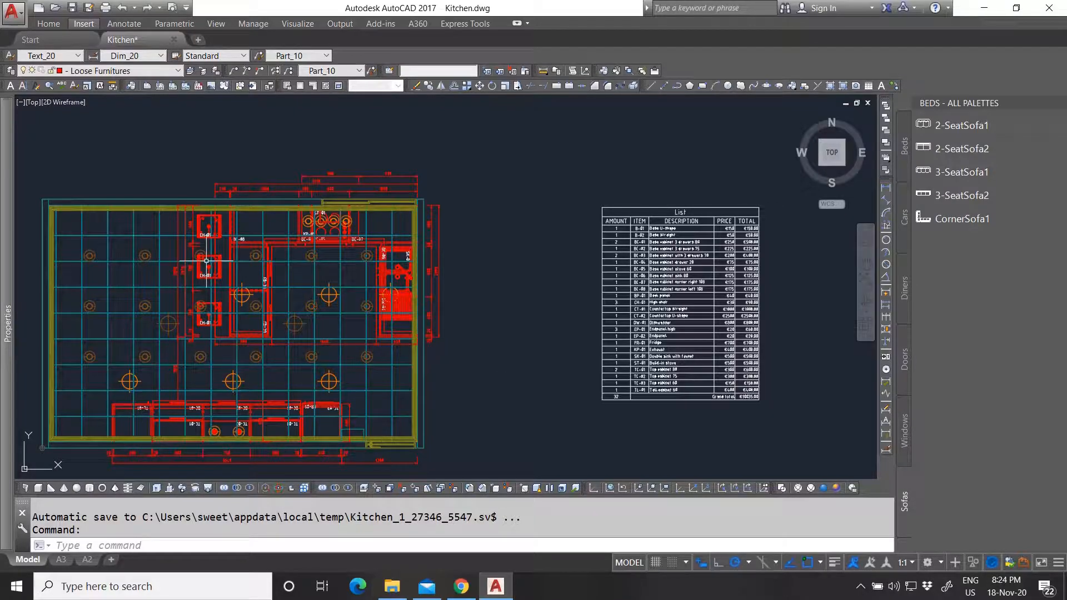
Examine the kitchen floor plan and the item list table beside it.
{"action": "scroll", "coordinate": [206, 261], "scroll_direction": "up", "scroll_amount": 2}
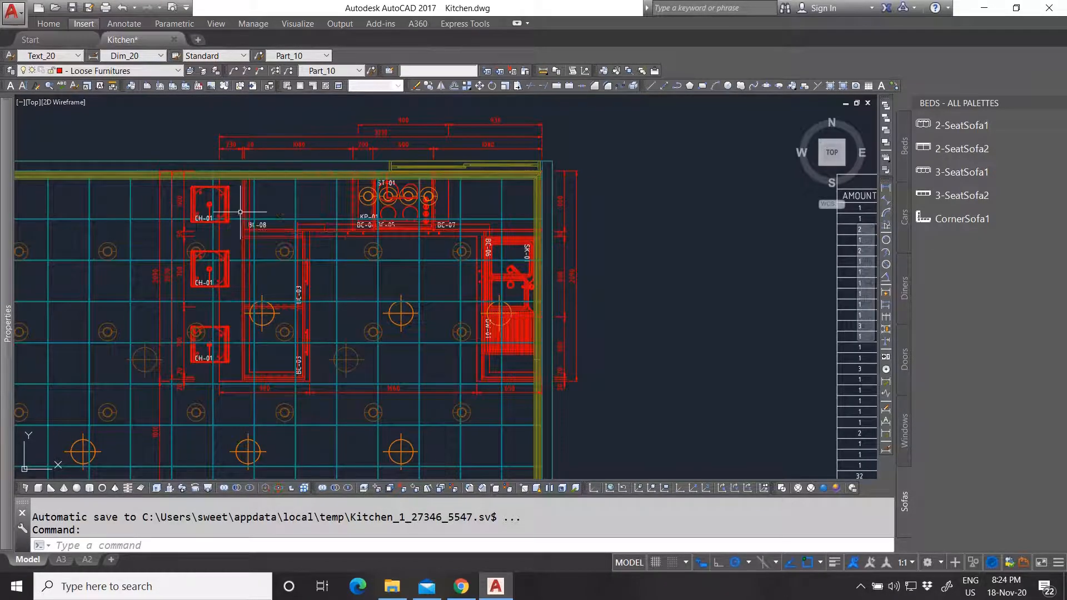
{"action": "scroll", "coordinate": [261, 301], "scroll_direction": "down", "scroll_amount": 5}
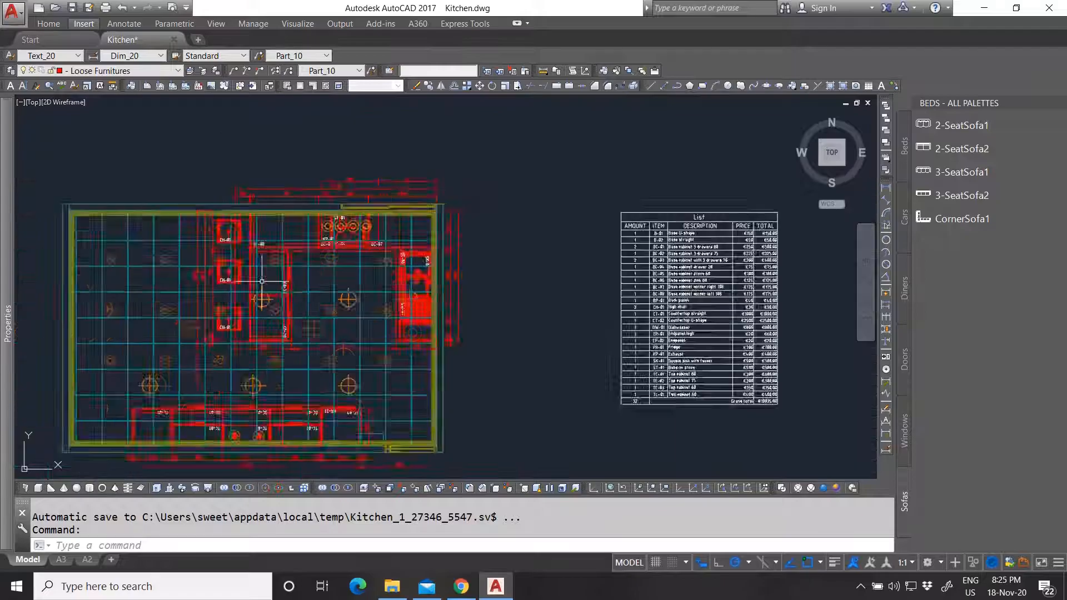
{"action": "scroll", "coordinate": [262, 301], "scroll_direction": "up", "scroll_amount": 2}
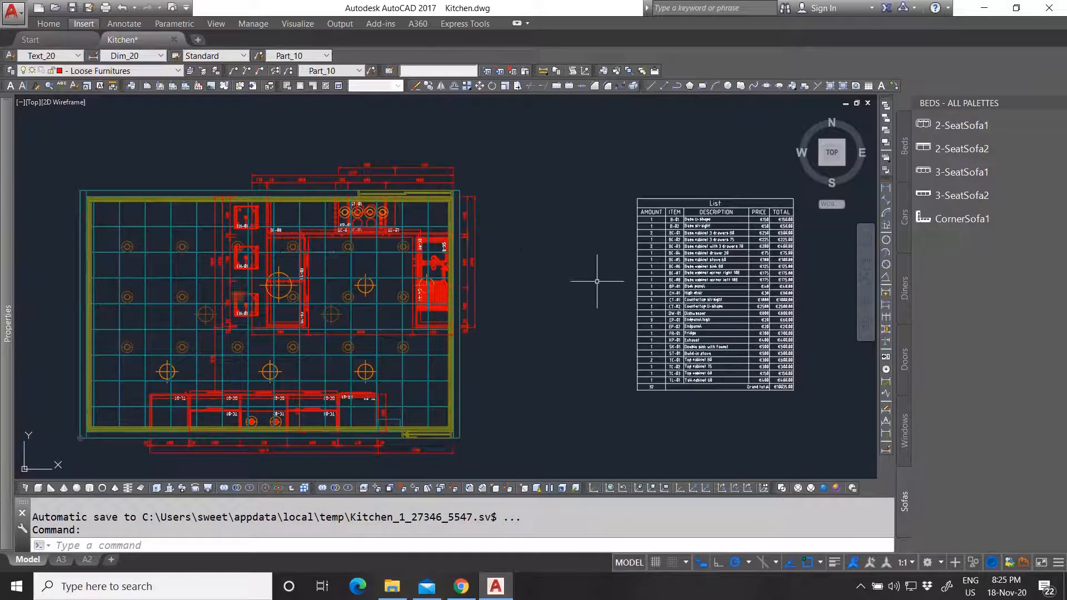
{"action": "scroll", "coordinate": [467, 311], "scroll_direction": "down", "scroll_amount": 4}
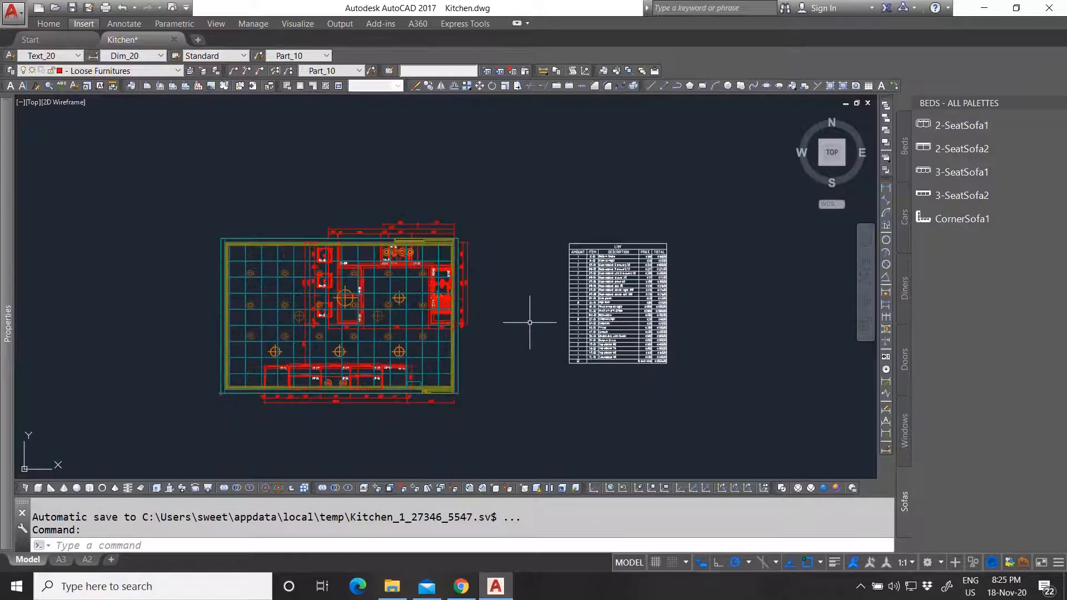
{"action": "scroll", "coordinate": [556, 306], "scroll_direction": "up", "scroll_amount": 4}
{"action": "left_click", "coordinate": [537, 400]}
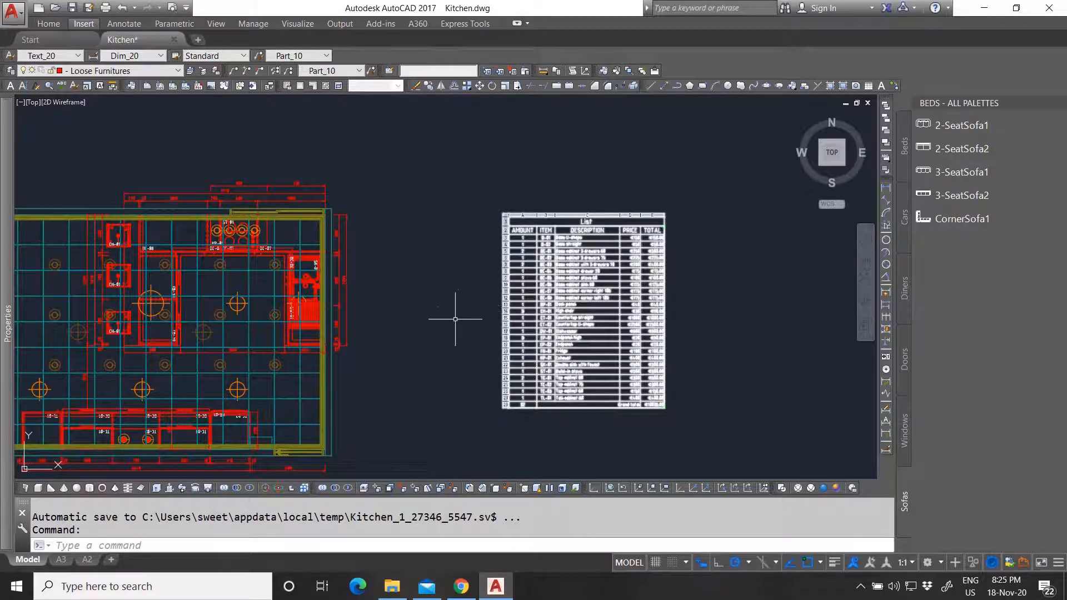
{"action": "key", "text": "Escape"}
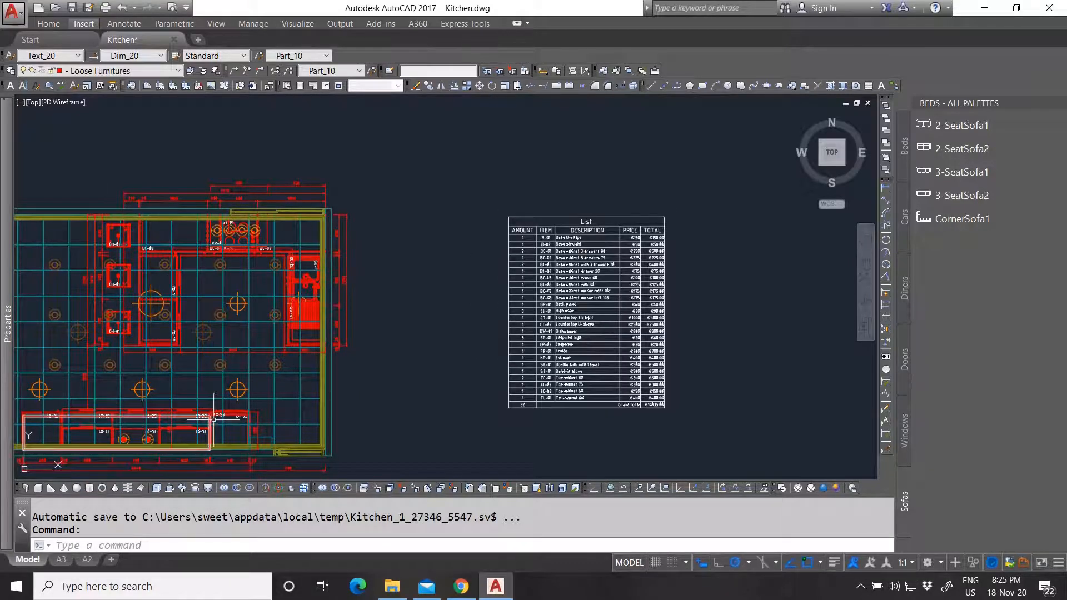
Examine the amount, item, description, price and total columns of the kitchen list table.
{"action": "scroll", "coordinate": [693, 303], "scroll_direction": "up", "scroll_amount": 3}
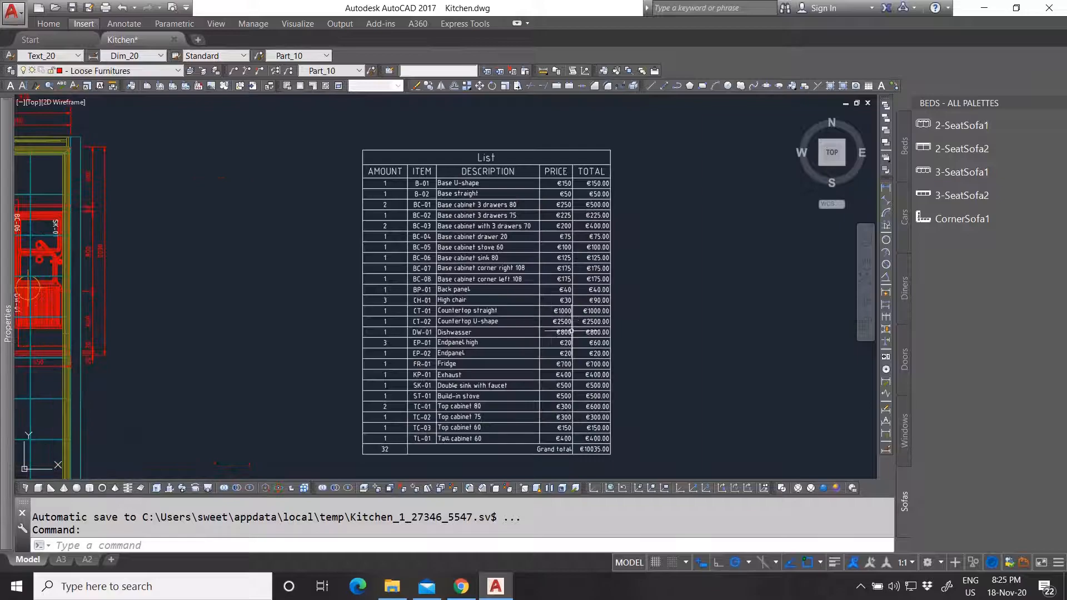
{"action": "left_click", "coordinate": [398, 171]}
{"action": "key", "text": "Escape"}
{"action": "left_click", "coordinate": [437, 251]}
{"action": "key", "text": "Escape"}
{"action": "left_click", "coordinate": [569, 442]}
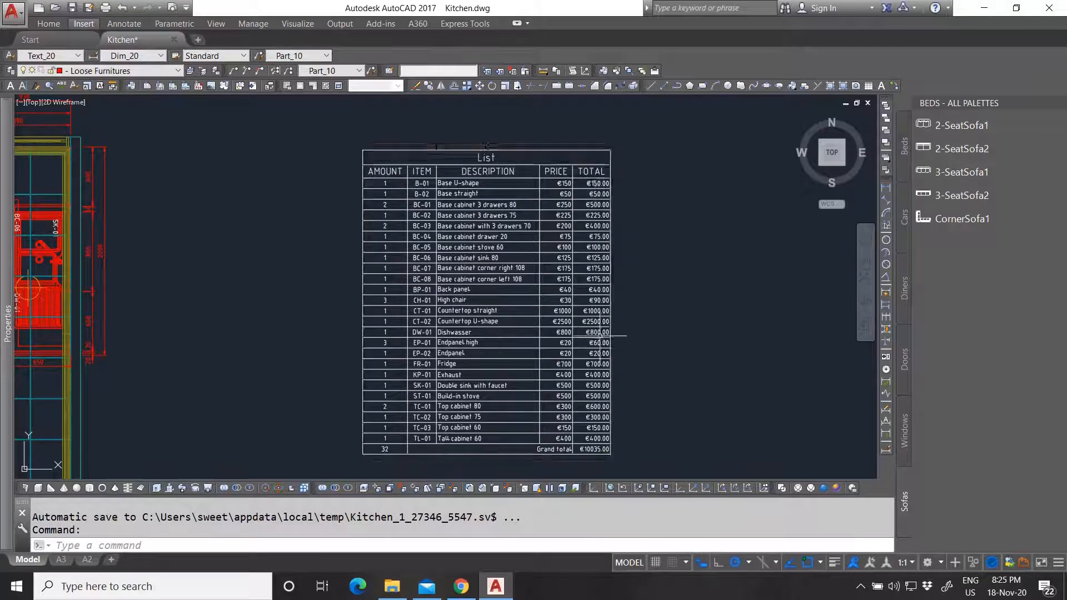
{"action": "key", "text": "Escape"}
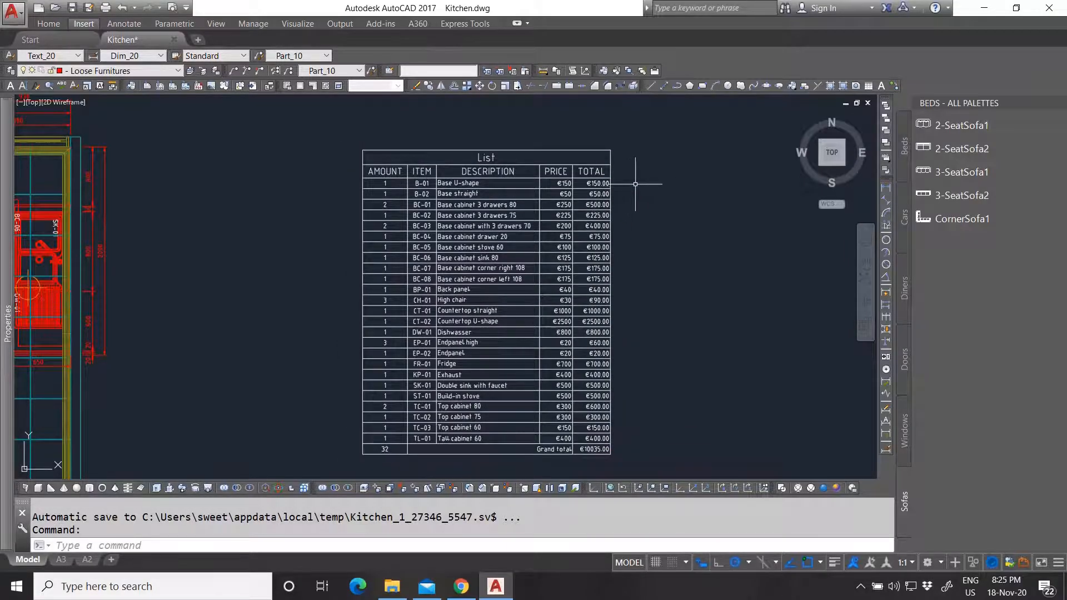
{"action": "left_click", "coordinate": [417, 183]}
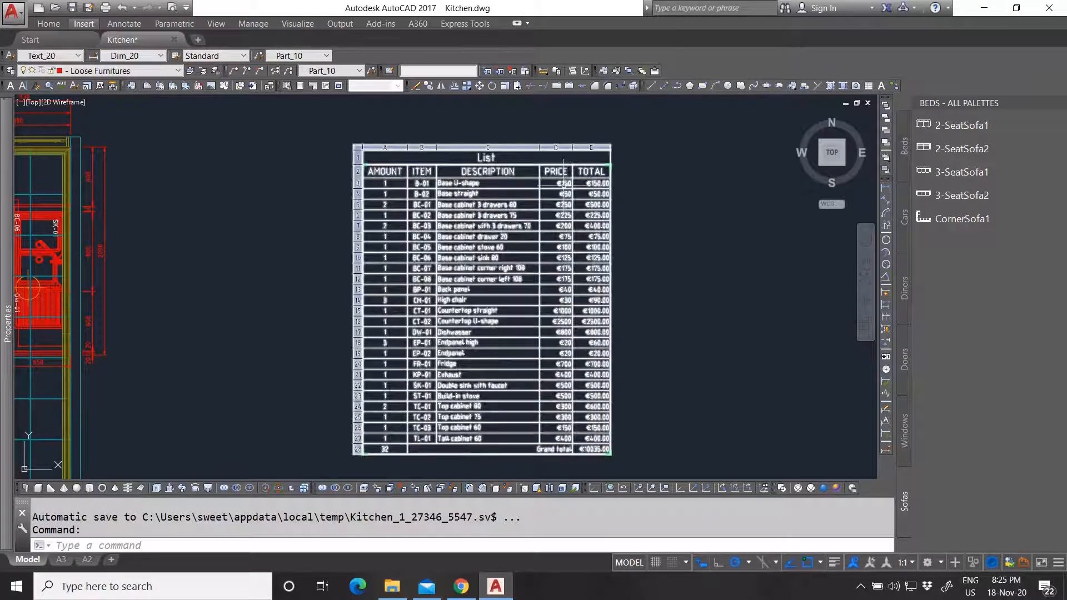
{"action": "key", "text": "Escape"}
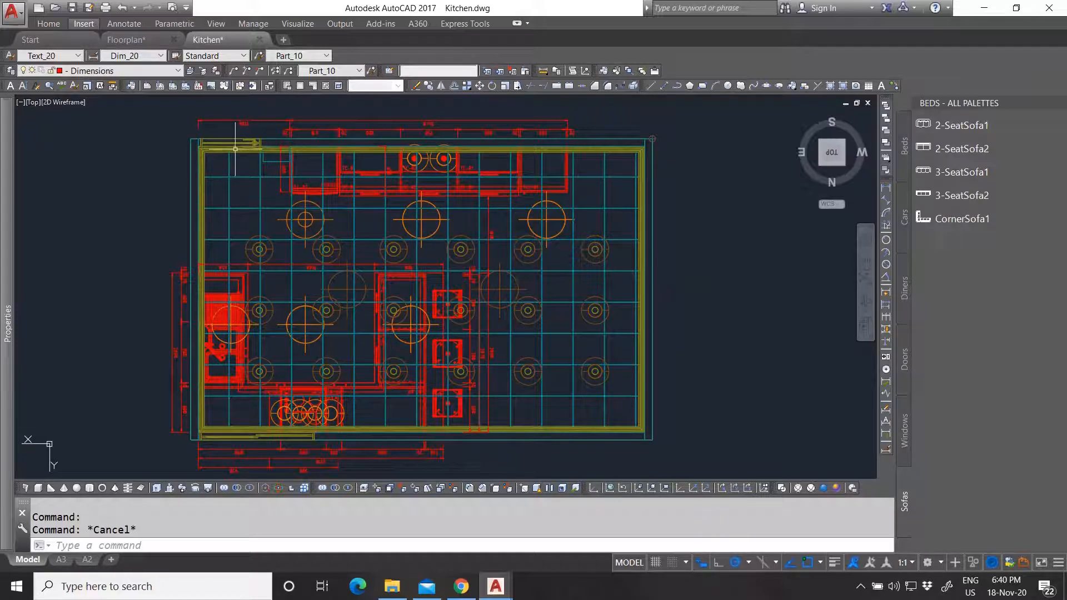
Freeze the Exterior walls layer of the referenced kitchen building in all viewports.
{"action": "left_click", "coordinate": [254, 152]}
{"action": "left_click", "coordinate": [81, 72]}
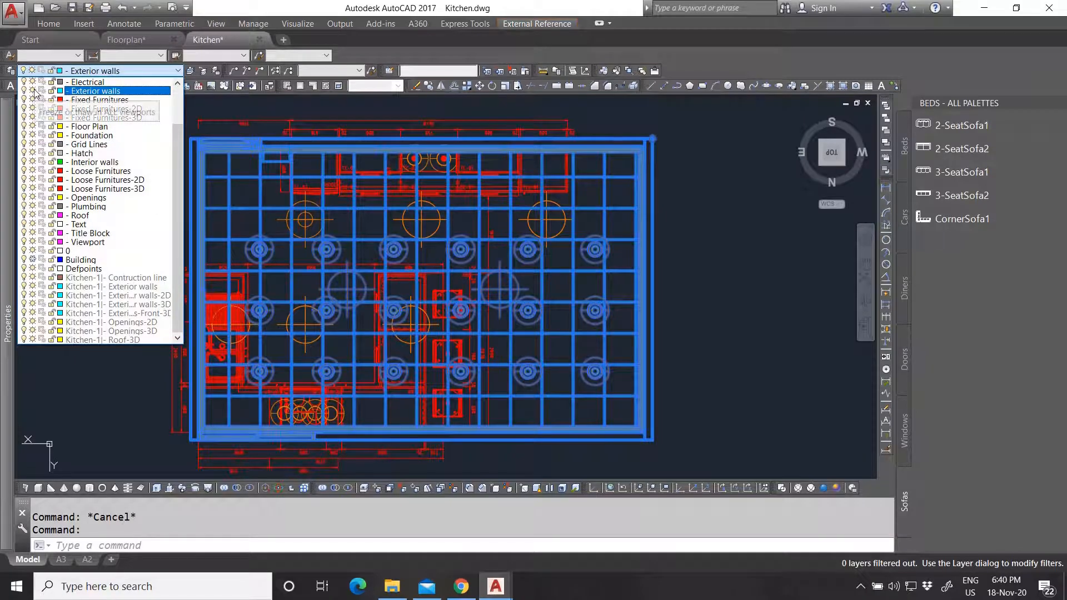
{"action": "left_click", "coordinate": [34, 91]}
{"action": "left_click", "coordinate": [698, 233]}
{"action": "key", "text": "Escape"}
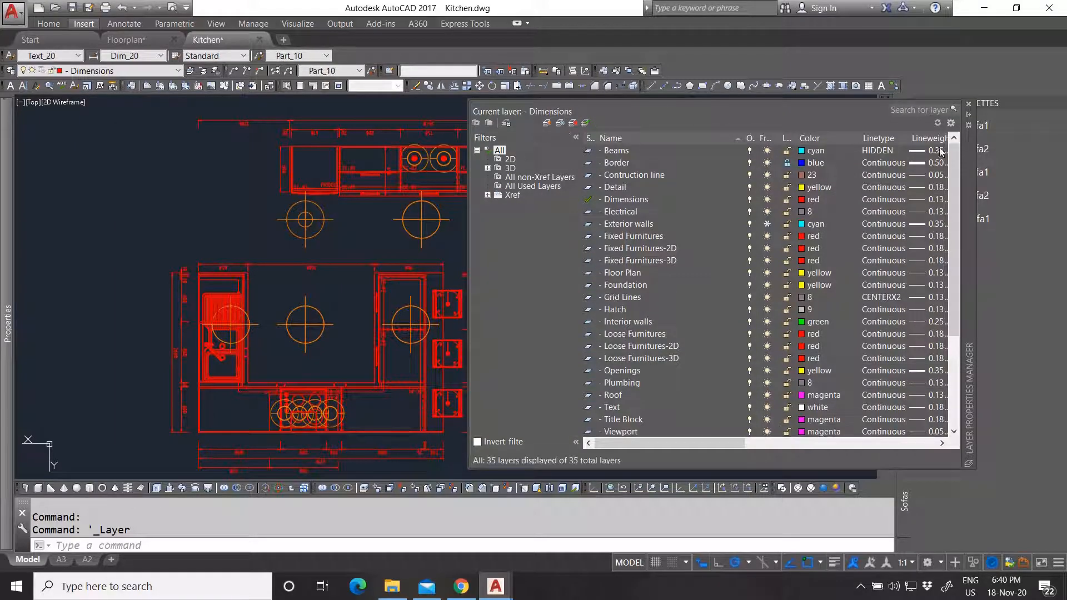
Freeze all layers in the 3D layer filter, restore the full layer list, and close the layer manager.
{"action": "left_click", "coordinate": [509, 168]}
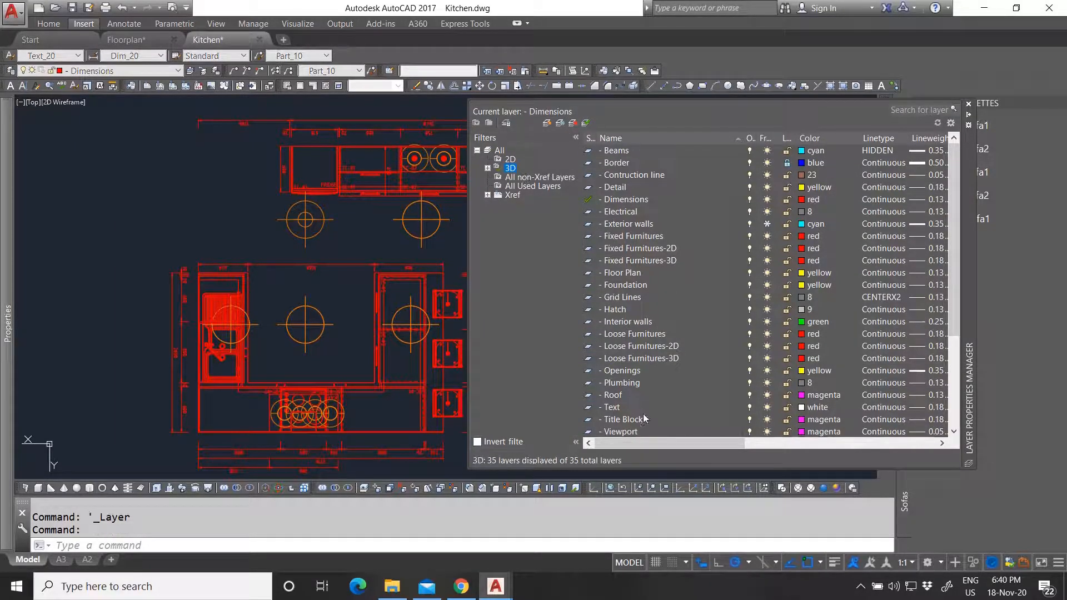
{"action": "mouse_move", "coordinate": [650, 442]}
{"action": "left_mouse_down"}
{"action": "mouse_move", "coordinate": [811, 443]}
{"action": "mouse_move", "coordinate": [650, 442]}
{"action": "left_mouse_up"}
{"action": "right_click", "coordinate": [812, 295]}
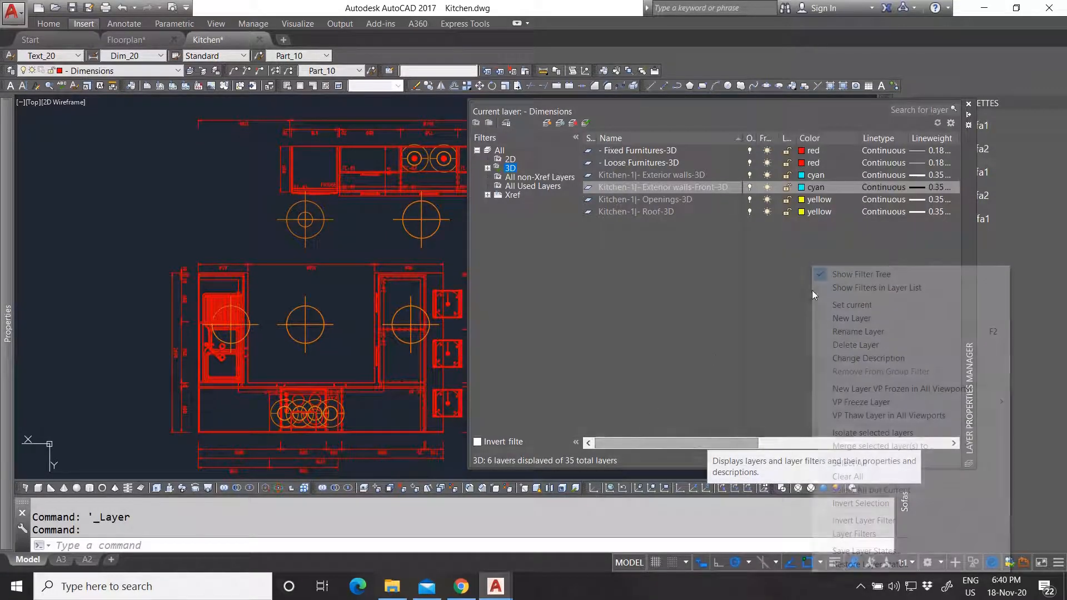
{"action": "left_click", "coordinate": [834, 462]}
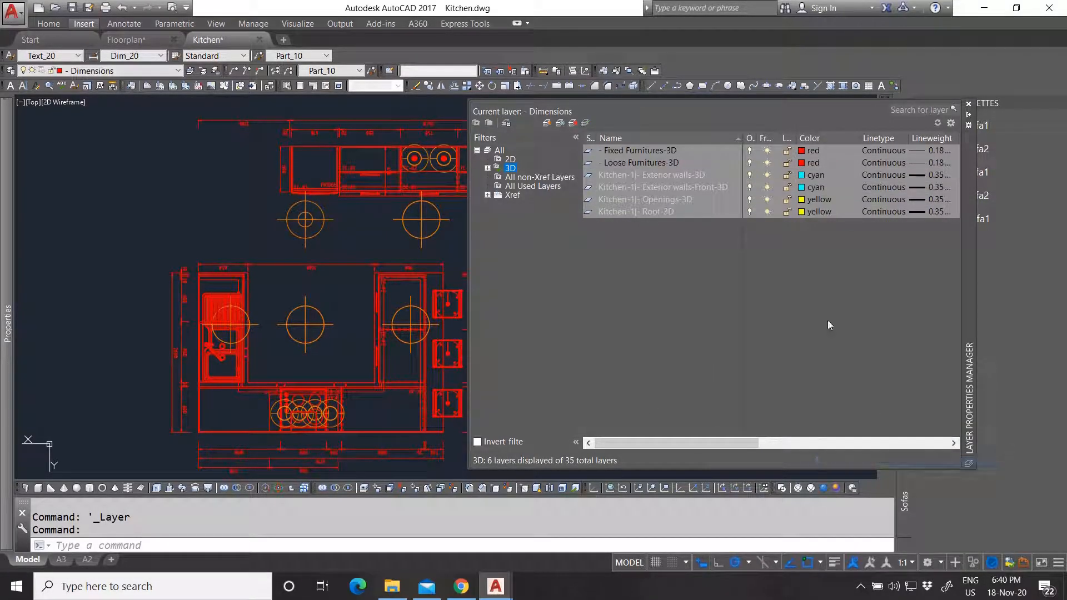
{"action": "left_click", "coordinate": [767, 163]}
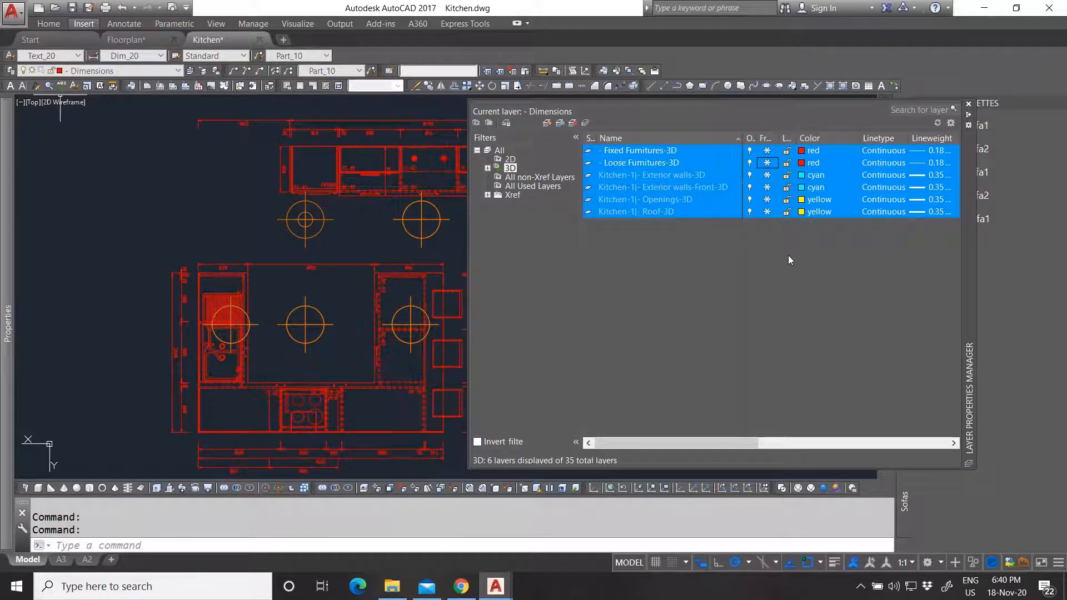
{"action": "left_click", "coordinate": [498, 154]}
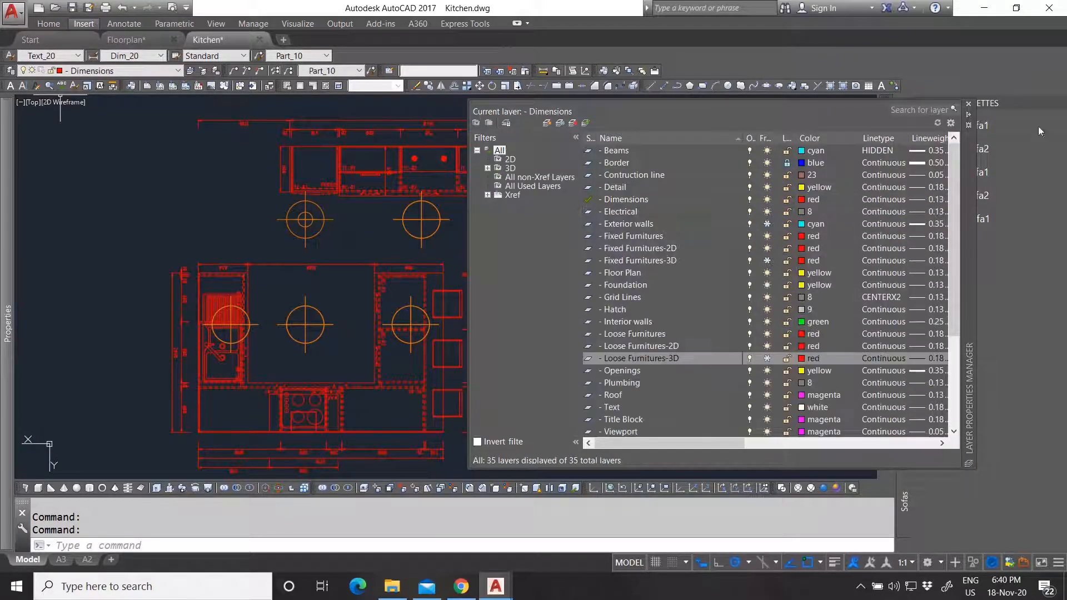
{"action": "left_click", "coordinate": [968, 105]}
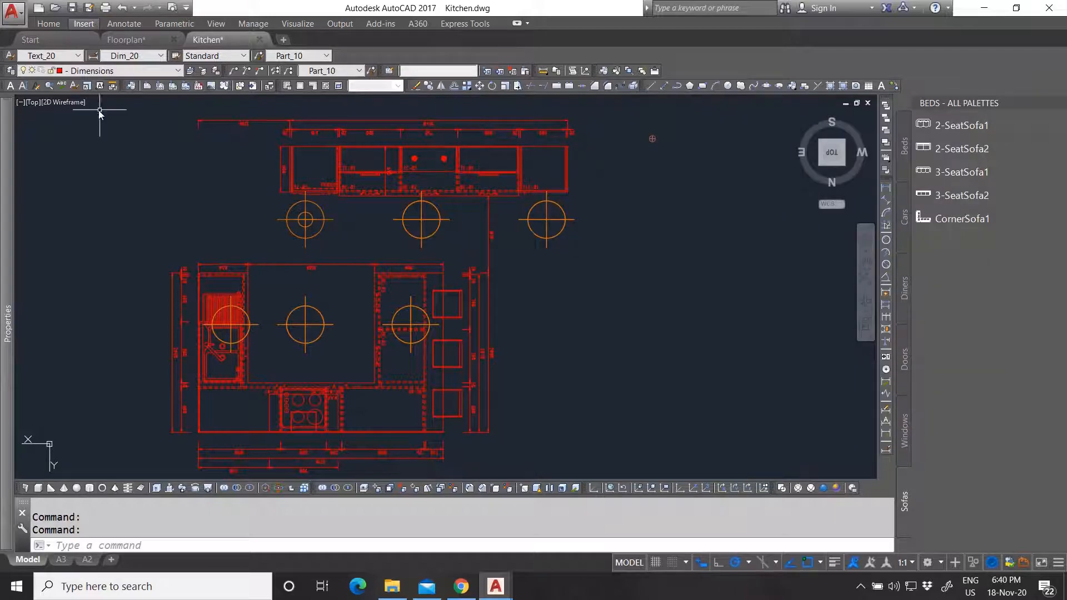
Make the Text layer current.
{"action": "left_click", "coordinate": [54, 71]}
{"action": "key", "text": "Escape"}
{"action": "key", "text": "Escape"}
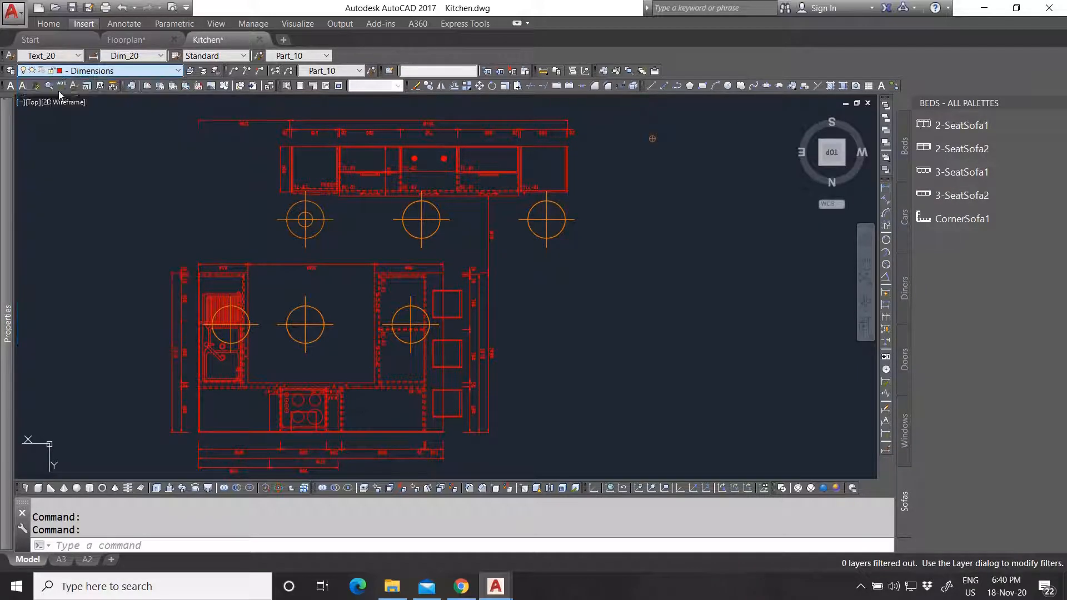
{"action": "left_click", "coordinate": [85, 73]}
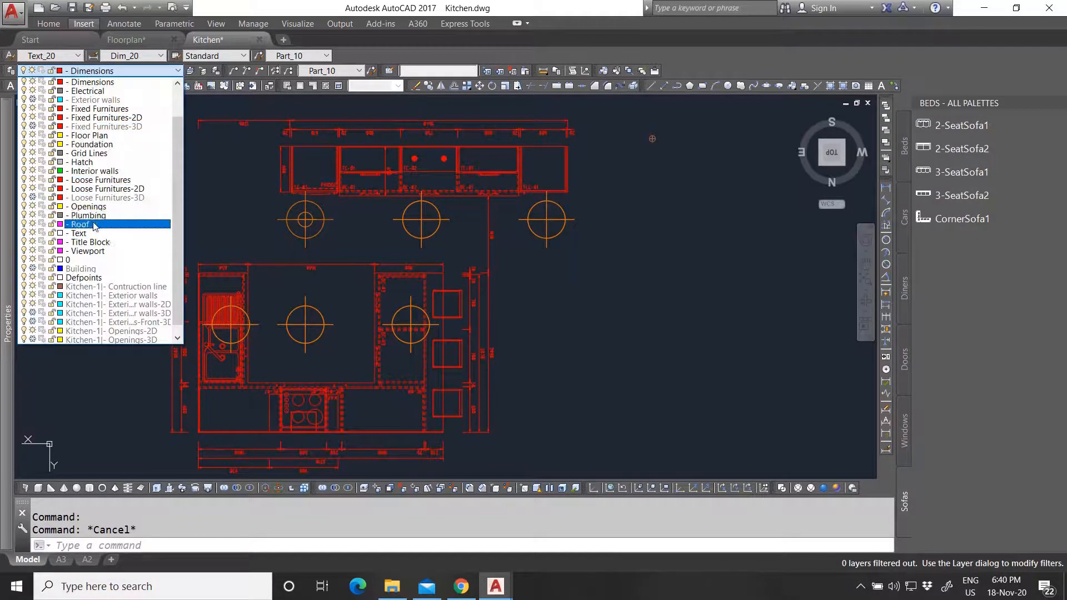
{"action": "left_click", "coordinate": [81, 233]}
Make the Fixed Furnitures layer current.
{"action": "left_click", "coordinate": [91, 72]}
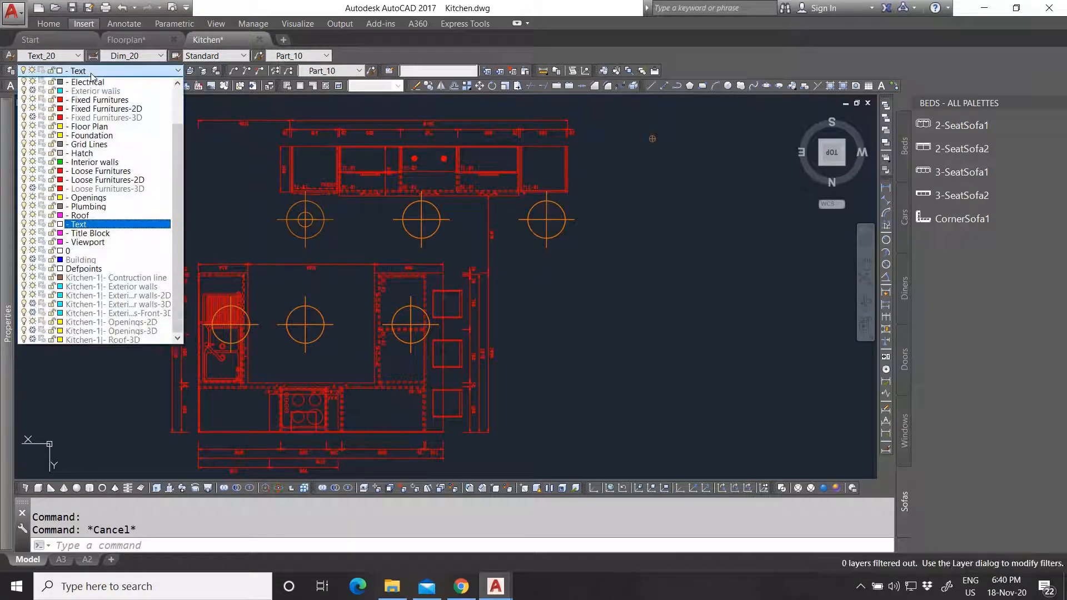
{"action": "scroll", "coordinate": [87, 247], "scroll_direction": "up", "scroll_amount": 1}
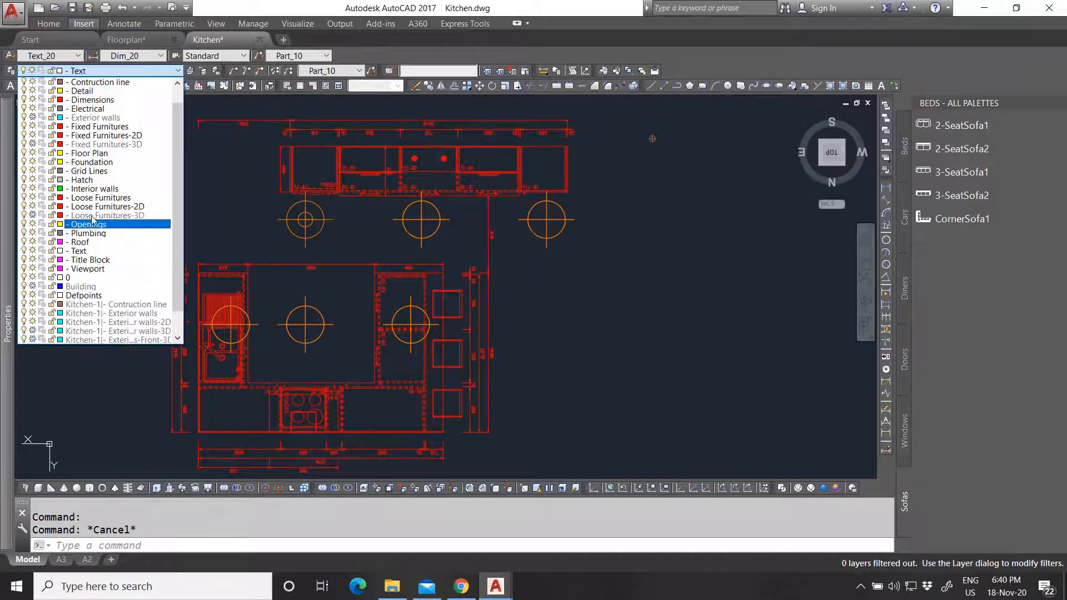
{"action": "left_click", "coordinate": [94, 74]}
{"action": "left_click", "coordinate": [93, 72]}
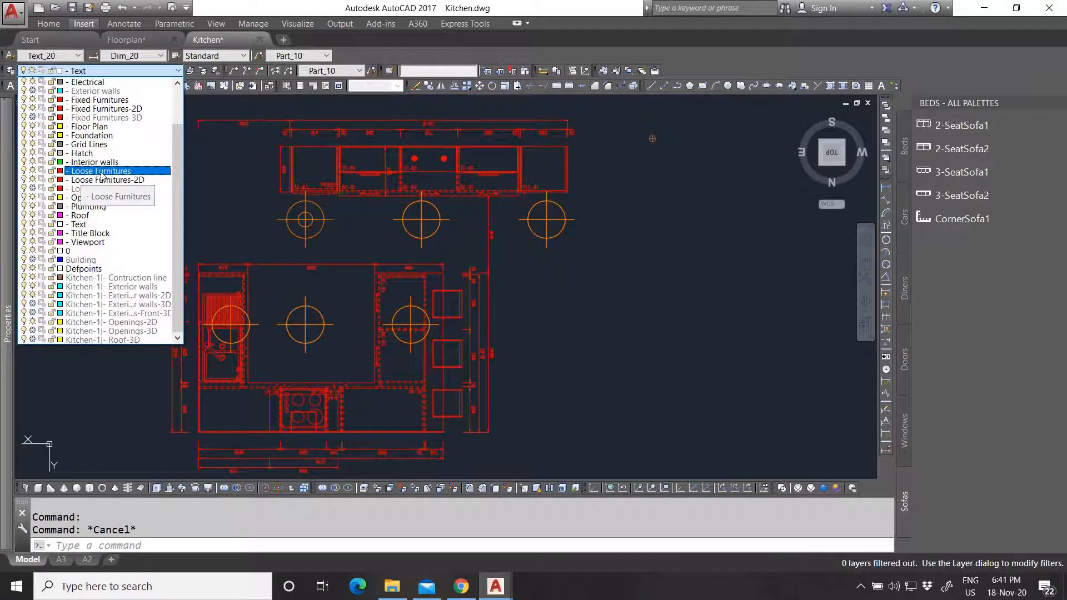
{"action": "left_click", "coordinate": [95, 101]}
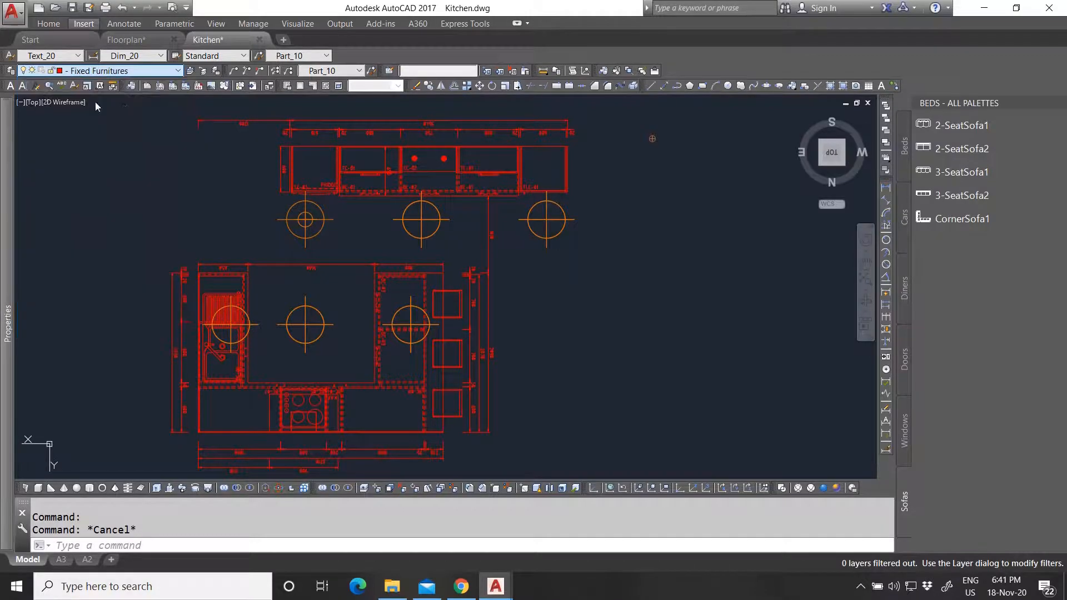
Check which layer the fridge and the neighbouring cabinet are on.
{"action": "left_click", "coordinate": [337, 169]}
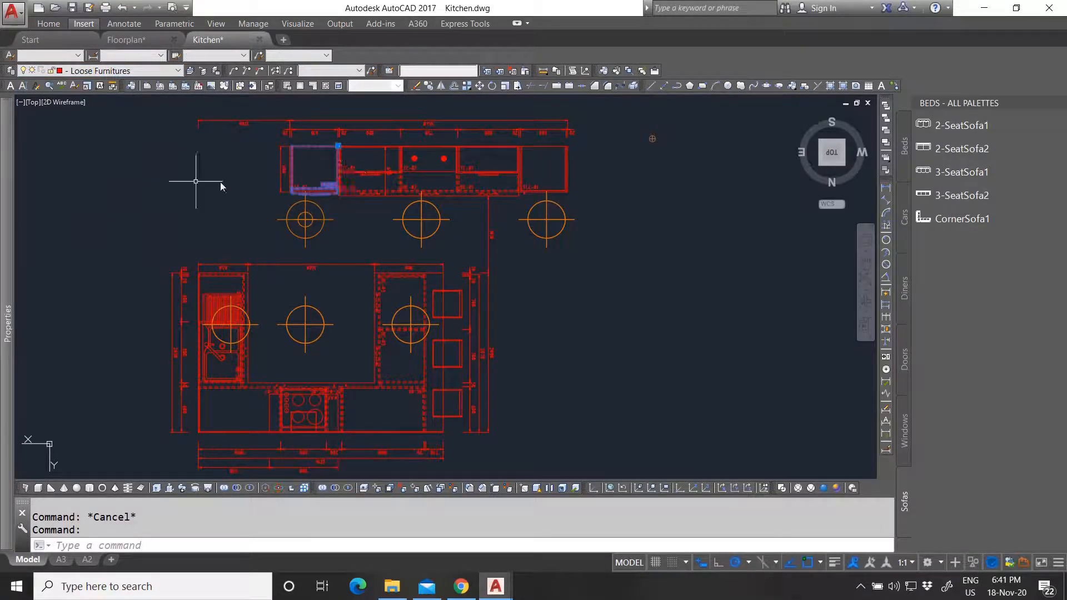
{"action": "key", "text": "Escape"}
{"action": "left_click", "coordinate": [355, 188]}
{"action": "key", "text": "Escape"}
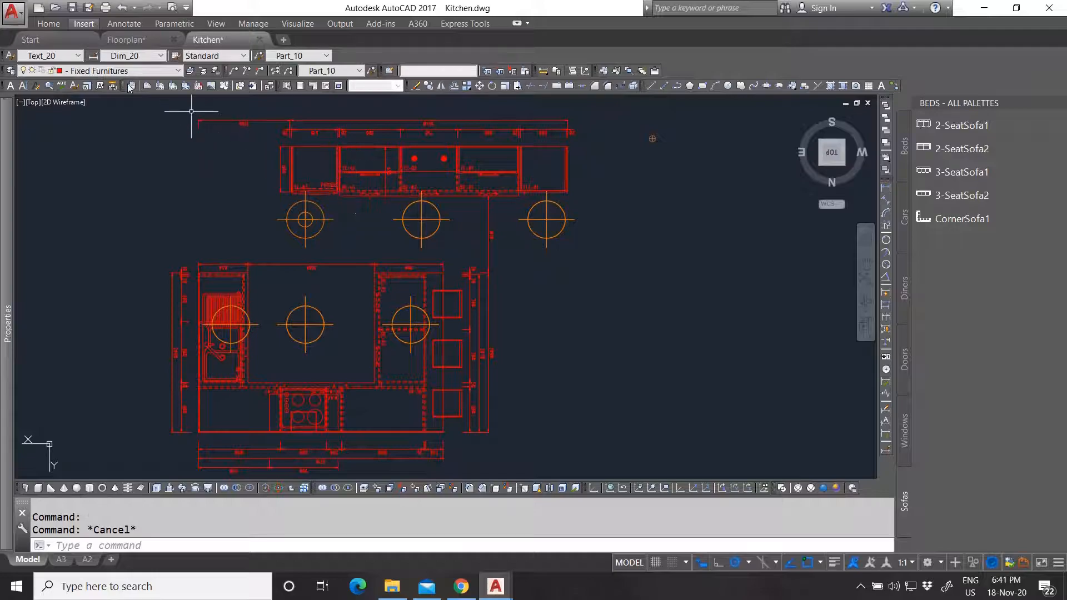
Make the Text layer current and freeze the Dimensions layer.
{"action": "left_click", "coordinate": [105, 71]}
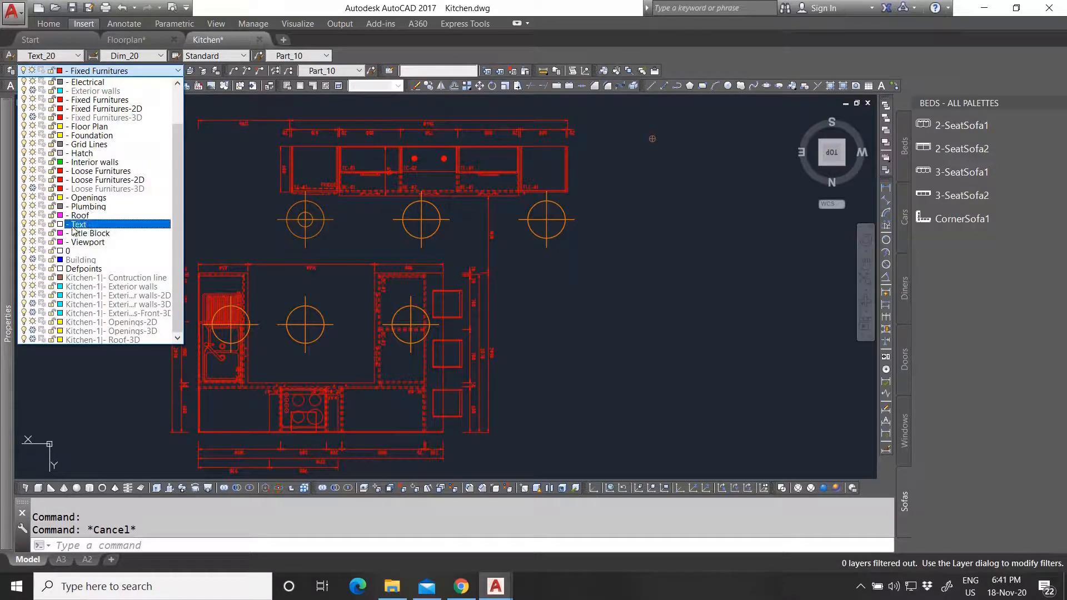
{"action": "left_click", "coordinate": [81, 223]}
{"action": "left_click", "coordinate": [91, 72]}
{"action": "scroll", "coordinate": [85, 259], "scroll_direction": "up", "scroll_amount": 2}
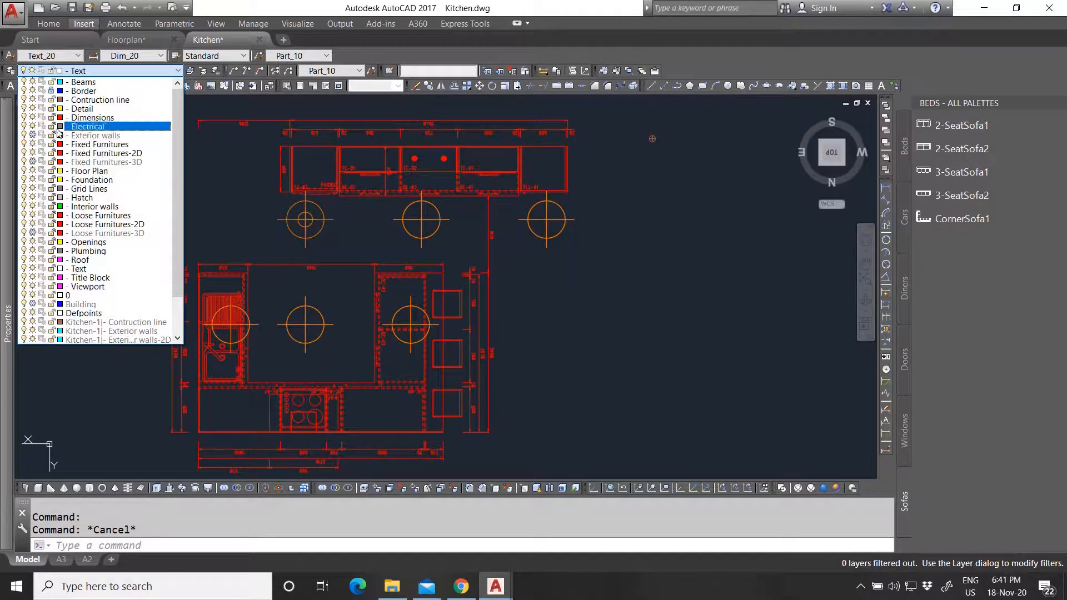
{"action": "left_click", "coordinate": [32, 118]}
{"action": "left_click", "coordinate": [357, 195]}
{"action": "key", "text": "Escape"}
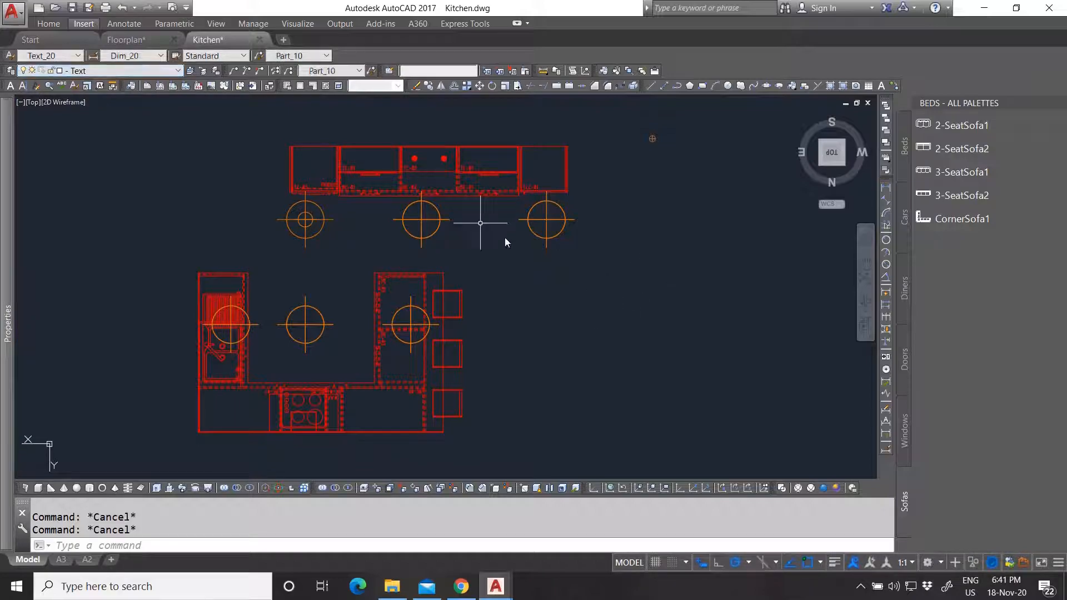
Remove the large circular light symbol that overlaps the small one in front of the fridge.
{"action": "left_click", "coordinate": [305, 221]}
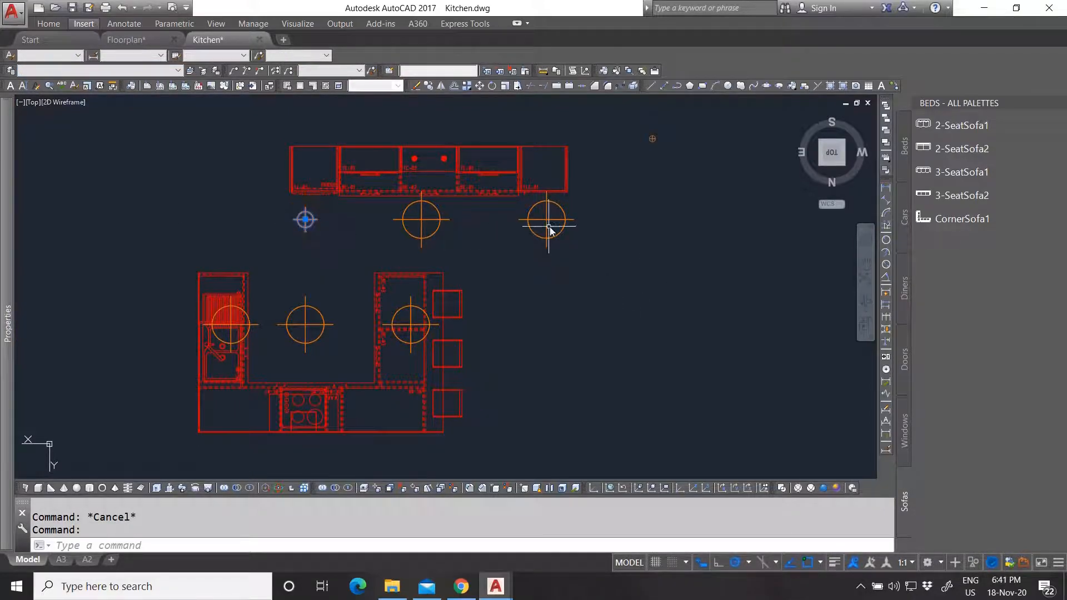
{"action": "key", "text": "Escape"}
{"action": "scroll", "coordinate": [305, 217], "scroll_direction": "up", "scroll_amount": 2}
{"action": "scroll", "coordinate": [310, 230], "scroll_direction": "down", "scroll_amount": 2}
{"action": "scroll", "coordinate": [323, 184], "scroll_direction": "up", "scroll_amount": 2}
{"action": "scroll", "coordinate": [323, 180], "scroll_direction": "up", "scroll_amount": 3}
{"action": "scroll", "coordinate": [283, 178], "scroll_direction": "down", "scroll_amount": 3}
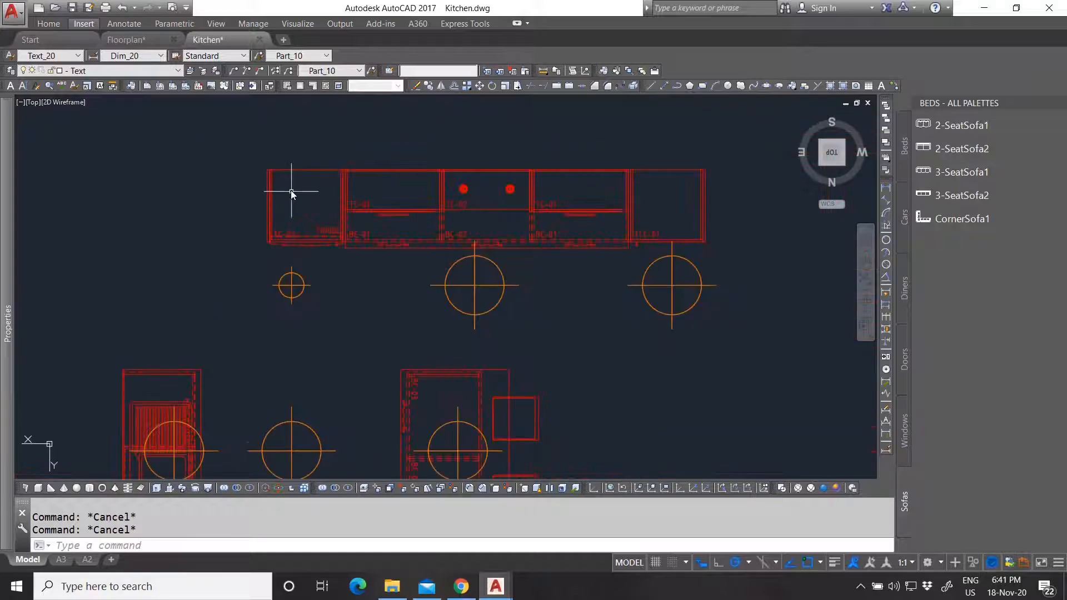
Define an attribute with tag ITEM, prompt "Article nummer?" and default xxx, and place it between the light symbols in front of the cabinets.
{"action": "type", "text": "ATT"}
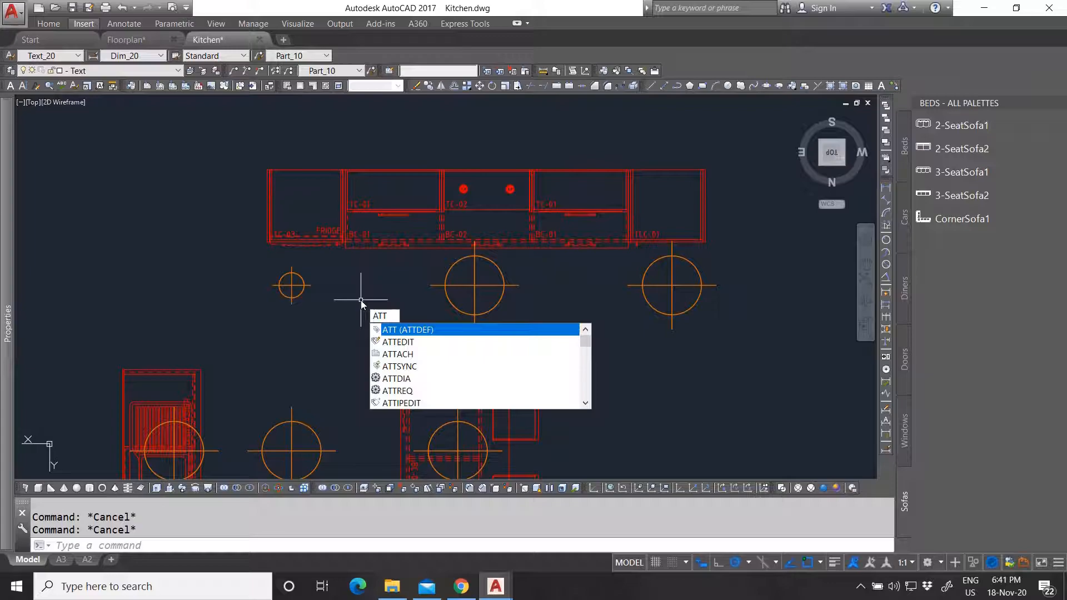
{"action": "key", "text": "Return"}
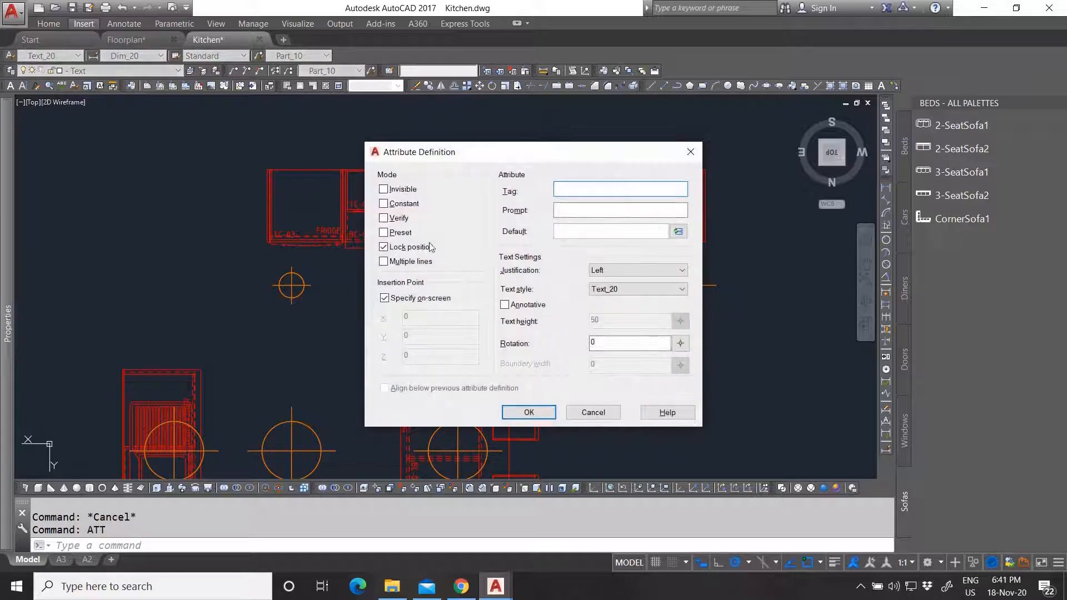
{"action": "left_click_drag", "start_coordinate": [425, 154], "coordinate": [318, 148]}
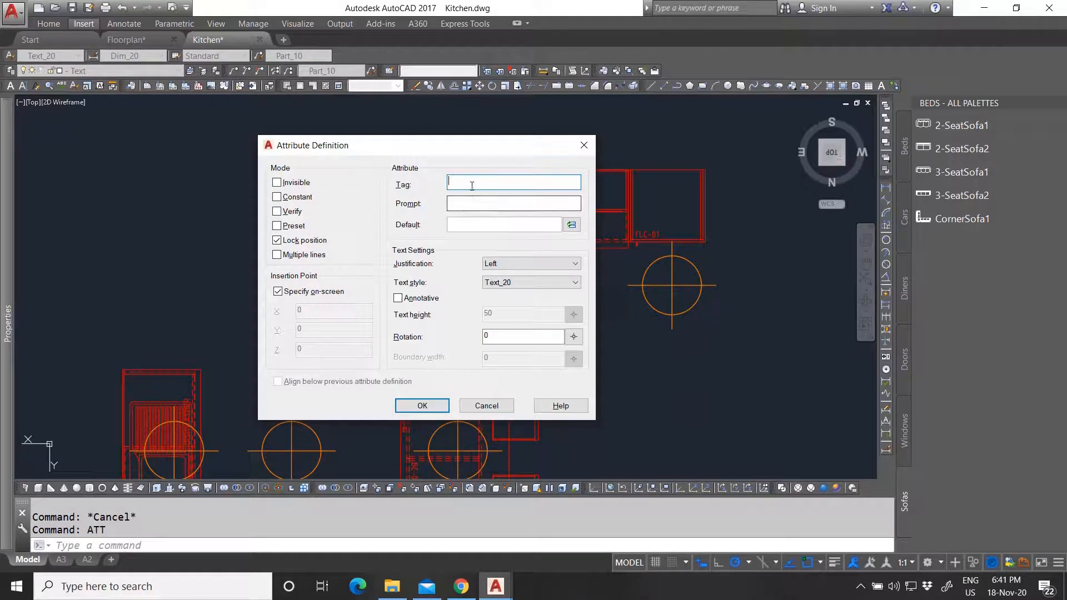
{"action": "type", "text": "TEM"}
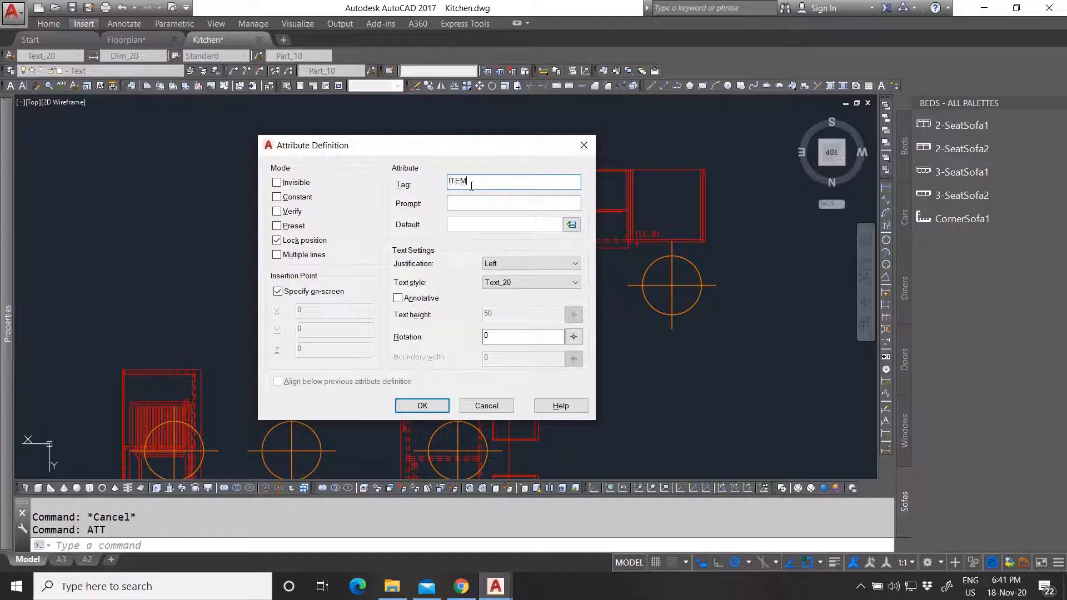
{"action": "left_click", "coordinate": [472, 201]}
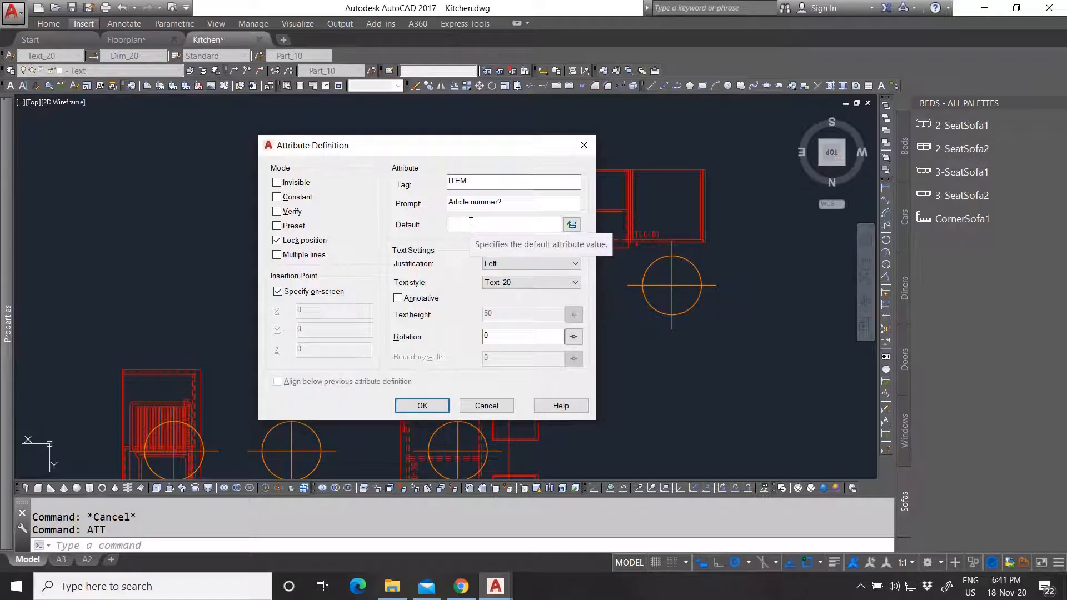
{"action": "type", "text": "0"}
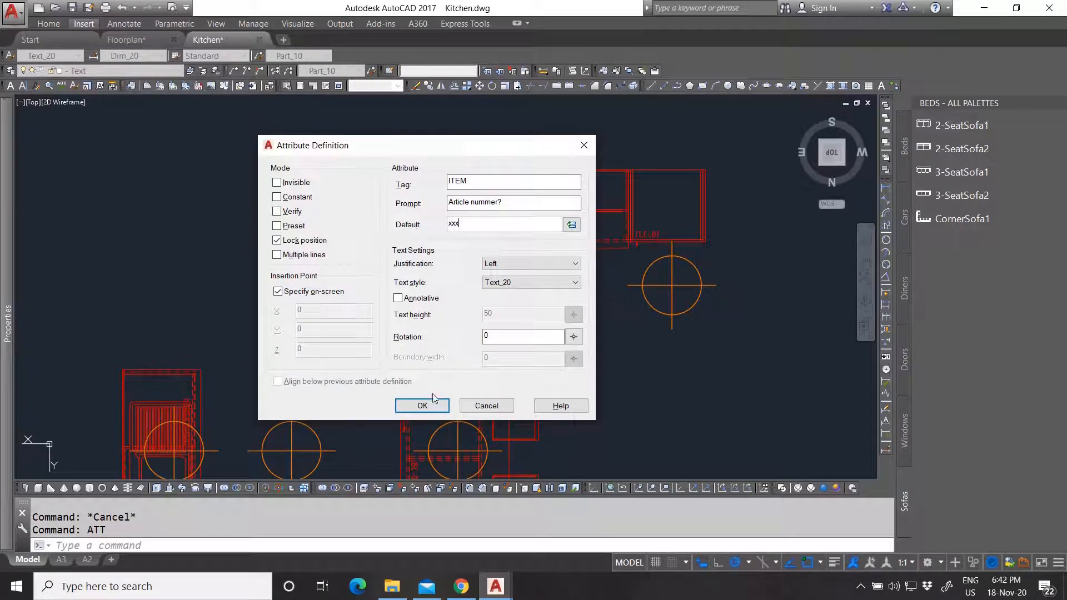
{"action": "left_click", "coordinate": [422, 406]}
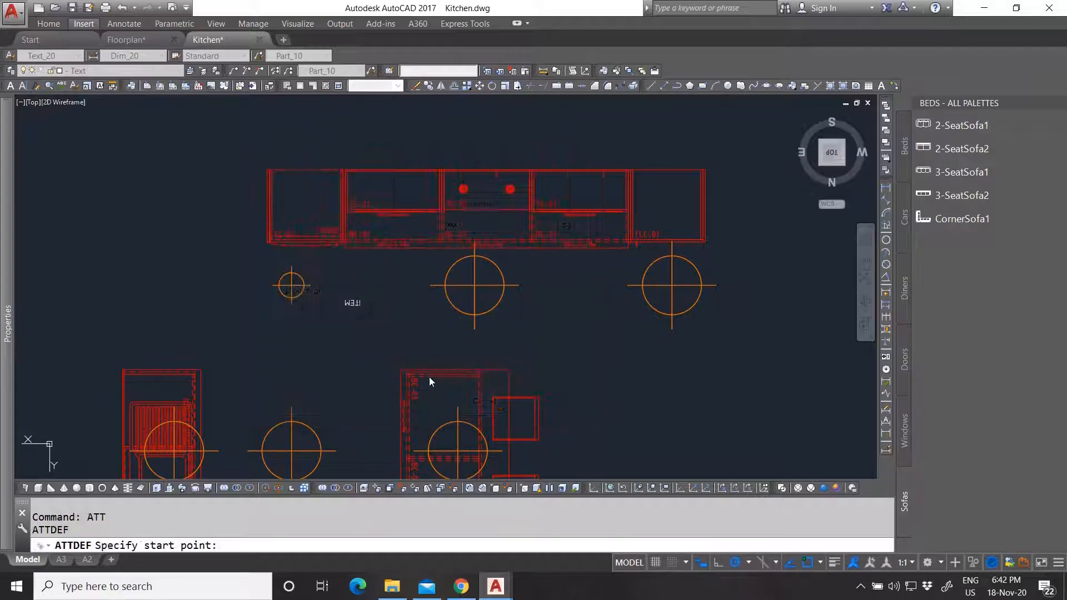
{"action": "scroll", "coordinate": [365, 297], "scroll_direction": "up", "scroll_amount": 4}
{"action": "left_click", "coordinate": [365, 296]}
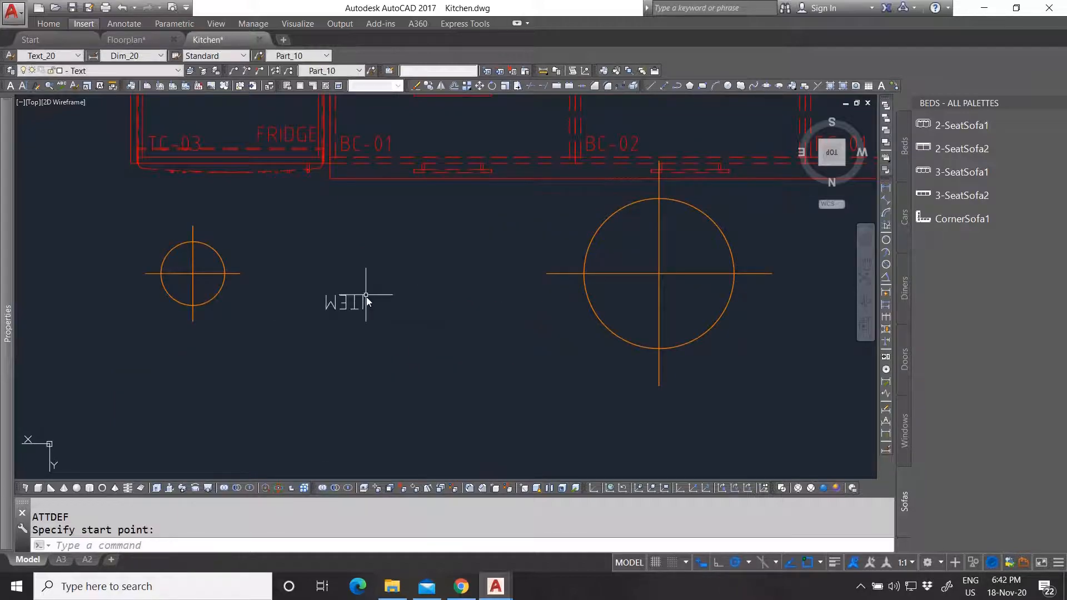
Turn the top view 180 degrees so north faces up and the ITEM attribute reads upright.
{"action": "left_click", "coordinate": [864, 125]}
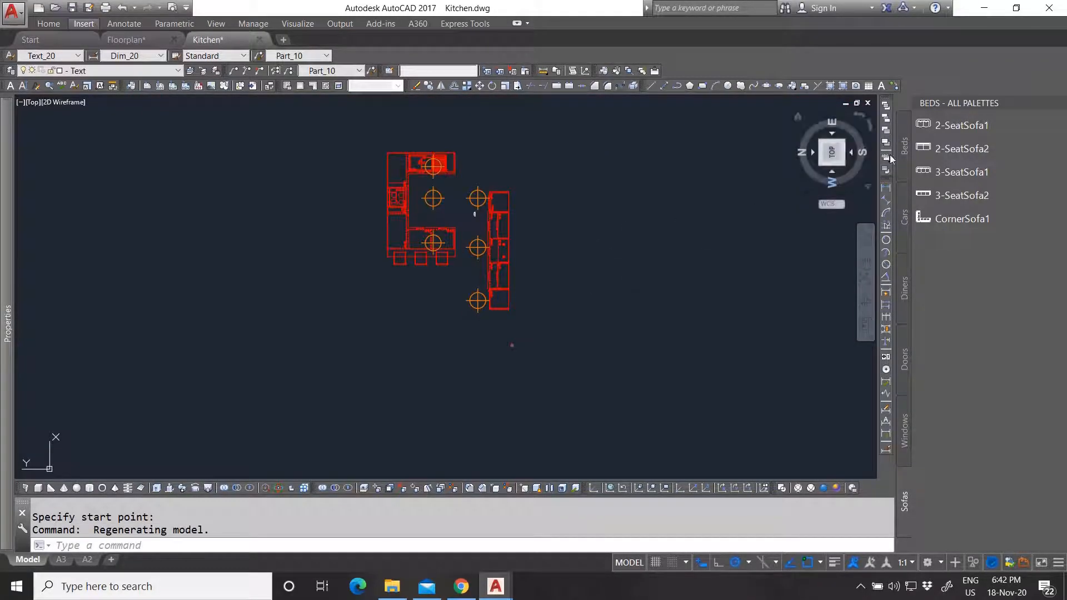
{"action": "left_click", "coordinate": [870, 130]}
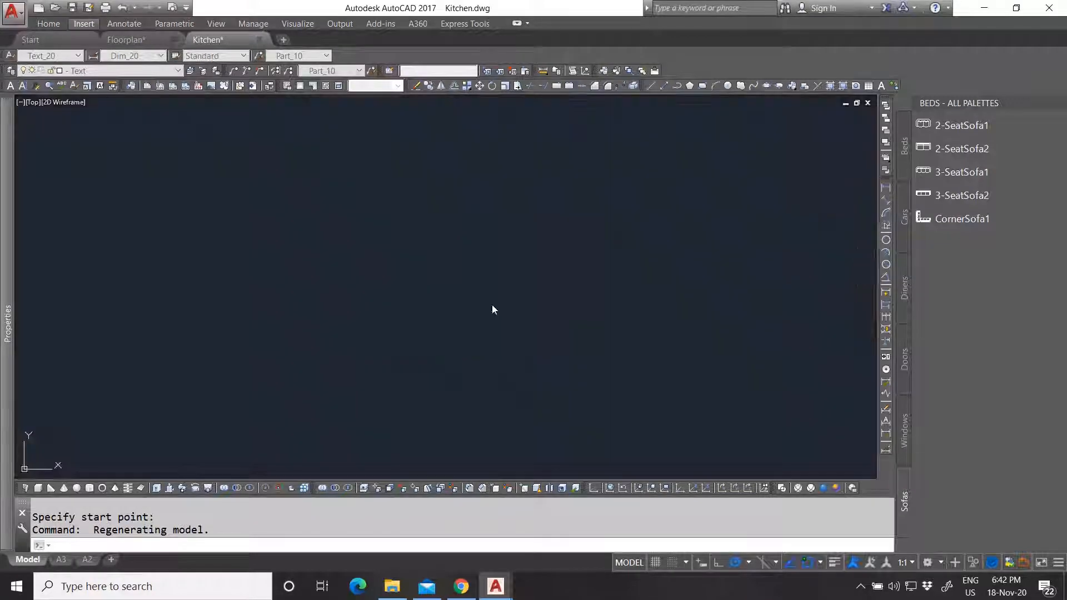
{"action": "scroll", "coordinate": [532, 322], "scroll_direction": "up", "scroll_amount": 5}
{"action": "scroll", "coordinate": [531, 321], "scroll_direction": "up", "scroll_amount": 6}
{"action": "key", "text": "Escape"}
Copy the ITEM attribute 70 units straight down.
{"action": "left_click", "coordinate": [542, 309]}
{"action": "left_click", "coordinate": [490, 251]}
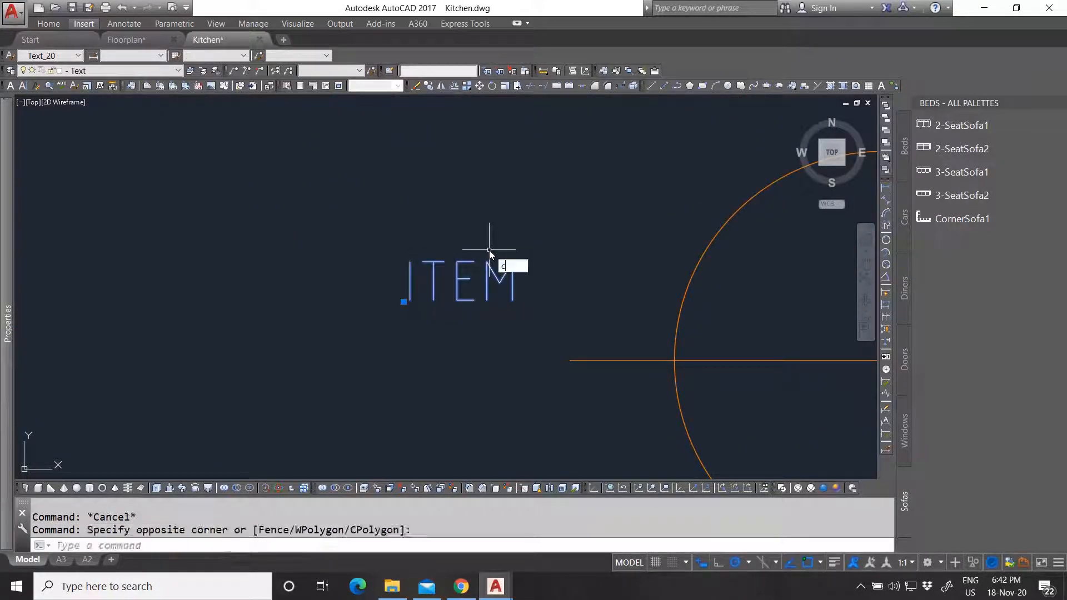
{"action": "type", "text": "co"}
{"action": "key", "text": "Return"}
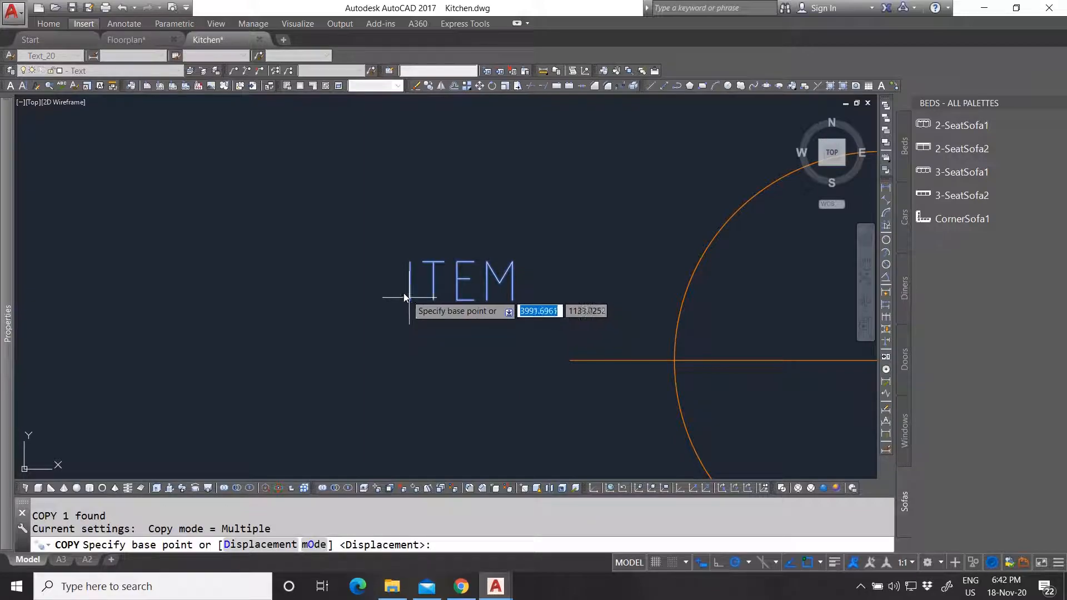
{"action": "left_click", "coordinate": [390, 289]}
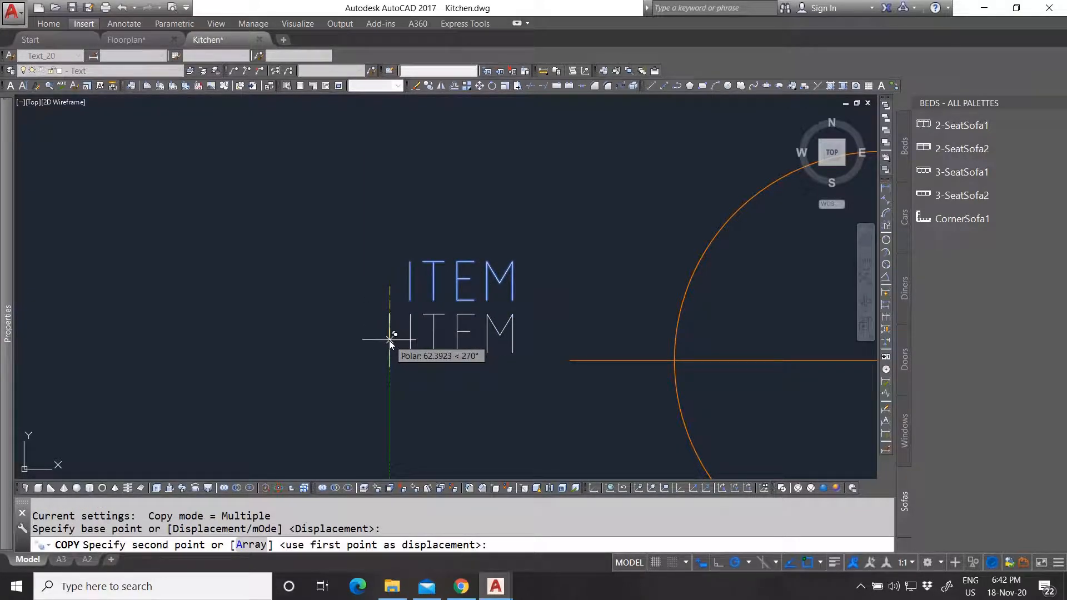
{"action": "type", "text": "70"}
{"action": "key", "text": "Return"}
{"action": "key", "text": "Escape"}
Change the lower ITEM copy's tag to DESCRIPTION and its prompt to "Article description?".
{"action": "scroll", "coordinate": [389, 339], "scroll_direction": "down", "scroll_amount": 2}
{"action": "scroll", "coordinate": [404, 348], "scroll_direction": "up", "scroll_amount": 2}
{"action": "double_click", "coordinate": [415, 338]}
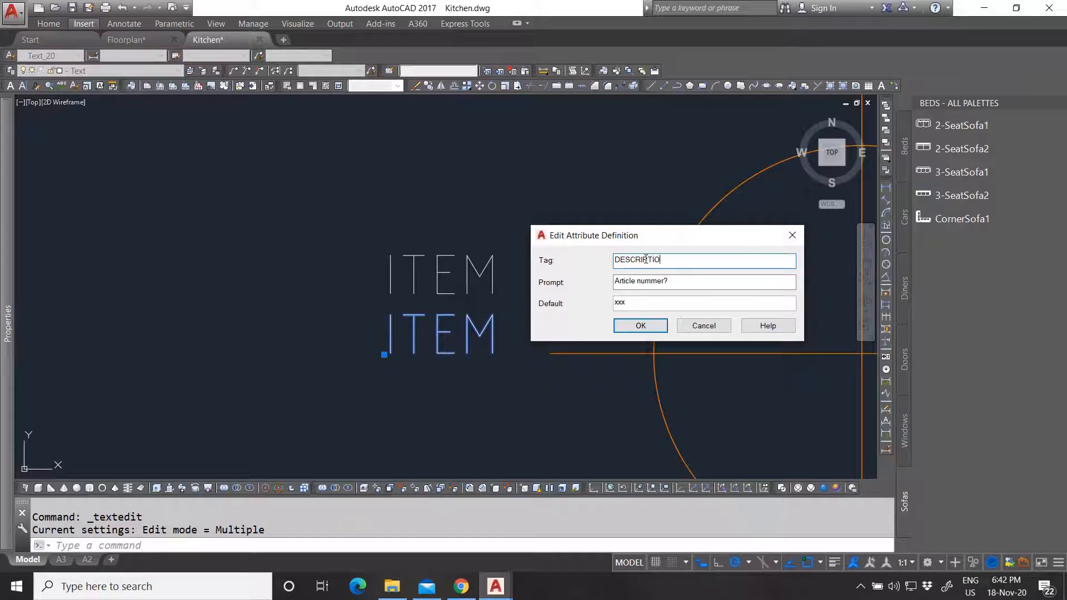
{"action": "left_click", "coordinate": [664, 281]}
{"action": "left_click", "coordinate": [662, 282]}
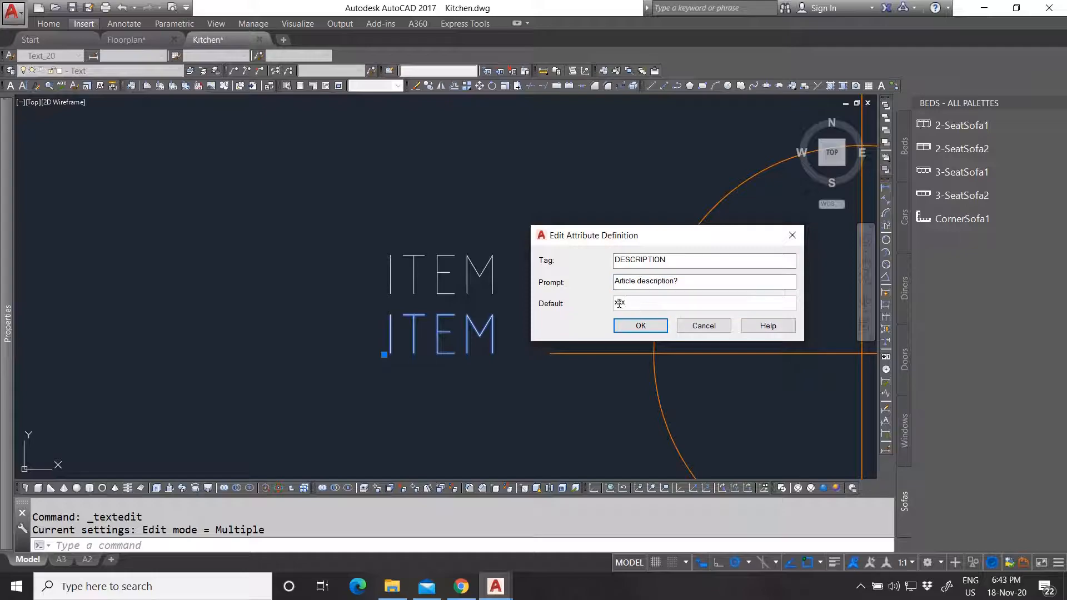
{"action": "left_click", "coordinate": [640, 326]}
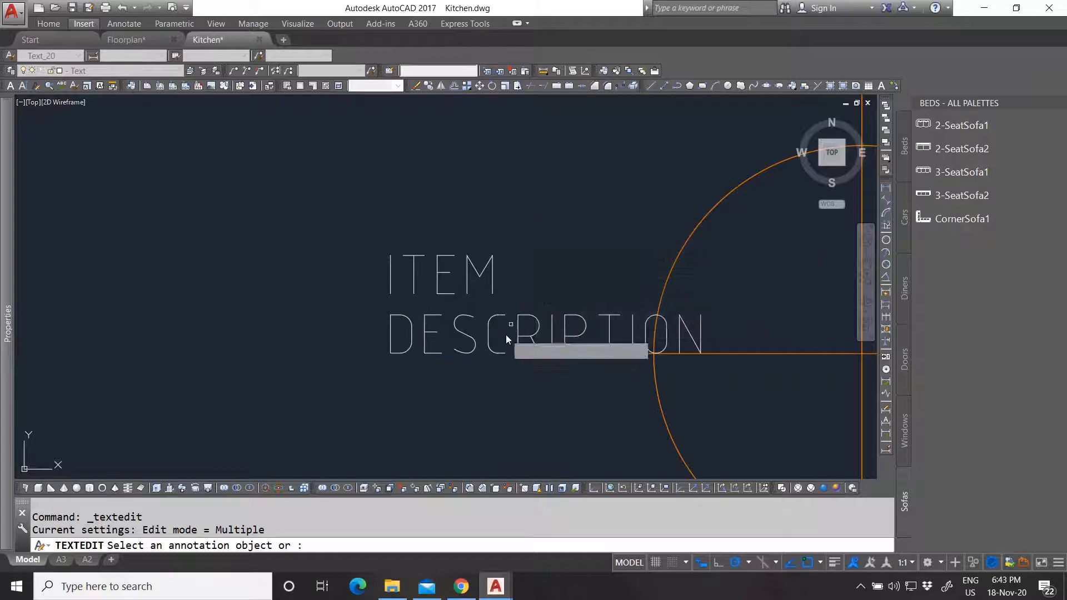
{"action": "key", "text": "Escape"}
Set the DESCRIPTION attribute's Invisible property to Yes.
{"action": "left_click", "coordinate": [471, 342]}
{"action": "left_click", "coordinate": [192, 336]}
{"action": "mouse_move", "coordinate": [8, 333]}
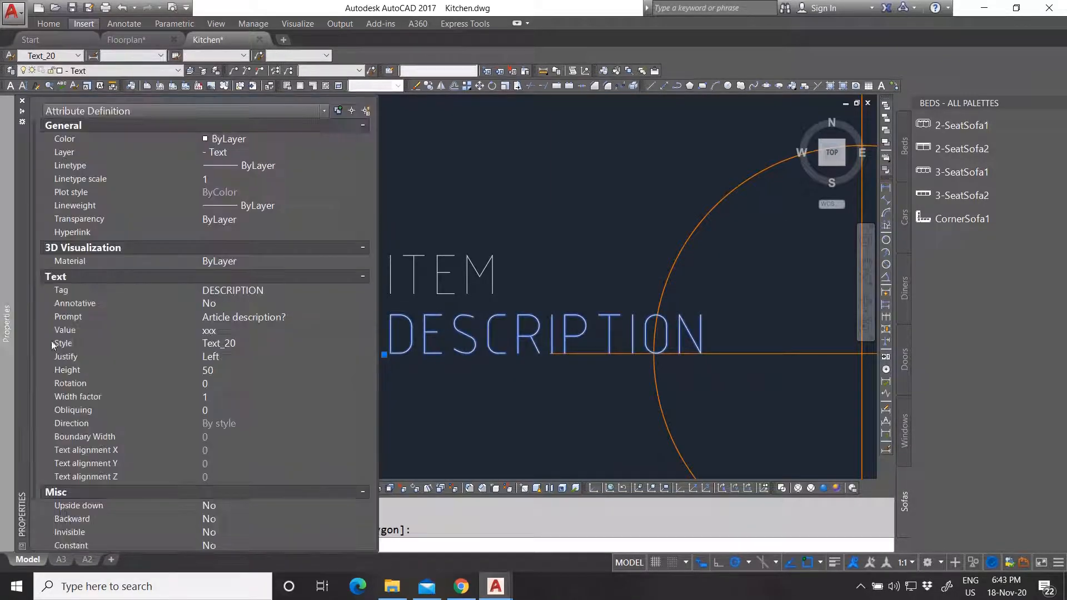
{"action": "scroll", "coordinate": [250, 411], "scroll_direction": "down", "scroll_amount": 2}
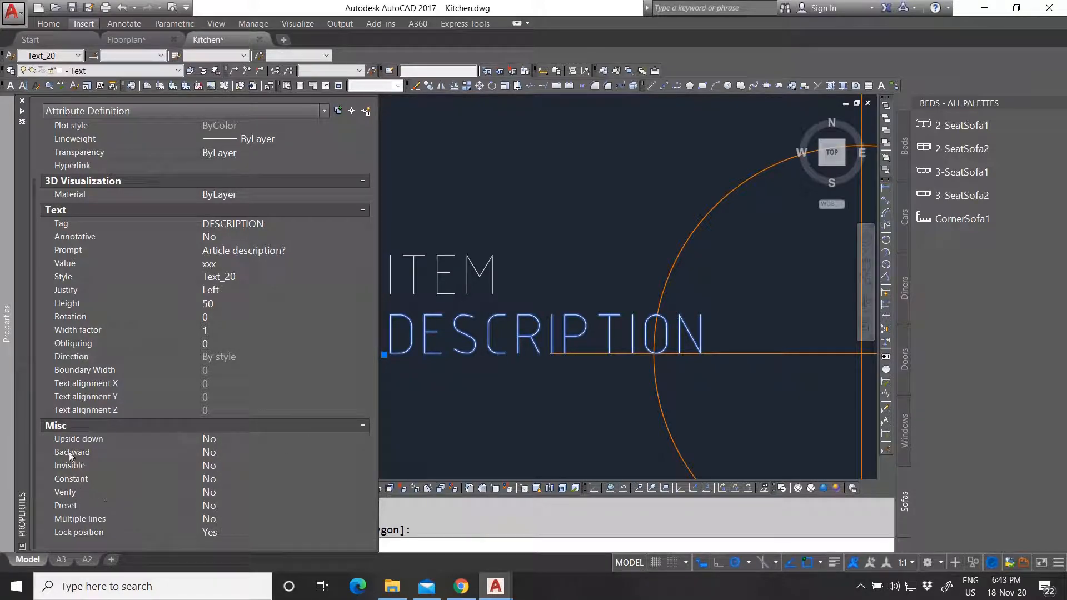
{"action": "left_click", "coordinate": [228, 466]}
{"action": "left_click", "coordinate": [248, 465]}
{"action": "left_click", "coordinate": [242, 476]}
{"action": "key", "text": "Escape"}
Move the ITEM and DESCRIPTION attributes together into the free space between the two light symbols.
{"action": "scroll", "coordinate": [411, 333], "scroll_direction": "down", "scroll_amount": 5}
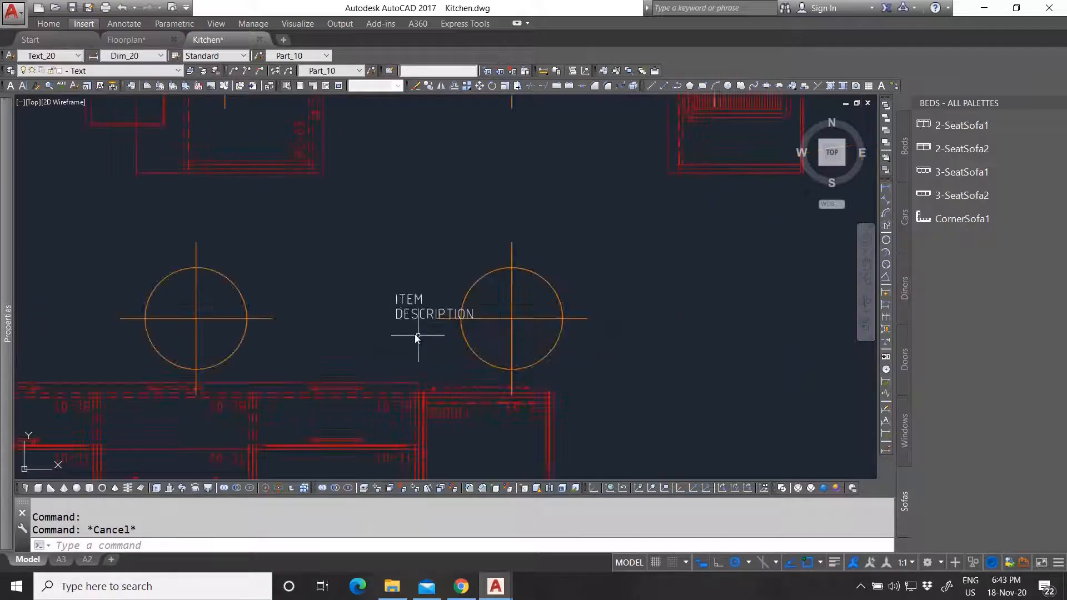
{"action": "scroll", "coordinate": [412, 318], "scroll_direction": "up", "scroll_amount": 4}
{"action": "key", "text": "Escape"}
{"action": "left_click", "coordinate": [412, 364]}
{"action": "left_click", "coordinate": [367, 217]}
{"action": "left_click_drag", "start_coordinate": [392, 216], "coordinate": [329, 215]}
{"action": "key", "text": "Escape"}
{"action": "left_click", "coordinate": [368, 373]}
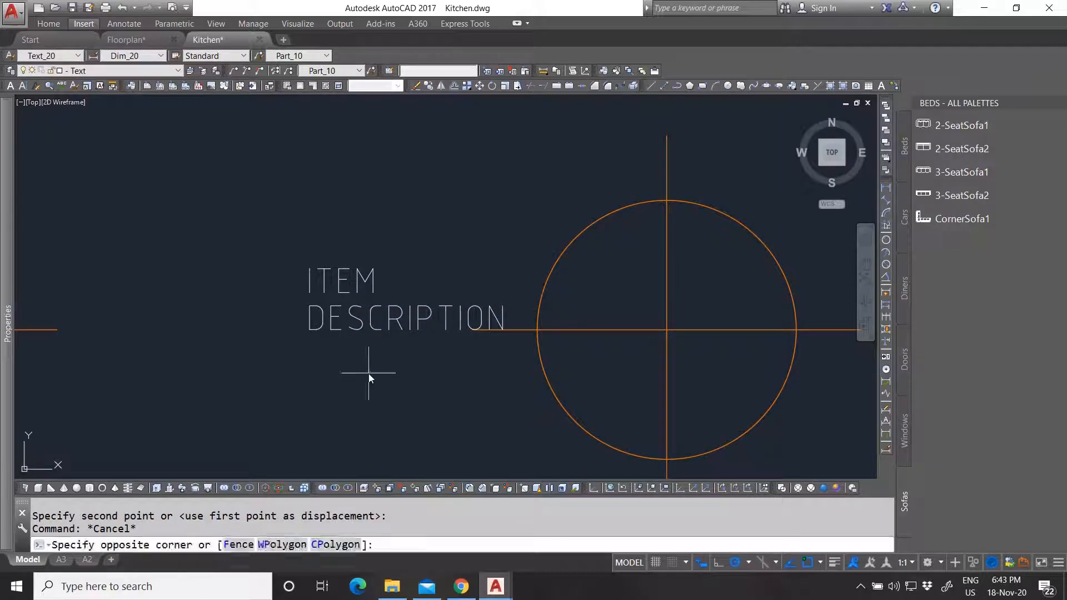
{"action": "left_click", "coordinate": [303, 225]}
{"action": "type", "text": "m"}
{"action": "key", "text": "Return"}
{"action": "left_click", "coordinate": [345, 200]}
{"action": "key", "text": "Escape"}
Copy the DESCRIPTION attribute 70 units straight down.
{"action": "scroll", "coordinate": [442, 265], "scroll_direction": "down", "scroll_amount": 2}
{"action": "scroll", "coordinate": [381, 281], "scroll_direction": "up", "scroll_amount": 2}
{"action": "left_click", "coordinate": [439, 326]}
{"action": "left_click", "coordinate": [290, 264]}
{"action": "type", "text": "co"}
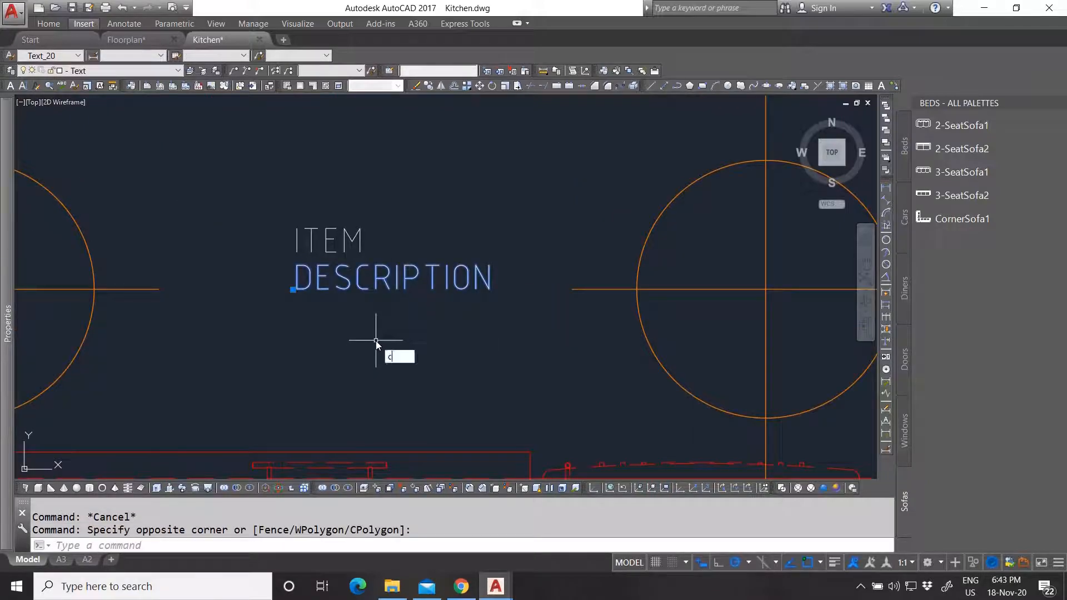
{"action": "key", "text": "Return"}
{"action": "left_click", "coordinate": [376, 341]}
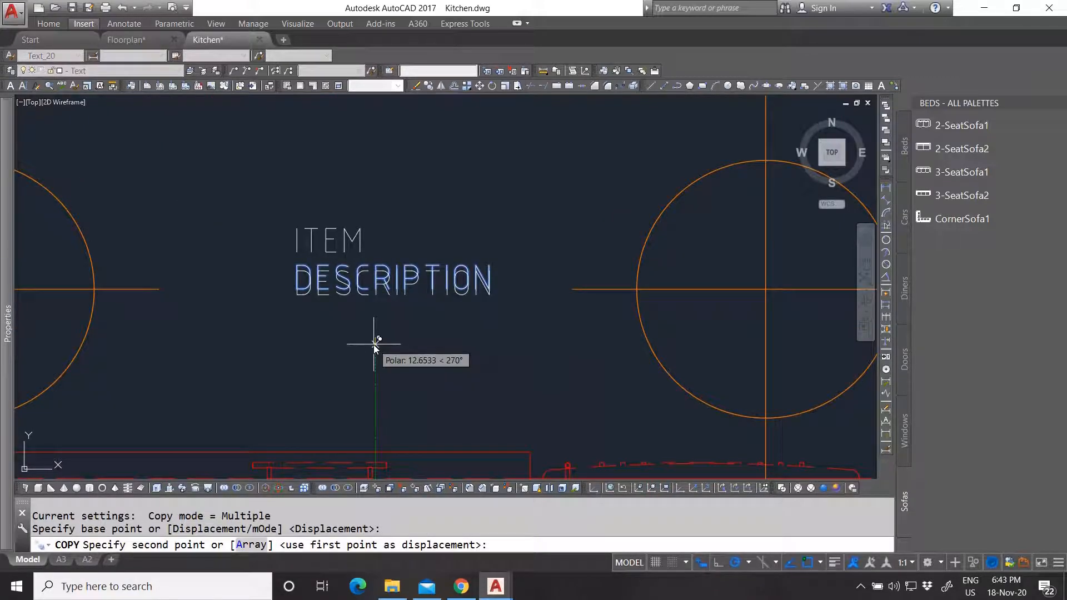
{"action": "type", "text": "70"}
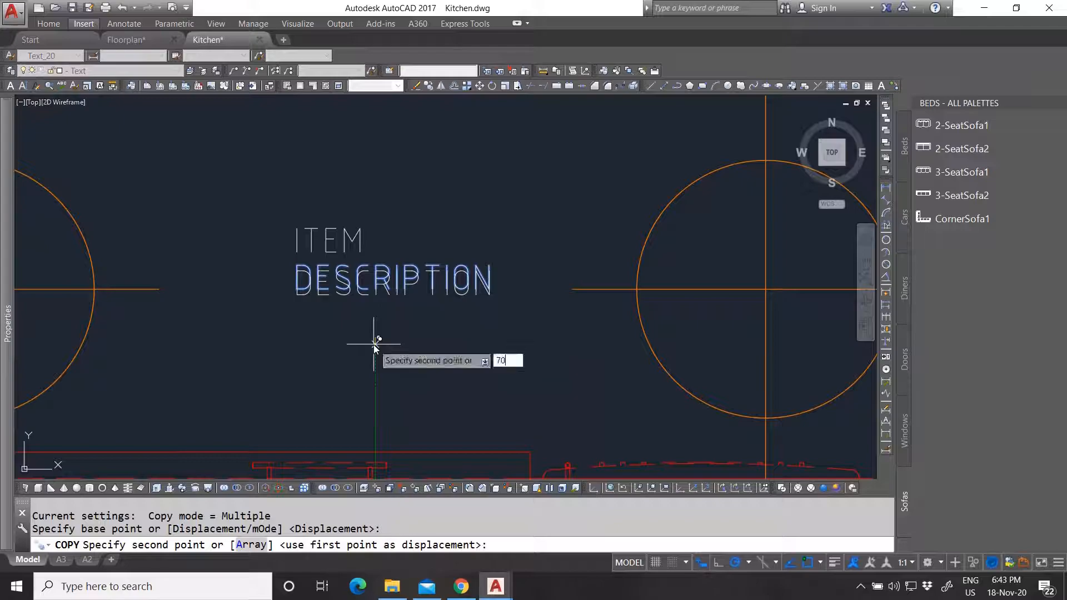
{"action": "key", "text": "Return"}
{"action": "key", "text": "Escape"}
{"action": "left_click", "coordinate": [373, 343]}
{"action": "key", "text": "Escape"}
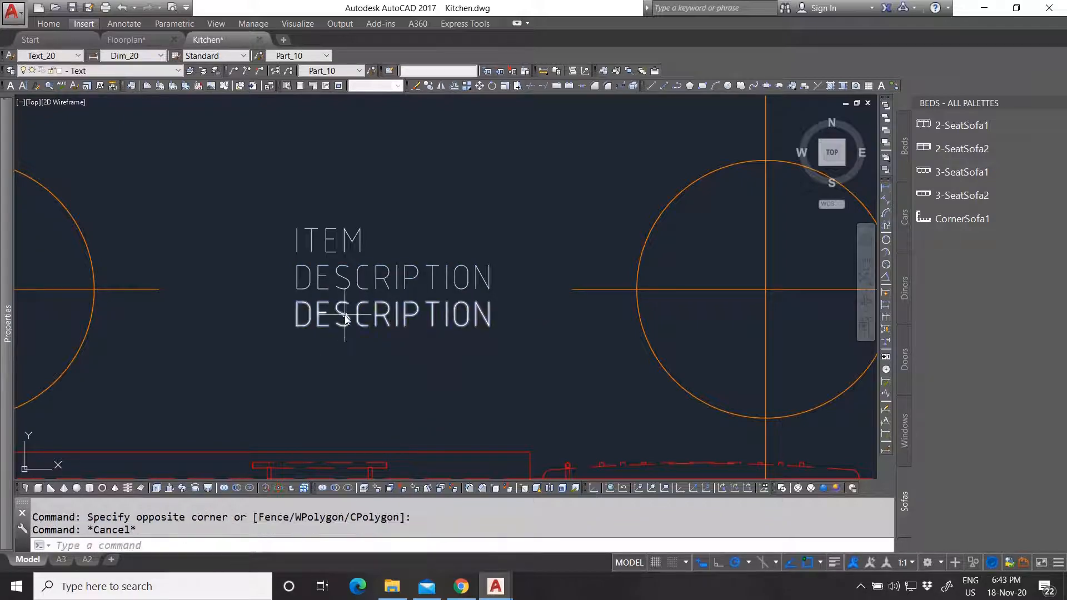
Change the lower DESCRIPTION copy's tag to PRICE and its prompt to "Article price?".
{"action": "left_click", "coordinate": [345, 314]}
{"action": "double_click", "coordinate": [345, 313]}
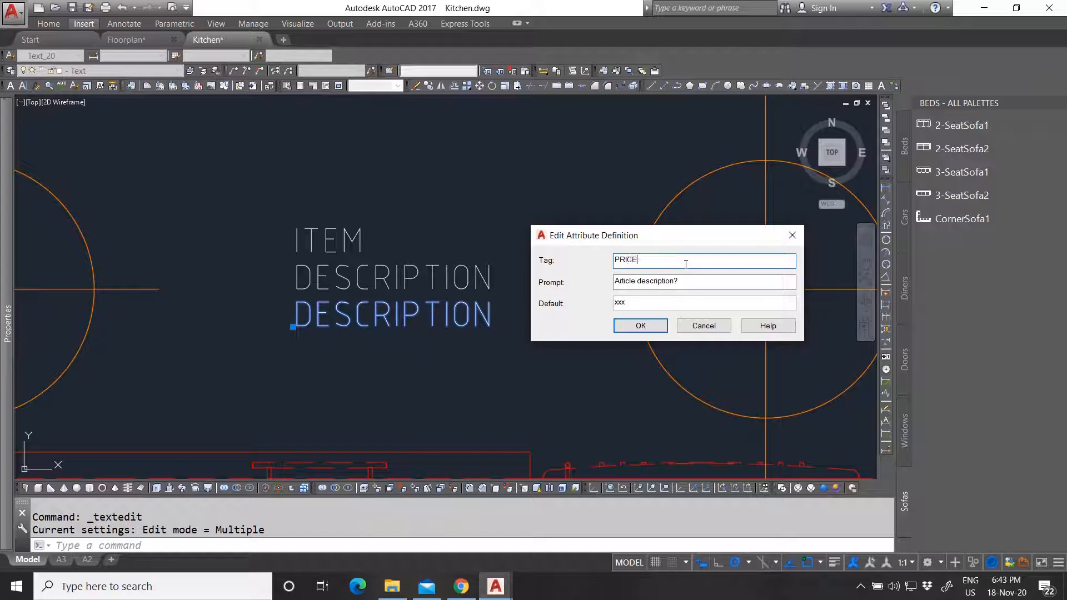
{"action": "left_click", "coordinate": [650, 280]}
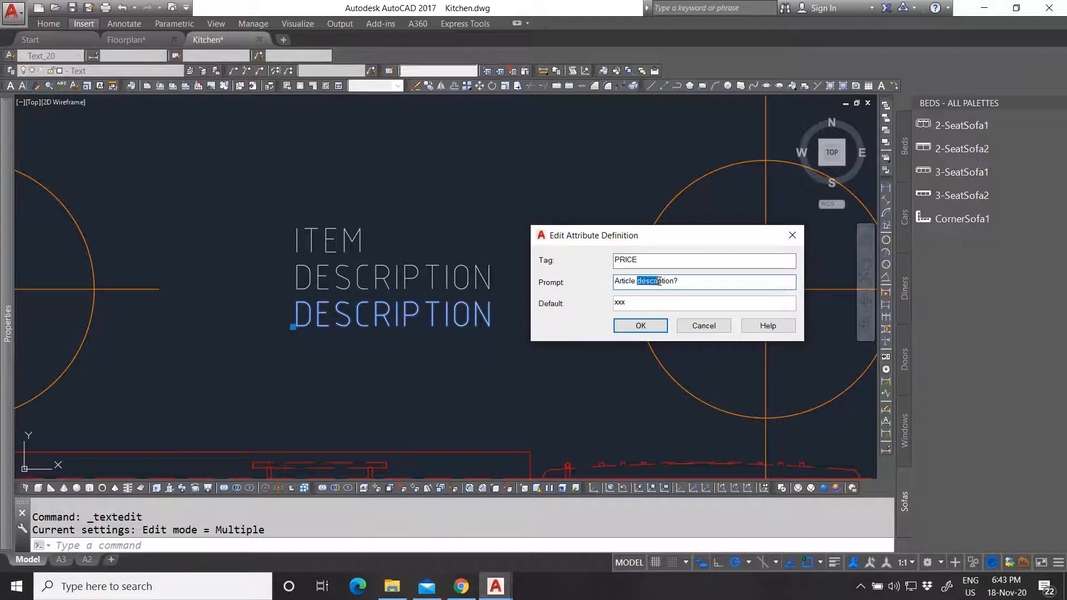
{"action": "type", "text": "Article price"}
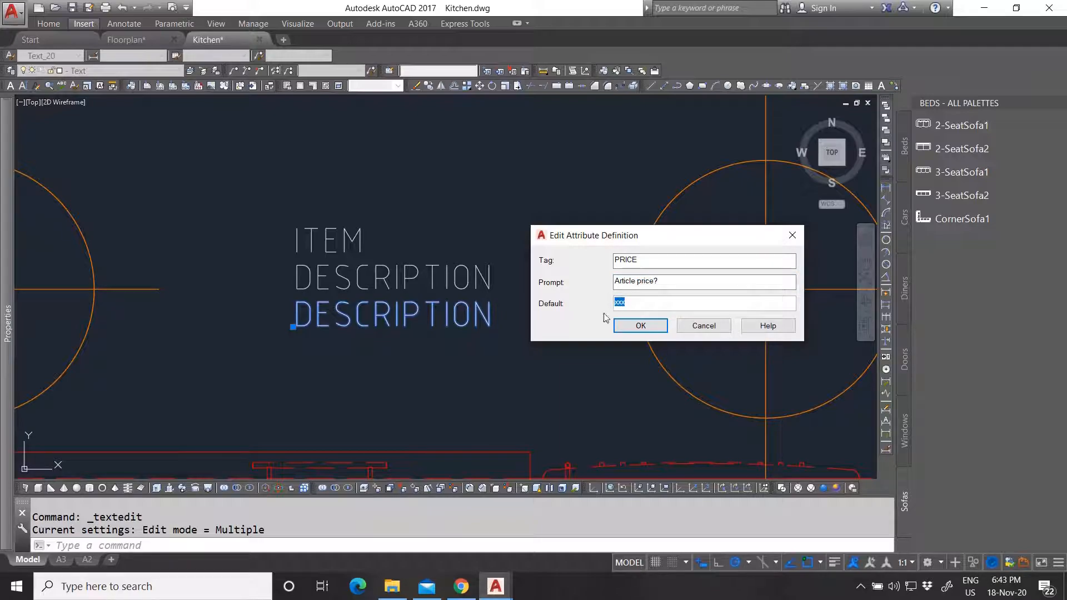
{"action": "left_click", "coordinate": [641, 326]}
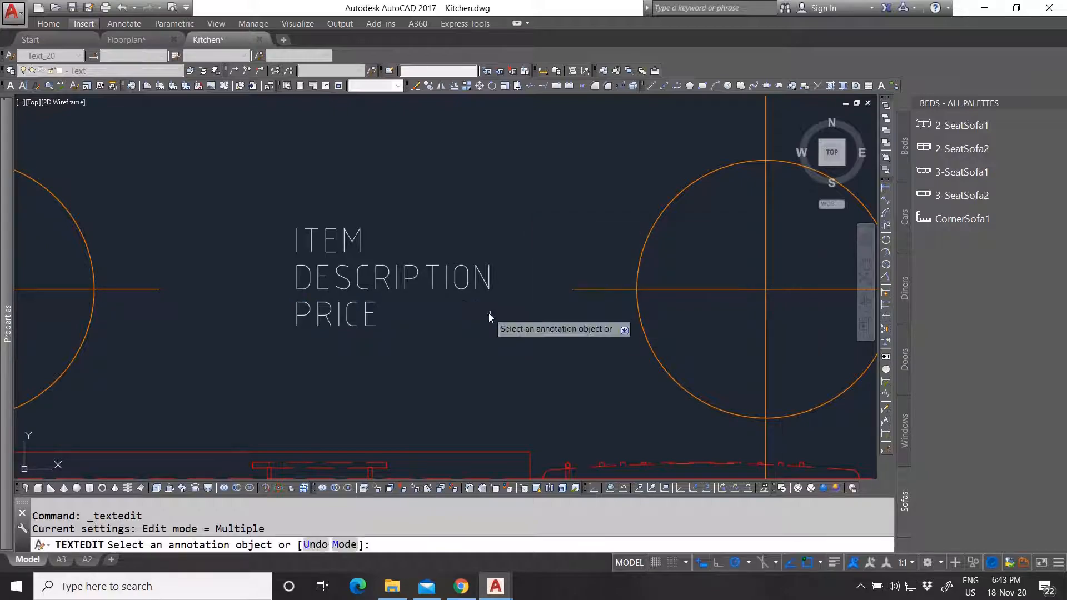
{"action": "scroll", "coordinate": [434, 308], "scroll_direction": "down", "scroll_amount": 5}
{"action": "key", "text": "Escape"}
Check the Invisible property of the PRICE attribute.
{"action": "scroll", "coordinate": [418, 308], "scroll_direction": "up", "scroll_amount": 5}
{"action": "left_click", "coordinate": [476, 344]}
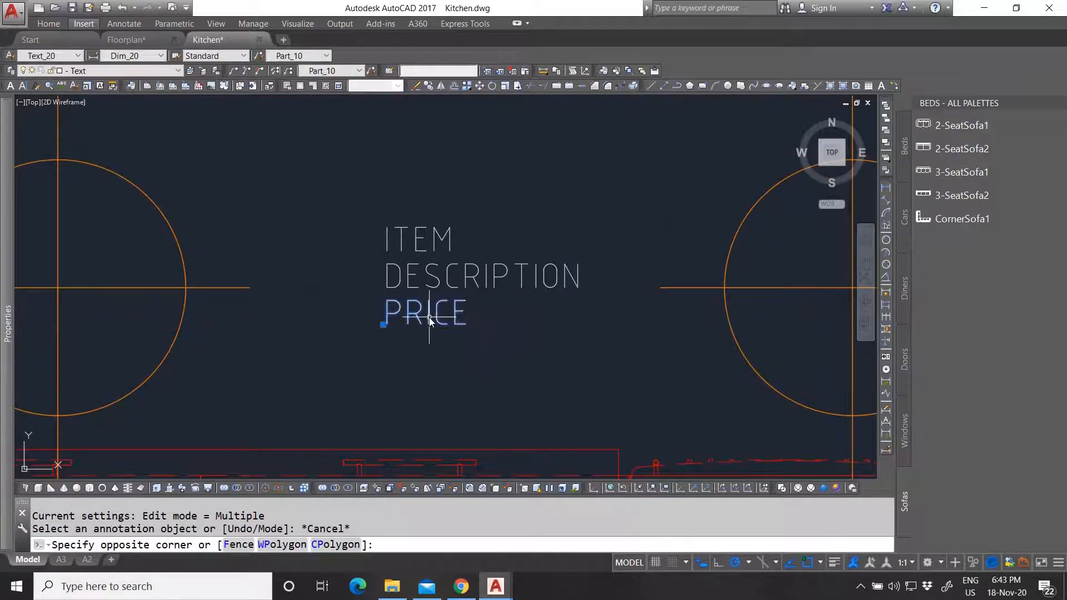
{"action": "left_click", "coordinate": [428, 314]}
{"action": "key", "text": "ctrl+1"}
{"action": "scroll", "coordinate": [216, 467], "scroll_direction": "down", "scroll_amount": 2}
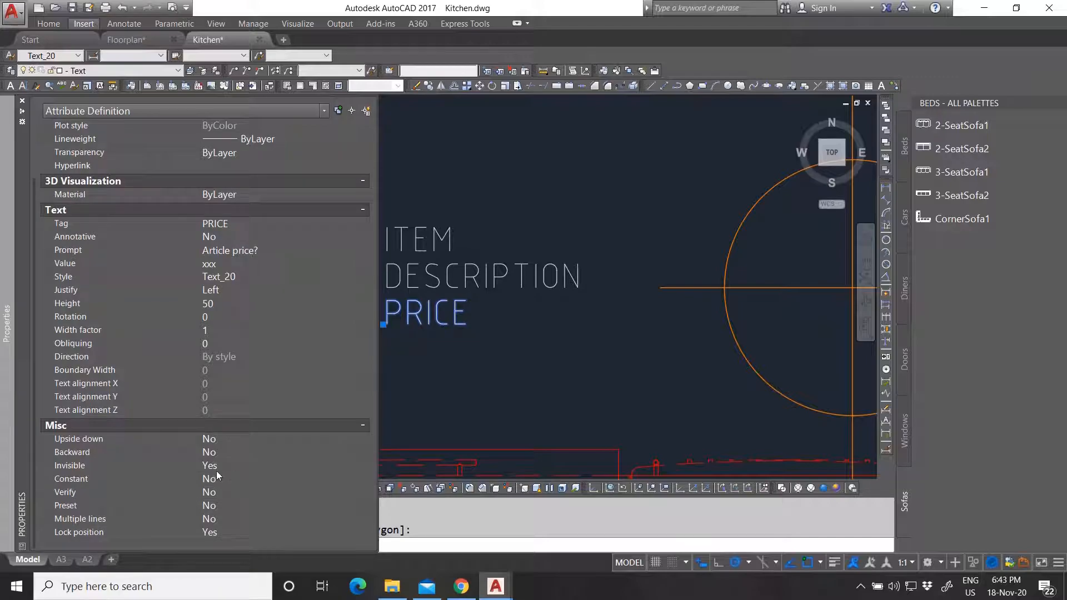
{"action": "key", "text": "ctrl+1"}
{"action": "key", "text": "Escape"}
Move the ITEM, DESCRIPTION and PRICE attributes together to just above the BC-08 label in the upper-left kitchen cabinet.
{"action": "scroll", "coordinate": [428, 267], "scroll_direction": "down", "scroll_amount": 6}
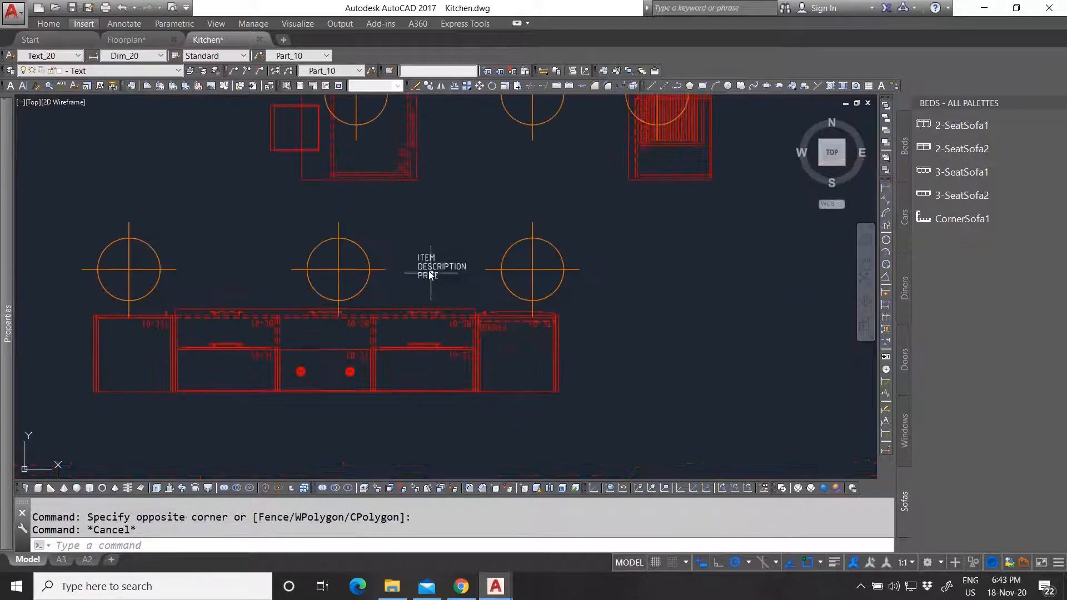
{"action": "scroll", "coordinate": [418, 271], "scroll_direction": "up", "scroll_amount": 2}
{"action": "key", "text": "Escape"}
{"action": "scroll", "coordinate": [431, 278], "scroll_direction": "down", "scroll_amount": 4}
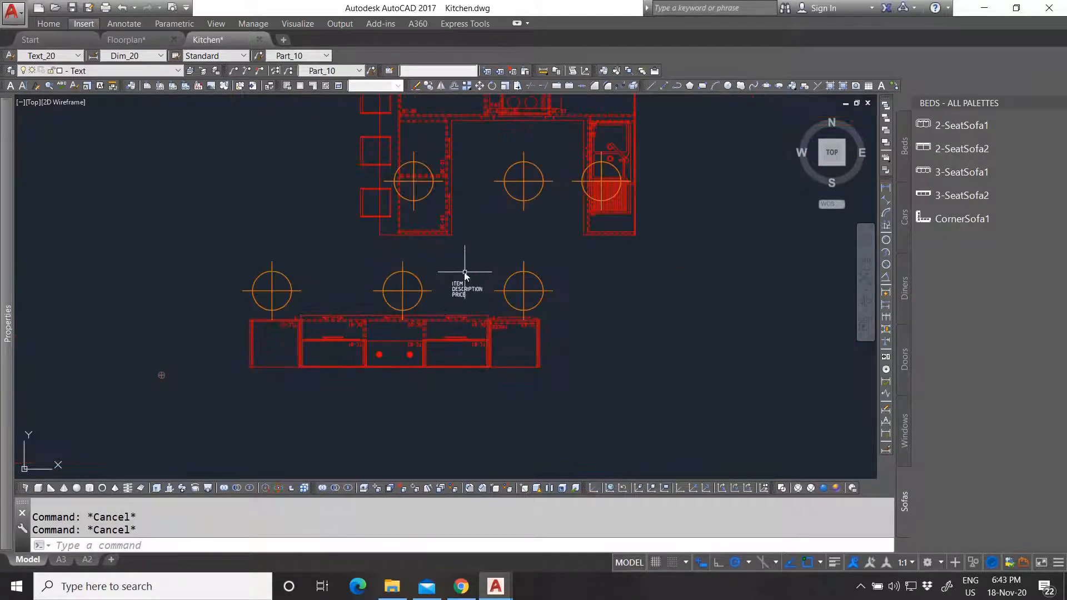
{"action": "scroll", "coordinate": [467, 282], "scroll_direction": "up", "scroll_amount": 5}
{"action": "scroll", "coordinate": [447, 312], "scroll_direction": "up", "scroll_amount": 2}
{"action": "left_click", "coordinate": [506, 375]}
{"action": "left_click", "coordinate": [429, 260]}
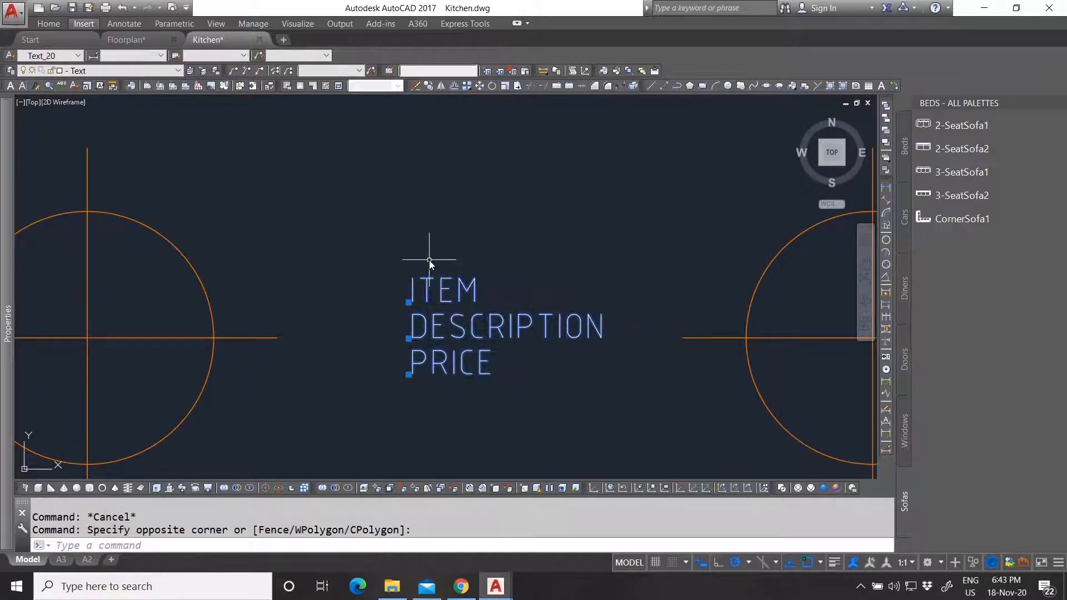
{"action": "type", "text": "m"}
{"action": "key", "text": "Return"}
{"action": "left_click", "coordinate": [409, 302]}
{"action": "scroll", "coordinate": [503, 183], "scroll_direction": "down", "scroll_amount": 6}
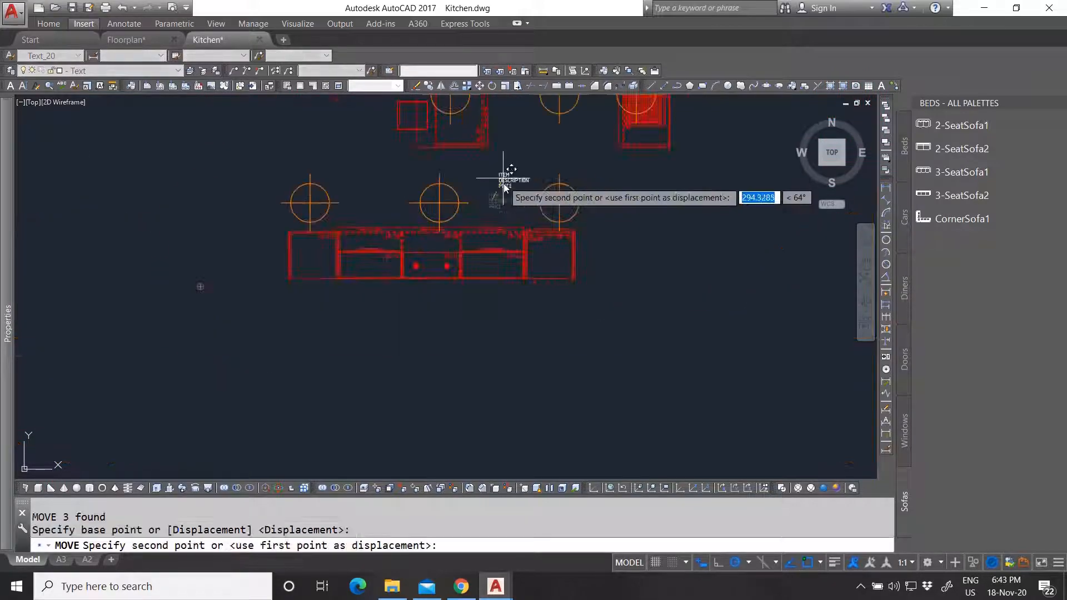
{"action": "scroll", "coordinate": [507, 166], "scroll_direction": "up", "scroll_amount": 8}
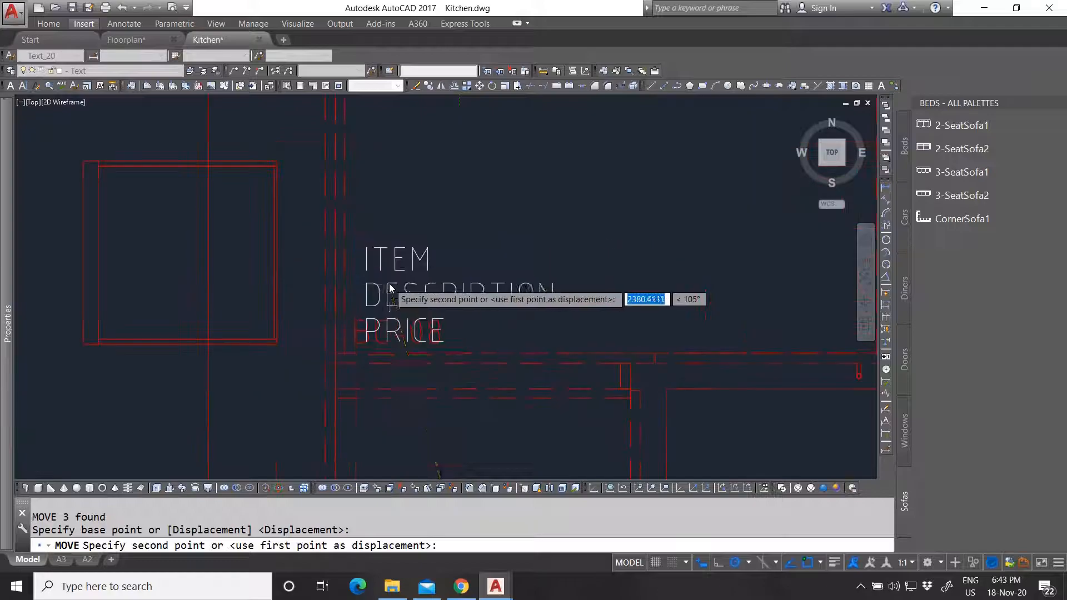
{"action": "key", "text": "Escape"}
Move the ITEM attribute 140 units straight down onto the PRICE line.
{"action": "left_click", "coordinate": [365, 194]}
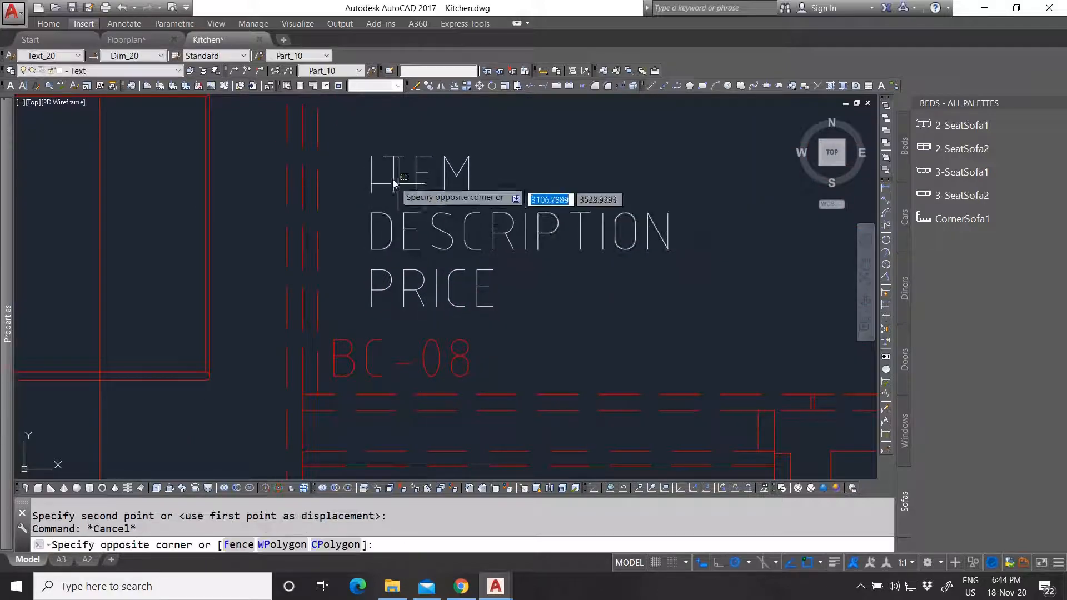
{"action": "left_click", "coordinate": [385, 186]}
{"action": "left_click", "coordinate": [365, 194]}
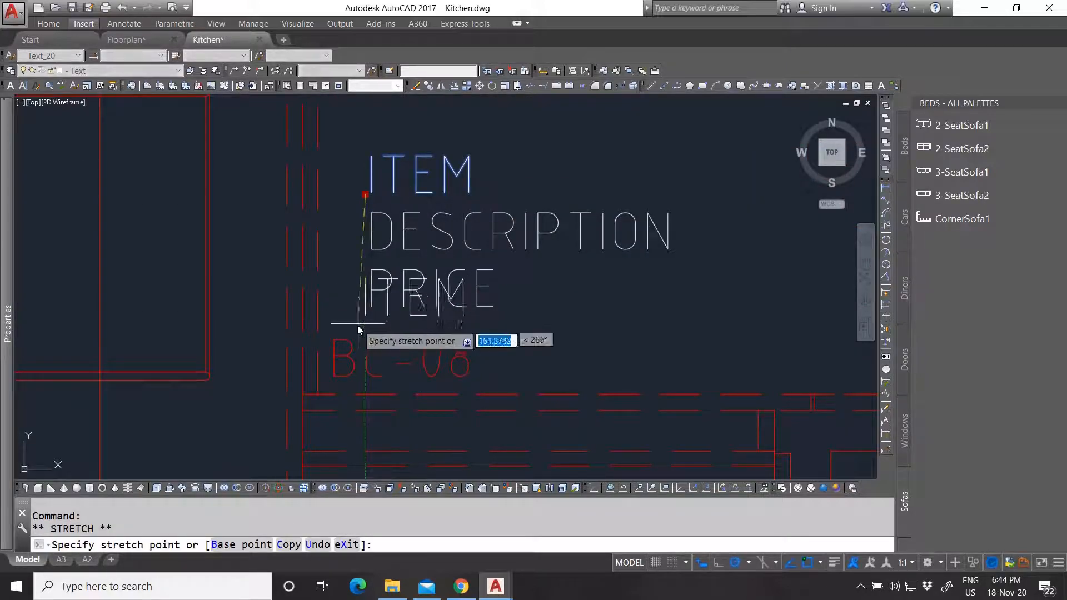
{"action": "type", "text": "140"}
{"action": "key", "text": "Return"}
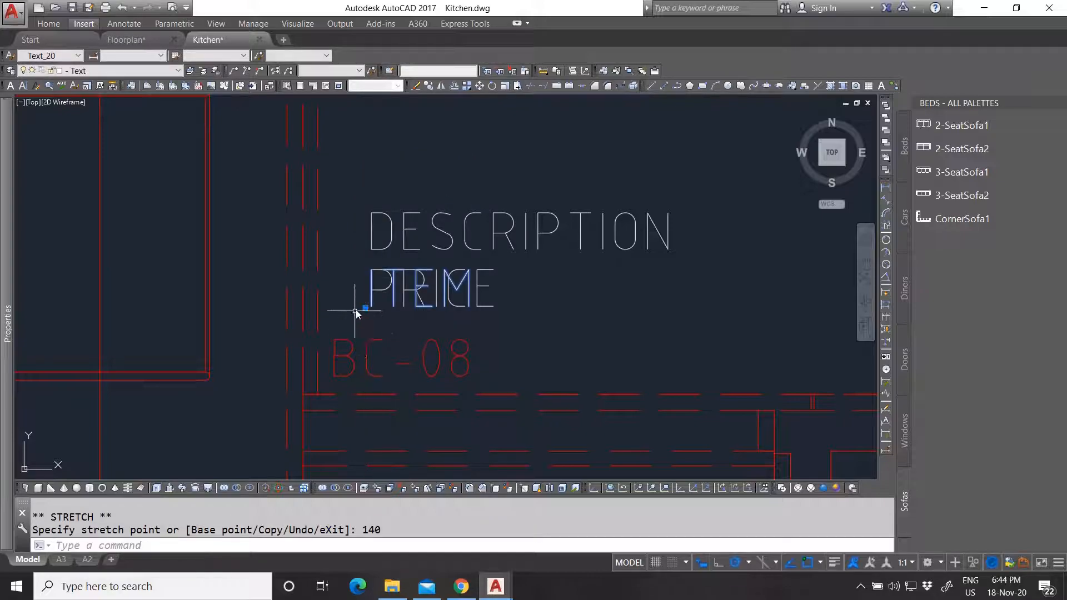
{"action": "left_click", "coordinate": [362, 309]}
{"action": "key", "text": "Escape"}
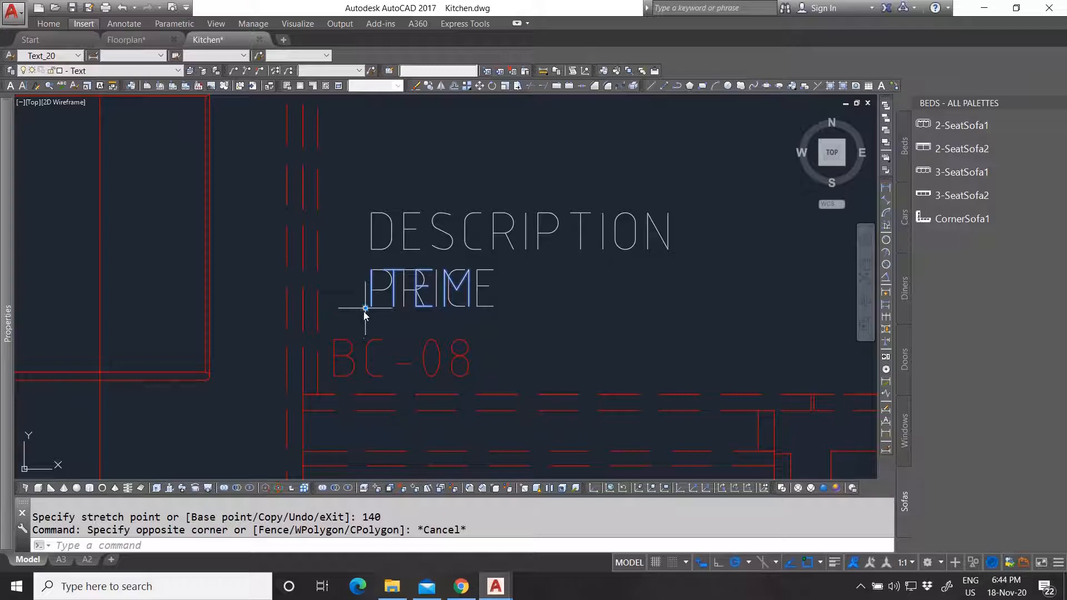
Try to move the ITEM attribute a further 170 units straight down and undo that move.
{"action": "left_click", "coordinate": [365, 308]}
{"action": "type", "text": "170"}
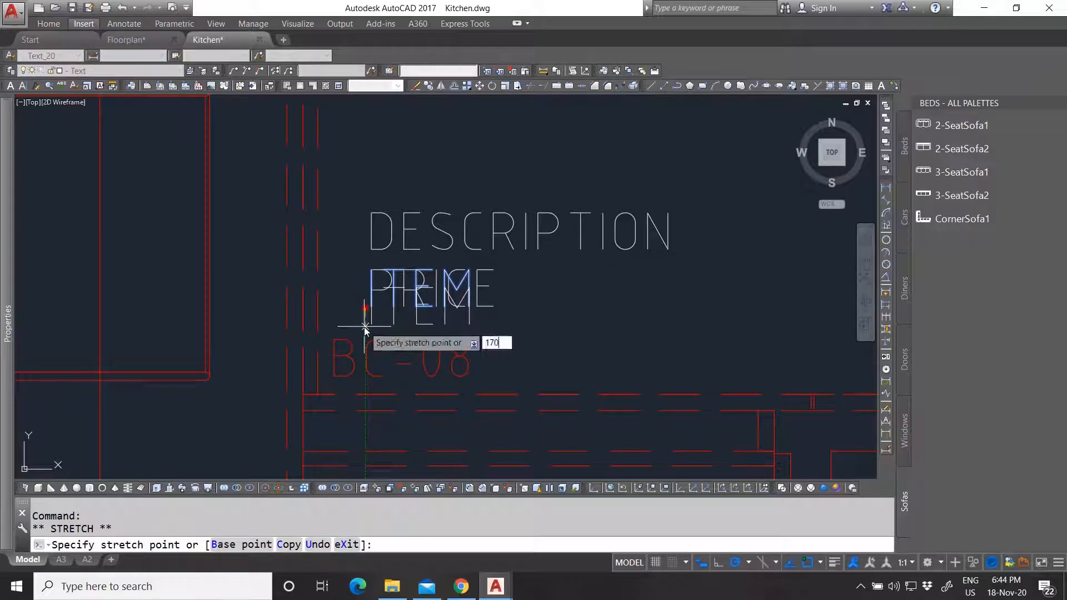
{"action": "key", "text": "Return"}
{"action": "key", "text": "Escape"}
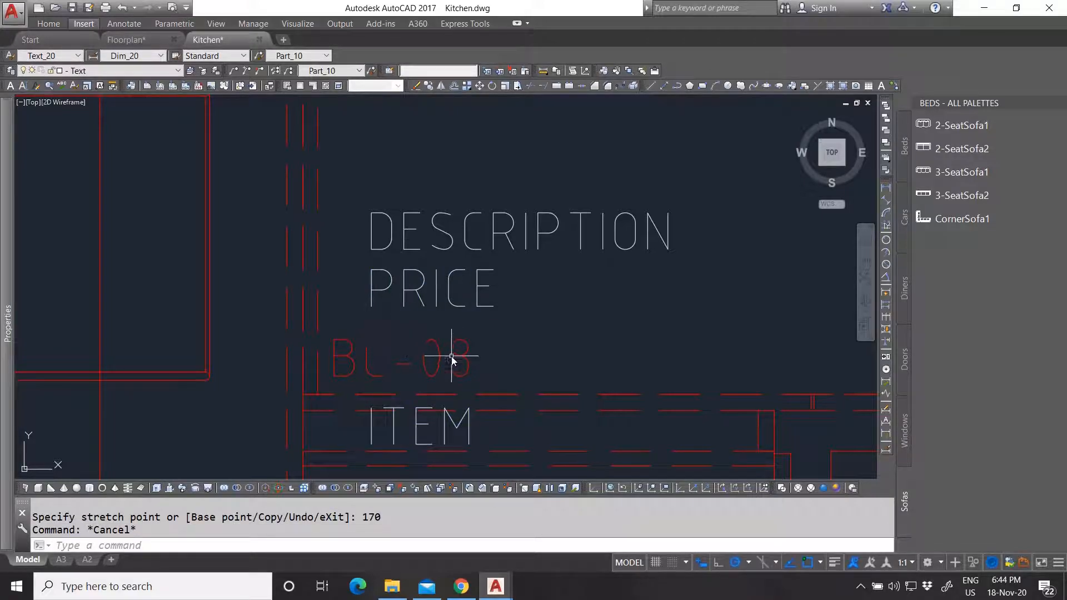
{"action": "type", "text": "u"}
{"action": "key", "text": "Return"}
Move the ITEM attribute 70 units straight down, below PRICE.
{"action": "left_click", "coordinate": [470, 296]}
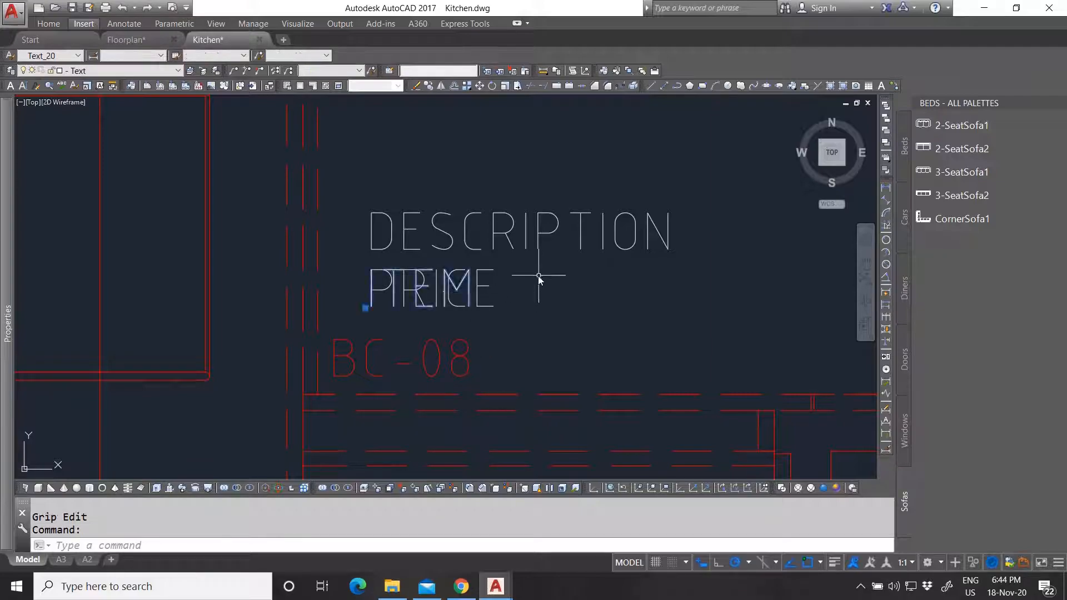
{"action": "type", "text": "m"}
{"action": "key", "text": "Return"}
{"action": "left_click", "coordinate": [532, 291]}
{"action": "type", "text": "70"}
{"action": "key", "text": "Return"}
{"action": "key", "text": "Escape"}
{"action": "left_click", "coordinate": [519, 341]}
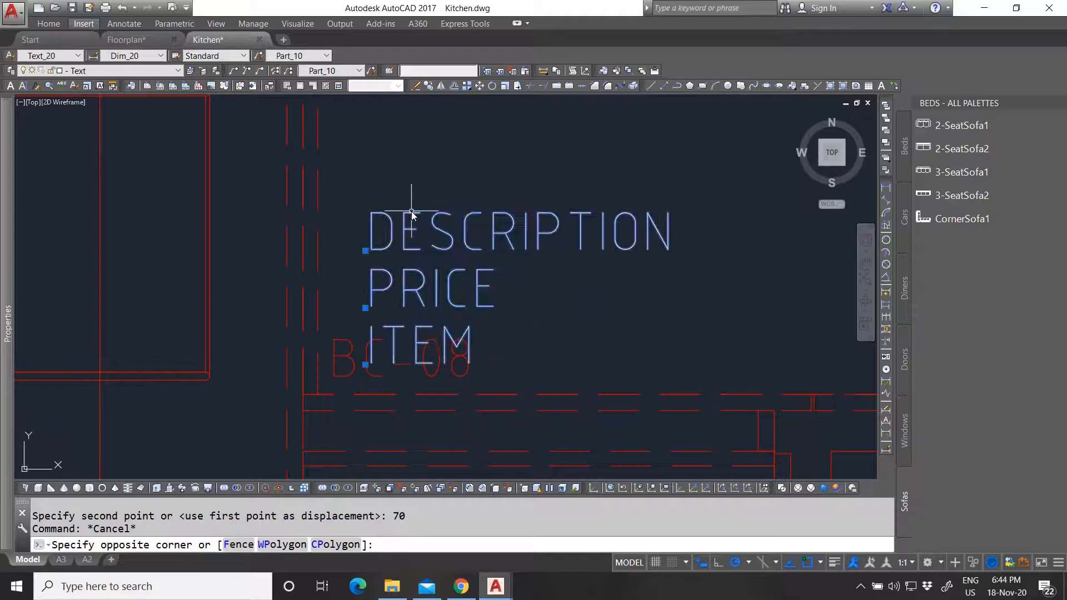
{"action": "left_click", "coordinate": [411, 211]}
{"action": "type", "text": "m"}
{"action": "key", "text": "Return"}
{"action": "scroll", "coordinate": [424, 341], "scroll_direction": "up", "scroll_amount": 4}
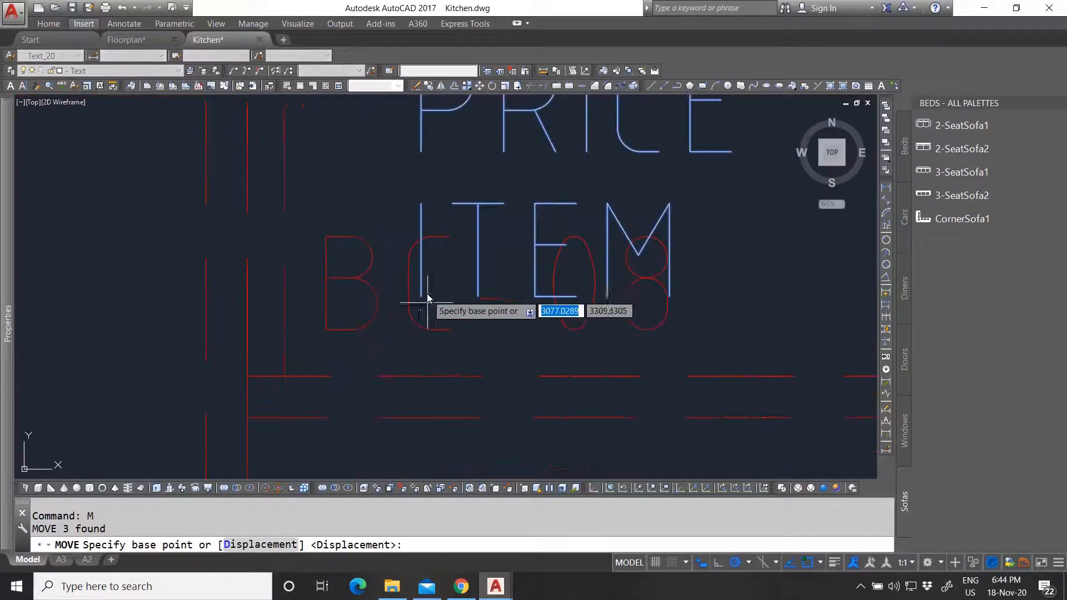
{"action": "scroll", "coordinate": [420, 299], "scroll_direction": "down", "scroll_amount": 6}
{"action": "key", "text": "Escape"}
Set the justification of the DESCRIPTION, PRICE and ITEM attributes to Bottom left.
{"action": "scroll", "coordinate": [489, 284], "scroll_direction": "up", "scroll_amount": 2}
{"action": "left_click", "coordinate": [497, 297]}
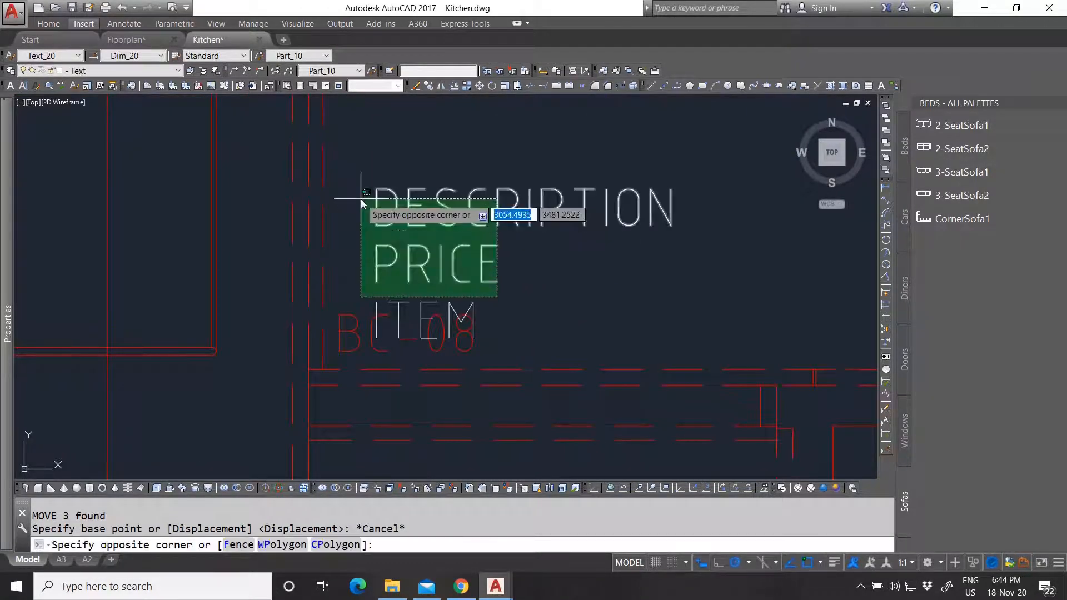
{"action": "left_click", "coordinate": [374, 199]}
{"action": "left_click", "coordinate": [468, 310]}
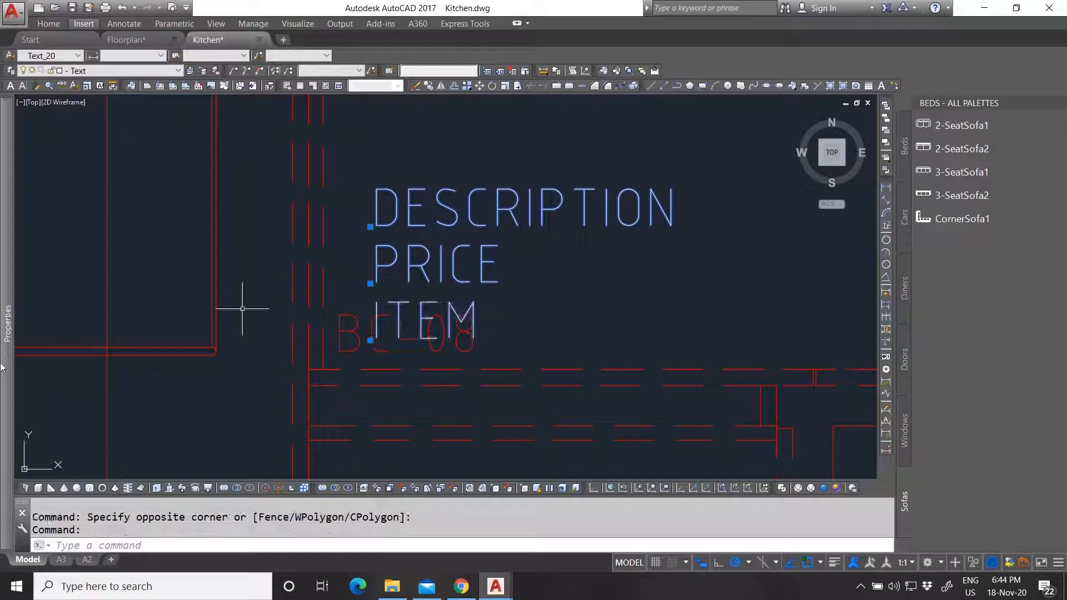
{"action": "key", "text": "ctrl+1"}
{"action": "left_click", "coordinate": [242, 357]}
{"action": "left_click", "coordinate": [250, 356]}
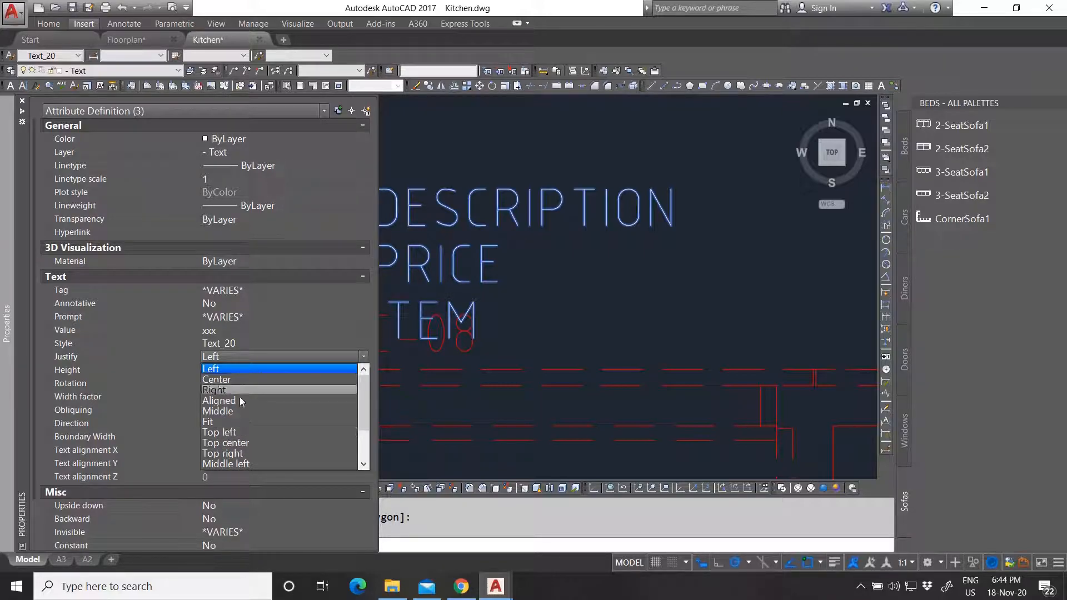
{"action": "scroll", "coordinate": [254, 420], "scroll_direction": "down", "scroll_amount": 2}
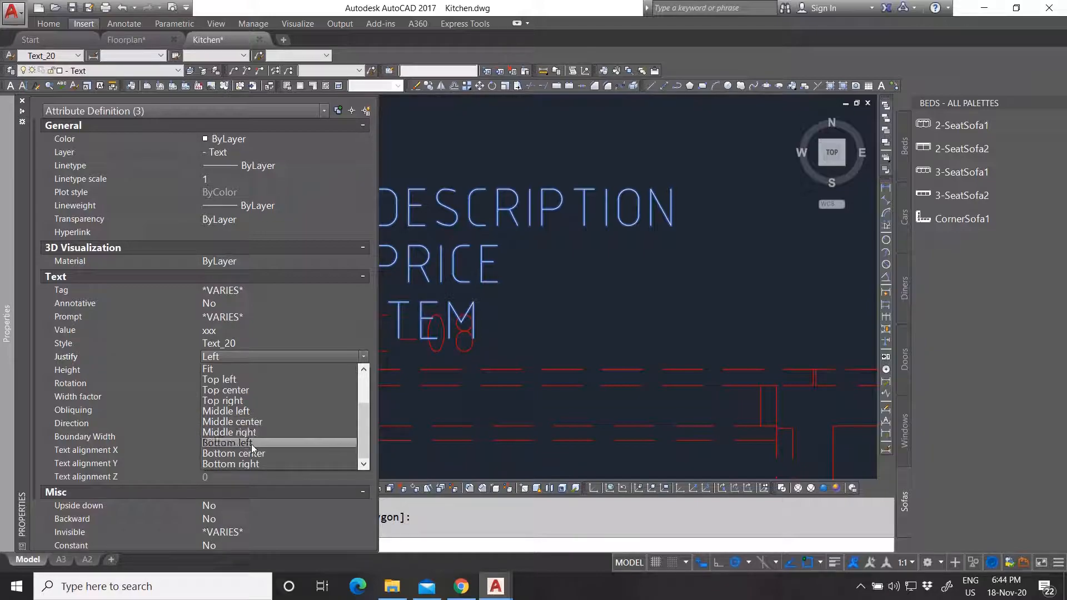
{"action": "left_click", "coordinate": [251, 443]}
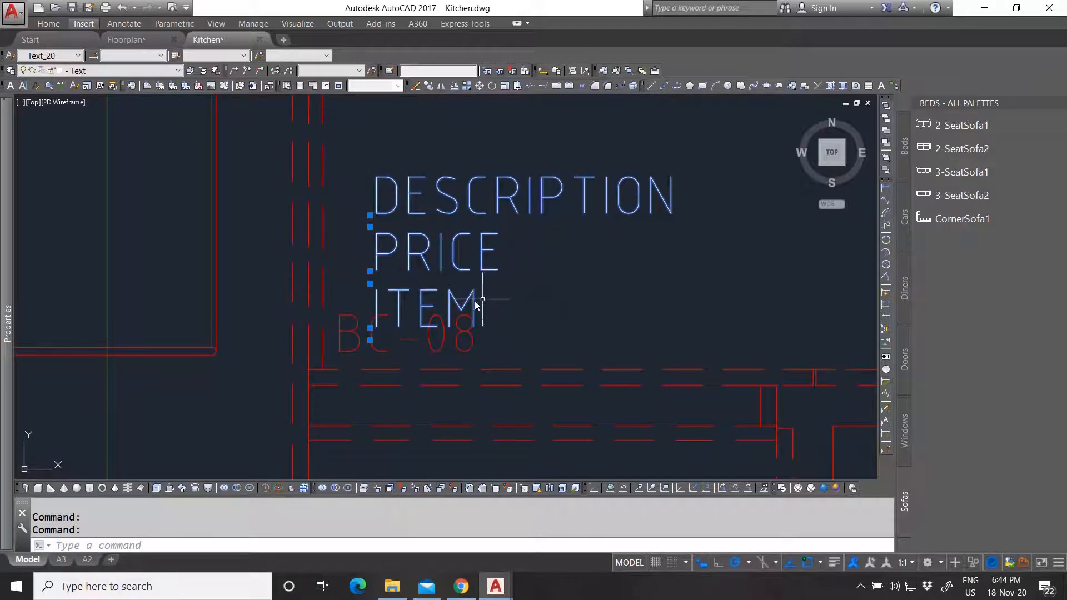
{"action": "key", "text": "Escape"}
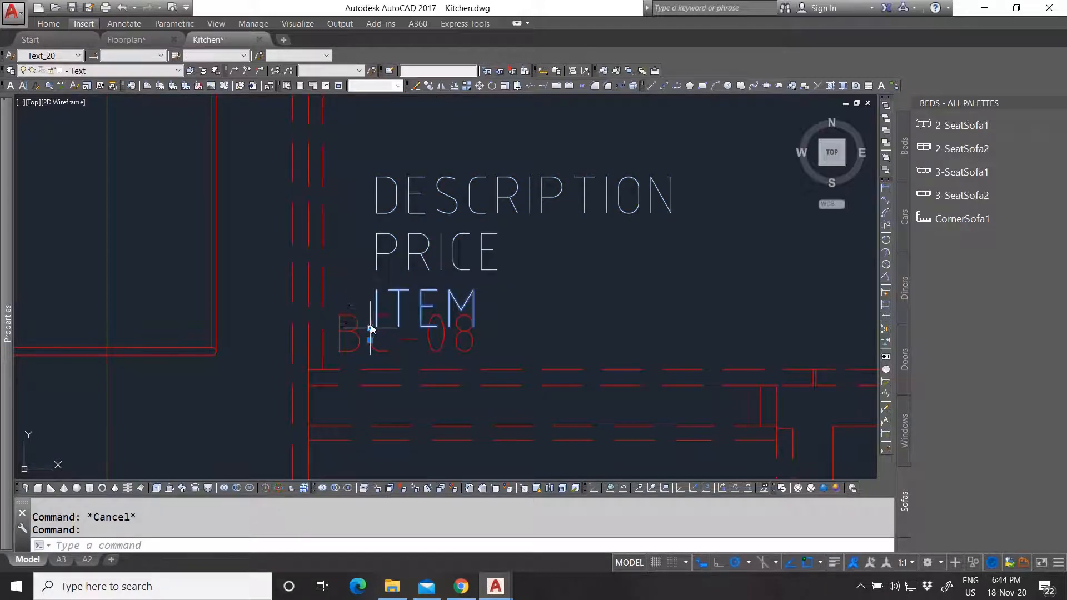
Move the three attributes by ITEM's lower-left point onto the inner lower-left corner of the BC-08 cabinet.
{"action": "left_click", "coordinate": [503, 295]}
{"action": "key", "text": "Escape"}
{"action": "left_click", "coordinate": [510, 305]}
{"action": "left_click", "coordinate": [404, 203]}
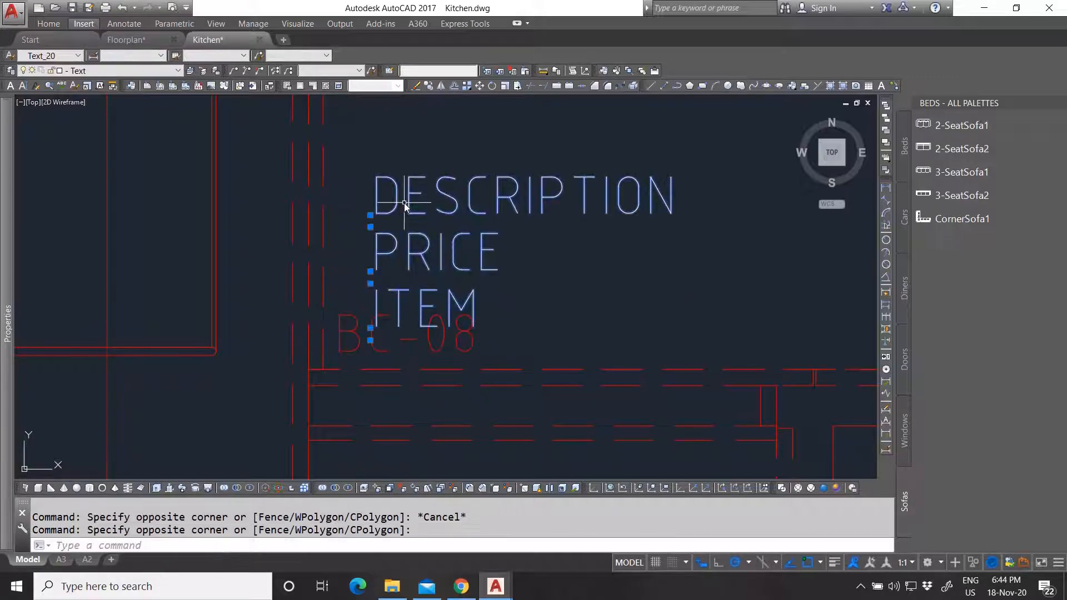
{"action": "type", "text": "m"}
{"action": "key", "text": "Return"}
{"action": "scroll", "coordinate": [382, 322], "scroll_direction": "up", "scroll_amount": 4}
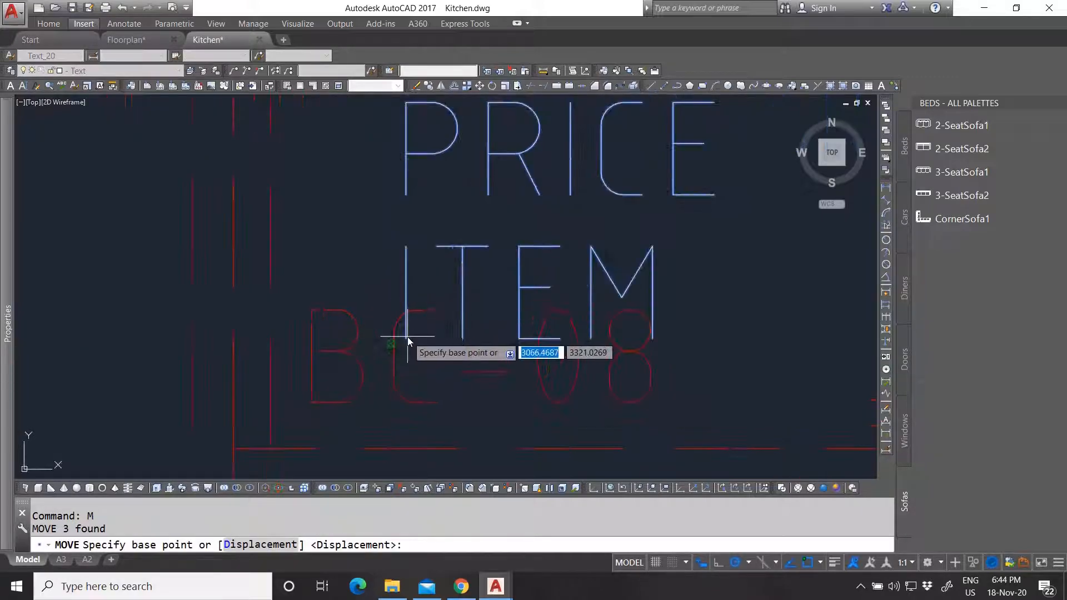
{"action": "left_click", "coordinate": [405, 338]}
{"action": "scroll", "coordinate": [409, 319], "scroll_direction": "down", "scroll_amount": 4}
{"action": "scroll", "coordinate": [363, 348], "scroll_direction": "up", "scroll_amount": 4}
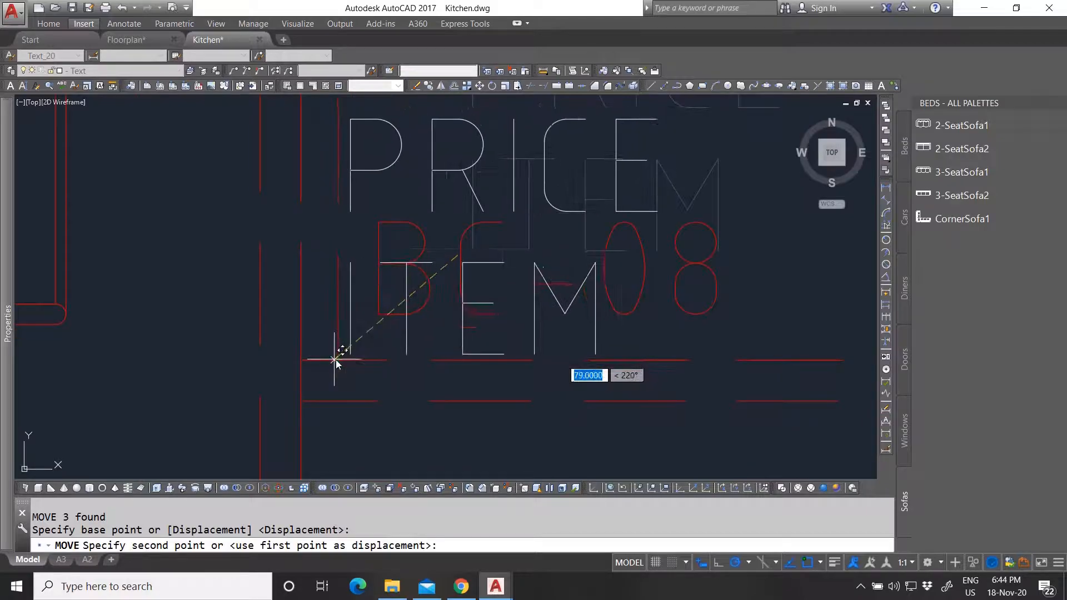
{"action": "left_click", "coordinate": [348, 349]}
Move the three attributes 20 units straight up from the BC-08 cabinet's corner.
{"action": "scroll", "coordinate": [373, 329], "scroll_direction": "down", "scroll_amount": 4}
{"action": "scroll", "coordinate": [365, 283], "scroll_direction": "up", "scroll_amount": 4}
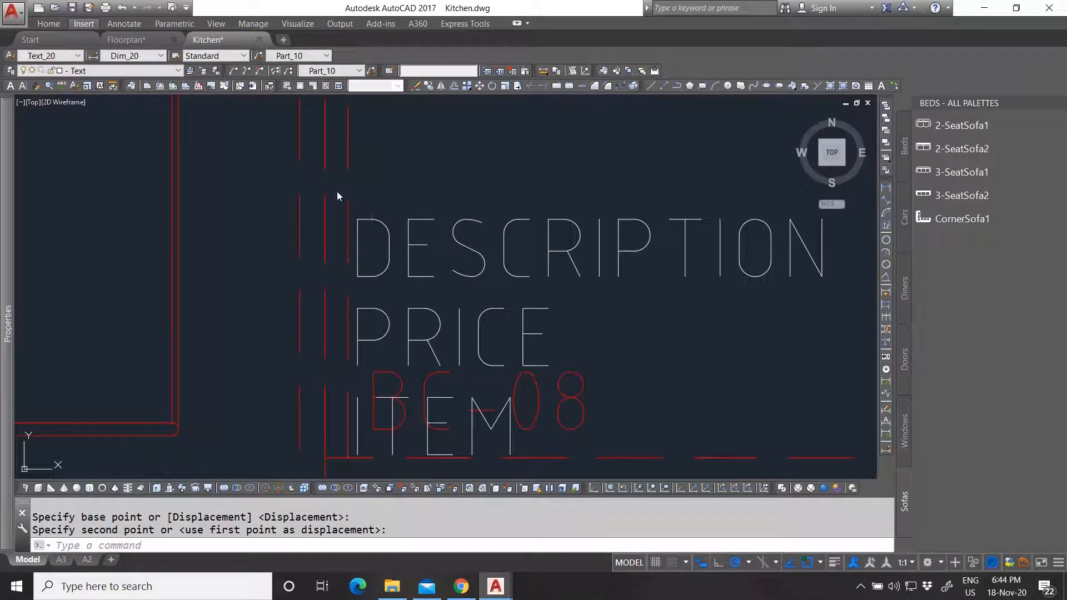
{"action": "scroll", "coordinate": [355, 207], "scroll_direction": "down", "scroll_amount": 4}
{"action": "left_click", "coordinate": [362, 209]}
{"action": "left_click", "coordinate": [571, 319]}
{"action": "scroll", "coordinate": [421, 222], "scroll_direction": "up", "scroll_amount": 3}
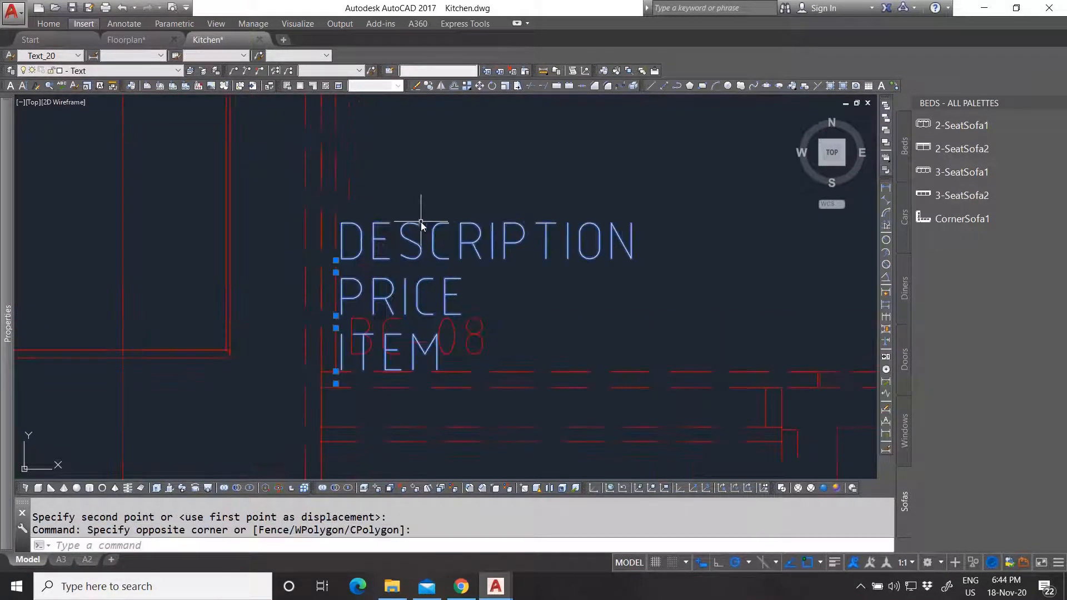
{"action": "type", "text": "m"}
{"action": "key", "text": "Return"}
{"action": "left_click", "coordinate": [403, 184]}
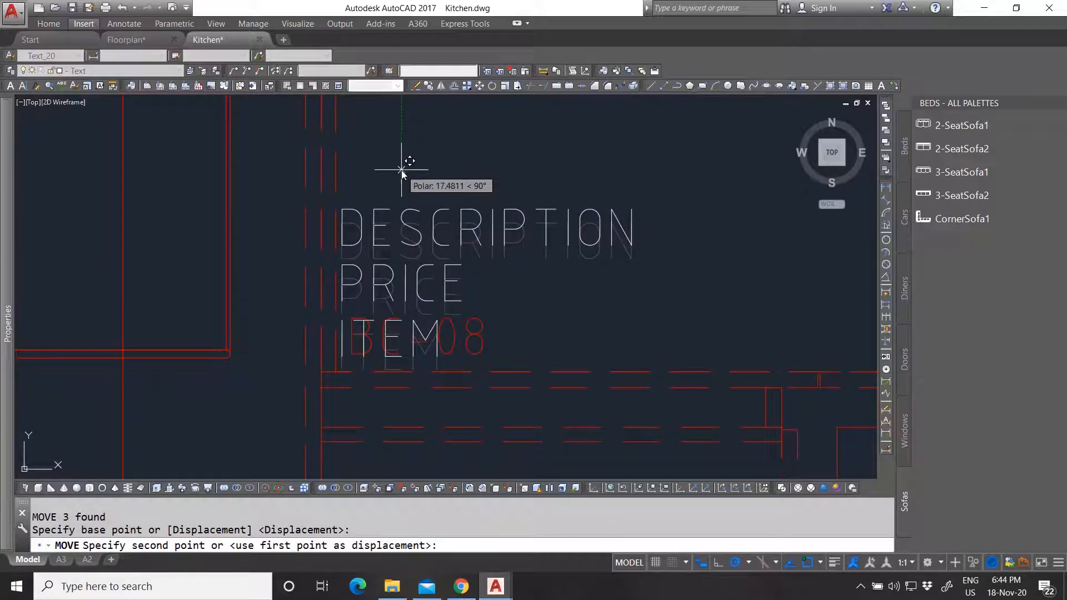
{"action": "type", "text": "20"}
{"action": "key", "text": "Return"}
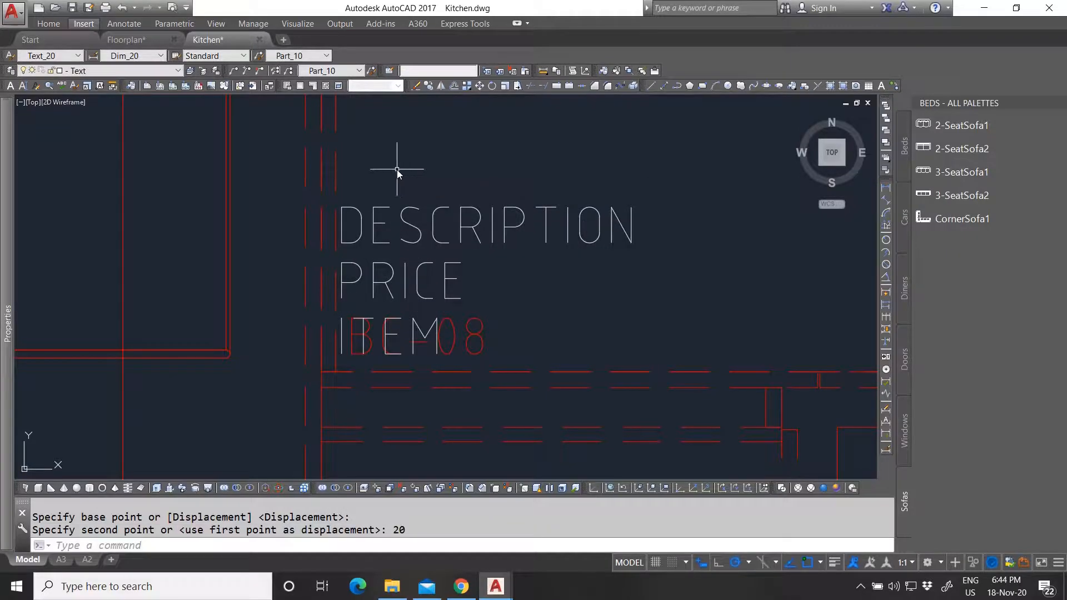
Move the three attributes 20 units to the right, away from the BC-08 cabinet's side panel.
{"action": "left_click", "coordinate": [271, 179]}
{"action": "left_click", "coordinate": [689, 381]}
{"action": "key", "text": "Return"}
{"action": "left_click", "coordinate": [570, 320]}
{"action": "type", "text": "20"}
{"action": "key", "text": "Return"}
{"action": "key", "text": "Escape"}
{"action": "scroll", "coordinate": [369, 289], "scroll_direction": "down", "scroll_amount": 6}
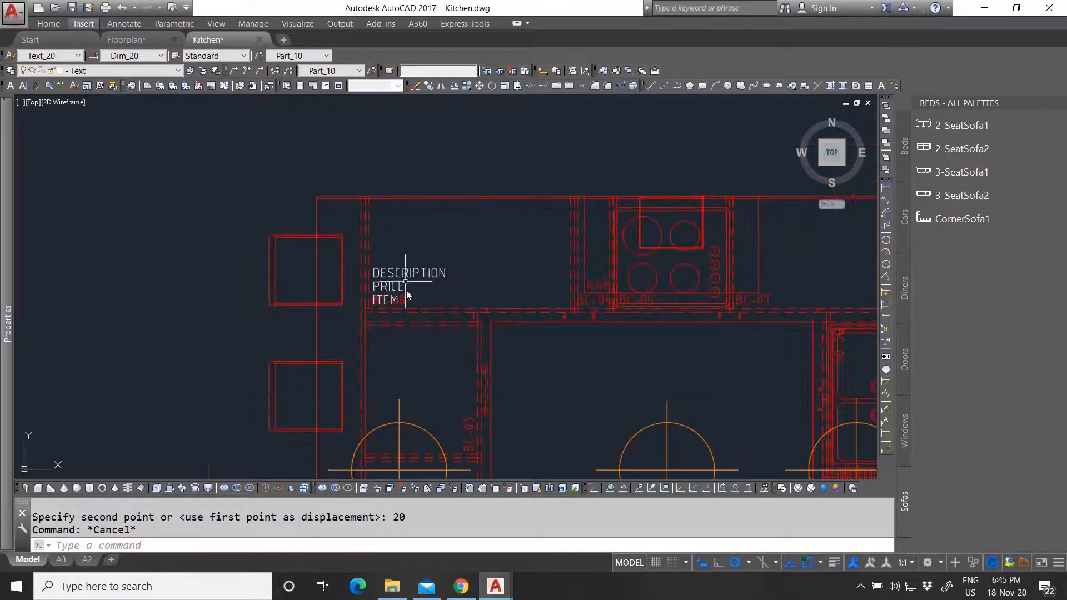
Copy the three attributes from the BC-08 cabinet's inner lower-left corner to the matching corner of the BC-04 cabinet.
{"action": "scroll", "coordinate": [405, 290], "scroll_direction": "up", "scroll_amount": 6}
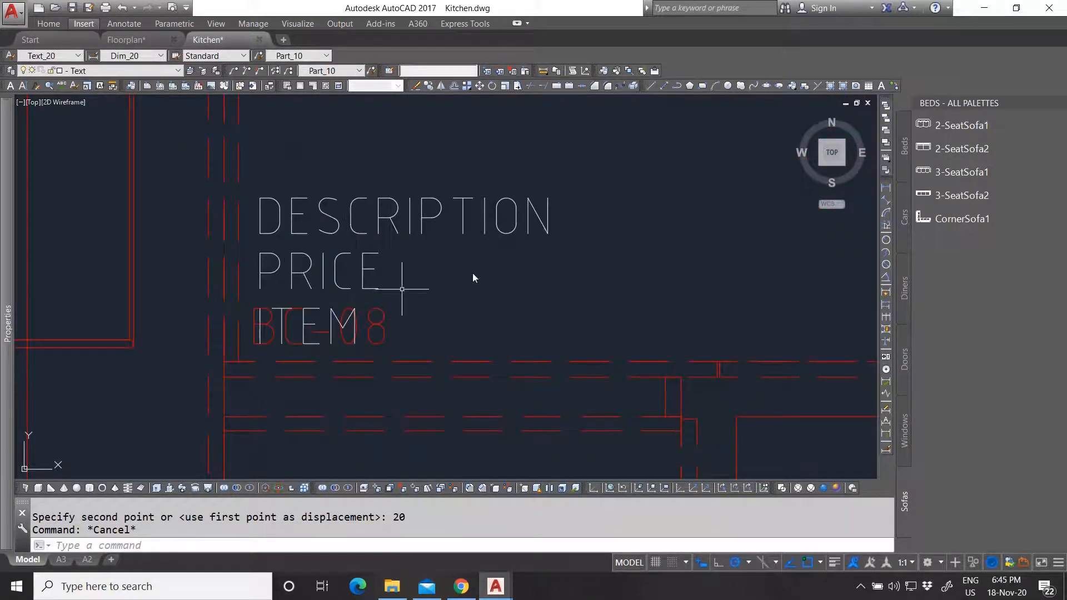
{"action": "left_click", "coordinate": [199, 165]}
{"action": "left_click", "coordinate": [588, 367]}
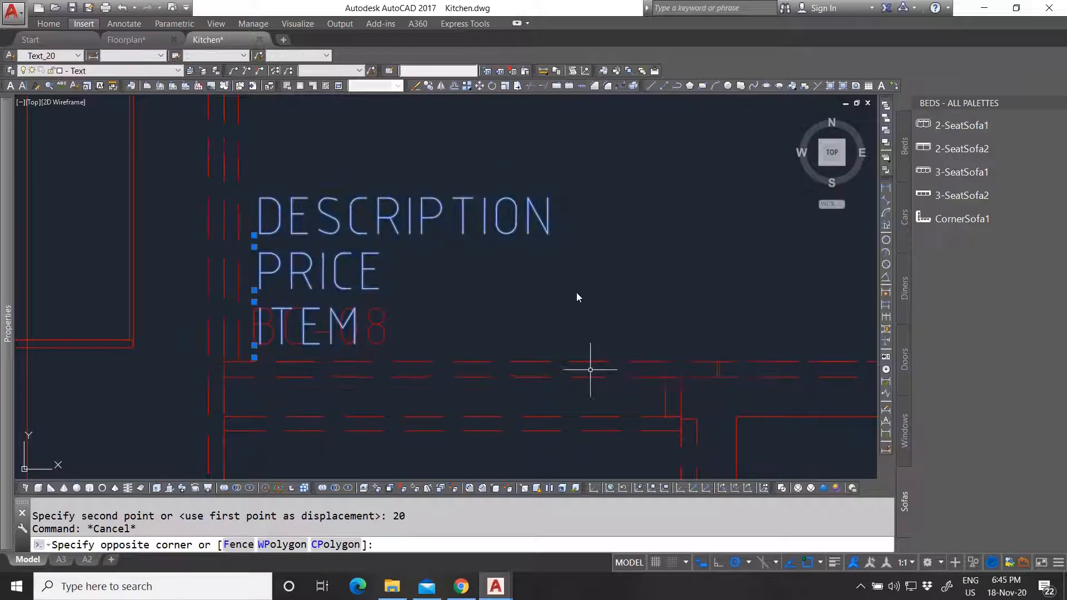
{"action": "type", "text": "co"}
{"action": "key", "text": "Return"}
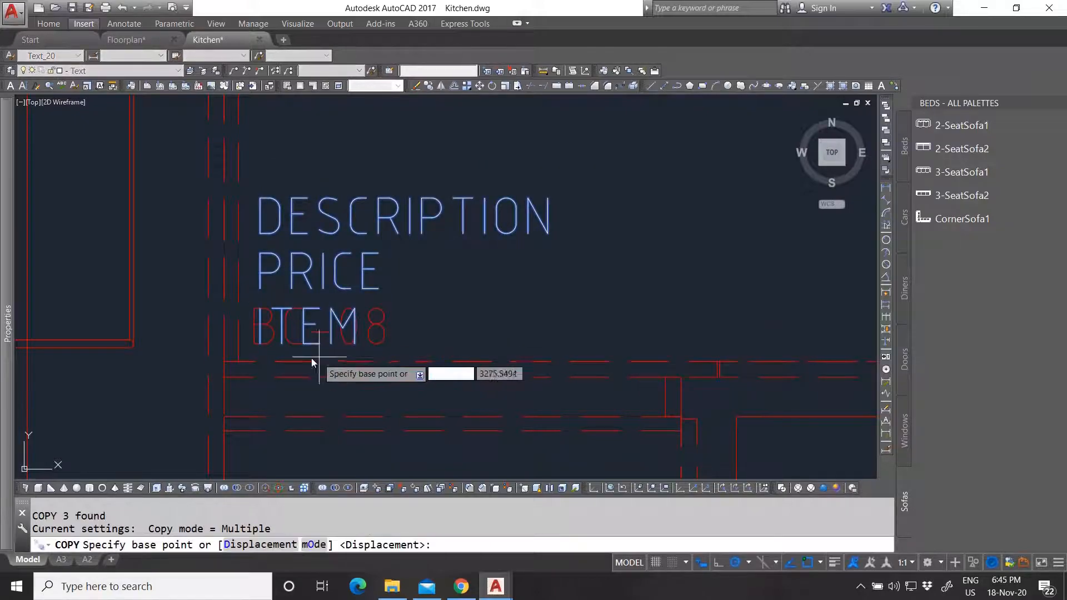
{"action": "left_click", "coordinate": [240, 361]}
{"action": "scroll", "coordinate": [297, 324], "scroll_direction": "down", "scroll_amount": 8}
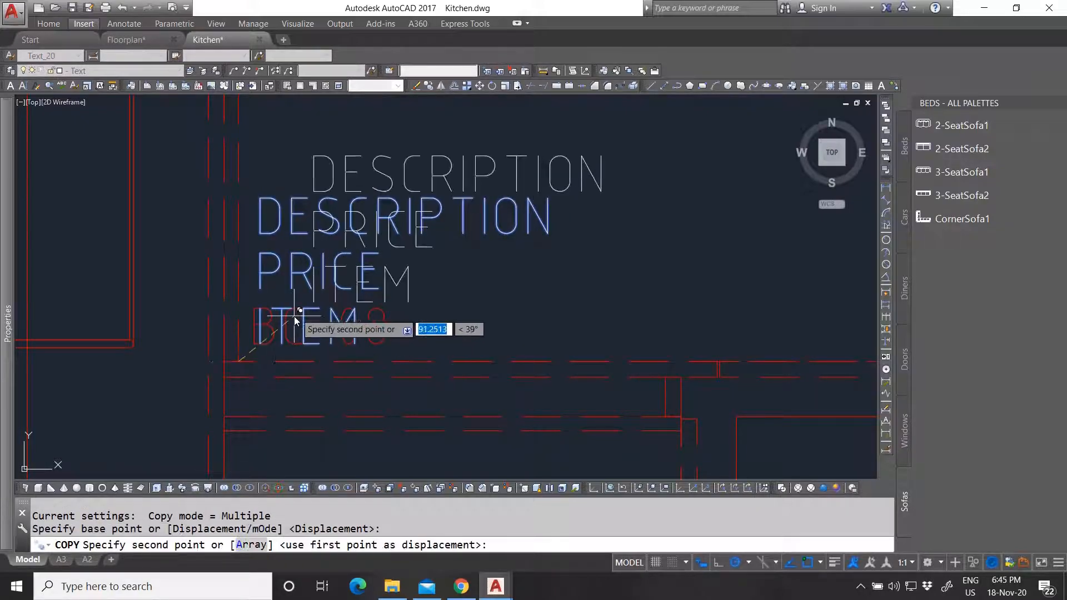
{"action": "scroll", "coordinate": [417, 331], "scroll_direction": "up", "scroll_amount": 9}
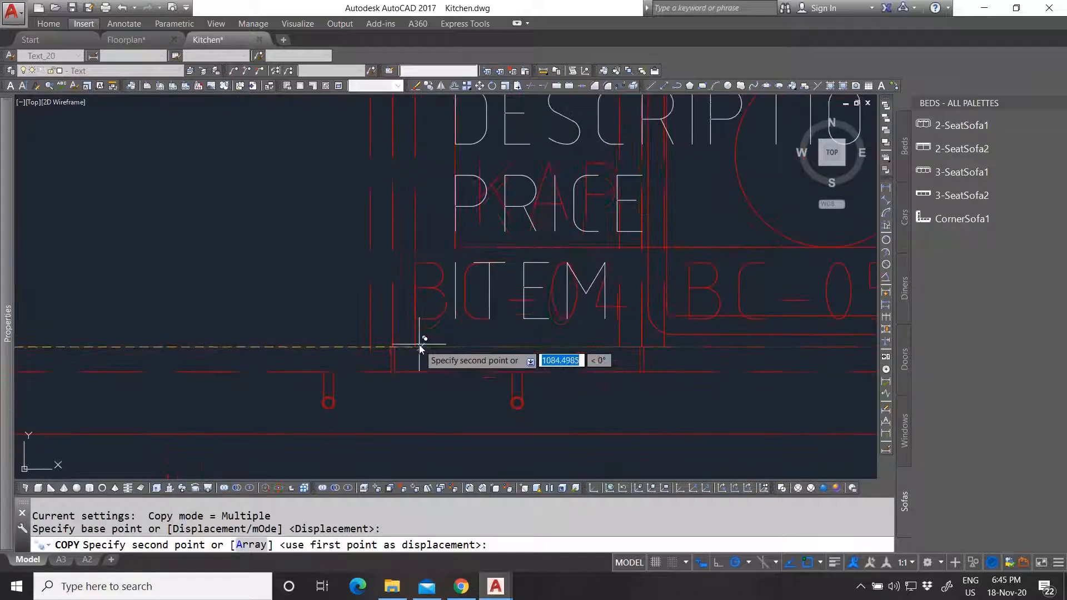
{"action": "left_click", "coordinate": [416, 348]}
Place another copy of the three attributes at the inner lower-left corner of the cabinet right of the cooktop.
{"action": "scroll", "coordinate": [404, 342], "scroll_direction": "down", "scroll_amount": 5}
{"action": "scroll", "coordinate": [441, 327], "scroll_direction": "up", "scroll_amount": 4}
{"action": "scroll", "coordinate": [532, 298], "scroll_direction": "up", "scroll_amount": 6}
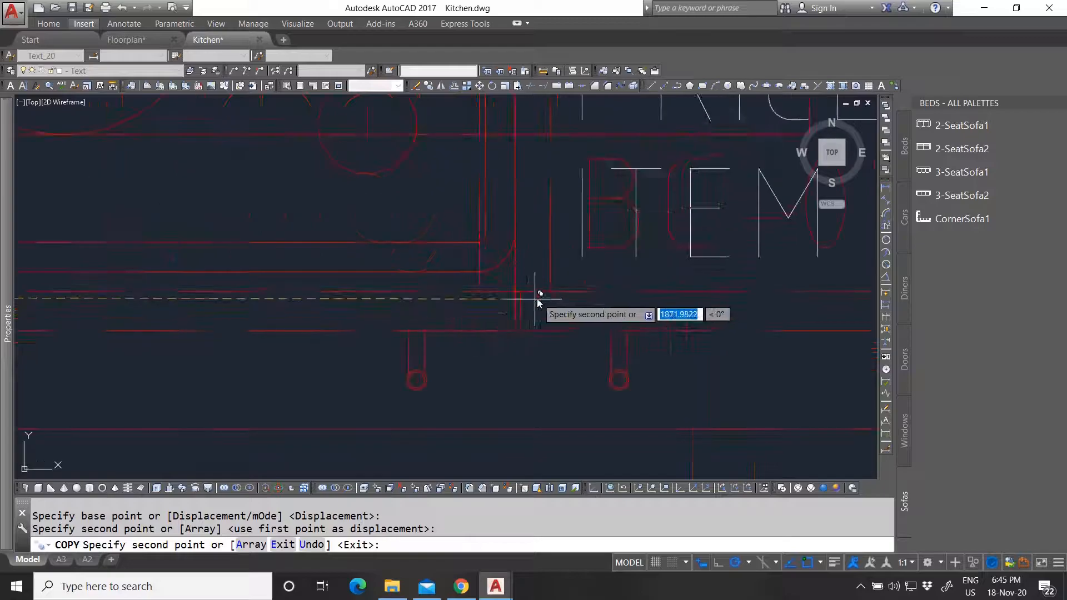
{"action": "left_click", "coordinate": [549, 292]}
{"action": "scroll", "coordinate": [388, 219], "scroll_direction": "down", "scroll_amount": 10}
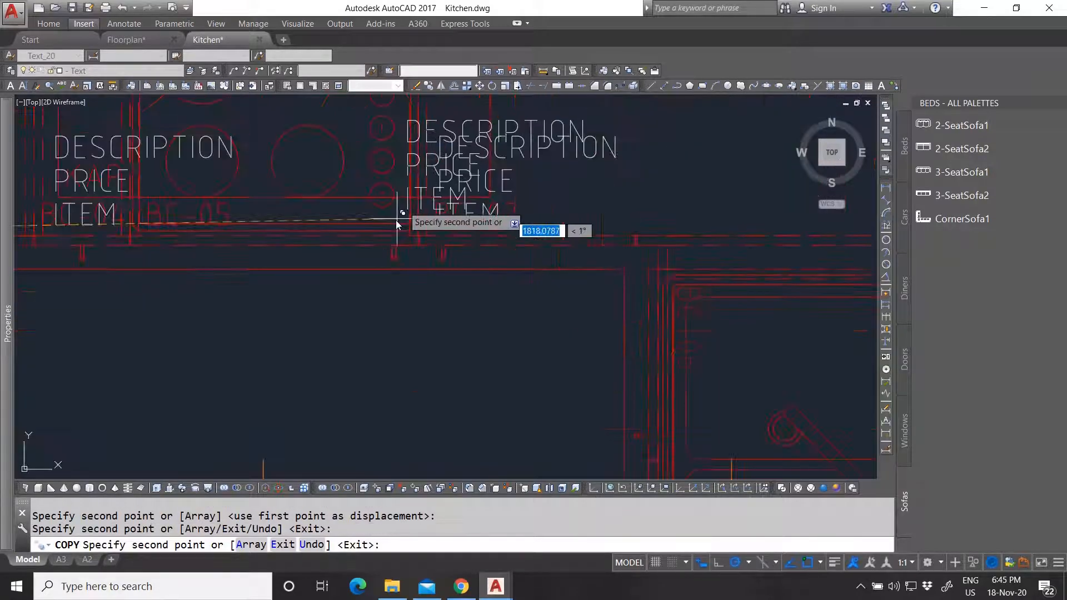
Place another copy of the three attributes at the upper-left corner of the sink cabinet.
{"action": "scroll", "coordinate": [528, 203], "scroll_direction": "up", "scroll_amount": 4}
{"action": "scroll", "coordinate": [436, 229], "scroll_direction": "up", "scroll_amount": 7}
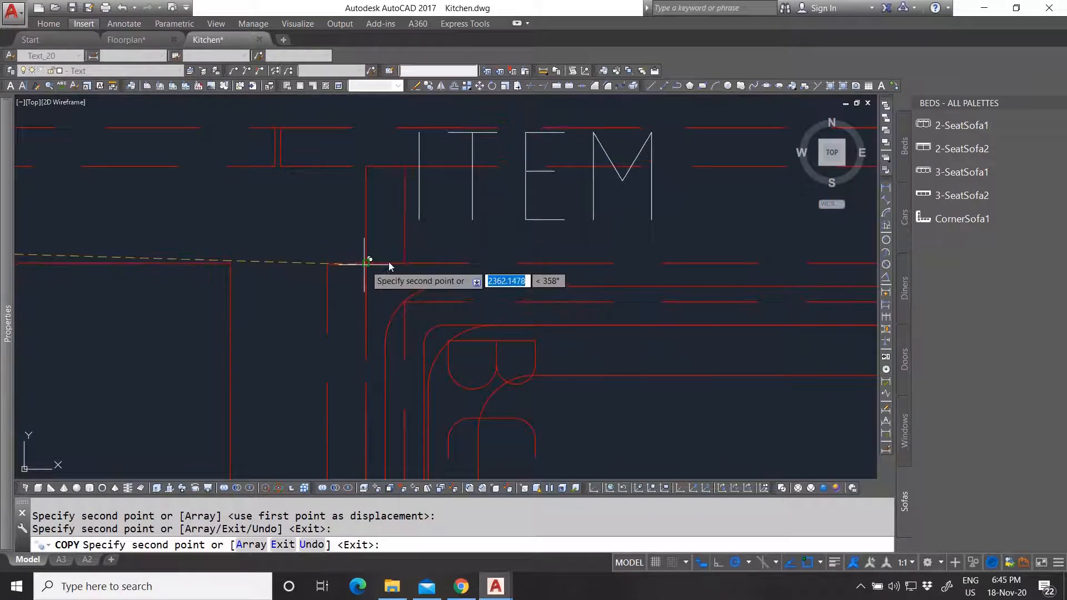
{"action": "left_click", "coordinate": [365, 265]}
Place a copy of the three attributes at the upper-left corner of the dishwasher below the sink.
{"action": "scroll", "coordinate": [469, 224], "scroll_direction": "down", "scroll_amount": 9}
{"action": "scroll", "coordinate": [505, 300], "scroll_direction": "down", "scroll_amount": 2}
{"action": "scroll", "coordinate": [482, 432], "scroll_direction": "up", "scroll_amount": 4}
{"action": "scroll", "coordinate": [477, 219], "scroll_direction": "up", "scroll_amount": 8}
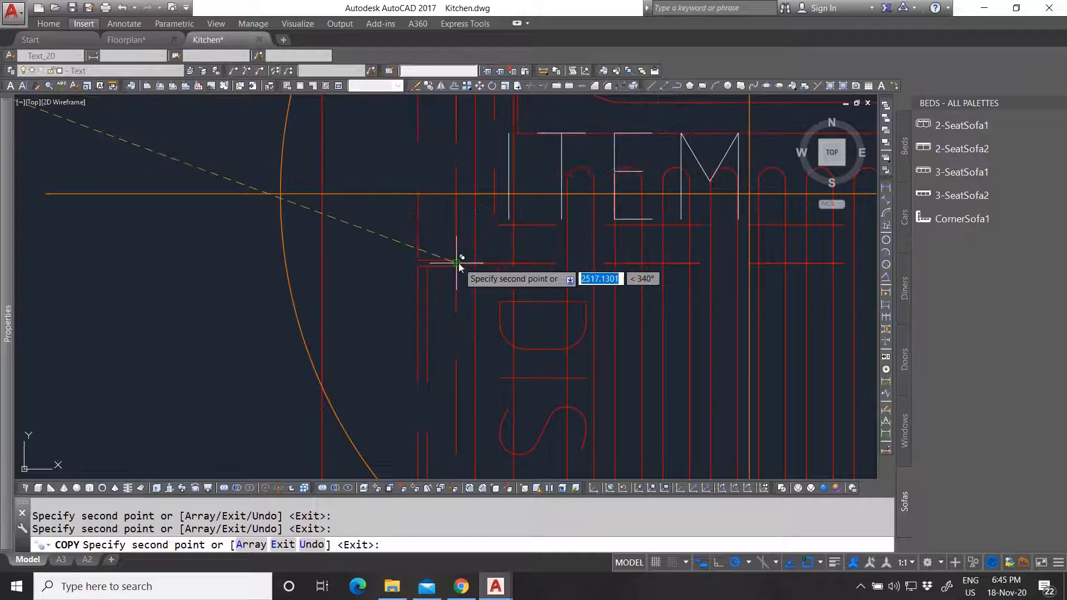
{"action": "scroll", "coordinate": [539, 249], "scroll_direction": "down", "scroll_amount": 9}
Place a copy of the three attributes at the inner lower-right corner of the lower BC-03 cabinet.
{"action": "scroll", "coordinate": [336, 301], "scroll_direction": "up", "scroll_amount": 10}
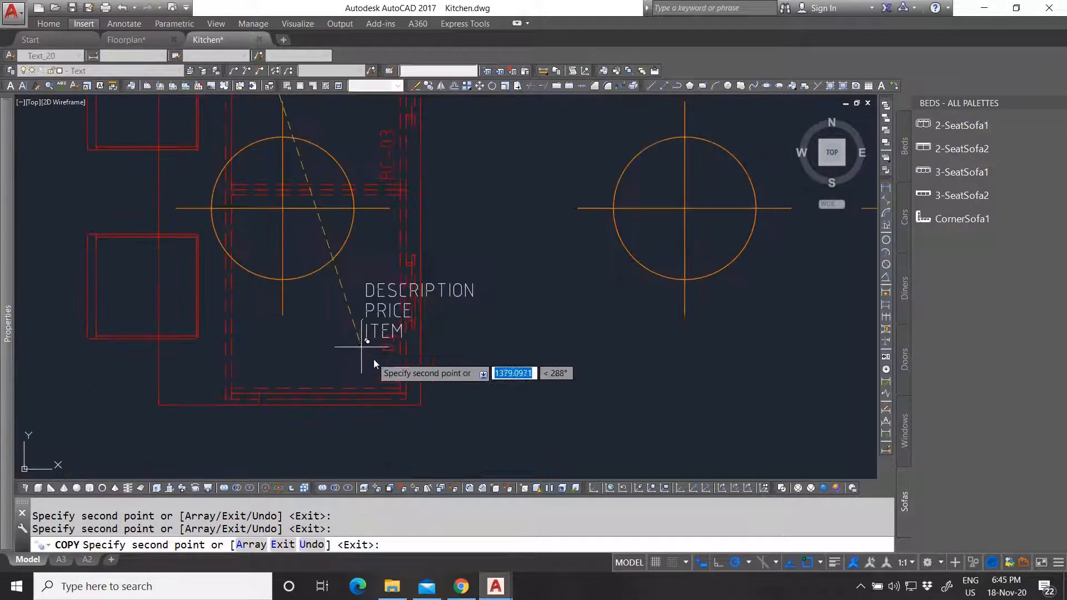
{"action": "scroll", "coordinate": [392, 342], "scroll_direction": "down", "scroll_amount": 6}
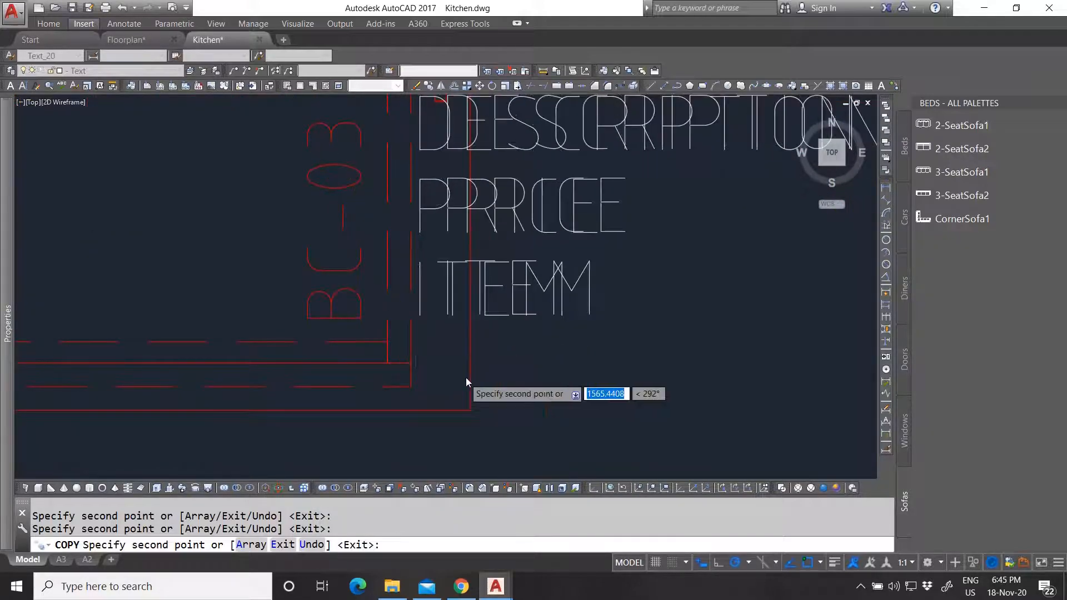
{"action": "scroll", "coordinate": [446, 213], "scroll_direction": "up", "scroll_amount": 3}
{"action": "scroll", "coordinate": [513, 292], "scroll_direction": "up", "scroll_amount": 2}
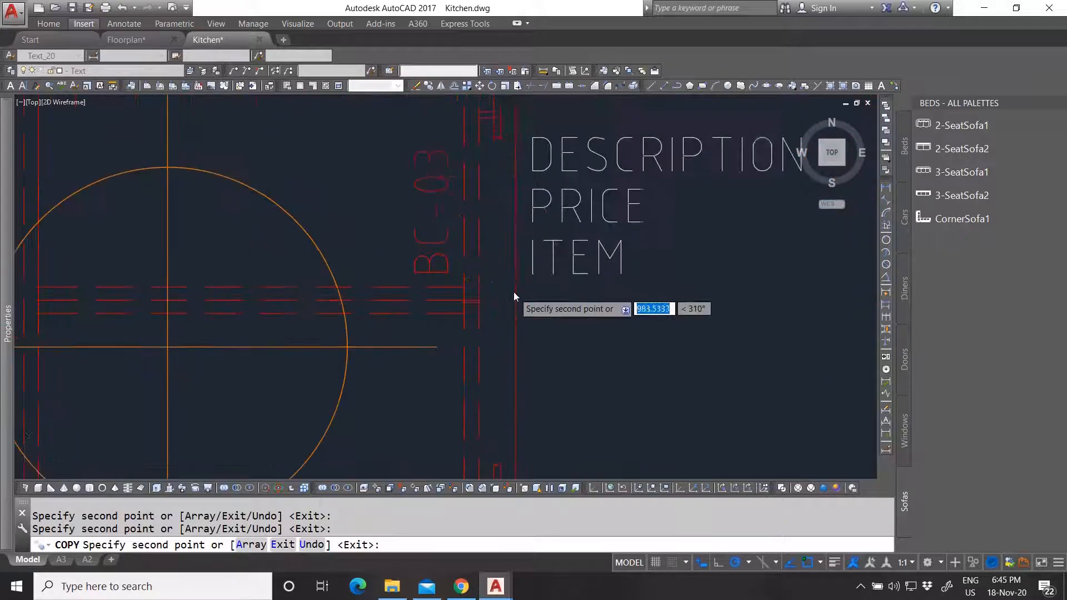
{"action": "scroll", "coordinate": [565, 294], "scroll_direction": "down", "scroll_amount": 4}
{"action": "scroll", "coordinate": [520, 311], "scroll_direction": "down", "scroll_amount": 4}
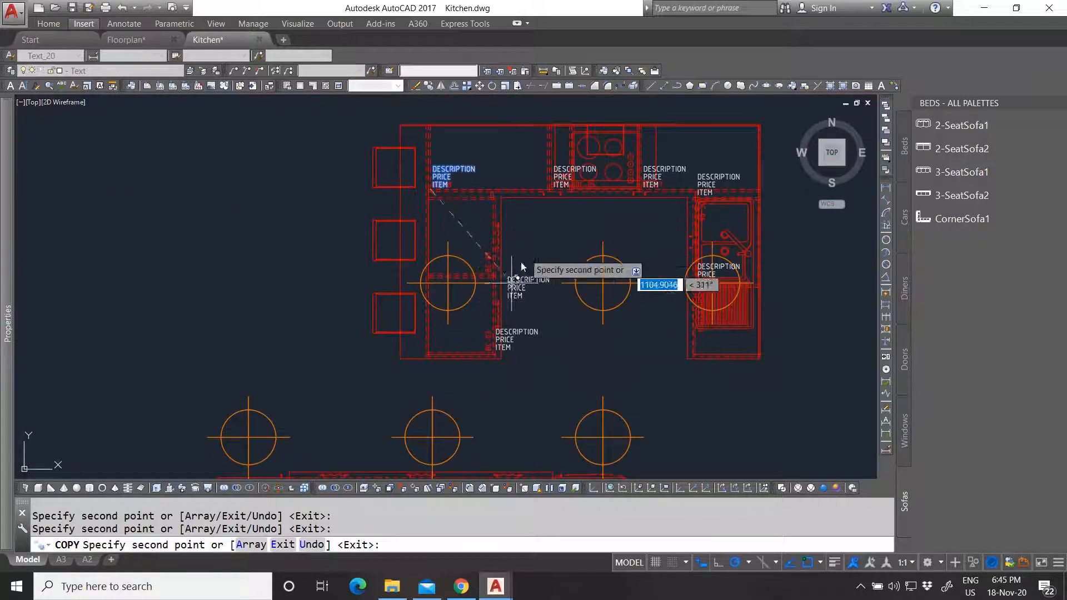
Copy the three attributes to the upper-right corner of the BC-01 cabinet next to the fridge.
{"action": "scroll", "coordinate": [703, 316], "scroll_direction": "up", "scroll_amount": 2}
{"action": "scroll", "coordinate": [558, 262], "scroll_direction": "down", "scroll_amount": 6}
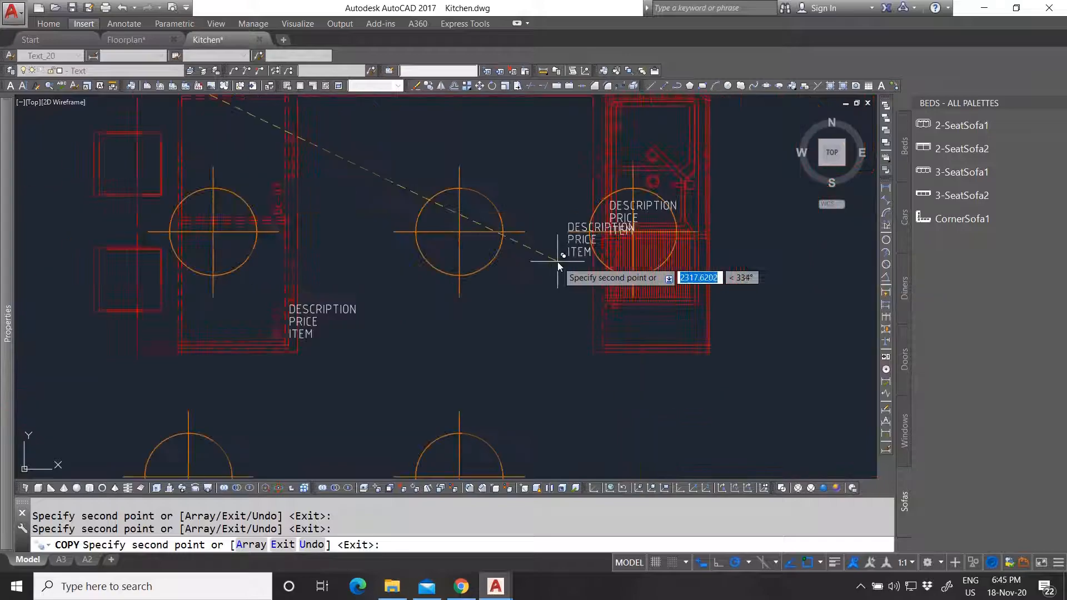
{"action": "scroll", "coordinate": [512, 304], "scroll_direction": "up", "scroll_amount": 5}
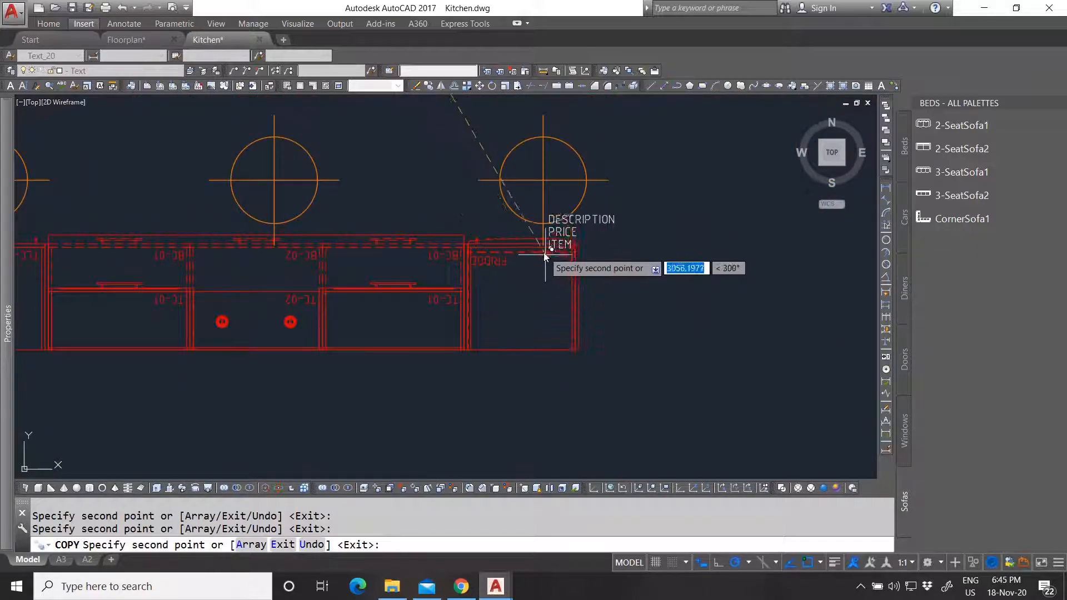
{"action": "scroll", "coordinate": [543, 252], "scroll_direction": "up", "scroll_amount": 5}
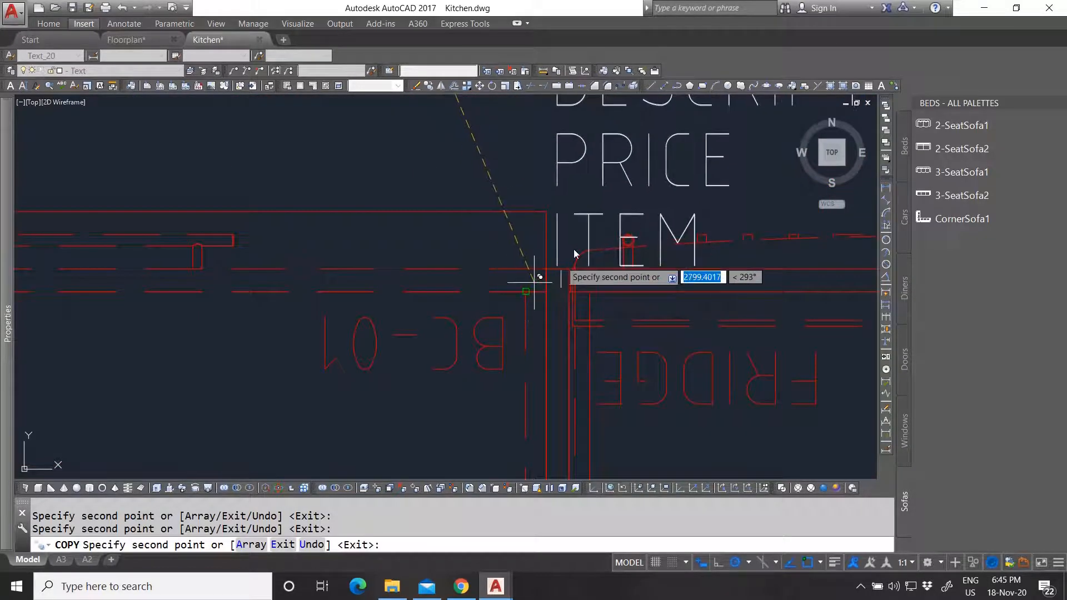
{"action": "scroll", "coordinate": [572, 261], "scroll_direction": "down", "scroll_amount": 5}
Copy the three attributes to the upper-right corner of the BC-02 cabinet.
{"action": "scroll", "coordinate": [404, 249], "scroll_direction": "up", "scroll_amount": 3}
{"action": "scroll", "coordinate": [488, 220], "scroll_direction": "up", "scroll_amount": 5}
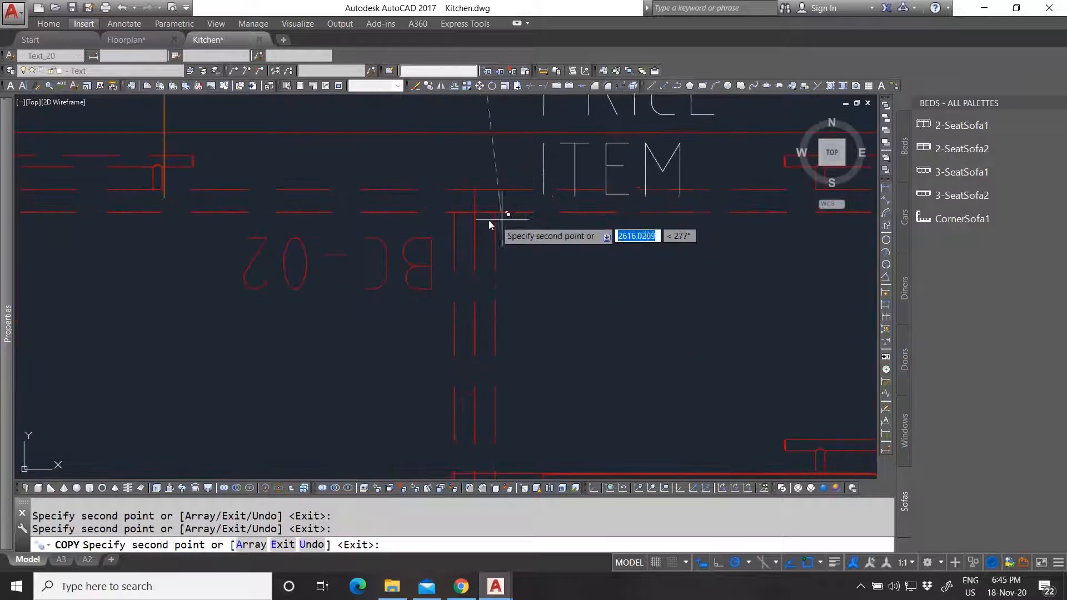
{"action": "scroll", "coordinate": [442, 236], "scroll_direction": "down", "scroll_amount": 5}
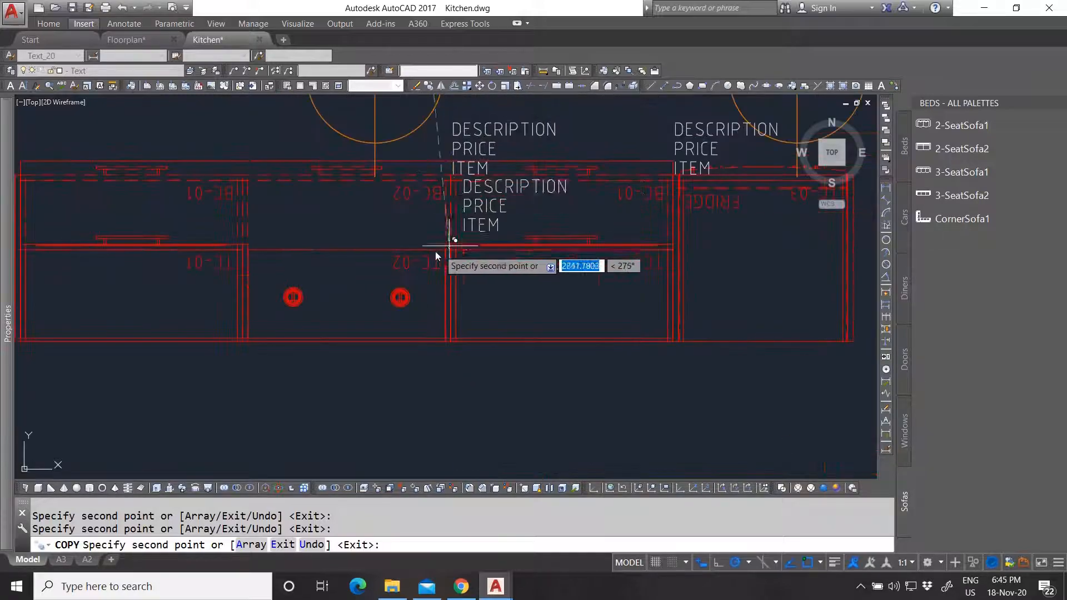
Copy the three attributes to the upper-right corner of the TC-01 cabinet beside the fridge.
{"action": "scroll", "coordinate": [452, 245], "scroll_direction": "up", "scroll_amount": 5}
{"action": "scroll", "coordinate": [492, 245], "scroll_direction": "up", "scroll_amount": 3}
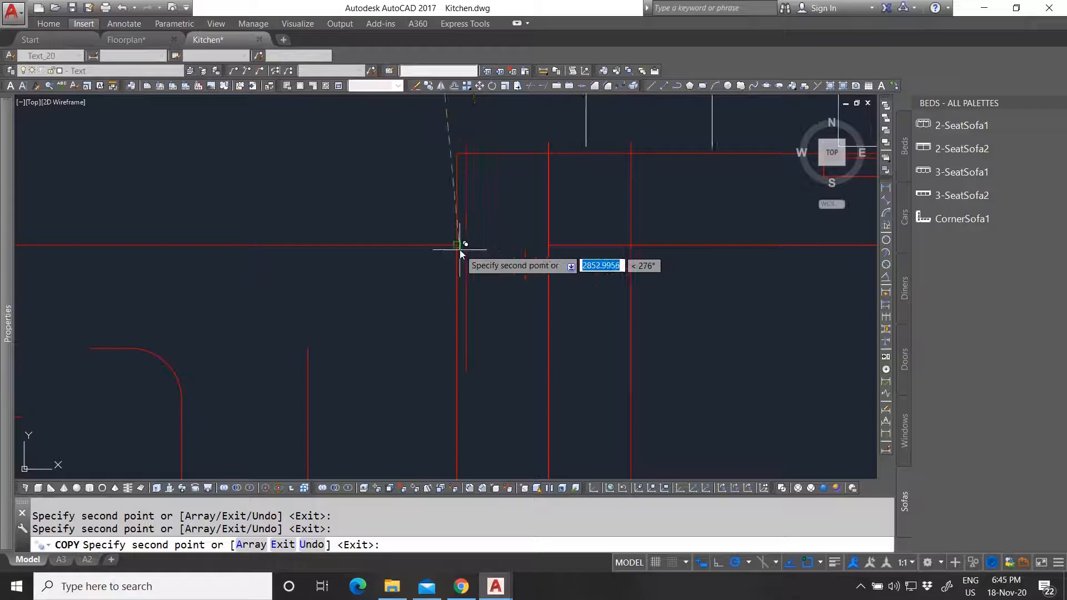
{"action": "scroll", "coordinate": [455, 246], "scroll_direction": "down", "scroll_amount": 5}
{"action": "scroll", "coordinate": [600, 290], "scroll_direction": "up", "scroll_amount": 6}
{"action": "scroll", "coordinate": [517, 262], "scroll_direction": "down", "scroll_amount": 5}
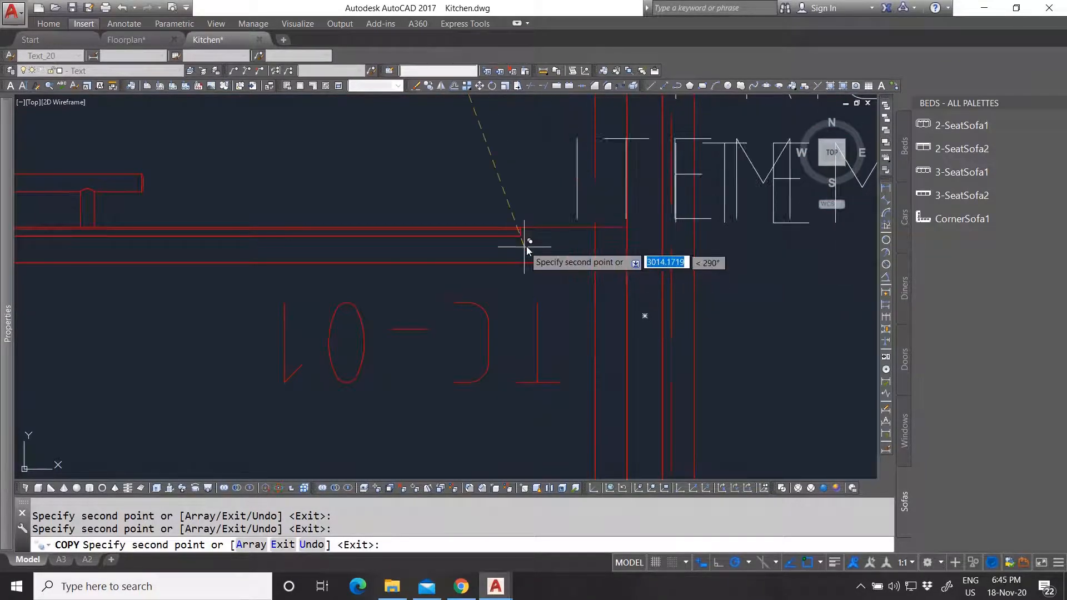
Copy the three attributes to the upper-right corner of the TC-02 cabinet.
{"action": "scroll", "coordinate": [315, 251], "scroll_direction": "up", "scroll_amount": 6}
{"action": "scroll", "coordinate": [333, 250], "scroll_direction": "up", "scroll_amount": 4}
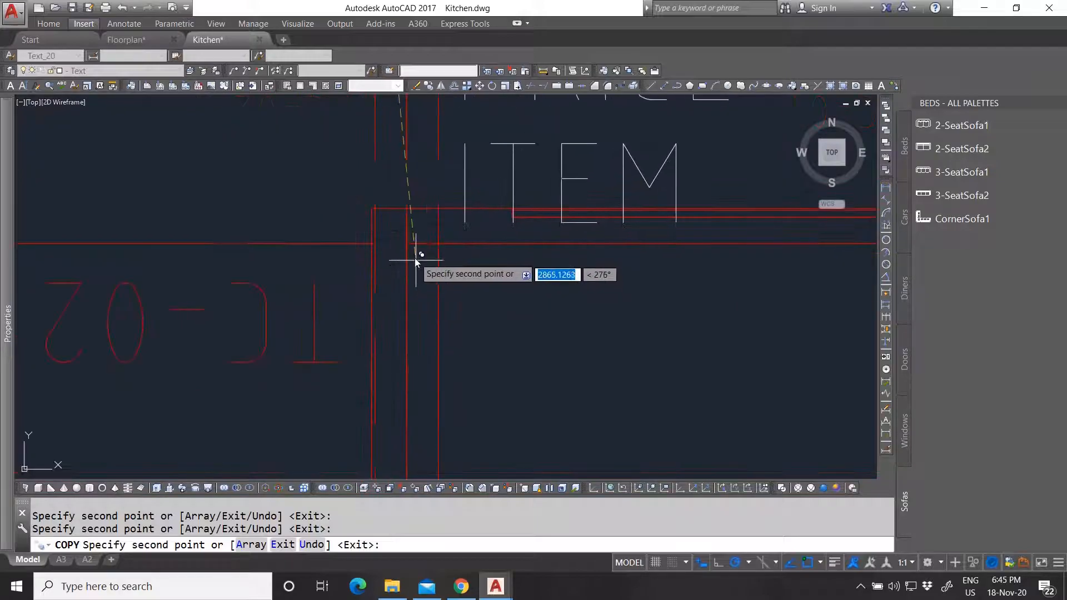
{"action": "scroll", "coordinate": [564, 225], "scroll_direction": "down", "scroll_amount": 5}
Copy the three attributes to the upper-right inner corner of the TLC-01 cabinet.
{"action": "scroll", "coordinate": [583, 270], "scroll_direction": "down", "scroll_amount": 4}
{"action": "scroll", "coordinate": [424, 245], "scroll_direction": "up", "scroll_amount": 7}
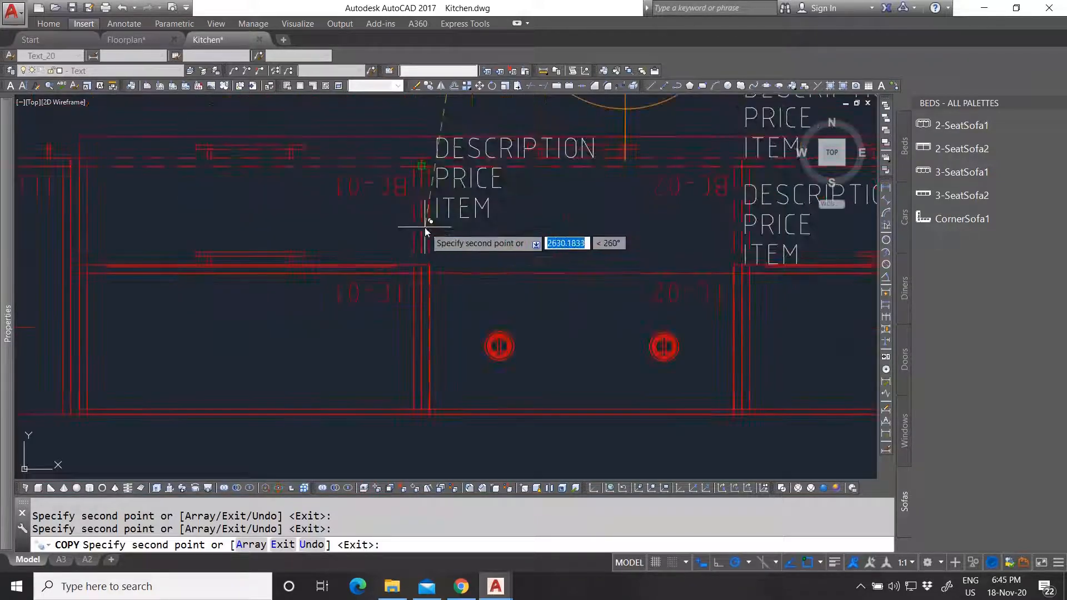
{"action": "scroll", "coordinate": [388, 276], "scroll_direction": "down", "scroll_amount": 5}
{"action": "scroll", "coordinate": [408, 293], "scroll_direction": "down", "scroll_amount": 4}
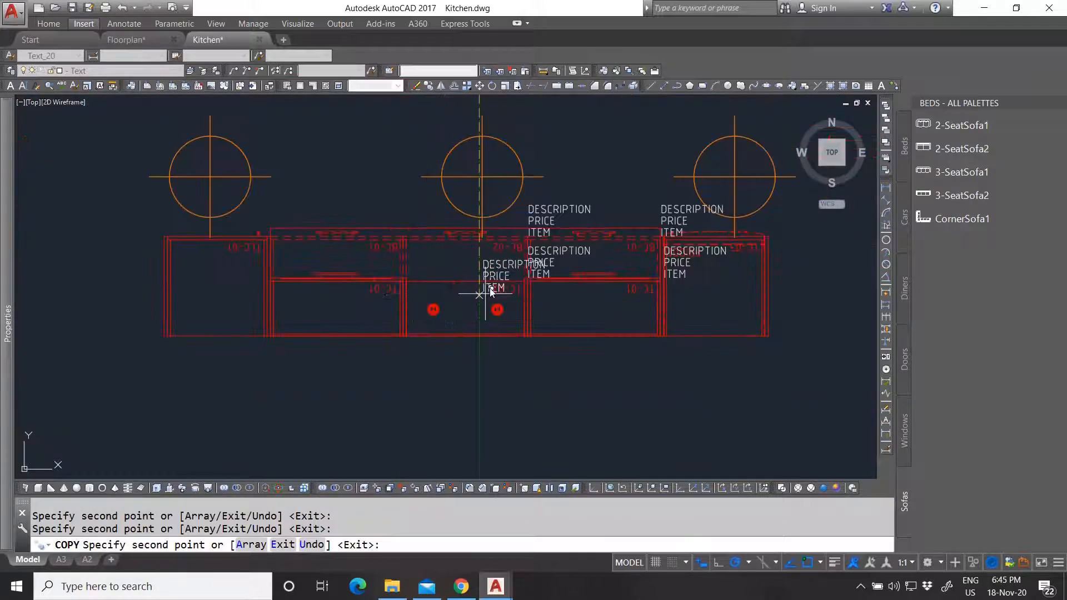
{"action": "scroll", "coordinate": [295, 257], "scroll_direction": "up", "scroll_amount": 4}
{"action": "scroll", "coordinate": [295, 256], "scroll_direction": "up", "scroll_amount": 3}
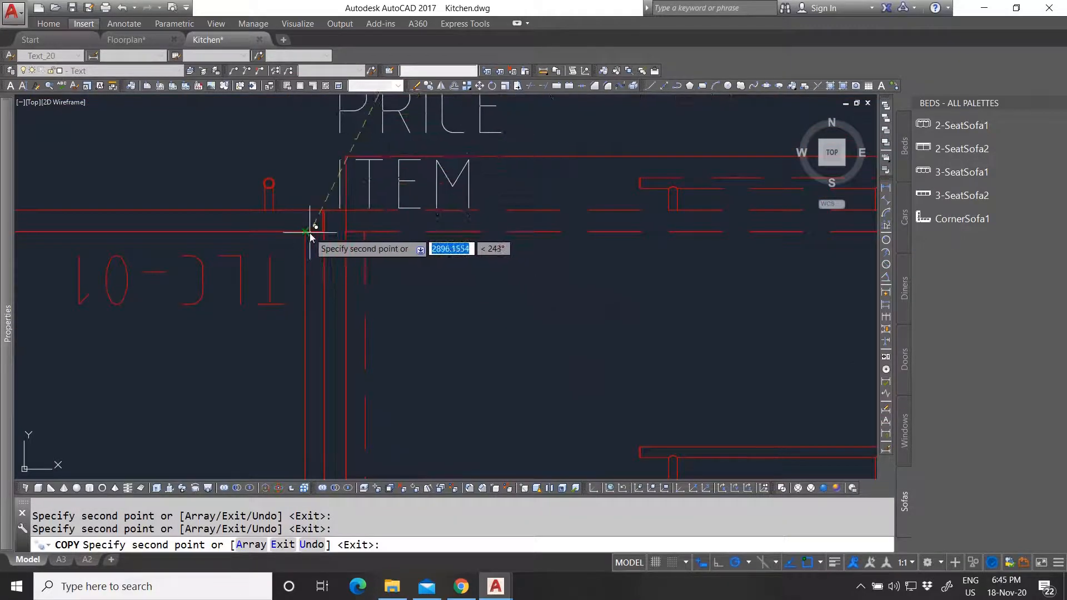
{"action": "scroll", "coordinate": [309, 231], "scroll_direction": "down", "scroll_amount": 5}
Place a last copy of the three attributes at the outer upper-left corner of TLC-01's end panel and finish copying.
{"action": "scroll", "coordinate": [400, 223], "scroll_direction": "down", "scroll_amount": 5}
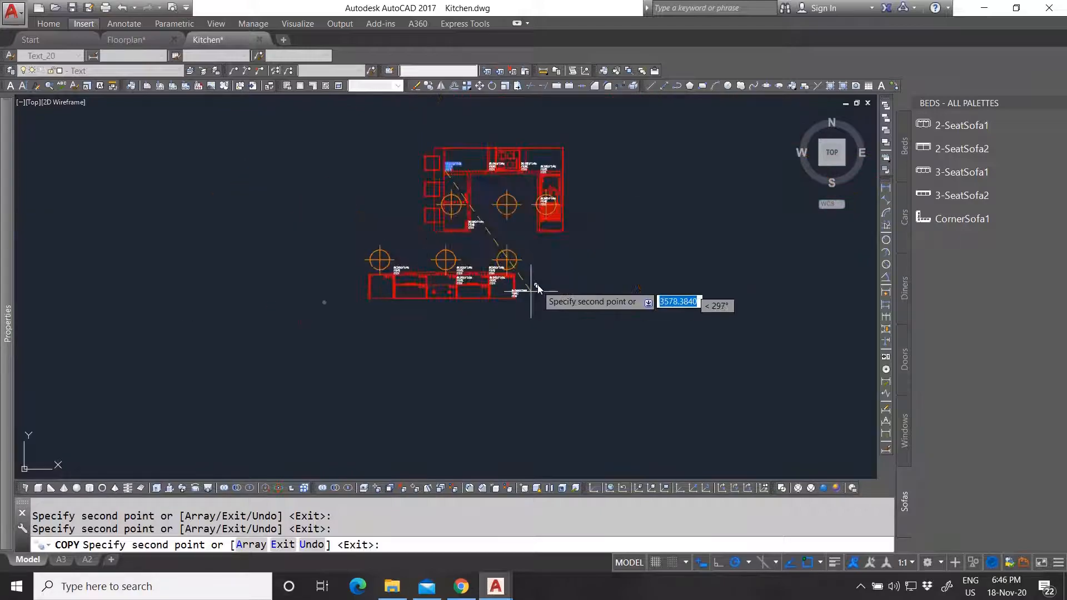
{"action": "scroll", "coordinate": [367, 266], "scroll_direction": "up", "scroll_amount": 5}
{"action": "scroll", "coordinate": [366, 262], "scroll_direction": "up", "scroll_amount": 4}
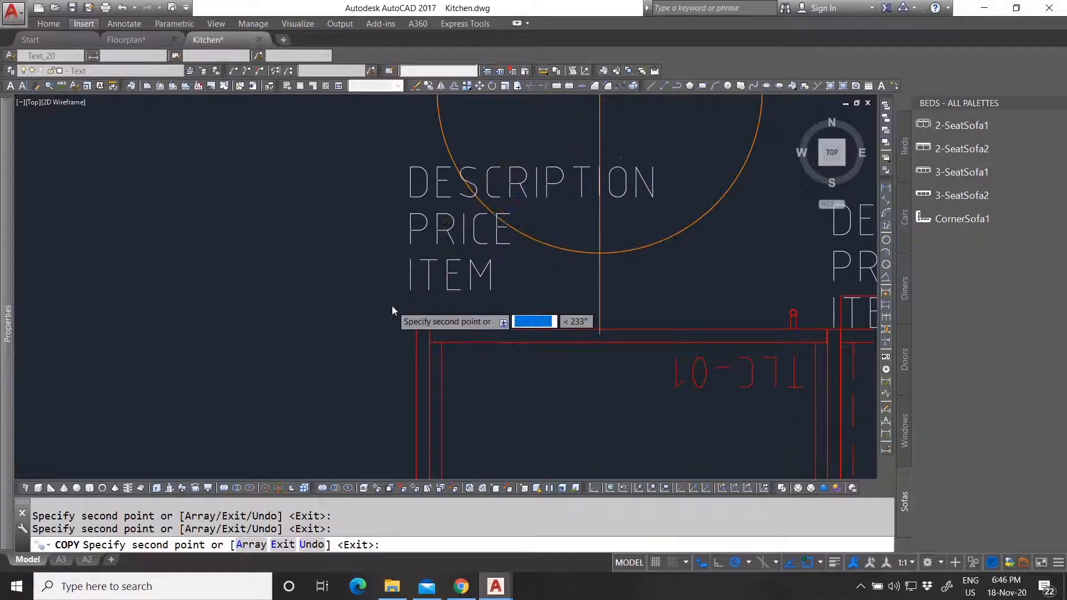
{"action": "scroll", "coordinate": [400, 322], "scroll_direction": "up", "scroll_amount": 2}
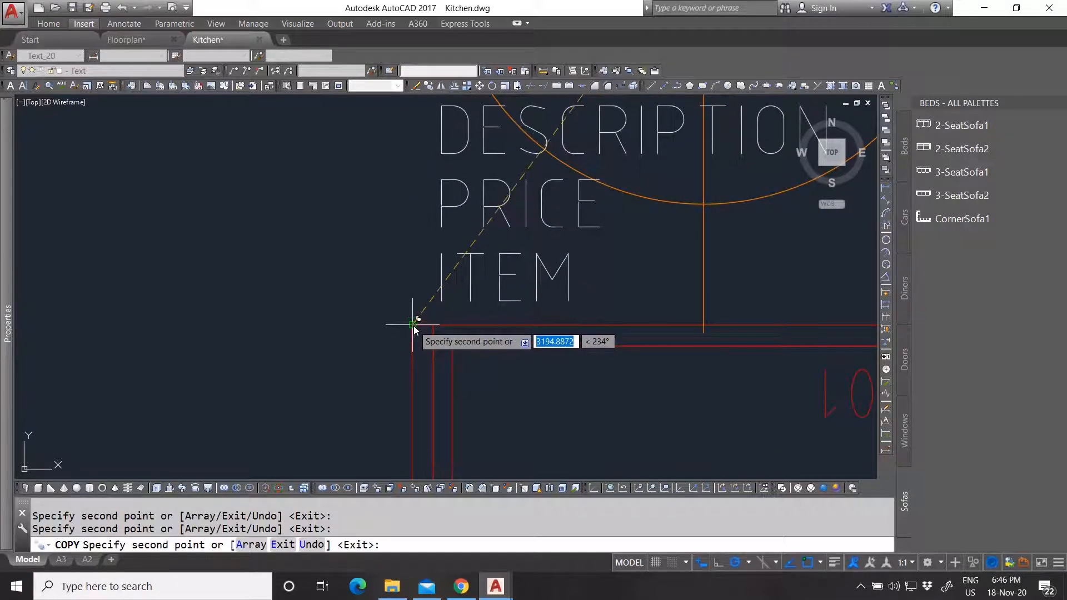
{"action": "scroll", "coordinate": [241, 252], "scroll_direction": "down", "scroll_amount": 3}
{"action": "scroll", "coordinate": [241, 251], "scroll_direction": "down", "scroll_amount": 4}
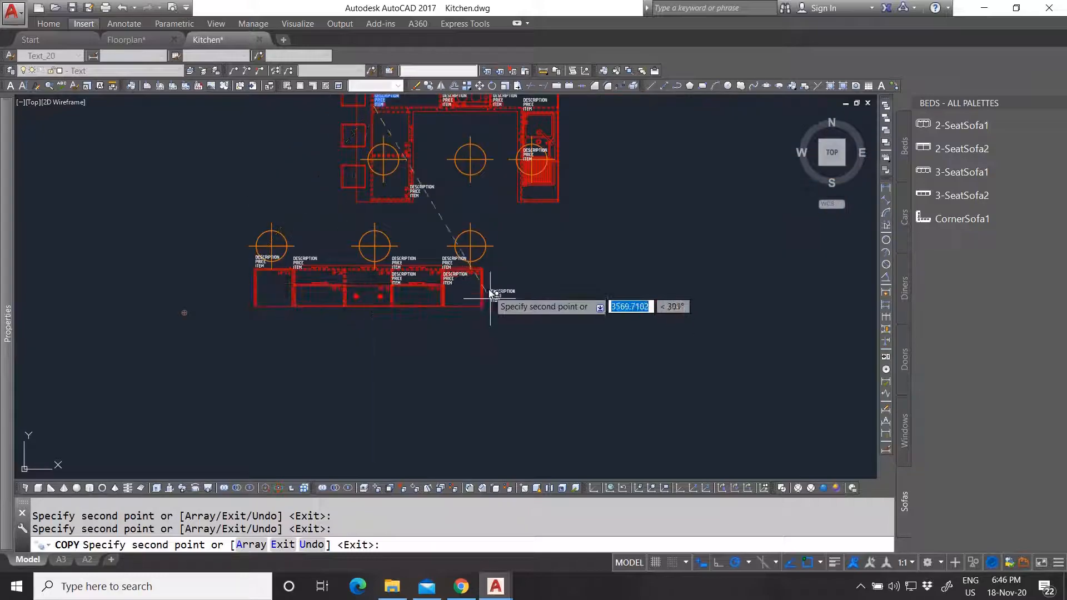
{"action": "scroll", "coordinate": [487, 256], "scroll_direction": "up", "scroll_amount": 5}
{"action": "scroll", "coordinate": [494, 266], "scroll_direction": "down", "scroll_amount": 4}
{"action": "scroll", "coordinate": [519, 303], "scroll_direction": "up", "scroll_amount": 3}
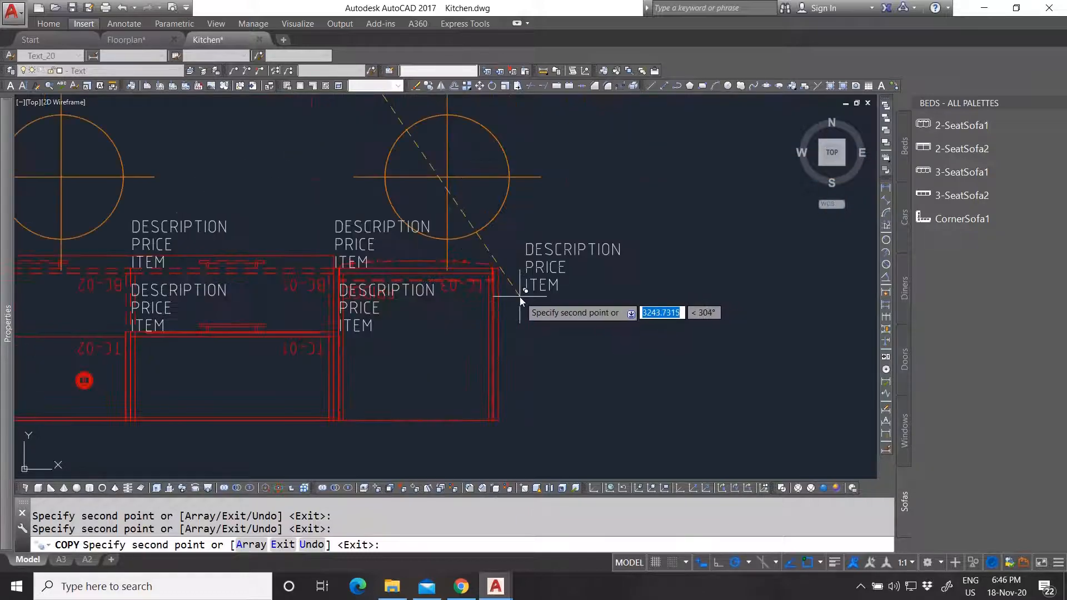
{"action": "key", "text": "Escape"}
Check the block names of the end panels on both sides of the fridge cabinet in their properties.
{"action": "left_click", "coordinate": [499, 278]}
{"action": "mouse_move", "coordinate": [7, 323]}
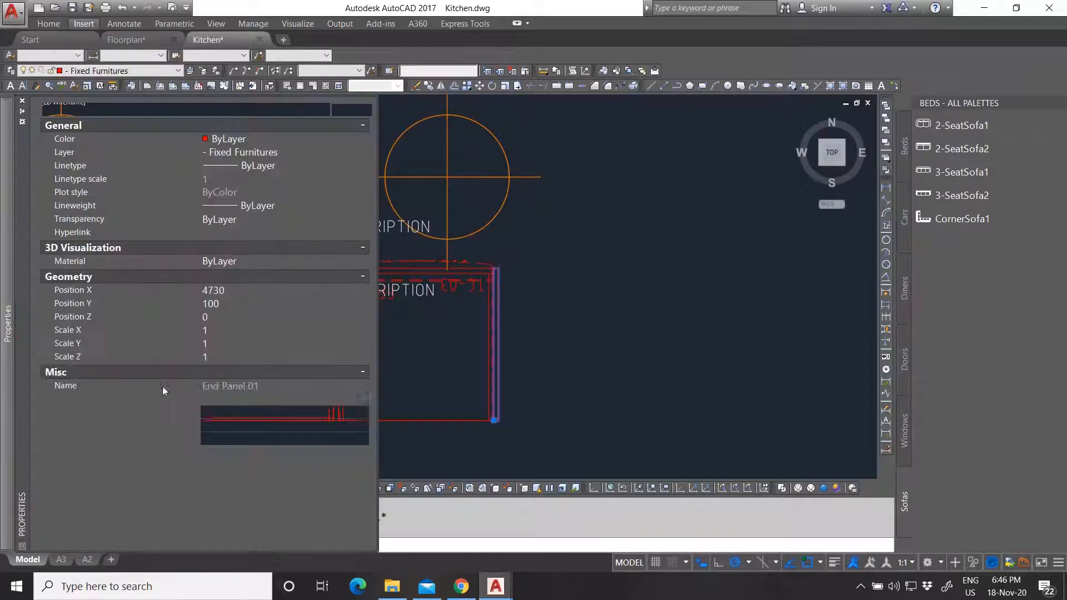
{"action": "scroll", "coordinate": [456, 308], "scroll_direction": "down", "scroll_amount": 4}
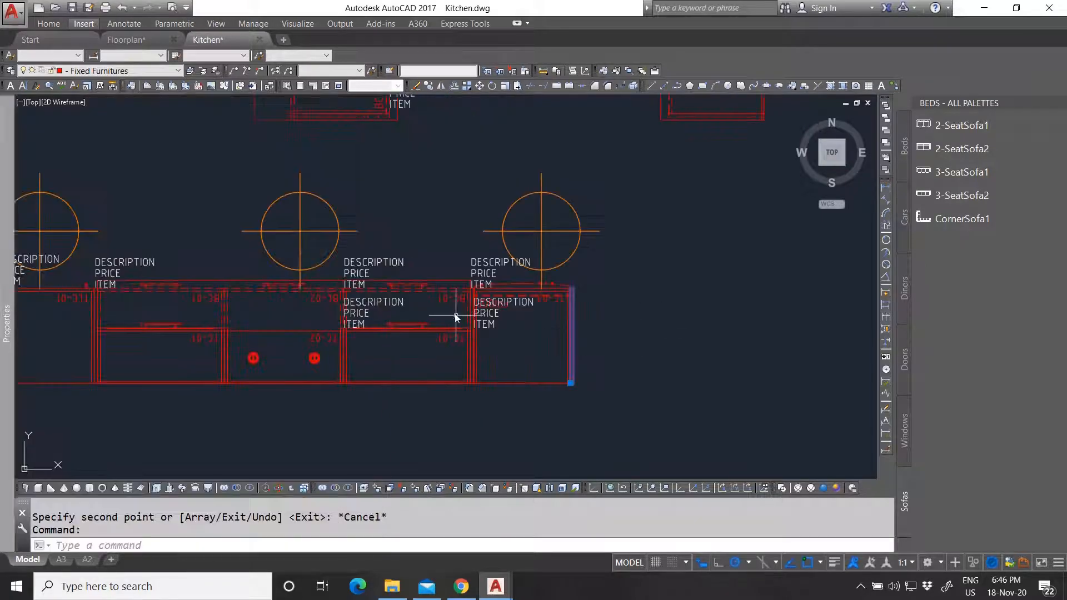
{"action": "key", "text": "Escape"}
{"action": "scroll", "coordinate": [473, 280], "scroll_direction": "up", "scroll_amount": 7}
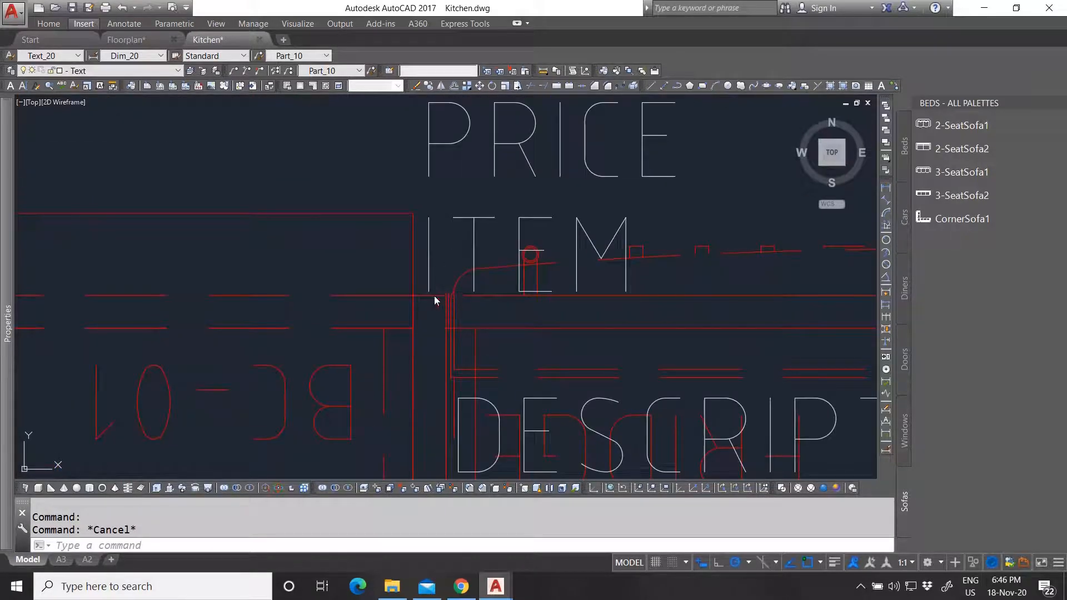
{"action": "scroll", "coordinate": [435, 300], "scroll_direction": "down", "scroll_amount": 6}
{"action": "left_click", "coordinate": [569, 278]}
{"action": "mouse_move", "coordinate": [7, 311]}
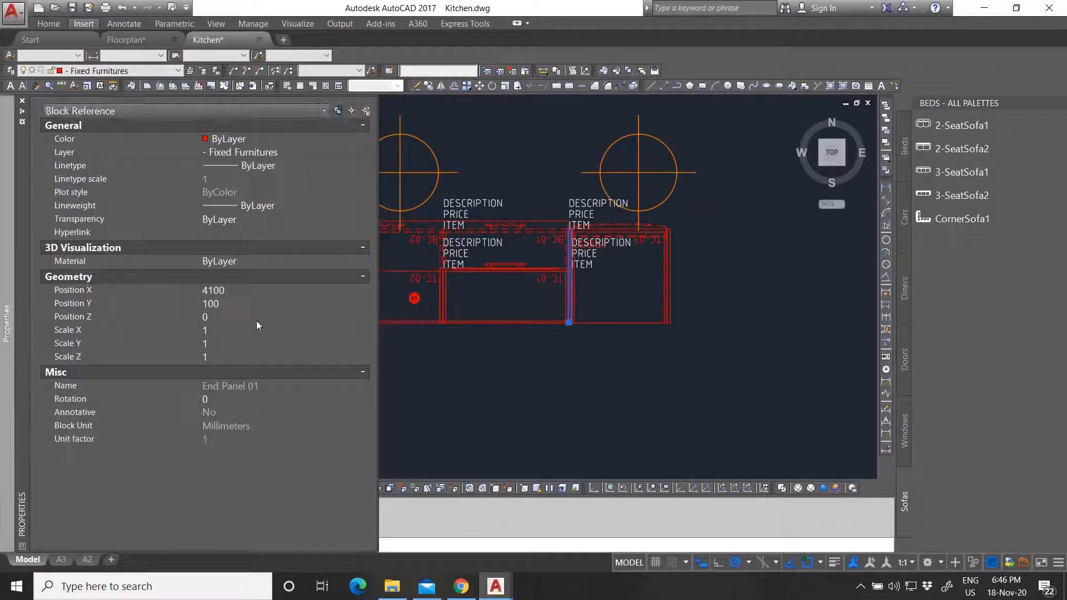
{"action": "scroll", "coordinate": [698, 254], "scroll_direction": "down", "scroll_amount": 4}
{"action": "key", "text": "Escape"}
Check the block names of the end panels on both sides of the TLC-01 cabinet in their properties.
{"action": "scroll", "coordinate": [418, 251], "scroll_direction": "up", "scroll_amount": 2}
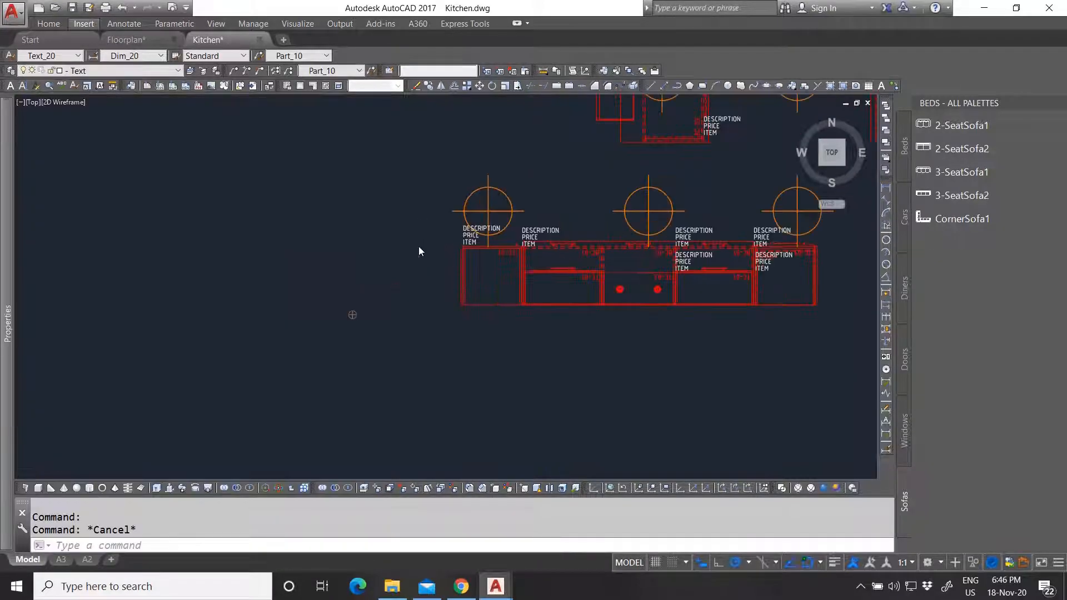
{"action": "scroll", "coordinate": [419, 251], "scroll_direction": "up", "scroll_amount": 3}
{"action": "left_click", "coordinate": [526, 257]}
{"action": "mouse_move", "coordinate": [6, 333]}
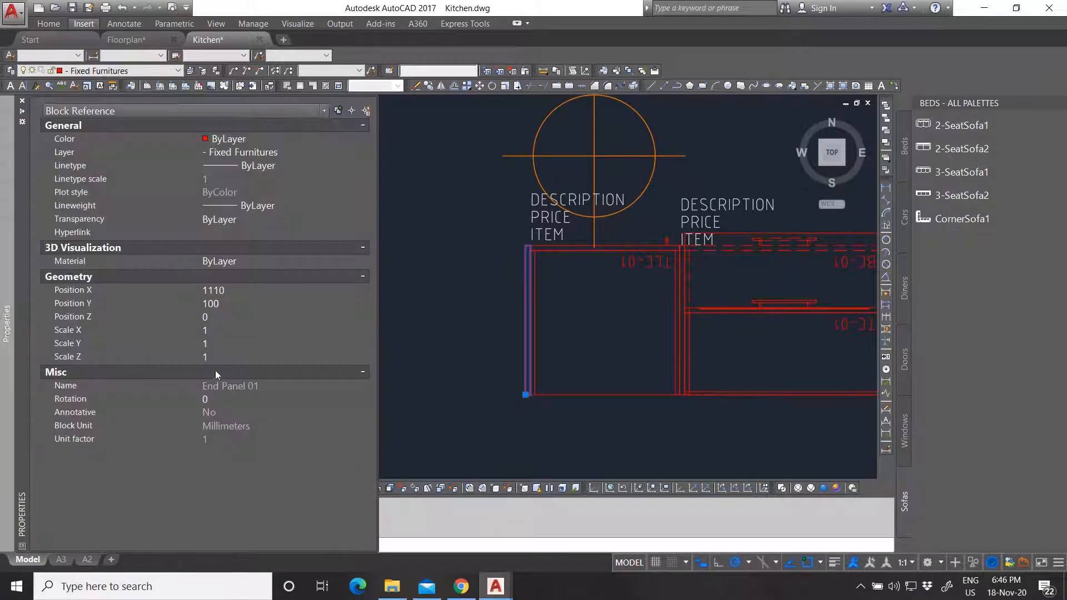
{"action": "key", "text": "Escape"}
{"action": "scroll", "coordinate": [683, 250], "scroll_direction": "up", "scroll_amount": 5}
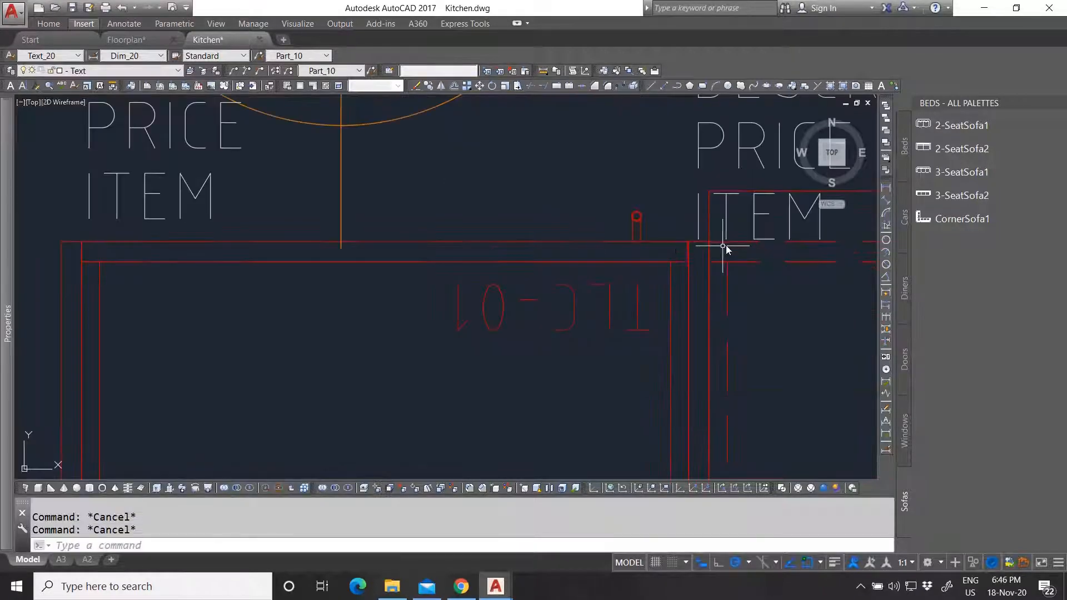
{"action": "left_click", "coordinate": [689, 257]}
{"action": "key", "text": "ctrl+1"}
{"action": "scroll", "coordinate": [625, 234], "scroll_direction": "down", "scroll_amount": 4}
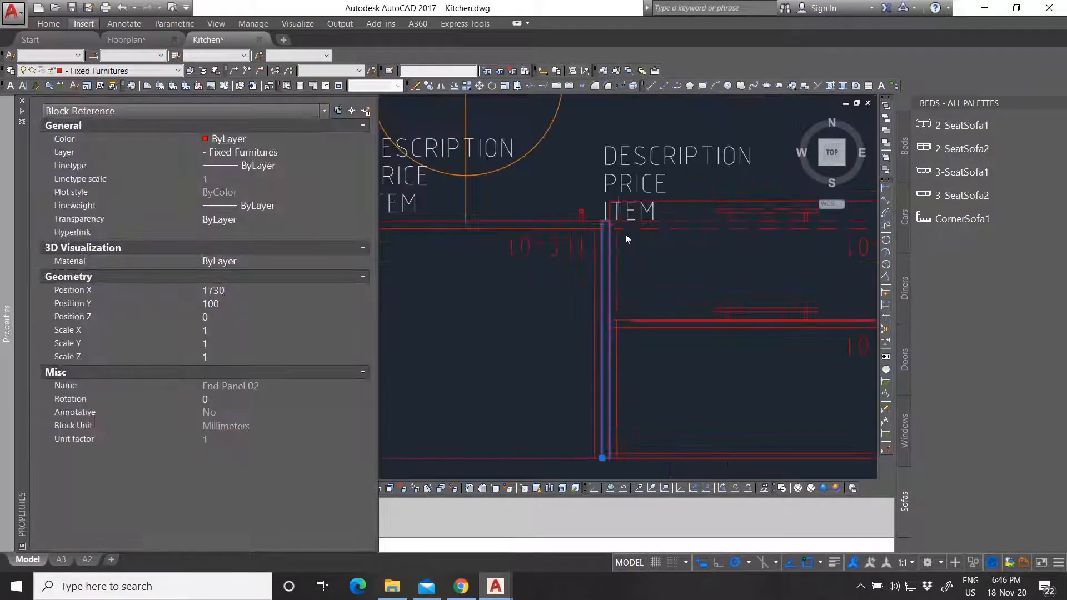
{"action": "key", "text": "Escape"}
Move the three attributes from TLC-01's left end panel to the foot of the end panel between TLC-01 and TC-01.
{"action": "scroll", "coordinate": [578, 213], "scroll_direction": "up", "scroll_amount": 4}
{"action": "left_click", "coordinate": [495, 256]}
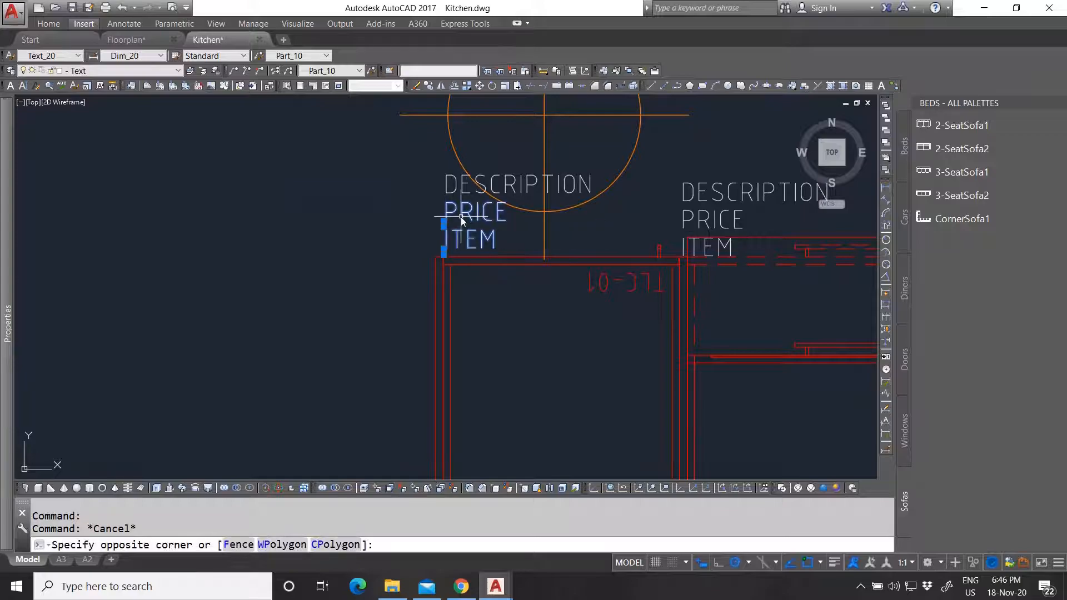
{"action": "left_click", "coordinate": [451, 186]}
{"action": "type", "text": "m"}
{"action": "key", "text": "Return"}
{"action": "scroll", "coordinate": [445, 258], "scroll_direction": "up", "scroll_amount": 4}
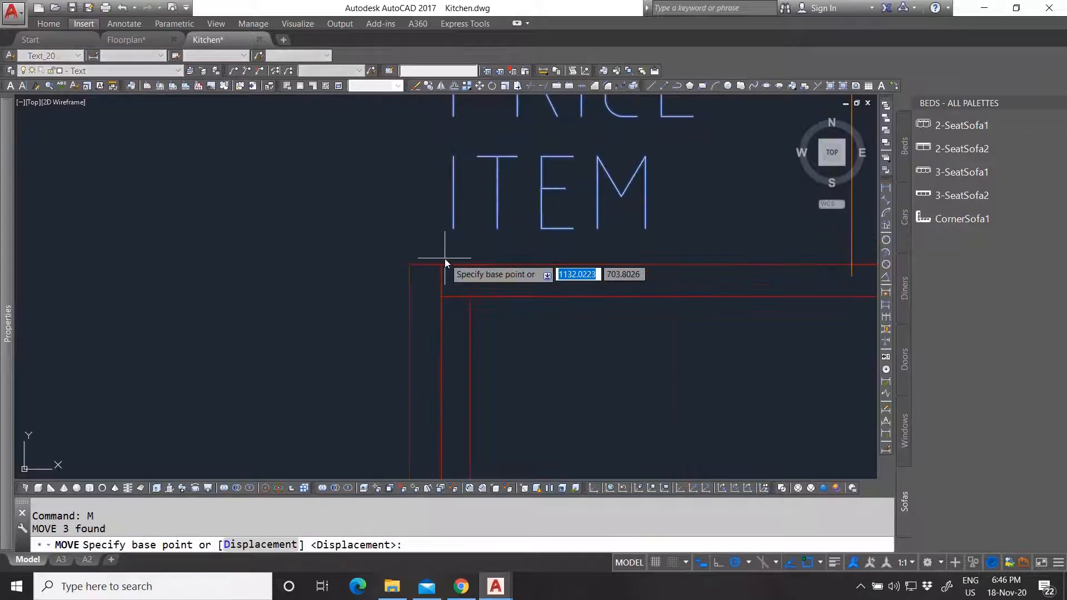
{"action": "left_click", "coordinate": [439, 295]}
{"action": "scroll", "coordinate": [568, 293], "scroll_direction": "down", "scroll_amount": 6}
{"action": "scroll", "coordinate": [519, 293], "scroll_direction": "up", "scroll_amount": 2}
{"action": "scroll", "coordinate": [519, 293], "scroll_direction": "up", "scroll_amount": 8}
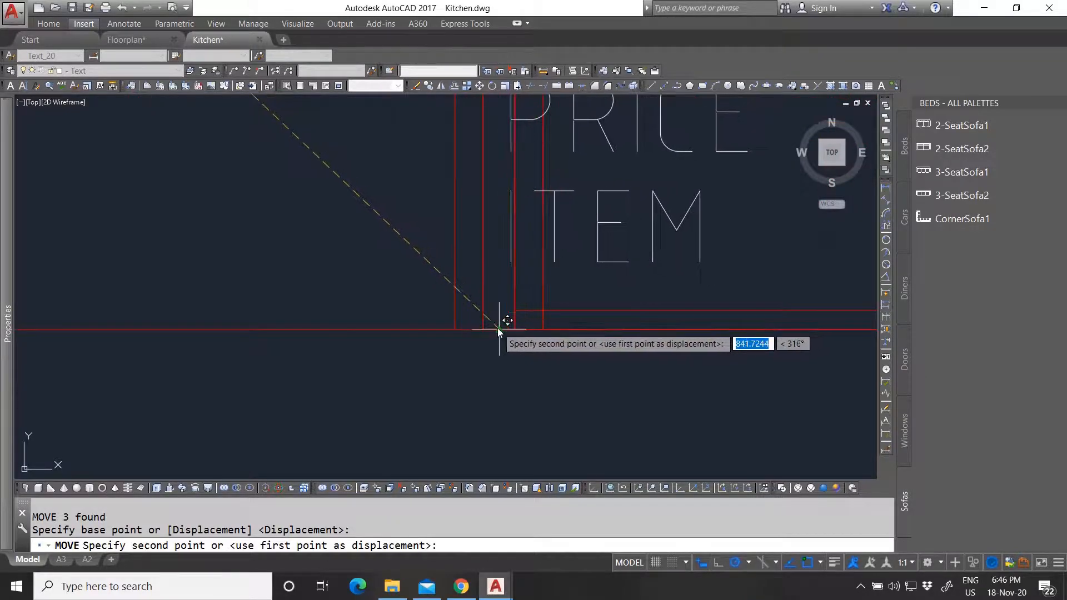
{"action": "key", "text": "Escape"}
{"action": "scroll", "coordinate": [458, 308], "scroll_direction": "down", "scroll_amount": 7}
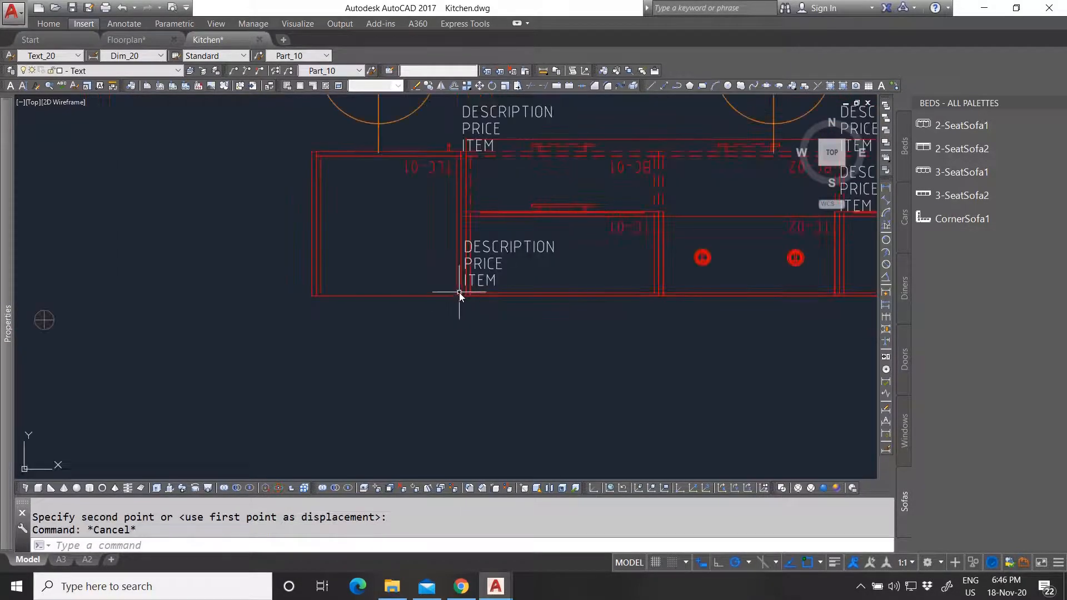
{"action": "scroll", "coordinate": [508, 240], "scroll_direction": "up", "scroll_amount": 2}
{"action": "scroll", "coordinate": [500, 267], "scroll_direction": "down", "scroll_amount": 5}
{"action": "scroll", "coordinate": [496, 285], "scroll_direction": "up", "scroll_amount": 6}
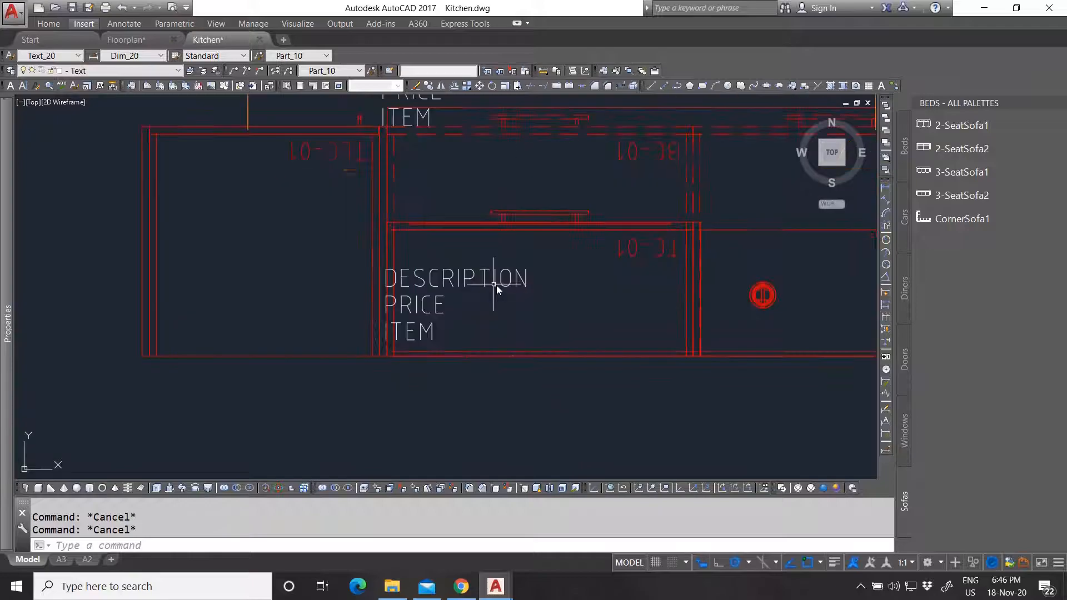
Check the text alignment and other properties of the ITEM attribute on the end panel between TLC-01 and TC-01.
{"action": "left_click", "coordinate": [385, 333]}
{"action": "scroll", "coordinate": [498, 320], "scroll_direction": "down", "scroll_amount": 4}
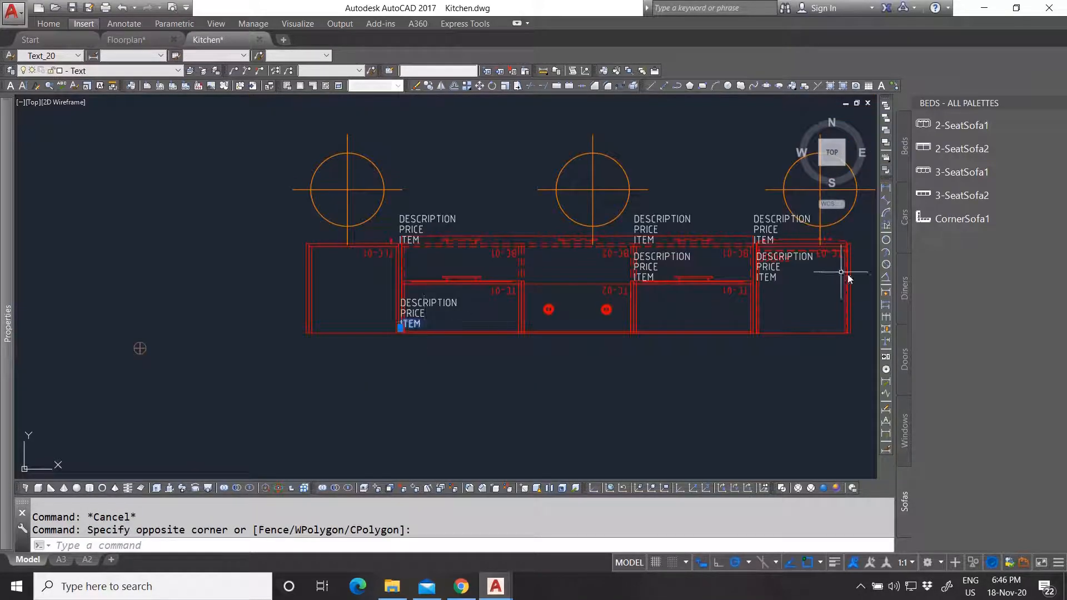
{"action": "scroll", "coordinate": [542, 297], "scroll_direction": "down", "scroll_amount": 2}
{"action": "scroll", "coordinate": [521, 290], "scroll_direction": "up", "scroll_amount": 4}
{"action": "scroll", "coordinate": [377, 342], "scroll_direction": "up", "scroll_amount": 4}
{"action": "mouse_move", "coordinate": [15, 346]}
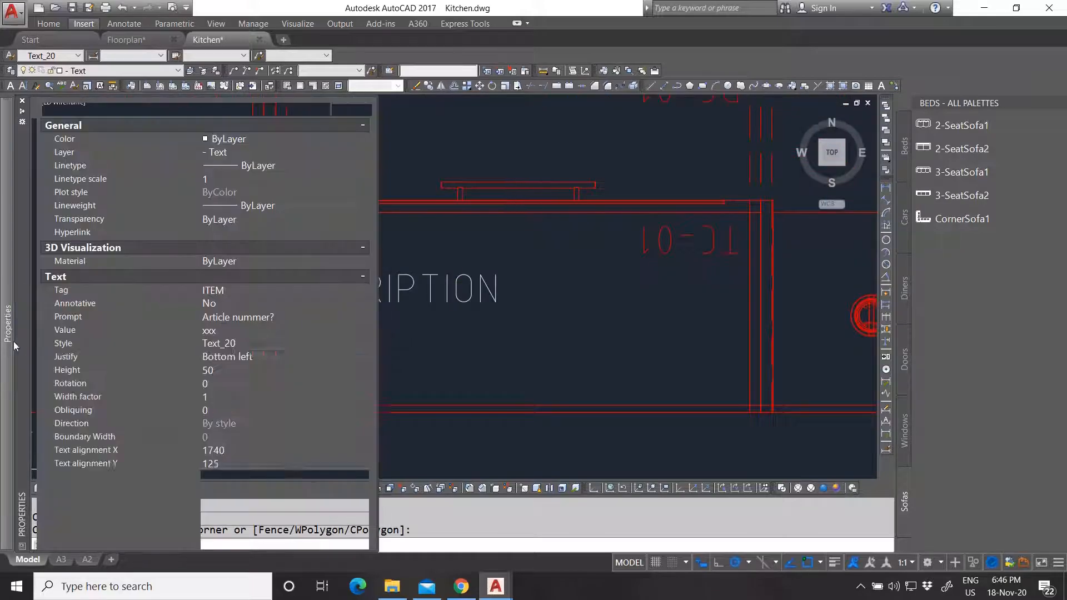
{"action": "scroll", "coordinate": [248, 509], "scroll_direction": "down", "scroll_amount": 3}
{"action": "left_click", "coordinate": [232, 466]}
{"action": "left_click", "coordinate": [233, 467]}
{"action": "left_click", "coordinate": [250, 487]}
{"action": "key", "text": "Escape"}
Copy the three attributes from the foot of the end panel beside TC-01 to the outer end panel at the row's right end.
{"action": "left_click", "coordinate": [229, 252]}
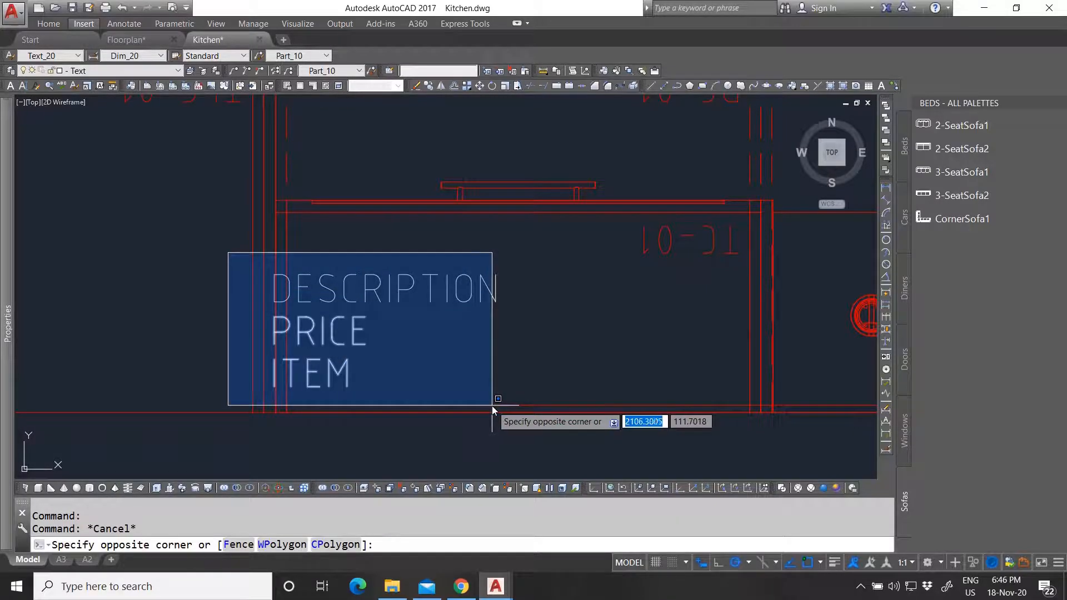
{"action": "left_click", "coordinate": [519, 422]}
{"action": "type", "text": "co"}
{"action": "key", "text": "Return"}
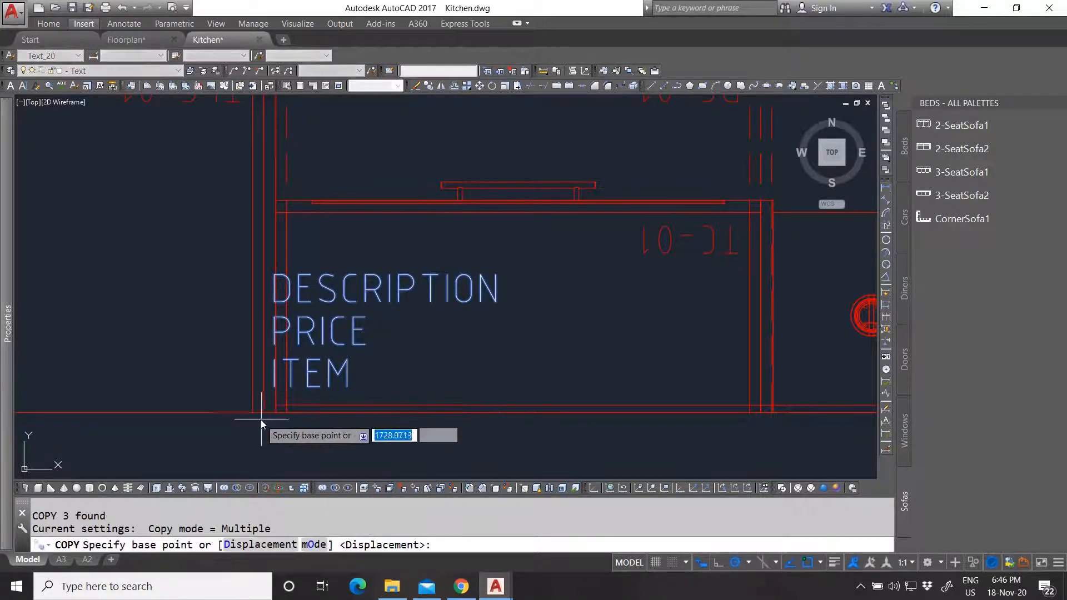
{"action": "left_click", "coordinate": [268, 413]}
{"action": "scroll", "coordinate": [524, 340], "scroll_direction": "down", "scroll_amount": 3}
{"action": "scroll", "coordinate": [705, 356], "scroll_direction": "up", "scroll_amount": 7}
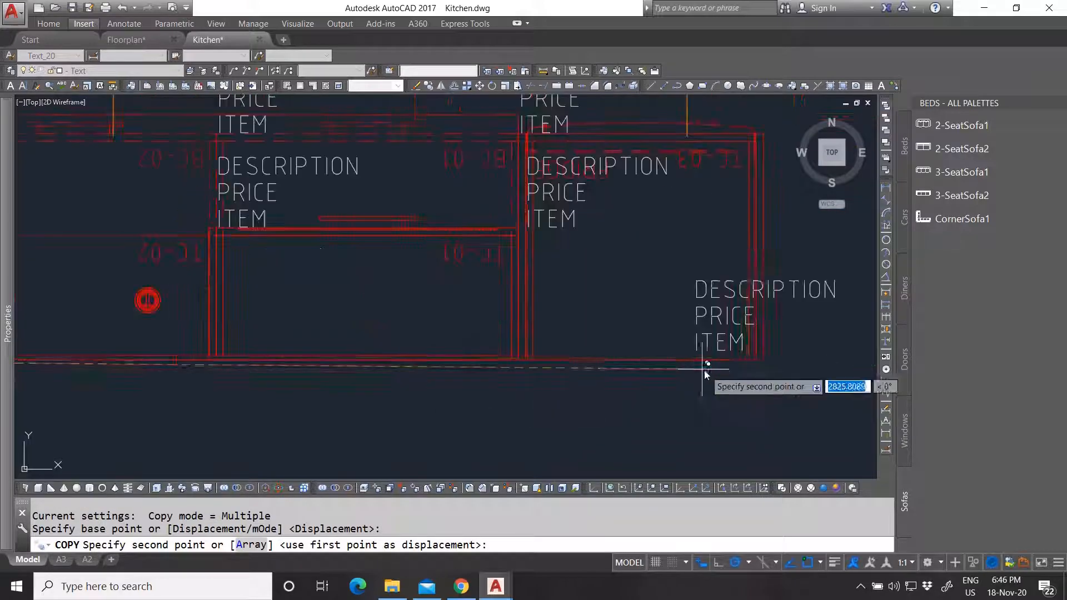
{"action": "left_click", "coordinate": [688, 341]}
{"action": "scroll", "coordinate": [507, 438], "scroll_direction": "down", "scroll_amount": 6}
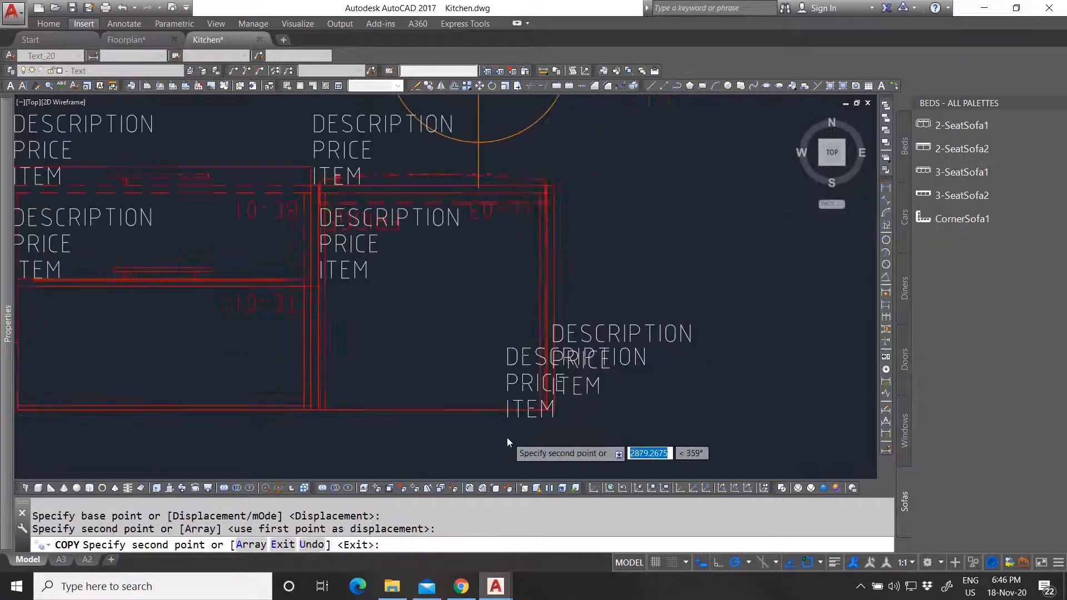
Place copies of the three attributes on the end panel below BC-03 and at the upper end of the panel behind the peninsula cabinets.
{"action": "scroll", "coordinate": [468, 264], "scroll_direction": "up", "scroll_amount": 8}
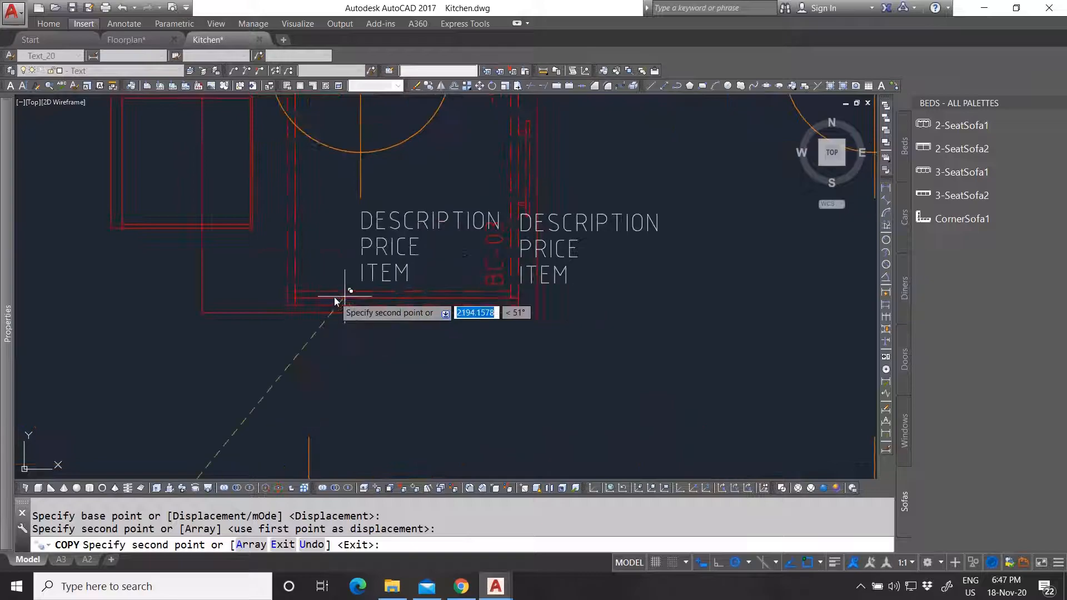
{"action": "left_click", "coordinate": [342, 329]}
{"action": "scroll", "coordinate": [398, 345], "scroll_direction": "down", "scroll_amount": 8}
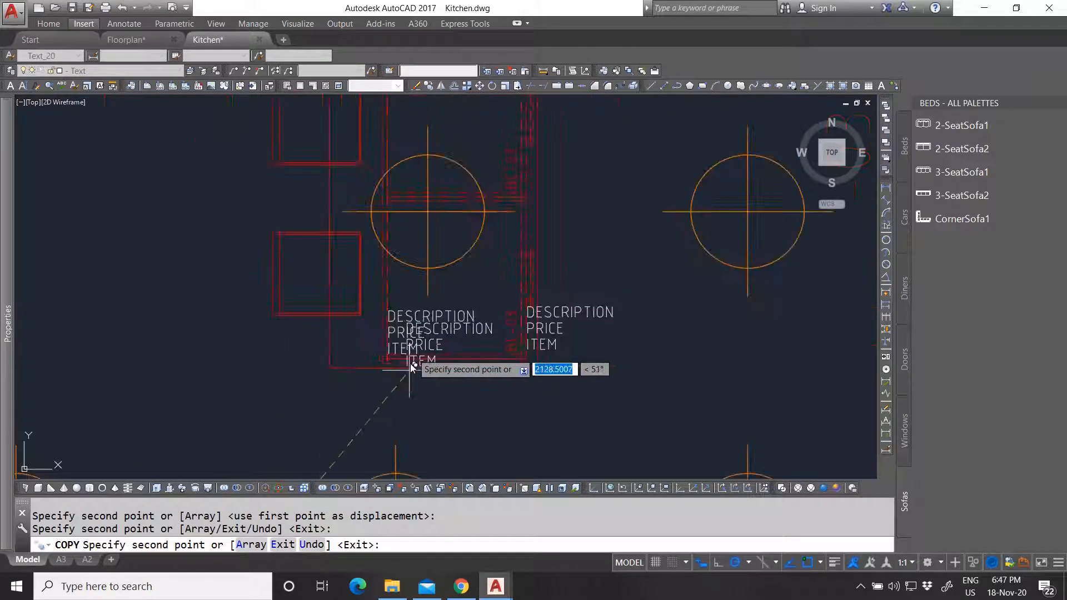
{"action": "scroll", "coordinate": [411, 311], "scroll_direction": "up", "scroll_amount": 3}
{"action": "scroll", "coordinate": [389, 278], "scroll_direction": "up", "scroll_amount": 5}
{"action": "left_click", "coordinate": [371, 337]}
Place copies of the three attributes at the peninsula countertop's lower-left corner and at the upper-left corner of the lowest stool's seat.
{"action": "scroll", "coordinate": [389, 300], "scroll_direction": "down", "scroll_amount": 4}
{"action": "scroll", "coordinate": [389, 283], "scroll_direction": "down", "scroll_amount": 8}
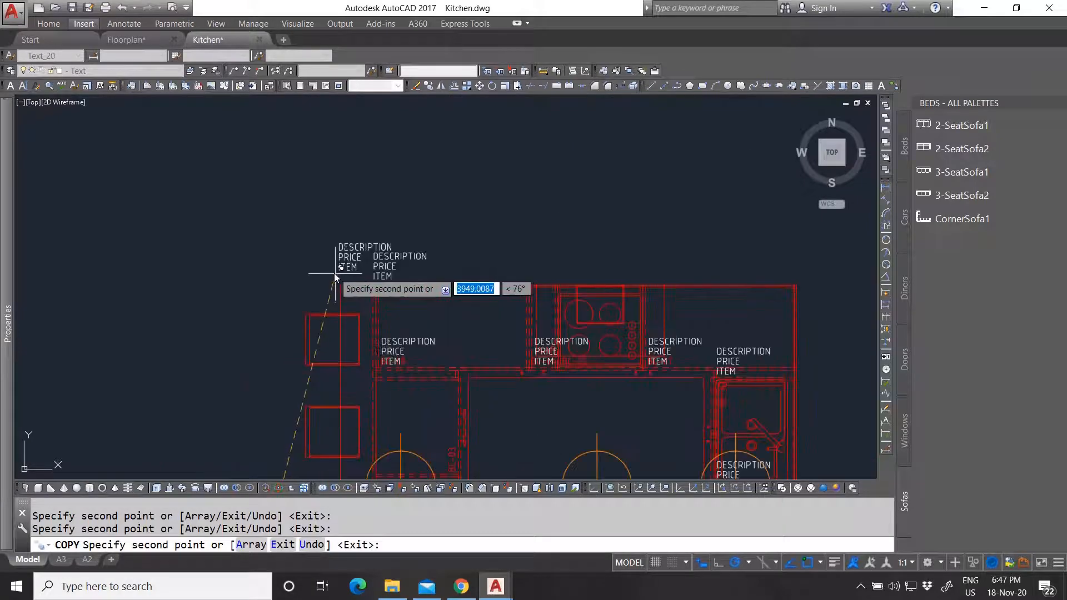
{"action": "scroll", "coordinate": [341, 383], "scroll_direction": "up", "scroll_amount": 4}
{"action": "scroll", "coordinate": [345, 389], "scroll_direction": "up", "scroll_amount": 4}
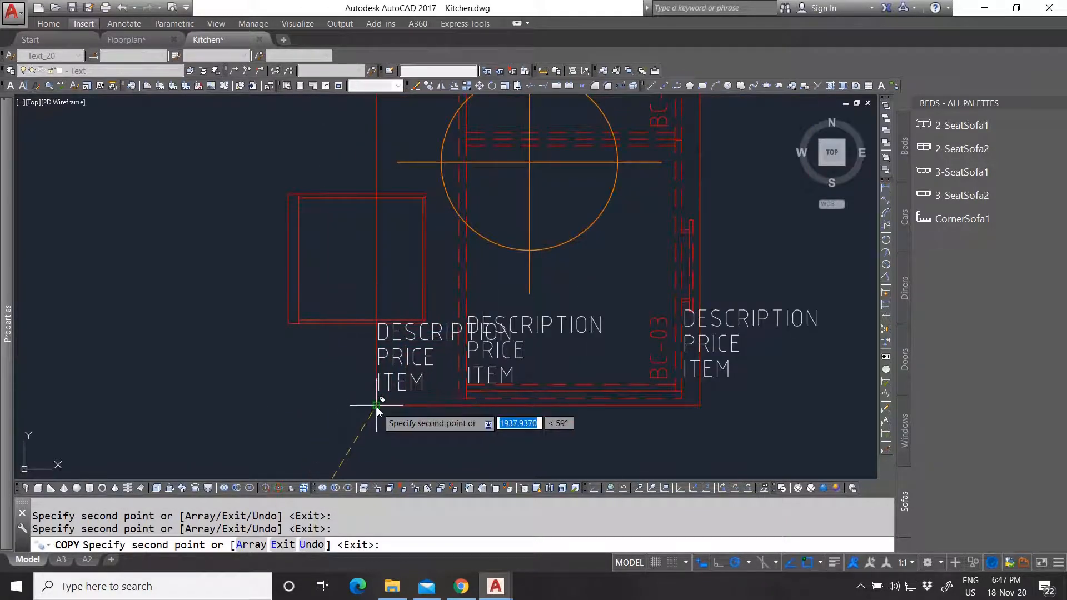
{"action": "scroll", "coordinate": [345, 355], "scroll_direction": "down", "scroll_amount": 3}
{"action": "scroll", "coordinate": [328, 298], "scroll_direction": "up", "scroll_amount": 6}
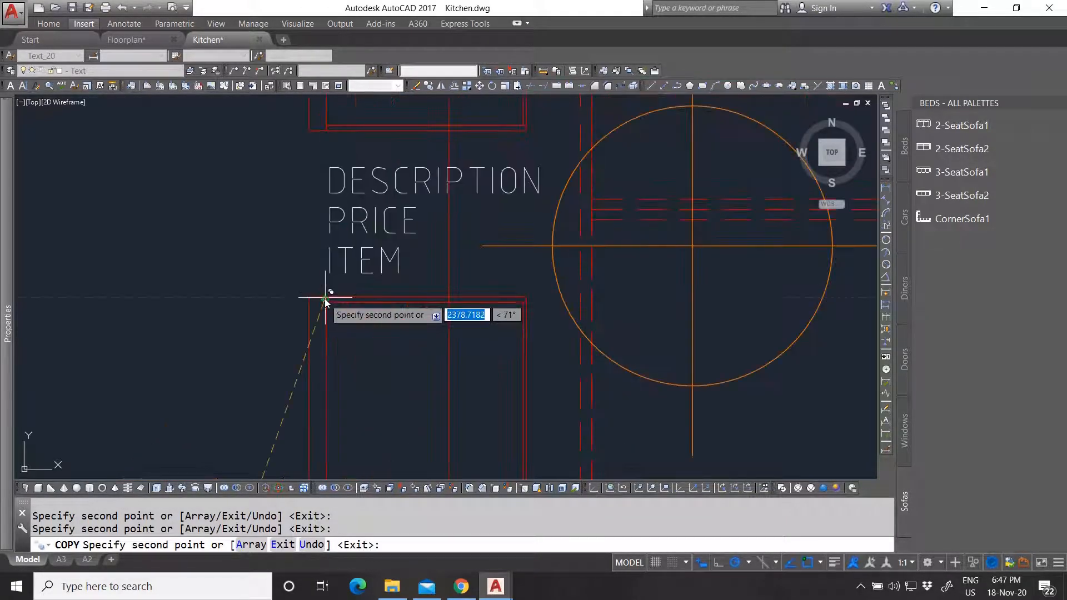
Look over the sink side and the hob area for objects still lacking attributes, and finish copying.
{"action": "scroll", "coordinate": [328, 310], "scroll_direction": "down", "scroll_amount": 3}
{"action": "scroll", "coordinate": [332, 308], "scroll_direction": "down", "scroll_amount": 5}
{"action": "scroll", "coordinate": [513, 361], "scroll_direction": "up", "scroll_amount": 3}
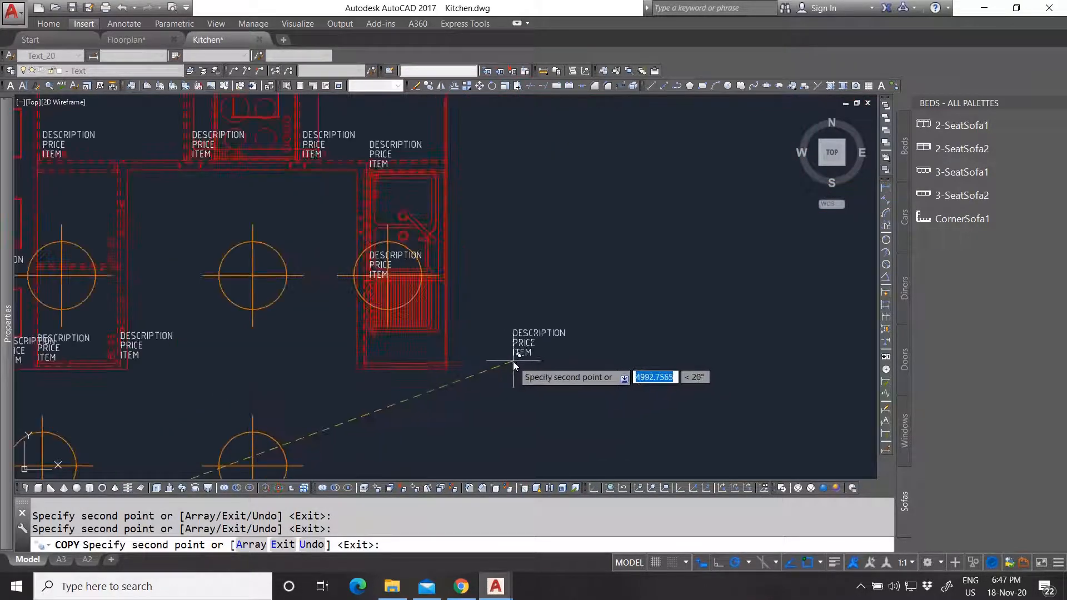
{"action": "scroll", "coordinate": [507, 329], "scroll_direction": "down", "scroll_amount": 2}
{"action": "scroll", "coordinate": [333, 190], "scroll_direction": "up", "scroll_amount": 4}
{"action": "scroll", "coordinate": [322, 244], "scroll_direction": "up", "scroll_amount": 4}
{"action": "scroll", "coordinate": [425, 292], "scroll_direction": "down", "scroll_amount": 4}
{"action": "scroll", "coordinate": [442, 197], "scroll_direction": "up", "scroll_amount": 3}
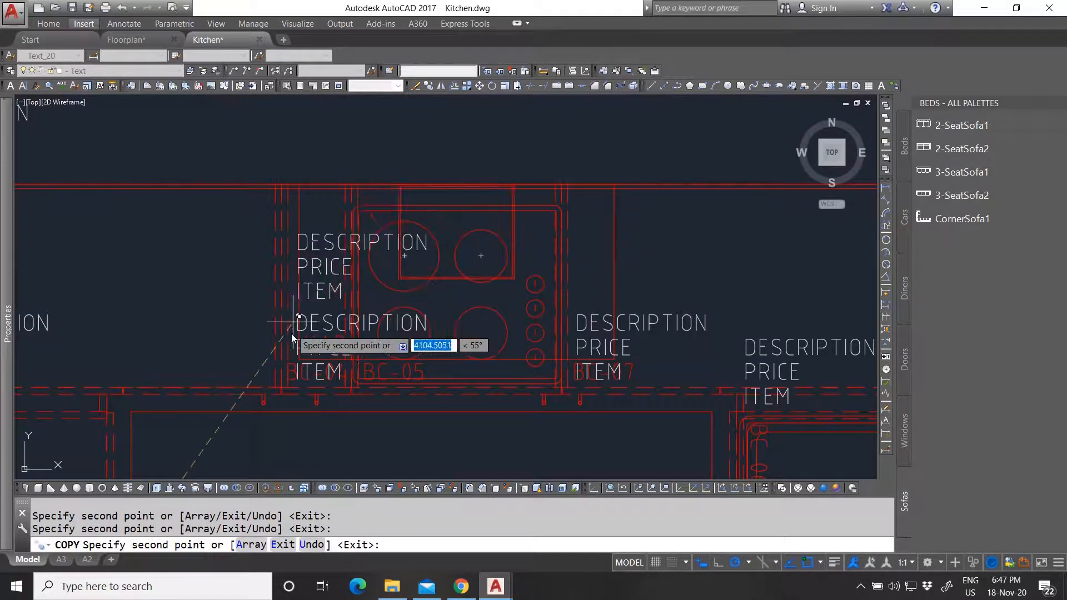
{"action": "scroll", "coordinate": [327, 364], "scroll_direction": "up", "scroll_amount": 3}
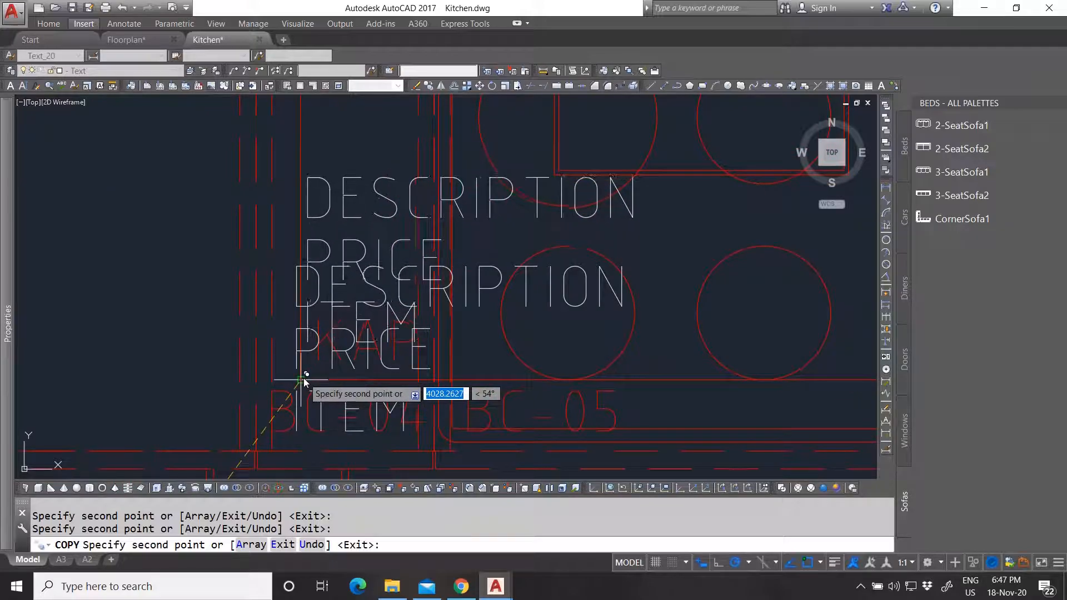
{"action": "scroll", "coordinate": [376, 289], "scroll_direction": "down", "scroll_amount": 3}
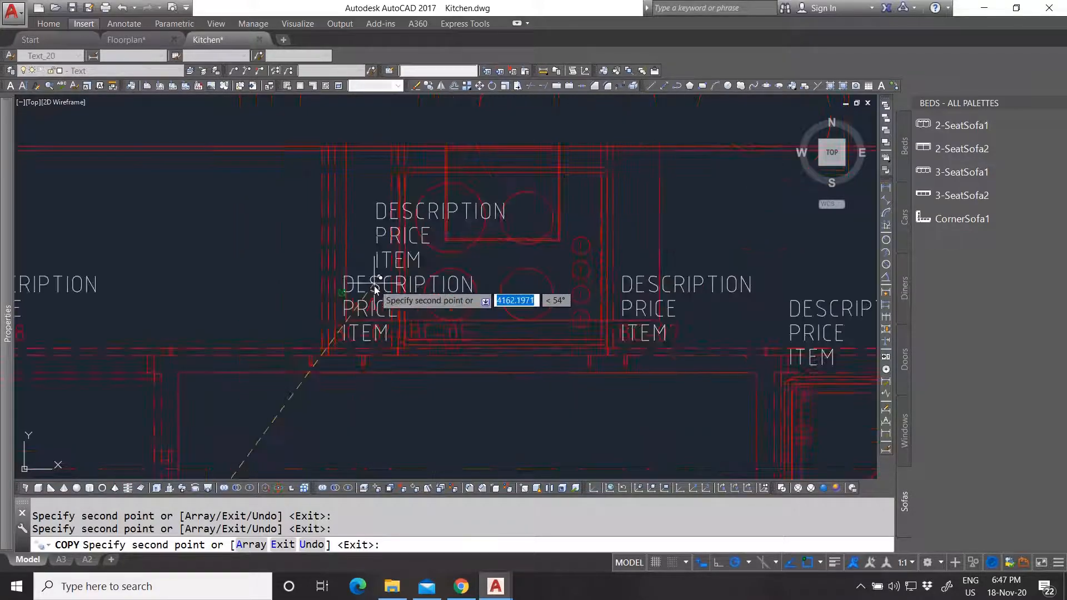
{"action": "key", "text": "Escape"}
Copy the three attributes from BC-04's lower-left corner to the lower-left corner of the cooker hood marked KAP.
{"action": "scroll", "coordinate": [333, 281], "scroll_direction": "up", "scroll_amount": 3}
{"action": "scroll", "coordinate": [342, 255], "scroll_direction": "down", "scroll_amount": 2}
{"action": "left_click", "coordinate": [349, 260]}
{"action": "left_click", "coordinate": [533, 377]}
{"action": "type", "text": "o"}
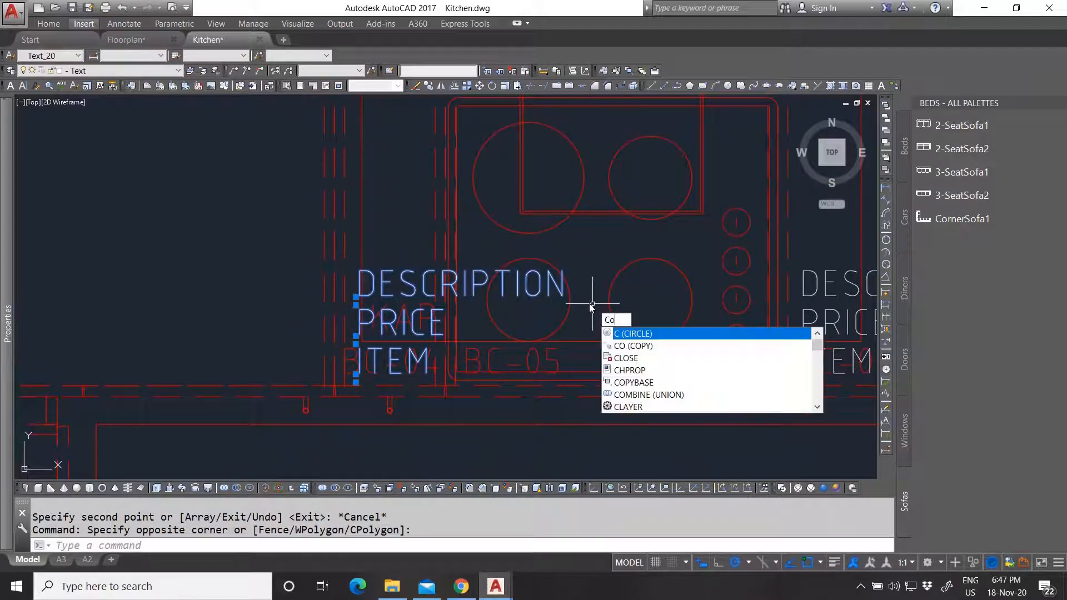
{"action": "key", "text": "Return"}
{"action": "scroll", "coordinate": [367, 361], "scroll_direction": "up", "scroll_amount": 2}
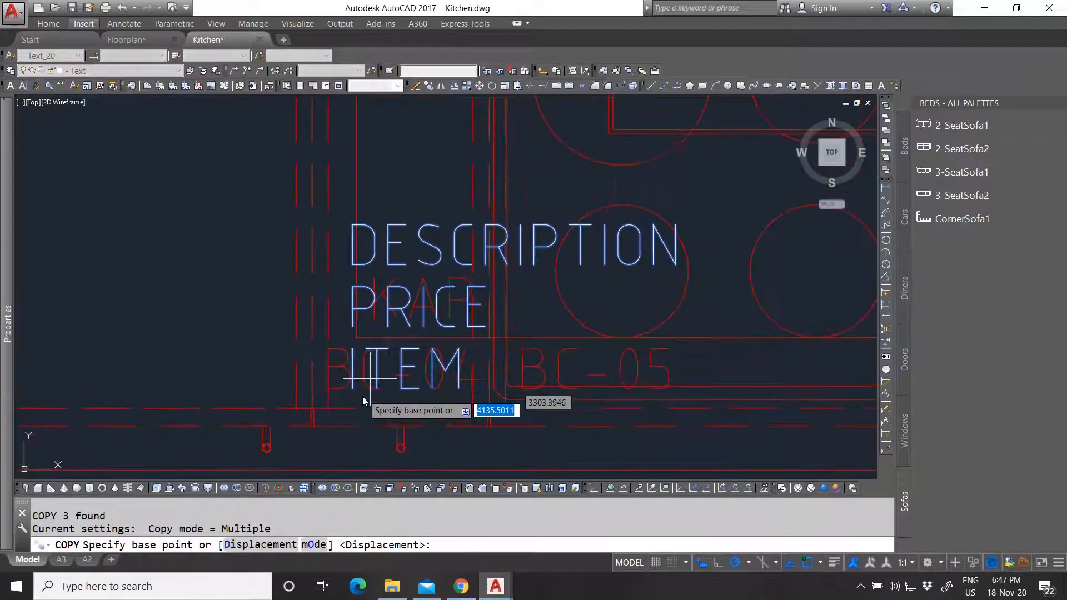
{"action": "left_click", "coordinate": [332, 409]}
{"action": "scroll", "coordinate": [359, 336], "scroll_direction": "up", "scroll_amount": 3}
{"action": "left_click", "coordinate": [353, 320]}
{"action": "scroll", "coordinate": [393, 298], "scroll_direction": "down", "scroll_amount": 5}
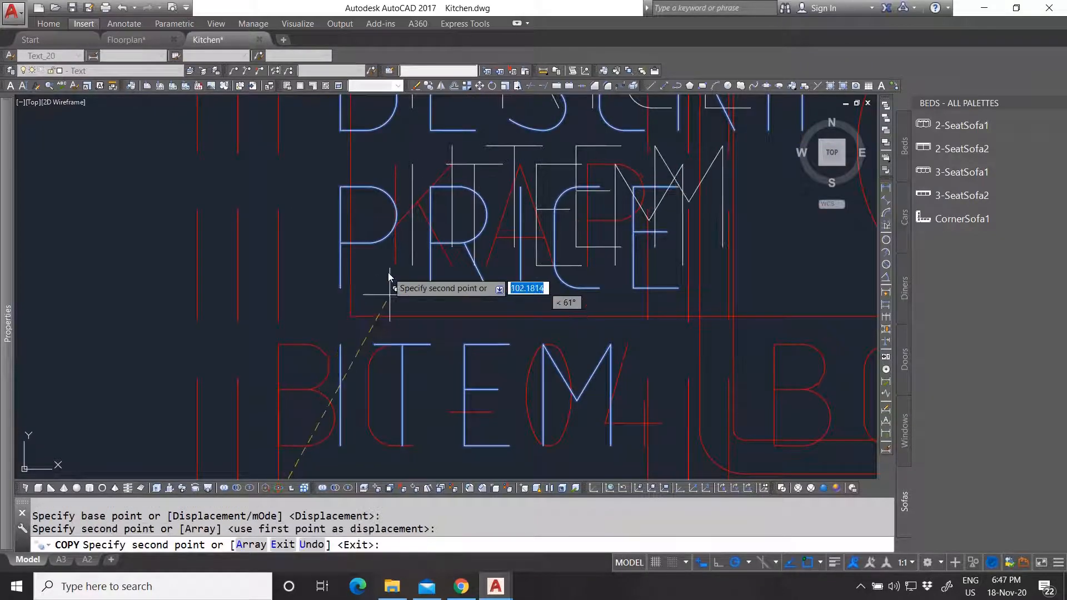
{"action": "key", "text": "Escape"}
Copy the three attributes from the hood's lower-left corner to the upper-left corner of the hob.
{"action": "scroll", "coordinate": [464, 302], "scroll_direction": "up", "scroll_amount": 4}
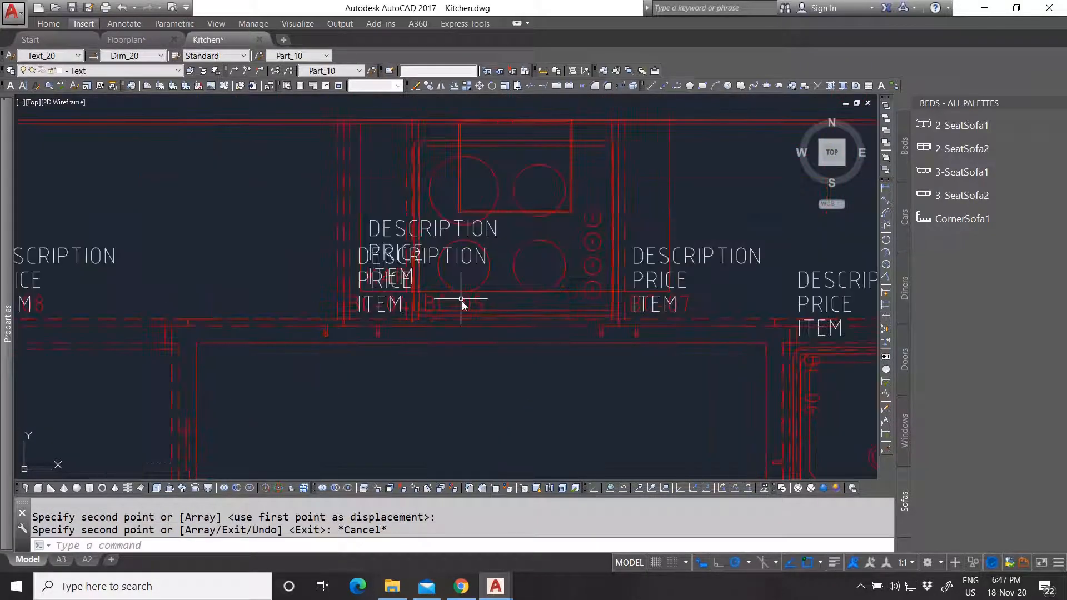
{"action": "left_click", "coordinate": [268, 149]}
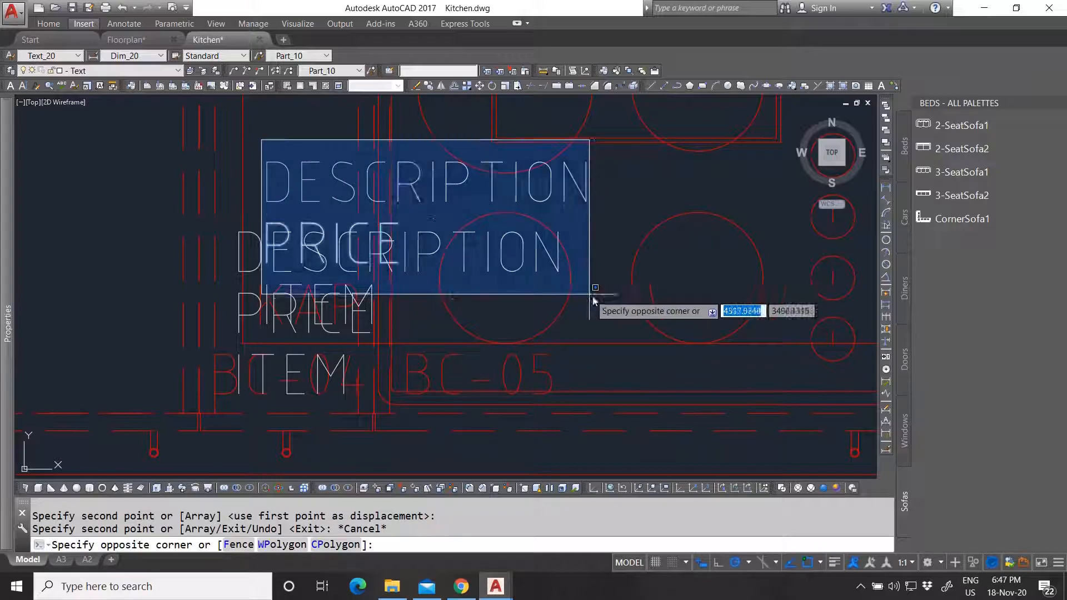
{"action": "left_click", "coordinate": [618, 346]}
{"action": "type", "text": "co"}
{"action": "key", "text": "Return"}
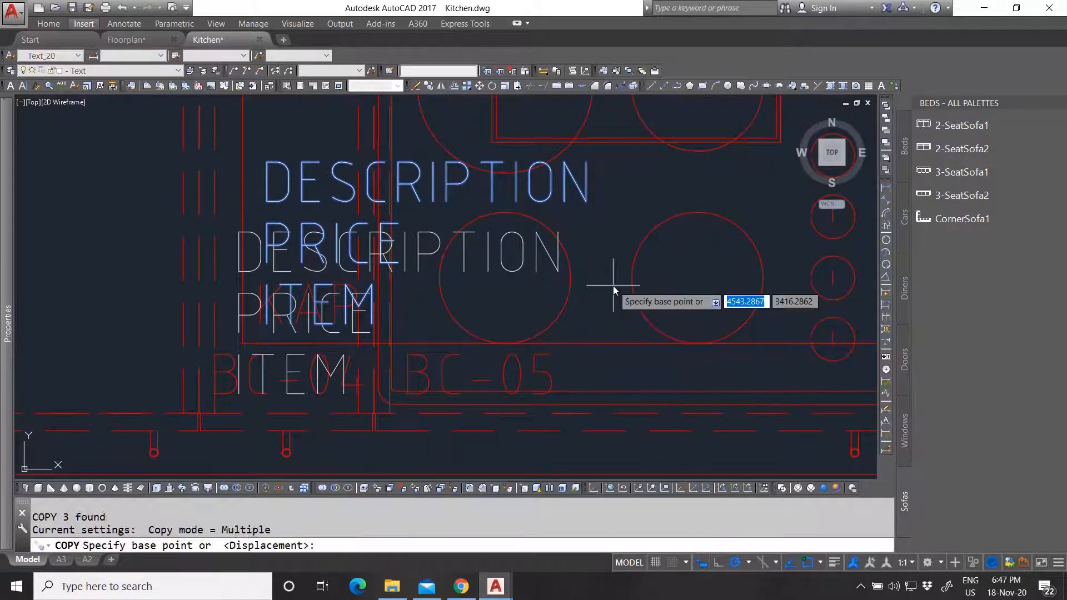
{"action": "left_click", "coordinate": [246, 340]}
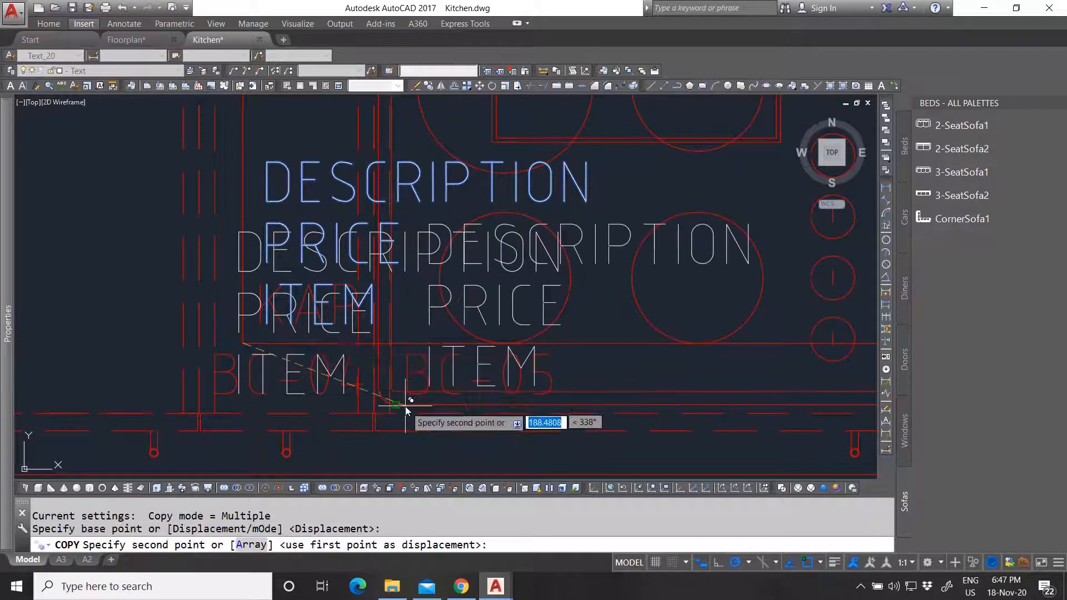
{"action": "scroll", "coordinate": [408, 408], "scroll_direction": "up", "scroll_amount": 2}
{"action": "scroll", "coordinate": [442, 412], "scroll_direction": "down", "scroll_amount": 4}
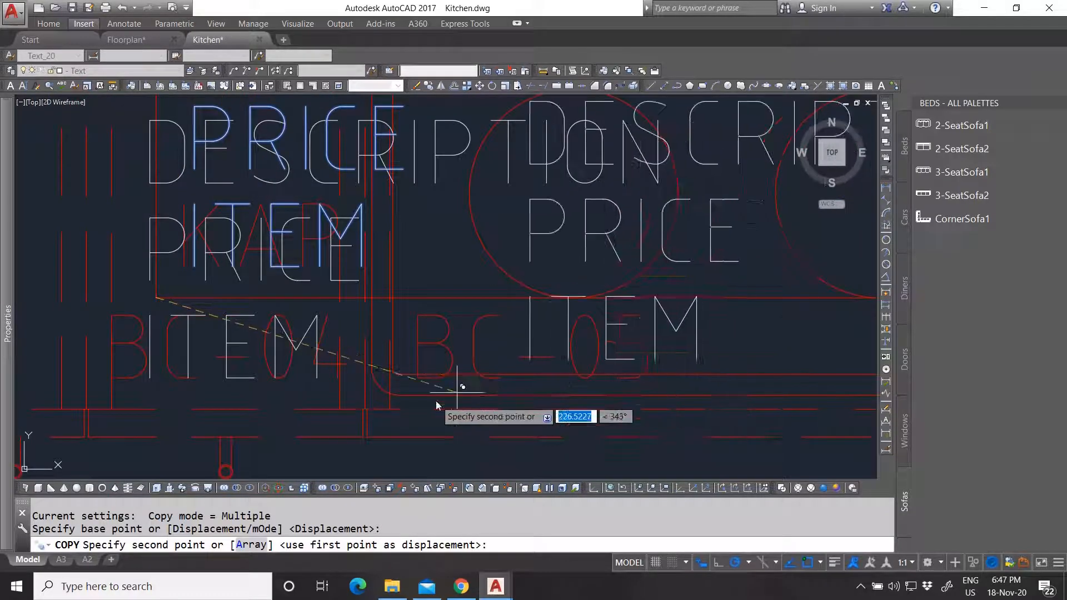
{"action": "scroll", "coordinate": [430, 119], "scroll_direction": "up", "scroll_amount": 3}
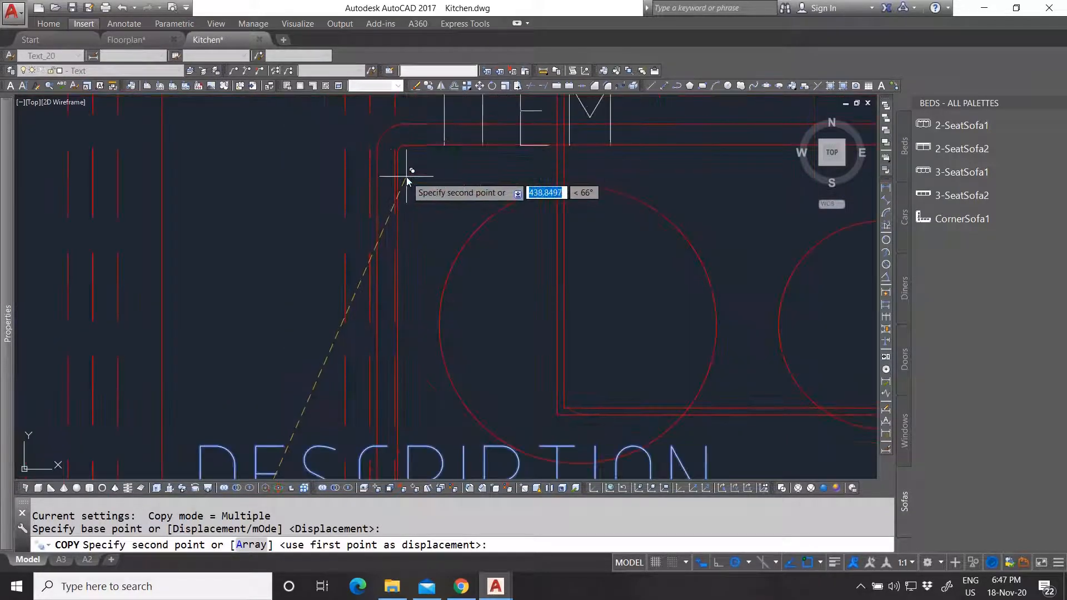
{"action": "left_click", "coordinate": [399, 156]}
{"action": "scroll", "coordinate": [412, 283], "scroll_direction": "down", "scroll_amount": 6}
{"action": "key", "text": "Escape"}
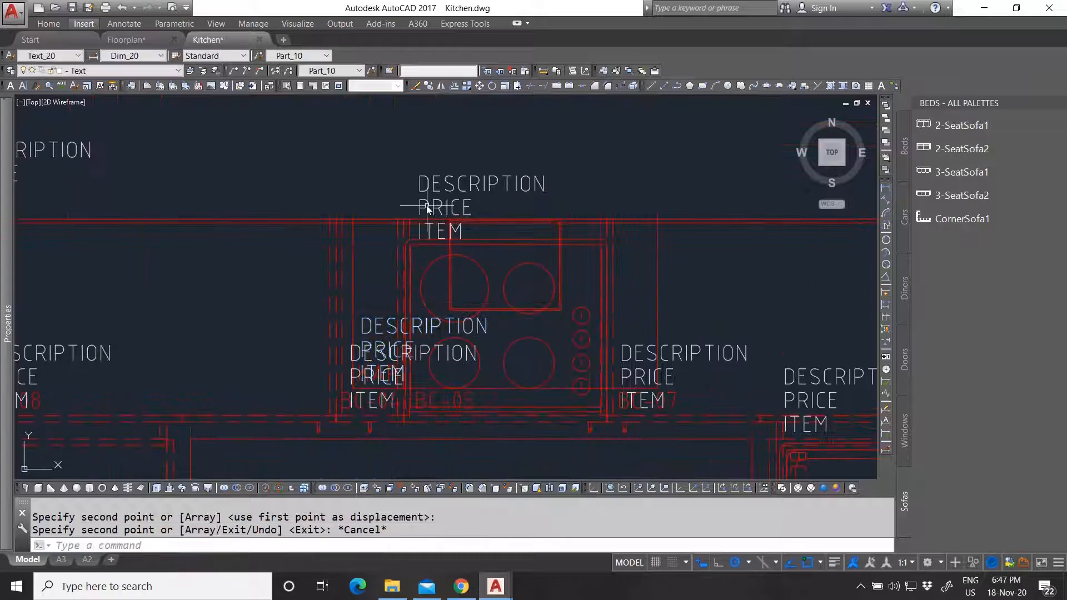
Move the hob's three attributes straight down by about 82 mm.
{"action": "scroll", "coordinate": [426, 209], "scroll_direction": "up", "scroll_amount": 2}
{"action": "left_click", "coordinate": [399, 143]}
{"action": "left_click", "coordinate": [629, 296]}
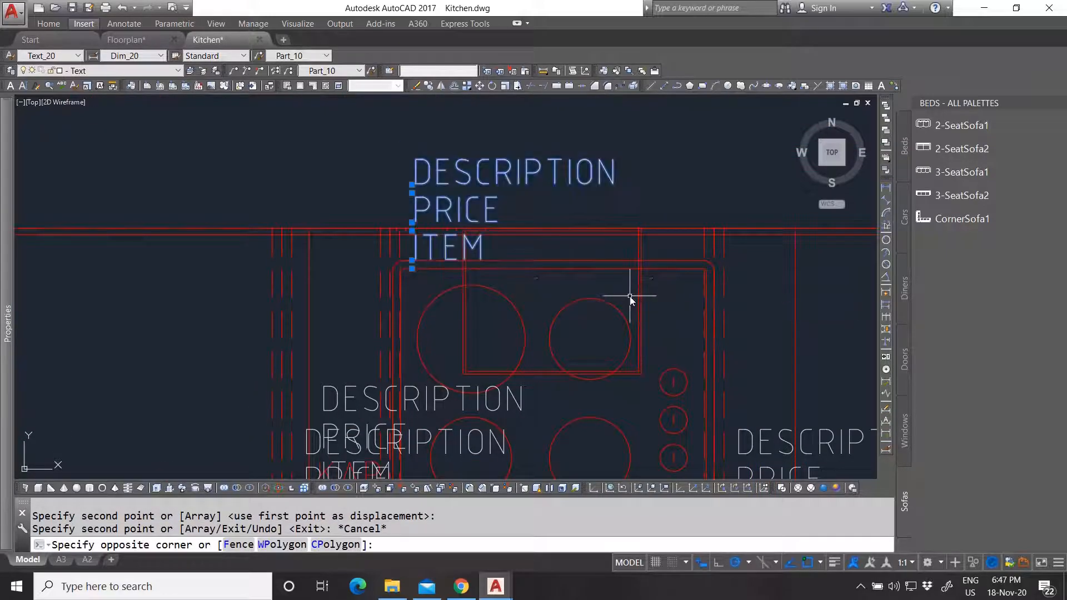
{"action": "type", "text": "m"}
{"action": "key", "text": "Return"}
{"action": "left_click", "coordinate": [304, 125]}
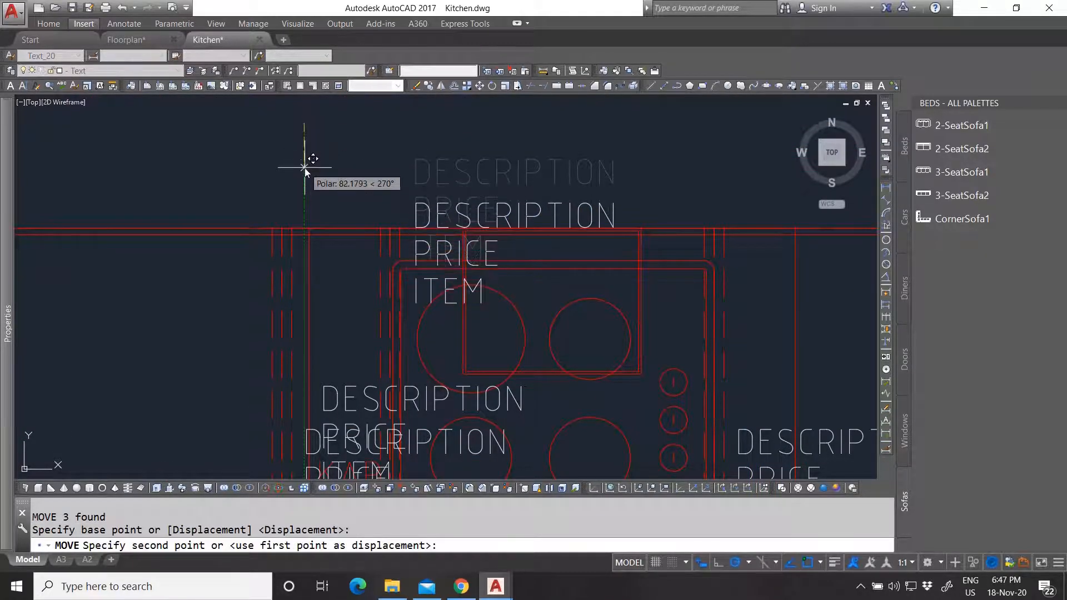
{"action": "left_click", "coordinate": [305, 168]}
{"action": "scroll", "coordinate": [355, 189], "scroll_direction": "down", "scroll_amount": 5}
{"action": "key", "text": "Escape"}
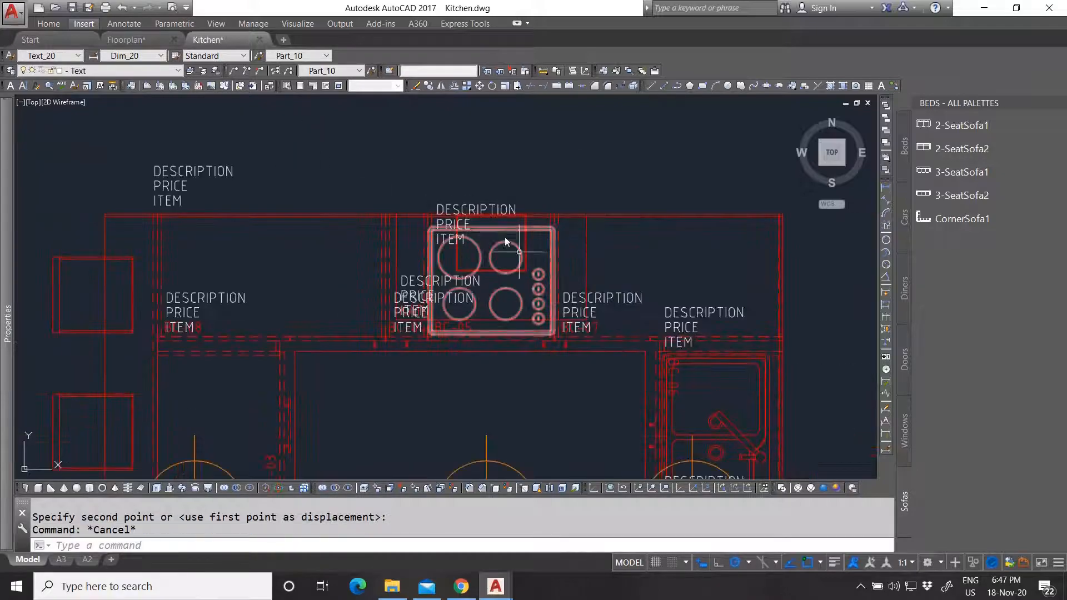
Check the block name of the end panel below the dishwasher in its properties.
{"action": "scroll", "coordinate": [505, 237], "scroll_direction": "down", "scroll_amount": 4}
{"action": "scroll", "coordinate": [512, 316], "scroll_direction": "up", "scroll_amount": 6}
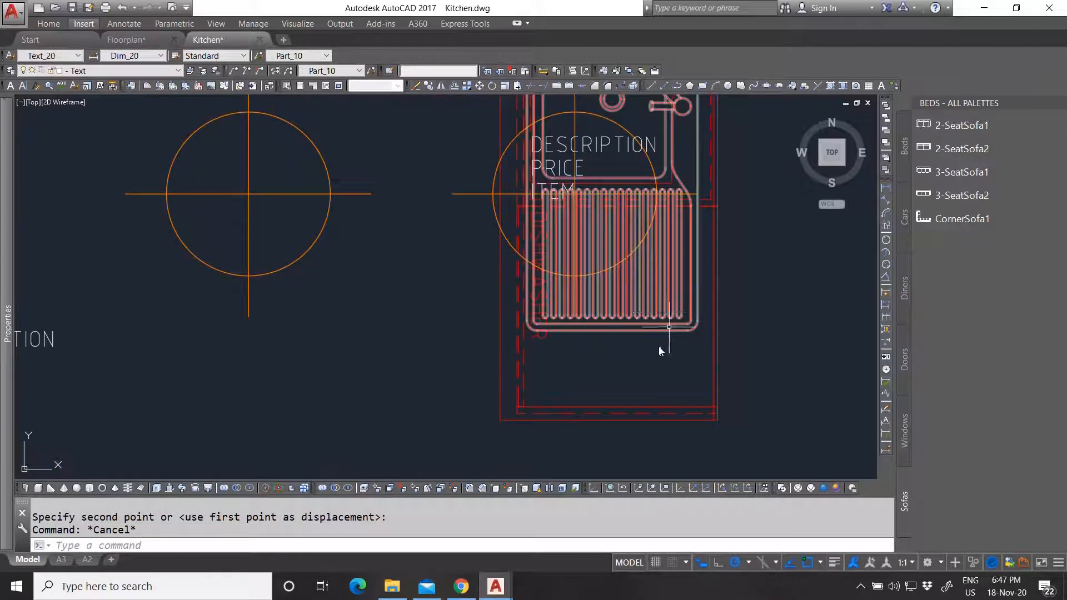
{"action": "key", "text": "Escape"}
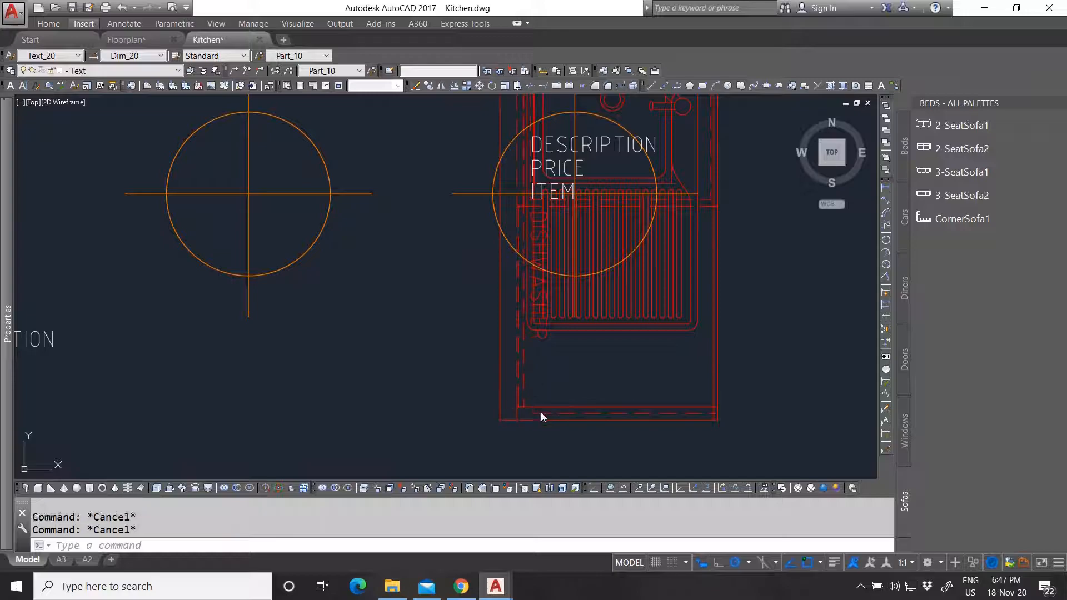
{"action": "left_click", "coordinate": [542, 412]}
{"action": "scroll", "coordinate": [586, 351], "scroll_direction": "down", "scroll_amount": 4}
{"action": "key", "text": "ctrl+1"}
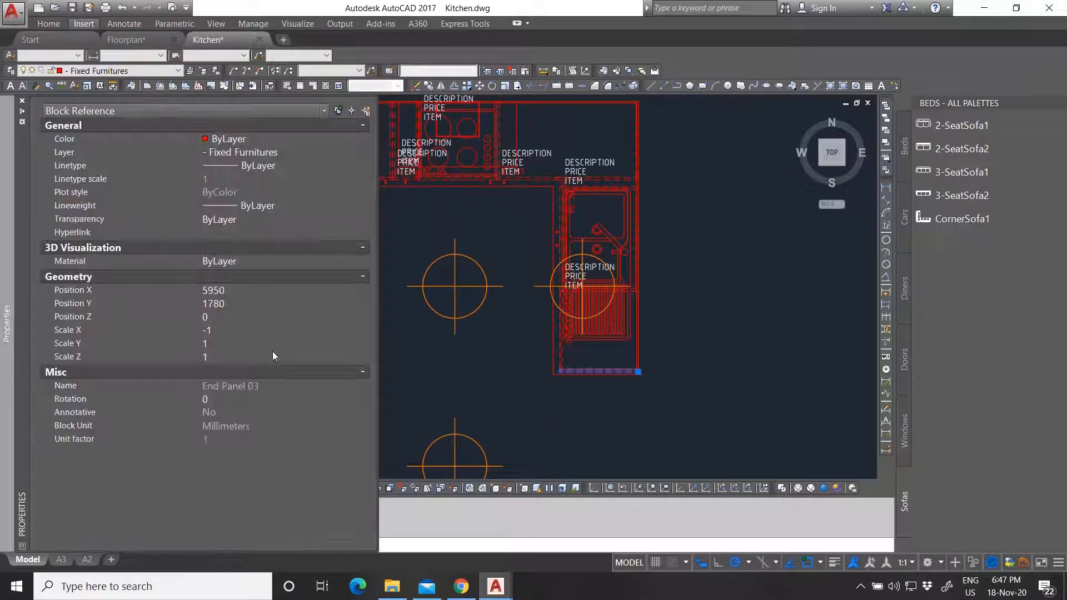
{"action": "scroll", "coordinate": [622, 347], "scroll_direction": "down", "scroll_amount": 3}
{"action": "key", "text": "ctrl+1"}
{"action": "key", "text": "Escape"}
Check the block name of the end panel below BC-03 in its properties and review the attributes placed across the kitchen.
{"action": "scroll", "coordinate": [411, 371], "scroll_direction": "up", "scroll_amount": 5}
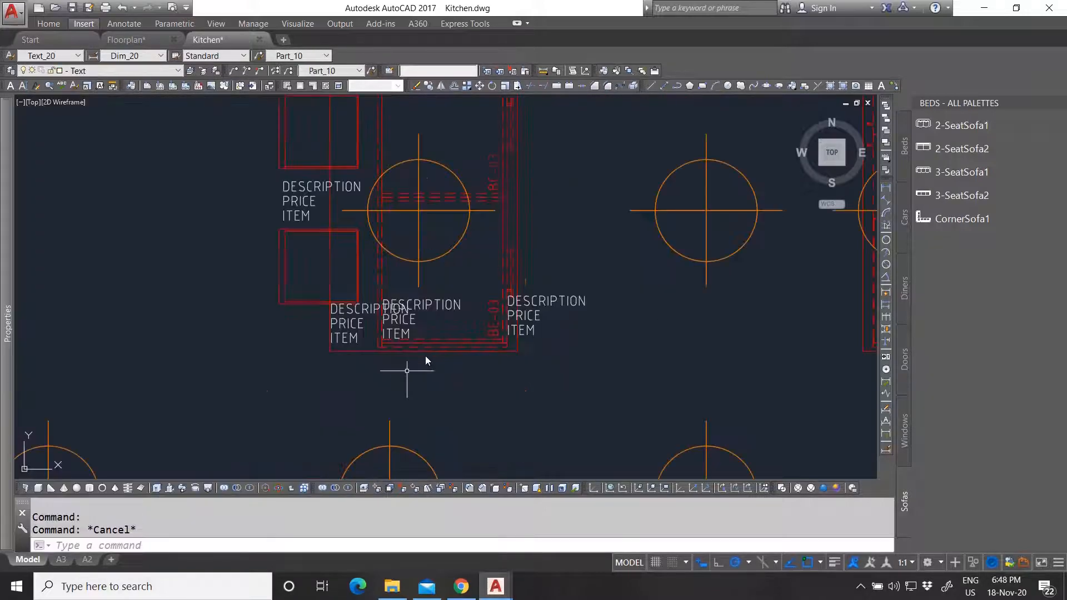
{"action": "left_click", "coordinate": [430, 344]}
{"action": "left_click", "coordinate": [428, 340]}
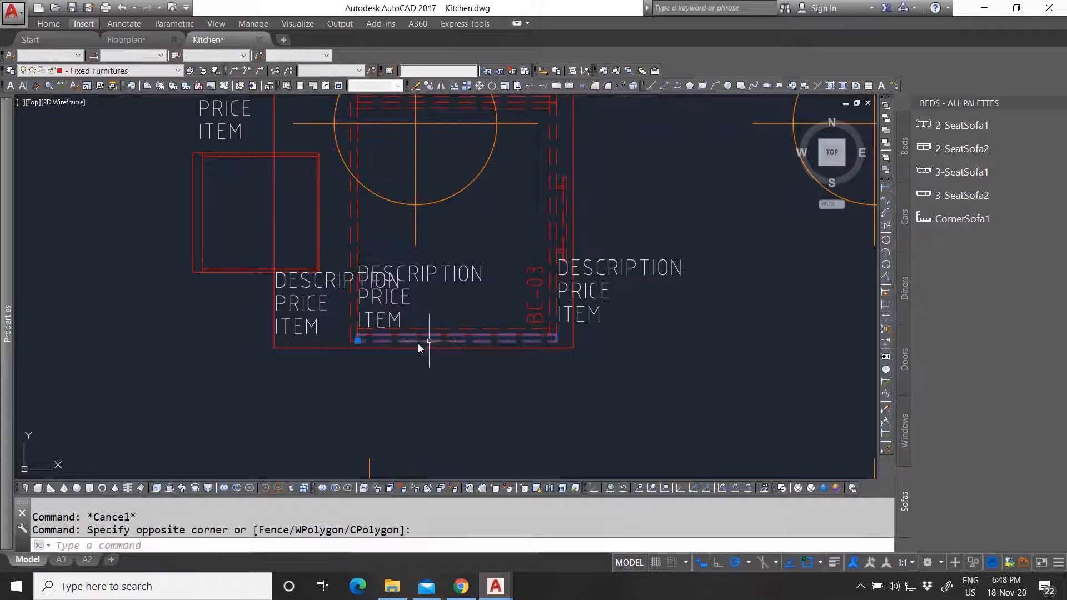
{"action": "key", "text": "ctrl+1"}
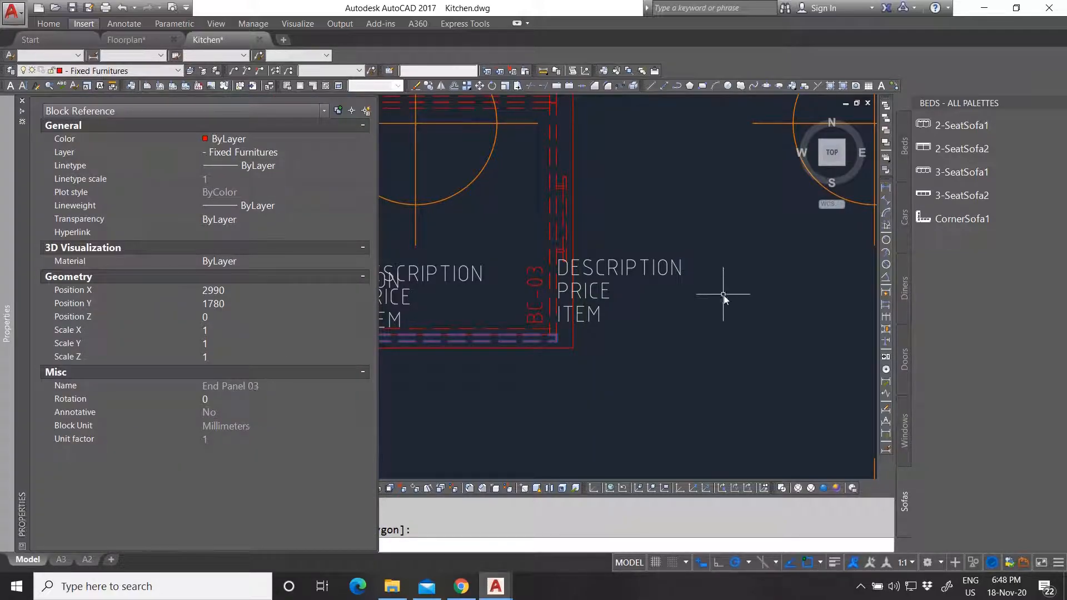
{"action": "key", "text": "ctrl+1"}
{"action": "key", "text": "Escape"}
{"action": "scroll", "coordinate": [402, 312], "scroll_direction": "down", "scroll_amount": 4}
{"action": "scroll", "coordinate": [528, 278], "scroll_direction": "down", "scroll_amount": 4}
{"action": "scroll", "coordinate": [544, 300], "scroll_direction": "up", "scroll_amount": 2}
{"action": "scroll", "coordinate": [351, 221], "scroll_direction": "up", "scroll_amount": 4}
{"action": "scroll", "coordinate": [469, 311], "scroll_direction": "down", "scroll_amount": 4}
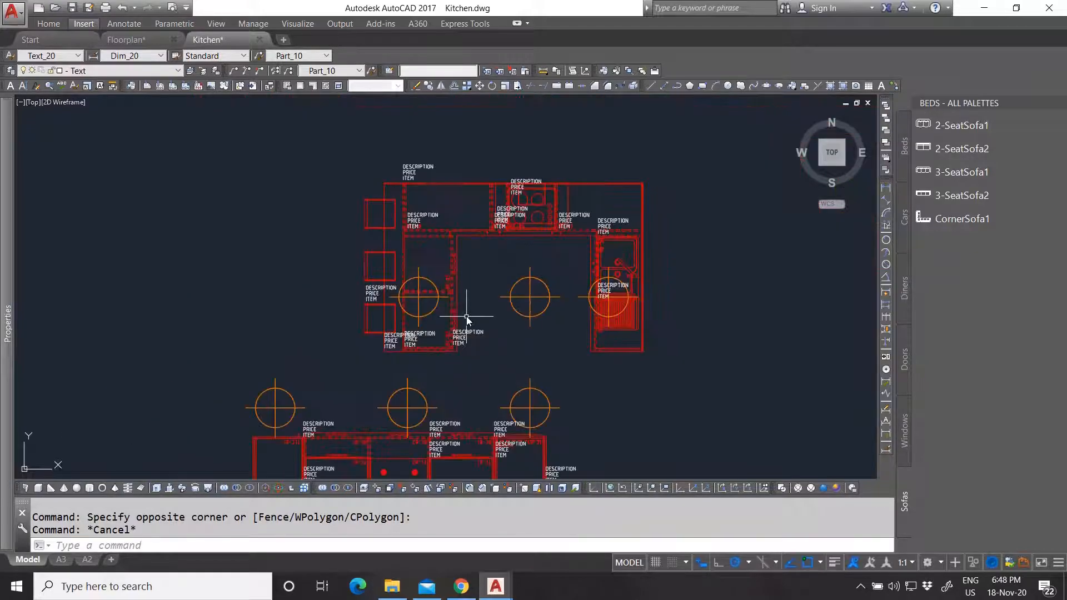
Rotate the three attributes above the sink cabinet to 270° about the cabinet's upper-left corner.
{"action": "scroll", "coordinate": [497, 232], "scroll_direction": "up", "scroll_amount": 4}
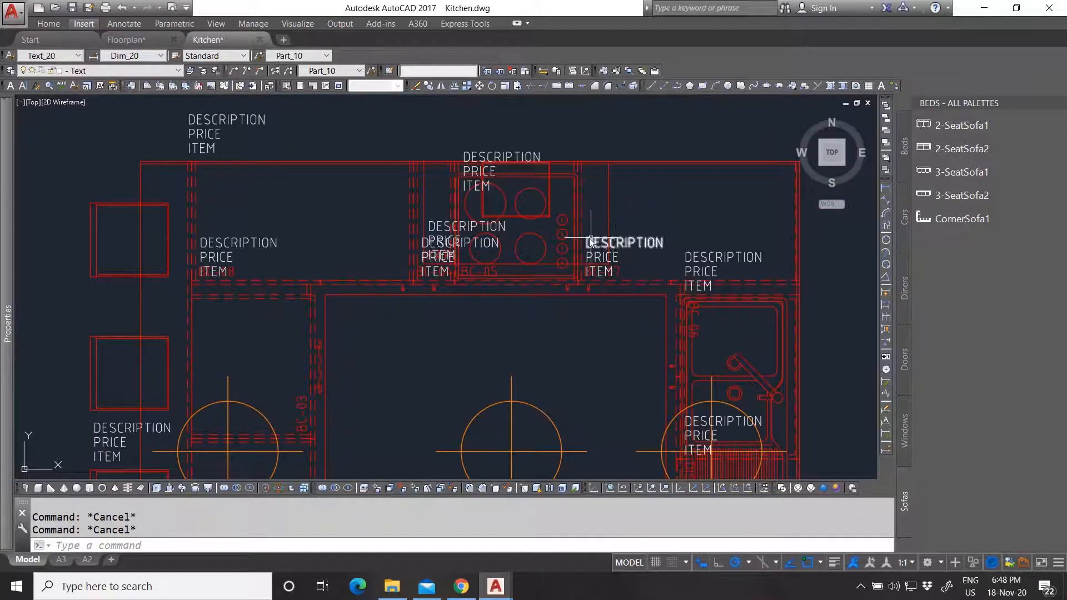
{"action": "scroll", "coordinate": [494, 242], "scroll_direction": "down", "scroll_amount": 2}
{"action": "scroll", "coordinate": [572, 214], "scroll_direction": "up", "scroll_amount": 5}
{"action": "left_click", "coordinate": [489, 143]}
{"action": "left_click", "coordinate": [714, 317]}
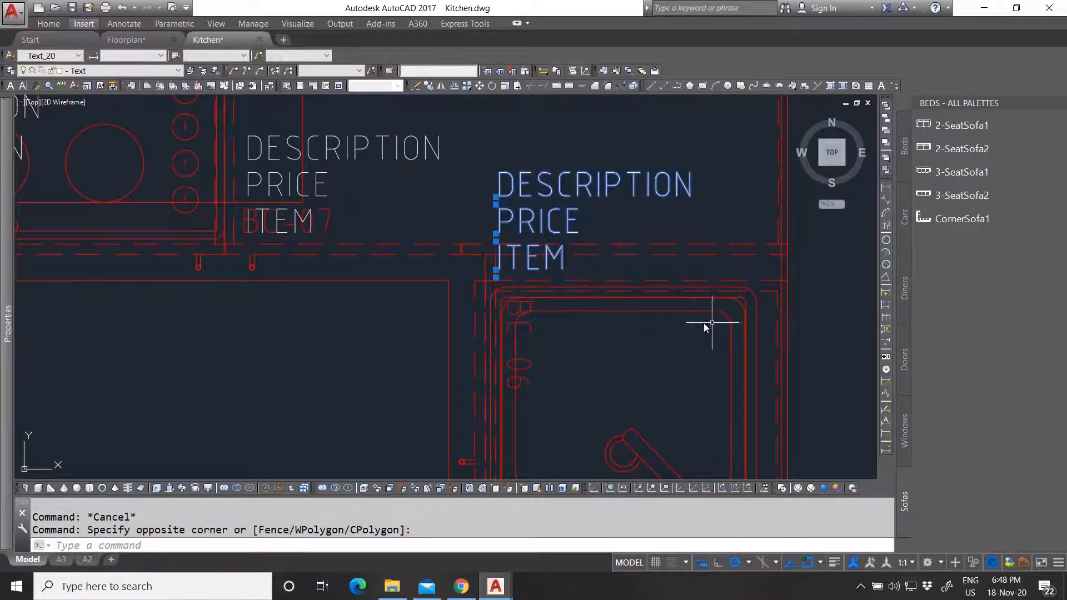
{"action": "left_click", "coordinate": [493, 86]}
{"action": "scroll", "coordinate": [528, 300], "scroll_direction": "up", "scroll_amount": 3}
{"action": "left_click", "coordinate": [421, 261]}
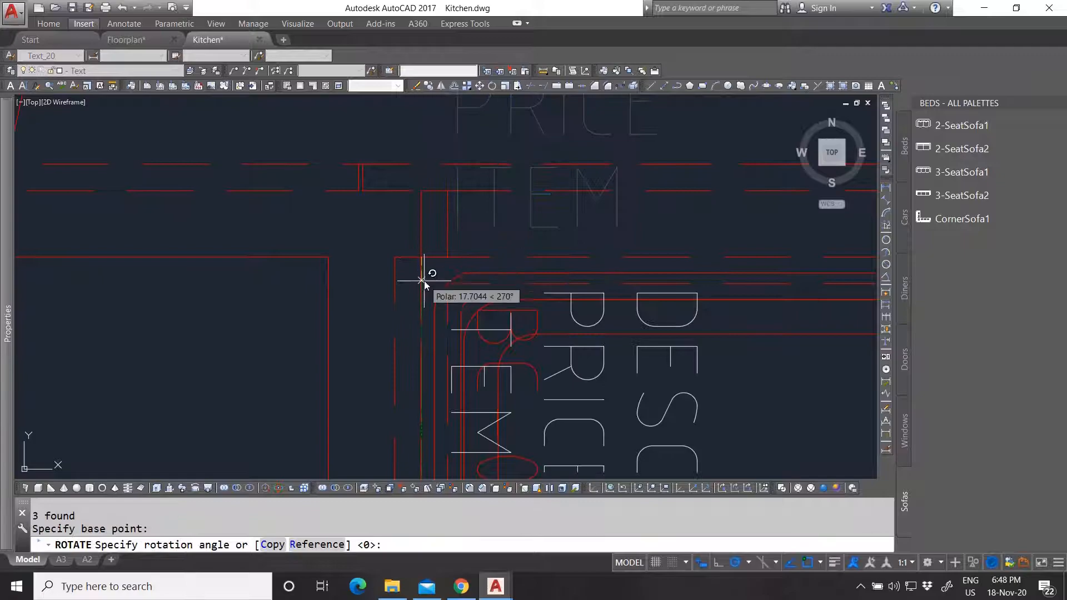
{"action": "left_click", "coordinate": [425, 281]}
{"action": "scroll", "coordinate": [488, 278], "scroll_direction": "down", "scroll_amount": 6}
{"action": "scroll", "coordinate": [454, 179], "scroll_direction": "up", "scroll_amount": 3}
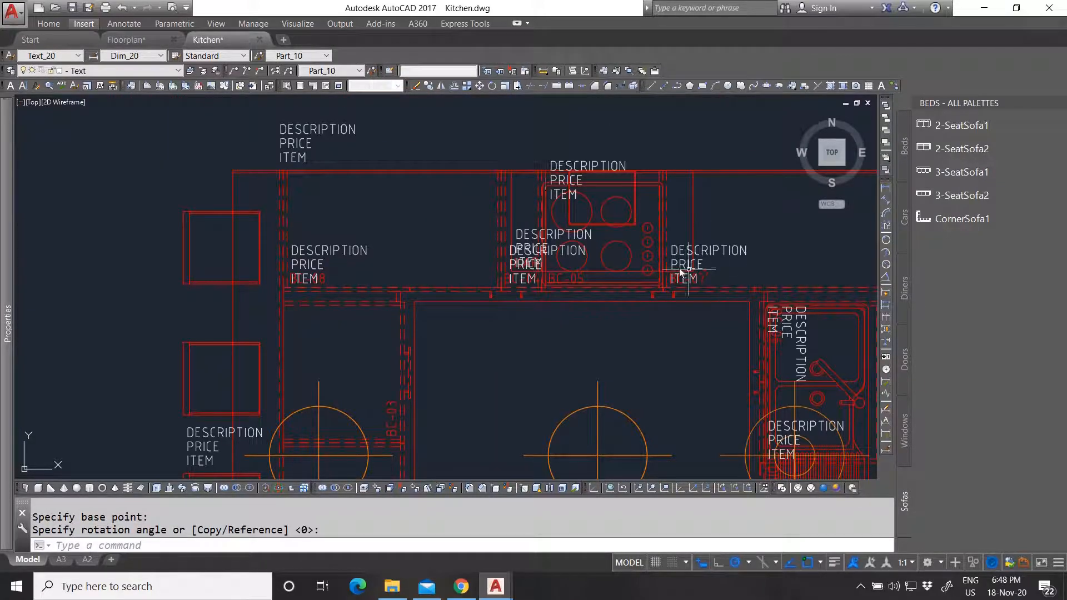
Check the properties of the ITEM attribute above the upper-left cabinet.
{"action": "scroll", "coordinate": [423, 189], "scroll_direction": "down", "scroll_amount": 4}
{"action": "scroll", "coordinate": [440, 255], "scroll_direction": "up", "scroll_amount": 5}
{"action": "left_click", "coordinate": [429, 223]}
{"action": "mouse_move", "coordinate": [3, 361]}
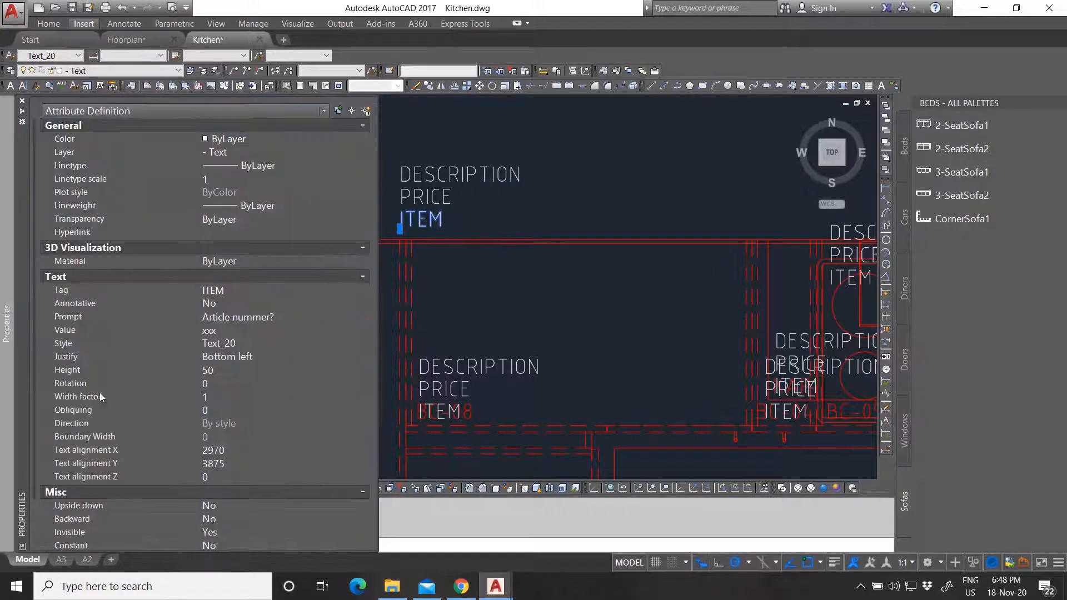
{"action": "scroll", "coordinate": [266, 515], "scroll_direction": "down", "scroll_amount": 3}
{"action": "key", "text": "Escape"}
{"action": "scroll", "coordinate": [425, 204], "scroll_direction": "down", "scroll_amount": 2}
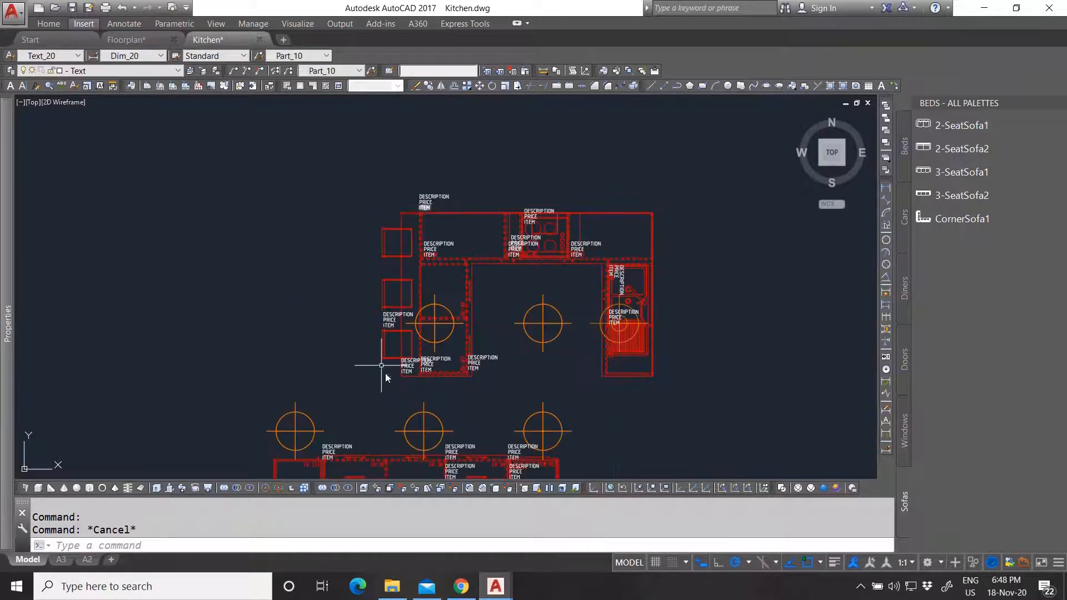
Check the properties of the ITEM attribute at the U-shaped countertop's lower-left corner.
{"action": "scroll", "coordinate": [431, 366], "scroll_direction": "up", "scroll_amount": 4}
{"action": "scroll", "coordinate": [375, 341], "scroll_direction": "up", "scroll_amount": 2}
{"action": "scroll", "coordinate": [414, 344], "scroll_direction": "down", "scroll_amount": 6}
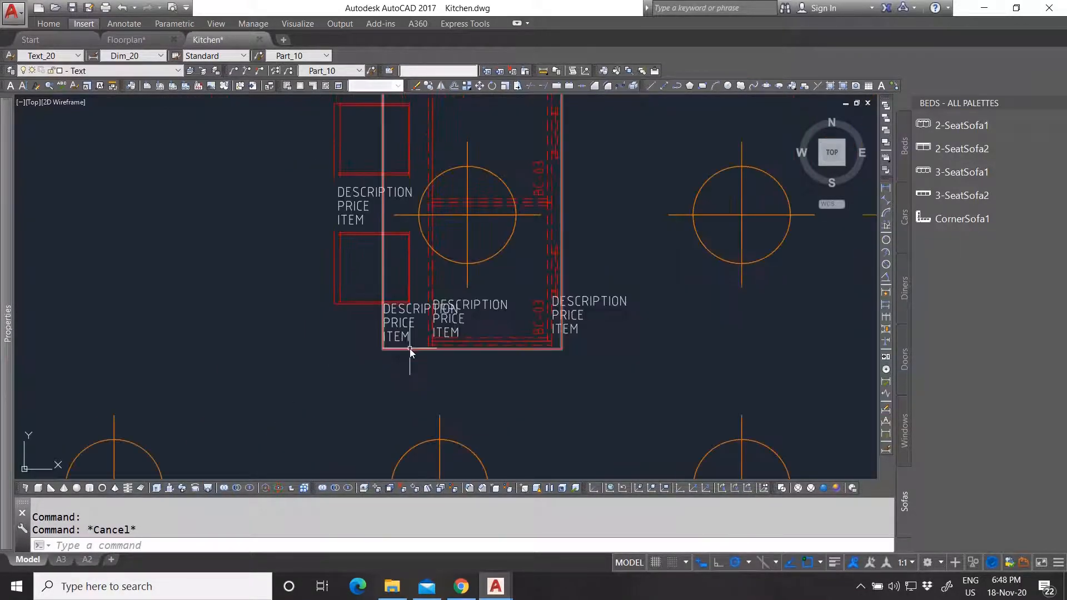
{"action": "scroll", "coordinate": [416, 157], "scroll_direction": "up", "scroll_amount": 3}
{"action": "scroll", "coordinate": [400, 350], "scroll_direction": "down", "scroll_amount": 3}
{"action": "scroll", "coordinate": [400, 352], "scroll_direction": "up", "scroll_amount": 5}
{"action": "left_click", "coordinate": [440, 360]}
{"action": "left_click", "coordinate": [421, 341]}
{"action": "mouse_move", "coordinate": [7, 333]}
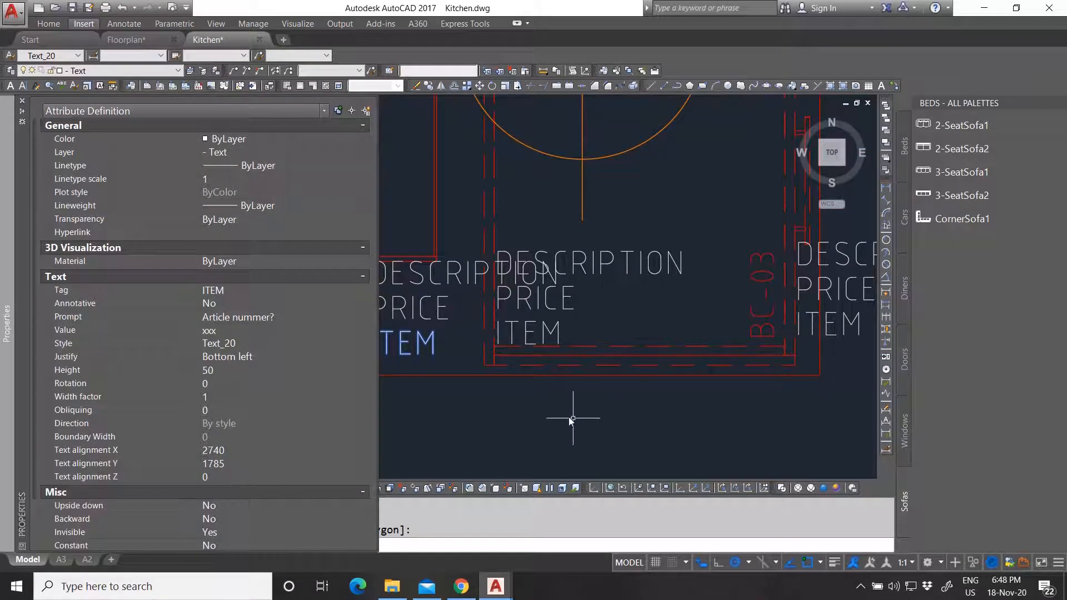
{"action": "key", "text": "Escape"}
Move the three attributes at the U-shaped countertop's lower-left corner about 20 mm to the right.
{"action": "left_click", "coordinate": [459, 361]}
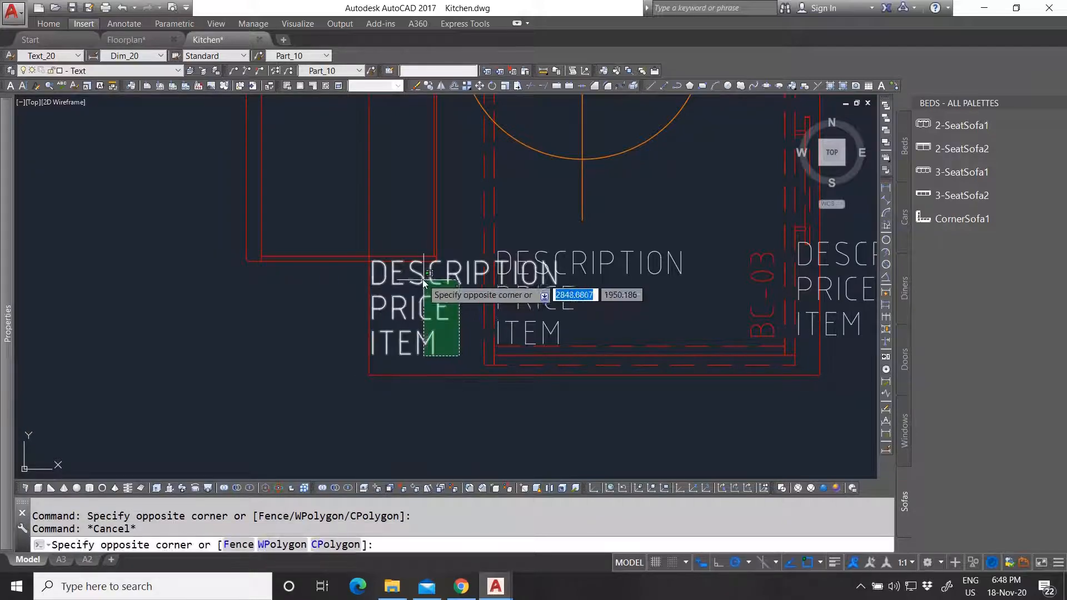
{"action": "left_click", "coordinate": [425, 282]}
{"action": "type", "text": "m"}
{"action": "key", "text": "Return"}
{"action": "left_click", "coordinate": [410, 395]}
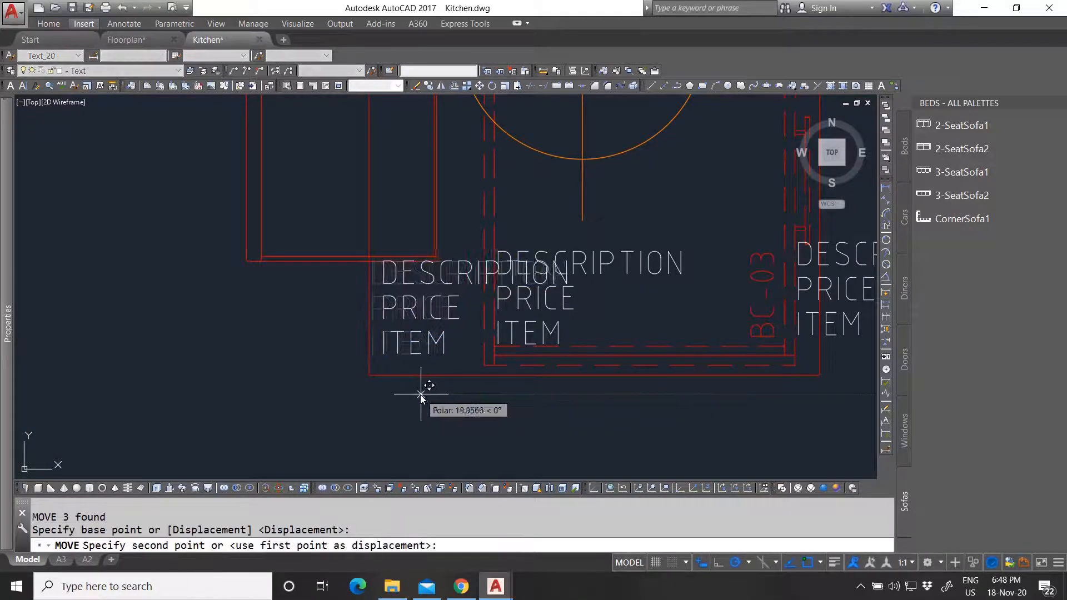
{"action": "key", "text": "Escape"}
{"action": "scroll", "coordinate": [422, 371], "scroll_direction": "down", "scroll_amount": 7}
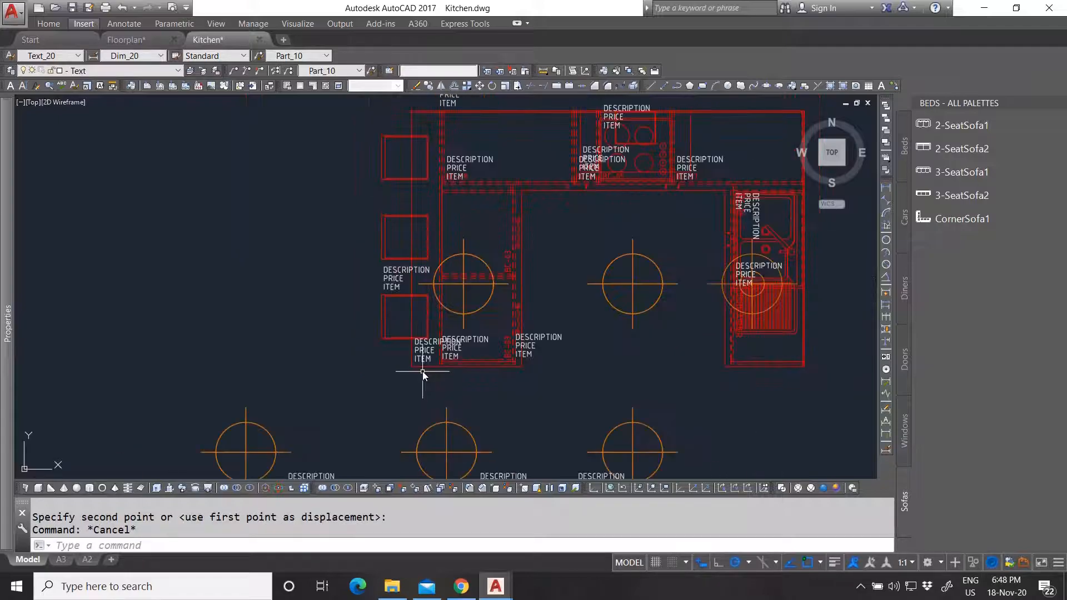
{"action": "key", "text": "Escape"}
Move the stool's three attributes down from the gap between the two lower stools onto the lowest stool.
{"action": "scroll", "coordinate": [389, 284], "scroll_direction": "up", "scroll_amount": 7}
{"action": "left_click", "coordinate": [438, 328]}
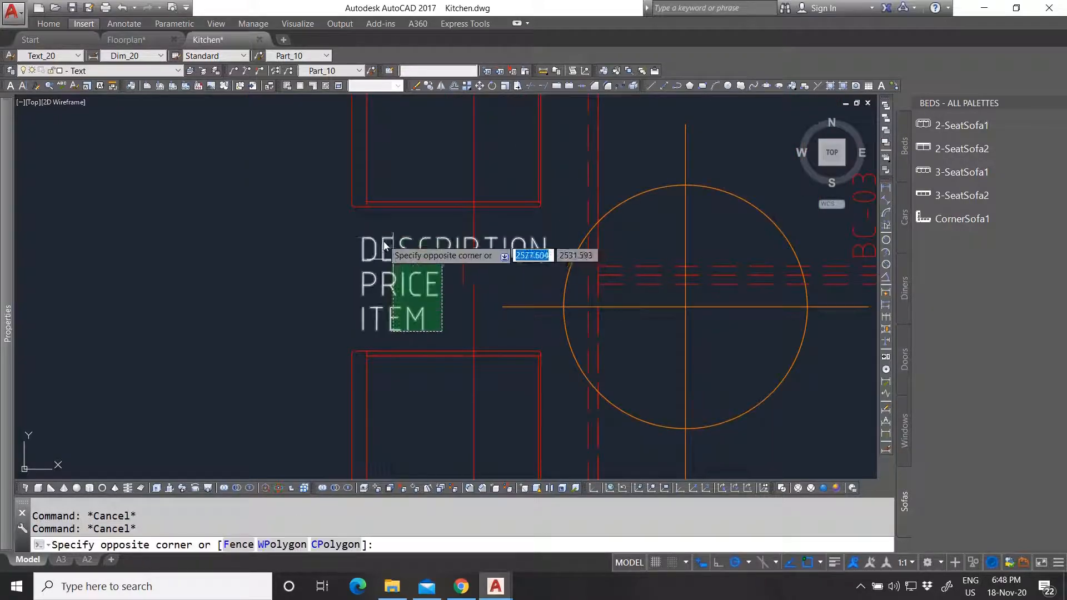
{"action": "left_click", "coordinate": [396, 260]}
{"action": "scroll", "coordinate": [374, 281], "scroll_direction": "down", "scroll_amount": 2}
{"action": "scroll", "coordinate": [382, 274], "scroll_direction": "up", "scroll_amount": 2}
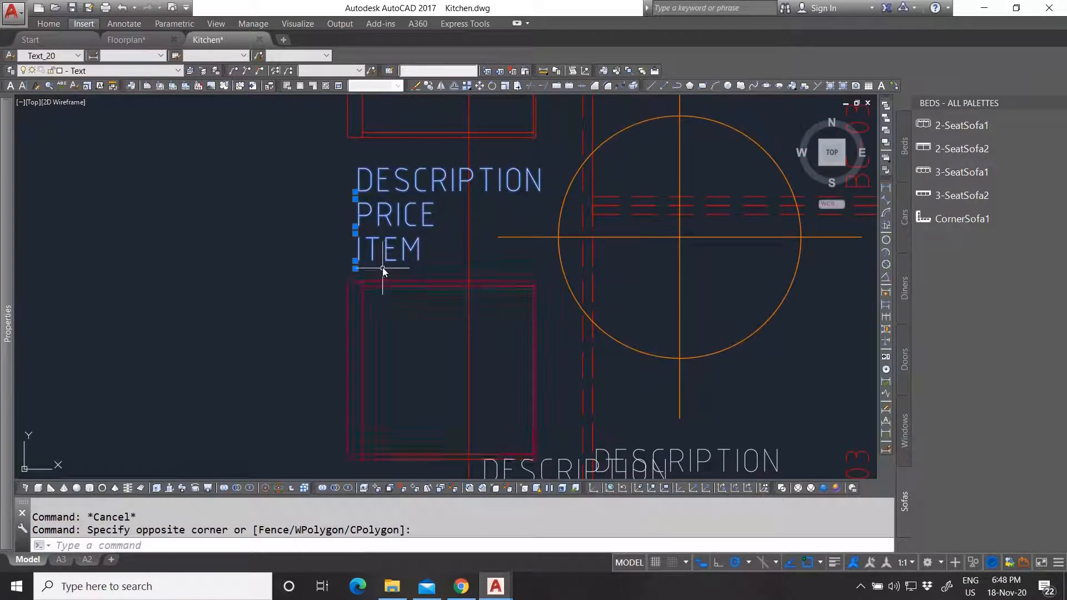
{"action": "type", "text": "m"}
{"action": "key", "text": "Return"}
{"action": "left_click", "coordinate": [356, 261]}
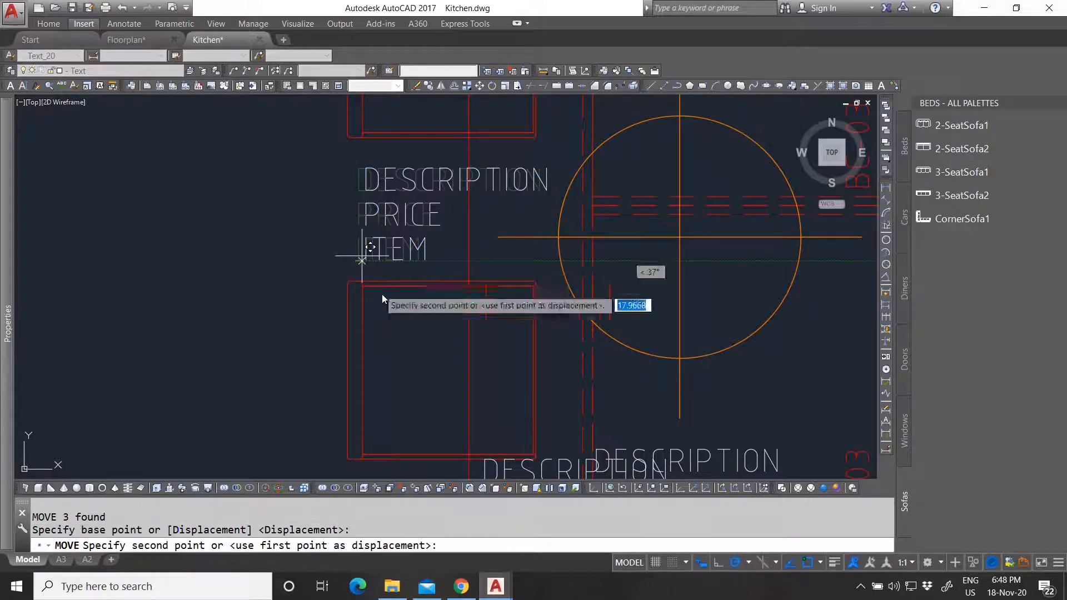
{"action": "left_click", "coordinate": [369, 396]}
{"action": "key", "text": "Escape"}
{"action": "scroll", "coordinate": [407, 353], "scroll_direction": "down", "scroll_amount": 3}
{"action": "scroll", "coordinate": [412, 373], "scroll_direction": "up", "scroll_amount": 3}
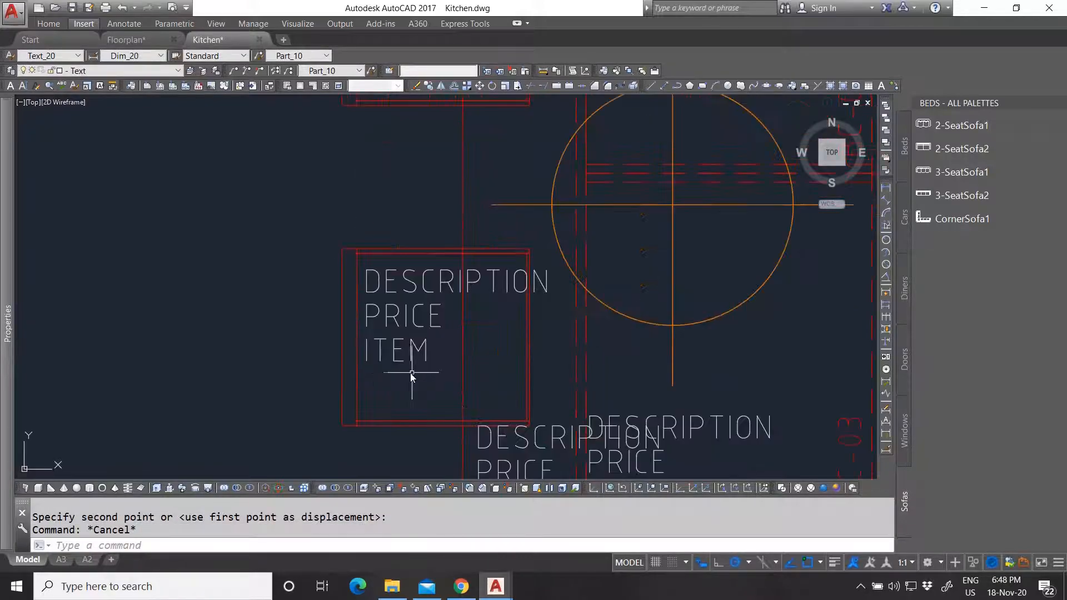
Move the three attributes on the lowest stool straight down to just above its lower edge.
{"action": "left_click", "coordinate": [436, 376]}
{"action": "left_click", "coordinate": [393, 281]}
{"action": "scroll", "coordinate": [375, 387], "scroll_direction": "up", "scroll_amount": 3}
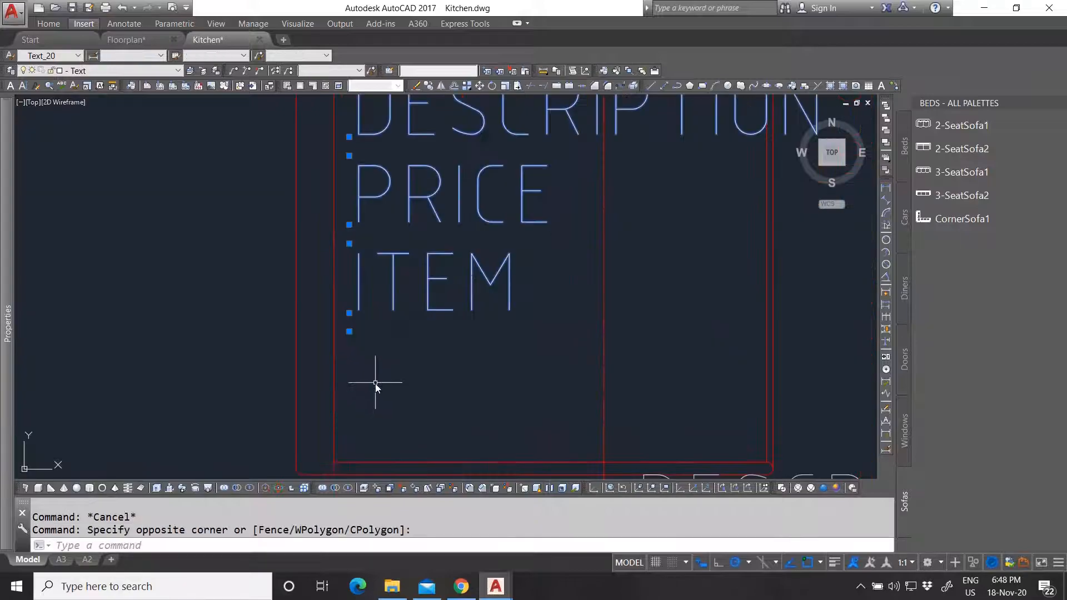
{"action": "type", "text": "M"}
{"action": "key", "text": "Return"}
{"action": "left_click", "coordinate": [275, 290]}
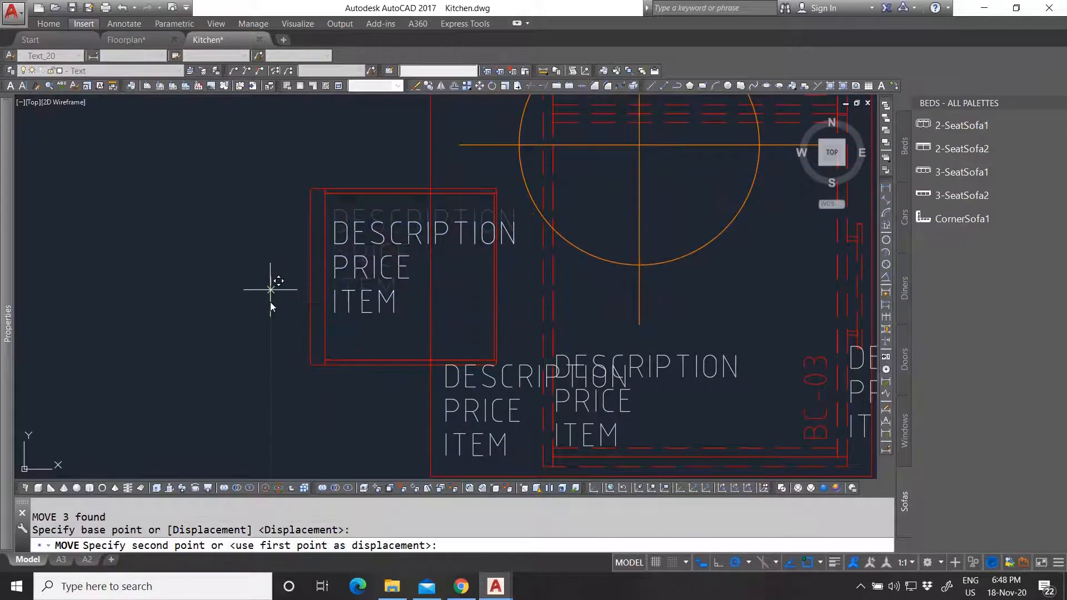
{"action": "key", "text": "Escape"}
Set the Invisible property of the lowest stool's ITEM attribute to No.
{"action": "scroll", "coordinate": [400, 348], "scroll_direction": "up", "scroll_amount": 4}
{"action": "left_click", "coordinate": [400, 347]}
{"action": "left_click", "coordinate": [347, 331]}
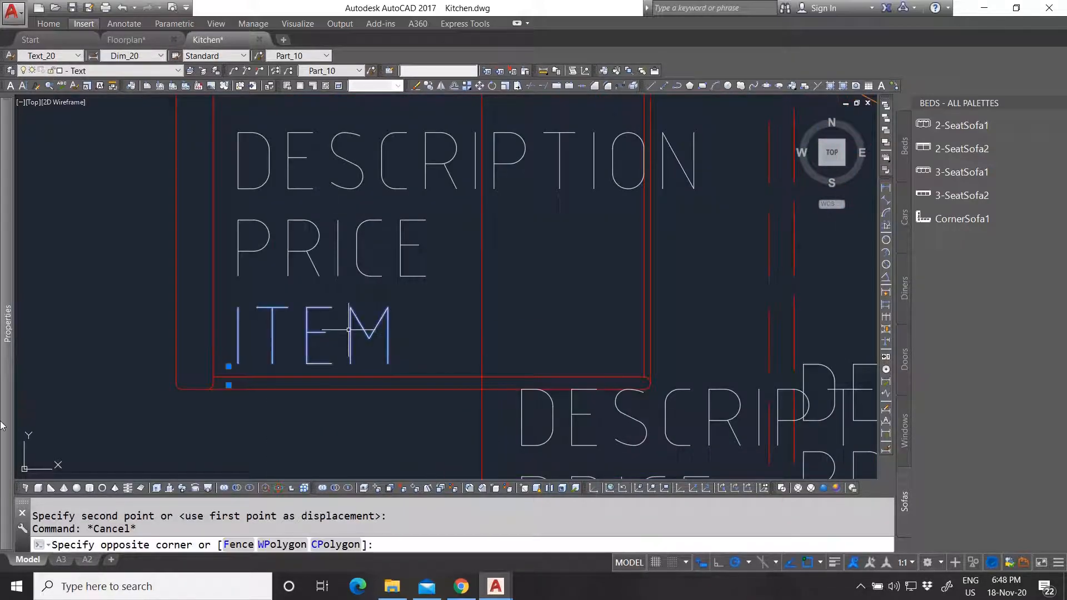
{"action": "mouse_move", "coordinate": [2, 436]}
{"action": "scroll", "coordinate": [252, 475], "scroll_direction": "down", "scroll_amount": 2}
{"action": "double_click", "coordinate": [247, 467]}
{"action": "left_click", "coordinate": [253, 486]}
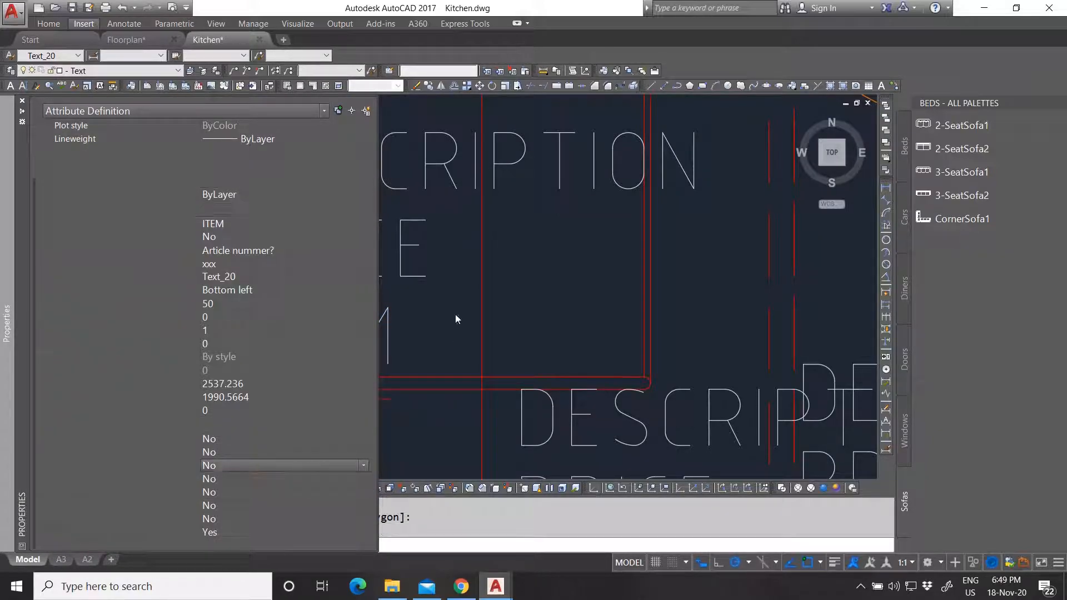
{"action": "key", "text": "Escape"}
Copy the U-shaped countertop's three attributes from its lower-left corner about 1012 mm straight down to the lower countertop's edge above BC-02.
{"action": "scroll", "coordinate": [406, 332], "scroll_direction": "down", "scroll_amount": 3}
{"action": "scroll", "coordinate": [406, 333], "scroll_direction": "down", "scroll_amount": 5}
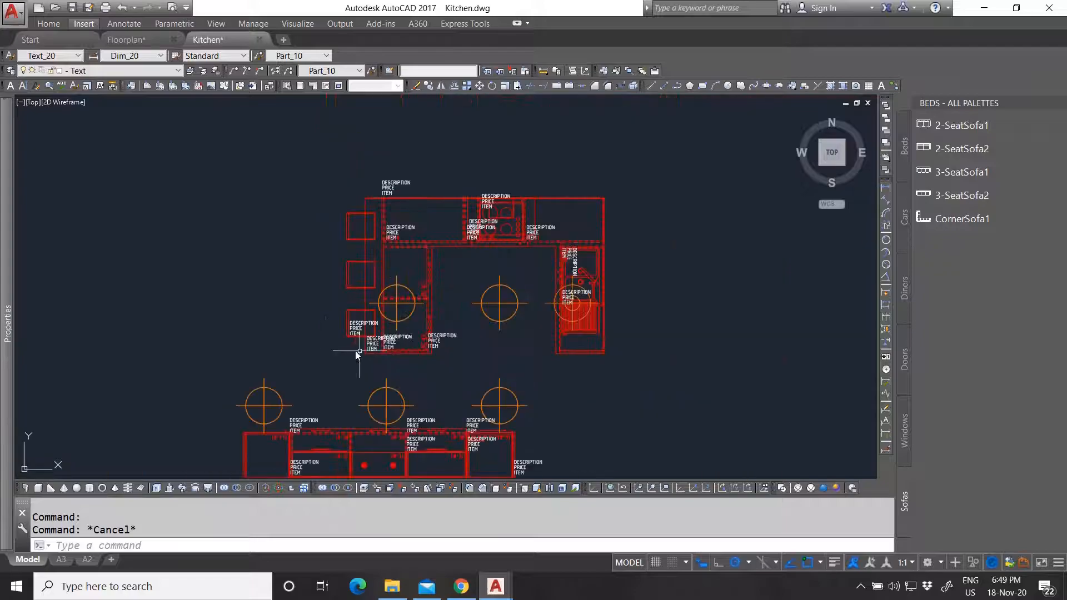
{"action": "scroll", "coordinate": [420, 290], "scroll_direction": "up", "scroll_amount": 3}
{"action": "scroll", "coordinate": [384, 284], "scroll_direction": "down", "scroll_amount": 5}
{"action": "scroll", "coordinate": [323, 399], "scroll_direction": "up", "scroll_amount": 4}
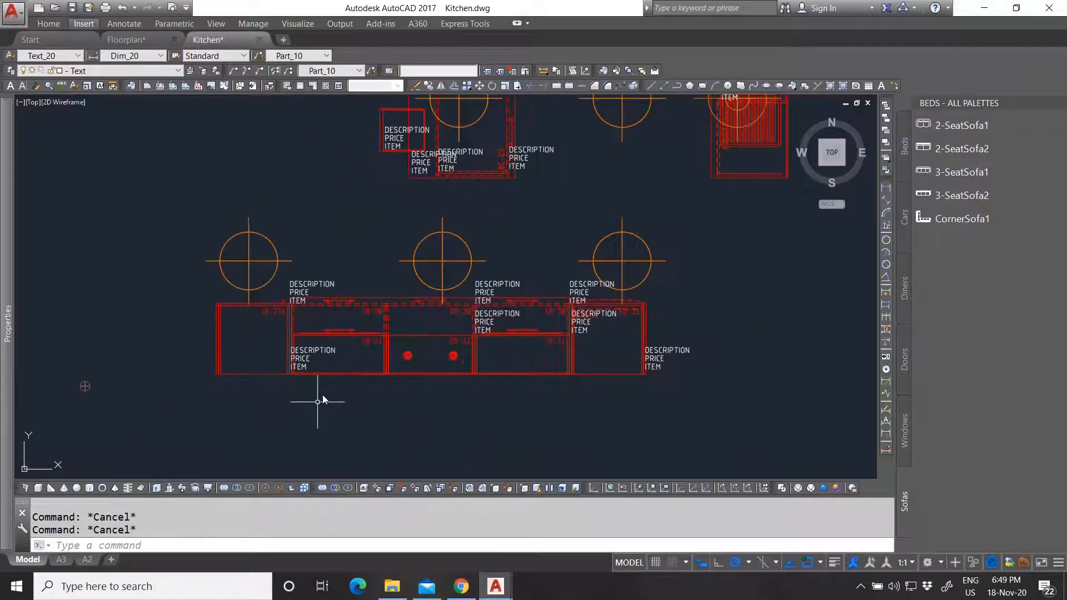
{"action": "scroll", "coordinate": [308, 301], "scroll_direction": "up", "scroll_amount": 5}
{"action": "scroll", "coordinate": [389, 261], "scroll_direction": "down", "scroll_amount": 5}
{"action": "scroll", "coordinate": [448, 202], "scroll_direction": "up", "scroll_amount": 4}
{"action": "left_click", "coordinate": [365, 226]}
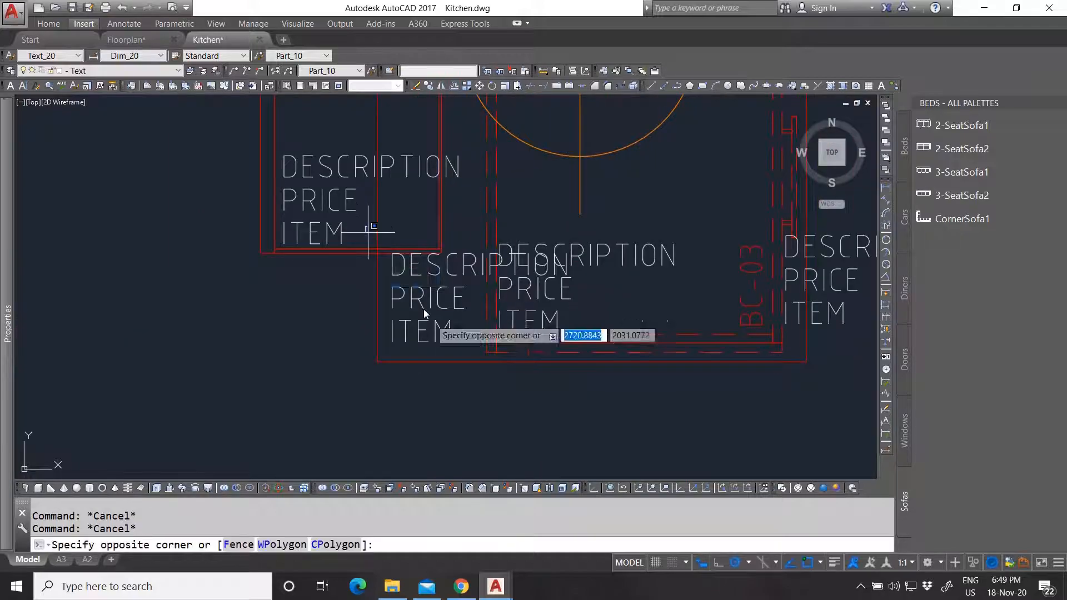
{"action": "left_click", "coordinate": [571, 382]}
{"action": "scroll", "coordinate": [583, 305], "scroll_direction": "up", "scroll_amount": 3}
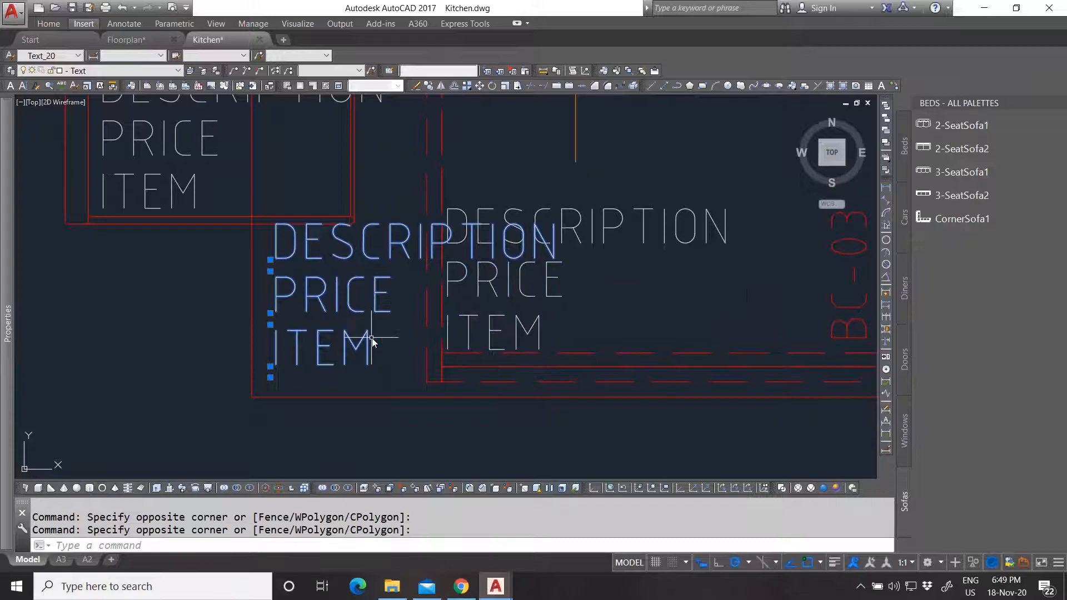
{"action": "key", "text": "Return"}
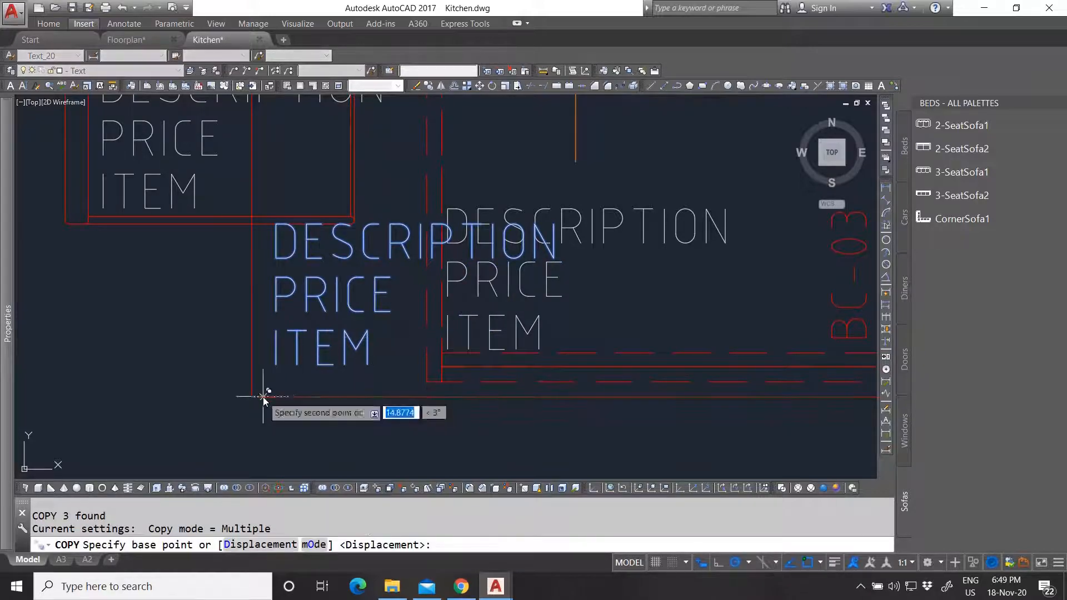
{"action": "left_click", "coordinate": [257, 396]}
{"action": "scroll", "coordinate": [420, 203], "scroll_direction": "down", "scroll_amount": 5}
{"action": "scroll", "coordinate": [431, 257], "scroll_direction": "up", "scroll_amount": 5}
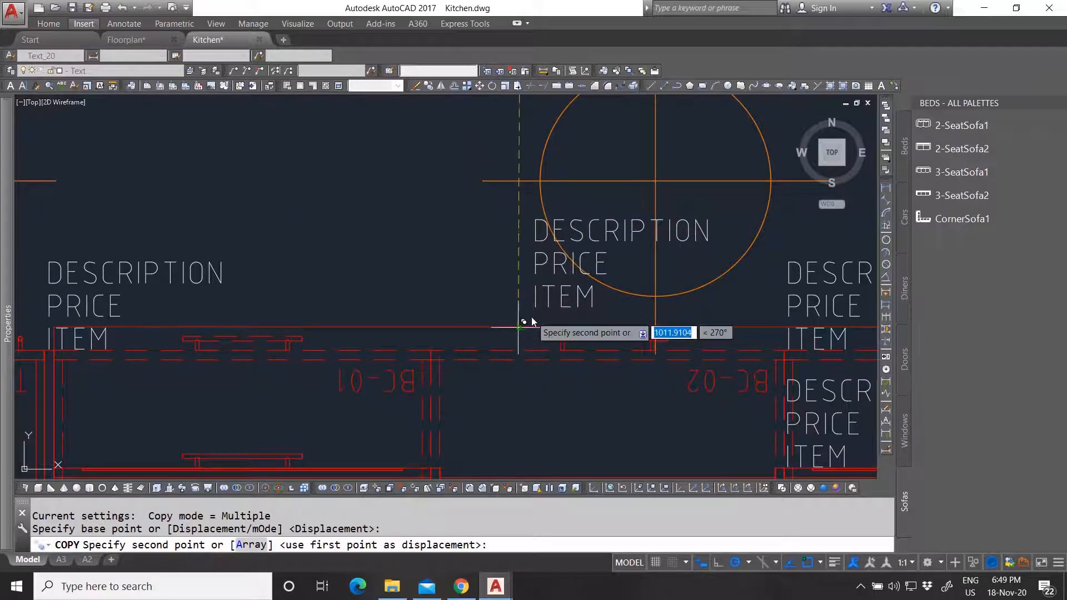
{"action": "left_click", "coordinate": [518, 328]}
{"action": "key", "text": "Escape"}
{"action": "scroll", "coordinate": [334, 302], "scroll_direction": "down", "scroll_amount": 5}
{"action": "key", "text": "Escape"}
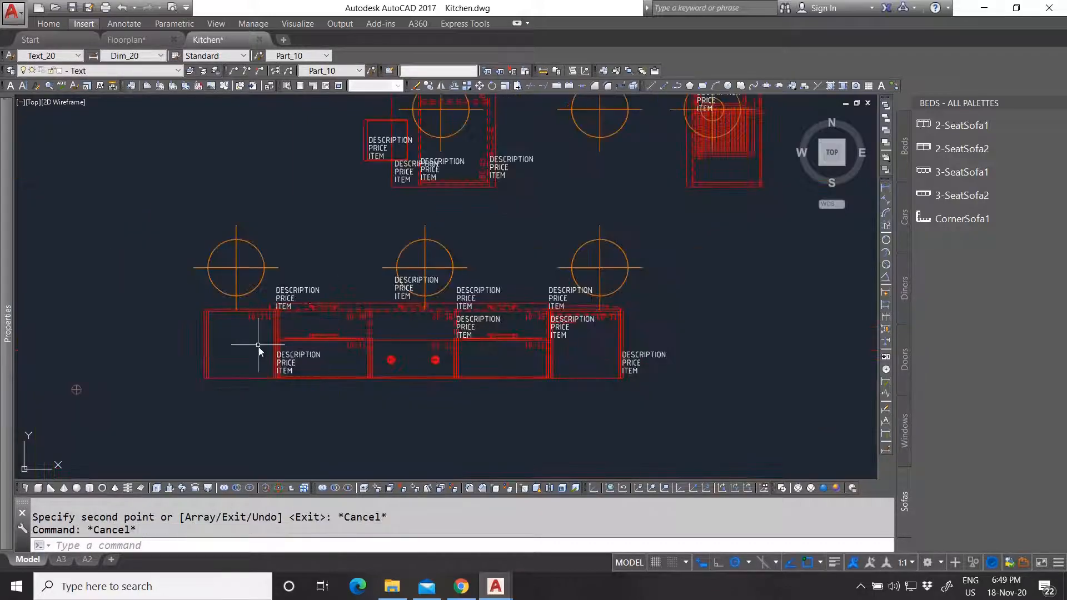
Check the properties of the ITEM attribute at the corner between TLC-01 and BC-01.
{"action": "scroll", "coordinate": [289, 308], "scroll_direction": "up", "scroll_amount": 4}
{"action": "scroll", "coordinate": [298, 290], "scroll_direction": "down", "scroll_amount": 2}
{"action": "scroll", "coordinate": [319, 290], "scroll_direction": "up", "scroll_amount": 4}
{"action": "left_click", "coordinate": [370, 198]}
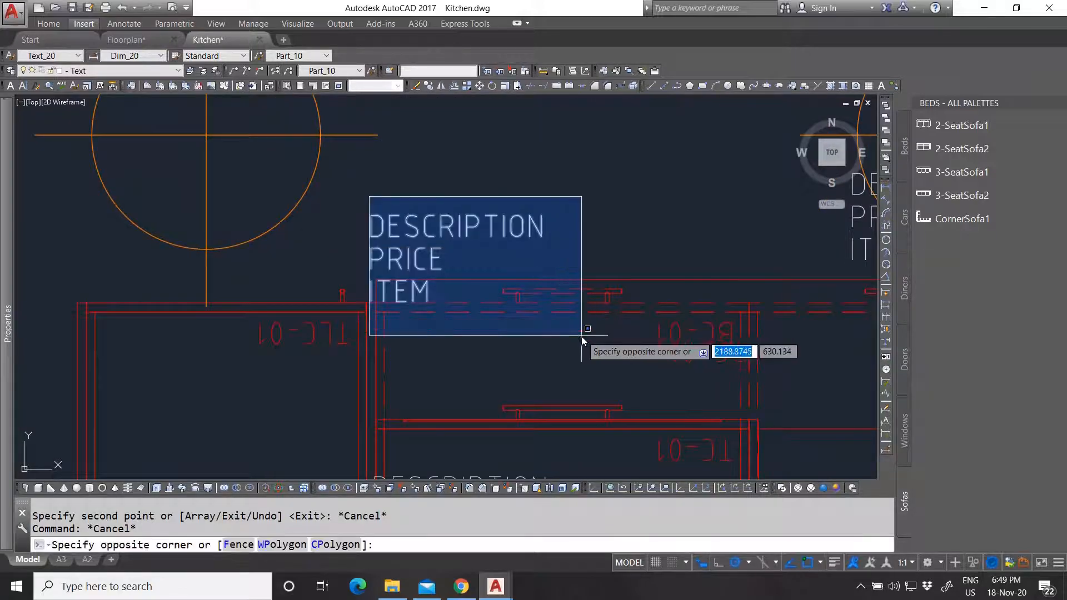
{"action": "left_click", "coordinate": [583, 333]}
{"action": "key", "text": "Escape"}
{"action": "left_click", "coordinate": [428, 287]}
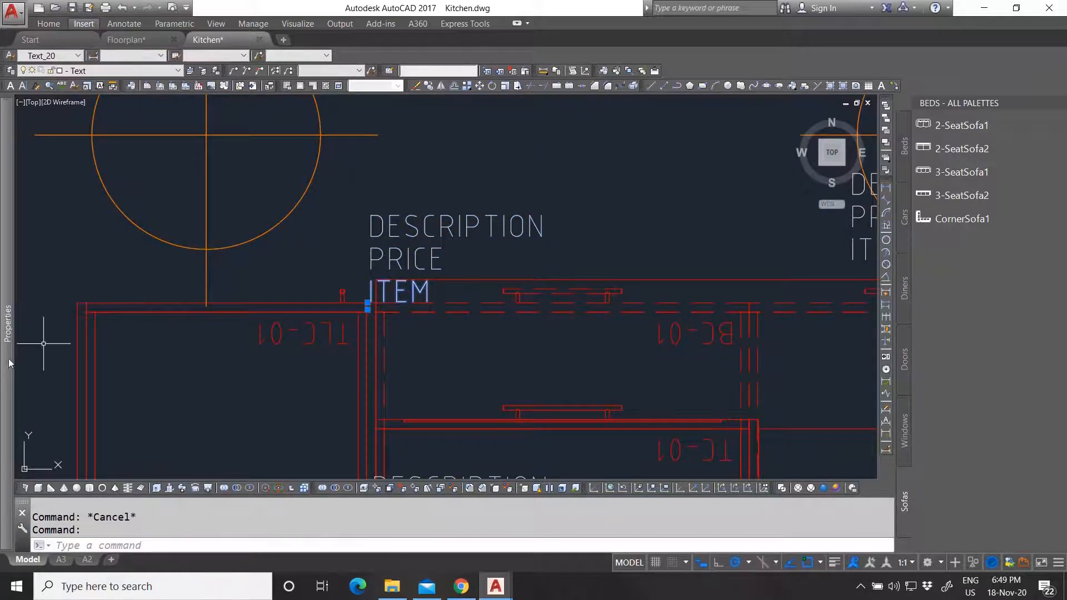
{"action": "mouse_move", "coordinate": [9, 362]}
{"action": "scroll", "coordinate": [243, 460], "scroll_direction": "down", "scroll_amount": 2}
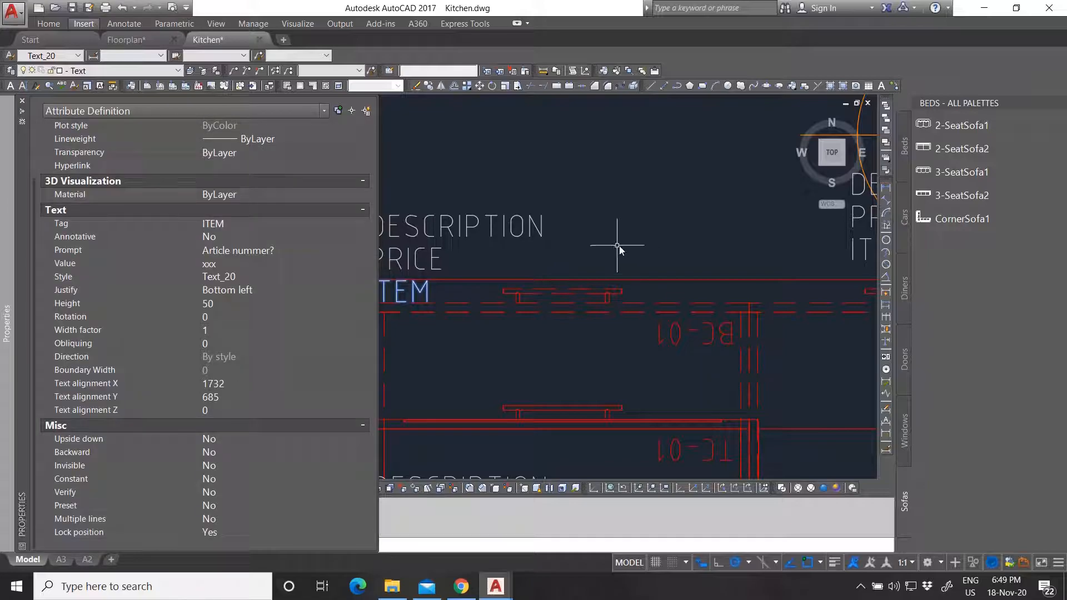
{"action": "key", "text": "Escape"}
Rotate the three attributes at TLC-01's upper-right corner by 180° about that corner.
{"action": "left_click", "coordinate": [354, 189]}
{"action": "left_click", "coordinate": [598, 352]}
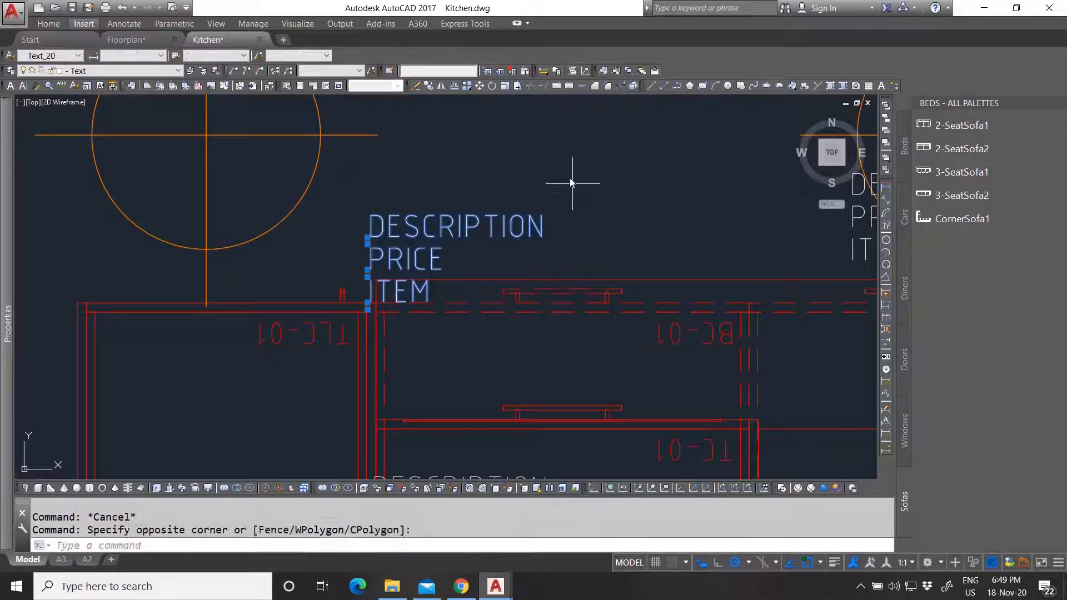
{"action": "left_click", "coordinate": [492, 86]}
{"action": "scroll", "coordinate": [364, 284], "scroll_direction": "up", "scroll_amount": 2}
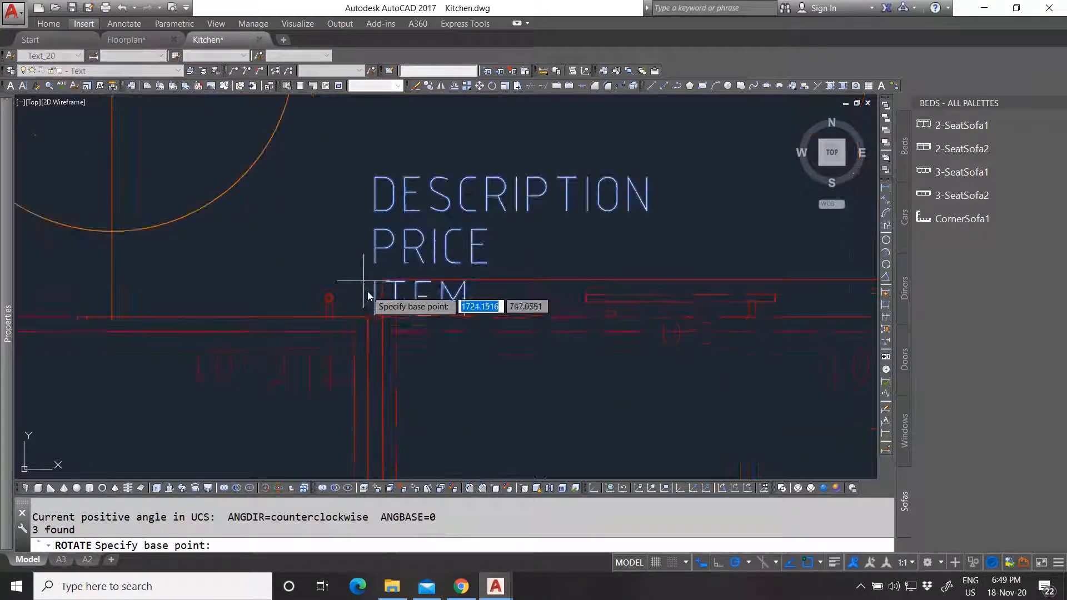
{"action": "left_click", "coordinate": [368, 333]}
{"action": "left_click", "coordinate": [339, 335]}
{"action": "scroll", "coordinate": [400, 294], "scroll_direction": "down", "scroll_amount": 5}
{"action": "scroll", "coordinate": [331, 305], "scroll_direction": "up", "scroll_amount": 3}
Move TLC-01's three rotated attributes straight left so they sit inside the cabinet outline.
{"action": "left_click", "coordinate": [250, 258]}
{"action": "left_click", "coordinate": [478, 413]}
{"action": "type", "text": "m"}
{"action": "key", "text": "Return"}
{"action": "left_click", "coordinate": [611, 355]}
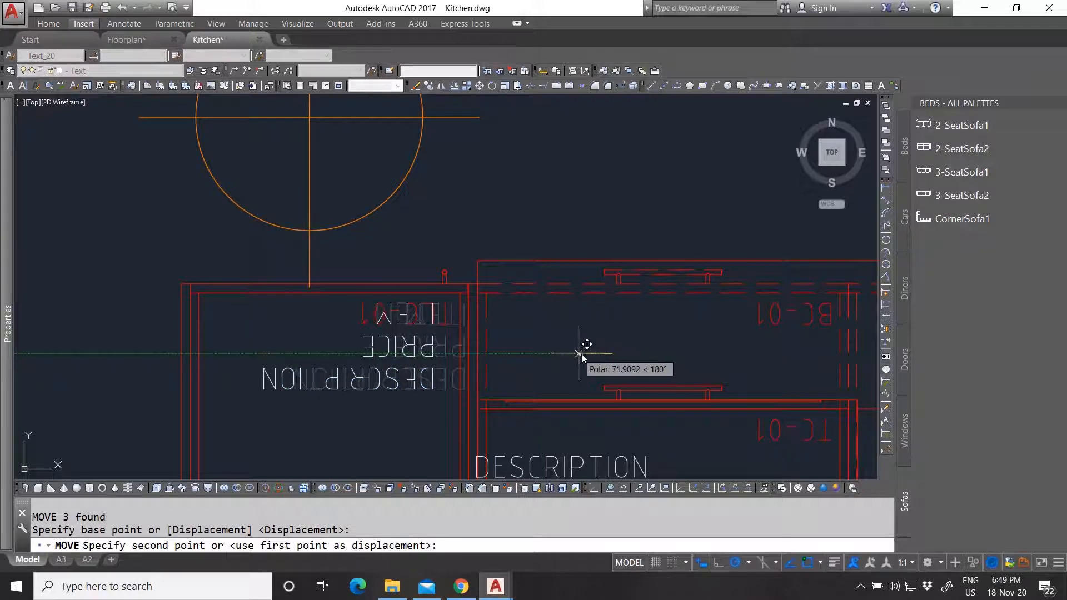
{"action": "left_click", "coordinate": [590, 354]}
{"action": "scroll", "coordinate": [402, 313], "scroll_direction": "down", "scroll_amount": 6}
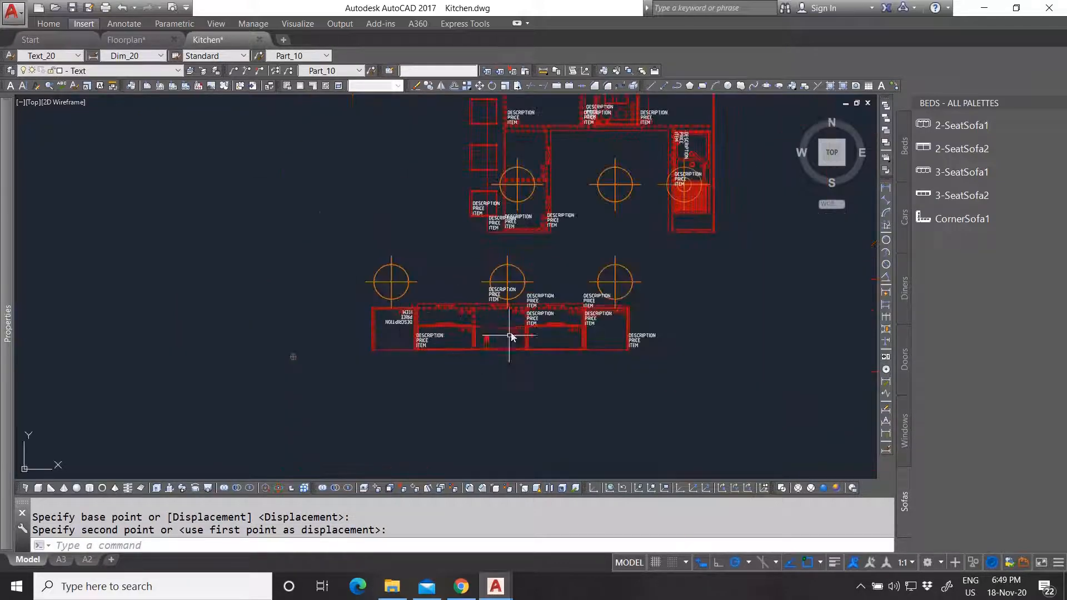
{"action": "scroll", "coordinate": [510, 336], "scroll_direction": "up", "scroll_amount": 4}
{"action": "key", "text": "Escape"}
{"action": "key", "text": "Escape"}
{"action": "scroll", "coordinate": [300, 361], "scroll_direction": "up", "scroll_amount": 2}
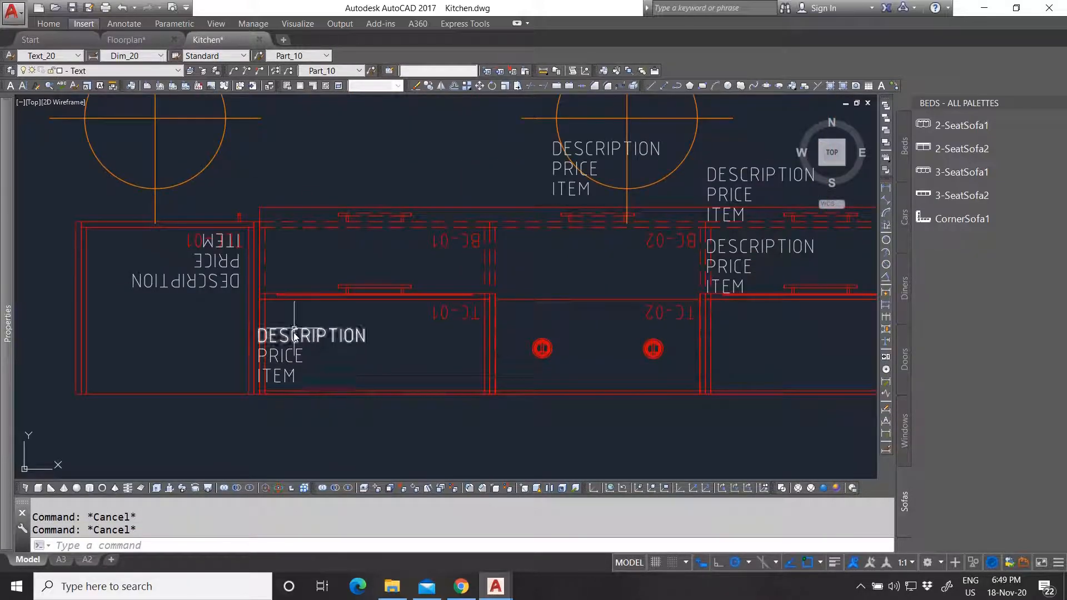
{"action": "scroll", "coordinate": [489, 300], "scroll_direction": "down", "scroll_amount": 3}
{"action": "scroll", "coordinate": [639, 260], "scroll_direction": "up", "scroll_amount": 5}
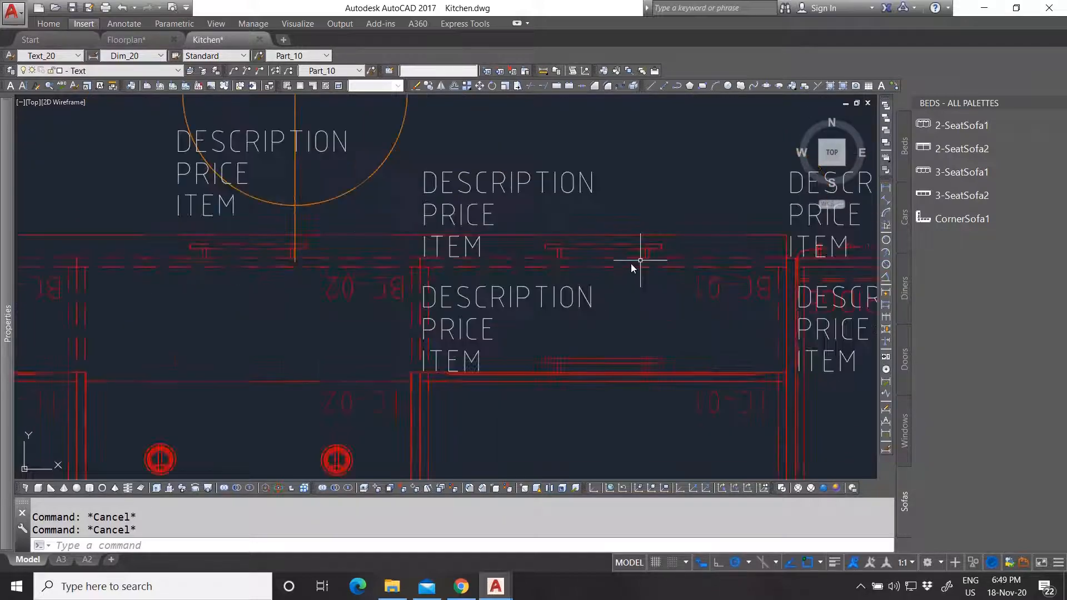
Rotate the three attributes at TC-02's upper-right corner by 180° about that corner.
{"action": "left_click", "coordinate": [392, 248]}
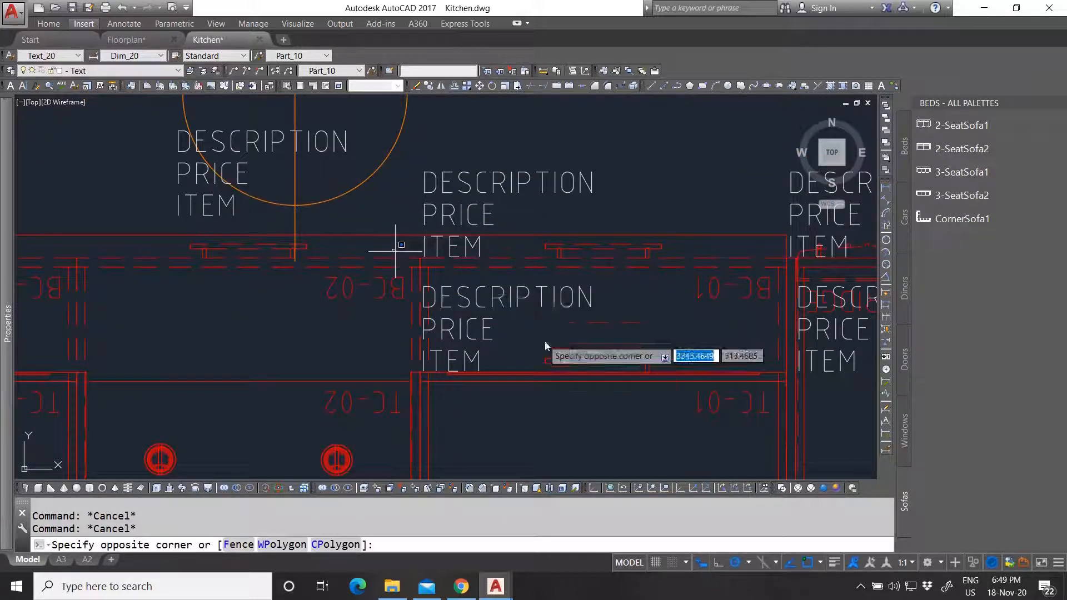
{"action": "left_click", "coordinate": [615, 407]}
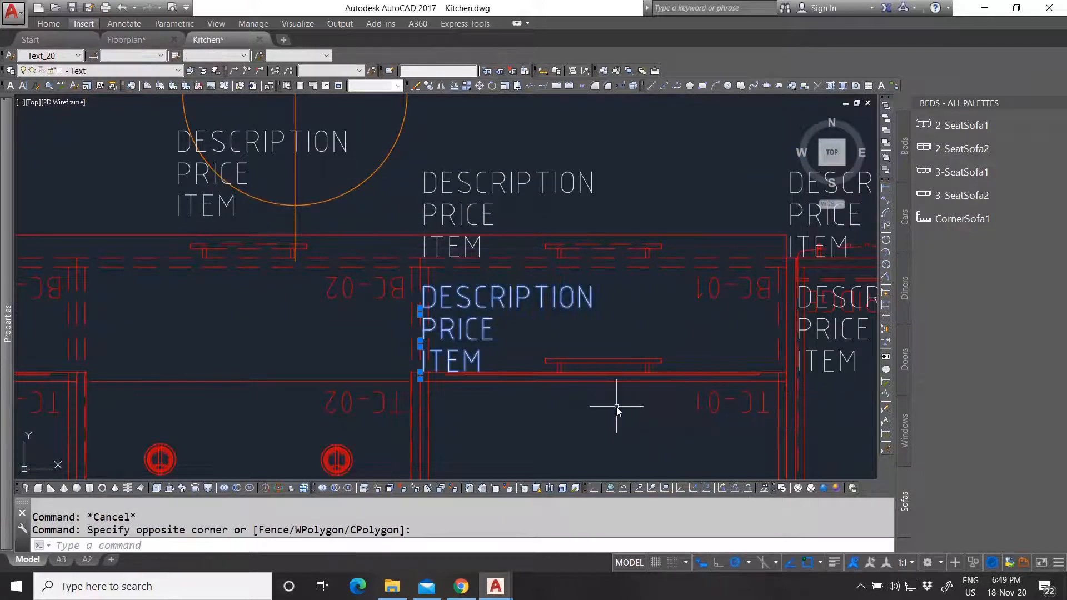
{"action": "left_click", "coordinate": [491, 86]}
{"action": "scroll", "coordinate": [416, 402], "scroll_direction": "up", "scroll_amount": 4}
{"action": "left_click", "coordinate": [442, 352]}
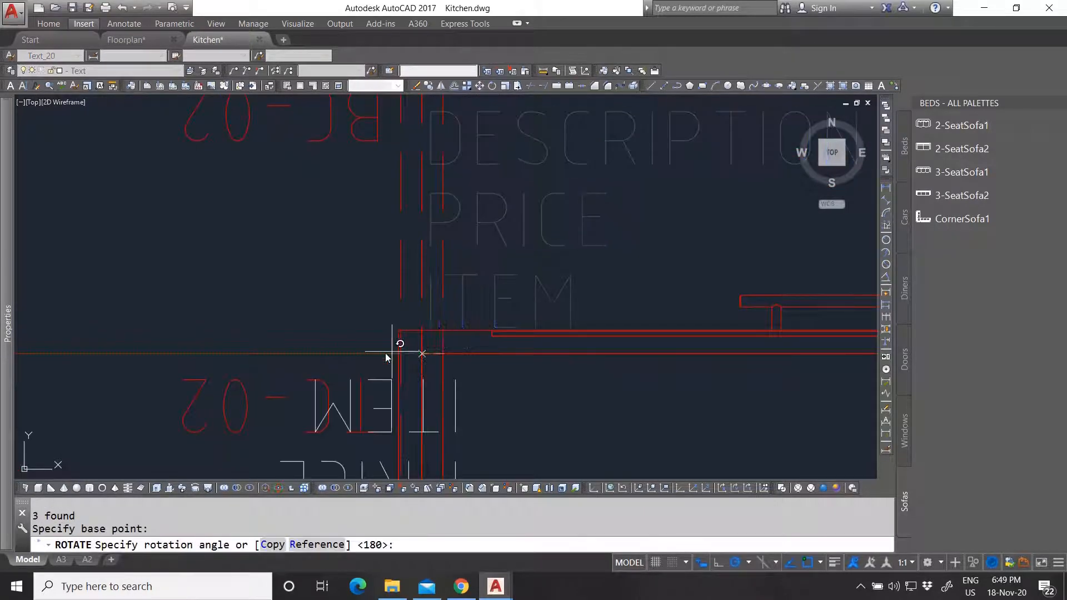
{"action": "scroll", "coordinate": [389, 339], "scroll_direction": "down", "scroll_amount": 4}
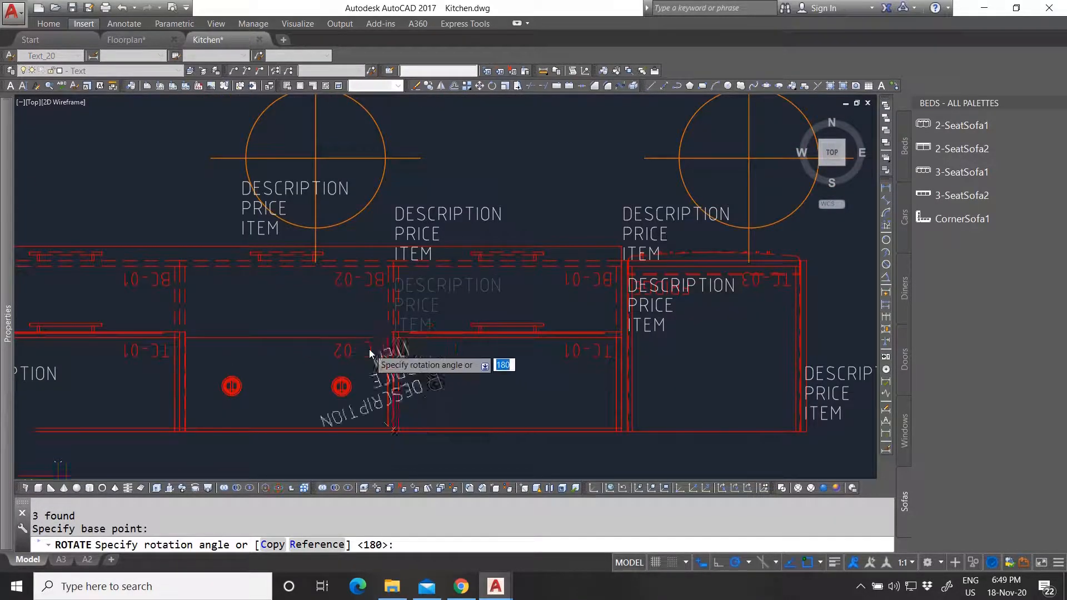
{"action": "scroll", "coordinate": [342, 323], "scroll_direction": "up", "scroll_amount": 4}
{"action": "scroll", "coordinate": [367, 331], "scroll_direction": "down", "scroll_amount": 2}
{"action": "key", "text": "Return"}
Move TC-02's three rotated attributes straight left so they sit inside the cabinet outline.
{"action": "left_click", "coordinate": [249, 307]}
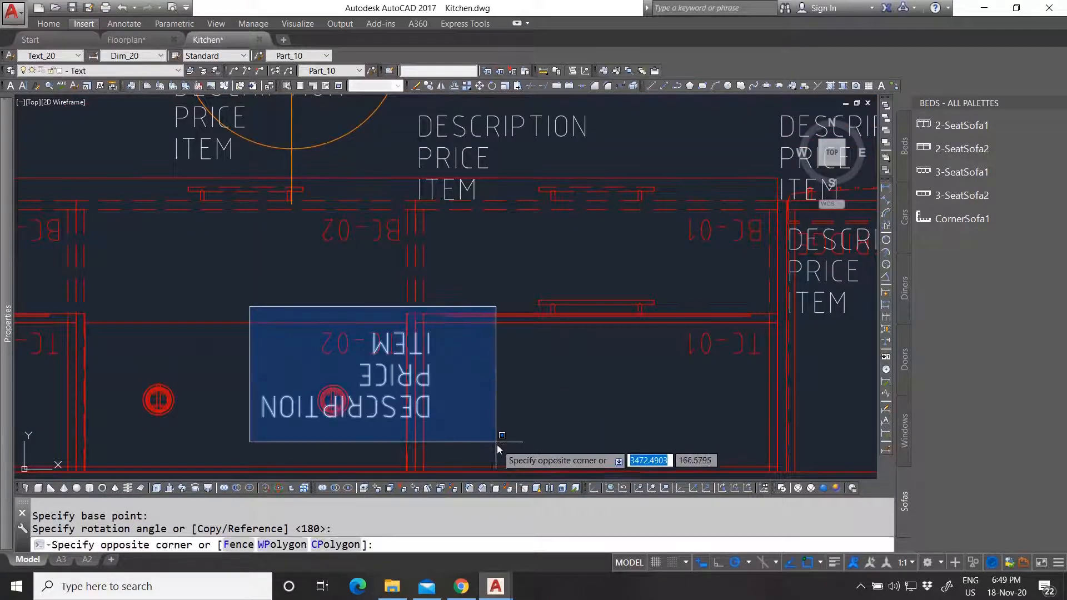
{"action": "left_click", "coordinate": [498, 448]}
{"action": "type", "text": "m"}
{"action": "key", "text": "Return"}
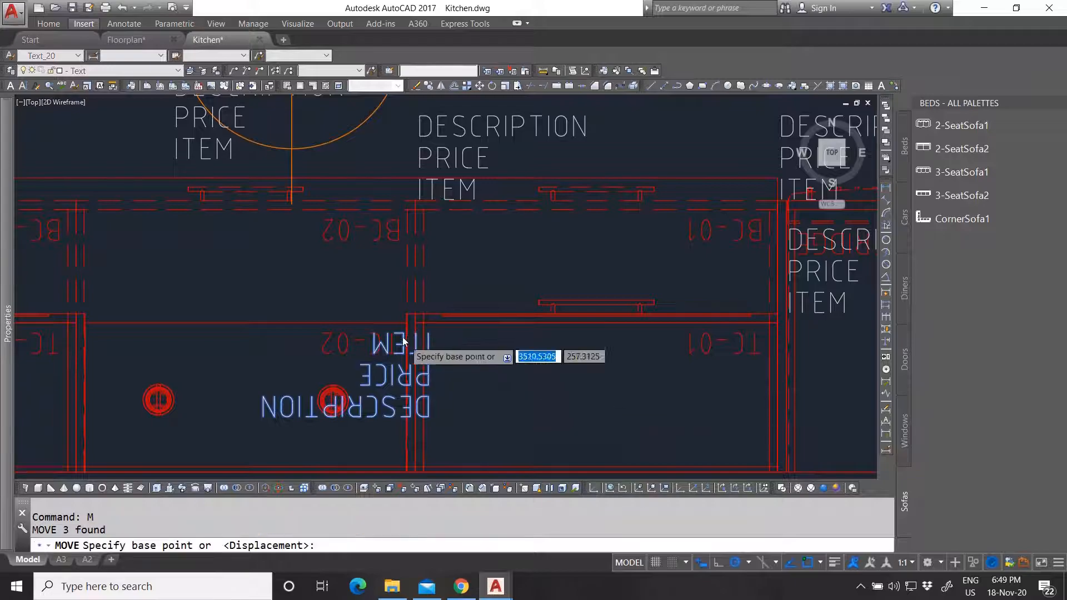
{"action": "scroll", "coordinate": [469, 329], "scroll_direction": "up", "scroll_amount": 3}
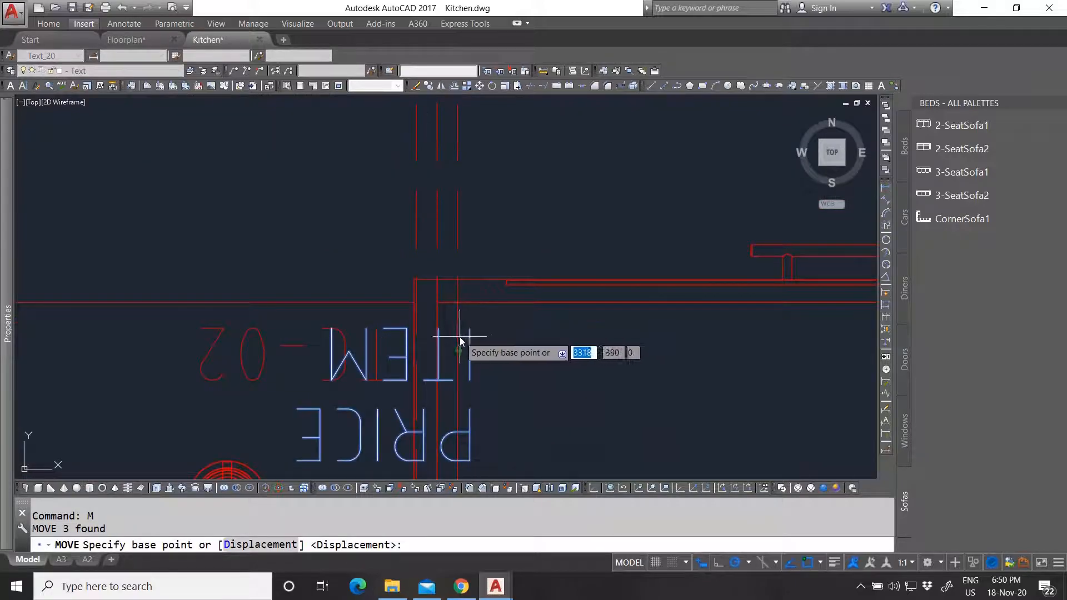
{"action": "left_click", "coordinate": [478, 325]}
{"action": "scroll", "coordinate": [400, 329], "scroll_direction": "down", "scroll_amount": 3}
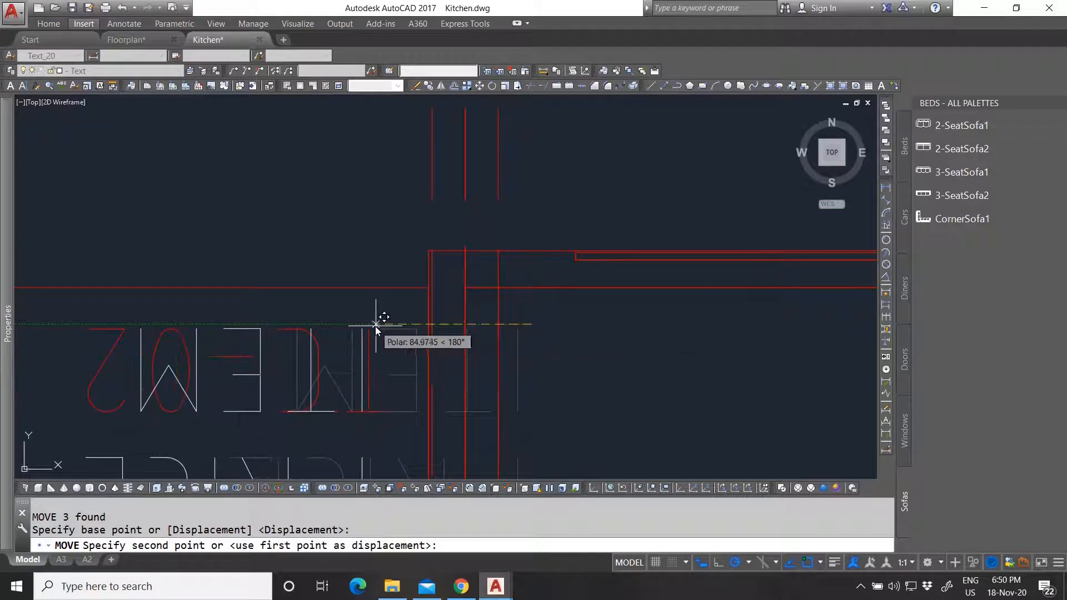
{"action": "left_click", "coordinate": [409, 328]}
{"action": "key", "text": "Escape"}
{"action": "key", "text": "Escape"}
{"action": "scroll", "coordinate": [388, 303], "scroll_direction": "down", "scroll_amount": 4}
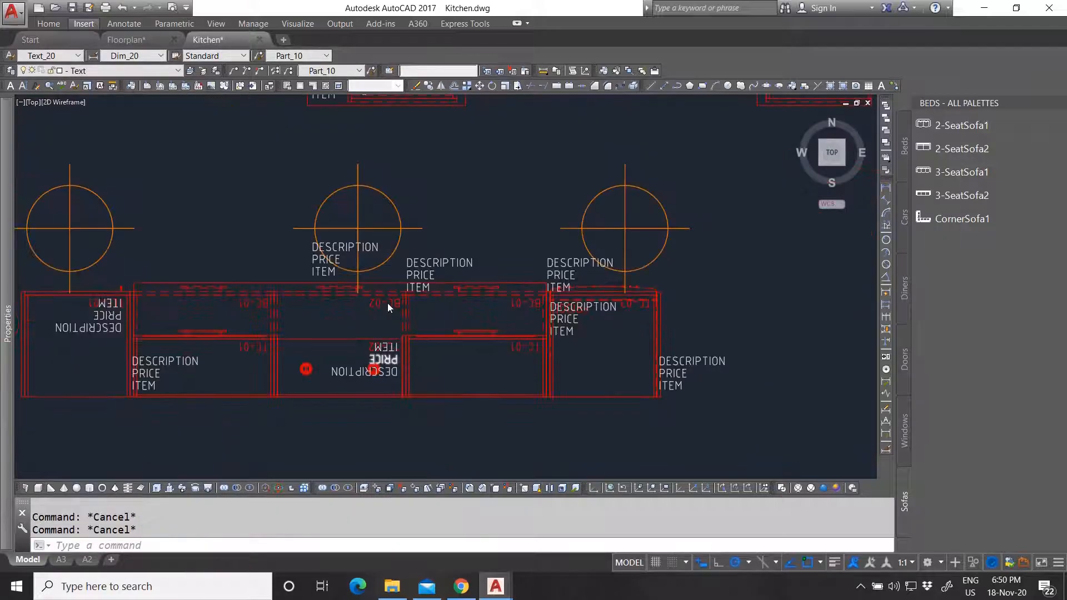
Delete the unrotated attribute sets above BC-01 and at the fridge and TC-03.
{"action": "scroll", "coordinate": [417, 203], "scroll_direction": "up", "scroll_amount": 4}
{"action": "left_click", "coordinate": [429, 181]}
{"action": "left_click", "coordinate": [601, 314]}
{"action": "scroll", "coordinate": [479, 314], "scroll_direction": "down", "scroll_amount": 4}
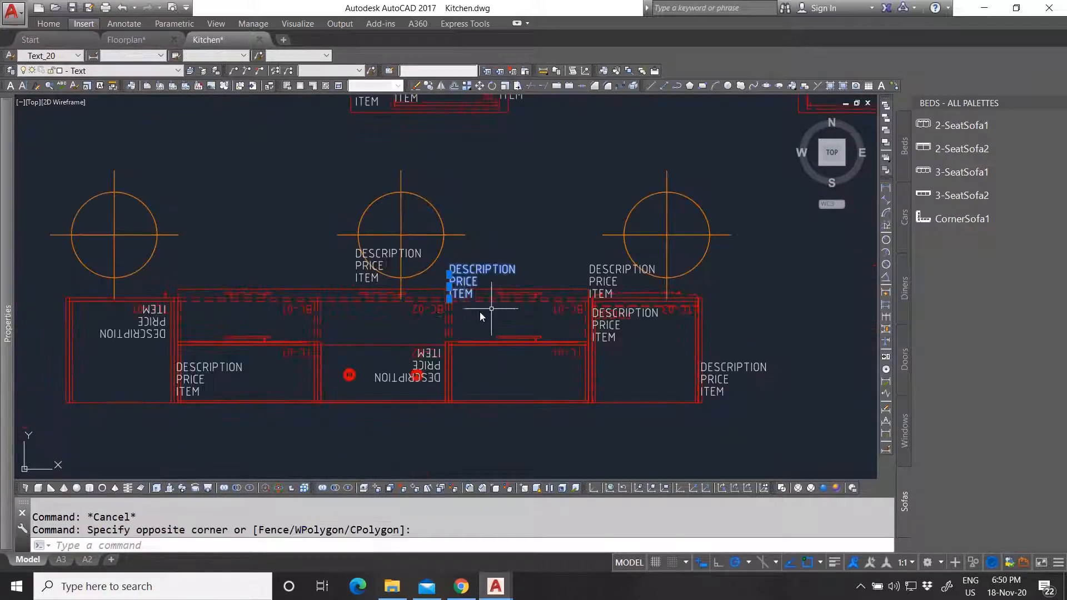
{"action": "scroll", "coordinate": [654, 331], "scroll_direction": "up", "scroll_amount": 2}
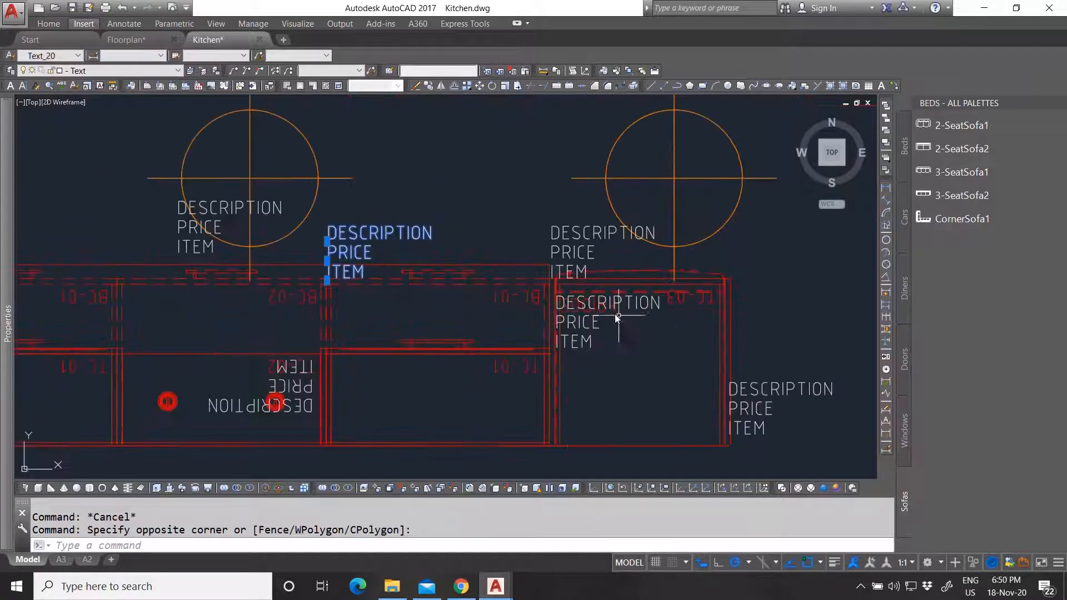
{"action": "key", "text": "Delete"}
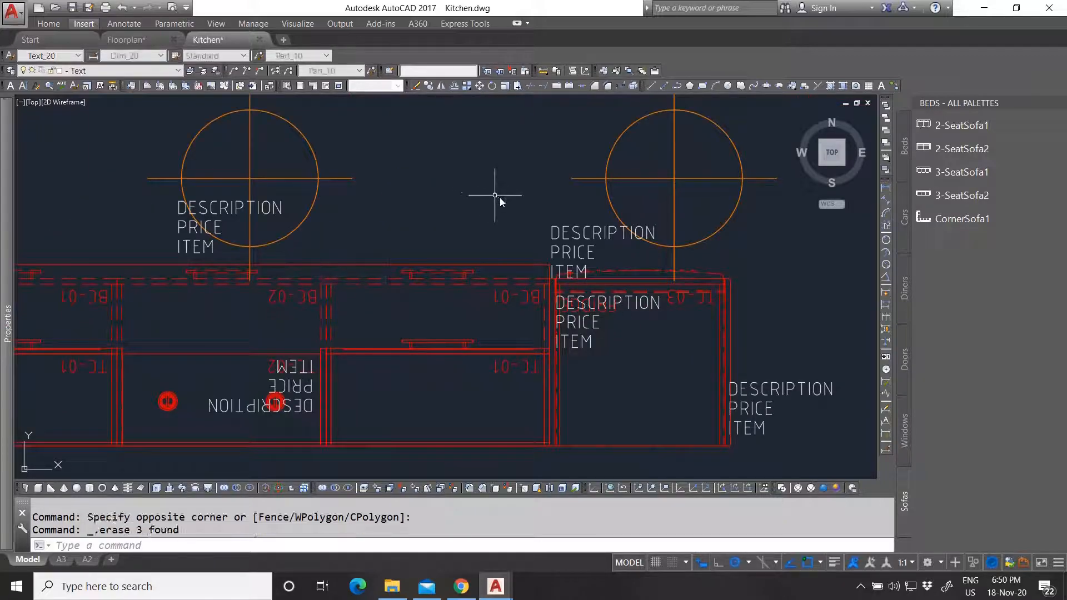
{"action": "left_click", "coordinate": [527, 208]}
{"action": "left_click", "coordinate": [684, 382]}
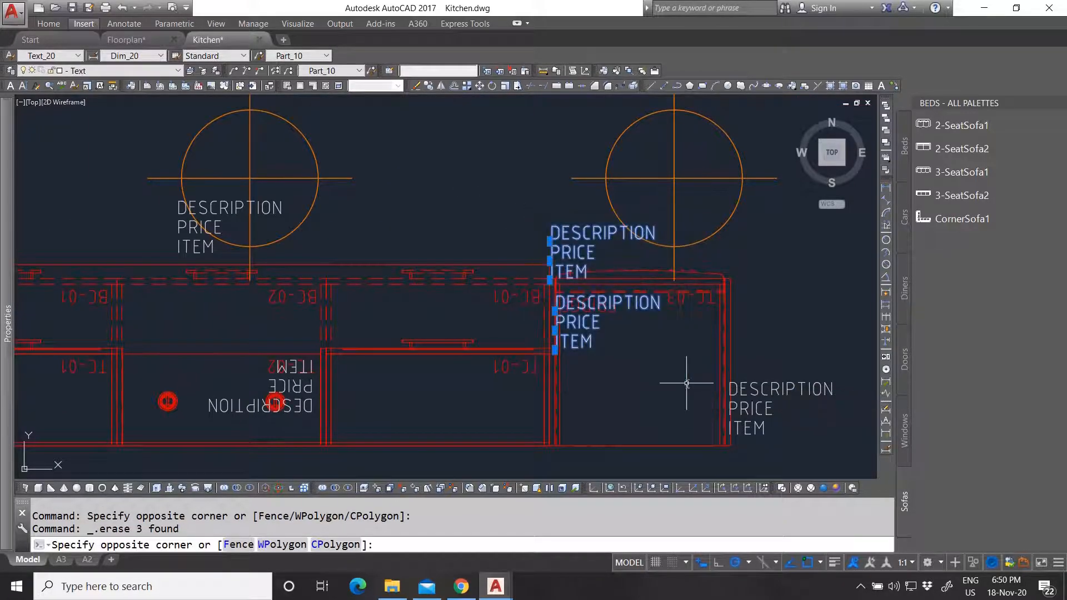
{"action": "key", "text": "Delete"}
Copy TC-02's three rotated attributes from its upper-right corner to the upper-right corner of BC-02.
{"action": "left_click", "coordinate": [189, 332]}
{"action": "left_click", "coordinate": [345, 421]}
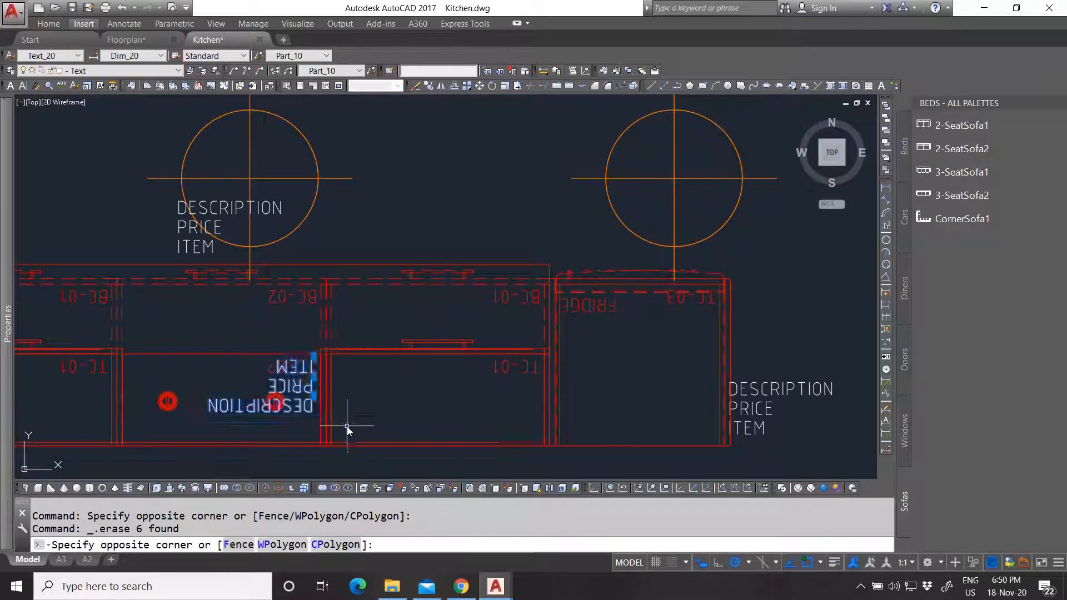
{"action": "type", "text": "co"}
{"action": "key", "text": "Return"}
{"action": "scroll", "coordinate": [317, 361], "scroll_direction": "up", "scroll_amount": 8}
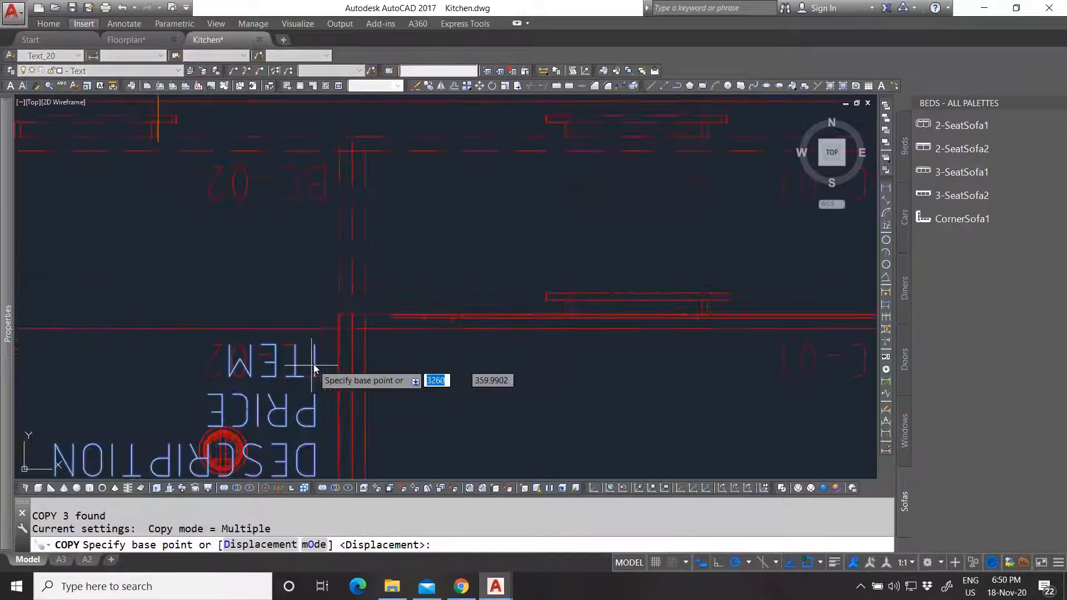
{"action": "left_click", "coordinate": [357, 328]}
{"action": "scroll", "coordinate": [387, 378], "scroll_direction": "down", "scroll_amount": 5}
{"action": "scroll", "coordinate": [375, 193], "scroll_direction": "up", "scroll_amount": 5}
{"action": "left_click", "coordinate": [374, 190]}
{"action": "scroll", "coordinate": [329, 242], "scroll_direction": "down", "scroll_amount": 5}
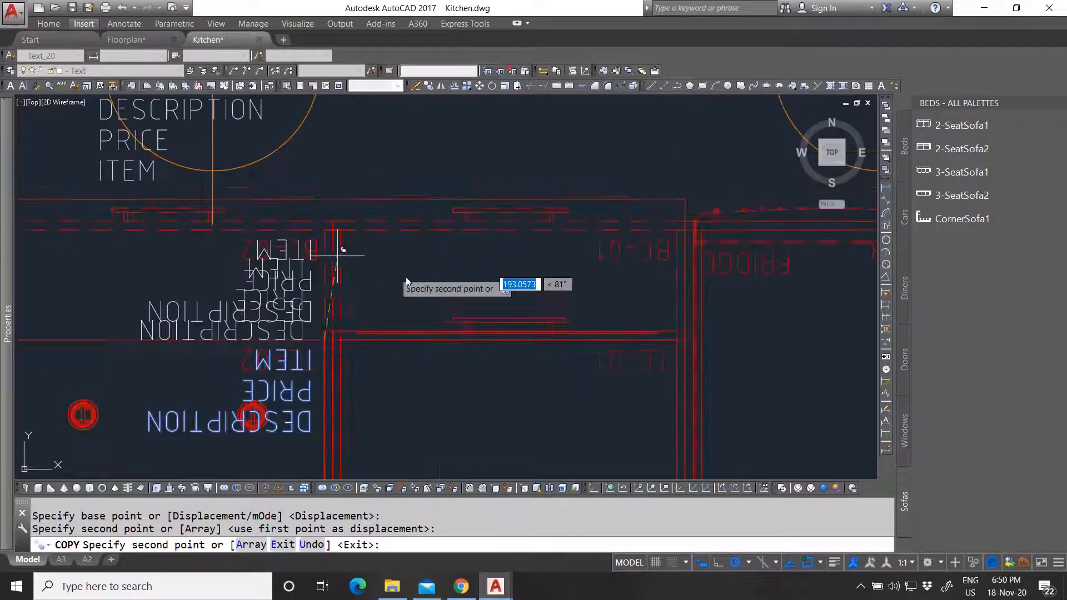
Place further copies of the rotated attributes at the upper-right corners of BC-01 and TC-01 beside the fridge.
{"action": "scroll", "coordinate": [668, 249], "scroll_direction": "up", "scroll_amount": 4}
{"action": "left_click", "coordinate": [689, 214]}
{"action": "scroll", "coordinate": [589, 234], "scroll_direction": "down", "scroll_amount": 5}
{"action": "scroll", "coordinate": [616, 286], "scroll_direction": "up", "scroll_amount": 5}
{"action": "left_click", "coordinate": [622, 284]}
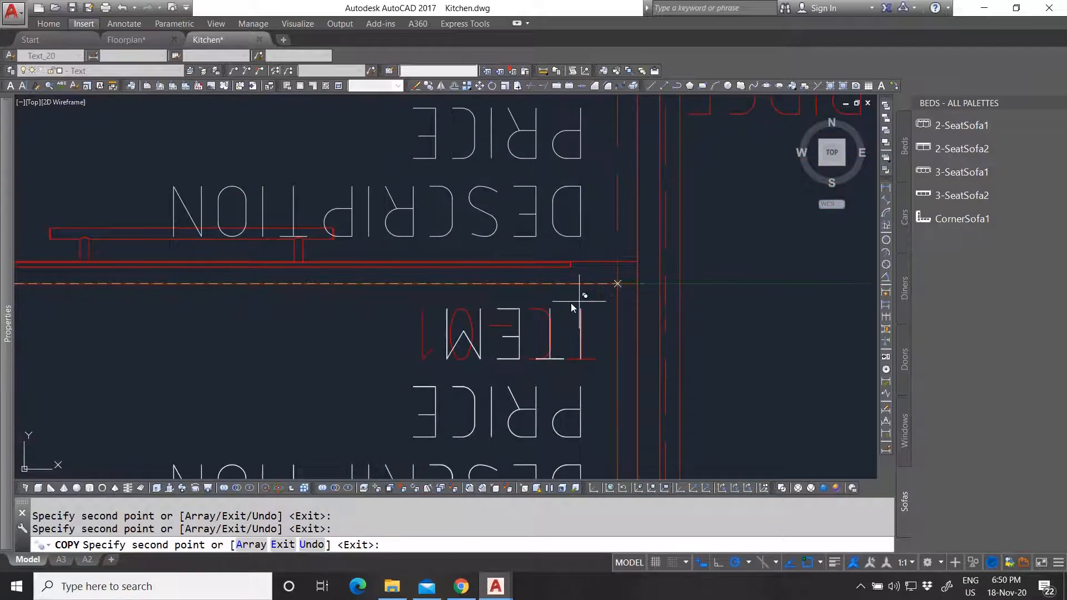
{"action": "scroll", "coordinate": [578, 294], "scroll_direction": "down", "scroll_amount": 5}
Place copies of the rotated attributes in TC-03 and over the FRIDGE label, and end the copying.
{"action": "scroll", "coordinate": [655, 254], "scroll_direction": "up", "scroll_amount": 5}
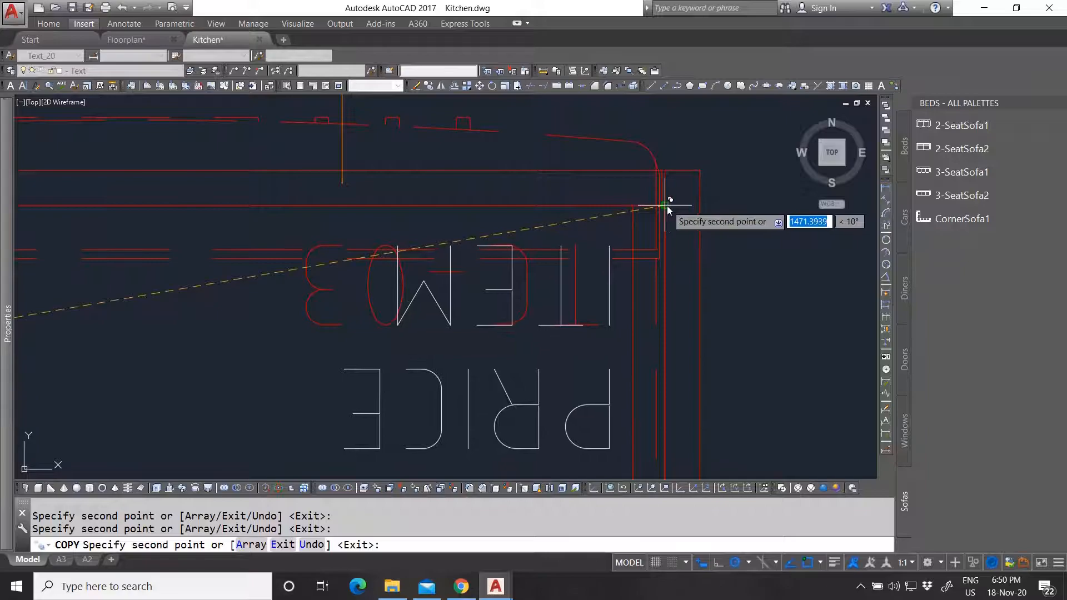
{"action": "scroll", "coordinate": [655, 224], "scroll_direction": "down", "scroll_amount": 4}
{"action": "scroll", "coordinate": [469, 305], "scroll_direction": "up", "scroll_amount": 5}
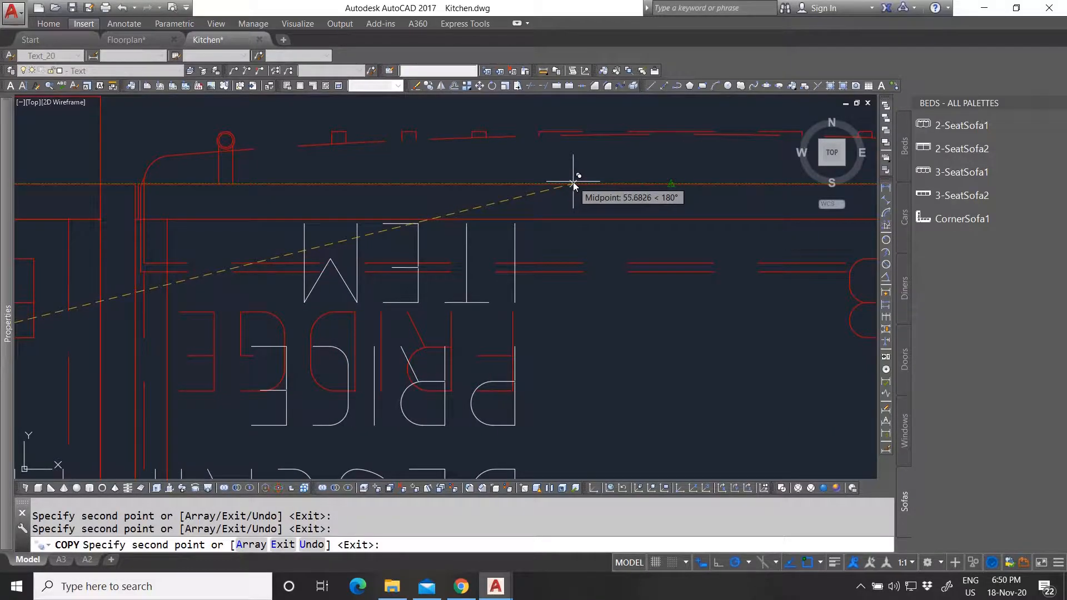
{"action": "scroll", "coordinate": [567, 202], "scroll_direction": "down", "scroll_amount": 4}
{"action": "key", "text": "Escape"}
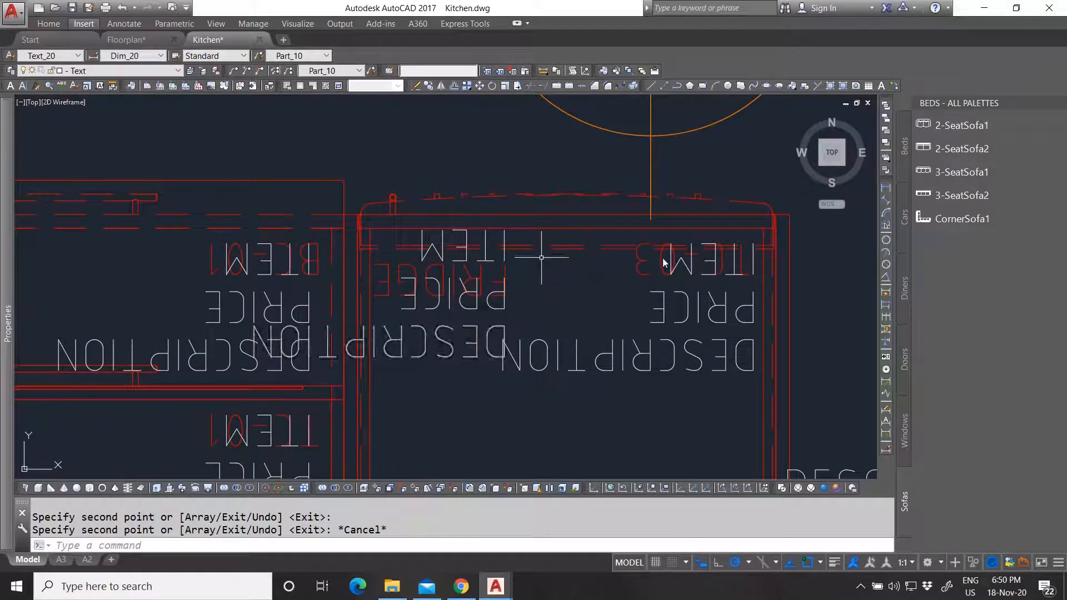
Review the attribute placement along the lower cabinet row and the stools above it.
{"action": "scroll", "coordinate": [619, 303], "scroll_direction": "down", "scroll_amount": 6}
{"action": "scroll", "coordinate": [507, 373], "scroll_direction": "up", "scroll_amount": 2}
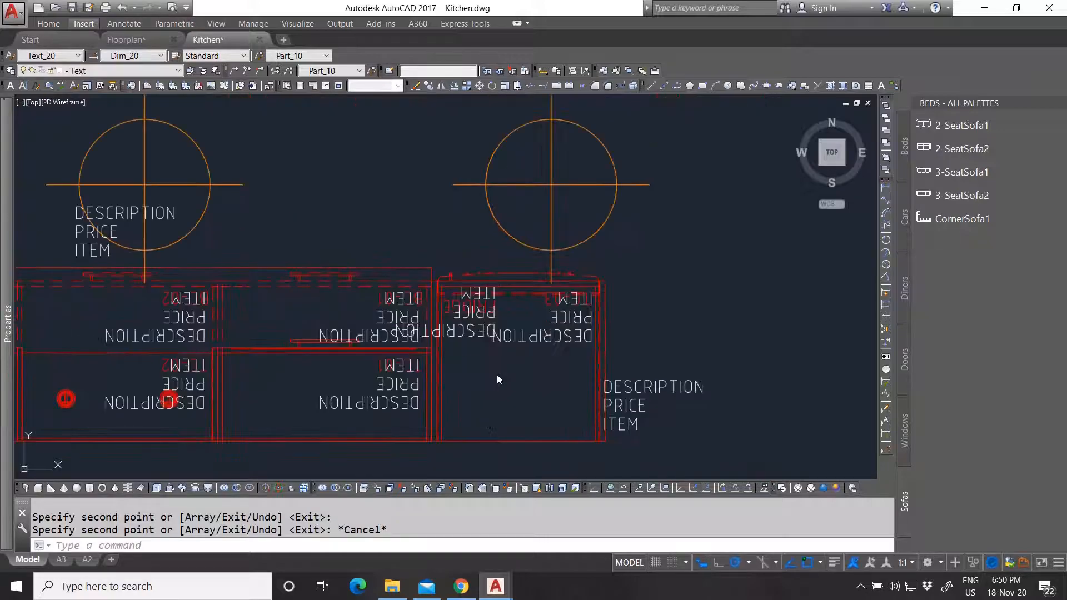
{"action": "key", "text": "Escape"}
{"action": "key", "text": "Escape"}
{"action": "scroll", "coordinate": [521, 363], "scroll_direction": "down", "scroll_amount": 4}
{"action": "scroll", "coordinate": [330, 317], "scroll_direction": "up", "scroll_amount": 4}
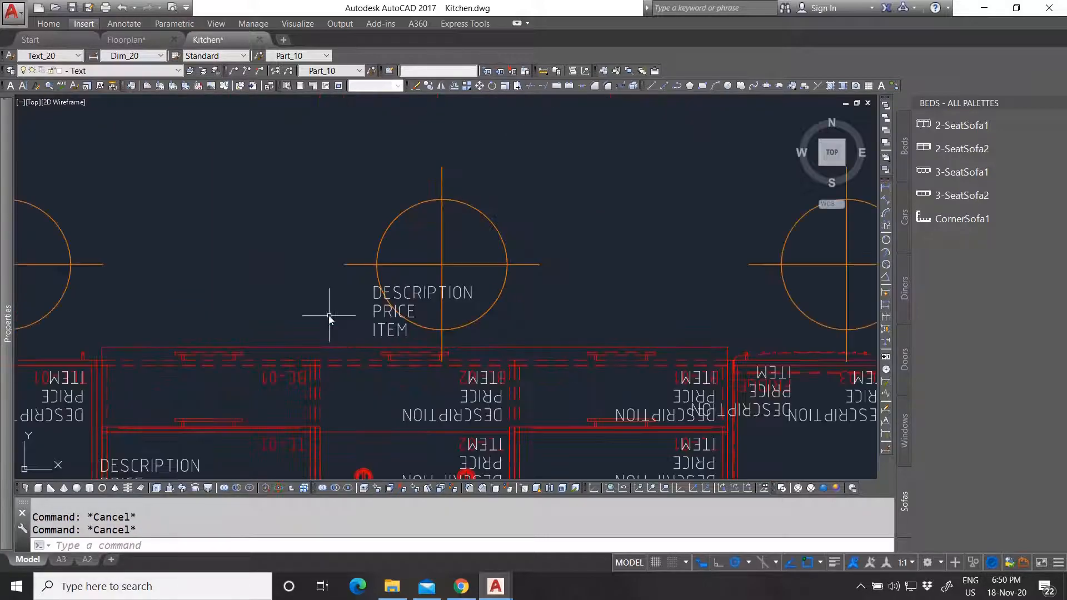
{"action": "scroll", "coordinate": [509, 288], "scroll_direction": "down", "scroll_amount": 4}
{"action": "scroll", "coordinate": [455, 300], "scroll_direction": "up", "scroll_amount": 4}
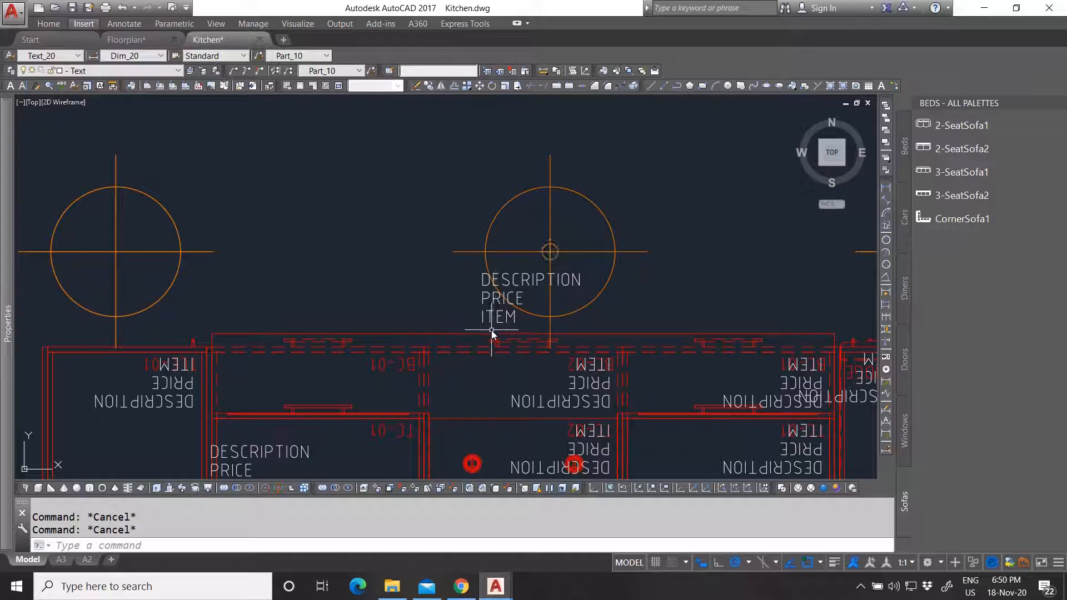
{"action": "scroll", "coordinate": [491, 330], "scroll_direction": "down", "scroll_amount": 4}
{"action": "scroll", "coordinate": [483, 338], "scroll_direction": "down", "scroll_amount": 4}
Rotate the three attributes at the dishwasher's upper-left corner to 270° about that corner.
{"action": "scroll", "coordinate": [558, 252], "scroll_direction": "up", "scroll_amount": 8}
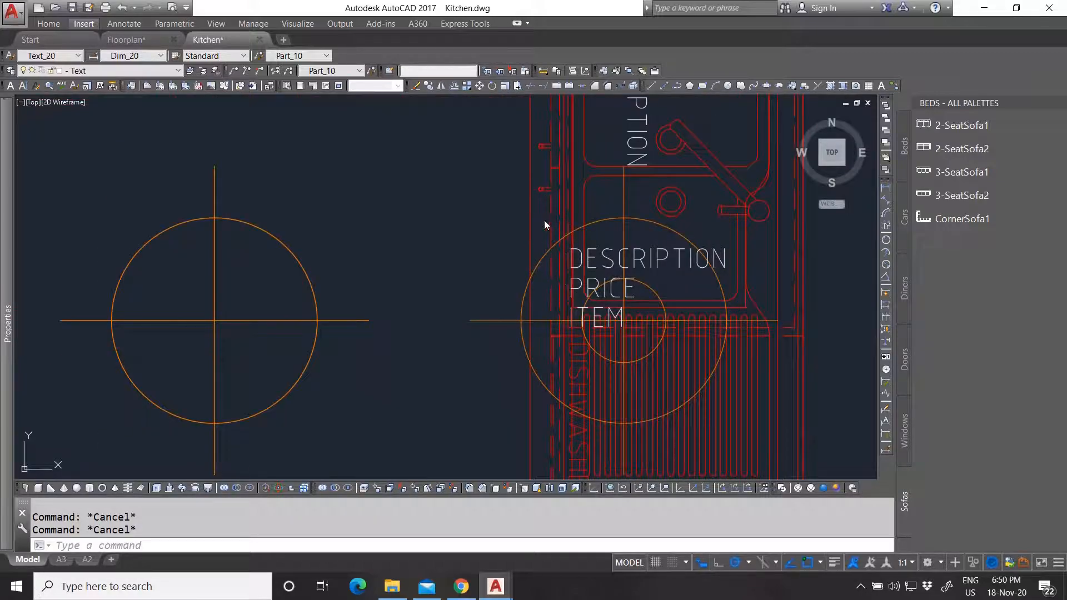
{"action": "left_click", "coordinate": [544, 220]}
{"action": "left_click", "coordinate": [754, 372]}
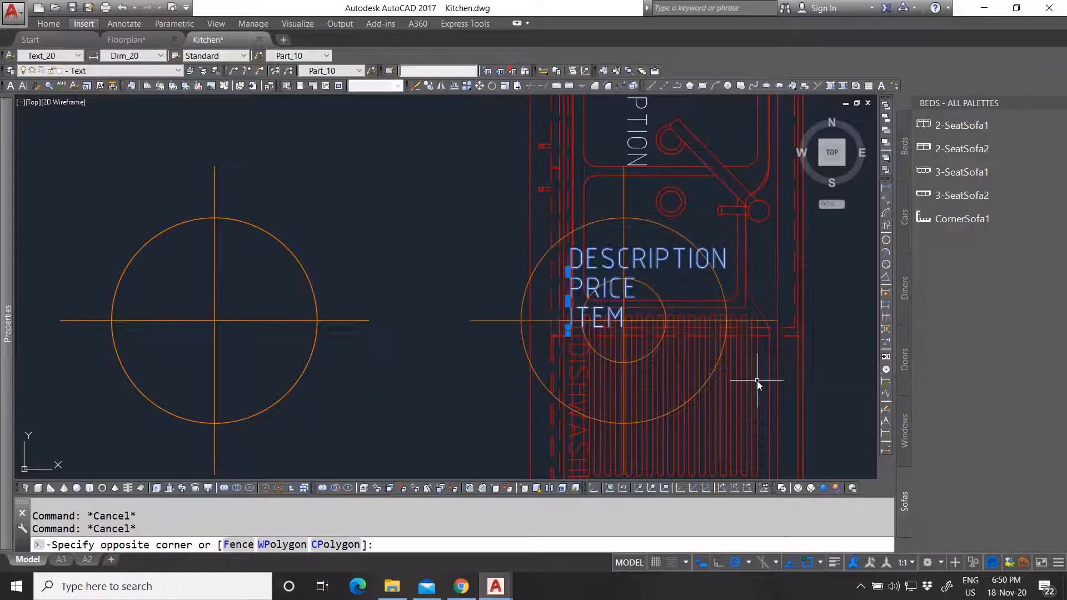
{"action": "left_click", "coordinate": [494, 86]}
{"action": "scroll", "coordinate": [589, 317], "scroll_direction": "up", "scroll_amount": 6}
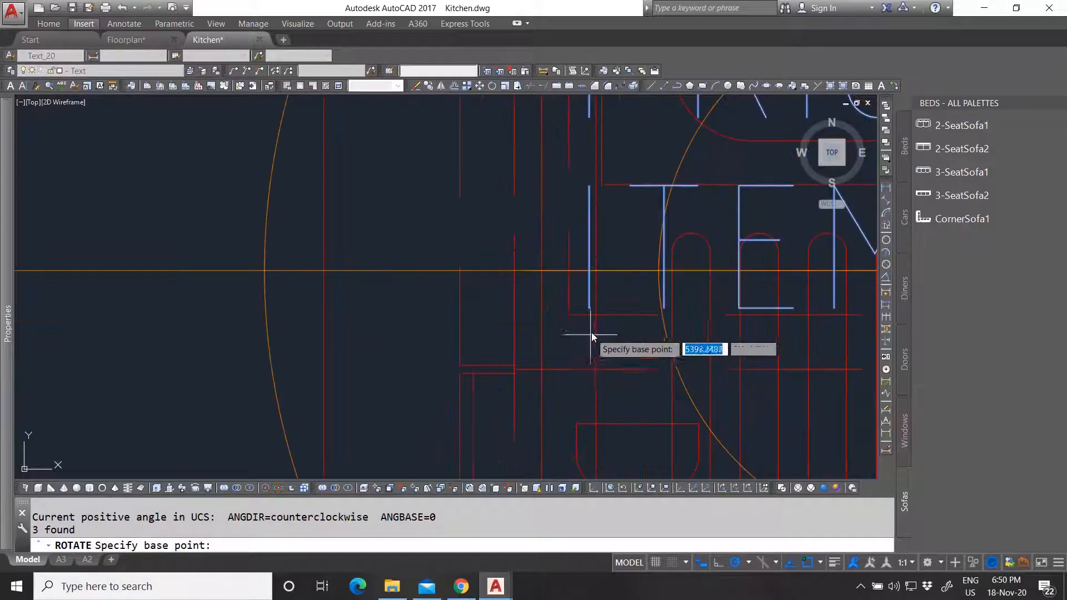
{"action": "left_click", "coordinate": [512, 369]}
{"action": "scroll", "coordinate": [512, 370], "scroll_direction": "down", "scroll_amount": 4}
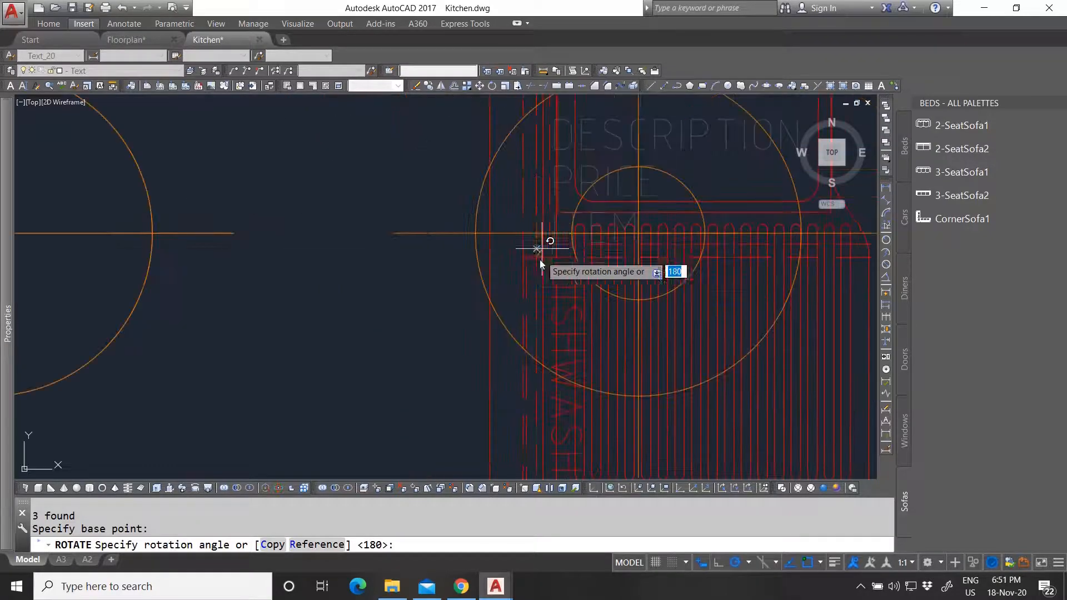
{"action": "left_click", "coordinate": [535, 335]}
{"action": "scroll", "coordinate": [516, 300], "scroll_direction": "down", "scroll_amount": 4}
{"action": "scroll", "coordinate": [539, 292], "scroll_direction": "up", "scroll_amount": 2}
Check the properties of the dishwasher's rotated ITEM attribute.
{"action": "left_click", "coordinate": [540, 289]}
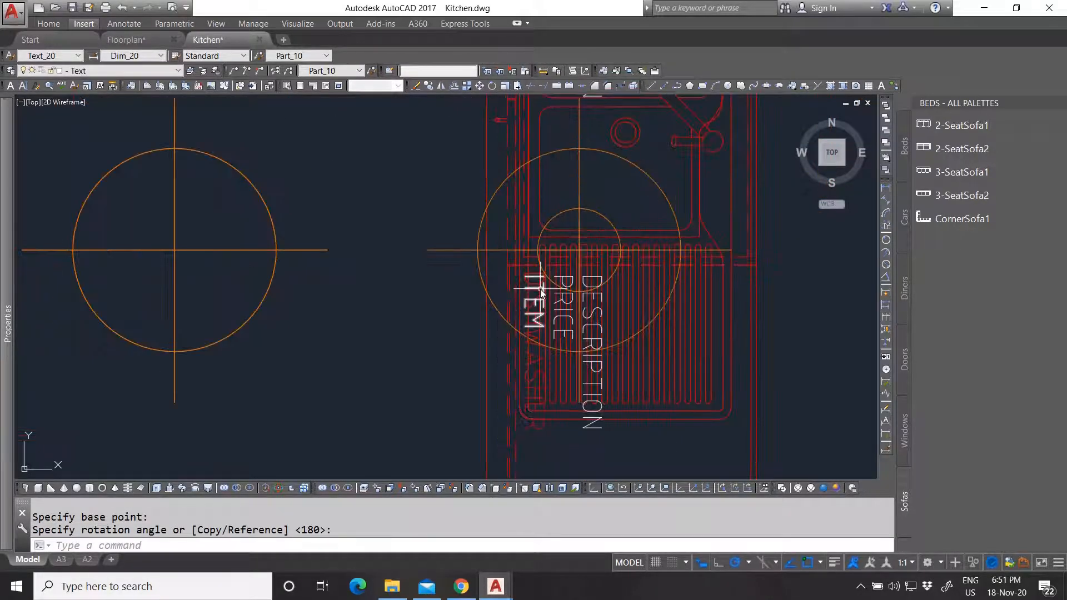
{"action": "mouse_move", "coordinate": [3, 354]}
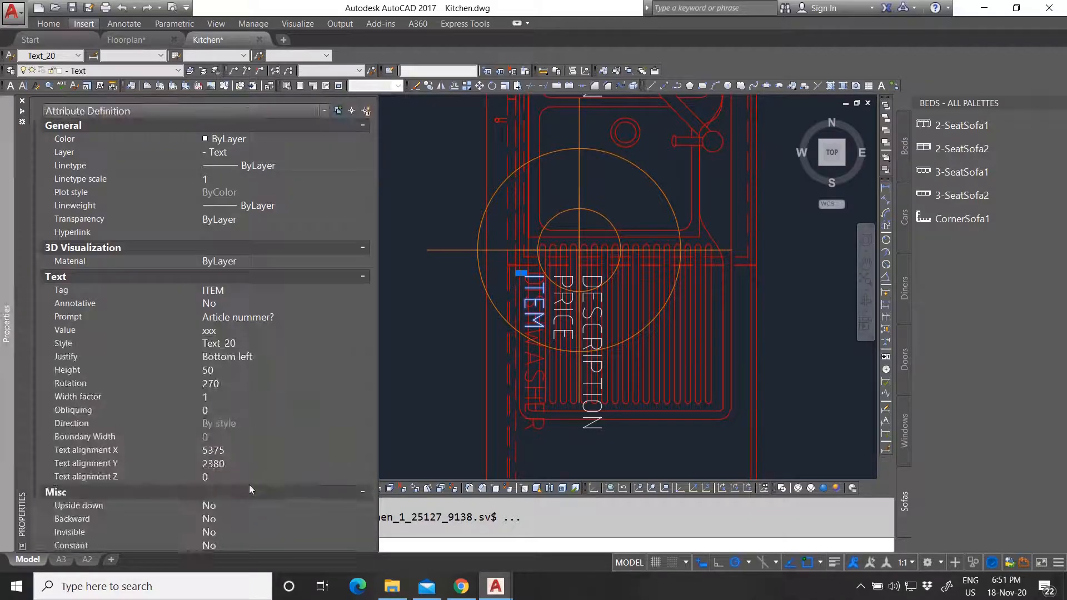
{"action": "scroll", "coordinate": [242, 454], "scroll_direction": "down", "scroll_amount": 2}
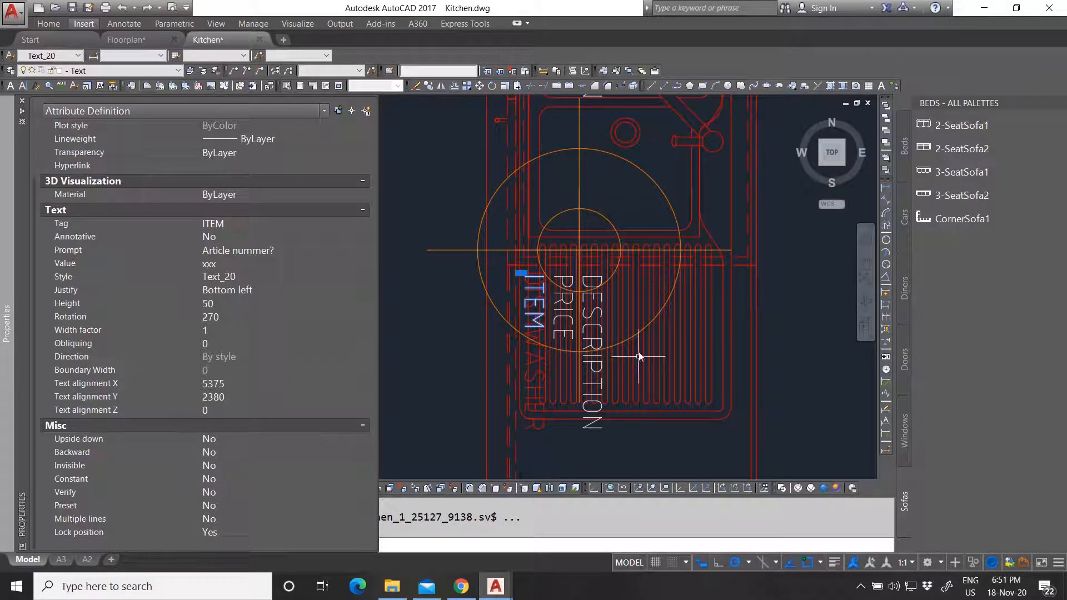
{"action": "key", "text": "Escape"}
{"action": "key", "text": "Escape"}
Inspect the sink block and the attributes around it.
{"action": "scroll", "coordinate": [522, 318], "scroll_direction": "down", "scroll_amount": 3}
{"action": "scroll", "coordinate": [562, 292], "scroll_direction": "up", "scroll_amount": 3}
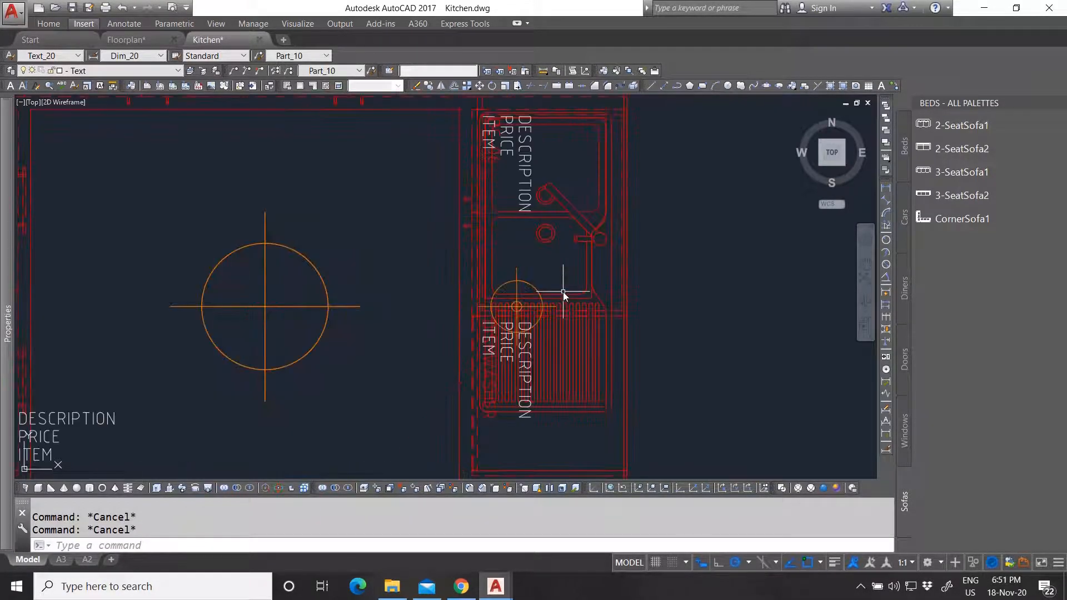
{"action": "left_click", "coordinate": [596, 229]}
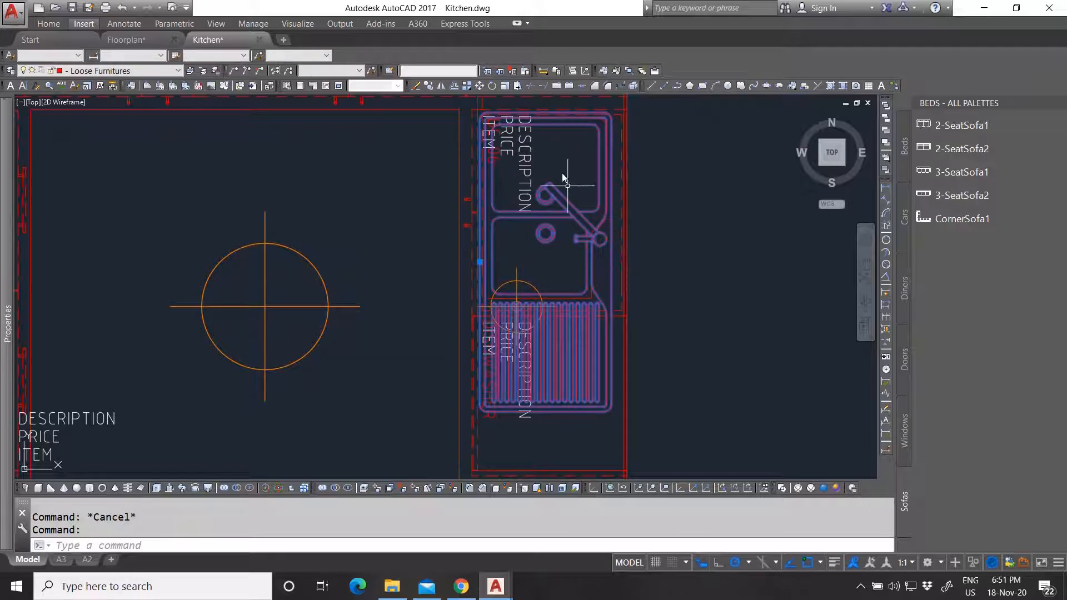
{"action": "key", "text": "Escape"}
{"action": "scroll", "coordinate": [450, 281], "scroll_direction": "up", "scroll_amount": 2}
{"action": "scroll", "coordinate": [489, 333], "scroll_direction": "down", "scroll_amount": 2}
Copy the dishwasher's ITEM, PRICE and DESCRIPTION attributes from its upper-left corner to the upper-right area of the sink.
{"action": "left_click", "coordinate": [467, 302]}
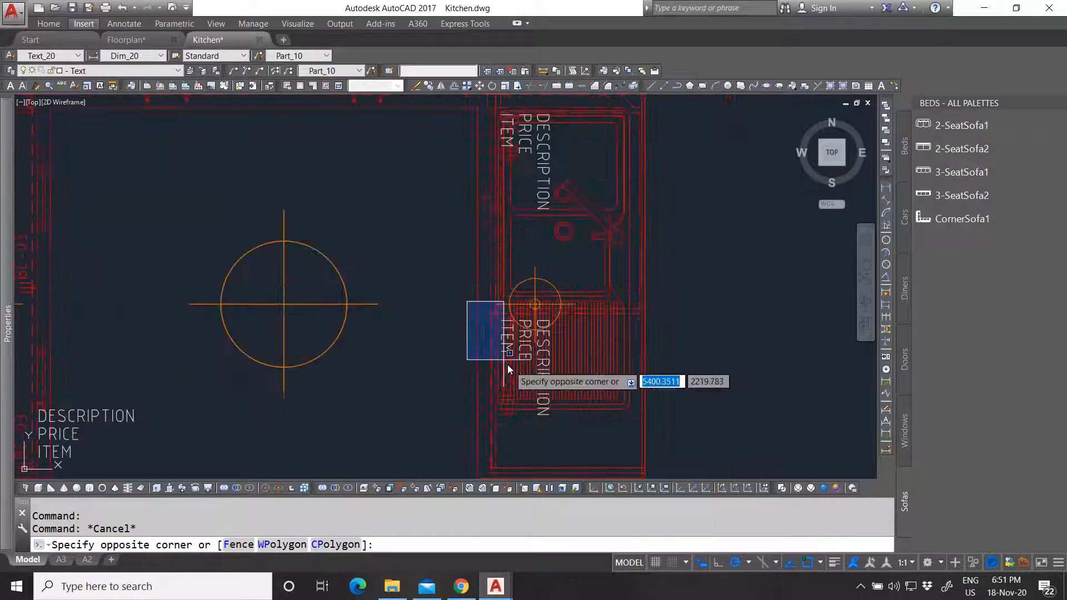
{"action": "left_click", "coordinate": [576, 454]}
{"action": "type", "text": "co"}
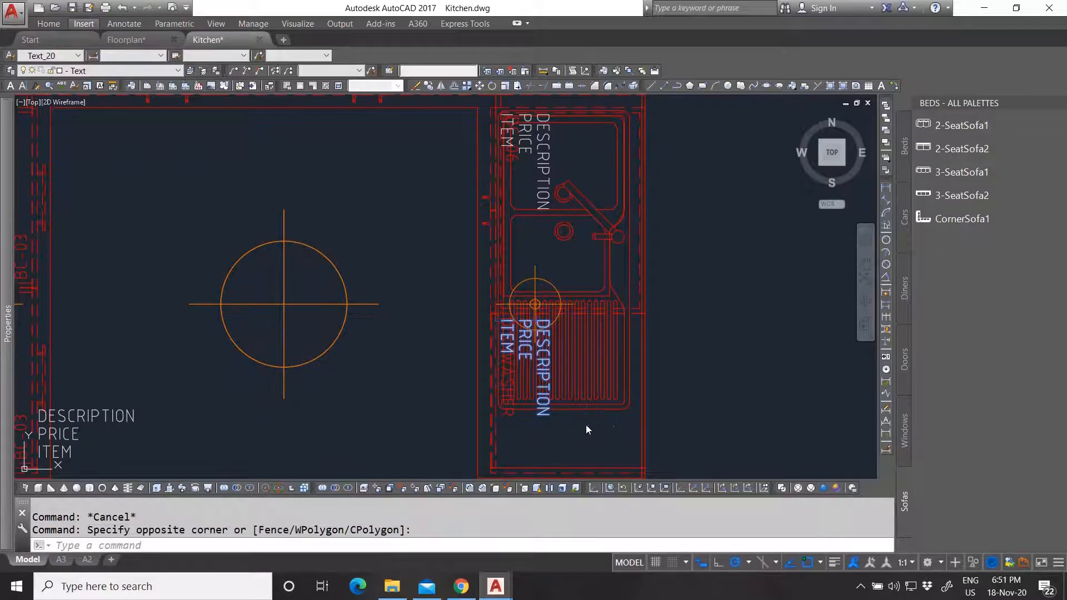
{"action": "key", "text": "Return"}
{"action": "scroll", "coordinate": [511, 325], "scroll_direction": "up", "scroll_amount": 3}
{"action": "left_click", "coordinate": [476, 307]}
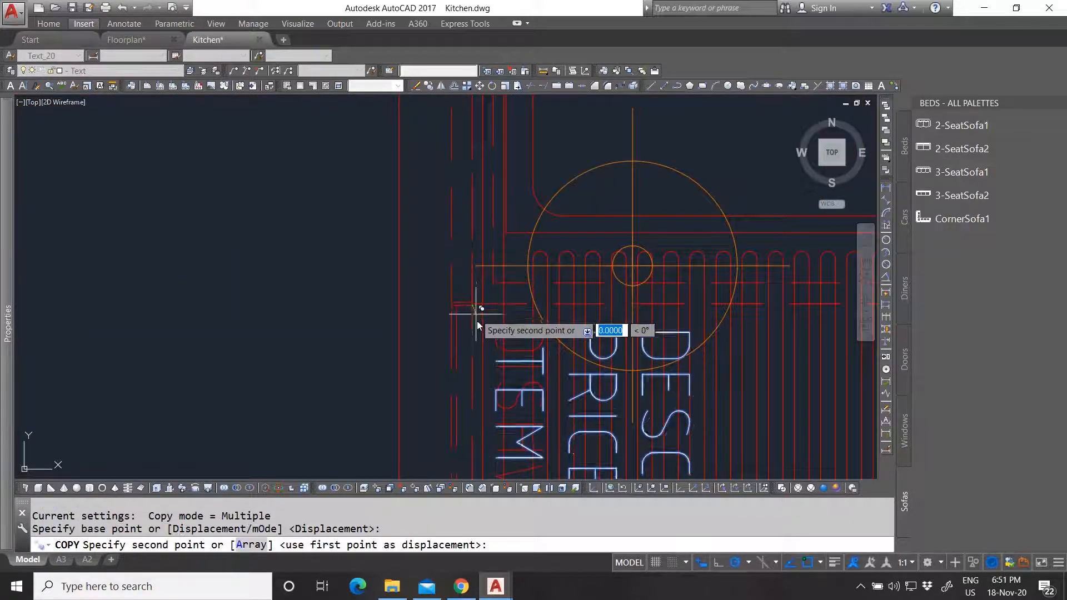
{"action": "scroll", "coordinate": [484, 328], "scroll_direction": "down", "scroll_amount": 3}
{"action": "scroll", "coordinate": [607, 132], "scroll_direction": "up", "scroll_amount": 2}
{"action": "scroll", "coordinate": [553, 147], "scroll_direction": "up", "scroll_amount": 3}
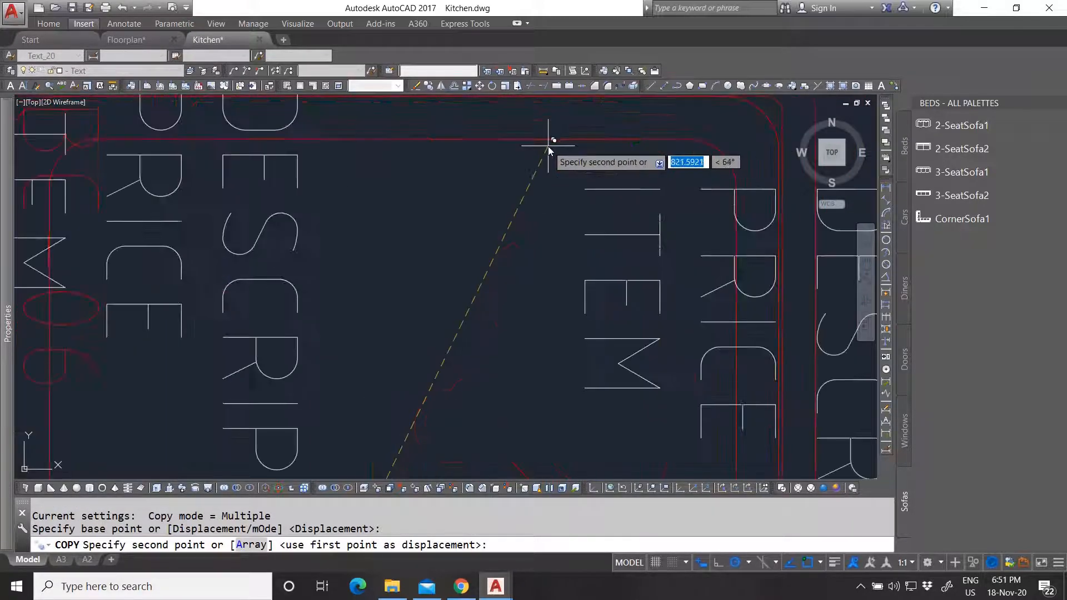
{"action": "scroll", "coordinate": [653, 142], "scroll_direction": "down", "scroll_amount": 5}
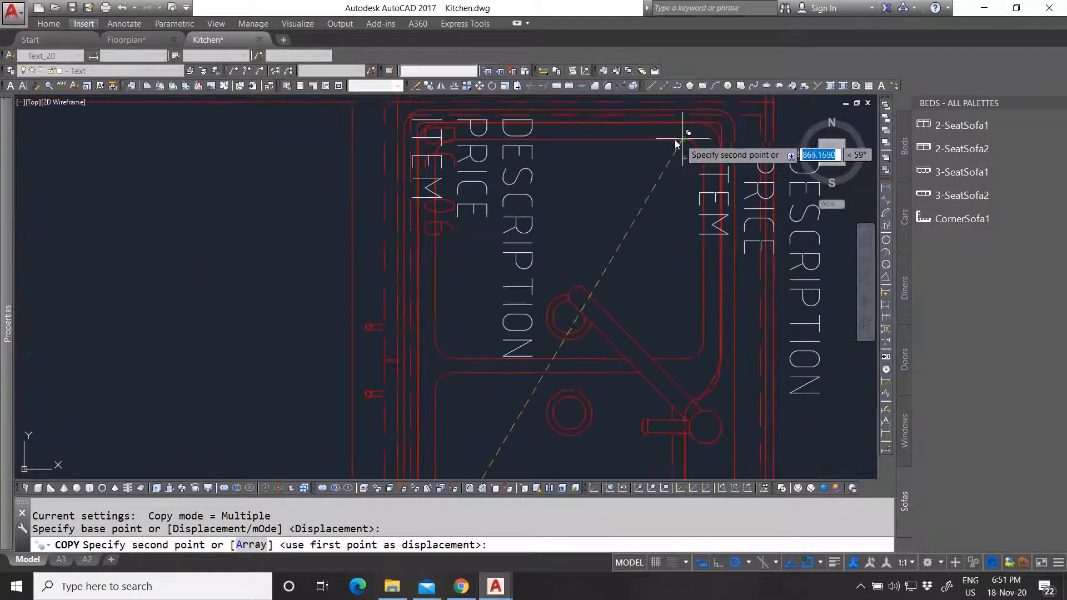
{"action": "left_click", "coordinate": [646, 141]}
{"action": "key", "text": "Escape"}
Inspect the sink block and the position of the copied attributes over its upper bowl.
{"action": "scroll", "coordinate": [567, 233], "scroll_direction": "down", "scroll_amount": 3}
{"action": "scroll", "coordinate": [598, 268], "scroll_direction": "up", "scroll_amount": 3}
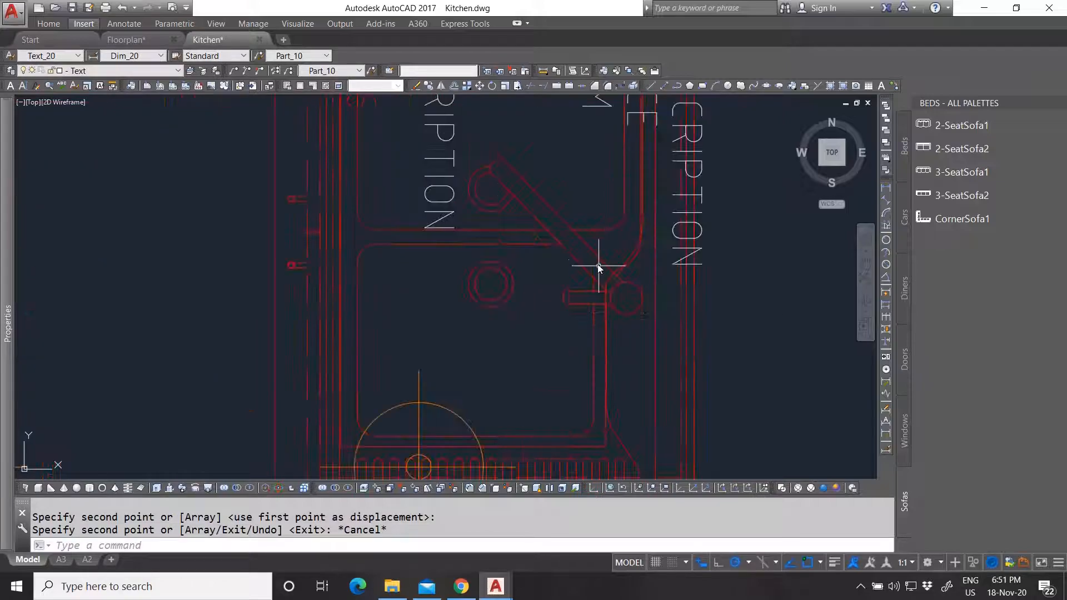
{"action": "left_click", "coordinate": [592, 252]}
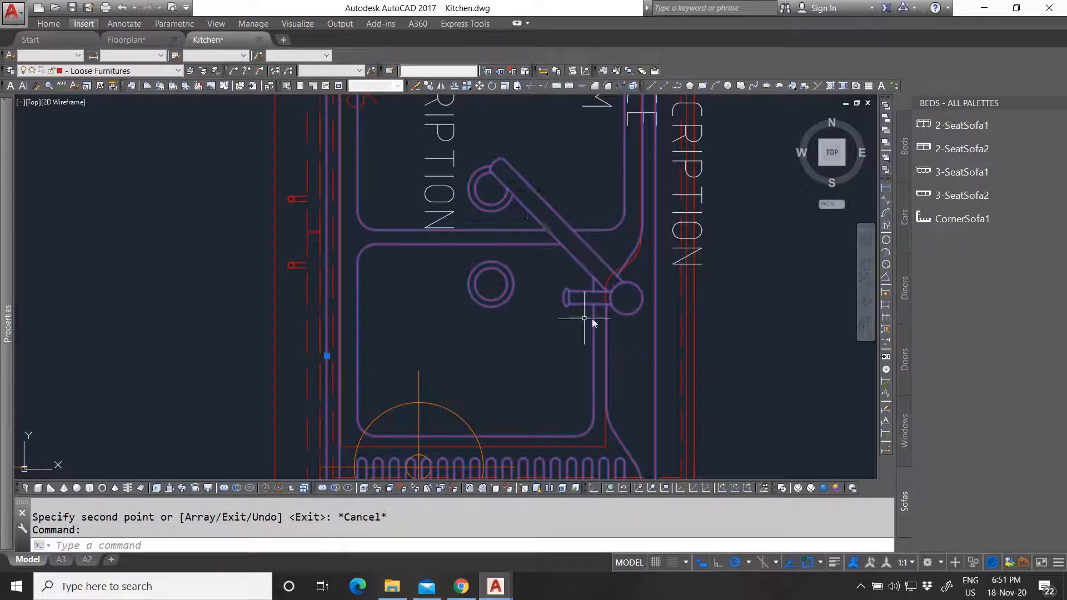
{"action": "key", "text": "Escape"}
{"action": "scroll", "coordinate": [532, 289], "scroll_direction": "down", "scroll_amount": 3}
{"action": "scroll", "coordinate": [575, 271], "scroll_direction": "up", "scroll_amount": 3}
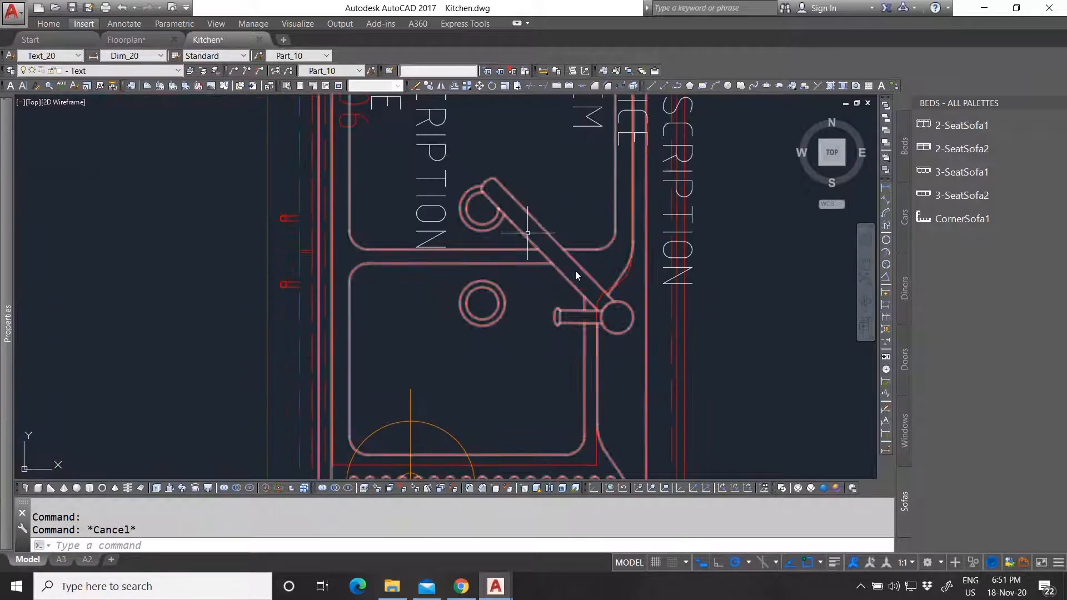
{"action": "scroll", "coordinate": [551, 332], "scroll_direction": "down", "scroll_amount": 3}
{"action": "scroll", "coordinate": [597, 285], "scroll_direction": "up", "scroll_amount": 2}
{"action": "key", "text": "Escape"}
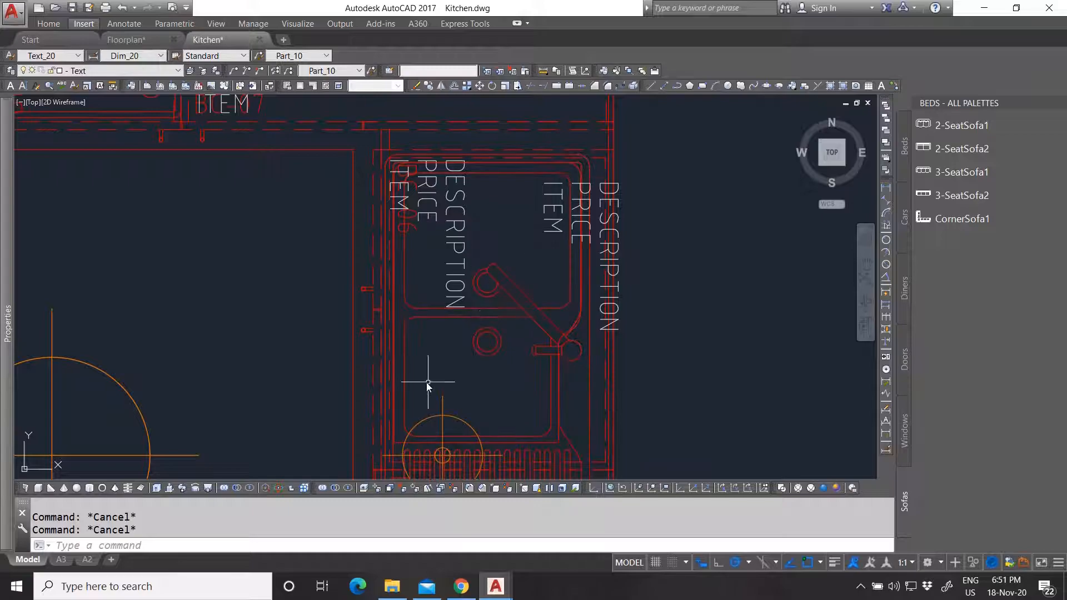
{"action": "scroll", "coordinate": [489, 302], "scroll_direction": "up", "scroll_amount": 1}
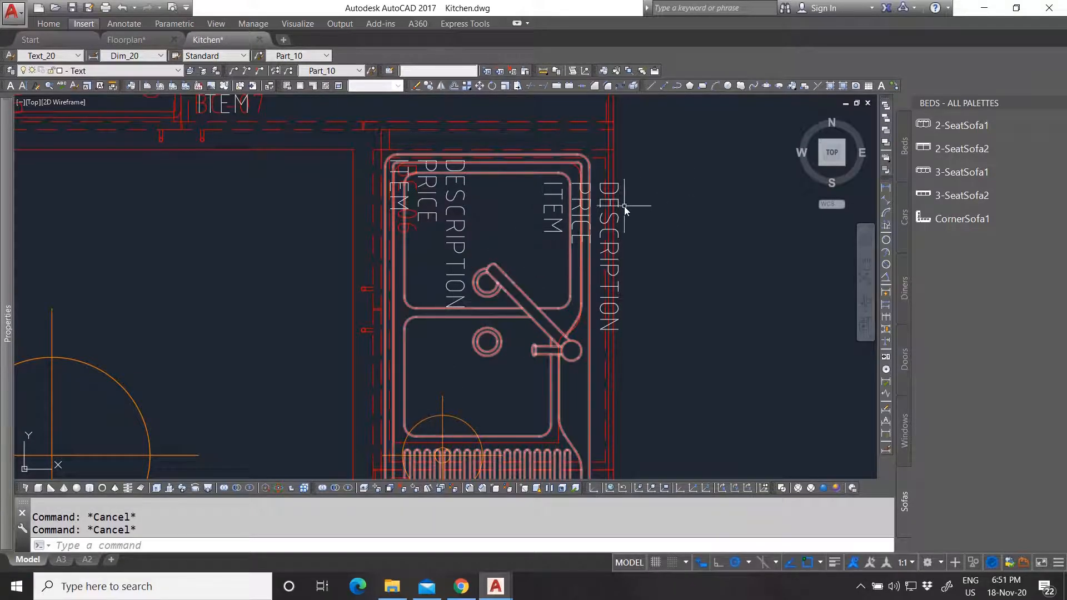
{"action": "scroll", "coordinate": [636, 203], "scroll_direction": "up", "scroll_amount": 1}
Rotate the three attributes beside the lowest BC-03 cabinet 90° counterclockwise about that cabinet's lower-right corner.
{"action": "scroll", "coordinate": [554, 286], "scroll_direction": "down", "scroll_amount": 5}
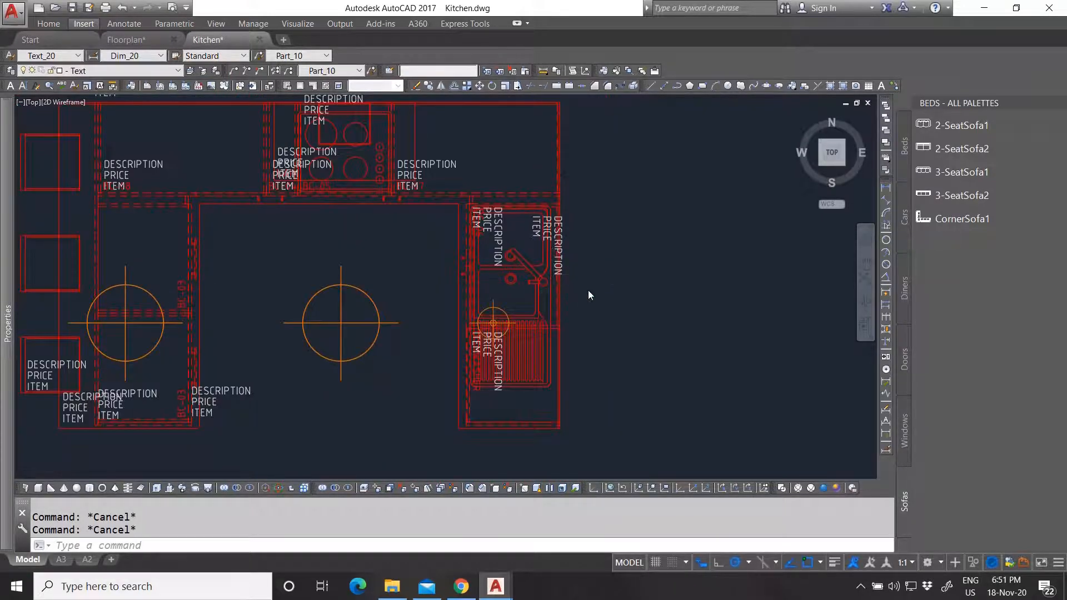
{"action": "scroll", "coordinate": [588, 290], "scroll_direction": "down", "scroll_amount": 2}
{"action": "scroll", "coordinate": [294, 378], "scroll_direction": "up", "scroll_amount": 2}
{"action": "scroll", "coordinate": [355, 361], "scroll_direction": "up", "scroll_amount": 4}
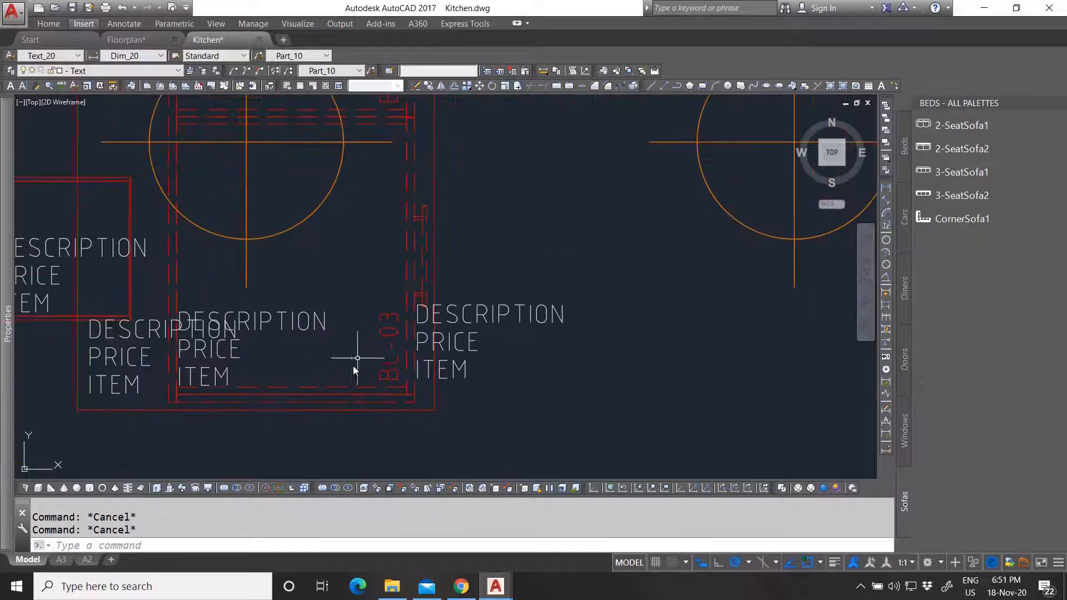
{"action": "left_click", "coordinate": [377, 269]}
{"action": "left_click", "coordinate": [610, 404]}
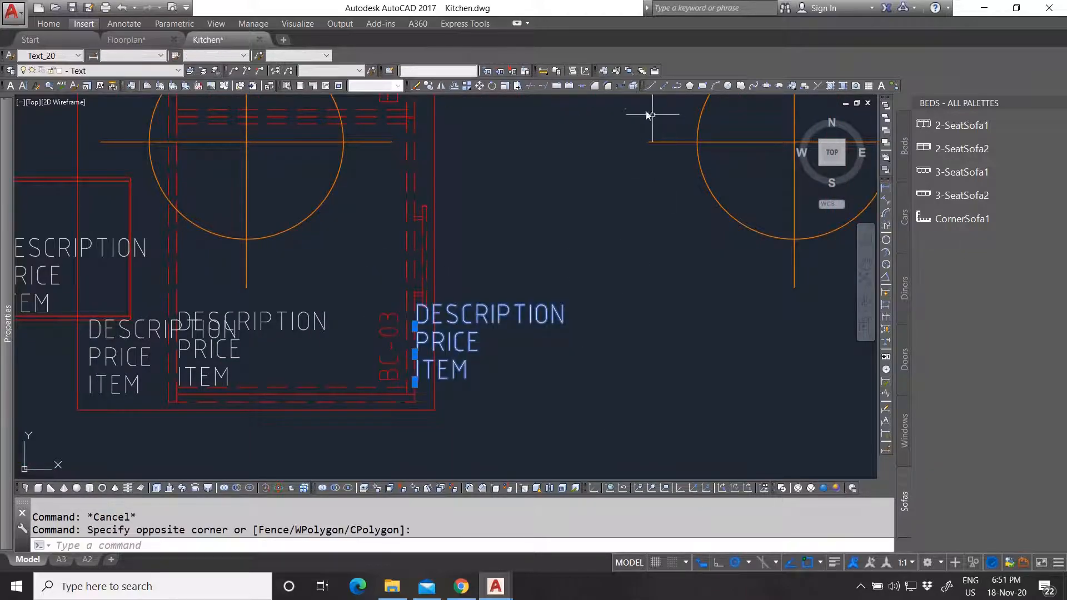
{"action": "left_click", "coordinate": [492, 85]}
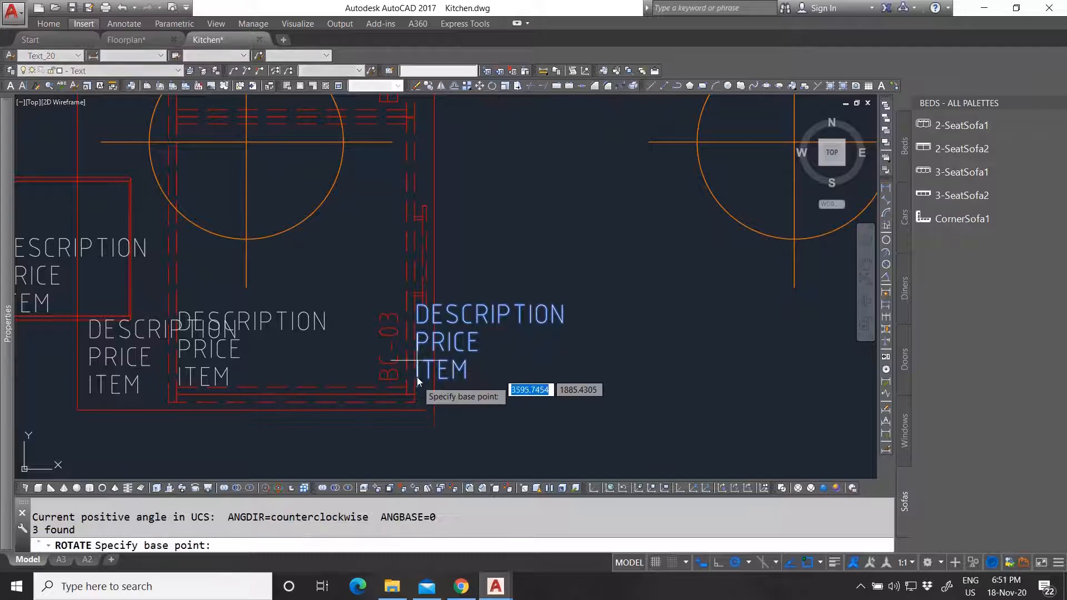
{"action": "scroll", "coordinate": [419, 389], "scroll_direction": "up", "scroll_amount": 4}
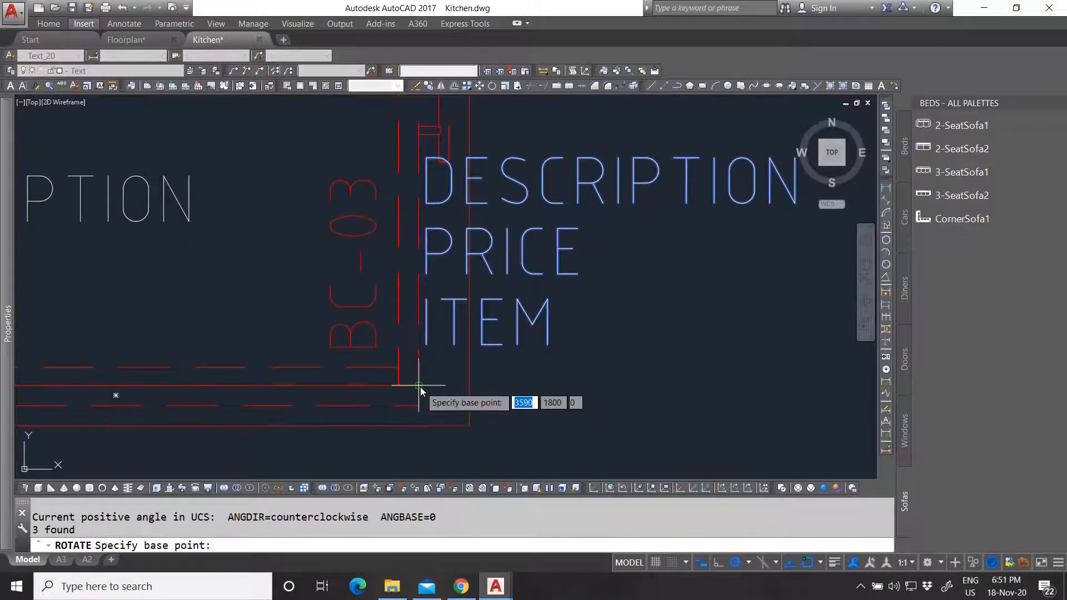
{"action": "left_click", "coordinate": [419, 385]}
{"action": "left_click", "coordinate": [425, 334]}
{"action": "scroll", "coordinate": [439, 373], "scroll_direction": "down", "scroll_amount": 4}
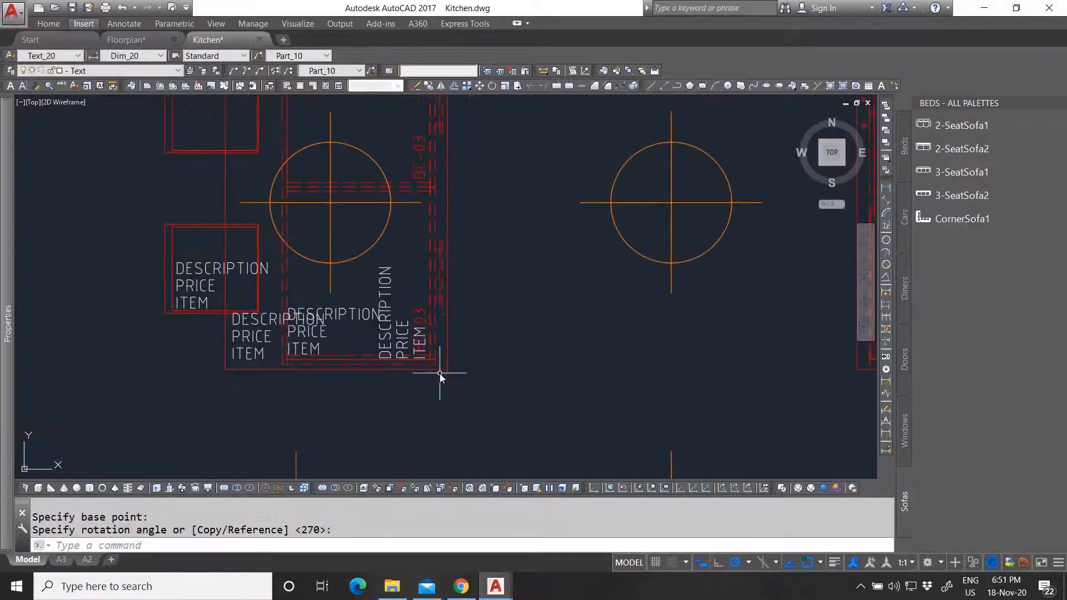
{"action": "key", "text": "Escape"}
{"action": "key", "text": "Escape"}
Review the attribute placement across the kitchen plan, from the BC-03 cabinets to the BC-08 cabinet.
{"action": "scroll", "coordinate": [430, 377], "scroll_direction": "up", "scroll_amount": 3}
{"action": "scroll", "coordinate": [459, 368], "scroll_direction": "down", "scroll_amount": 5}
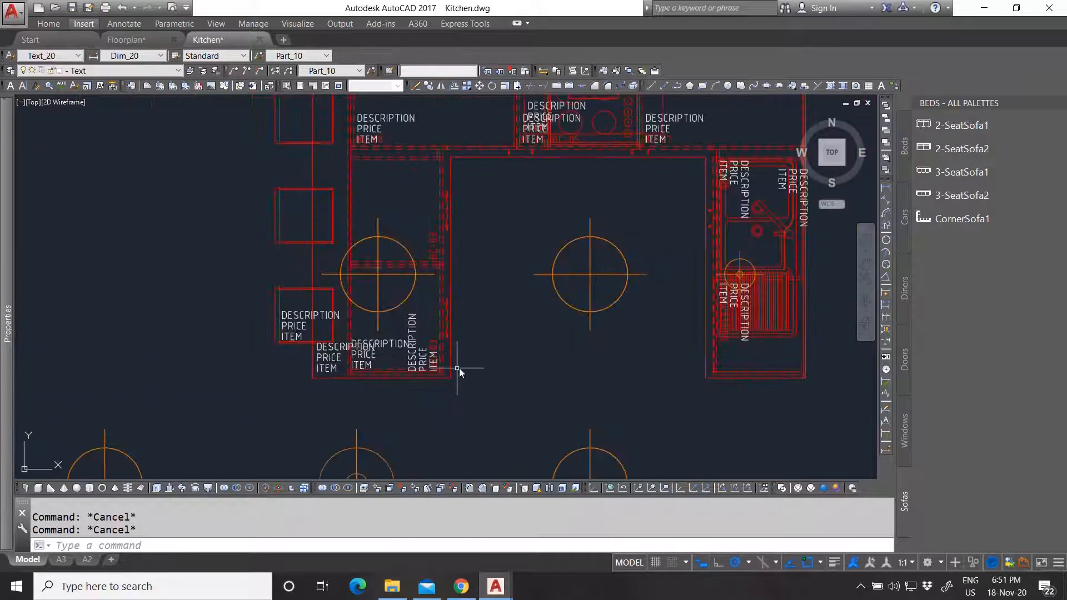
{"action": "scroll", "coordinate": [451, 339], "scroll_direction": "down", "scroll_amount": 4}
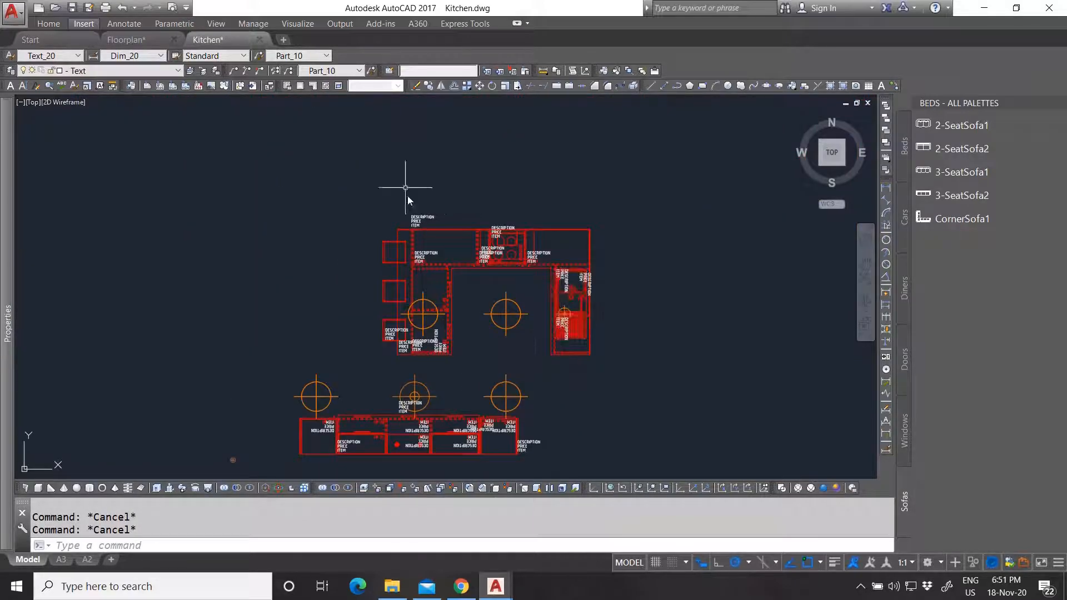
{"action": "scroll", "coordinate": [405, 188], "scroll_direction": "up", "scroll_amount": 3}
{"action": "scroll", "coordinate": [357, 350], "scroll_direction": "down", "scroll_amount": 3}
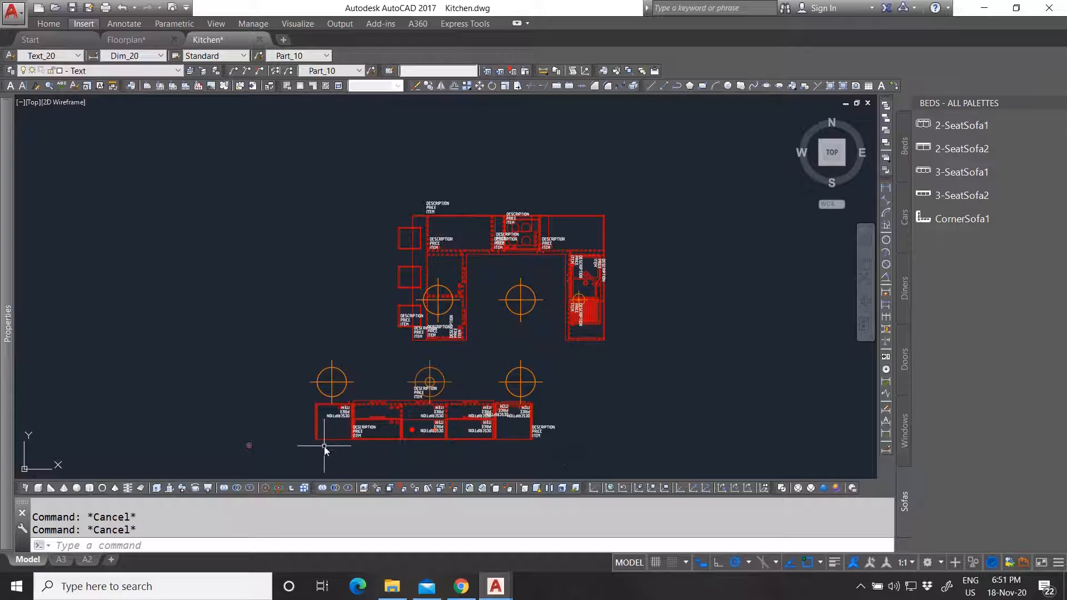
{"action": "scroll", "coordinate": [442, 213], "scroll_direction": "up", "scroll_amount": 7}
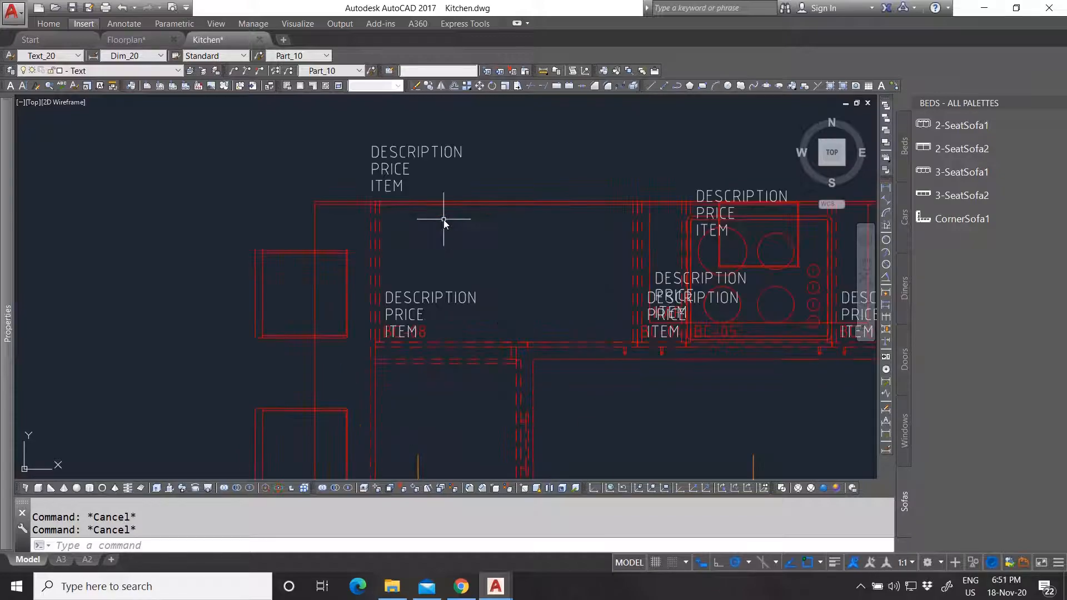
{"action": "left_click", "coordinate": [348, 235]}
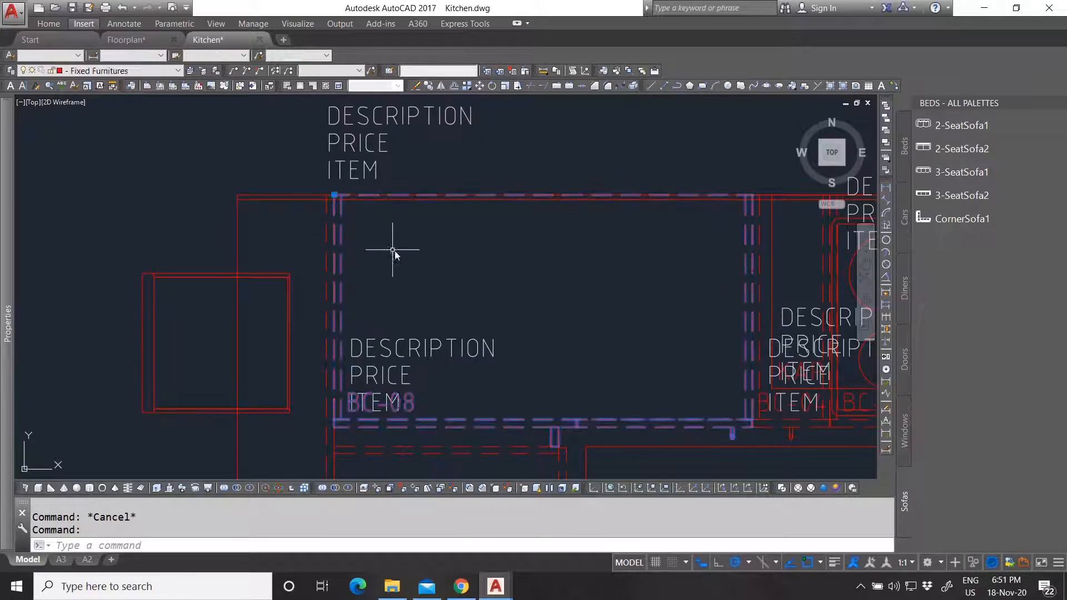
{"action": "scroll", "coordinate": [362, 238], "scroll_direction": "down", "scroll_amount": 4}
{"action": "scroll", "coordinate": [455, 231], "scroll_direction": "up", "scroll_amount": 4}
{"action": "right_click", "coordinate": [455, 225]}
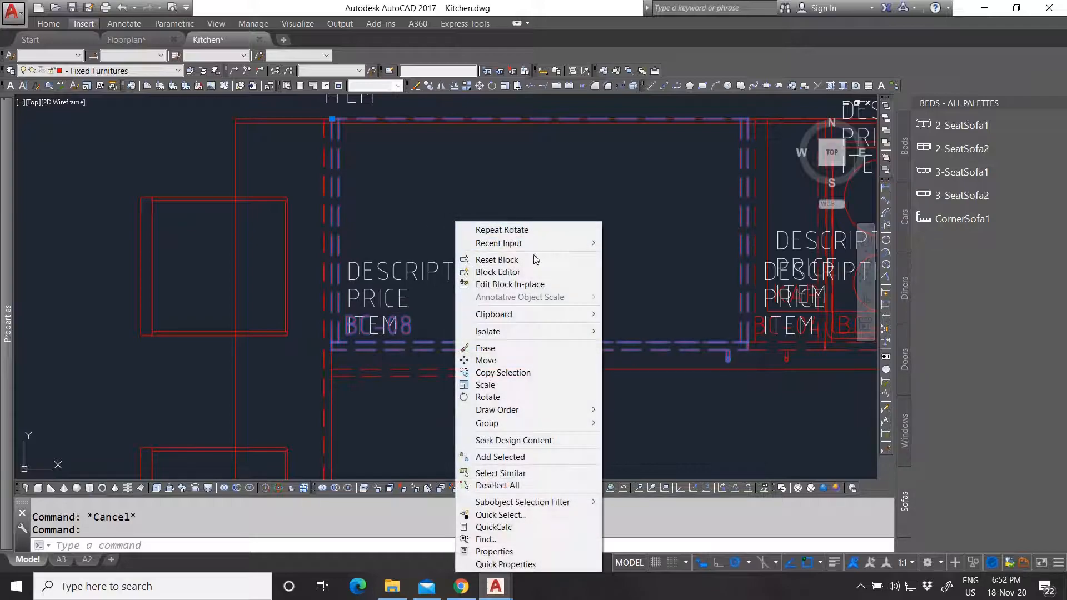
{"action": "key", "text": "Escape"}
{"action": "key", "text": "Escape"}
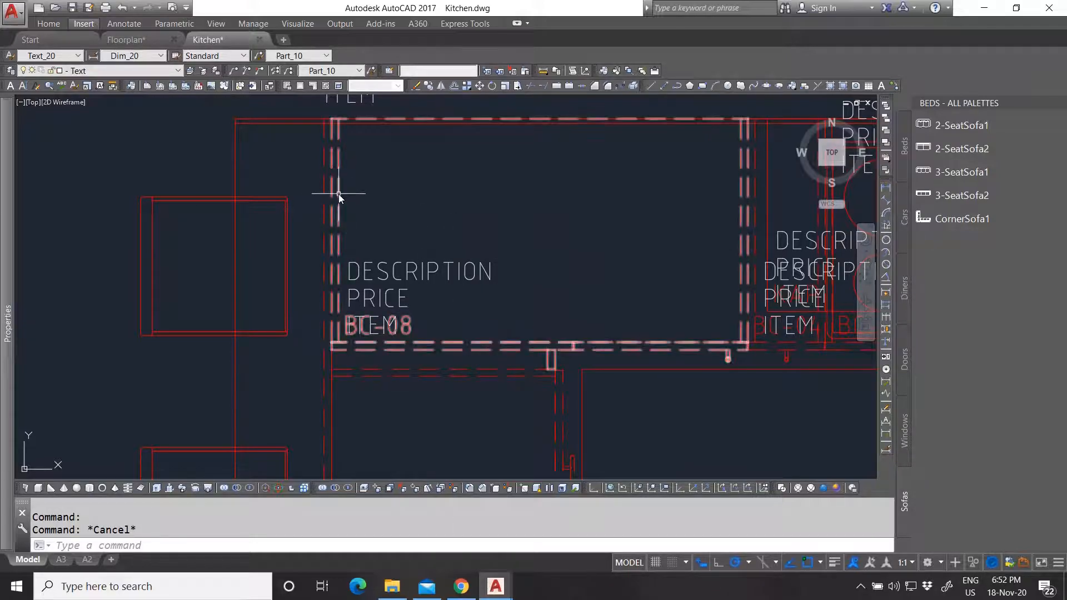
Open the Base Cabinet 08 block for in-place reference editing, with all nested objects selected automatically.
{"action": "left_click", "coordinate": [339, 195]}
{"action": "right_click", "coordinate": [415, 195]}
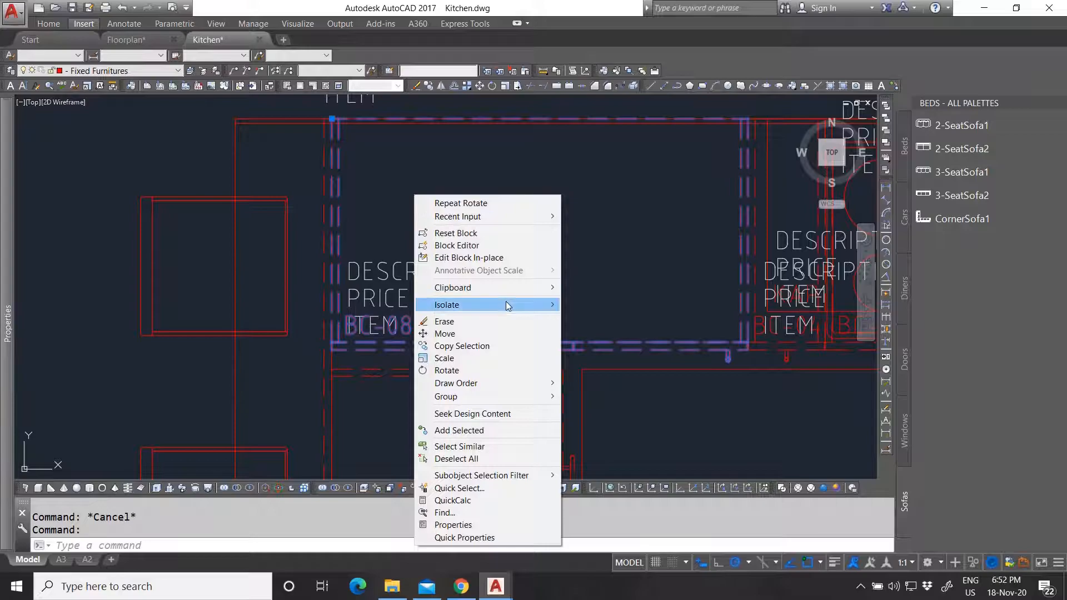
{"action": "left_click", "coordinate": [482, 260]}
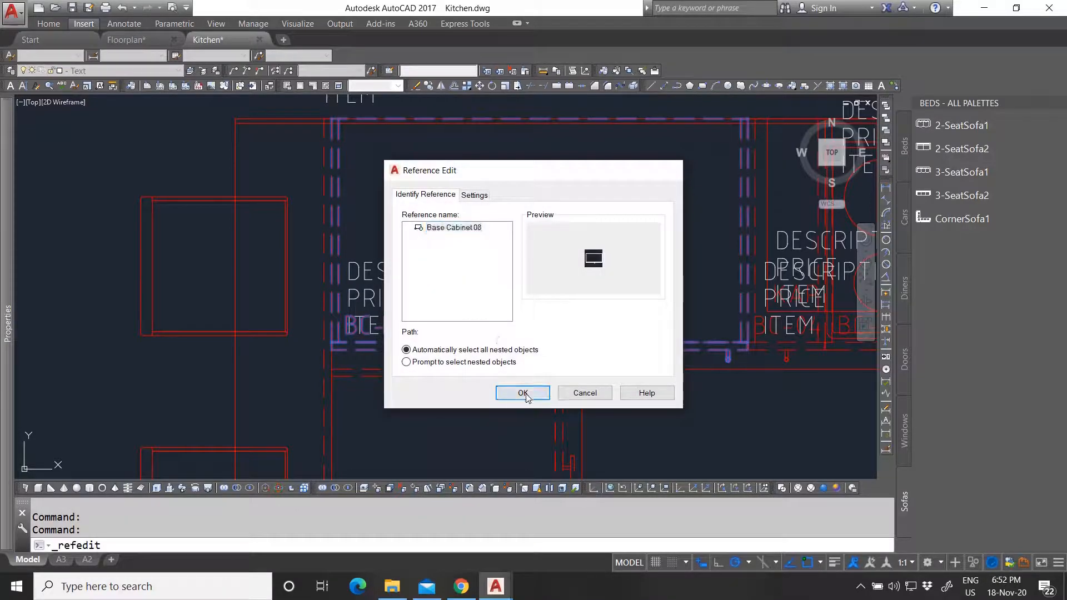
{"action": "left_click", "coordinate": [523, 393]}
{"action": "scroll", "coordinate": [402, 311], "scroll_direction": "up", "scroll_amount": 3}
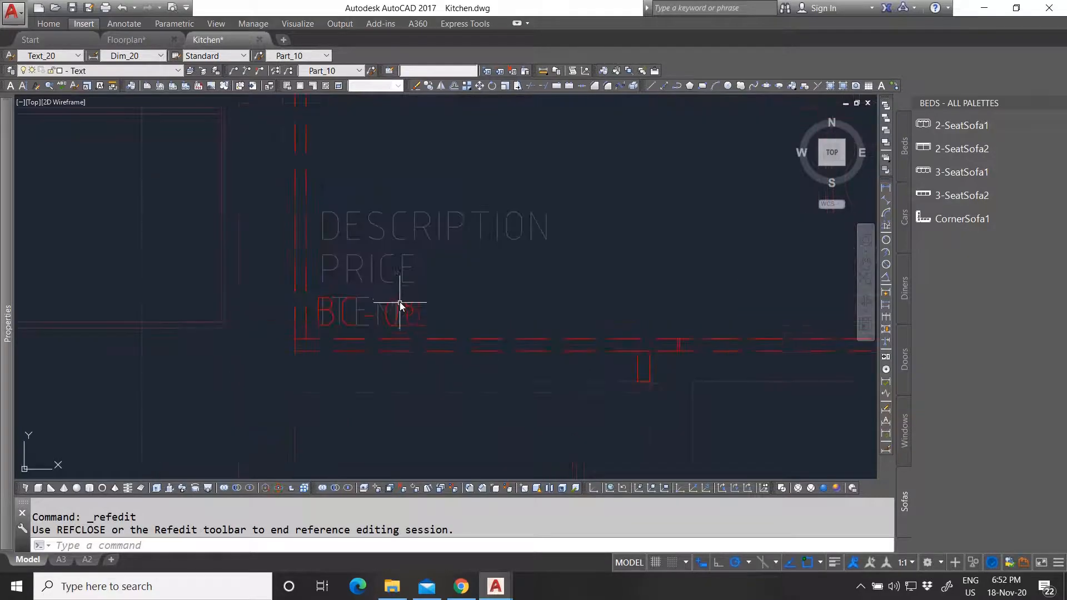
{"action": "left_click", "coordinate": [298, 188]}
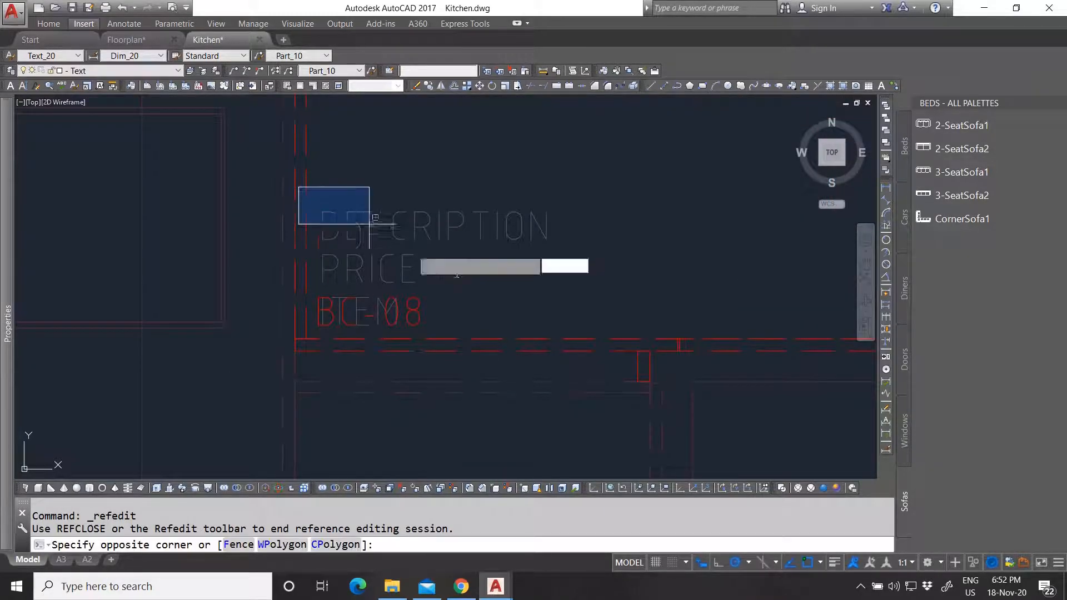
{"action": "left_click", "coordinate": [586, 330]}
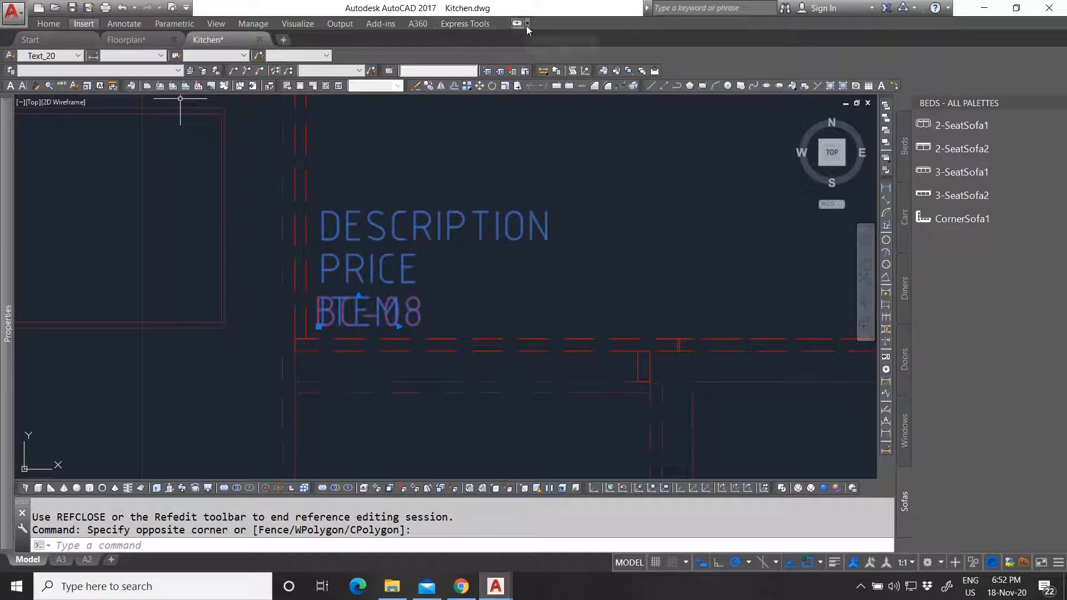
{"action": "key", "text": "Escape"}
{"action": "key", "text": "Escape"}
{"action": "left_click", "coordinate": [463, 250]}
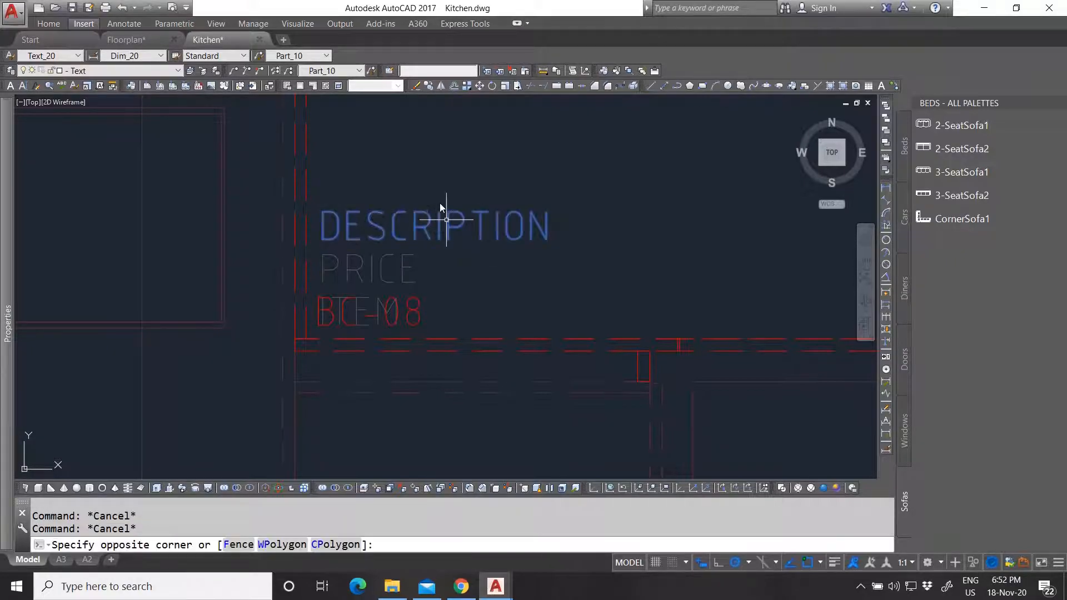
{"action": "left_click", "coordinate": [439, 202]}
{"action": "left_click", "coordinate": [434, 260]}
{"action": "left_click", "coordinate": [380, 233]}
{"action": "left_click", "coordinate": [367, 297]}
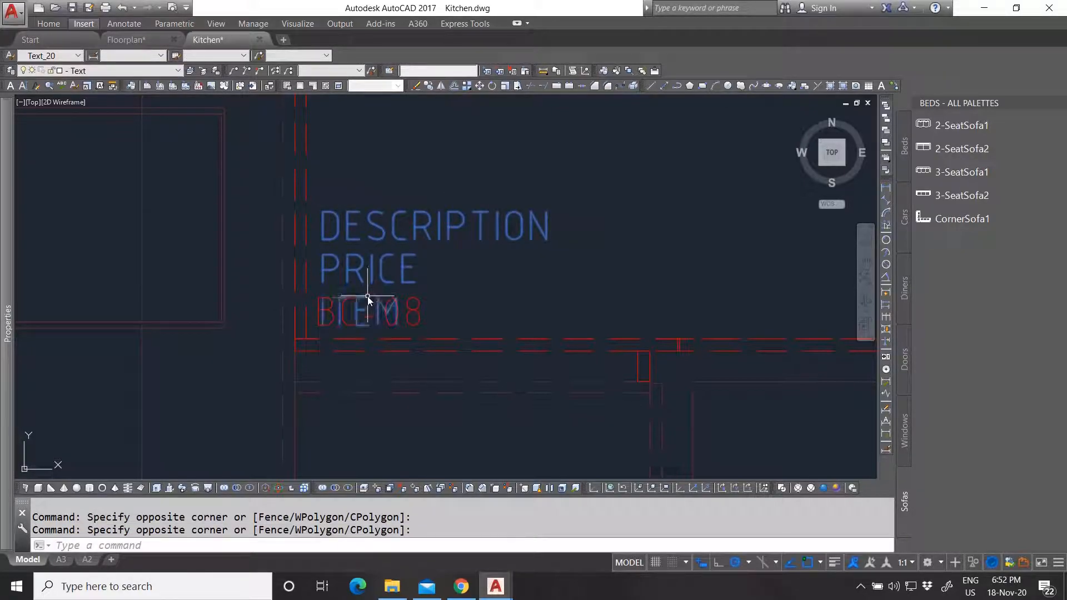
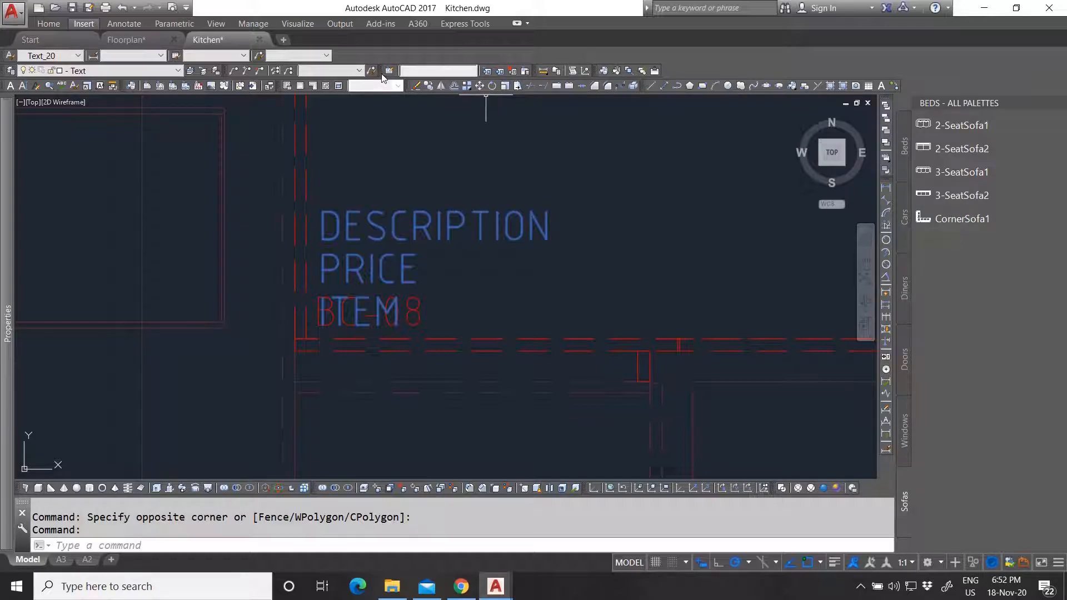
{"action": "key", "text": "Escape"}
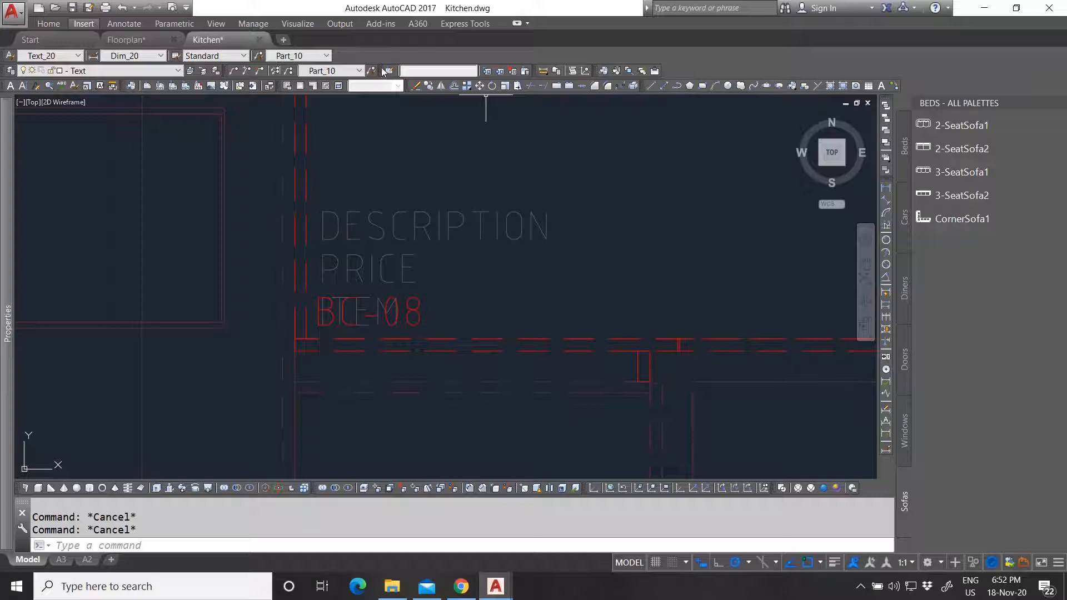
Check the AutoCAD toolbar list for the Refedit toolbar's display setting.
{"action": "left_click_drag", "start_coordinate": [381, 69], "coordinate": [383, 73]}
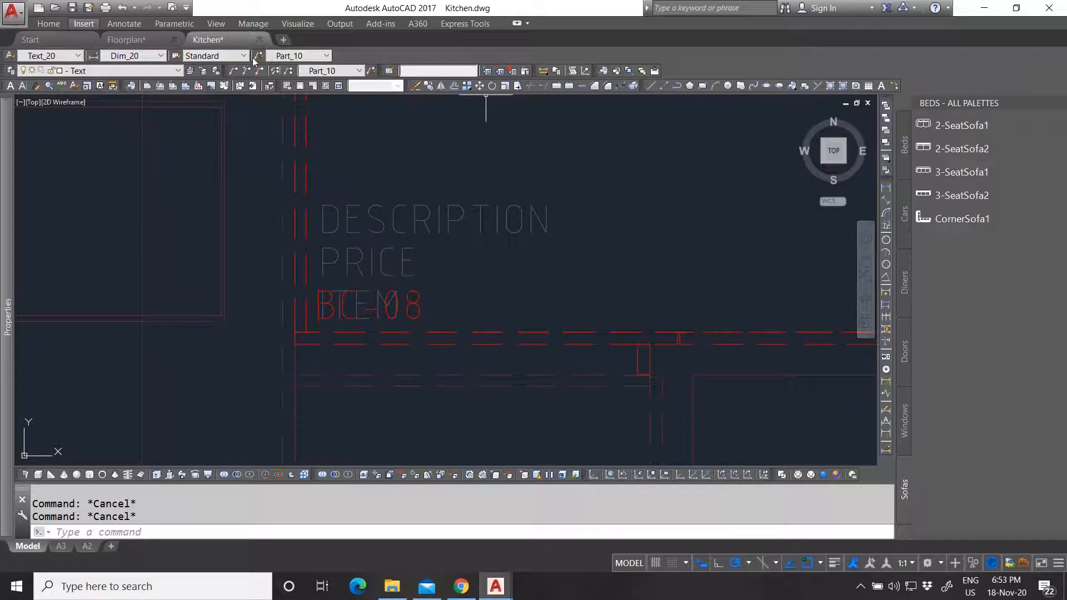
{"action": "right_click", "coordinate": [767, 57]}
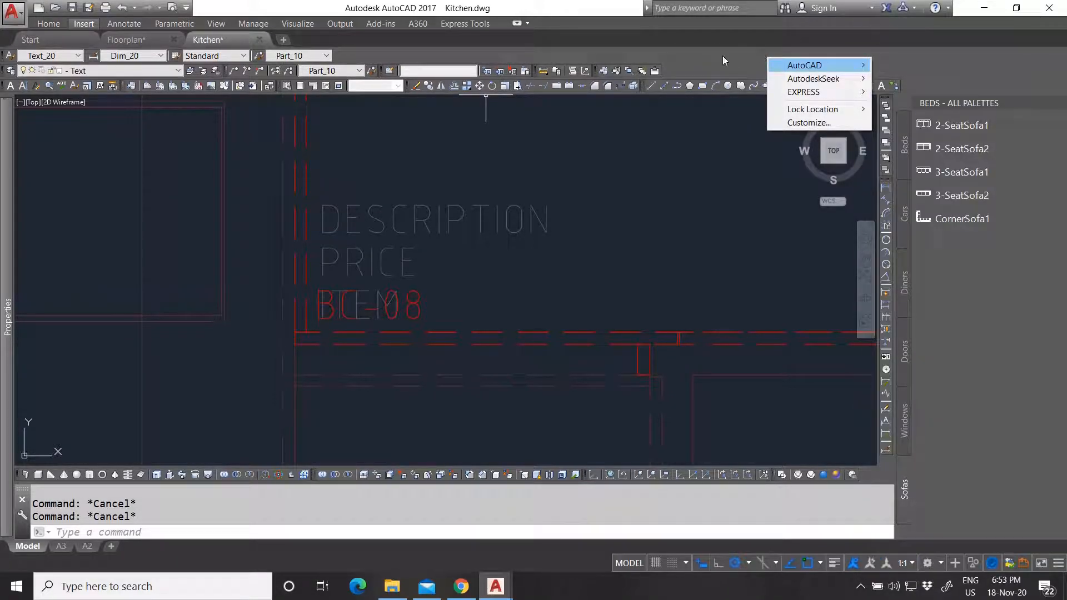
{"action": "mouse_move", "coordinate": [821, 65]}
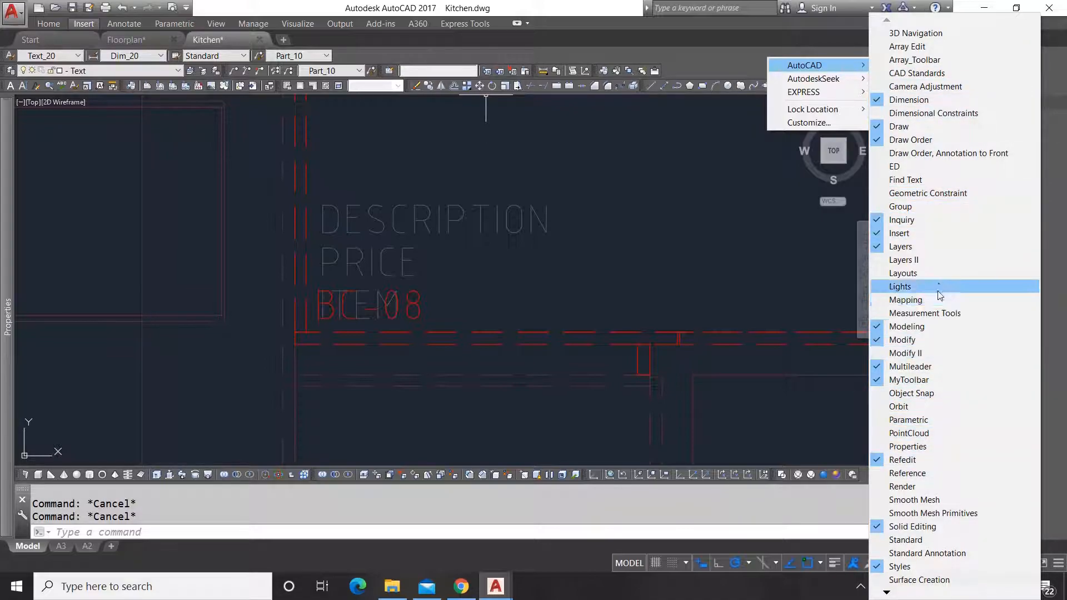
{"action": "left_click", "coordinate": [887, 593]}
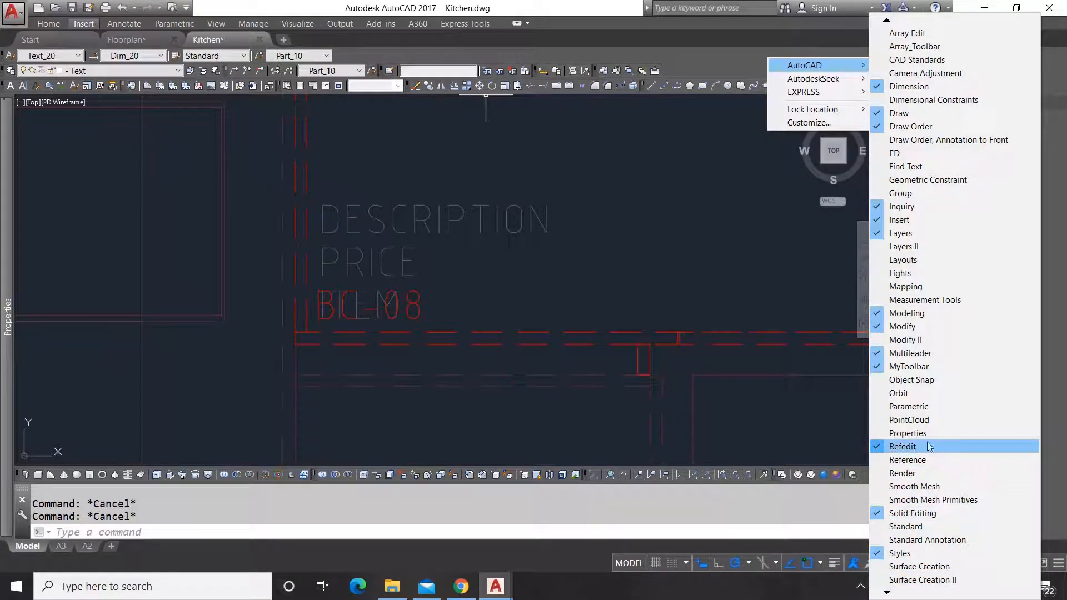
{"action": "left_click", "coordinate": [617, 73]}
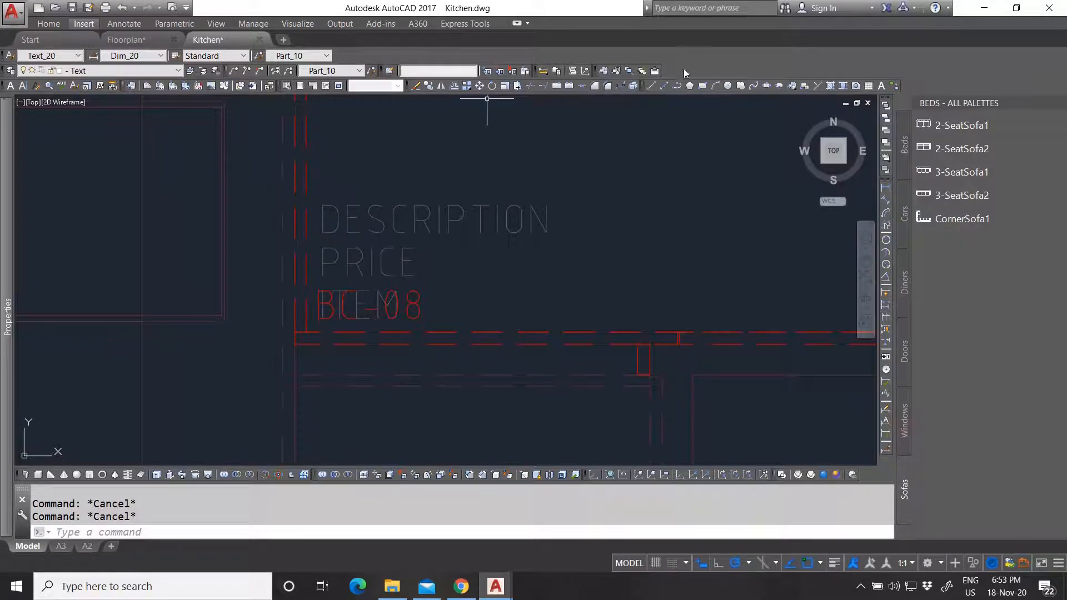
Add the DESCRIPTION, PRICE and ITEM attributes to the working set of the Base Cabinet 08 block.
{"action": "left_click", "coordinate": [592, 279]}
{"action": "left_click", "coordinate": [371, 186]}
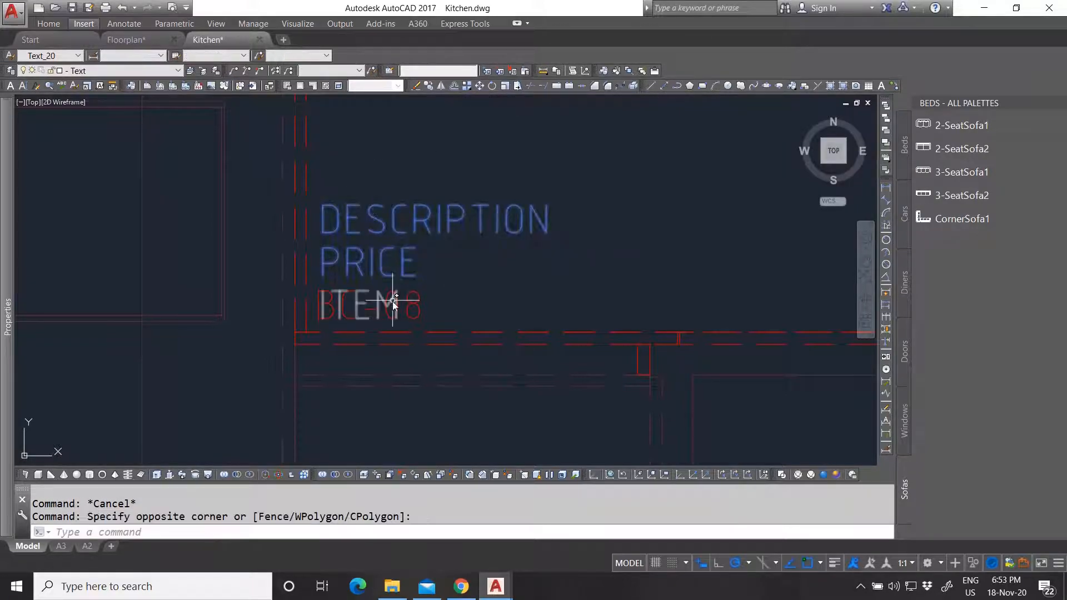
{"action": "left_click", "coordinate": [368, 293]}
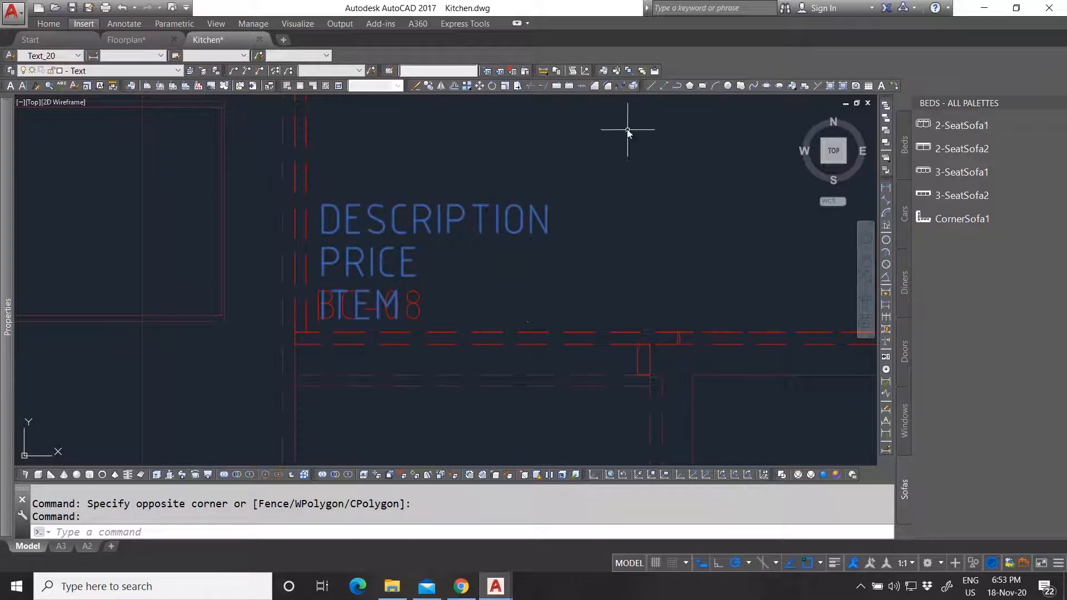
{"action": "left_click", "coordinate": [487, 72]}
{"action": "key", "text": "Escape"}
{"action": "scroll", "coordinate": [382, 257], "scroll_direction": "down", "scroll_amount": 5}
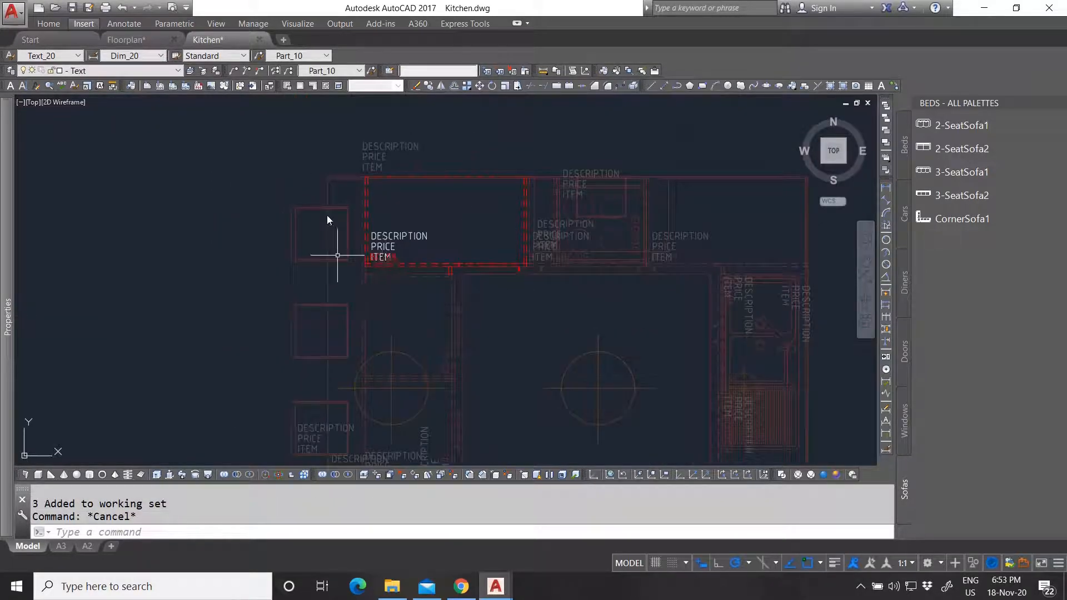
Examine the BC-08 label and the tag, prompt and default of the overlapping ITEM attribute definition.
{"action": "scroll", "coordinate": [398, 215], "scroll_direction": "up", "scroll_amount": 8}
{"action": "left_click", "coordinate": [438, 206]}
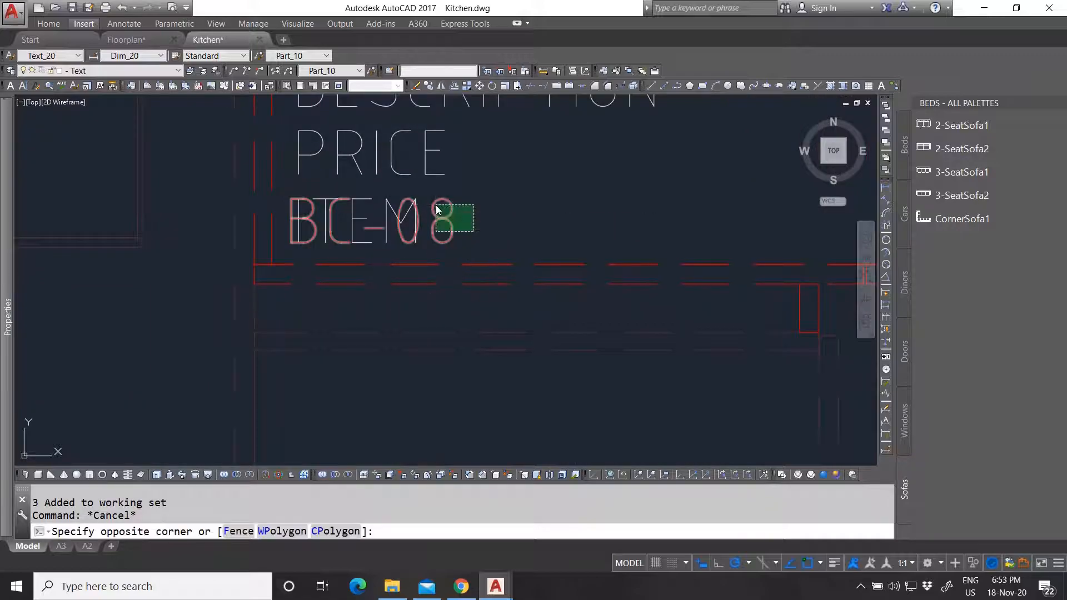
{"action": "scroll", "coordinate": [469, 278], "scroll_direction": "up", "scroll_amount": 2}
{"action": "scroll", "coordinate": [424, 274], "scroll_direction": "down", "scroll_amount": 3}
{"action": "scroll", "coordinate": [429, 277], "scroll_direction": "up", "scroll_amount": 3}
{"action": "scroll", "coordinate": [429, 277], "scroll_direction": "down", "scroll_amount": 3}
{"action": "scroll", "coordinate": [453, 292], "scroll_direction": "up", "scroll_amount": 1}
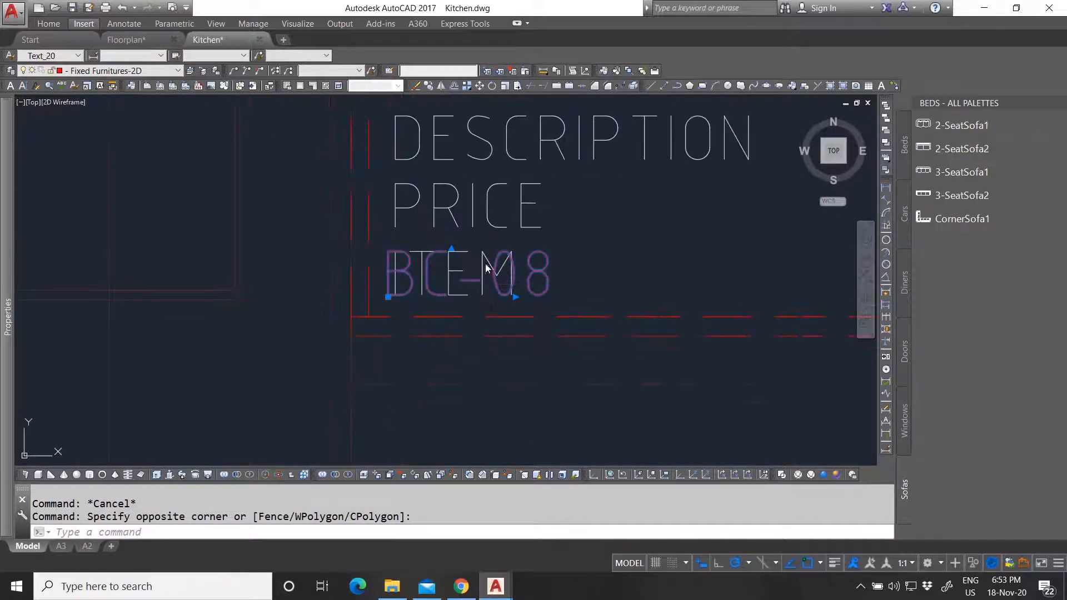
{"action": "key", "text": "Escape"}
{"action": "double_click", "coordinate": [484, 259]}
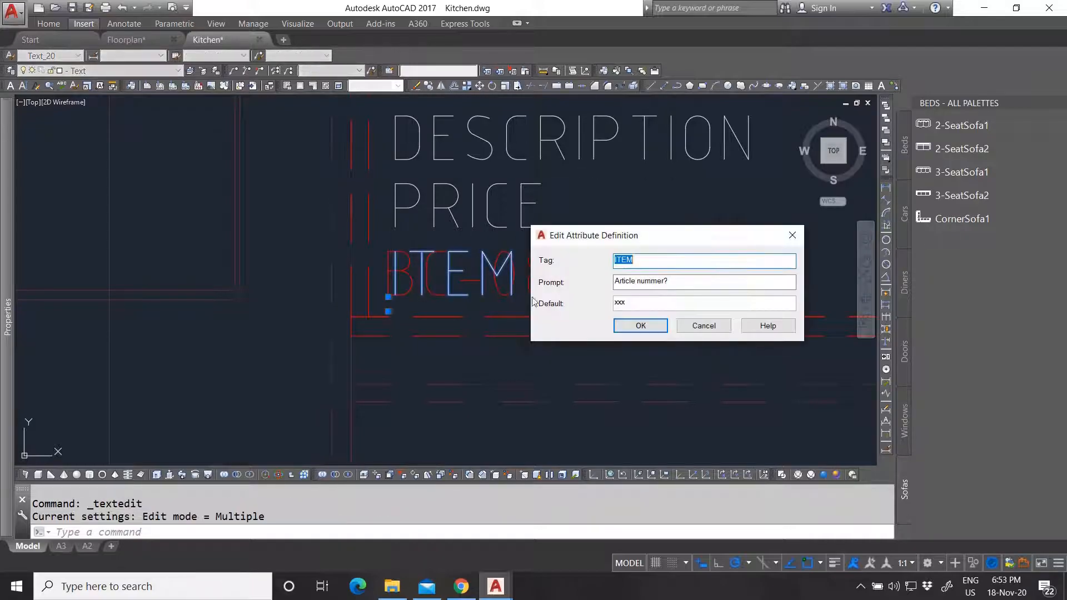
{"action": "double_click", "coordinate": [627, 303]}
{"action": "left_click", "coordinate": [641, 327]}
{"action": "key", "text": "Escape"}
{"action": "key", "text": "Escape"}
Erase the BC-08 text label overlapping ITEM and save the reference edits to the Base Cabinet 08 block.
{"action": "left_click", "coordinate": [558, 287]}
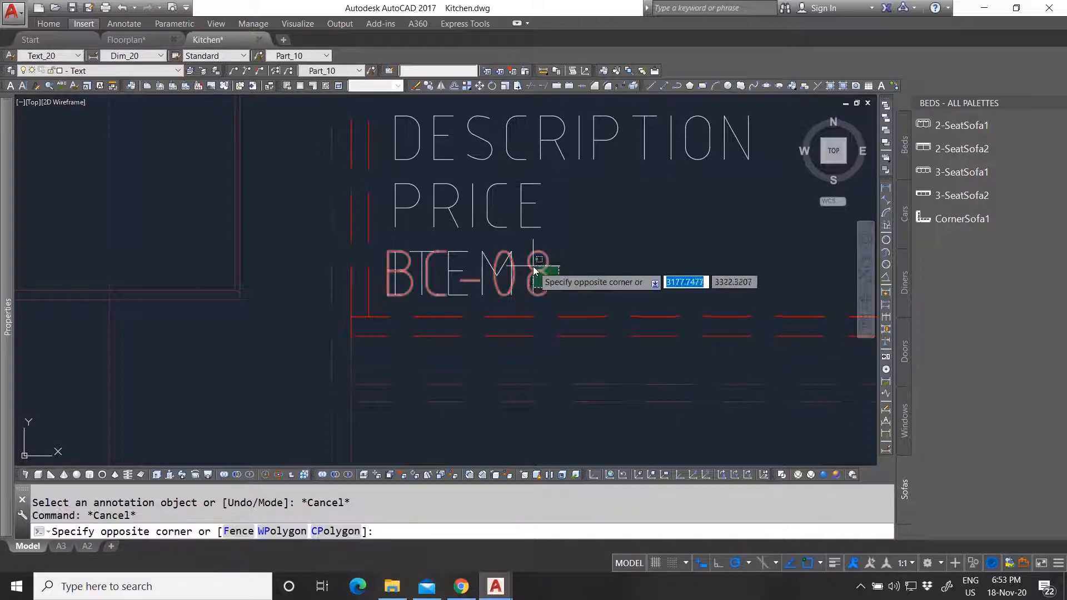
{"action": "left_click", "coordinate": [528, 270]}
{"action": "scroll", "coordinate": [524, 269], "scroll_direction": "up", "scroll_amount": 3}
{"action": "scroll", "coordinate": [478, 284], "scroll_direction": "down", "scroll_amount": 1}
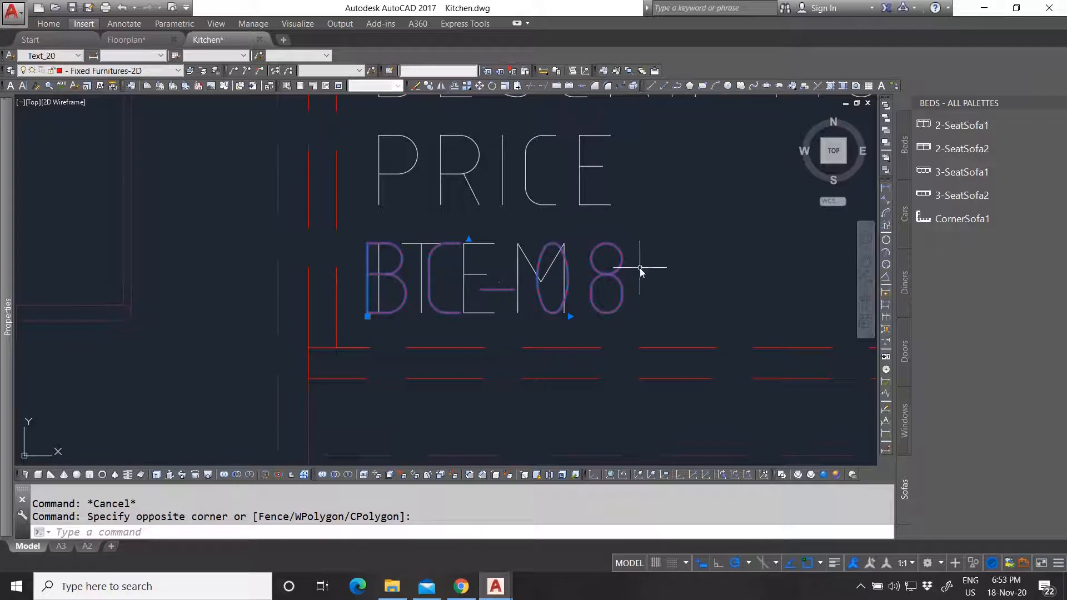
{"action": "key", "text": "Delete"}
{"action": "scroll", "coordinate": [367, 333], "scroll_direction": "down", "scroll_amount": 4}
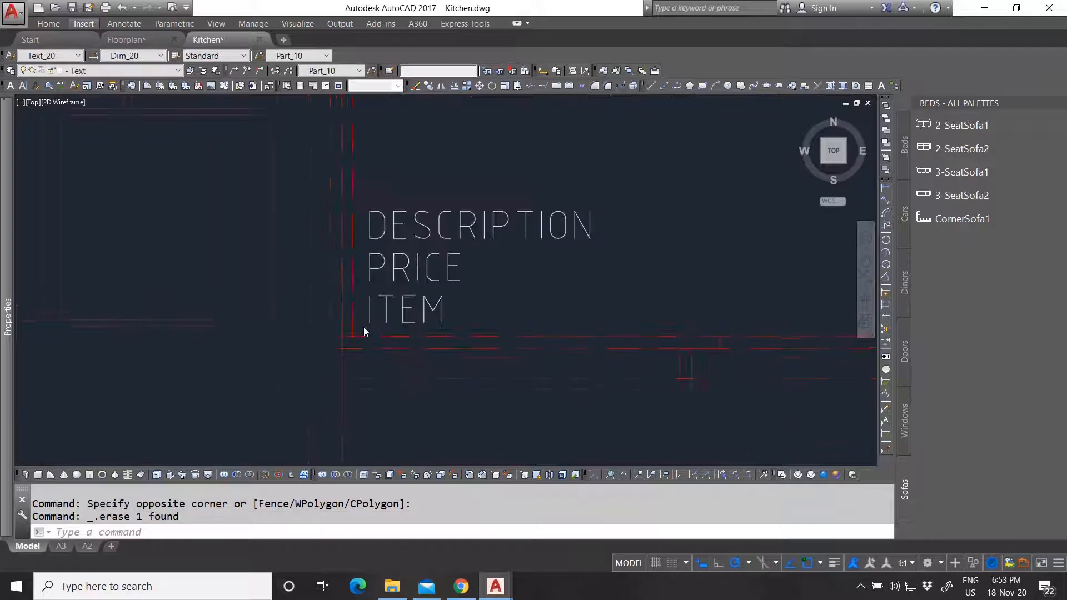
{"action": "key", "text": "Escape"}
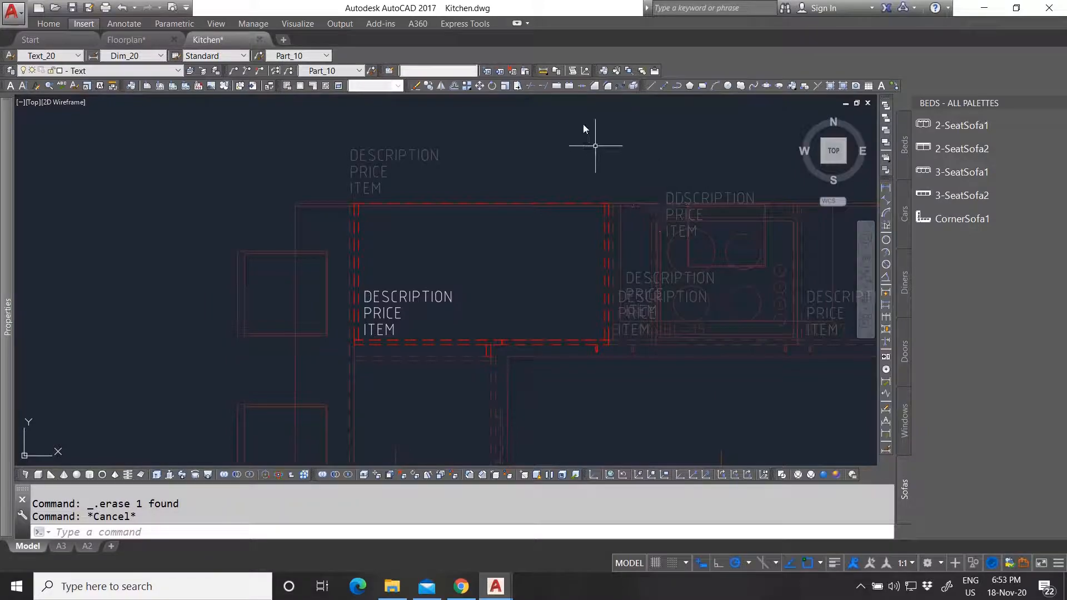
{"action": "left_click", "coordinate": [525, 76]}
{"action": "left_click", "coordinate": [526, 332]}
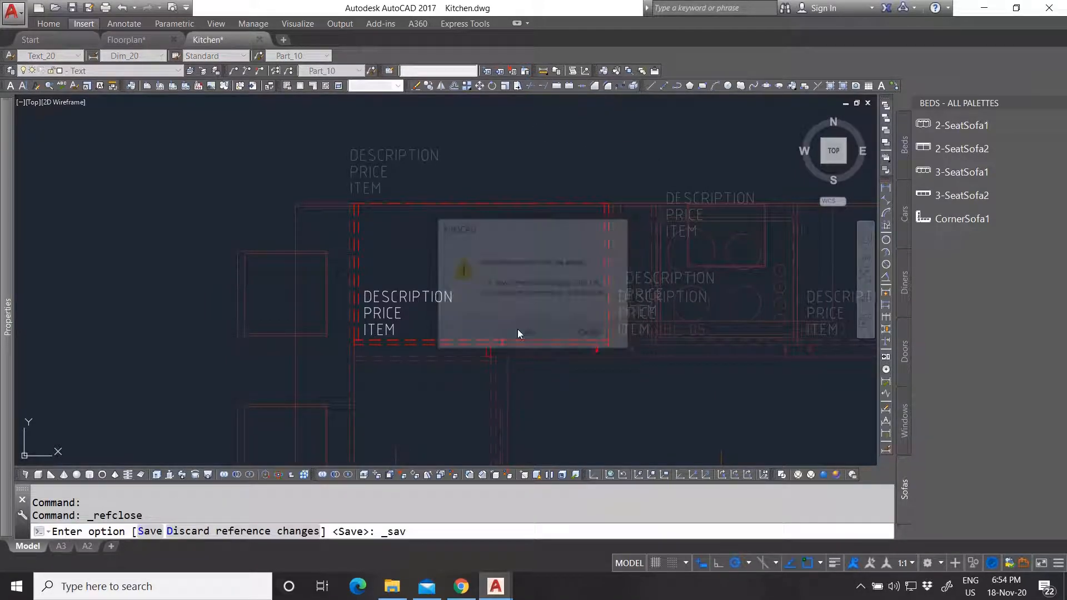
{"action": "key", "text": "Escape"}
Open the Chair block at the lowest chair for in-place reference editing, with all nested objects selected automatically.
{"action": "scroll", "coordinate": [500, 289], "scroll_direction": "down", "scroll_amount": 6}
{"action": "scroll", "coordinate": [469, 216], "scroll_direction": "up", "scroll_amount": 4}
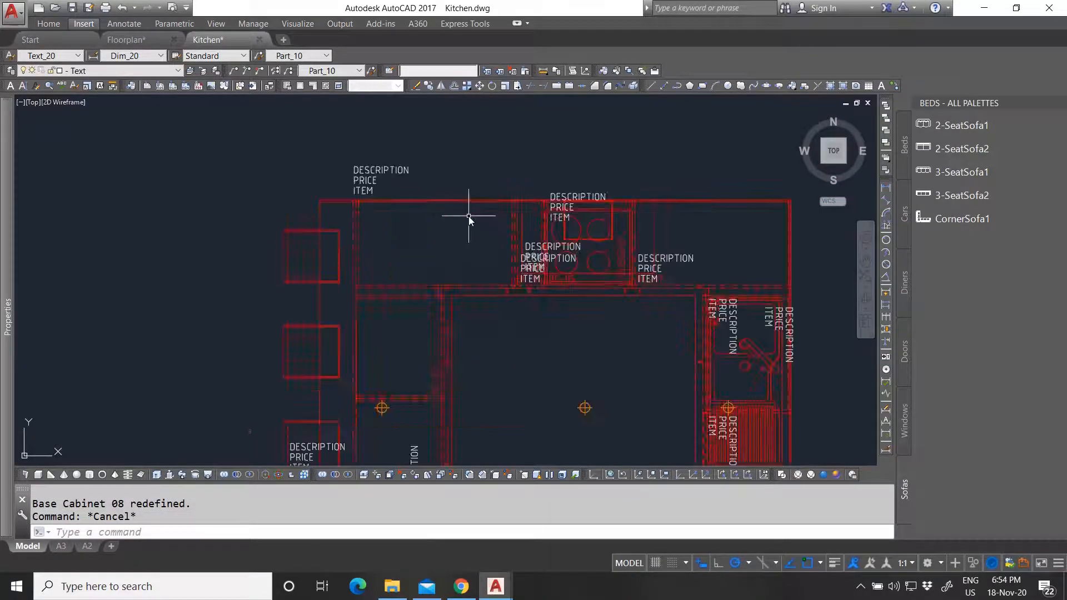
{"action": "scroll", "coordinate": [381, 210], "scroll_direction": "up", "scroll_amount": 2}
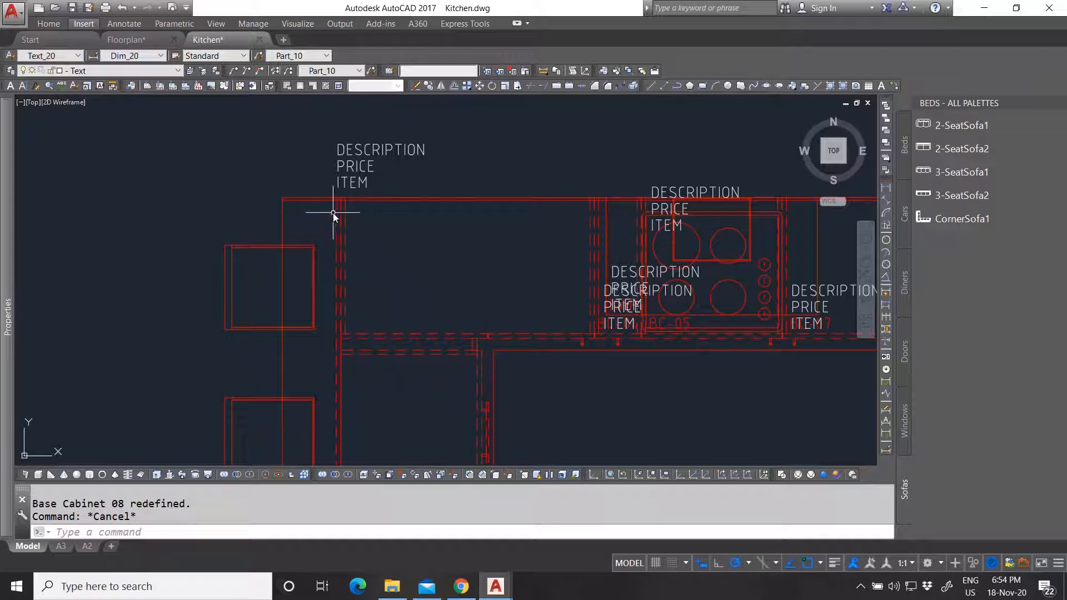
{"action": "scroll", "coordinate": [479, 232], "scroll_direction": "down", "scroll_amount": 4}
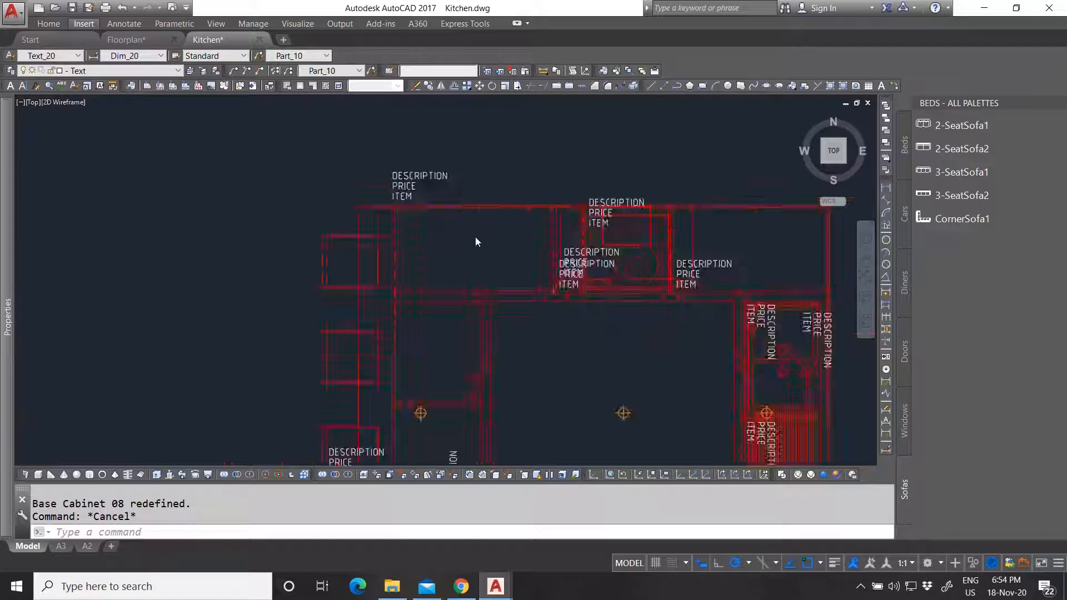
{"action": "scroll", "coordinate": [404, 412], "scroll_direction": "up", "scroll_amount": 6}
{"action": "left_click", "coordinate": [295, 198]}
{"action": "left_click", "coordinate": [291, 202]}
{"action": "scroll", "coordinate": [291, 202], "scroll_direction": "up", "scroll_amount": 2}
{"action": "right_click", "coordinate": [357, 182]}
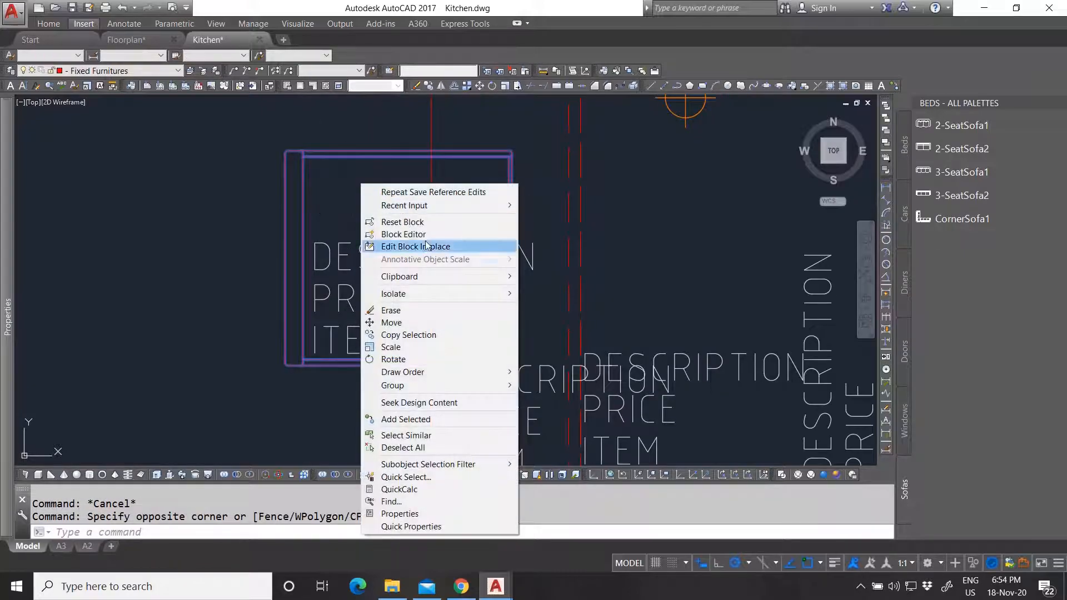
{"action": "left_click", "coordinate": [417, 241]}
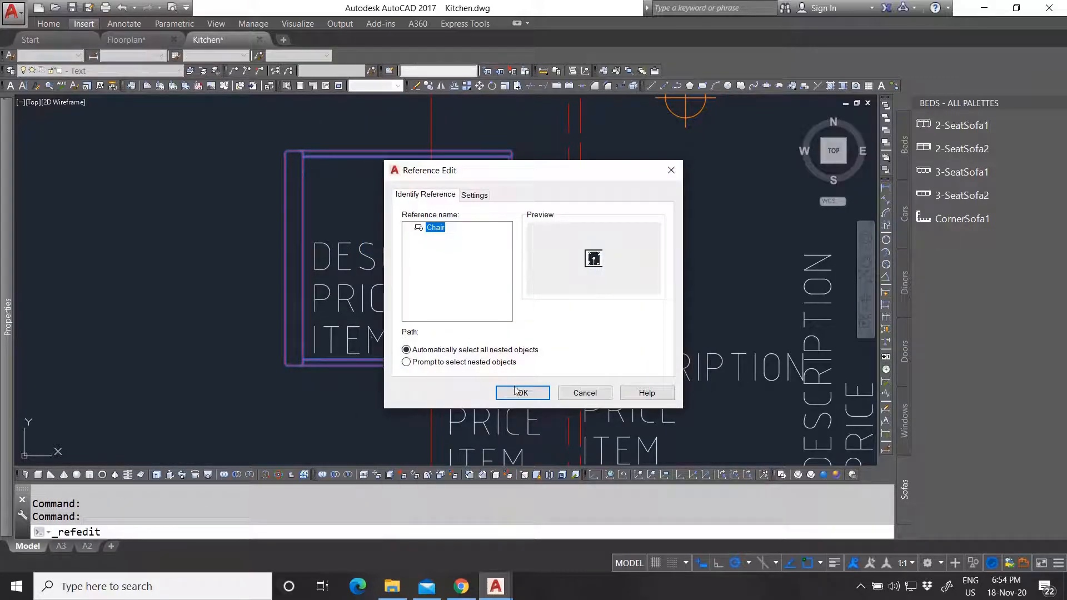
{"action": "left_click", "coordinate": [514, 392]}
Add the DESCRIPTION, PRICE and ITEM attributes to the Chair block's working set and save the reference edits.
{"action": "left_click", "coordinate": [317, 209]}
{"action": "left_click", "coordinate": [513, 151]}
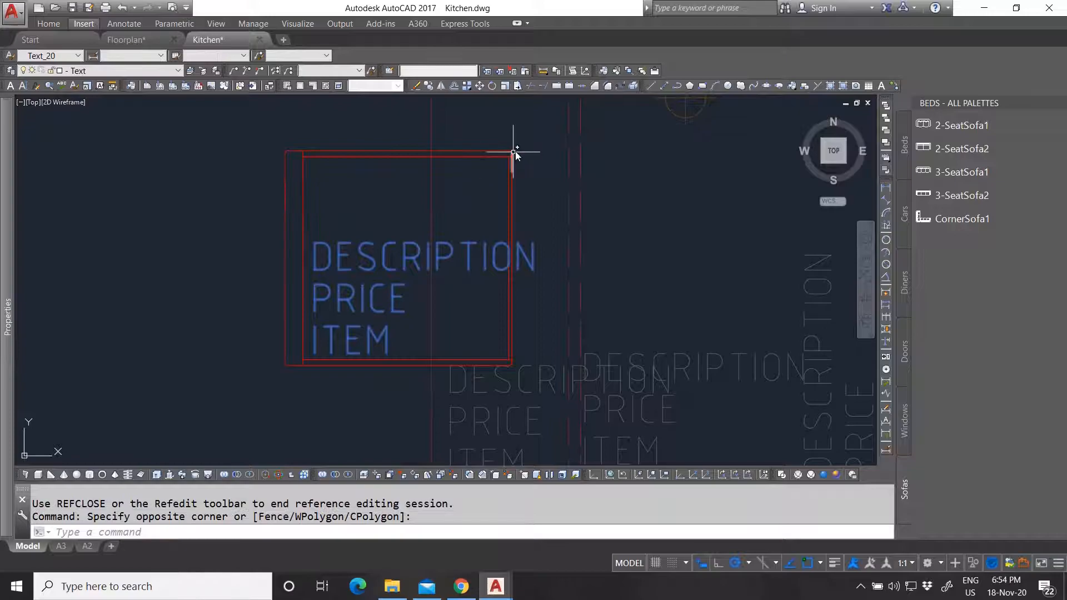
{"action": "left_click", "coordinate": [487, 71]}
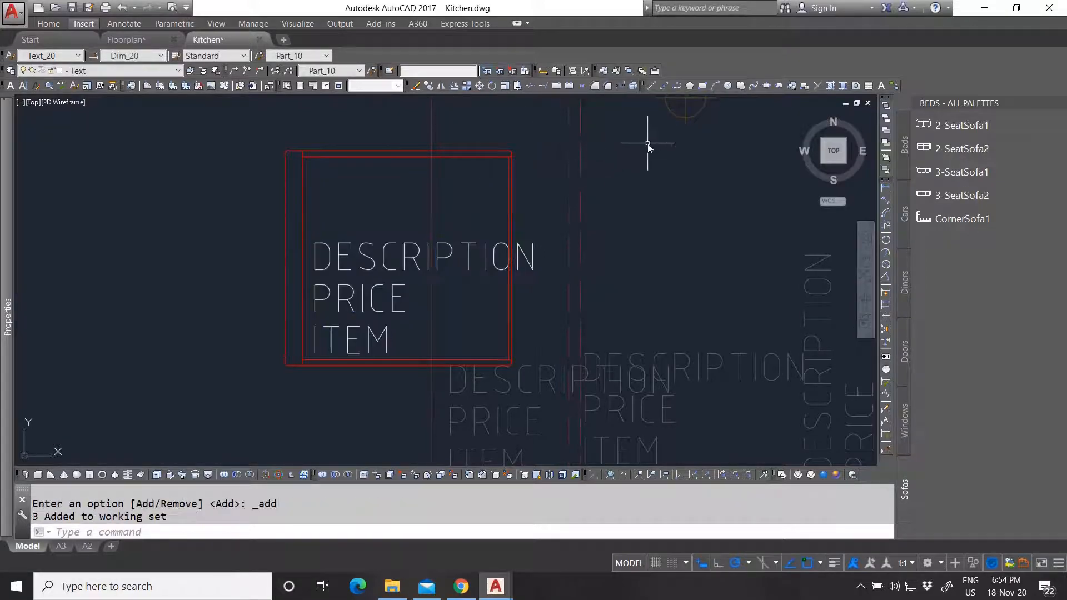
{"action": "left_click", "coordinate": [526, 72]}
{"action": "left_click", "coordinate": [512, 332]}
Open the Counter Top 02 block for in-place reference editing, with all nested objects selected automatically.
{"action": "scroll", "coordinate": [387, 294], "scroll_direction": "down", "scroll_amount": 3}
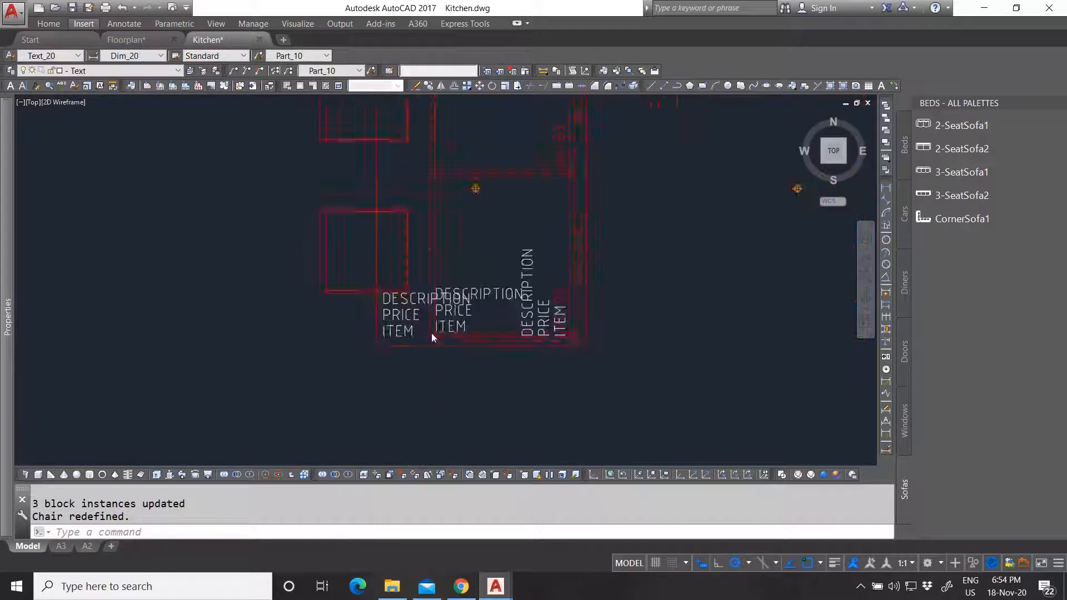
{"action": "left_click", "coordinate": [388, 354]}
{"action": "right_click", "coordinate": [401, 347]}
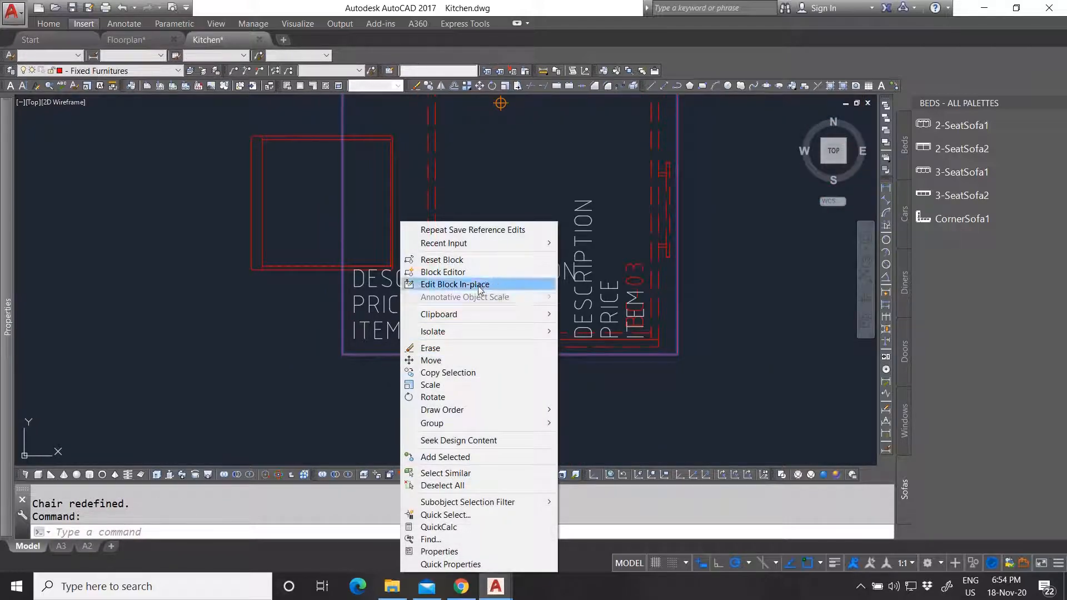
{"action": "left_click", "coordinate": [479, 285]}
{"action": "left_click", "coordinate": [505, 395]}
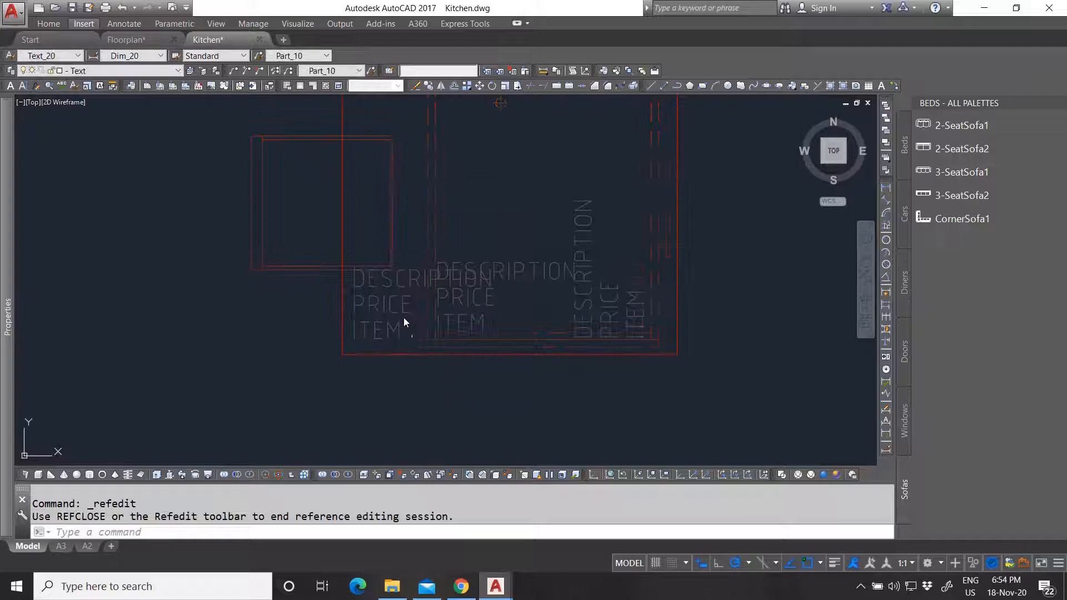
Add the three attributes in the countertop's lower-left corner to the Counter Top 02 block and save the reference edits.
{"action": "left_click", "coordinate": [404, 317]}
{"action": "left_click", "coordinate": [384, 284]}
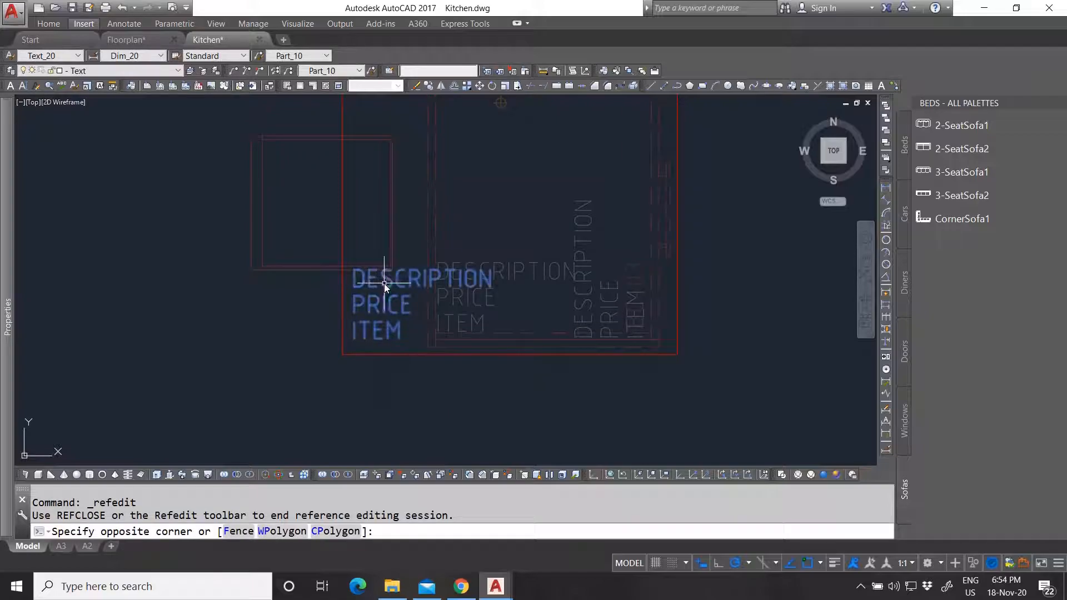
{"action": "left_click", "coordinate": [488, 72]}
{"action": "left_click", "coordinate": [525, 71]}
{"action": "left_click", "coordinate": [529, 336]}
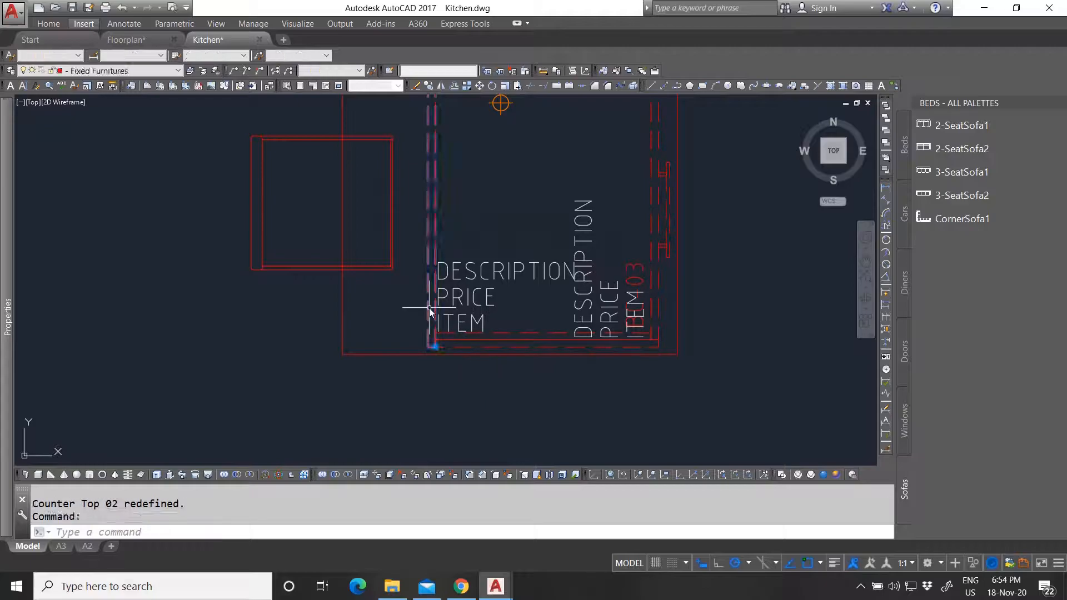
Open the Back Panel 01 block for in-place reference editing, with all nested objects selected automatically.
{"action": "left_click", "coordinate": [429, 307]}
{"action": "right_click", "coordinate": [429, 308]}
{"action": "left_click", "coordinate": [489, 284]}
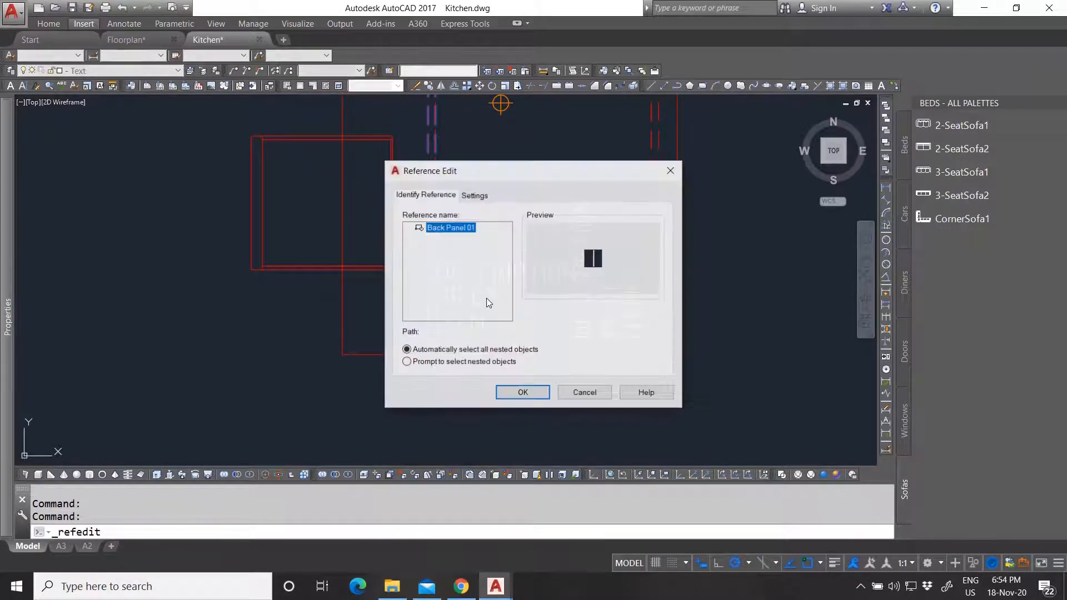
{"action": "left_click", "coordinate": [522, 393]}
Add the three horizontal attributes beside the back panel to the Back Panel 01 block and save the reference edits.
{"action": "left_click", "coordinate": [472, 254]}
{"action": "left_click", "coordinate": [472, 254]}
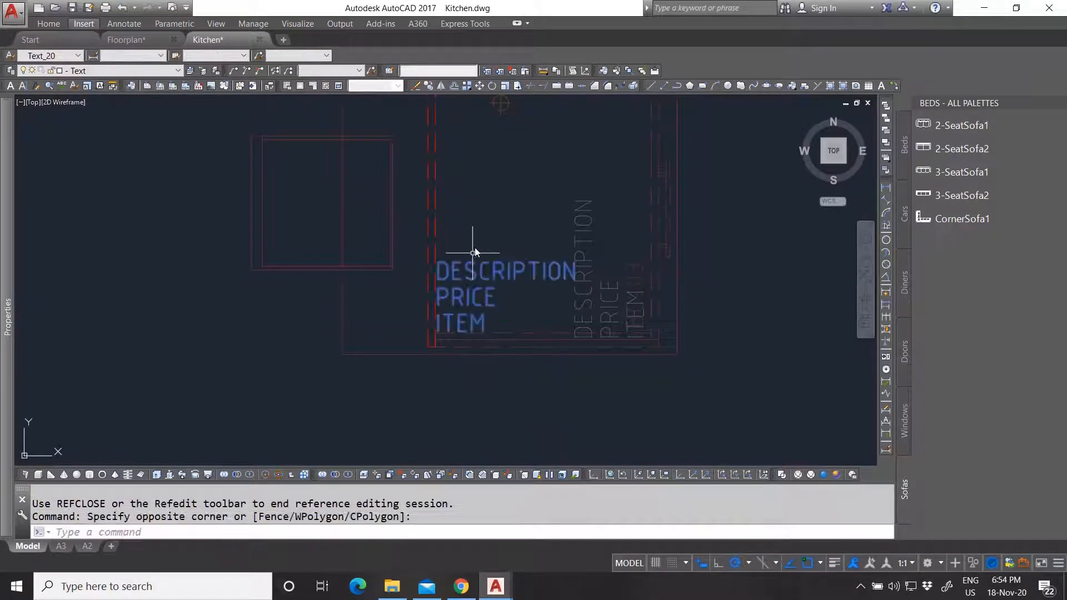
{"action": "left_click", "coordinate": [488, 71]}
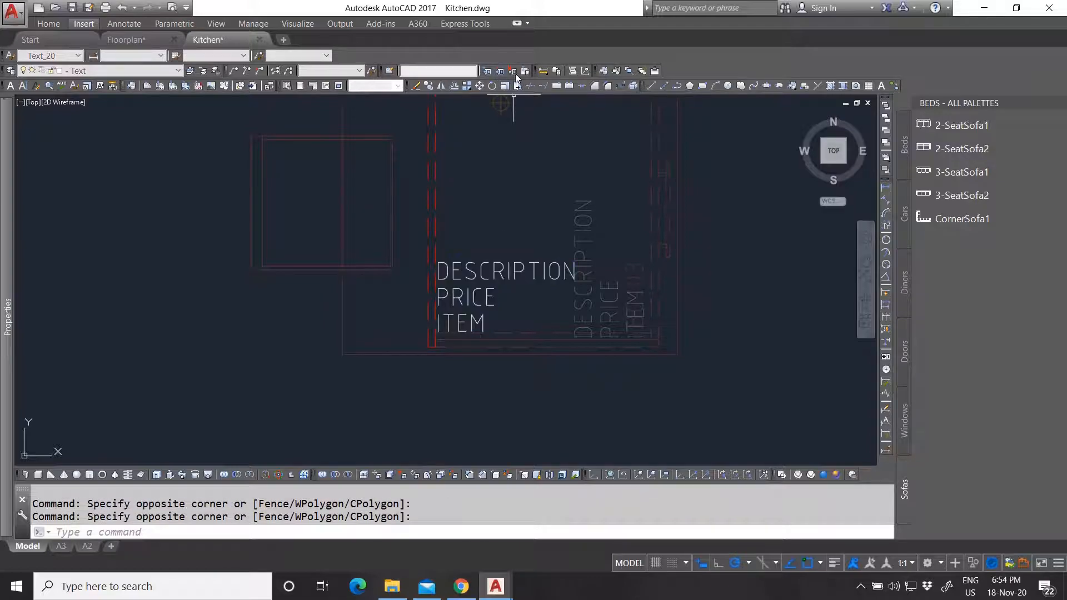
{"action": "left_click", "coordinate": [524, 71]}
{"action": "left_click", "coordinate": [536, 328]}
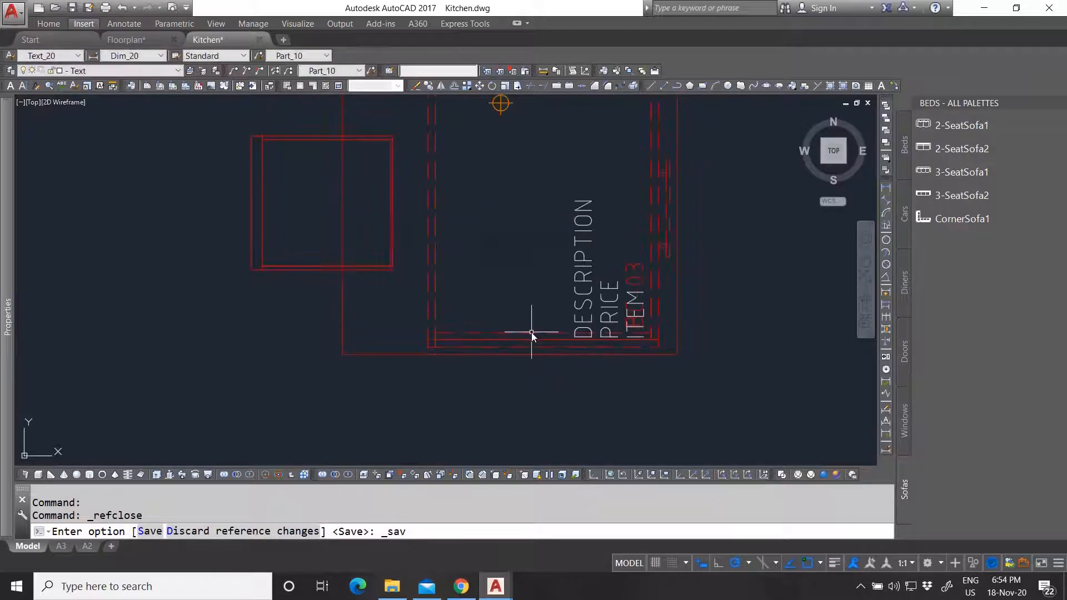
Open the lowest BC-03 cabinet's block for in-place reference editing, with all nested objects selected automatically.
{"action": "left_click", "coordinate": [531, 335]}
{"action": "right_click", "coordinate": [511, 221]}
{"action": "left_click", "coordinate": [561, 285]}
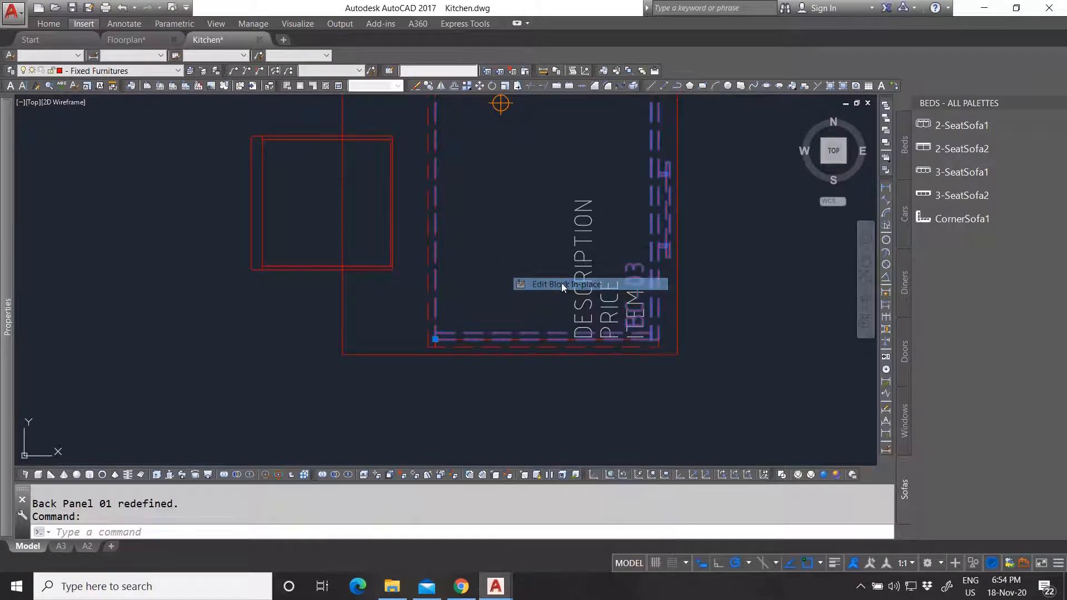
{"action": "left_click", "coordinate": [536, 384]}
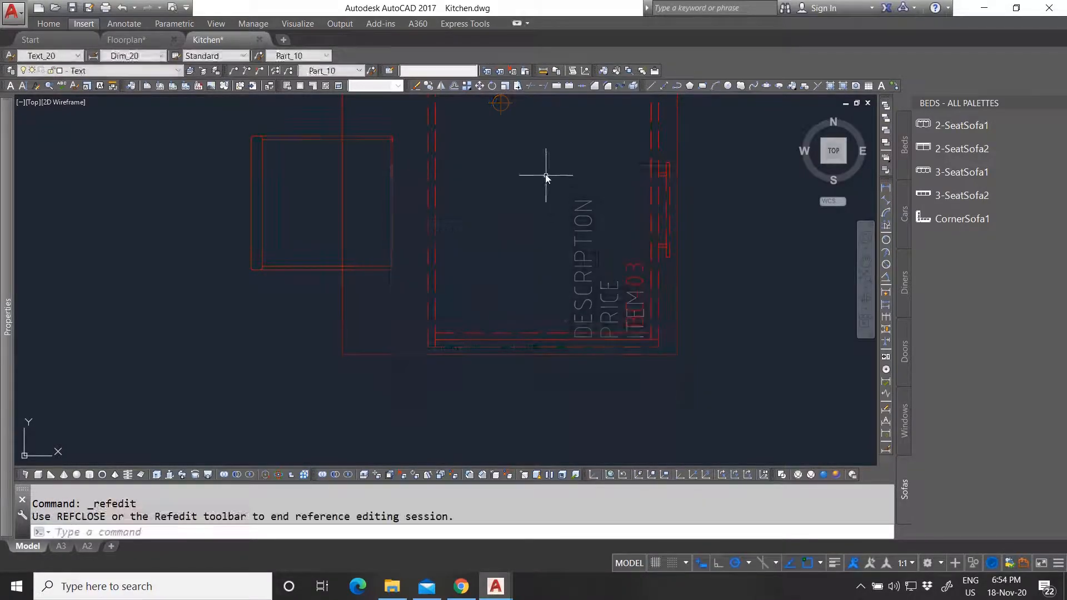
Add the three vertical attributes to the BC-03 cabinet's reference edit set and delete its old BC-03 label.
{"action": "left_click", "coordinate": [545, 171]}
{"action": "left_click", "coordinate": [649, 357]}
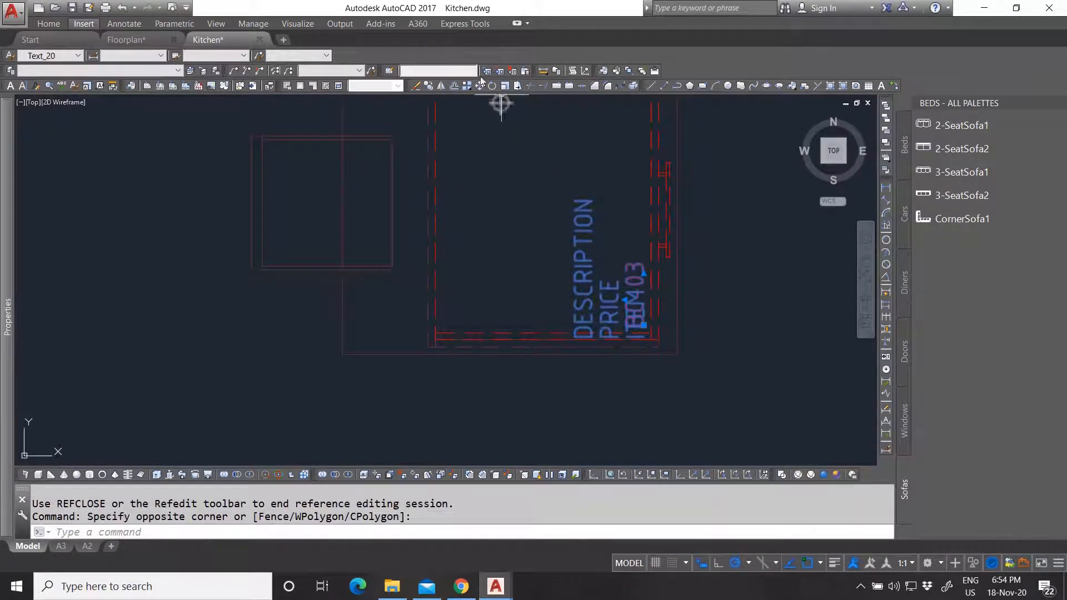
{"action": "left_click", "coordinate": [487, 71]}
{"action": "key", "text": "Escape"}
{"action": "left_click", "coordinate": [633, 255]}
{"action": "left_click", "coordinate": [632, 242]}
{"action": "key", "text": "Delete"}
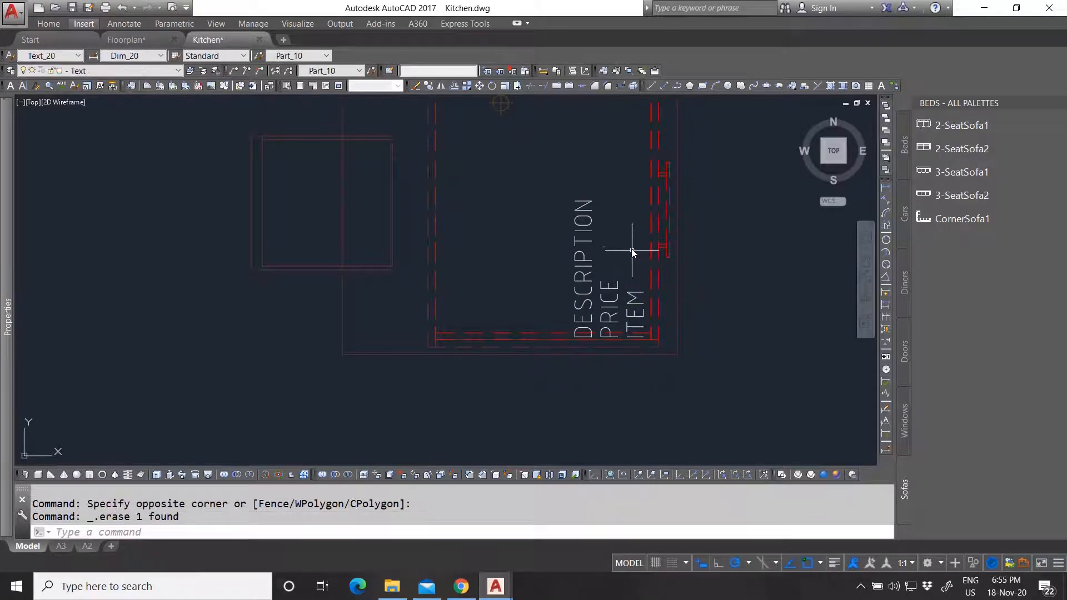
Move the DESCRIPTION, PRICE and ITEM attributes 30 units straight up inside the BC-03 cabinet.
{"action": "left_click", "coordinate": [550, 184]}
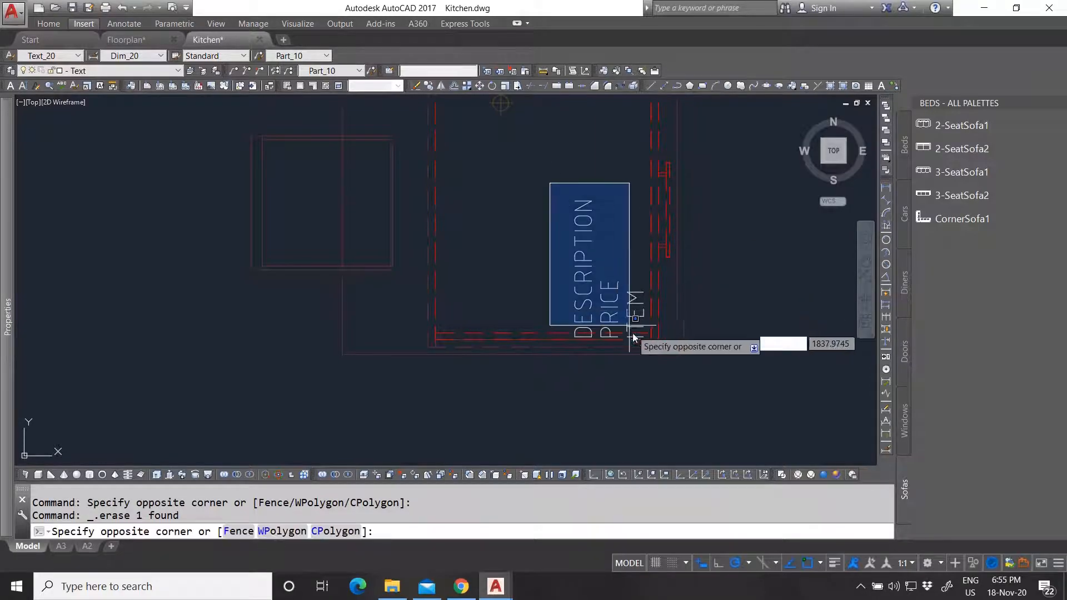
{"action": "left_click", "coordinate": [649, 351]}
{"action": "scroll", "coordinate": [693, 302], "scroll_direction": "up", "scroll_amount": 3}
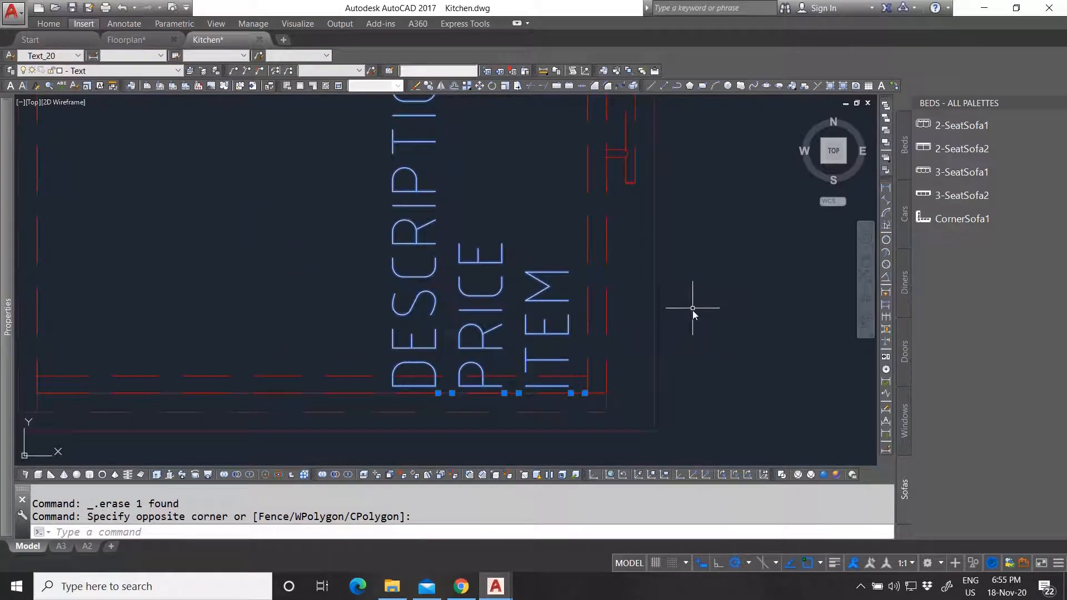
{"action": "key", "text": "m"}
{"action": "key", "text": "Return"}
{"action": "left_click", "coordinate": [685, 340]}
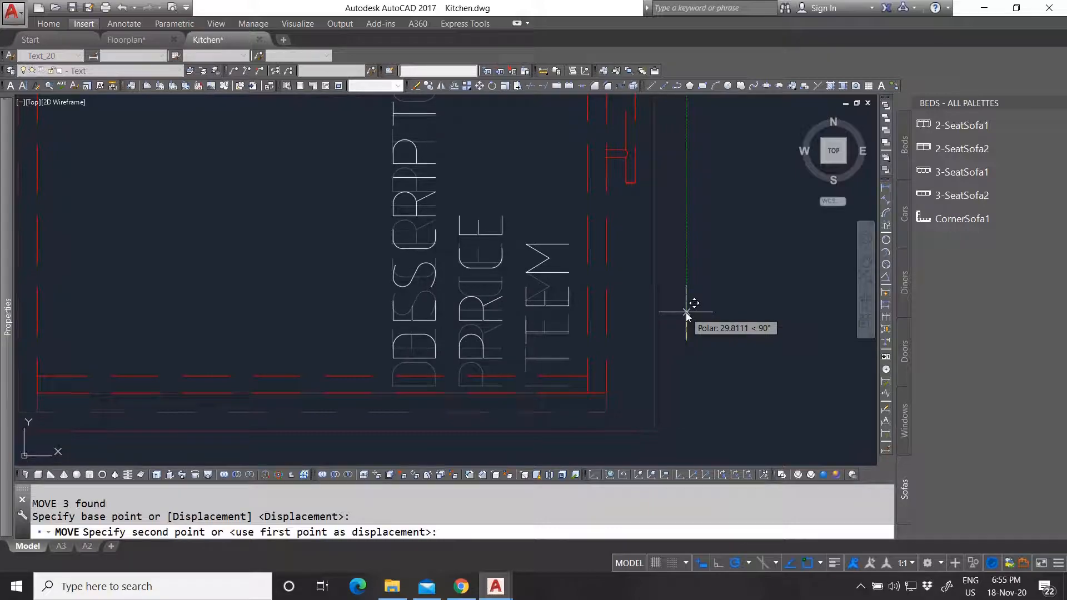
{"action": "type", "text": "30"}
{"action": "key", "text": "Return"}
{"action": "key", "text": "Escape"}
{"action": "scroll", "coordinate": [466, 299], "scroll_direction": "down", "scroll_amount": 4}
{"action": "scroll", "coordinate": [469, 298], "scroll_direction": "down", "scroll_amount": 3}
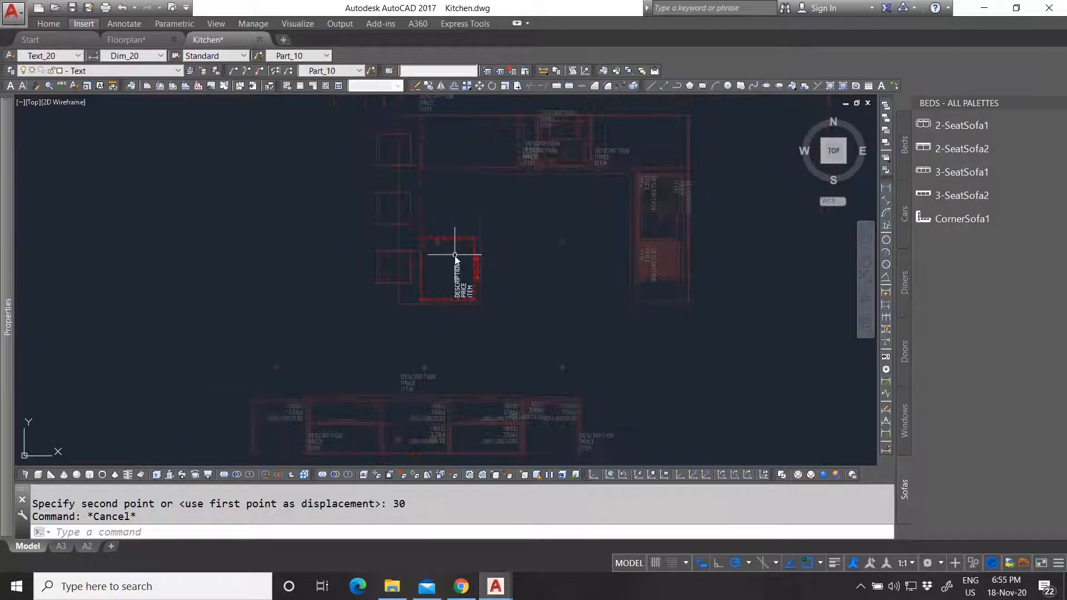
{"action": "scroll", "coordinate": [449, 218], "scroll_direction": "up", "scroll_amount": 2}
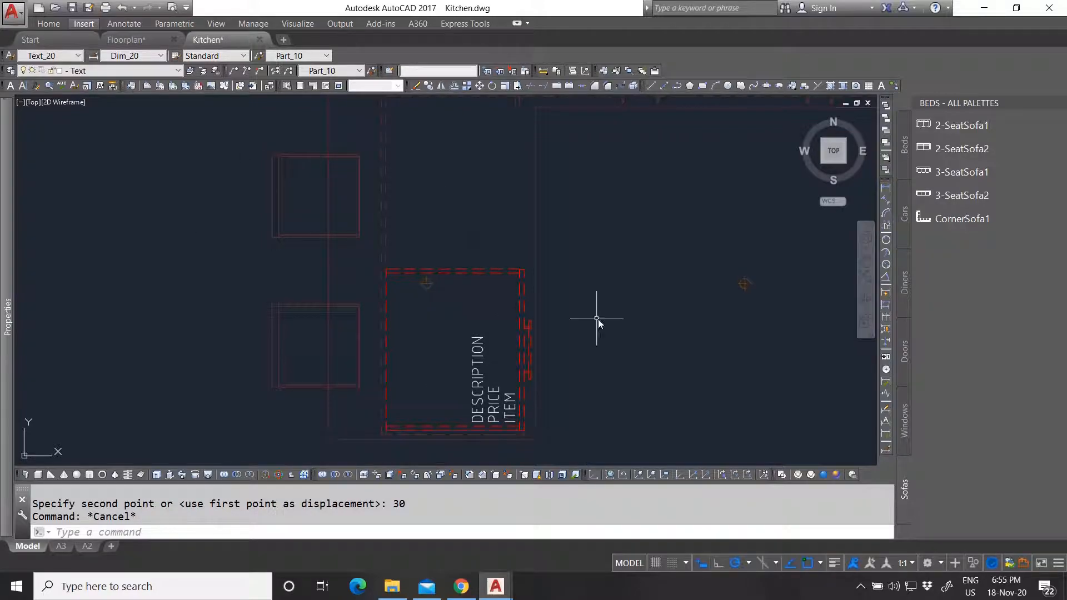
{"action": "scroll", "coordinate": [492, 348], "scroll_direction": "down", "scroll_amount": 2}
{"action": "scroll", "coordinate": [487, 375], "scroll_direction": "up", "scroll_amount": 2}
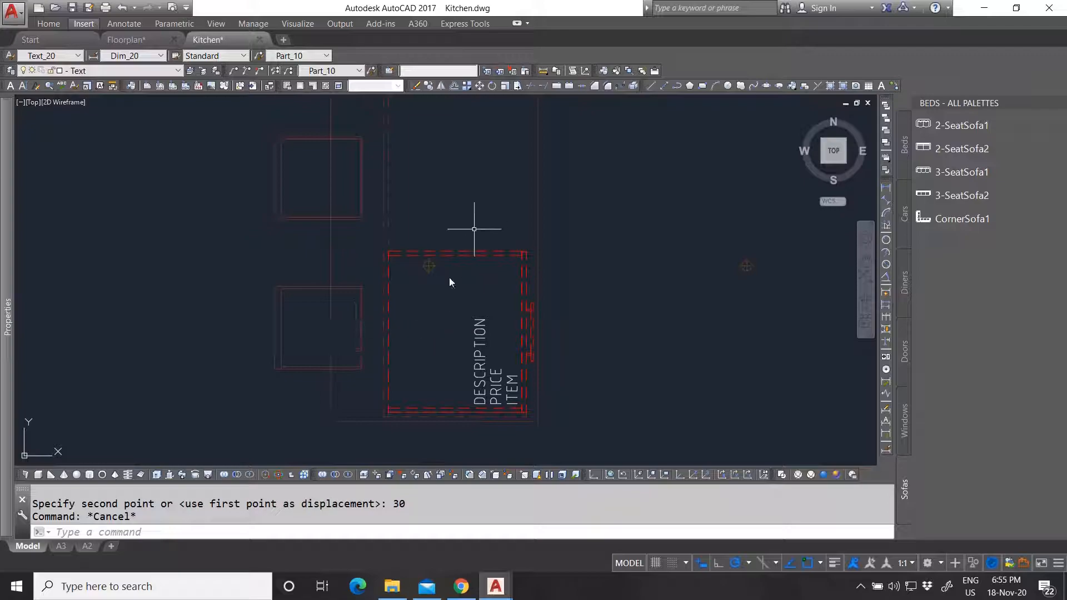
{"action": "scroll", "coordinate": [450, 283], "scroll_direction": "down", "scroll_amount": 2}
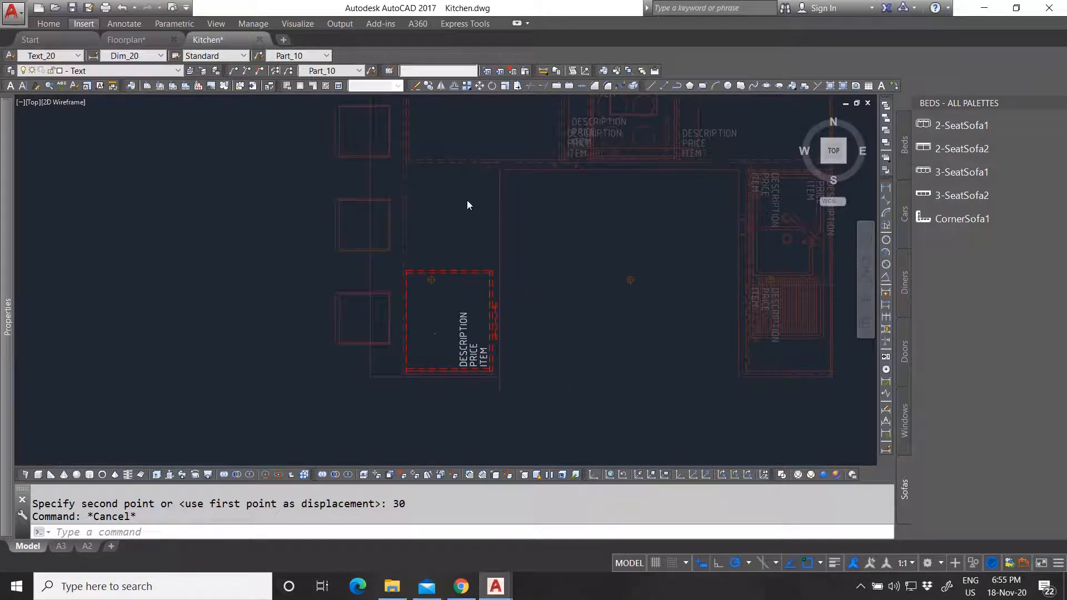
{"action": "scroll", "coordinate": [466, 204], "scroll_direction": "up", "scroll_amount": 2}
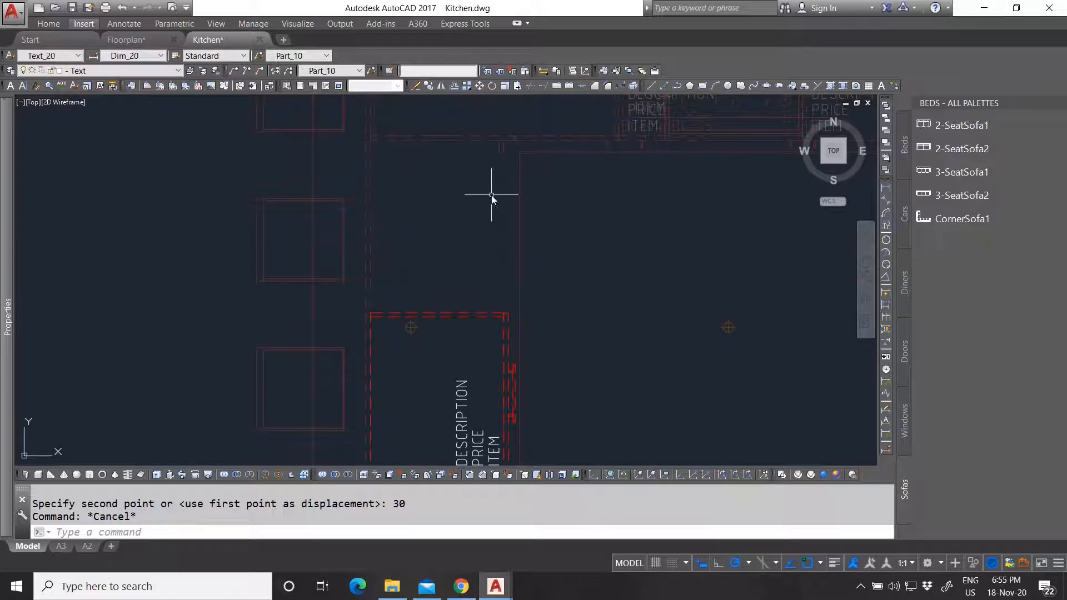
{"action": "scroll", "coordinate": [404, 246], "scroll_direction": "down", "scroll_amount": 2}
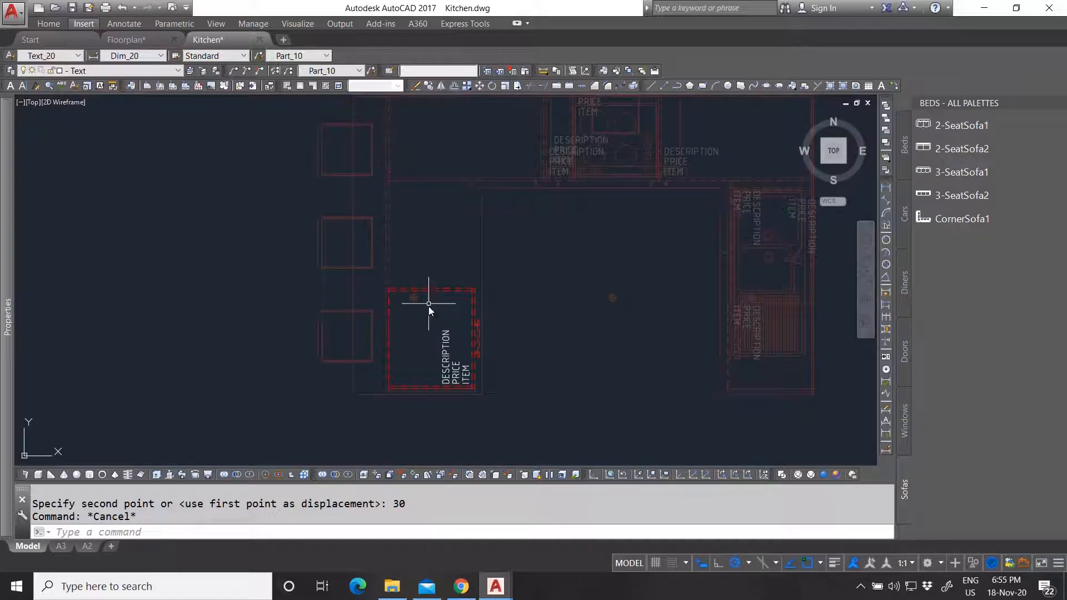
{"action": "scroll", "coordinate": [429, 305], "scroll_direction": "up", "scroll_amount": 2}
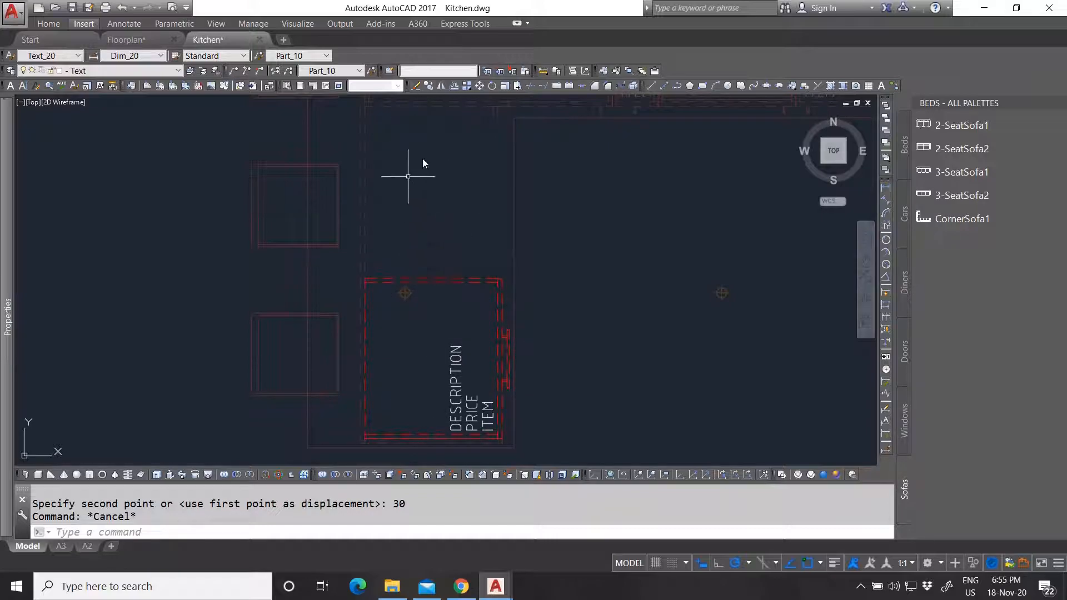
Save the reference edits to the Base Cabinet 03 block.
{"action": "left_click", "coordinate": [527, 71]}
{"action": "left_click", "coordinate": [532, 334]}
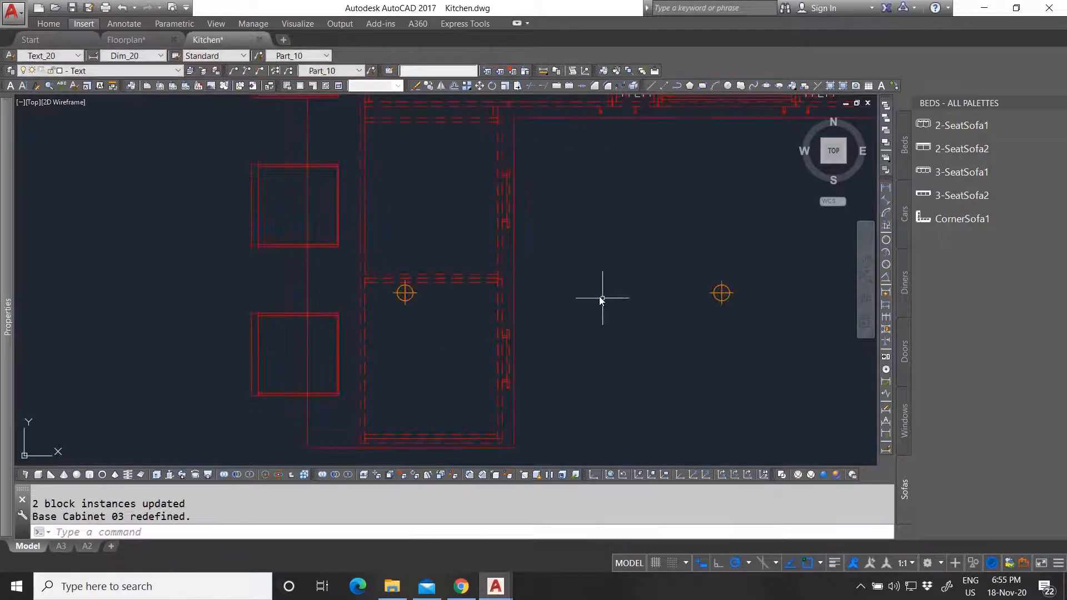
{"action": "left_click", "coordinate": [496, 181]}
{"action": "key", "text": "Escape"}
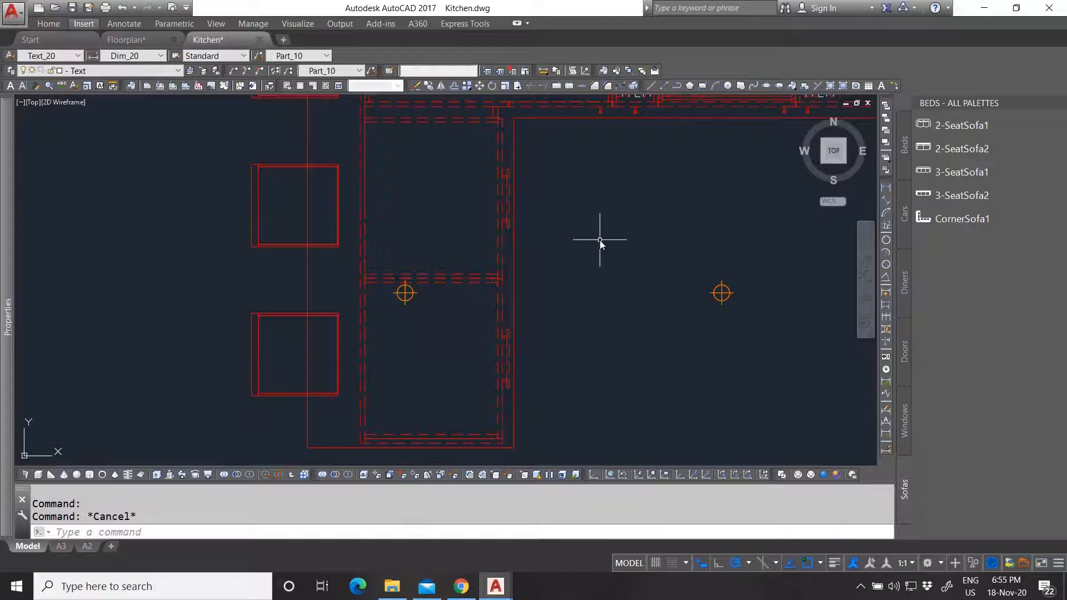
{"action": "scroll", "coordinate": [478, 304], "scroll_direction": "down", "scroll_amount": 6}
{"action": "scroll", "coordinate": [467, 259], "scroll_direction": "up", "scroll_amount": 8}
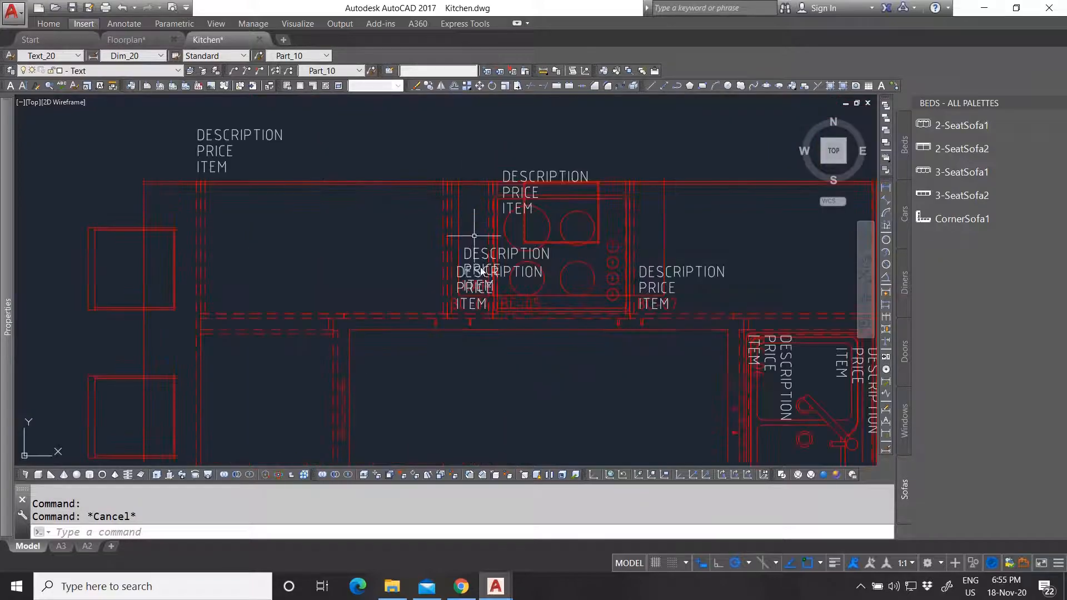
{"action": "left_click", "coordinate": [445, 218]}
{"action": "scroll", "coordinate": [445, 284], "scroll_direction": "down", "scroll_amount": 4}
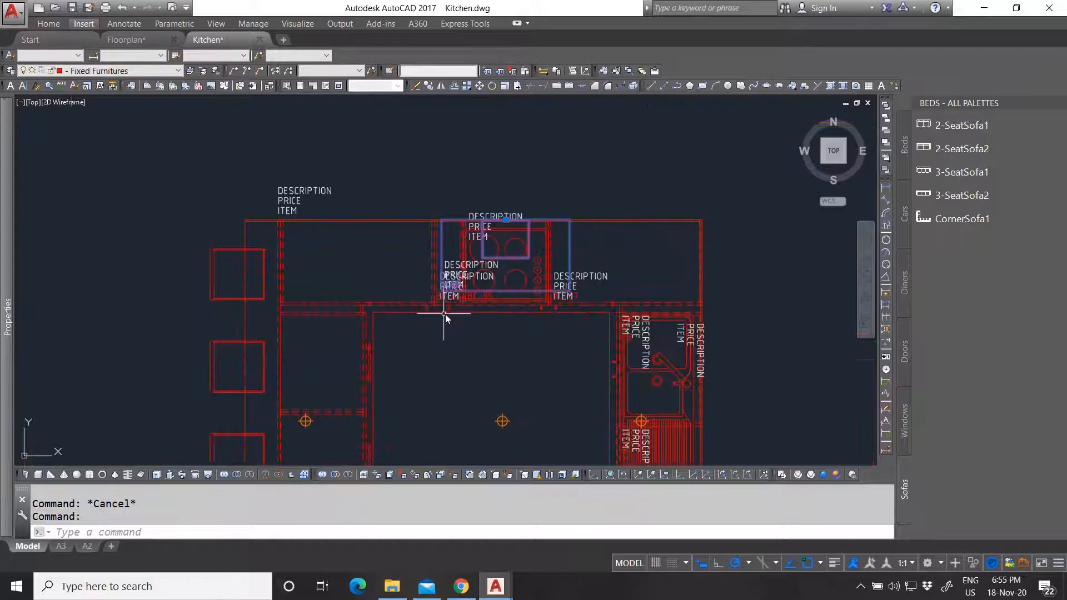
{"action": "scroll", "coordinate": [445, 315], "scroll_direction": "up", "scroll_amount": 5}
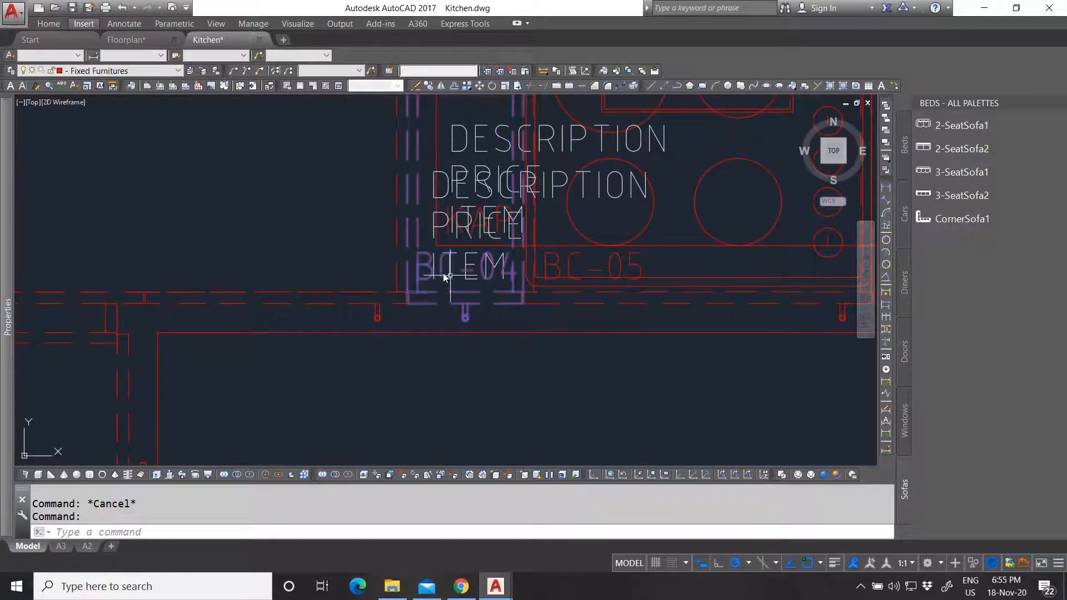
{"action": "scroll", "coordinate": [447, 276], "scroll_direction": "up", "scroll_amount": 2}
{"action": "scroll", "coordinate": [471, 293], "scroll_direction": "down", "scroll_amount": 4}
{"action": "scroll", "coordinate": [514, 283], "scroll_direction": "up", "scroll_amount": 3}
{"action": "key", "text": "Escape"}
Copy the BC-04 cabinet's three attributes to the matching position in the BC-05 cabinet, using the cabinets' inner front corners as reference points.
{"action": "left_click", "coordinate": [302, 248]}
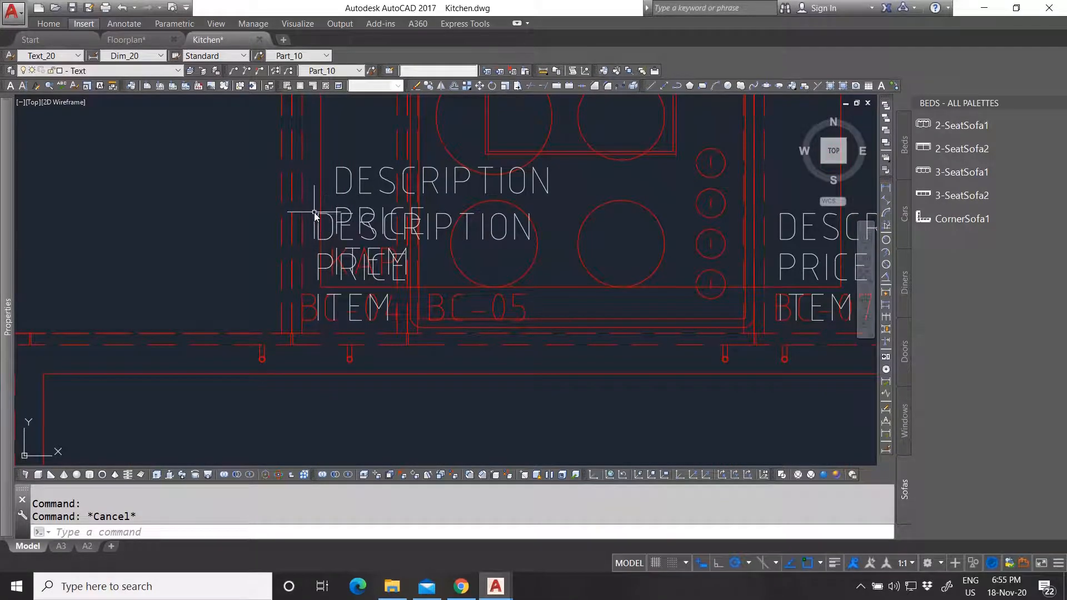
{"action": "left_click", "coordinate": [315, 210]}
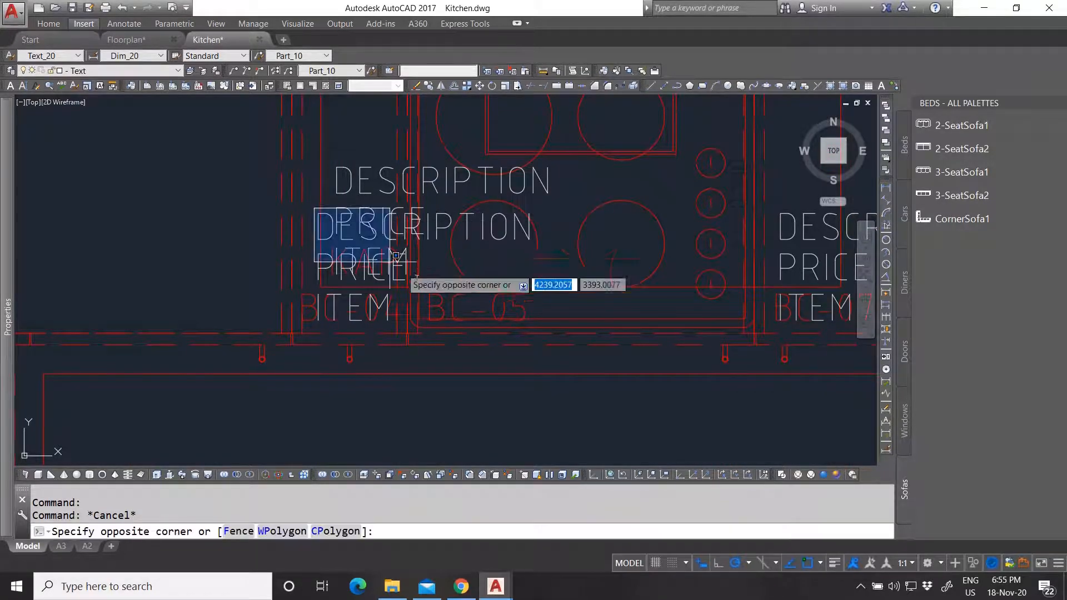
{"action": "left_click", "coordinate": [556, 336]}
{"action": "scroll", "coordinate": [329, 242], "scroll_direction": "up", "scroll_amount": 4}
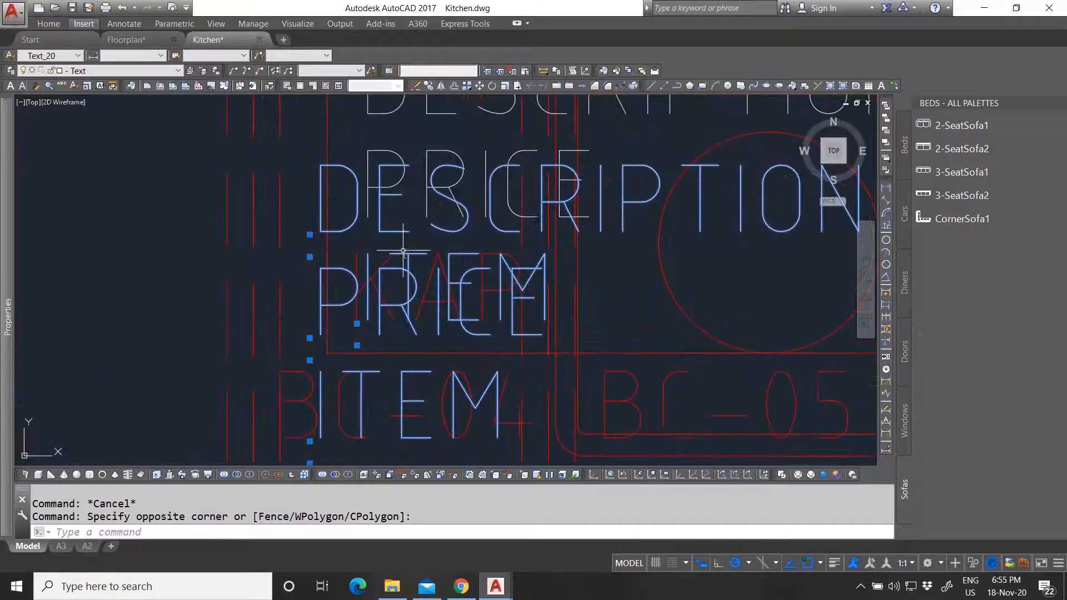
{"action": "scroll", "coordinate": [380, 282], "scroll_direction": "down", "scroll_amount": 3}
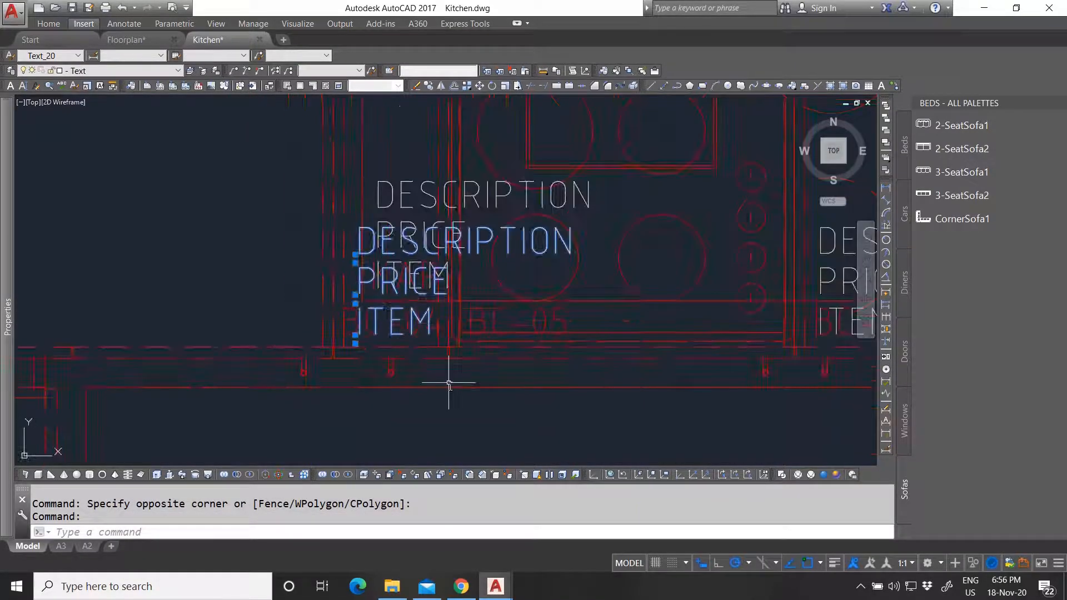
{"action": "key", "text": "Return"}
{"action": "scroll", "coordinate": [302, 351], "scroll_direction": "up", "scroll_amount": 2}
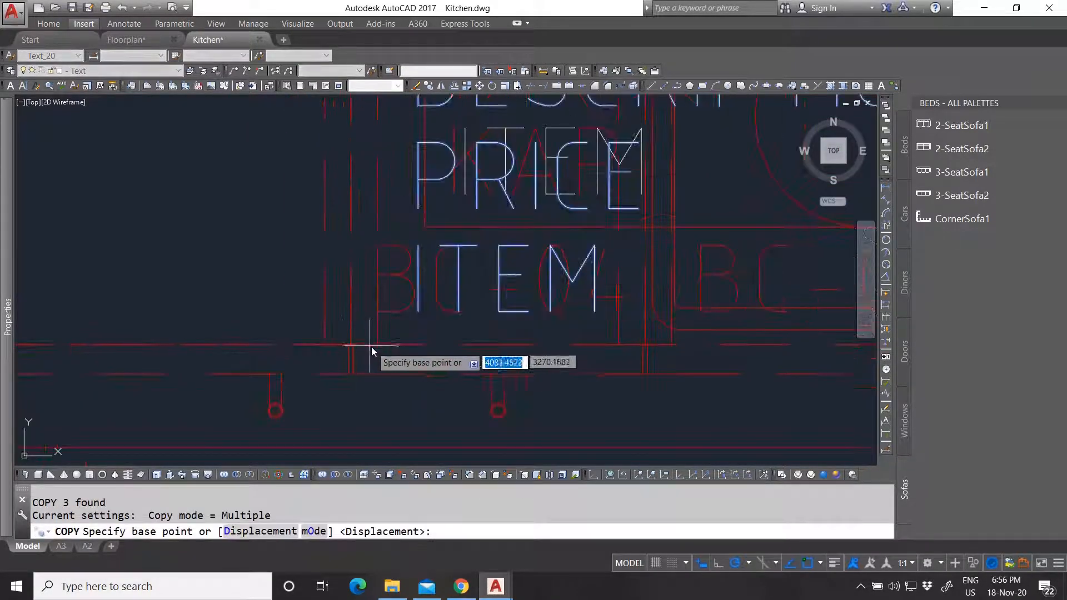
{"action": "left_click", "coordinate": [374, 346]}
{"action": "scroll", "coordinate": [547, 344], "scroll_direction": "up", "scroll_amount": 2}
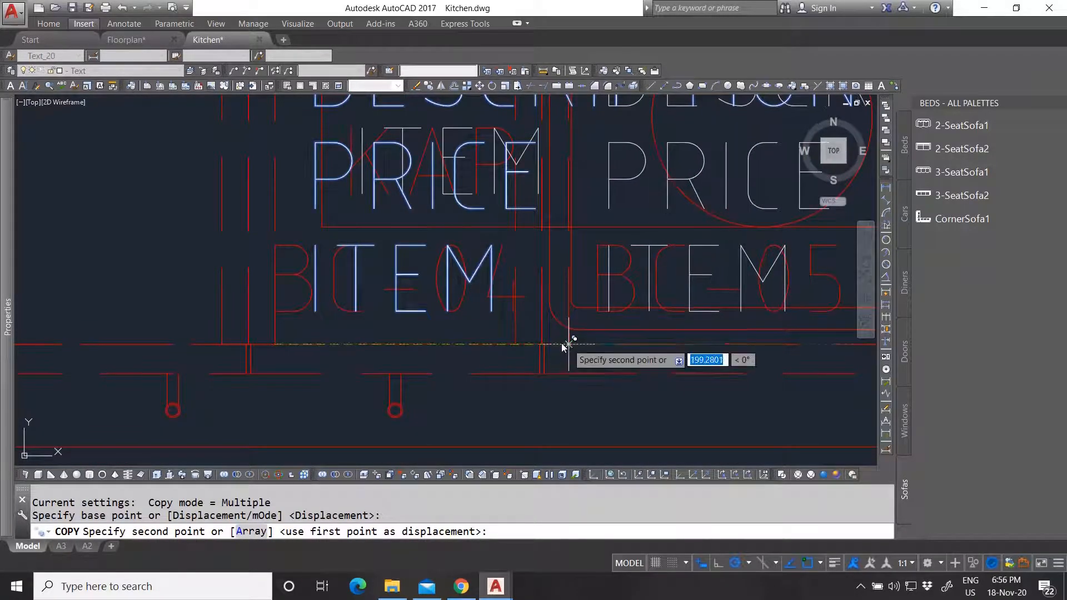
{"action": "left_click", "coordinate": [565, 346]}
{"action": "scroll", "coordinate": [452, 354], "scroll_direction": "down", "scroll_amount": 8}
{"action": "key", "text": "Escape"}
Open the Base Cabinet 04 block for in-place reference editing, with all nested objects selected automatically.
{"action": "scroll", "coordinate": [429, 328], "scroll_direction": "up", "scroll_amount": 4}
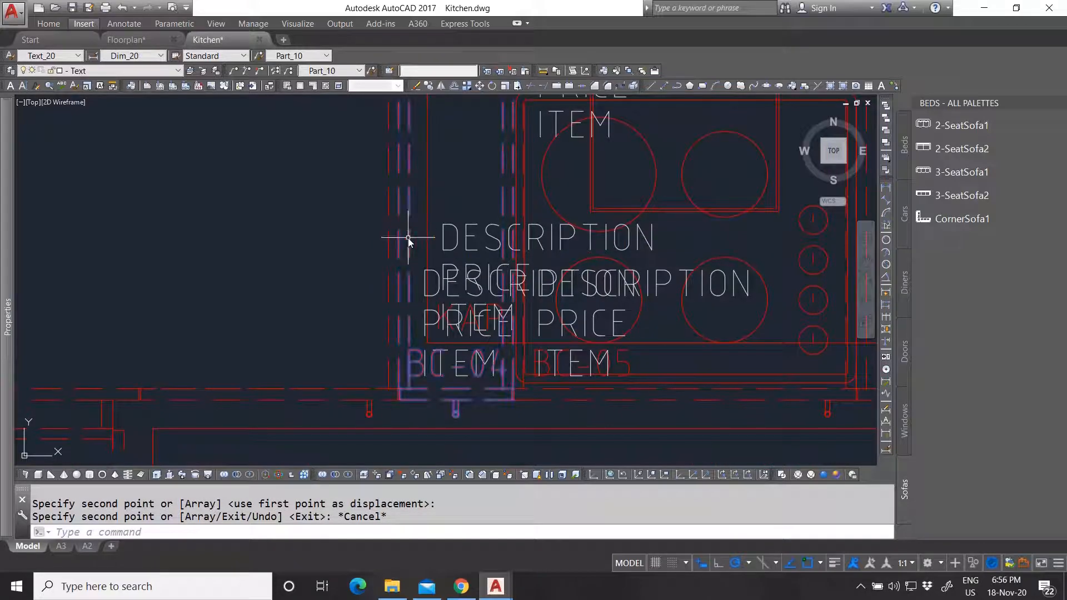
{"action": "left_click", "coordinate": [405, 236]}
{"action": "right_click", "coordinate": [408, 223]}
{"action": "left_click", "coordinate": [499, 291]}
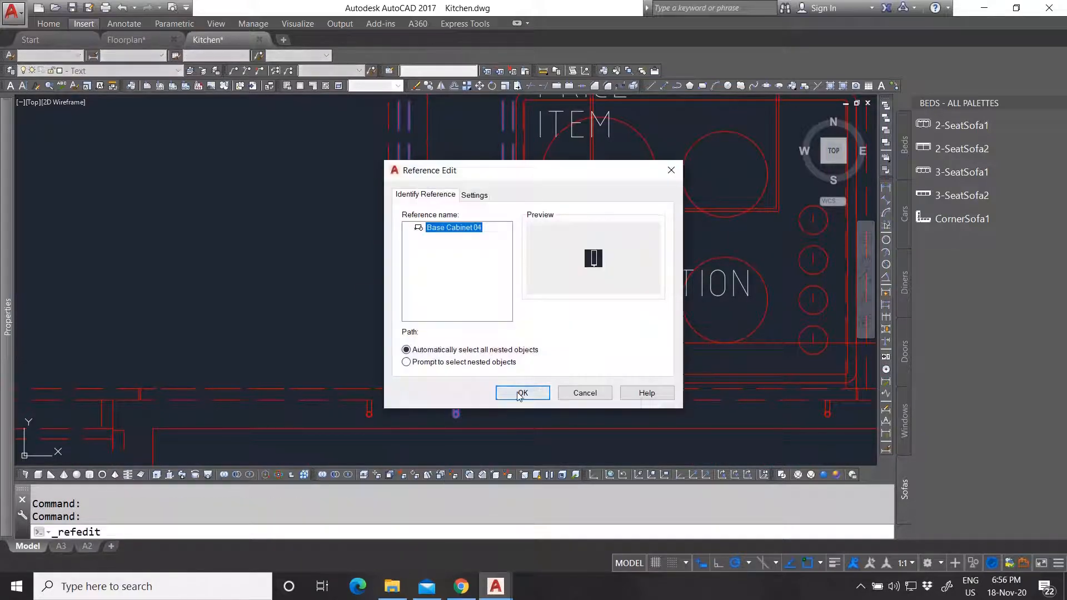
{"action": "left_click", "coordinate": [486, 395]}
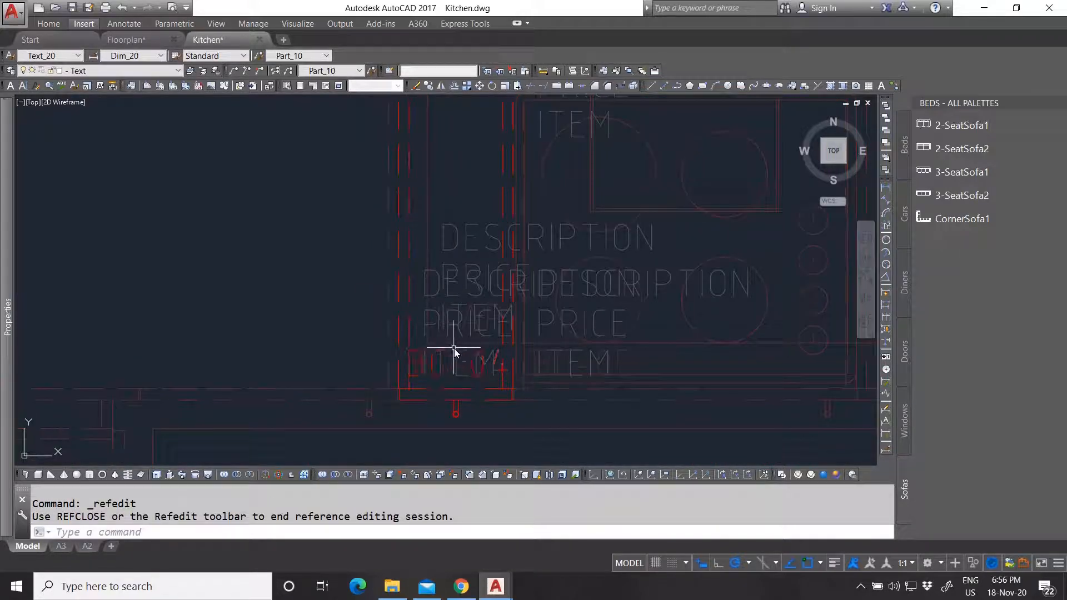
Add the three attributes at the BC-04 label to the Base Cabinet 04 block and save the reference edits.
{"action": "left_click", "coordinate": [457, 351]}
{"action": "left_click", "coordinate": [437, 312]}
{"action": "left_click", "coordinate": [435, 294]}
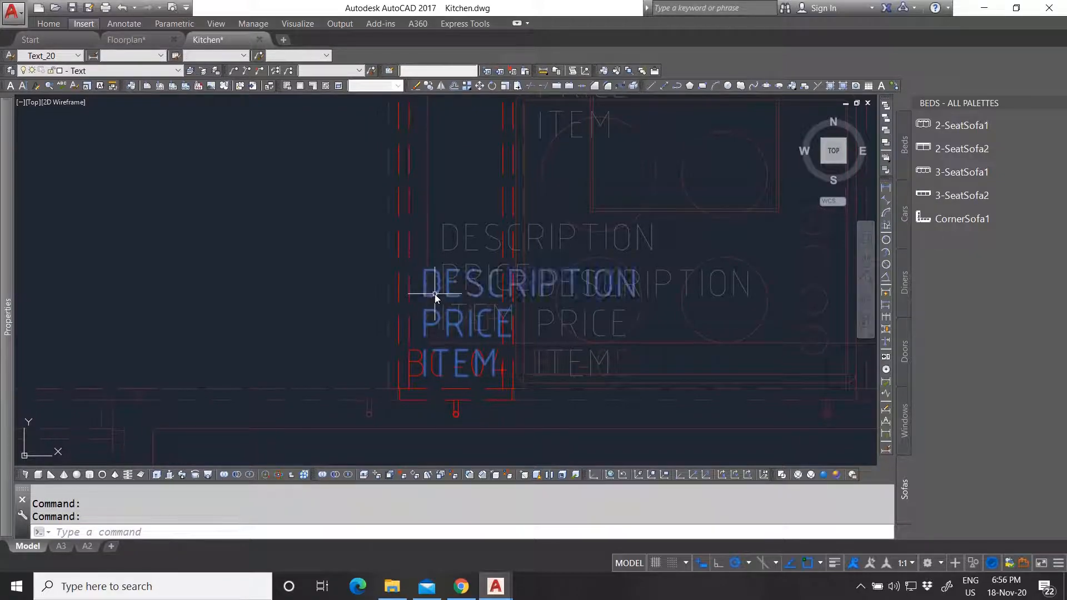
{"action": "left_click", "coordinate": [488, 71]}
{"action": "left_click", "coordinate": [526, 71]}
{"action": "left_click", "coordinate": [516, 333]}
{"action": "key", "text": "Escape"}
Delete the old BC-04 label from the cabinet's block in the Block Editor and save the changes to Base Cabinet 04.
{"action": "left_click", "coordinate": [472, 356]}
{"action": "right_click", "coordinate": [474, 353]}
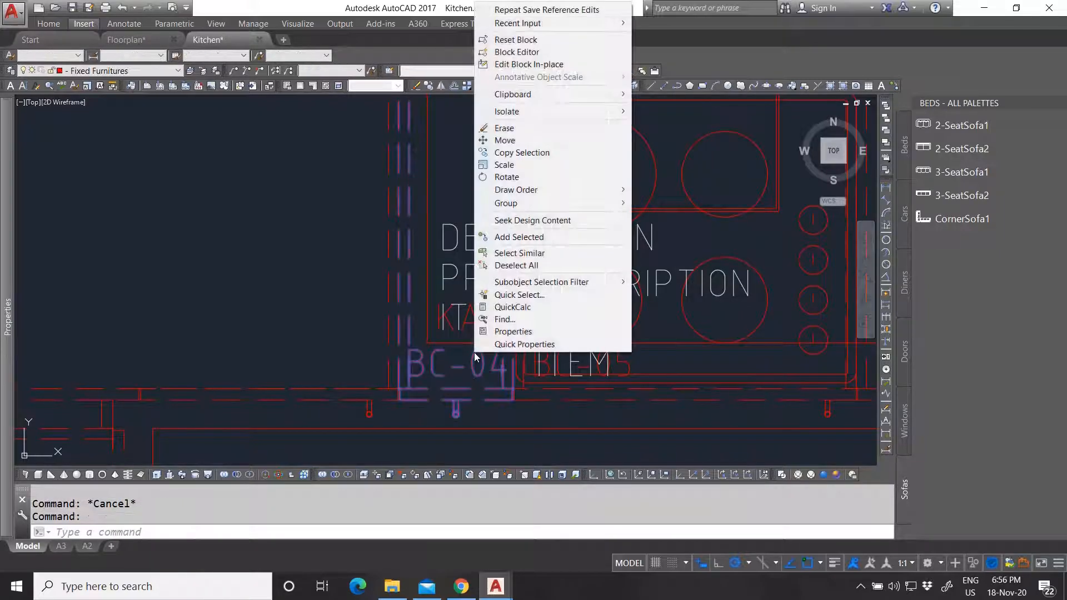
{"action": "left_click", "coordinate": [516, 51]}
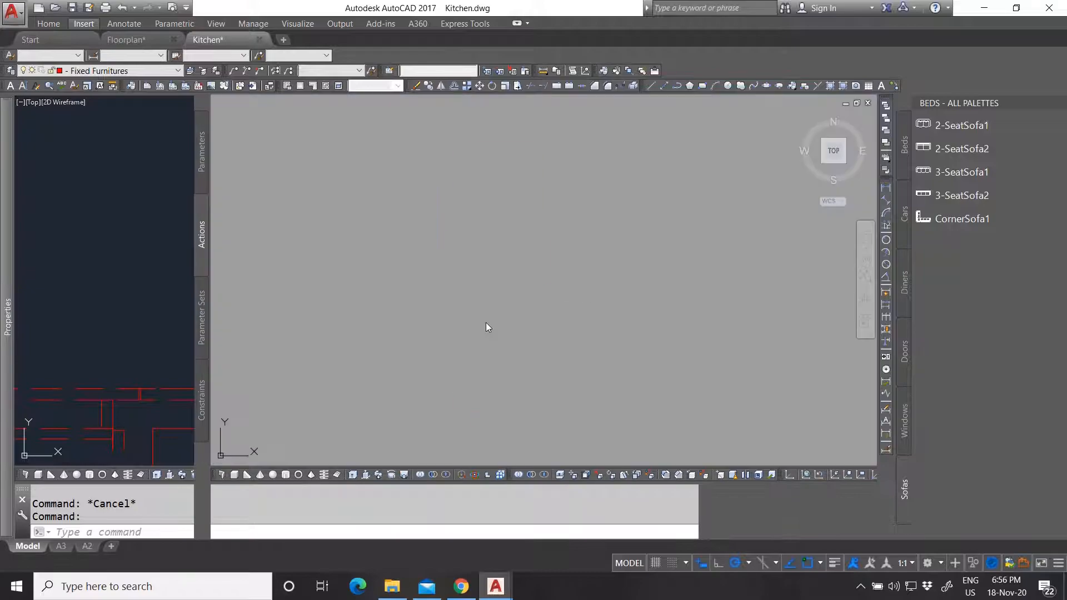
{"action": "left_click", "coordinate": [475, 369]}
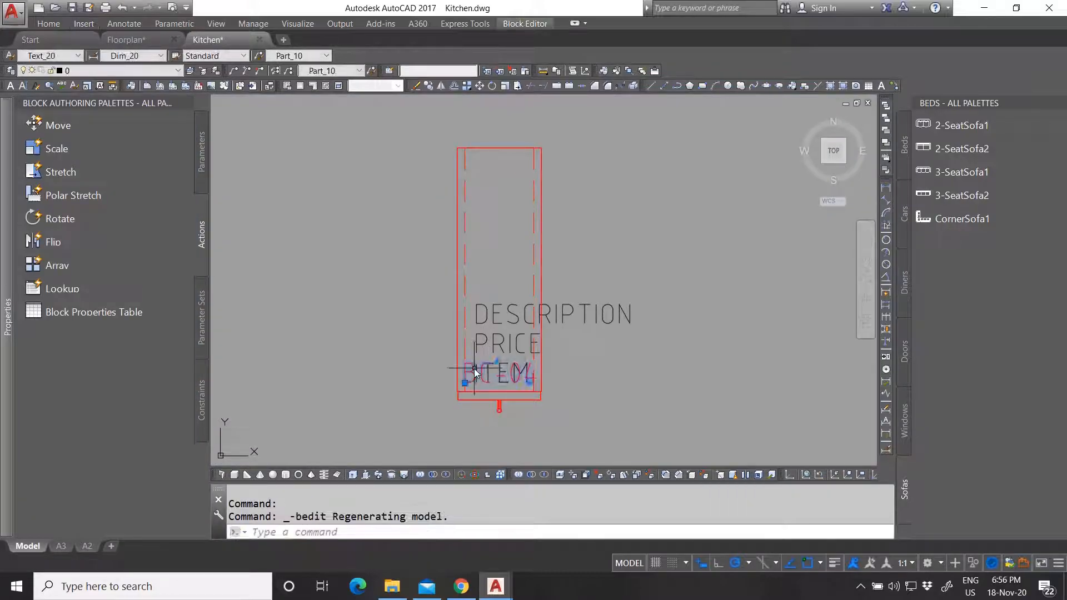
{"action": "key", "text": "Delete"}
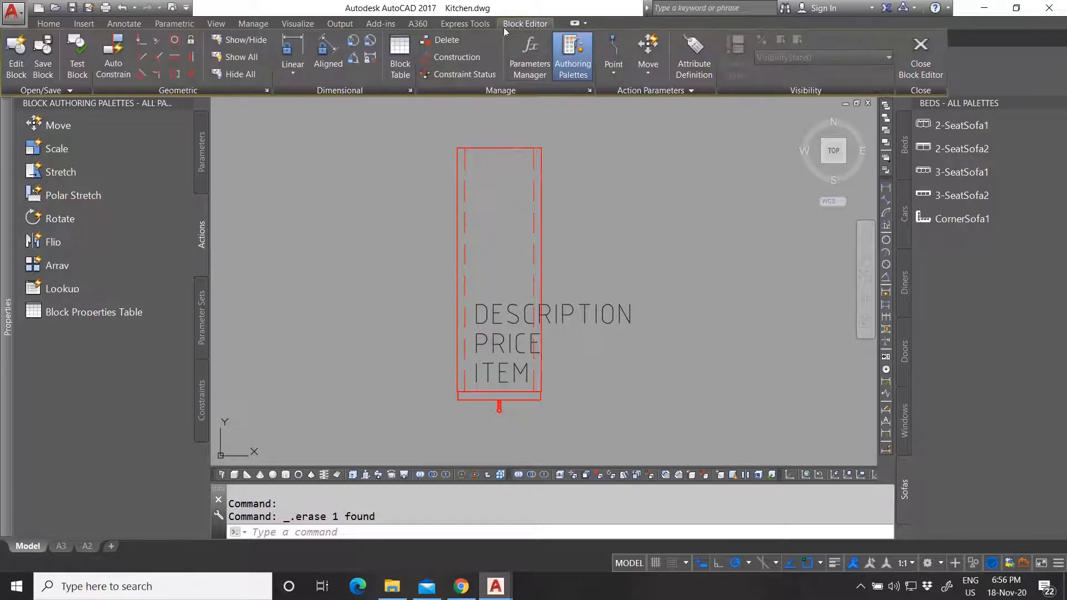
{"action": "left_click", "coordinate": [920, 56]}
{"action": "left_click", "coordinate": [503, 258]}
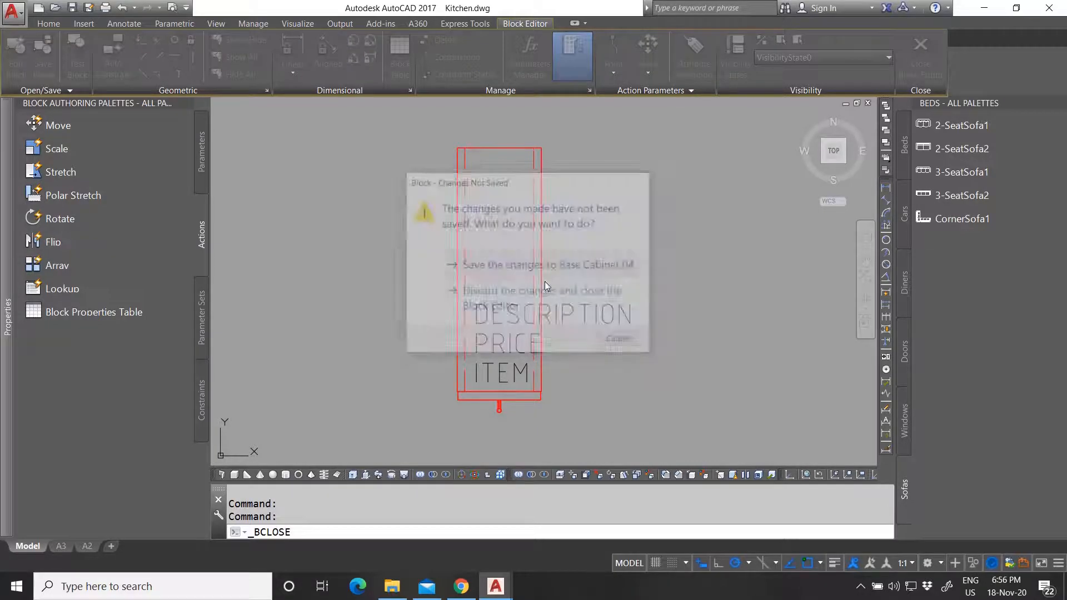
{"action": "key", "text": "Escape"}
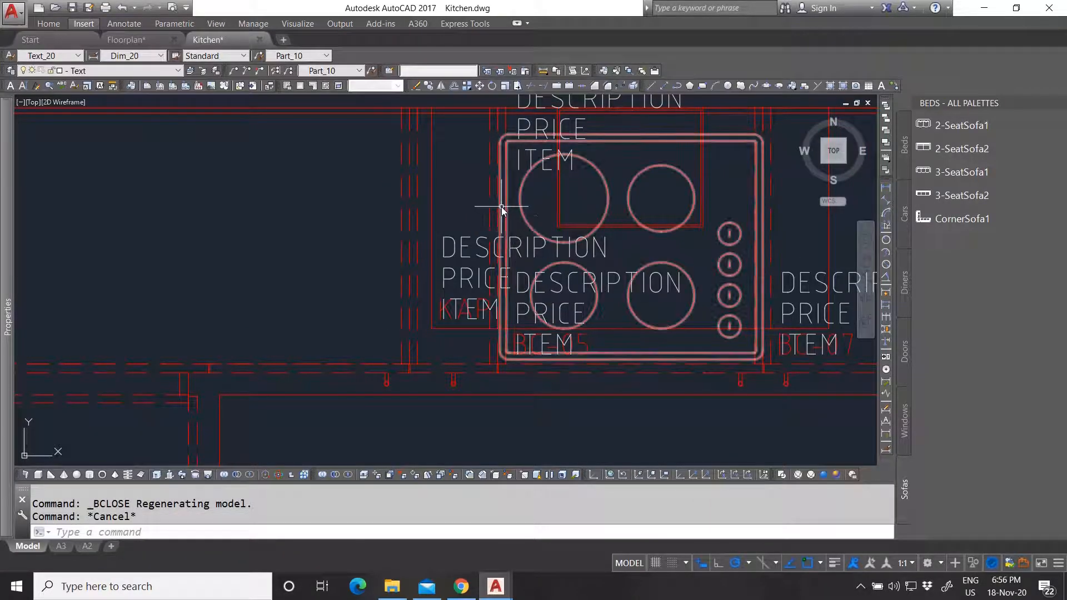
Open the Inductie cooktop block for in-place reference editing, with all nested objects selected automatically.
{"action": "left_click", "coordinate": [506, 209]}
{"action": "scroll", "coordinate": [488, 233], "scroll_direction": "down", "scroll_amount": 2}
{"action": "scroll", "coordinate": [489, 197], "scroll_direction": "up", "scroll_amount": 2}
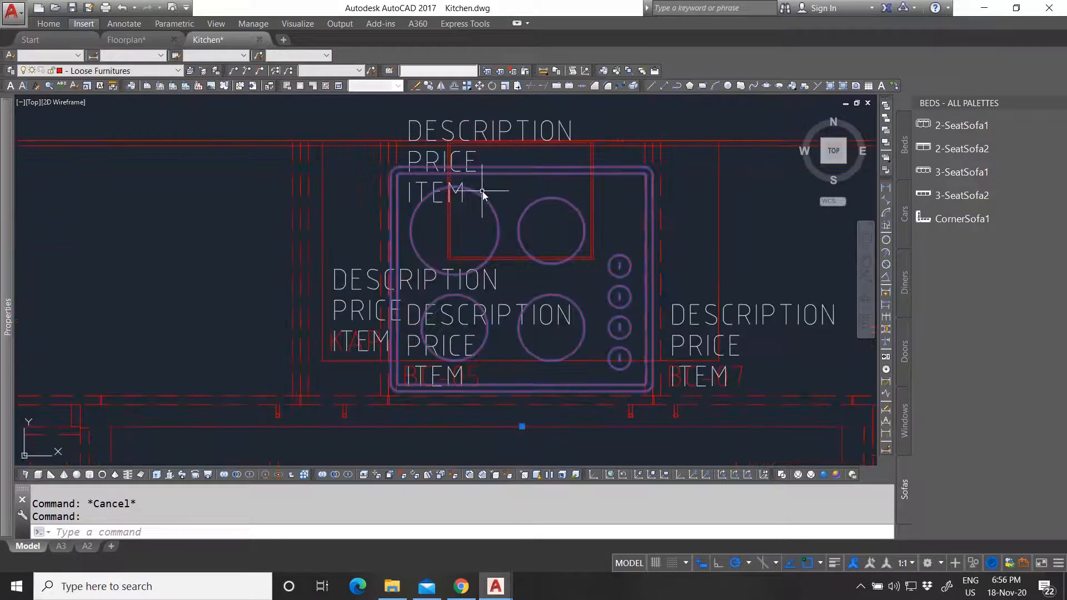
{"action": "right_click", "coordinate": [488, 193]}
{"action": "left_click", "coordinate": [542, 254]}
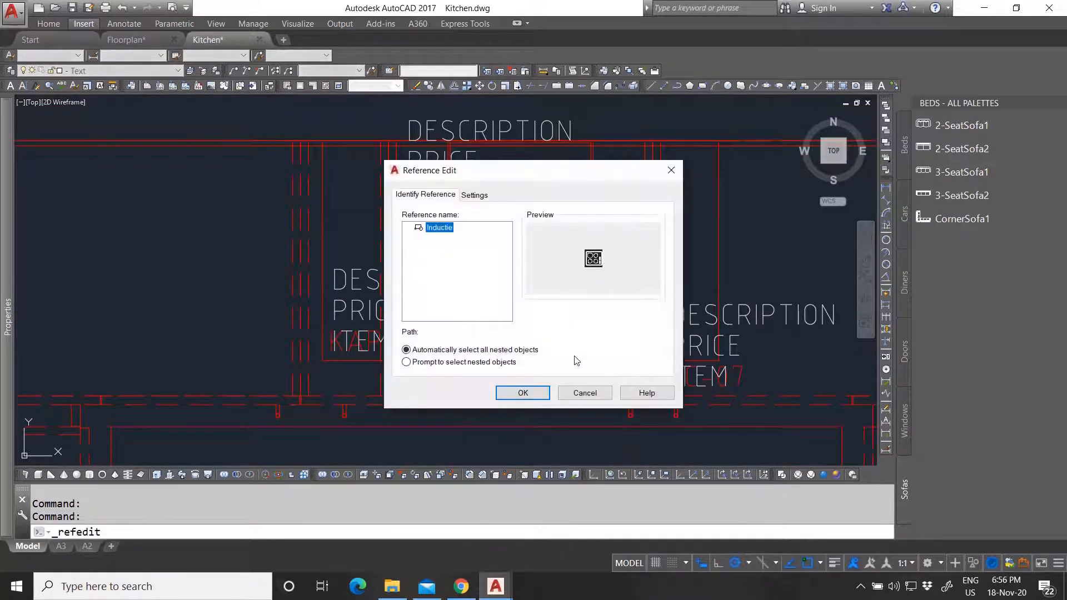
{"action": "left_click", "coordinate": [523, 392]}
Add the DESCRIPTION, PRICE and ITEM attributes at the cooktop's upper left corner to the Inductie block and save the reference edits.
{"action": "left_click", "coordinate": [395, 119]}
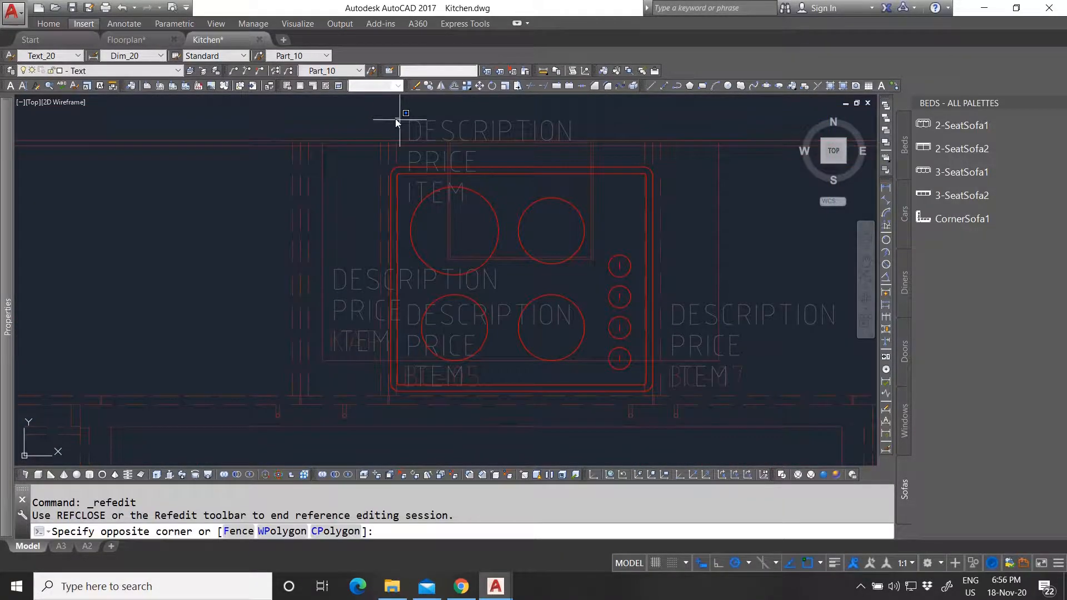
{"action": "left_click", "coordinate": [611, 212]}
{"action": "left_click", "coordinate": [500, 72]}
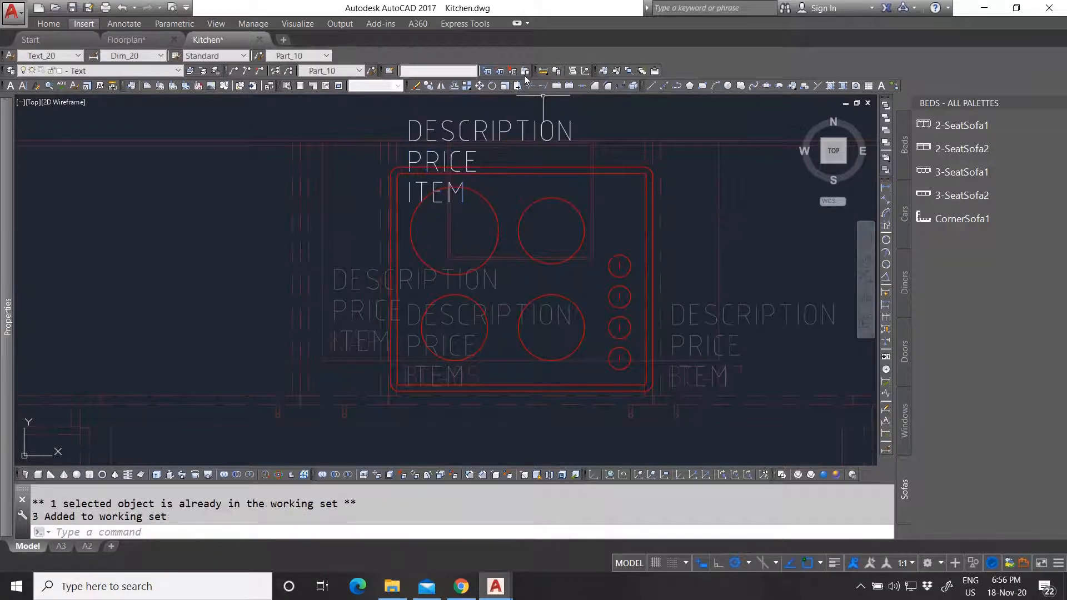
{"action": "left_click", "coordinate": [524, 71]}
{"action": "left_click", "coordinate": [539, 331]}
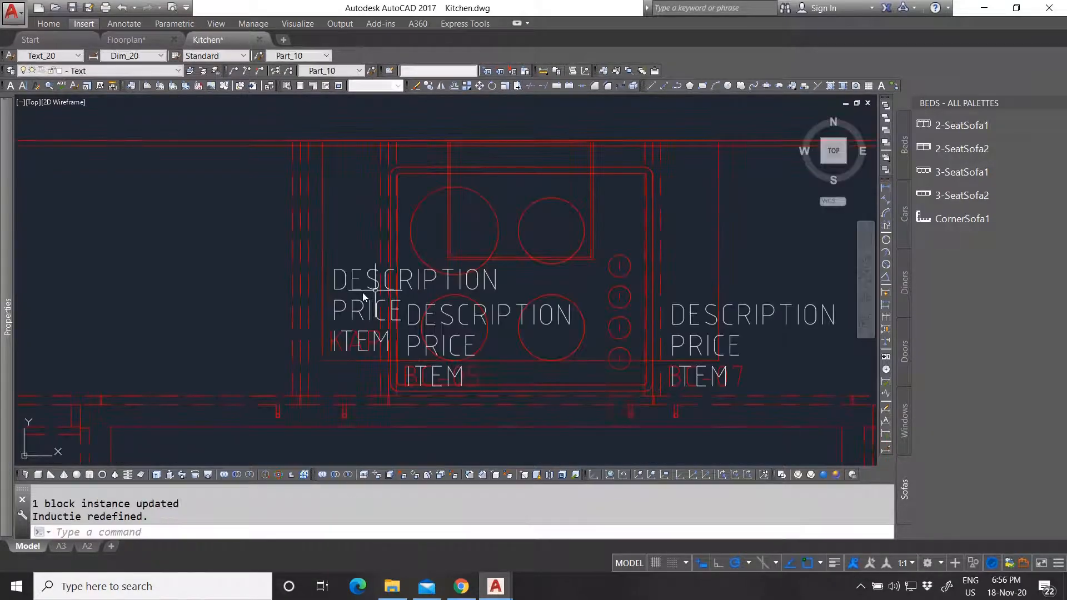
Open the Kap hood block for in-place reference editing.
{"action": "left_click", "coordinate": [329, 310]}
{"action": "right_click", "coordinate": [333, 305]}
{"action": "left_click", "coordinate": [411, 284]}
{"action": "key", "text": "Return"}
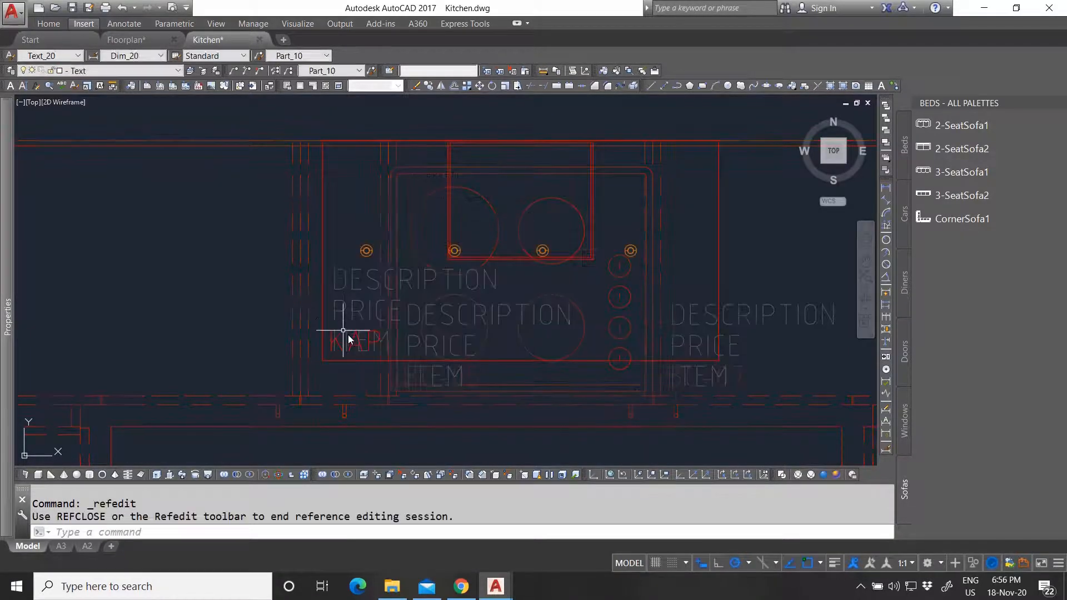
Add the three attributes at the KAP label to the Kap block and save the reference edits.
{"action": "left_click", "coordinate": [346, 332]}
{"action": "left_click", "coordinate": [351, 322]}
{"action": "left_click", "coordinate": [338, 282]}
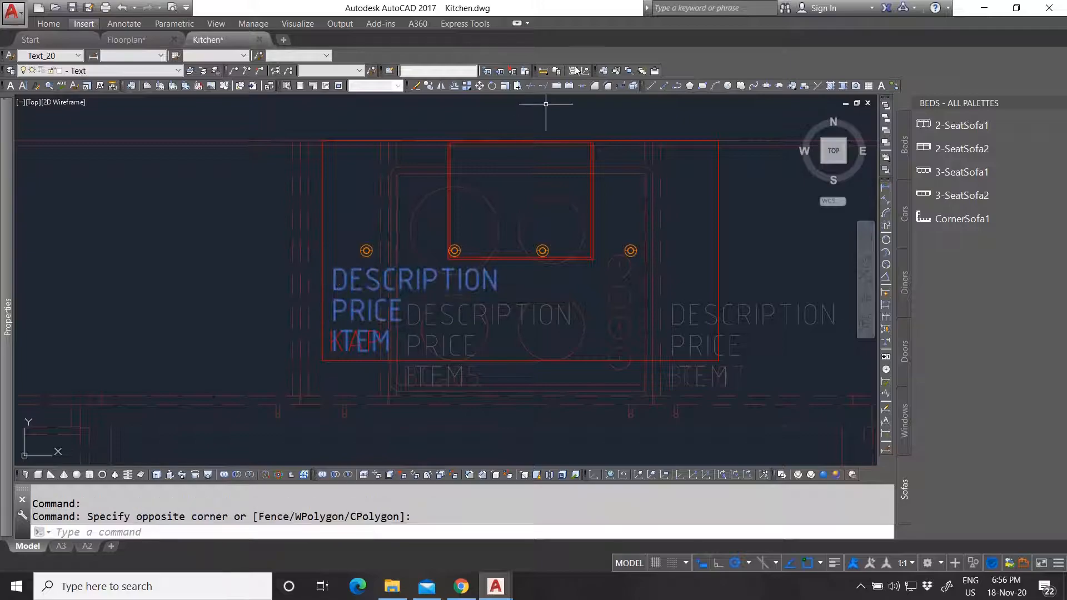
{"action": "left_click", "coordinate": [500, 71]}
{"action": "left_click", "coordinate": [529, 334]}
Open the Base Cabinet 05 block for in-place editing and add the three attributes at the BC-05 label to it.
{"action": "left_click", "coordinate": [407, 401]}
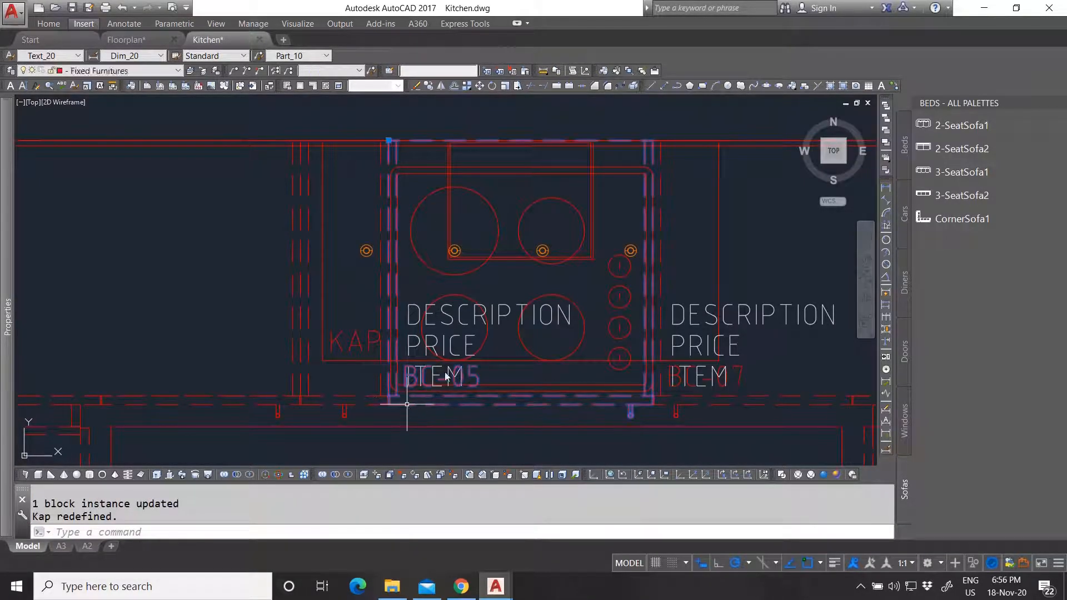
{"action": "right_click", "coordinate": [476, 315]}
{"action": "left_click", "coordinate": [534, 284]}
{"action": "left_click", "coordinate": [522, 390]}
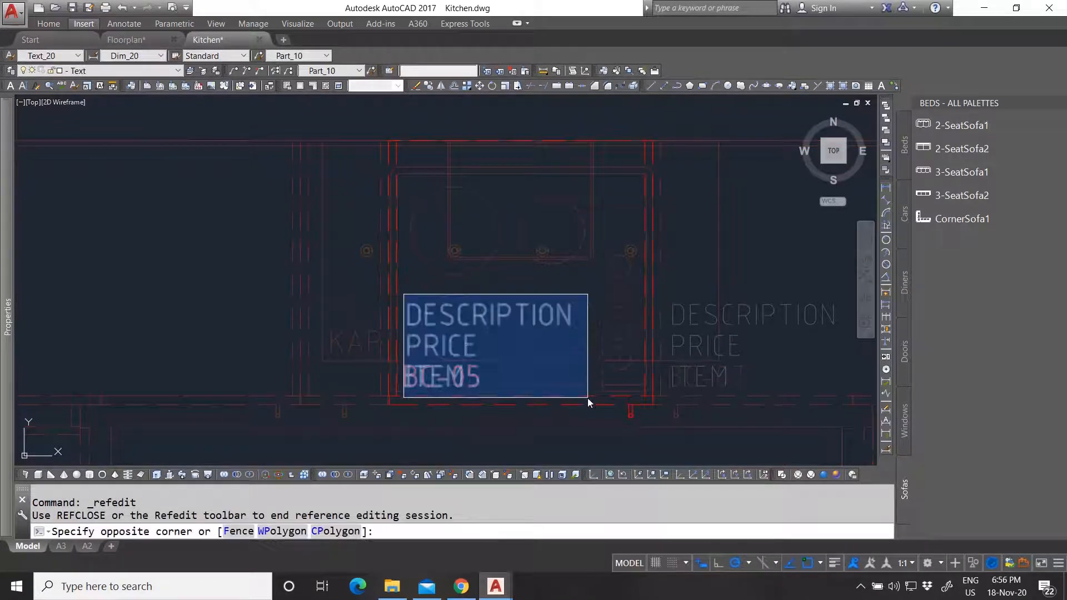
{"action": "left_click", "coordinate": [588, 398]}
{"action": "left_click", "coordinate": [497, 71]}
Delete the old BC-05 label from the cabinet block and save the reference edits.
{"action": "key", "text": "Escape"}
{"action": "left_click", "coordinate": [474, 378]}
{"action": "key", "text": "Delete"}
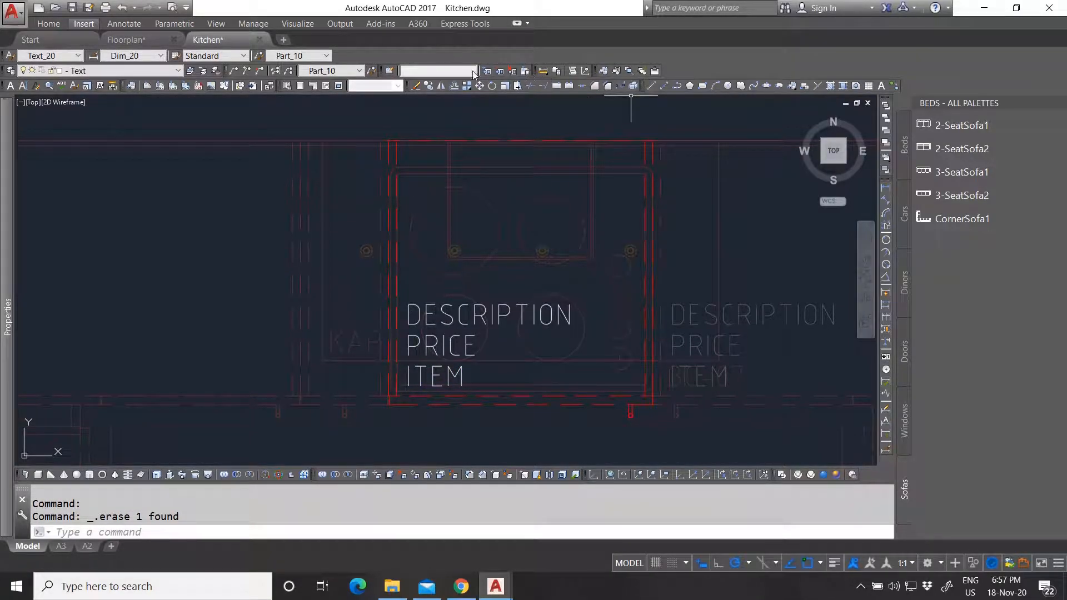
{"action": "left_click", "coordinate": [526, 71]}
{"action": "left_click", "coordinate": [528, 335]}
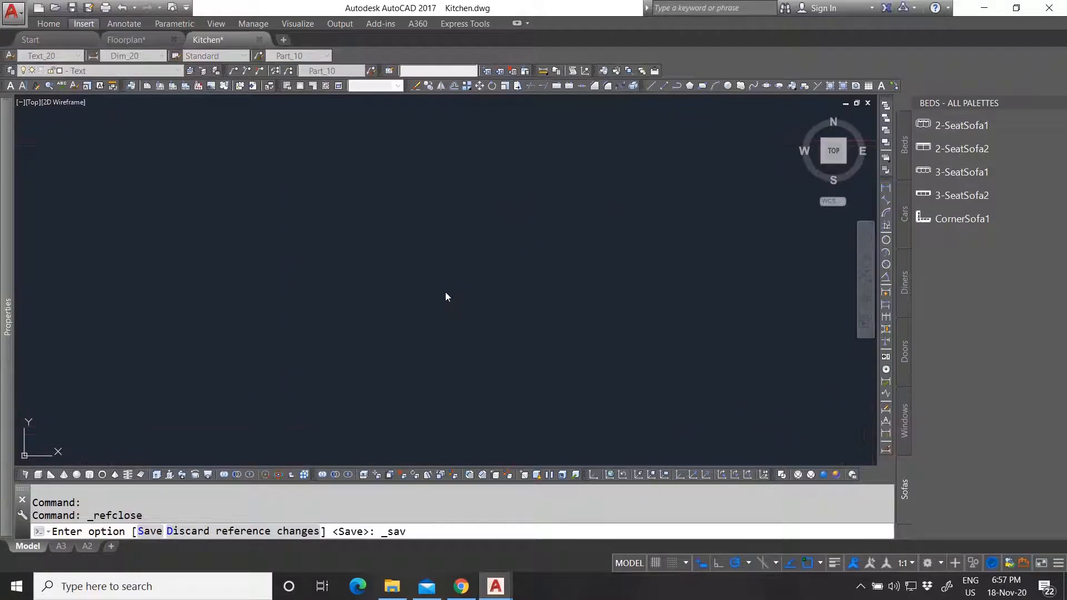
Open the Base Cabinet 07 block for in-place reference editing, with all nested objects selected automatically.
{"action": "scroll", "coordinate": [556, 324], "scroll_direction": "up", "scroll_amount": 4}
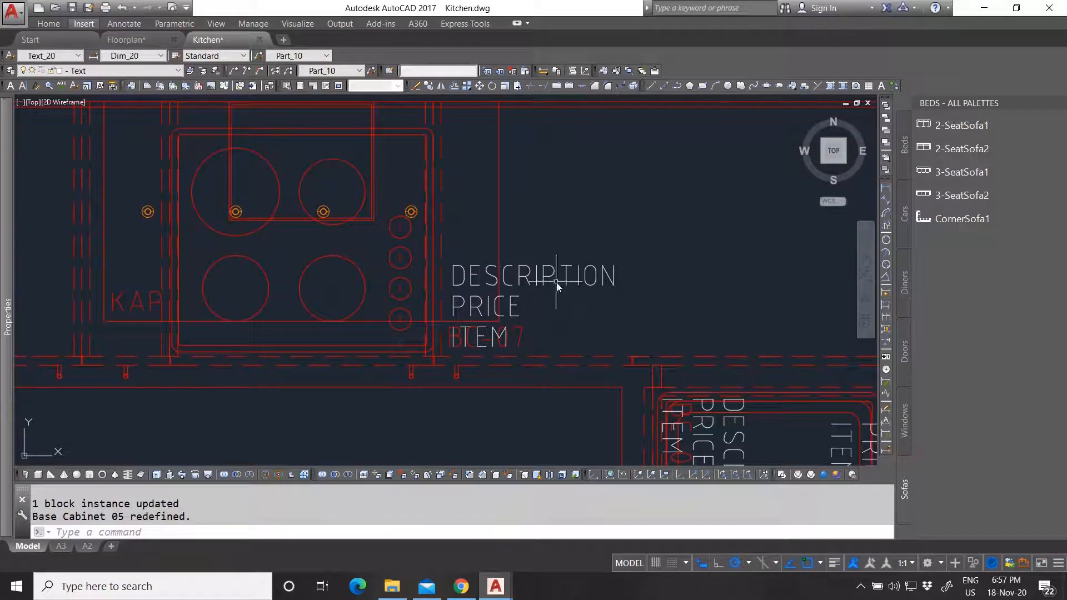
{"action": "left_click", "coordinate": [544, 356]}
{"action": "right_click", "coordinate": [569, 311]}
{"action": "left_click", "coordinate": [628, 284]}
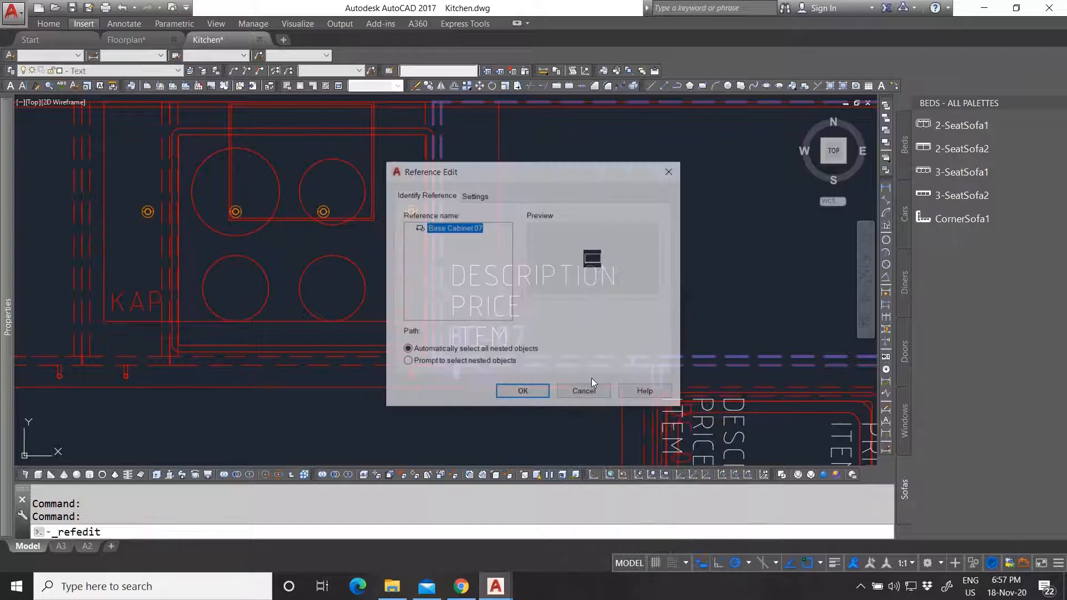
{"action": "left_click", "coordinate": [521, 391]}
Add the three attributes at the BC-07 label to the Base Cabinet 07 block and save the reference edits.
{"action": "left_click", "coordinate": [451, 251]}
{"action": "left_click", "coordinate": [654, 352]}
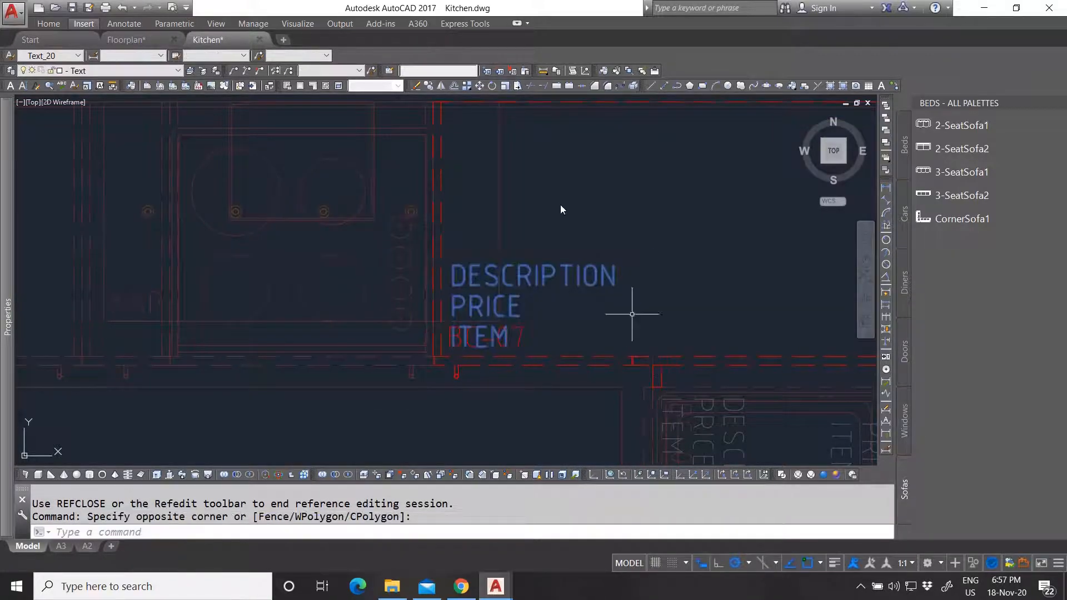
{"action": "left_click", "coordinate": [487, 72]}
{"action": "left_click", "coordinate": [525, 72]}
{"action": "left_click", "coordinate": [530, 335]}
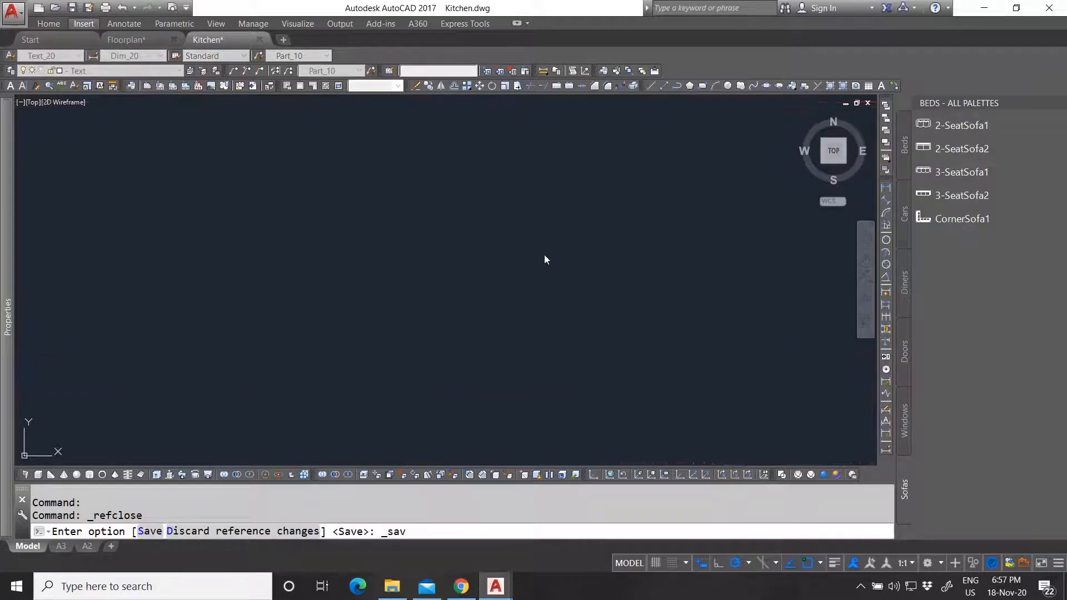
Delete the old KAP label from the hood block in the Block Editor and save the changes to Kap.
{"action": "scroll", "coordinate": [293, 293], "scroll_direction": "up", "scroll_amount": 2}
{"action": "right_click", "coordinate": [289, 289]}
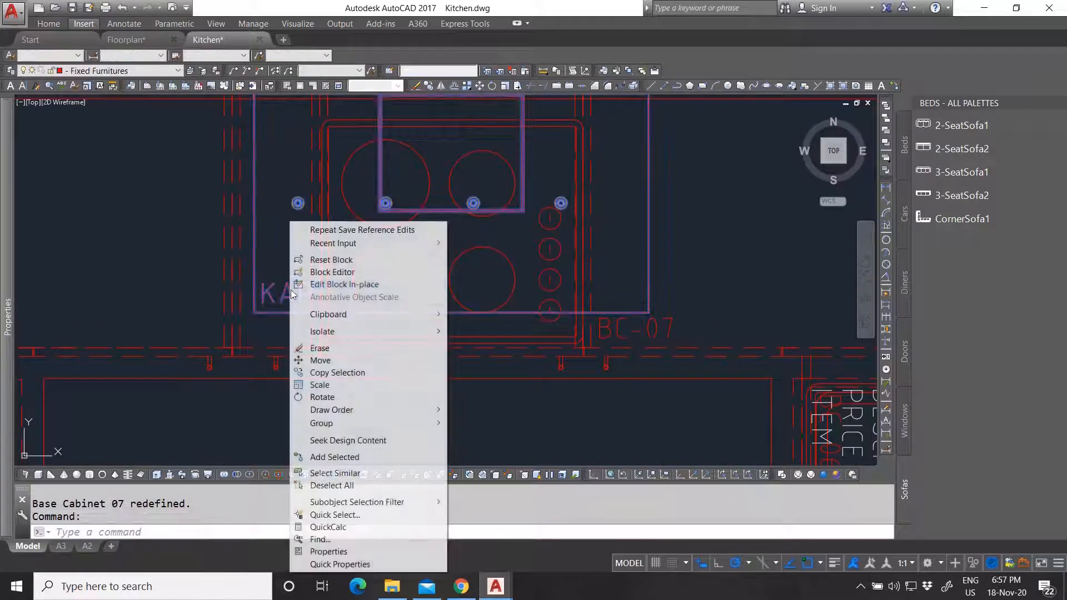
{"action": "left_click", "coordinate": [328, 271]}
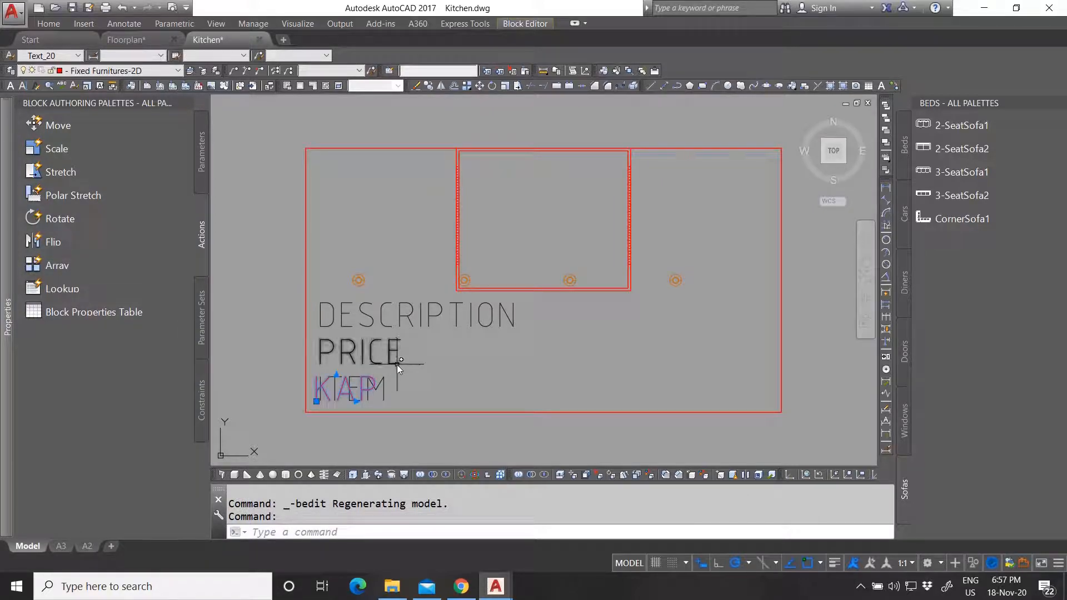
{"action": "key", "text": "Delete"}
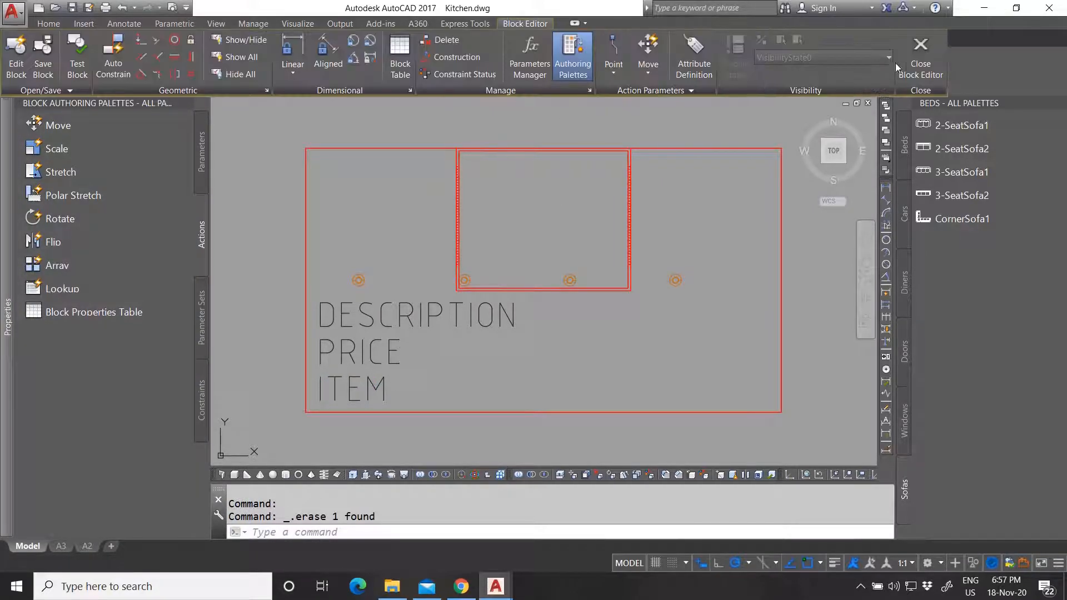
{"action": "left_click", "coordinate": [487, 266]}
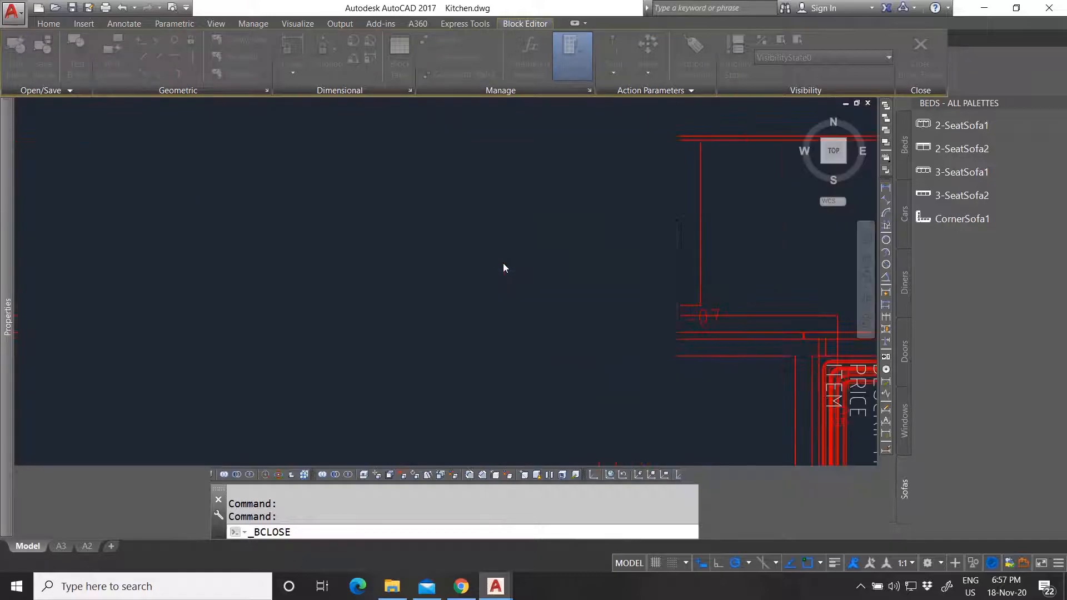
Delete the old BC-07 label from the Base Cabinet 07 block through in-place editing and save the reference edits.
{"action": "left_click", "coordinate": [579, 321]}
{"action": "right_click", "coordinate": [579, 321]}
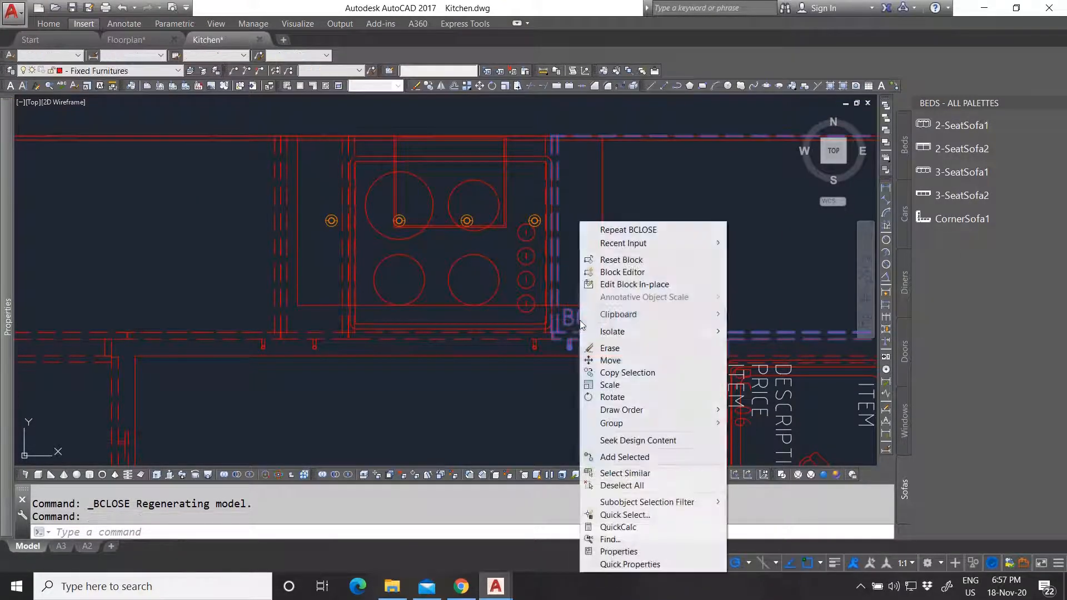
{"action": "left_click", "coordinate": [658, 284]}
{"action": "key", "text": "Return"}
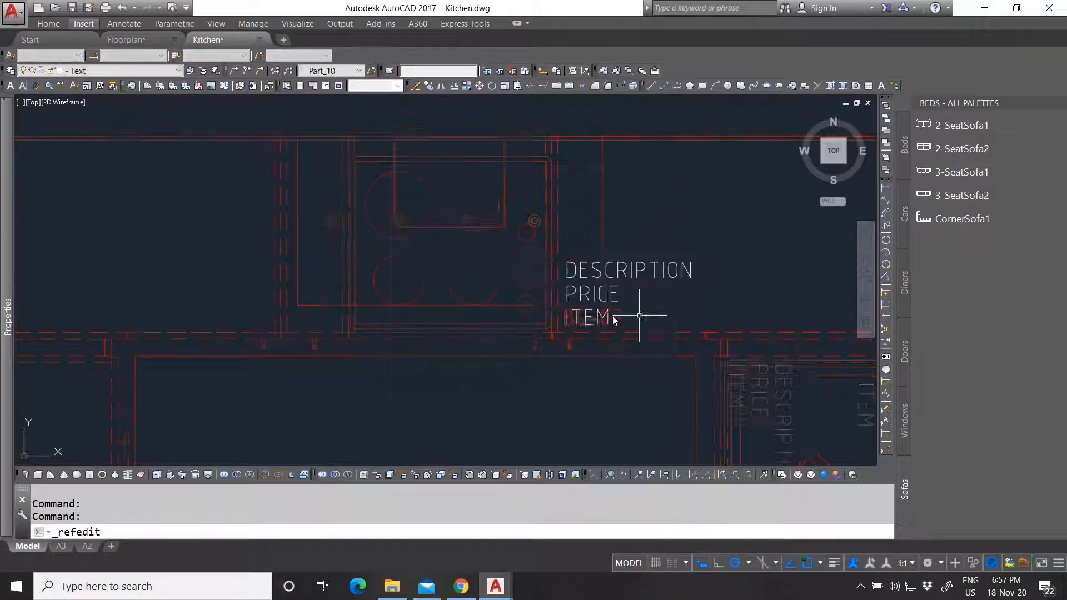
{"action": "left_click", "coordinate": [615, 318]}
{"action": "key", "text": "Delete"}
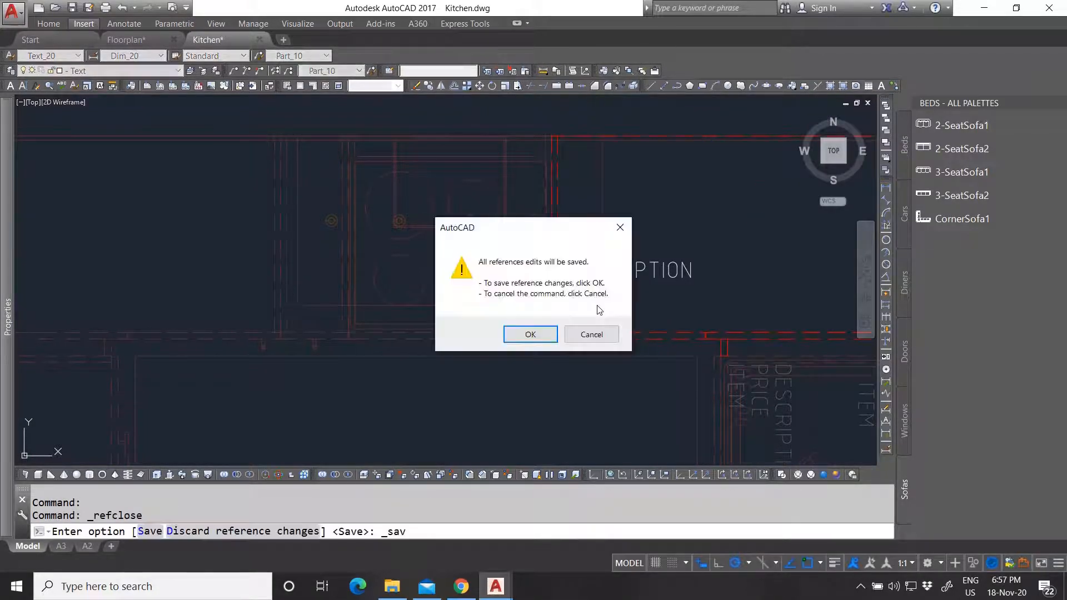
{"action": "key", "text": "Return"}
Open the BC-06 cabinet block under the sink for in-place reference editing.
{"action": "scroll", "coordinate": [478, 271], "scroll_direction": "down", "scroll_amount": 5}
{"action": "scroll", "coordinate": [478, 271], "scroll_direction": "up", "scroll_amount": 6}
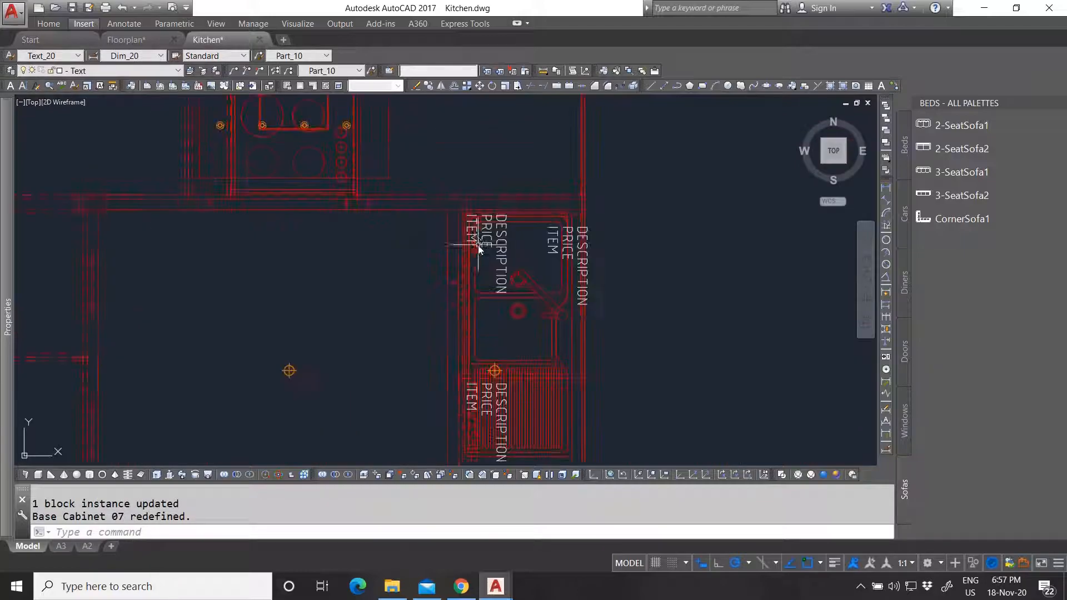
{"action": "left_click", "coordinate": [450, 199]}
{"action": "right_click", "coordinate": [450, 198]}
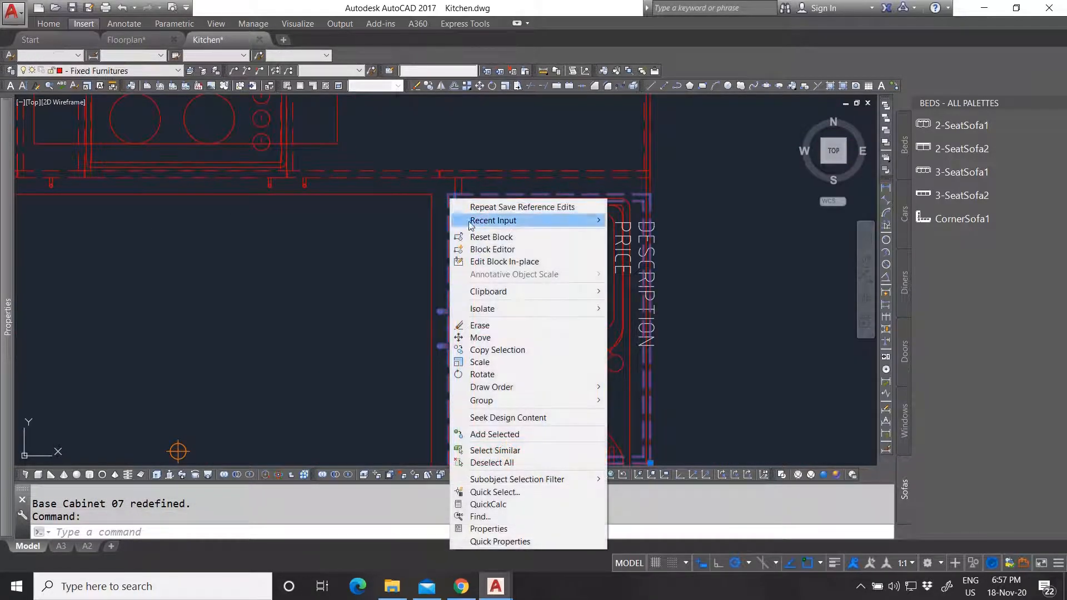
{"action": "left_click", "coordinate": [489, 260]}
{"action": "left_click", "coordinate": [508, 391]}
Add only the DESCRIPTION, PRICE and ITEM attributes at the BC-06 label to the cabinet block's working set.
{"action": "left_click", "coordinate": [433, 174]}
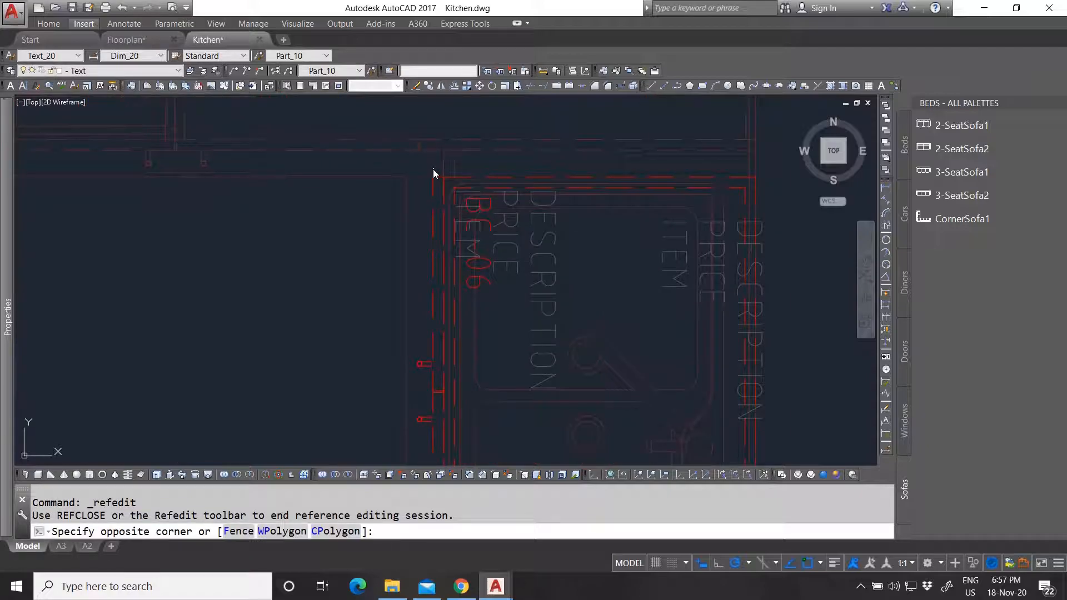
{"action": "left_click", "coordinate": [582, 405]}
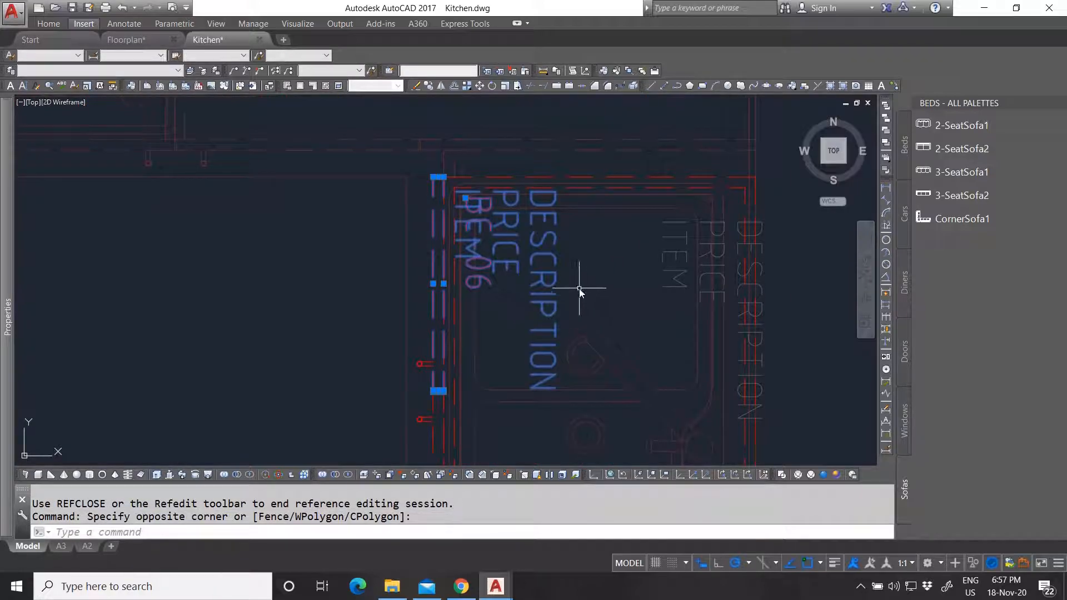
{"action": "key", "text": "Escape"}
{"action": "left_click", "coordinate": [502, 245]}
{"action": "left_click", "coordinate": [478, 240]}
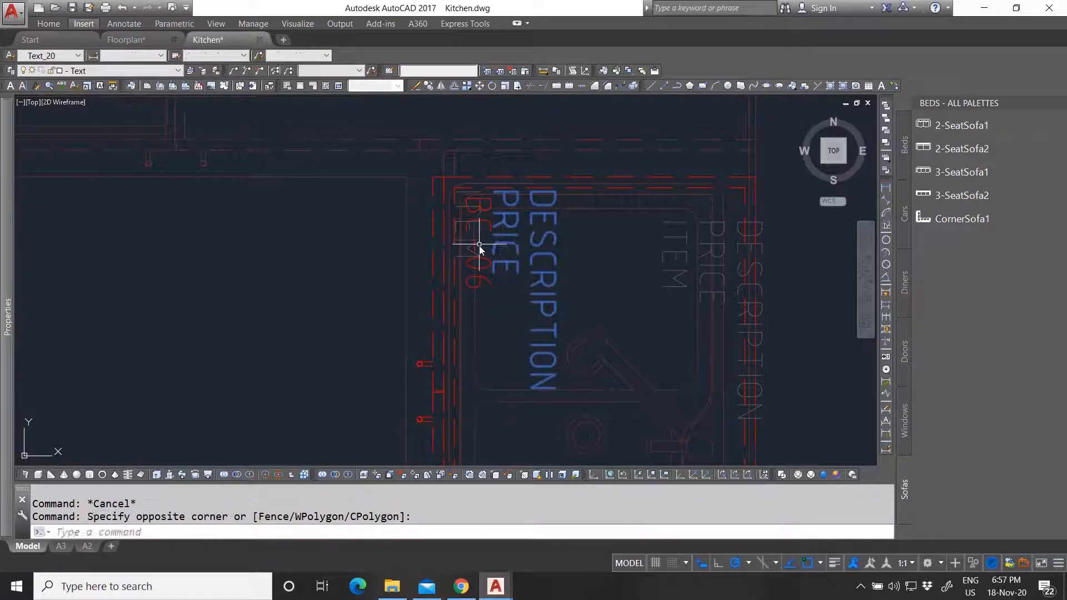
{"action": "left_click", "coordinate": [487, 71]}
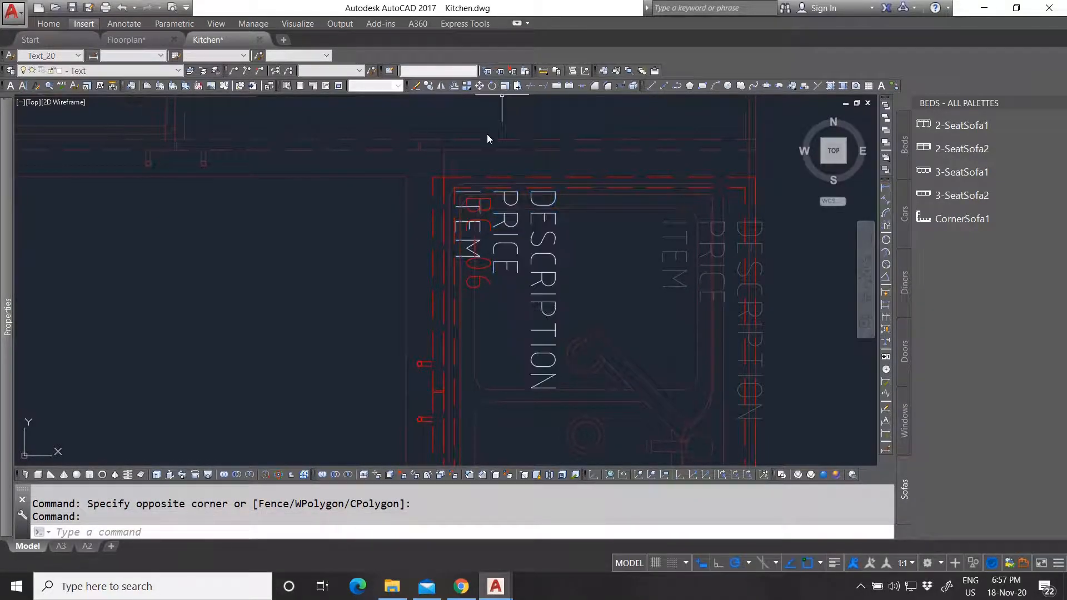
Delete the old BC-06 label from the Base Cabinet 06 block and save the reference edits.
{"action": "key", "text": "Delete"}
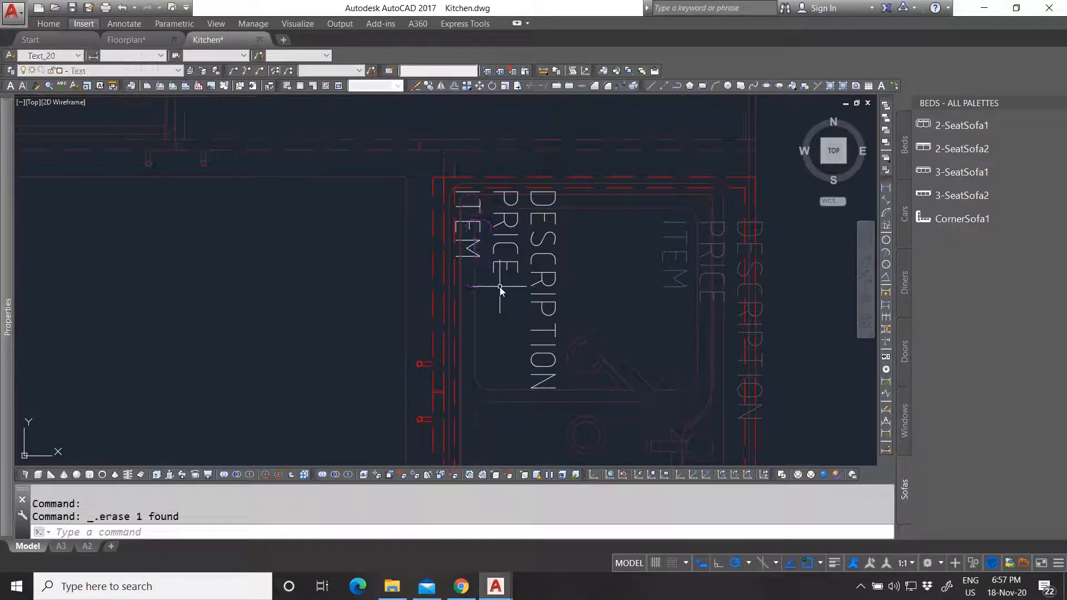
{"action": "left_click", "coordinate": [525, 71]}
{"action": "left_click", "coordinate": [519, 333]}
Start in-place reference editing of the sink block beside the remaining rotated attributes.
{"action": "scroll", "coordinate": [677, 246], "scroll_direction": "up", "scroll_amount": 2}
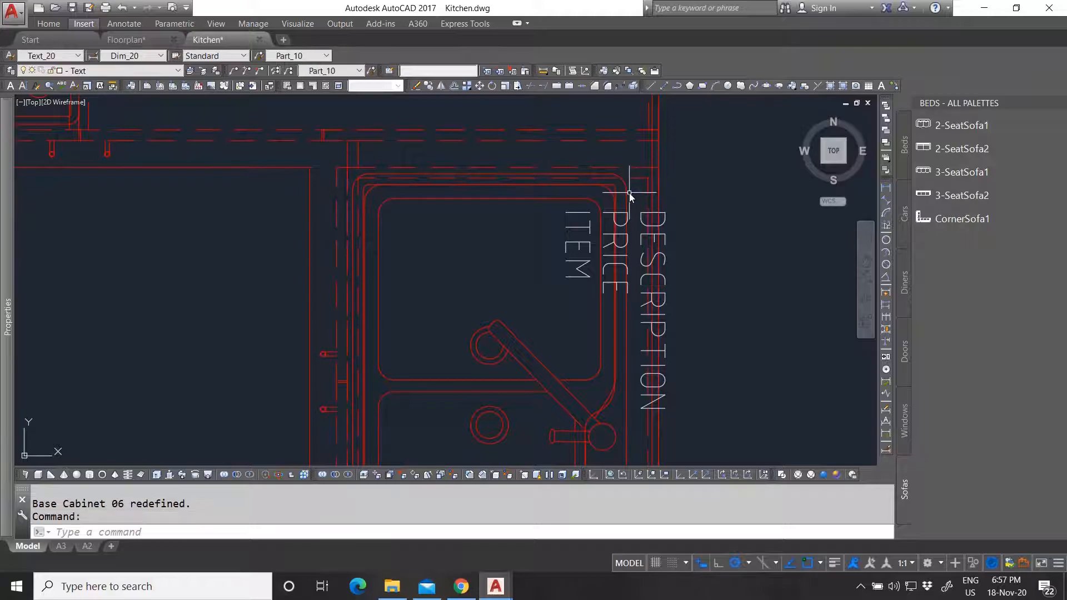
{"action": "key", "text": "Escape"}
{"action": "left_click", "coordinate": [629, 192]}
{"action": "right_click", "coordinate": [546, 214]}
{"action": "left_click", "coordinate": [604, 280]}
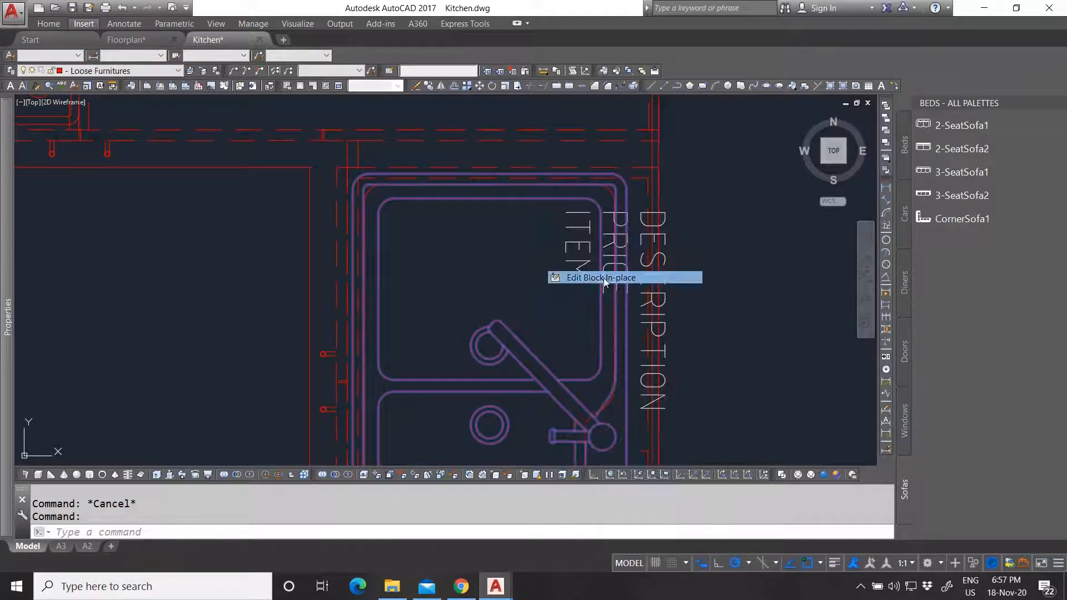
Edit the sink block in place, adding the nearby ITEM, PRICE and DESCRIPTION texts to its working set, and save the reference edits.
{"action": "left_click", "coordinate": [521, 393]}
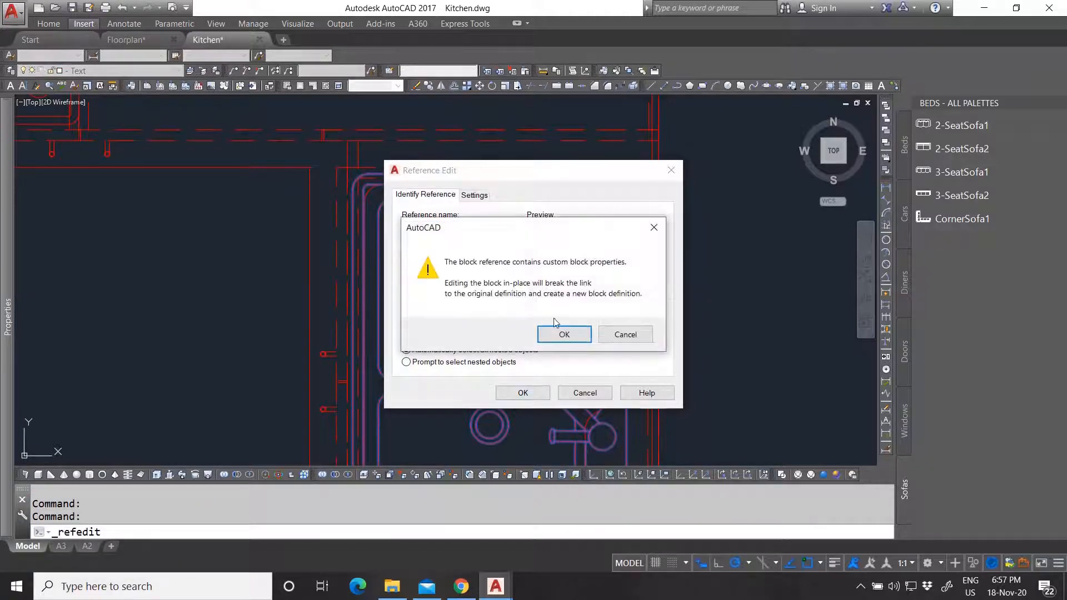
{"action": "left_click", "coordinate": [564, 335]}
{"action": "left_click", "coordinate": [554, 211]}
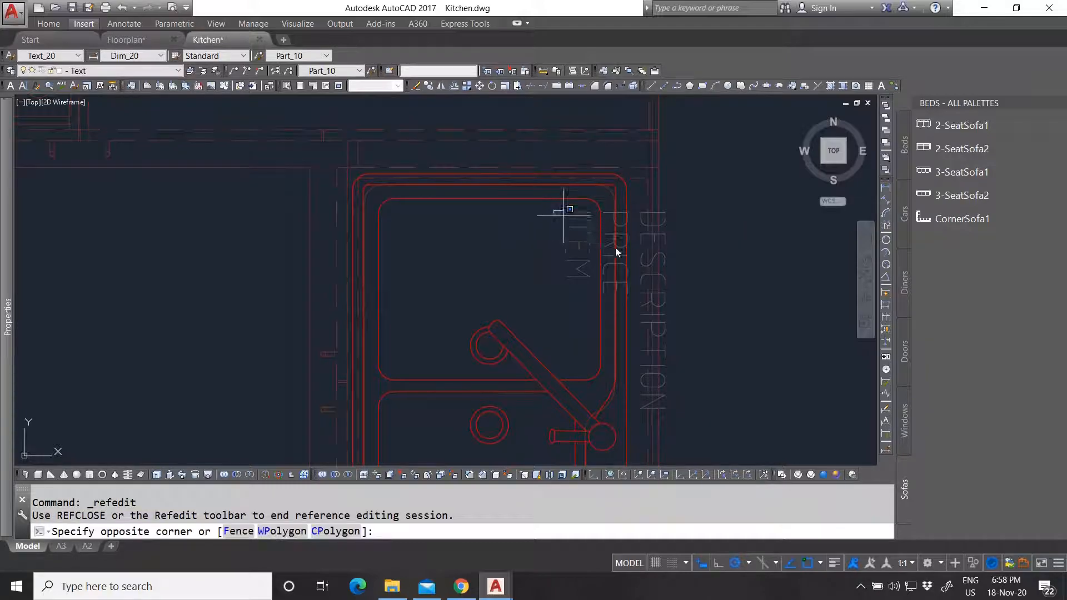
{"action": "left_click", "coordinate": [693, 405]}
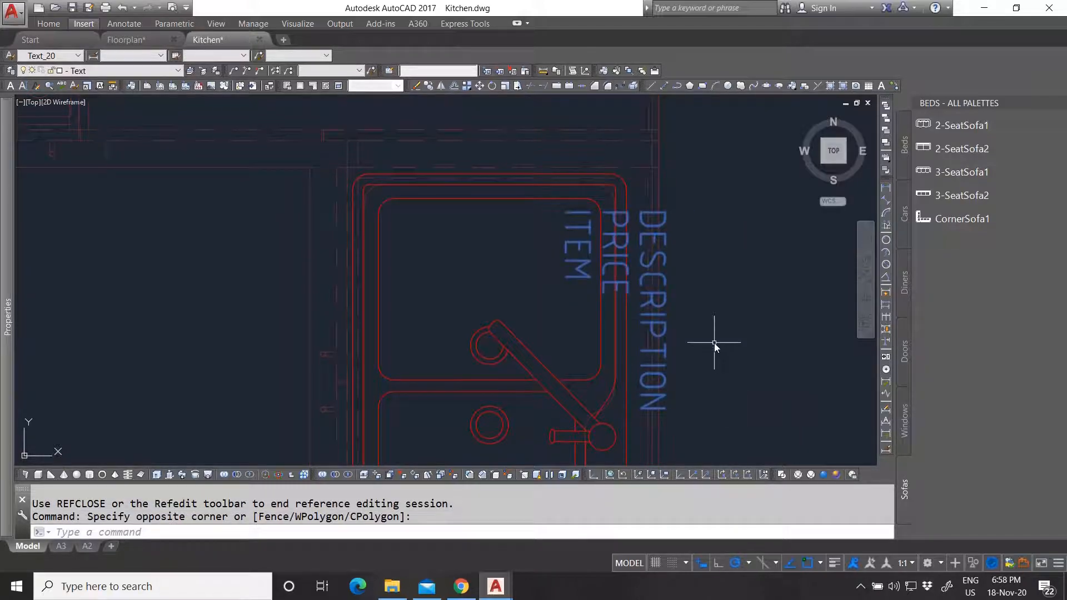
{"action": "left_click", "coordinate": [486, 73]}
{"action": "left_click", "coordinate": [524, 71]}
{"action": "left_click", "coordinate": [527, 332]}
Open the Dishwasser block for in-place editing and add the ITEM, PRICE and DESCRIPTION texts over it to the working set.
{"action": "scroll", "coordinate": [513, 249], "scroll_direction": "down", "scroll_amount": 4}
{"action": "scroll", "coordinate": [456, 408], "scroll_direction": "up", "scroll_amount": 4}
{"action": "scroll", "coordinate": [462, 214], "scroll_direction": "down", "scroll_amount": 5}
{"action": "scroll", "coordinate": [478, 265], "scroll_direction": "up", "scroll_amount": 4}
{"action": "left_click", "coordinate": [447, 347]}
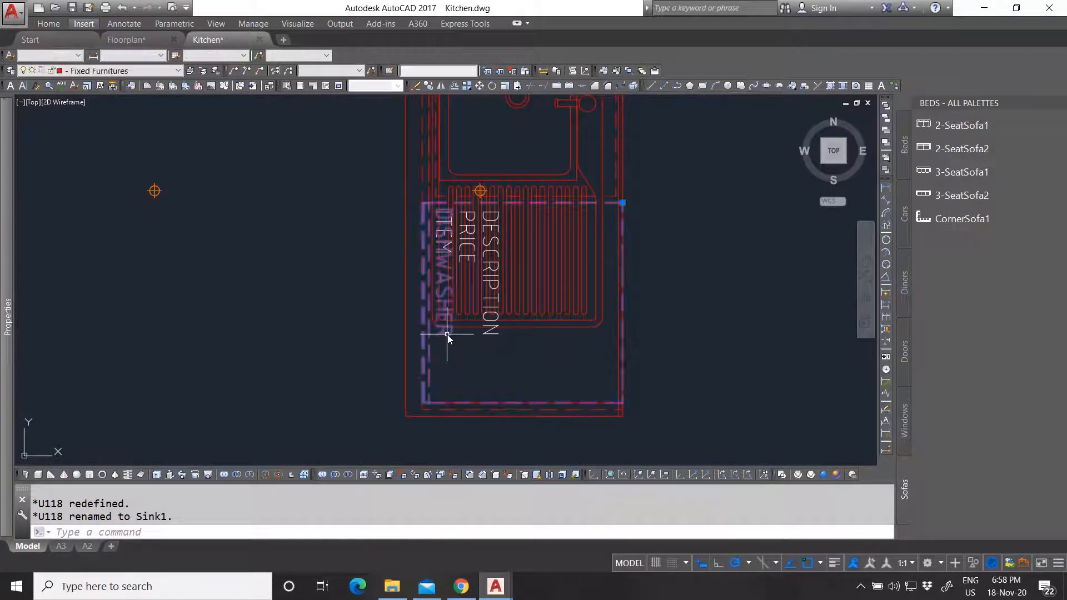
{"action": "right_click", "coordinate": [472, 346]}
{"action": "left_click", "coordinate": [536, 285]}
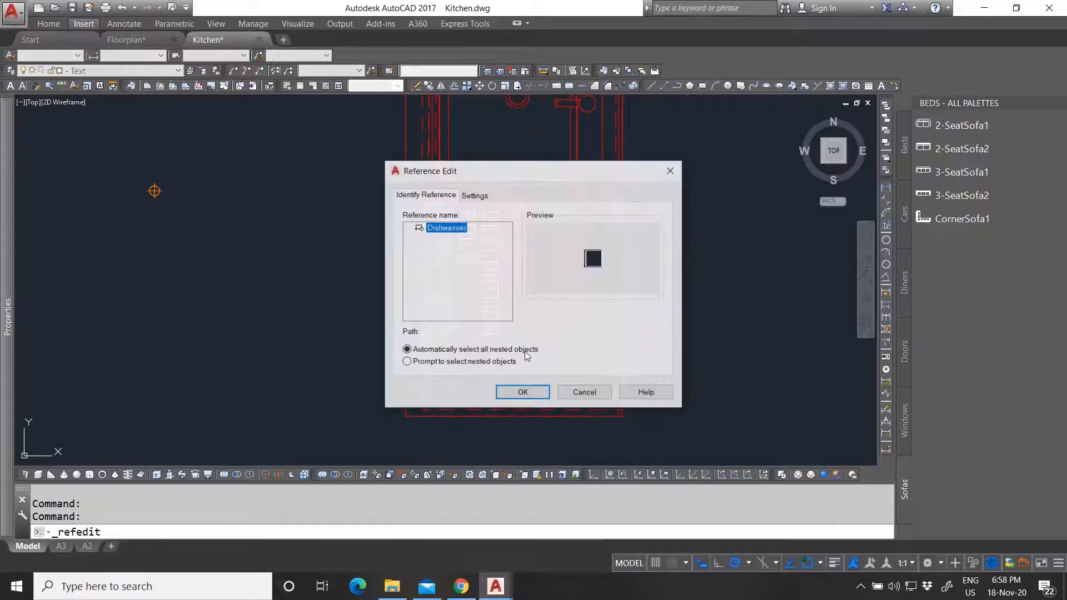
{"action": "left_click", "coordinate": [507, 389]}
{"action": "scroll", "coordinate": [418, 205], "scroll_direction": "up", "scroll_amount": 2}
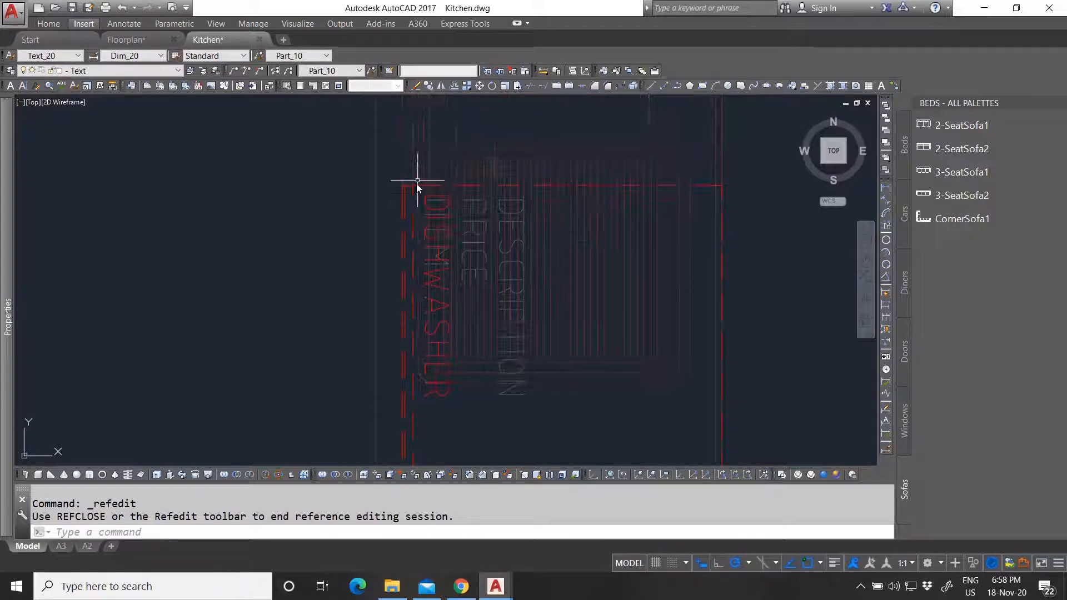
{"action": "left_click", "coordinate": [422, 181]}
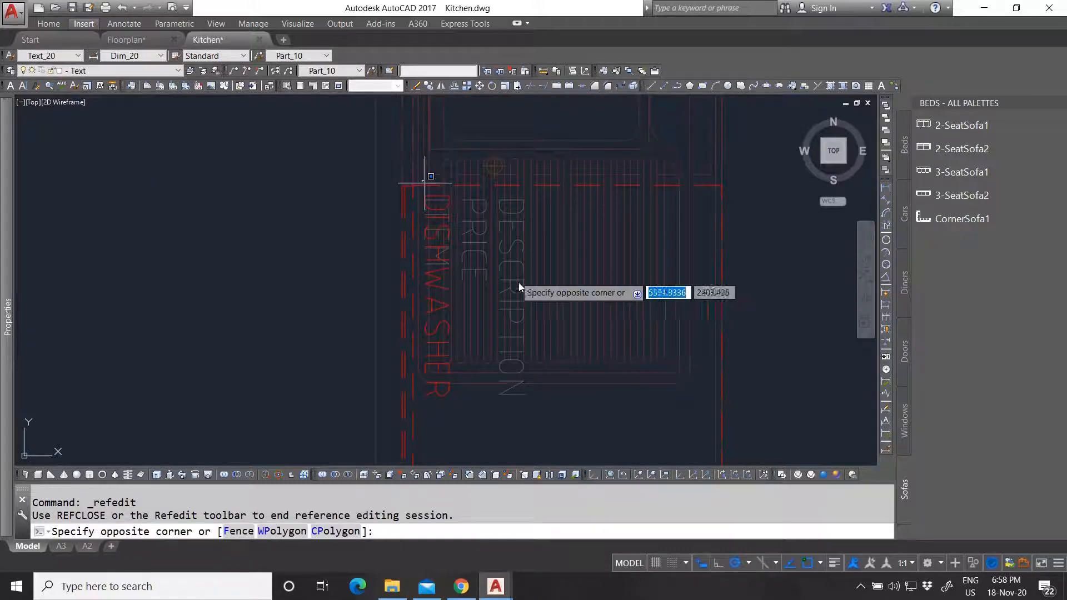
{"action": "left_click", "coordinate": [549, 395]}
{"action": "left_click", "coordinate": [489, 70]}
{"action": "key", "text": "Escape"}
Delete the DISHWASHER label from the dishwasher block and save the reference edits.
{"action": "left_click", "coordinate": [448, 391]}
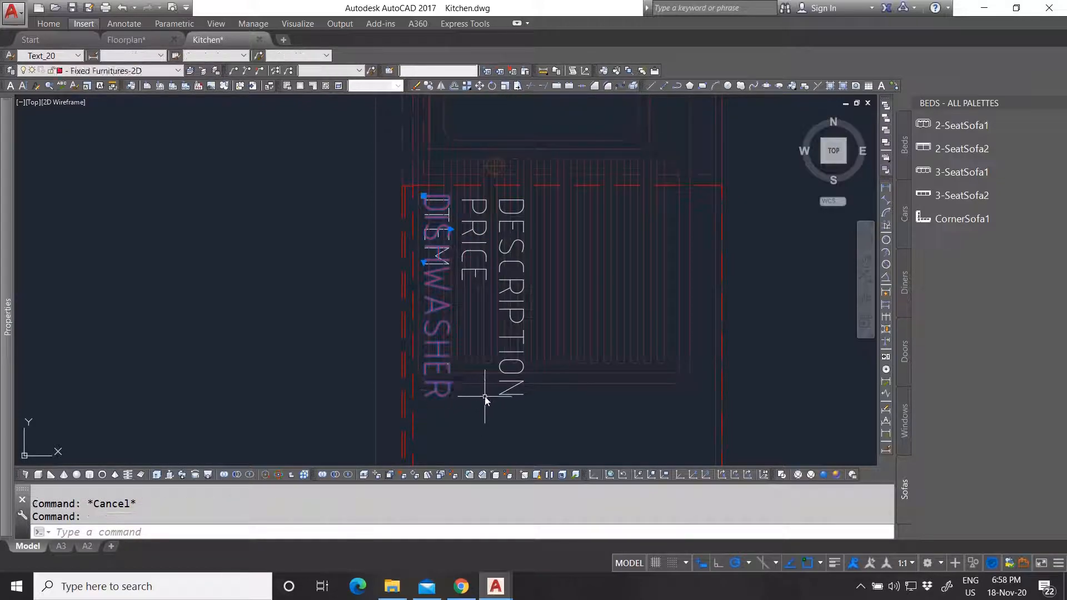
{"action": "key", "text": "Delete"}
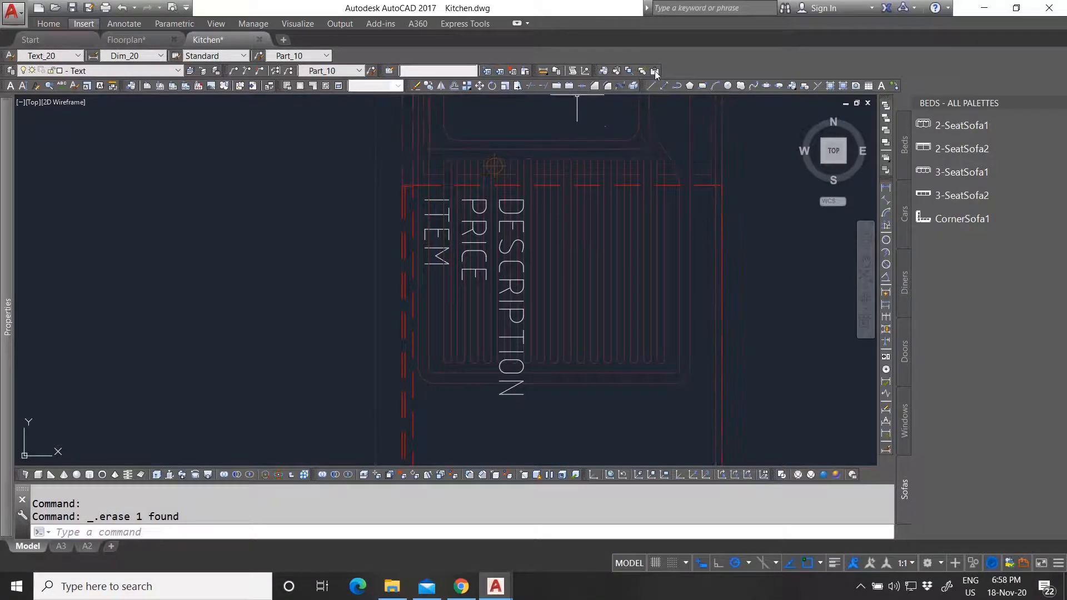
{"action": "left_click", "coordinate": [526, 71]}
{"action": "left_click", "coordinate": [521, 332]}
Edit the Counter Top 02 block in place, adding the DESCRIPTION, PRICE and ITEM texts above its corner, and save the reference edits.
{"action": "scroll", "coordinate": [524, 290], "scroll_direction": "down", "scroll_amount": 6}
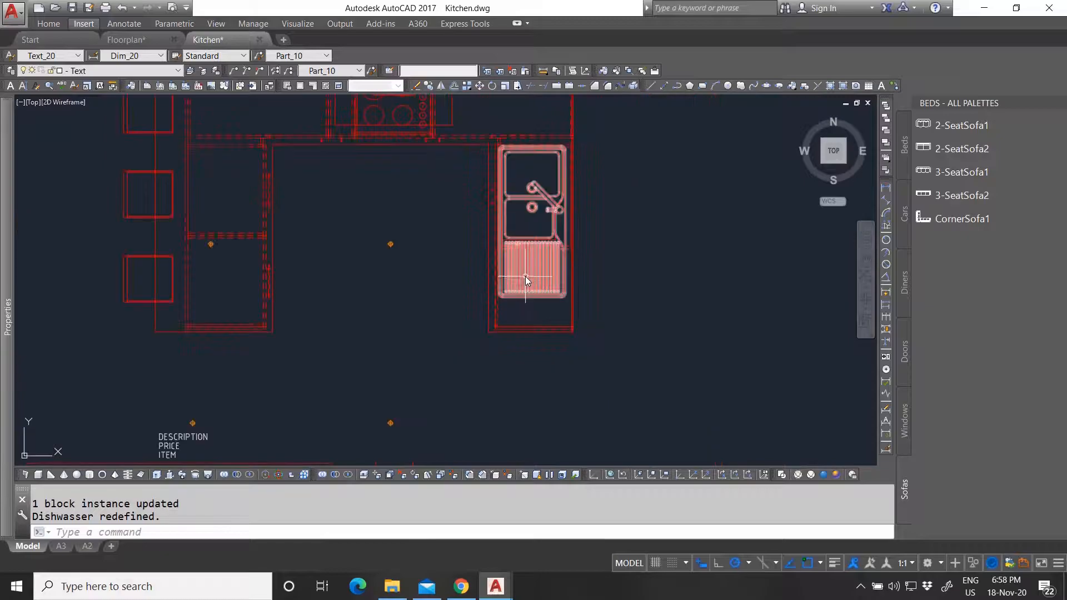
{"action": "scroll", "coordinate": [412, 364], "scroll_direction": "up", "scroll_amount": 2}
{"action": "scroll", "coordinate": [469, 264], "scroll_direction": "down", "scroll_amount": 2}
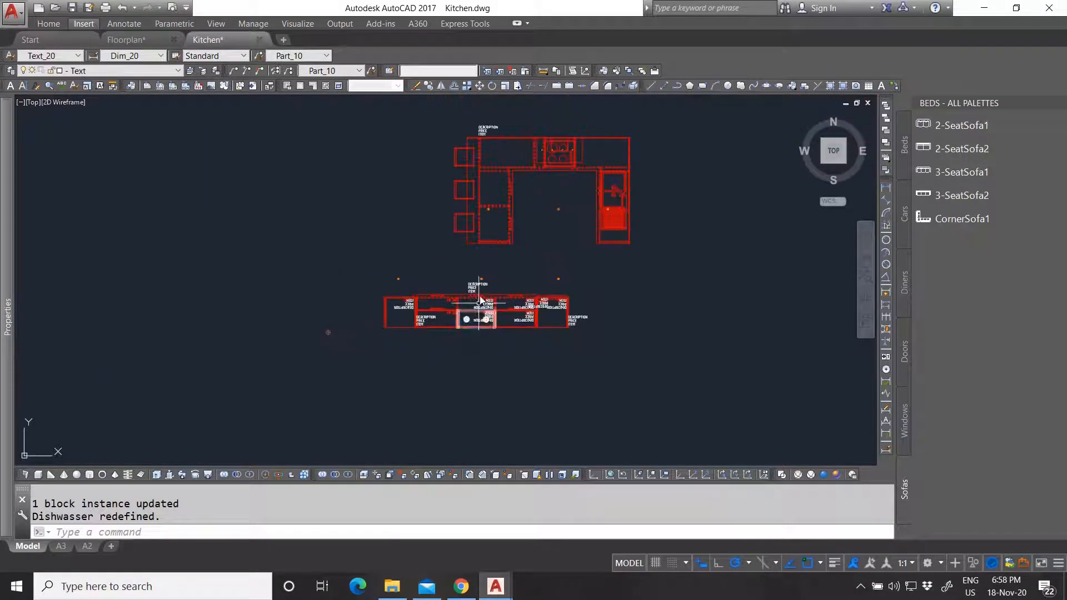
{"action": "scroll", "coordinate": [491, 114], "scroll_direction": "up", "scroll_amount": 4}
{"action": "scroll", "coordinate": [481, 168], "scroll_direction": "up", "scroll_amount": 4}
{"action": "left_click", "coordinate": [484, 165]}
{"action": "right_click", "coordinate": [509, 175]}
{"action": "left_click", "coordinate": [579, 238]}
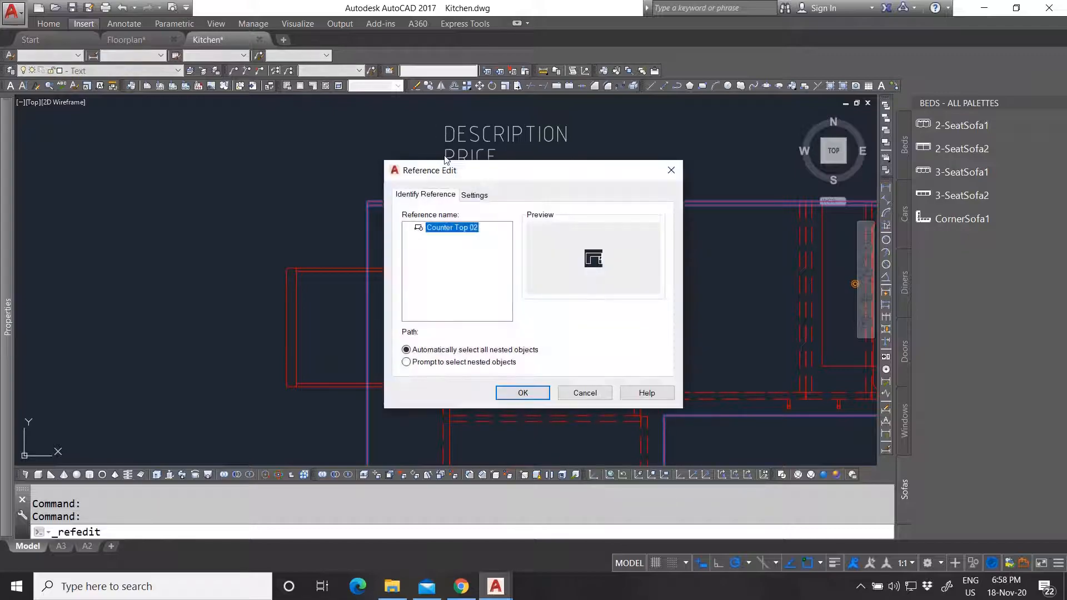
{"action": "left_click", "coordinate": [507, 390]}
{"action": "left_click", "coordinate": [425, 123]}
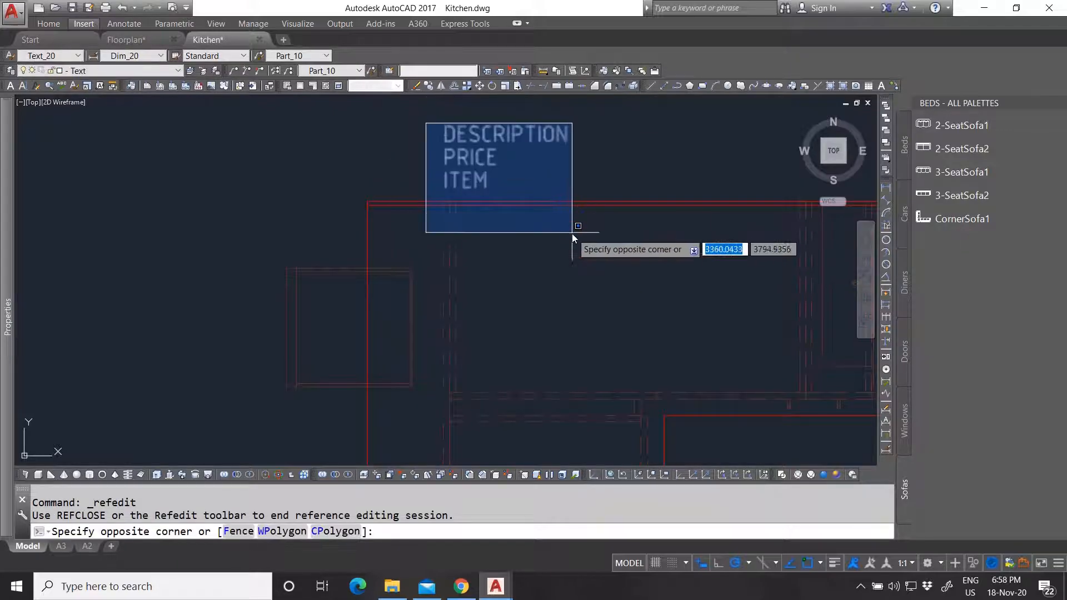
{"action": "left_click", "coordinate": [572, 232]}
{"action": "left_click", "coordinate": [525, 71]}
{"action": "left_click", "coordinate": [525, 72]}
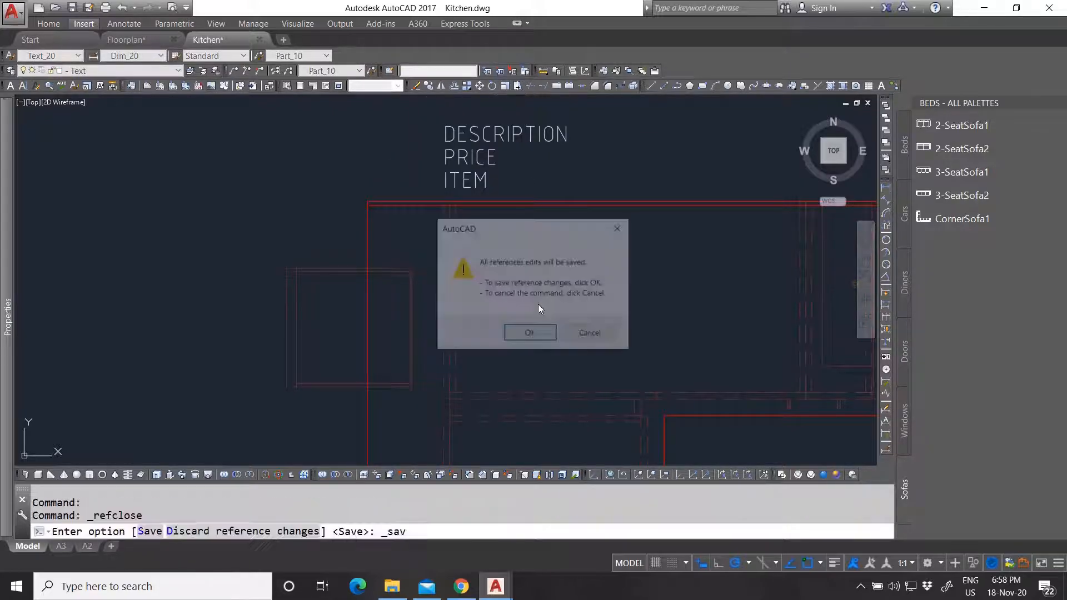
{"action": "left_click", "coordinate": [524, 334]}
Open the Tall Cabinet 01 block for in-place editing and add its ITEM, PRICE and DESCRIPTION texts to the working set.
{"action": "scroll", "coordinate": [443, 237], "scroll_direction": "down", "scroll_amount": 4}
{"action": "scroll", "coordinate": [410, 340], "scroll_direction": "down", "scroll_amount": 2}
{"action": "scroll", "coordinate": [409, 311], "scroll_direction": "up", "scroll_amount": 7}
{"action": "left_click", "coordinate": [405, 219]}
{"action": "key", "text": "Escape"}
{"action": "left_click", "coordinate": [411, 220]}
{"action": "right_click", "coordinate": [410, 219]}
{"action": "left_click", "coordinate": [473, 281]}
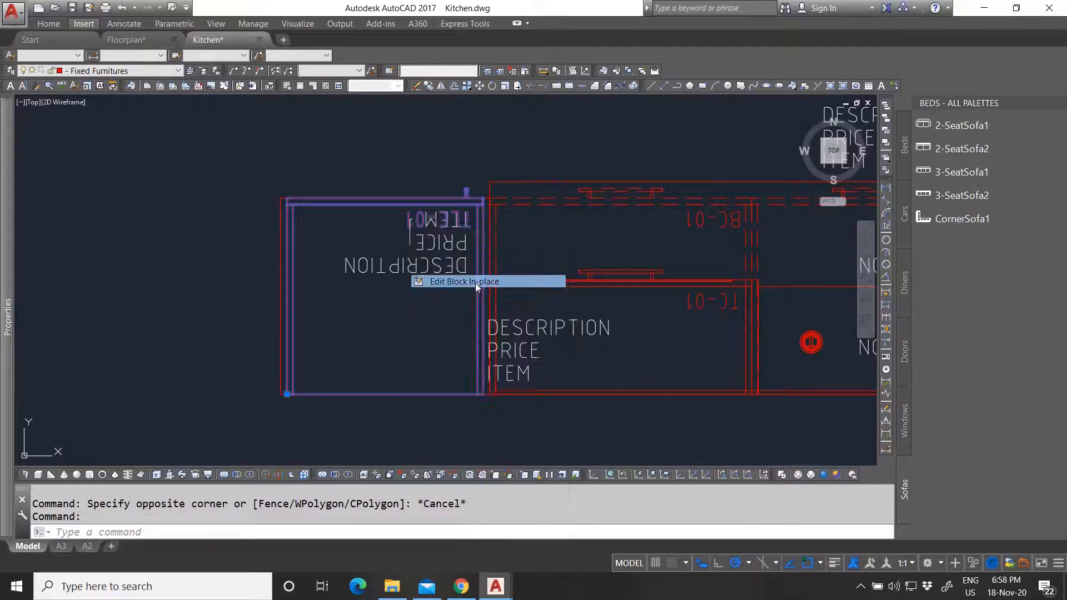
{"action": "left_click", "coordinate": [510, 390]}
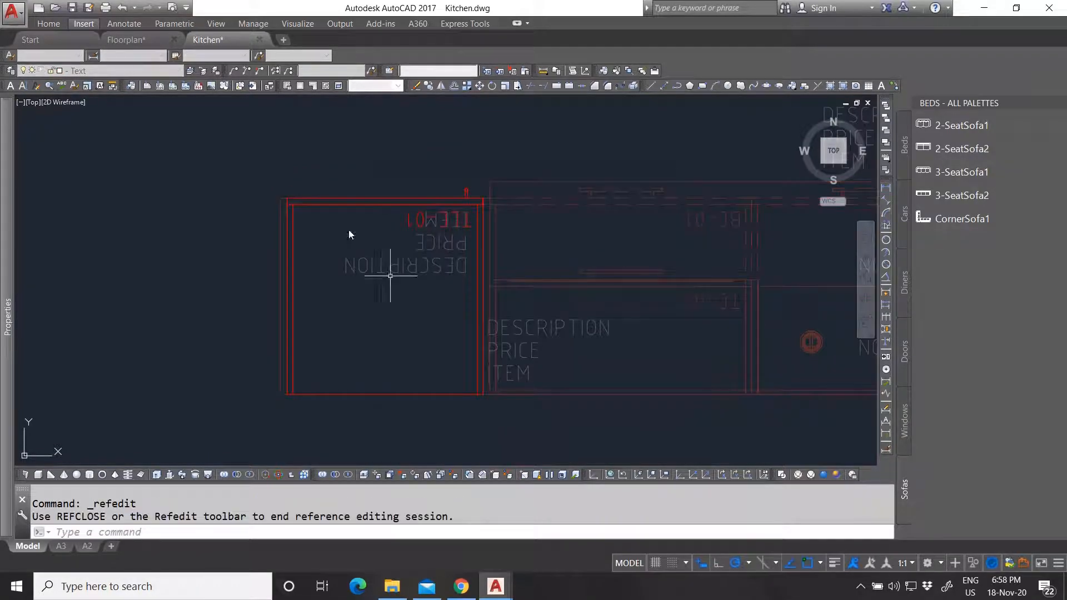
{"action": "left_click", "coordinate": [331, 182]}
{"action": "left_click", "coordinate": [478, 298]}
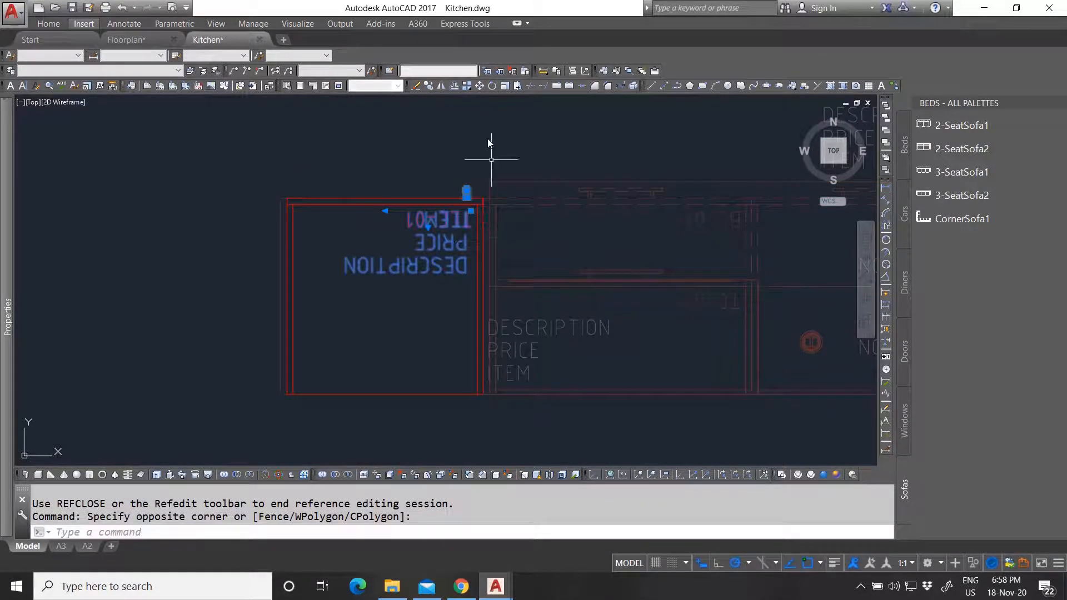
{"action": "left_click", "coordinate": [499, 71]}
{"action": "key", "text": "Escape"}
Delete the TC-01 label from the tall cabinet block and save the reference edits.
{"action": "left_click", "coordinate": [414, 223]}
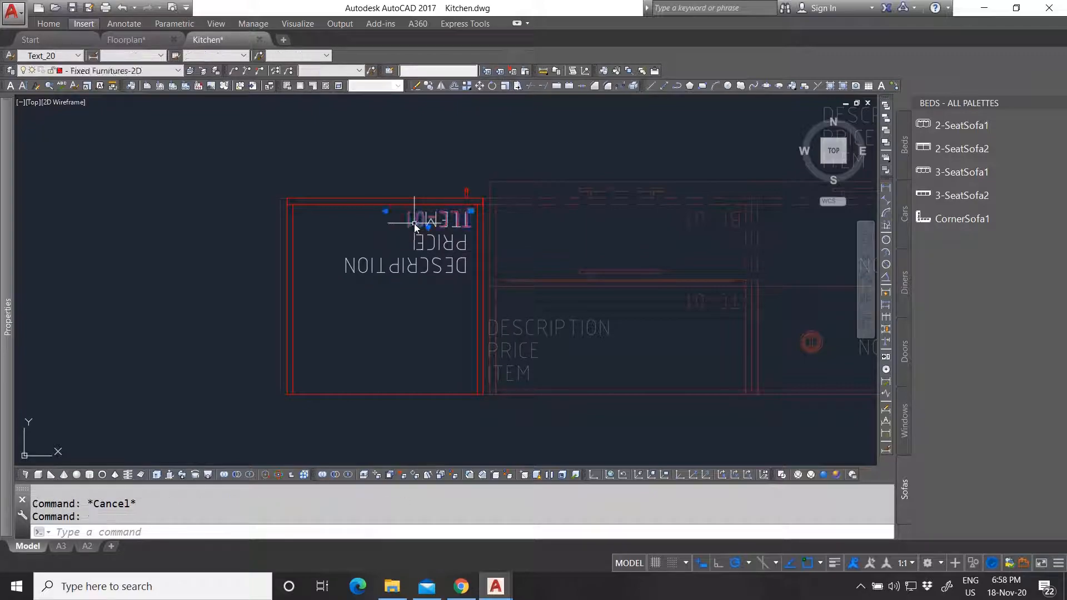
{"action": "key", "text": "Delete"}
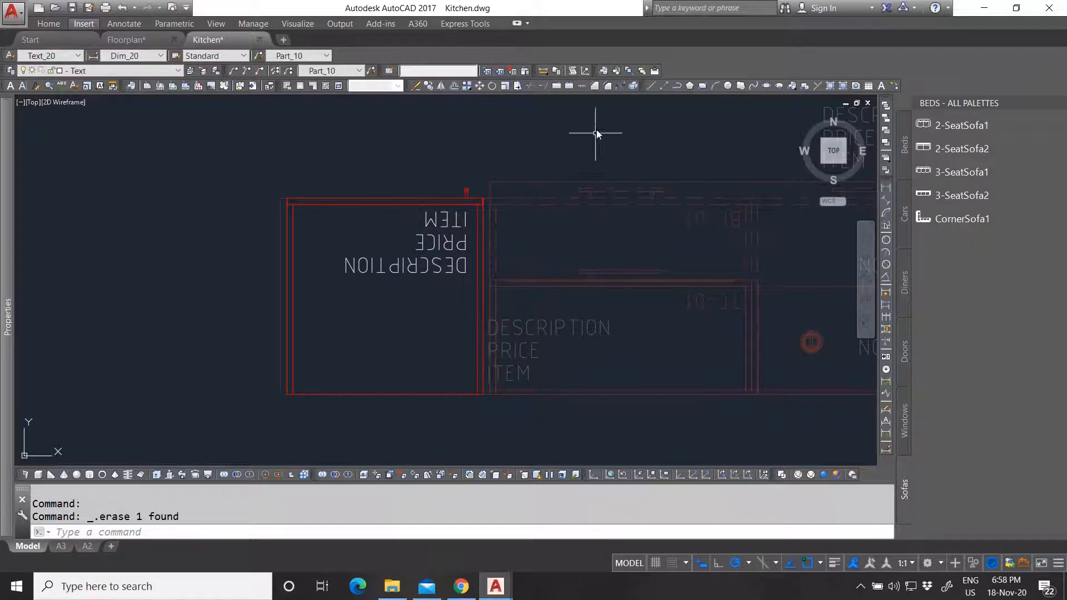
{"action": "left_click", "coordinate": [526, 71]}
{"action": "left_click", "coordinate": [530, 330]}
Edit the end panel between the tall cabinet and BC-01 in place, adding its DESCRIPTION, PRICE and ITEM texts, and save the edits.
{"action": "scroll", "coordinate": [386, 352], "scroll_direction": "down", "scroll_amount": 2}
{"action": "scroll", "coordinate": [423, 333], "scroll_direction": "up", "scroll_amount": 4}
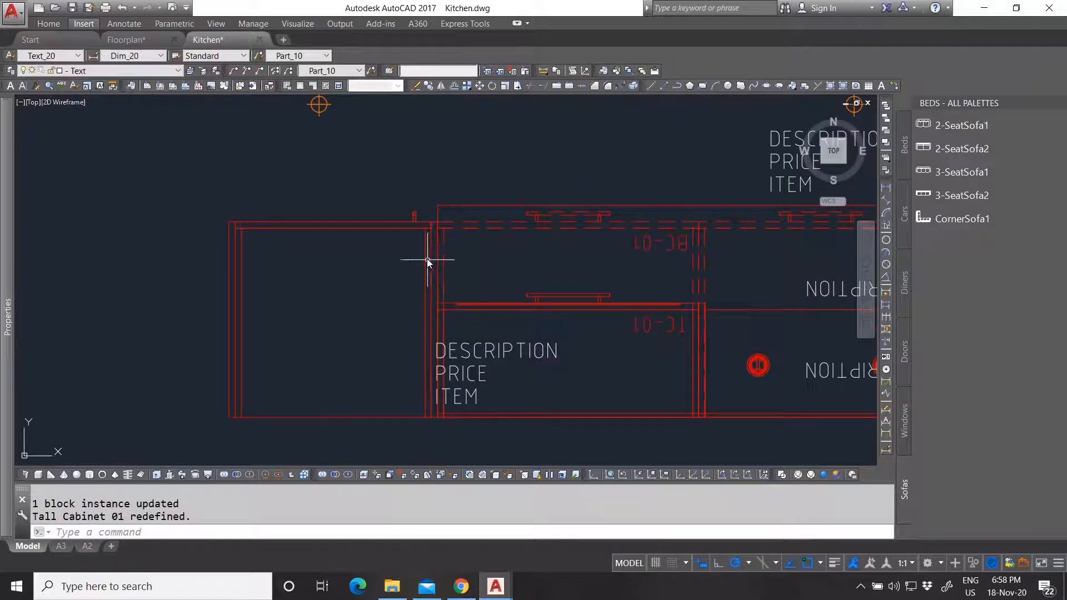
{"action": "left_click", "coordinate": [432, 222]}
{"action": "right_click", "coordinate": [496, 309]}
{"action": "left_click", "coordinate": [553, 284]}
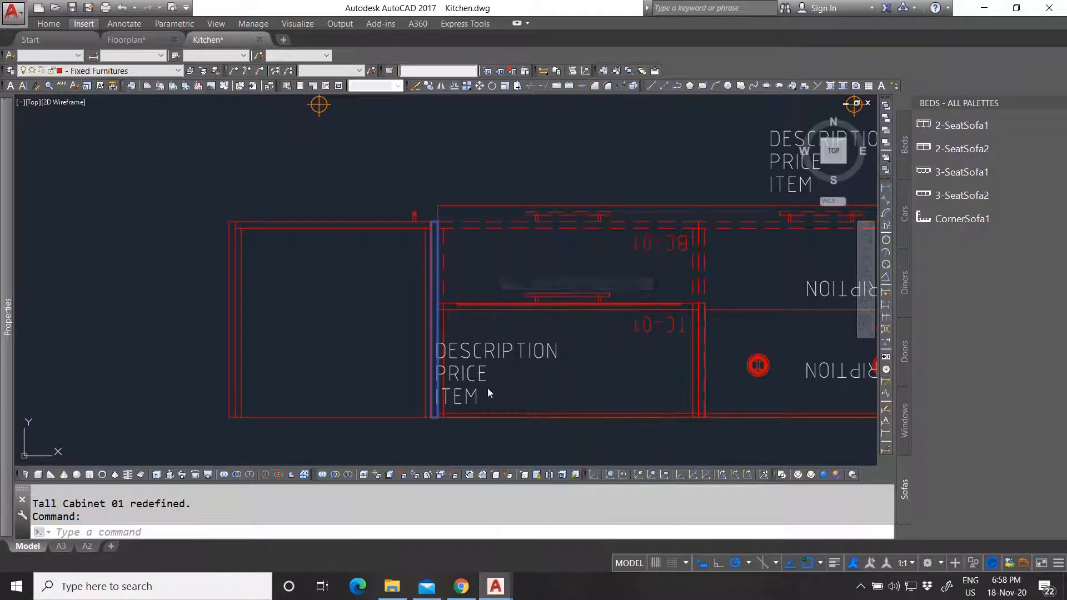
{"action": "left_click", "coordinate": [507, 393]}
{"action": "left_click", "coordinate": [519, 407]}
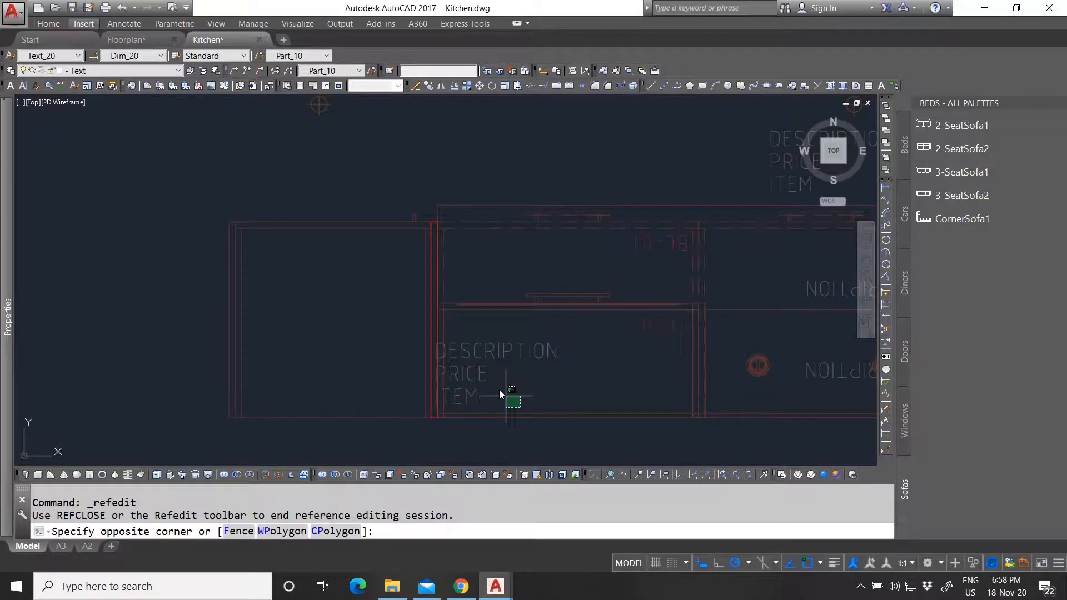
{"action": "left_click", "coordinate": [453, 336]}
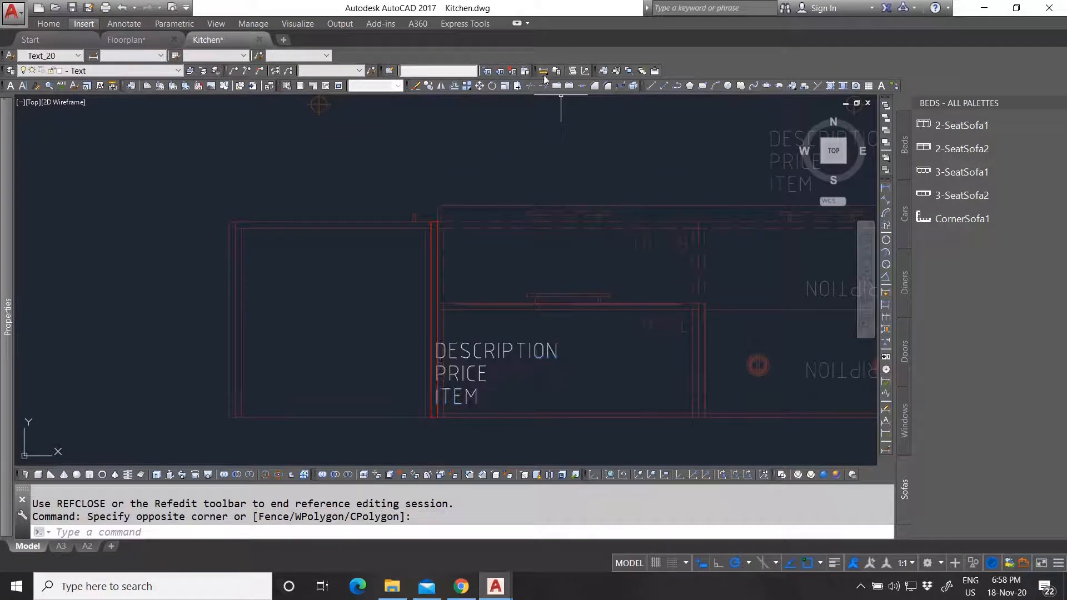
{"action": "left_click", "coordinate": [487, 71]}
{"action": "left_click", "coordinate": [528, 85]}
{"action": "left_click", "coordinate": [517, 331]}
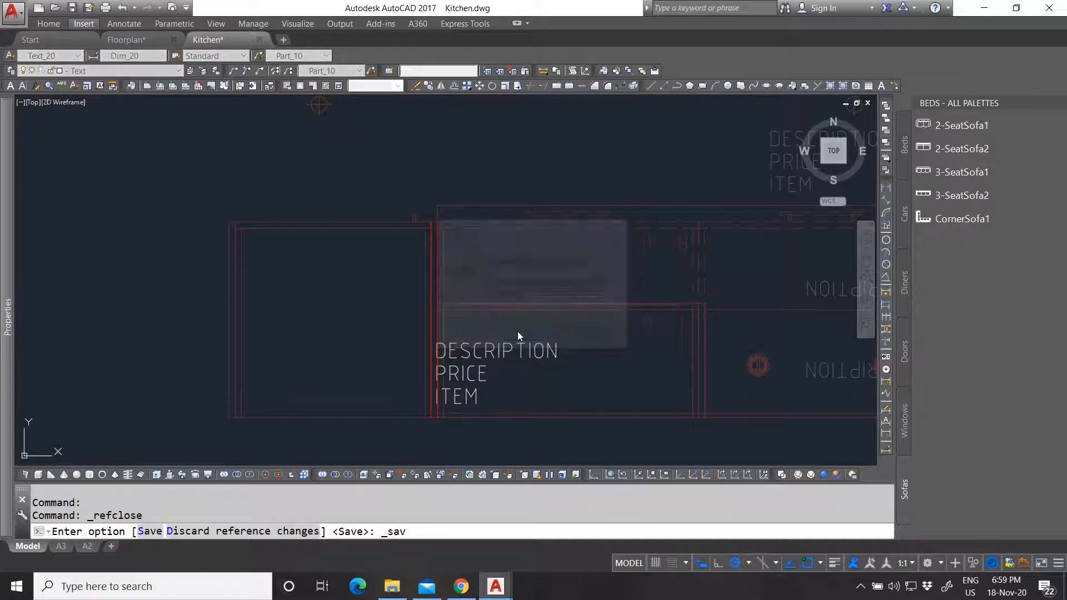
{"action": "key", "text": "Escape"}
Check the block name of the outer end panel beside the tall cabinet in its properties.
{"action": "left_click", "coordinate": [228, 239]}
{"action": "mouse_move", "coordinate": [4, 334]}
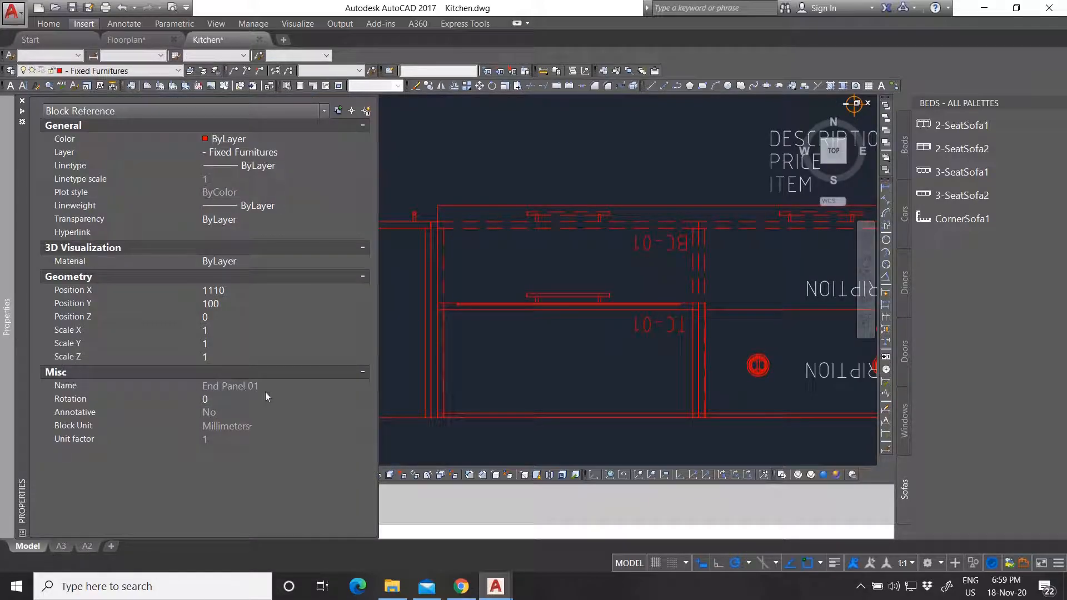
{"action": "scroll", "coordinate": [530, 319], "scroll_direction": "down", "scroll_amount": 3}
{"action": "key", "text": "Escape"}
Edit the end panel at the far end of the cabinet row in place, adding its DESCRIPTION, PRICE and ITEM texts, and save the edits.
{"action": "scroll", "coordinate": [759, 340], "scroll_direction": "up", "scroll_amount": 2}
{"action": "scroll", "coordinate": [600, 293], "scroll_direction": "up", "scroll_amount": 2}
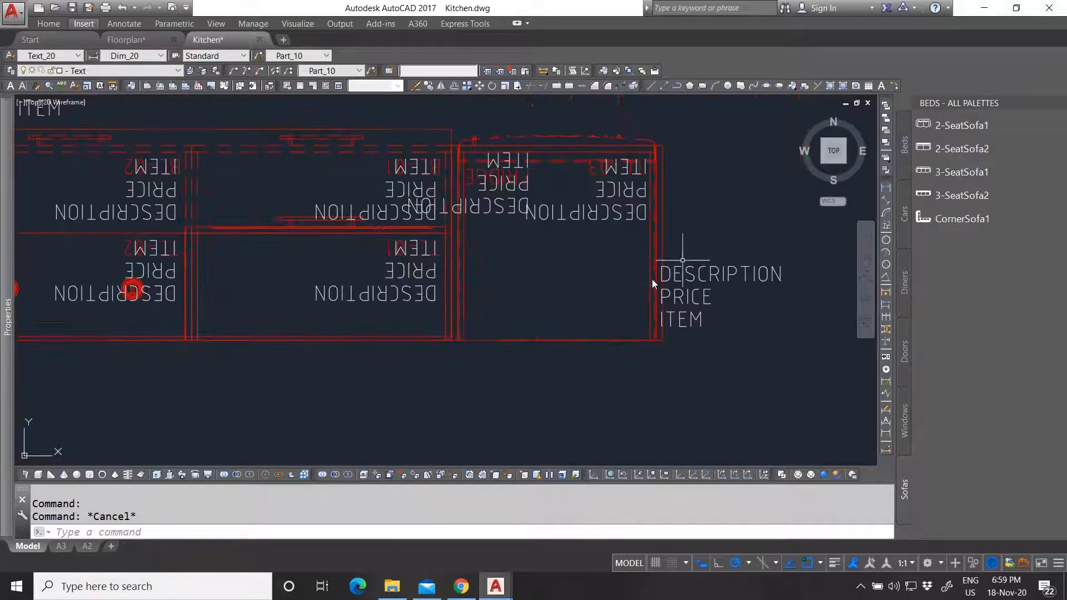
{"action": "left_click", "coordinate": [705, 298]}
{"action": "scroll", "coordinate": [698, 310], "scroll_direction": "up", "scroll_amount": 3}
{"action": "right_click", "coordinate": [698, 310]}
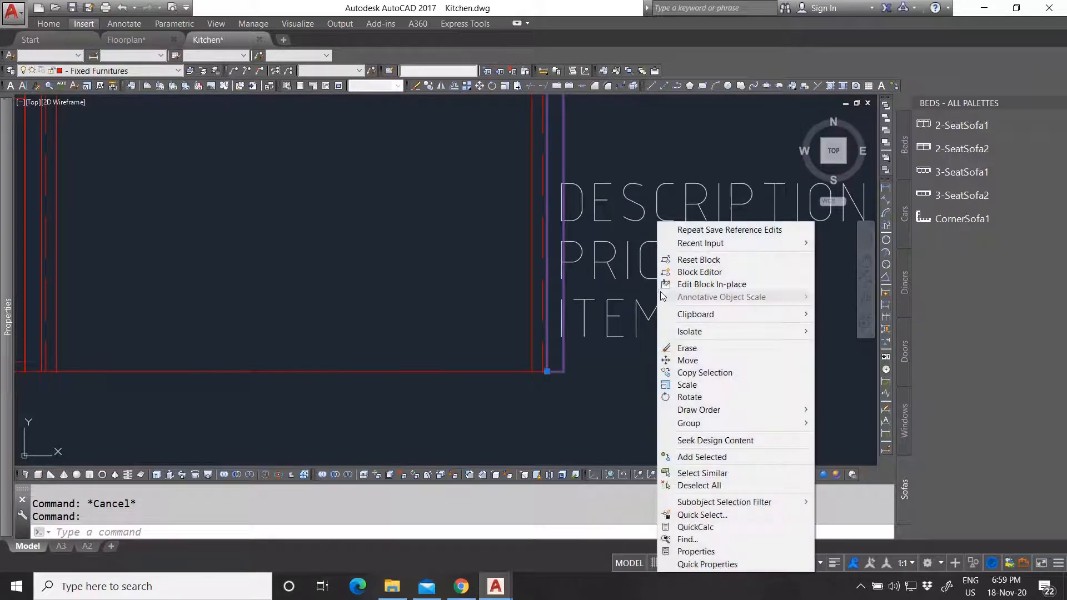
{"action": "left_click", "coordinate": [714, 285]}
{"action": "key", "text": "Return"}
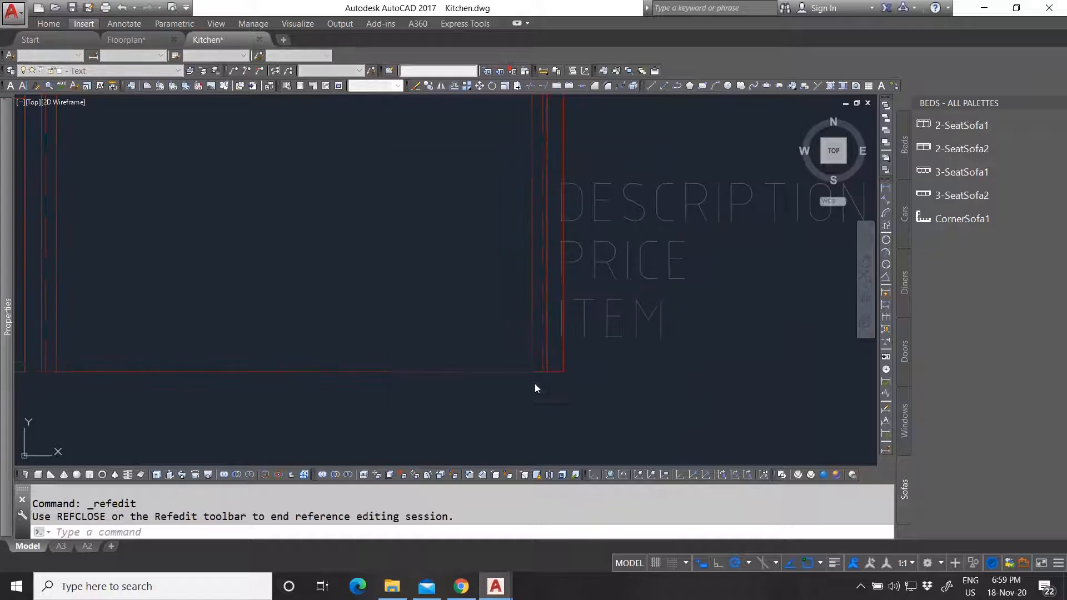
{"action": "left_click", "coordinate": [650, 398]}
{"action": "left_click", "coordinate": [622, 186]}
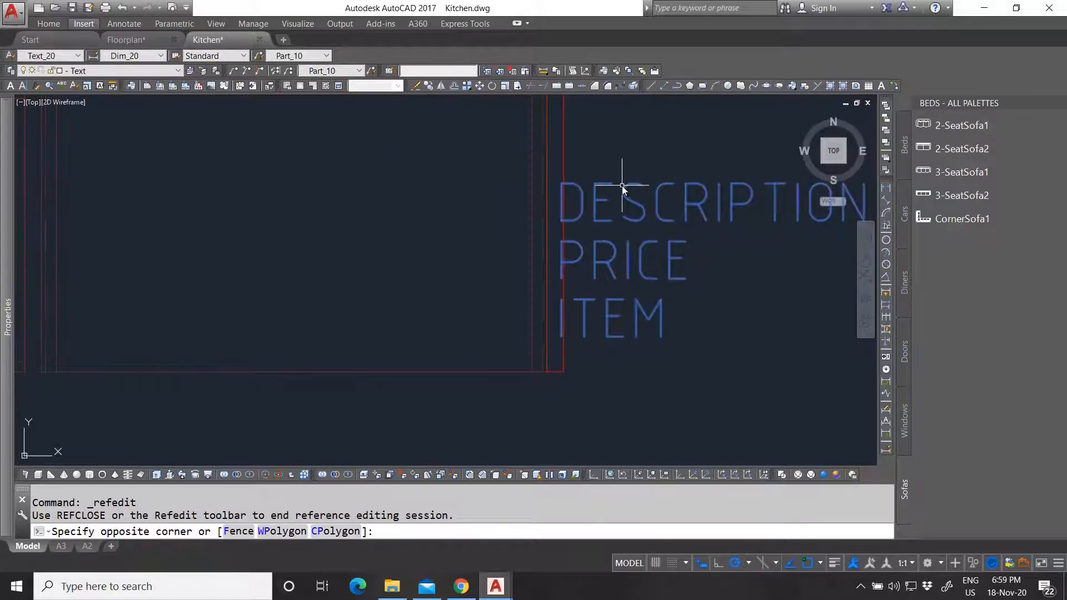
{"action": "left_click", "coordinate": [487, 71]}
{"action": "left_click", "coordinate": [524, 71]}
{"action": "left_click", "coordinate": [520, 331]}
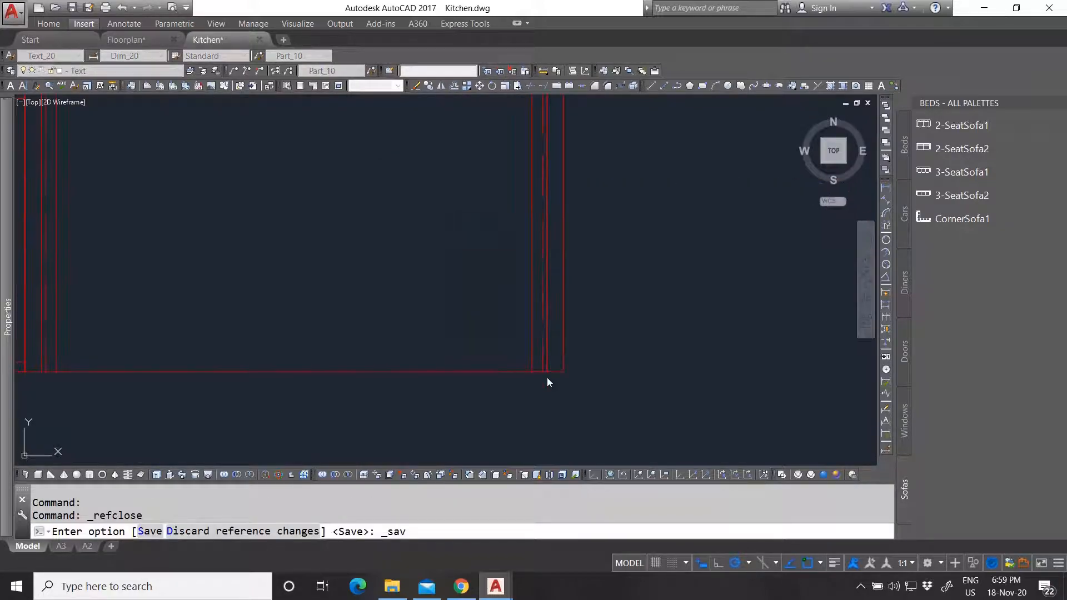
{"action": "scroll", "coordinate": [393, 345], "scroll_direction": "down", "scroll_amount": 5}
{"action": "scroll", "coordinate": [345, 309], "scroll_direction": "up", "scroll_amount": 5}
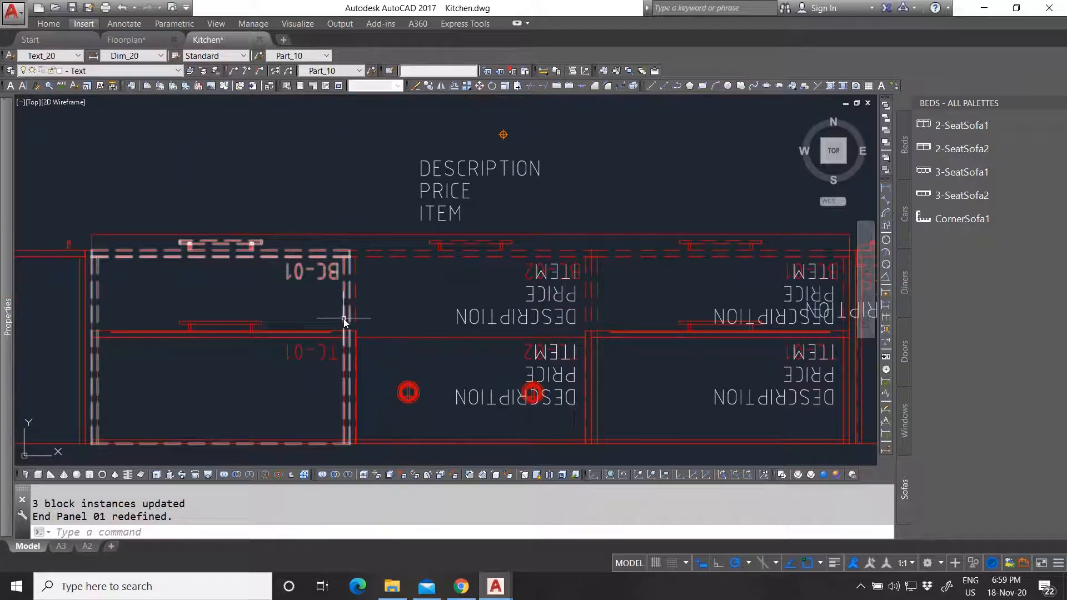
{"action": "left_click", "coordinate": [327, 272]}
{"action": "right_click", "coordinate": [325, 272]}
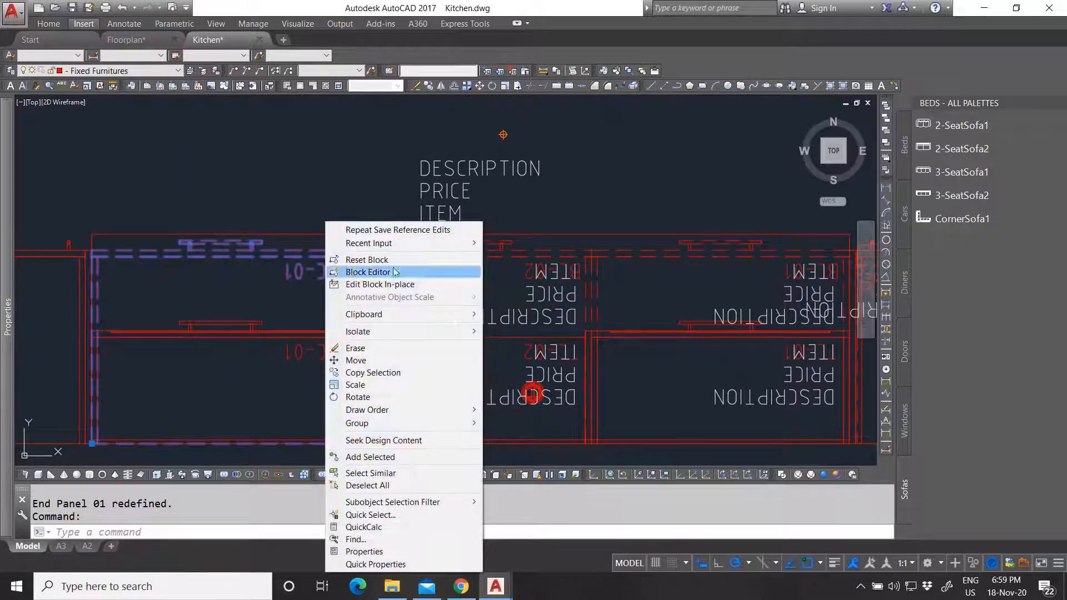
{"action": "key", "text": "Escape"}
Open the BC-02 base cabinet block for in-place editing and add its ITEM, PRICE and DESCRIPTION texts to the working set.
{"action": "left_click", "coordinate": [529, 258]}
{"action": "right_click", "coordinate": [530, 260]}
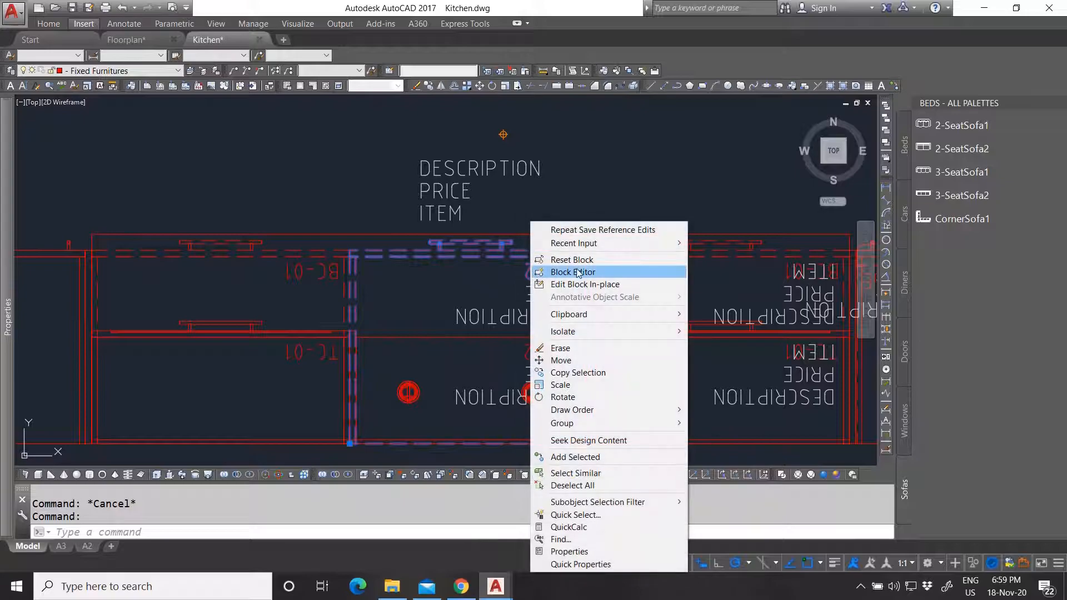
{"action": "left_click", "coordinate": [578, 284]}
{"action": "key", "text": "Return"}
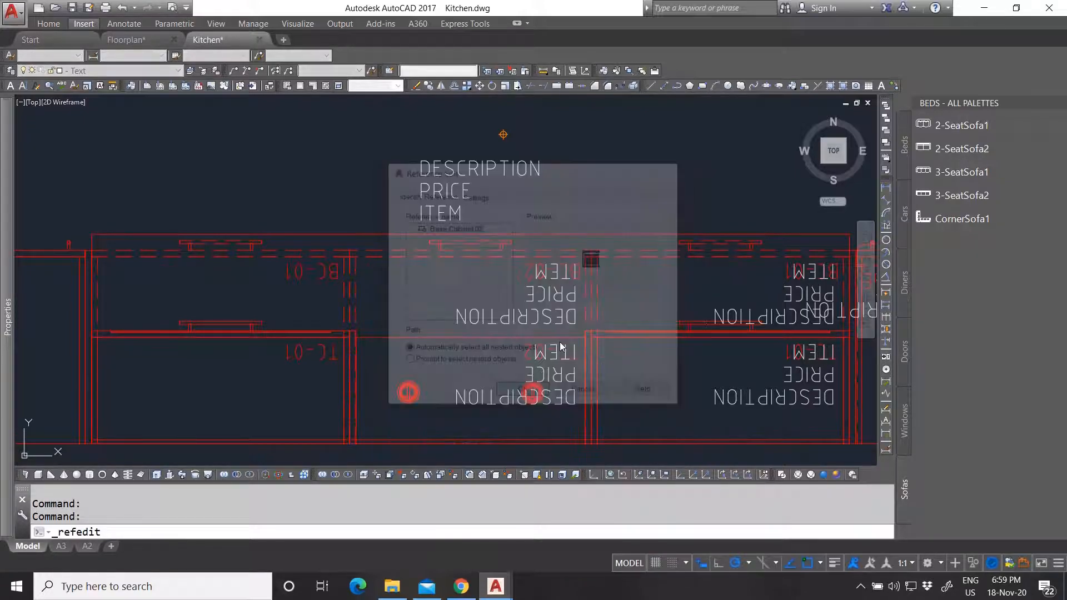
{"action": "scroll", "coordinate": [560, 346], "scroll_direction": "up", "scroll_amount": 3}
{"action": "left_click", "coordinate": [556, 335]}
{"action": "left_click", "coordinate": [535, 247]}
{"action": "left_click", "coordinate": [490, 75]}
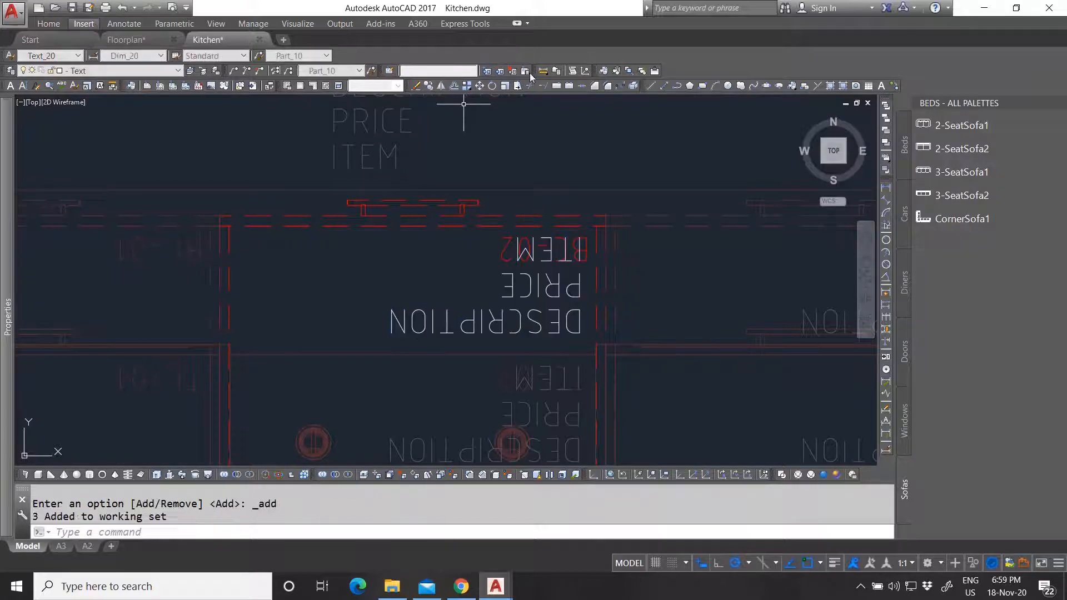
Save the BC-02 base cabinet's added texts, and reopen the block in place to erase its old BC-02 label, saving that edit.
{"action": "left_click", "coordinate": [526, 71]}
{"action": "key", "text": "Return"}
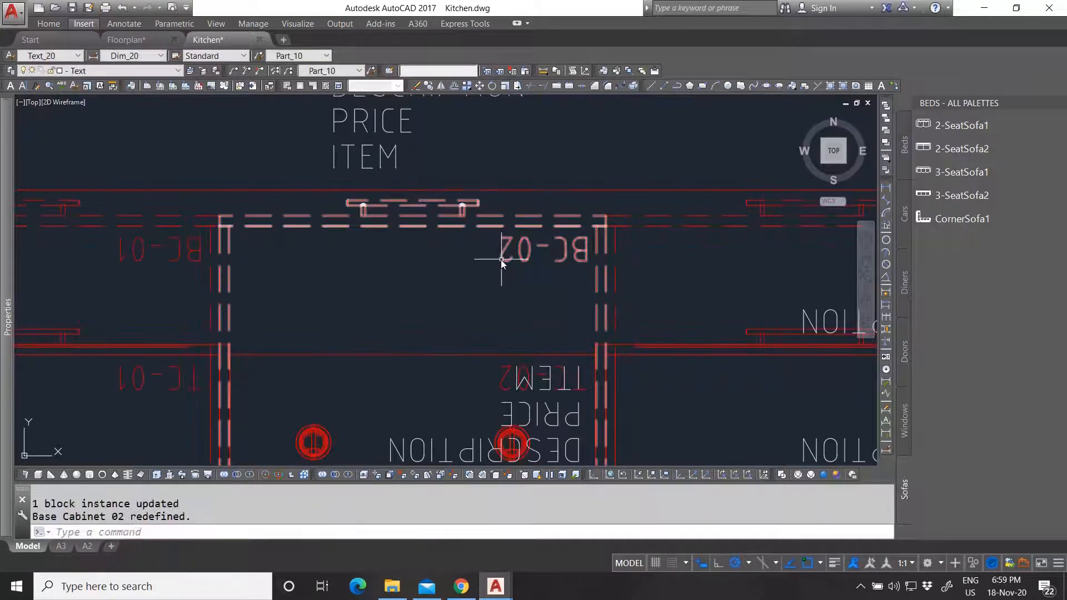
{"action": "left_click", "coordinate": [501, 259]}
{"action": "right_click", "coordinate": [502, 259]}
{"action": "left_click", "coordinate": [545, 284]}
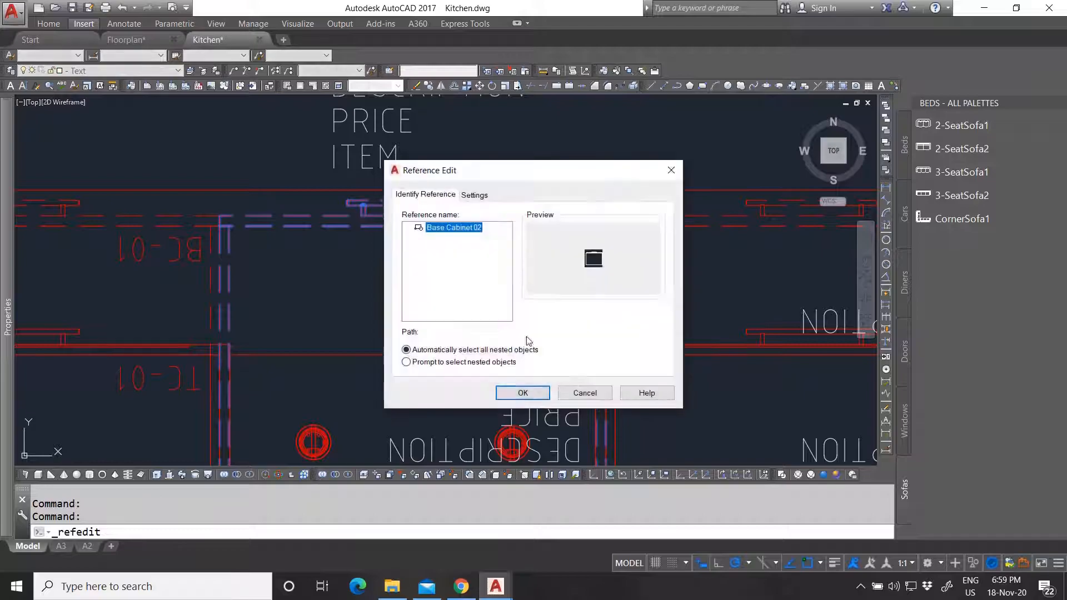
{"action": "left_click", "coordinate": [507, 390]}
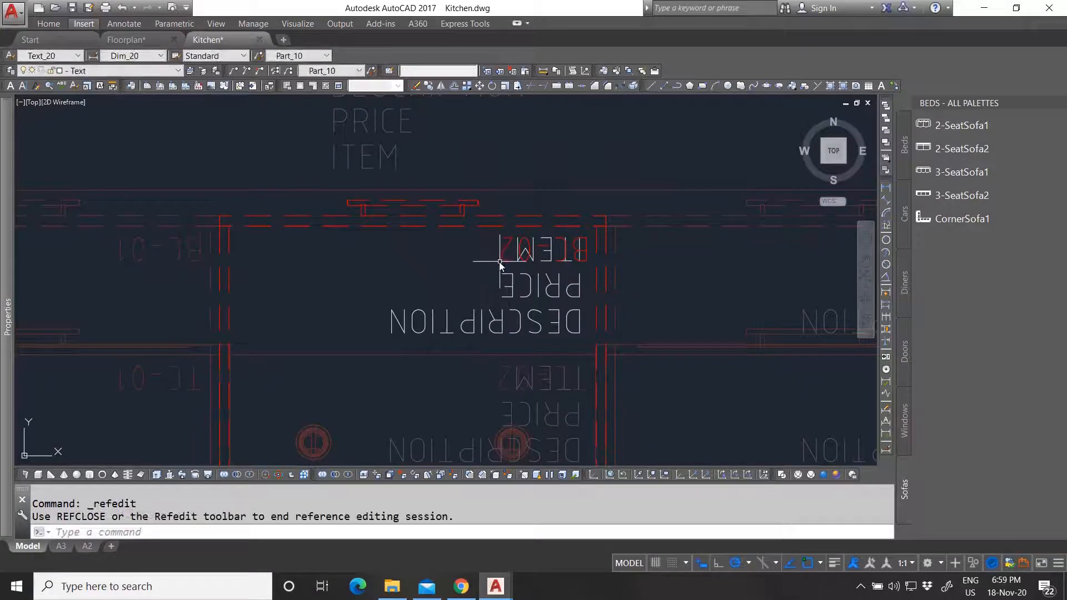
{"action": "key", "text": "Delete"}
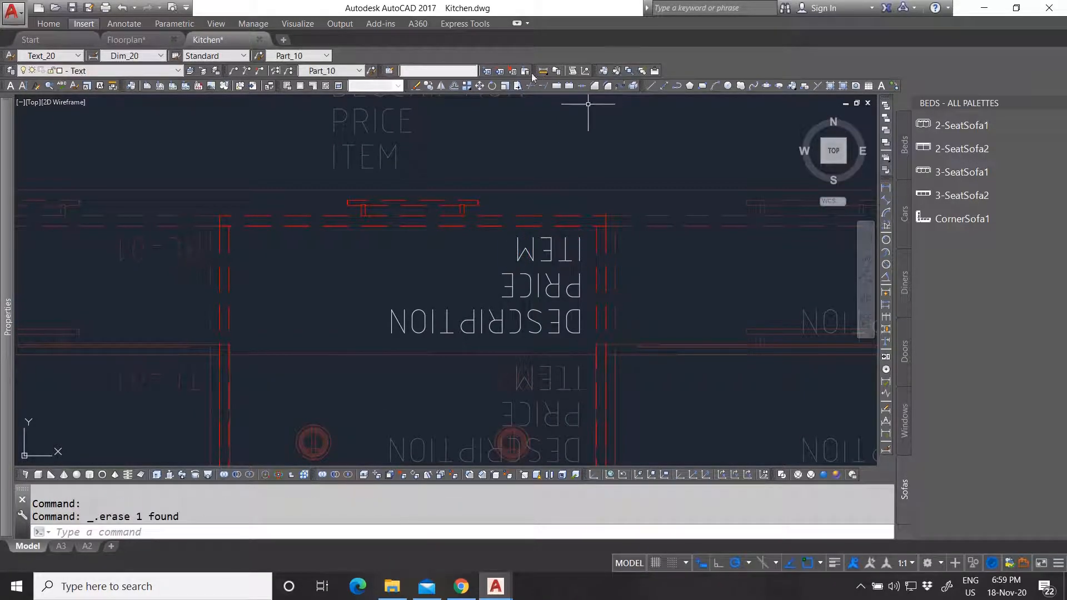
{"action": "left_click", "coordinate": [528, 333]}
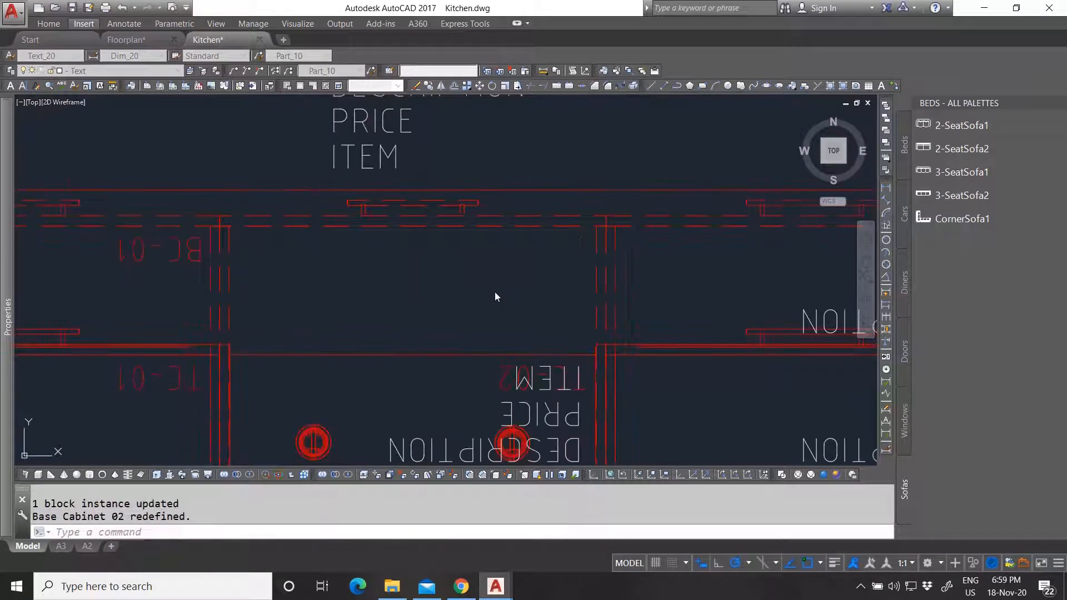
Open the TC-02 top cabinet block for in-place editing and add its ITEM, PRICE and DESCRIPTION texts to the working set.
{"action": "left_click", "coordinate": [492, 329]}
{"action": "right_click", "coordinate": [492, 329]}
{"action": "left_click", "coordinate": [517, 279]}
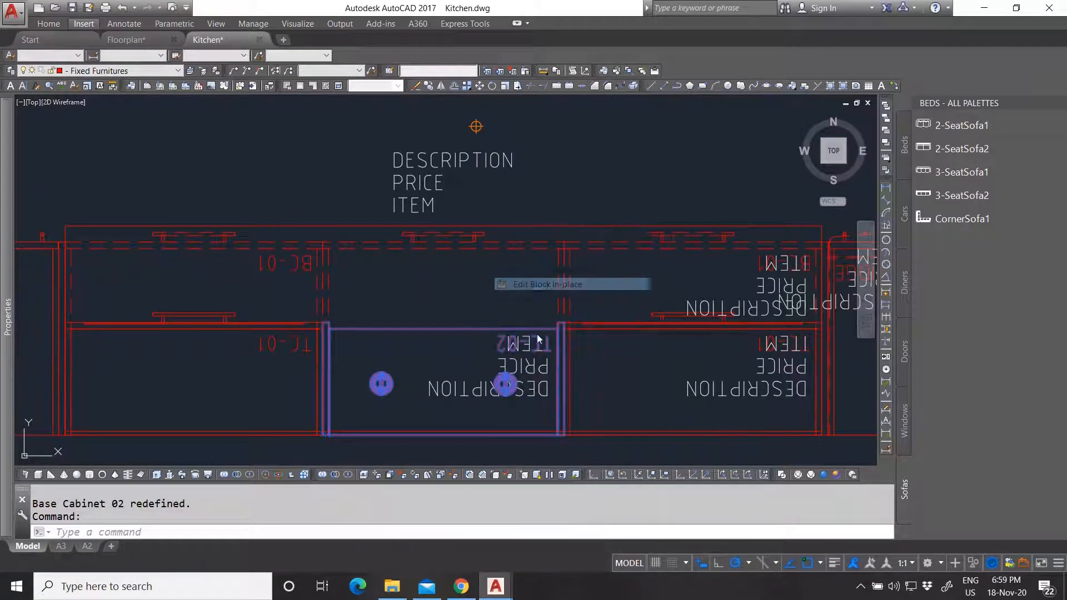
{"action": "left_click", "coordinate": [522, 393]}
{"action": "scroll", "coordinate": [518, 391], "scroll_direction": "up", "scroll_amount": 2}
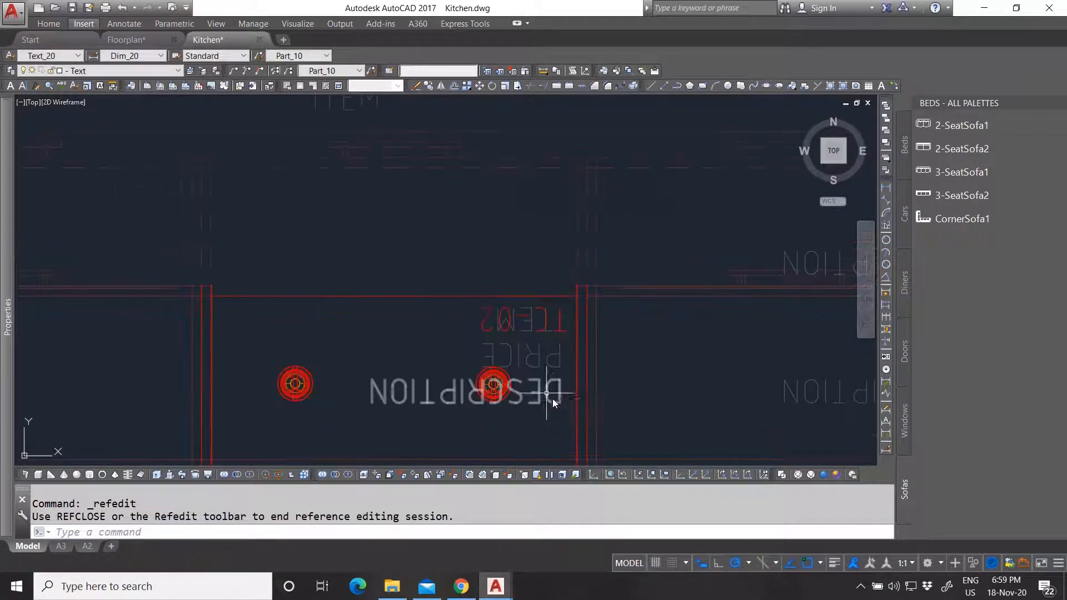
{"action": "left_click", "coordinate": [530, 350]}
{"action": "left_click", "coordinate": [526, 327]}
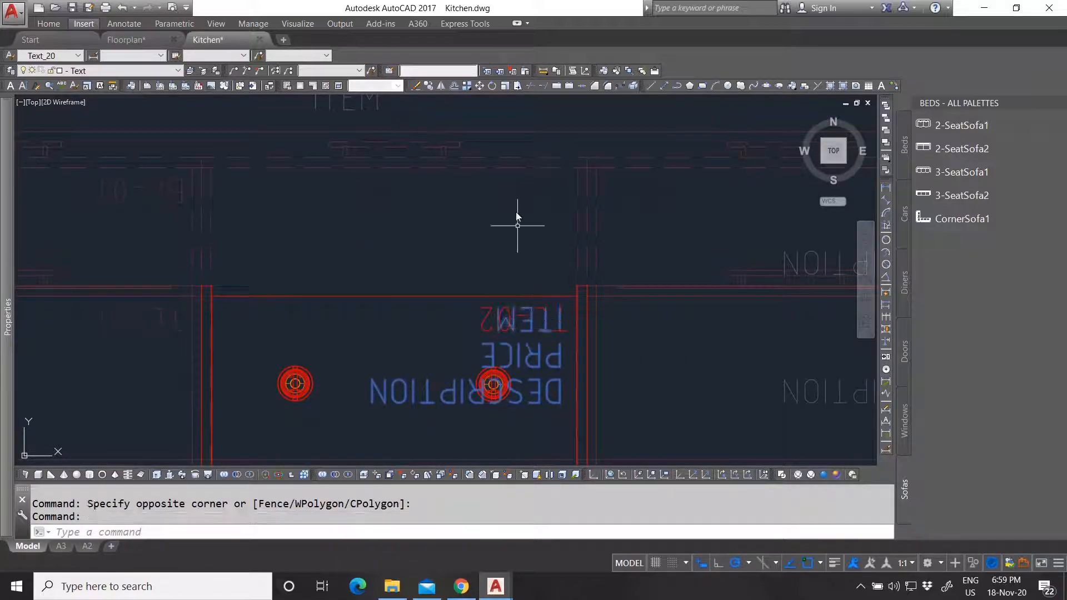
{"action": "left_click", "coordinate": [487, 71]}
Erase the old TC-02 label from the top cabinet block and save the reference edits.
{"action": "left_click", "coordinate": [484, 321]}
{"action": "key", "text": "Delete"}
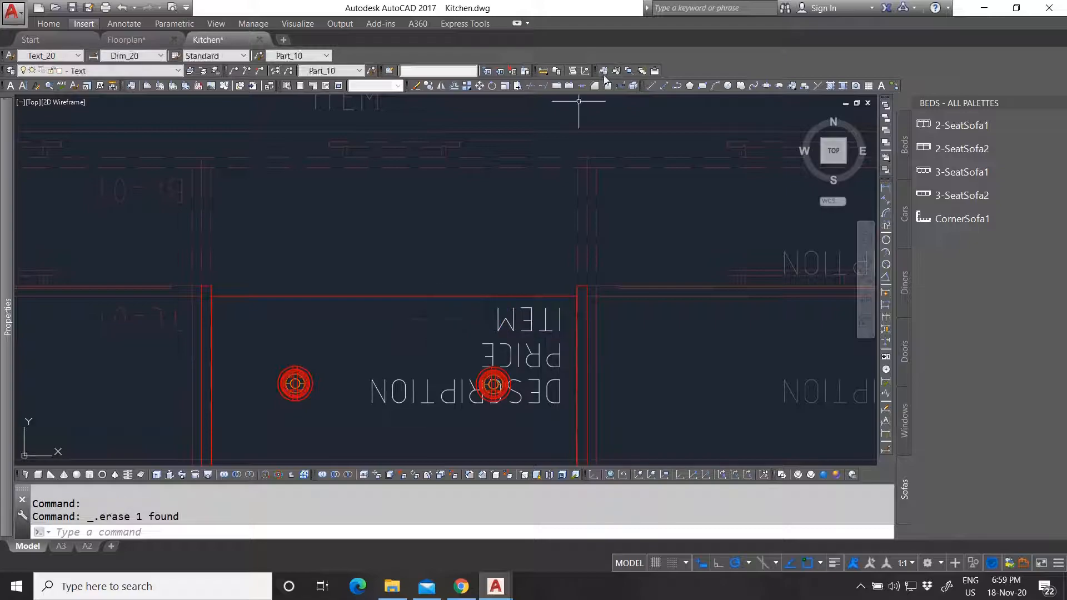
{"action": "left_click", "coordinate": [525, 70]}
{"action": "left_click", "coordinate": [526, 334]}
Open the BC-01 base cabinet block beside the fridge for in-place editing and add its ITEM, PRICE and DESCRIPTION texts to the working set.
{"action": "scroll", "coordinate": [583, 306], "scroll_direction": "up", "scroll_amount": 4}
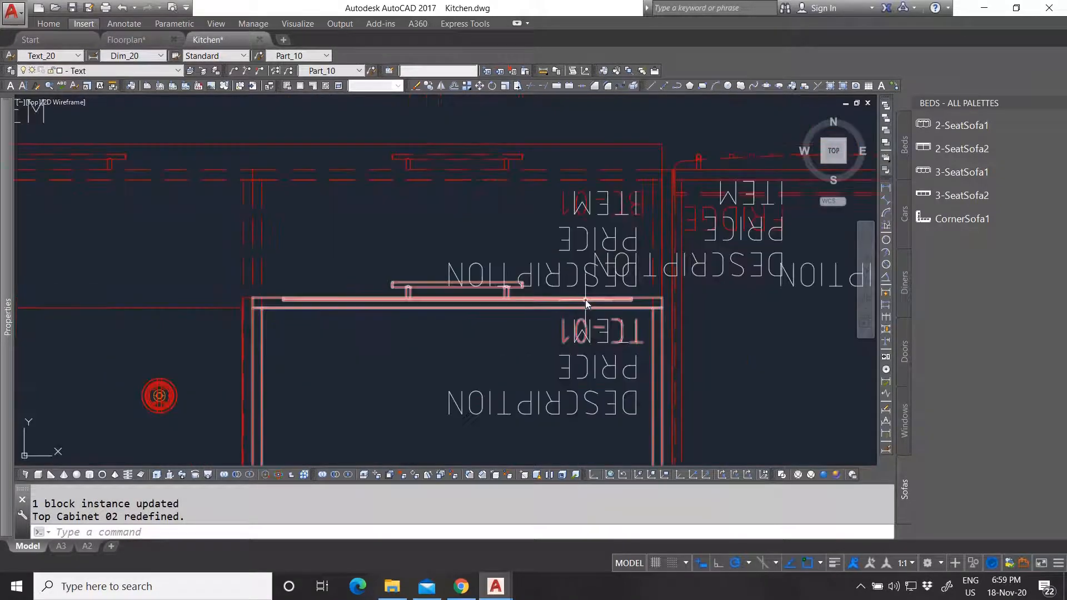
{"action": "right_click", "coordinate": [562, 179]}
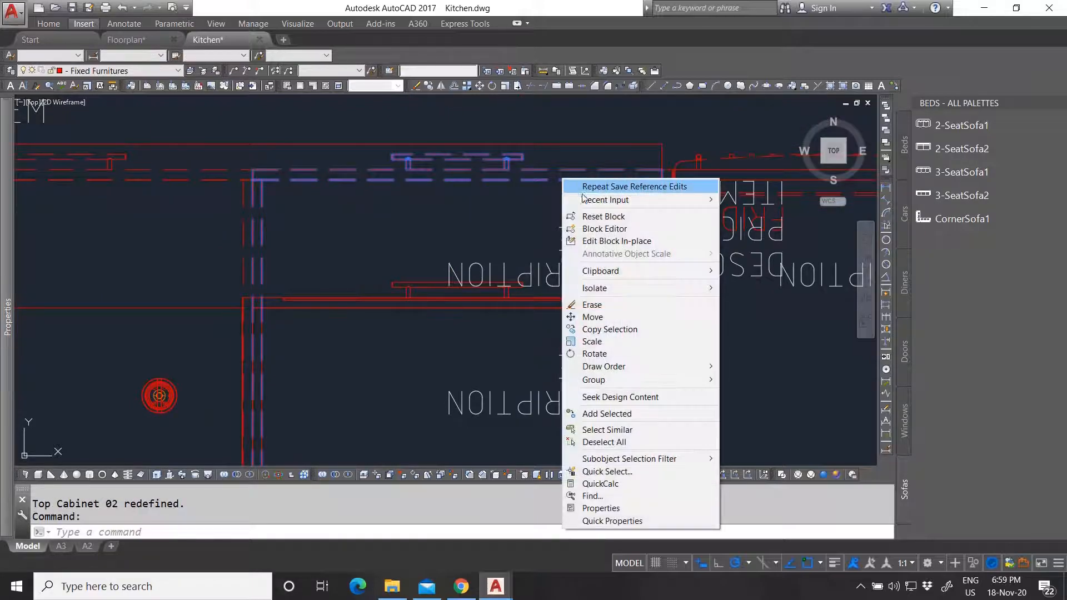
{"action": "left_click", "coordinate": [623, 241]}
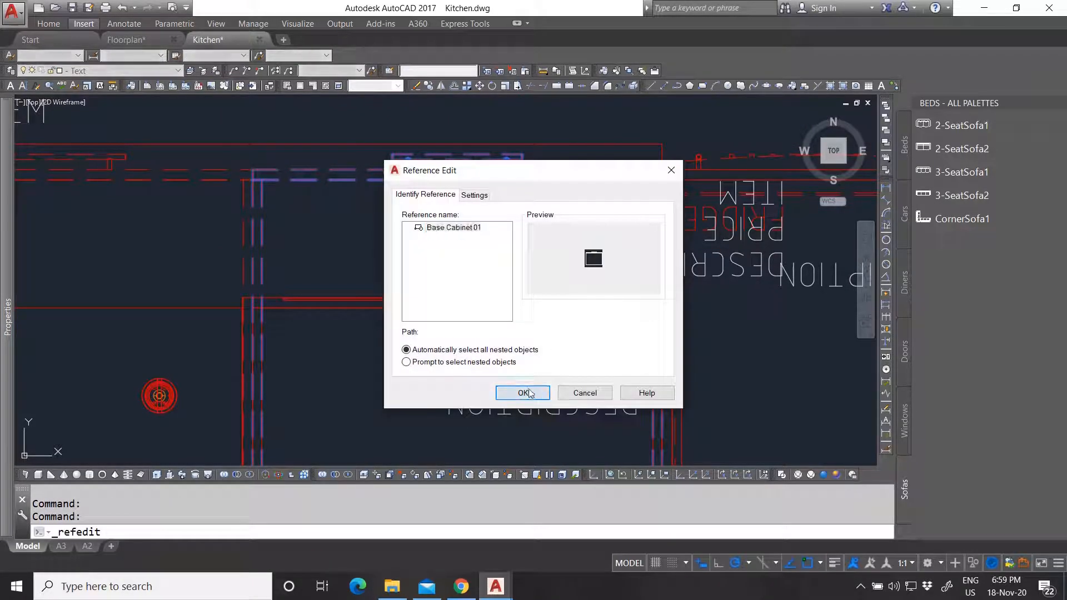
{"action": "left_click", "coordinate": [525, 393]}
{"action": "left_click", "coordinate": [565, 246]}
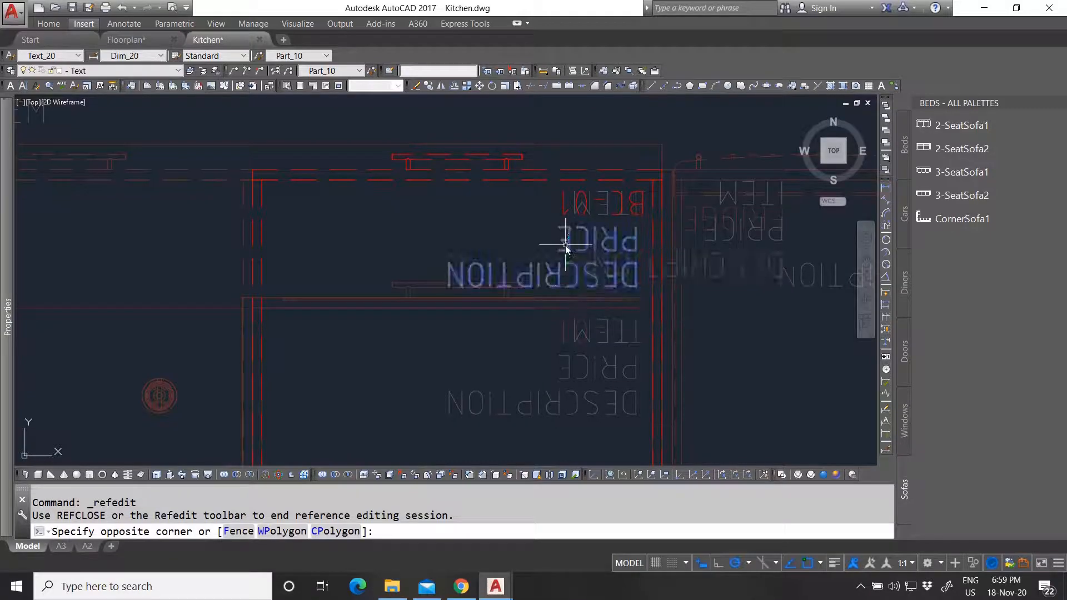
{"action": "left_click", "coordinate": [591, 207]}
{"action": "left_click", "coordinate": [590, 203]}
{"action": "scroll", "coordinate": [412, 300], "scroll_direction": "down", "scroll_amount": 2}
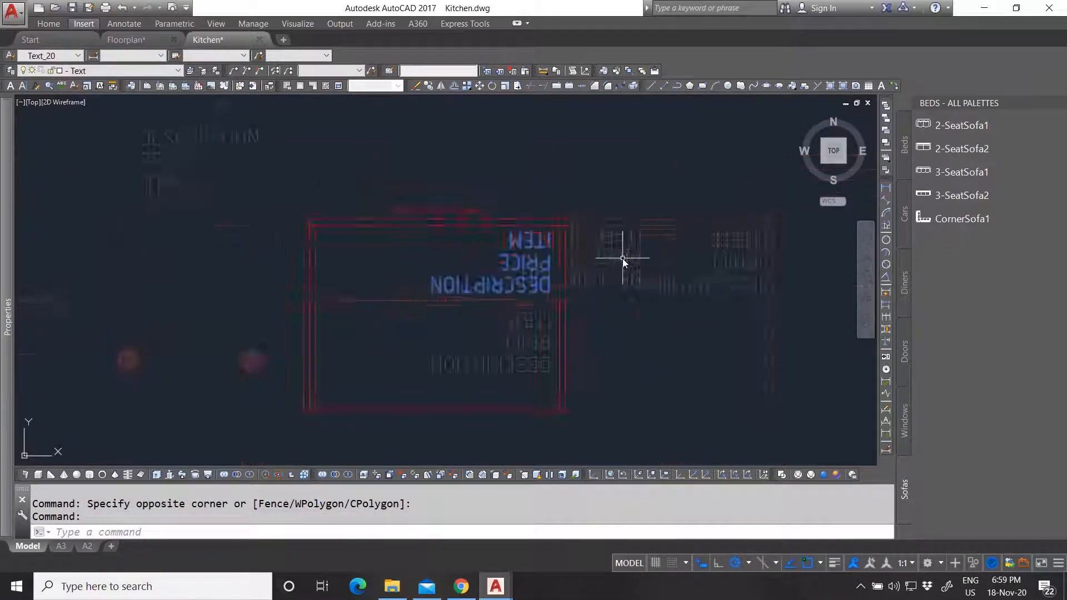
{"action": "scroll", "coordinate": [621, 258], "scroll_direction": "up", "scroll_amount": 2}
{"action": "left_click", "coordinate": [487, 71]}
Erase the old BC-01 label from the base cabinet block and save the reference edits.
{"action": "left_click", "coordinate": [430, 242]}
{"action": "left_click", "coordinate": [436, 235]}
{"action": "key", "text": "Delete"}
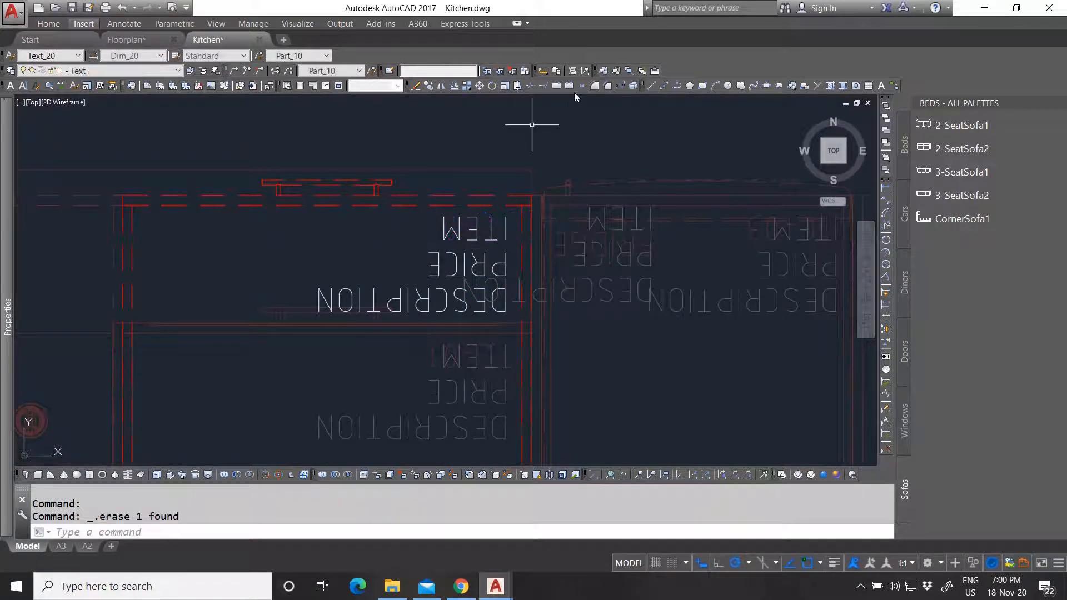
{"action": "left_click", "coordinate": [526, 71]}
{"action": "left_click", "coordinate": [524, 332]}
Open the TC-01 top cabinet block for in-place editing and add its ITEM, PRICE and DESCRIPTION texts to the working set.
{"action": "scroll", "coordinate": [472, 389], "scroll_direction": "up", "scroll_amount": 2}
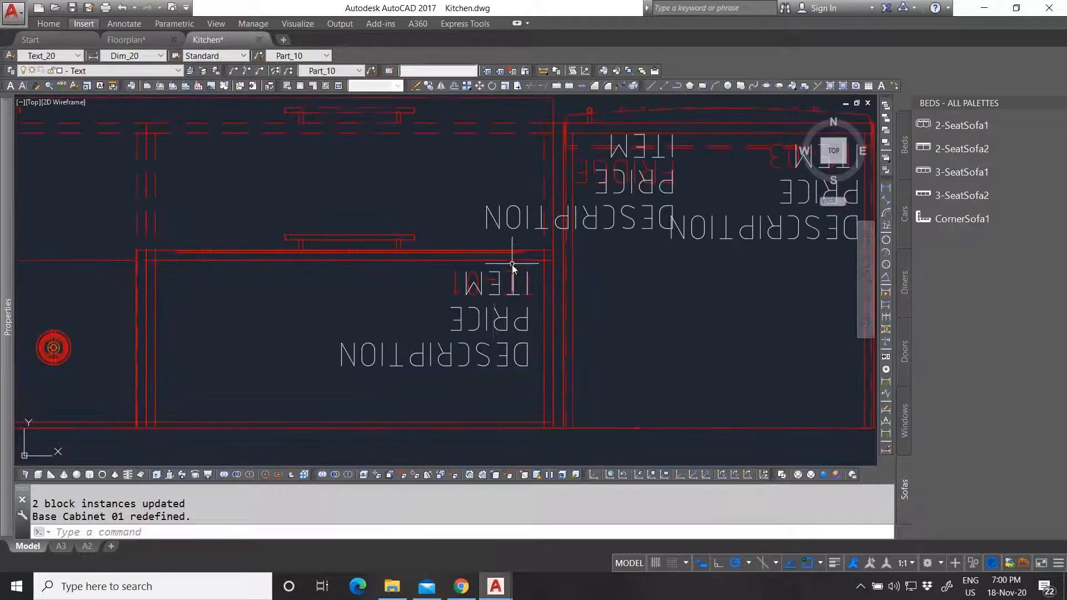
{"action": "left_click", "coordinate": [495, 312]}
{"action": "right_click", "coordinate": [510, 261]}
{"action": "left_click", "coordinate": [554, 286]}
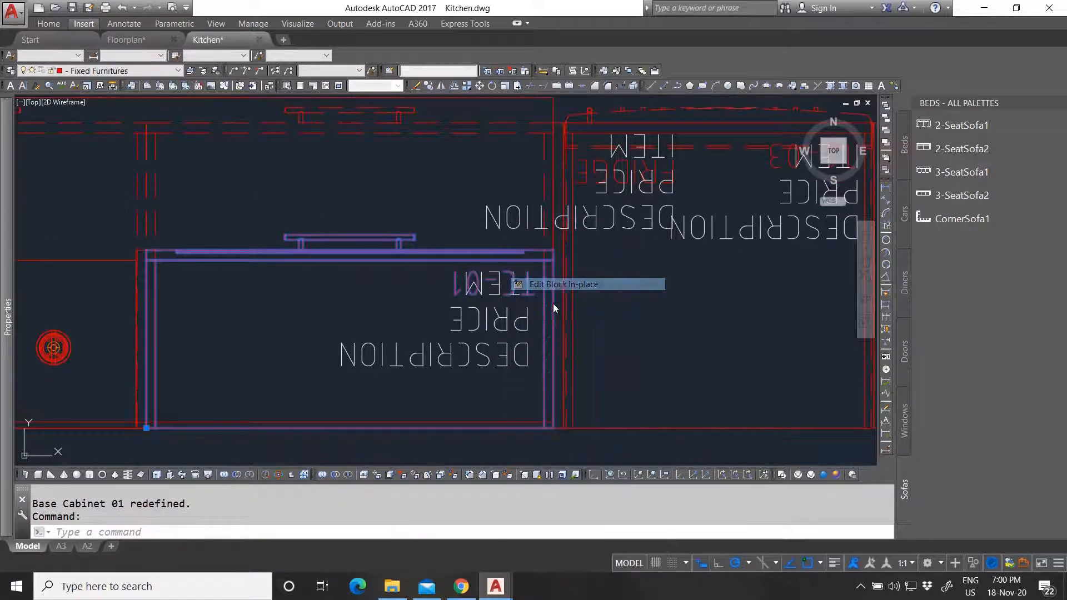
{"action": "left_click", "coordinate": [537, 398]}
{"action": "left_click", "coordinate": [501, 340]}
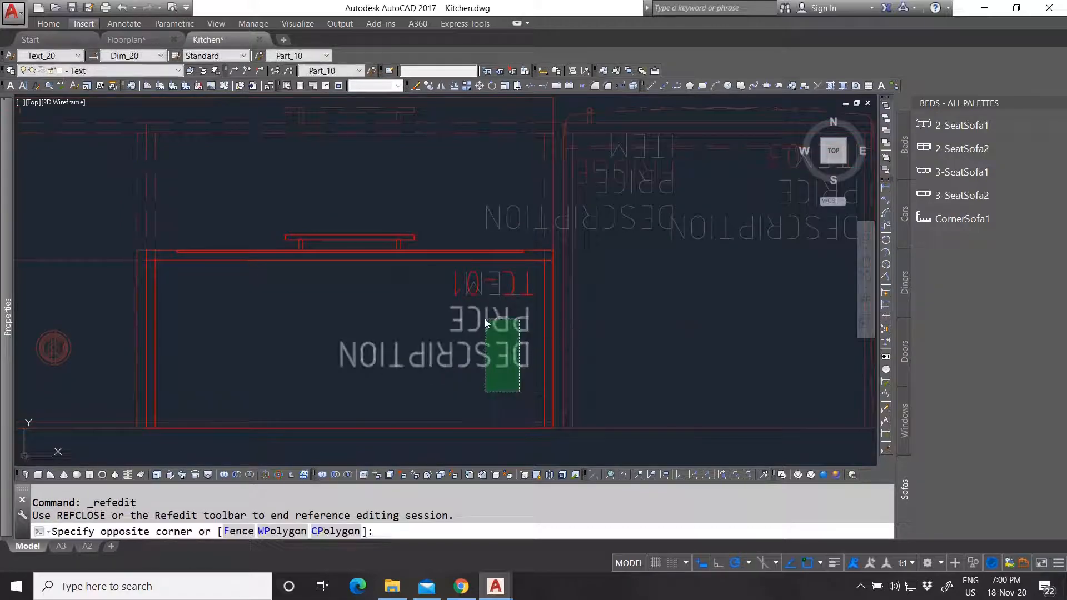
{"action": "left_click", "coordinate": [498, 293]}
{"action": "left_click", "coordinate": [488, 71]}
Erase the old TC-01 label from the top cabinet block and save the reference edits.
{"action": "key", "text": "Delete"}
{"action": "left_click", "coordinate": [525, 70]}
{"action": "left_click", "coordinate": [537, 331]}
Edit the fridge block in place to replace its FRIDGE label with the ITEM, PRICE and DESCRIPTION texts, and save the edits.
{"action": "scroll", "coordinate": [556, 298], "scroll_direction": "up", "scroll_amount": 2}
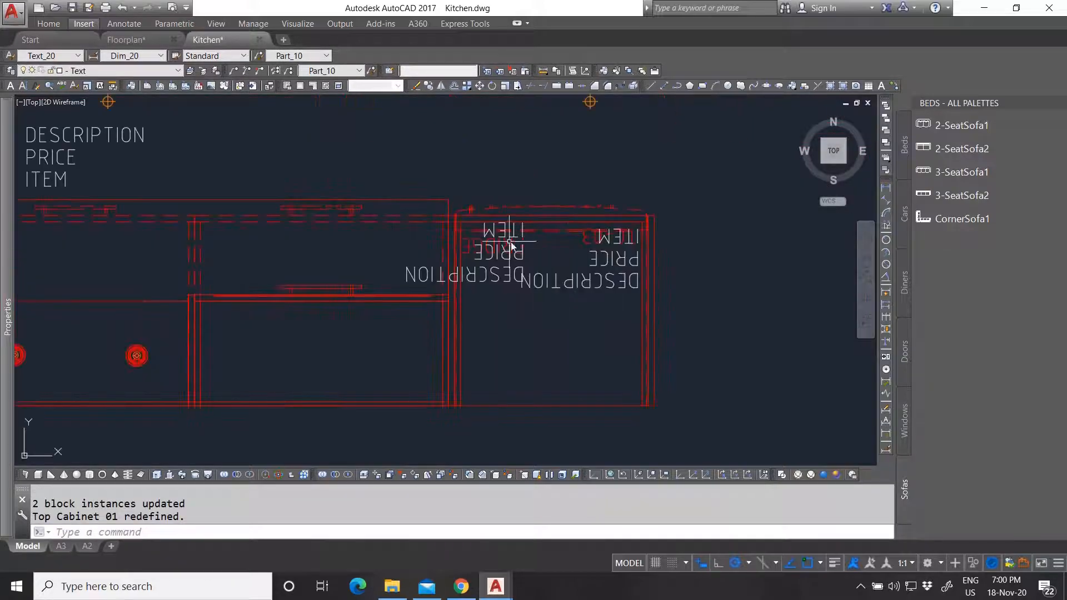
{"action": "left_click", "coordinate": [467, 243]}
{"action": "key", "text": "Escape"}
{"action": "left_click", "coordinate": [468, 244]}
{"action": "right_click", "coordinate": [468, 244]}
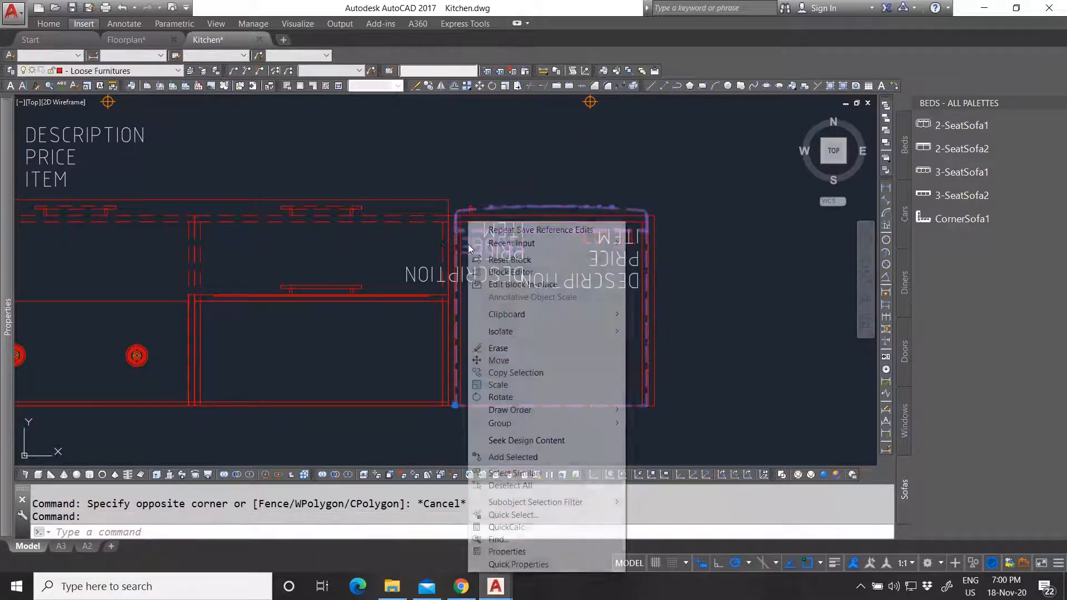
{"action": "left_click", "coordinate": [500, 274]}
{"action": "left_click", "coordinate": [523, 392]}
{"action": "left_click", "coordinate": [498, 299]}
{"action": "left_click", "coordinate": [492, 225]}
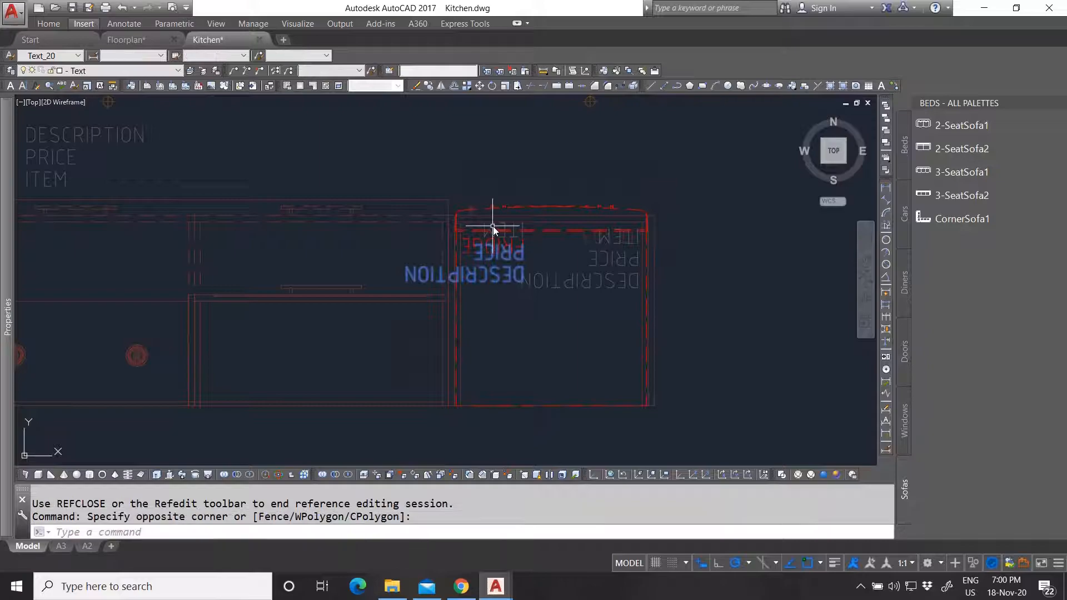
{"action": "left_click", "coordinate": [489, 70]}
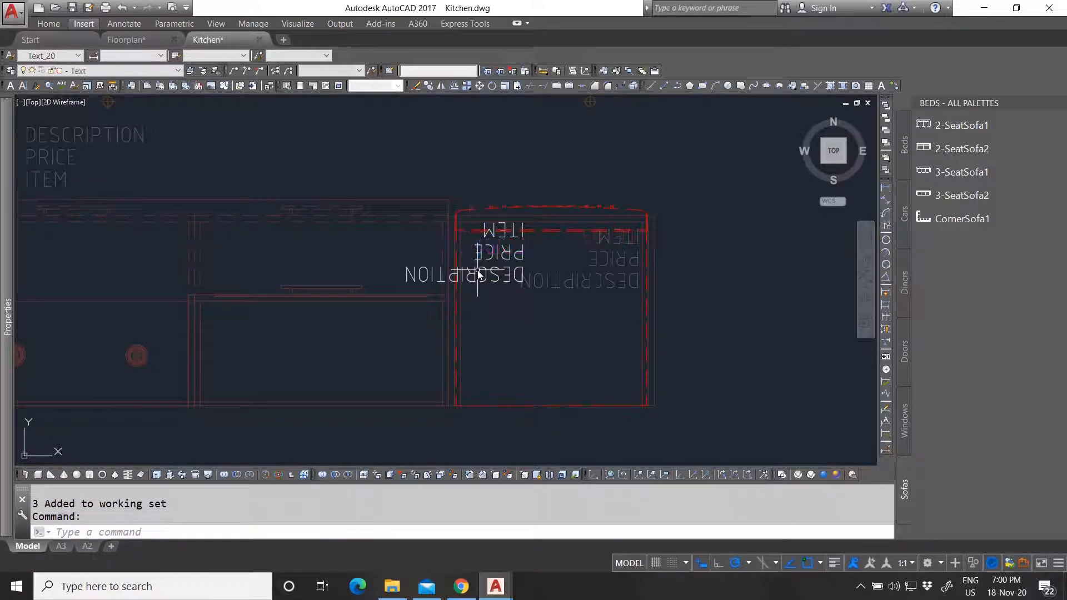
{"action": "key", "text": "Delete"}
{"action": "left_click", "coordinate": [508, 332]}
Open the Top cabinet 03 block for in-place editing and add its ITEM, PRICE and DESCRIPTION texts to the working set.
{"action": "left_click", "coordinate": [586, 237]}
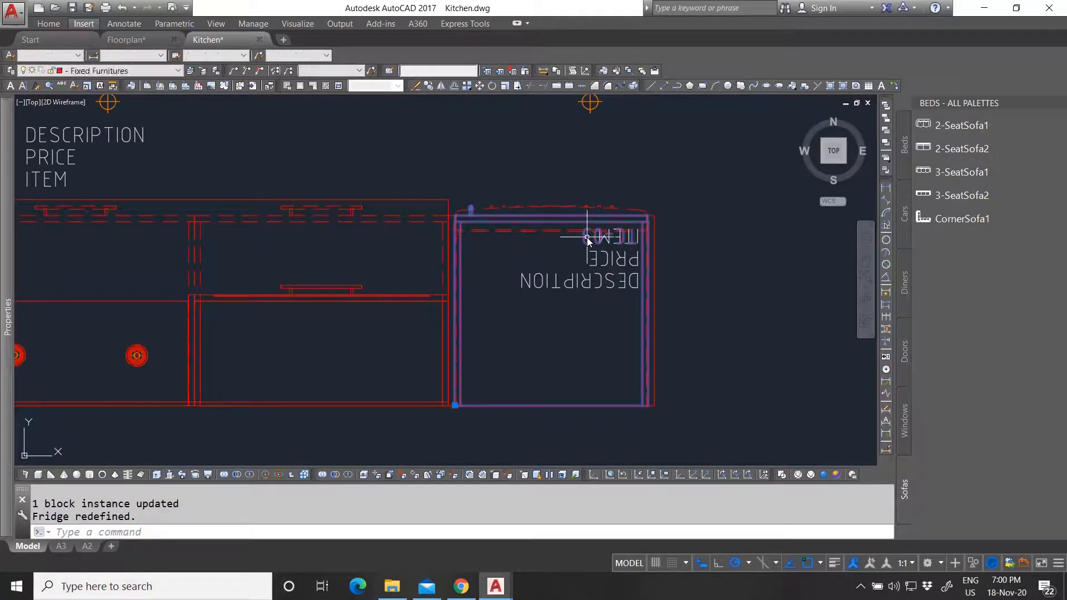
{"action": "right_click", "coordinate": [587, 238]}
{"action": "left_click", "coordinate": [642, 282]}
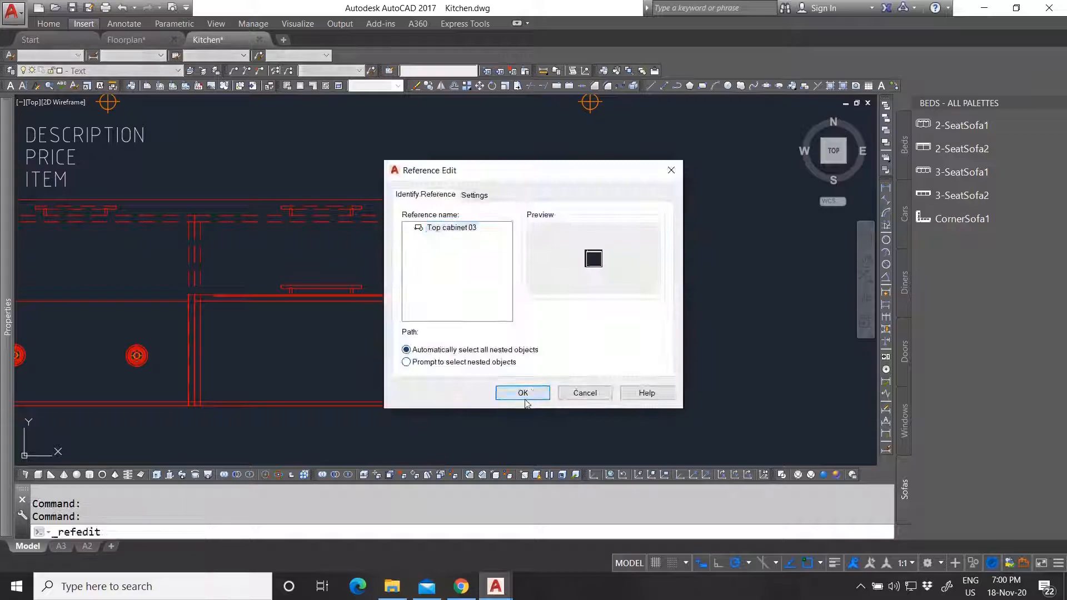
{"action": "left_click", "coordinate": [523, 392]}
{"action": "left_click", "coordinate": [606, 331]}
{"action": "left_click", "coordinate": [586, 253]}
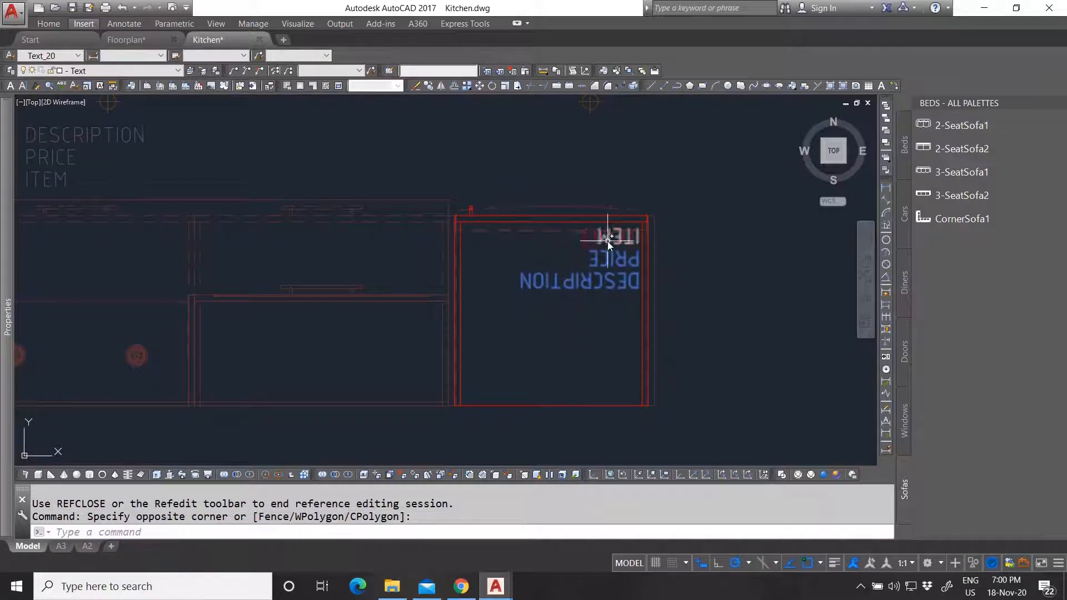
{"action": "left_click", "coordinate": [608, 241]}
{"action": "left_click", "coordinate": [493, 73]}
Erase the old label overlapping the ITEM text in the Top cabinet 03 block and save the reference edits.
{"action": "key", "text": "Escape"}
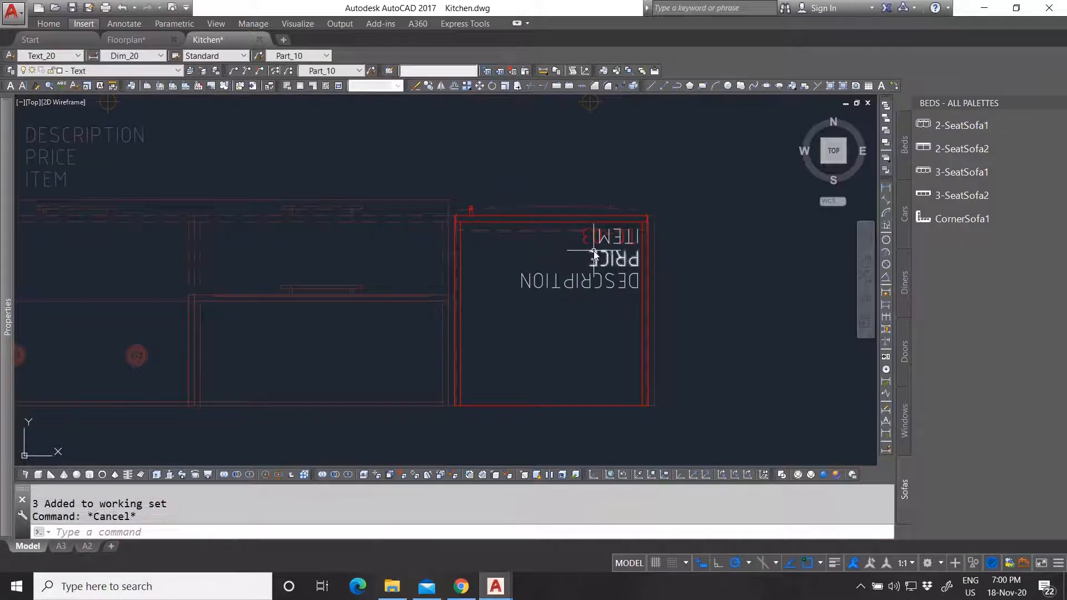
{"action": "left_click", "coordinate": [587, 245]}
{"action": "left_click", "coordinate": [577, 245]}
{"action": "left_click", "coordinate": [582, 244]}
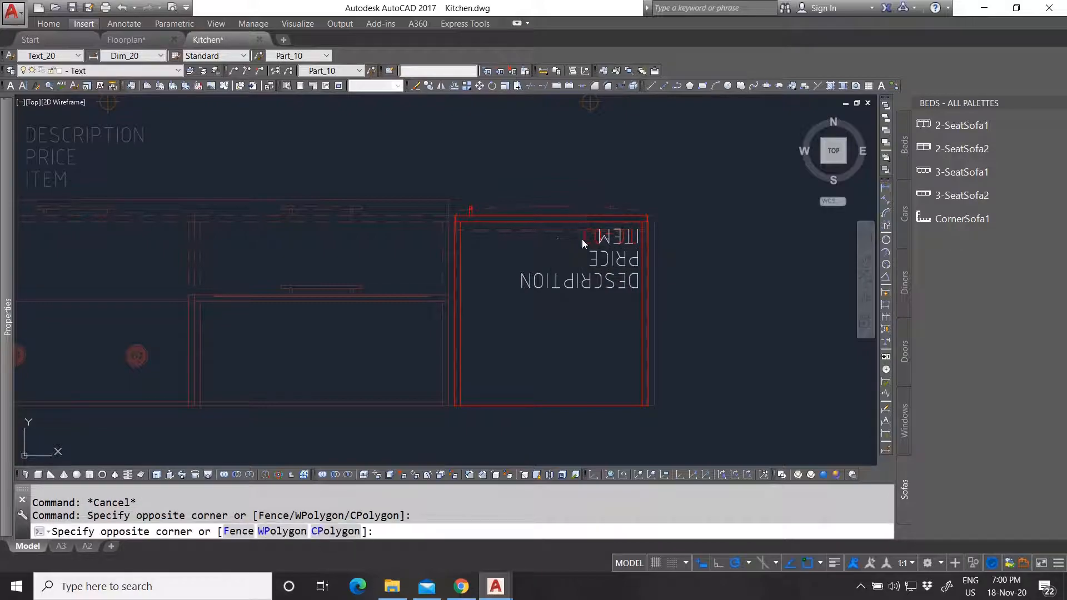
{"action": "left_click", "coordinate": [582, 239]}
{"action": "left_click", "coordinate": [586, 240]}
{"action": "key", "text": "Delete"}
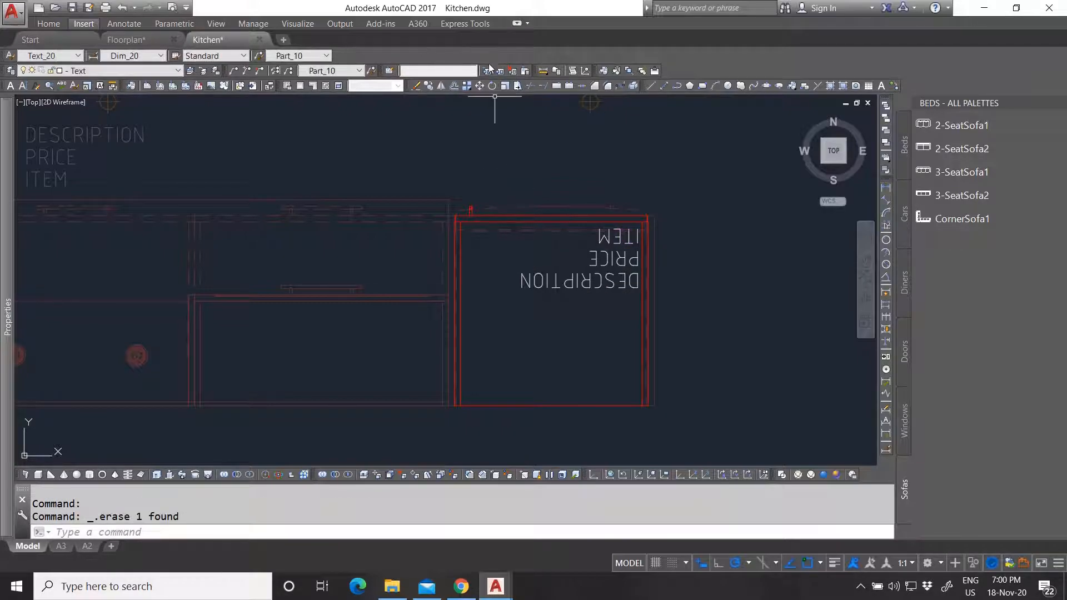
{"action": "left_click", "coordinate": [525, 72]}
{"action": "left_click", "coordinate": [531, 333]}
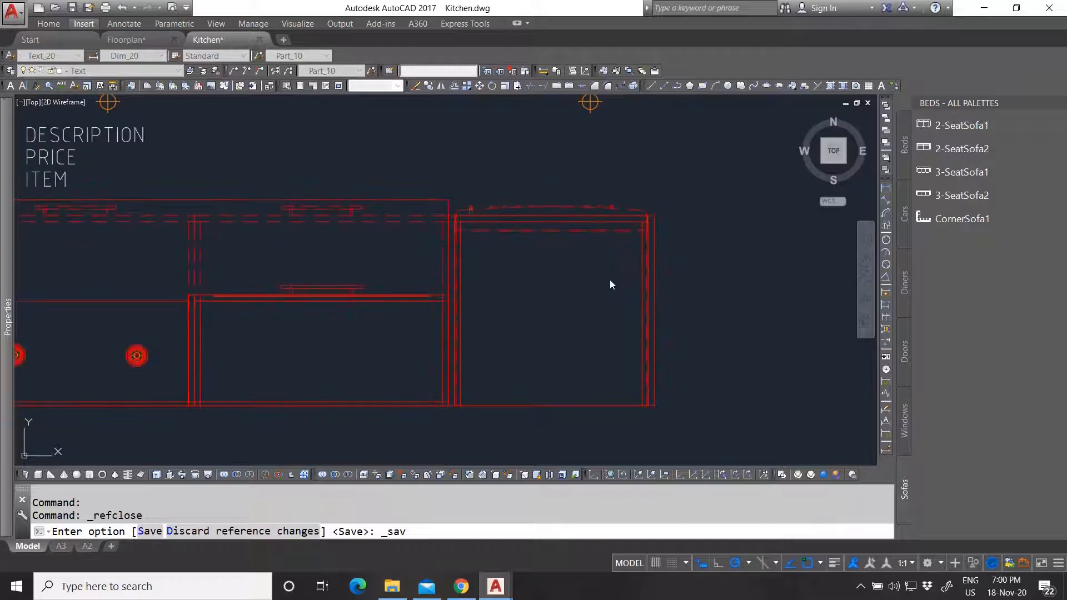
Open the Counter Top 01 block for in-place editing and save it back to the drawing.
{"action": "scroll", "coordinate": [498, 296], "scroll_direction": "up", "scroll_amount": 5}
{"action": "left_click", "coordinate": [502, 302]}
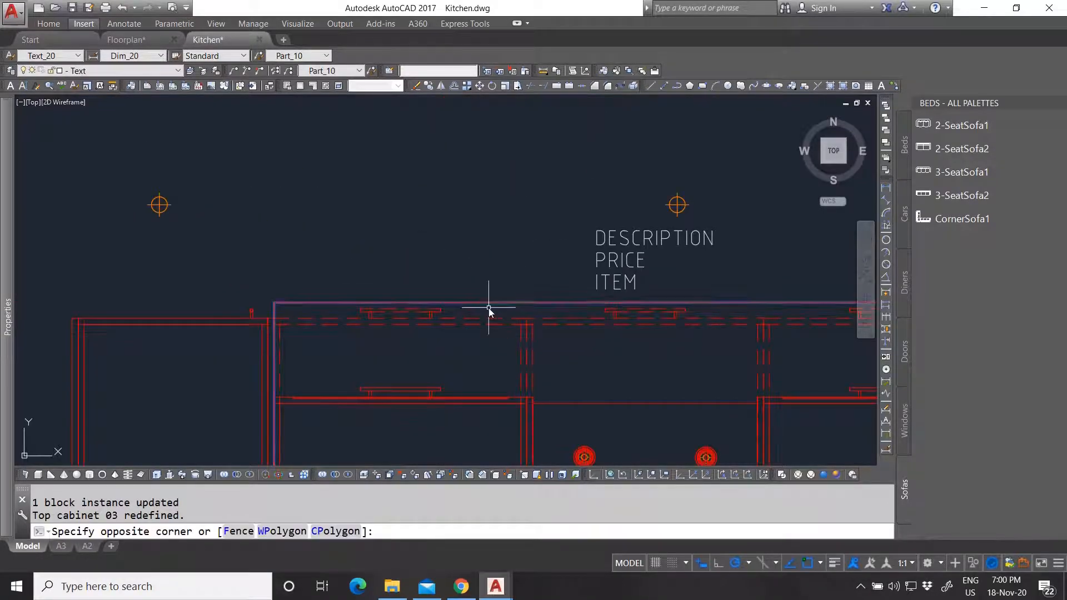
{"action": "left_click", "coordinate": [526, 242]}
{"action": "right_click", "coordinate": [526, 242]}
{"action": "left_click", "coordinate": [561, 282]}
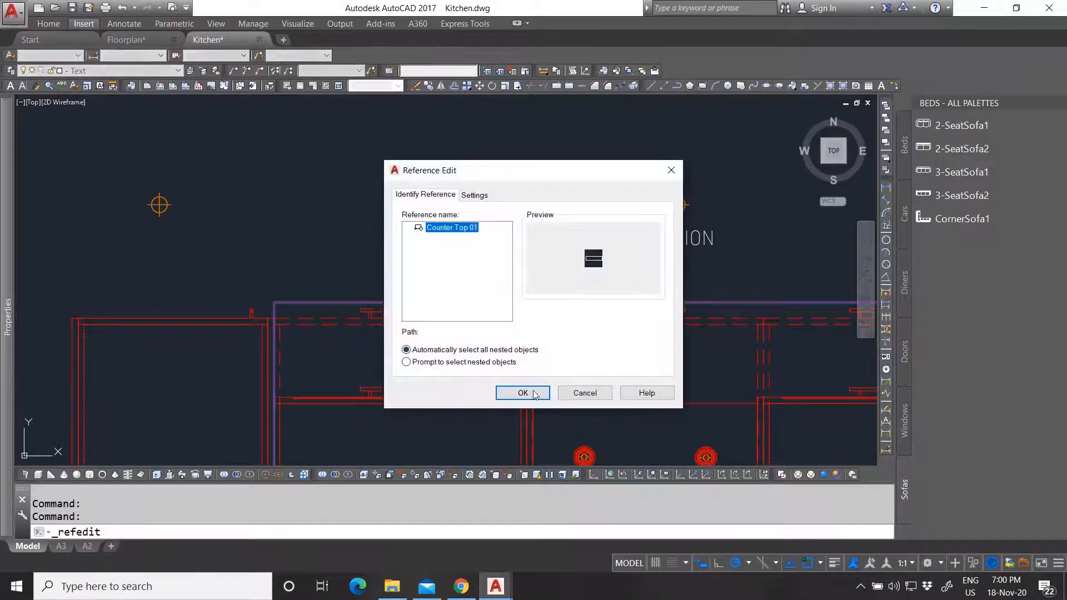
{"action": "key", "text": "Return"}
{"action": "scroll", "coordinate": [552, 267], "scroll_direction": "down", "scroll_amount": 2}
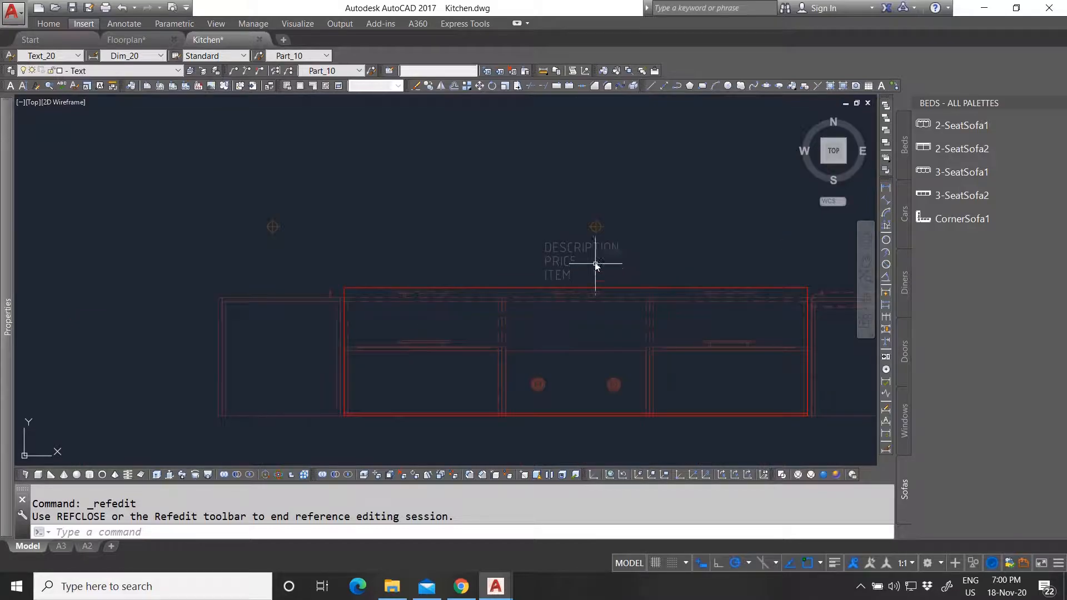
{"action": "left_click", "coordinate": [524, 72]}
{"action": "left_click", "coordinate": [530, 335]}
Copy the ITEM, PRICE and DESCRIPTION texts from above the middle cabinet to above the drawer unit on its left.
{"action": "scroll", "coordinate": [392, 320], "scroll_direction": "down", "scroll_amount": 2}
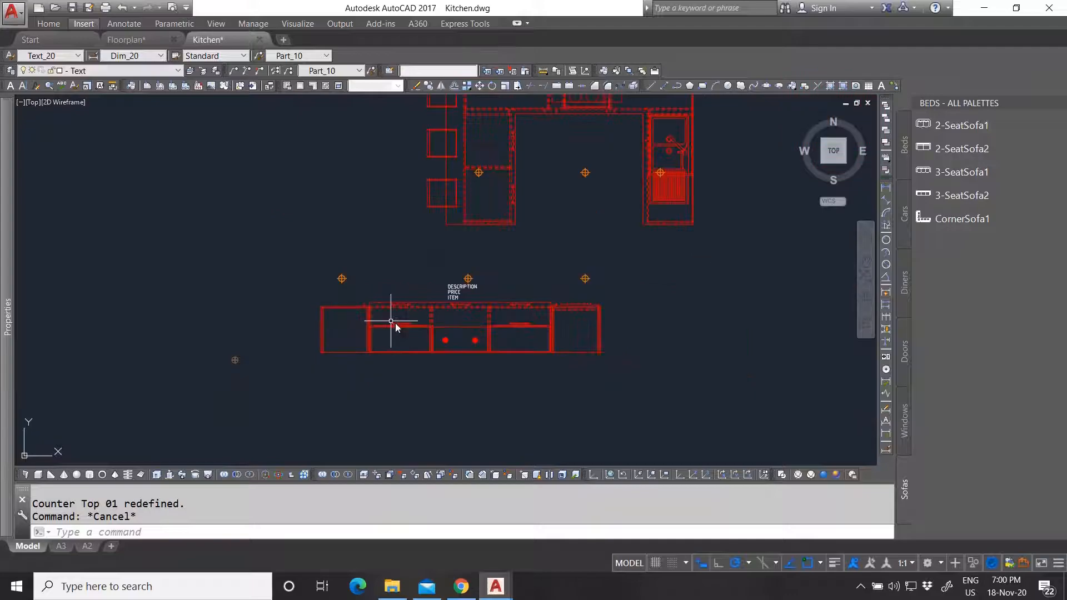
{"action": "scroll", "coordinate": [422, 323], "scroll_direction": "up", "scroll_amount": 3}
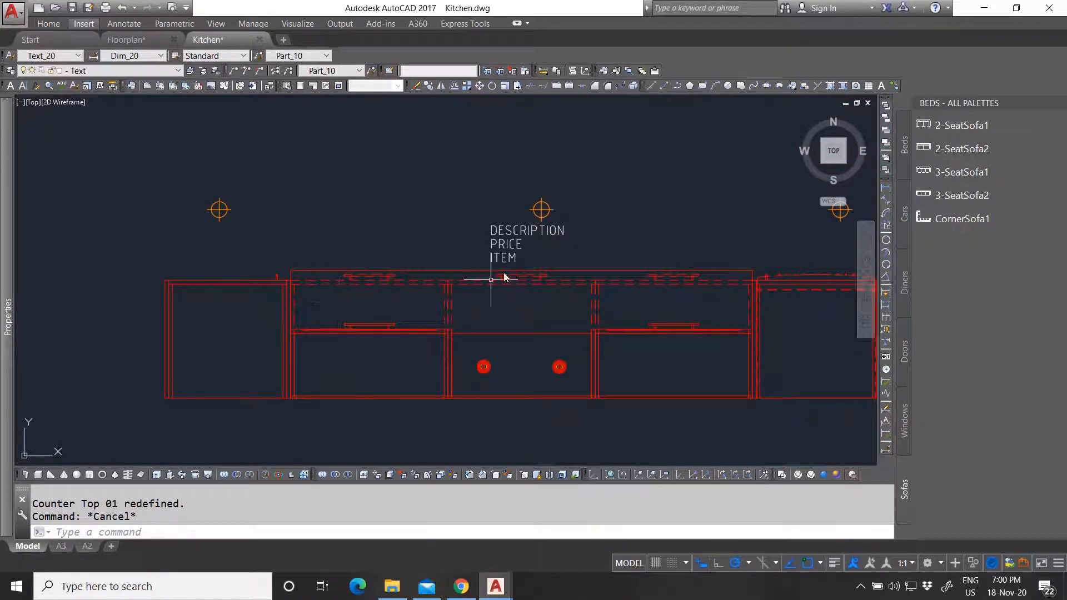
{"action": "left_click", "coordinate": [490, 226]}
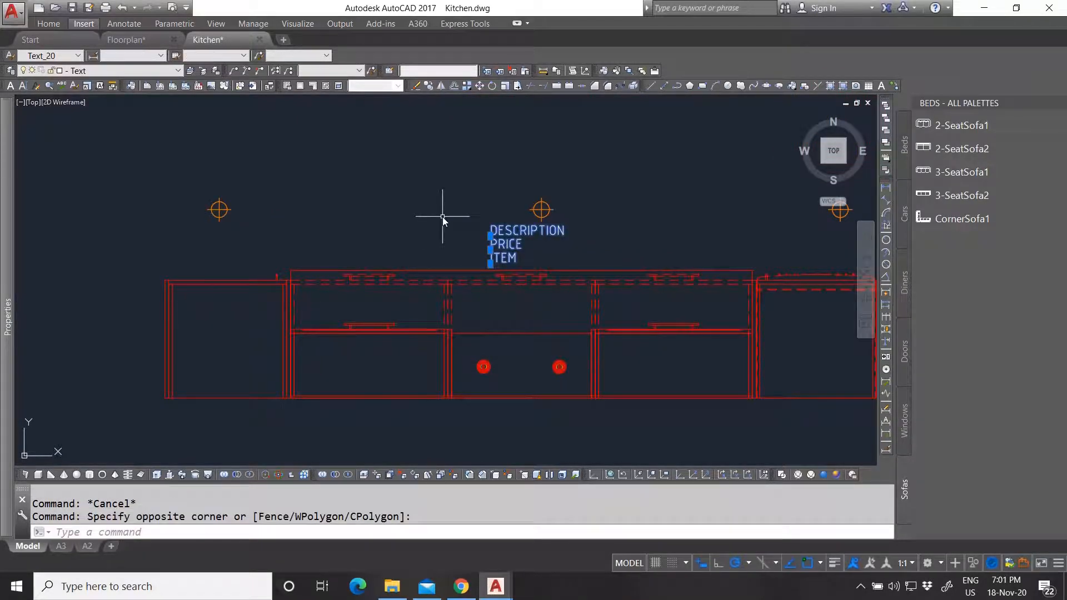
{"action": "key", "text": "Escape"}
{"action": "left_click", "coordinate": [529, 257]}
{"action": "left_click", "coordinate": [490, 234]}
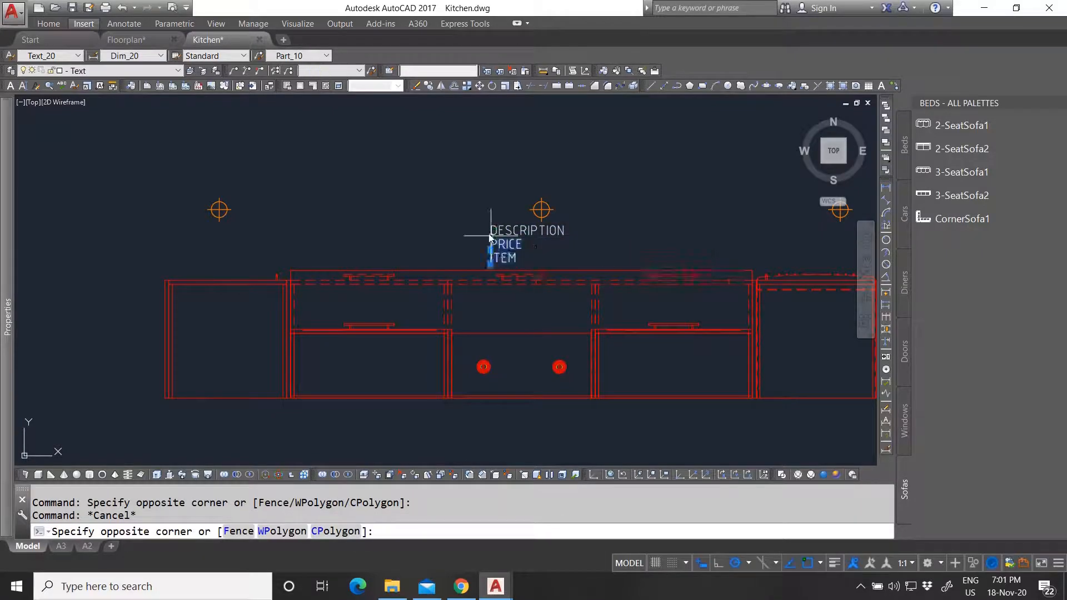
{"action": "type", "text": "co"}
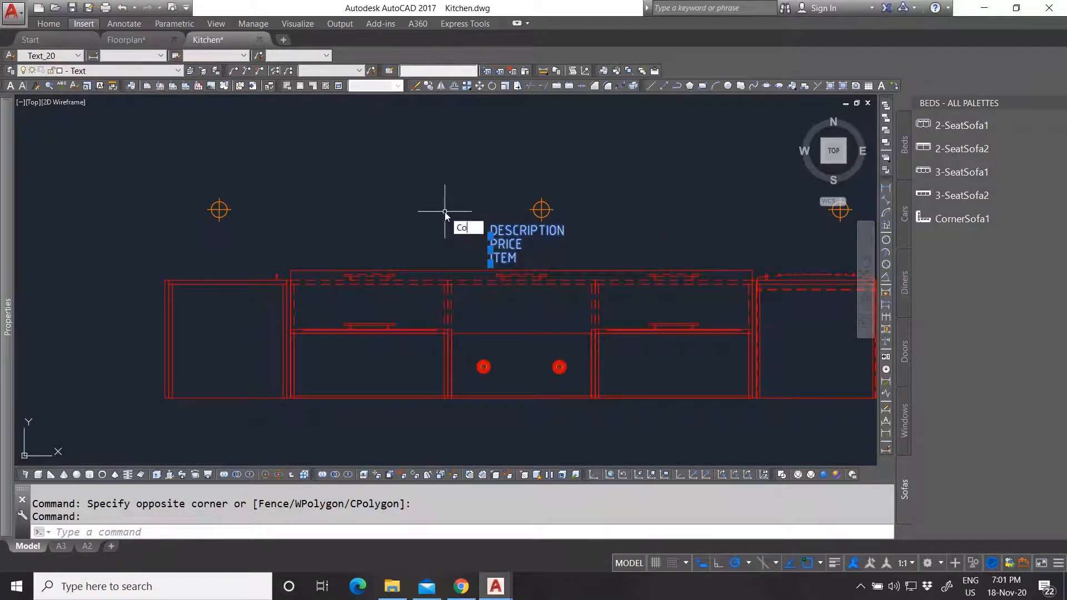
{"action": "key", "text": "Return"}
{"action": "left_click", "coordinate": [490, 248]}
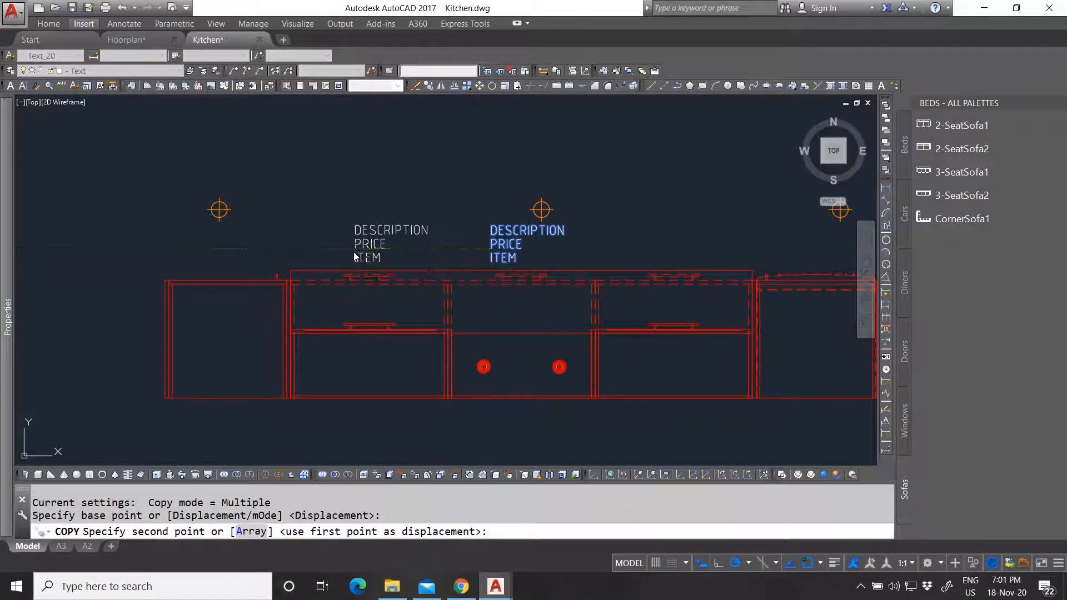
{"action": "left_click", "coordinate": [354, 251]}
Place another copy of the three texts above the upper-left part of the U-shaped kitchen counter and end the Copy command.
{"action": "scroll", "coordinate": [418, 338], "scroll_direction": "down", "scroll_amount": 4}
{"action": "scroll", "coordinate": [452, 162], "scroll_direction": "up", "scroll_amount": 2}
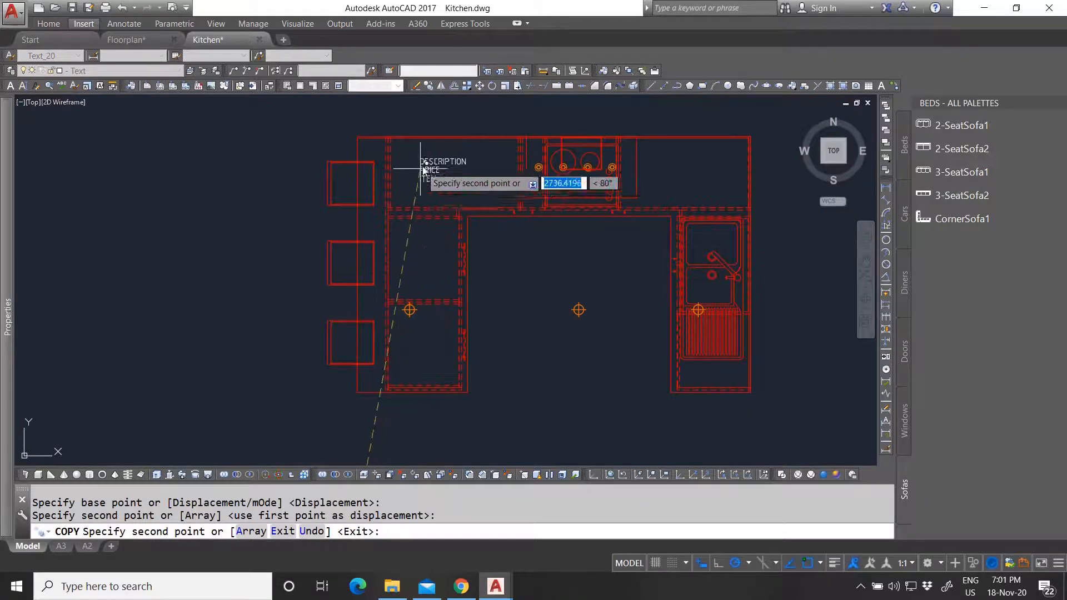
{"action": "left_click", "coordinate": [415, 127]}
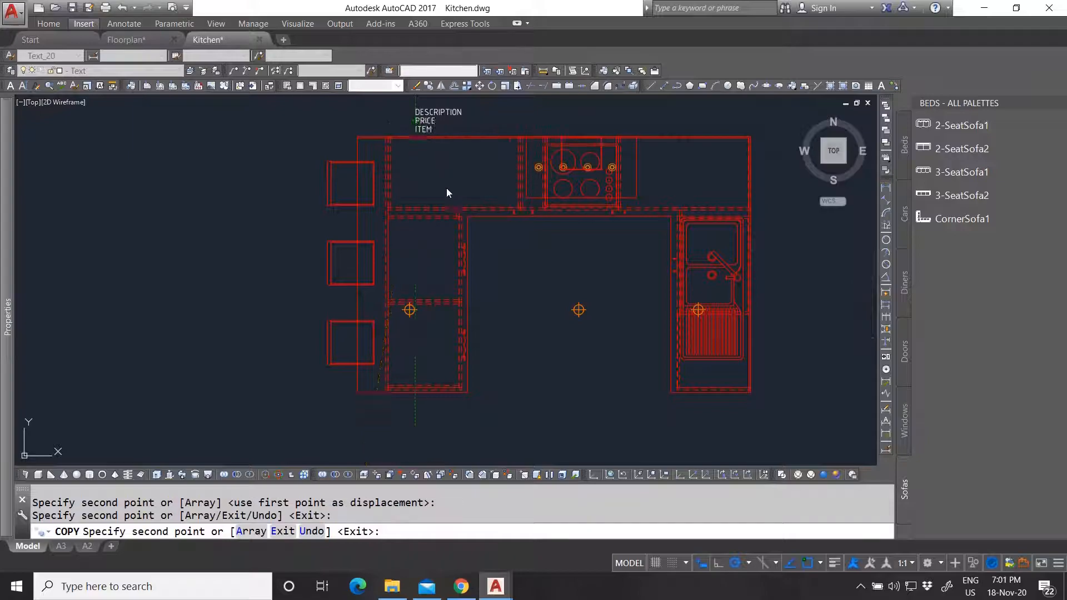
{"action": "key", "text": "Escape"}
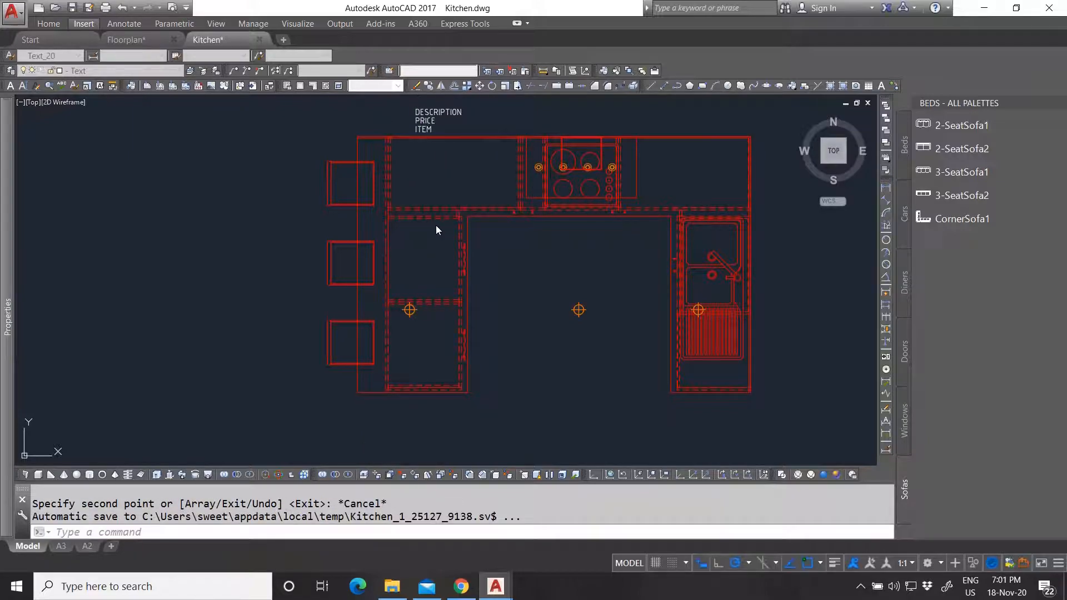
{"action": "scroll", "coordinate": [435, 225], "scroll_direction": "down", "scroll_amount": 2}
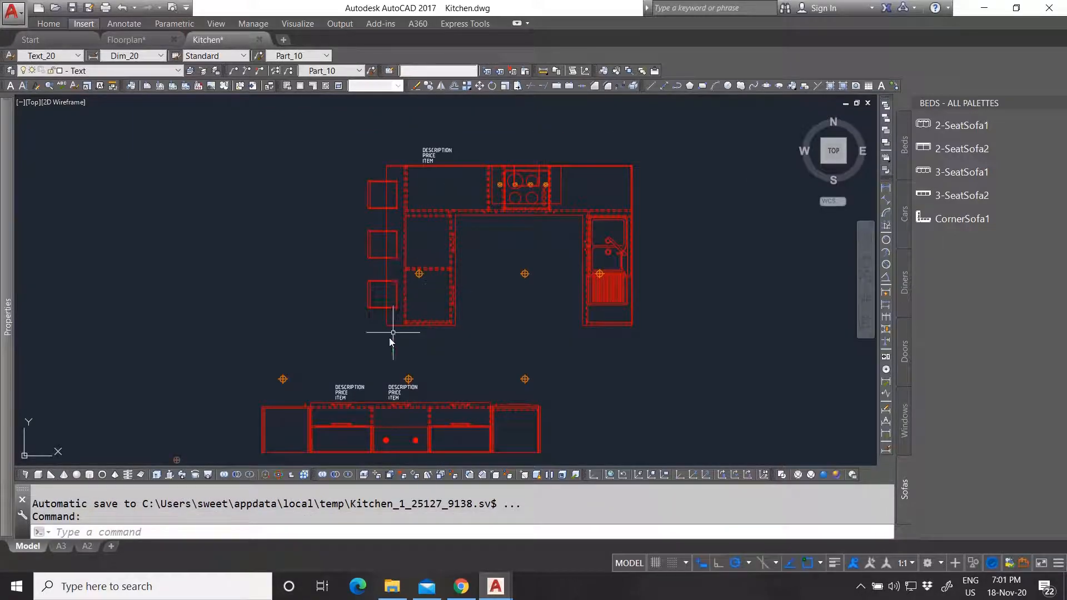
Edit the Counter Top 01 block in place, adding the ITEM, PRICE and DESCRIPTION texts above its middle, and save the reference edits.
{"action": "key", "text": "Escape"}
{"action": "scroll", "coordinate": [365, 418], "scroll_direction": "up", "scroll_amount": 4}
{"action": "left_click", "coordinate": [409, 381]}
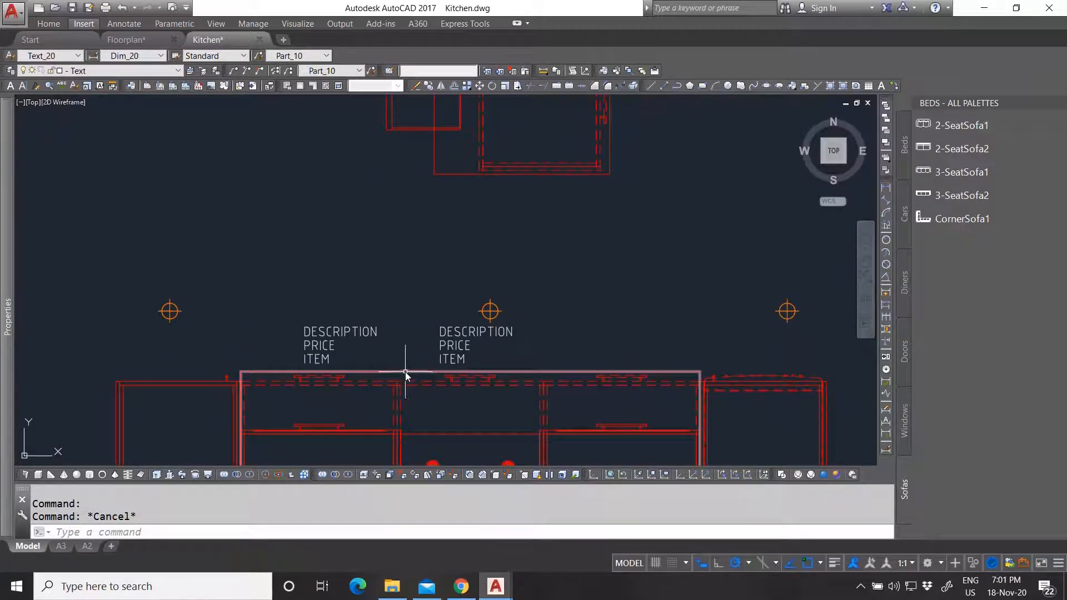
{"action": "right_click", "coordinate": [428, 298]}
{"action": "left_click", "coordinate": [481, 285]}
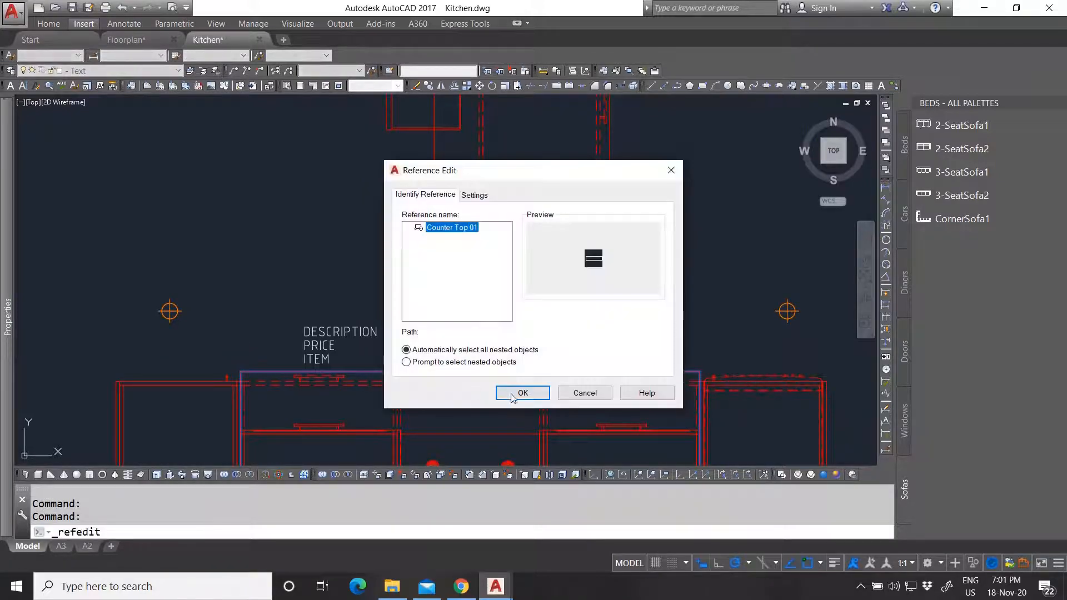
{"action": "key", "text": "Return"}
{"action": "left_click", "coordinate": [491, 363]}
{"action": "left_click", "coordinate": [439, 320]}
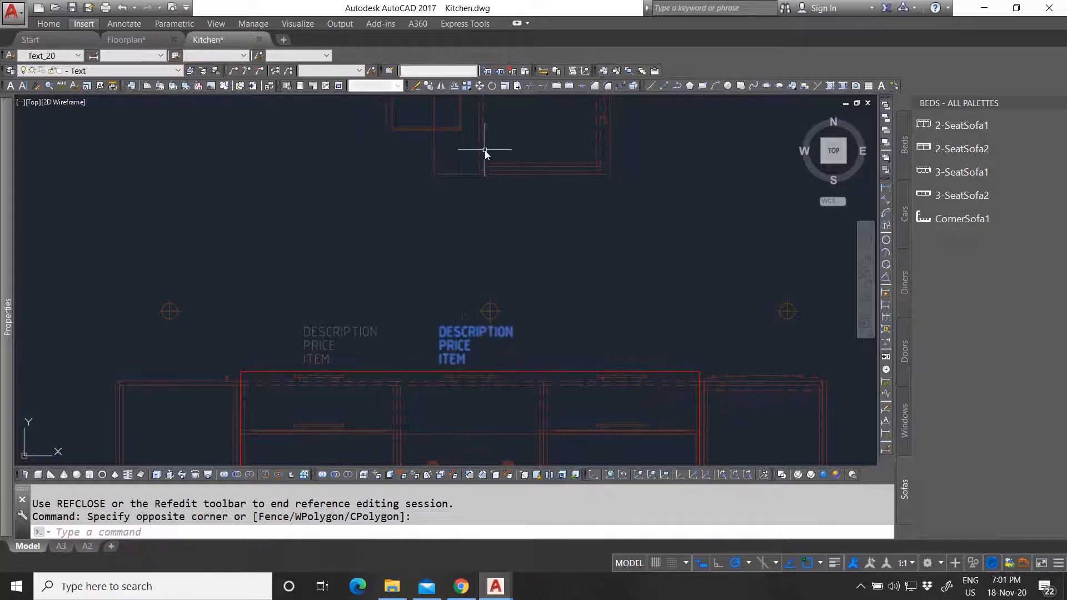
{"action": "left_click", "coordinate": [499, 71]}
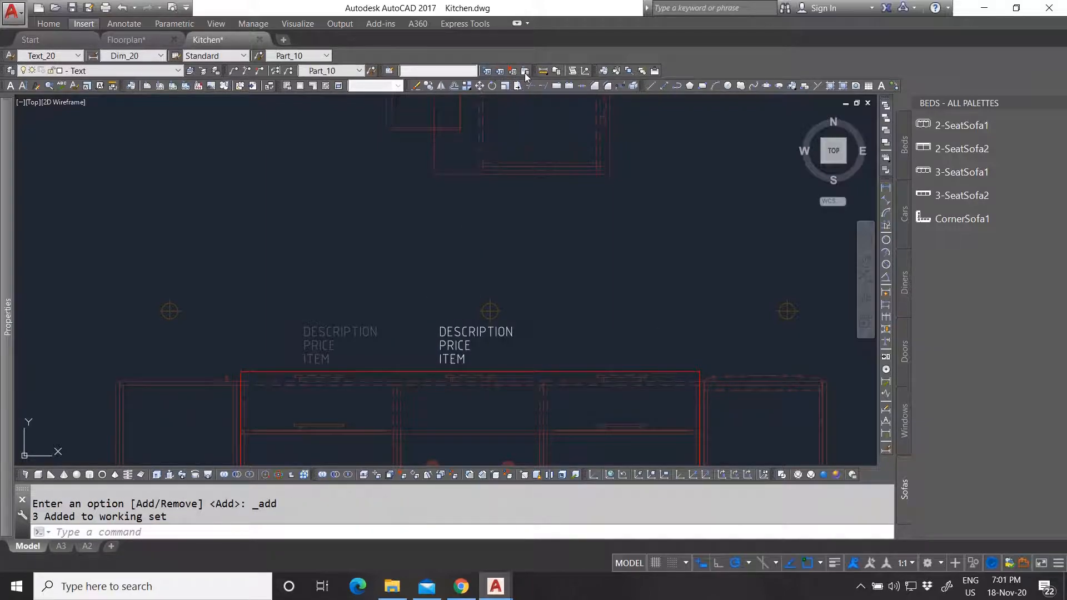
{"action": "left_click", "coordinate": [524, 71]}
{"action": "left_click", "coordinate": [529, 334]}
{"action": "scroll", "coordinate": [465, 295], "scroll_direction": "down", "scroll_amount": 3}
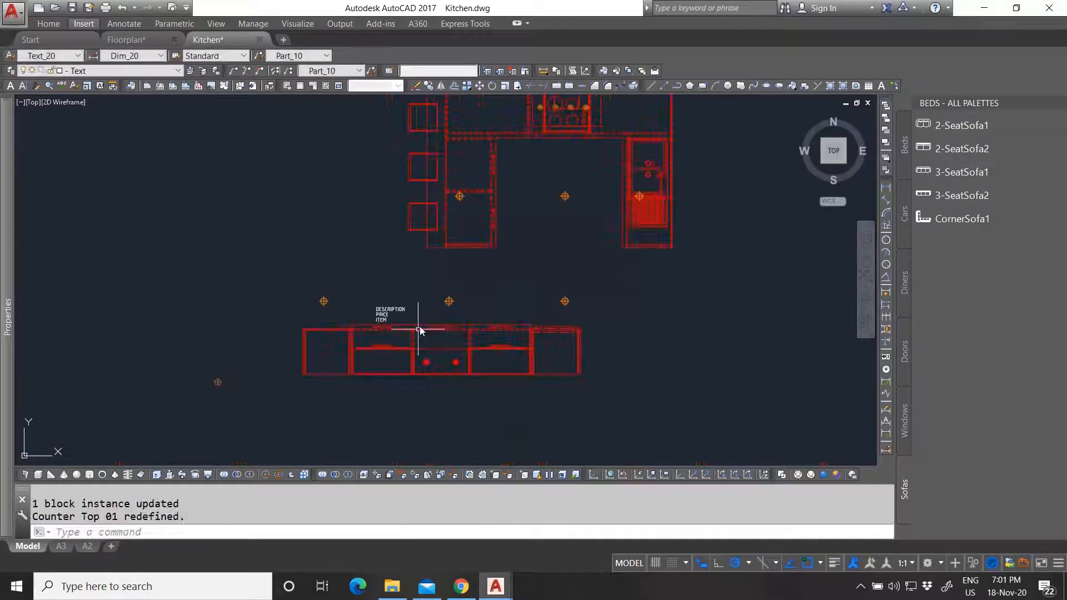
Thaw the - Fixed Furnitures-3D layer.
{"action": "scroll", "coordinate": [414, 329], "scroll_direction": "up", "scroll_amount": 3}
{"action": "key", "text": "Escape"}
{"action": "left_click", "coordinate": [99, 71]}
{"action": "scroll", "coordinate": [37, 132], "scroll_direction": "up", "scroll_amount": 1}
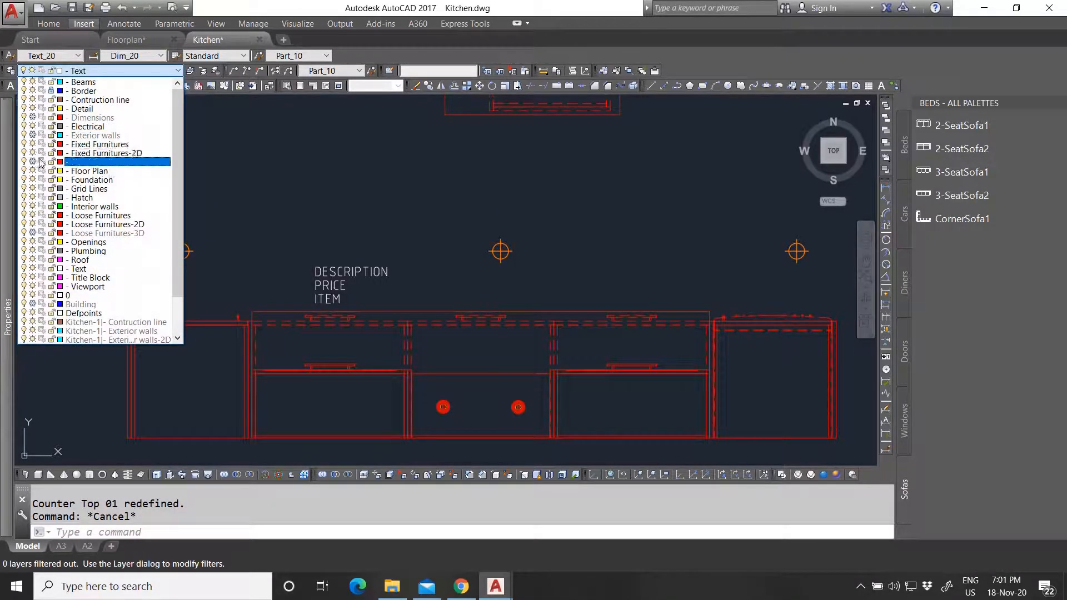
Check the block name of the lower kitchen row's base in its properties and open the Base 02 block for in-place editing.
{"action": "left_click", "coordinate": [375, 335]}
{"action": "mouse_move", "coordinate": [3, 269]}
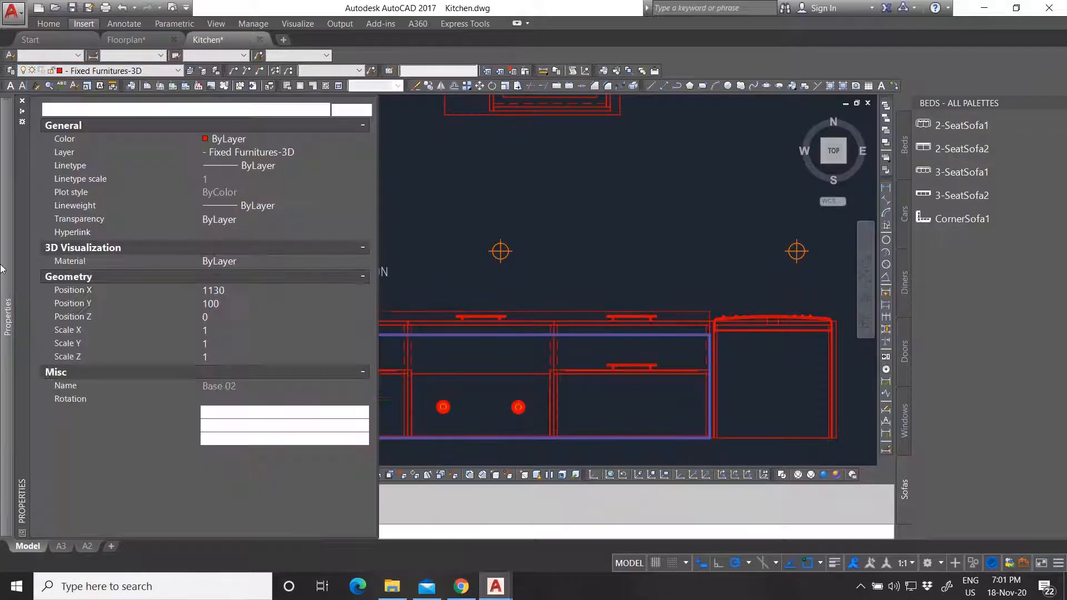
{"action": "key", "text": "Escape"}
{"action": "scroll", "coordinate": [452, 285], "scroll_direction": "down", "scroll_amount": 3}
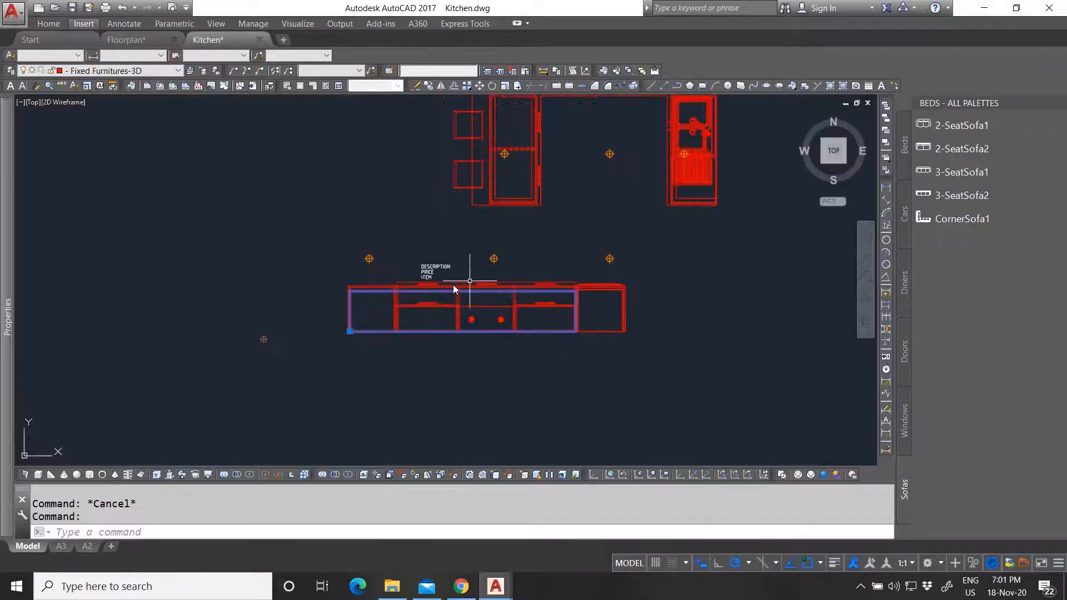
{"action": "scroll", "coordinate": [424, 288], "scroll_direction": "up", "scroll_amount": 6}
{"action": "left_click", "coordinate": [392, 315]}
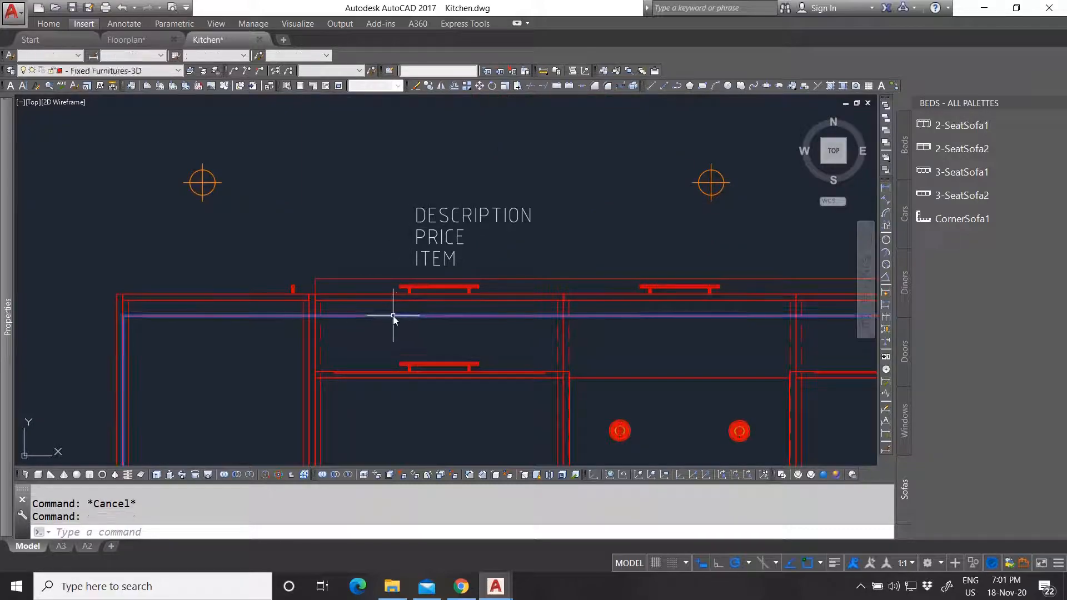
{"action": "right_click", "coordinate": [392, 315]}
{"action": "left_click", "coordinate": [448, 284]}
{"action": "left_click", "coordinate": [523, 394]}
Examine the properties of the ITEM attribute definition above the base cabinets.
{"action": "left_click", "coordinate": [485, 259]}
{"action": "key", "text": "Escape"}
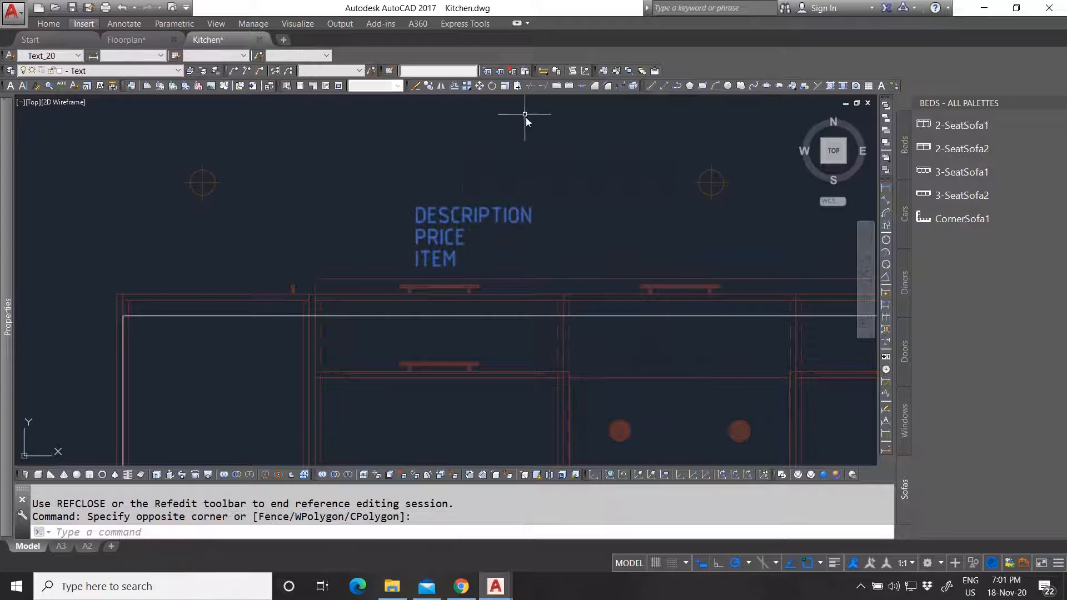
{"action": "left_click", "coordinate": [438, 255]}
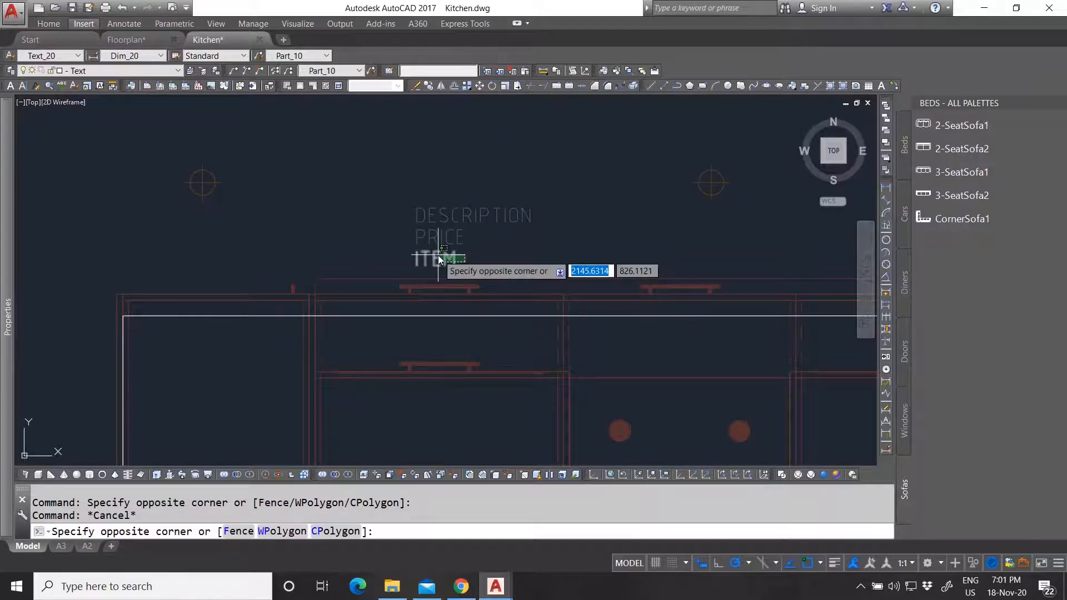
{"action": "left_click", "coordinate": [439, 256]}
{"action": "mouse_move", "coordinate": [8, 333]}
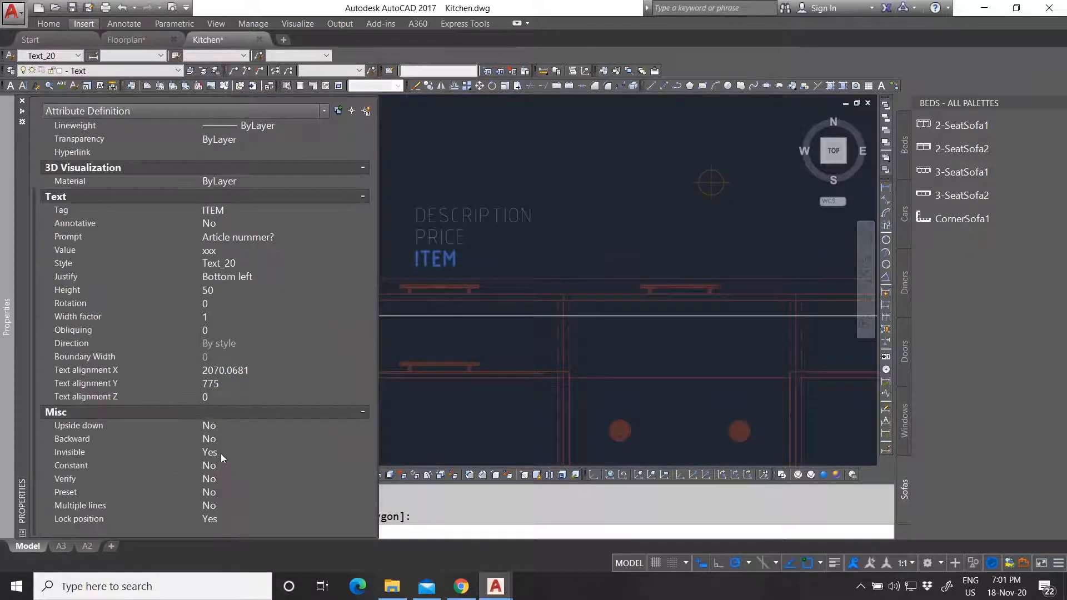
{"action": "key", "text": "Escape"}
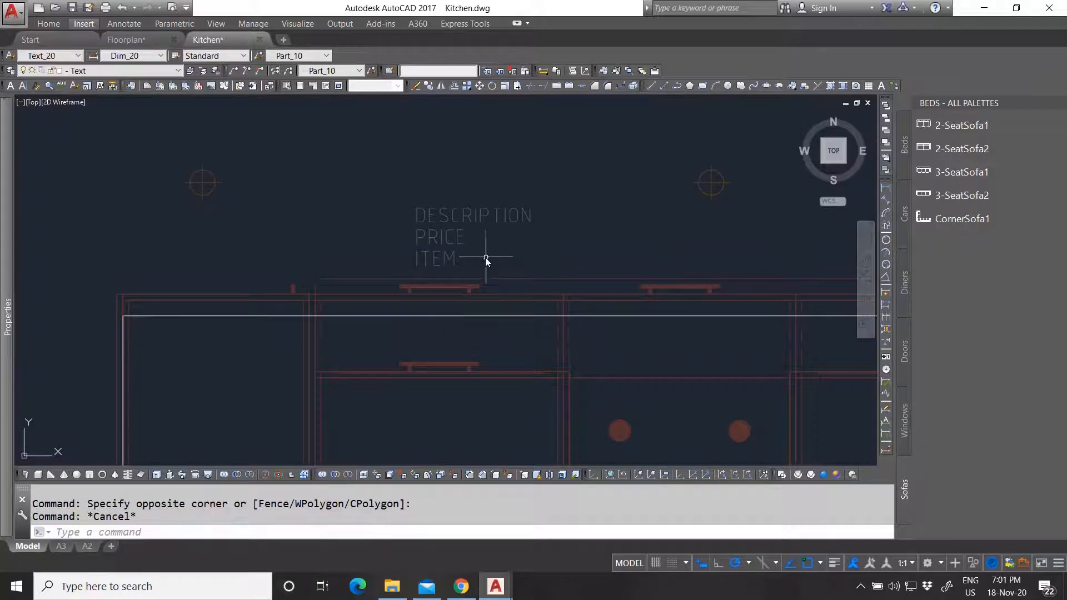
Add the ITEM, PRICE and DESCRIPTION texts to the Base 02 working set and save the reference edits.
{"action": "left_click", "coordinate": [485, 257]}
{"action": "left_click", "coordinate": [412, 196]}
{"action": "left_click", "coordinate": [487, 71]}
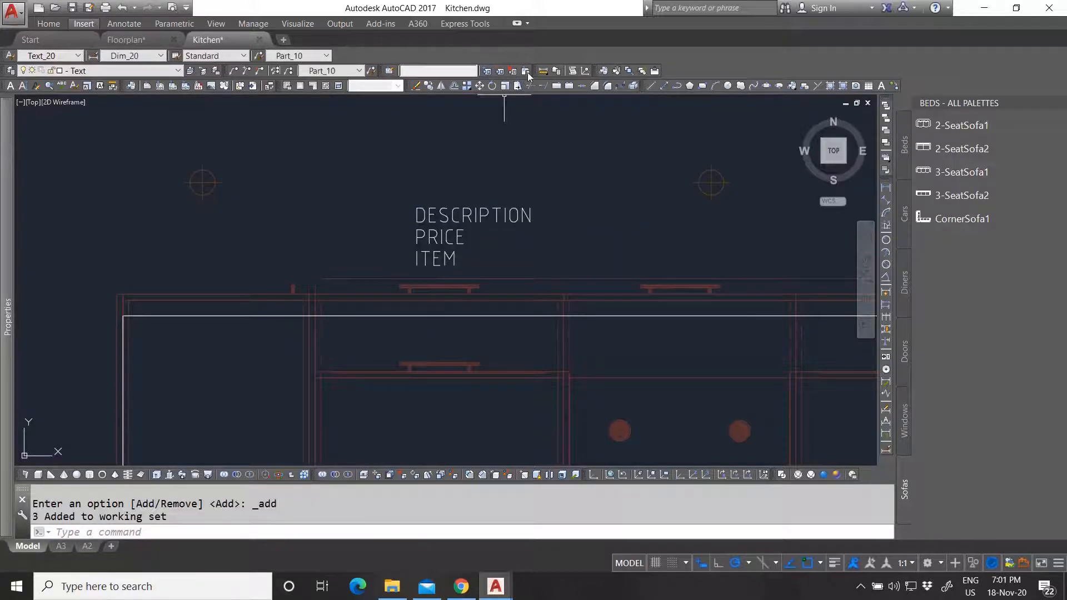
{"action": "left_click", "coordinate": [526, 72]}
{"action": "left_click", "coordinate": [518, 330]}
Check the block name of the U-shaped kitchen's base in its properties and open the Base 01 block for in-place editing.
{"action": "scroll", "coordinate": [385, 329], "scroll_direction": "down", "scroll_amount": 8}
{"action": "scroll", "coordinate": [461, 194], "scroll_direction": "up", "scroll_amount": 4}
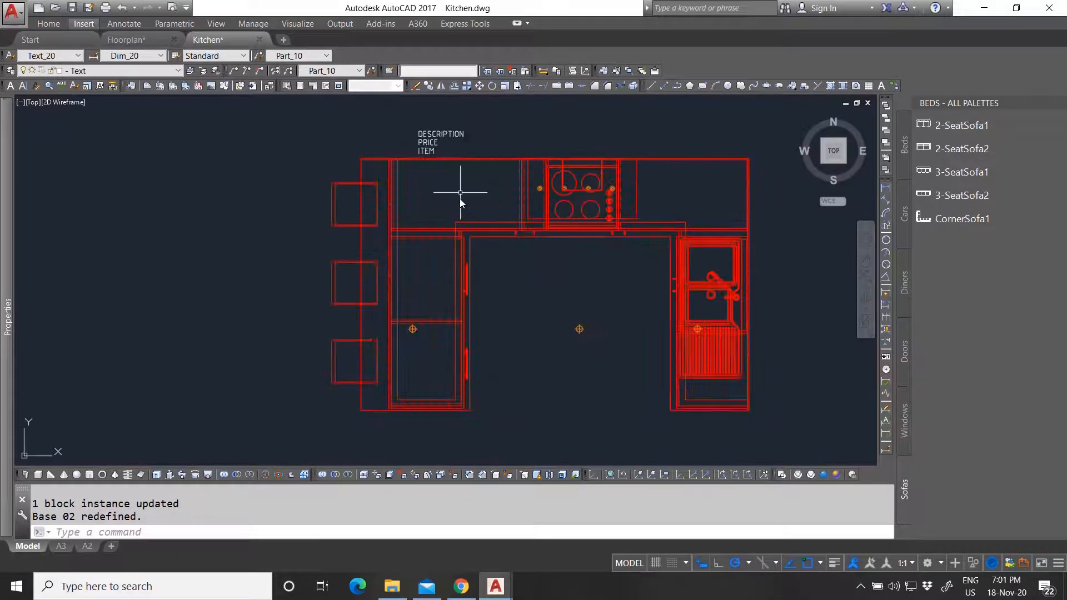
{"action": "left_click", "coordinate": [482, 221]}
{"action": "scroll", "coordinate": [431, 109], "scroll_direction": "up", "scroll_amount": 2}
{"action": "scroll", "coordinate": [441, 143], "scroll_direction": "down", "scroll_amount": 4}
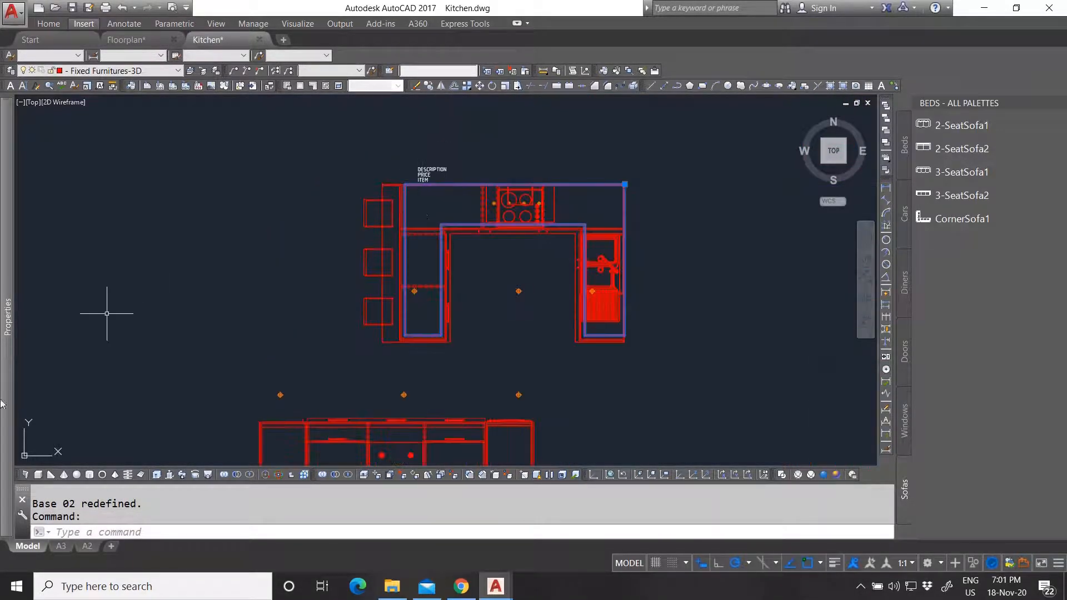
{"action": "mouse_move", "coordinate": [3, 399]}
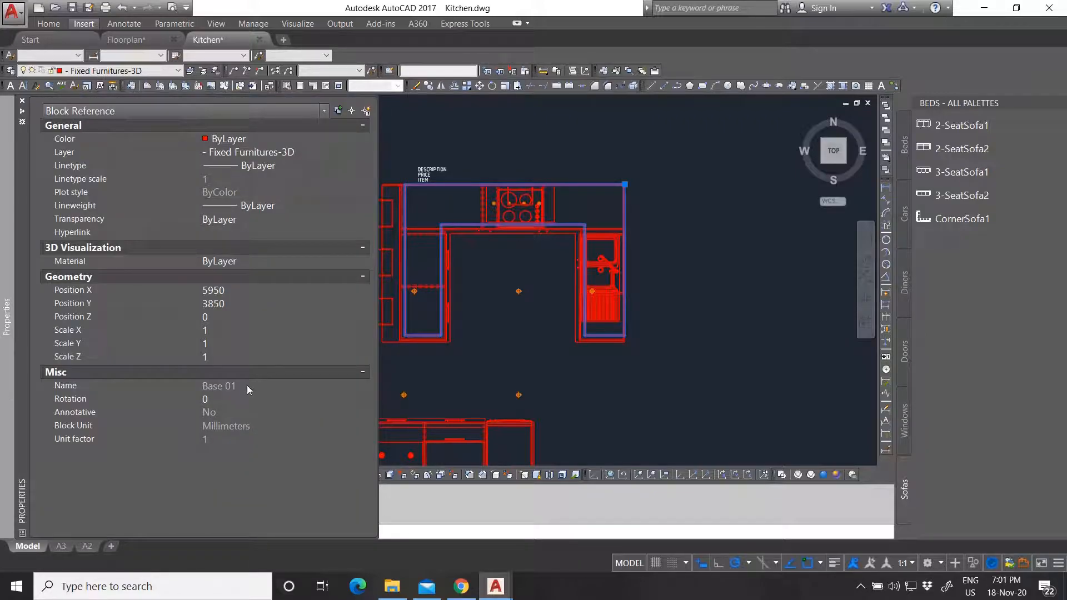
{"action": "scroll", "coordinate": [560, 305], "scroll_direction": "down", "scroll_amount": 2}
{"action": "scroll", "coordinate": [479, 232], "scroll_direction": "up", "scroll_amount": 6}
{"action": "right_click", "coordinate": [487, 223]}
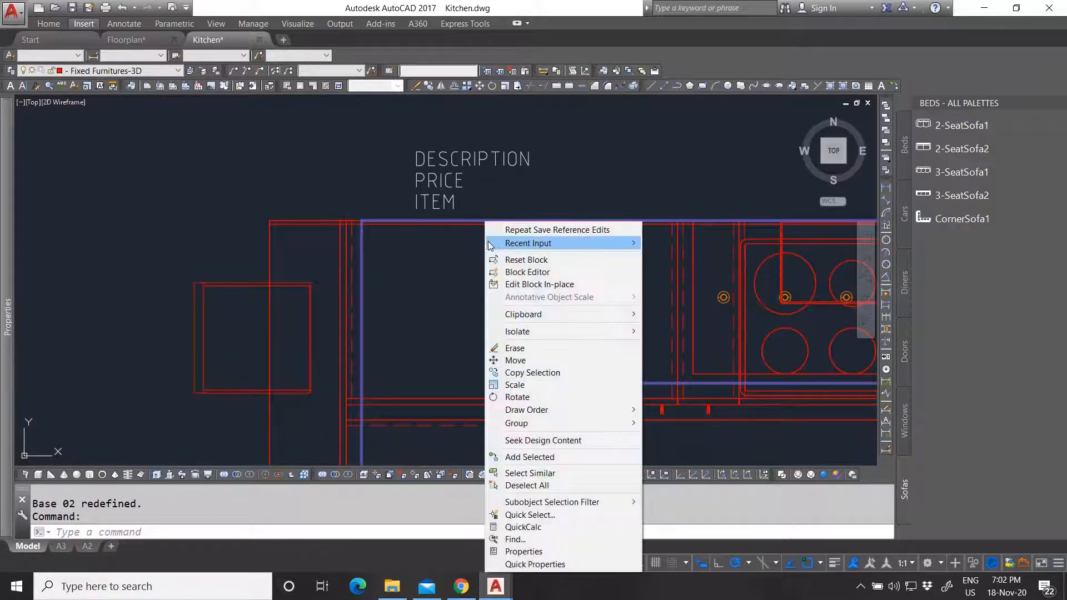
{"action": "left_click", "coordinate": [540, 285]}
{"action": "left_click", "coordinate": [507, 391]}
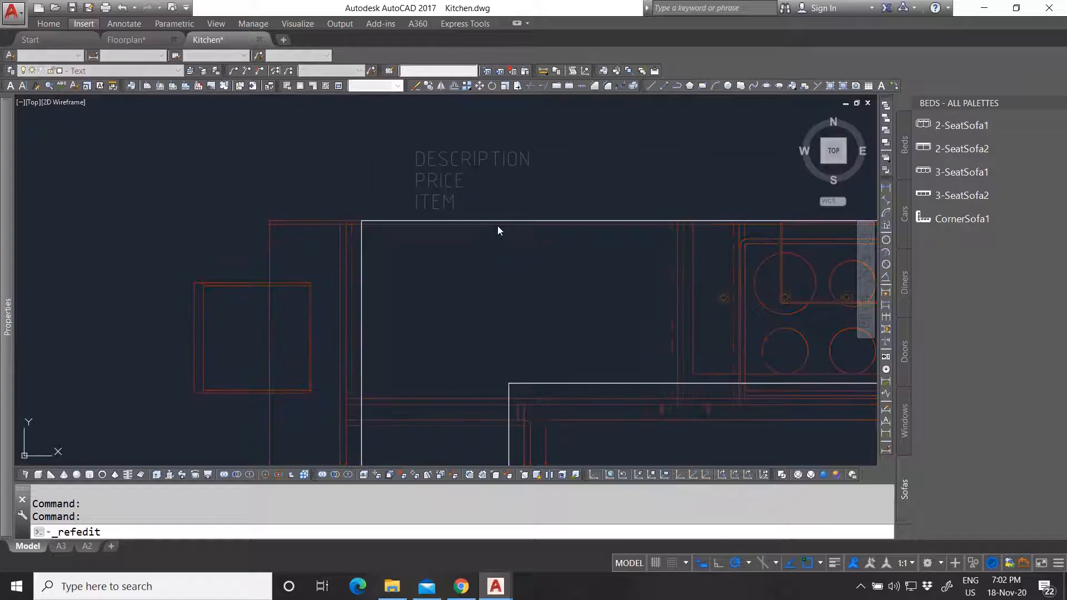
Add the ITEM, PRICE and DESCRIPTION texts to the Base 01 working set and save the reference edits.
{"action": "left_click", "coordinate": [449, 158]}
{"action": "left_click", "coordinate": [435, 145]}
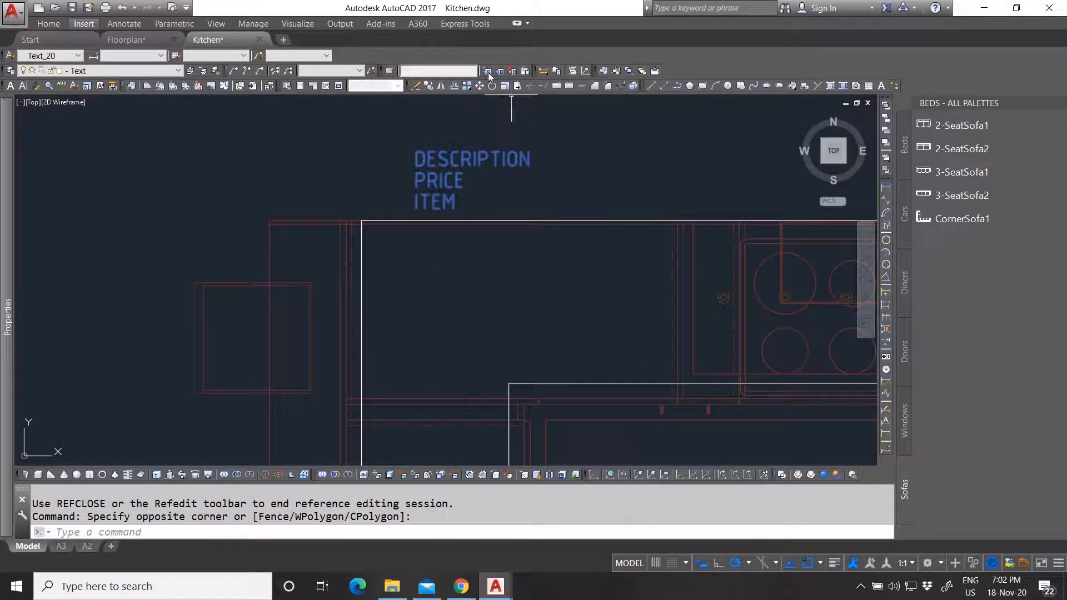
{"action": "left_click", "coordinate": [488, 71]}
{"action": "left_click", "coordinate": [525, 70]}
{"action": "left_click", "coordinate": [525, 332]}
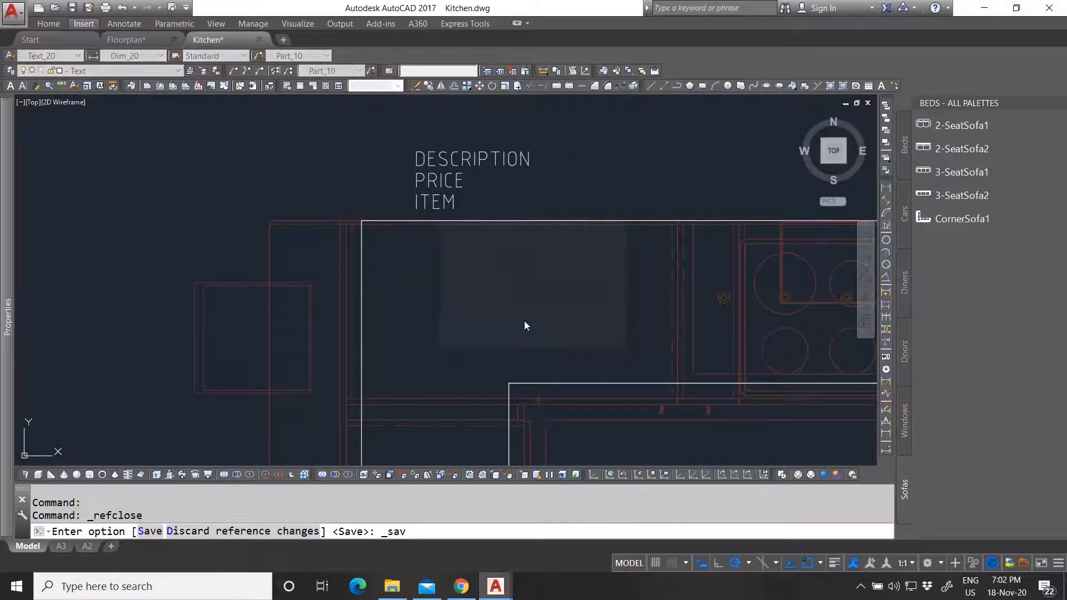
{"action": "scroll", "coordinate": [447, 236], "scroll_direction": "down", "scroll_amount": 3}
{"action": "scroll", "coordinate": [461, 321], "scroll_direction": "down", "scroll_amount": 2}
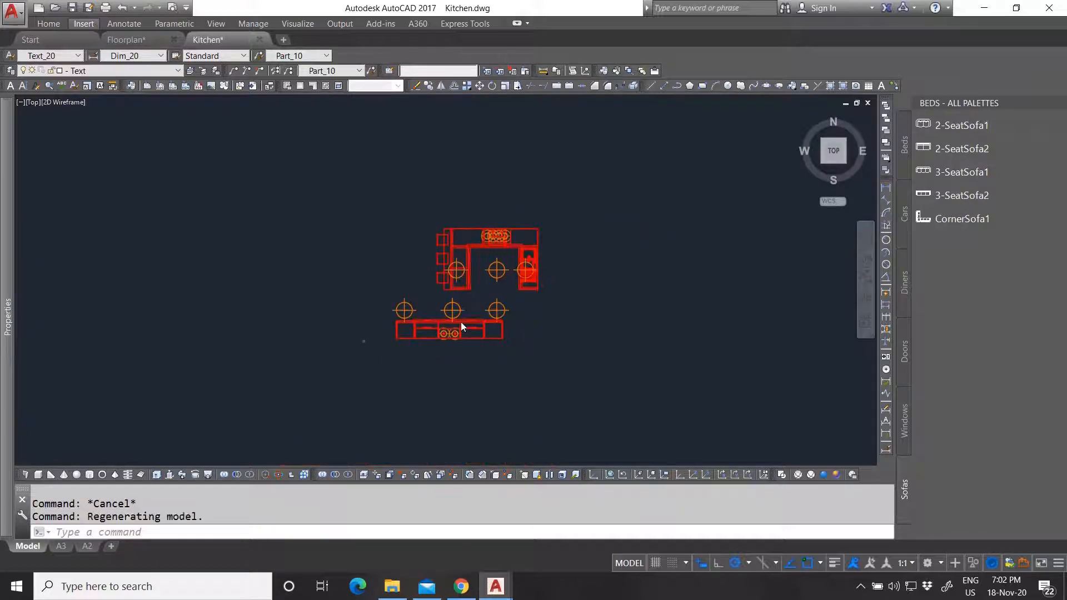
{"action": "scroll", "coordinate": [480, 282], "scroll_direction": "up", "scroll_amount": 5}
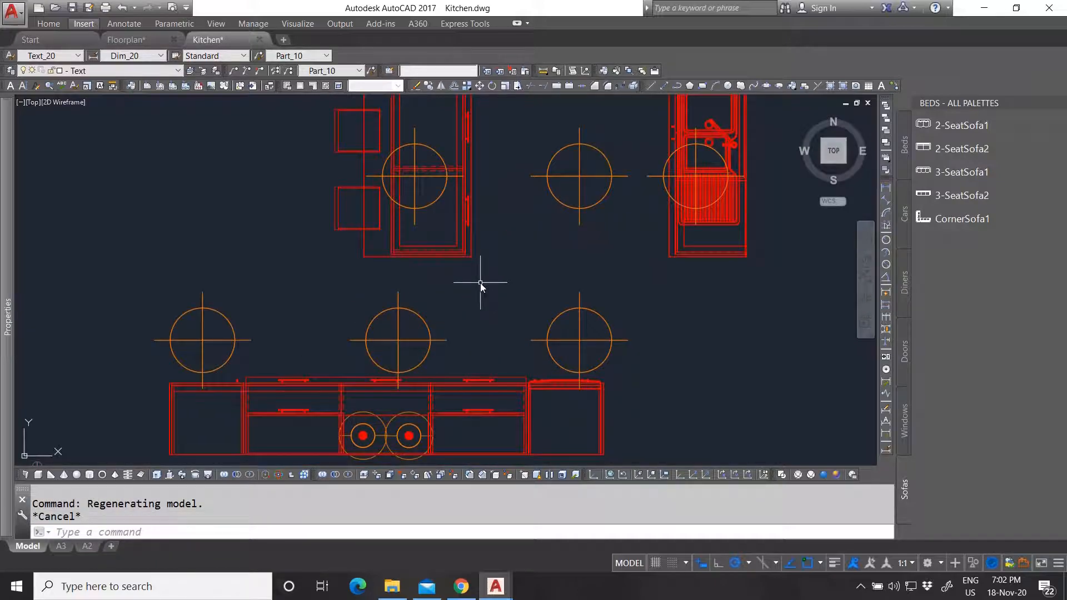
{"action": "scroll", "coordinate": [452, 305], "scroll_direction": "down", "scroll_amount": 4}
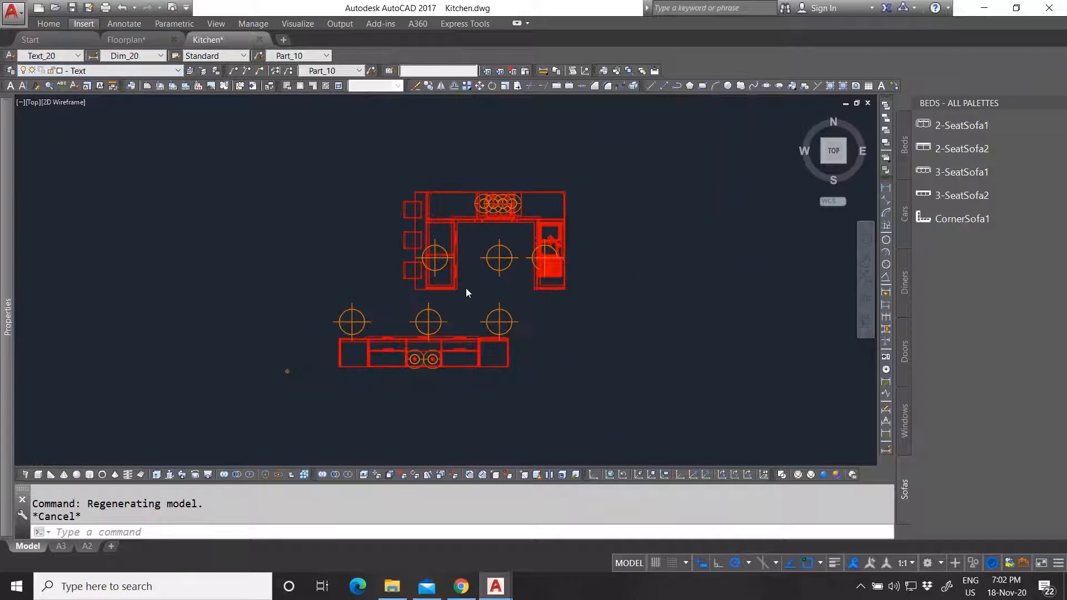
{"action": "scroll", "coordinate": [466, 287], "scroll_direction": "up", "scroll_amount": 2}
{"action": "key", "text": "Escape"}
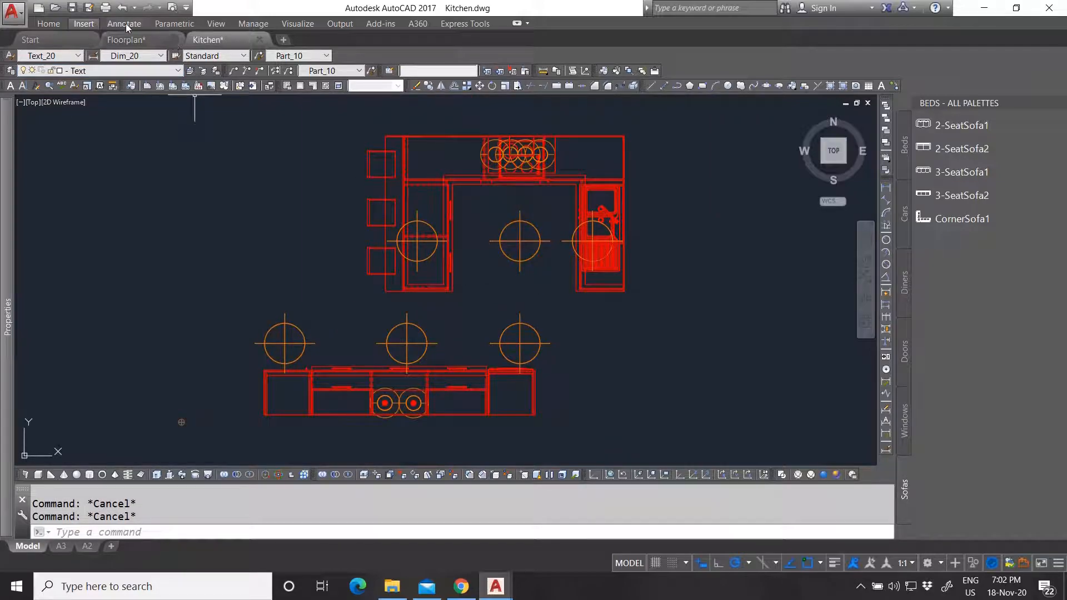
Open the Block Attribute Manager and choose the Back Panel 01 block.
{"action": "left_click", "coordinate": [83, 24]}
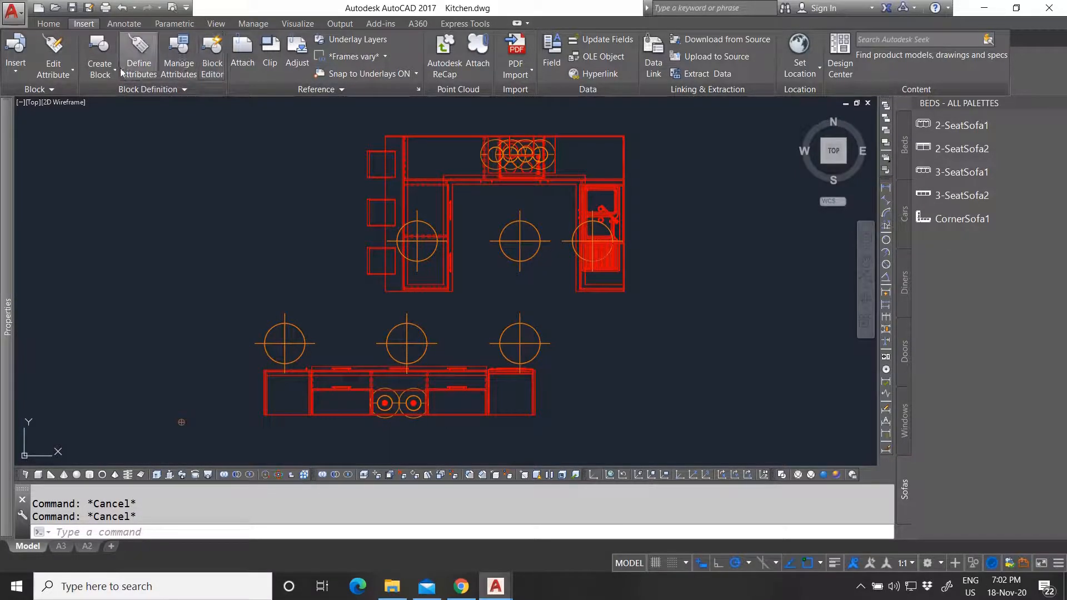
{"action": "left_click", "coordinate": [179, 61]}
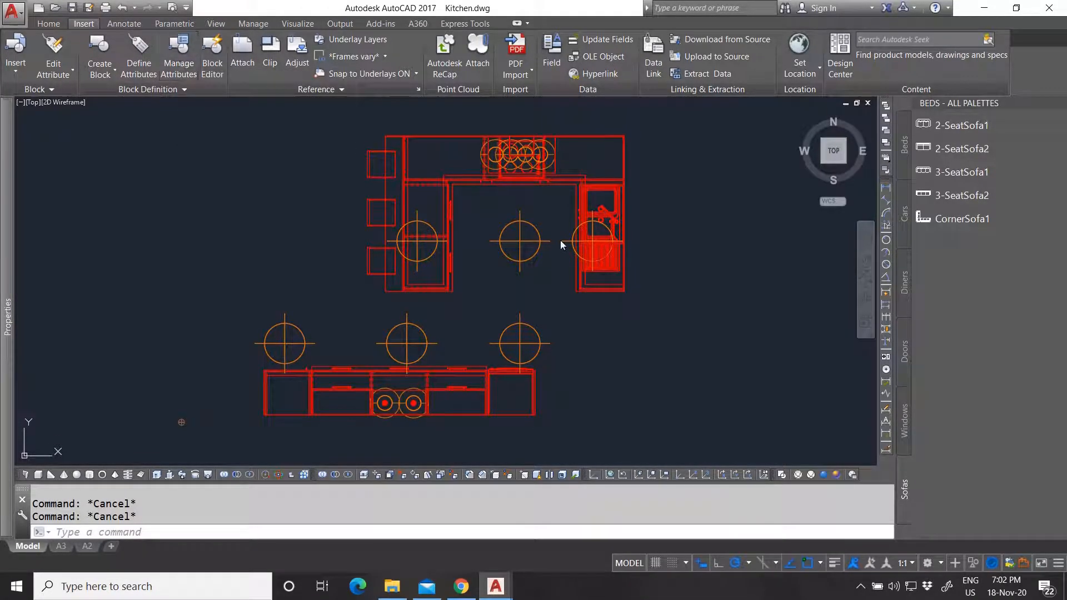
{"action": "left_click", "coordinate": [355, 108]}
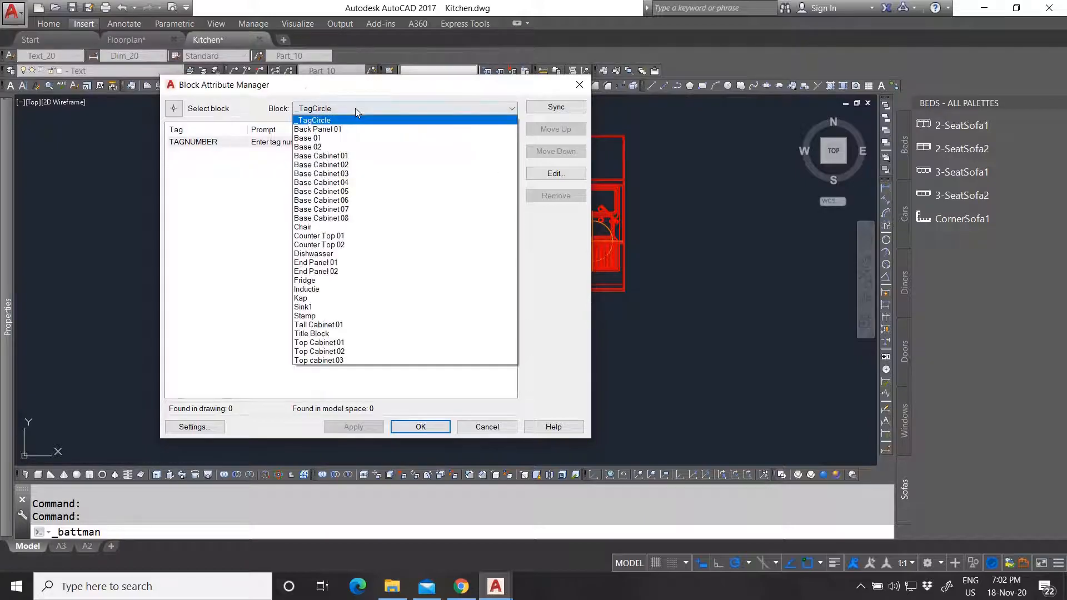
{"action": "left_click", "coordinate": [364, 129]}
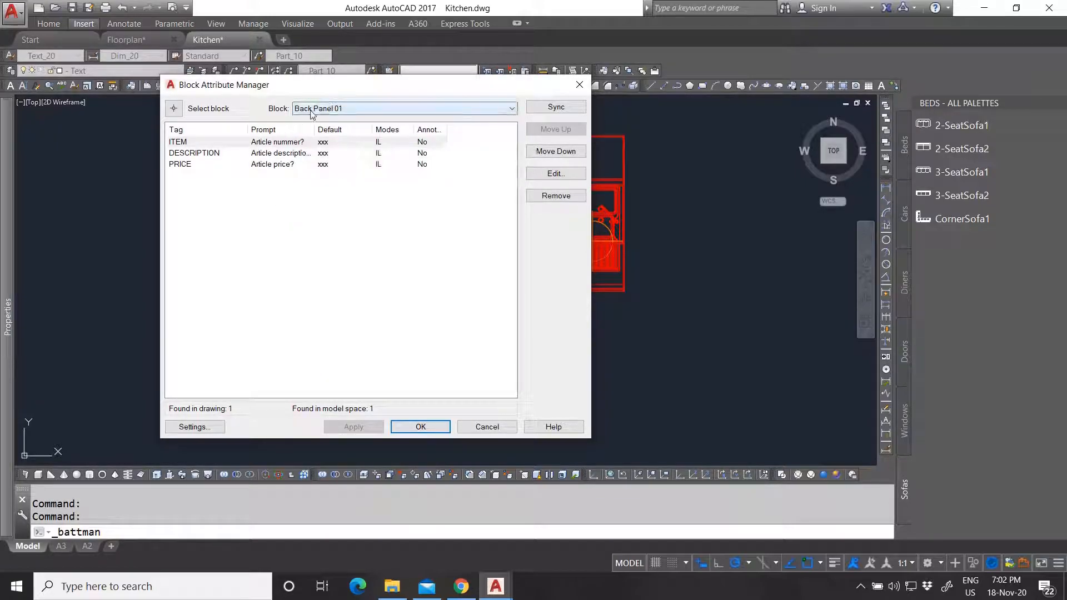
{"action": "mouse_move", "coordinate": [329, 85]}
{"action": "left_mouse_down"}
{"action": "mouse_move", "coordinate": [334, 263]}
{"action": "mouse_move", "coordinate": [334, 167]}
{"action": "left_mouse_up"}
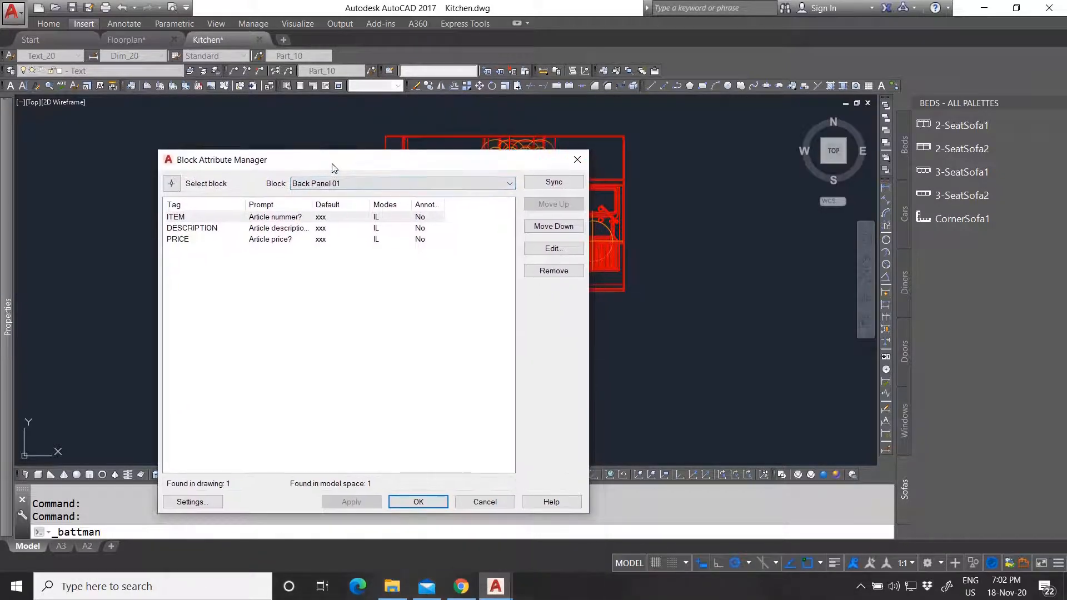
Check the settings of Back Panel 01's ITEM attribute and synchronize the block's attributes.
{"action": "left_click", "coordinate": [329, 219]}
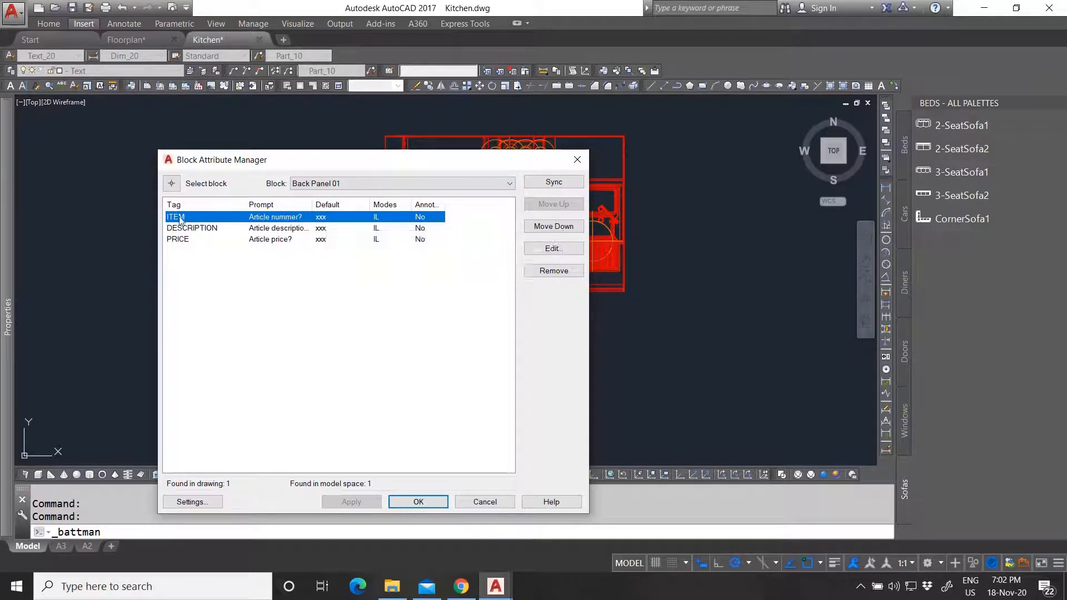
{"action": "double_click", "coordinate": [323, 219]}
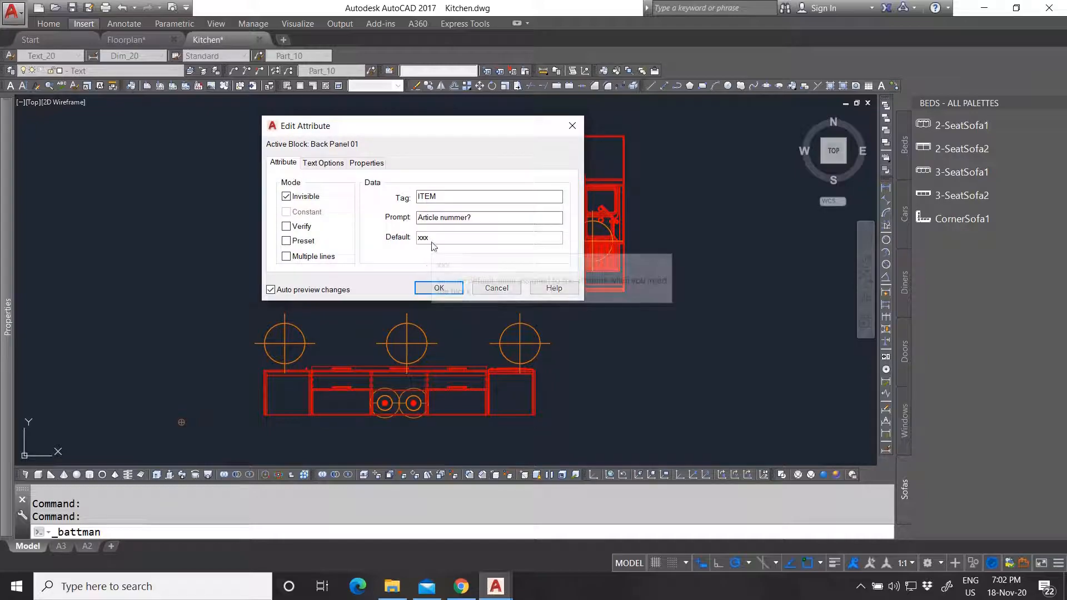
{"action": "left_click", "coordinate": [434, 286]}
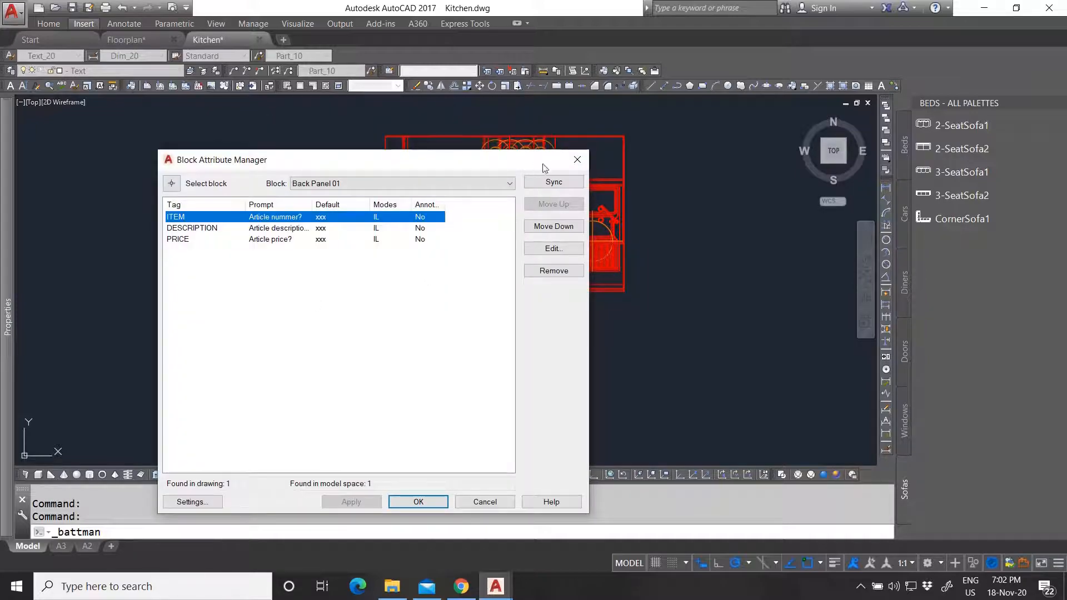
{"action": "left_click", "coordinate": [553, 183]}
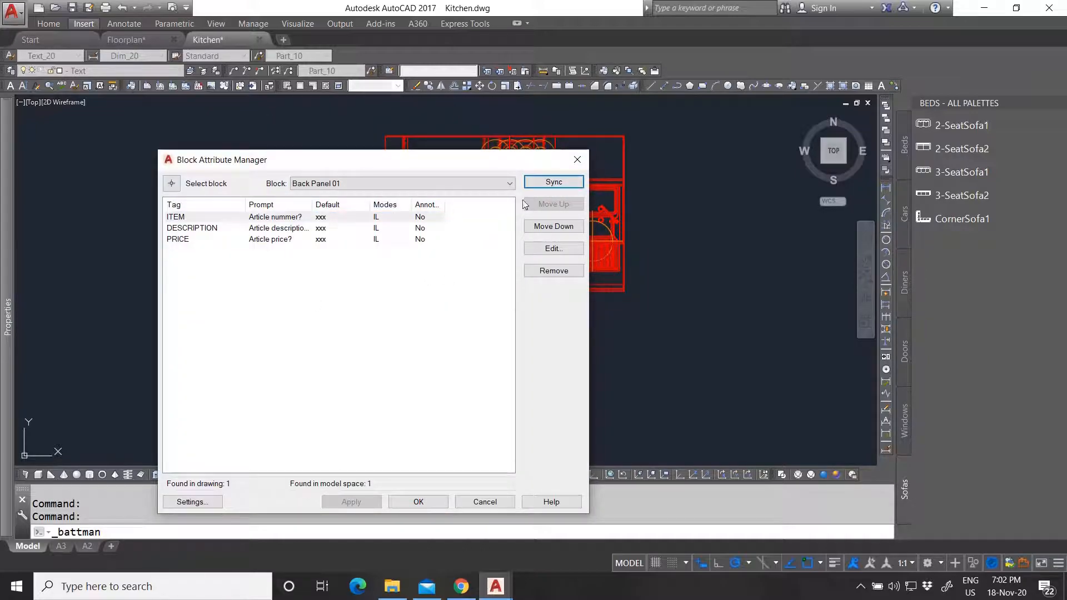
Synchronize the attributes of Base 01, Base 02 and Base Cabinet 01, and close the Block Attribute Manager.
{"action": "left_click", "coordinate": [361, 184]}
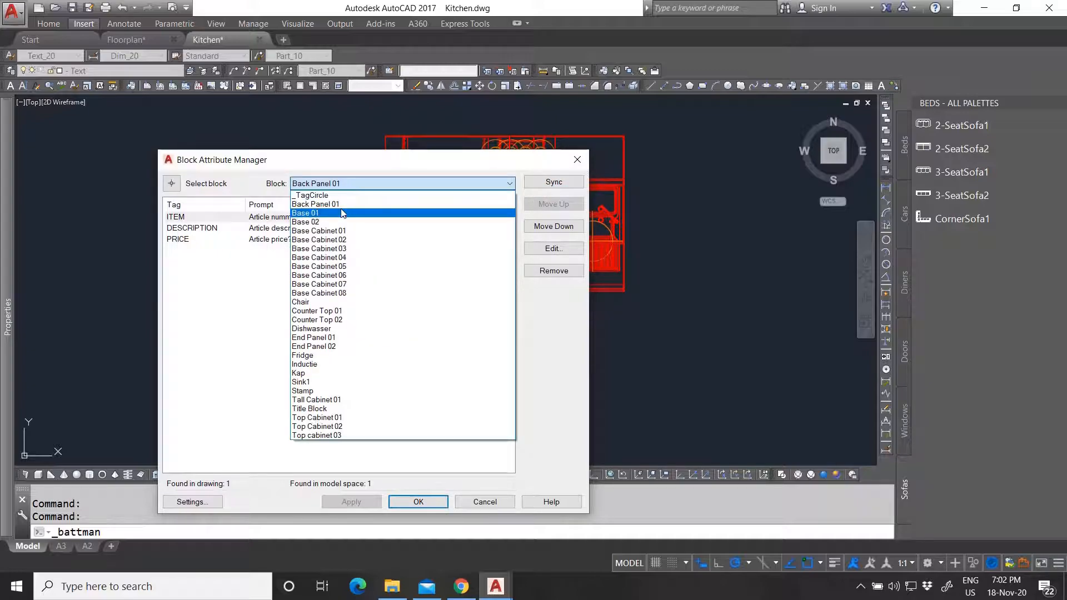
{"action": "left_click", "coordinate": [387, 207]}
{"action": "left_click", "coordinate": [335, 183]}
{"action": "left_click", "coordinate": [334, 183]}
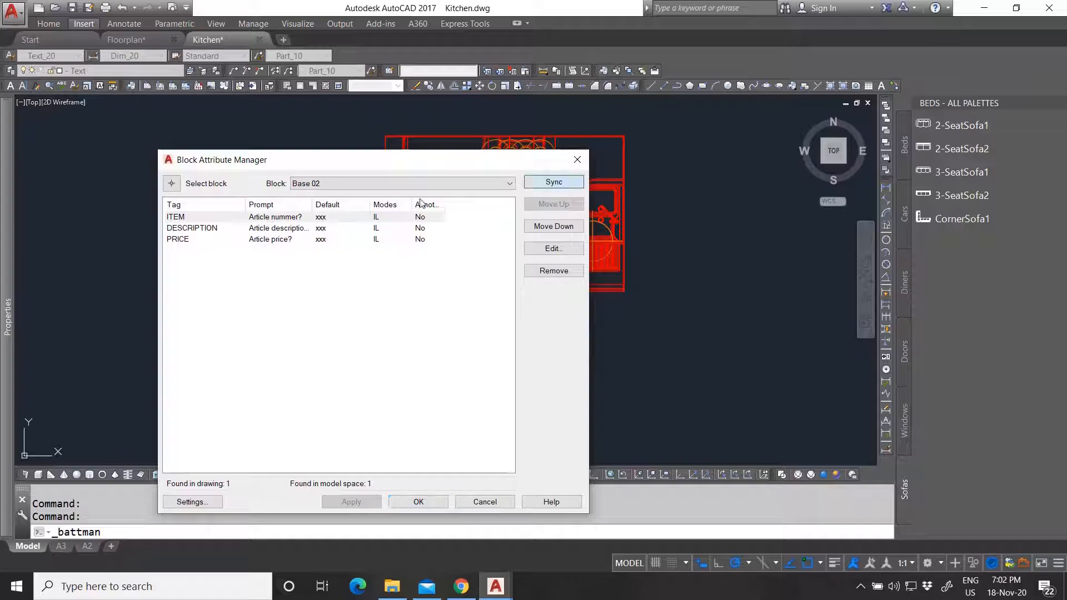
{"action": "left_click", "coordinate": [421, 184]}
{"action": "left_click", "coordinate": [355, 221]}
{"action": "left_click", "coordinate": [359, 184]}
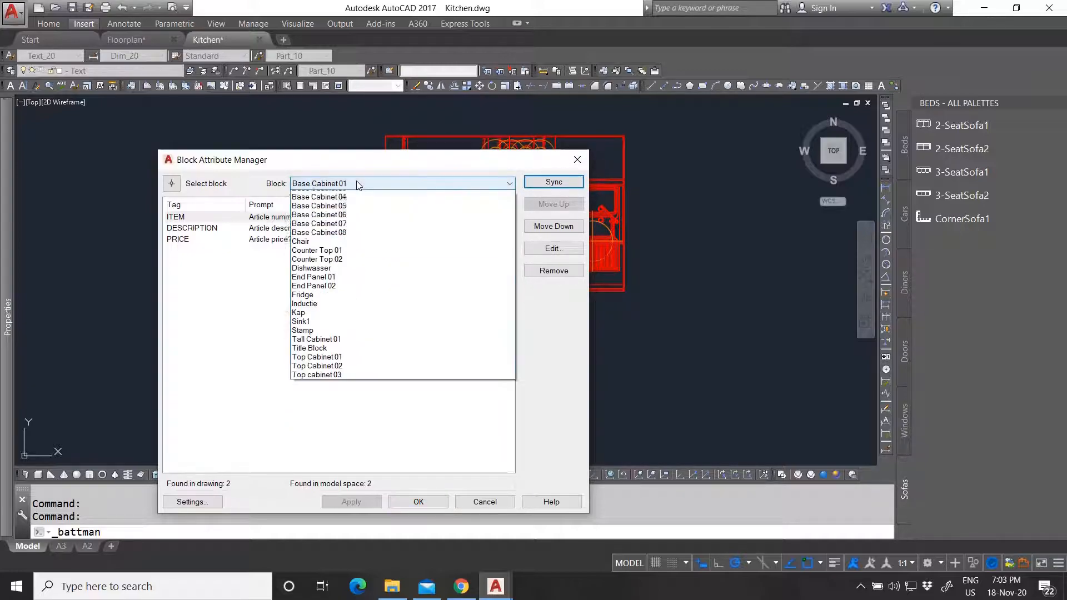
{"action": "left_click", "coordinate": [430, 499]}
{"action": "left_click", "coordinate": [430, 500]}
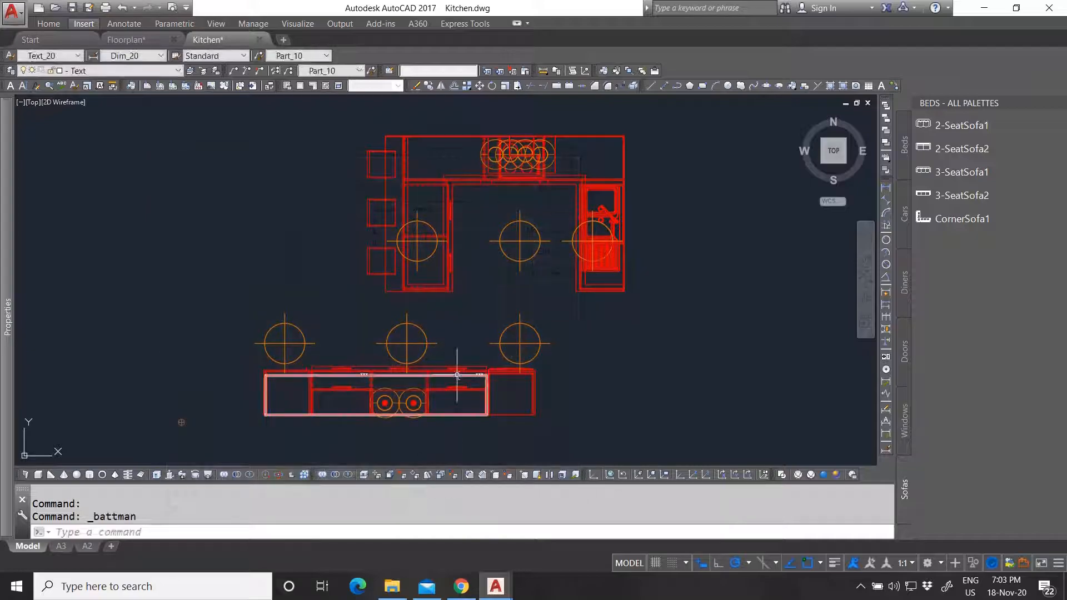
Inspect the attribute values of the Base Cabinet 01 block in the straight kitchen, then cancel the attribute editor.
{"action": "key", "text": "Escape"}
{"action": "scroll", "coordinate": [457, 375], "scroll_direction": "up", "scroll_amount": 8}
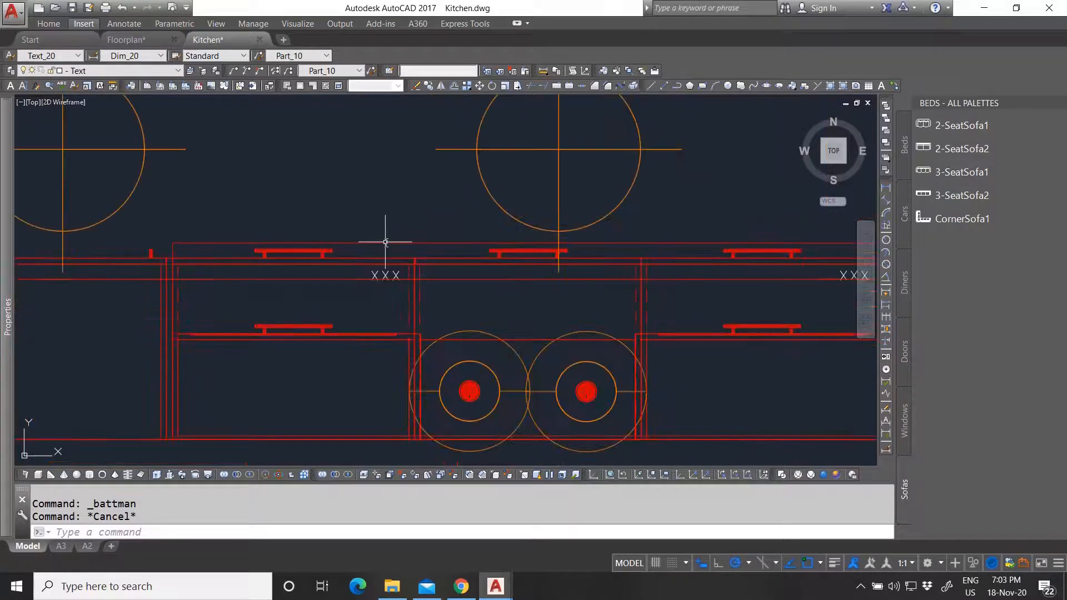
{"action": "scroll", "coordinate": [385, 242], "scroll_direction": "up", "scroll_amount": 2}
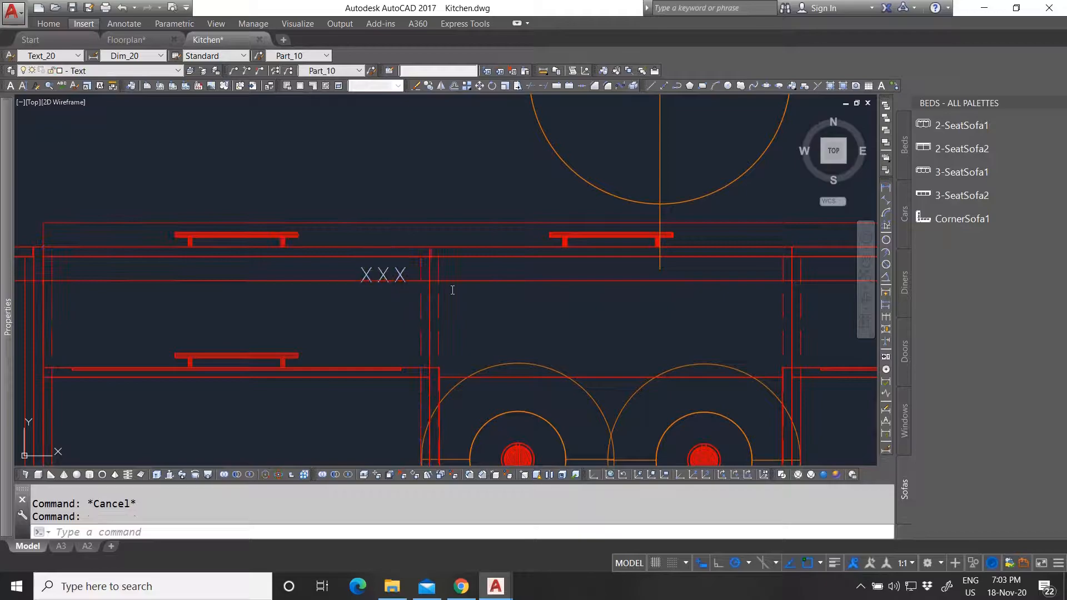
{"action": "double_click", "coordinate": [466, 254]}
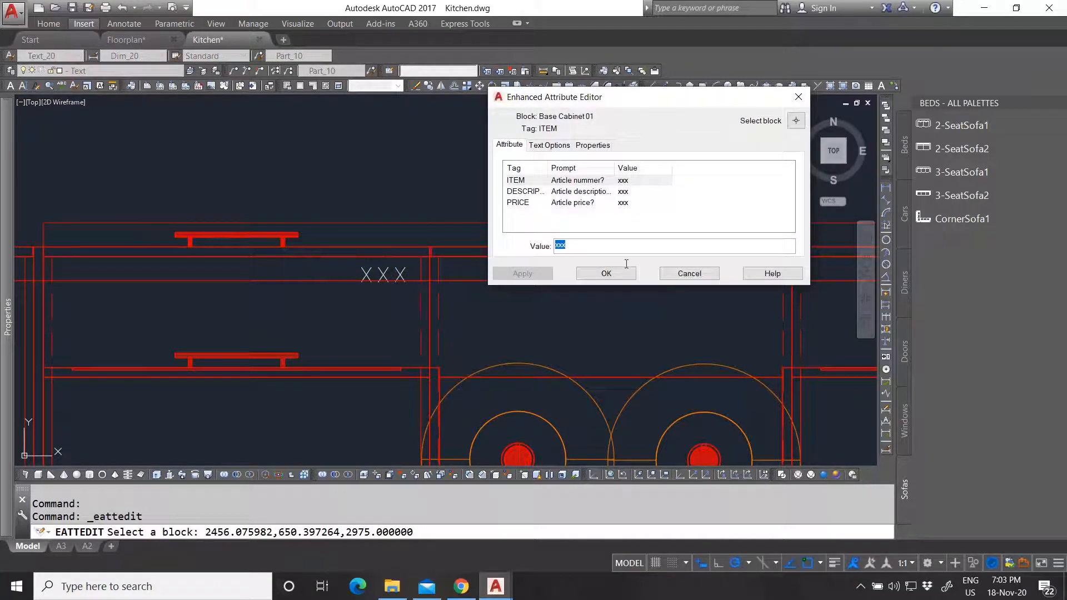
{"action": "left_click", "coordinate": [682, 274]}
{"action": "scroll", "coordinate": [372, 277], "scroll_direction": "down", "scroll_amount": 3}
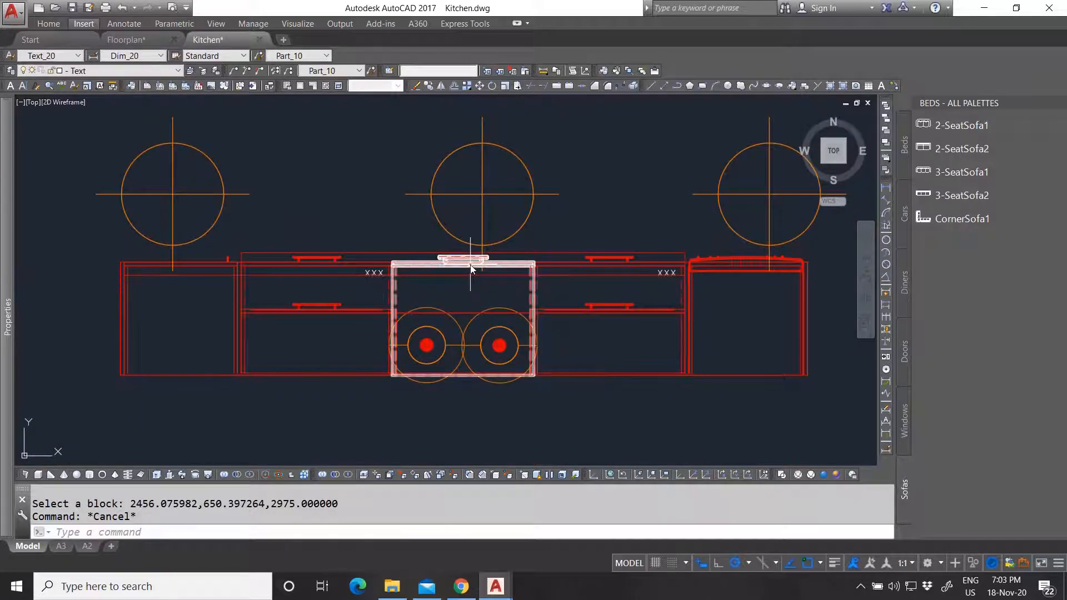
{"action": "key", "text": "Escape"}
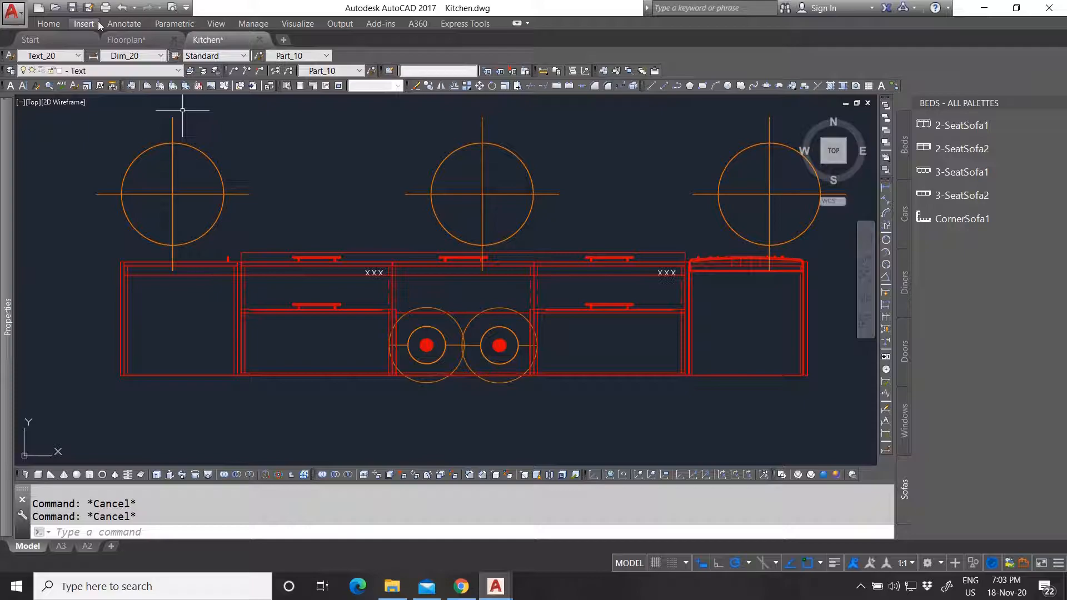
Reopen the Block Attribute Manager and synchronize the attributes of Base Cabinet 02, 03, 04 and 05.
{"action": "left_click", "coordinate": [98, 21]}
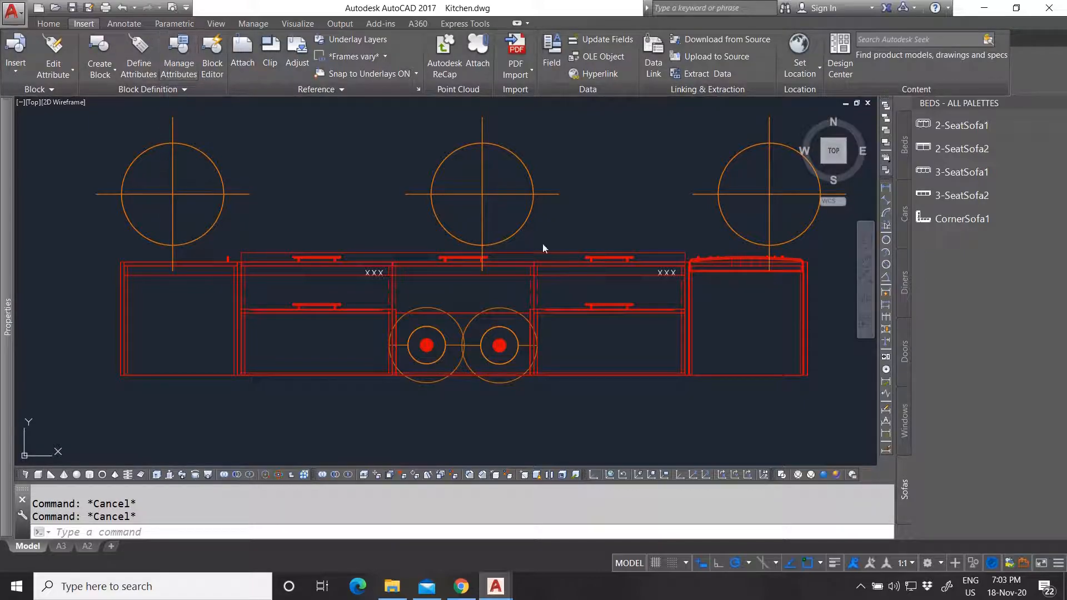
{"action": "left_click", "coordinate": [351, 184]}
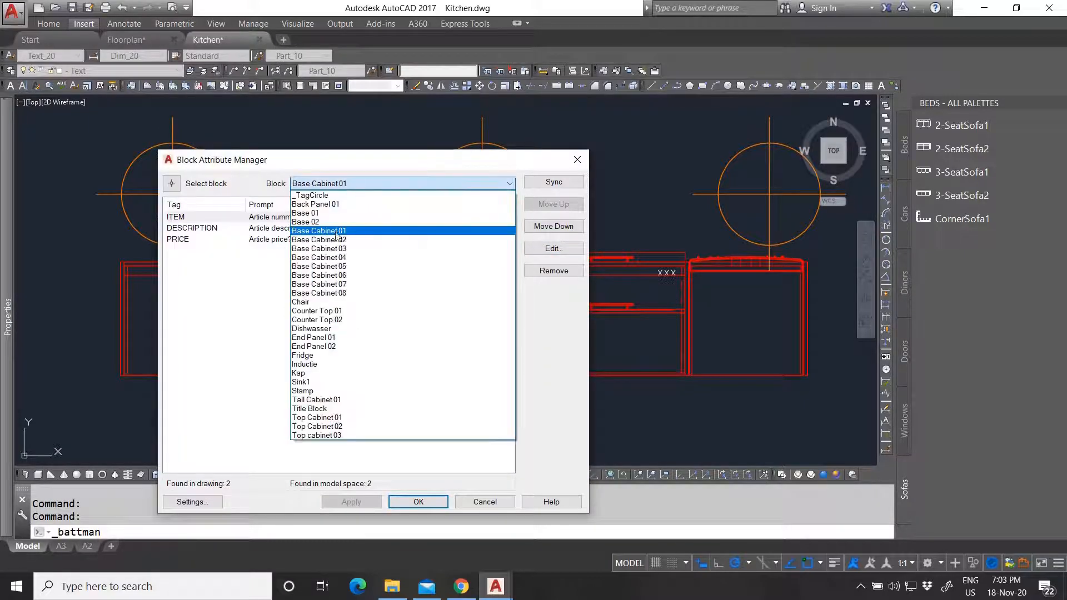
{"action": "left_click", "coordinate": [338, 239]}
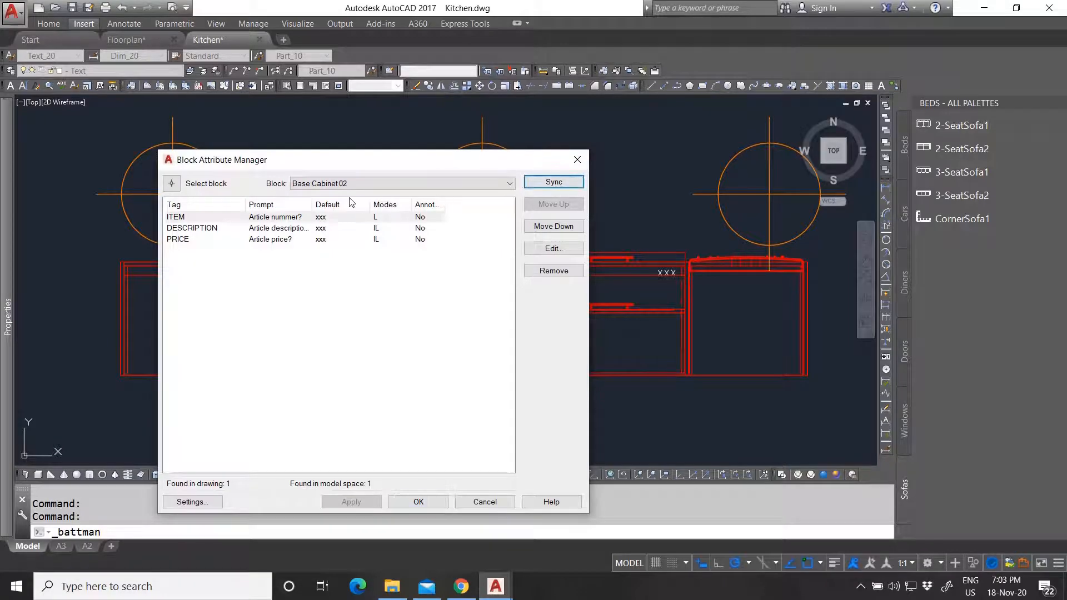
{"action": "left_click", "coordinate": [341, 184]}
{"action": "left_click", "coordinate": [344, 239]}
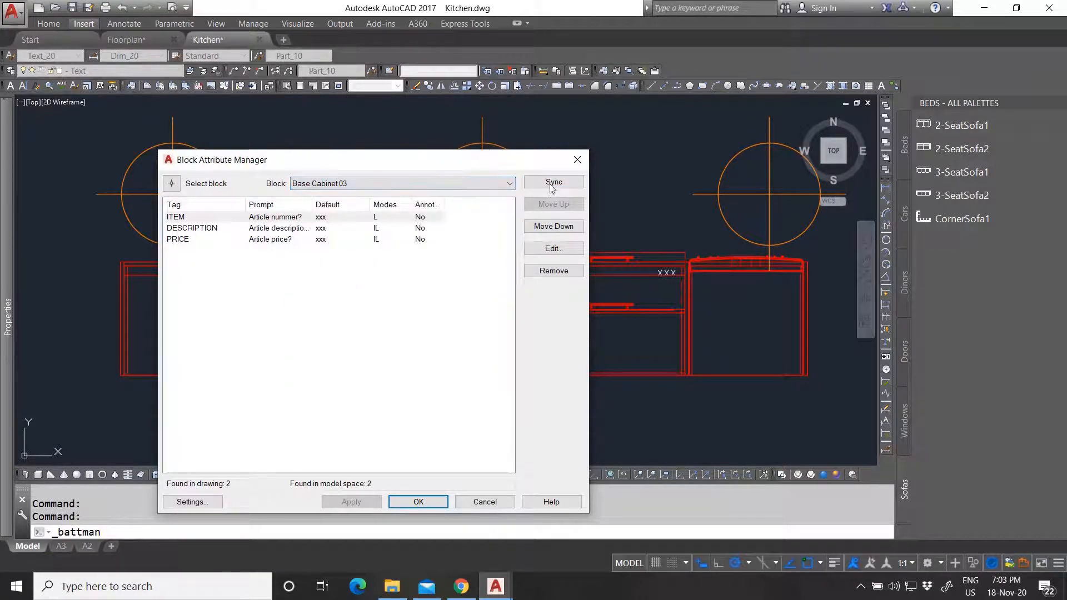
{"action": "left_click", "coordinate": [367, 184]}
{"action": "left_click", "coordinate": [356, 253]}
{"action": "left_click", "coordinate": [344, 184]}
{"action": "left_click", "coordinate": [348, 267]}
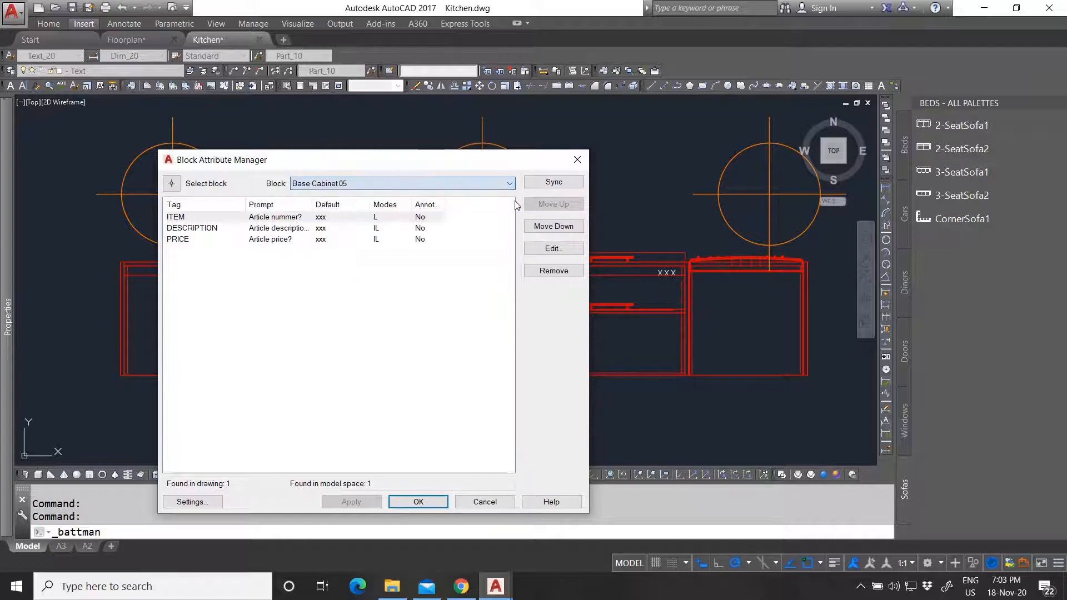
Synchronize the attributes of the Base Cabinet 06, 07 and 08 blocks.
{"action": "left_click", "coordinate": [356, 183]}
{"action": "left_click", "coordinate": [353, 276]}
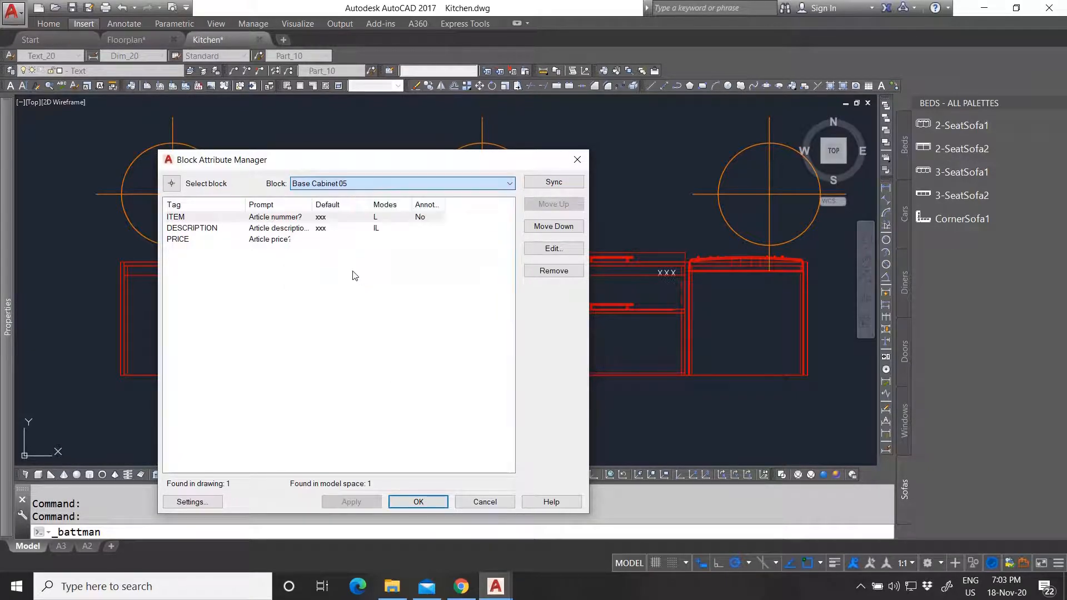
{"action": "left_click", "coordinate": [367, 184]}
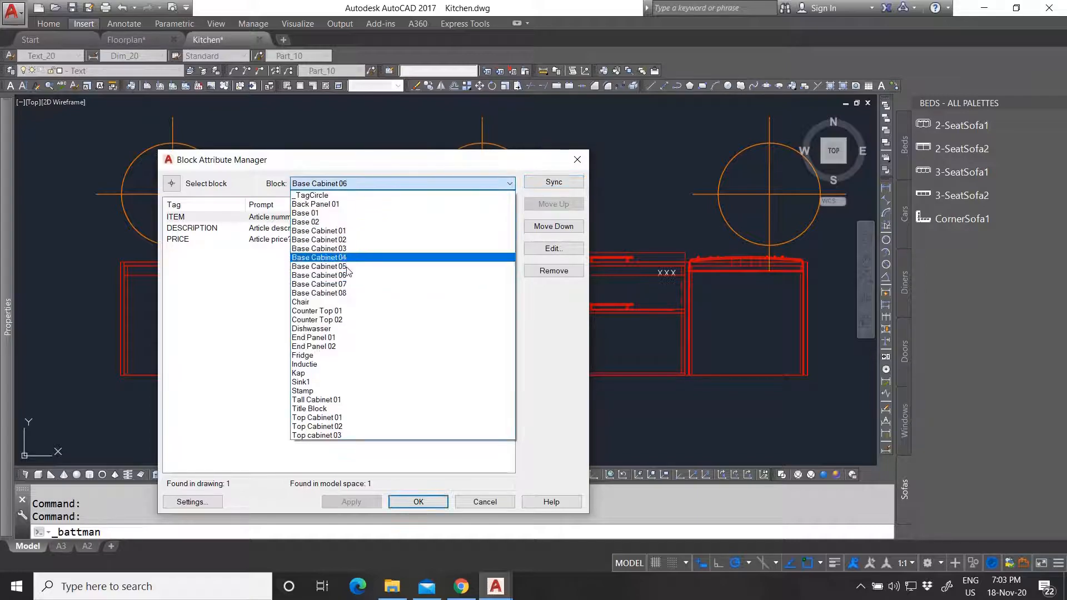
{"action": "left_click", "coordinate": [355, 284]}
{"action": "left_click", "coordinate": [380, 183]}
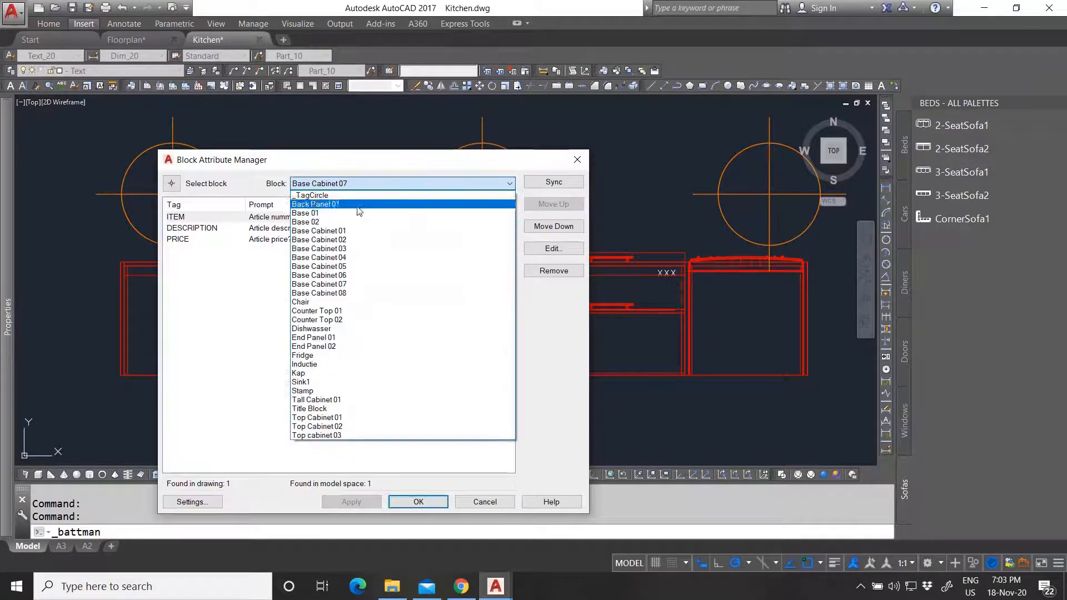
{"action": "left_click", "coordinate": [358, 290]}
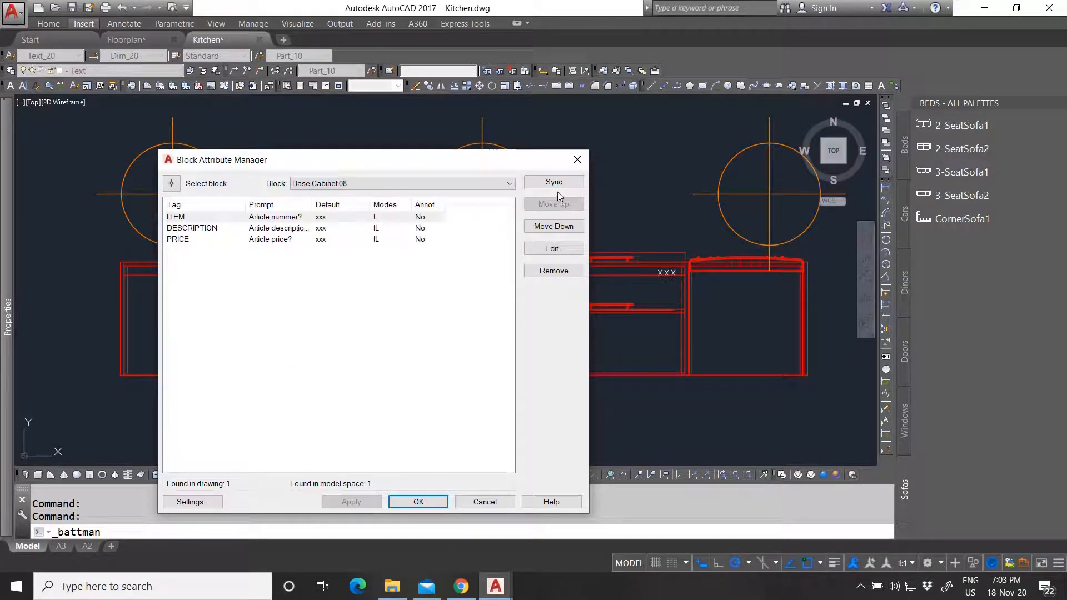
Synchronize the attributes of the Chair, Counter Top 01 and Counter Top 02 blocks.
{"action": "left_click", "coordinate": [469, 185]}
{"action": "left_click", "coordinate": [419, 284]}
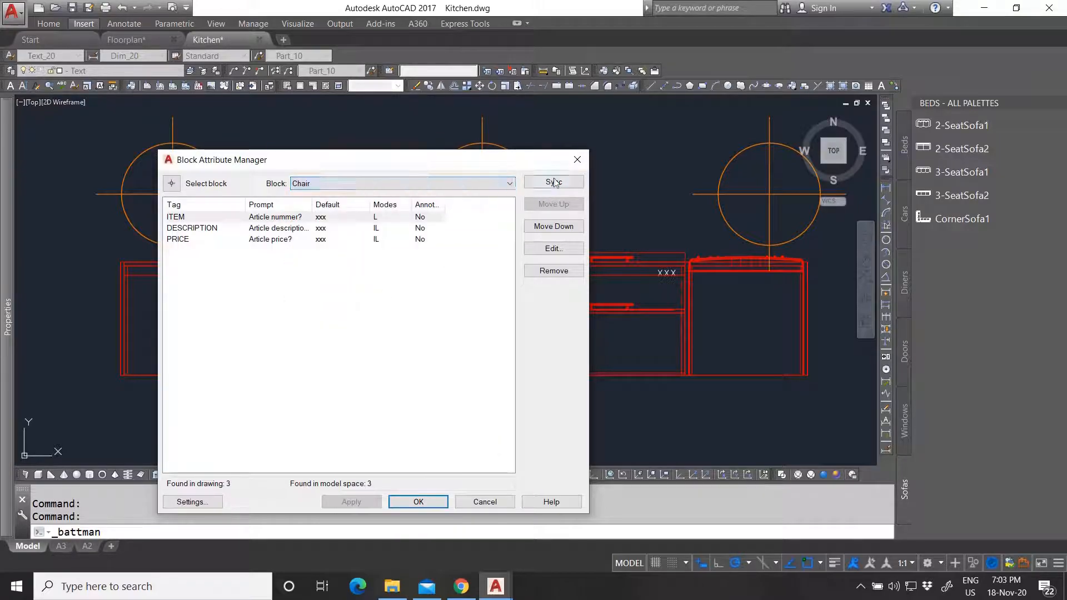
{"action": "left_click", "coordinate": [376, 184]}
{"action": "left_click", "coordinate": [362, 303]}
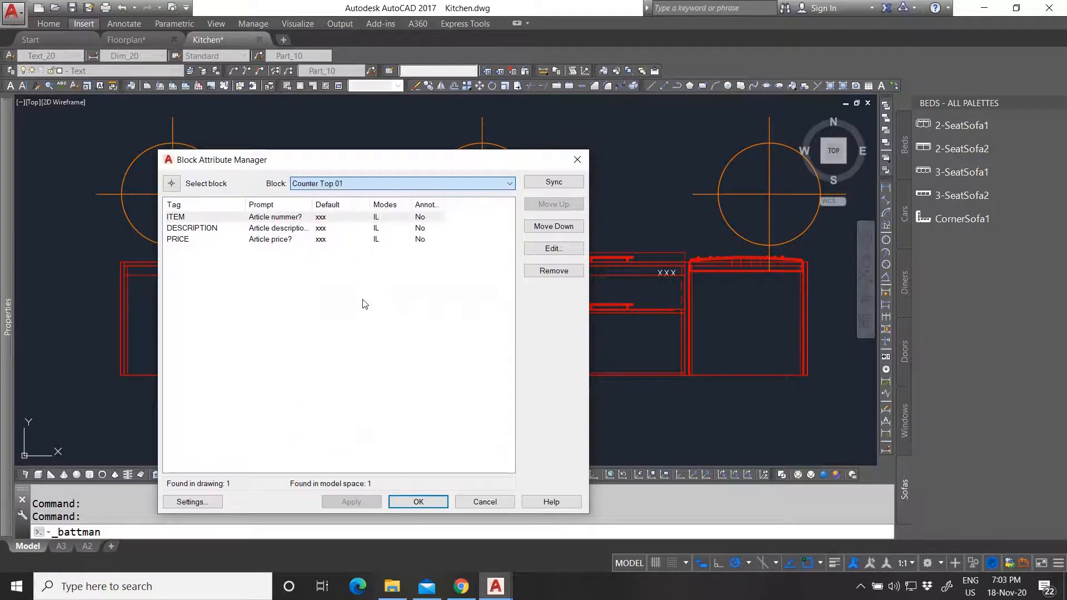
{"action": "left_click", "coordinate": [407, 184]}
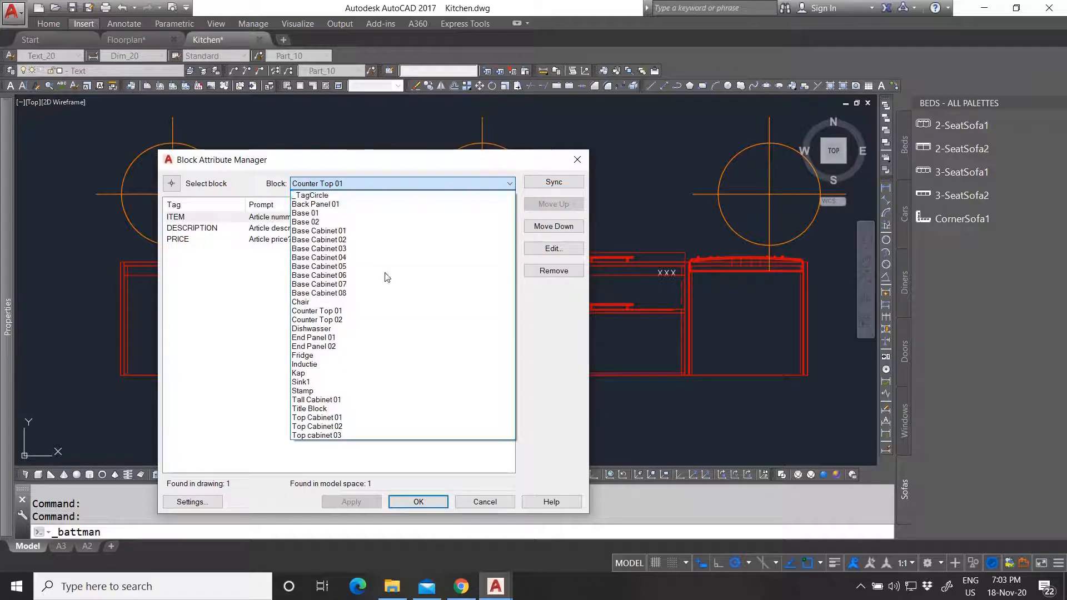
{"action": "left_click", "coordinate": [373, 312]}
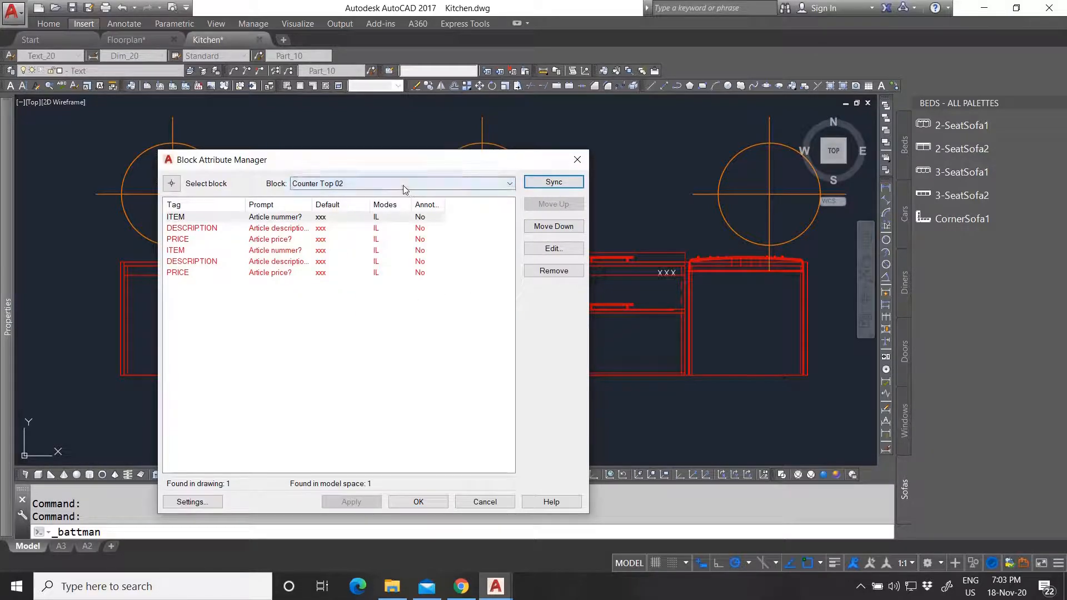
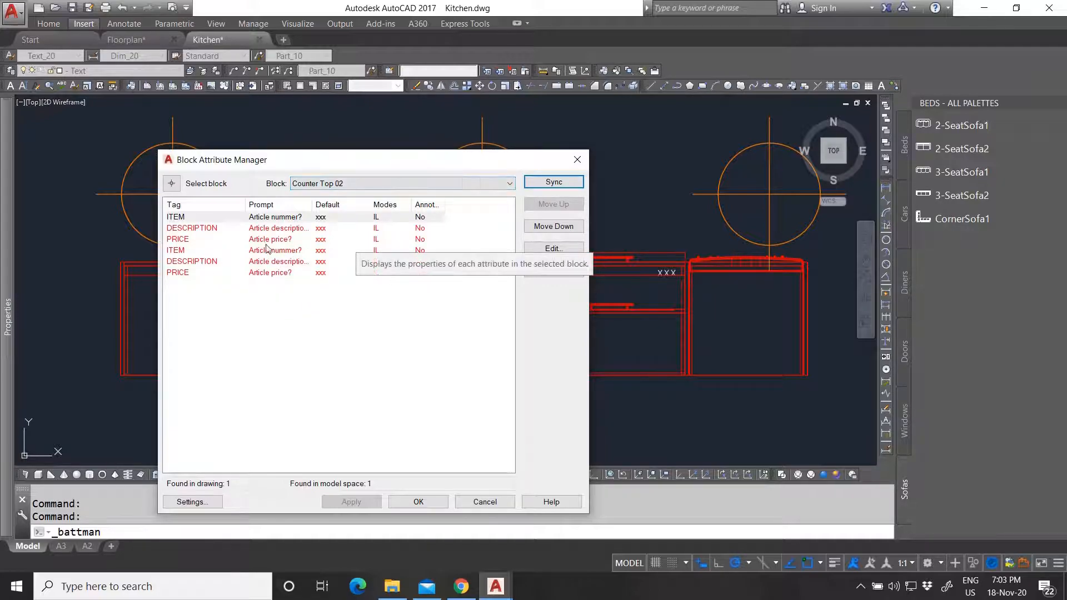
Compare the attribute lists of the Dishwasser, Counter Top 02 and Counter Top 01 blocks.
{"action": "left_click", "coordinate": [364, 183]}
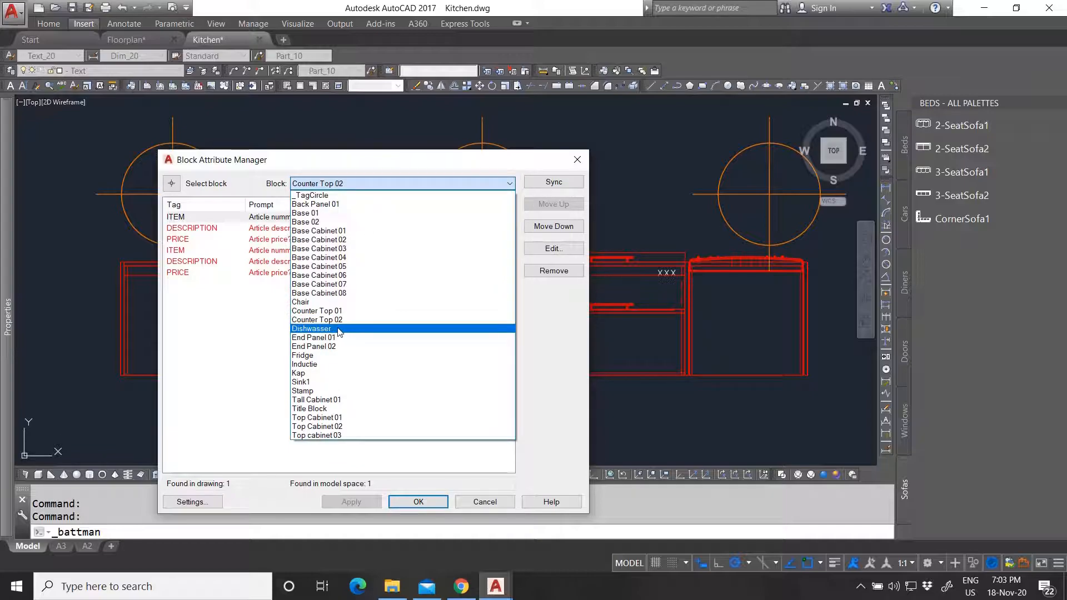
{"action": "left_click", "coordinate": [356, 328]}
{"action": "left_click", "coordinate": [377, 184]}
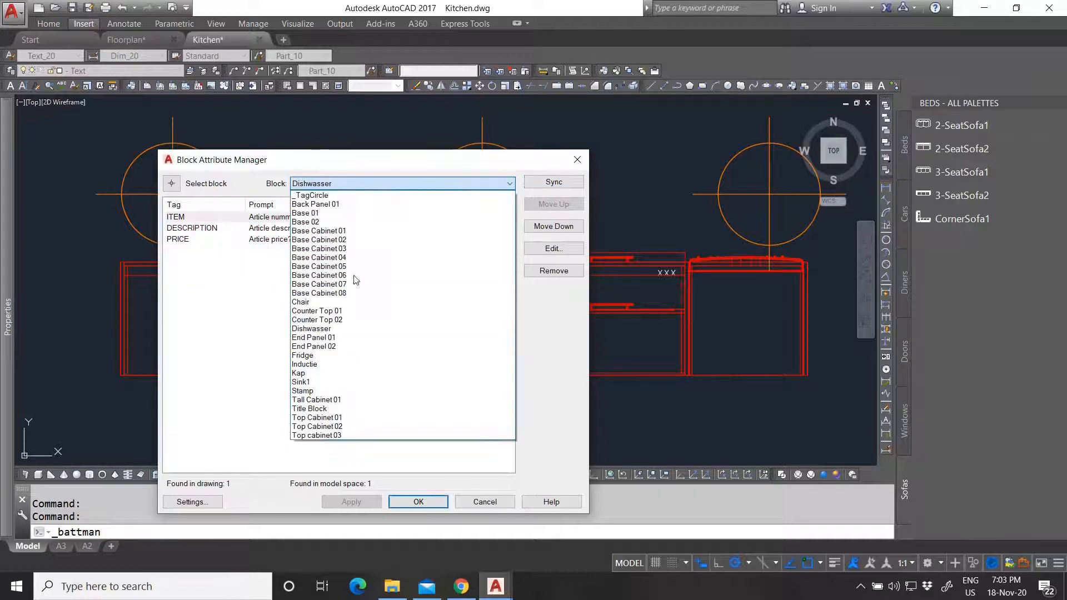
{"action": "left_click", "coordinate": [355, 315]}
{"action": "left_click", "coordinate": [355, 181]}
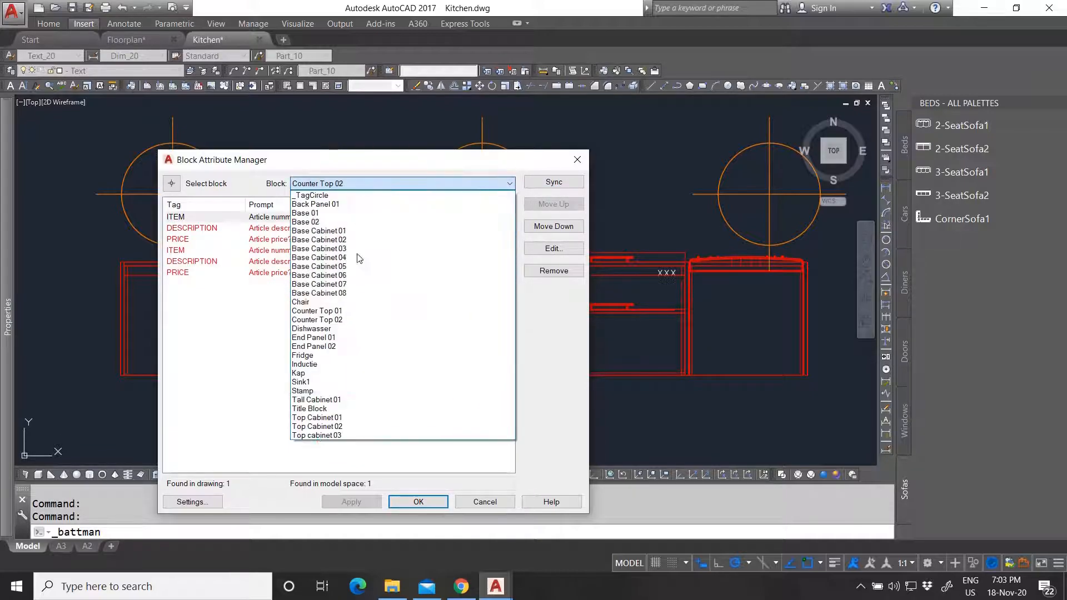
{"action": "left_click", "coordinate": [355, 306]}
Synchronize the attributes of the End Panel 01 and End Panel 02 blocks.
{"action": "left_click", "coordinate": [369, 184]}
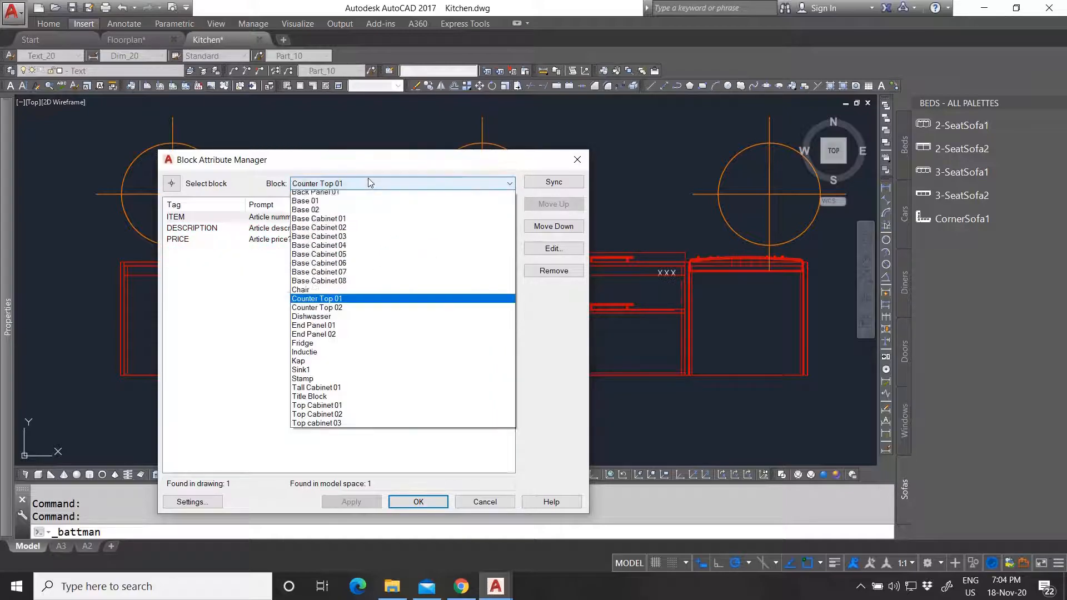
{"action": "left_click", "coordinate": [349, 337]}
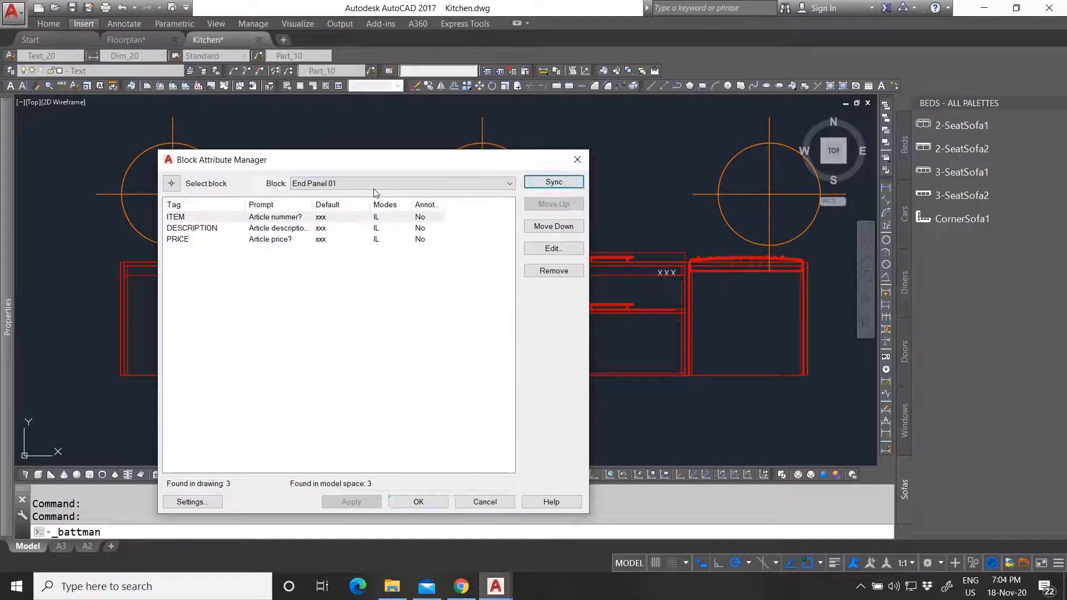
{"action": "left_click", "coordinate": [373, 187]}
{"action": "left_click", "coordinate": [357, 345]}
{"action": "left_click", "coordinate": [549, 185]}
Synchronize the attributes of the Fridge and Inductie blocks.
{"action": "left_click", "coordinate": [389, 183]}
{"action": "left_click", "coordinate": [352, 354]}
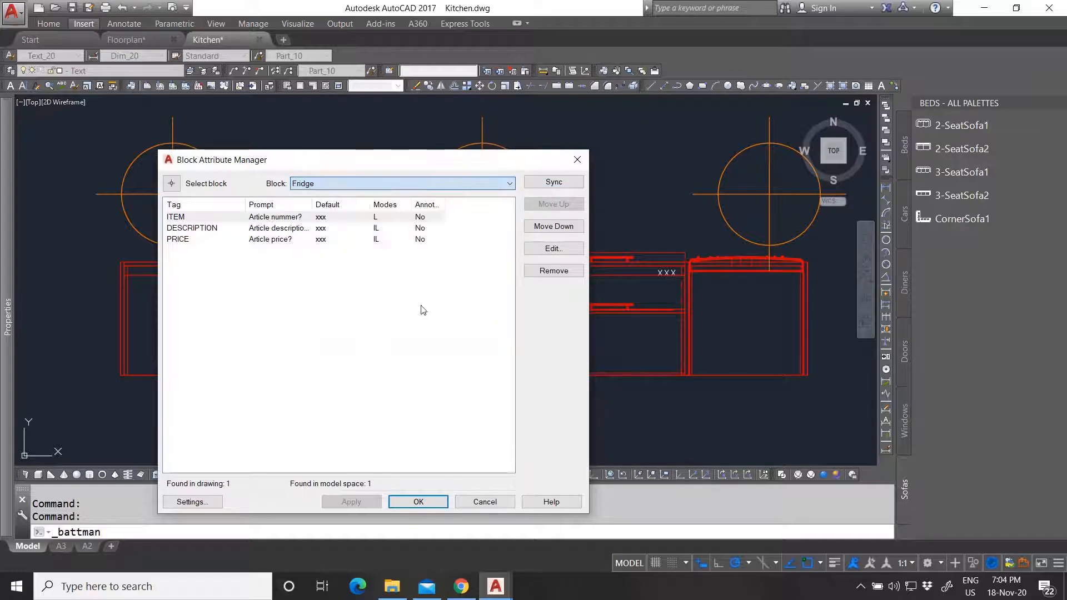
{"action": "left_click", "coordinate": [553, 183]}
{"action": "left_click", "coordinate": [419, 184]}
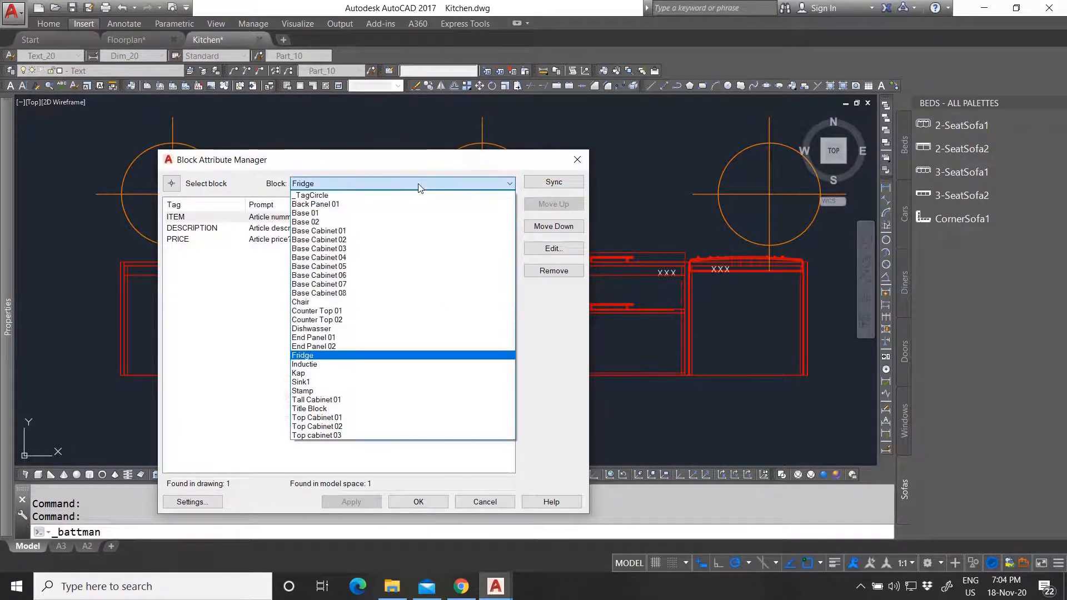
{"action": "left_click", "coordinate": [323, 365]}
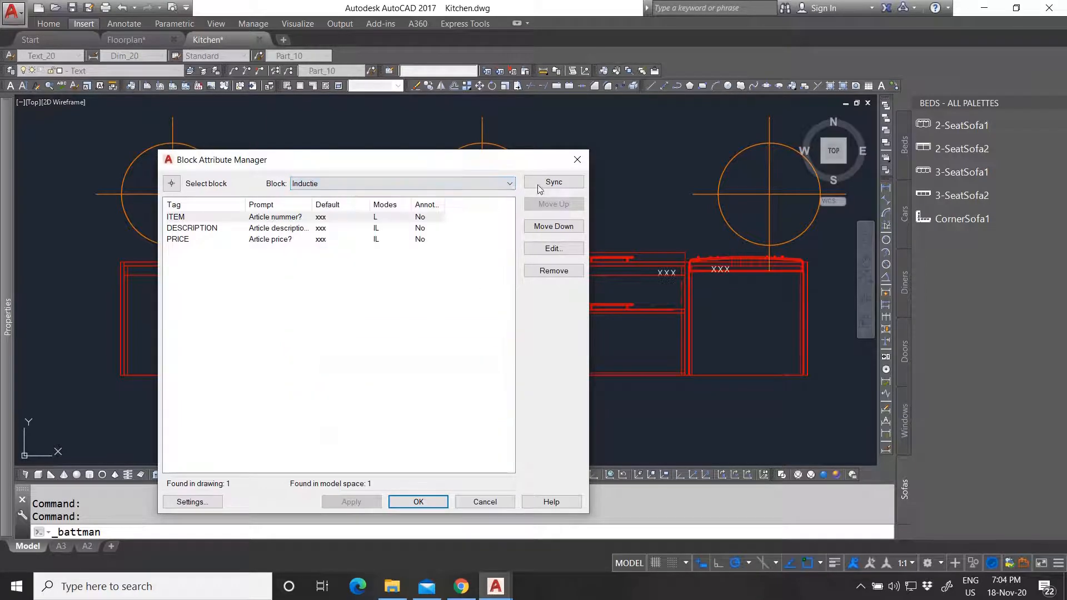
Synchronize the attributes of the Kap, Sink1 and Tall Cabinet 01 blocks, skipping Stamp.
{"action": "left_click", "coordinate": [424, 188]}
{"action": "left_click", "coordinate": [346, 369]}
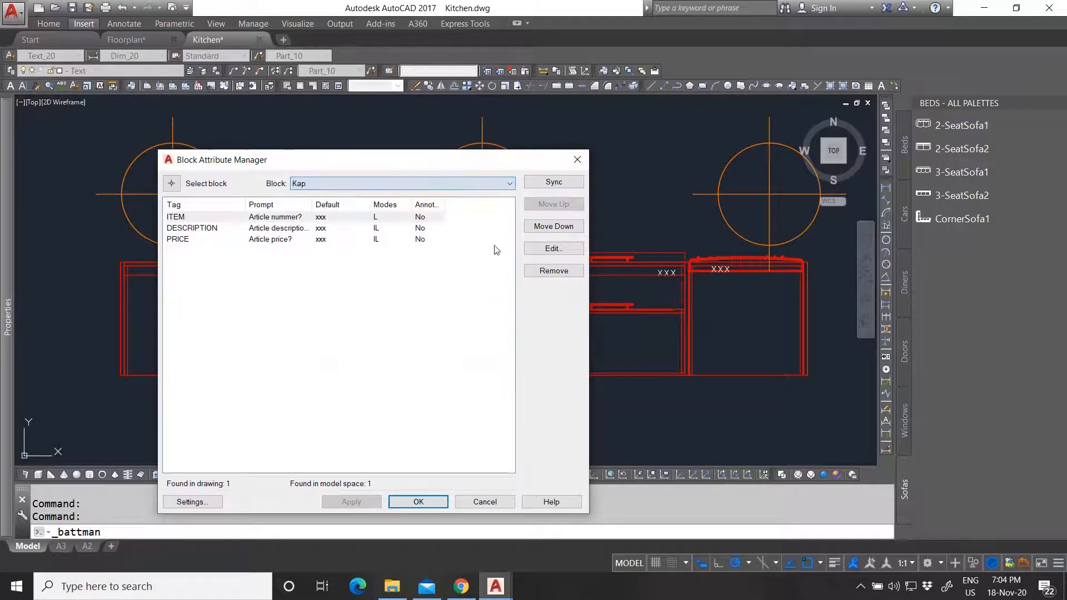
{"action": "left_click", "coordinate": [396, 188]}
{"action": "left_click", "coordinate": [345, 381]}
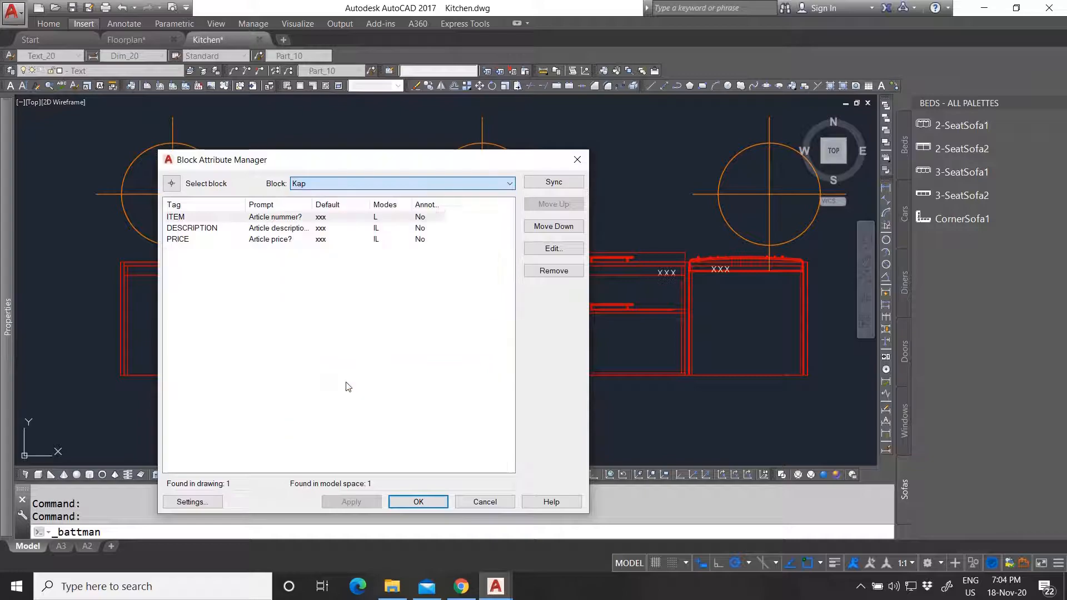
{"action": "left_click", "coordinate": [405, 189]}
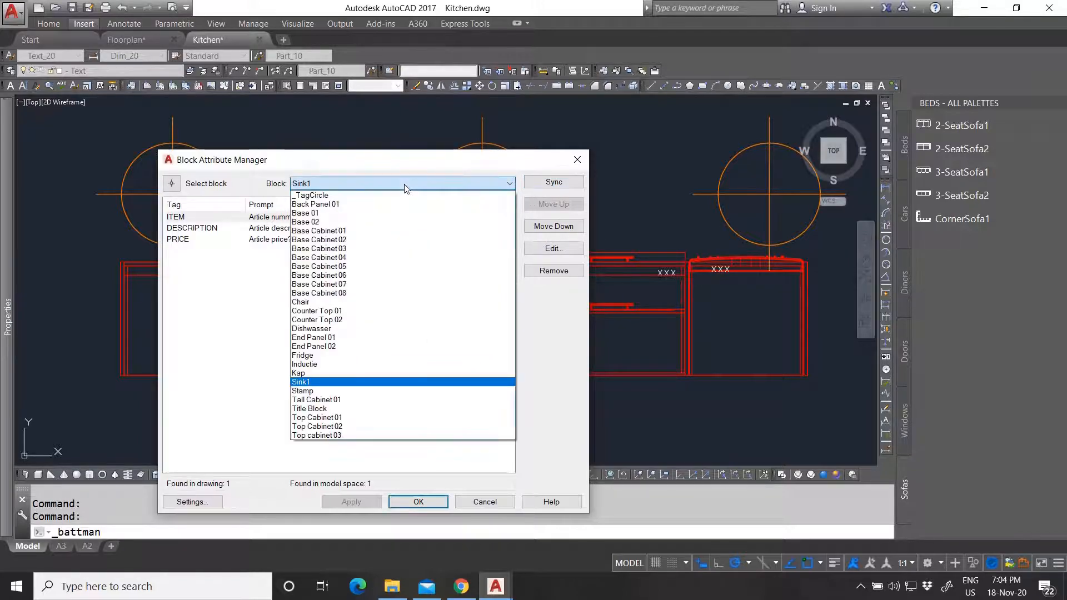
{"action": "left_click", "coordinate": [348, 404]}
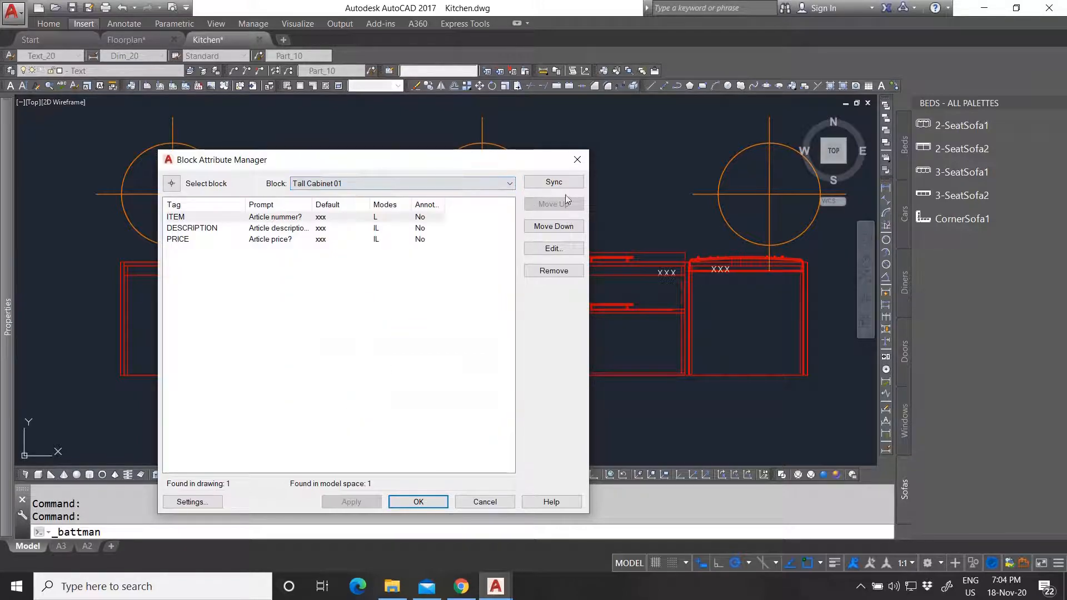
Synchronize the attributes of the Top Cabinet 01, Top Cabinet 02 and Top cabinet 03 blocks, skipping Title Block.
{"action": "left_click", "coordinate": [452, 186]}
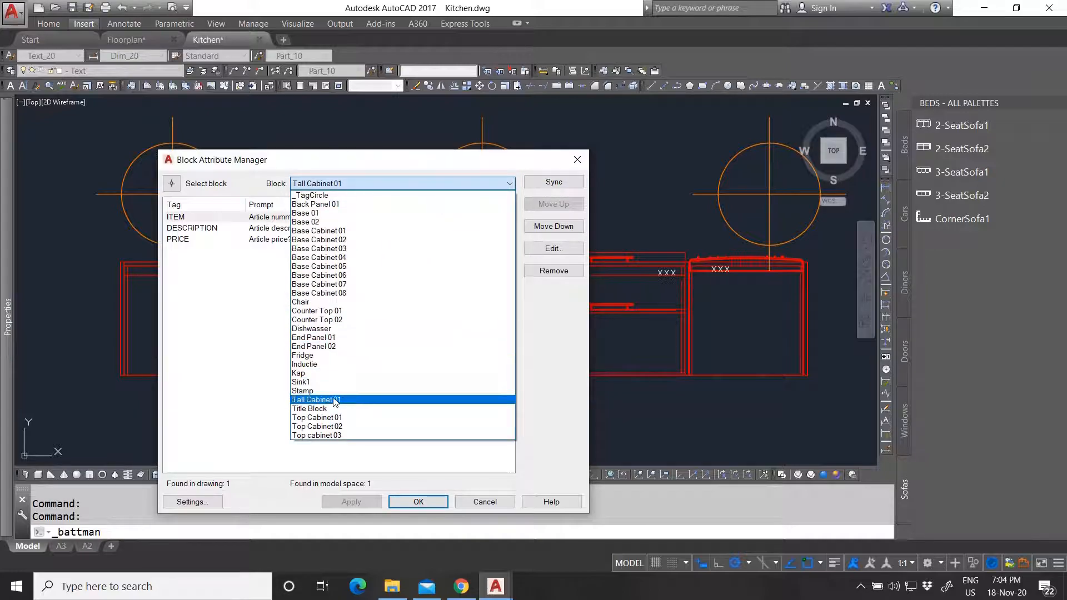
{"action": "left_click", "coordinate": [336, 417]}
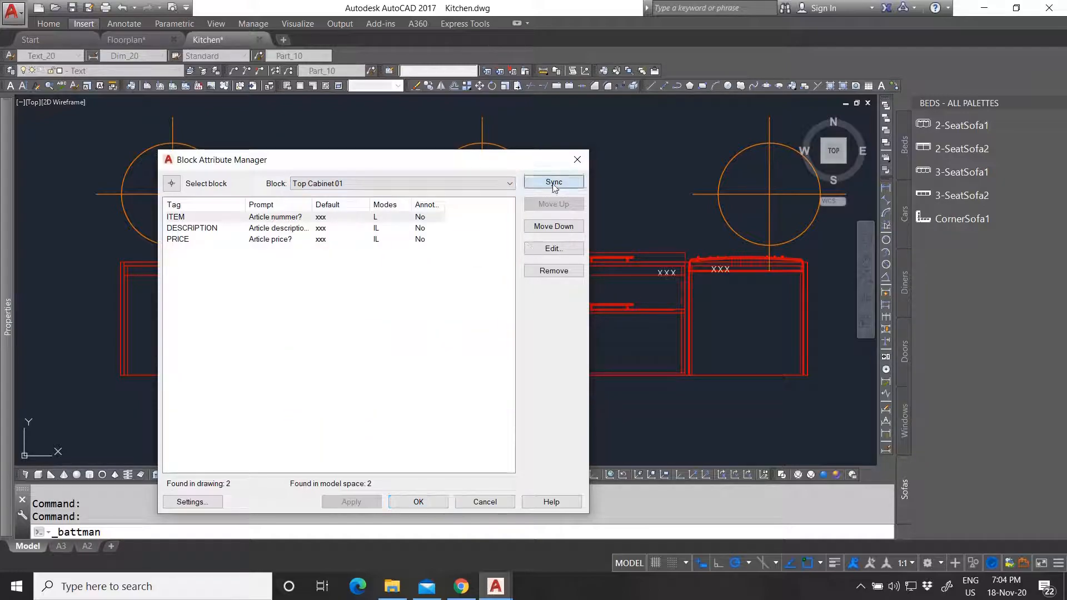
{"action": "left_click", "coordinate": [442, 186]}
{"action": "left_click", "coordinate": [370, 442]}
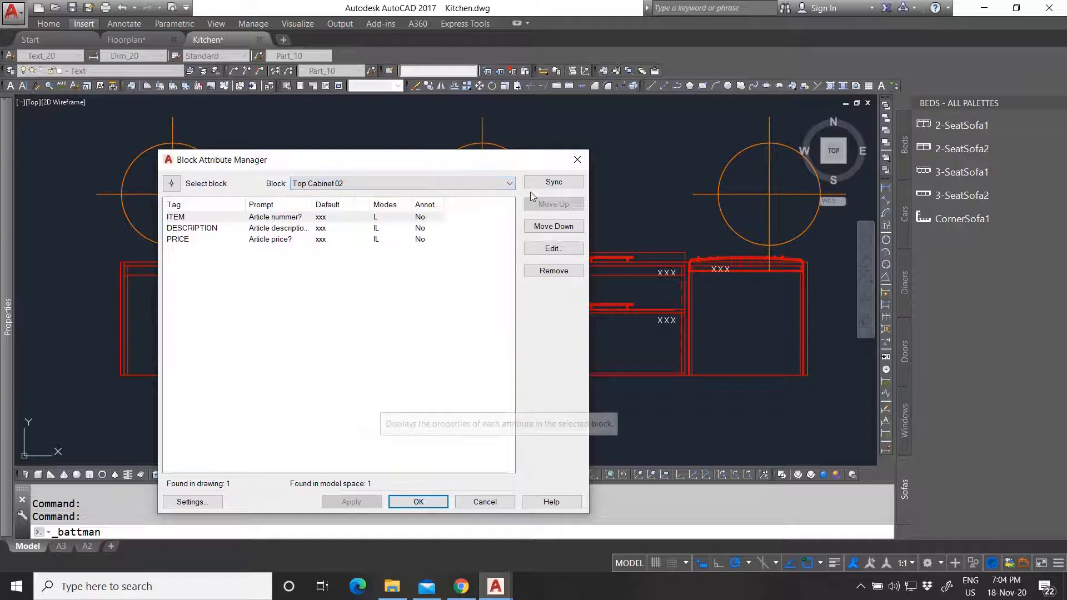
{"action": "left_click", "coordinate": [500, 185]}
{"action": "left_click", "coordinate": [370, 431]}
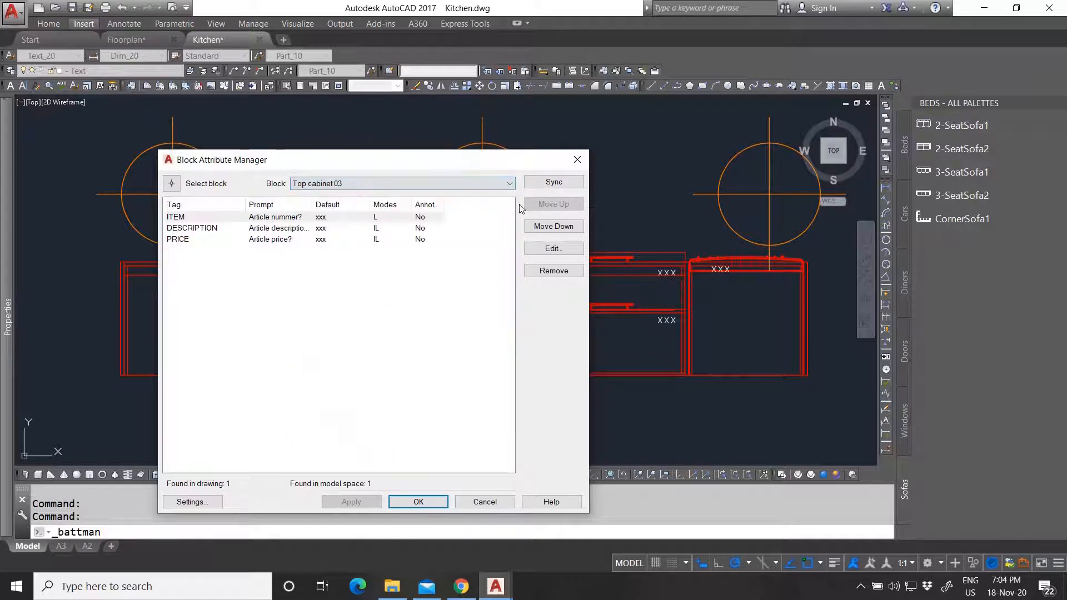
Select the Back Panel 01 block, then accept and close the Block Attribute Manager.
{"action": "left_click", "coordinate": [489, 184]}
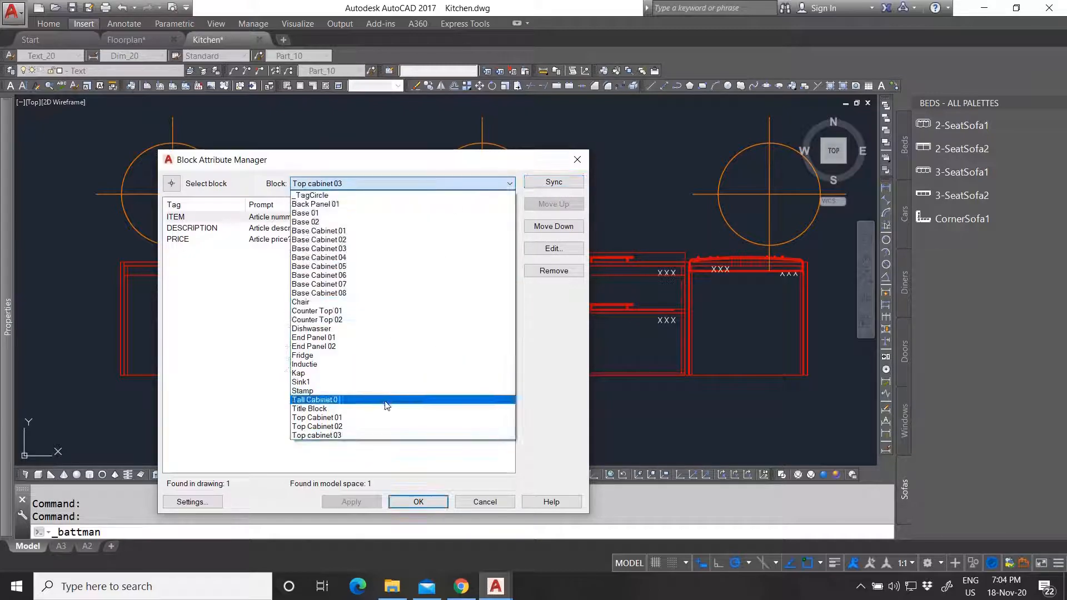
{"action": "left_click", "coordinate": [322, 204]}
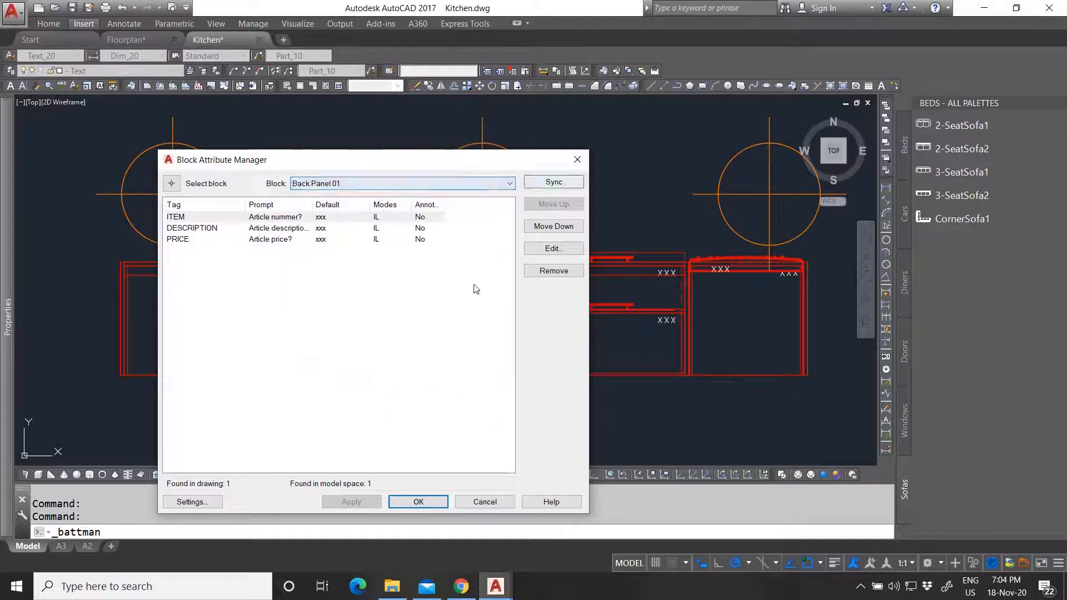
{"action": "left_click", "coordinate": [418, 501]}
Examine the attribute labels on the blocks of the U-shaped and straight kitchens.
{"action": "scroll", "coordinate": [438, 367], "scroll_direction": "down", "scroll_amount": 5}
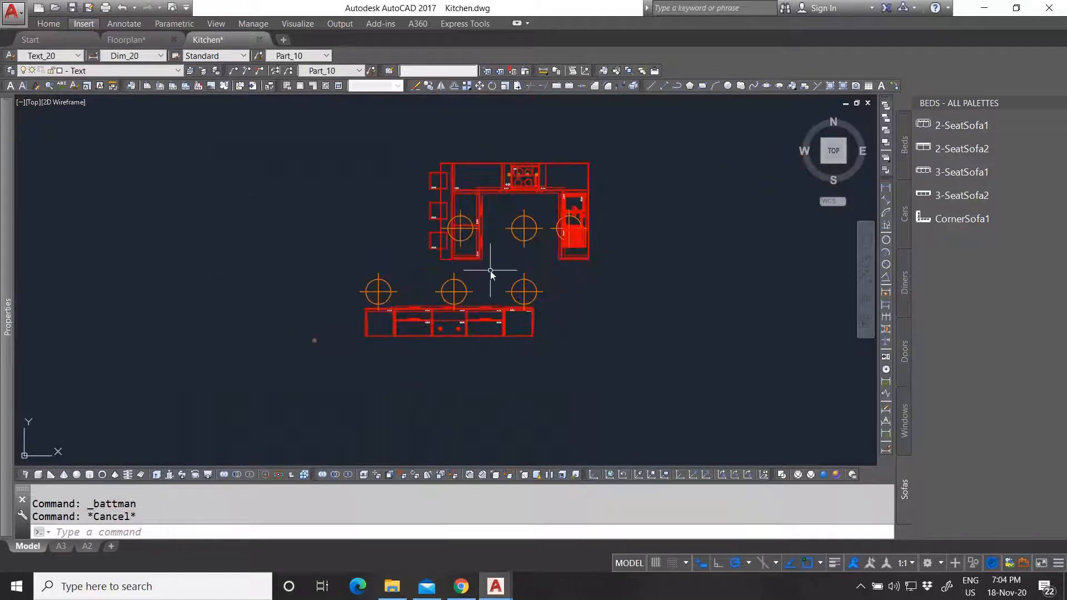
{"action": "scroll", "coordinate": [520, 161], "scroll_direction": "up", "scroll_amount": 3}
{"action": "scroll", "coordinate": [519, 161], "scroll_direction": "up", "scroll_amount": 5}
{"action": "scroll", "coordinate": [409, 205], "scroll_direction": "down", "scroll_amount": 5}
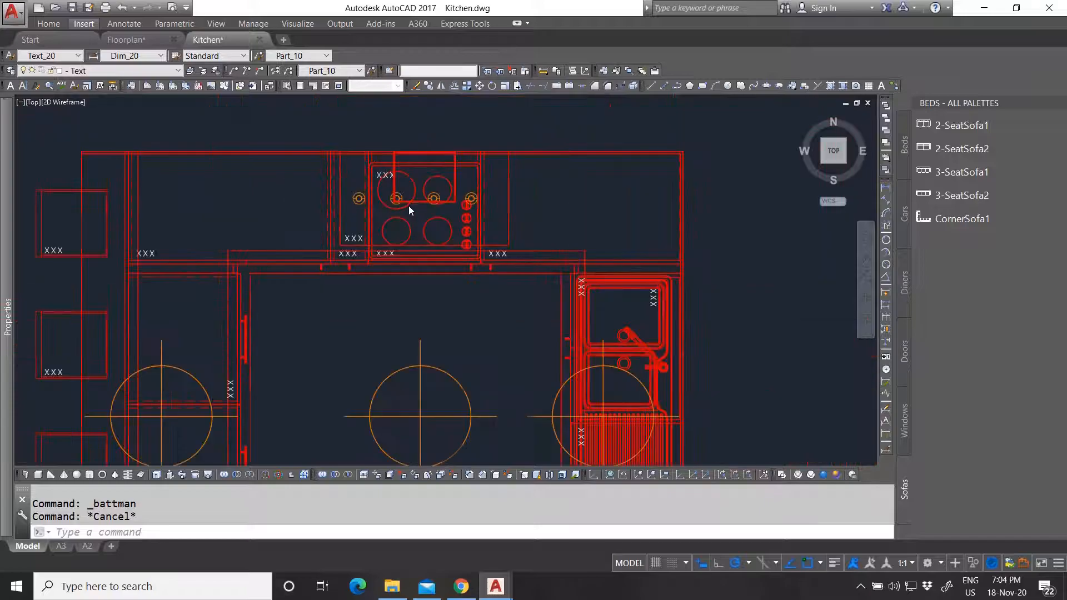
{"action": "scroll", "coordinate": [197, 411], "scroll_direction": "up", "scroll_amount": 2}
{"action": "scroll", "coordinate": [381, 281], "scroll_direction": "down", "scroll_amount": 3}
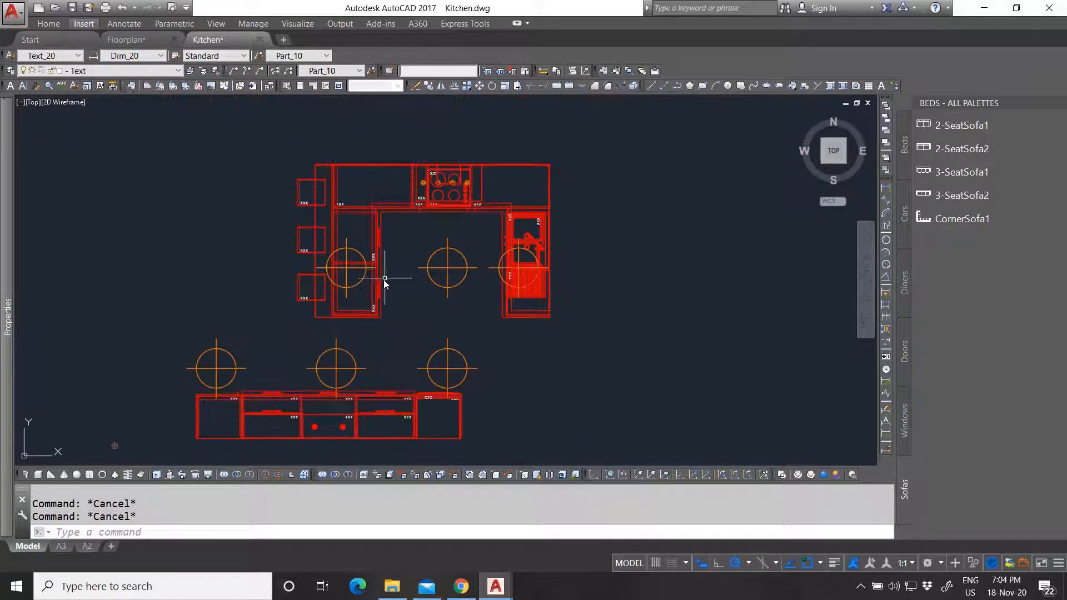
{"action": "scroll", "coordinate": [384, 285], "scroll_direction": "up", "scroll_amount": 2}
{"action": "scroll", "coordinate": [644, 214], "scroll_direction": "up", "scroll_amount": 2}
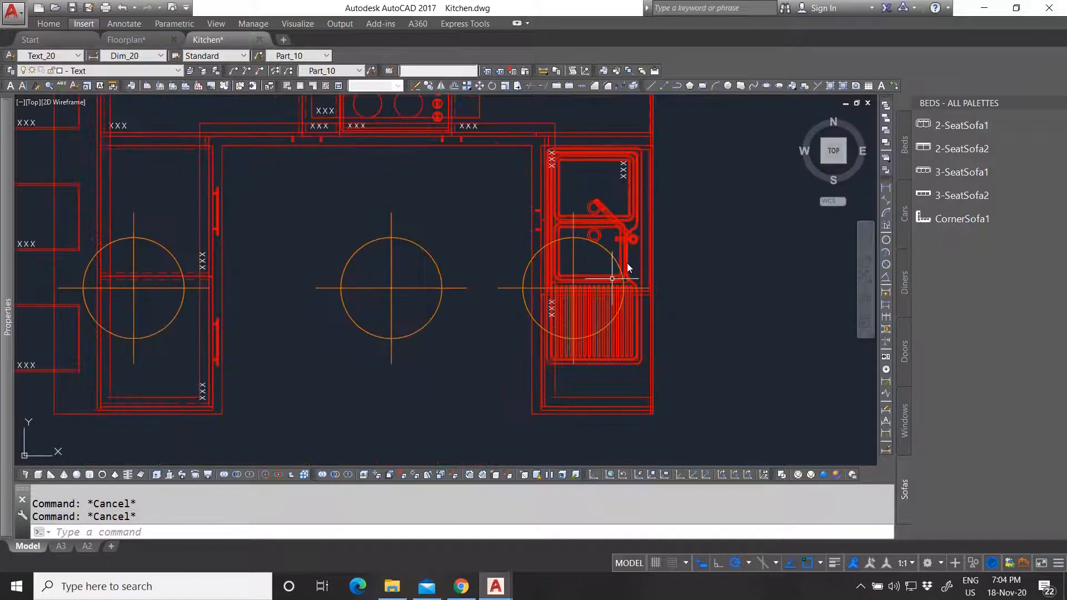
{"action": "scroll", "coordinate": [503, 278], "scroll_direction": "down", "scroll_amount": 4}
{"action": "scroll", "coordinate": [560, 305], "scroll_direction": "up", "scroll_amount": 4}
{"action": "scroll", "coordinate": [505, 305], "scroll_direction": "down", "scroll_amount": 4}
{"action": "scroll", "coordinate": [342, 245], "scroll_direction": "up", "scroll_amount": 2}
Inspect the Counter Top 02 block's attributes in its properties and in the Block Editor, then close the editor.
{"action": "left_click", "coordinate": [417, 197]}
{"action": "key", "text": "ctrl+1"}
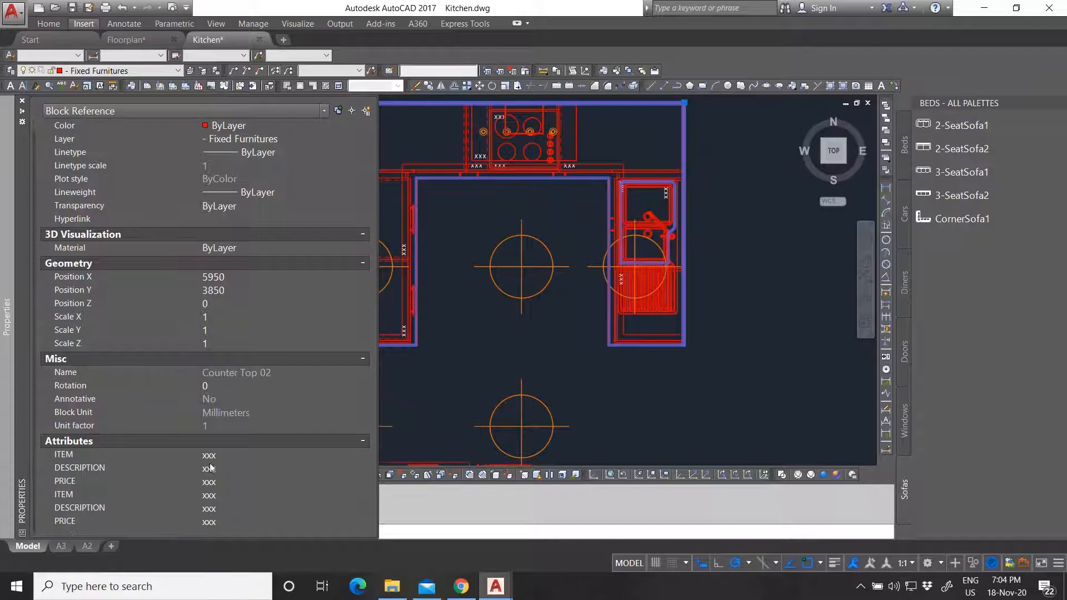
{"action": "right_click", "coordinate": [468, 208]}
{"action": "left_click", "coordinate": [517, 261]}
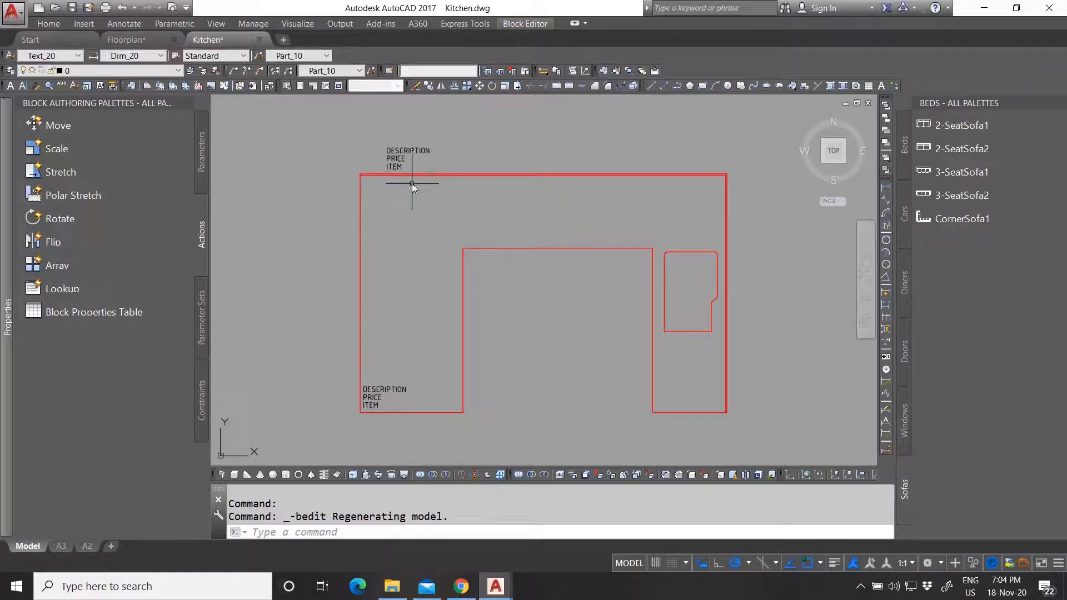
{"action": "left_click", "coordinate": [529, 24]}
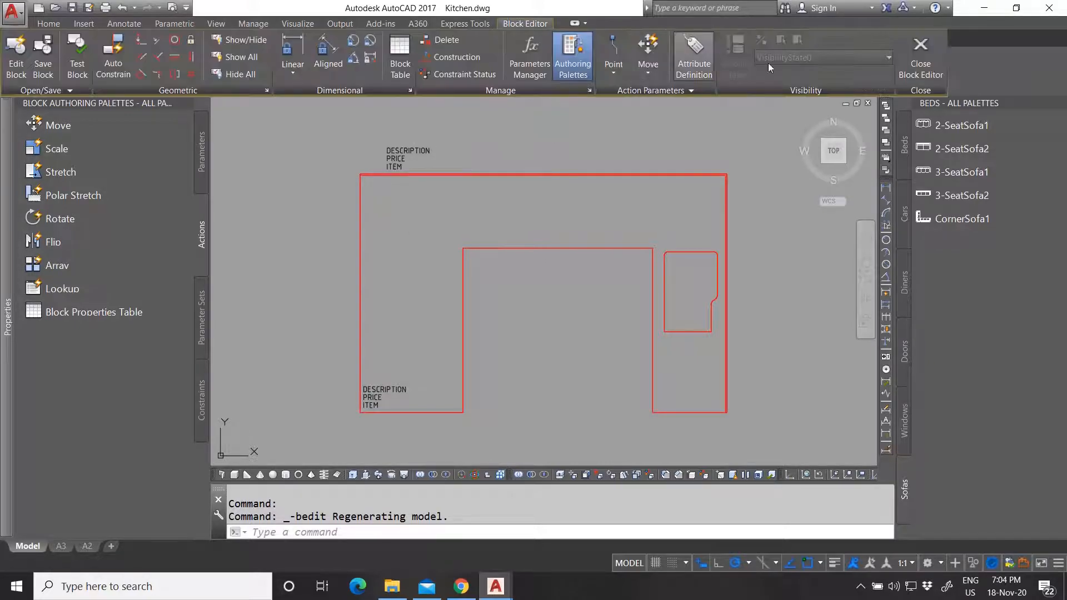
{"action": "left_click", "coordinate": [918, 55]}
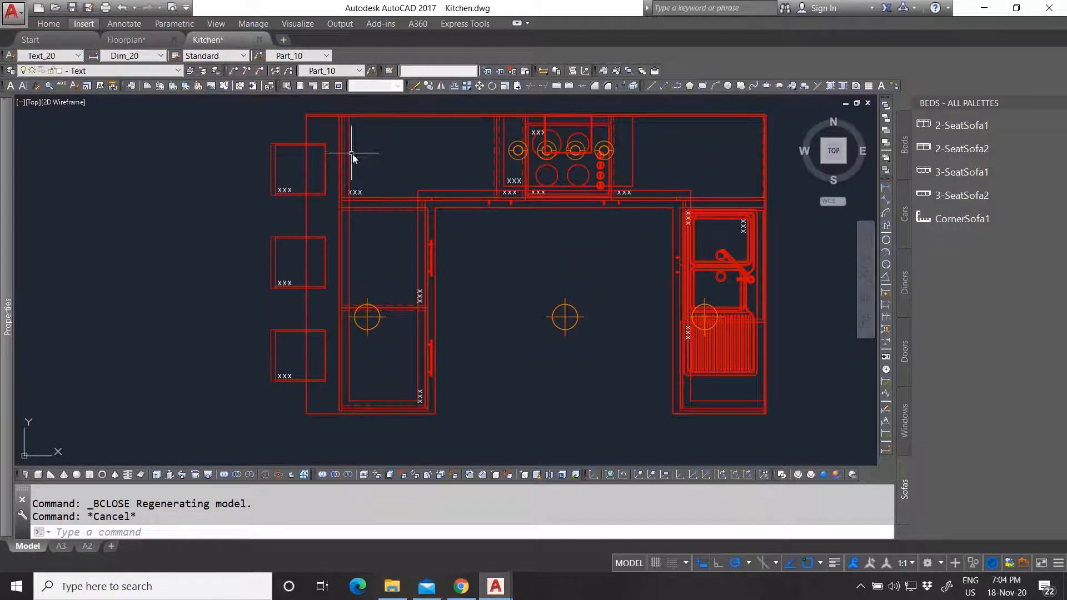
Check the attributes of the Base 01 block in its properties, then deselect it.
{"action": "left_click", "coordinate": [352, 155]}
{"action": "mouse_move", "coordinate": [7, 316]}
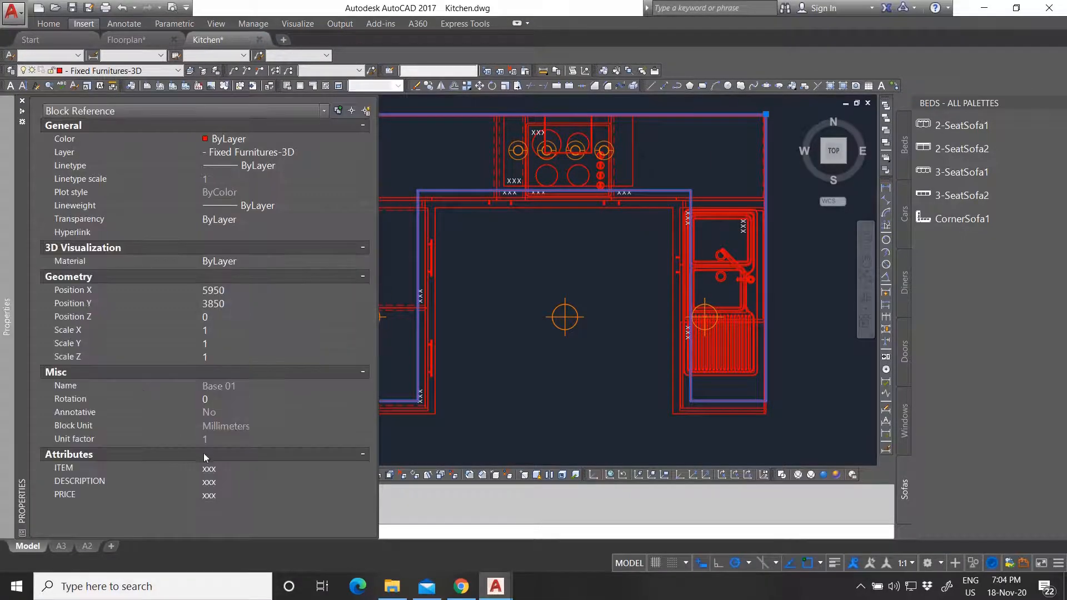
{"action": "key", "text": "Escape"}
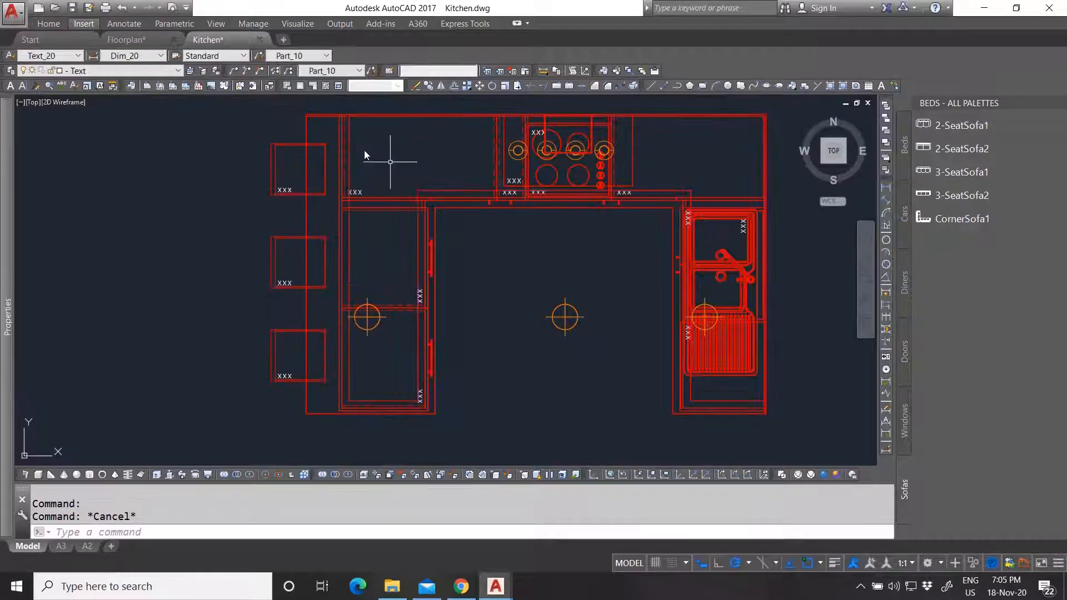
Open the Counter Top 02 block in the Block Editor and erase the duplicate DESCRIPTION, PRICE and ITEM attributes above the outline.
{"action": "left_click", "coordinate": [308, 125]}
{"action": "left_click", "coordinate": [304, 123]}
{"action": "right_click", "coordinate": [304, 124]}
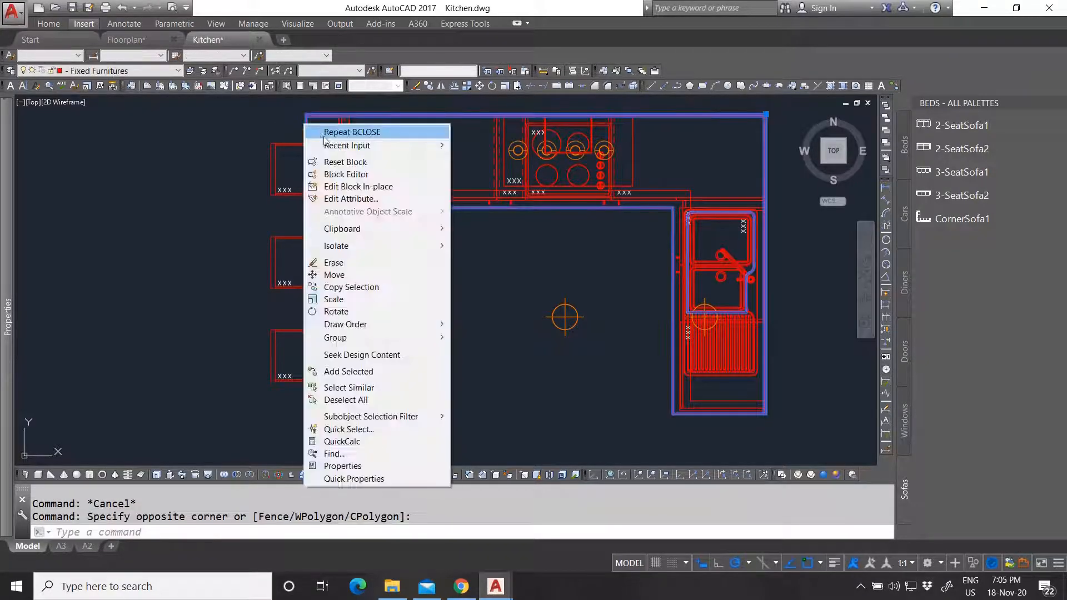
{"action": "left_click", "coordinate": [345, 174]}
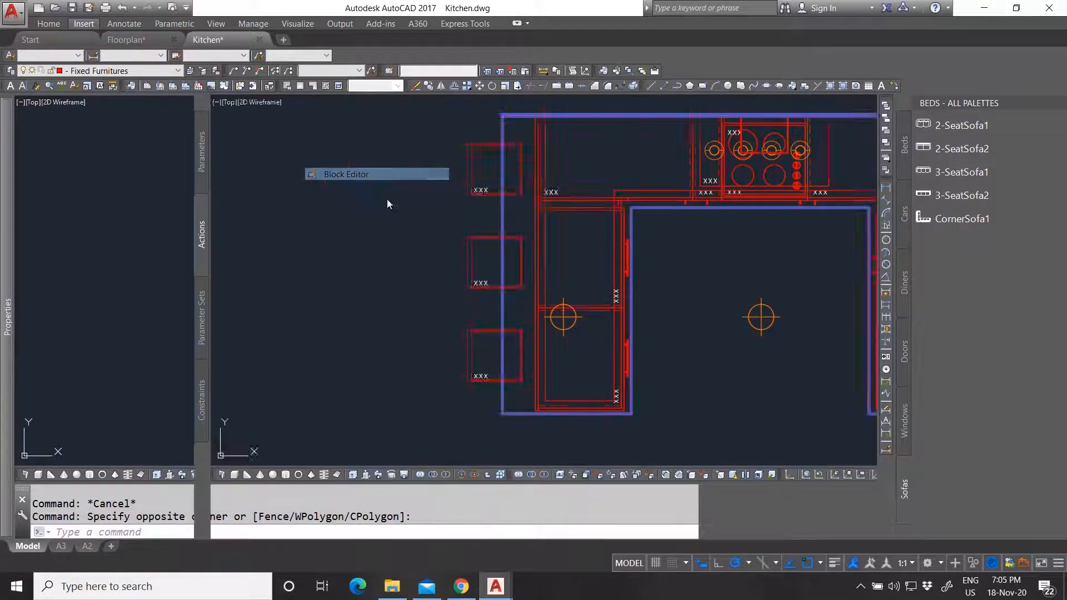
{"action": "left_click", "coordinate": [420, 170]}
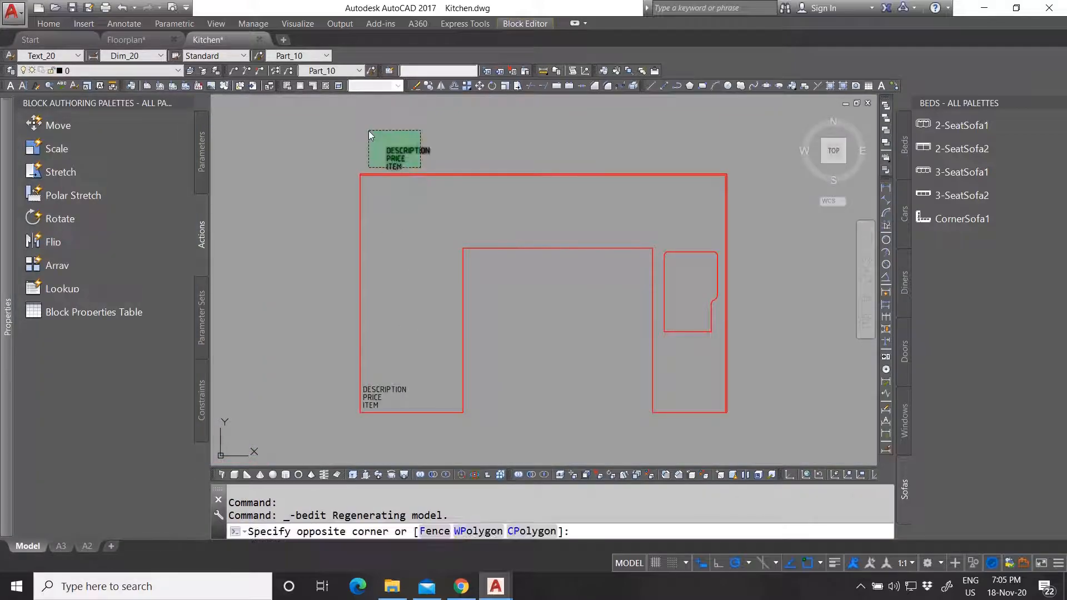
{"action": "left_click", "coordinate": [368, 131]}
{"action": "key", "text": "Delete"}
Check the remaining attribute set inside the countertop outline, then close the Block Editor and save the block changes.
{"action": "scroll", "coordinate": [384, 406], "scroll_direction": "up", "scroll_amount": 5}
{"action": "left_click", "coordinate": [392, 408]}
{"action": "left_click", "coordinate": [236, 361]}
{"action": "mouse_move", "coordinate": [2, 377]}
{"action": "scroll", "coordinate": [223, 427], "scroll_direction": "down", "scroll_amount": 3}
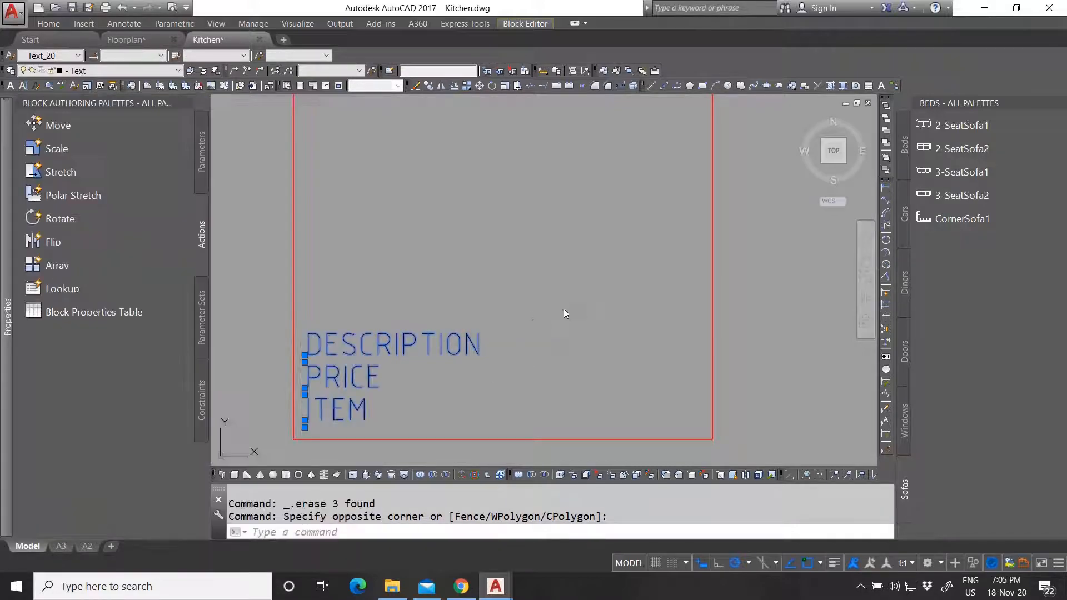
{"action": "key", "text": "Escape"}
{"action": "left_click", "coordinate": [518, 25]}
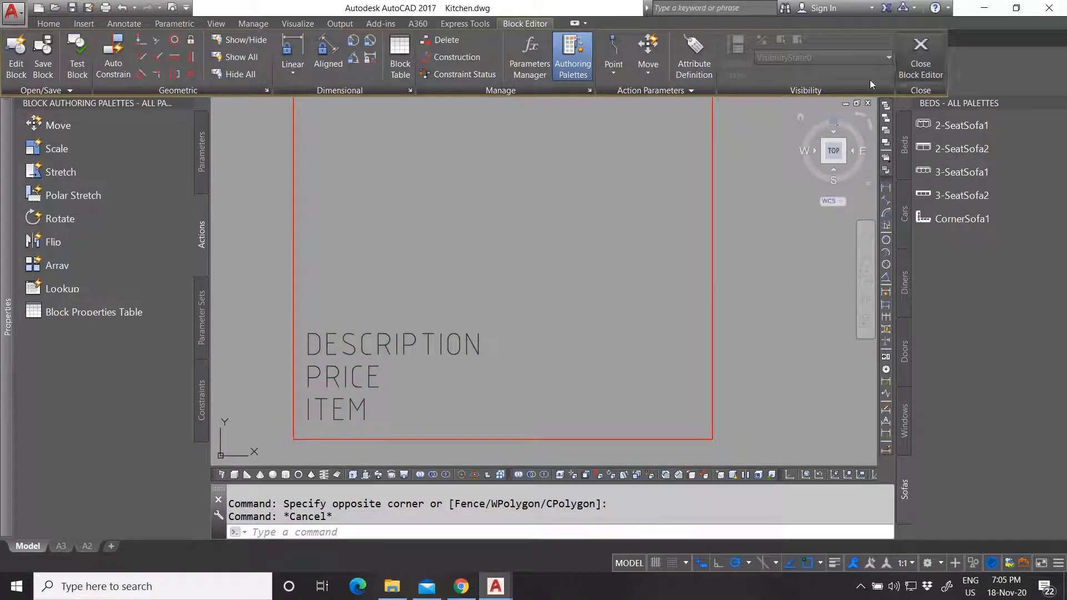
{"action": "left_click", "coordinate": [917, 63]}
{"action": "left_click", "coordinate": [510, 265]}
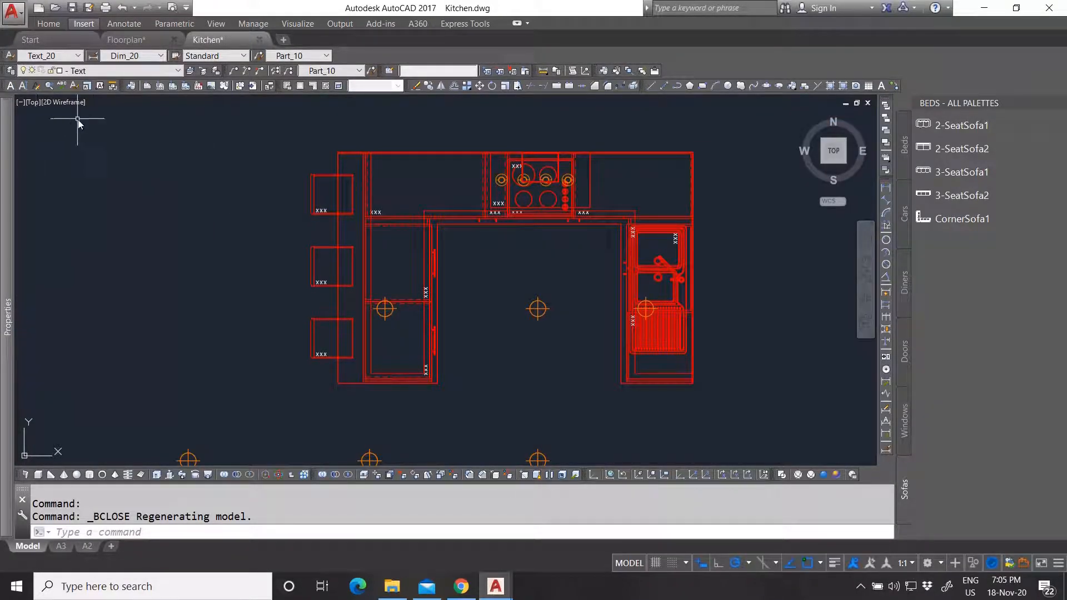
Synchronize the Counter Top 02 block in the Block Attribute Manager, then check the countertop's properties and deselect it.
{"action": "left_click", "coordinate": [84, 24]}
{"action": "left_click", "coordinate": [177, 53]}
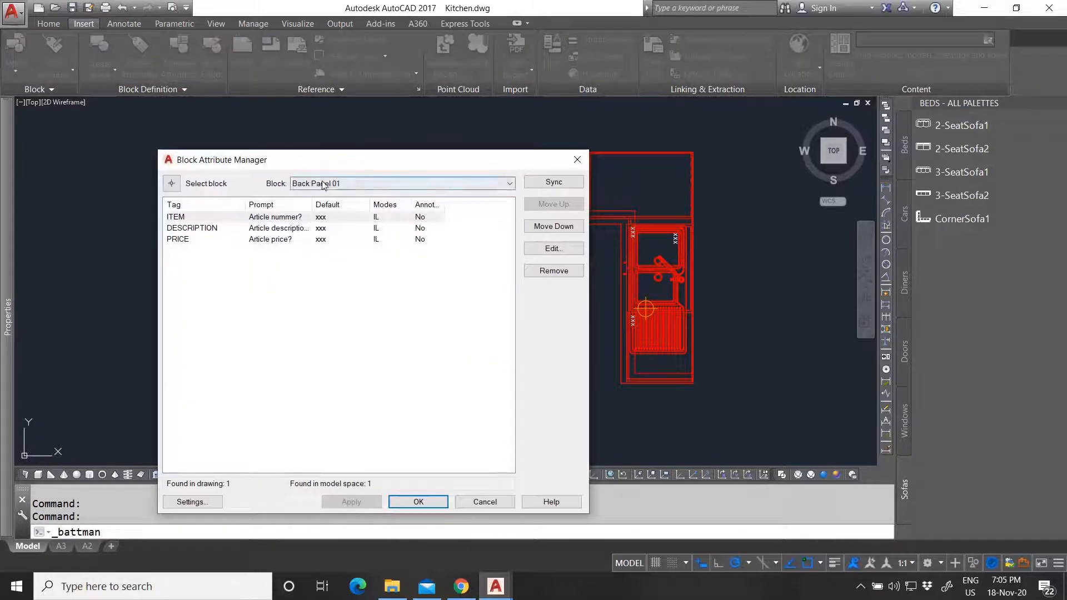
{"action": "left_click", "coordinate": [328, 184]}
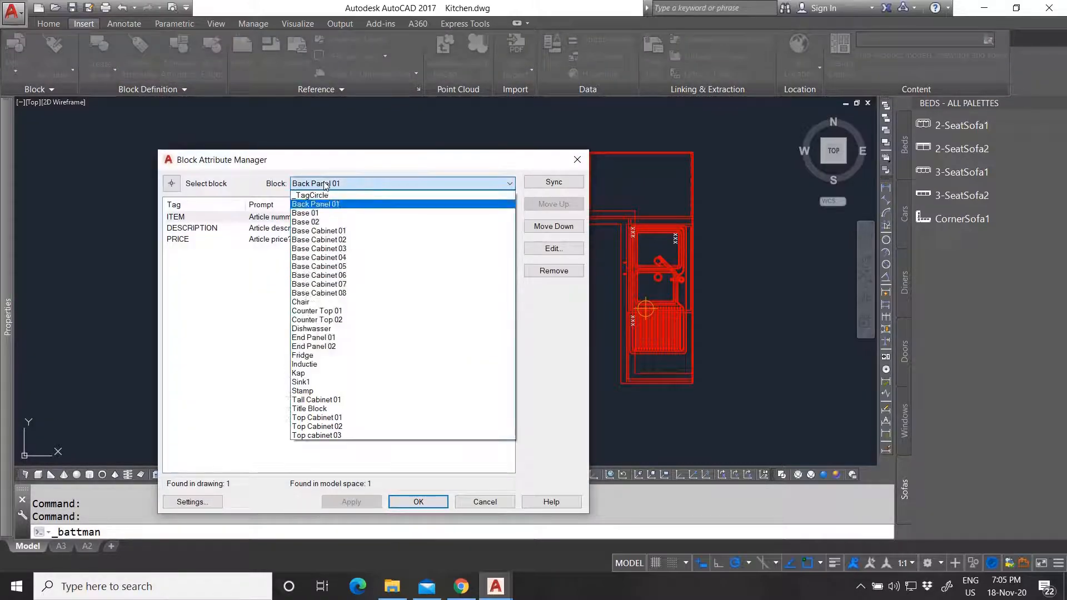
{"action": "left_click", "coordinate": [335, 320]}
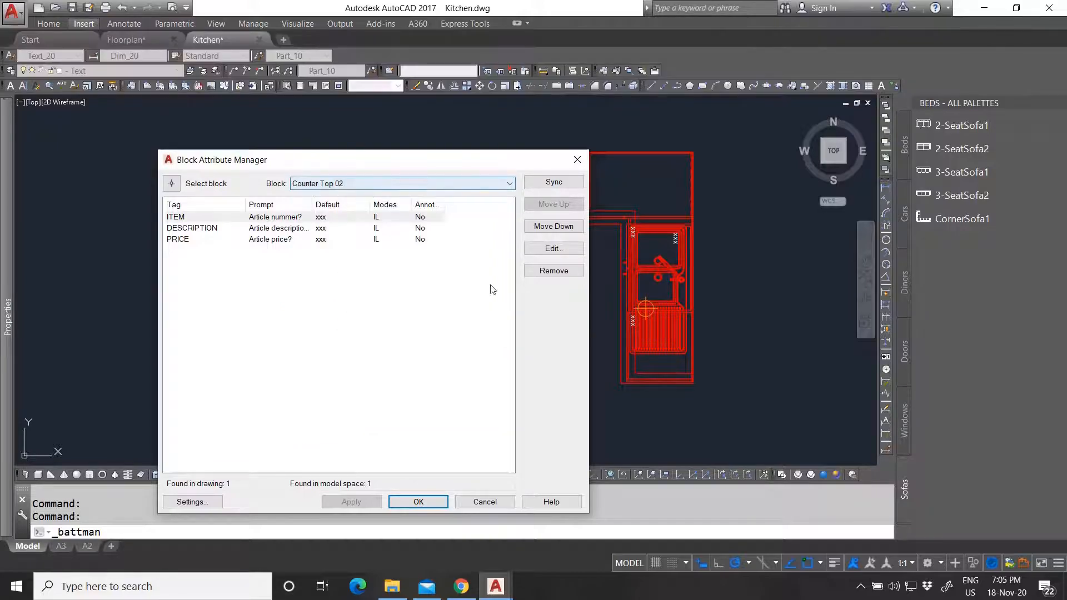
{"action": "left_click", "coordinate": [560, 184]}
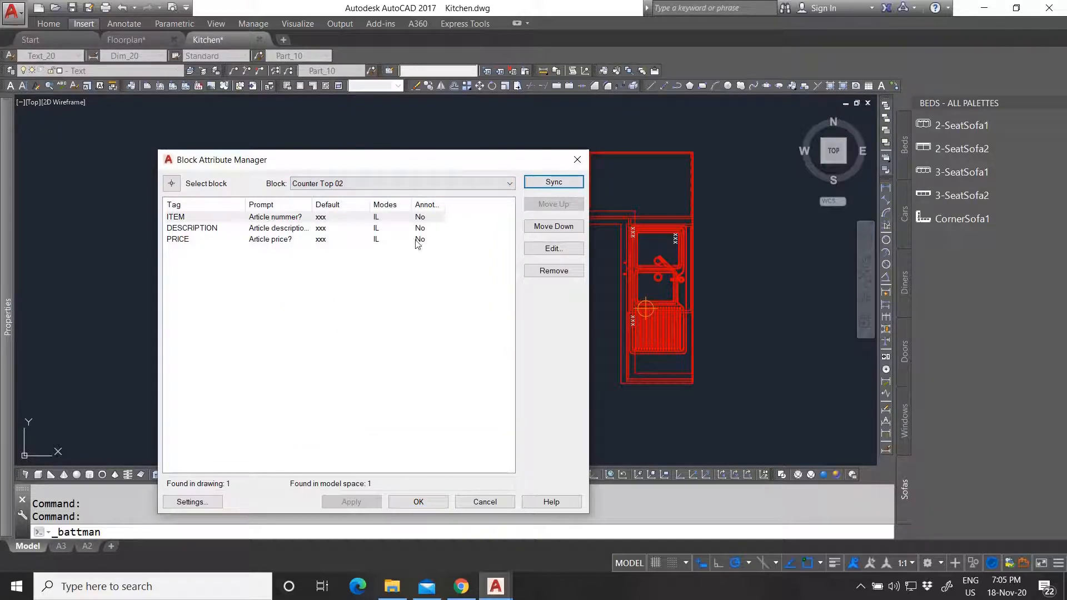
{"action": "left_click", "coordinate": [418, 501]}
{"action": "key", "text": "Escape"}
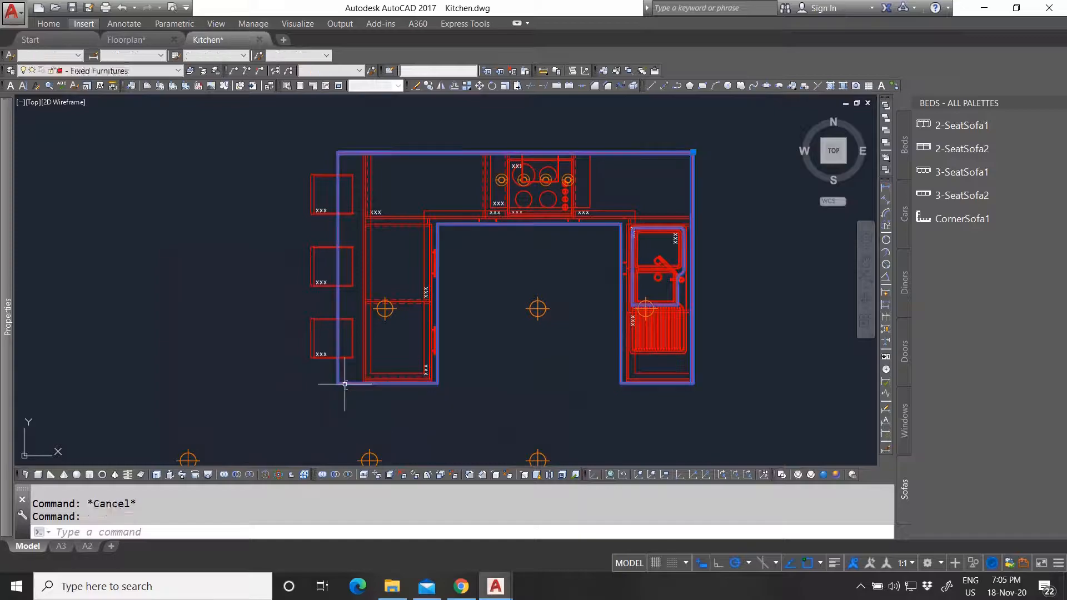
{"action": "mouse_move", "coordinate": [7, 379]}
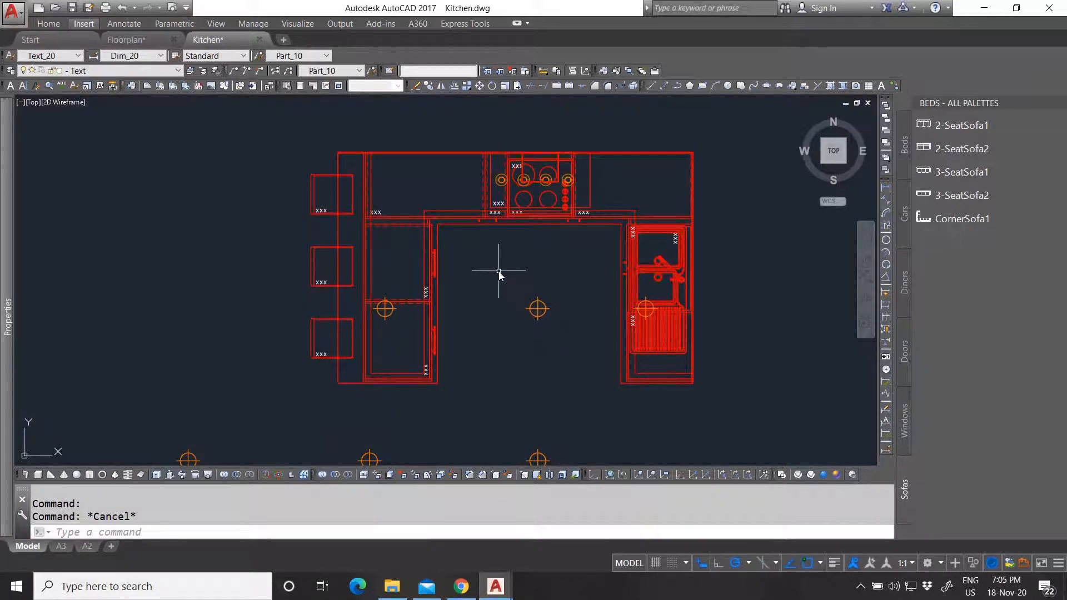
{"action": "key", "text": "Escape"}
Select the three chairs beside the countertop and set their ITEM attribute to CH-01.
{"action": "scroll", "coordinate": [482, 259], "scroll_direction": "down", "scroll_amount": 5}
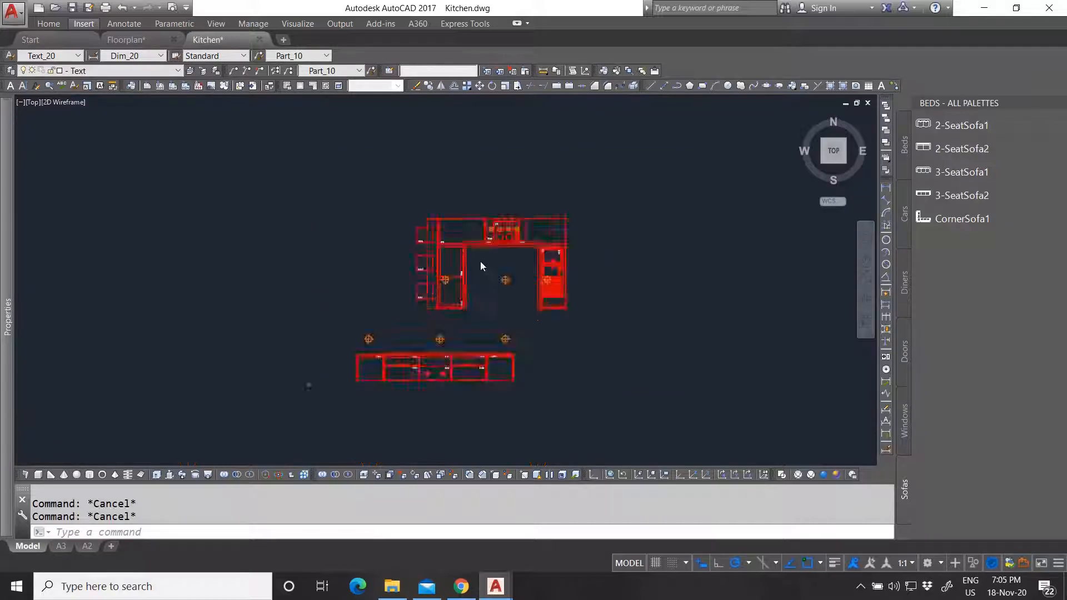
{"action": "scroll", "coordinate": [488, 298], "scroll_direction": "up", "scroll_amount": 6}
{"action": "scroll", "coordinate": [478, 277], "scroll_direction": "down", "scroll_amount": 6}
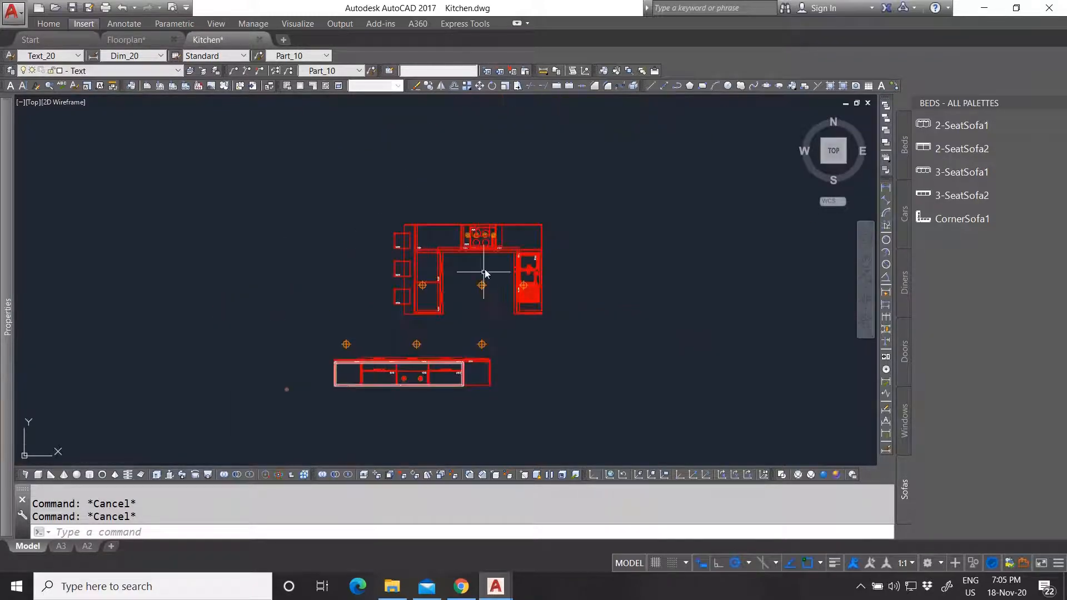
{"action": "scroll", "coordinate": [476, 261], "scroll_direction": "up", "scroll_amount": 4}
{"action": "left_click", "coordinate": [264, 223]}
{"action": "left_click", "coordinate": [261, 275]}
{"action": "left_click", "coordinate": [262, 339]}
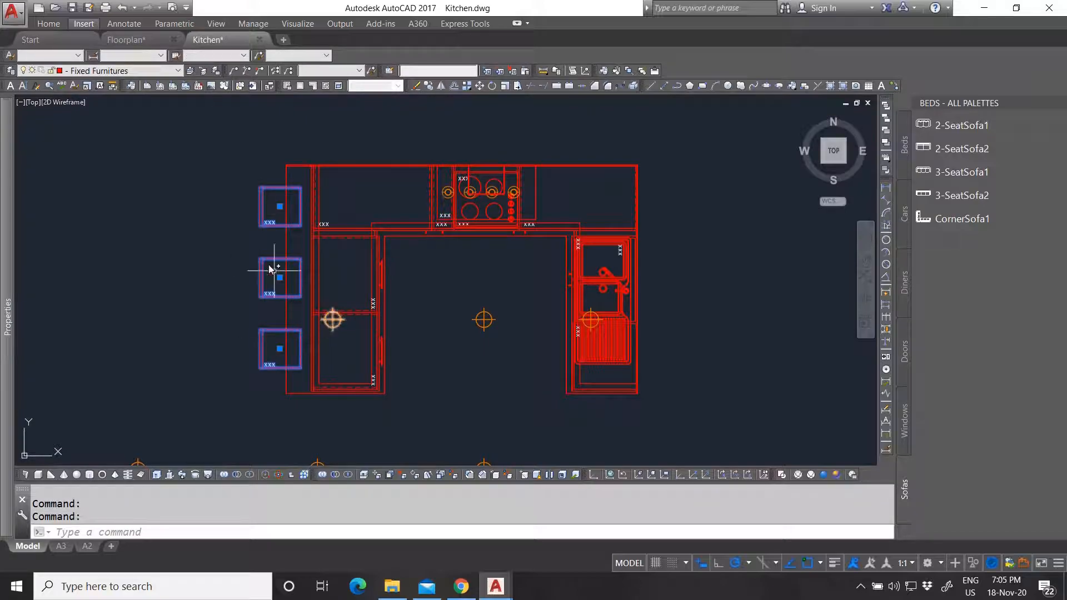
{"action": "scroll", "coordinate": [281, 283], "scroll_direction": "up", "scroll_amount": 4}
{"action": "scroll", "coordinate": [281, 231], "scroll_direction": "down", "scroll_amount": 4}
{"action": "scroll", "coordinate": [290, 274], "scroll_direction": "up", "scroll_amount": 2}
{"action": "mouse_move", "coordinate": [3, 363]}
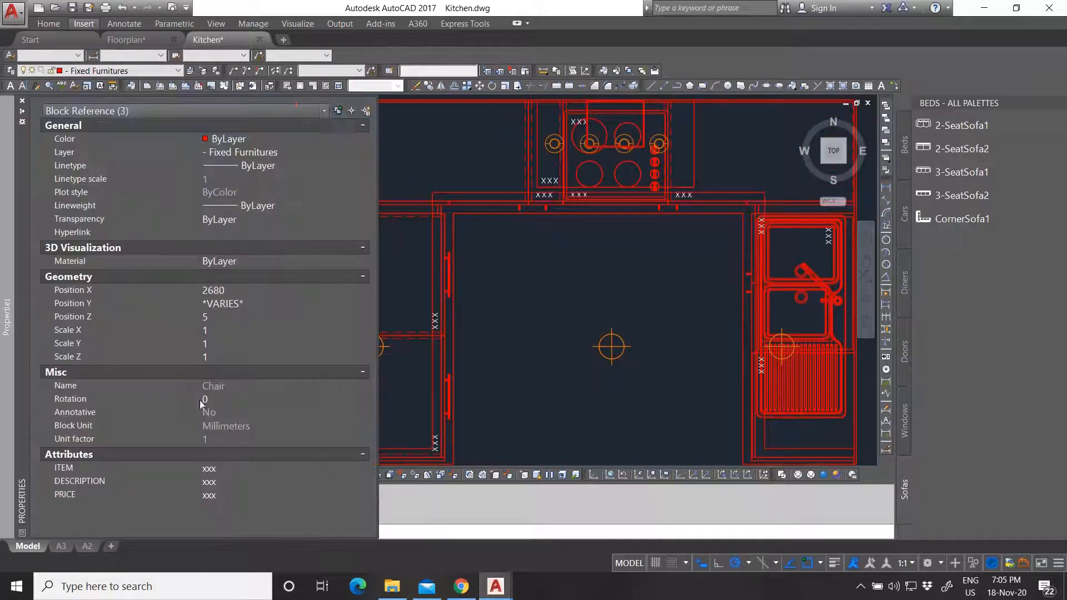
{"action": "left_click", "coordinate": [218, 471]}
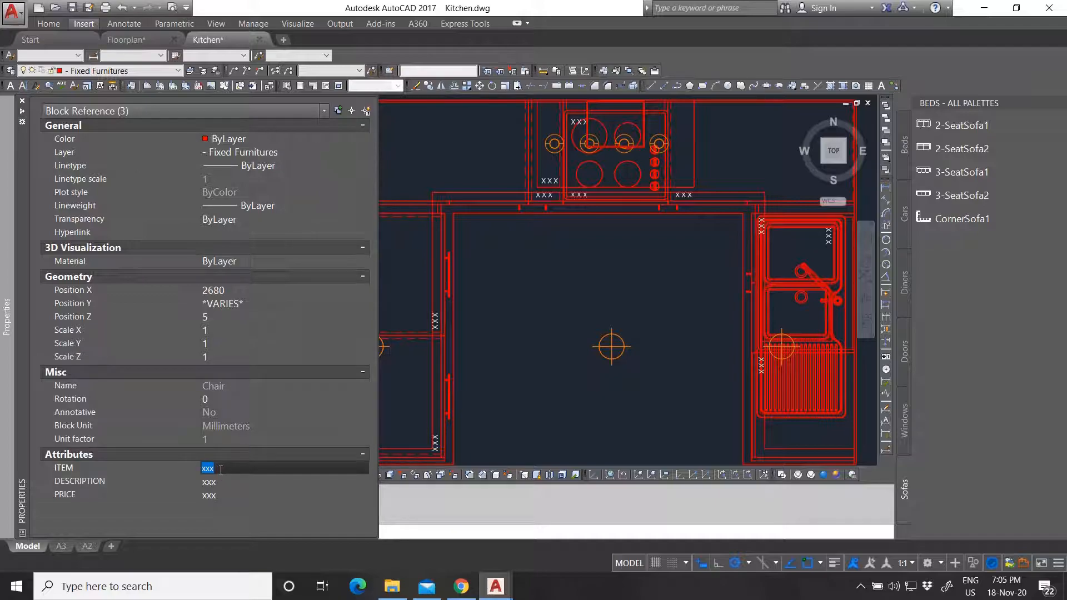
{"action": "type", "text": "CH-0"}
Set the selected chairs' DESCRIPTION to High chair and their PRICE to 30, then deselect them.
{"action": "left_click", "coordinate": [227, 484]}
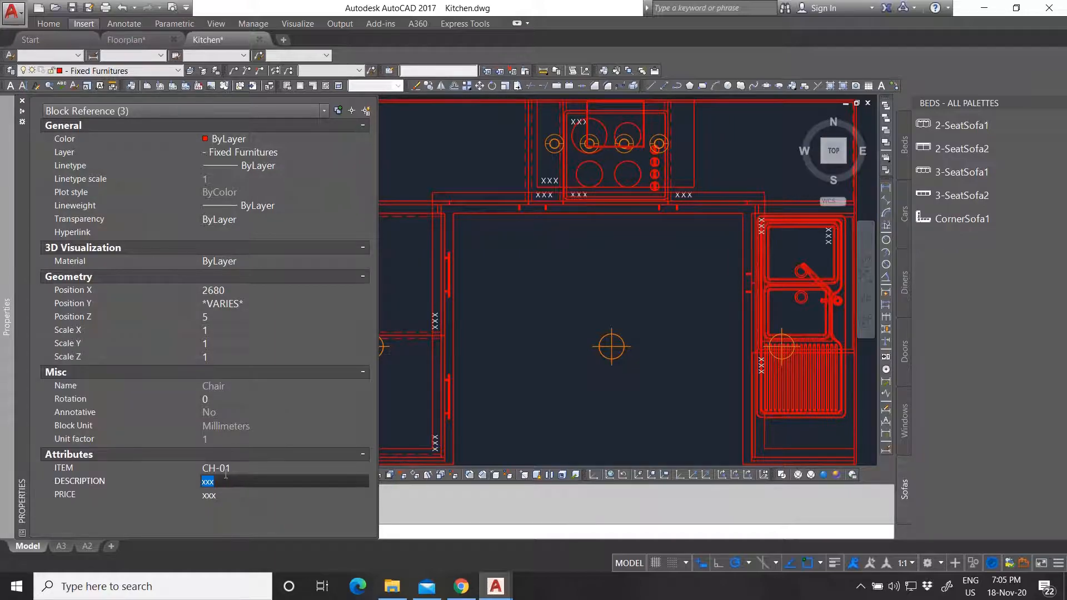
{"action": "left_click", "coordinate": [227, 469]}
{"action": "left_click", "coordinate": [223, 483]}
{"action": "type", "text": "Hight"}
{"action": "type", "text": "air"}
{"action": "left_click", "coordinate": [225, 496]}
{"action": "type", "text": "40"}
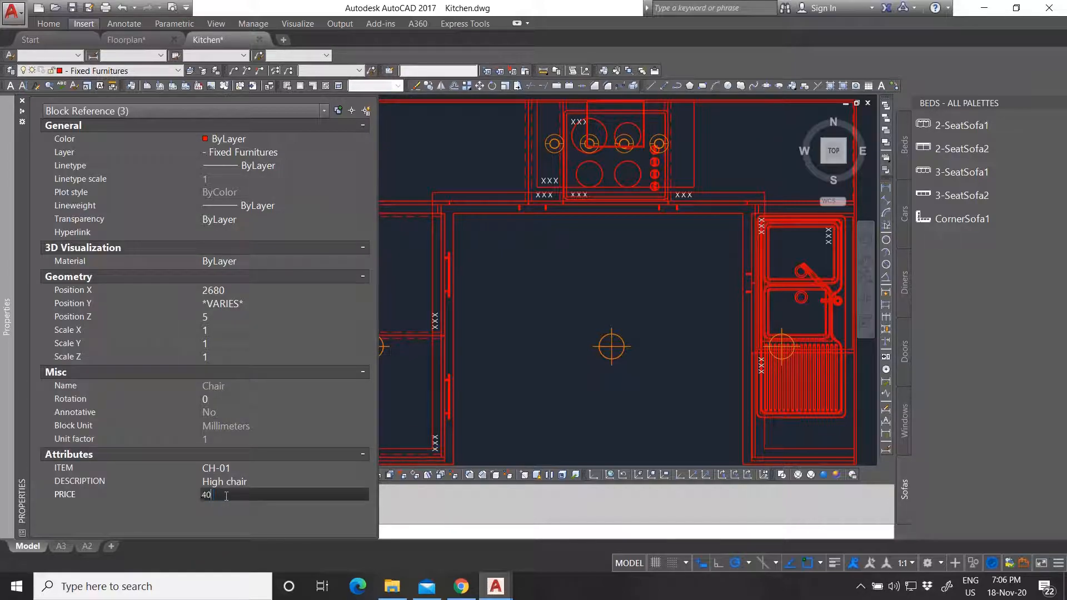
{"action": "type", "text": "30"}
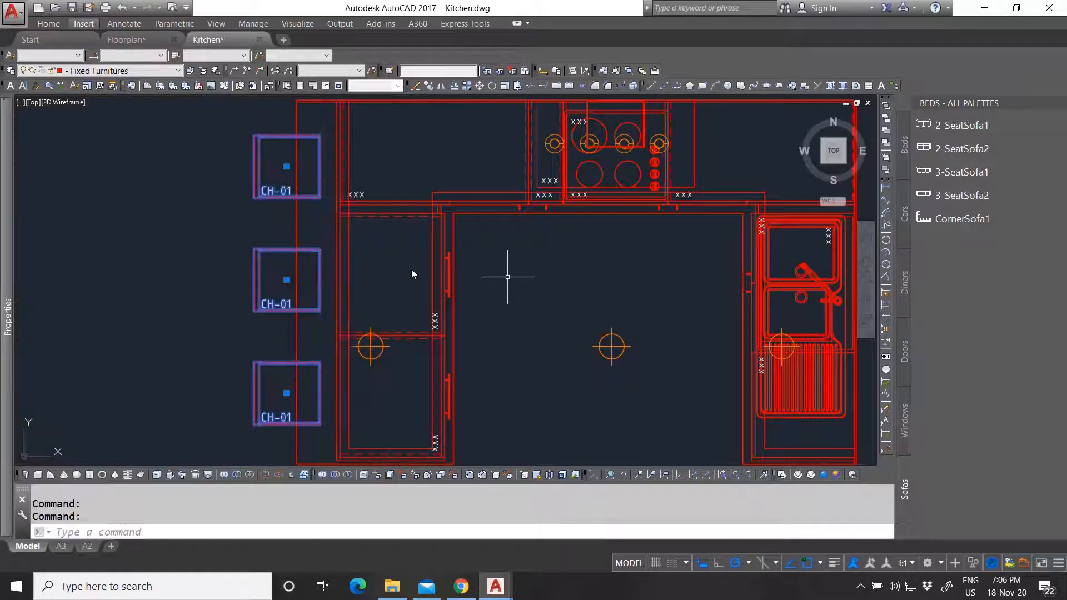
{"action": "key", "text": "Escape"}
Select the two Base Cabinet 03 blocks next to the chairs and set their ITEM attribute to BC-03.
{"action": "scroll", "coordinate": [269, 303], "scroll_direction": "down", "scroll_amount": 5}
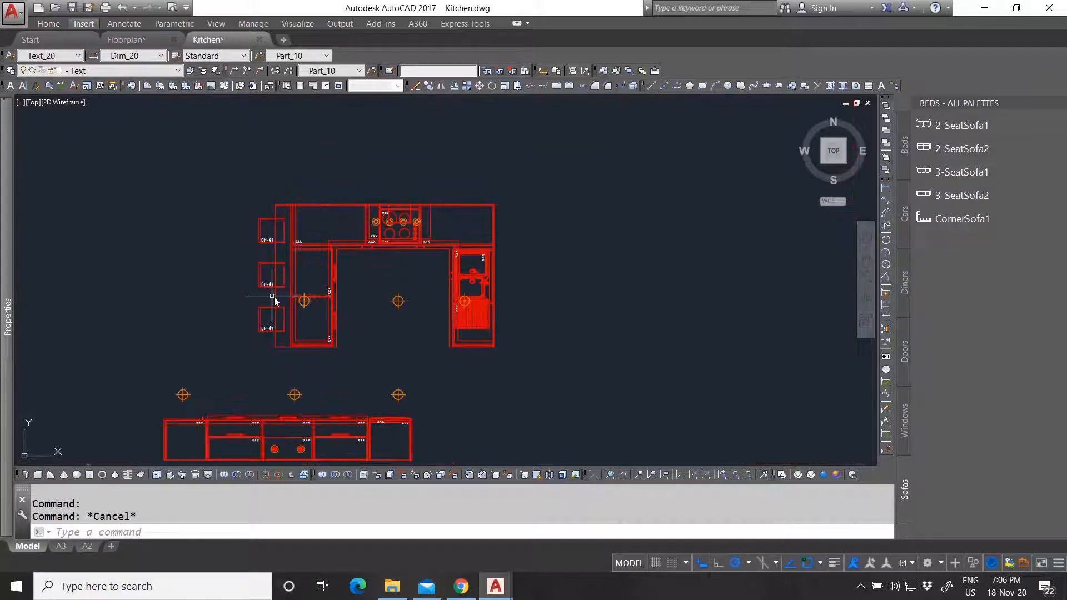
{"action": "scroll", "coordinate": [355, 289], "scroll_direction": "up", "scroll_amount": 5}
{"action": "left_click", "coordinate": [358, 284]}
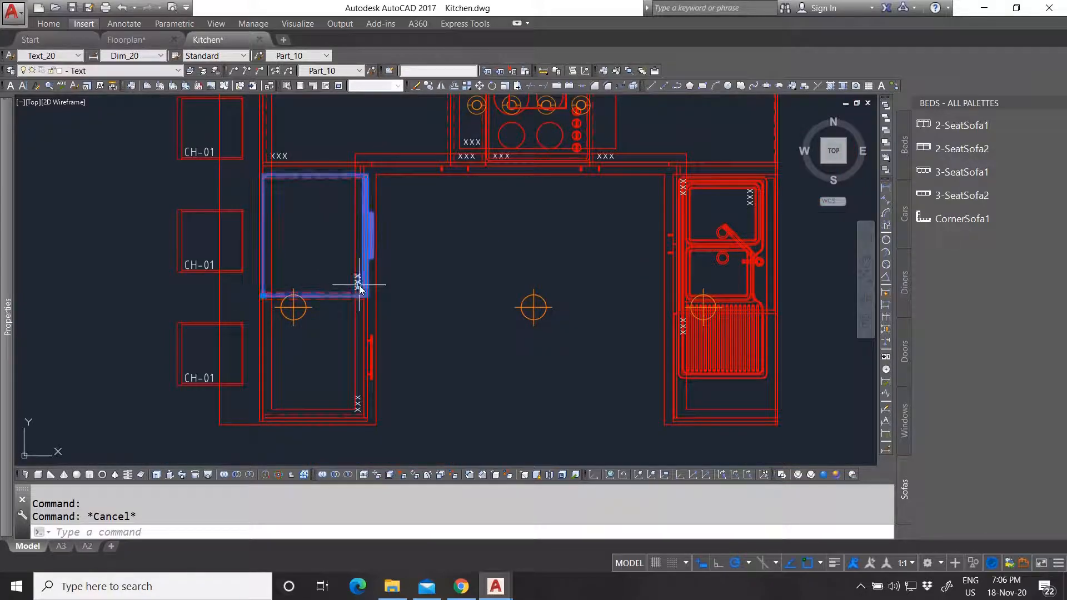
{"action": "left_click", "coordinate": [342, 302]}
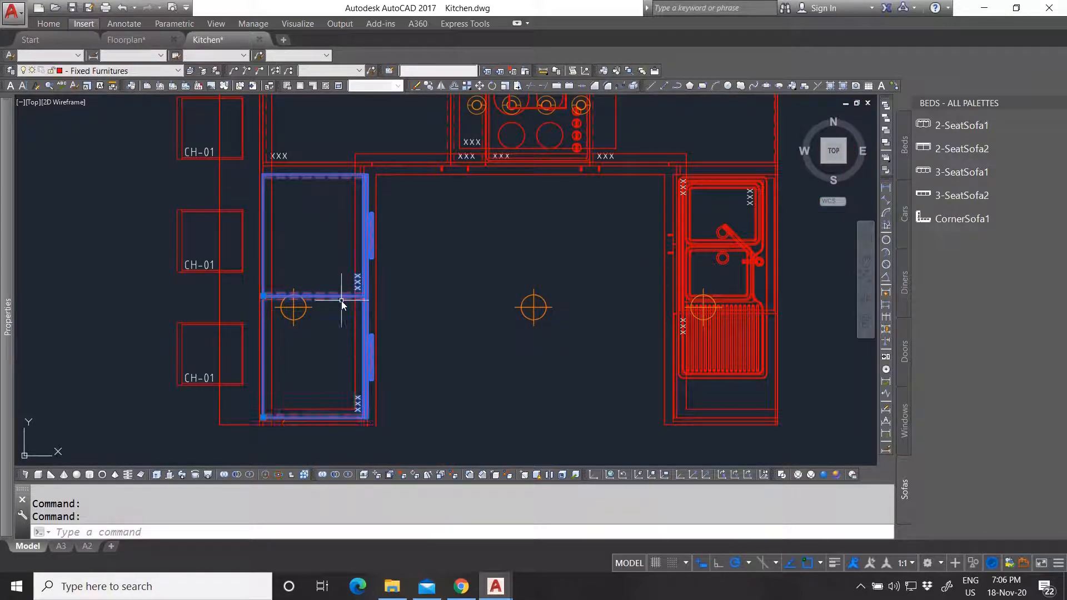
{"action": "mouse_move", "coordinate": [8, 318]}
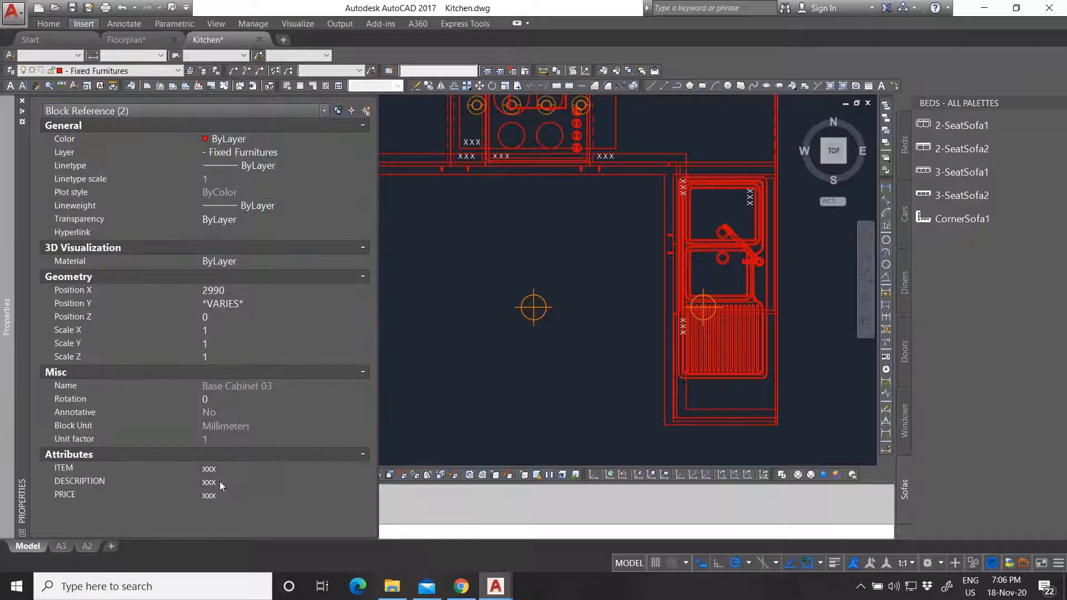
{"action": "left_click", "coordinate": [222, 469]}
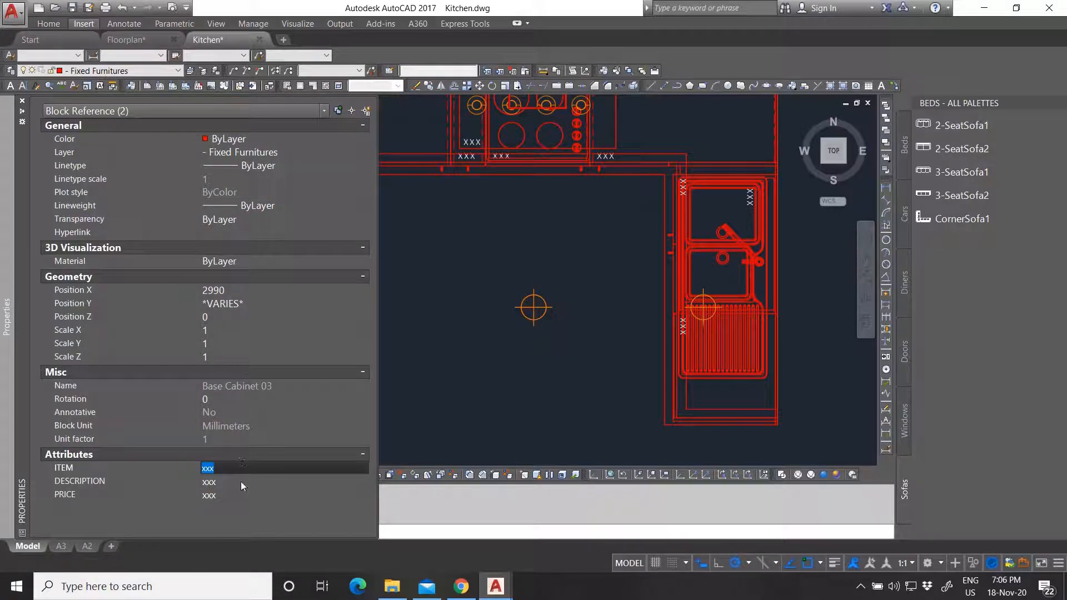
{"action": "type", "text": "BC-03"}
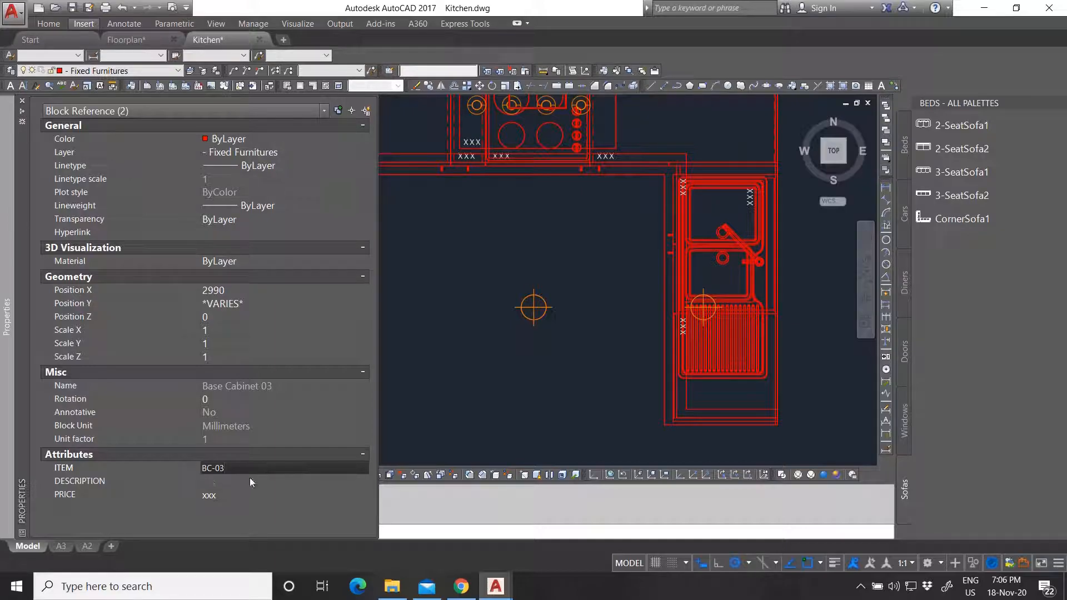
Set the DESCRIPTION of the two BC-03 cabinets to Base Cabinet with drawers 800, then deselect them.
{"action": "left_click", "coordinate": [249, 481]}
{"action": "type", "text": "Base Ca"}
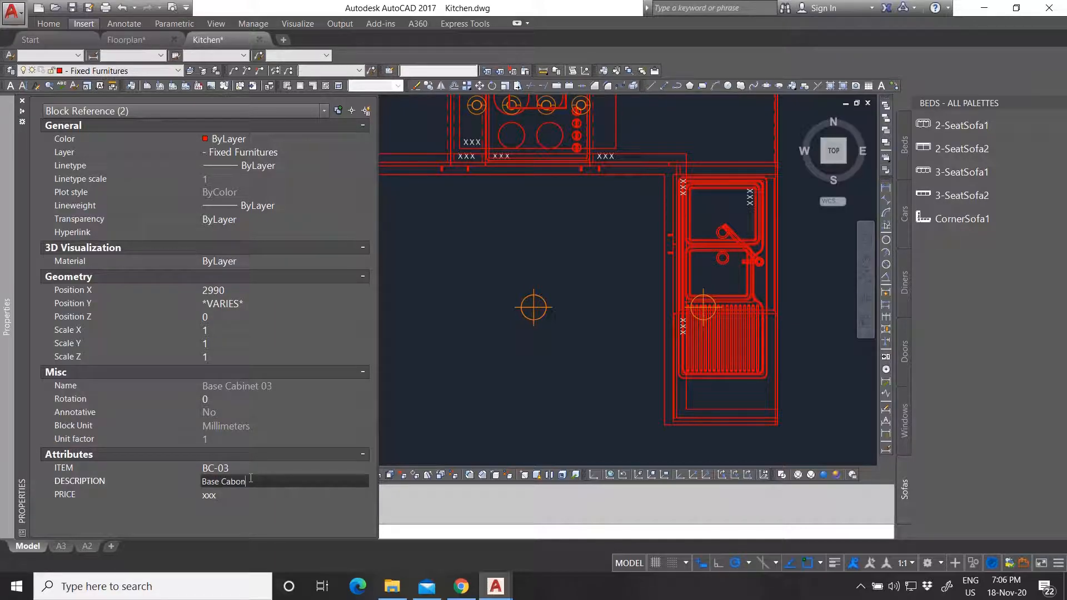
{"action": "type", "text": "bo"}
{"action": "key", "text": "BackSpace"}
{"action": "type", "text": "inet"}
{"action": "type", "text": "800"}
{"action": "key", "text": "Return"}
{"action": "key", "text": "Escape"}
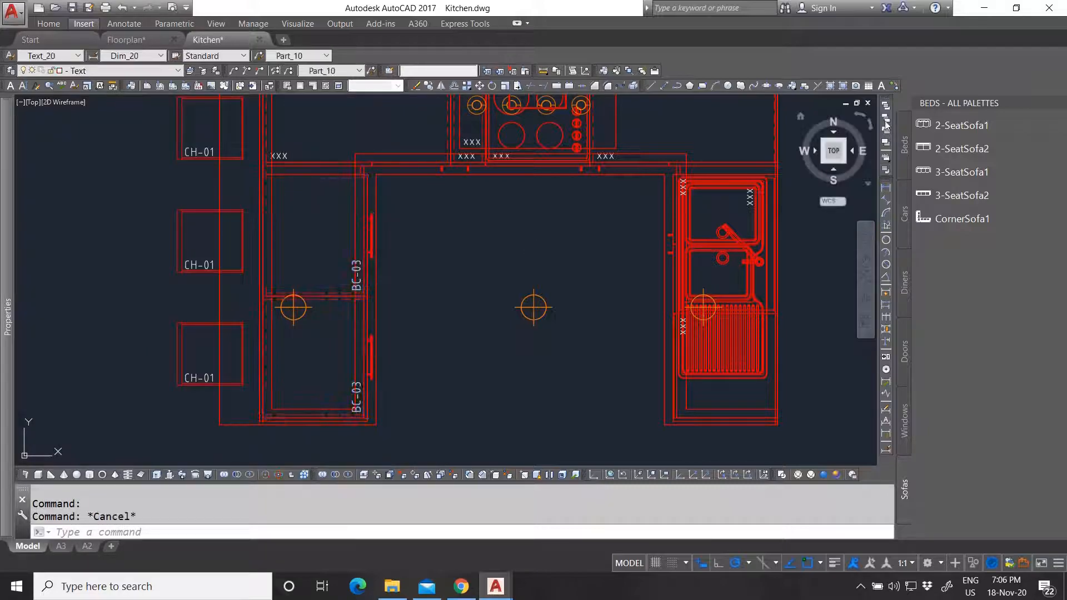
Measure the width of the upper BC-03 cabinet between its two side edges in plan.
{"action": "left_click", "coordinate": [543, 70]}
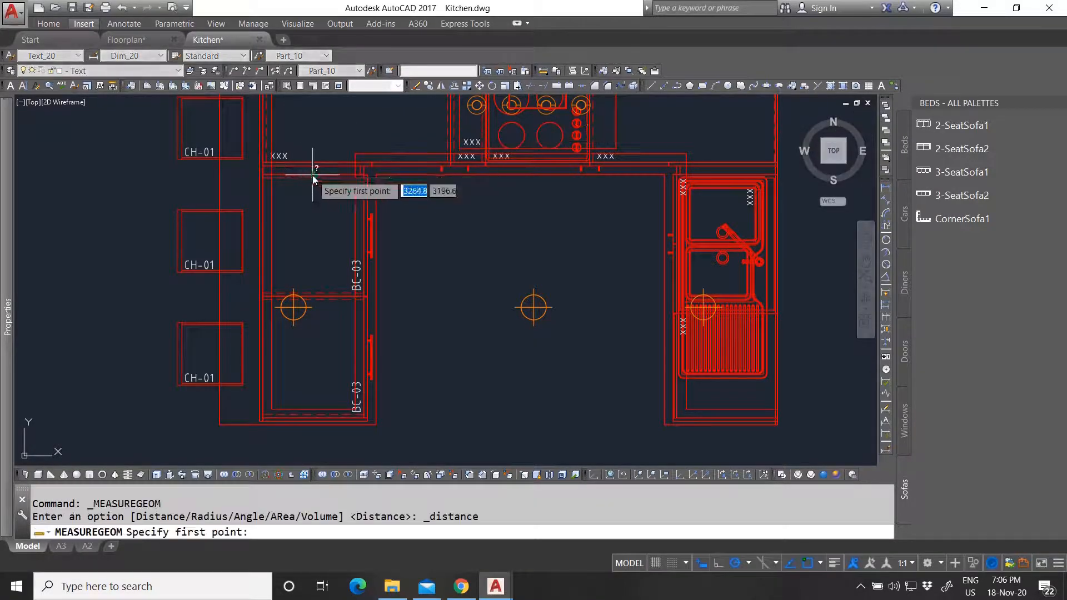
{"action": "scroll", "coordinate": [312, 175], "scroll_direction": "up", "scroll_amount": 3}
{"action": "left_click", "coordinate": [361, 196]}
{"action": "scroll", "coordinate": [361, 196], "scroll_direction": "down", "scroll_amount": 4}
{"action": "scroll", "coordinate": [349, 324], "scroll_direction": "up", "scroll_amount": 5}
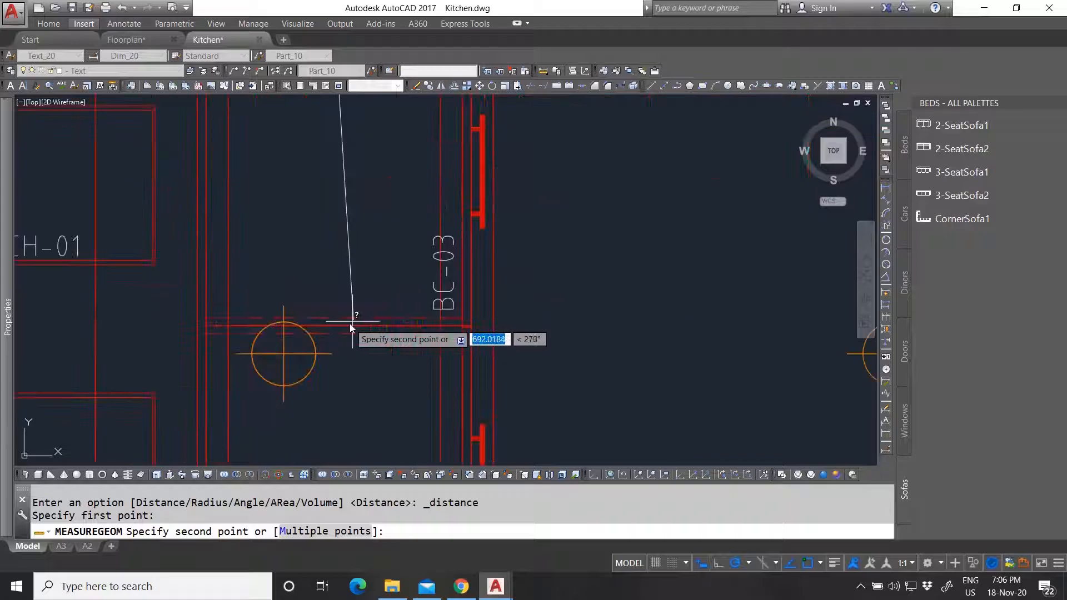
{"action": "left_click", "coordinate": [352, 322]}
{"action": "key", "text": "Escape"}
{"action": "scroll", "coordinate": [353, 244], "scroll_direction": "down", "scroll_amount": 3}
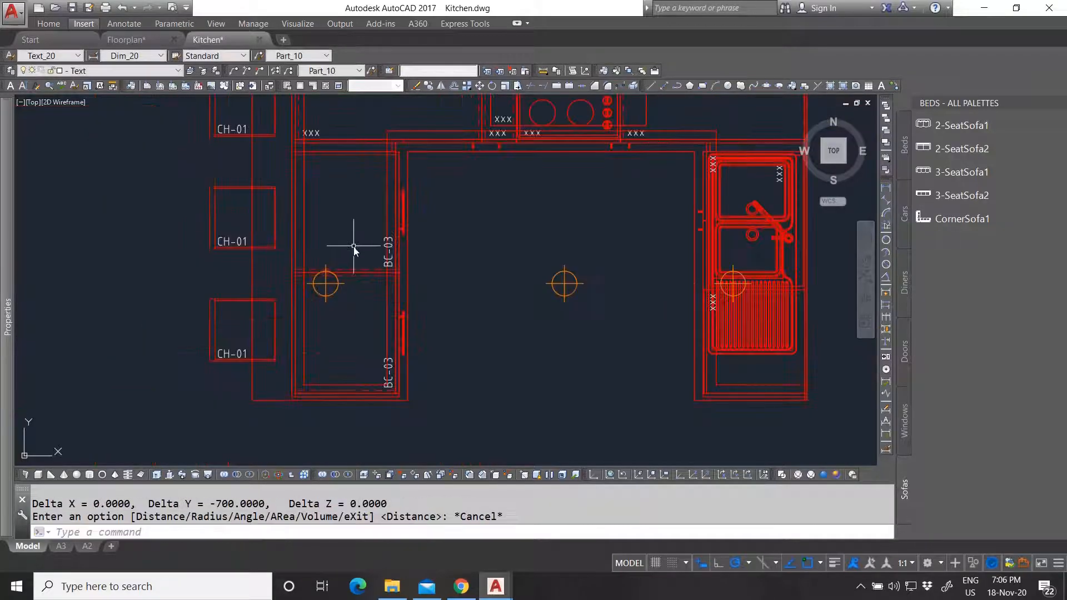
Select both BC-03 cabinets and change their DESCRIPTION to Base Cabinet with drawers 700.
{"action": "scroll", "coordinate": [354, 253], "scroll_direction": "up", "scroll_amount": 2}
{"action": "left_click", "coordinate": [358, 279]}
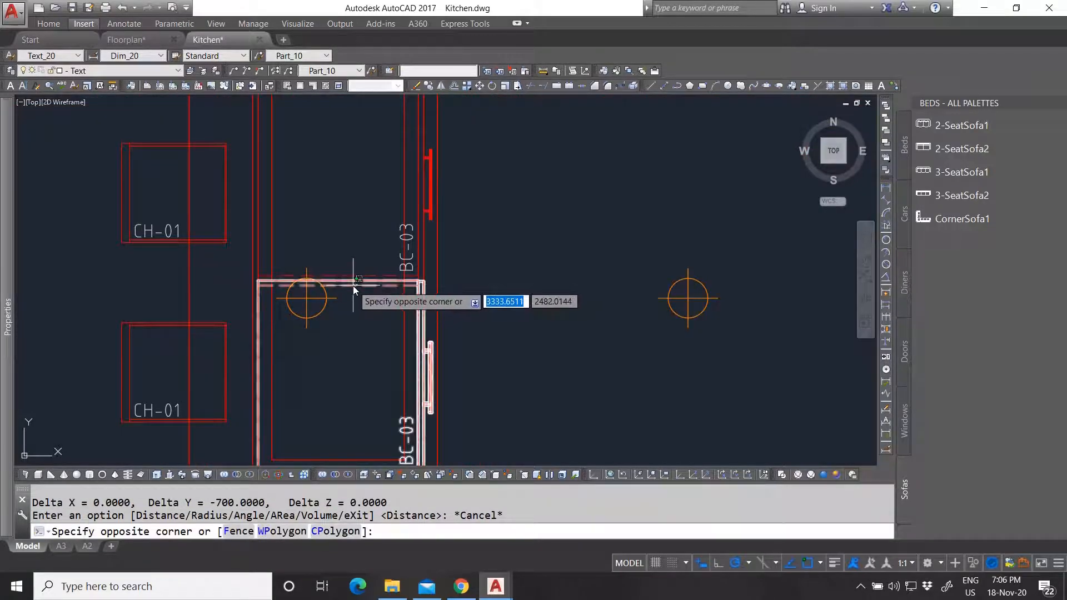
{"action": "left_click", "coordinate": [352, 282]}
{"action": "mouse_move", "coordinate": [8, 376]}
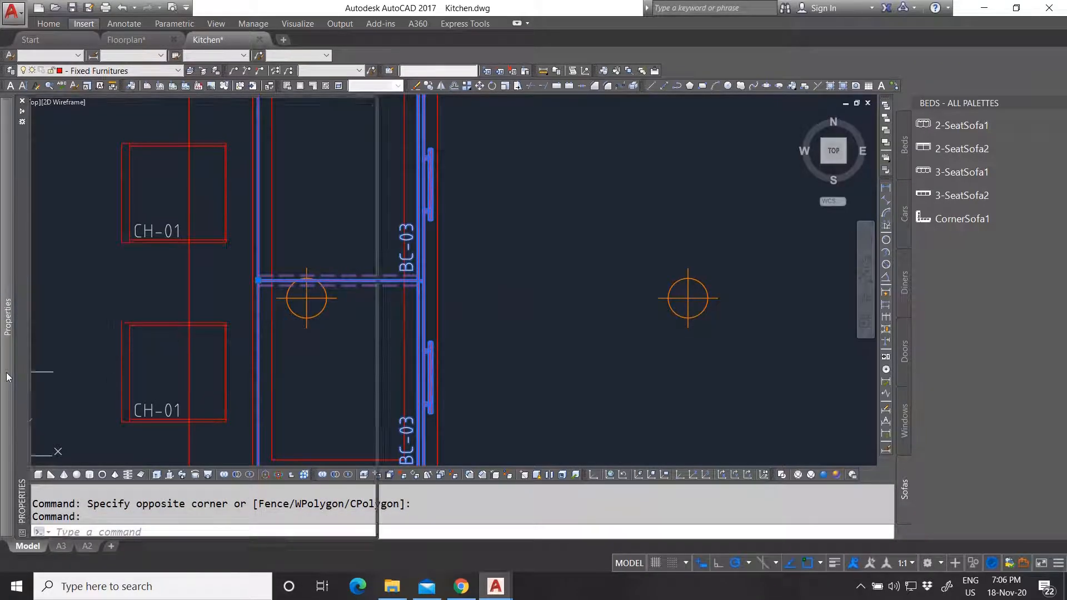
{"action": "left_click", "coordinate": [332, 481]}
{"action": "left_click", "coordinate": [304, 481]}
{"action": "type", "text": "7"}
{"action": "key", "text": "Return"}
Set the PRICE attribute of the two BC-03 cabinets to 200 and deselect them.
{"action": "left_click", "coordinate": [298, 495]}
{"action": "type", "text": "200"}
{"action": "key", "text": "Return"}
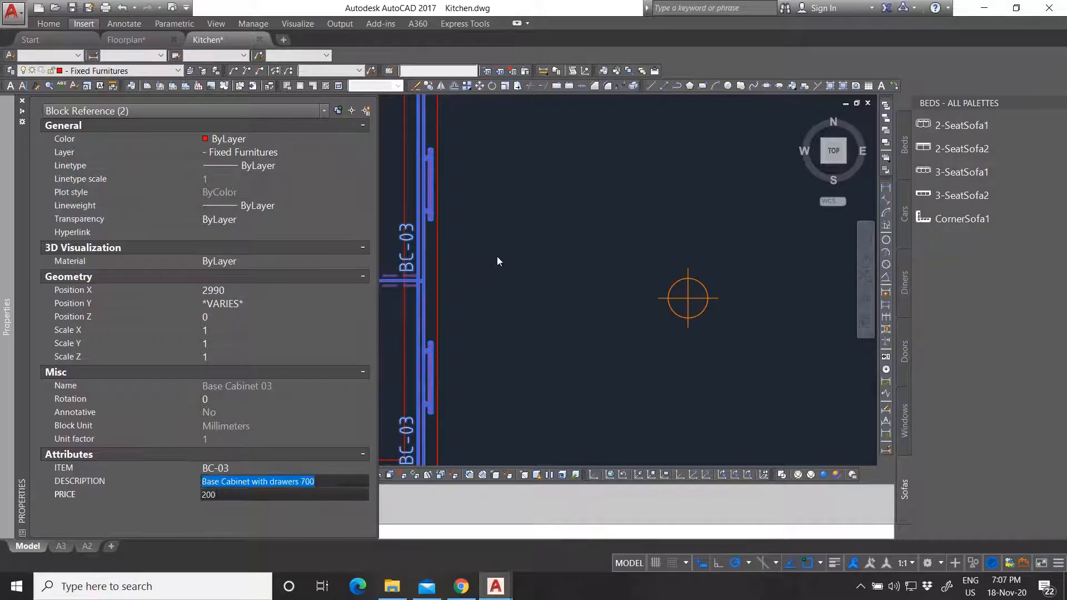
{"action": "key", "text": "ctrl+1"}
{"action": "key", "text": "Escape"}
{"action": "scroll", "coordinate": [453, 245], "scroll_direction": "down", "scroll_amount": 5}
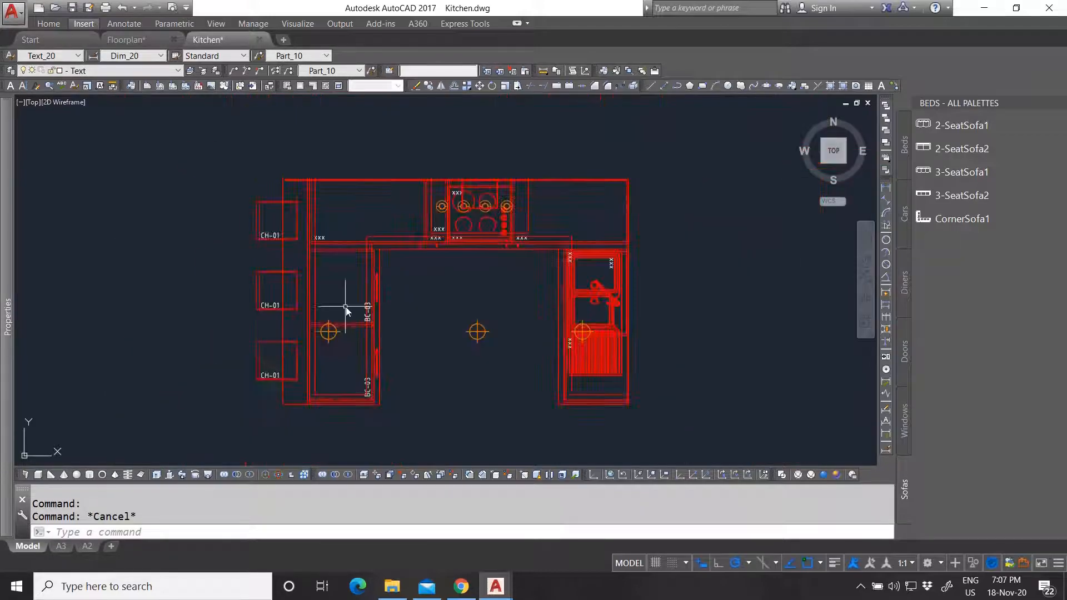
{"action": "scroll", "coordinate": [340, 244], "scroll_direction": "up", "scroll_amount": 5}
{"action": "left_click", "coordinate": [420, 255]}
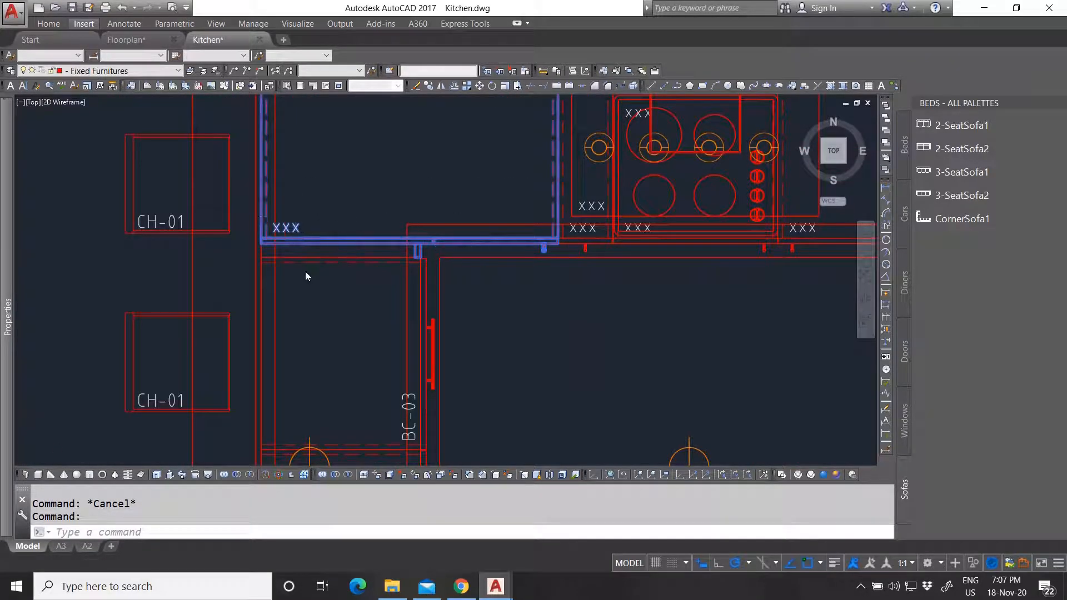
{"action": "scroll", "coordinate": [305, 277], "scroll_direction": "down", "scroll_amount": 2}
{"action": "left_click", "coordinate": [628, 264]}
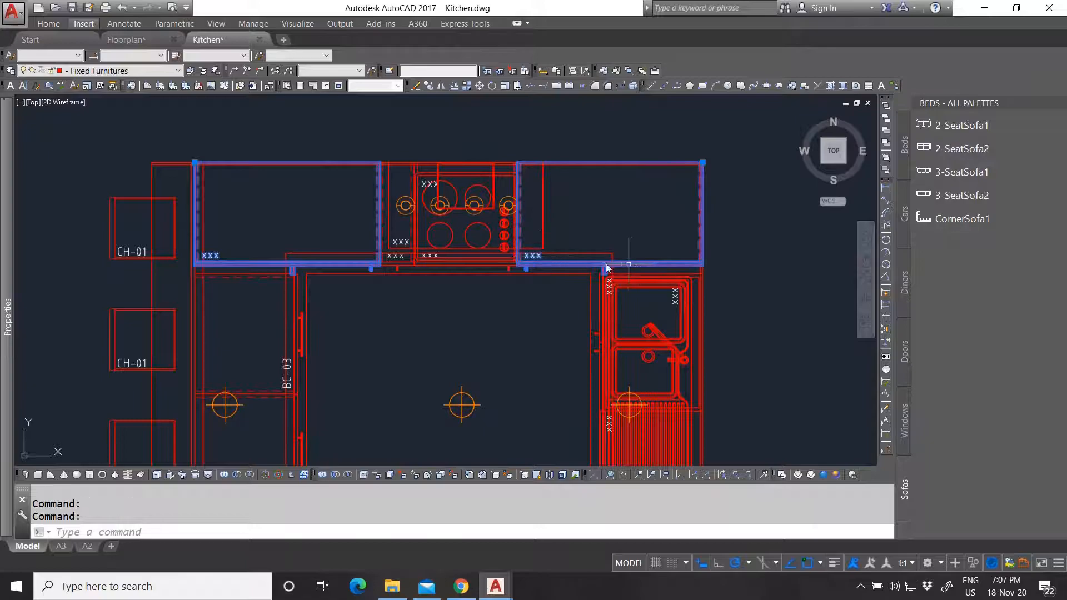
{"action": "key", "text": "ctrl+1"}
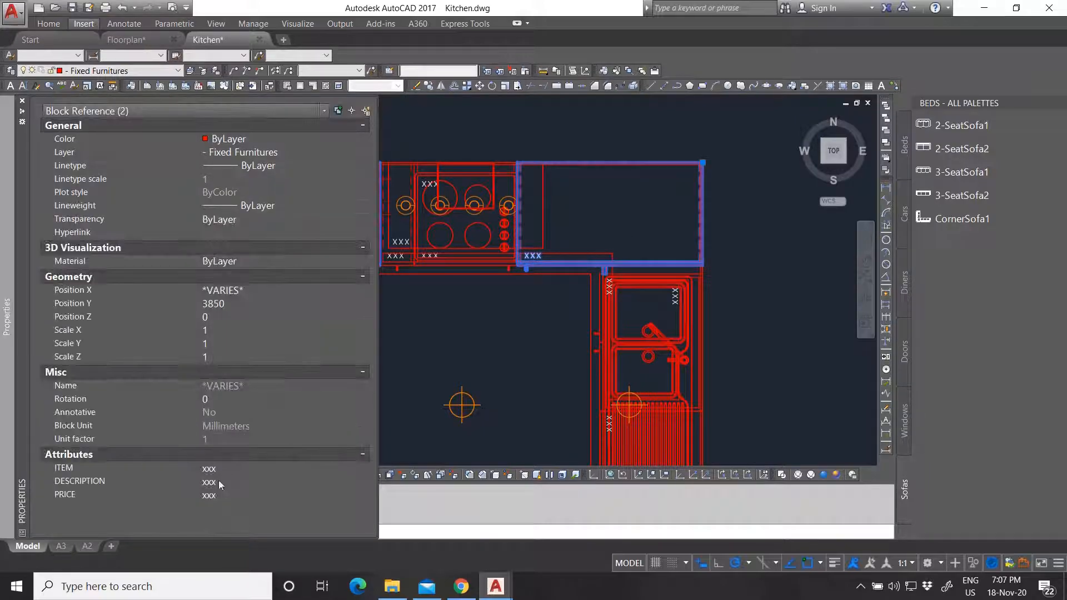
{"action": "left_click", "coordinate": [227, 469]}
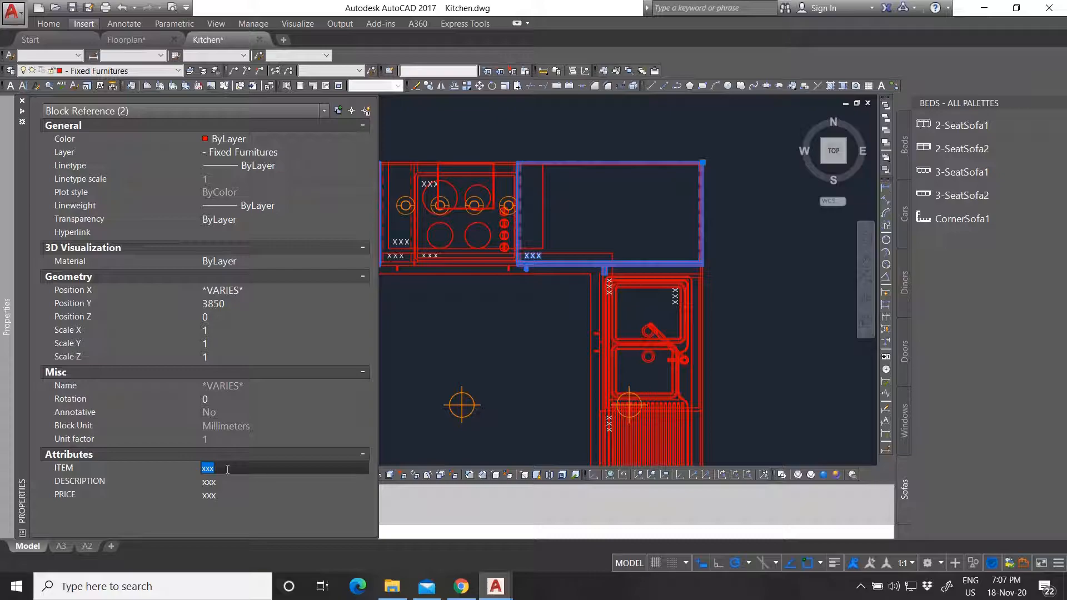
{"action": "key", "text": "Escape"}
{"action": "key", "text": "Escape"}
{"action": "key", "text": "ctrl+1"}
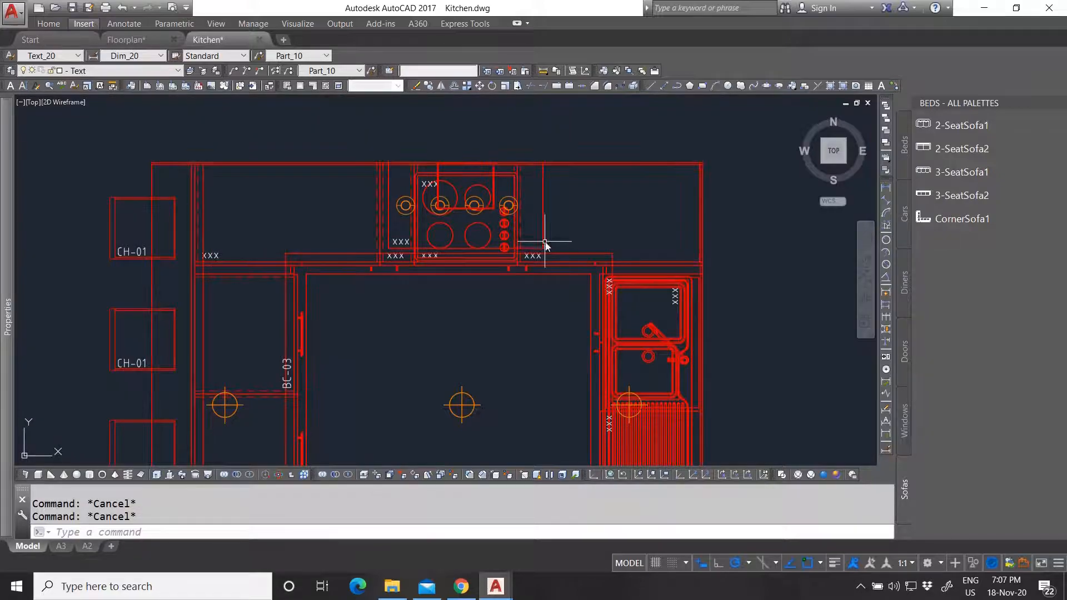
Set the ITEM attribute of the corner base cabinet right of the cooktop to BC-07.
{"action": "left_click", "coordinate": [528, 255]}
{"action": "key", "text": "ctrl+1"}
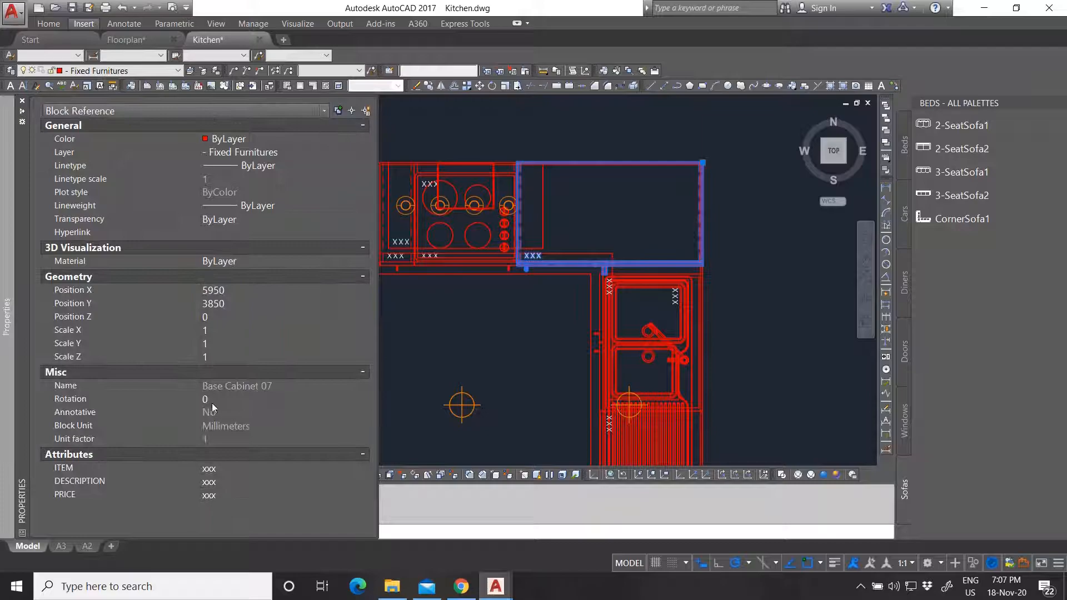
{"action": "key", "text": "ctrl+1"}
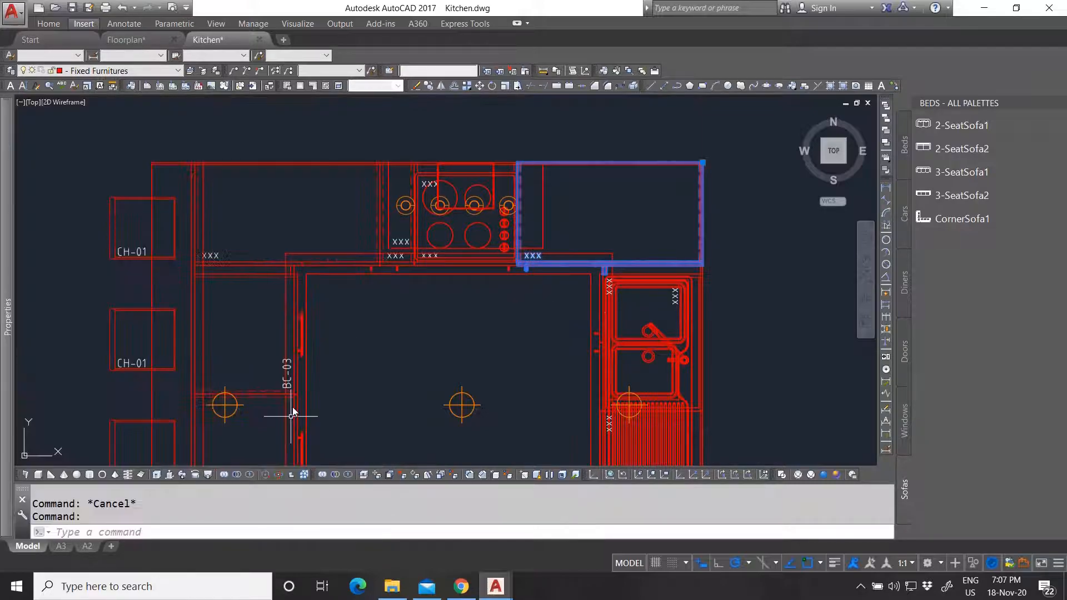
{"action": "key", "text": "ctrl+1"}
{"action": "left_click", "coordinate": [237, 465]}
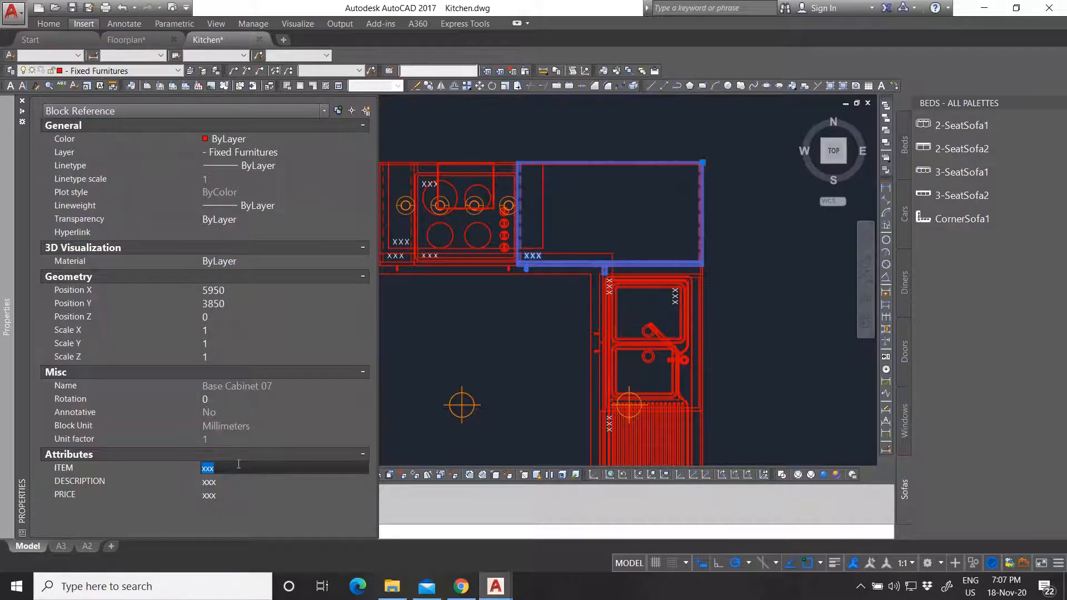
{"action": "type", "text": "BC-07"}
Set the BC-07 cabinet's DESCRIPTION to Base cabinet corner right and its PRICE to 175, then deselect it.
{"action": "left_click", "coordinate": [232, 479]}
{"action": "type", "text": "Corn"}
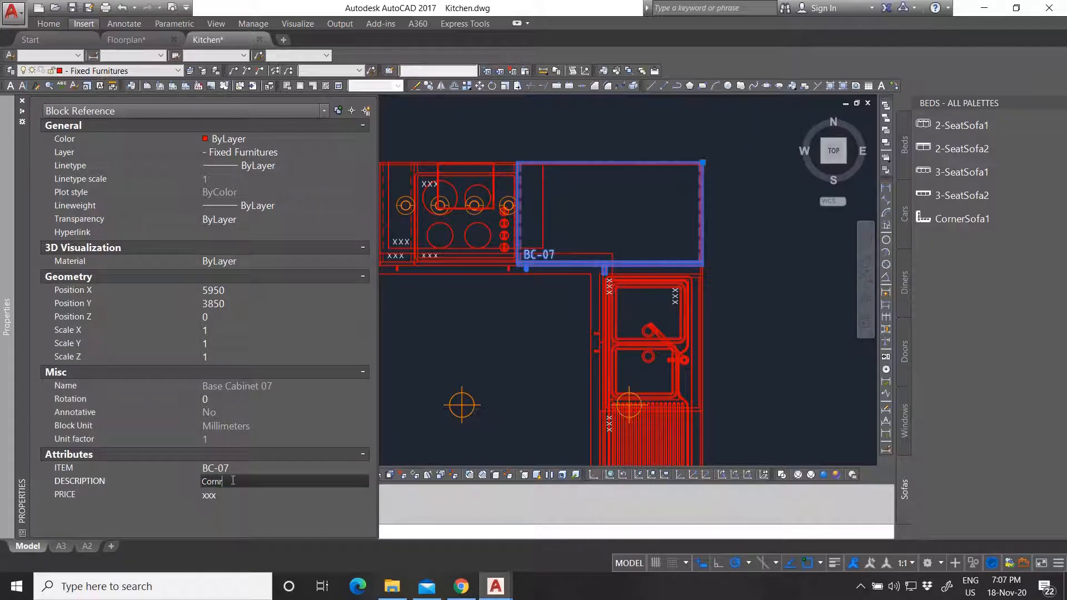
{"action": "type", "text": "Base cabi"}
{"action": "type", "text": "net corner right"}
{"action": "left_click", "coordinate": [245, 494]}
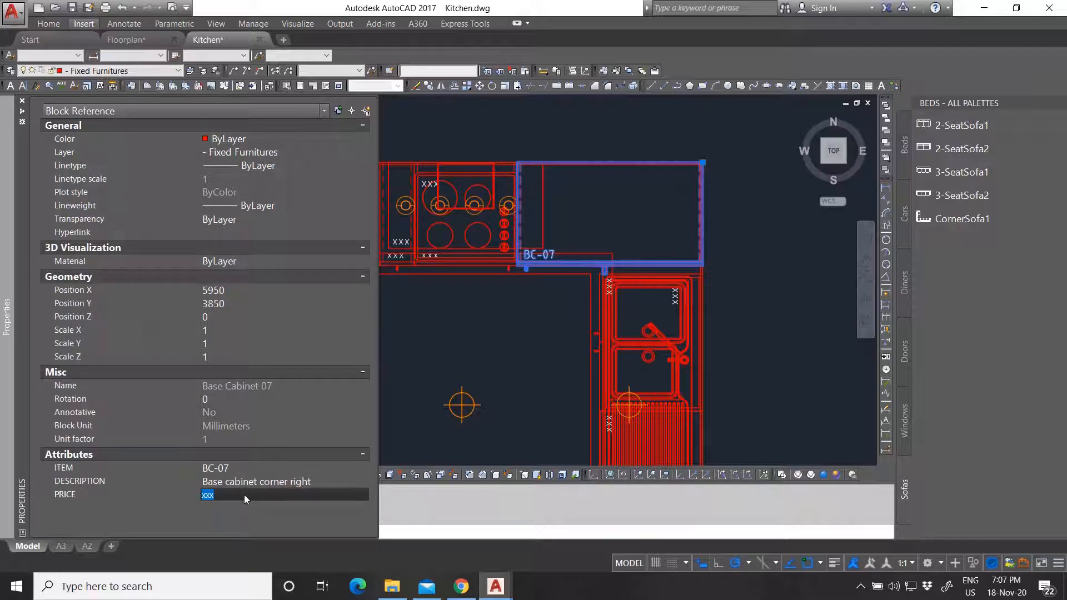
{"action": "type", "text": "175"}
{"action": "key", "text": "Return"}
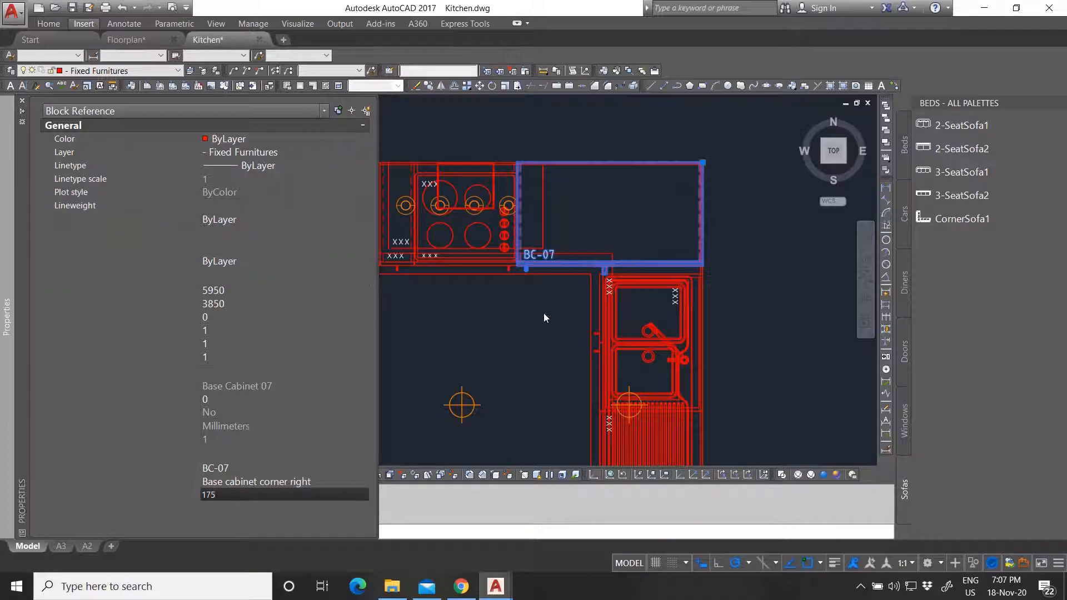
{"action": "scroll", "coordinate": [547, 308], "scroll_direction": "down", "scroll_amount": 5}
{"action": "scroll", "coordinate": [424, 309], "scroll_direction": "up", "scroll_amount": 5}
{"action": "key", "text": "Escape"}
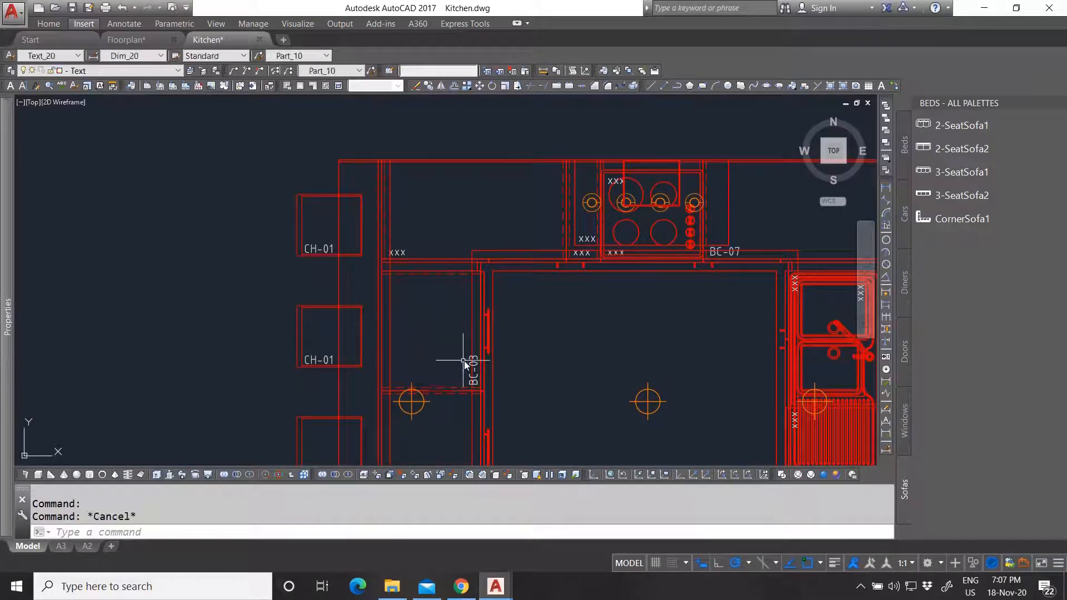
Change the DESCRIPTION of both BC-03 cabinets to Base cabinet with drawers 700, using a lowercase c, and deselect them.
{"action": "left_click", "coordinate": [471, 365]}
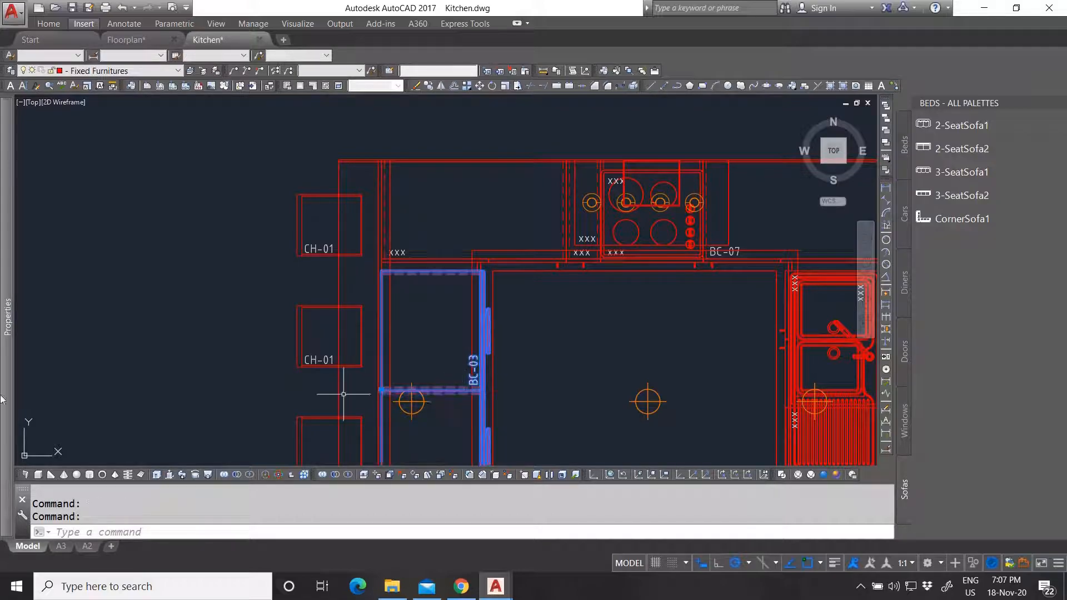
{"action": "mouse_move", "coordinate": [6, 317]}
{"action": "left_click", "coordinate": [245, 481]}
{"action": "left_click", "coordinate": [222, 481]}
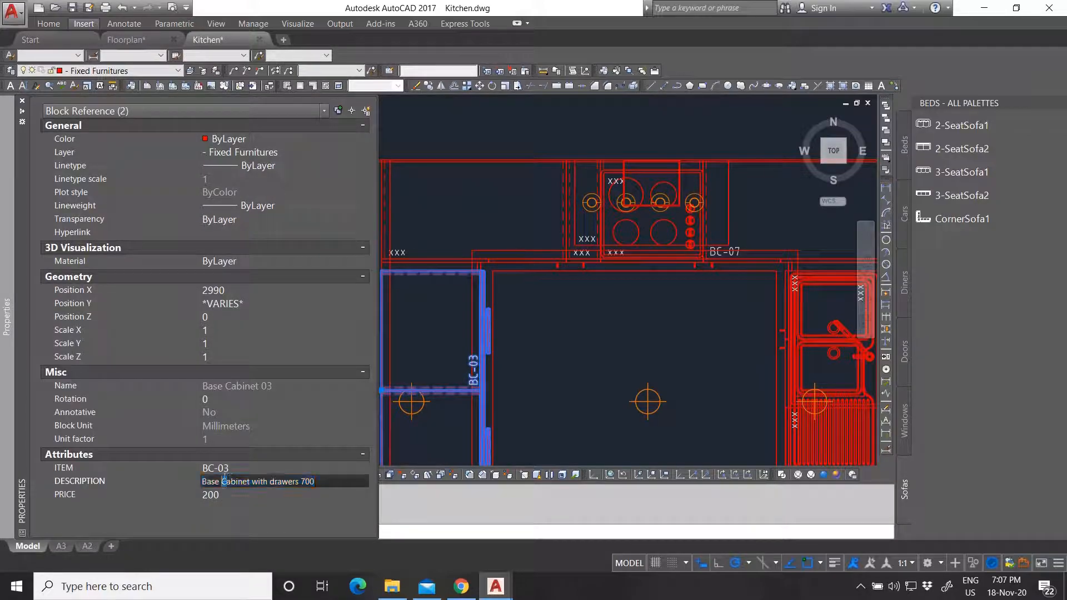
{"action": "type", "text": "c"}
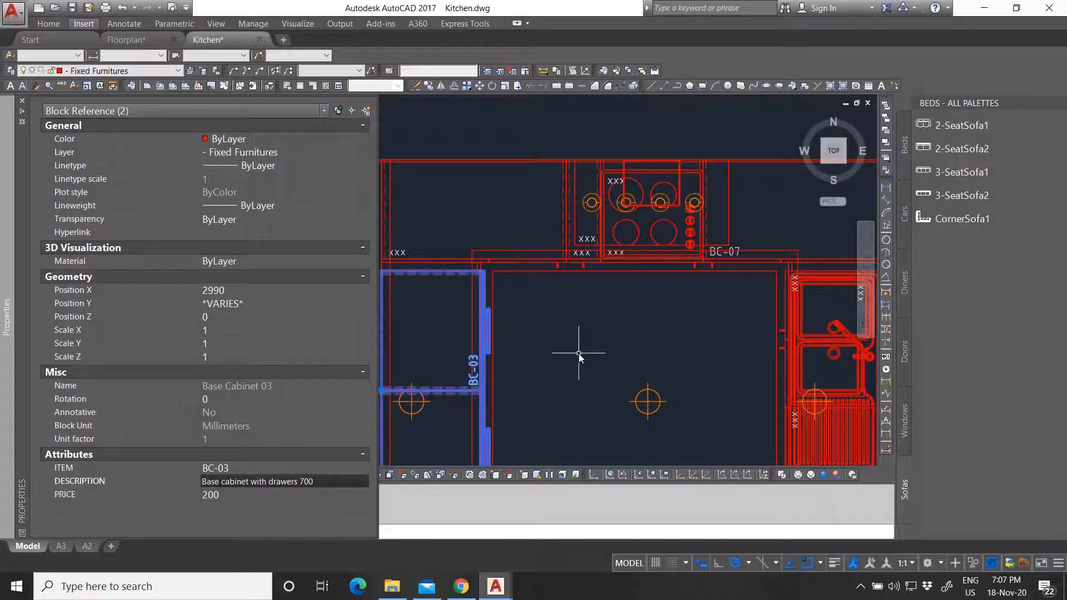
{"action": "key", "text": "Escape"}
Give the corner cabinet left of the cooktop ITEM BC-08 and DESCRIPTION Base cabinet corner left, then deselect it.
{"action": "left_click", "coordinate": [398, 255]}
{"action": "mouse_move", "coordinate": [11, 408]}
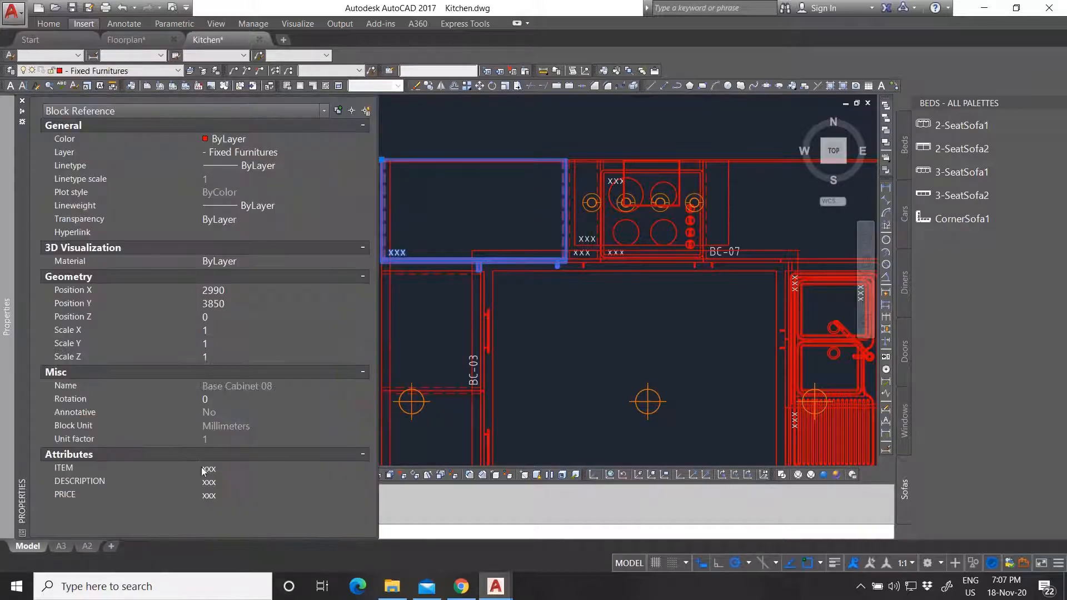
{"action": "left_click", "coordinate": [228, 468]}
{"action": "type", "text": "BC-08"}
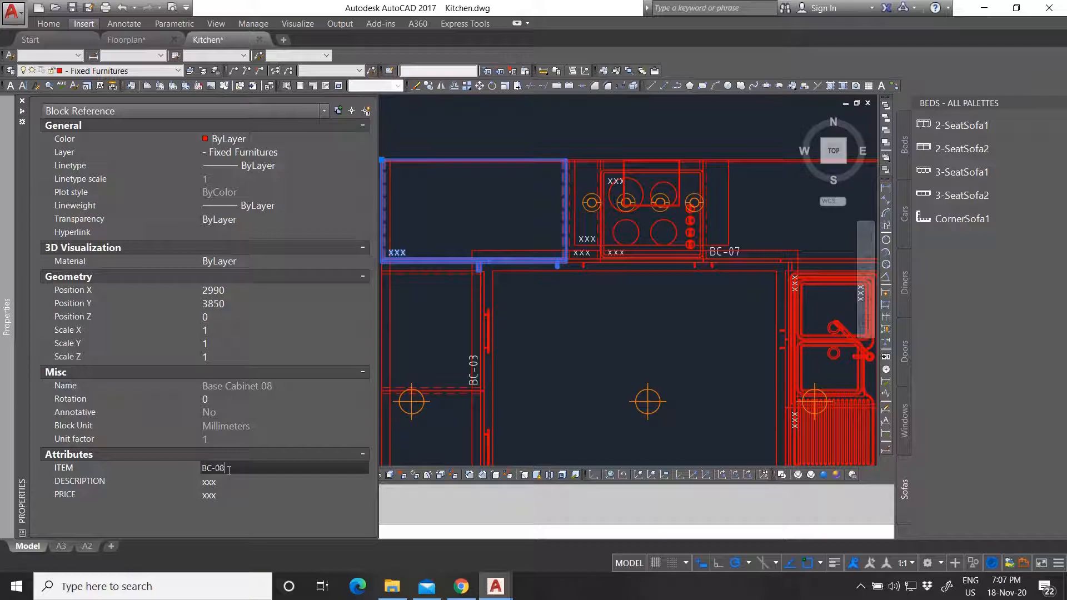
{"action": "left_click", "coordinate": [227, 481]}
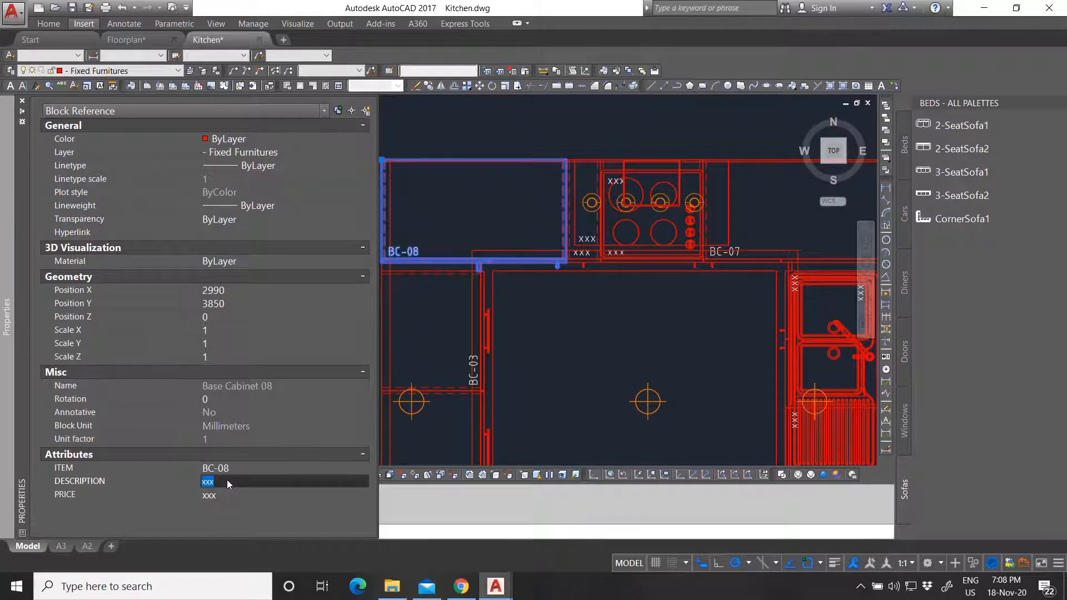
{"action": "type", "text": "Base cabinet corner left"}
{"action": "key", "text": "Return"}
{"action": "key", "text": "ctrl+1"}
{"action": "key", "text": "Escape"}
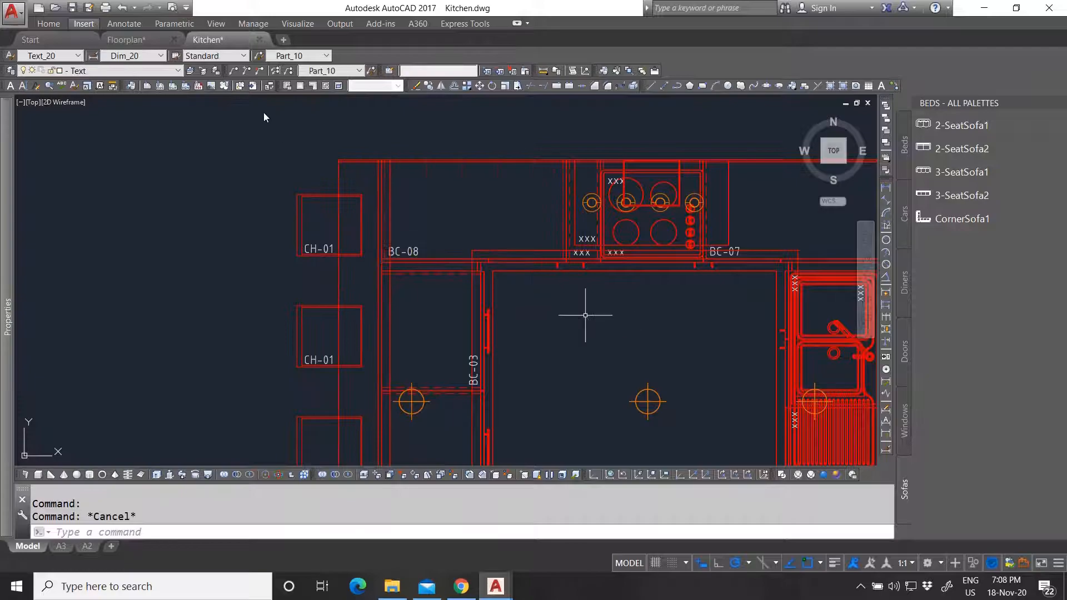
Measure the width of the BC-08 corner cabinet along its back edge in plan.
{"action": "left_click", "coordinate": [543, 71]}
{"action": "scroll", "coordinate": [572, 167], "scroll_direction": "up", "scroll_amount": 5}
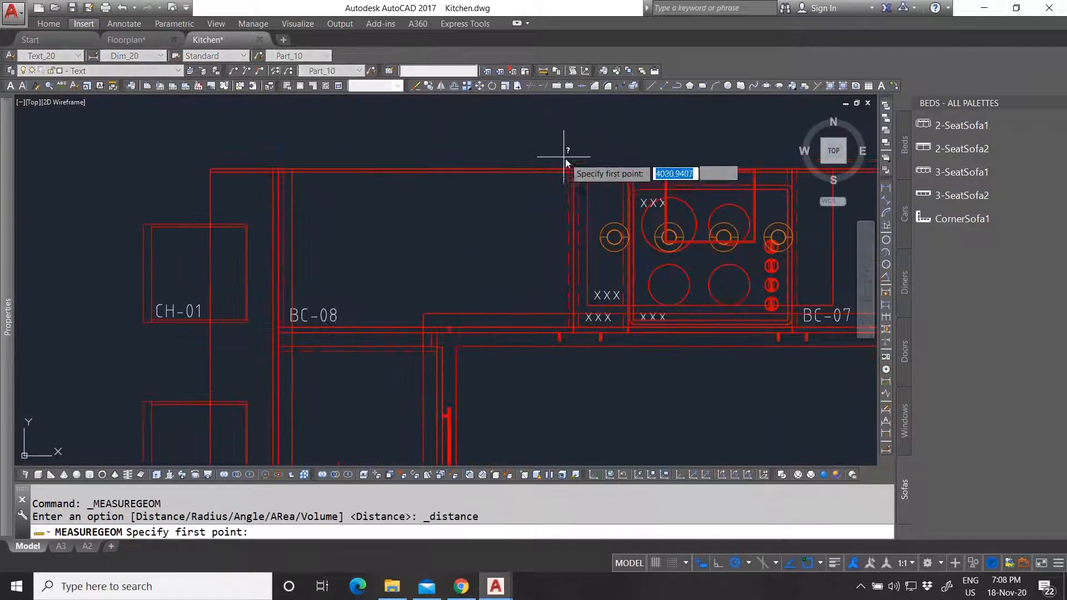
{"action": "left_click", "coordinate": [553, 170]}
{"action": "scroll", "coordinate": [300, 174], "scroll_direction": "down", "scroll_amount": 3}
{"action": "scroll", "coordinate": [253, 161], "scroll_direction": "up", "scroll_amount": 3}
{"action": "left_click", "coordinate": [228, 169]}
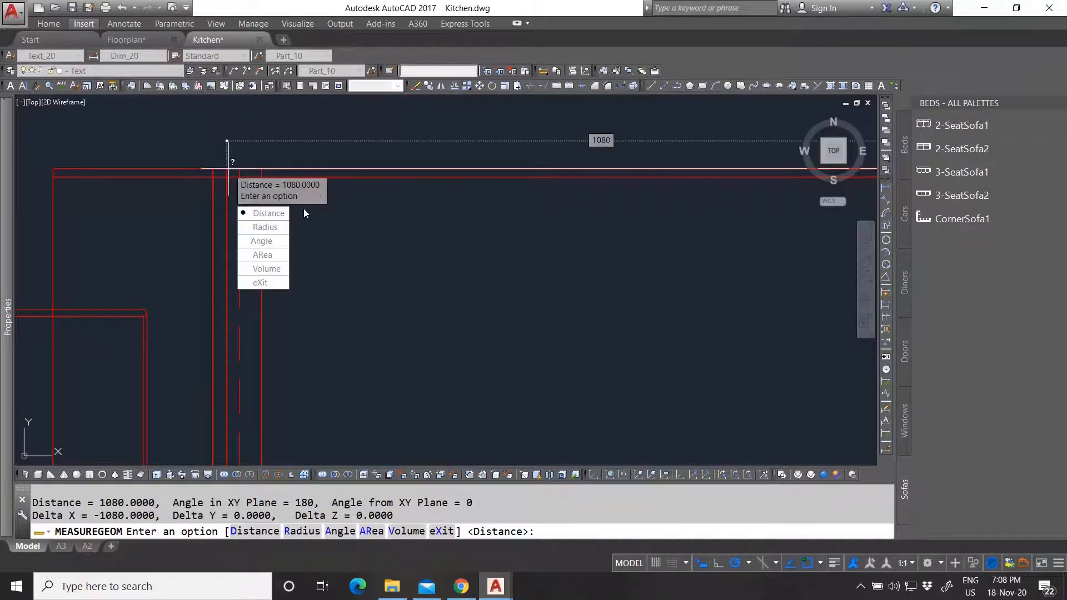
{"action": "scroll", "coordinate": [323, 255], "scroll_direction": "down", "scroll_amount": 4}
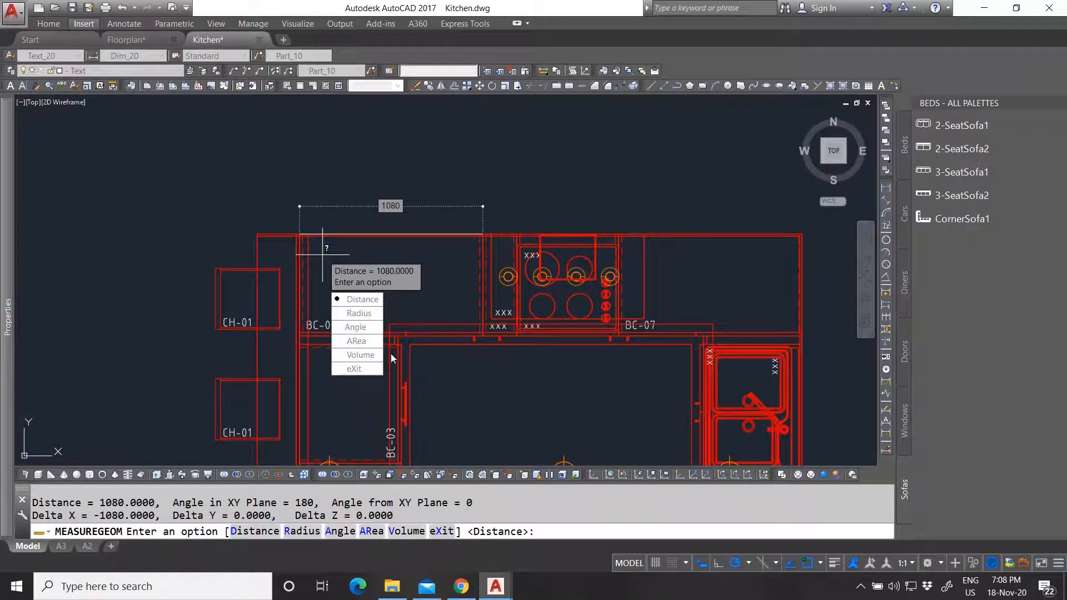
{"action": "scroll", "coordinate": [392, 336], "scroll_direction": "up", "scroll_amount": 1}
{"action": "key", "text": "Escape"}
Extend the BC-08 cabinet's DESCRIPTION to Base cabinet corner left 108 and deselect it.
{"action": "left_click", "coordinate": [333, 328]}
{"action": "key", "text": "ctrl+1"}
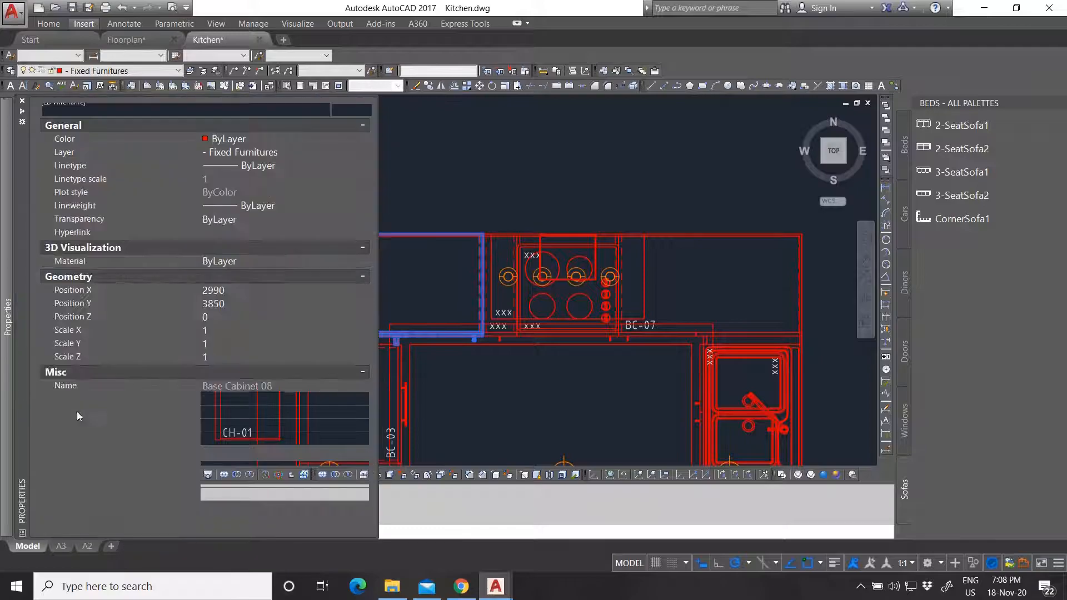
{"action": "left_click", "coordinate": [316, 482]}
{"action": "left_click", "coordinate": [317, 482]}
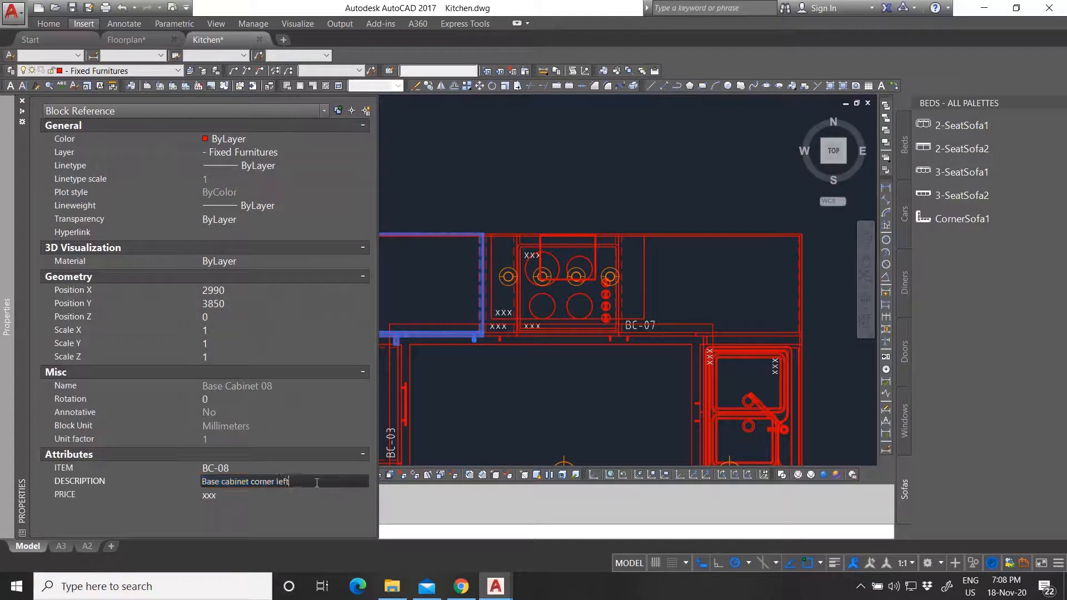
{"action": "type", "text": "108"}
{"action": "scroll", "coordinate": [490, 283], "scroll_direction": "down", "scroll_amount": 4}
{"action": "scroll", "coordinate": [502, 304], "scroll_direction": "up", "scroll_amount": 2}
{"action": "key", "text": "Escape"}
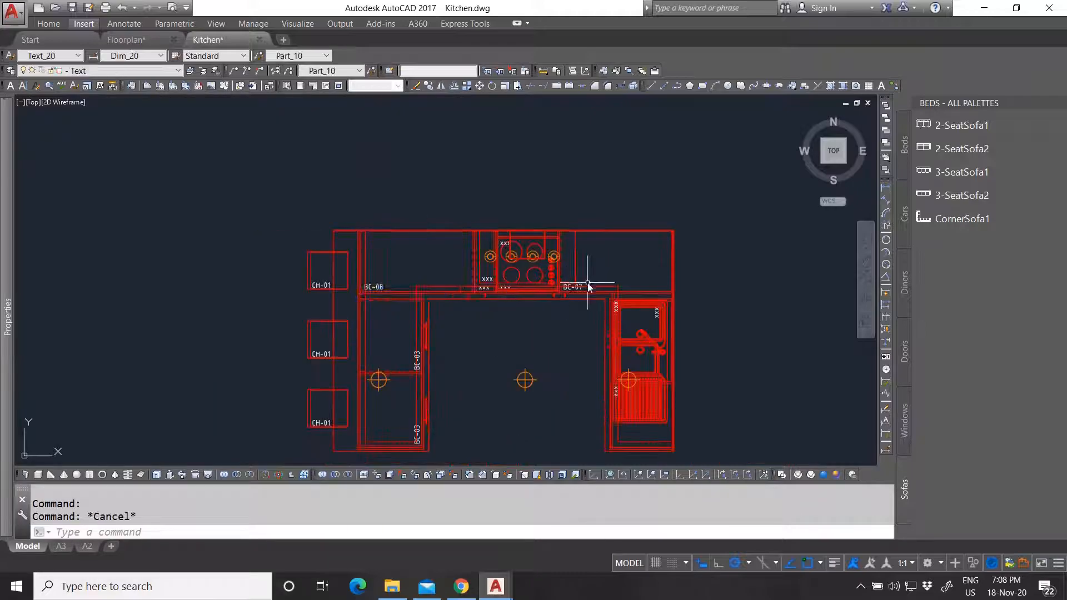
Extend the BC-07 cabinet's DESCRIPTION to Base cabinet corner right 108 and deselect it.
{"action": "scroll", "coordinate": [587, 289], "scroll_direction": "up", "scroll_amount": 4}
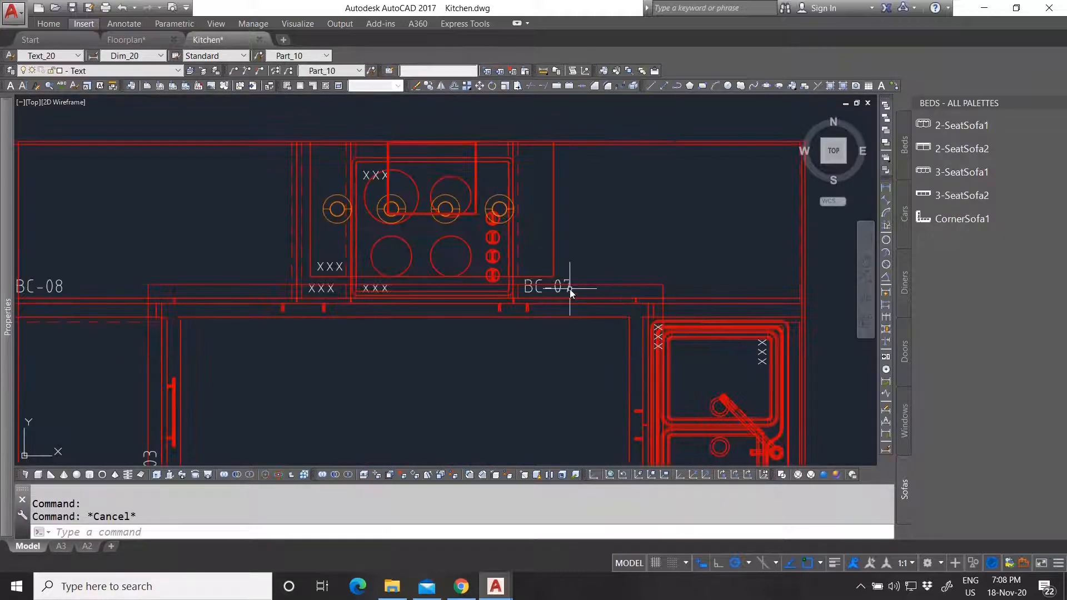
{"action": "left_click", "coordinate": [561, 289]}
{"action": "mouse_move", "coordinate": [4, 400]}
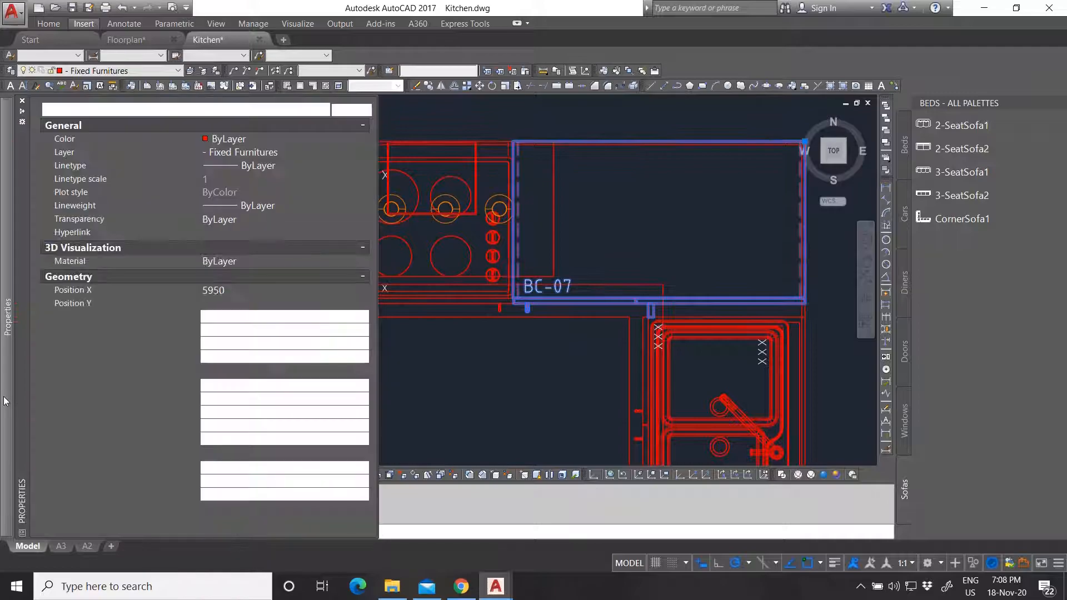
{"action": "left_click", "coordinate": [320, 481]}
{"action": "type", "text": "10"}
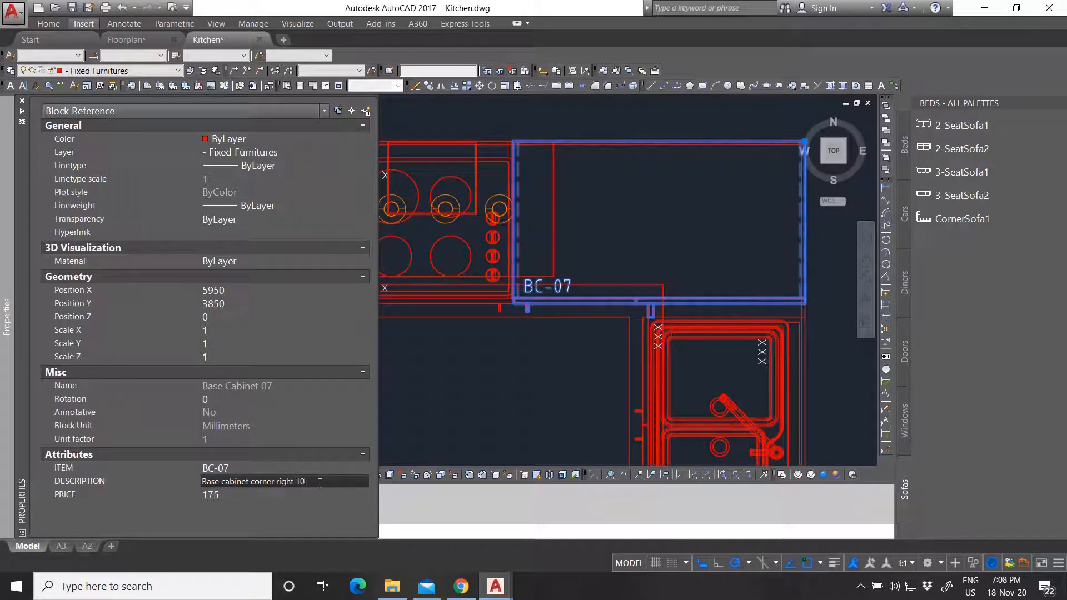
{"action": "scroll", "coordinate": [511, 229], "scroll_direction": "down", "scroll_amount": 3}
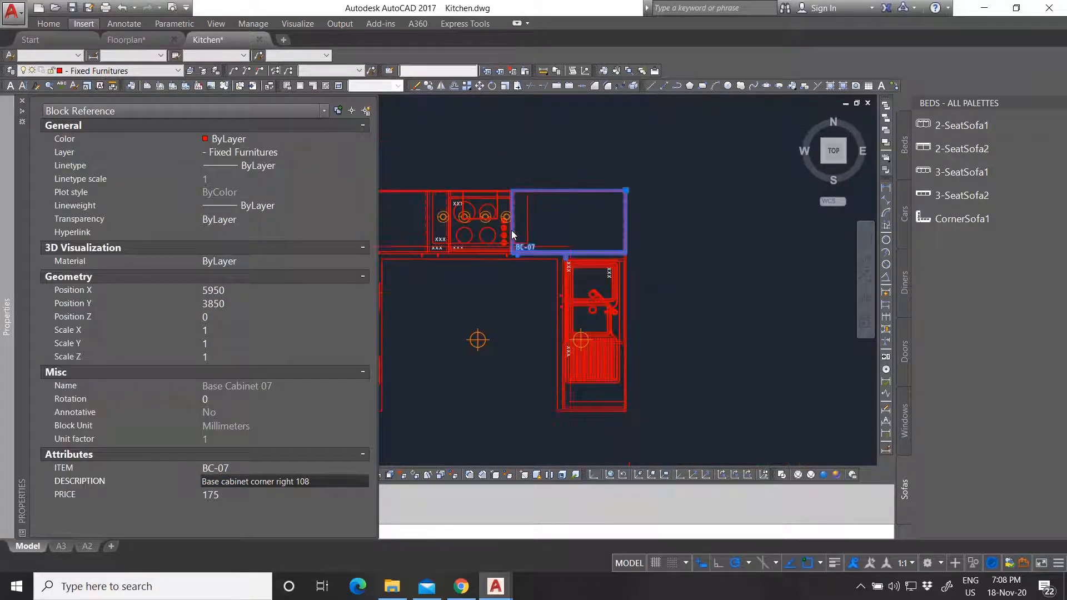
{"action": "scroll", "coordinate": [412, 302], "scroll_direction": "up", "scroll_amount": 3}
{"action": "key", "text": "Escape"}
Select both BC-03 cabinets, shorten their DESCRIPTION to Base cabinet with drawers 70, and deselect them.
{"action": "left_click", "coordinate": [433, 274]}
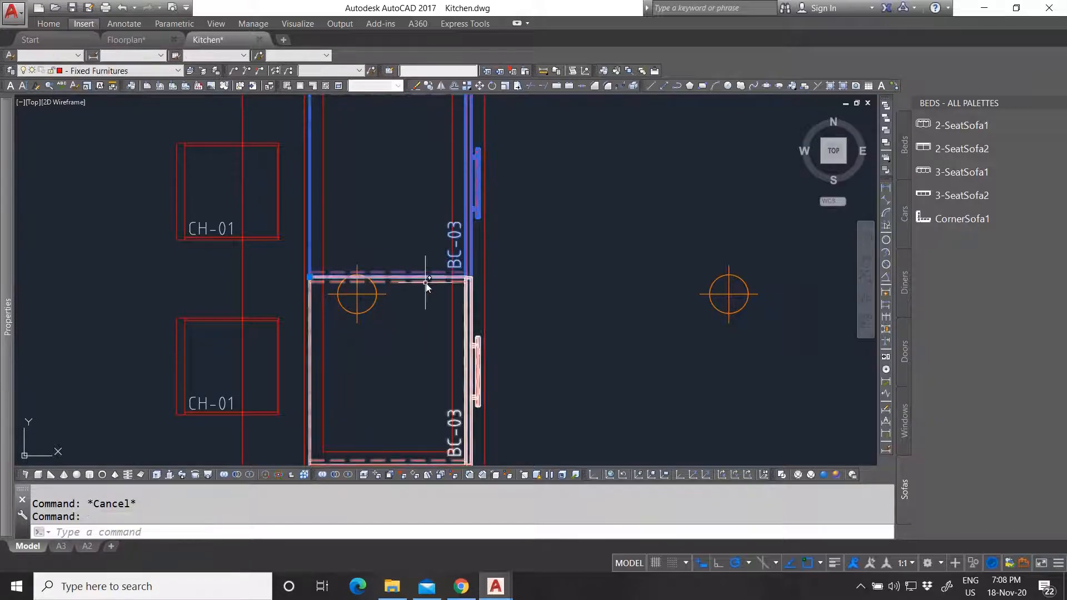
{"action": "mouse_move", "coordinate": [8, 316]}
{"action": "left_click", "coordinate": [294, 481]}
{"action": "left_click", "coordinate": [330, 482]}
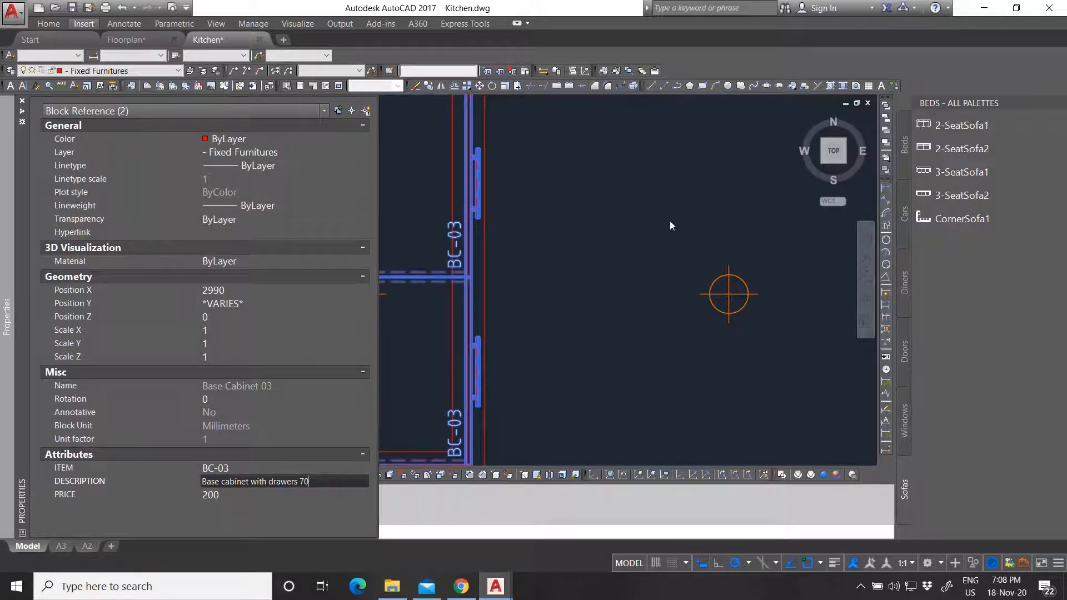
{"action": "scroll", "coordinate": [441, 301], "scroll_direction": "down", "scroll_amount": 4}
{"action": "scroll", "coordinate": [435, 276], "scroll_direction": "up", "scroll_amount": 3}
{"action": "key", "text": "Escape"}
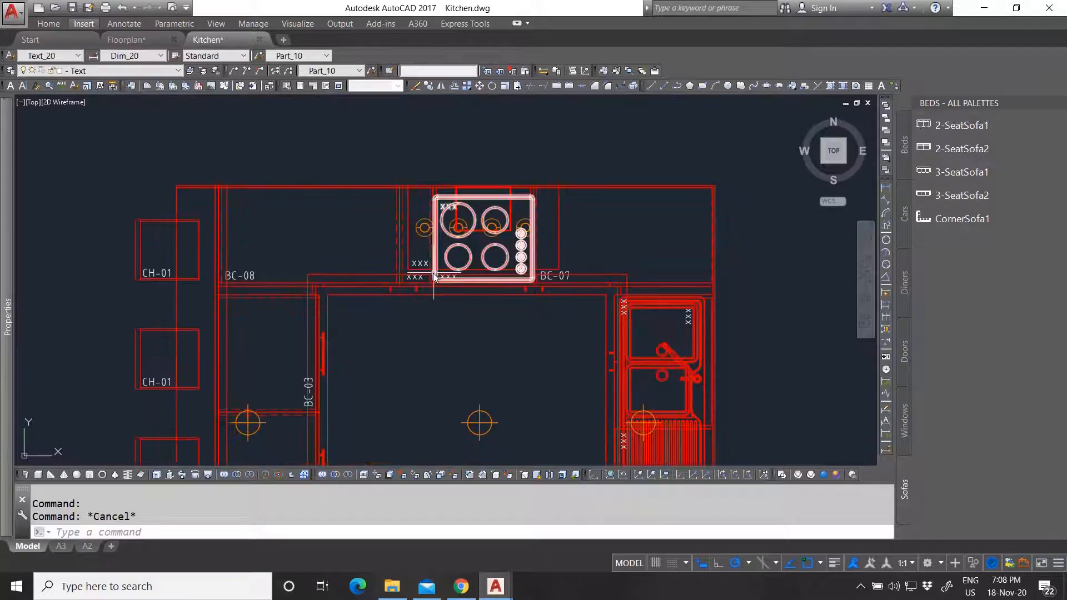
Measure the front width of the narrow base cabinet between BC-08 and the cooktop.
{"action": "scroll", "coordinate": [436, 276], "scroll_direction": "up", "scroll_amount": 2}
{"action": "left_click", "coordinate": [405, 285]}
{"action": "scroll", "coordinate": [424, 318], "scroll_direction": "down", "scroll_amount": 3}
{"action": "scroll", "coordinate": [424, 318], "scroll_direction": "up", "scroll_amount": 5}
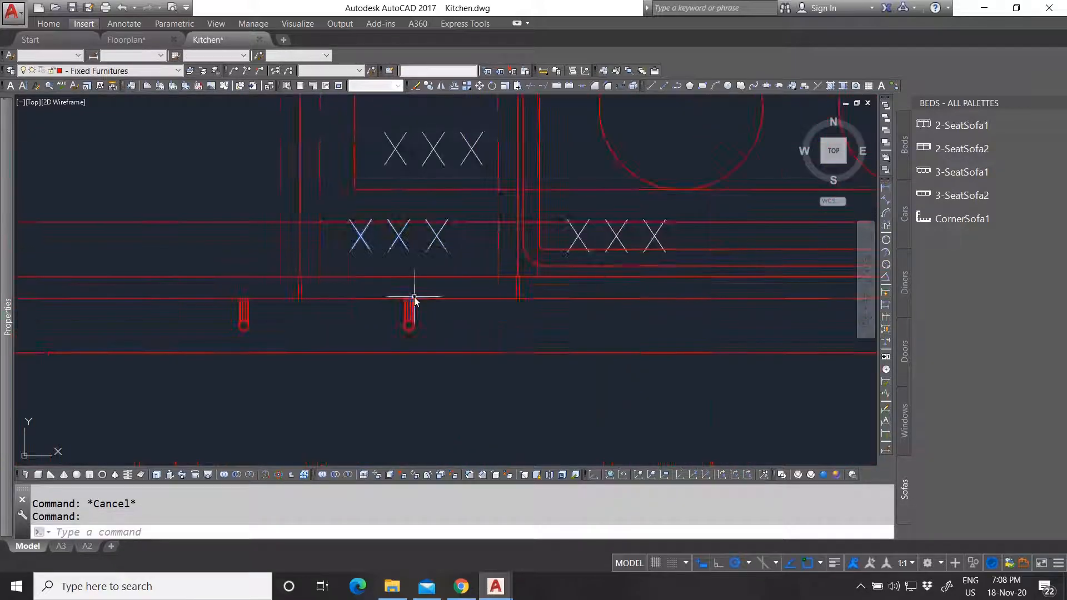
{"action": "key", "text": "Escape"}
{"action": "left_click", "coordinate": [531, 86]}
{"action": "scroll", "coordinate": [313, 290], "scroll_direction": "up", "scroll_amount": 4}
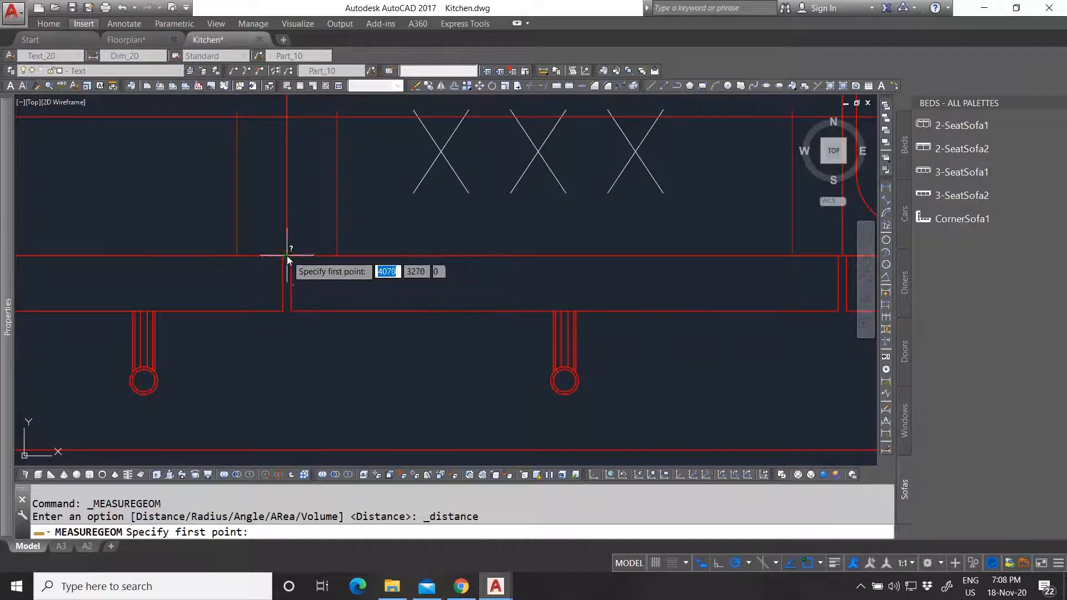
{"action": "left_click", "coordinate": [287, 256]}
{"action": "scroll", "coordinate": [773, 301], "scroll_direction": "down", "scroll_amount": 2}
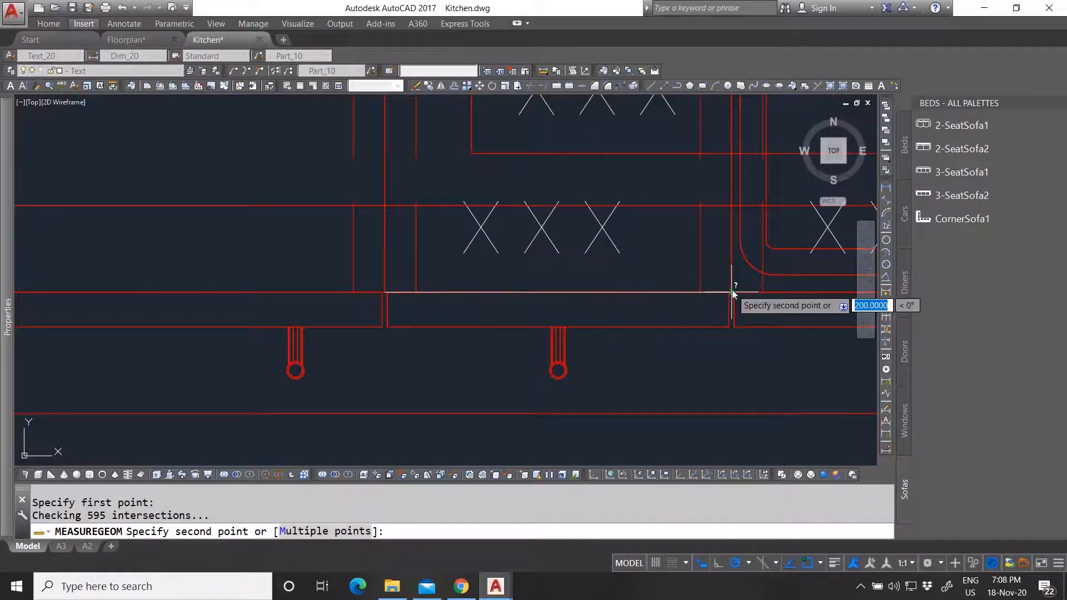
{"action": "key", "text": "Escape"}
Give the narrow cabinet left of the cooktop ITEM BC-04 and DESCRIPTION Base cabinet, then deselect it.
{"action": "left_click", "coordinate": [532, 242]}
{"action": "scroll", "coordinate": [531, 284], "scroll_direction": "down", "scroll_amount": 4}
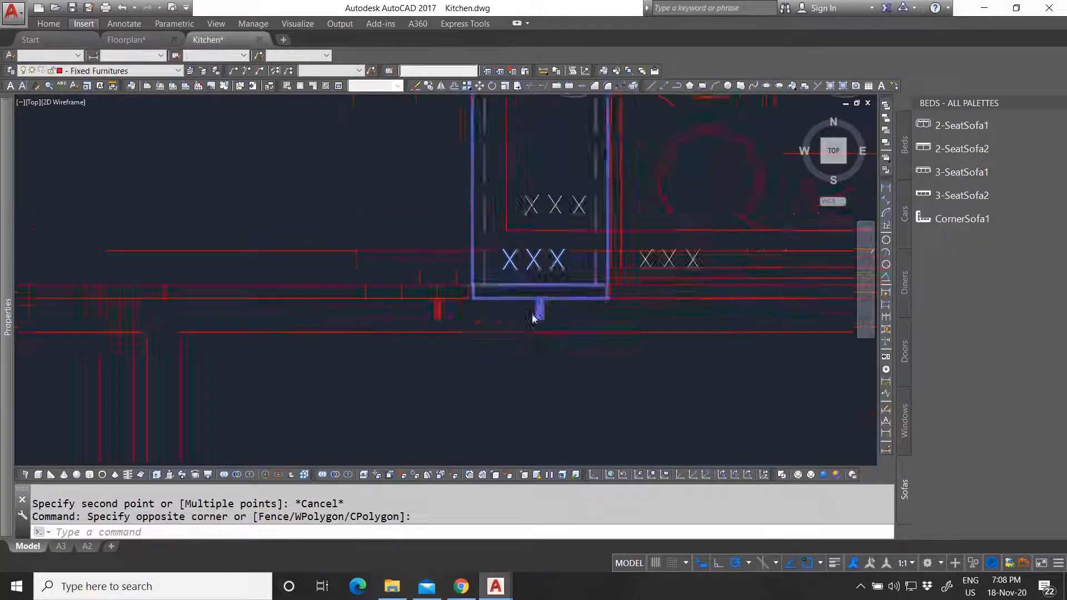
{"action": "mouse_move", "coordinate": [8, 444]}
{"action": "left_click", "coordinate": [232, 468]}
{"action": "type", "text": "BC-04"}
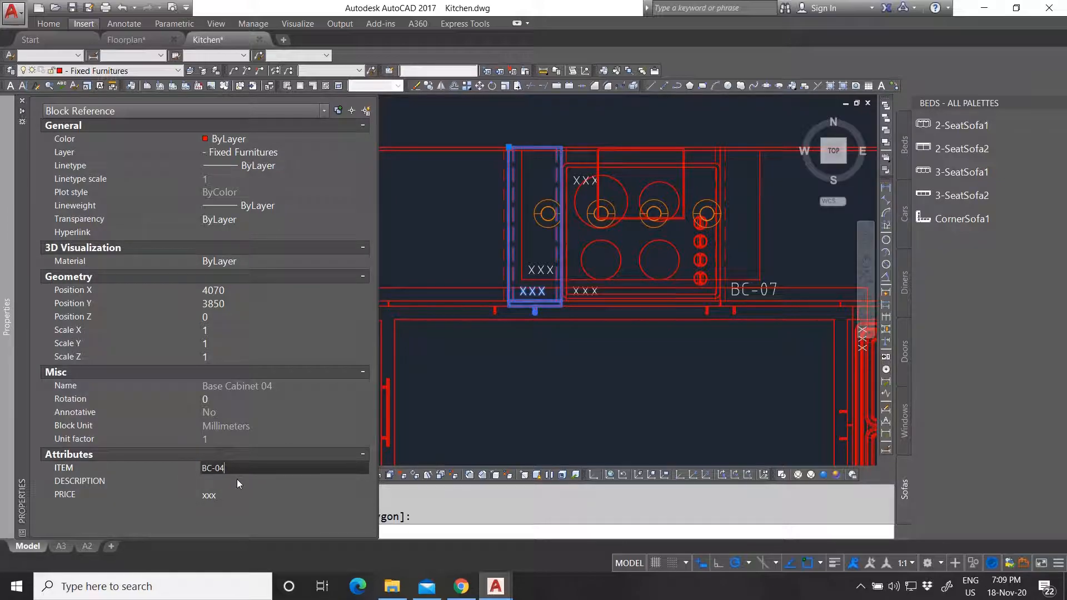
{"action": "left_click", "coordinate": [237, 481]}
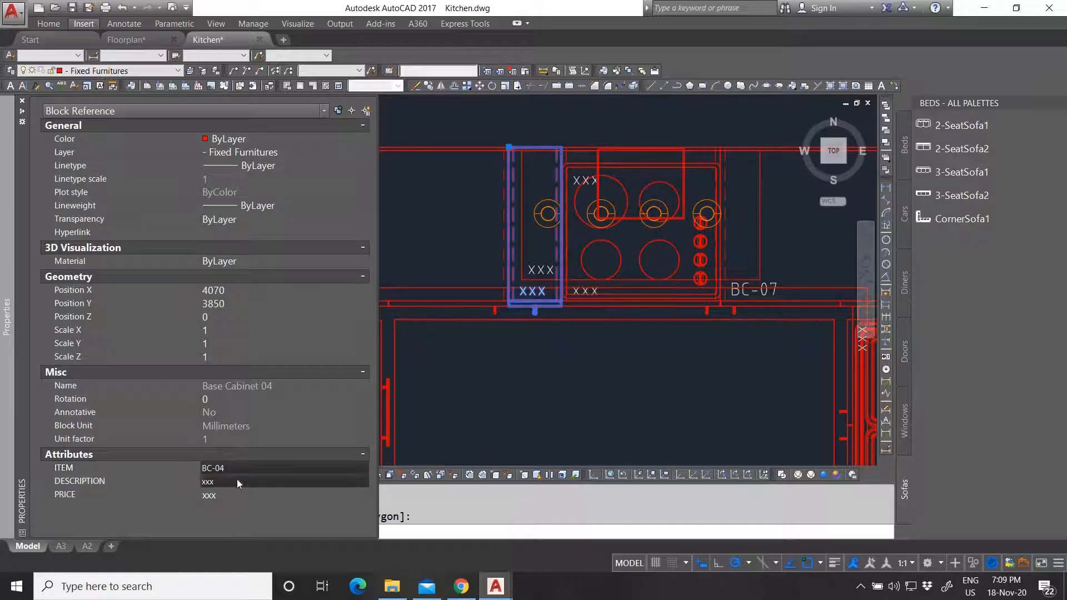
{"action": "type", "text": "Base cabinet"}
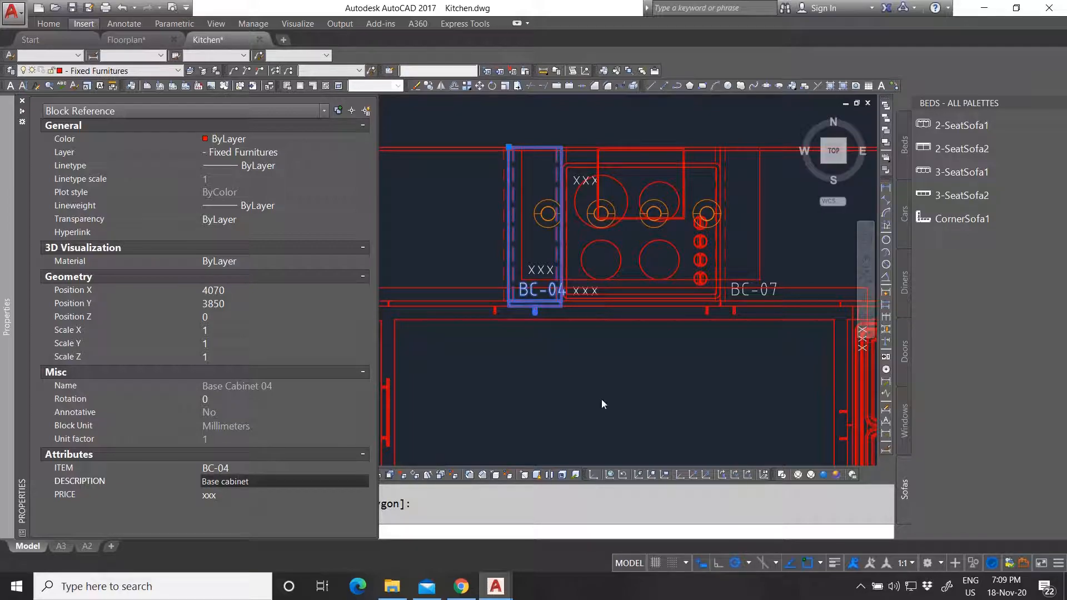
{"action": "key", "text": "ctrl+1"}
{"action": "key", "text": "Escape"}
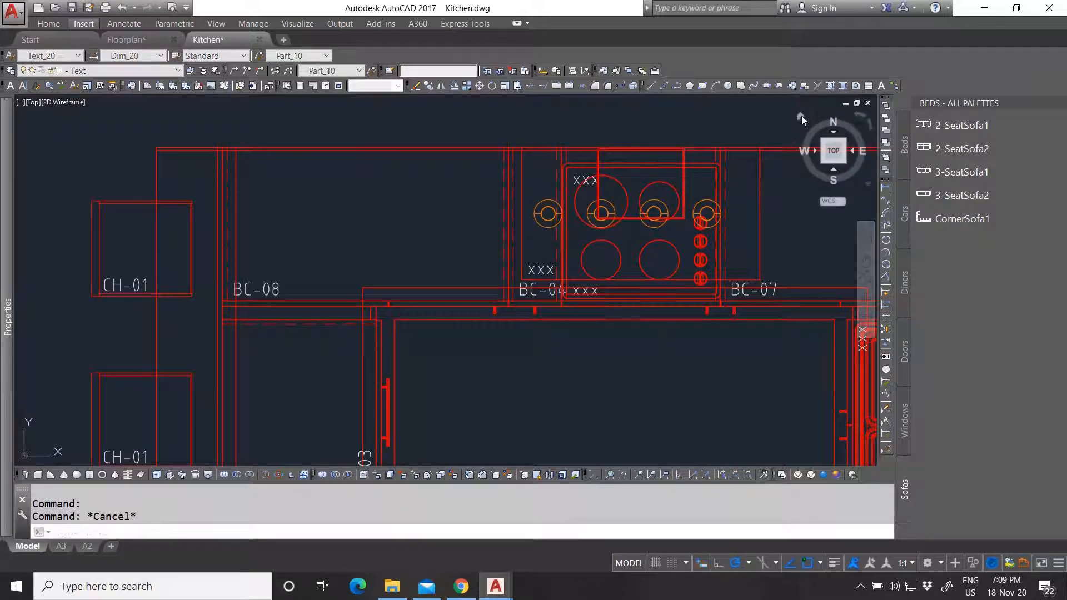
Inspect the cabinet fronts beside the cooktop in northwest and southwest isometric views, and return to the top view.
{"action": "middle_click_drag", "start_coordinate": [702, 218], "coordinate": [627, 257], "text": "shift"}
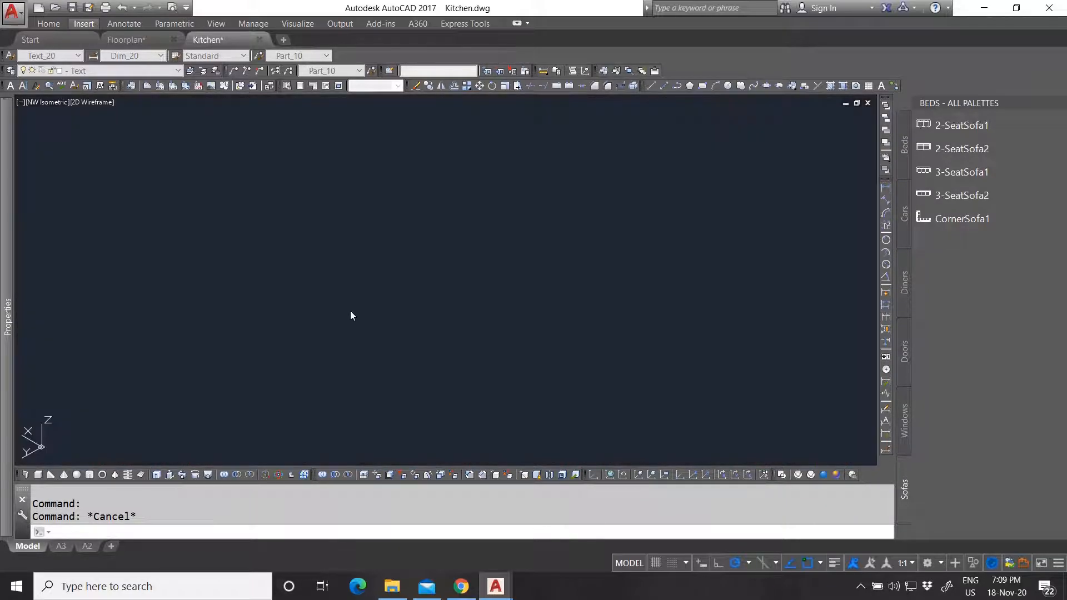
{"action": "scroll", "coordinate": [335, 328], "scroll_direction": "up", "scroll_amount": 6}
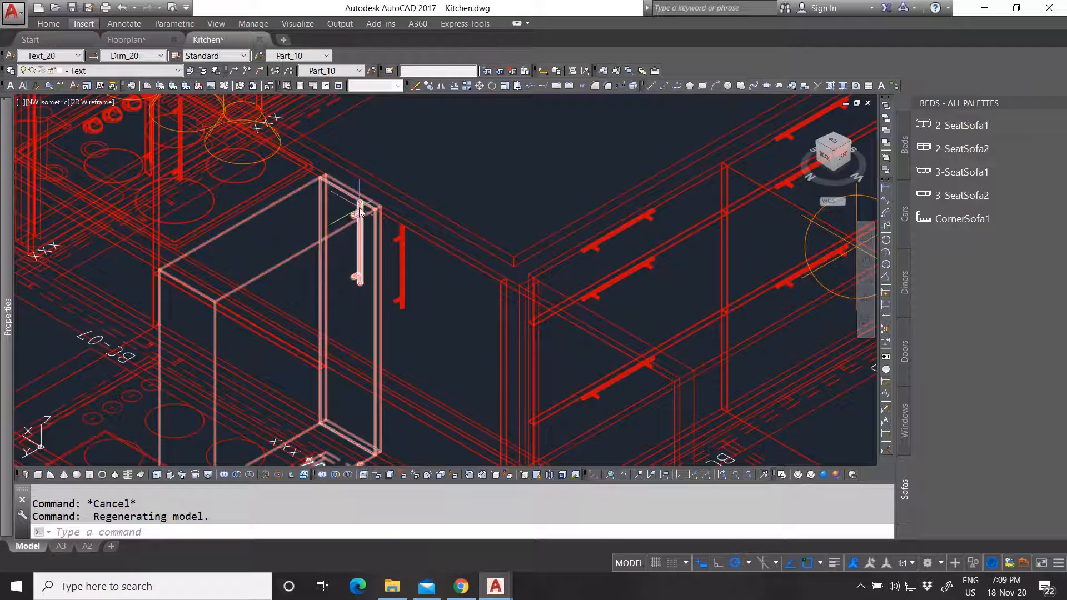
{"action": "scroll", "coordinate": [359, 191], "scroll_direction": "up", "scroll_amount": 3}
{"action": "scroll", "coordinate": [402, 206], "scroll_direction": "down", "scroll_amount": 3}
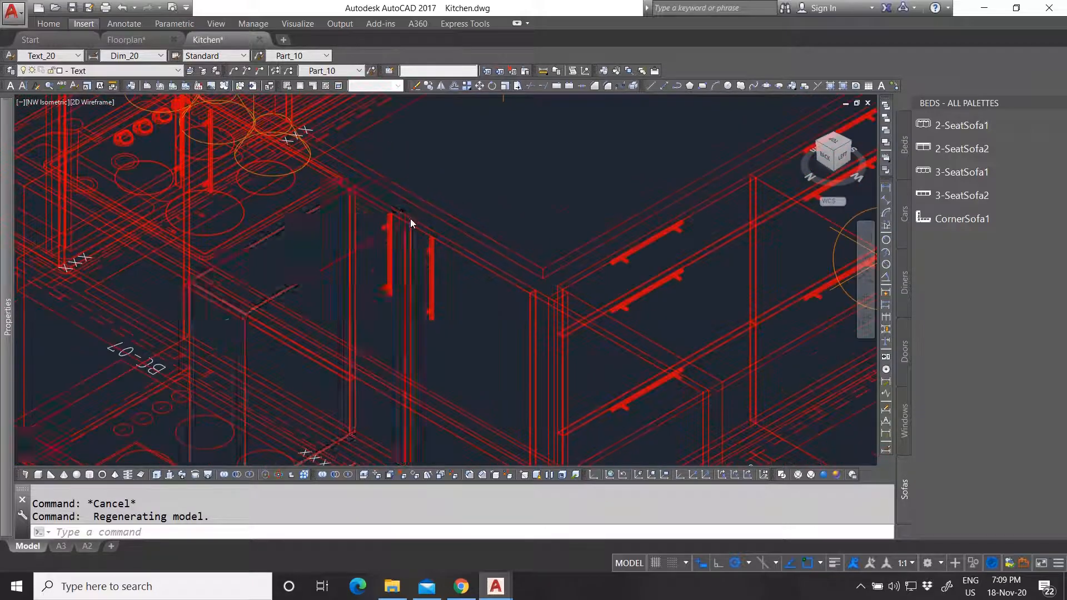
{"action": "scroll", "coordinate": [400, 228], "scroll_direction": "down", "scroll_amount": 3}
{"action": "scroll", "coordinate": [398, 238], "scroll_direction": "up", "scroll_amount": 4}
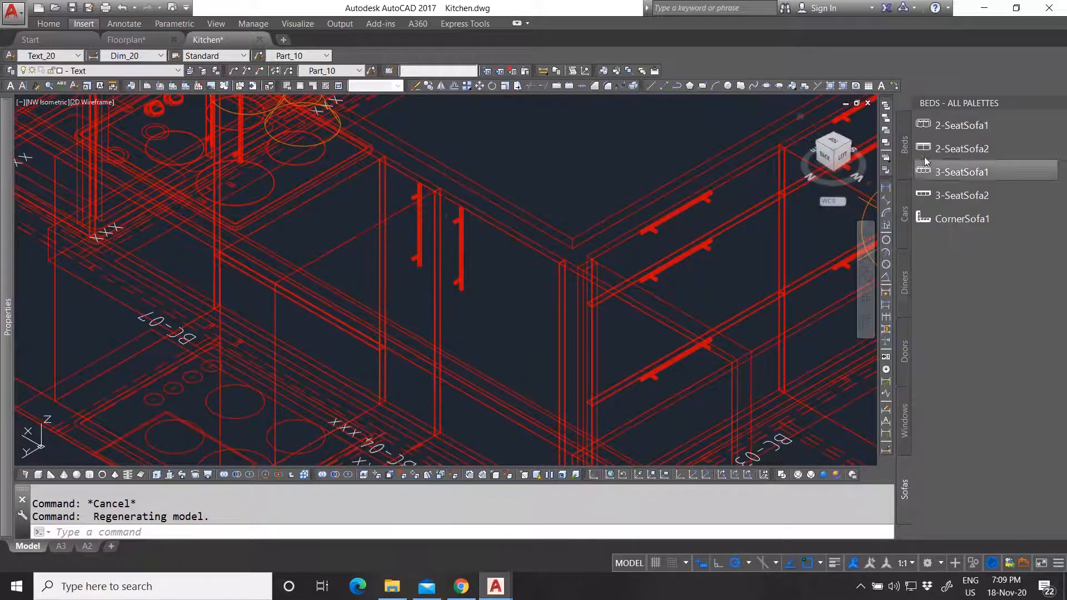
{"action": "left_click", "coordinate": [849, 143]}
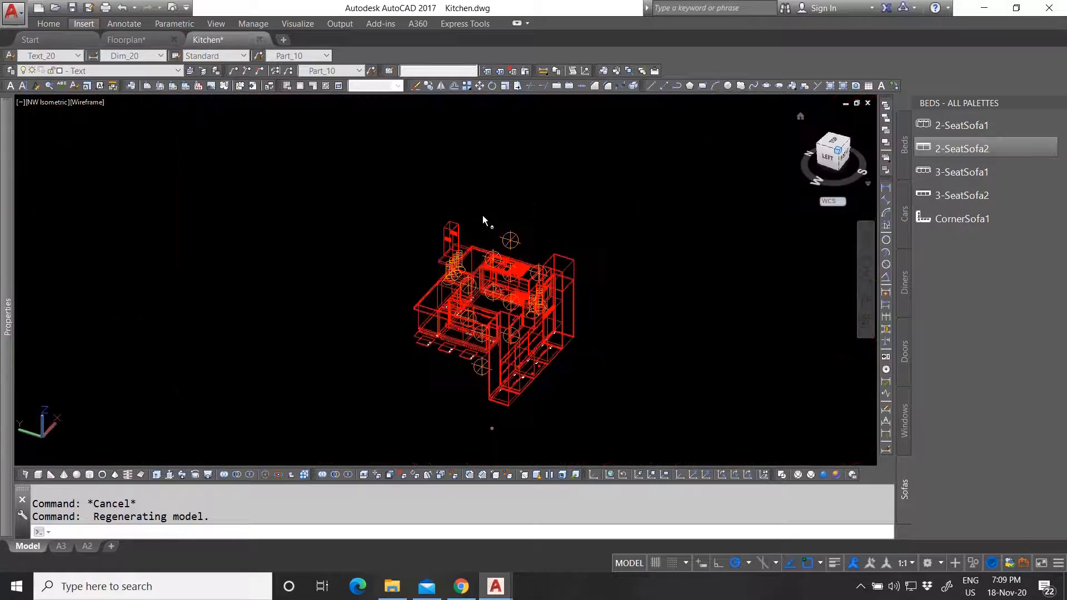
{"action": "scroll", "coordinate": [475, 276], "scroll_direction": "up", "scroll_amount": 4}
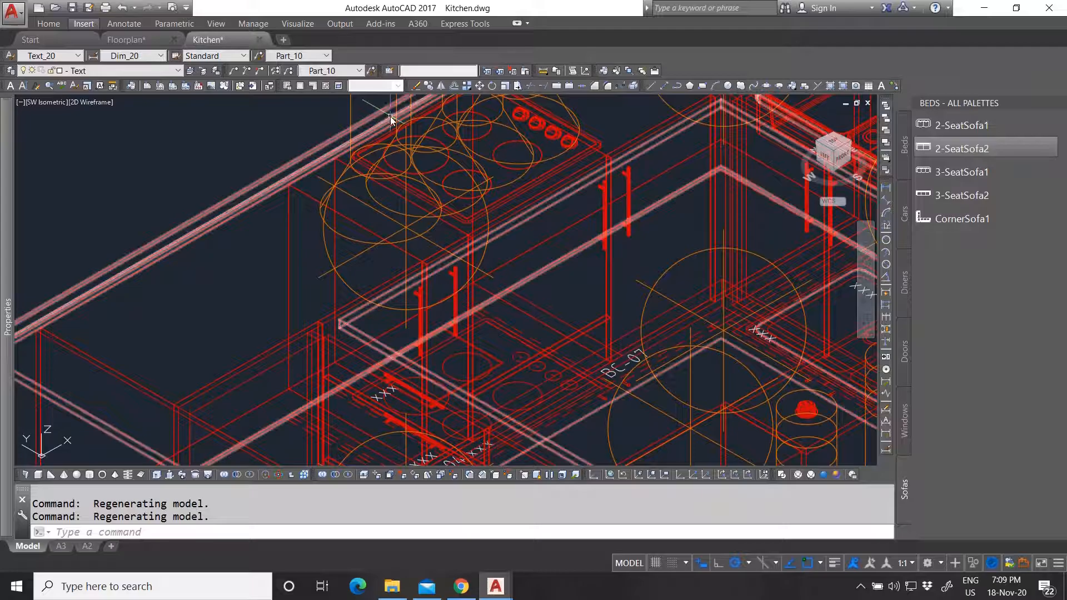
{"action": "scroll", "coordinate": [415, 238], "scroll_direction": "down", "scroll_amount": 6}
{"action": "left_click", "coordinate": [833, 141]}
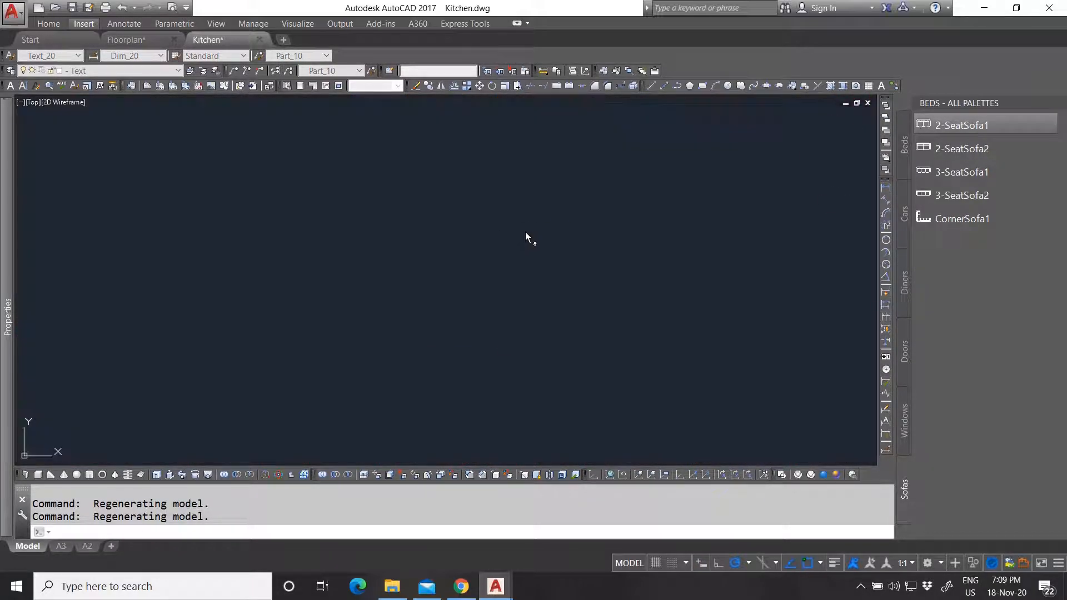
Select the BC-04 cabinet left of the cooktop and extend its DESCRIPTION to Base cabinet drawer 20.
{"action": "scroll", "coordinate": [523, 239], "scroll_direction": "up", "scroll_amount": 8}
{"action": "left_click", "coordinate": [506, 171]}
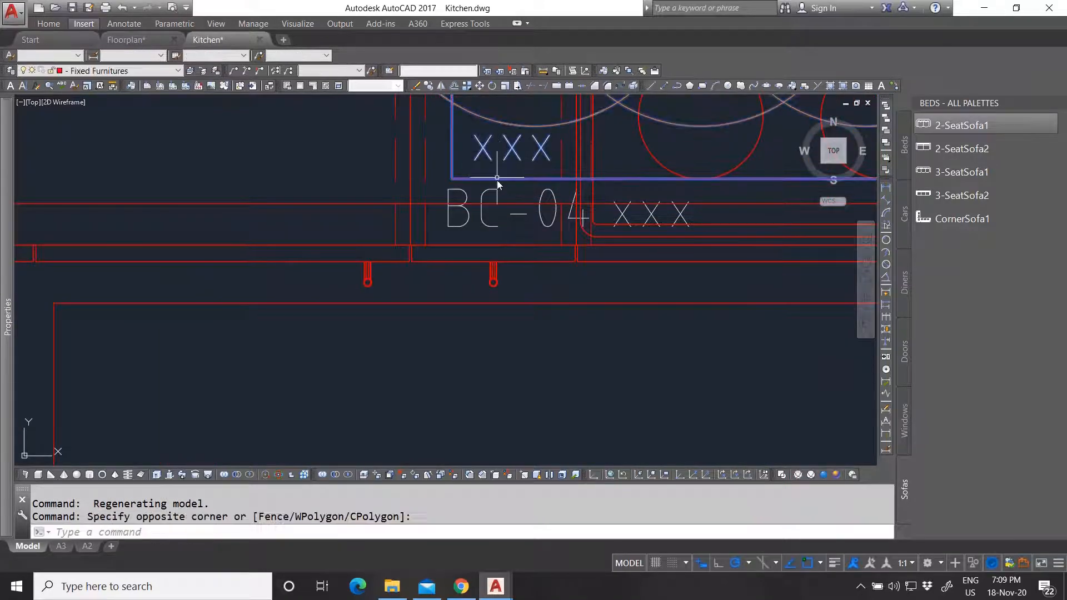
{"action": "key", "text": "Escape"}
{"action": "left_click", "coordinate": [485, 192]}
{"action": "scroll", "coordinate": [484, 192], "scroll_direction": "down", "scroll_amount": 4}
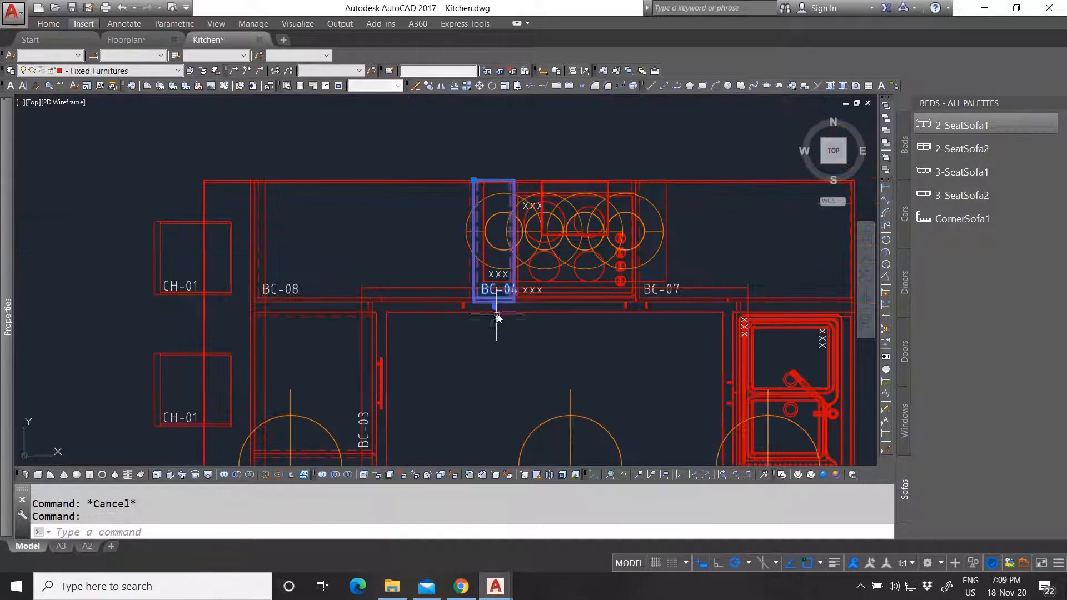
{"action": "scroll", "coordinate": [445, 265], "scroll_direction": "up", "scroll_amount": 4}
{"action": "scroll", "coordinate": [482, 331], "scroll_direction": "down", "scroll_amount": 3}
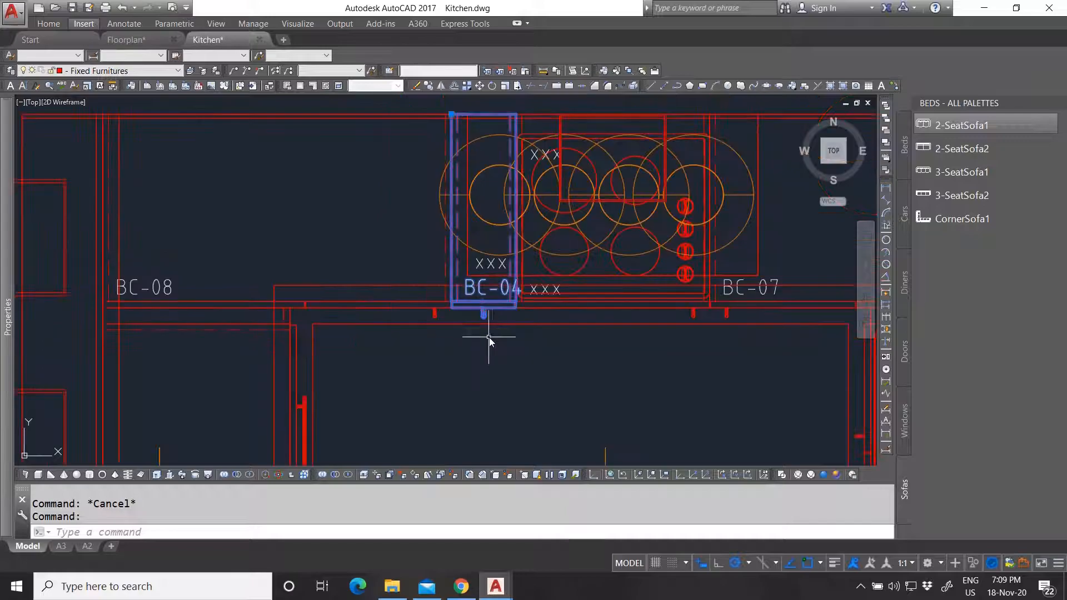
{"action": "scroll", "coordinate": [482, 332], "scroll_direction": "up", "scroll_amount": 4}
{"action": "mouse_move", "coordinate": [7, 317]}
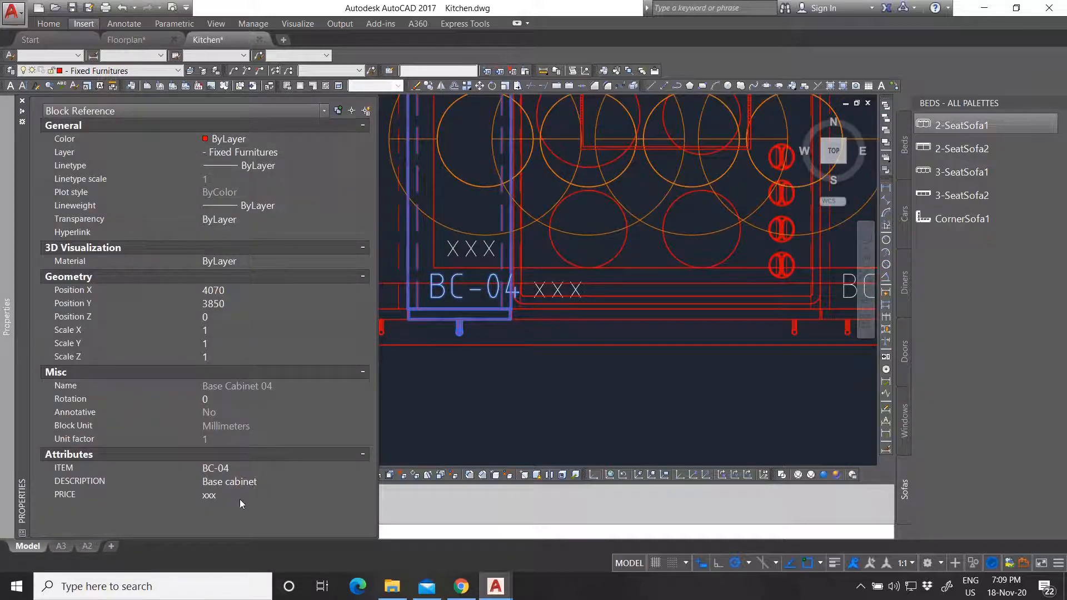
{"action": "left_click", "coordinate": [239, 482]}
{"action": "left_click", "coordinate": [283, 479]}
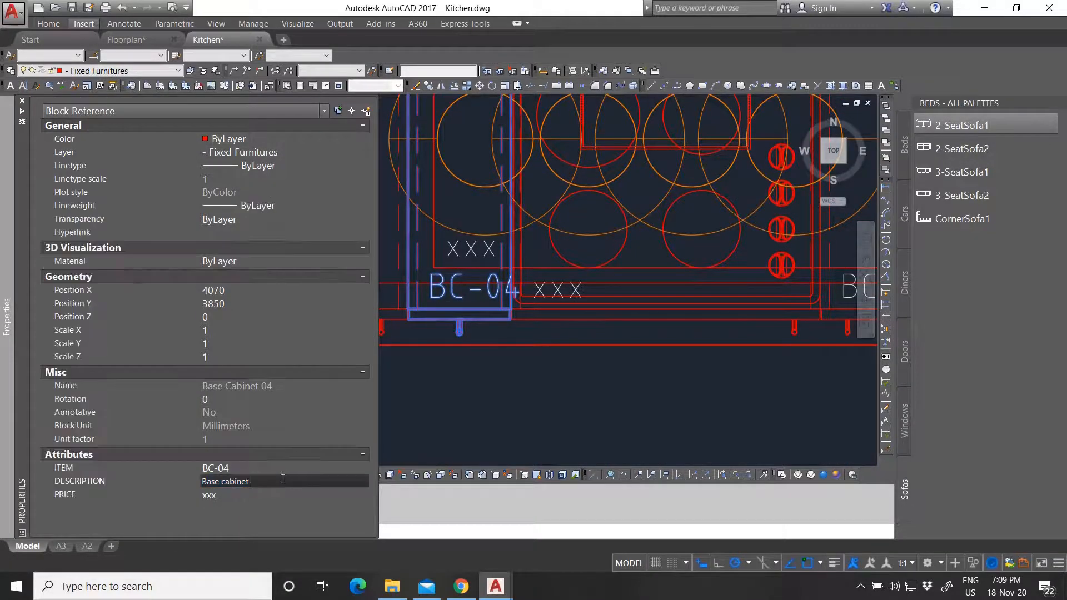
{"action": "type", "text": "drawer 20"}
Enter a PRICE for the BC-04 cabinet in place of the xxx placeholder and deselect it.
{"action": "left_click", "coordinate": [247, 493]}
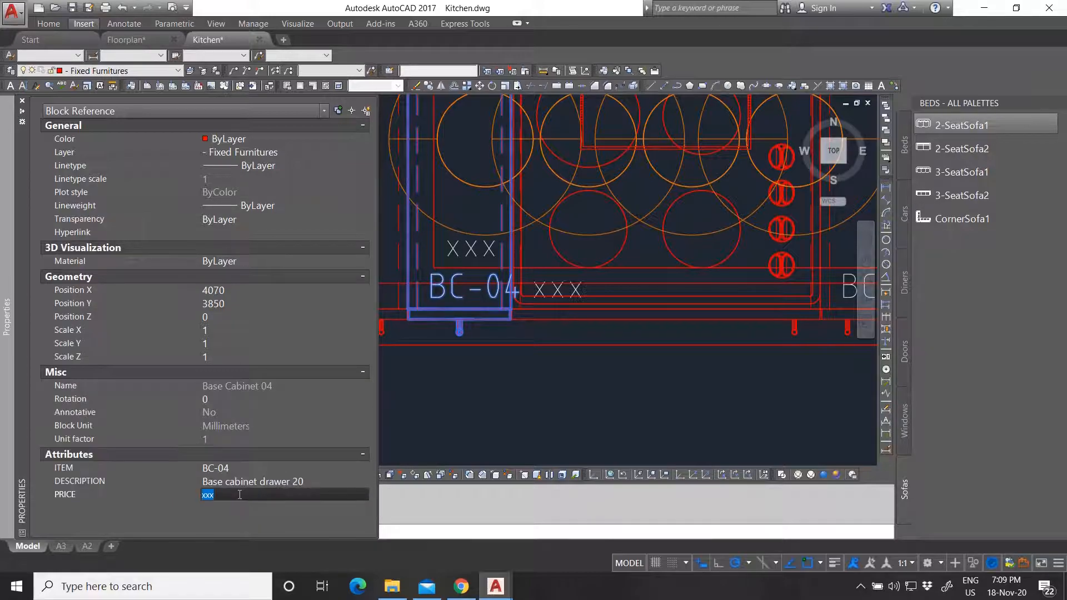
{"action": "type", "text": "1"}
{"action": "scroll", "coordinate": [563, 316], "scroll_direction": "down", "scroll_amount": 3}
{"action": "key", "text": "Escape"}
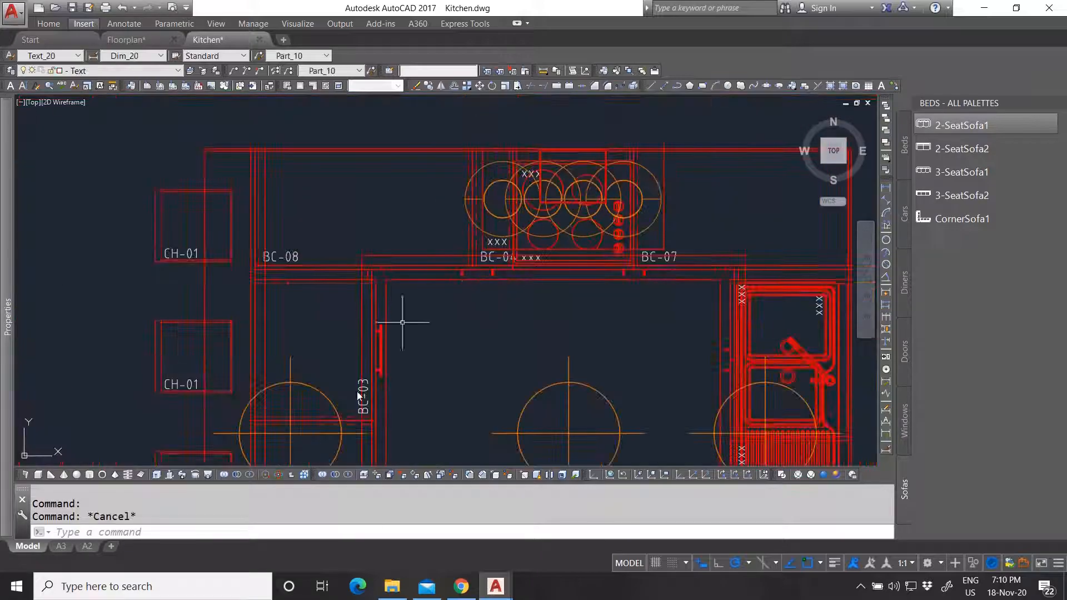
Select both BC-03 cabinets, change their DESCRIPTION to Base cabinet with 3 drawers 70, and deselect them.
{"action": "scroll", "coordinate": [405, 309], "scroll_direction": "down", "scroll_amount": 3}
{"action": "scroll", "coordinate": [372, 305], "scroll_direction": "up", "scroll_amount": 5}
{"action": "scroll", "coordinate": [375, 266], "scroll_direction": "up", "scroll_amount": 4}
{"action": "left_click", "coordinate": [347, 266]}
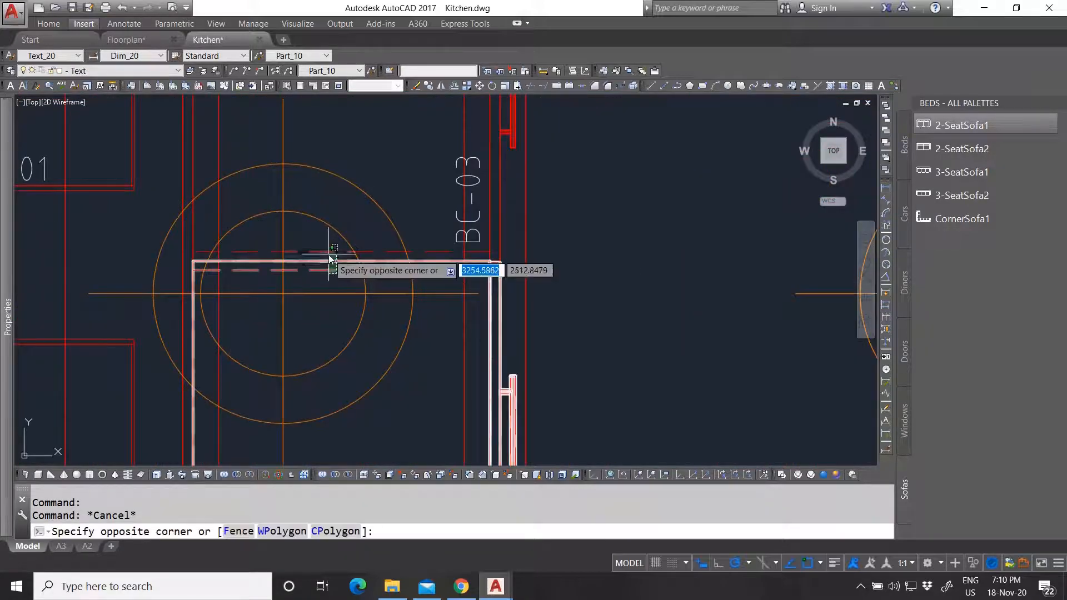
{"action": "left_click", "coordinate": [332, 254]}
{"action": "mouse_move", "coordinate": [11, 437]}
{"action": "left_click", "coordinate": [272, 482]}
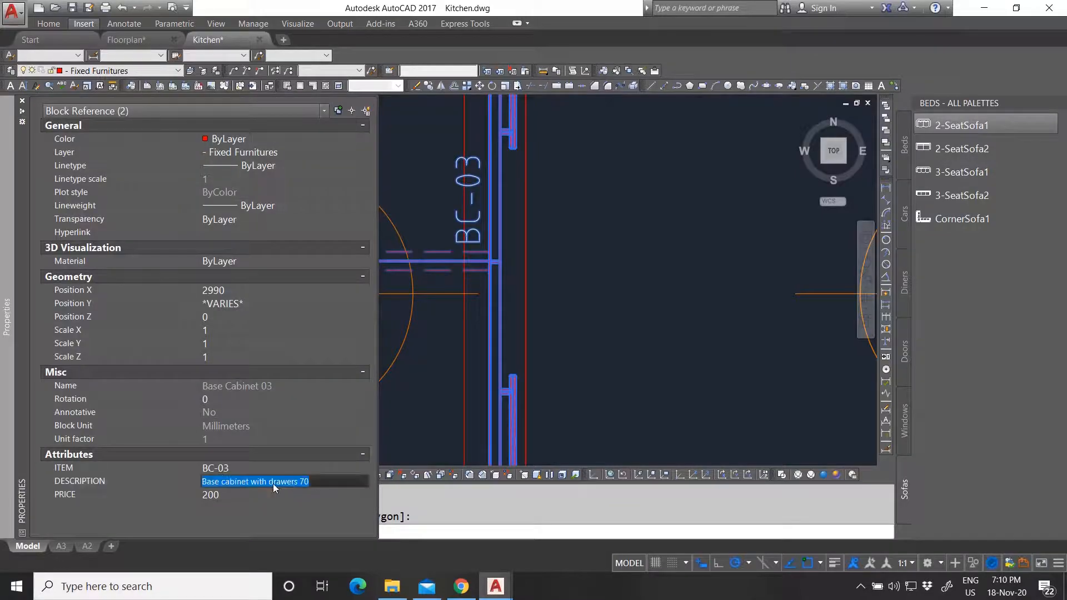
{"action": "left_click", "coordinate": [272, 481]}
{"action": "type", "text": "3"}
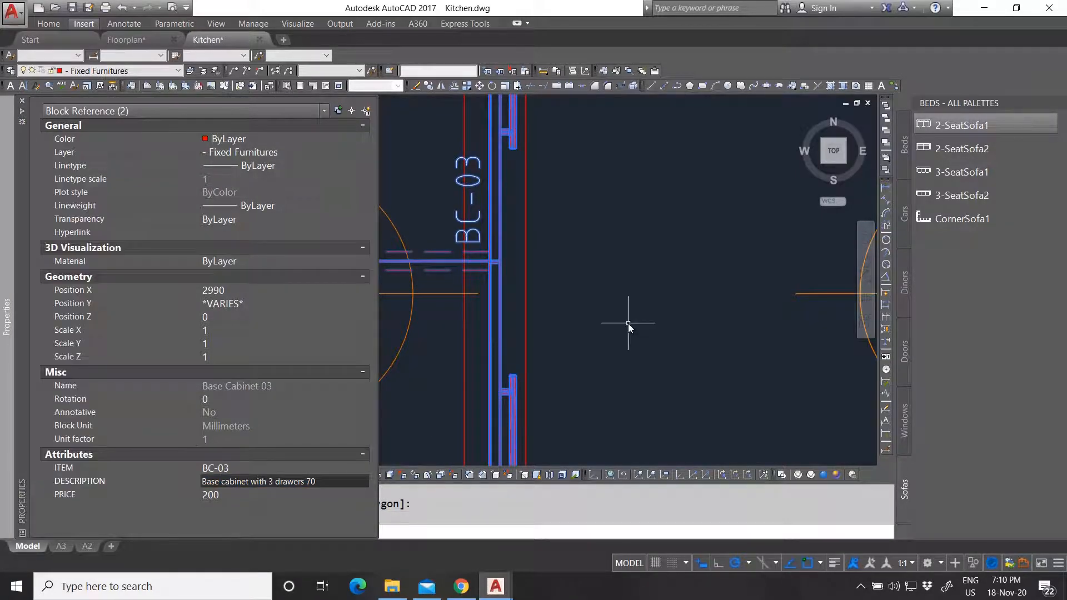
{"action": "left_click", "coordinate": [628, 323]}
{"action": "key", "text": "Escape"}
{"action": "scroll", "coordinate": [389, 311], "scroll_direction": "down", "scroll_amount": 8}
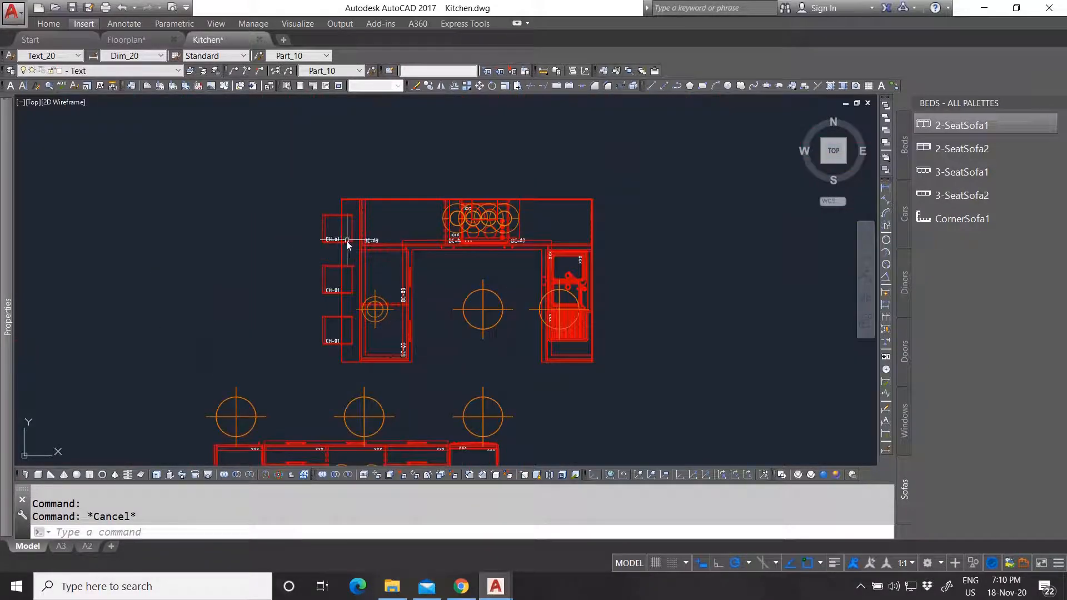
{"action": "scroll", "coordinate": [371, 228], "scroll_direction": "up", "scroll_amount": 4}
{"action": "scroll", "coordinate": [375, 248], "scroll_direction": "down", "scroll_amount": 2}
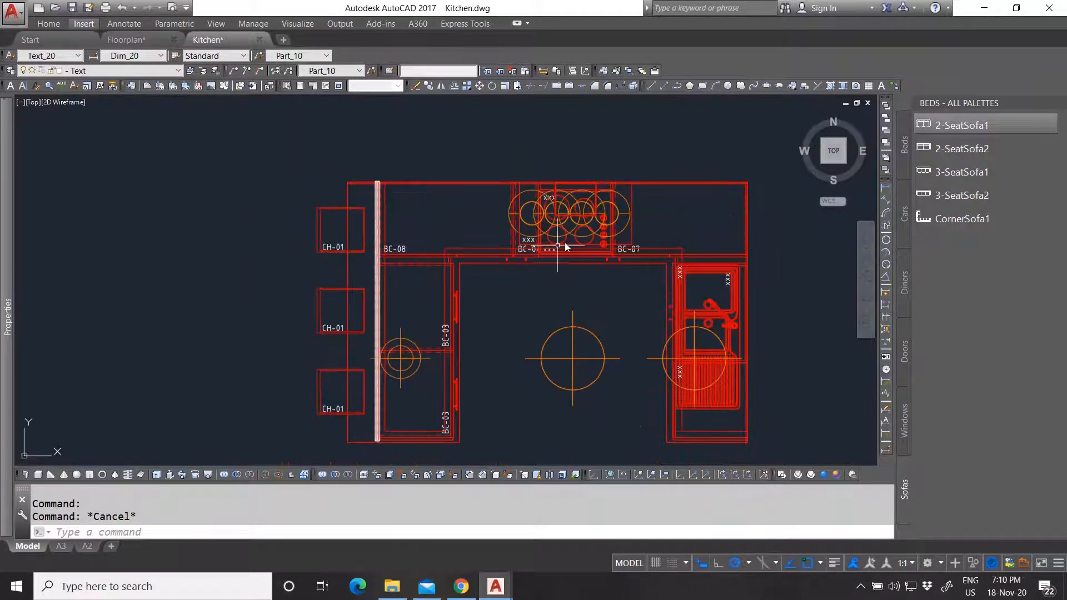
{"action": "scroll", "coordinate": [636, 250], "scroll_direction": "up", "scroll_amount": 4}
{"action": "scroll", "coordinate": [370, 282], "scroll_direction": "up", "scroll_amount": 2}
{"action": "left_click", "coordinate": [381, 284]}
{"action": "key", "text": "Escape"}
{"action": "left_click", "coordinate": [309, 282]}
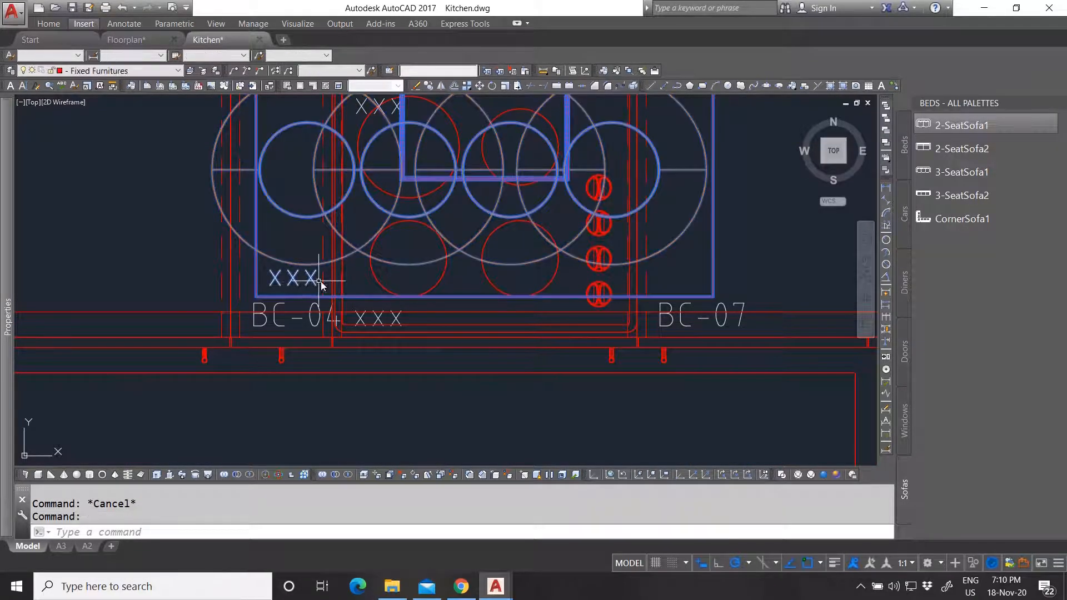
{"action": "scroll", "coordinate": [405, 285], "scroll_direction": "down", "scroll_amount": 4}
{"action": "scroll", "coordinate": [412, 289], "scroll_direction": "up", "scroll_amount": 4}
{"action": "key", "text": "Escape"}
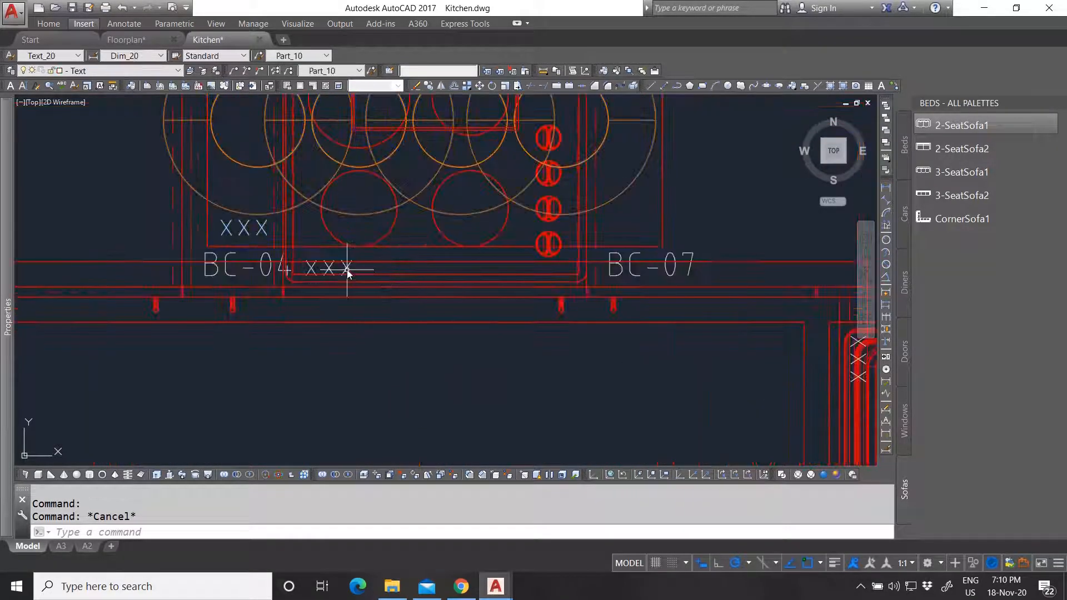
Select the base cabinet under the cooktop and set its ITEM attribute to BC-05.
{"action": "left_click", "coordinate": [347, 268]}
{"action": "scroll", "coordinate": [398, 279], "scroll_direction": "down", "scroll_amount": 2}
{"action": "scroll", "coordinate": [426, 279], "scroll_direction": "up", "scroll_amount": 2}
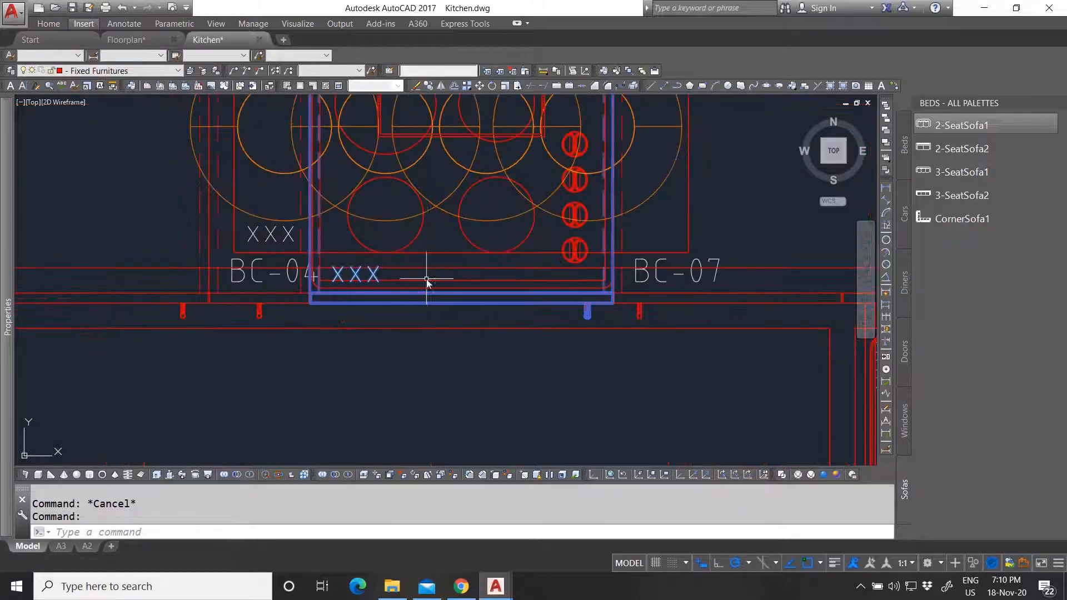
{"action": "mouse_move", "coordinate": [8, 333]}
{"action": "left_click", "coordinate": [239, 468]}
{"action": "type", "text": "BC-05"}
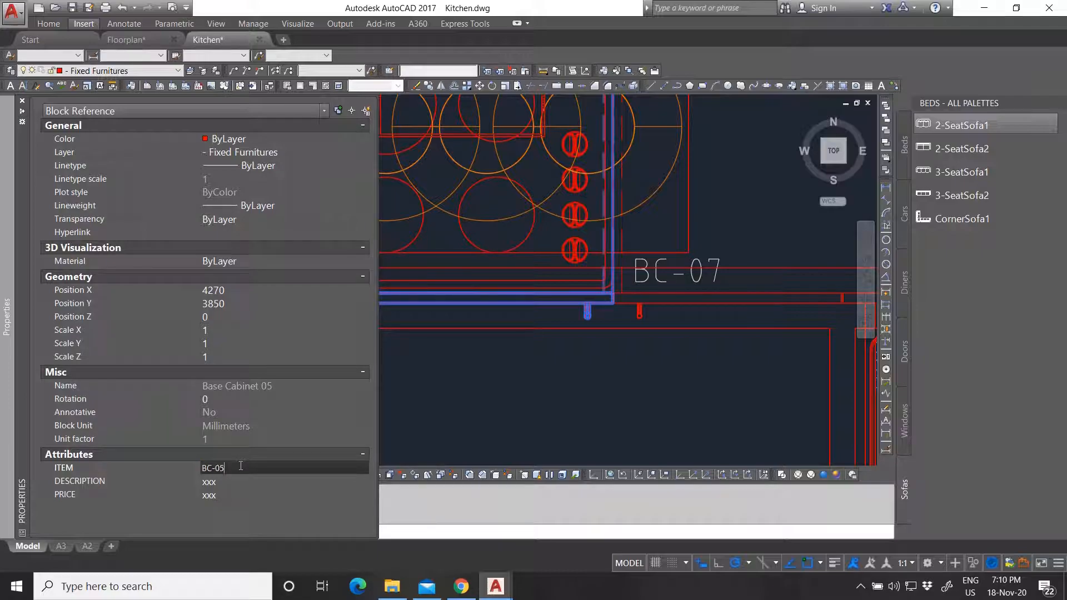
Set the BC-05 cabinet's DESCRIPTION to Base cabinet stove, copying the words Base cabinet to the clipboard along the way.
{"action": "left_click", "coordinate": [251, 483]}
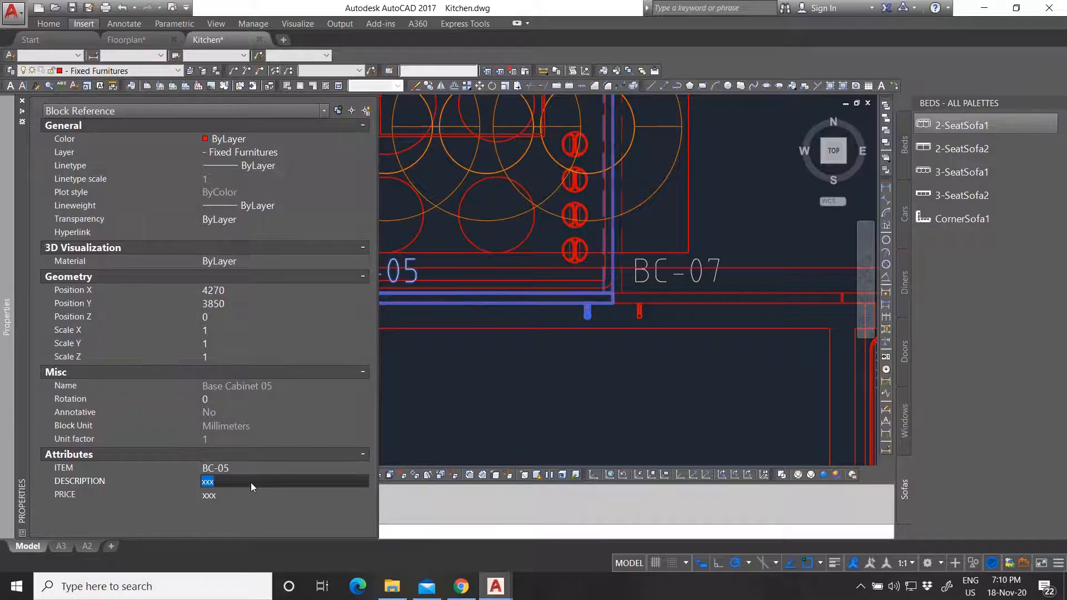
{"action": "type", "text": "Base"}
{"action": "left_click_drag", "start_coordinate": [258, 483], "coordinate": [206, 482]}
{"action": "right_click", "coordinate": [208, 481]}
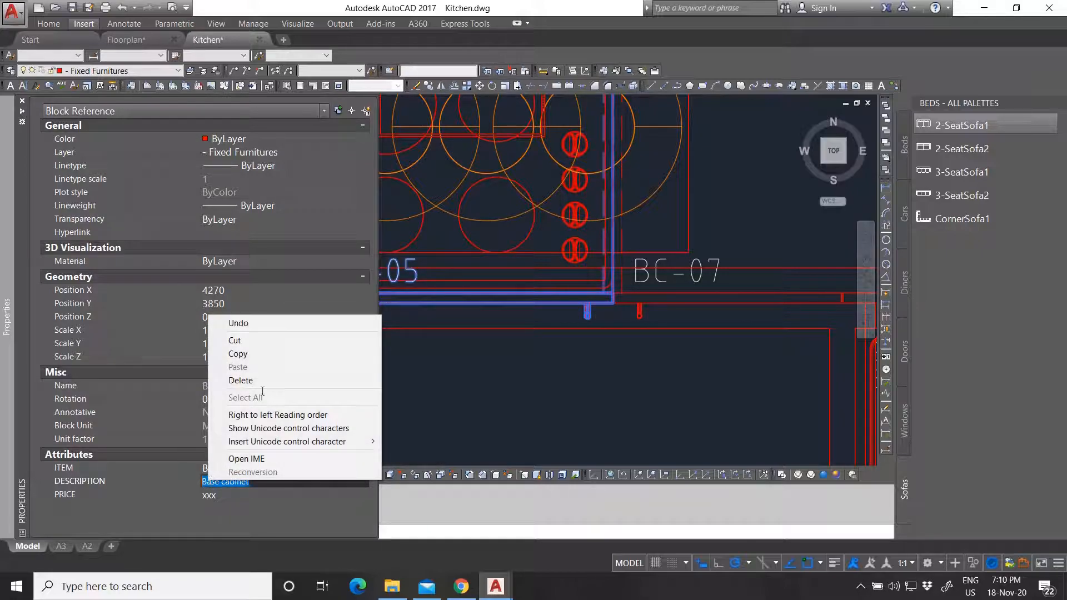
{"action": "left_click", "coordinate": [260, 354]}
{"action": "left_click", "coordinate": [261, 481]}
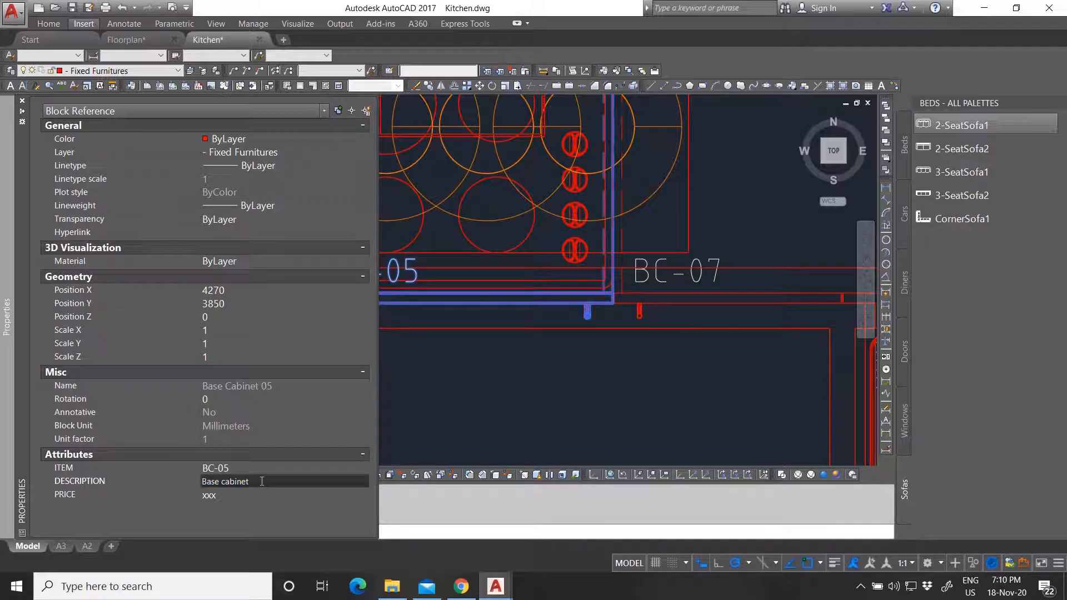
{"action": "type", "text": "stove"}
Set the BC-05 cabinet's PRICE to 100, extend its DESCRIPTION to Base cabinet stove 60, and deselect it.
{"action": "left_click", "coordinate": [235, 494]}
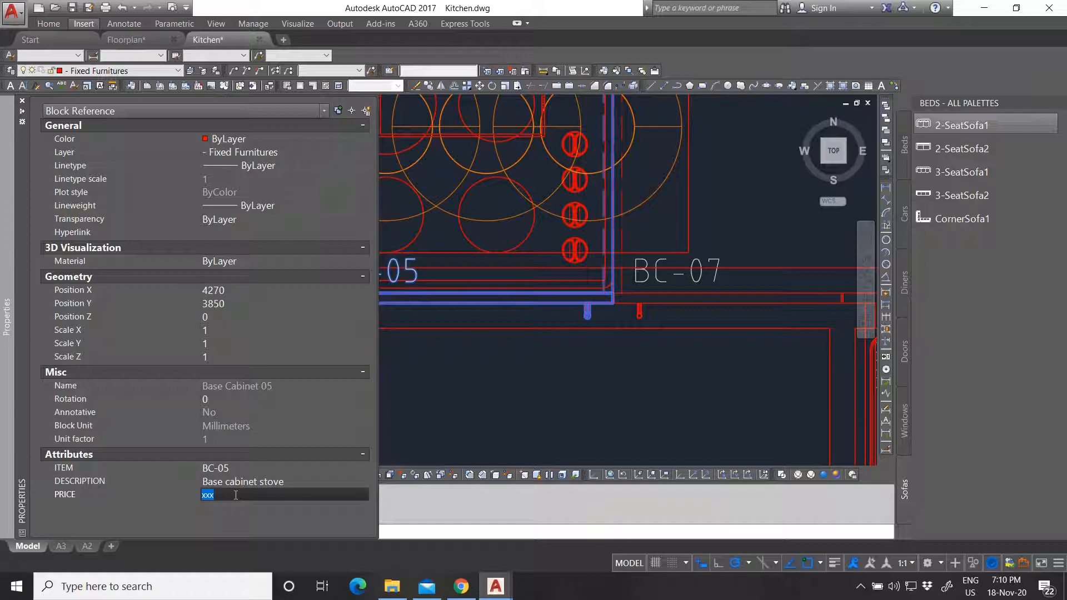
{"action": "type", "text": "1"}
{"action": "left_click", "coordinate": [288, 480]}
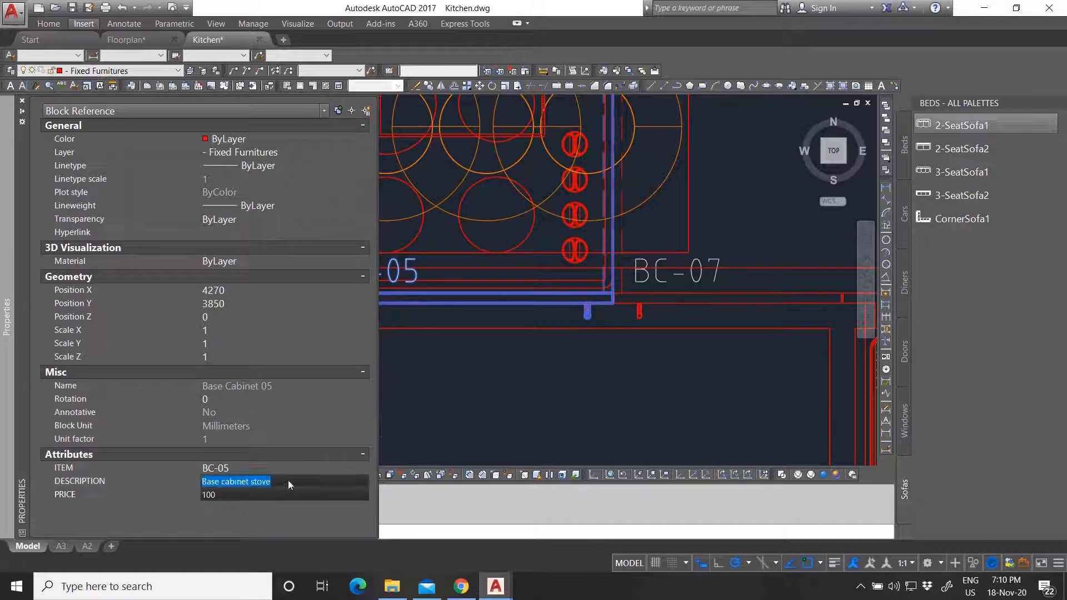
{"action": "left_click", "coordinate": [295, 482]}
{"action": "type", "text": "60"}
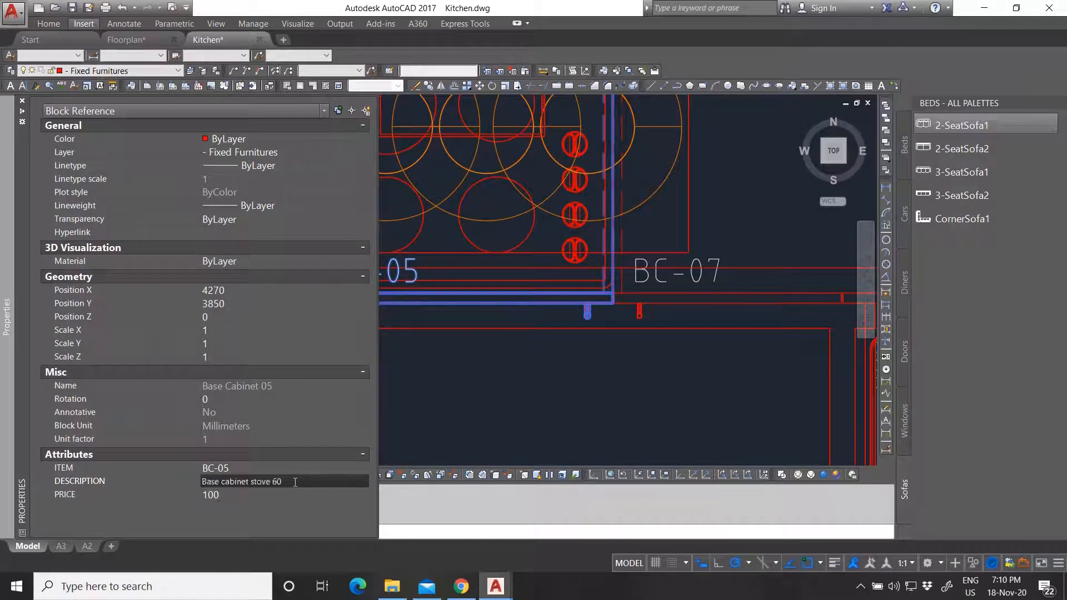
{"action": "key", "text": "Escape"}
Select the base cabinet under the sink to identify its outline, and deselect it.
{"action": "scroll", "coordinate": [400, 312], "scroll_direction": "down", "scroll_amount": 6}
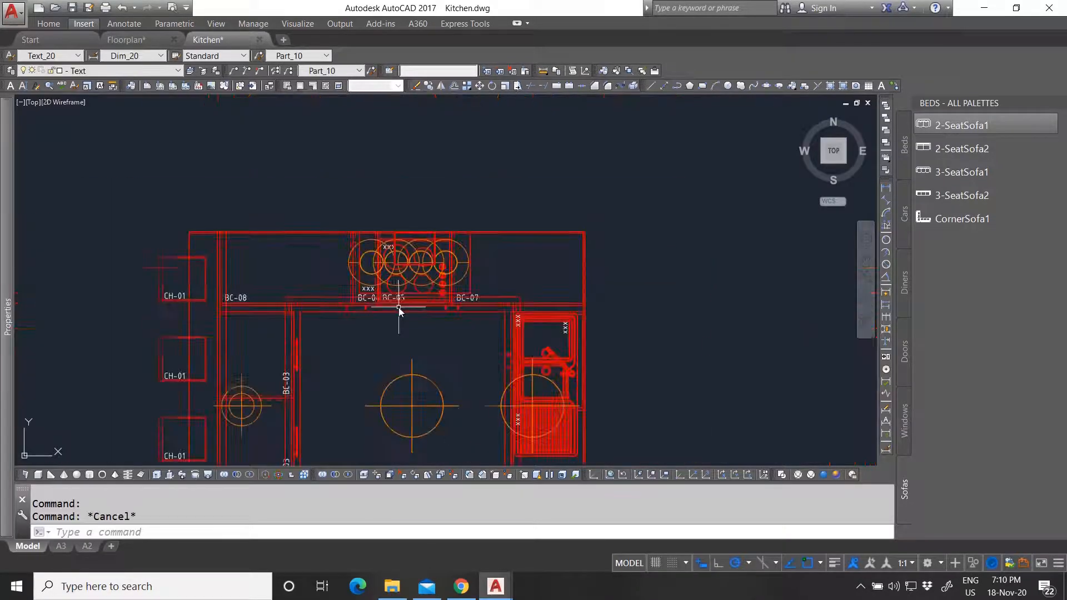
{"action": "scroll", "coordinate": [519, 327], "scroll_direction": "up", "scroll_amount": 5}
{"action": "scroll", "coordinate": [384, 290], "scroll_direction": "up", "scroll_amount": 4}
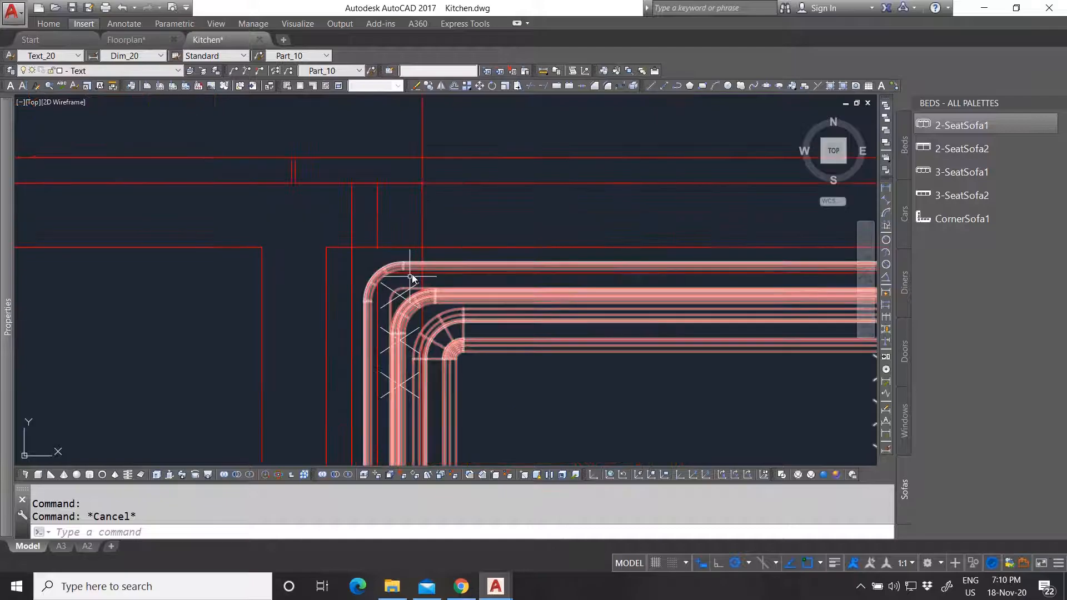
{"action": "left_click", "coordinate": [388, 294]}
{"action": "scroll", "coordinate": [389, 292], "scroll_direction": "down", "scroll_amount": 7}
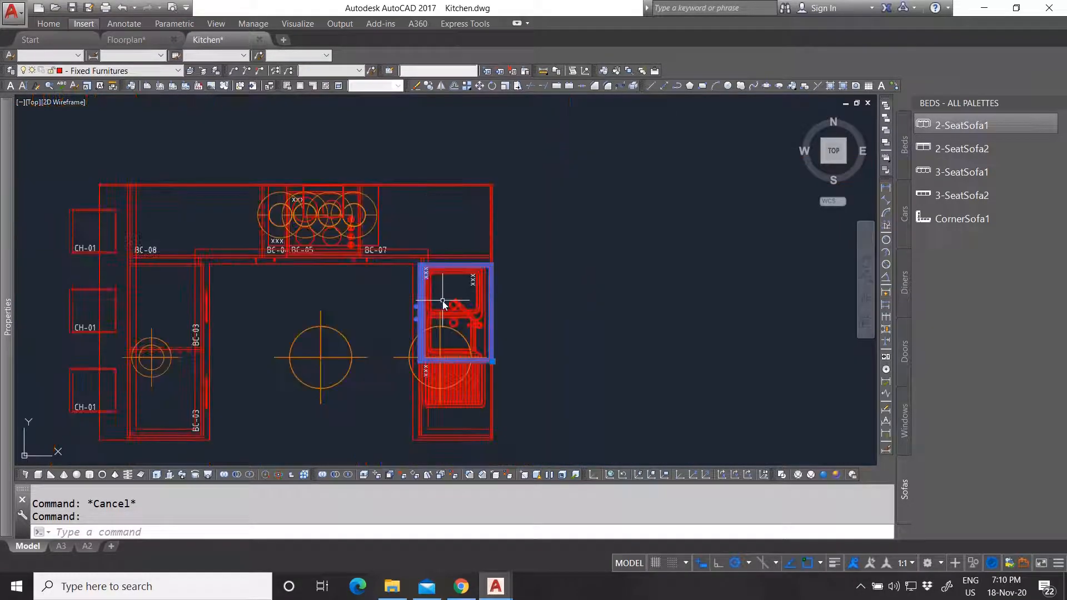
{"action": "scroll", "coordinate": [441, 298], "scroll_direction": "up", "scroll_amount": 4}
{"action": "key", "text": "Escape"}
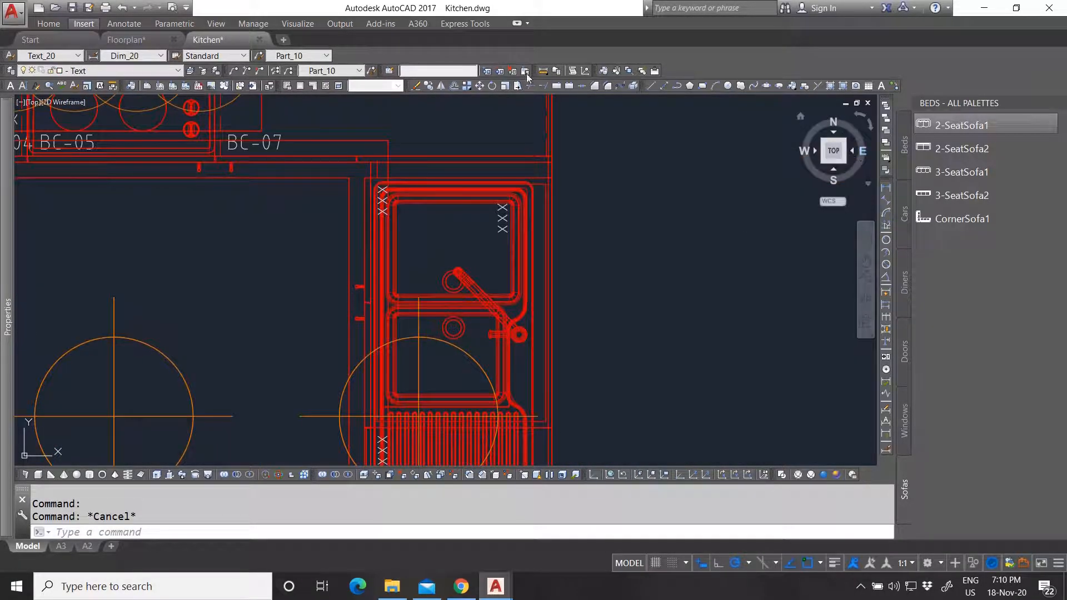
Measure the width of the base cabinet under the sink, corner to corner along its front edge.
{"action": "left_click", "coordinate": [543, 71]}
{"action": "scroll", "coordinate": [361, 183], "scroll_direction": "up", "scroll_amount": 4}
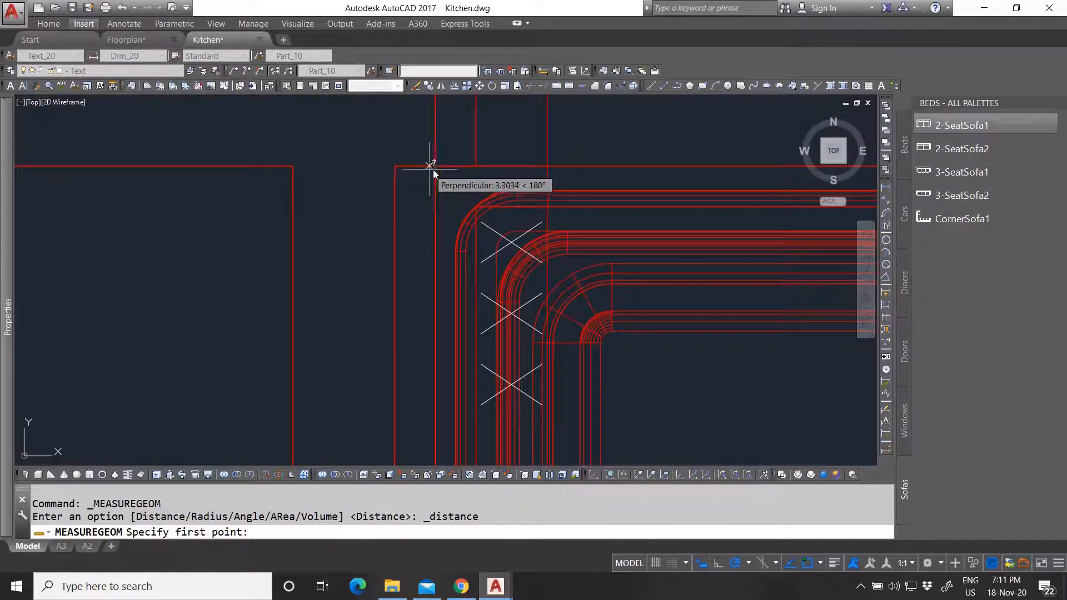
{"action": "left_click", "coordinate": [434, 166]}
{"action": "scroll", "coordinate": [427, 191], "scroll_direction": "down", "scroll_amount": 5}
{"action": "scroll", "coordinate": [423, 427], "scroll_direction": "up", "scroll_amount": 5}
{"action": "scroll", "coordinate": [422, 377], "scroll_direction": "down", "scroll_amount": 3}
{"action": "scroll", "coordinate": [435, 394], "scroll_direction": "up", "scroll_amount": 5}
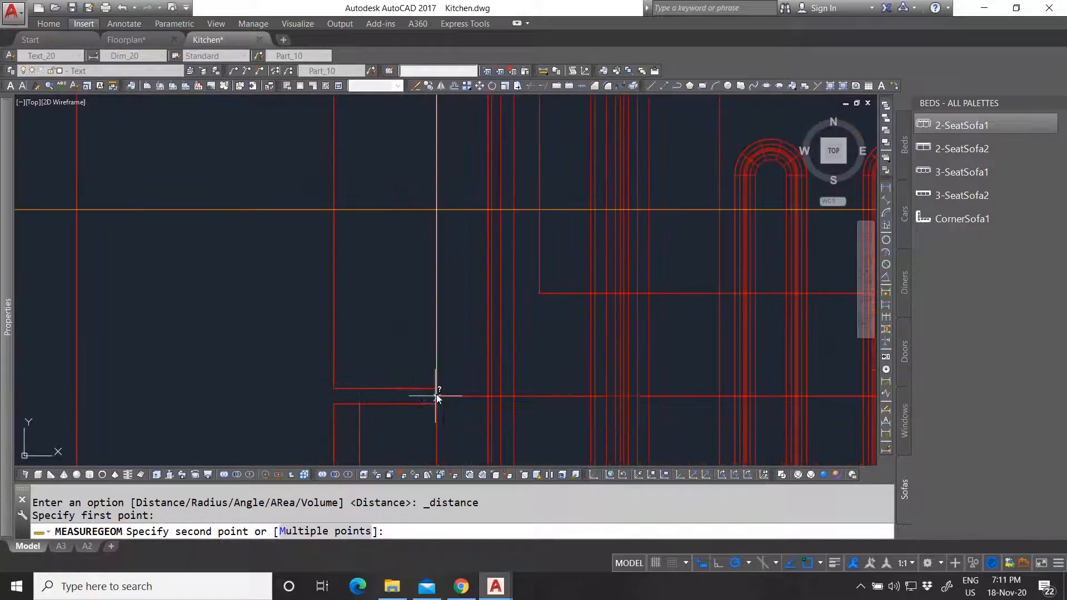
{"action": "left_click", "coordinate": [437, 395]}
{"action": "scroll", "coordinate": [425, 377], "scroll_direction": "down", "scroll_amount": 12}
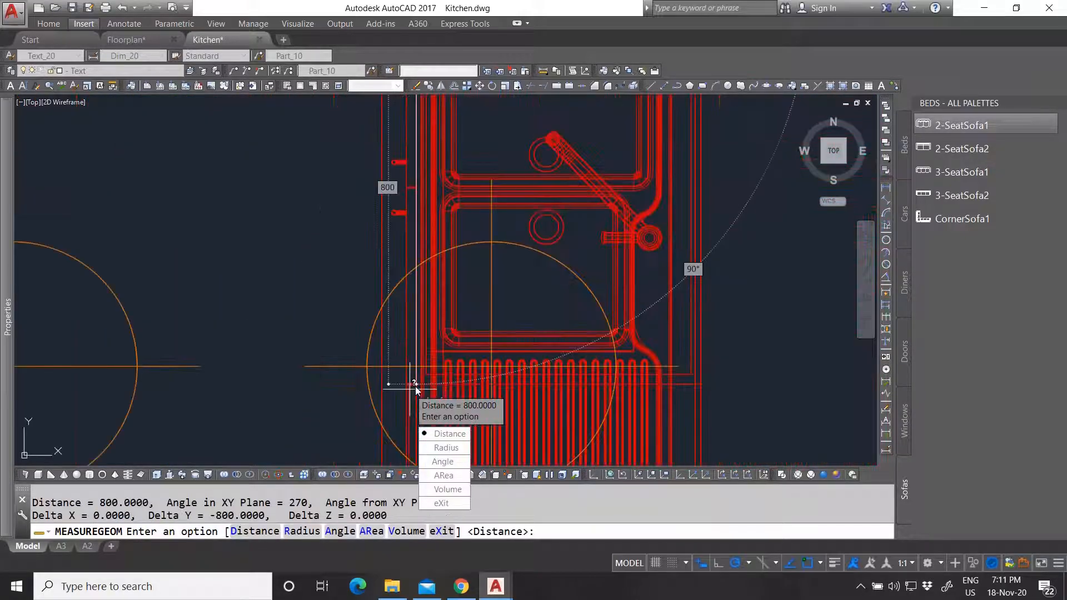
{"action": "scroll", "coordinate": [434, 342], "scroll_direction": "up", "scroll_amount": 4}
{"action": "key", "text": "Escape"}
Select the base cabinet under the sink and set its ITEM attribute to BC-06.
{"action": "left_click", "coordinate": [388, 268]}
{"action": "scroll", "coordinate": [388, 268], "scroll_direction": "down", "scroll_amount": 4}
{"action": "scroll", "coordinate": [384, 267], "scroll_direction": "up", "scroll_amount": 4}
{"action": "mouse_move", "coordinate": [3, 439]}
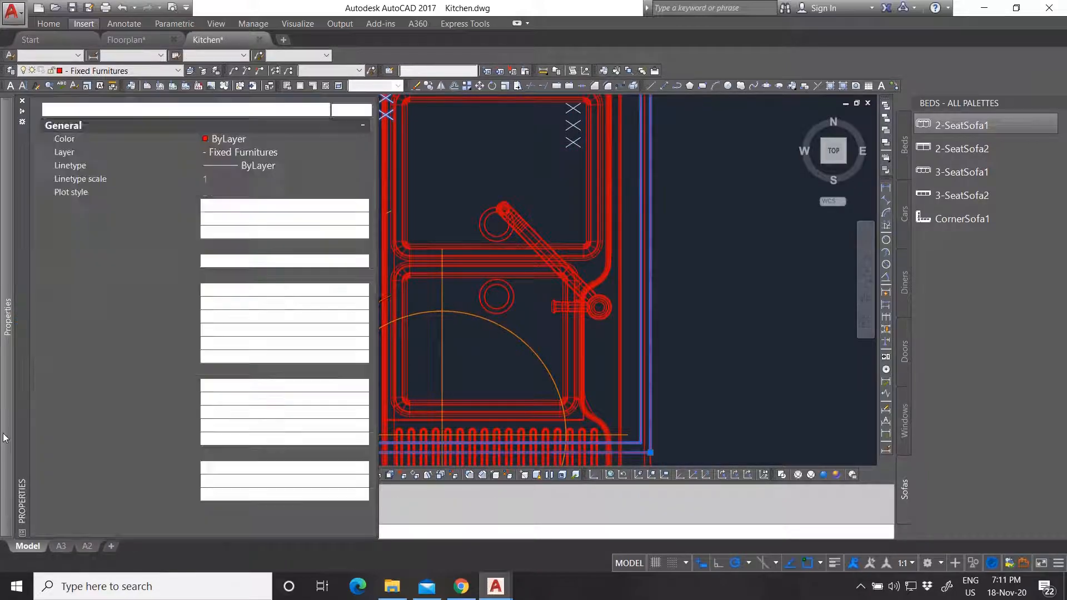
{"action": "left_click", "coordinate": [231, 470]}
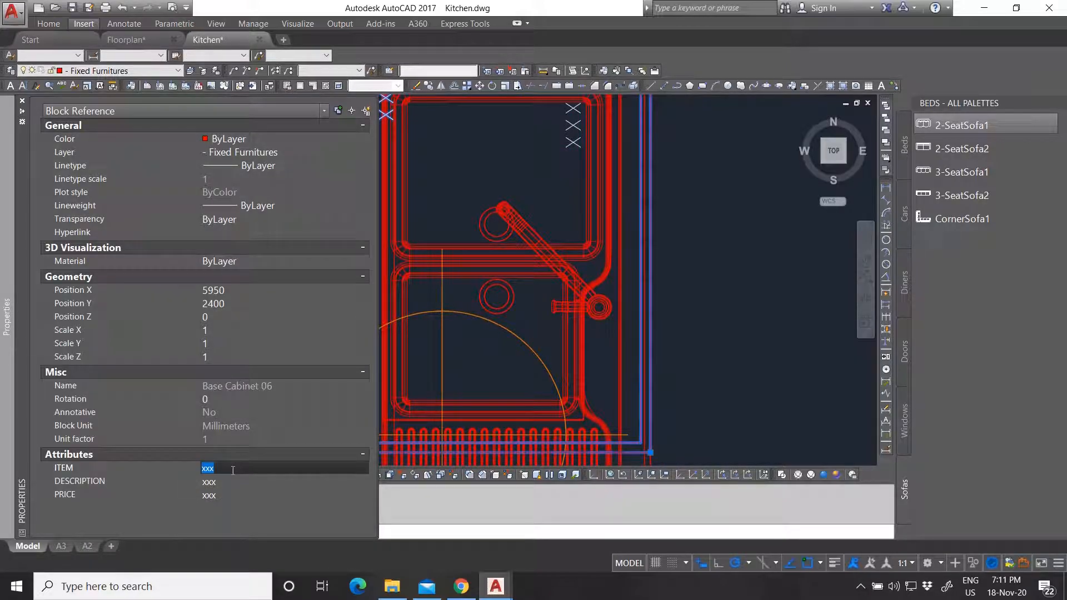
{"action": "type", "text": "BC-06"}
Set the BC-06 cabinet's DESCRIPTION to Base cabinet sink 80.
{"action": "left_click", "coordinate": [237, 482]}
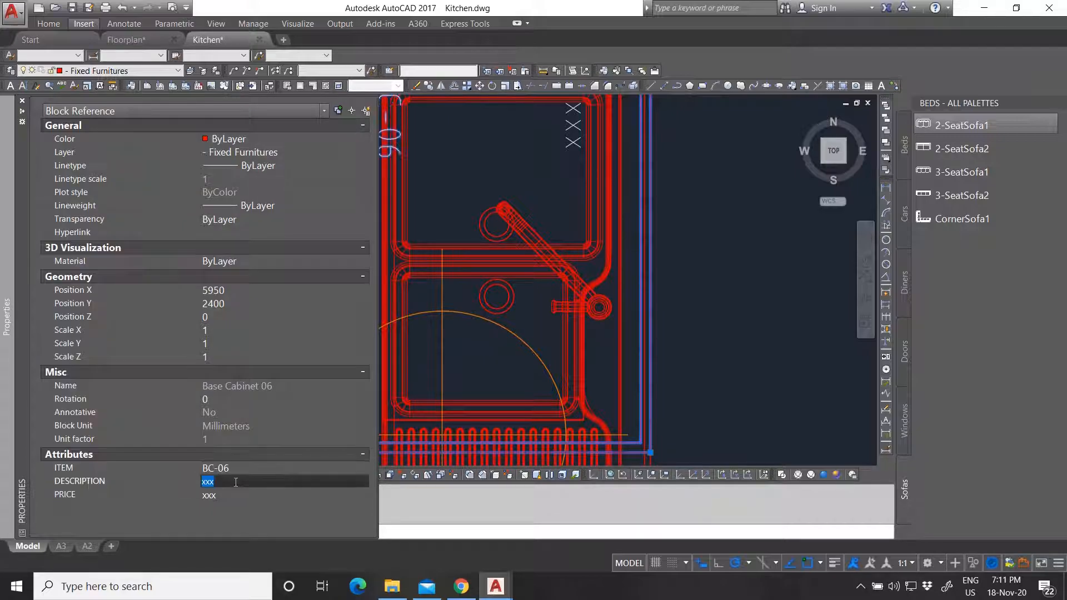
{"action": "type", "text": "Base cabinet"}
{"action": "left_click", "coordinate": [242, 494]}
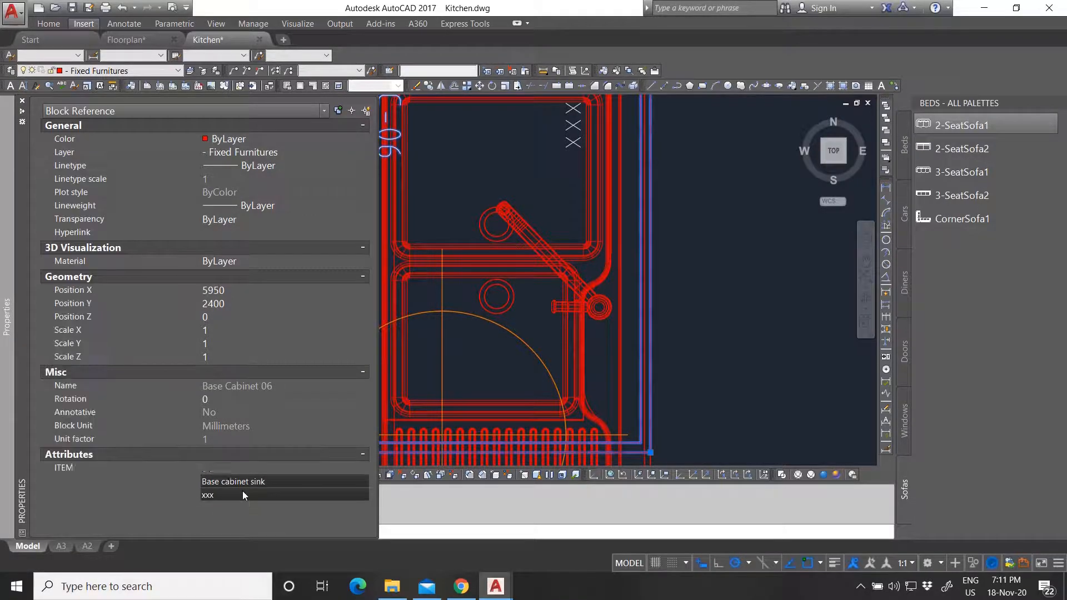
{"action": "left_click", "coordinate": [295, 482]}
{"action": "type", "text": "80"}
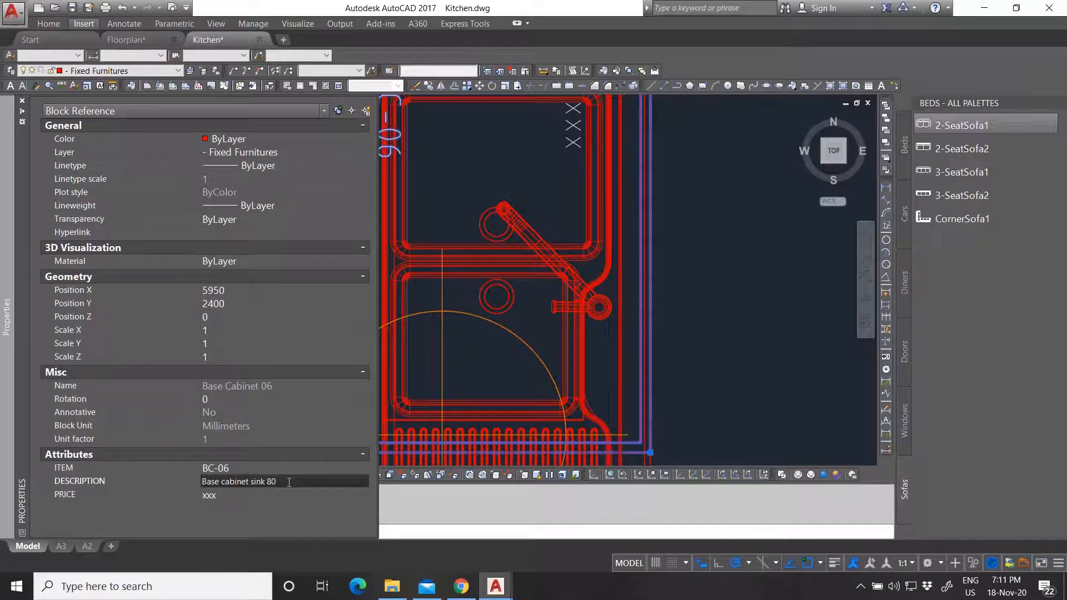
Set the BC-06 cabinet's PRICE to 125 and deselect it.
{"action": "left_click", "coordinate": [275, 497]}
{"action": "type", "text": "125"}
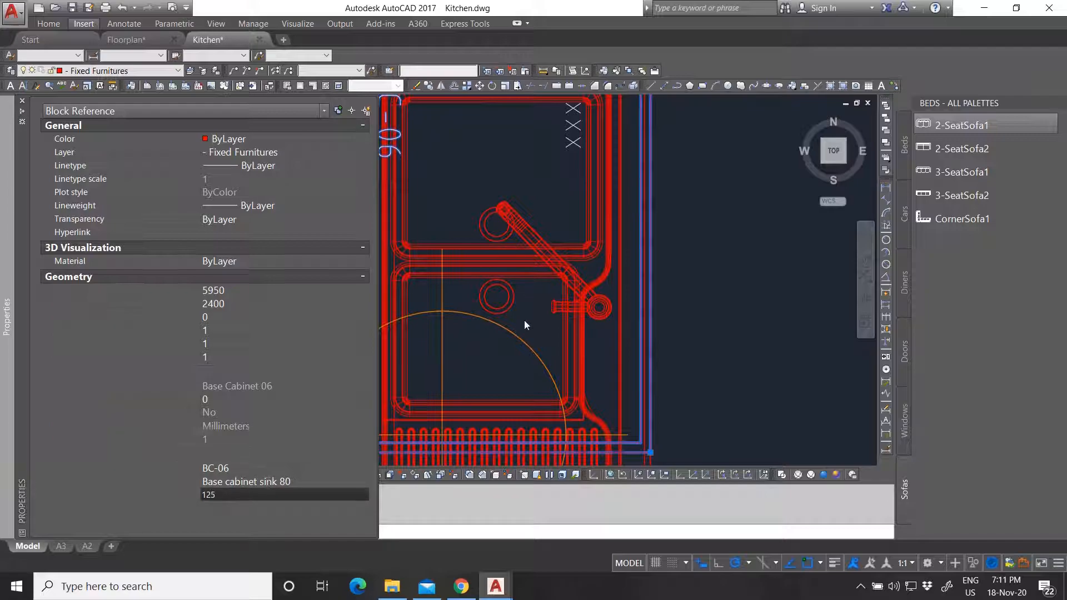
{"action": "scroll", "coordinate": [445, 203], "scroll_direction": "down", "scroll_amount": 6}
{"action": "key", "text": "Escape"}
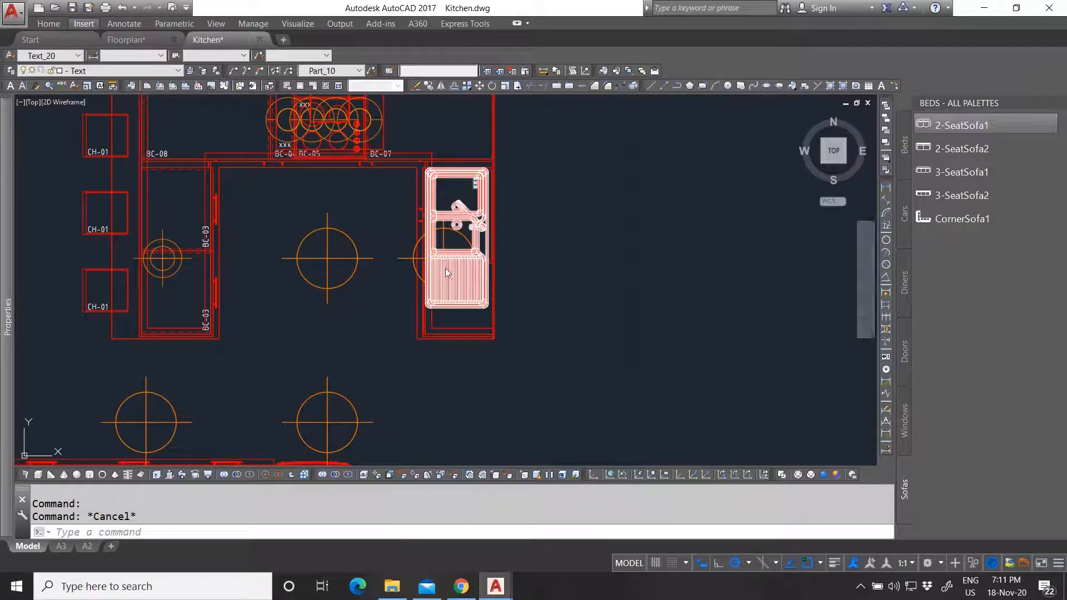
Select the dishwasher block beneath the sink's drainboard and set its DESCRIPTION attribute to Dishwasser.
{"action": "scroll", "coordinate": [444, 258], "scroll_direction": "up", "scroll_amount": 5}
{"action": "scroll", "coordinate": [385, 239], "scroll_direction": "up", "scroll_amount": 3}
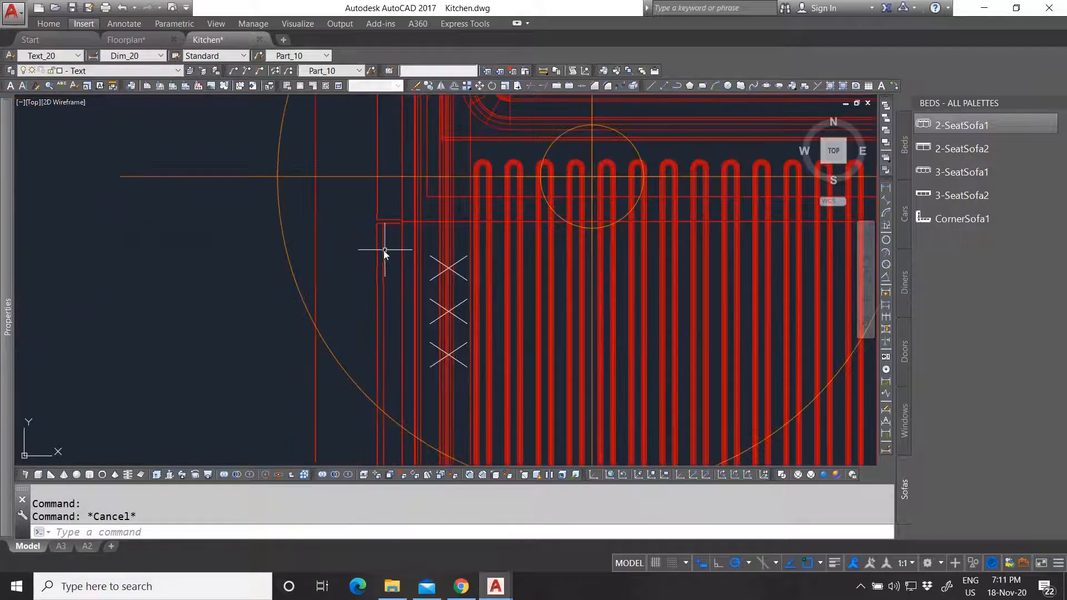
{"action": "left_click", "coordinate": [383, 250]}
{"action": "scroll", "coordinate": [382, 250], "scroll_direction": "down", "scroll_amount": 5}
{"action": "scroll", "coordinate": [428, 328], "scroll_direction": "up", "scroll_amount": 2}
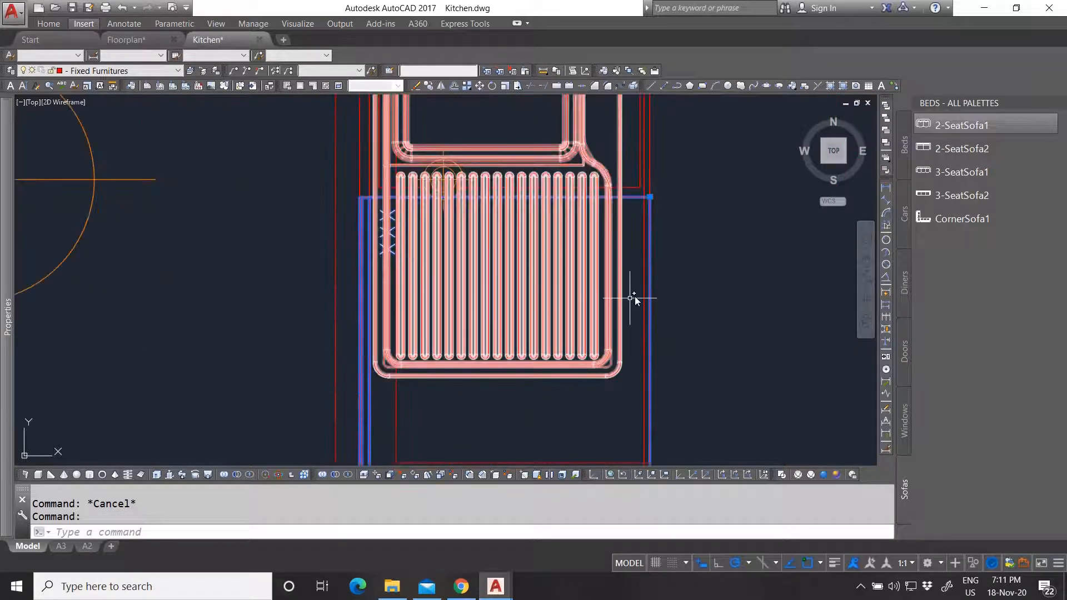
{"action": "scroll", "coordinate": [567, 287], "scroll_direction": "down", "scroll_amount": 4}
{"action": "scroll", "coordinate": [500, 367], "scroll_direction": "up", "scroll_amount": 4}
{"action": "scroll", "coordinate": [493, 367], "scroll_direction": "down", "scroll_amount": 4}
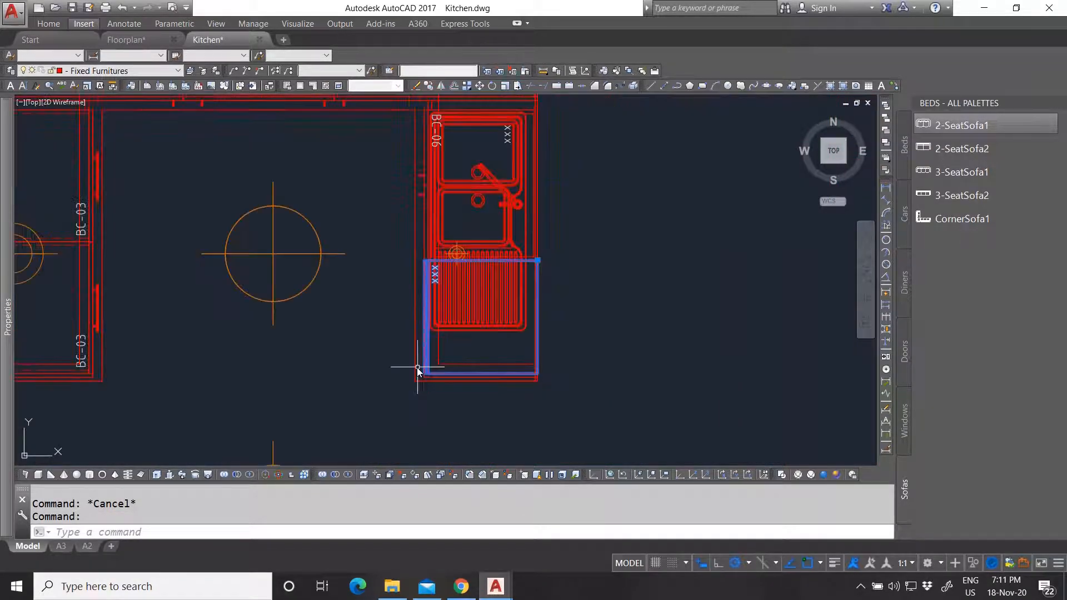
{"action": "scroll", "coordinate": [419, 369], "scroll_direction": "up", "scroll_amount": 4}
{"action": "mouse_move", "coordinate": [3, 404]}
{"action": "left_click", "coordinate": [226, 470]}
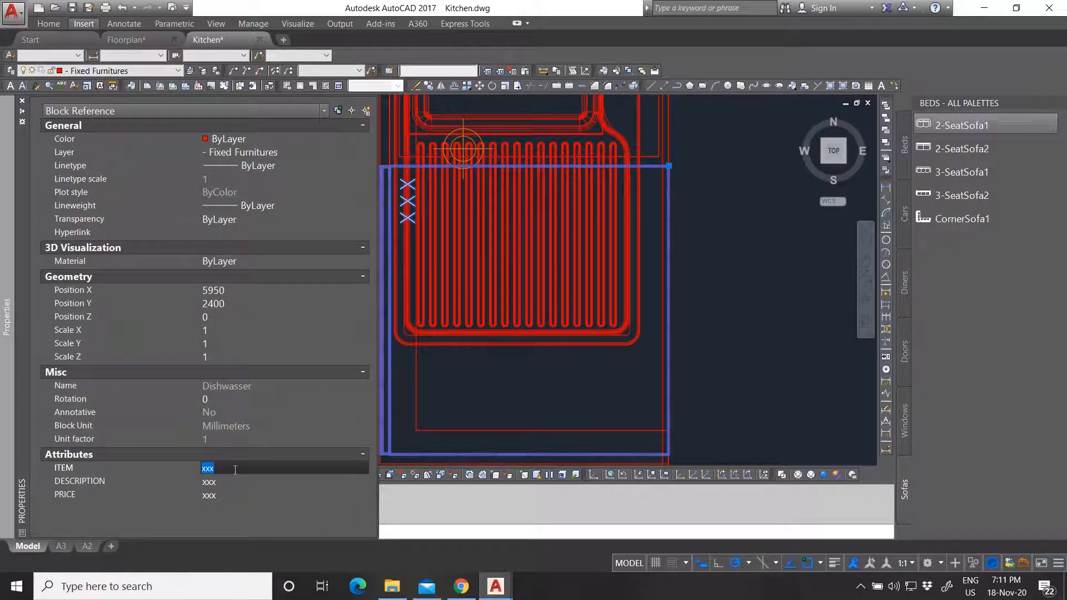
{"action": "left_click", "coordinate": [236, 482]}
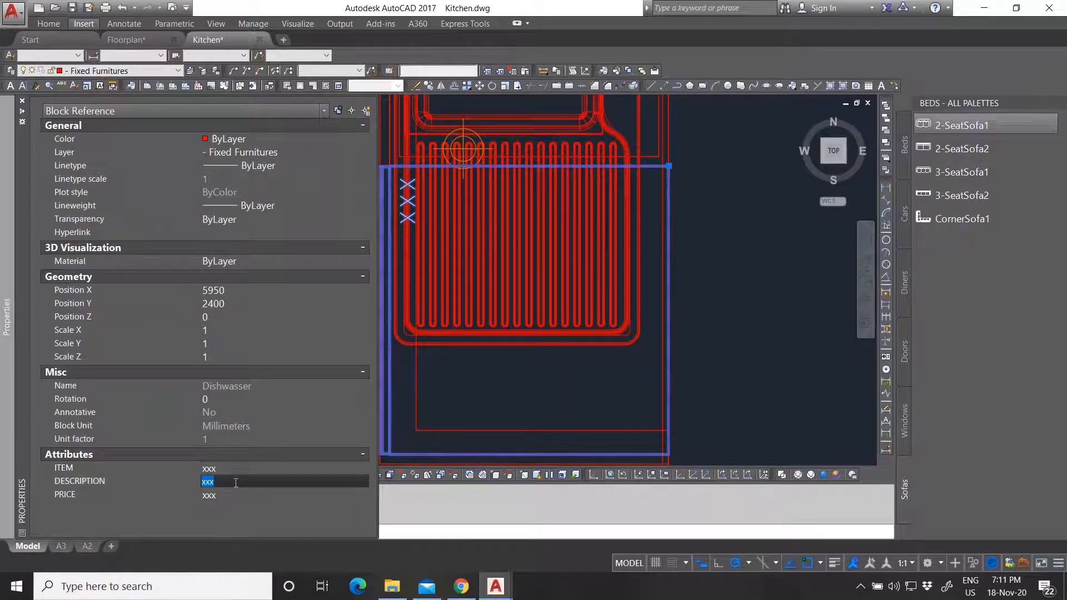
{"action": "type", "text": "Dishwasser"}
Set the dishwasher block's ITEM to DW-01 and its PRICE to 800, and deselect it.
{"action": "left_click", "coordinate": [228, 467]}
{"action": "type", "text": "DW"}
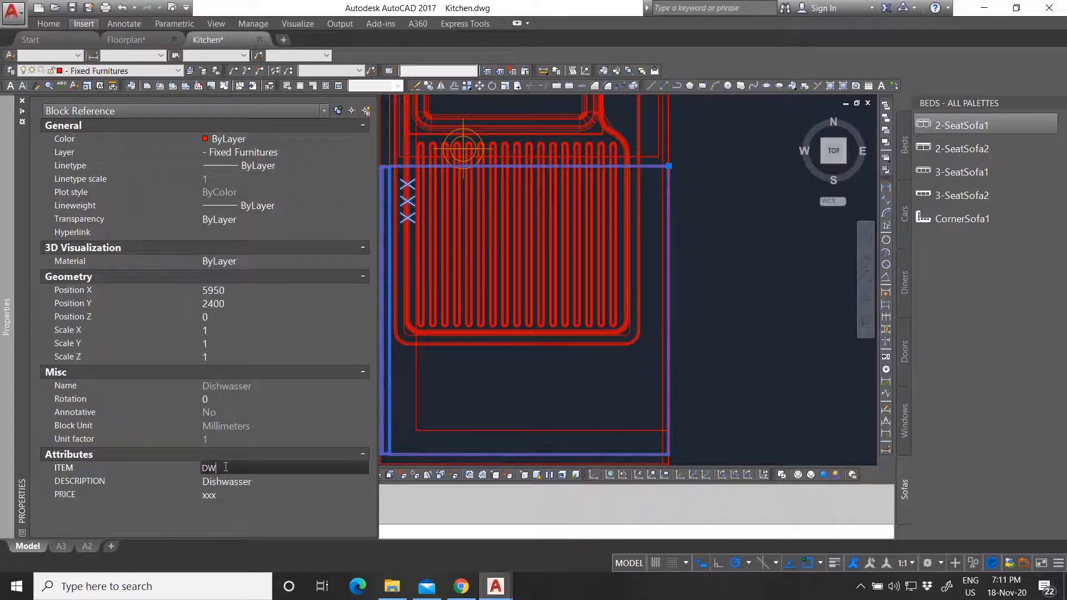
{"action": "type", "text": "-01"}
{"action": "left_click", "coordinate": [225, 494]}
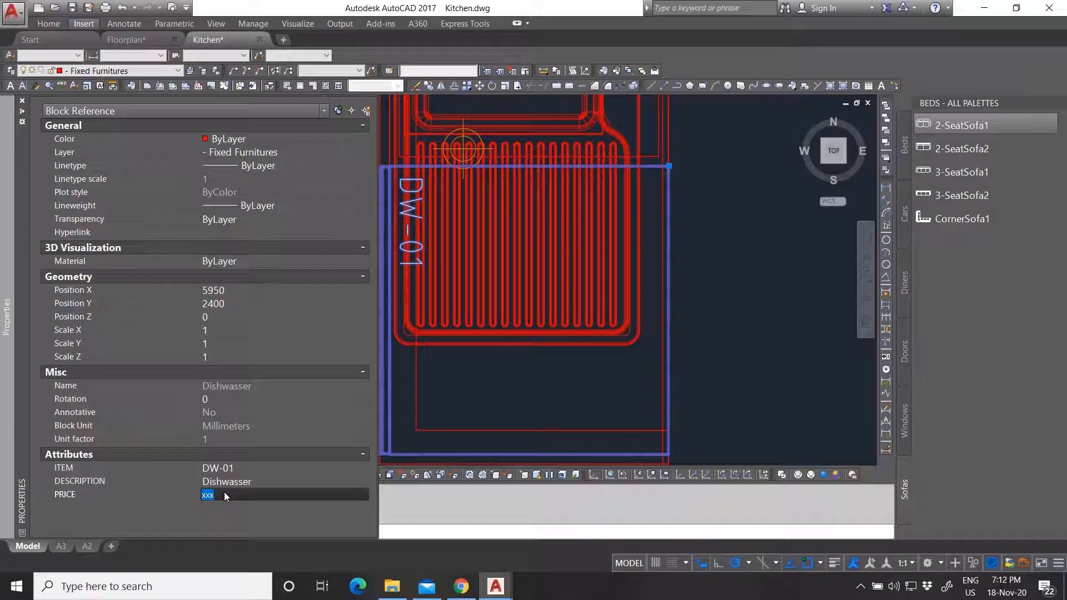
{"action": "type", "text": "800"}
{"action": "key", "text": "Return"}
{"action": "key", "text": "ctrl+1"}
{"action": "key", "text": "Escape"}
Select the double sink block and set its DESCRIPTION attribute to Double sink with faucet.
{"action": "scroll", "coordinate": [508, 264], "scroll_direction": "down", "scroll_amount": 5}
{"action": "scroll", "coordinate": [500, 261], "scroll_direction": "down", "scroll_amount": 3}
{"action": "scroll", "coordinate": [516, 239], "scroll_direction": "up", "scroll_amount": 8}
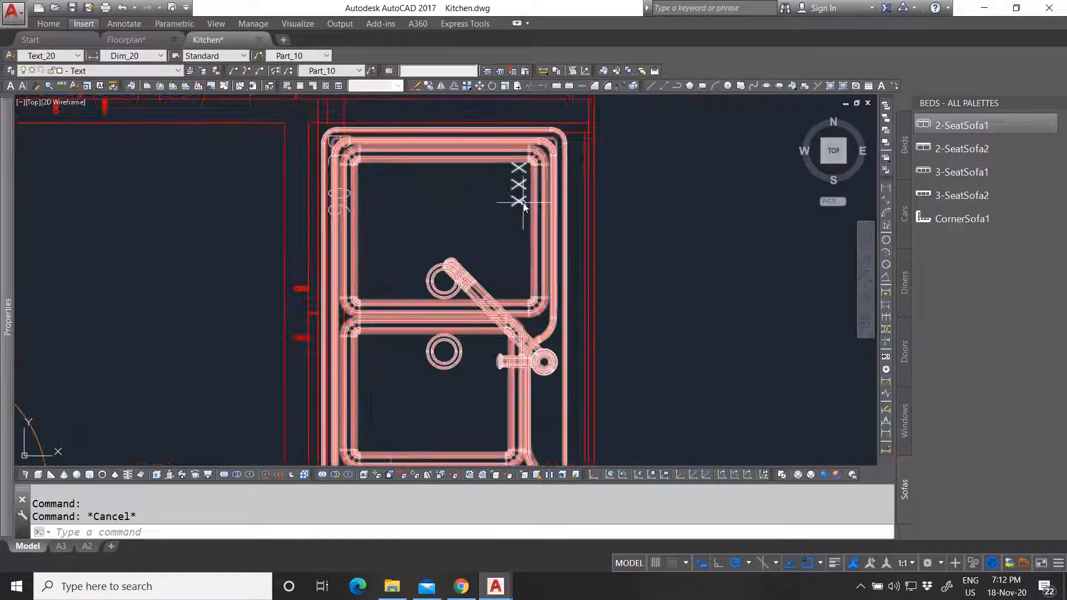
{"action": "left_click", "coordinate": [522, 202]}
{"action": "mouse_move", "coordinate": [7, 422]}
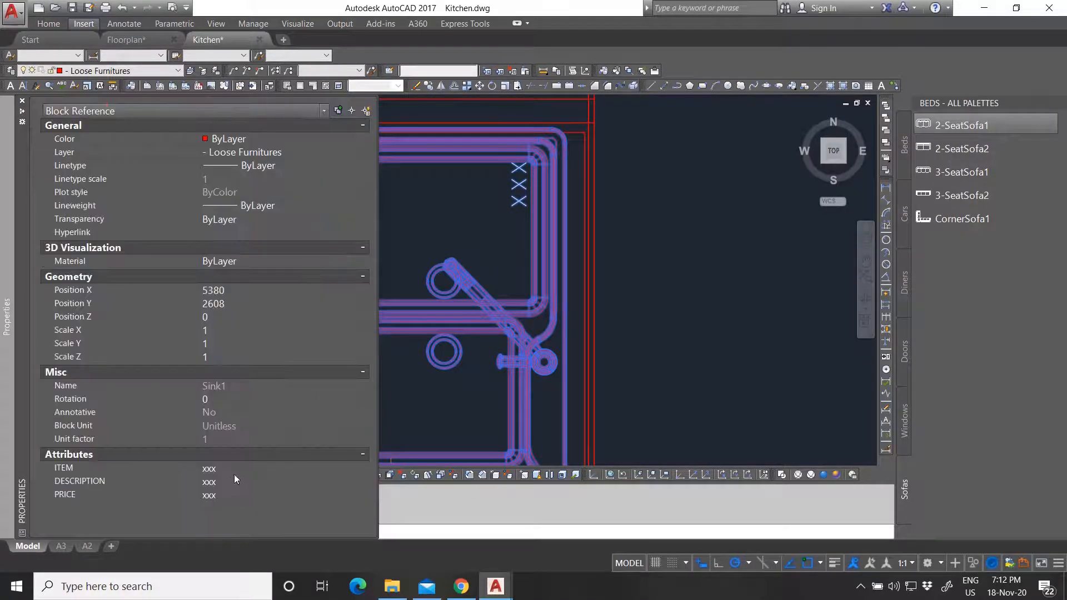
{"action": "left_click", "coordinate": [225, 481]}
{"action": "type", "text": "Sin"}
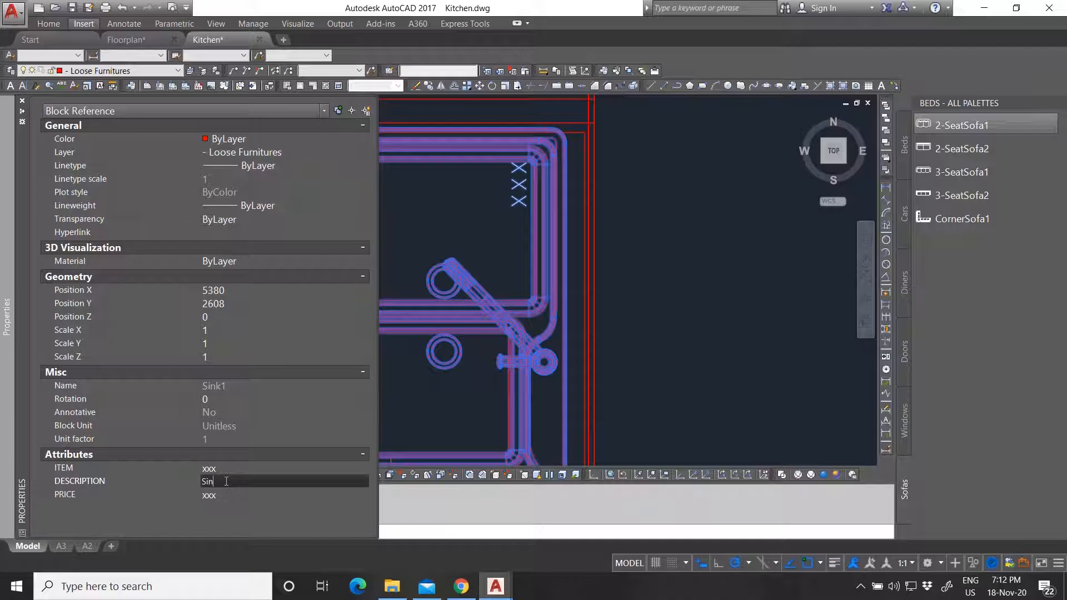
{"action": "type", "text": "Double s"}
{"action": "type", "text": "ink with faucet"}
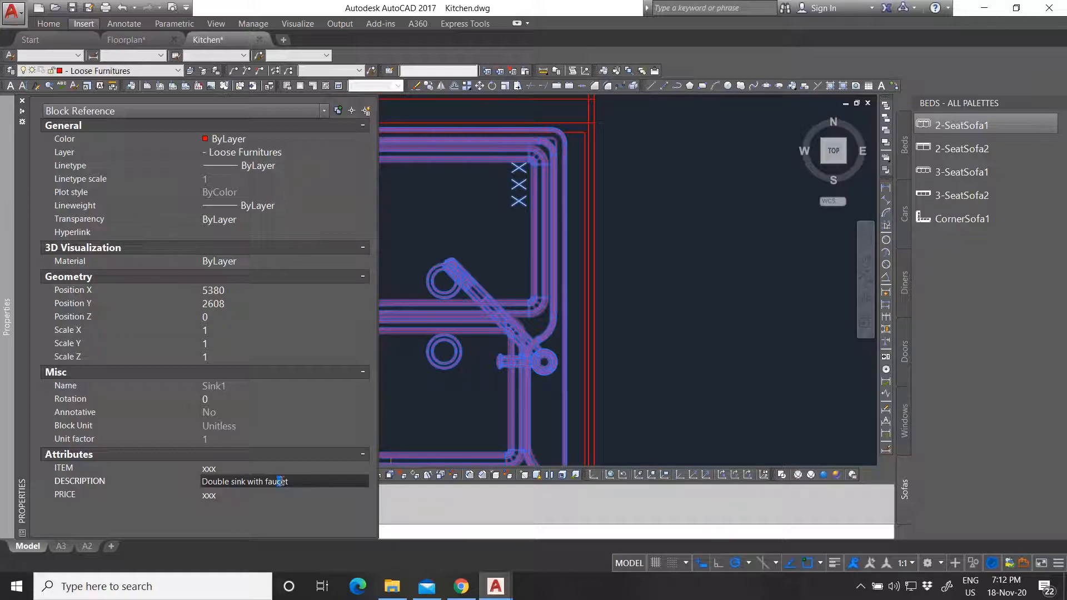
Set the sink block's ITEM to SK-01 and its PRICE to 500, and deselect it.
{"action": "left_click", "coordinate": [262, 467]}
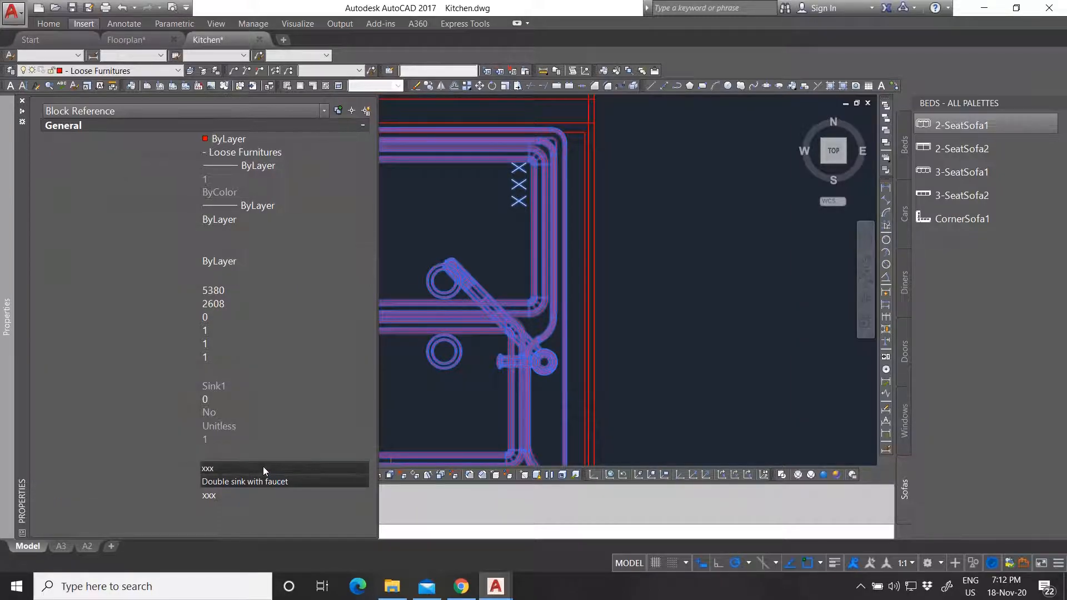
{"action": "type", "text": "SK"}
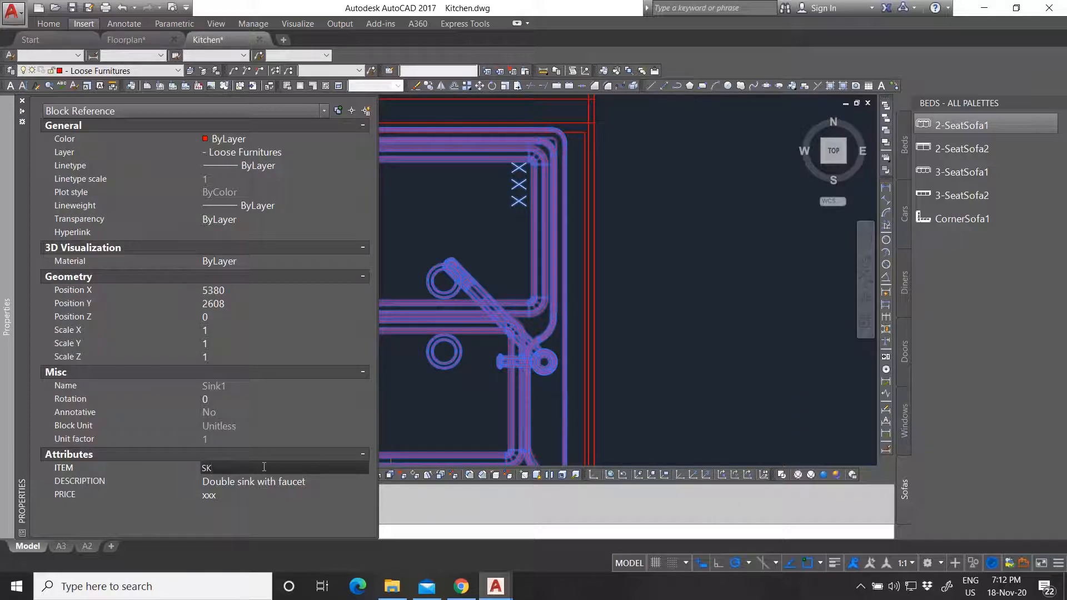
{"action": "type", "text": "-01"}
{"action": "left_click", "coordinate": [244, 494]}
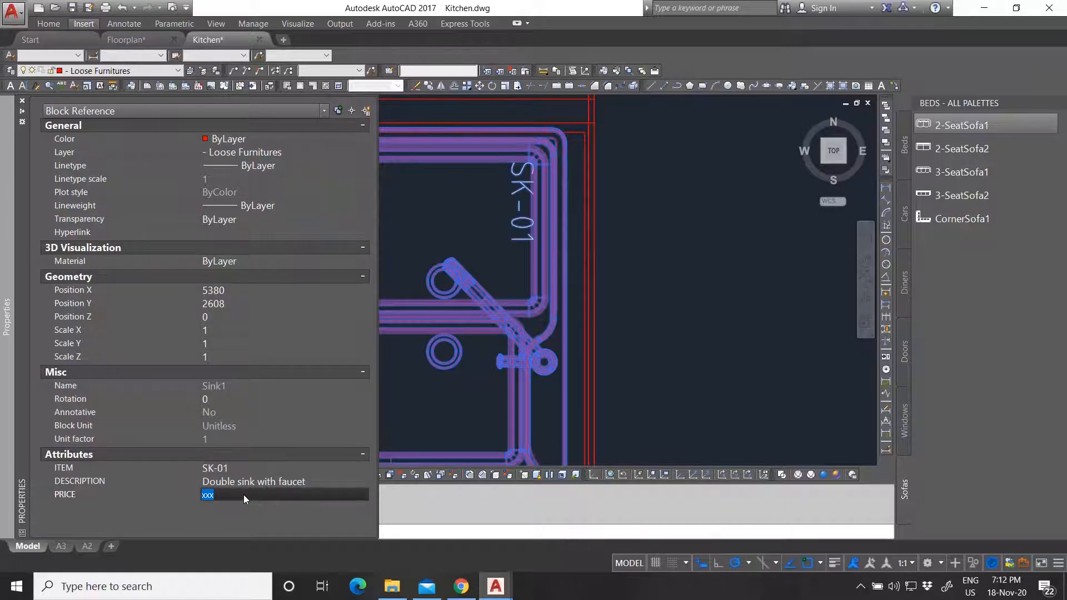
{"action": "type", "text": "500"}
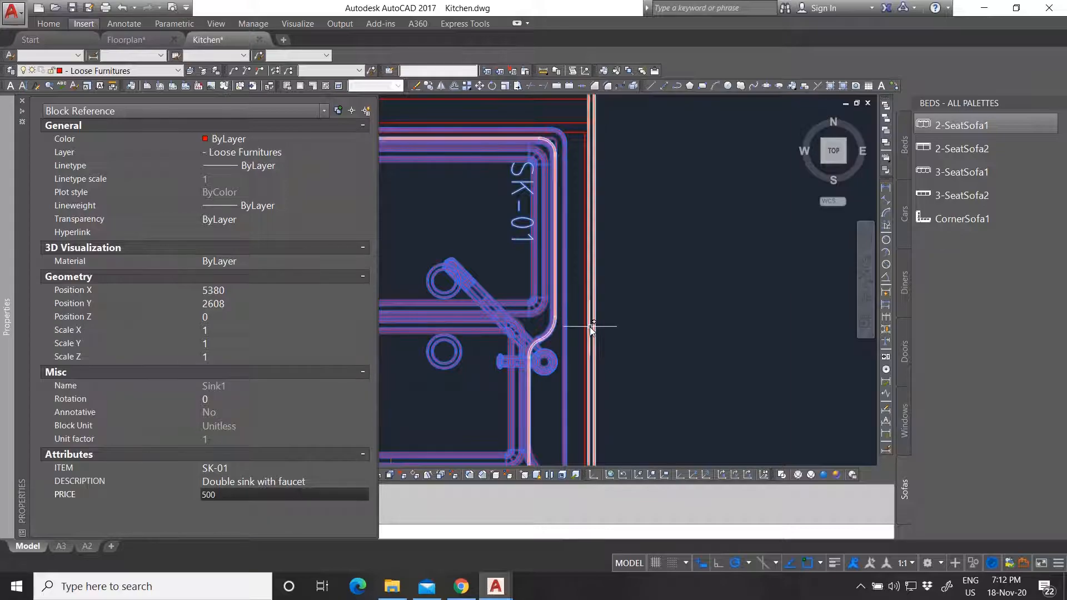
{"action": "key", "text": "Escape"}
Select the tall cabinet at the left end of the lower cabinet row and set its ITEM attribute to TC-01.
{"action": "scroll", "coordinate": [449, 236], "scroll_direction": "down", "scroll_amount": 4}
{"action": "scroll", "coordinate": [429, 239], "scroll_direction": "down", "scroll_amount": 5}
{"action": "scroll", "coordinate": [405, 350], "scroll_direction": "down", "scroll_amount": 2}
{"action": "scroll", "coordinate": [231, 387], "scroll_direction": "up", "scroll_amount": 4}
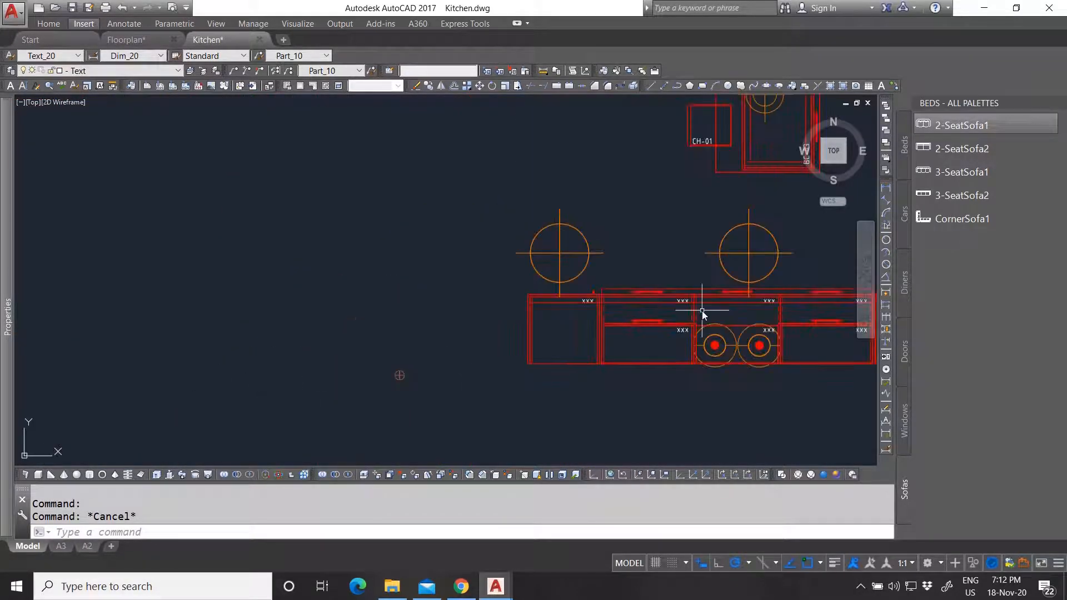
{"action": "scroll", "coordinate": [702, 312], "scroll_direction": "up", "scroll_amount": 2}
{"action": "left_click", "coordinate": [430, 288]}
{"action": "left_click", "coordinate": [421, 295]}
{"action": "scroll", "coordinate": [408, 339], "scroll_direction": "down", "scroll_amount": 1}
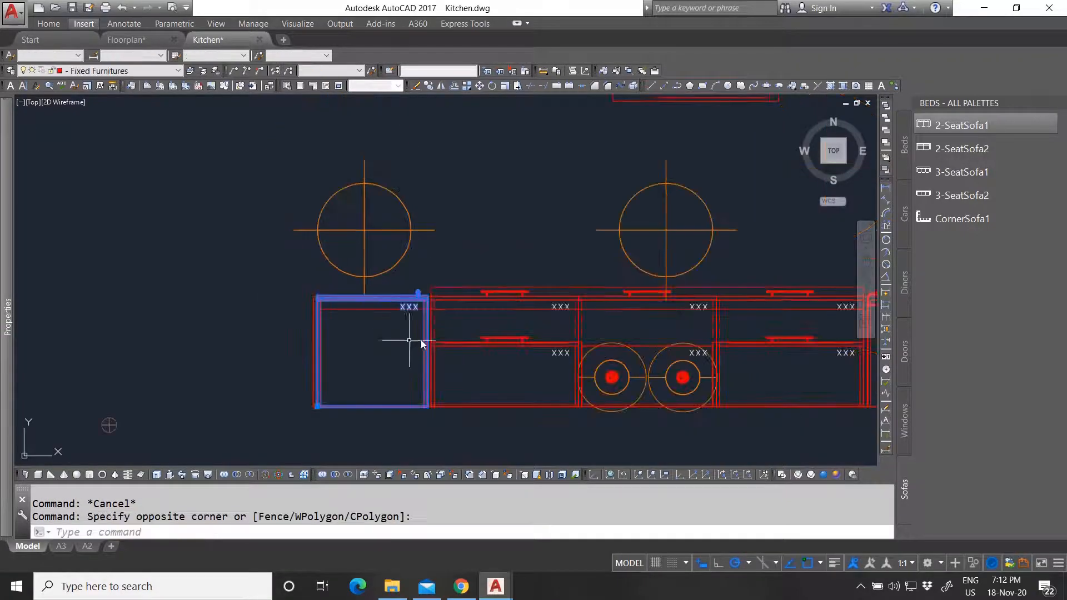
{"action": "scroll", "coordinate": [422, 339], "scroll_direction": "up", "scroll_amount": 2}
{"action": "mouse_move", "coordinate": [8, 333]}
{"action": "left_click", "coordinate": [248, 465]}
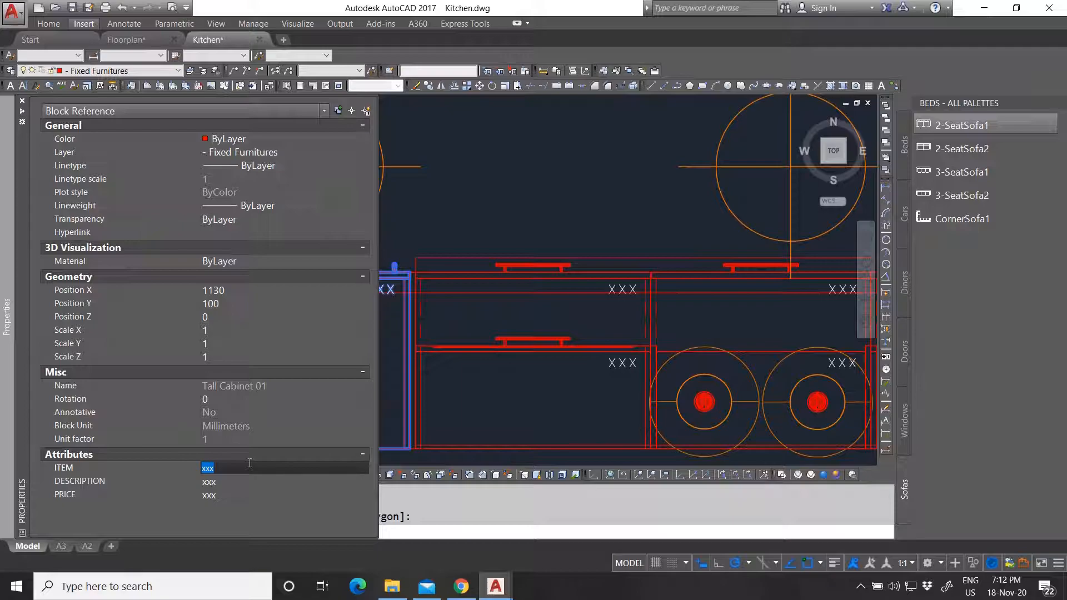
{"action": "type", "text": "TC-01"}
Set the TC-01 cabinet's DESCRIPTION to Tall cabinet 60.
{"action": "left_click", "coordinate": [247, 482]}
{"action": "type", "text": "Tall cabinet"}
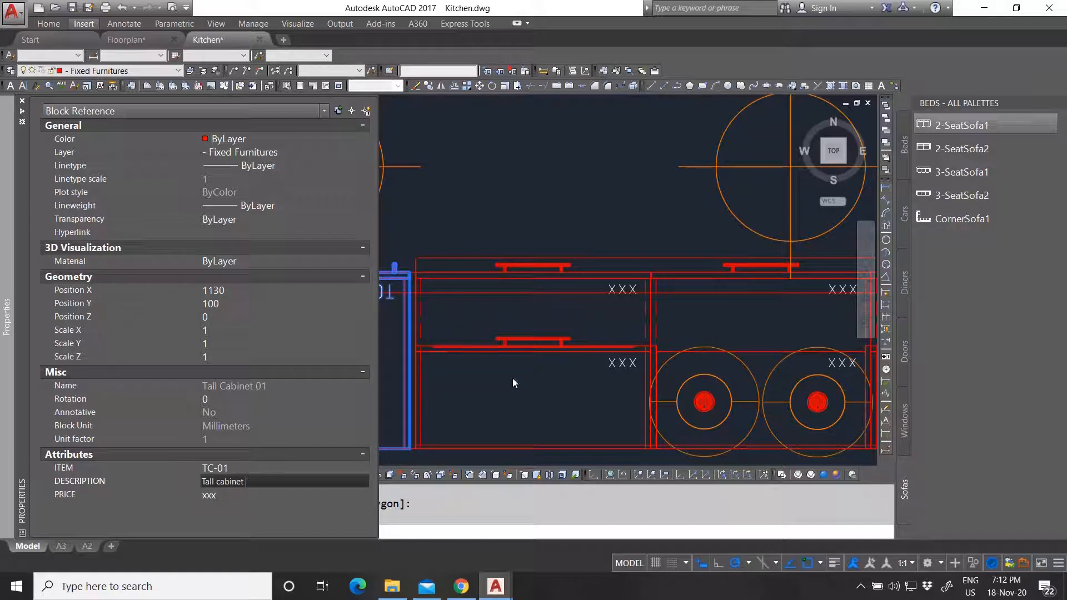
{"action": "scroll", "coordinate": [552, 305], "scroll_direction": "down", "scroll_amount": 3}
{"action": "scroll", "coordinate": [548, 310], "scroll_direction": "up", "scroll_amount": 7}
{"action": "type", "text": "60"}
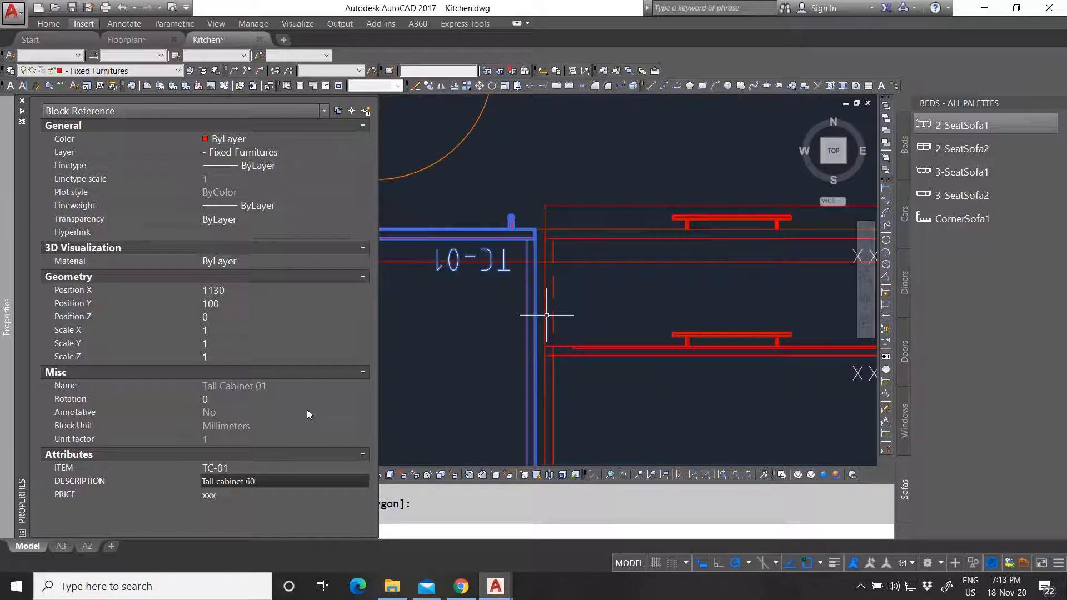
Set the TC-01 cabinet's PRICE to 420 and deselect it.
{"action": "left_click", "coordinate": [270, 497]}
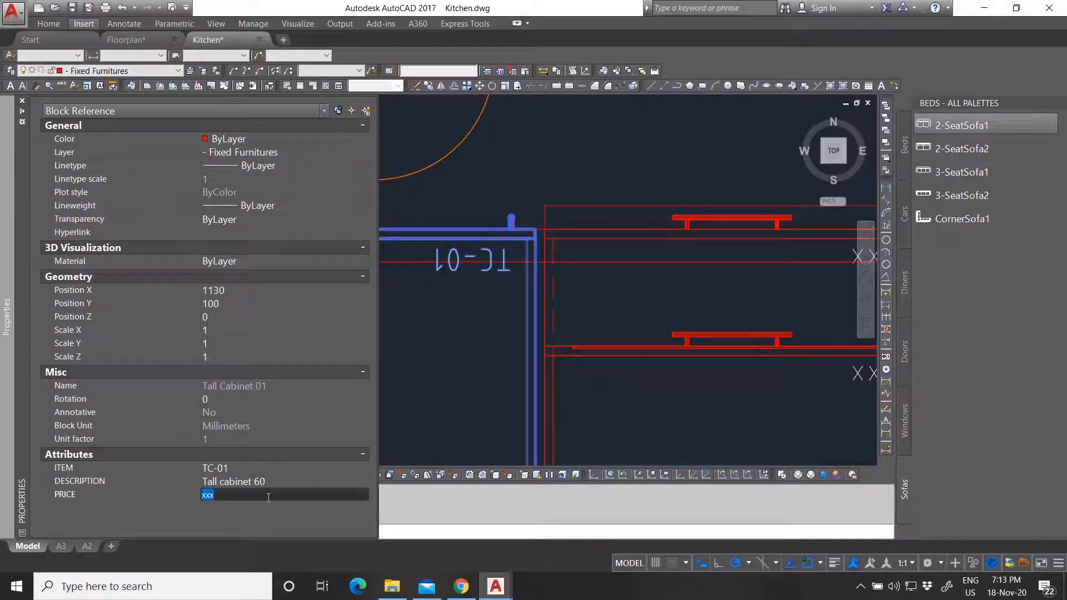
{"action": "type", "text": "420"}
{"action": "key", "text": "Return"}
{"action": "key", "text": "Escape"}
{"action": "key", "text": "Escape"}
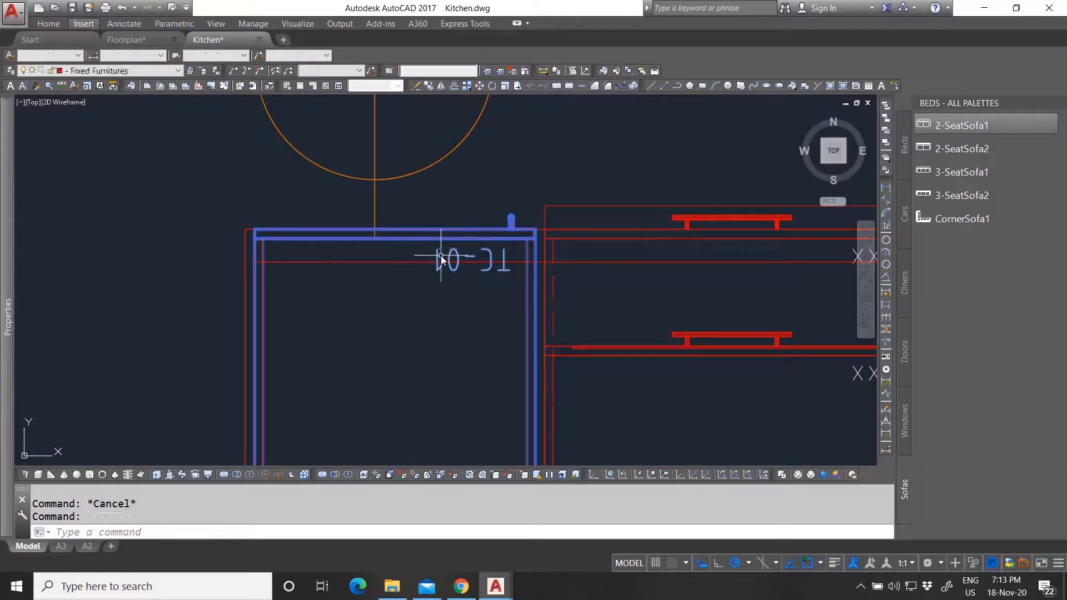
Measure the TC-01 tall cabinet's width between its outer side edges.
{"action": "left_click", "coordinate": [543, 71]}
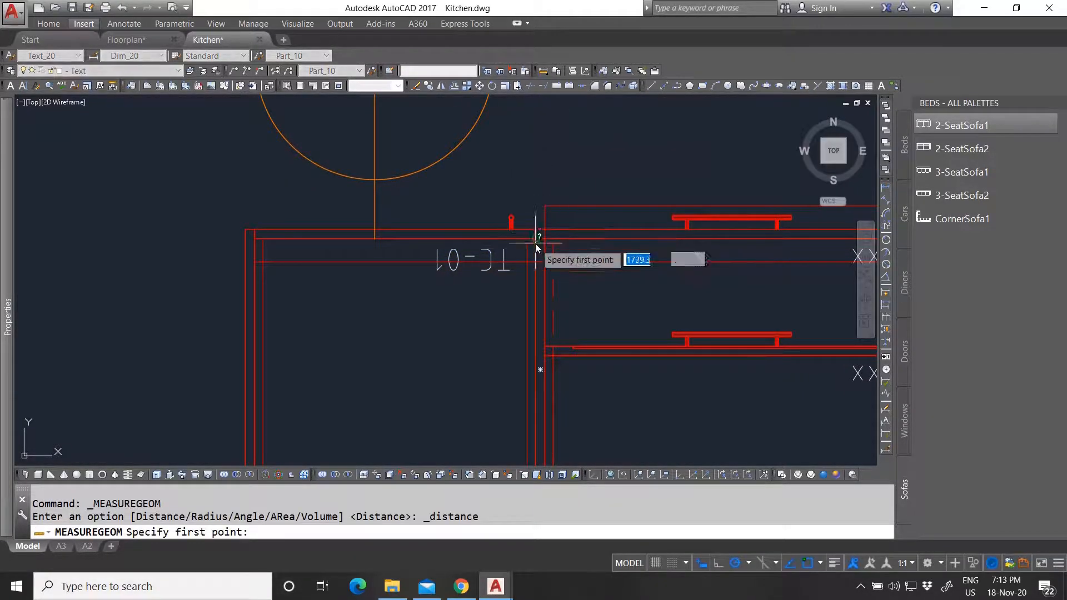
{"action": "left_click", "coordinate": [535, 279]}
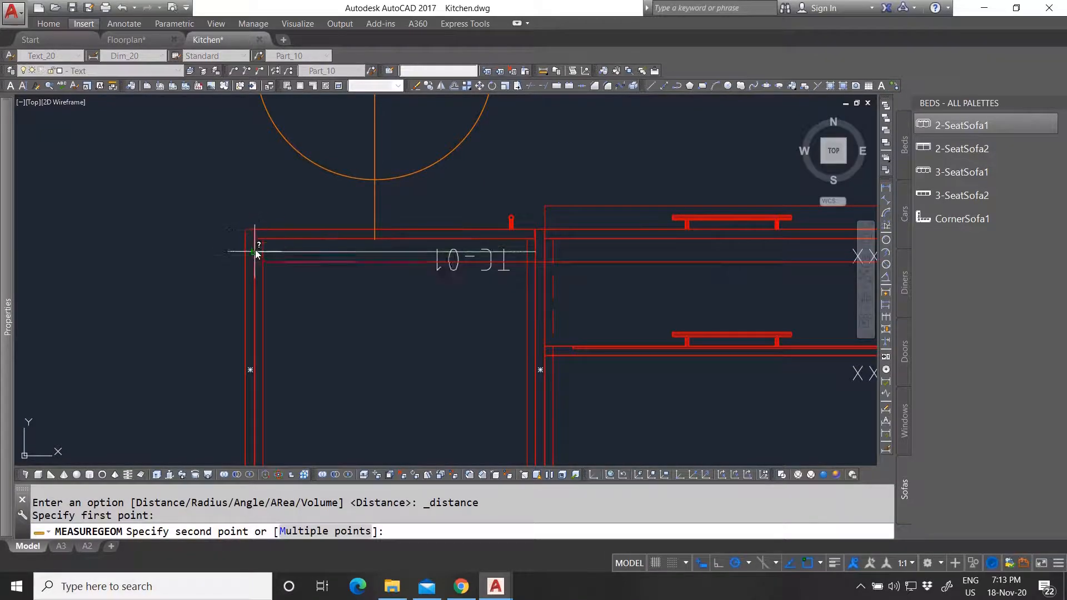
{"action": "left_click", "coordinate": [256, 255]}
{"action": "key", "text": "Escape"}
{"action": "scroll", "coordinate": [309, 302], "scroll_direction": "down", "scroll_amount": 5}
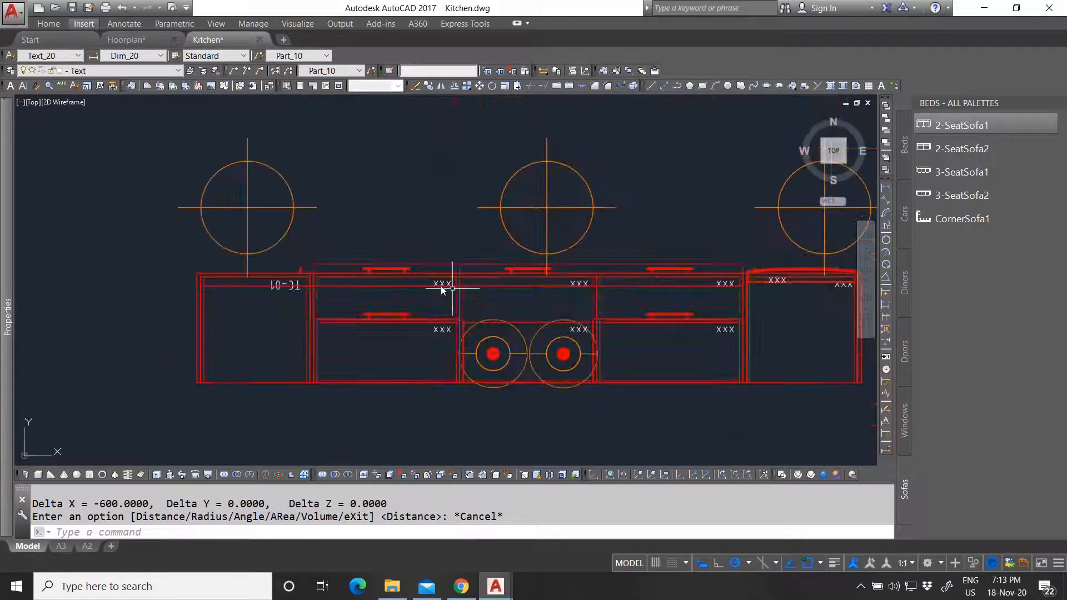
Measure the width of the drawer base cabinet beside the left tall cabinet in the lower cabinet row.
{"action": "scroll", "coordinate": [396, 273], "scroll_direction": "up", "scroll_amount": 4}
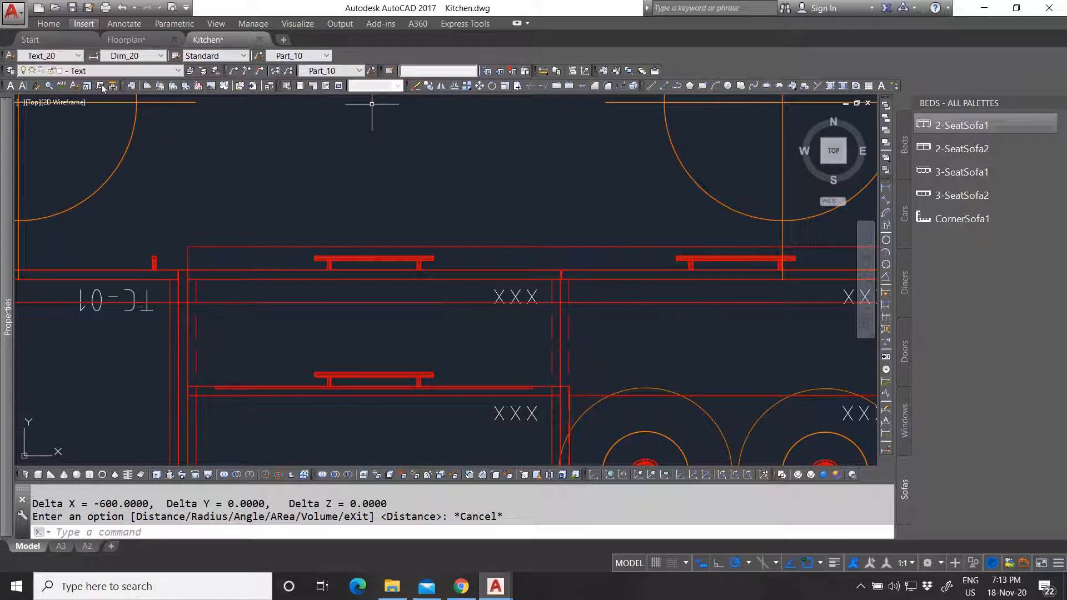
{"action": "left_click", "coordinate": [512, 71]}
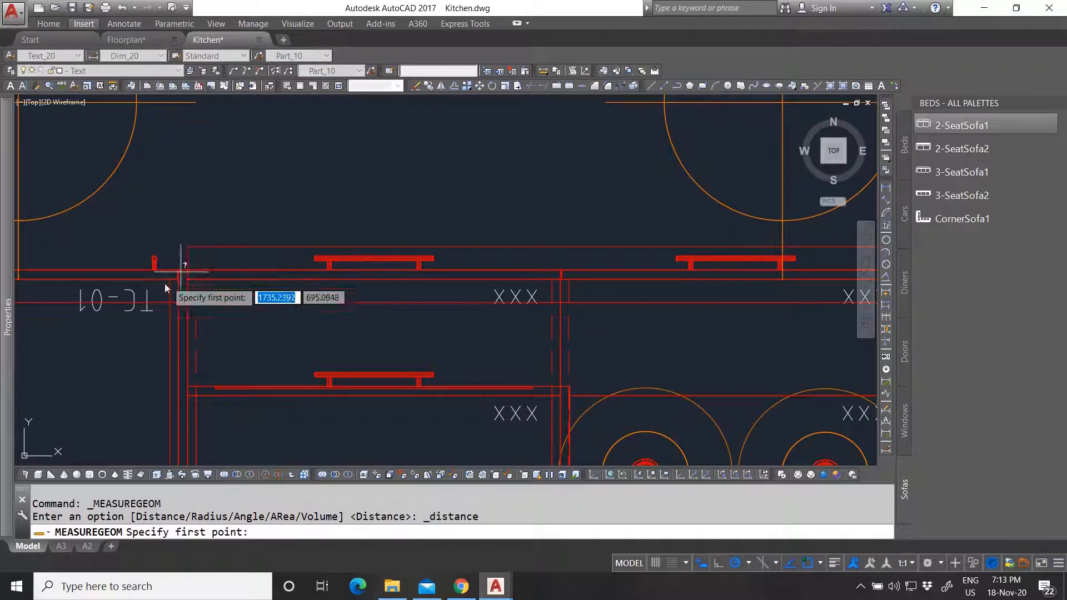
{"action": "left_click", "coordinate": [185, 333]}
{"action": "scroll", "coordinate": [534, 300], "scroll_direction": "up", "scroll_amount": 3}
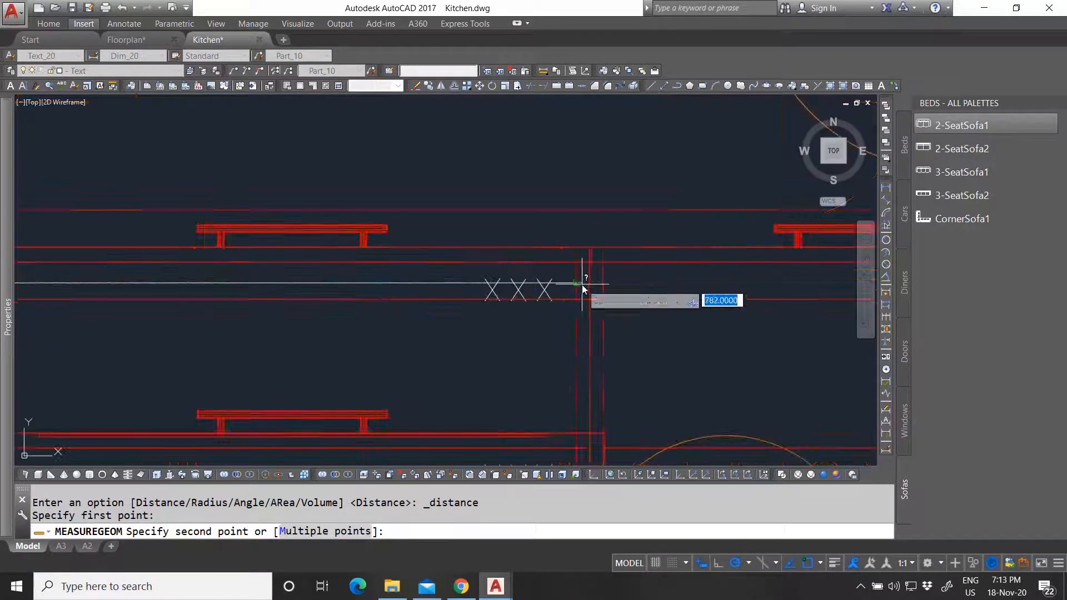
{"action": "key", "text": "Escape"}
{"action": "scroll", "coordinate": [311, 275], "scroll_direction": "down", "scroll_amount": 6}
{"action": "scroll", "coordinate": [413, 285], "scroll_direction": "up", "scroll_amount": 5}
{"action": "scroll", "coordinate": [399, 295], "scroll_direction": "up", "scroll_amount": 2}
{"action": "scroll", "coordinate": [482, 292], "scroll_direction": "down", "scroll_amount": 4}
{"action": "scroll", "coordinate": [334, 291], "scroll_direction": "up", "scroll_amount": 4}
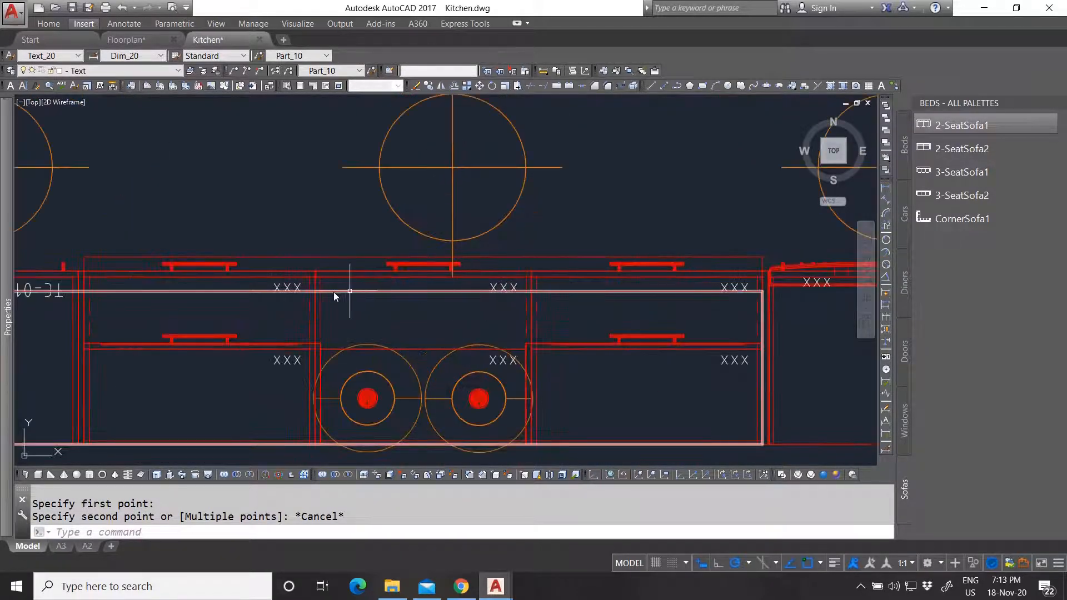
Measure the width of the middle base cabinet in the lower cabinet row between its side edges.
{"action": "key", "text": "Return"}
{"action": "left_click", "coordinate": [370, 324]}
{"action": "scroll", "coordinate": [320, 282], "scroll_direction": "up", "scroll_amount": 3}
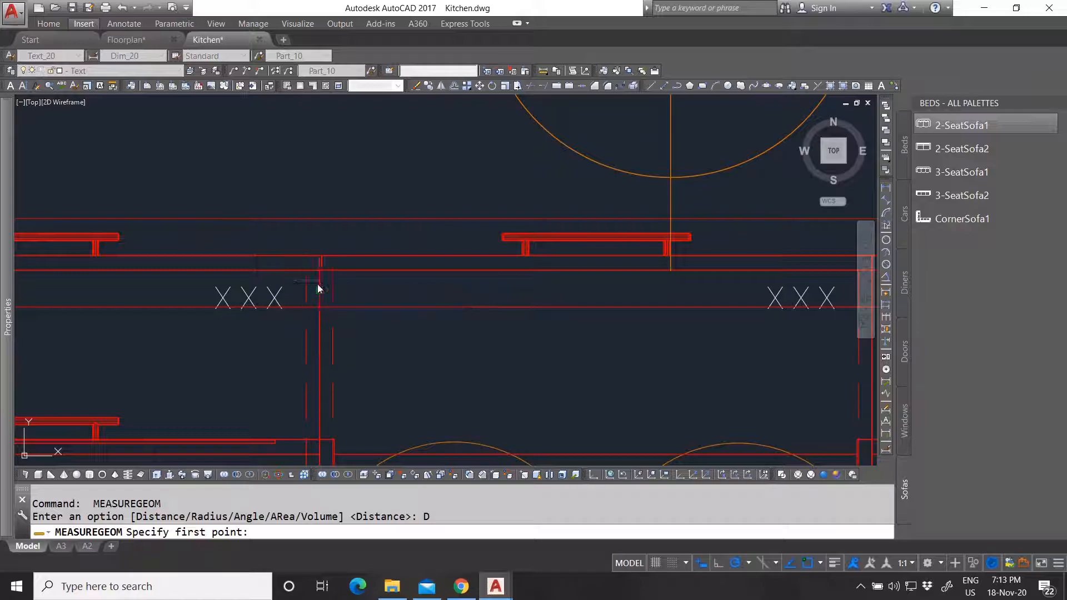
{"action": "left_click", "coordinate": [320, 282]}
{"action": "scroll", "coordinate": [517, 272], "scroll_direction": "down", "scroll_amount": 3}
{"action": "scroll", "coordinate": [551, 283], "scroll_direction": "up", "scroll_amount": 3}
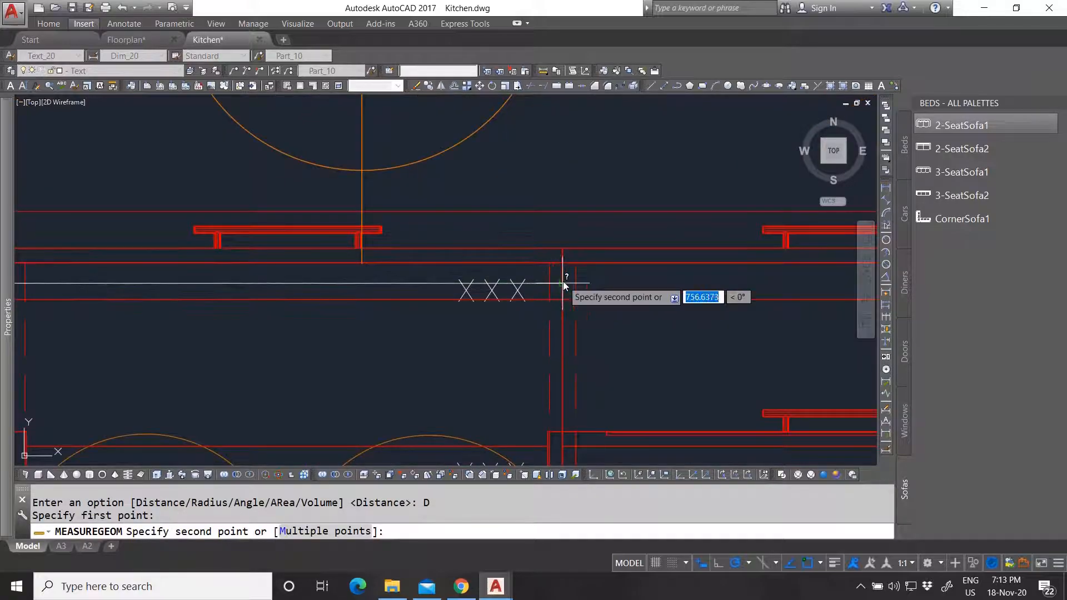
{"action": "left_click", "coordinate": [563, 281]}
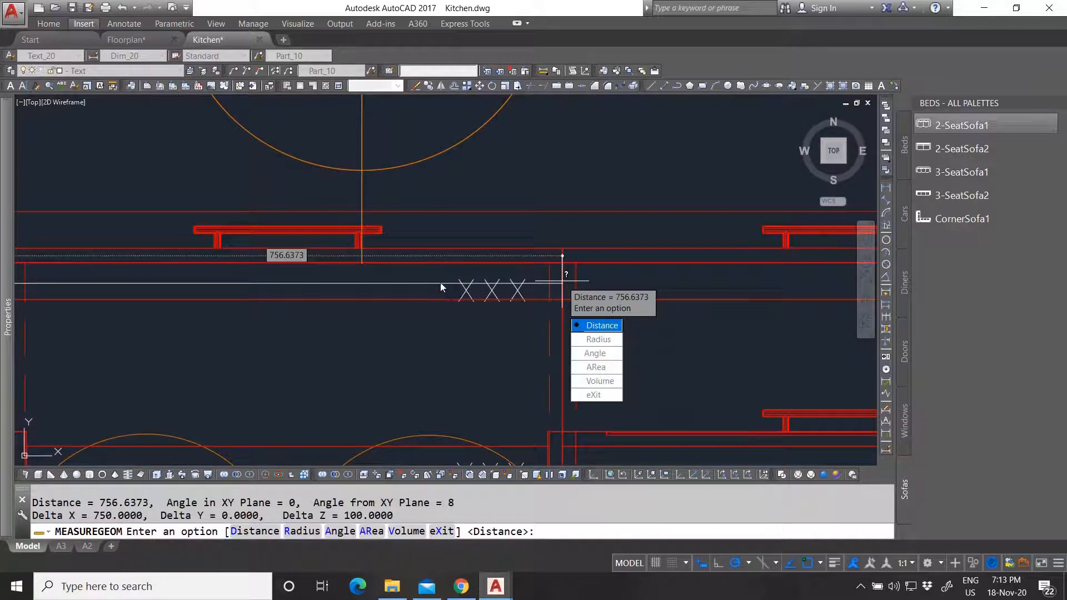
{"action": "key", "text": "Escape"}
{"action": "scroll", "coordinate": [439, 280], "scroll_direction": "down", "scroll_amount": 5}
{"action": "scroll", "coordinate": [392, 296], "scroll_direction": "up", "scroll_amount": 2}
{"action": "key", "text": "Escape"}
{"action": "scroll", "coordinate": [297, 299], "scroll_direction": "up", "scroll_amount": 2}
{"action": "left_click", "coordinate": [286, 270]}
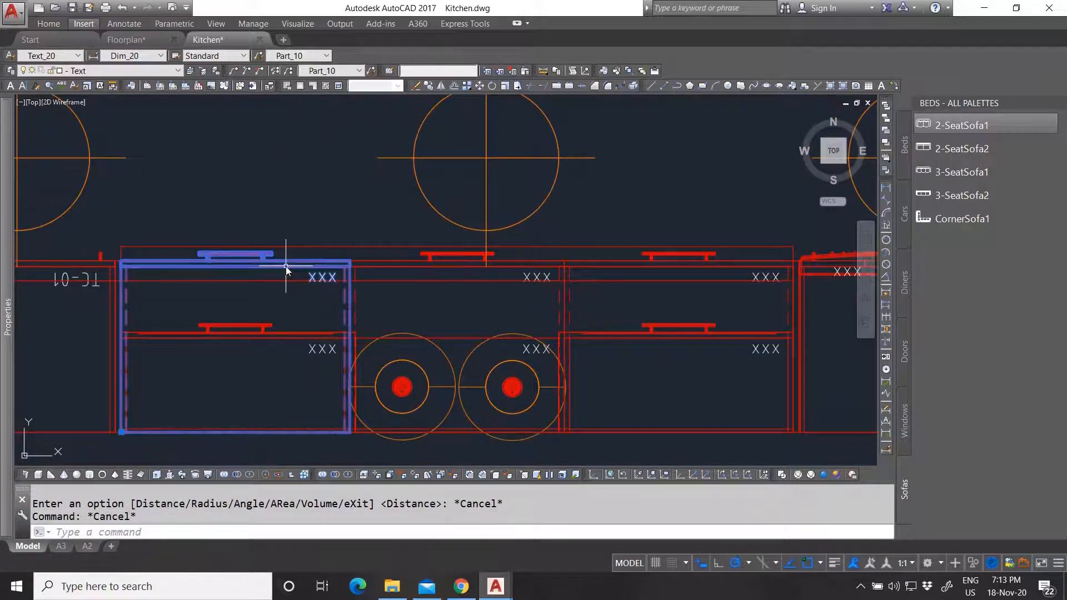
{"action": "key", "text": "ctrl+1"}
{"action": "left_click", "coordinate": [227, 470]}
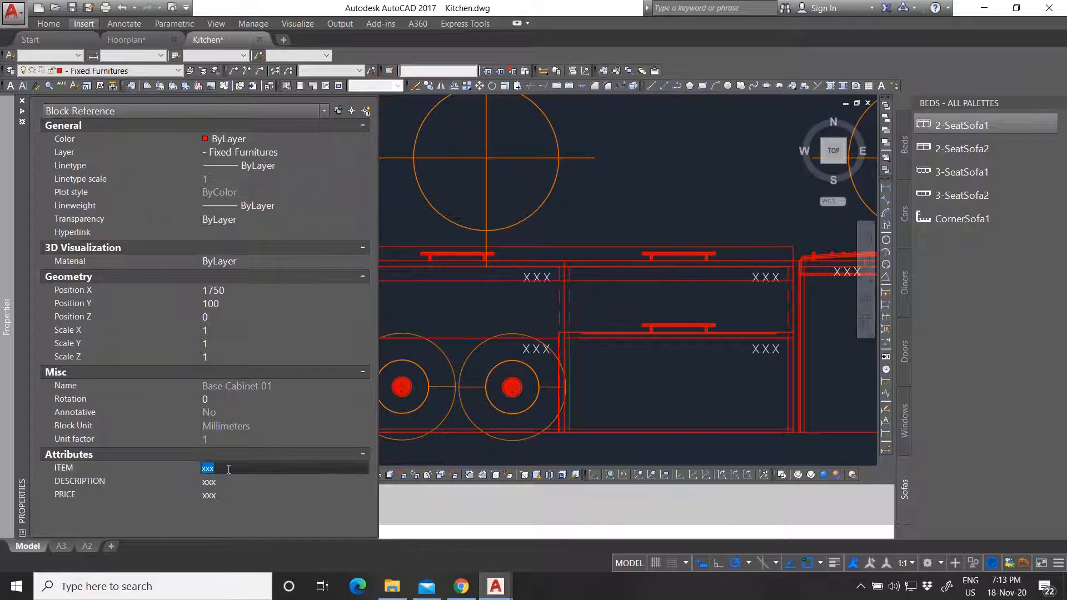
{"action": "type", "text": "BC-01"}
{"action": "key", "text": "Escape"}
{"action": "key", "text": "ctrl+1"}
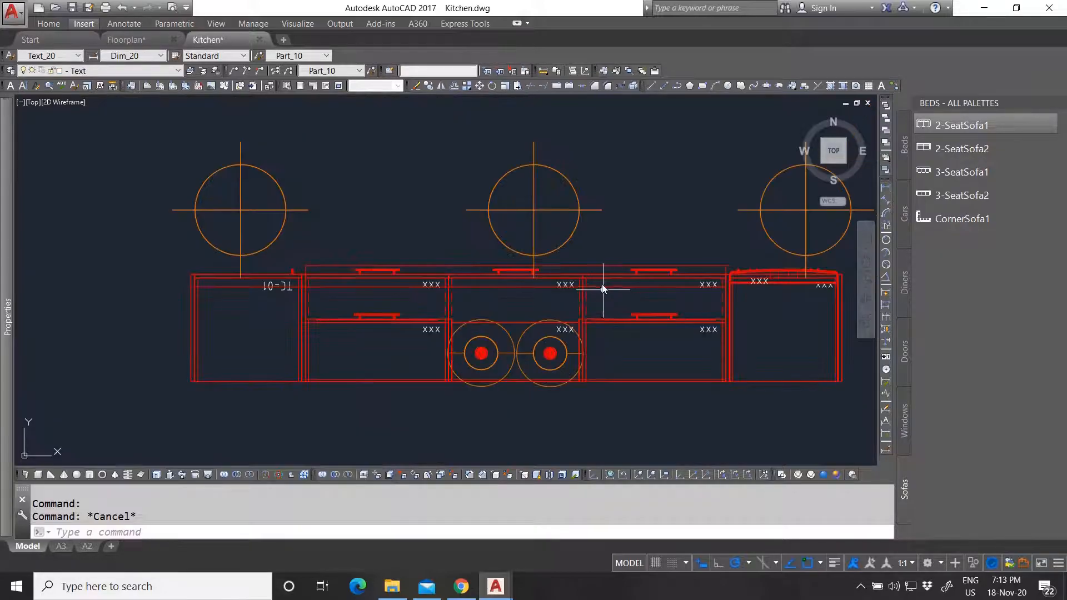
Compare the block names of the two outer base cabinets, and of the left and middle ones, in the lower row.
{"action": "left_click", "coordinate": [602, 278]}
{"action": "left_click", "coordinate": [431, 280]}
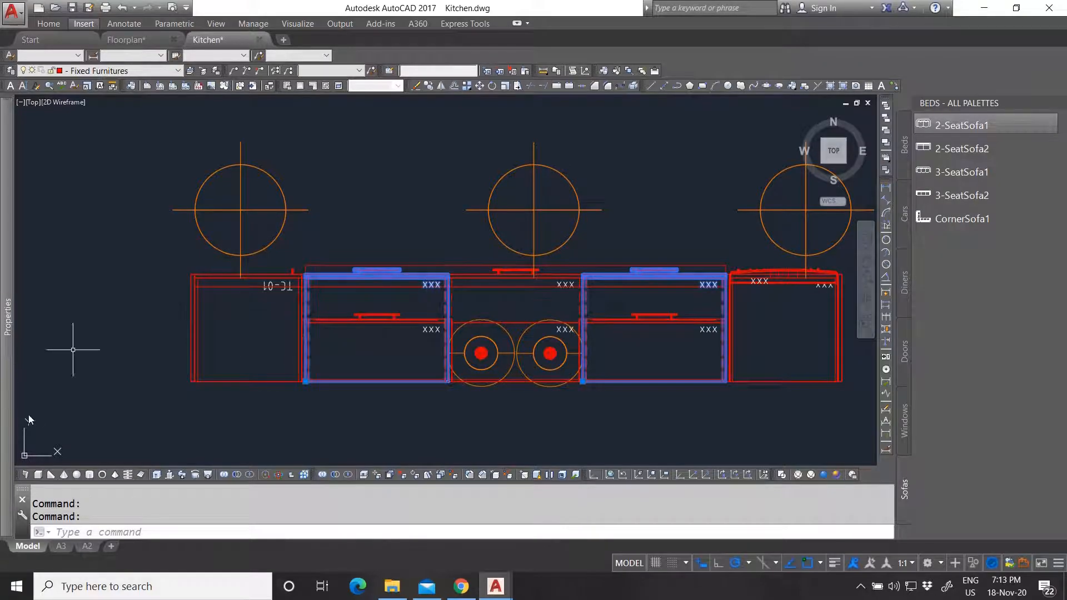
{"action": "key", "text": "ctrl+1"}
{"action": "left_click", "coordinate": [232, 468]}
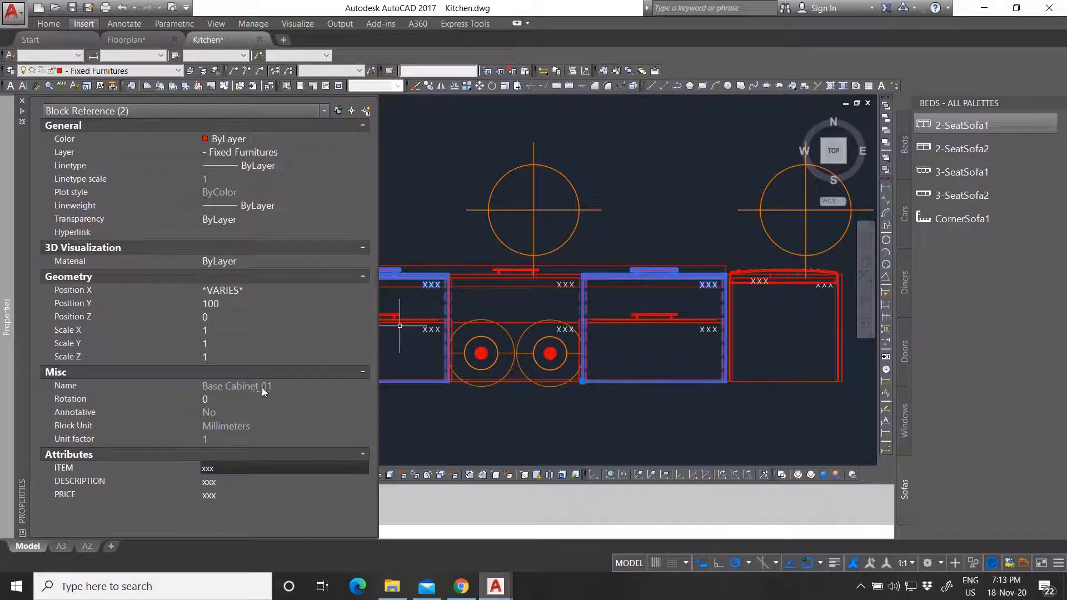
{"action": "key", "text": "Escape"}
{"action": "key", "text": "Escape"}
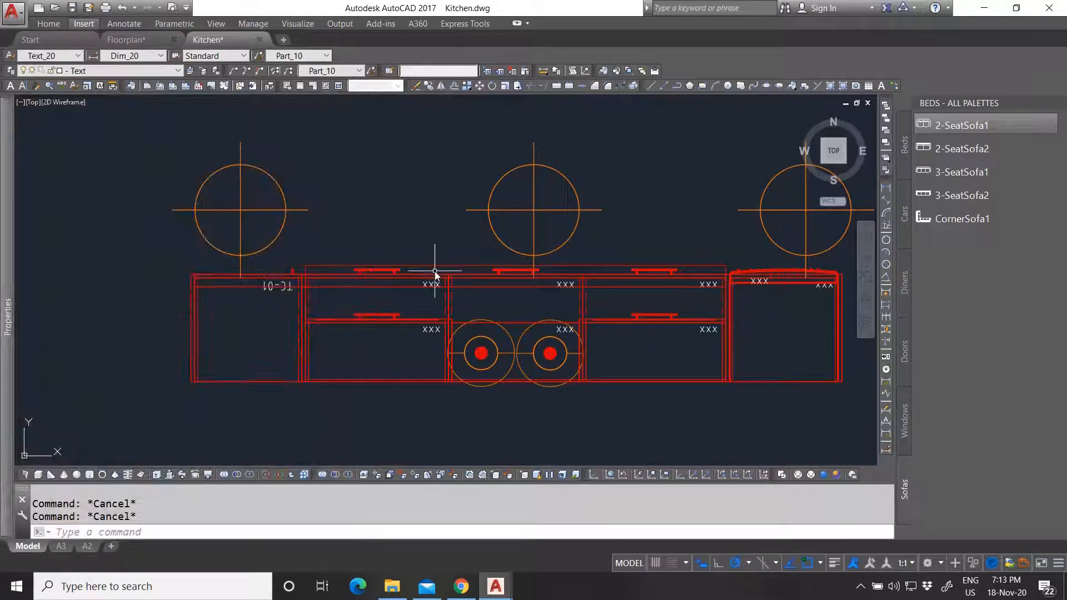
{"action": "left_click", "coordinate": [458, 274]}
{"action": "mouse_move", "coordinate": [8, 425]}
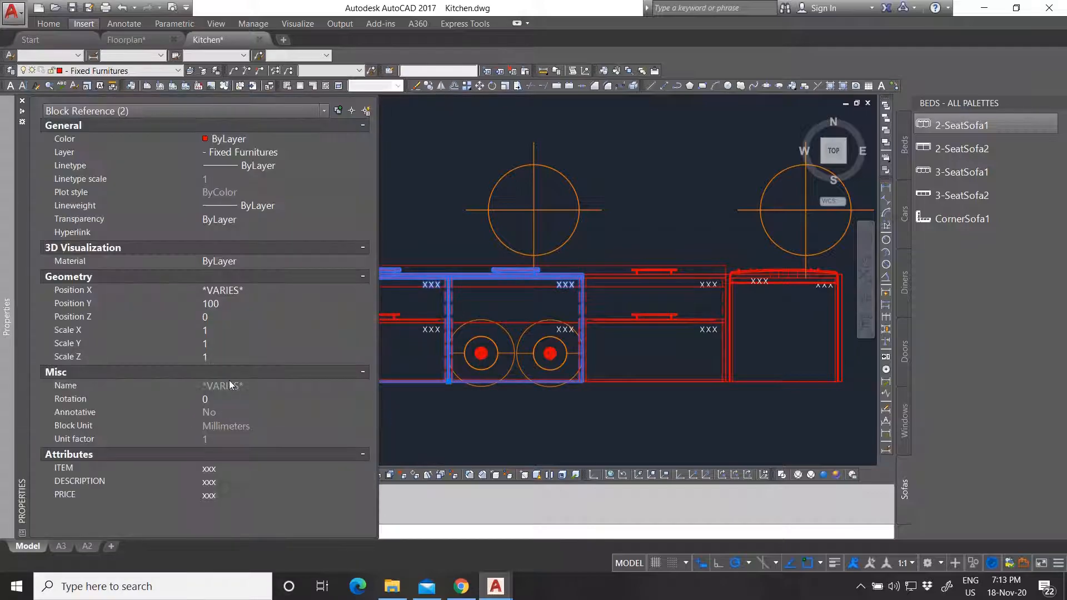
{"action": "key", "text": "Escape"}
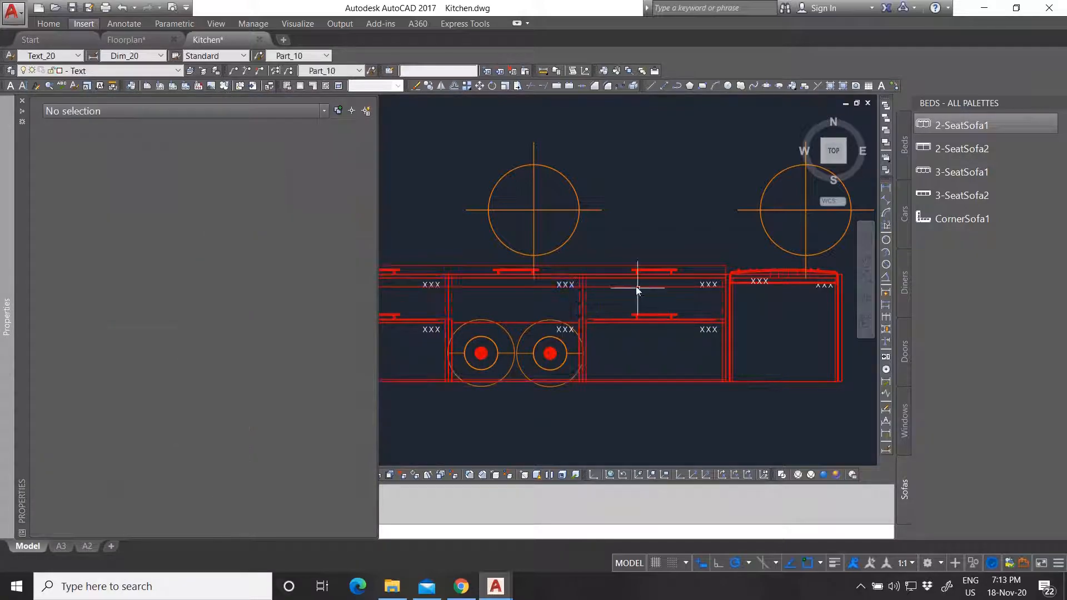
Select the two outer Base Cabinet 01 blocks in the lower row and set their ITEM attribute to BC-01.
{"action": "left_click", "coordinate": [618, 278]}
{"action": "left_click", "coordinate": [349, 282]}
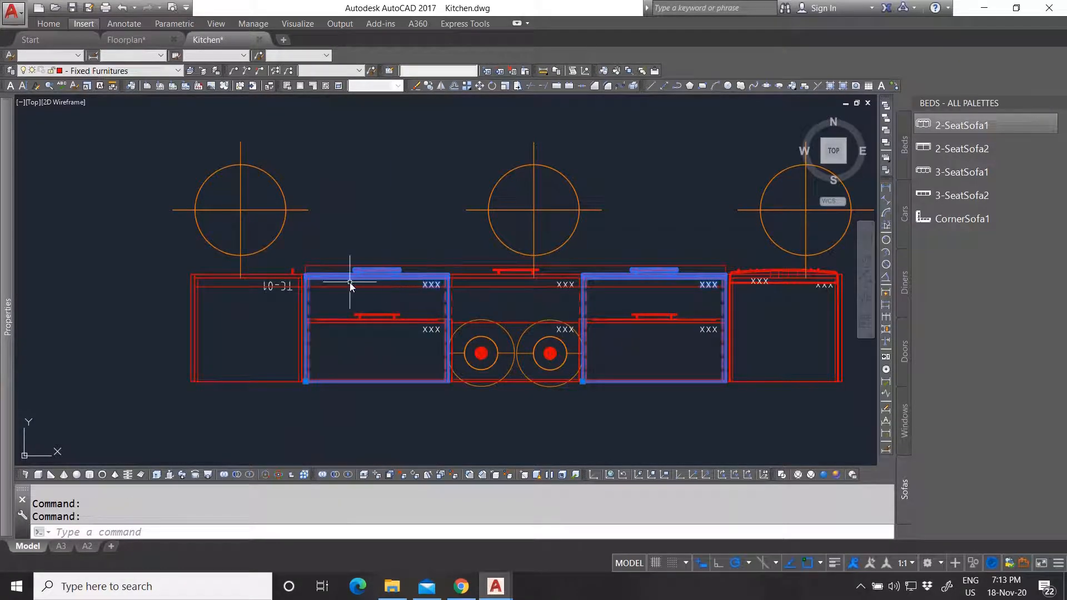
{"action": "mouse_move", "coordinate": [14, 411]}
{"action": "left_click", "coordinate": [218, 470]}
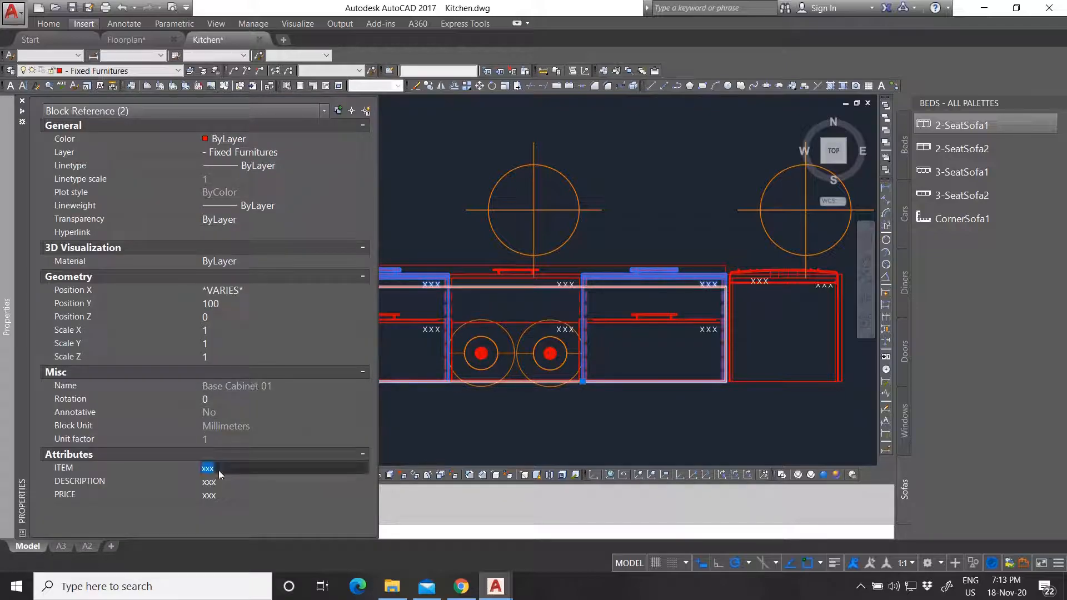
{"action": "type", "text": "BC-01"}
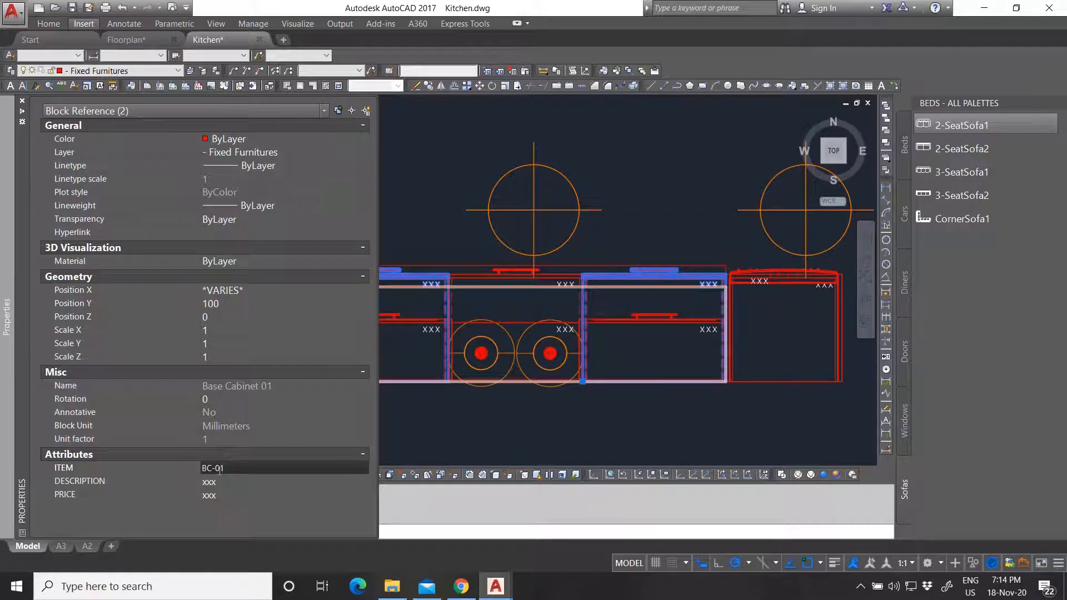
Set the DESCRIPTION of the two BC-01 base cabinets to Base cabinet 3 drawers 80.
{"action": "left_click", "coordinate": [222, 484]}
{"action": "type", "text": "Base cabinet 3 drawers"}
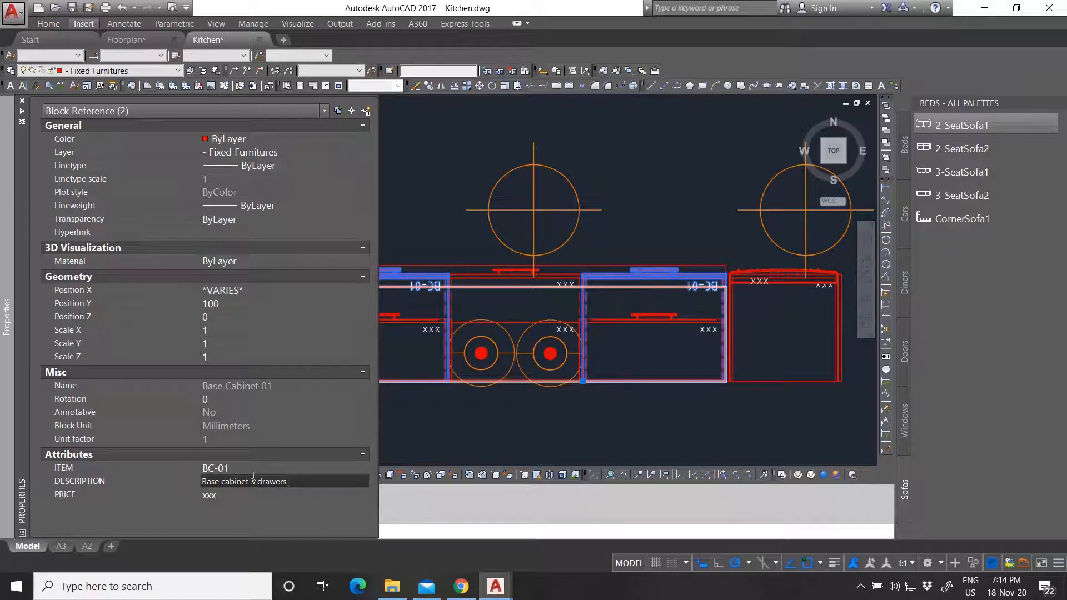
{"action": "type", "text": " 80"}
Set the PRICE of the two BC-01 base cabinets to 250 and deselect them.
{"action": "left_click", "coordinate": [251, 496]}
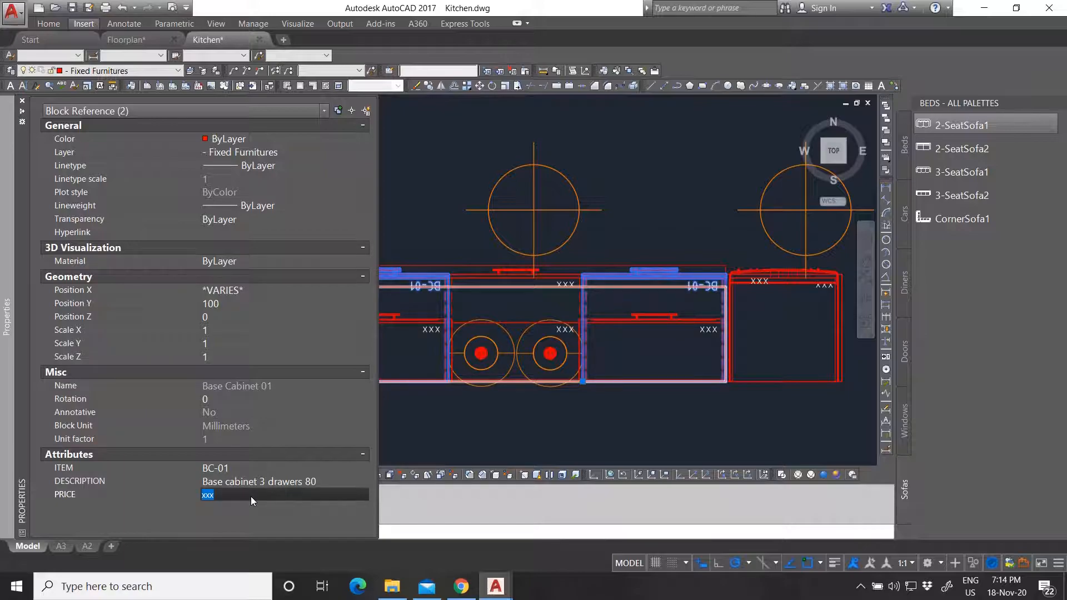
{"action": "type", "text": "250"}
{"action": "key", "text": "Return"}
{"action": "key", "text": "ctrl+1"}
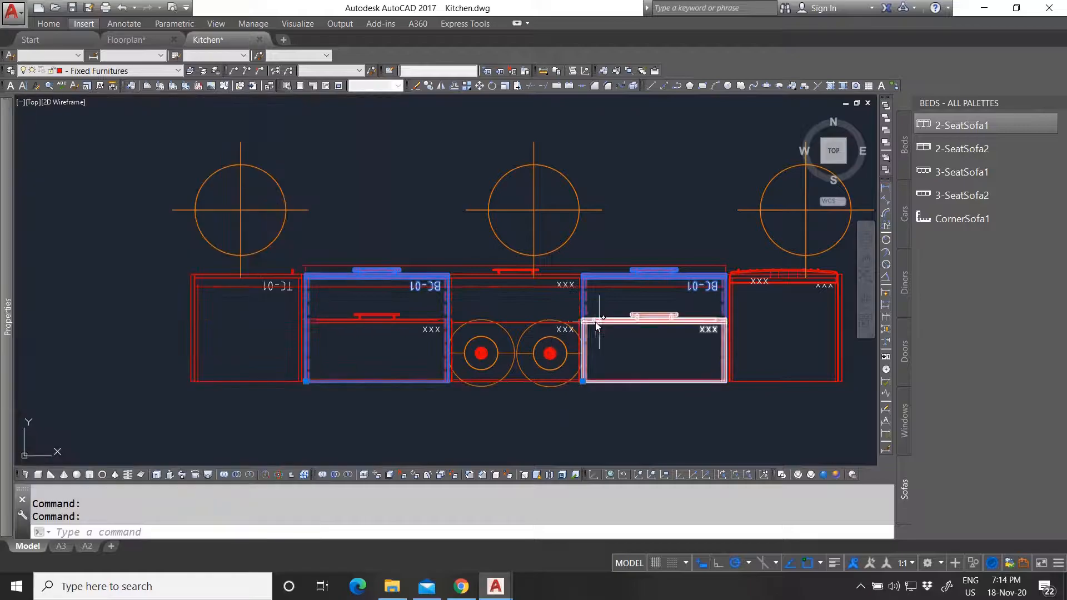
{"action": "scroll", "coordinate": [471, 374], "scroll_direction": "down", "scroll_amount": 6}
{"action": "key", "text": "Escape"}
Check the DESCRIPTION wording of the two BC-03 base cabinets in the upper kitchen layout and deselect them.
{"action": "scroll", "coordinate": [500, 280], "scroll_direction": "up", "scroll_amount": 6}
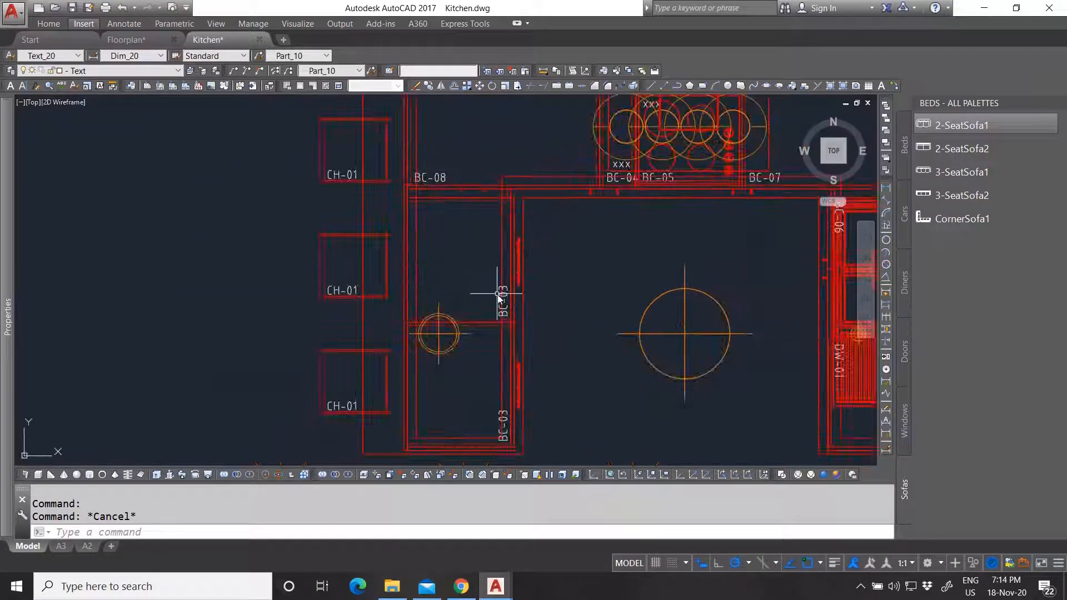
{"action": "left_click", "coordinate": [500, 300]}
{"action": "left_click", "coordinate": [500, 425]}
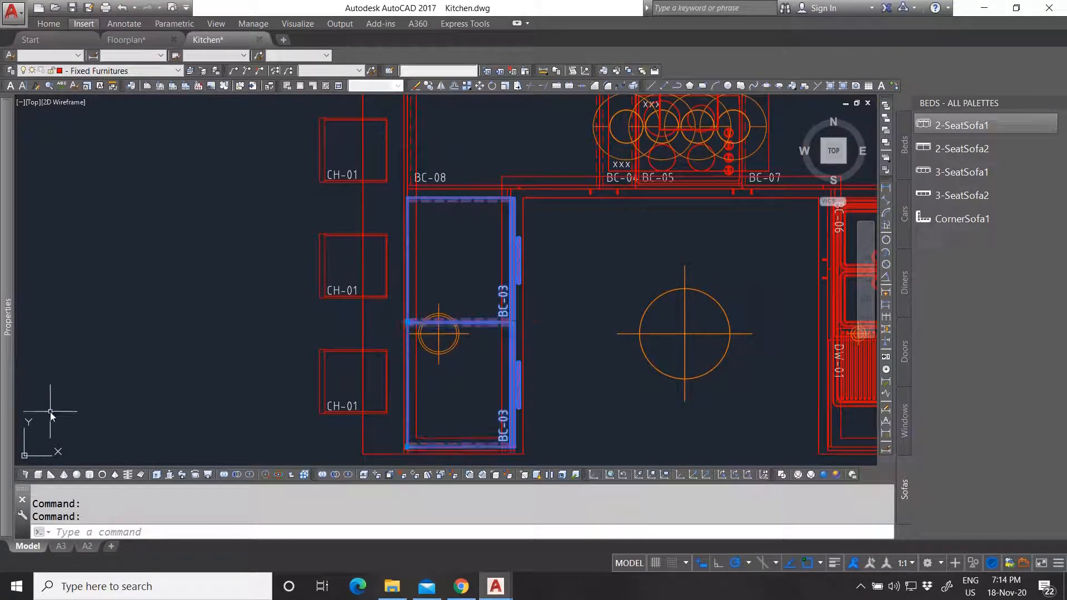
{"action": "mouse_move", "coordinate": [2, 435]}
{"action": "left_click", "coordinate": [314, 484]}
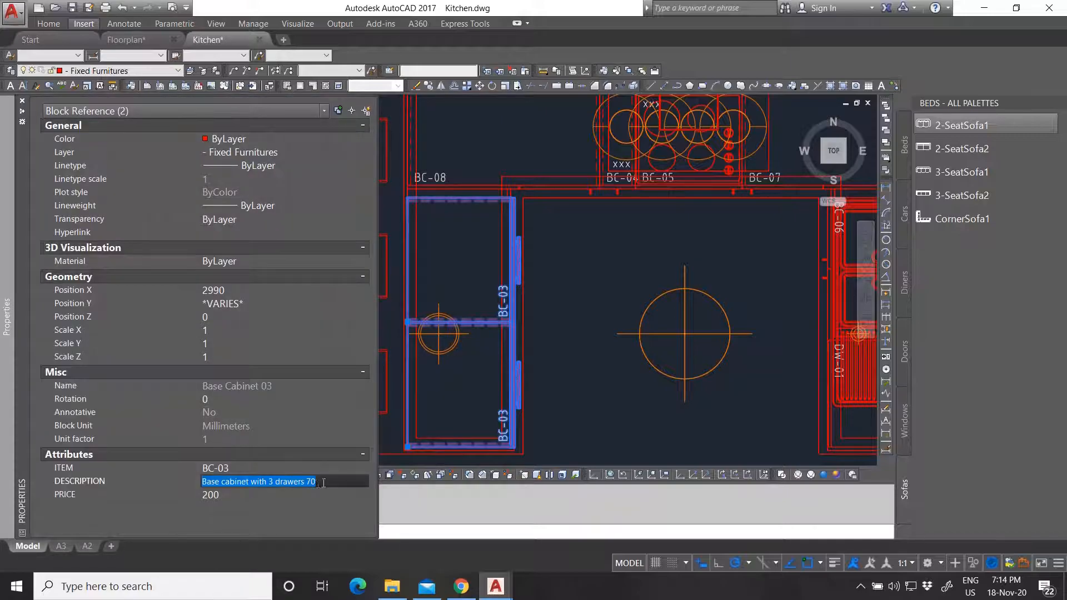
{"action": "scroll", "coordinate": [503, 228], "scroll_direction": "down", "scroll_amount": 6}
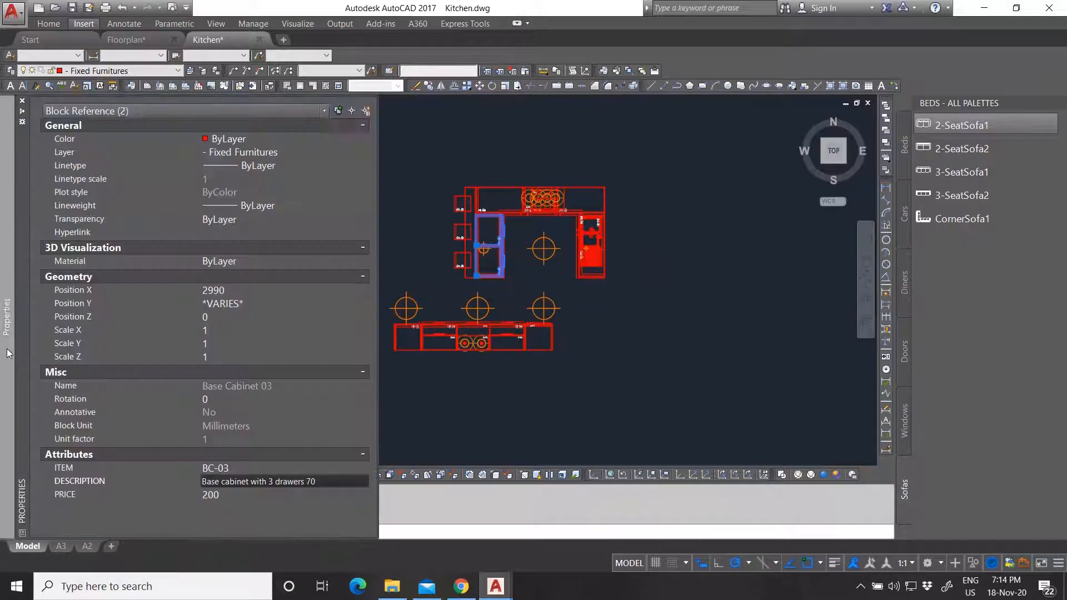
{"action": "scroll", "coordinate": [453, 337], "scroll_direction": "up", "scroll_amount": 8}
{"action": "key", "text": "Escape"}
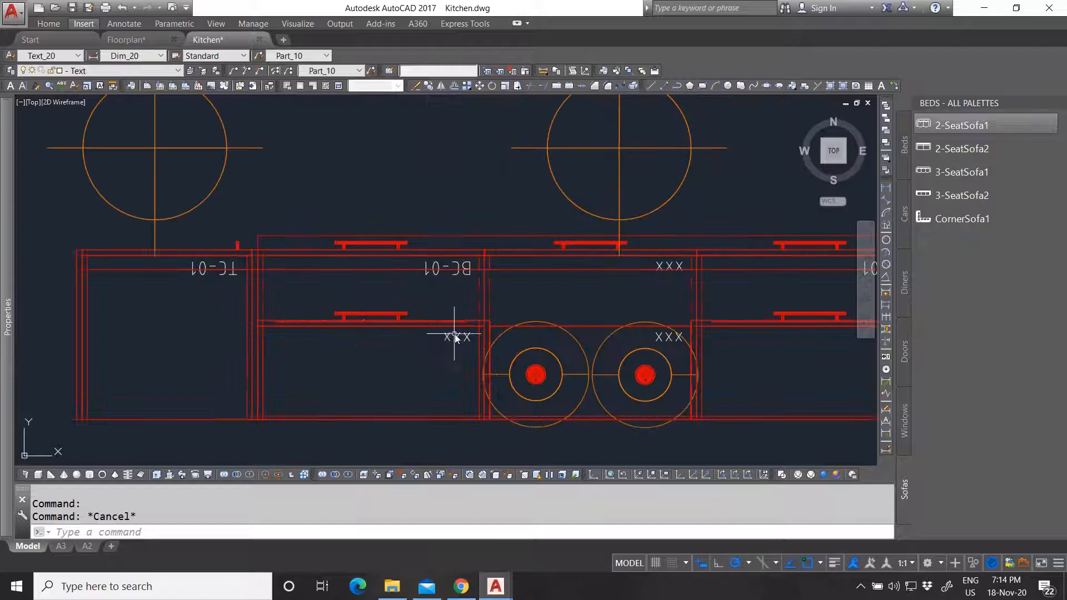
Select the two Top Cabinet 01 blocks over the BC-01 base cabinets, set their ITEM to TC-01 and deselect them.
{"action": "scroll", "coordinate": [457, 338], "scroll_direction": "down", "scroll_amount": 3}
{"action": "scroll", "coordinate": [673, 327], "scroll_direction": "up", "scroll_amount": 3}
{"action": "left_click", "coordinate": [736, 342]}
{"action": "mouse_move", "coordinate": [8, 352]}
{"action": "left_click", "coordinate": [238, 469]}
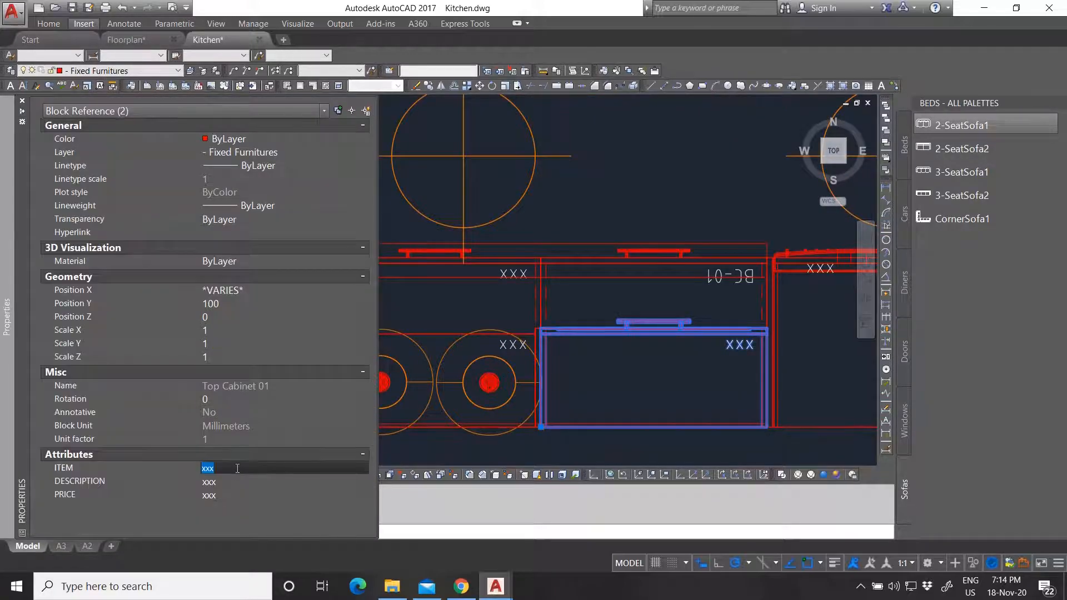
{"action": "type", "text": "TC-01"}
{"action": "left_click", "coordinate": [231, 485]}
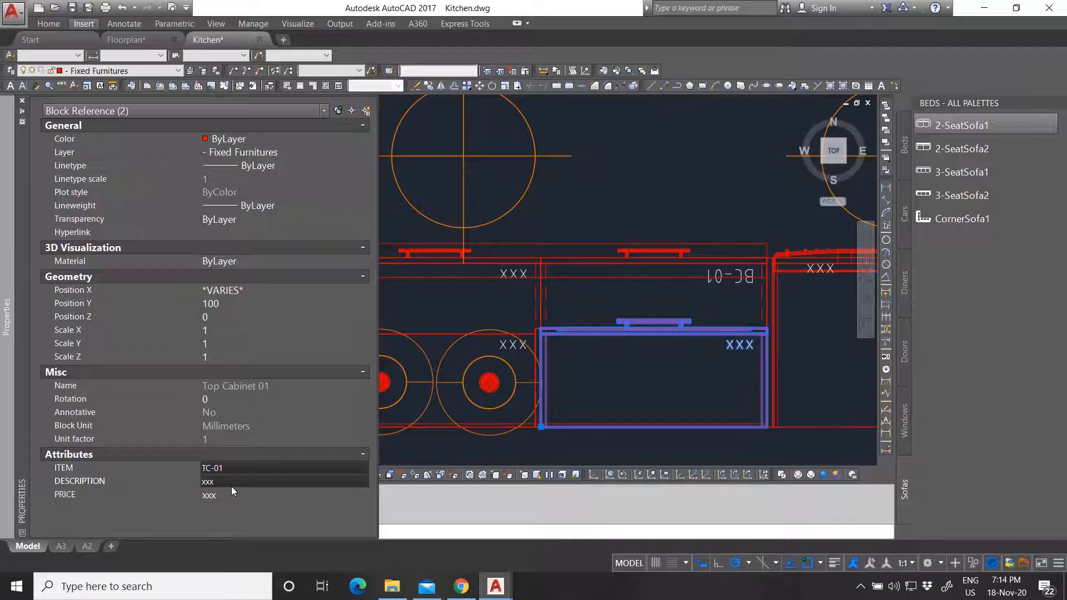
{"action": "scroll", "coordinate": [702, 316], "scroll_direction": "down", "scroll_amount": 2}
{"action": "scroll", "coordinate": [398, 279], "scroll_direction": "up", "scroll_amount": 4}
{"action": "key", "text": "Escape"}
Change the ITEM attribute of the tall cabinet at the left end of the lower row to TL-01 and deselect it.
{"action": "left_click", "coordinate": [160, 283]}
{"action": "mouse_move", "coordinate": [5, 363]}
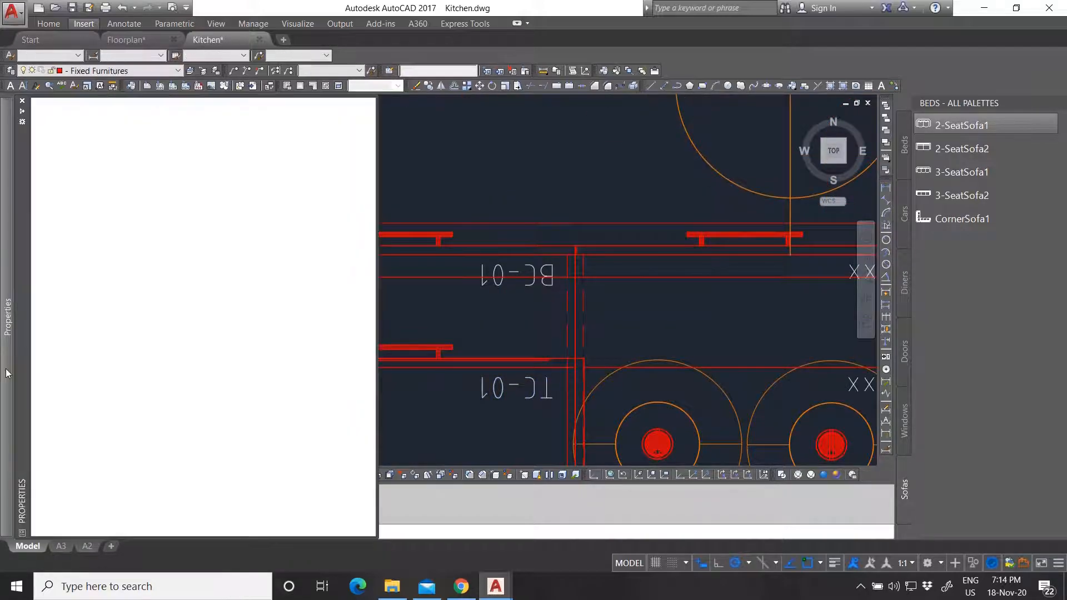
{"action": "left_click", "coordinate": [216, 468]}
{"action": "left_click", "coordinate": [211, 468]}
{"action": "key", "text": "BackSpace"}
{"action": "type", "text": "L-01"}
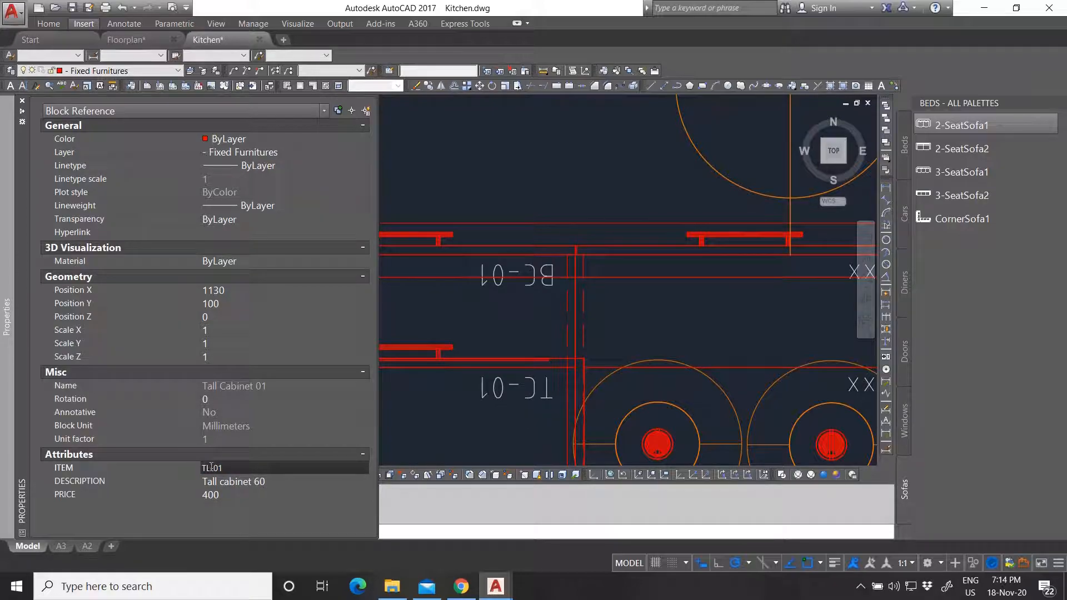
{"action": "scroll", "coordinate": [411, 355], "scroll_direction": "down", "scroll_amount": 6}
{"action": "key", "text": "Escape"}
Set the DESCRIPTION of the two TC-01 top cabinets to Top cabinet 80 and open their PRICE for editing.
{"action": "left_click", "coordinate": [432, 363]}
{"action": "scroll", "coordinate": [536, 375], "scroll_direction": "up", "scroll_amount": 4}
{"action": "left_click", "coordinate": [656, 356]}
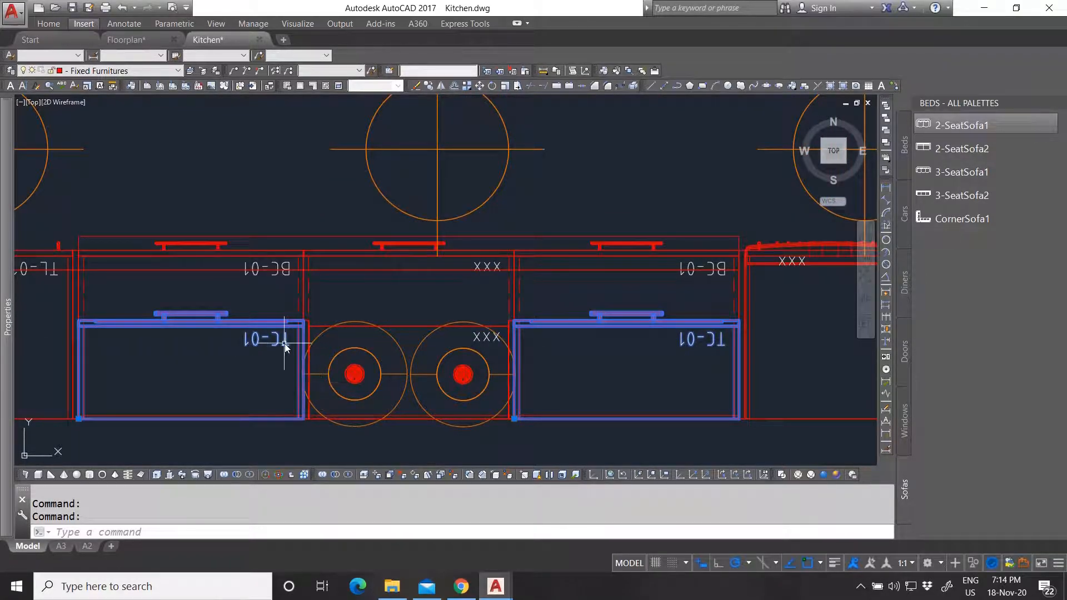
{"action": "mouse_move", "coordinate": [2, 430]}
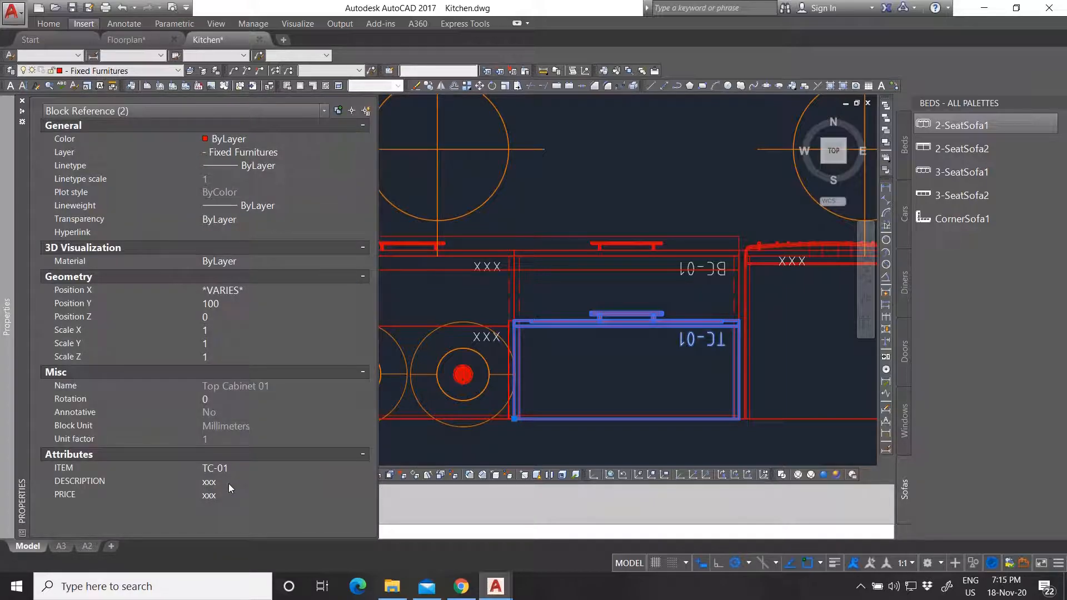
{"action": "left_click", "coordinate": [227, 483]}
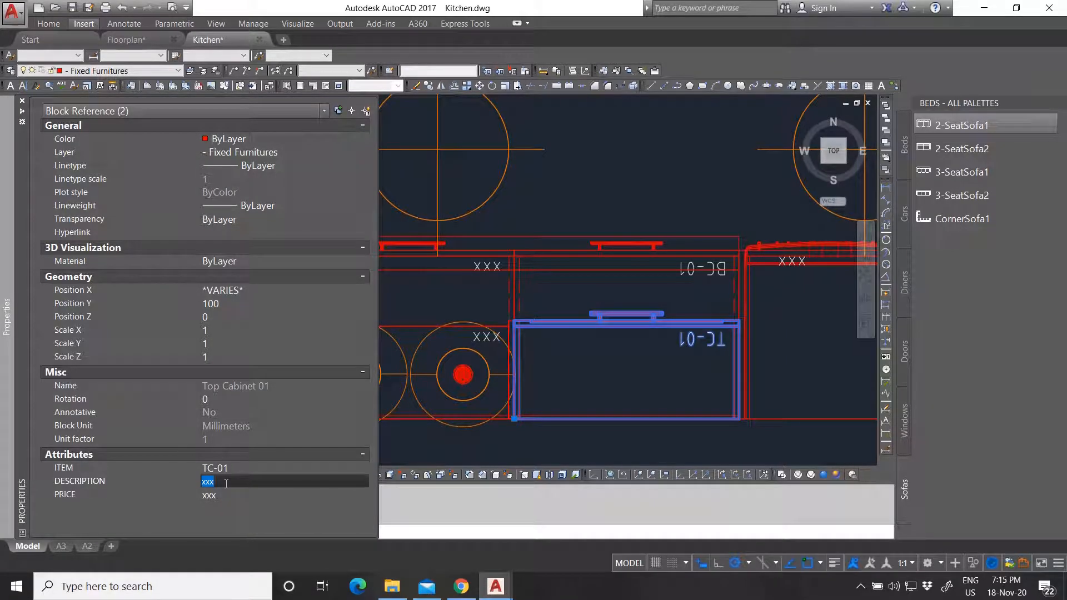
{"action": "type", "text": "Top cabinet 80"}
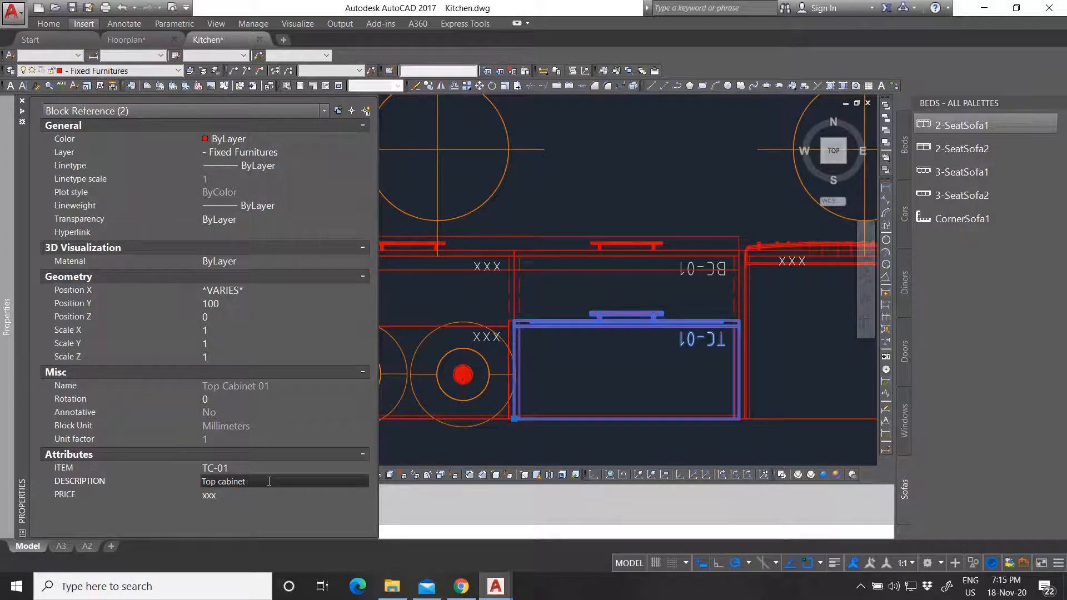
{"action": "type", "text": "80"}
{"action": "left_click", "coordinate": [260, 495]}
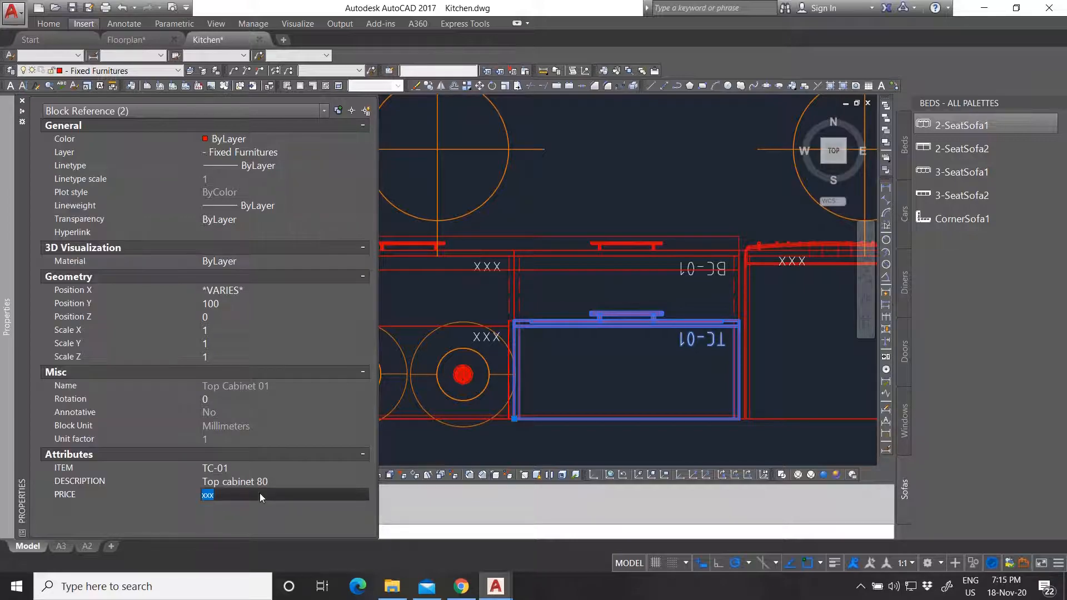
Set the PRICE of the two TC-01 top cabinets to xxx and deselect them.
{"action": "type", "text": "1"}
{"action": "key", "text": "BackSpace"}
{"action": "type", "text": "xxx"}
{"action": "key", "text": "Return"}
{"action": "key", "text": "Escape"}
Select the Base Cabinet 02 block between the two BC-01 cabinets and set its ITEM to BC-02.
{"action": "left_click", "coordinate": [488, 265]}
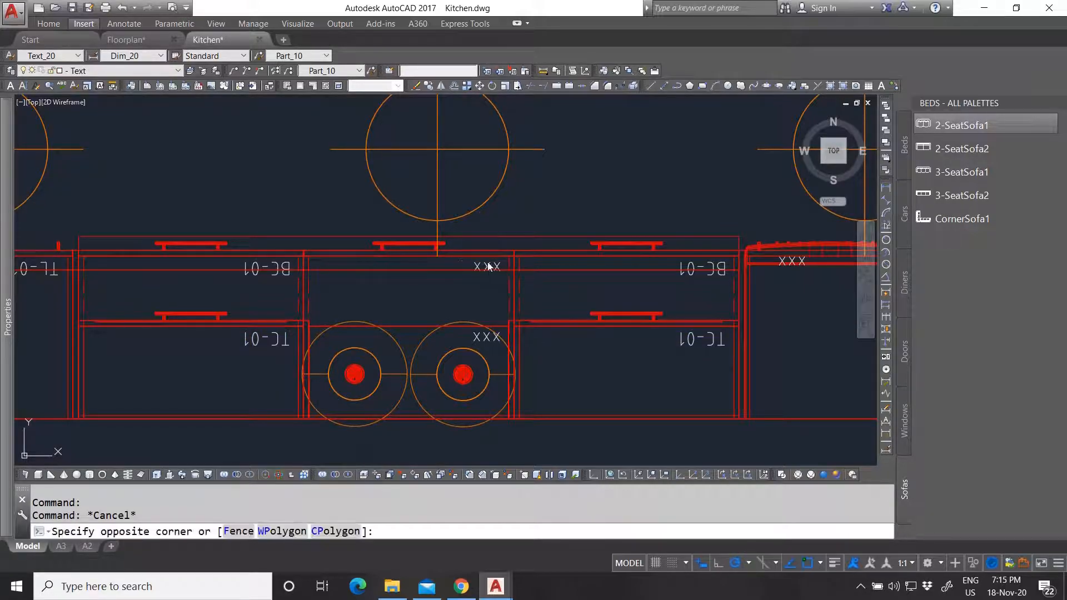
{"action": "left_click", "coordinate": [485, 270]}
{"action": "mouse_move", "coordinate": [8, 400]}
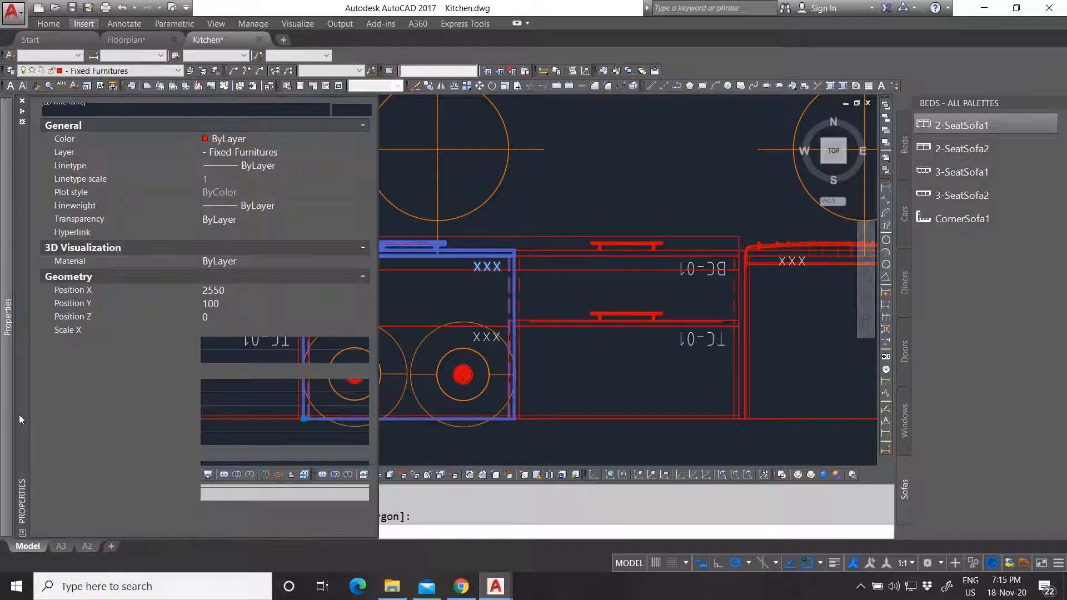
{"action": "left_click", "coordinate": [239, 467]}
{"action": "type", "text": "B"}
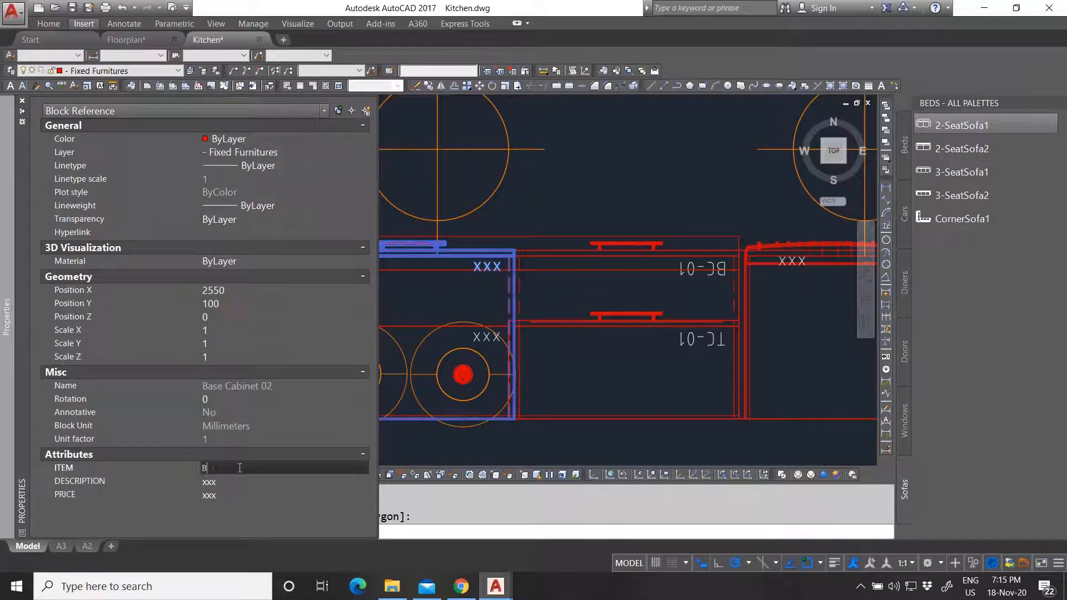
{"action": "type", "text": "C-02"}
Set the BC-02 cabinet's DESCRIPTION to Base cabinet 3 drawers 75 and its PRICE to 225, and deselect it.
{"action": "left_click", "coordinate": [241, 481]}
{"action": "type", "text": "Base cabinet"}
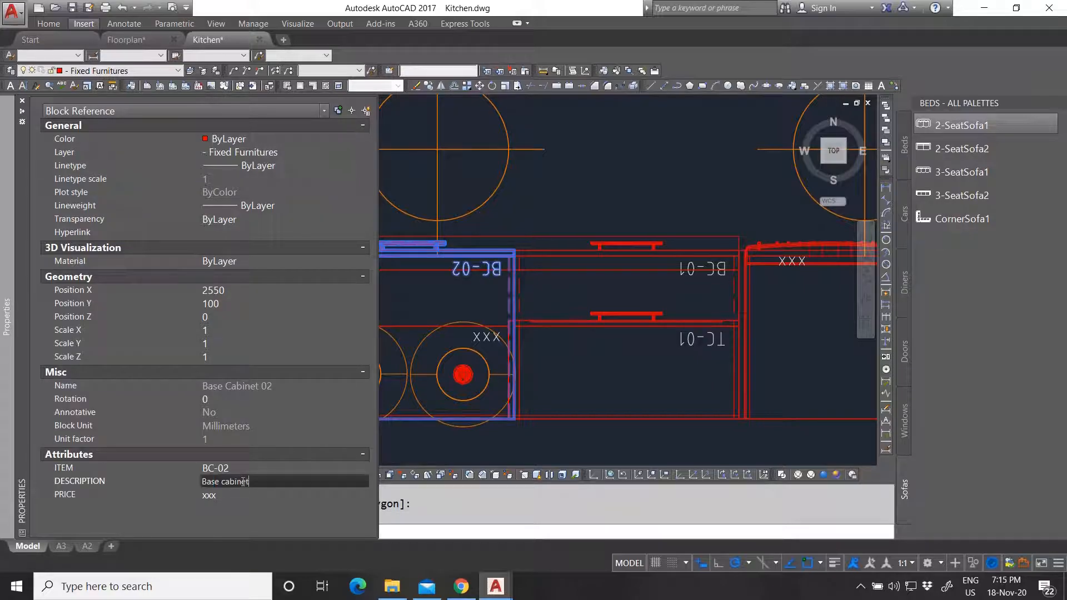
{"action": "type", "text": " 3 drawers 75"}
{"action": "left_click", "coordinate": [239, 494]}
{"action": "type", "text": "225"}
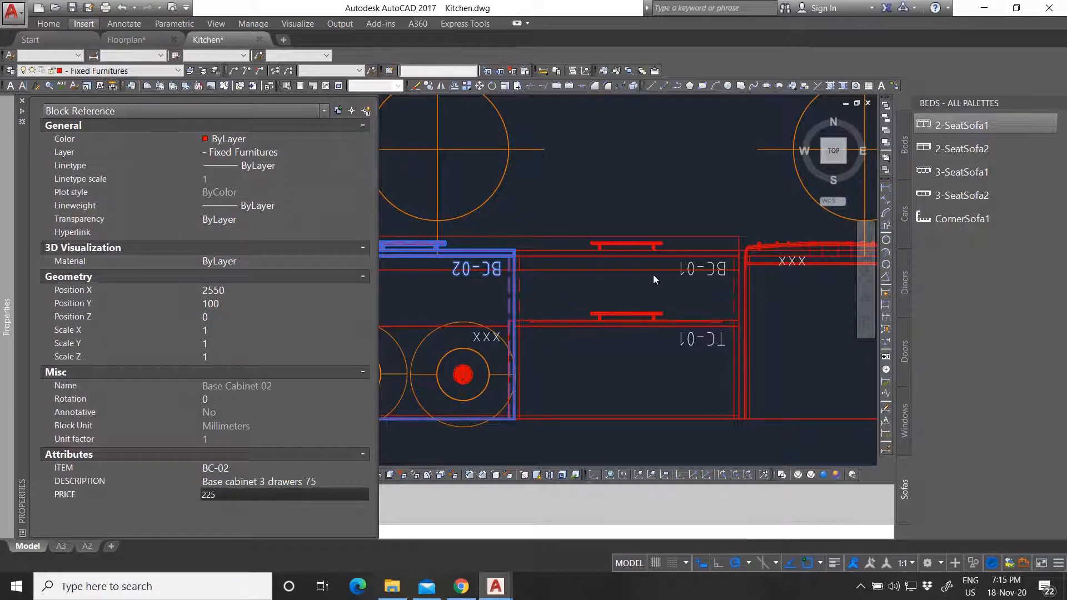
{"action": "key", "text": "ctrl+1"}
{"action": "key", "text": "Escape"}
Select the Top Cabinet 02 block between the two TC-01 cabinets and set its ITEM to TC-02.
{"action": "left_click", "coordinate": [485, 347]}
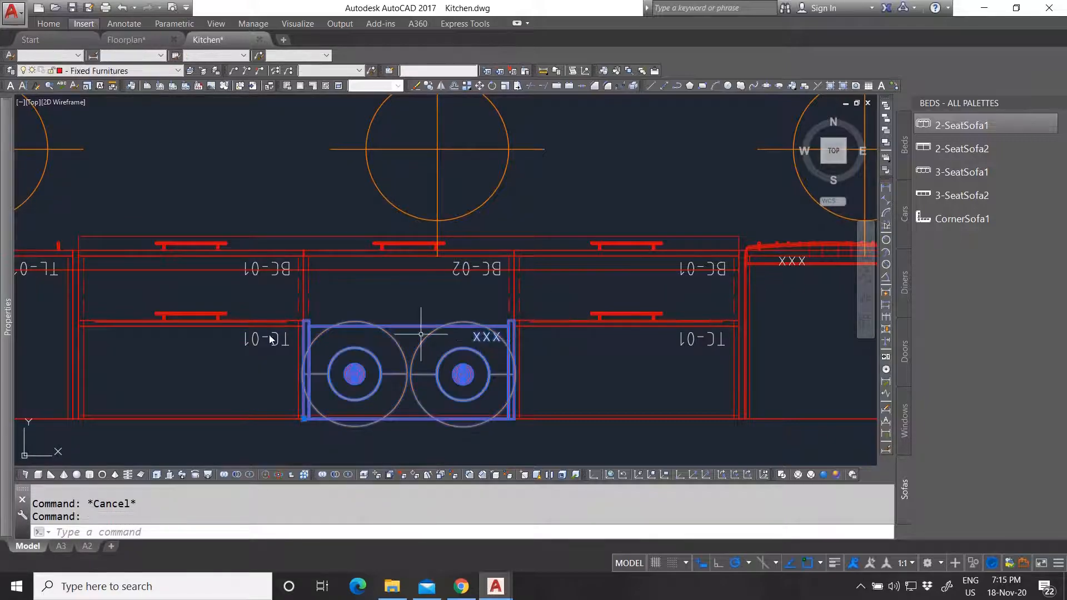
{"action": "key", "text": "ctrl+1"}
{"action": "left_click", "coordinate": [234, 469]}
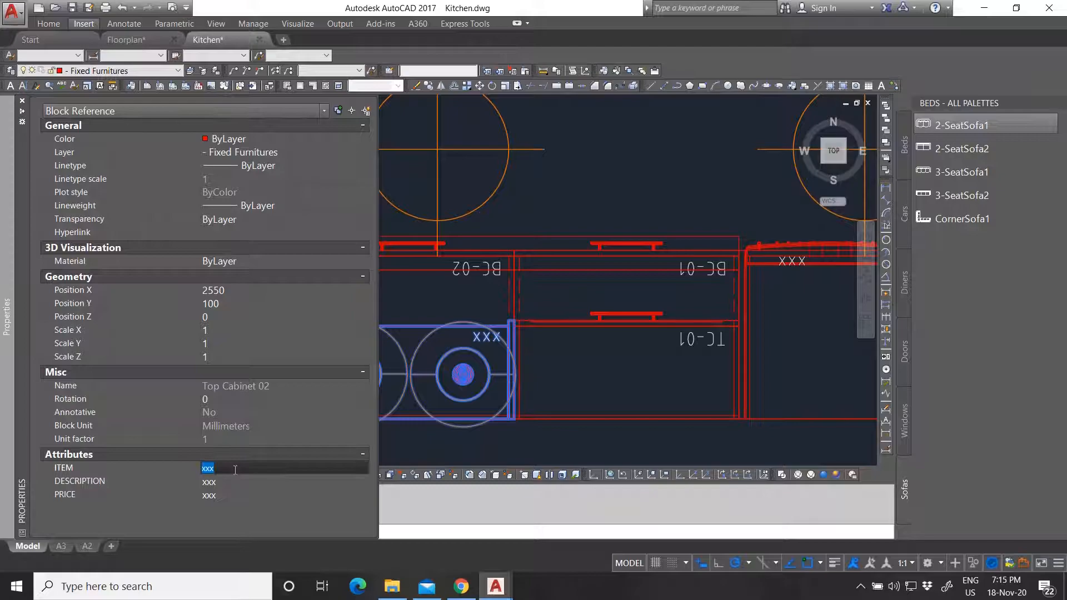
{"action": "type", "text": "TC-02"}
Set the TC-02 cabinet's DESCRIPTION to Top cabinet 75 and its PRICE to 300, and deselect it.
{"action": "left_click", "coordinate": [233, 481]}
{"action": "type", "text": "Top cab"}
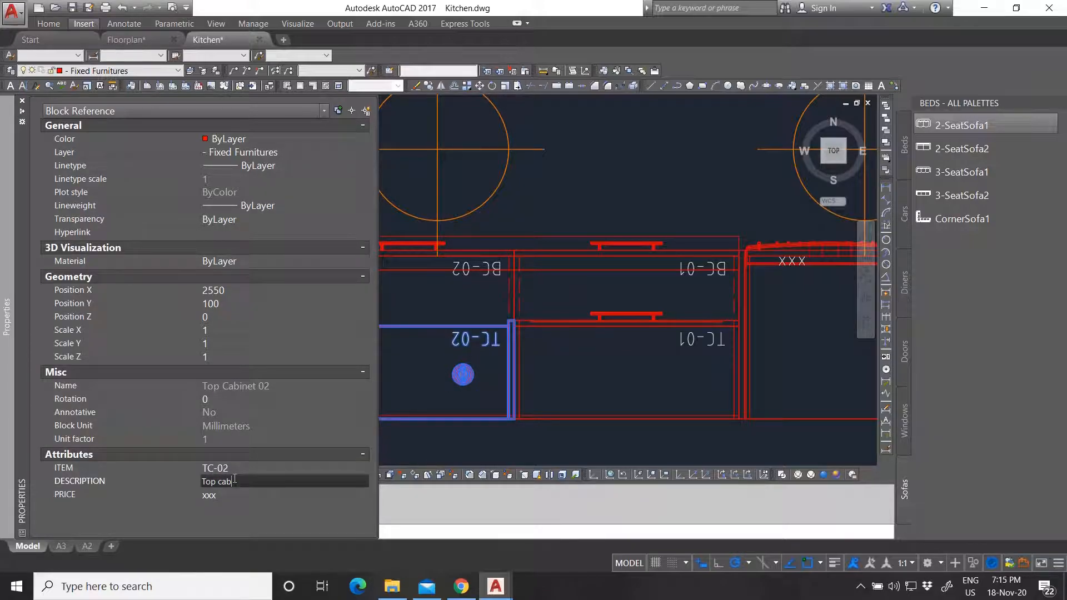
{"action": "type", "text": "uinet 75"}
{"action": "left_click", "coordinate": [225, 496]}
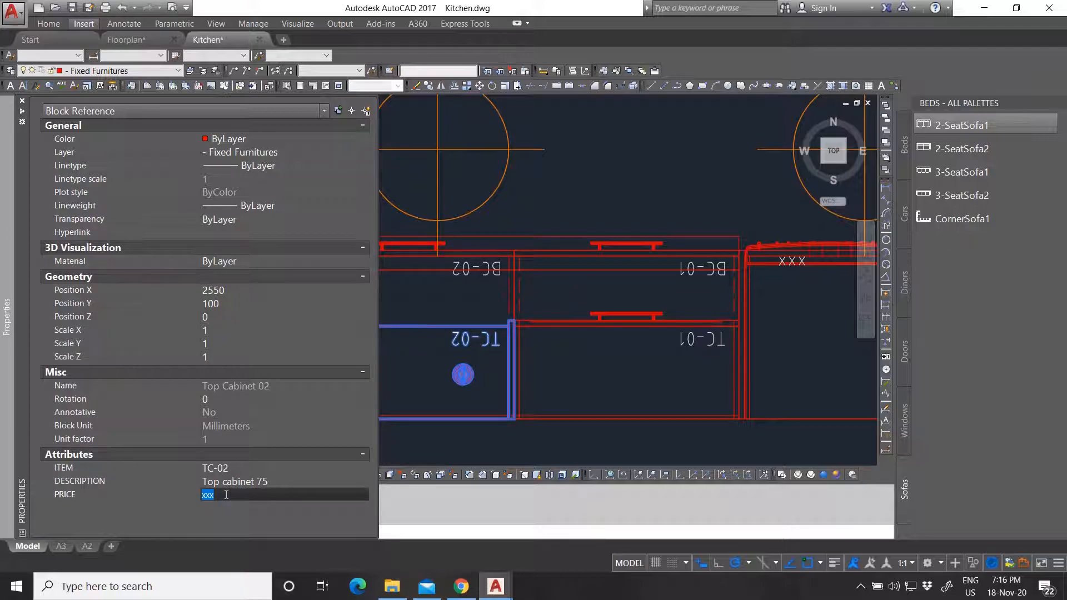
{"action": "key", "text": "BackSpace"}
{"action": "type", "text": "300"}
{"action": "key", "text": "Return"}
{"action": "key", "text": "ctrl+1"}
{"action": "key", "text": "Escape"}
Select the Fridge block at the right end of the lower row and set its ITEM to FR-01.
{"action": "scroll", "coordinate": [457, 349], "scroll_direction": "down", "scroll_amount": 4}
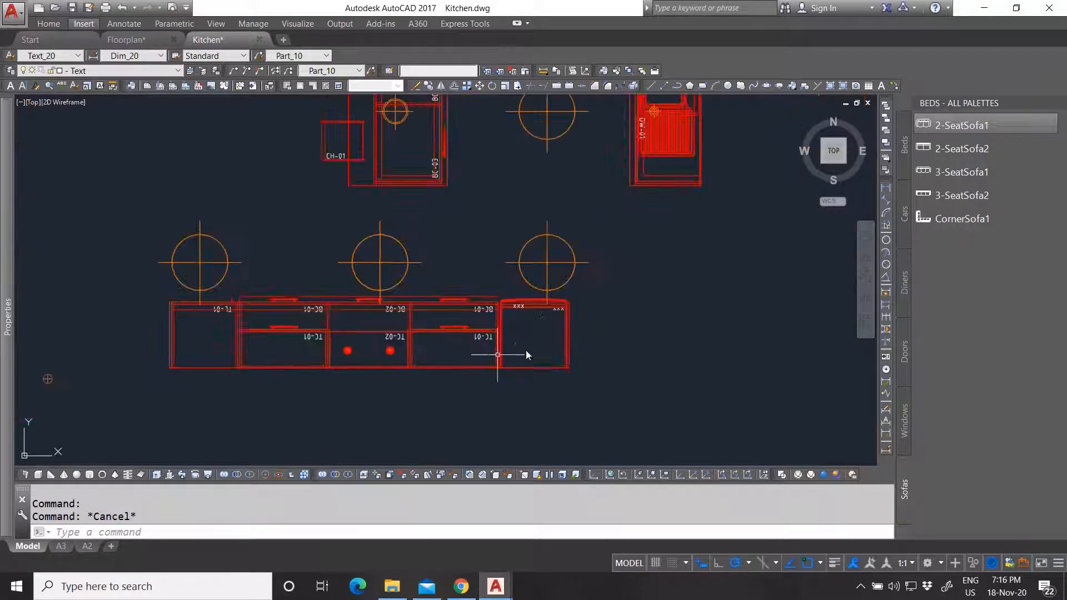
{"action": "scroll", "coordinate": [536, 322], "scroll_direction": "up", "scroll_amount": 4}
{"action": "left_click", "coordinate": [495, 272]}
{"action": "key", "text": "ctrl+1"}
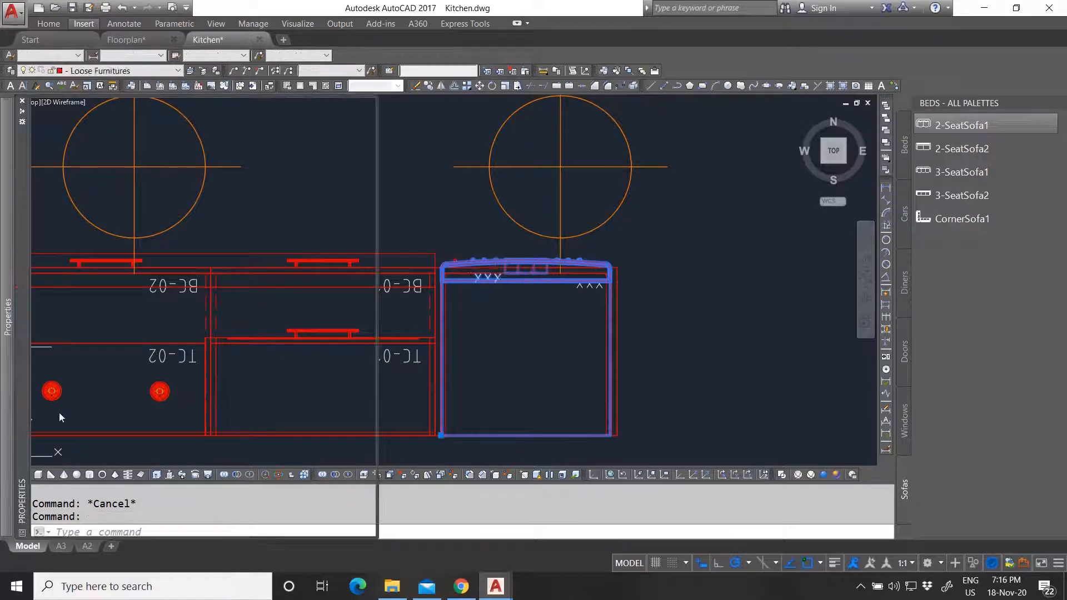
{"action": "left_click", "coordinate": [229, 468]}
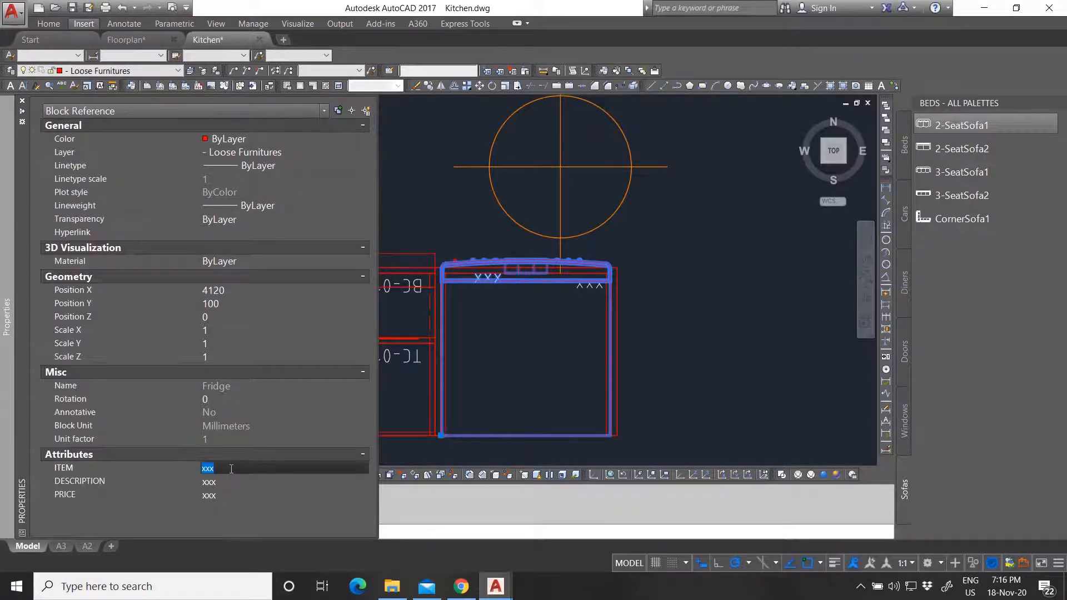
{"action": "type", "text": "FR-01"}
Set the fridge's DESCRIPTION to Fridge and its PRICE to 150, and deselect it.
{"action": "left_click", "coordinate": [243, 482]}
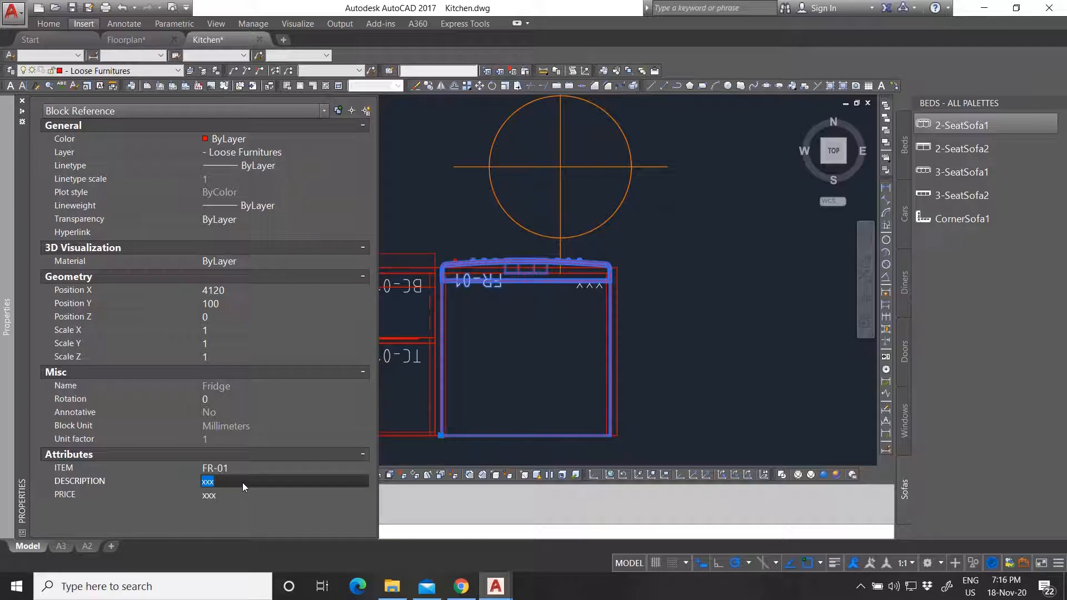
{"action": "type", "text": "Fridge"}
{"action": "left_click", "coordinate": [242, 492]}
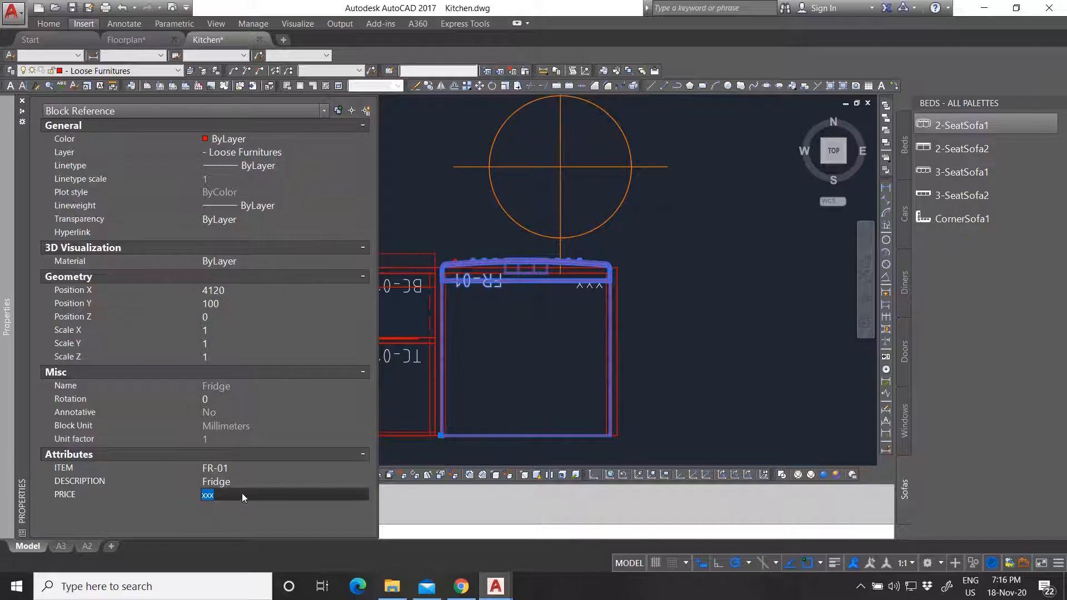
{"action": "type", "text": "100"}
{"action": "key", "text": "BackSpace"}
{"action": "key", "text": "BackSpace"}
{"action": "key", "text": "BackSpace"}
{"action": "type", "text": "150"}
{"action": "key", "text": "Return"}
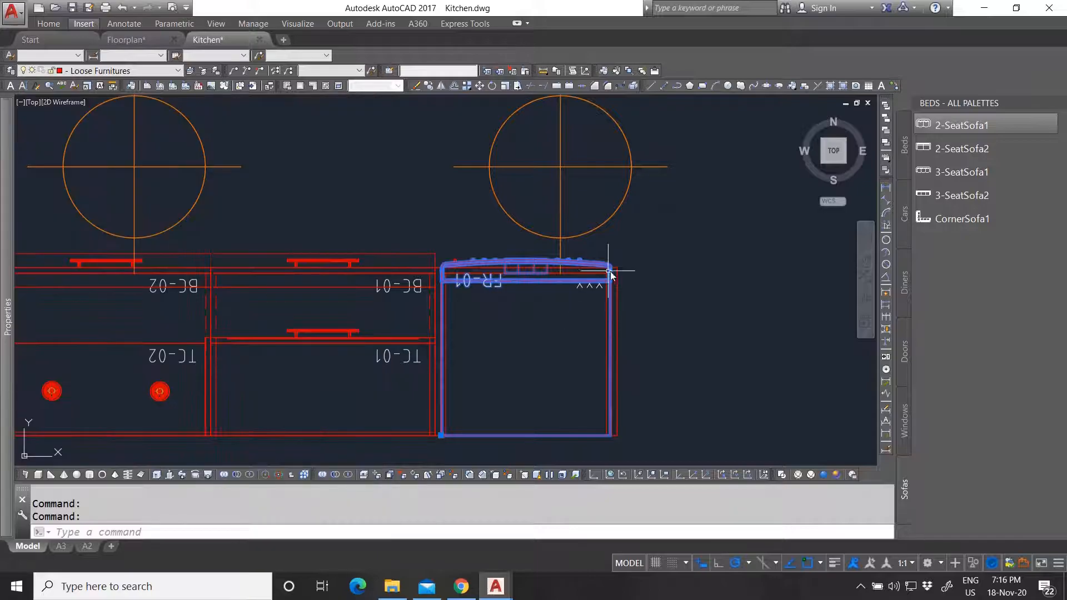
{"action": "scroll", "coordinate": [609, 273], "scroll_direction": "up", "scroll_amount": 4}
{"action": "key", "text": "Escape"}
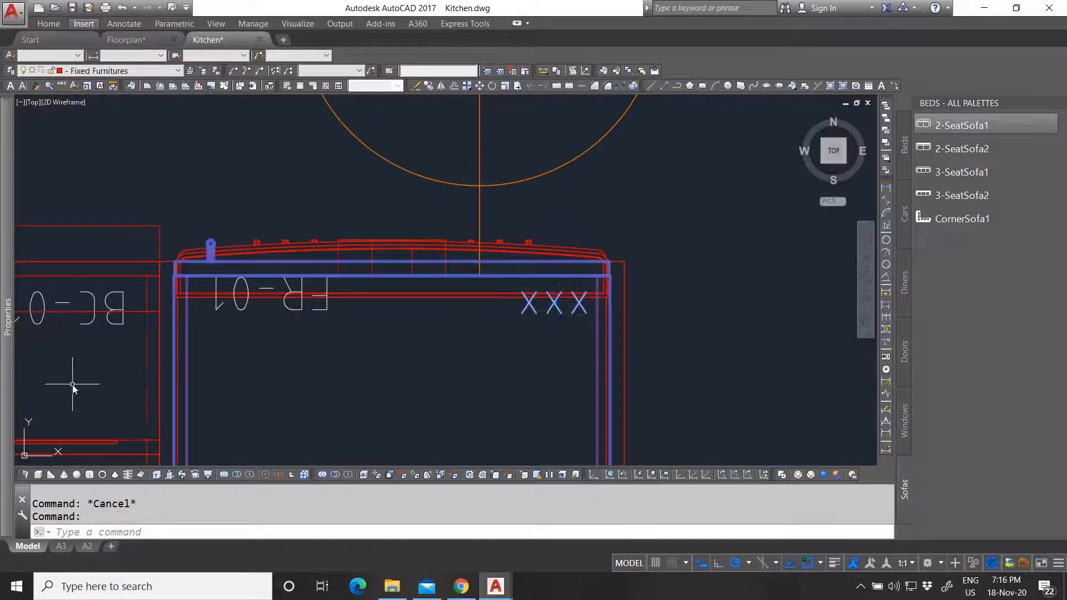
Select the Top cabinet 03 block above the fridge and set its ITEM to TC-03.
{"action": "mouse_move", "coordinate": [9, 425]}
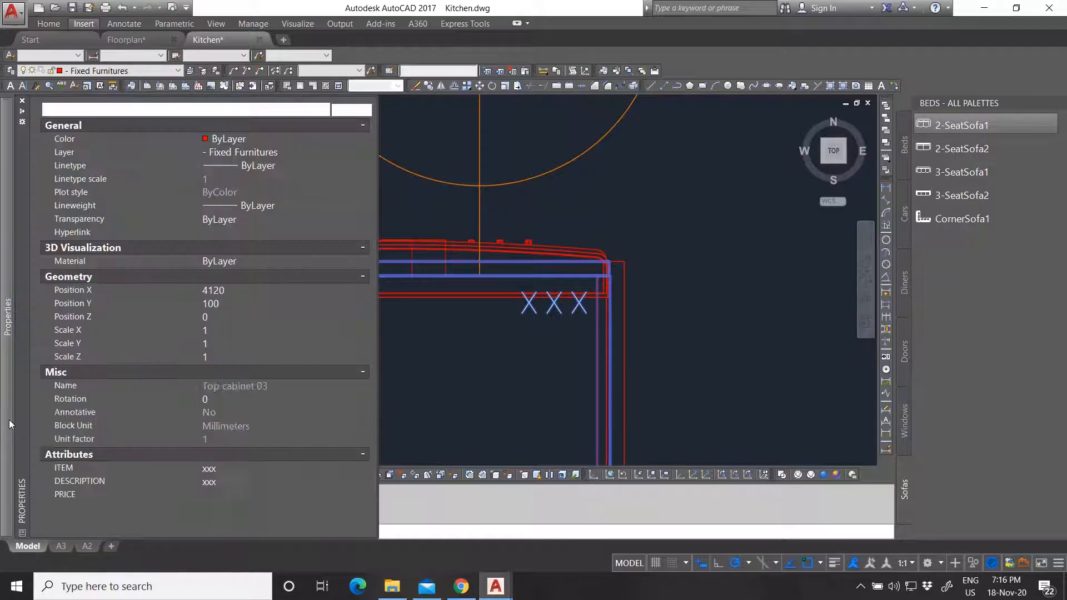
{"action": "left_click", "coordinate": [229, 468]}
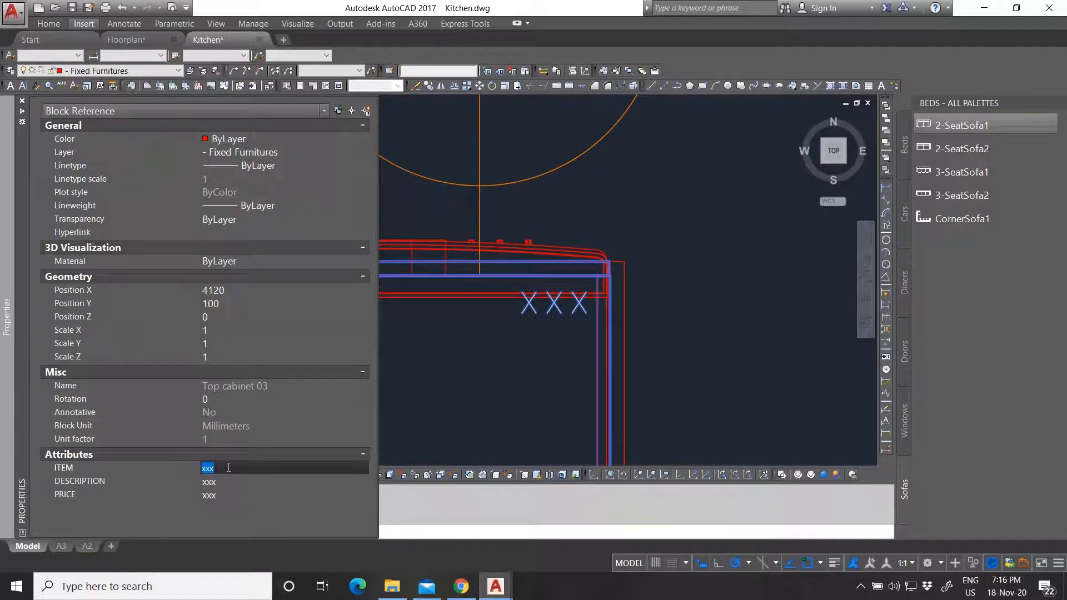
{"action": "type", "text": "TC-03"}
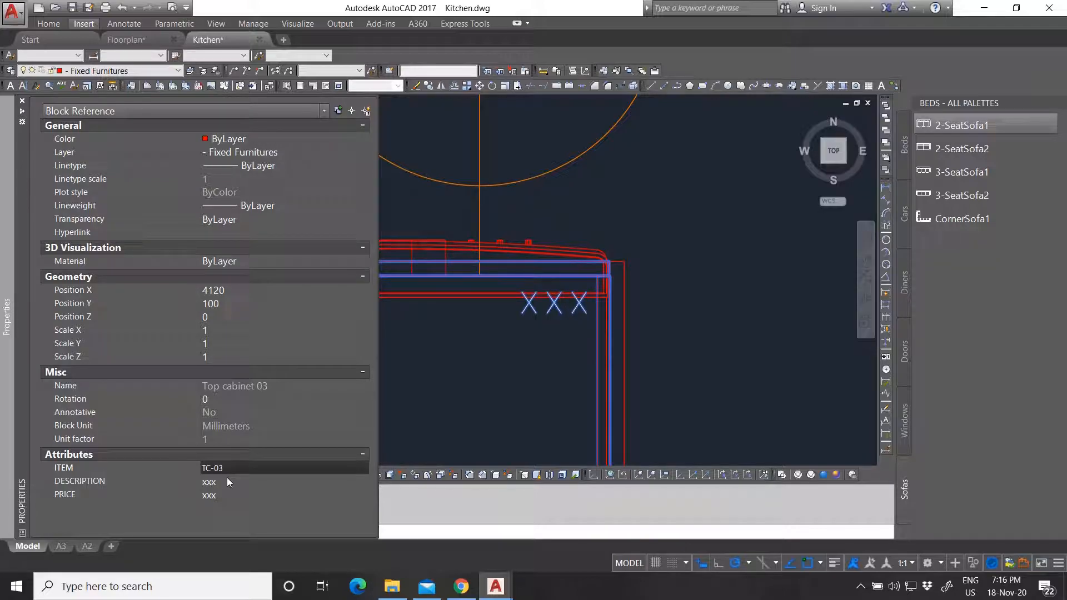
{"action": "left_click", "coordinate": [227, 480]}
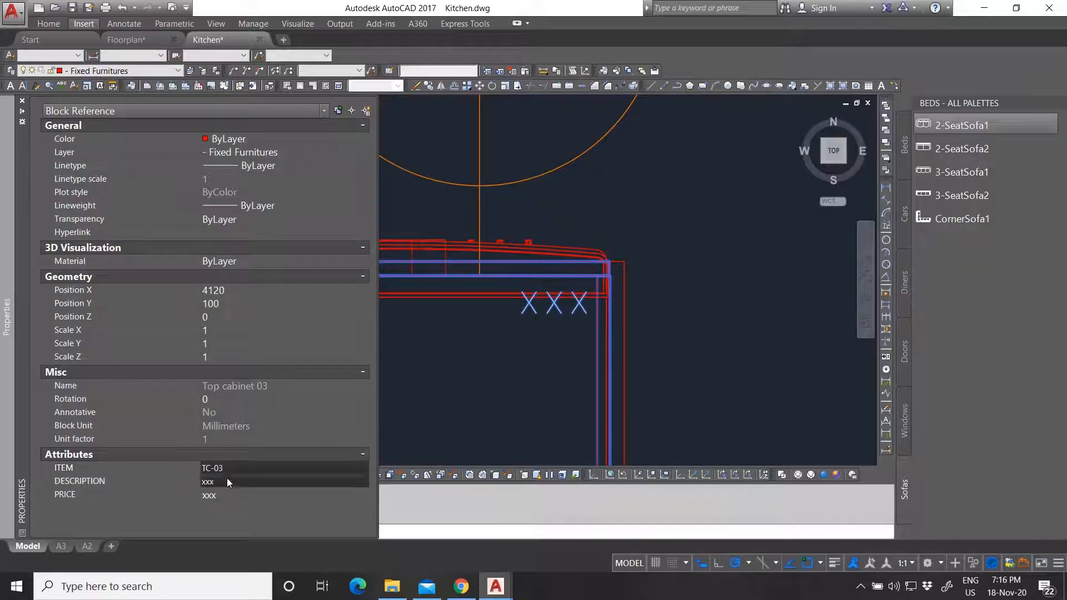
{"action": "type", "text": "Top"}
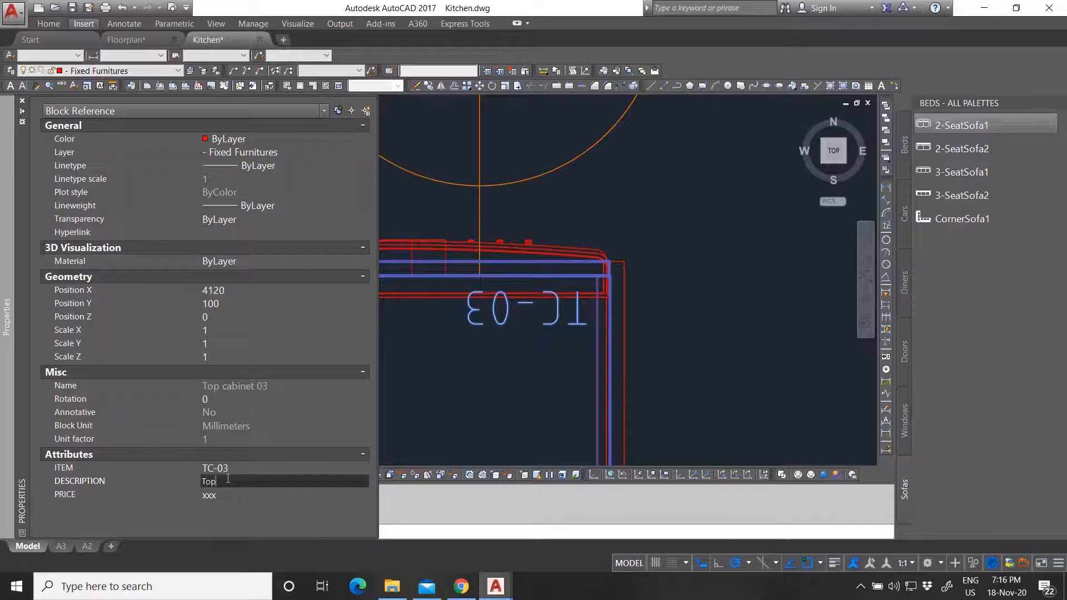
{"action": "type", "text": " cabinet"}
{"action": "scroll", "coordinate": [564, 314], "scroll_direction": "down", "scroll_amount": 2}
{"action": "key", "text": "Escape"}
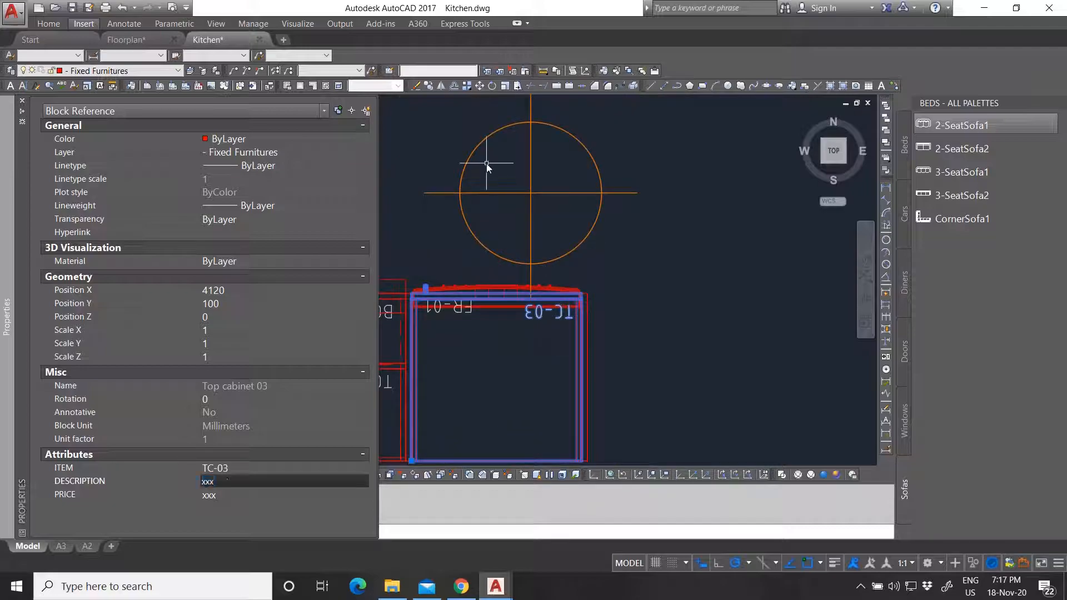
Measure the width of the TC-03 top cabinet above the fridge, starting from its upper-left corner.
{"action": "left_click", "coordinate": [543, 72]}
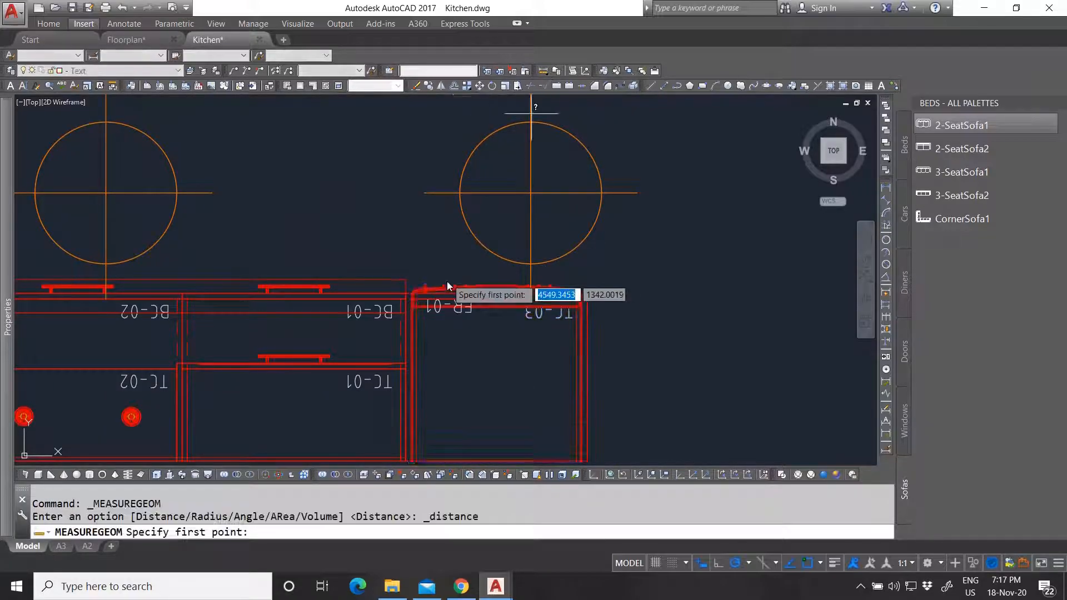
{"action": "scroll", "coordinate": [447, 279], "scroll_direction": "up", "scroll_amount": 4}
{"action": "scroll", "coordinate": [380, 315], "scroll_direction": "up", "scroll_amount": 4}
{"action": "left_click", "coordinate": [322, 362]}
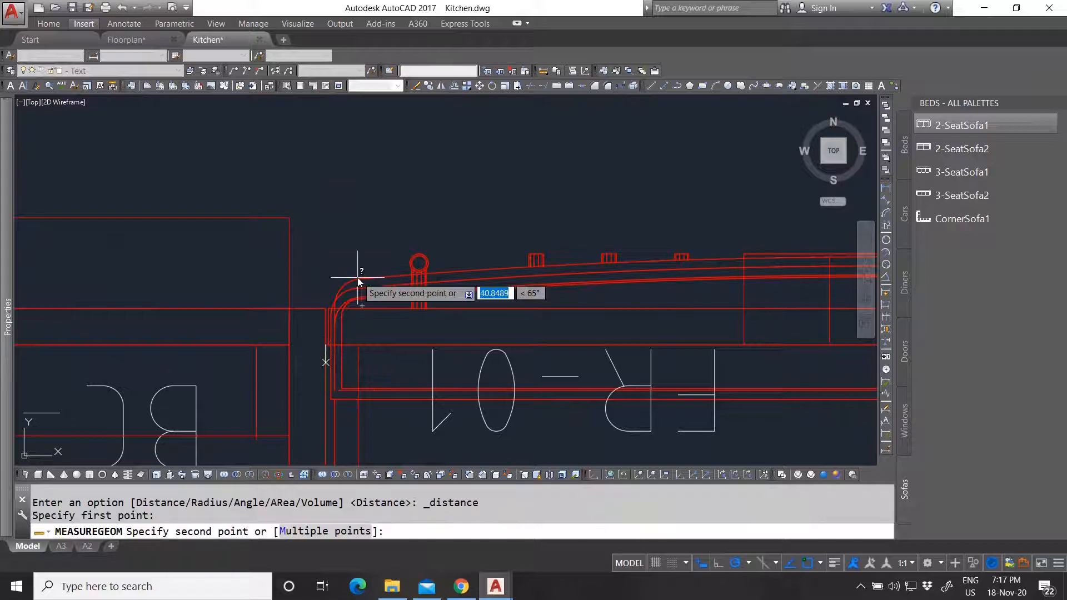
Measure the distance across the TC-03 cabinet bay around the fridge, up to its far side edge.
{"action": "scroll", "coordinate": [360, 273], "scroll_direction": "down", "scroll_amount": 6}
{"action": "scroll", "coordinate": [656, 328], "scroll_direction": "up", "scroll_amount": 6}
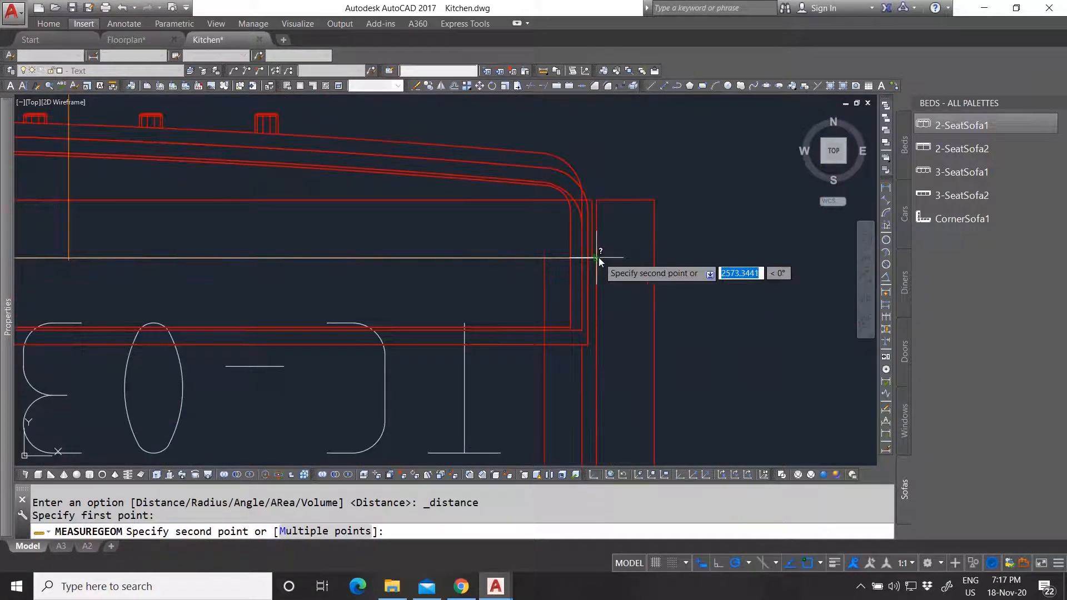
{"action": "left_click", "coordinate": [598, 257]}
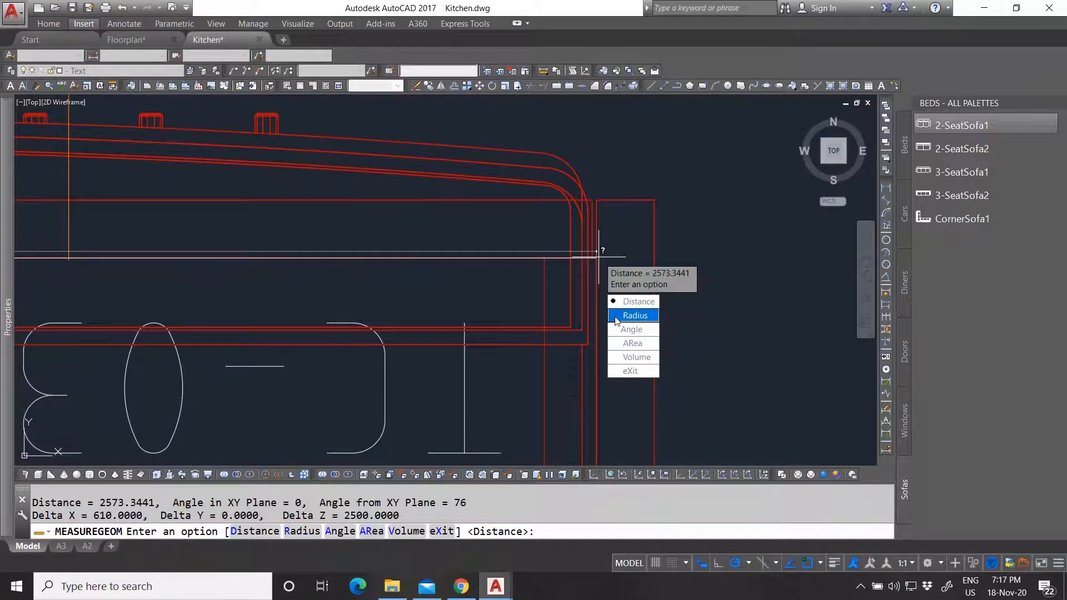
{"action": "key", "text": "Escape"}
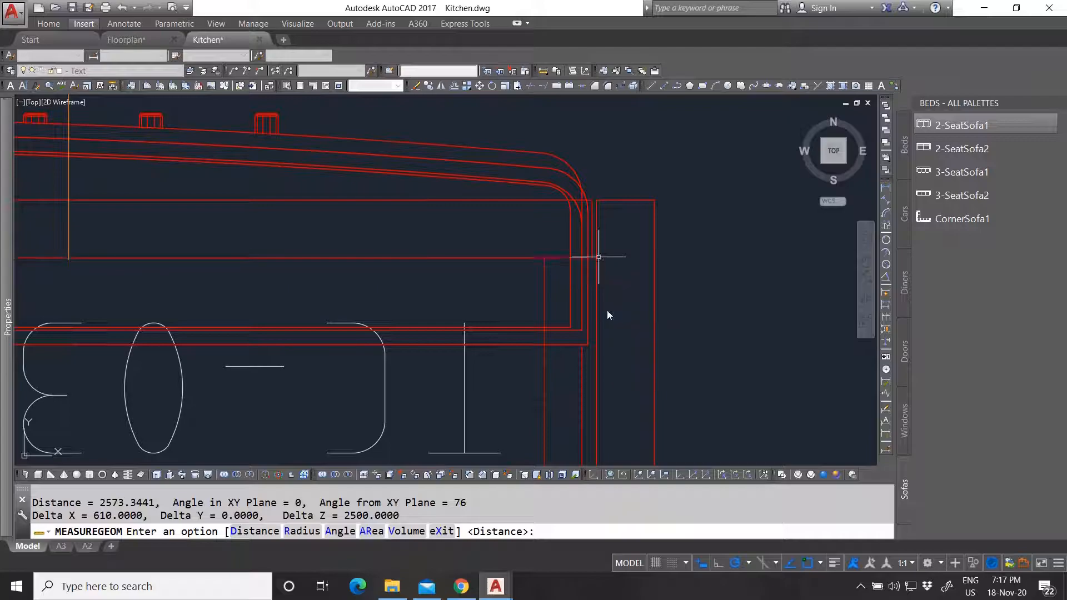
Set the TC-03 top cabinet's description attribute to "Top cabinet 60" and its price to 150.
{"action": "scroll", "coordinate": [581, 286], "scroll_direction": "down", "scroll_amount": 5}
{"action": "scroll", "coordinate": [472, 297], "scroll_direction": "up", "scroll_amount": 3}
{"action": "left_click", "coordinate": [507, 287]}
{"action": "mouse_move", "coordinate": [2, 380]}
{"action": "left_click", "coordinate": [250, 480]}
{"action": "type", "text": "Top"}
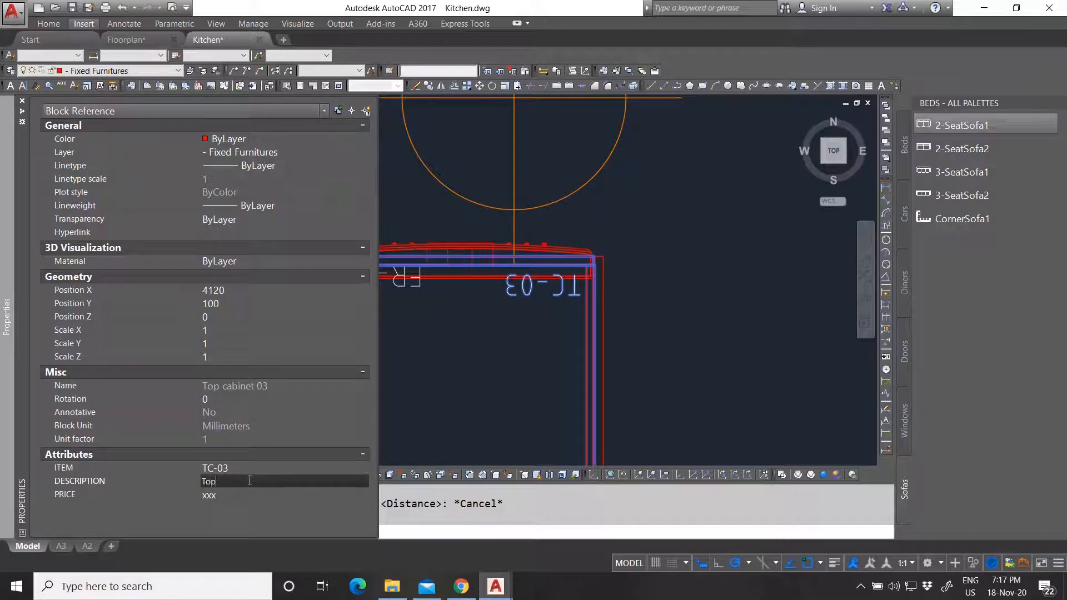
{"action": "type", "text": " cabinet 6 0"}
{"action": "left_click", "coordinate": [234, 495]}
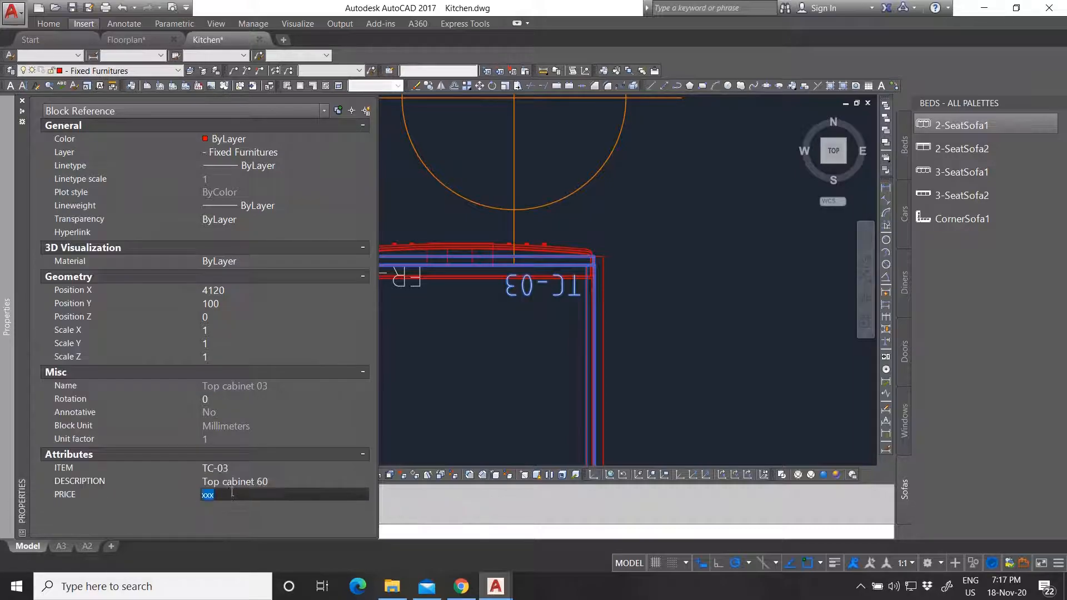
{"action": "type", "text": "150"}
{"action": "key", "text": "Return"}
{"action": "key", "text": "Escape"}
{"action": "scroll", "coordinate": [545, 283], "scroll_direction": "down", "scroll_amount": 3}
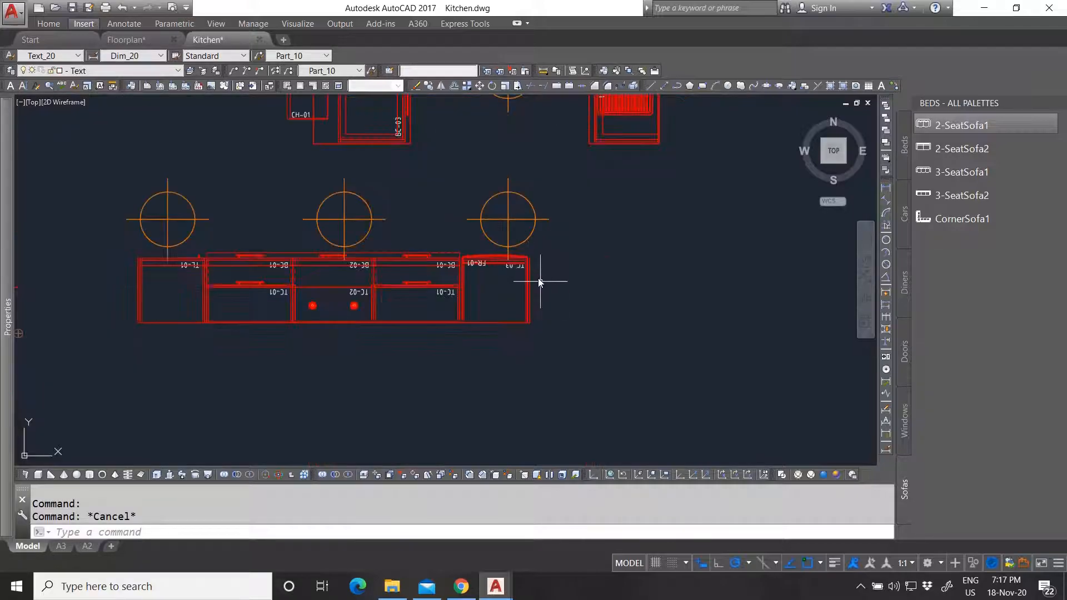
{"action": "scroll", "coordinate": [514, 241], "scroll_direction": "up", "scroll_amount": 3}
{"action": "left_click", "coordinate": [509, 233]}
{"action": "scroll", "coordinate": [239, 228], "scroll_direction": "up", "scroll_amount": 5}
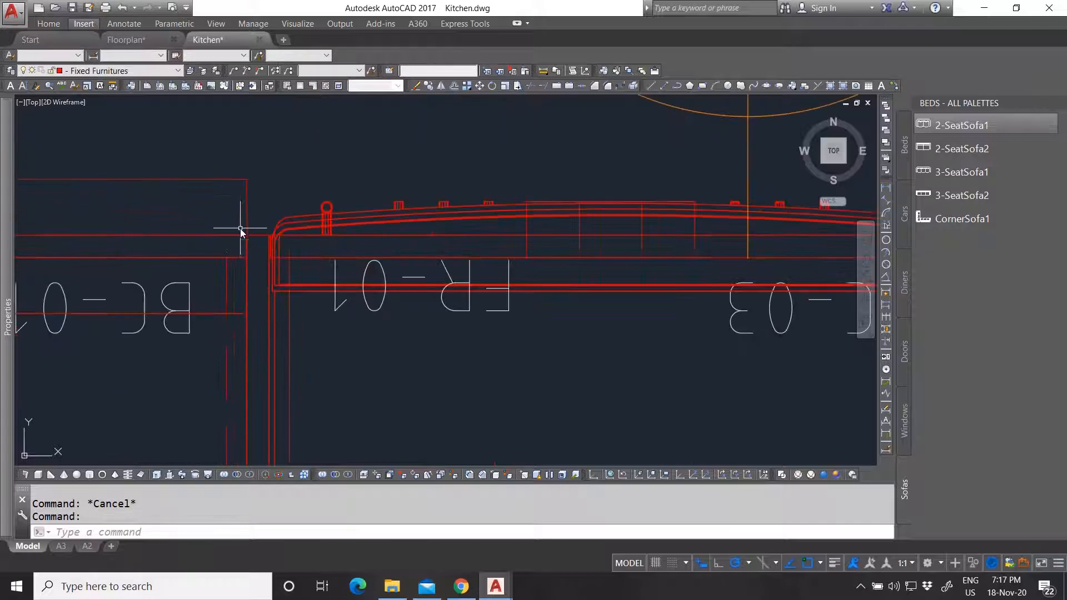
{"action": "left_click", "coordinate": [245, 234]}
{"action": "scroll", "coordinate": [417, 242], "scroll_direction": "down", "scroll_amount": 8}
{"action": "mouse_move", "coordinate": [3, 360]}
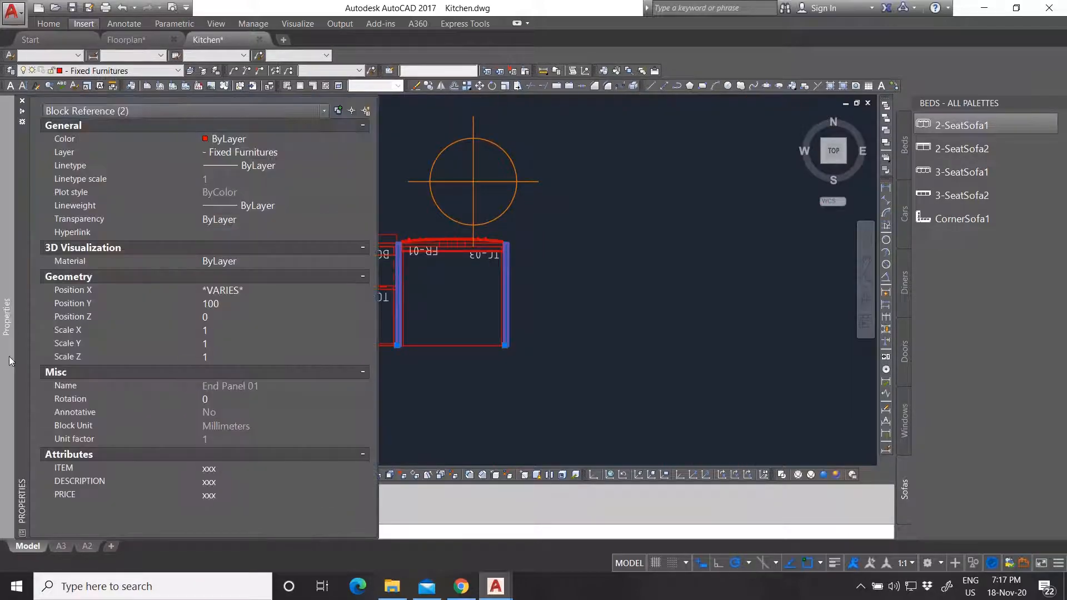
{"action": "key", "text": "Escape"}
Quick-select all block references in the entire drawing whose name equals End Panel 01.
{"action": "right_click", "coordinate": [539, 259]}
{"action": "left_click", "coordinate": [584, 427]}
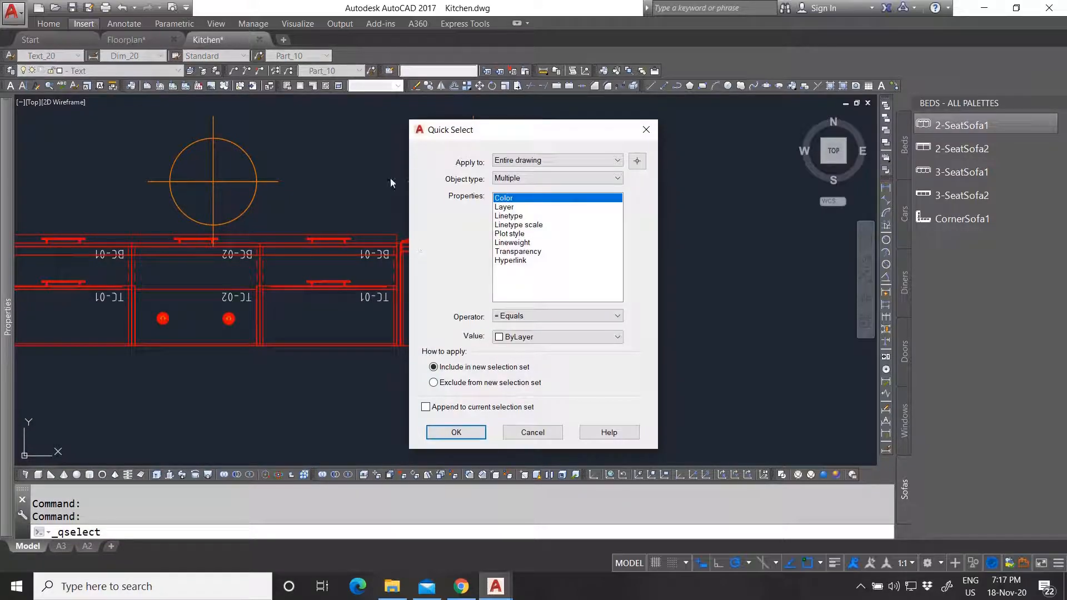
{"action": "left_click", "coordinate": [534, 176]}
{"action": "left_click", "coordinate": [525, 225]}
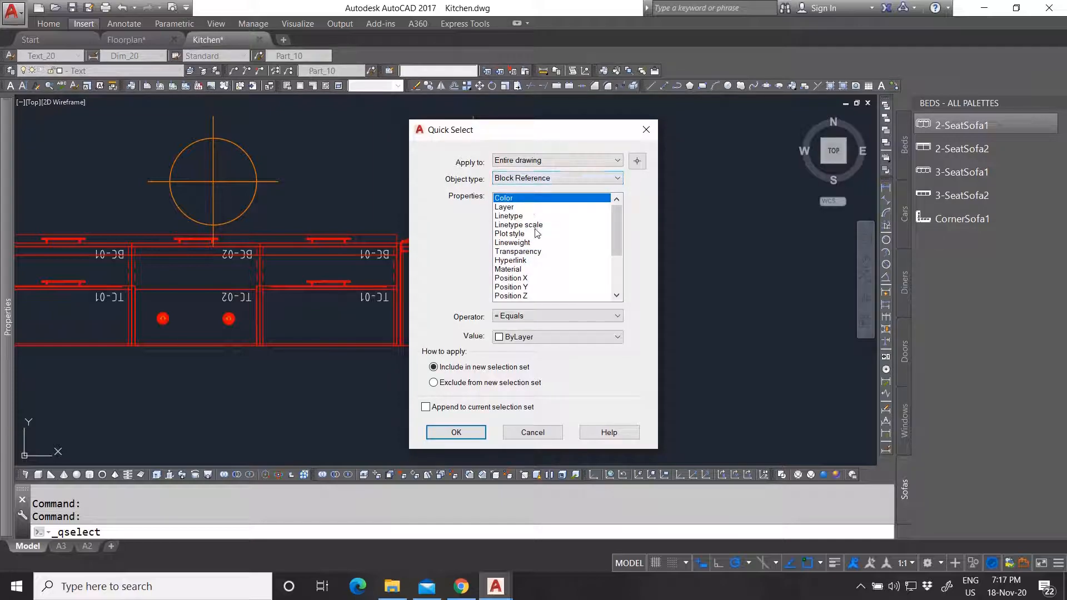
{"action": "scroll", "coordinate": [534, 243], "scroll_direction": "down", "scroll_amount": 2}
{"action": "left_click", "coordinate": [515, 278]}
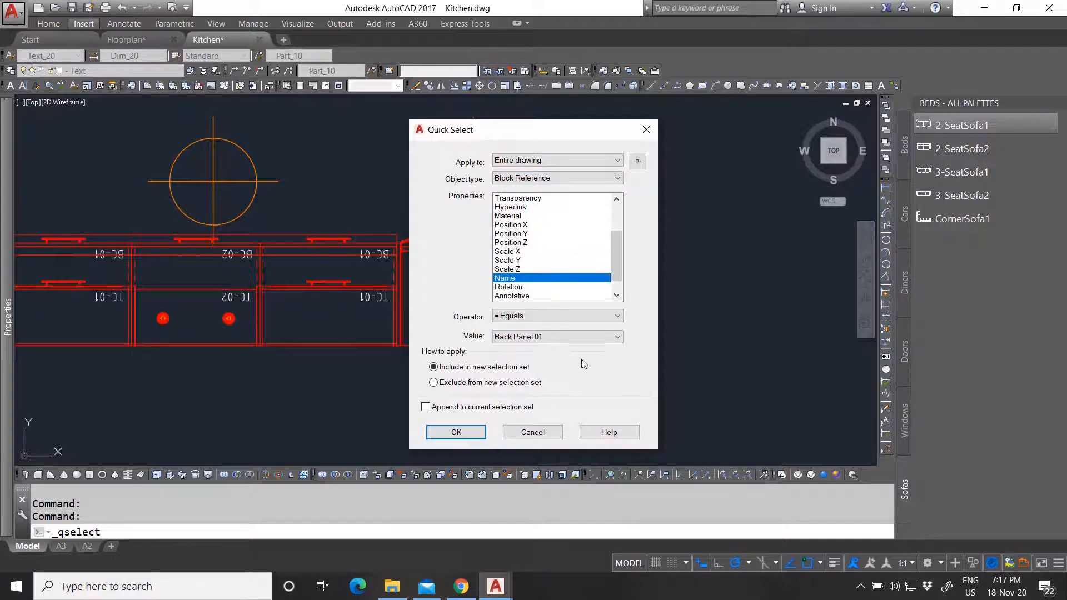
{"action": "left_click", "coordinate": [533, 338]}
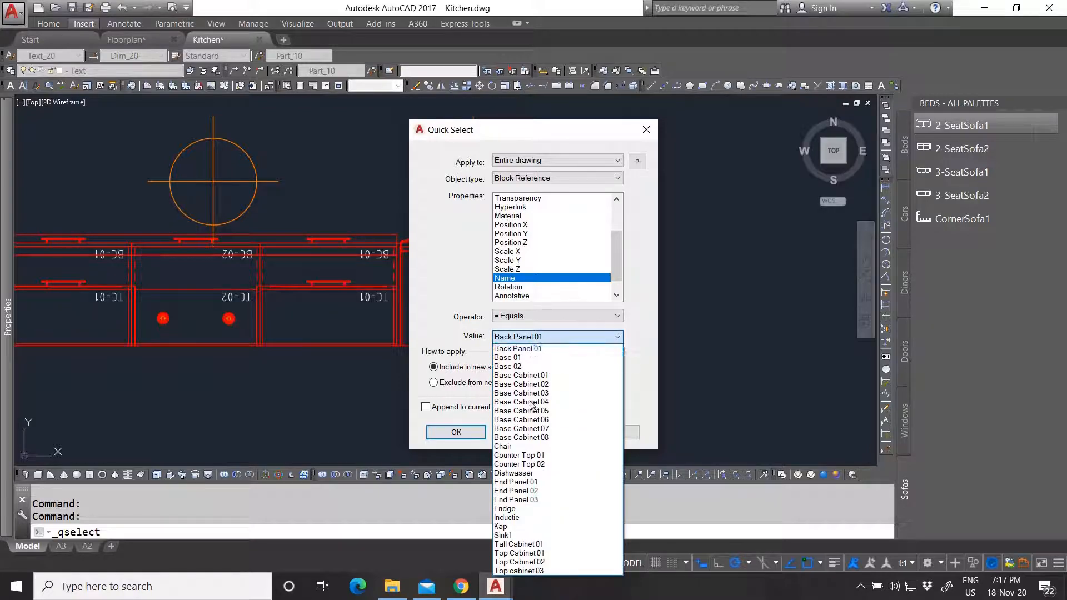
{"action": "left_click", "coordinate": [527, 483]}
{"action": "left_click", "coordinate": [455, 432]}
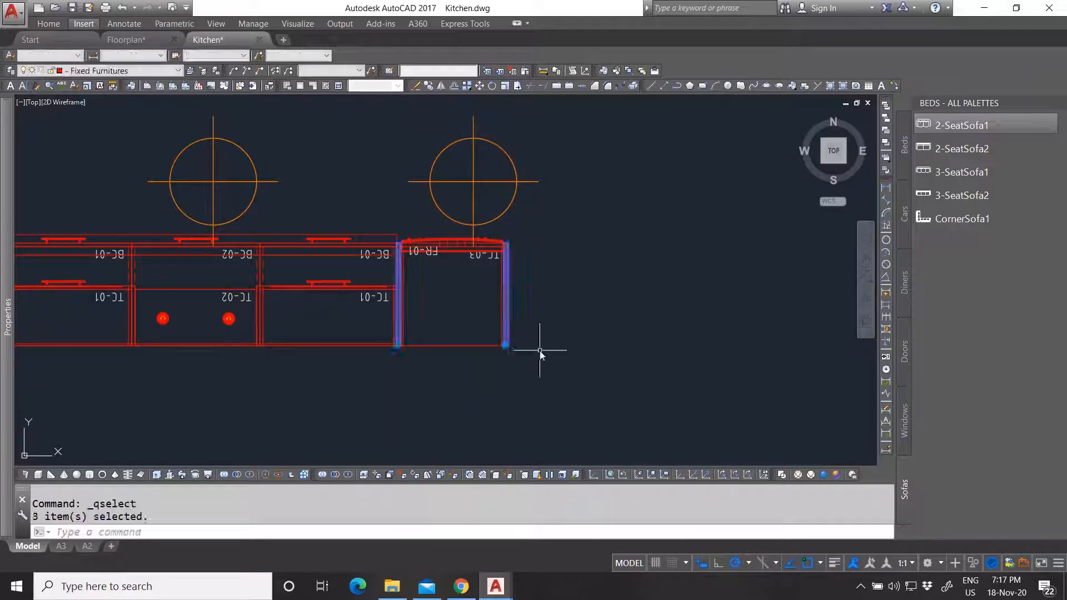
Set the item attribute of the selected End Panel 01 blocks to EP-01.
{"action": "scroll", "coordinate": [539, 367], "scroll_direction": "down", "scroll_amount": 4}
{"action": "scroll", "coordinate": [500, 378], "scroll_direction": "up", "scroll_amount": 3}
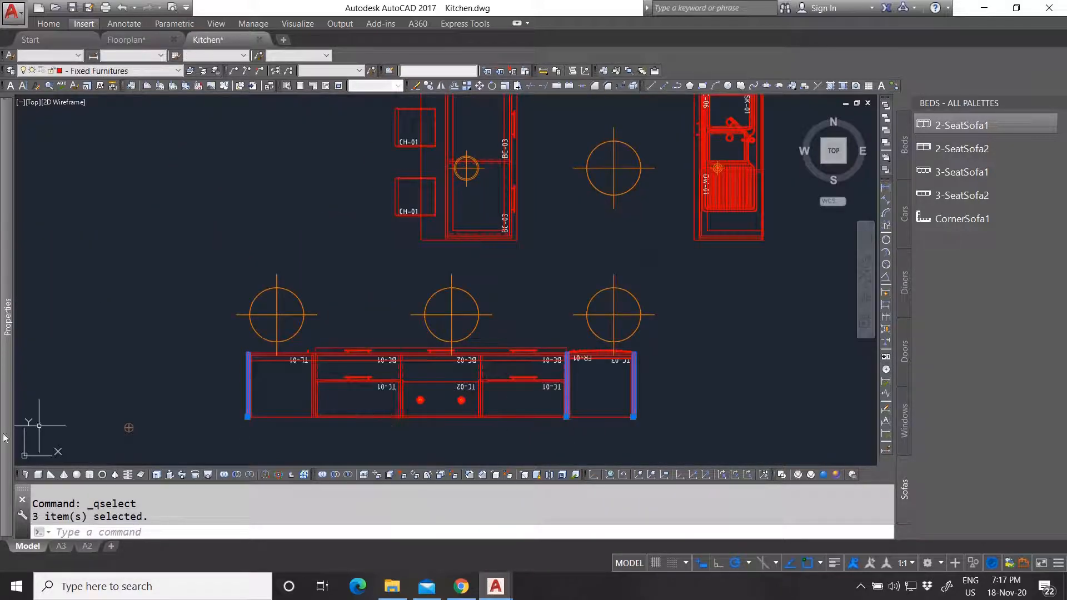
{"action": "mouse_move", "coordinate": [8, 427]}
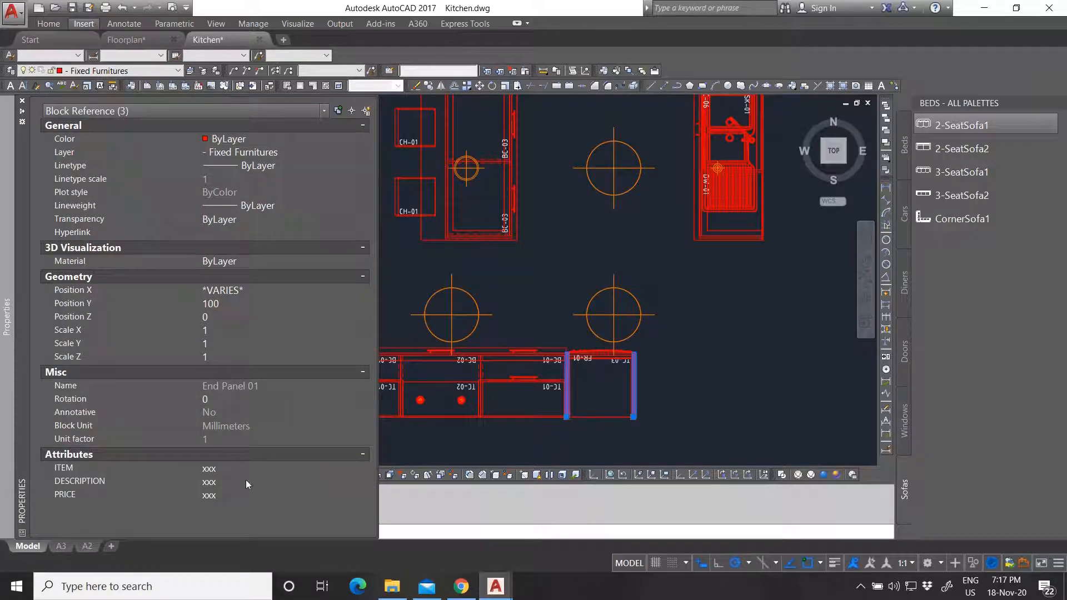
{"action": "left_click", "coordinate": [231, 468]}
{"action": "type", "text": "E"}
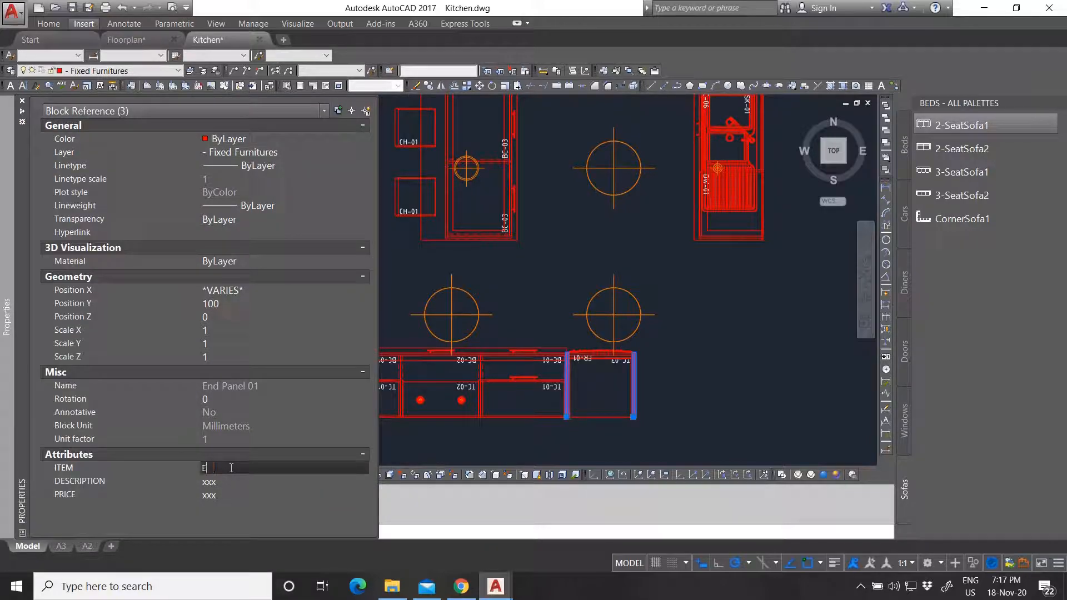
{"action": "type", "text": "P-01"}
Give the selected End Panel 01 blocks the description "Endpanal high" and a price of 20.
{"action": "left_click", "coordinate": [229, 482]}
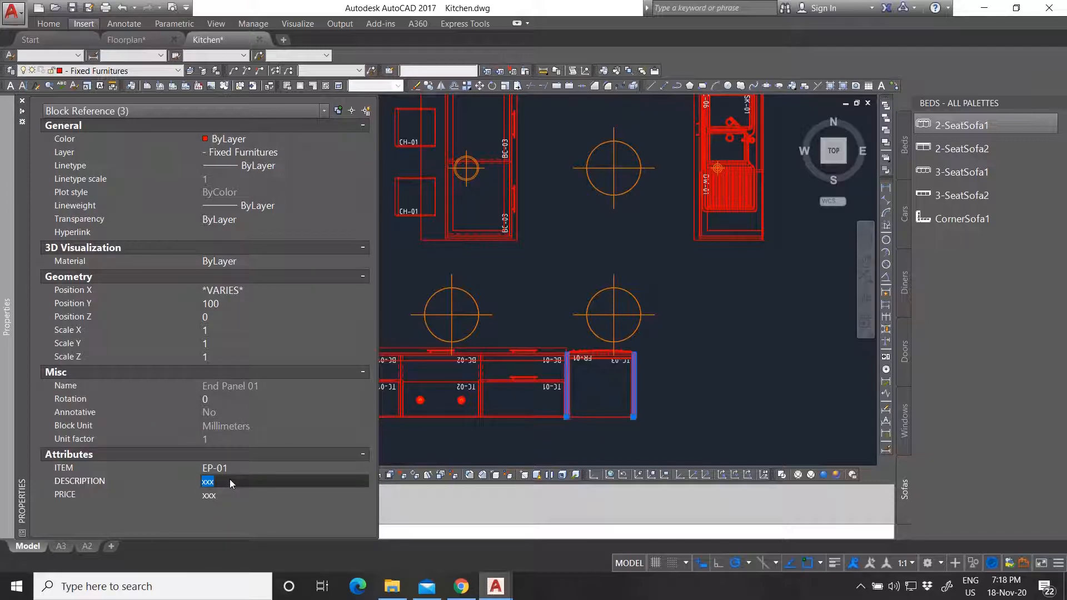
{"action": "type", "text": "Endpaneel"}
{"action": "key", "text": "BackSpace"}
{"action": "type", "text": "el high"}
{"action": "left_click", "coordinate": [228, 496]}
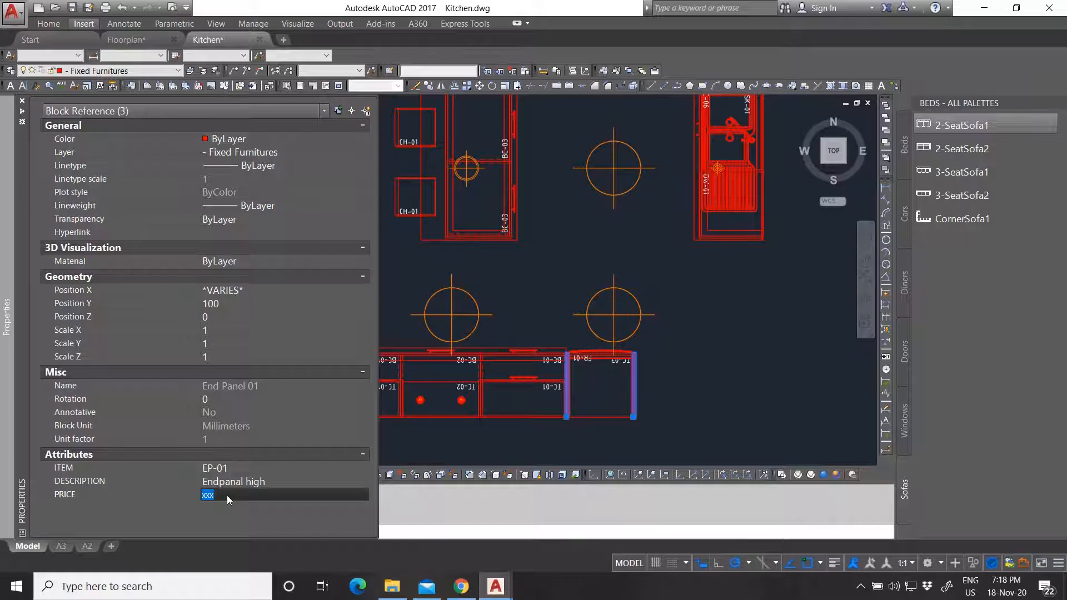
{"action": "type", "text": "20"}
{"action": "key", "text": "Return"}
{"action": "key", "text": "Escape"}
Set the item attribute of the End Panel 02 block between TL-01 and BC-01 to EP-02.
{"action": "scroll", "coordinate": [571, 318], "scroll_direction": "down", "scroll_amount": 5}
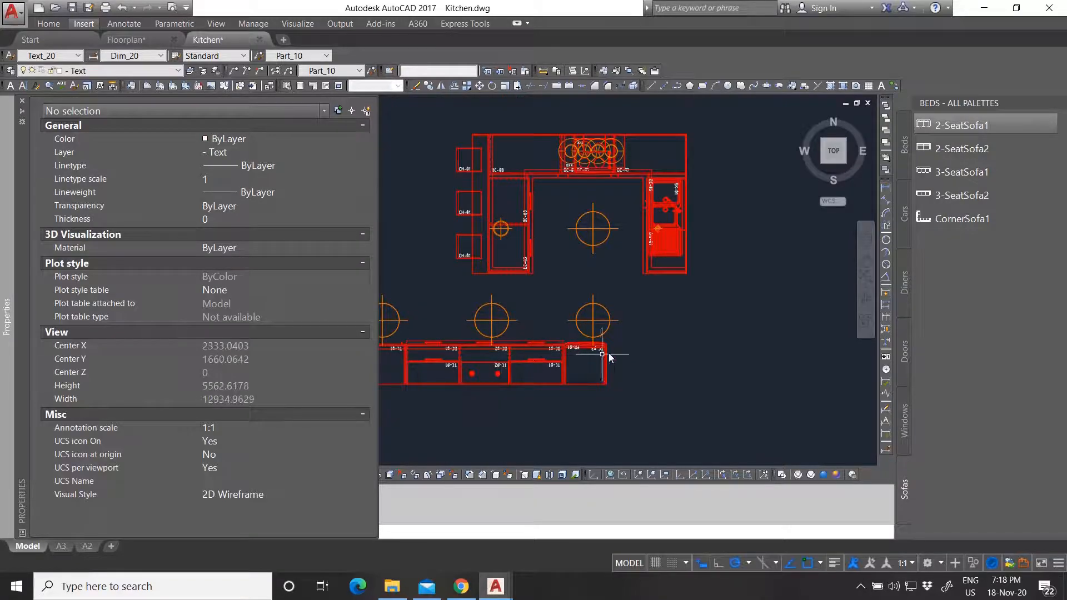
{"action": "scroll", "coordinate": [517, 372], "scroll_direction": "down", "scroll_amount": 2}
{"action": "scroll", "coordinate": [516, 372], "scroll_direction": "up", "scroll_amount": 10}
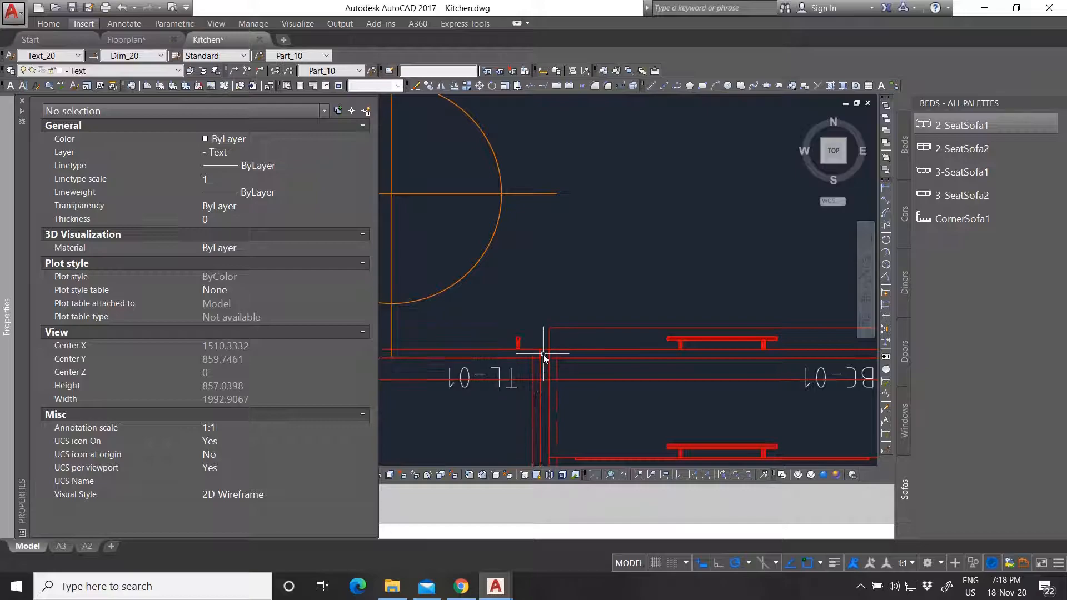
{"action": "left_click", "coordinate": [544, 350]}
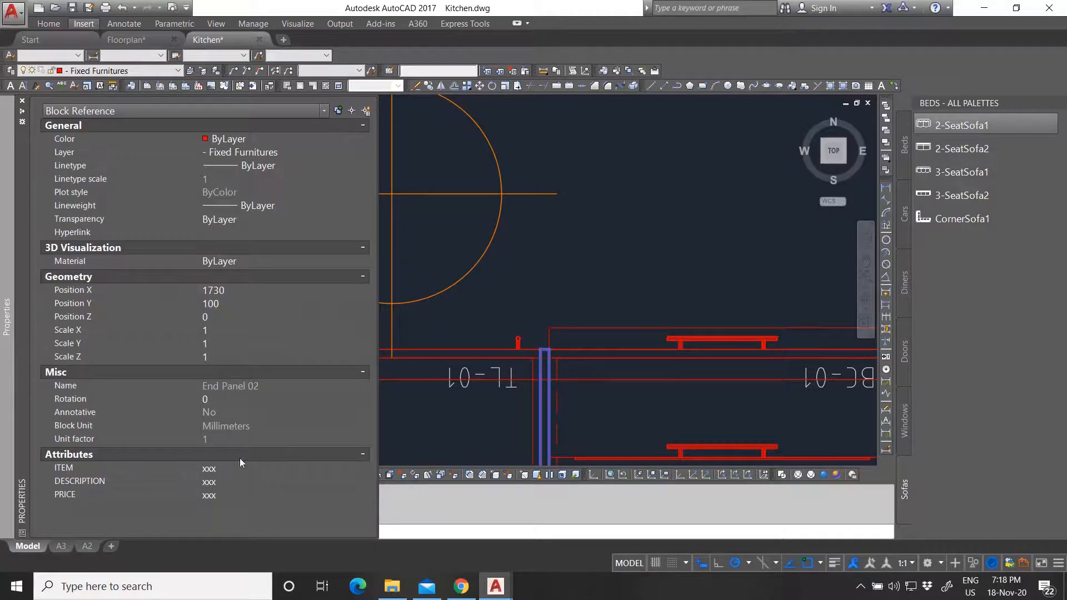
{"action": "left_click", "coordinate": [230, 467]}
{"action": "type", "text": "E"}
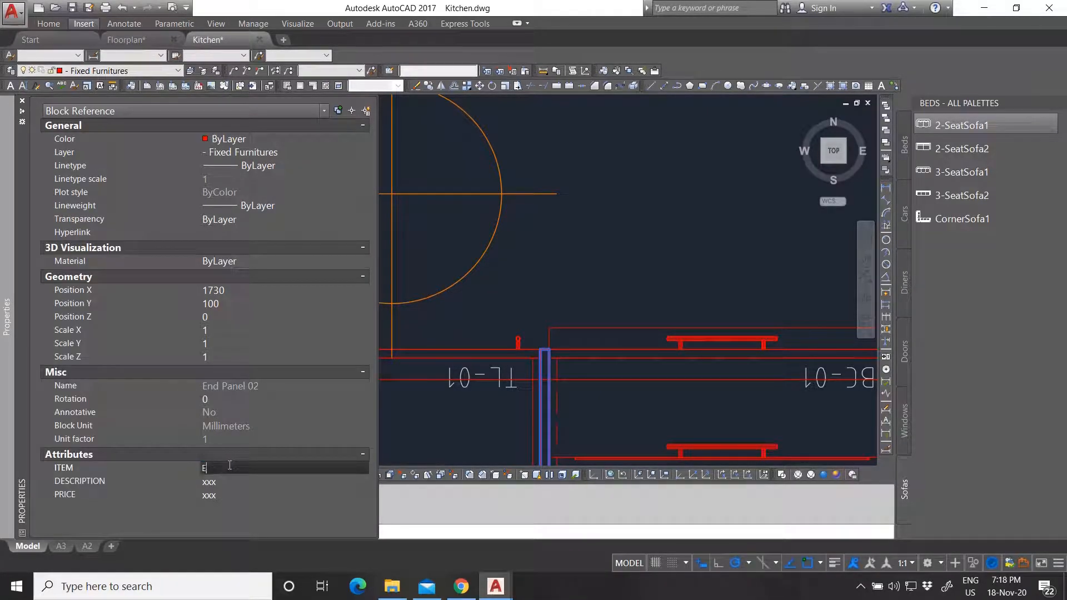
{"action": "type", "text": "P-02"}
Set the description attribute of the End Panel 02 block to "Endpanel".
{"action": "left_click", "coordinate": [228, 480]}
{"action": "type", "text": "Endpanel"}
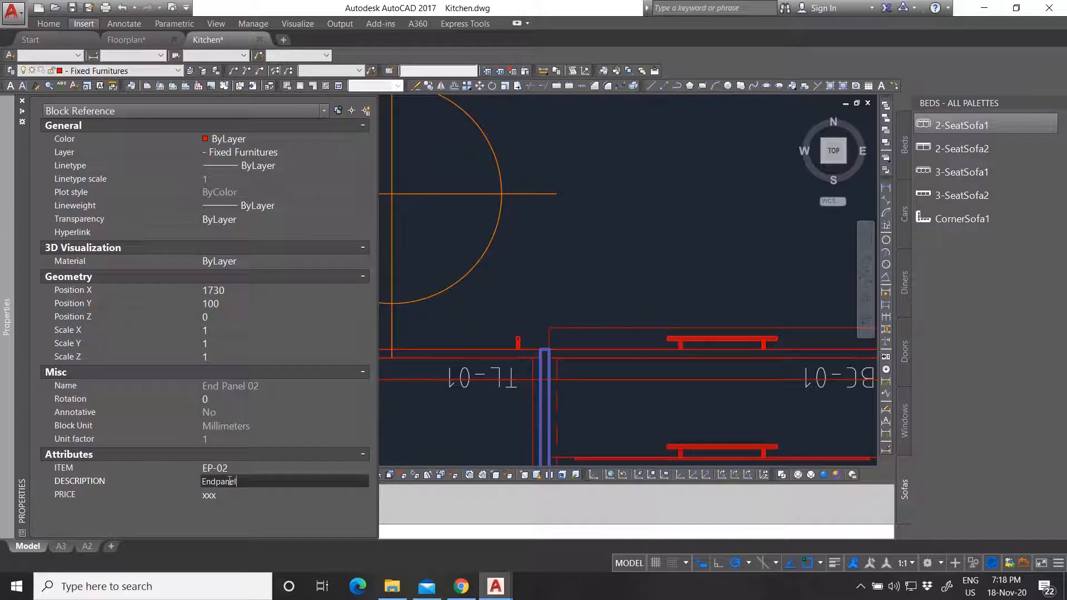
{"action": "key", "text": "BackSpace"}
{"action": "key", "text": "BackSpace"}
{"action": "type", "text": "al"}
{"action": "left_click", "coordinate": [227, 492]}
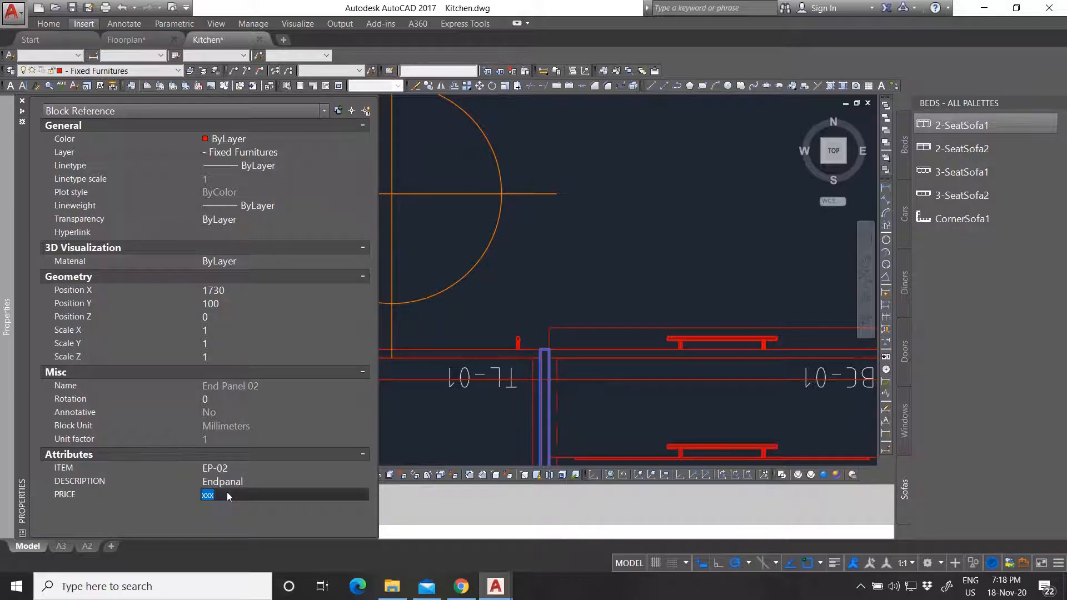
{"action": "left_click", "coordinate": [233, 480]}
{"action": "left_click", "coordinate": [232, 481]}
{"action": "type", "text": "e"}
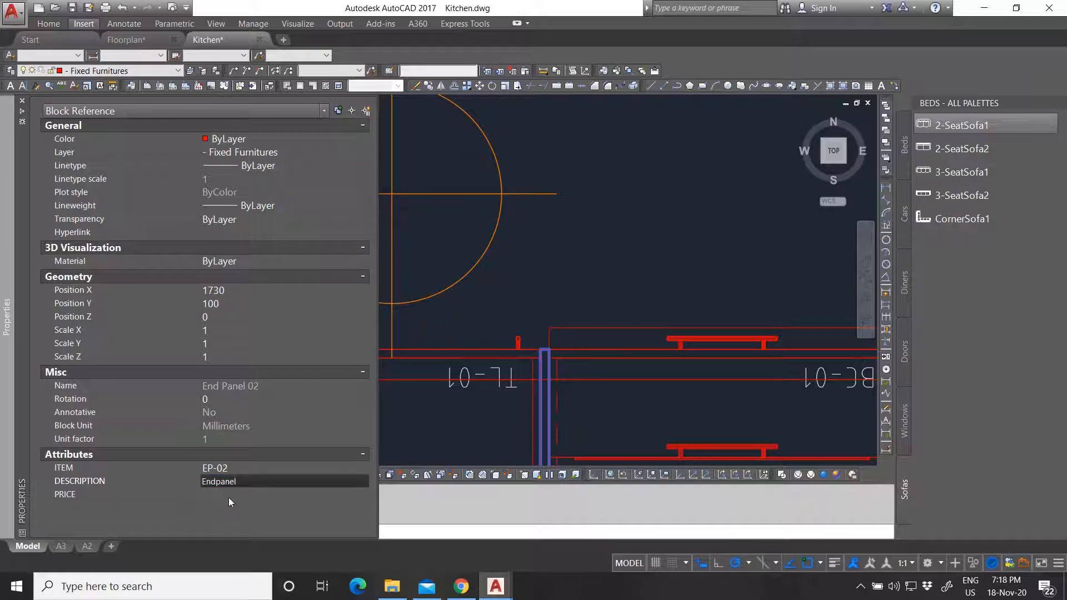
Set the End Panel 02 block's price to 20 and clear the selection.
{"action": "left_click", "coordinate": [229, 498]}
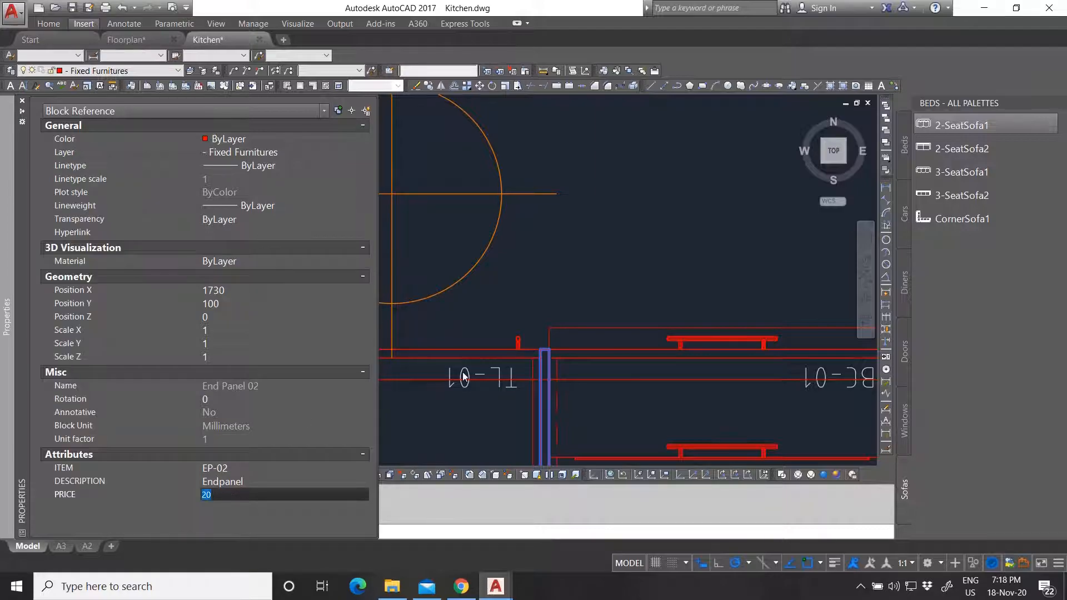
{"action": "key", "text": "ctrl+1"}
{"action": "scroll", "coordinate": [449, 373], "scroll_direction": "down", "scroll_amount": 3}
{"action": "key", "text": "Escape"}
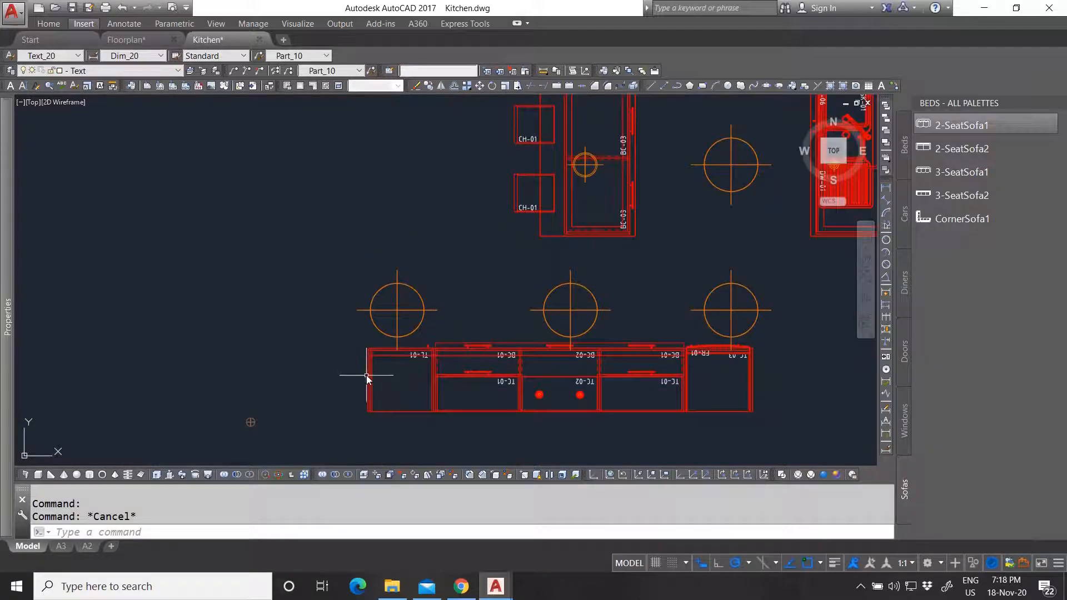
Select the three End Panel 01 blocks and correct their shared description to "Endpanel high".
{"action": "left_click", "coordinate": [367, 374]}
{"action": "scroll", "coordinate": [725, 365], "scroll_direction": "down", "scroll_amount": 8}
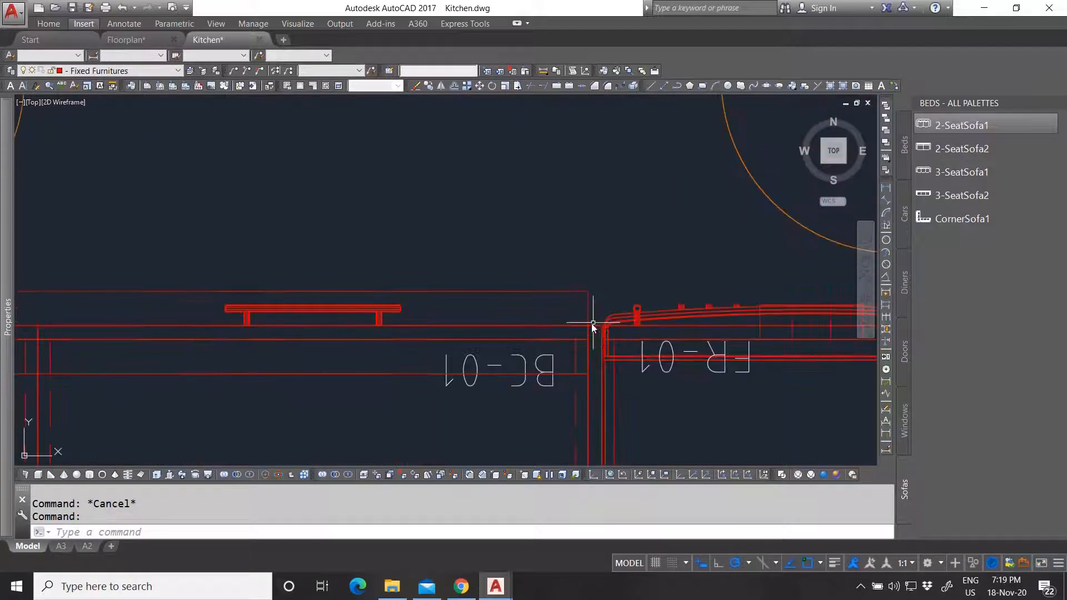
{"action": "scroll", "coordinate": [403, 329], "scroll_direction": "up", "scroll_amount": 2}
{"action": "scroll", "coordinate": [403, 333], "scroll_direction": "up", "scroll_amount": 2}
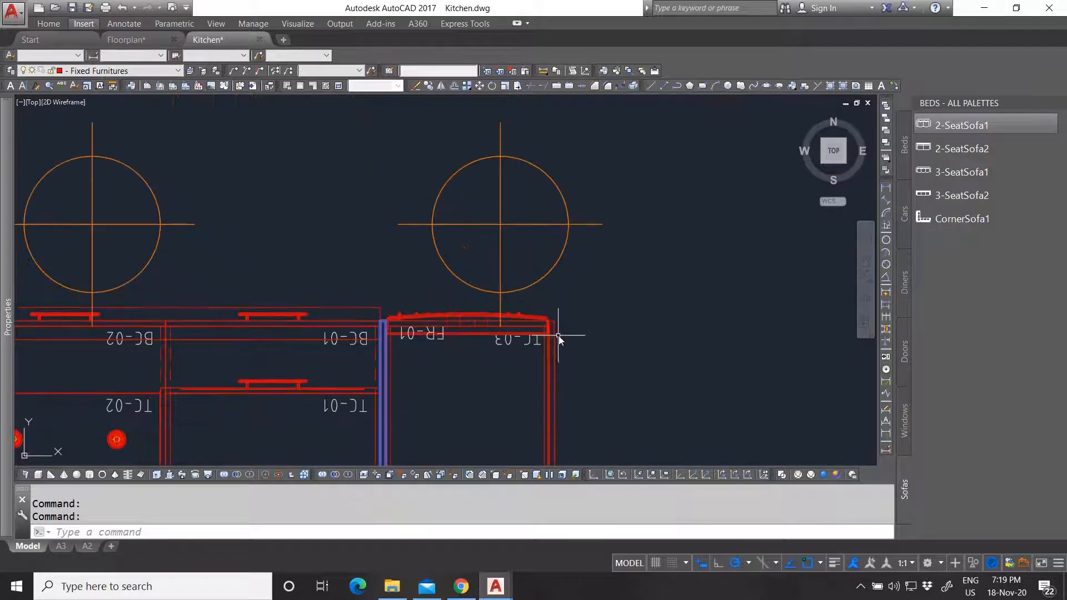
{"action": "left_click", "coordinate": [554, 335]}
{"action": "mouse_move", "coordinate": [6, 453]}
{"action": "left_click", "coordinate": [253, 482]}
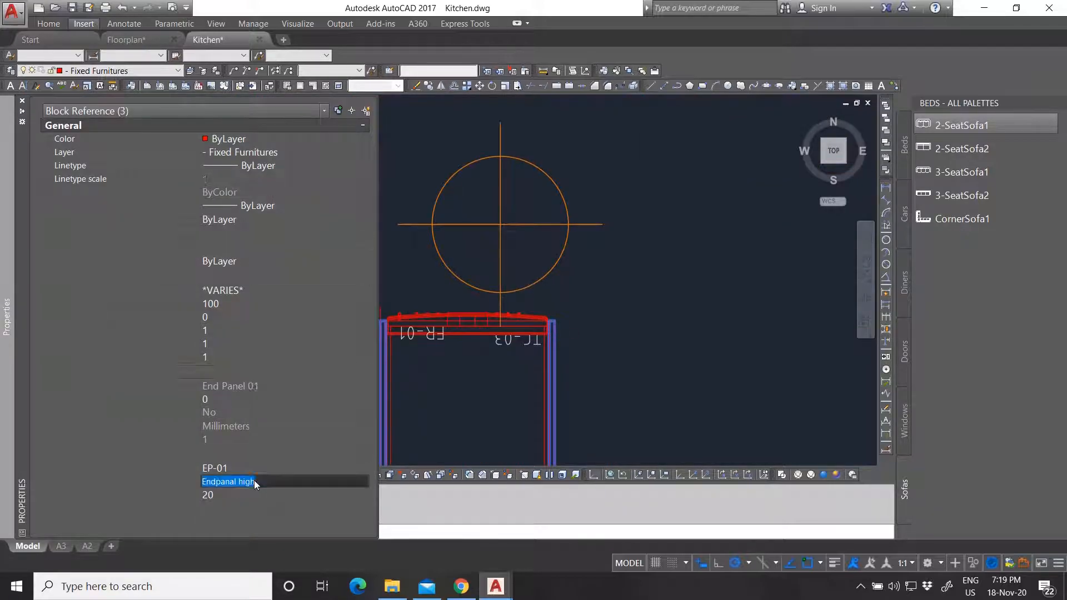
{"action": "left_click", "coordinate": [236, 481]}
{"action": "key", "text": "BackSpace"}
{"action": "type", "text": "e"}
{"action": "key", "text": "Return"}
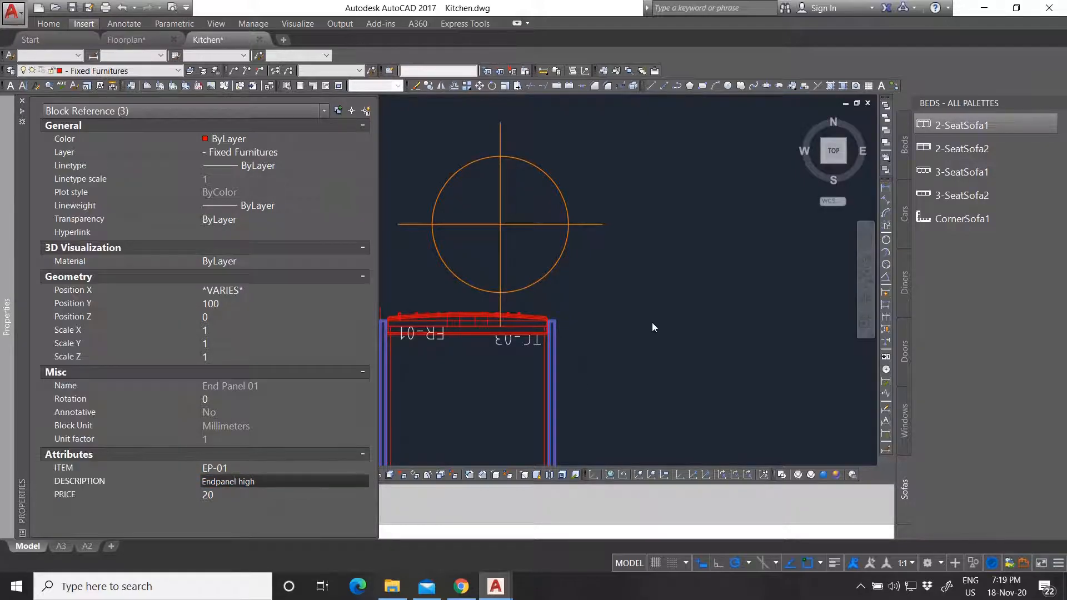
{"action": "key", "text": "Escape"}
Set the item attribute of the Counter Top 01 block above the BC-01 and BC-02 cabinets to CT-01.
{"action": "scroll", "coordinate": [567, 391], "scroll_direction": "down", "scroll_amount": 5}
{"action": "scroll", "coordinate": [603, 267], "scroll_direction": "up", "scroll_amount": 5}
{"action": "key", "text": "Escape"}
{"action": "scroll", "coordinate": [532, 364], "scroll_direction": "down", "scroll_amount": 5}
{"action": "scroll", "coordinate": [383, 328], "scroll_direction": "up", "scroll_amount": 2}
{"action": "scroll", "coordinate": [382, 325], "scroll_direction": "down", "scroll_amount": 3}
{"action": "scroll", "coordinate": [356, 356], "scroll_direction": "up", "scroll_amount": 6}
{"action": "left_click", "coordinate": [385, 327]}
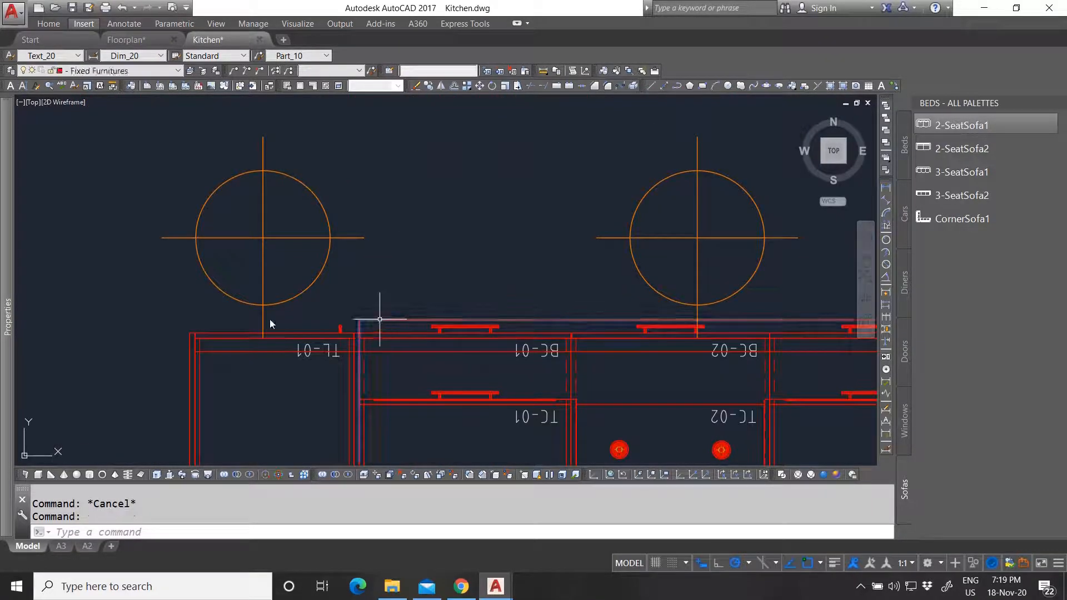
{"action": "mouse_move", "coordinate": [8, 317]}
{"action": "left_click", "coordinate": [246, 468]}
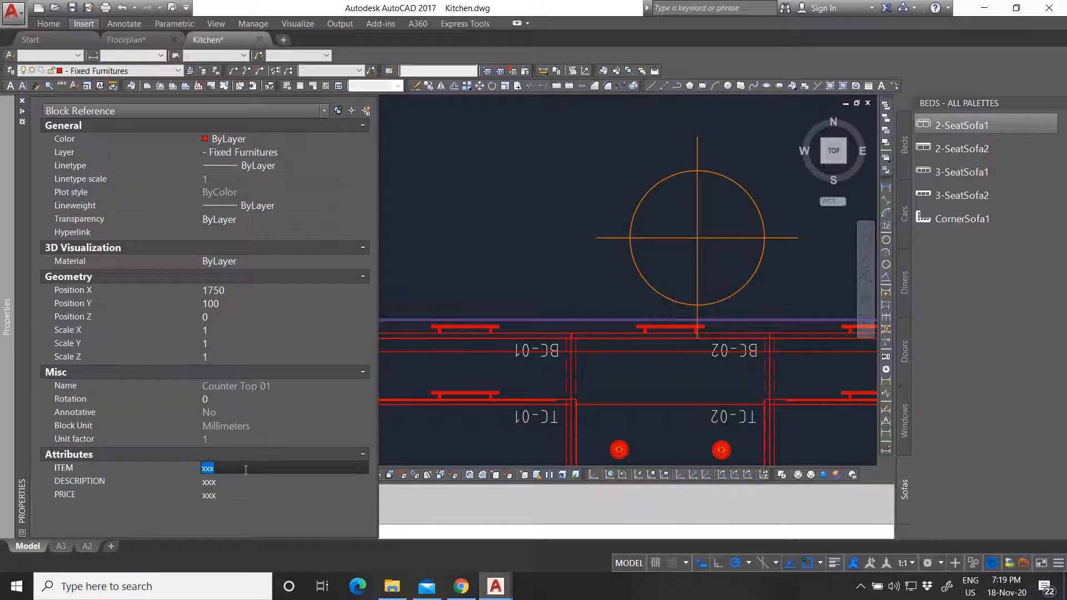
{"action": "type", "text": "CT-01"}
Set the description attribute of the Counter Top 01 block to "Counter top straight".
{"action": "left_click", "coordinate": [235, 483]}
{"action": "type", "text": "Counter top"}
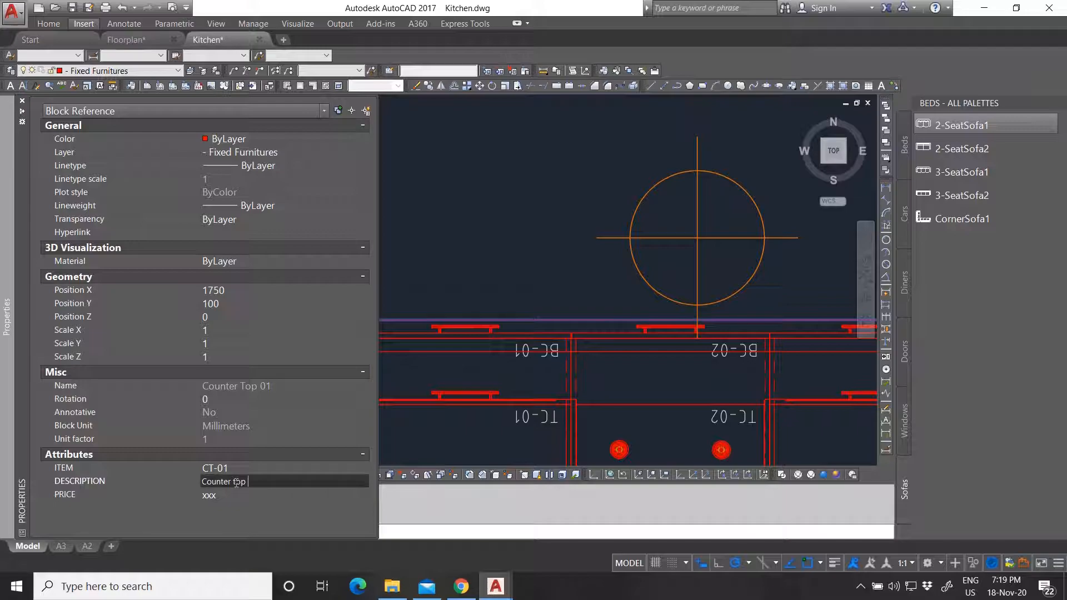
{"action": "type", "text": " straight"}
Set the Counter Top 01 block's price to 1000 and clear the selection.
{"action": "left_click", "coordinate": [224, 493]}
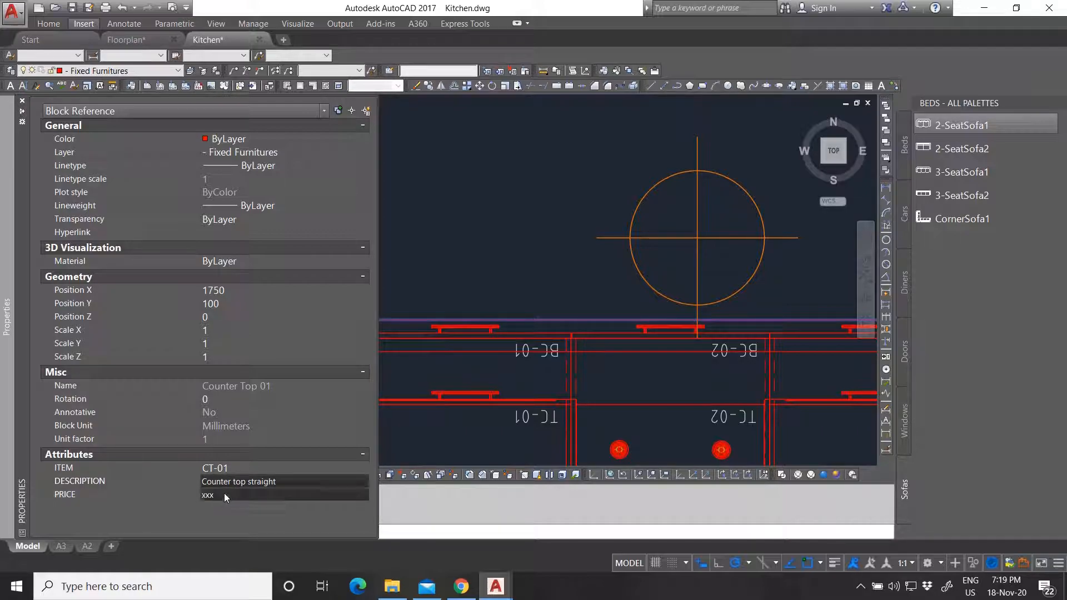
{"action": "type", "text": "12"}
{"action": "key", "text": "BackSpace"}
{"action": "type", "text": "00"}
{"action": "key", "text": "Return"}
{"action": "left_click", "coordinate": [225, 493]}
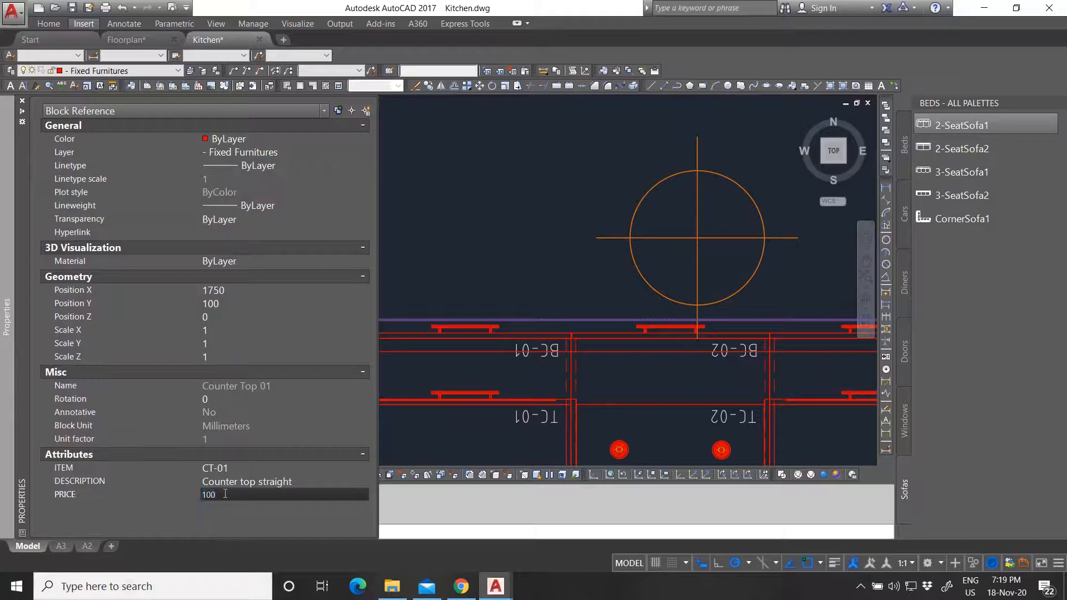
{"action": "type", "text": "0"}
{"action": "key", "text": "Return"}
{"action": "scroll", "coordinate": [405, 322], "scroll_direction": "down", "scroll_amount": 4}
{"action": "key", "text": "Escape"}
Set the U-shaped Counter Top 02 block's item attribute to CT-02 and its description to "Countertop U-shape".
{"action": "scroll", "coordinate": [476, 210], "scroll_direction": "up", "scroll_amount": 1}
{"action": "scroll", "coordinate": [416, 207], "scroll_direction": "up", "scroll_amount": 2}
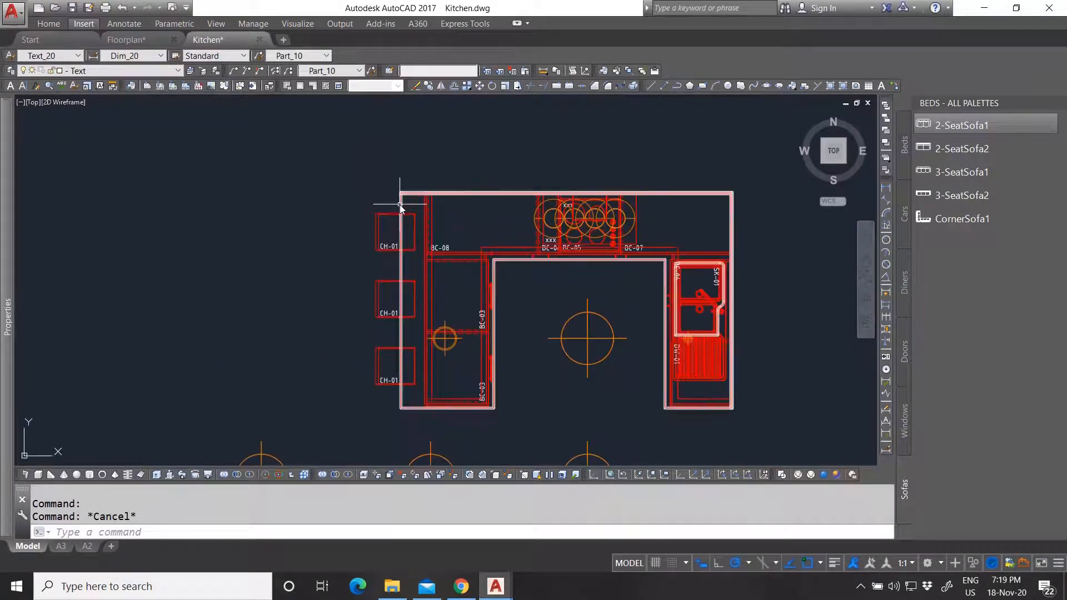
{"action": "left_click", "coordinate": [399, 204]}
{"action": "mouse_move", "coordinate": [8, 317]}
{"action": "left_click", "coordinate": [229, 469]}
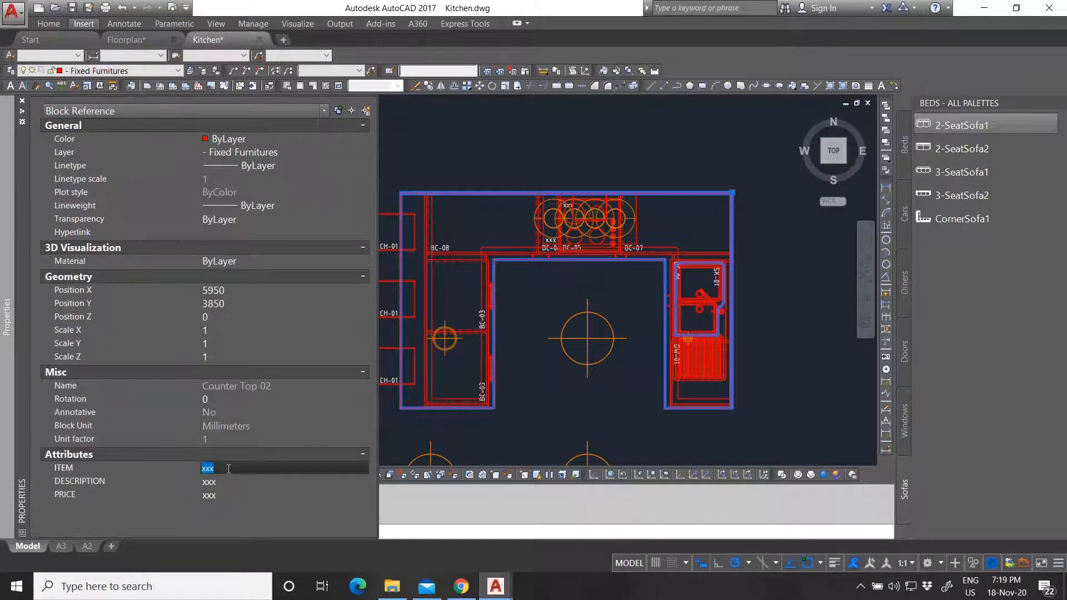
{"action": "type", "text": "CT"}
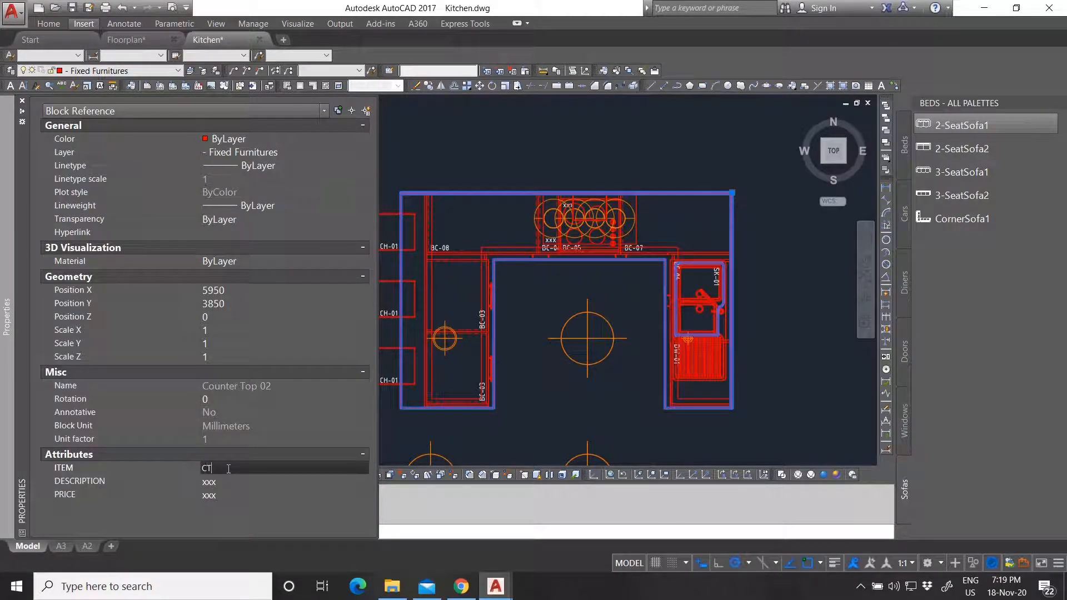
{"action": "type", "text": "-02"}
{"action": "left_click", "coordinate": [235, 479]}
{"action": "type", "text": "Countertop "}
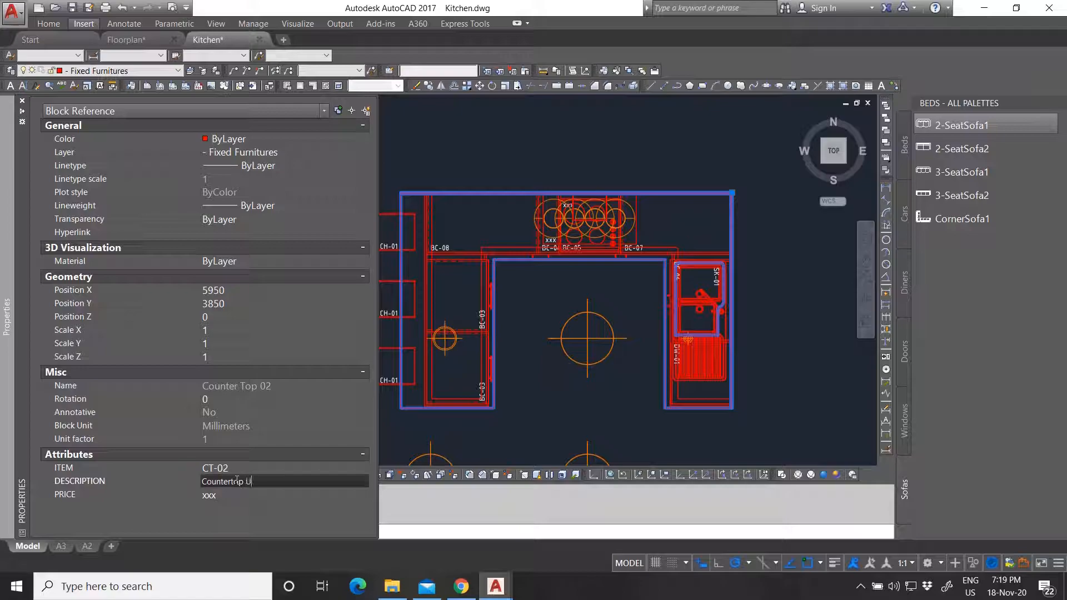
{"action": "type", "text": "U-shape"}
Set the price of the Counter Top 02 block to 2500 and deselect it.
{"action": "left_click", "coordinate": [234, 493]}
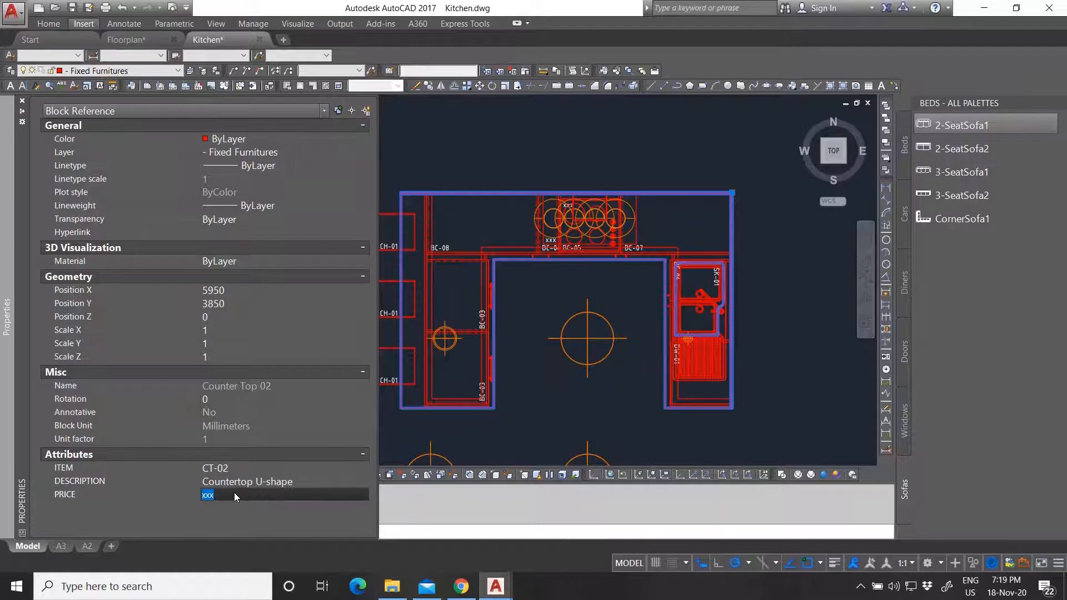
{"action": "type", "text": "2000"}
{"action": "key", "text": "Return"}
{"action": "type", "text": "2500"}
{"action": "key", "text": "Return"}
{"action": "scroll", "coordinate": [546, 259], "scroll_direction": "down", "scroll_amount": 6}
{"action": "key", "text": "Escape"}
Reselect the Counter Top 01 block along the straight cabinet row and correct its description to "Countertop straight".
{"action": "scroll", "coordinate": [479, 323], "scroll_direction": "up", "scroll_amount": 8}
{"action": "middle_click_drag", "start_coordinate": [493, 302], "coordinate": [537, 270]}
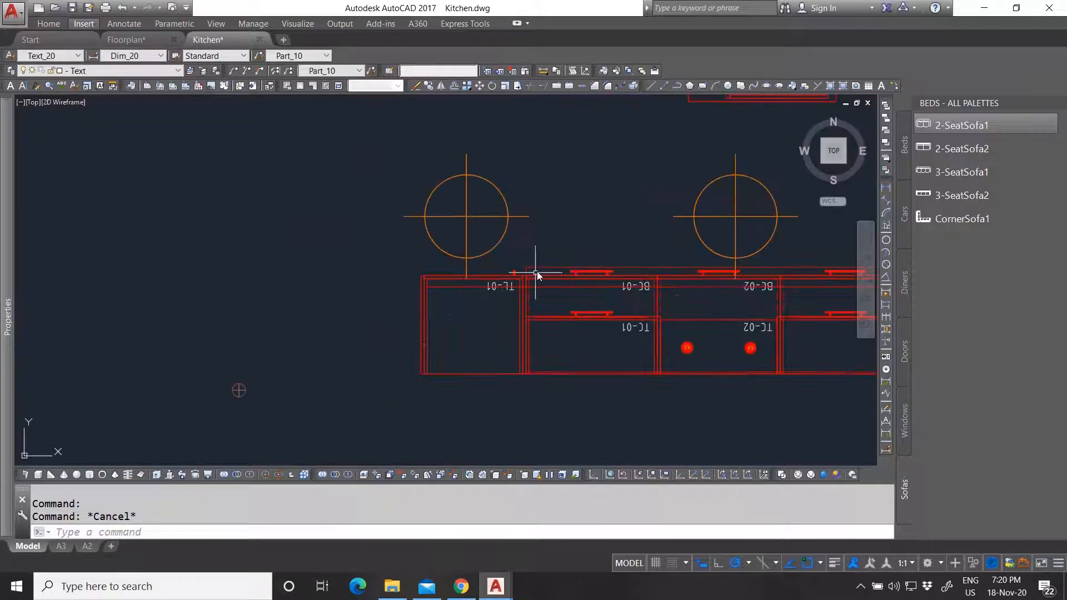
{"action": "left_click", "coordinate": [538, 269]}
{"action": "left_click", "coordinate": [537, 268]}
{"action": "mouse_move", "coordinate": [7, 414]}
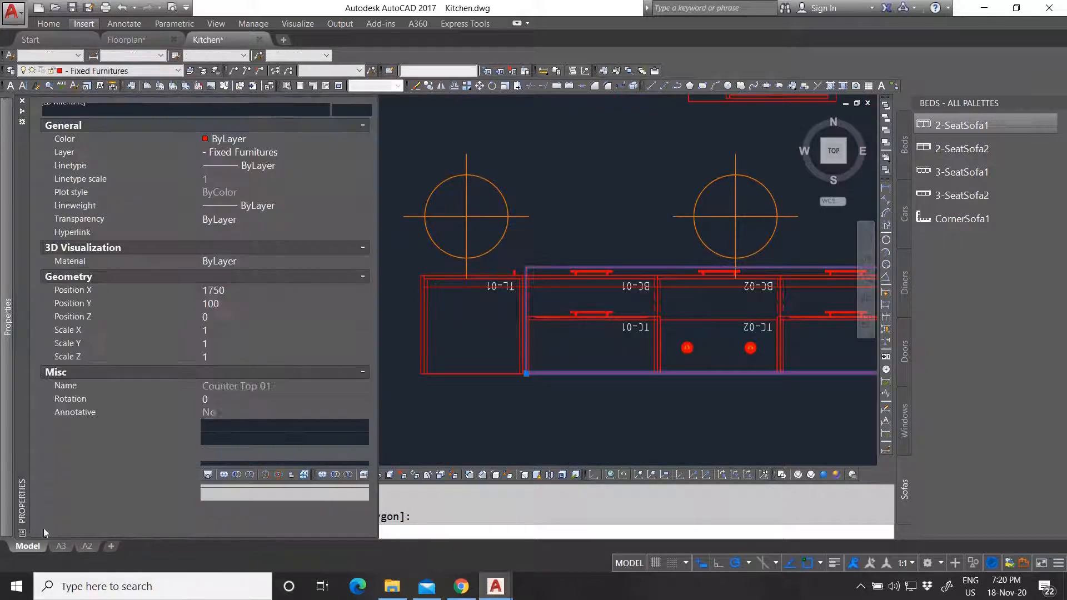
{"action": "left_click", "coordinate": [243, 481]}
{"action": "left_click", "coordinate": [233, 481]}
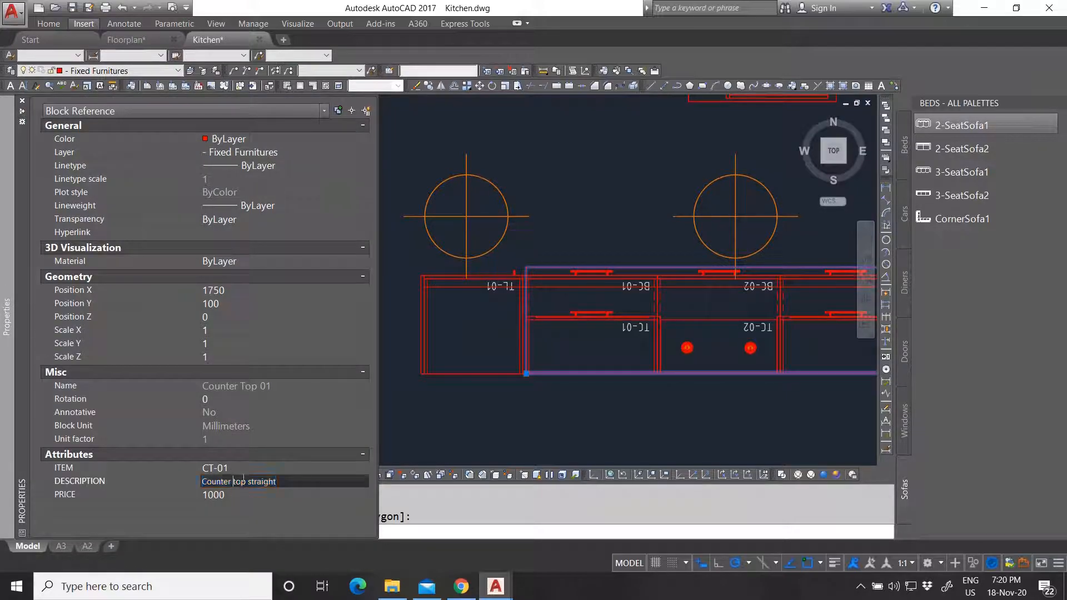
{"action": "key", "text": "BackSpace"}
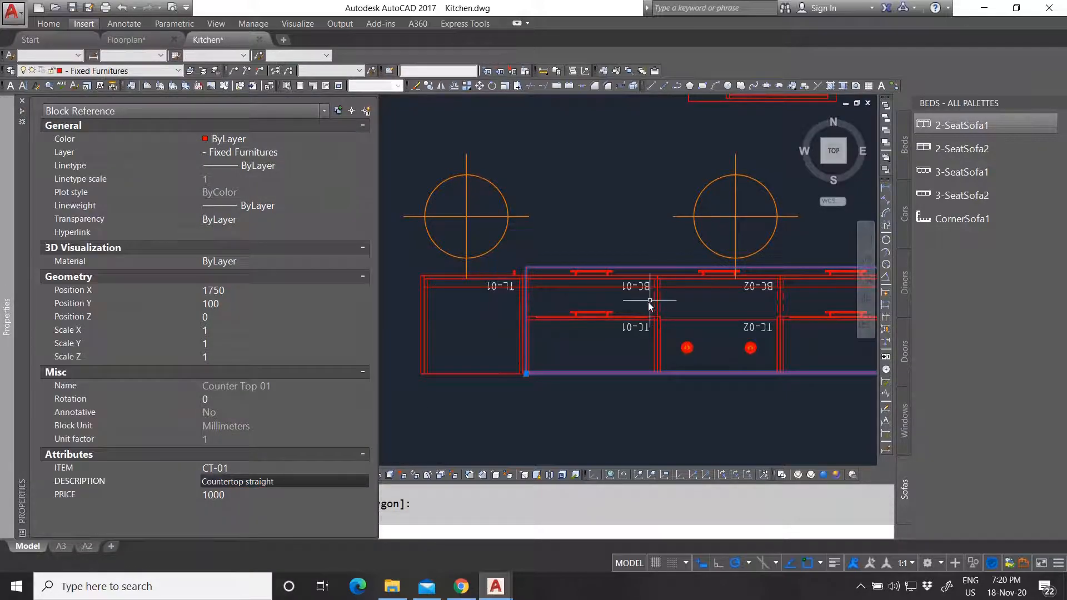
{"action": "scroll", "coordinate": [448, 358], "scroll_direction": "down", "scroll_amount": 5}
{"action": "scroll", "coordinate": [604, 140], "scroll_direction": "up", "scroll_amount": 5}
{"action": "key", "text": "Escape"}
Select the Base 02 block beneath the straight cabinet row and set its item attribute to B-02.
{"action": "scroll", "coordinate": [434, 243], "scroll_direction": "down", "scroll_amount": 5}
{"action": "scroll", "coordinate": [529, 213], "scroll_direction": "up", "scroll_amount": 5}
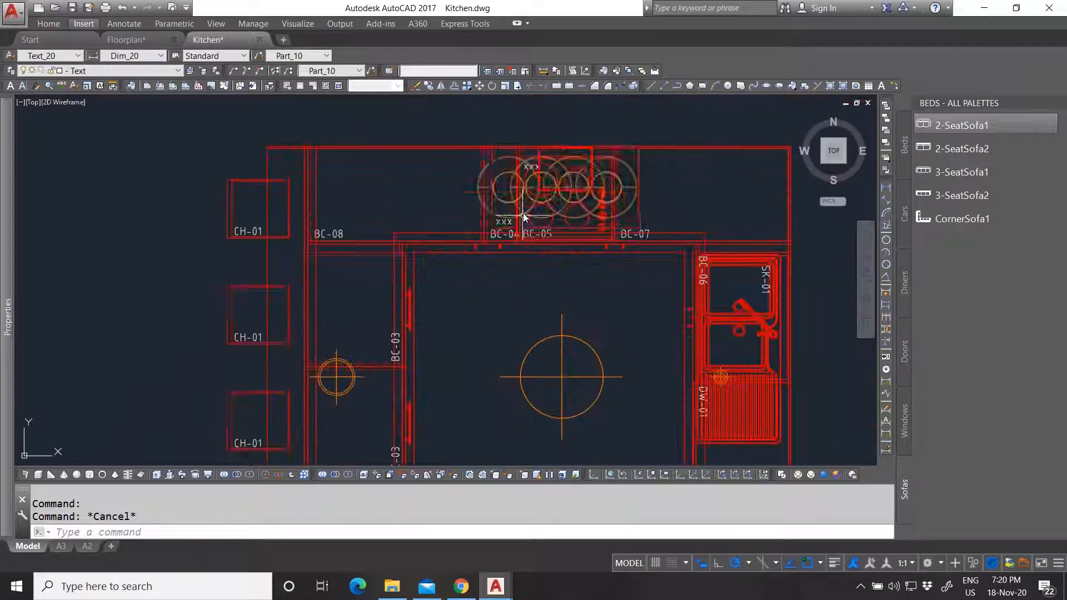
{"action": "scroll", "coordinate": [390, 241], "scroll_direction": "down", "scroll_amount": 5}
{"action": "scroll", "coordinate": [520, 269], "scroll_direction": "up", "scroll_amount": 5}
{"action": "scroll", "coordinate": [517, 377], "scroll_direction": "down", "scroll_amount": 5}
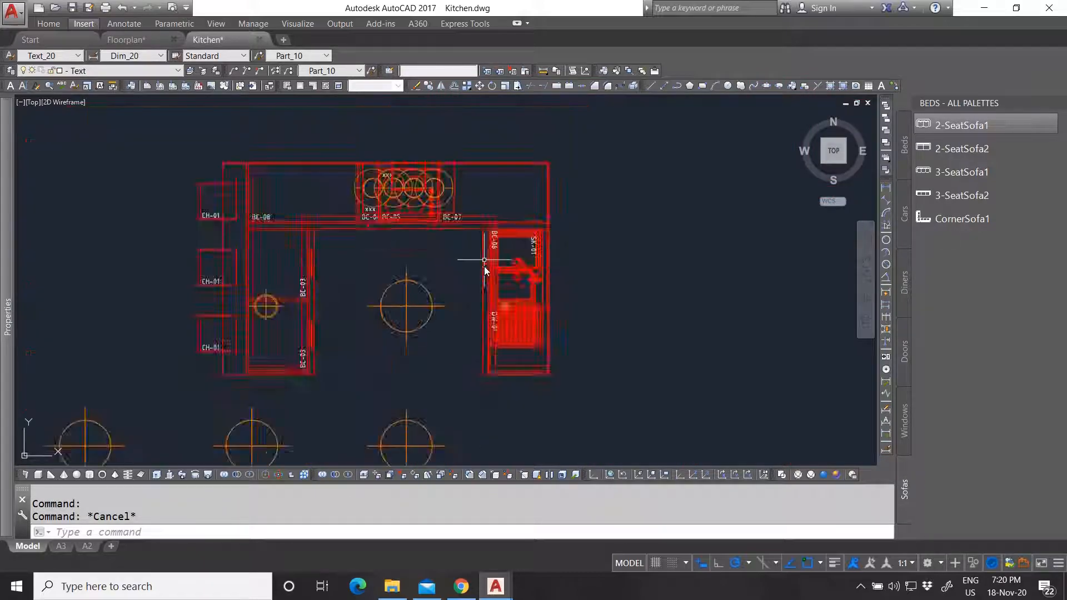
{"action": "scroll", "coordinate": [330, 427], "scroll_direction": "up", "scroll_amount": 6}
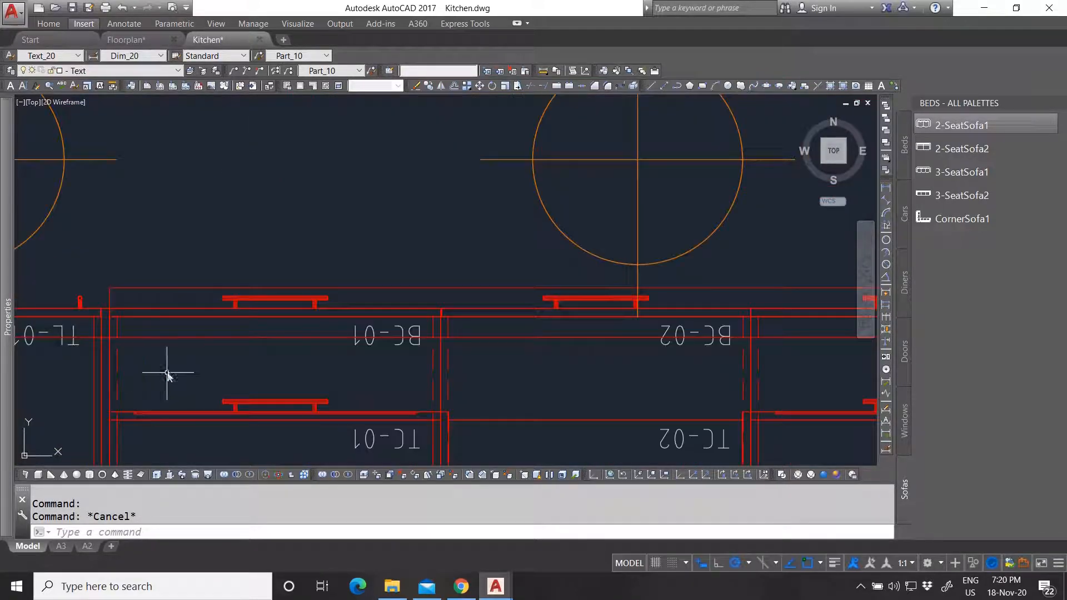
{"action": "left_click", "coordinate": [188, 339]}
{"action": "scroll", "coordinate": [407, 362], "scroll_direction": "down", "scroll_amount": 4}
{"action": "scroll", "coordinate": [407, 362], "scroll_direction": "down", "scroll_amount": 2}
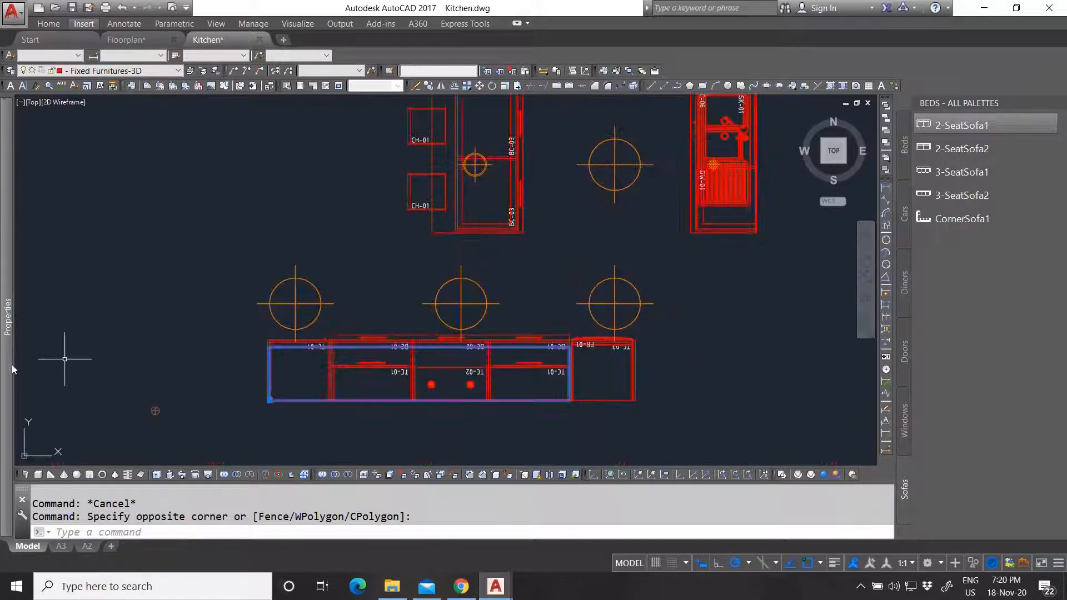
{"action": "mouse_move", "coordinate": [10, 365]}
{"action": "left_click", "coordinate": [235, 467]}
{"action": "type", "text": "B-02"}
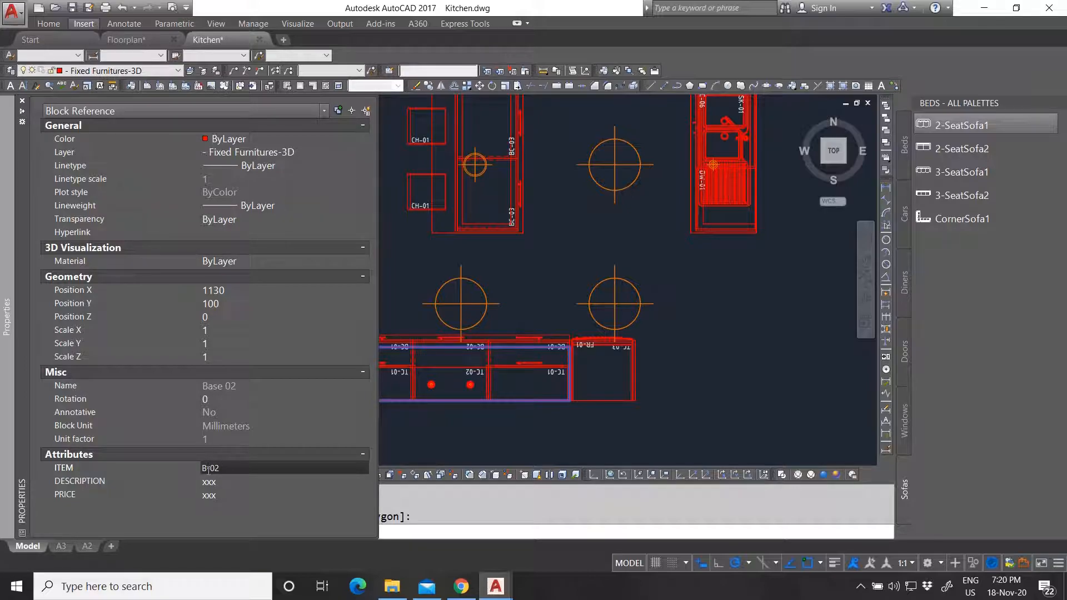
Set the Base 02 block's description to "Base straight" and its price to 50, then clear the selection.
{"action": "left_click", "coordinate": [224, 481]}
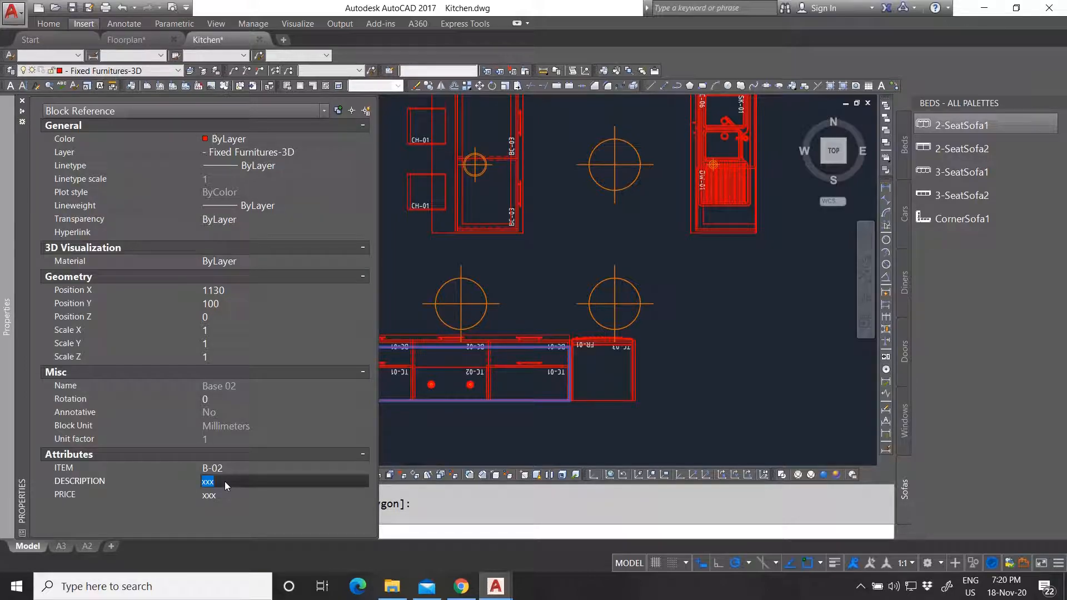
{"action": "type", "text": "Base straight"}
{"action": "left_click", "coordinate": [215, 495]}
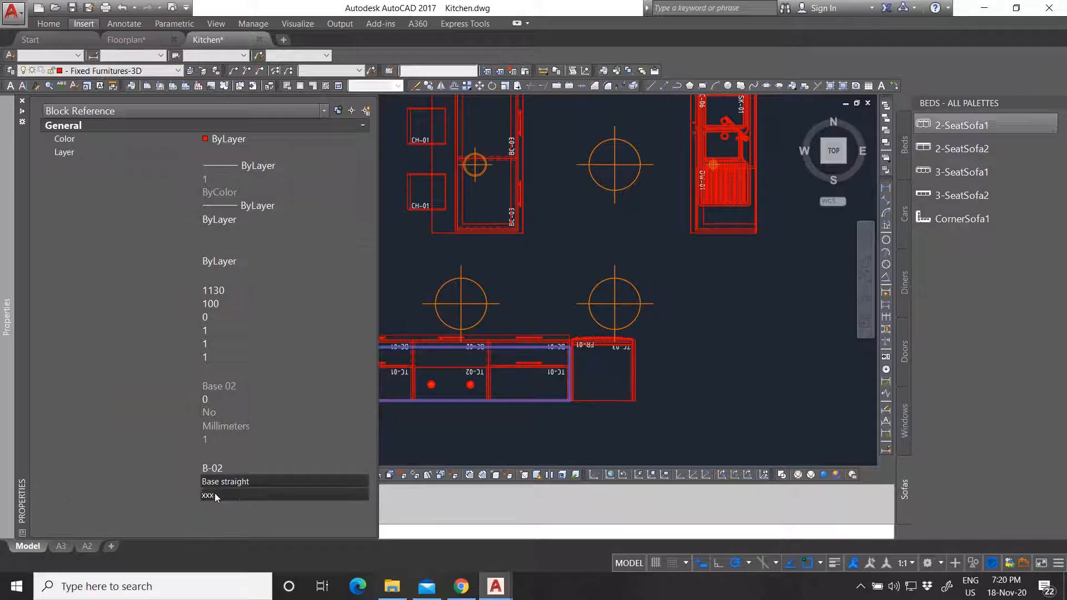
{"action": "key", "text": "Return"}
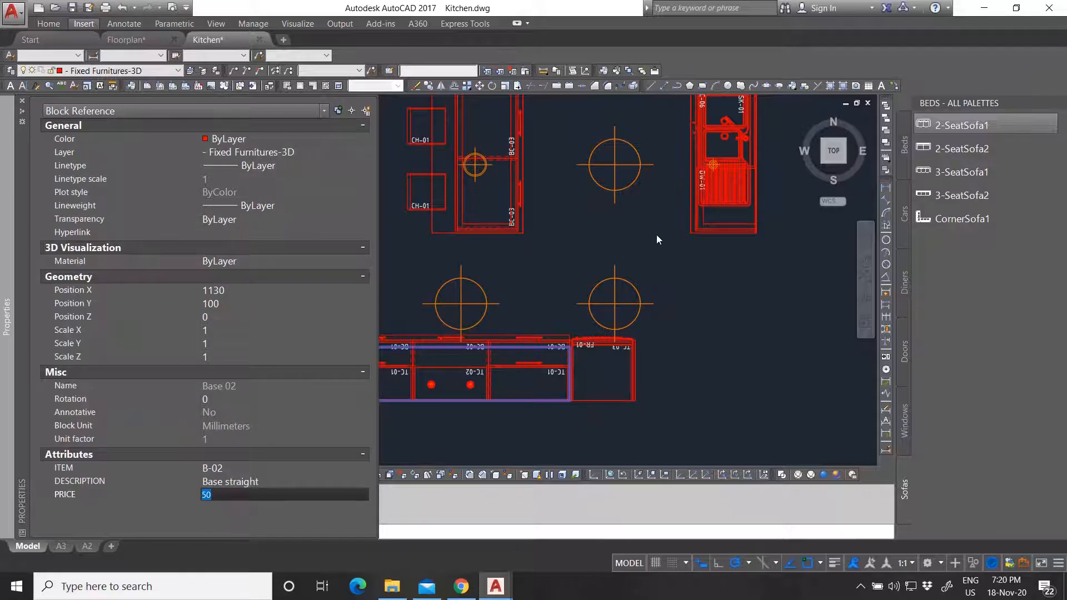
{"action": "key", "text": "Escape"}
Select the Base 01 block under the U-shaped cabinets and set its item attribute to B-01.
{"action": "scroll", "coordinate": [448, 331], "scroll_direction": "down", "scroll_amount": 6}
{"action": "scroll", "coordinate": [464, 220], "scroll_direction": "up", "scroll_amount": 8}
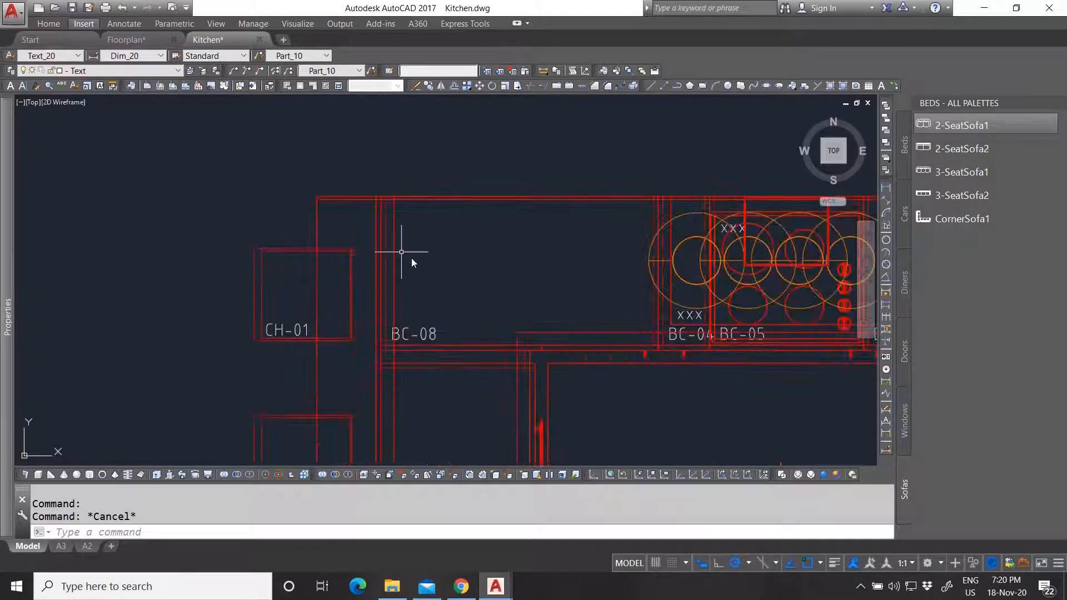
{"action": "left_click", "coordinate": [392, 228]}
{"action": "scroll", "coordinate": [392, 228], "scroll_direction": "down", "scroll_amount": 5}
{"action": "mouse_move", "coordinate": [8, 316]}
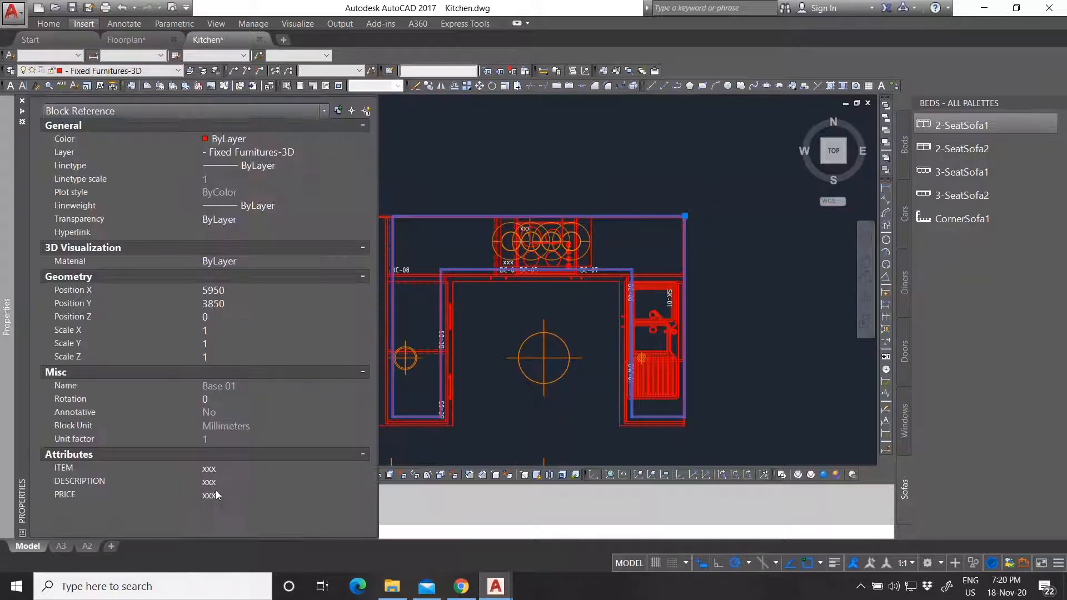
{"action": "left_click", "coordinate": [236, 467]}
{"action": "type", "text": "BS"}
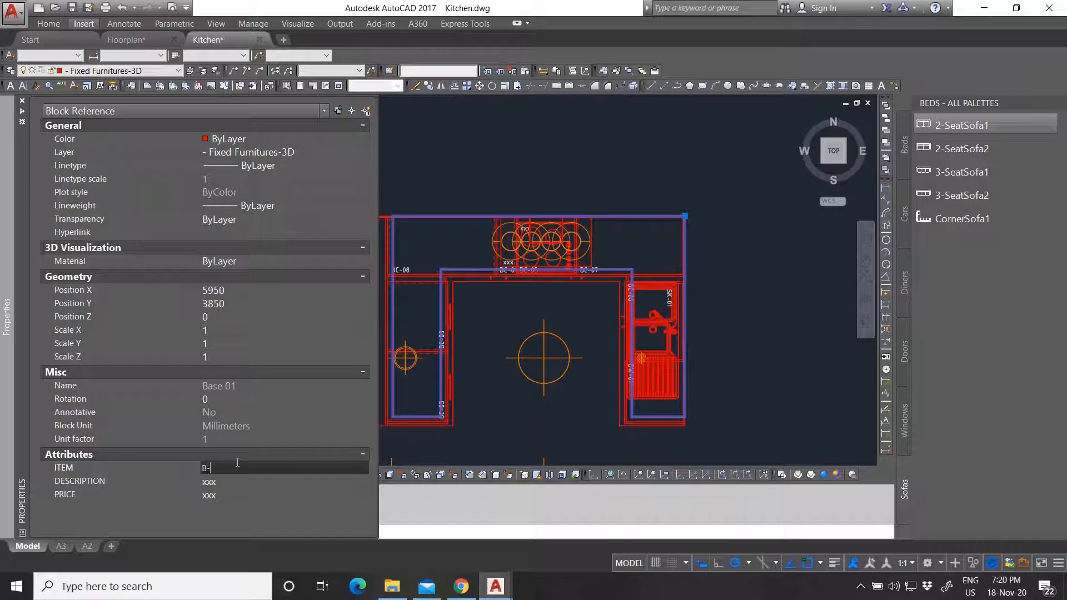
{"action": "type", "text": "01"}
Set the Base 01 block's description to "Base U-shape" and its price to 150, then deselect it.
{"action": "left_click", "coordinate": [234, 480]}
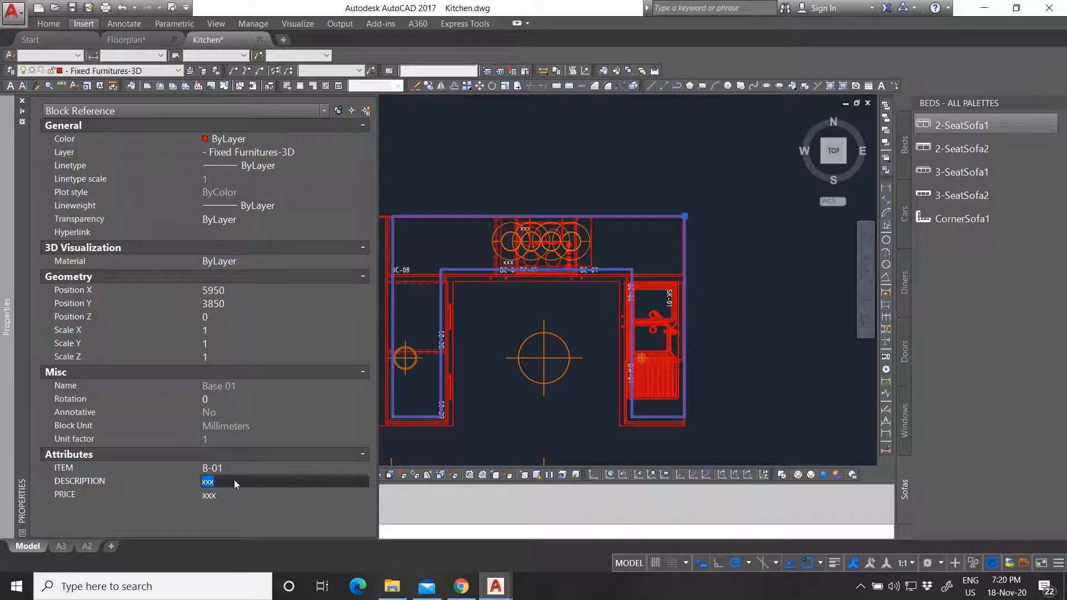
{"action": "type", "text": "Base U"}
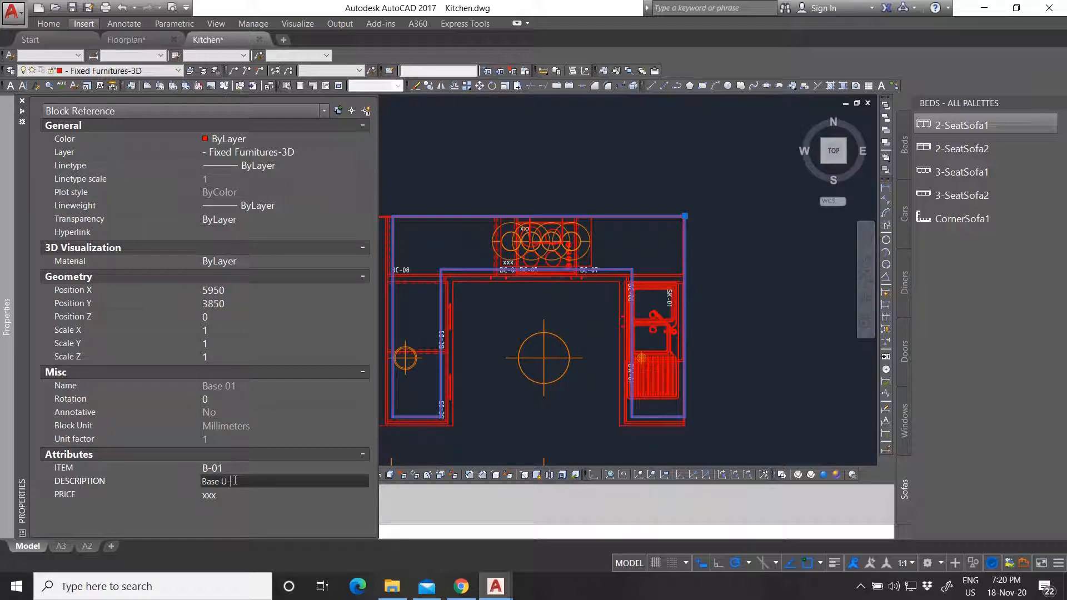
{"action": "type", "text": "-shap"}
{"action": "left_click", "coordinate": [230, 495]}
{"action": "type", "text": "150"}
{"action": "key", "text": "Return"}
{"action": "scroll", "coordinate": [516, 275], "scroll_direction": "down", "scroll_amount": 6}
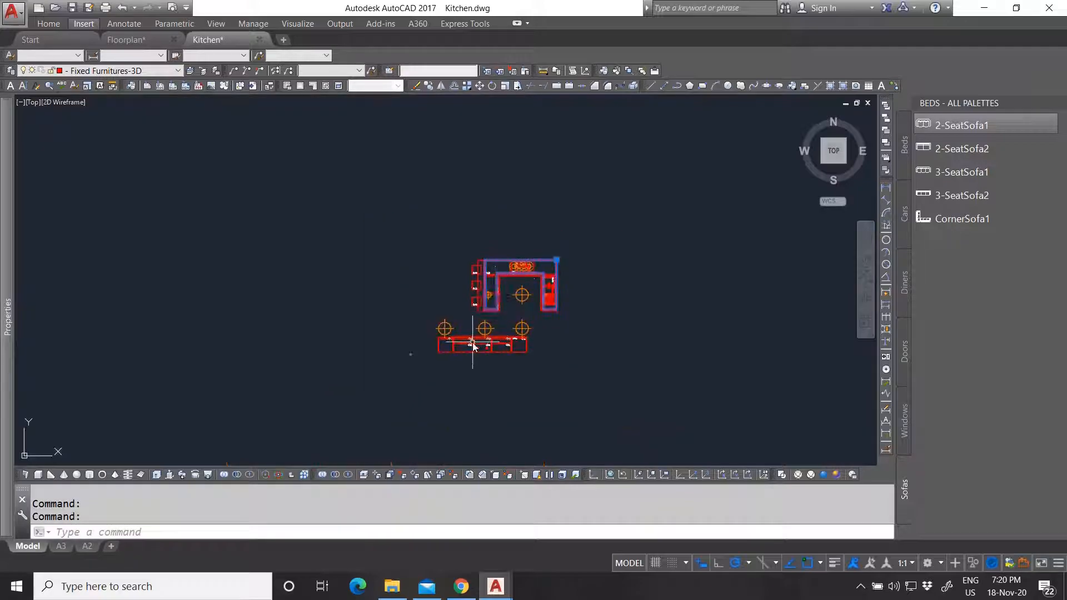
{"action": "scroll", "coordinate": [473, 345], "scroll_direction": "up", "scroll_amount": 7}
{"action": "key", "text": "Escape"}
Review the item, description and price attributes of the Base 02 block and the U-shaped Counter Top 02 block.
{"action": "left_click", "coordinate": [436, 307]}
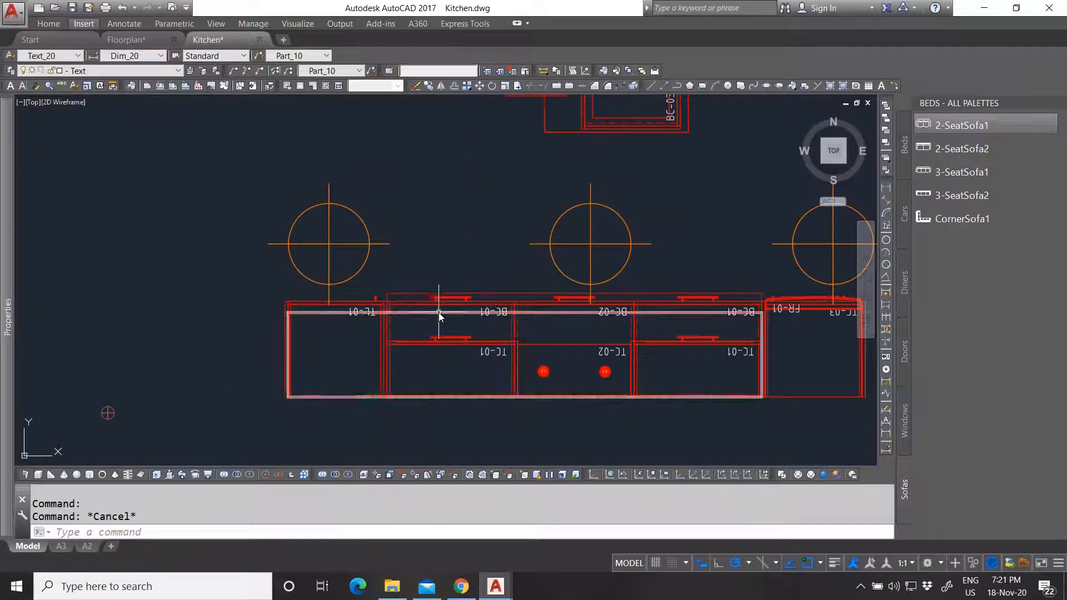
{"action": "left_click", "coordinate": [438, 312]}
{"action": "mouse_move", "coordinate": [109, 456]}
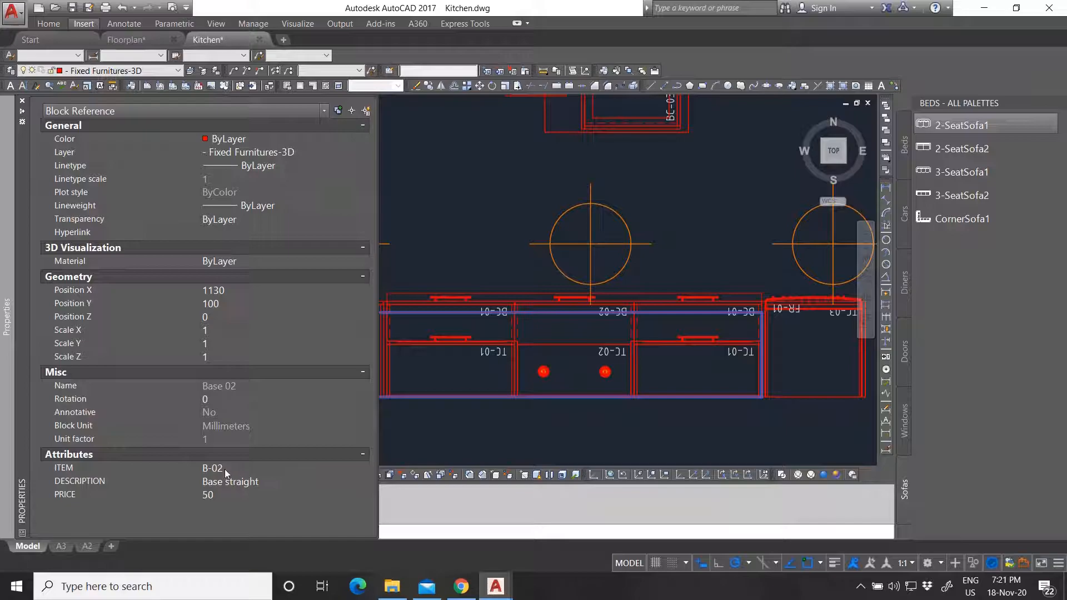
{"action": "scroll", "coordinate": [485, 381], "scroll_direction": "down", "scroll_amount": 5}
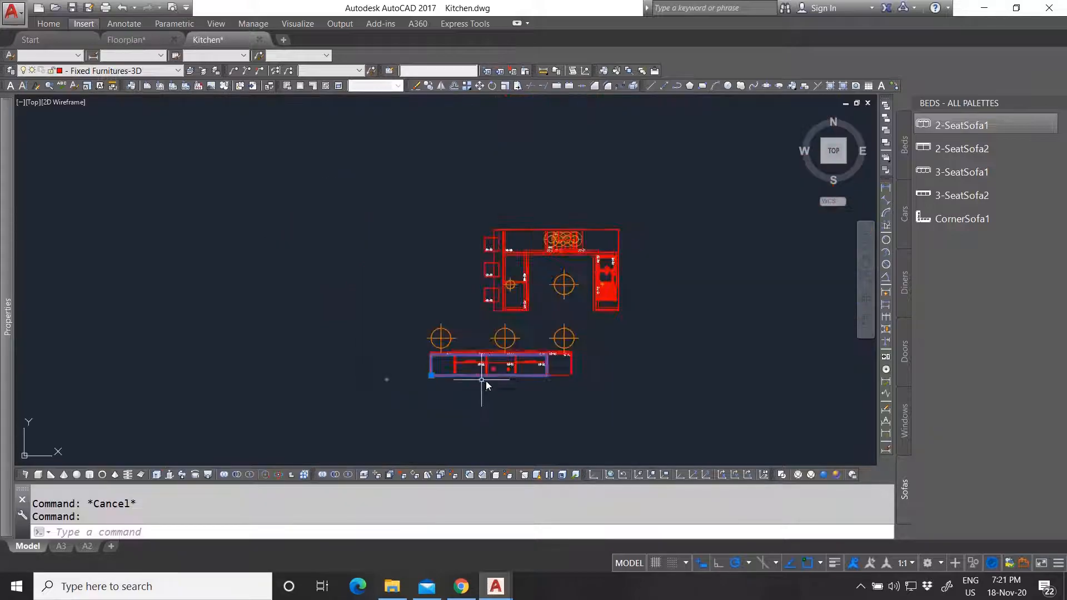
{"action": "key", "text": "Escape"}
{"action": "scroll", "coordinate": [594, 234], "scroll_direction": "up", "scroll_amount": 6}
{"action": "scroll", "coordinate": [477, 304], "scroll_direction": "down", "scroll_amount": 4}
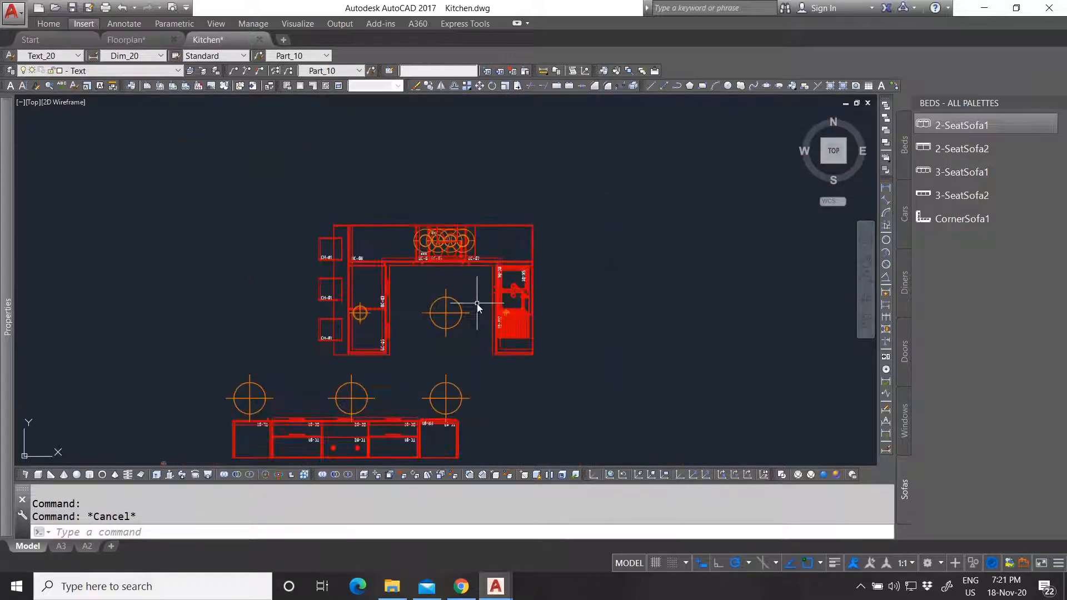
{"action": "scroll", "coordinate": [531, 292], "scroll_direction": "up", "scroll_amount": 5}
{"action": "scroll", "coordinate": [528, 260], "scroll_direction": "down", "scroll_amount": 3}
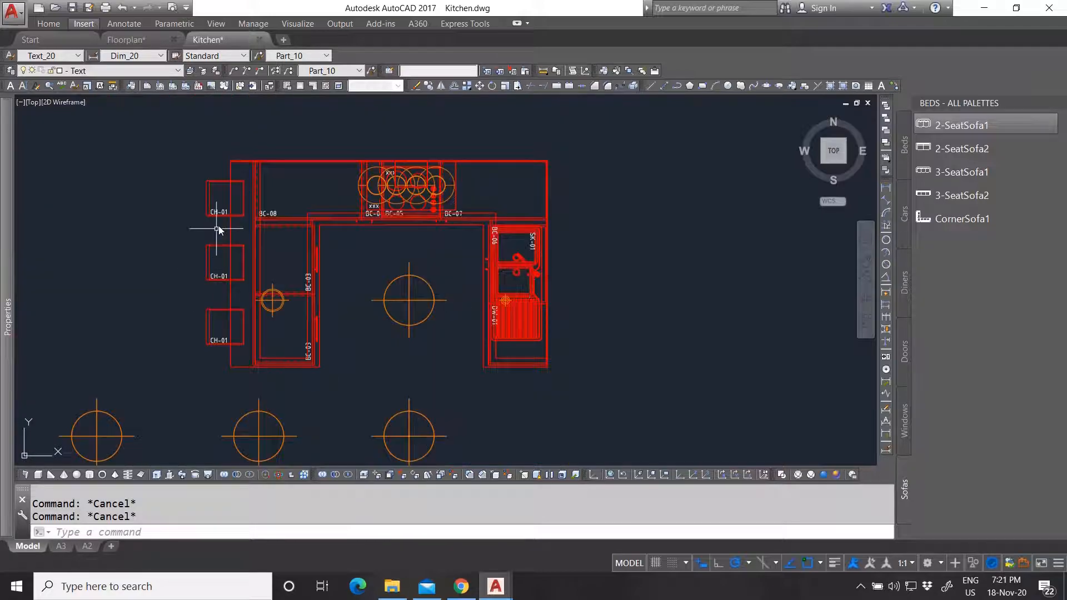
{"action": "left_click", "coordinate": [231, 166]}
{"action": "mouse_move", "coordinate": [4, 436]}
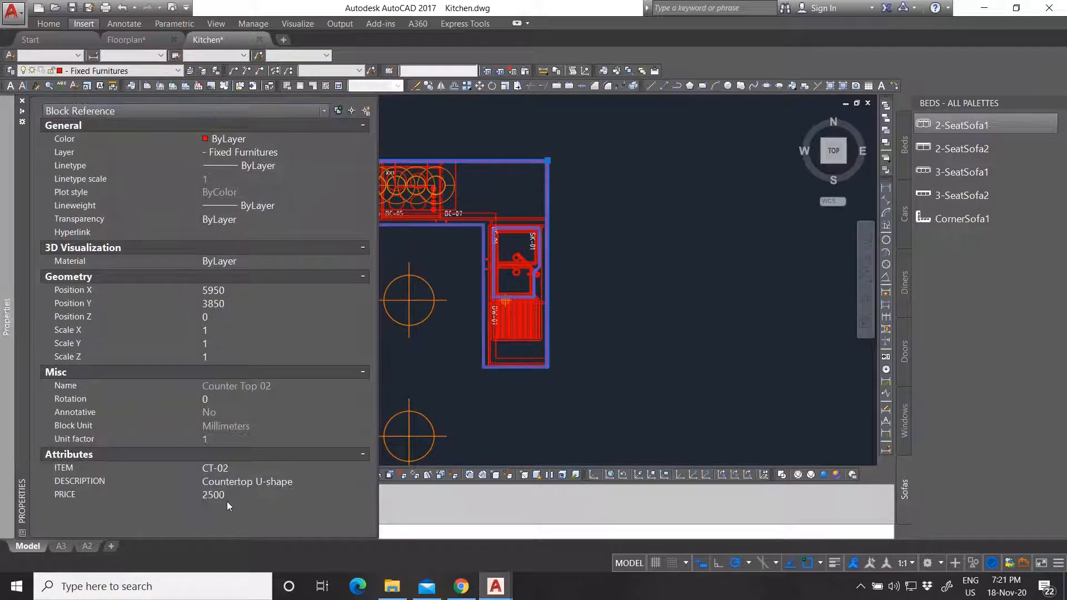
{"action": "key", "text": "Escape"}
{"action": "scroll", "coordinate": [363, 211], "scroll_direction": "up", "scroll_amount": 6}
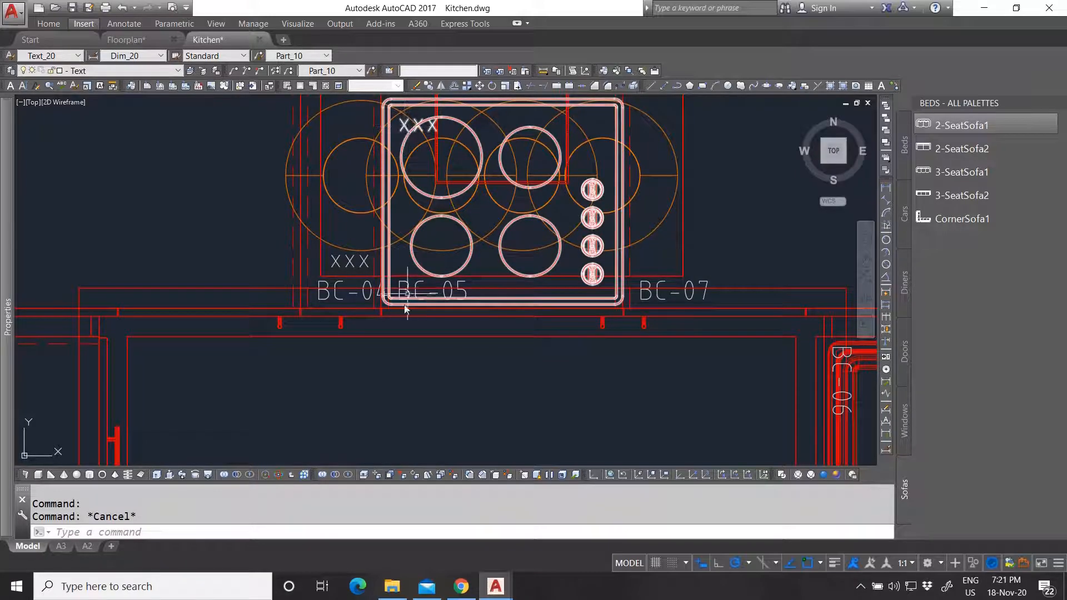
{"action": "scroll", "coordinate": [406, 309], "scroll_direction": "down", "scroll_amount": 3}
{"action": "scroll", "coordinate": [409, 278], "scroll_direction": "up", "scroll_amount": 3}
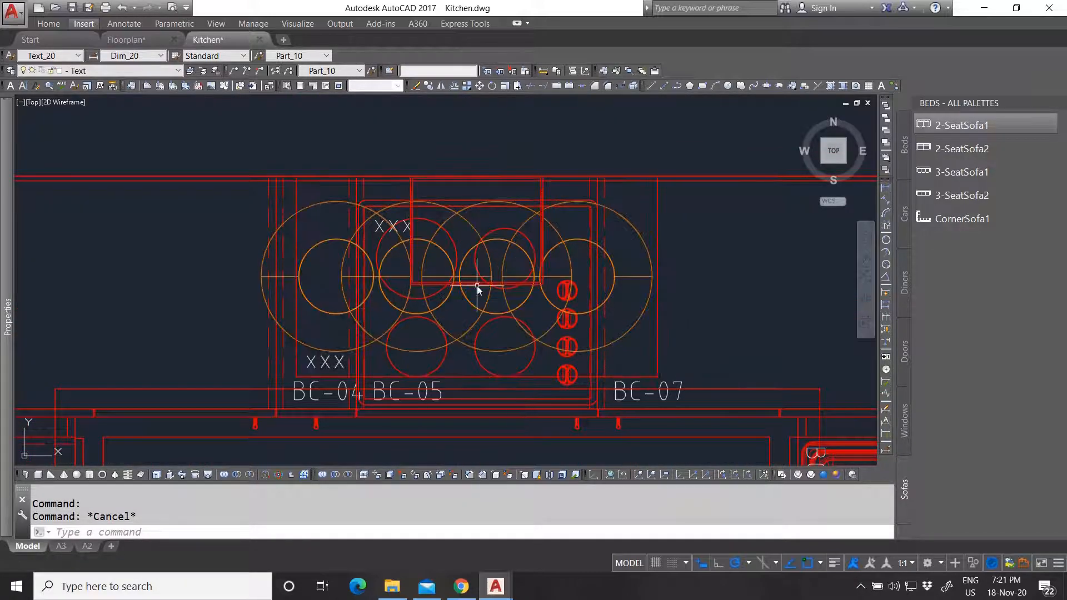
{"action": "scroll", "coordinate": [445, 334], "scroll_direction": "down", "scroll_amount": 4}
{"action": "scroll", "coordinate": [405, 400], "scroll_direction": "down", "scroll_amount": 2}
{"action": "scroll", "coordinate": [422, 344], "scroll_direction": "up", "scroll_amount": 2}
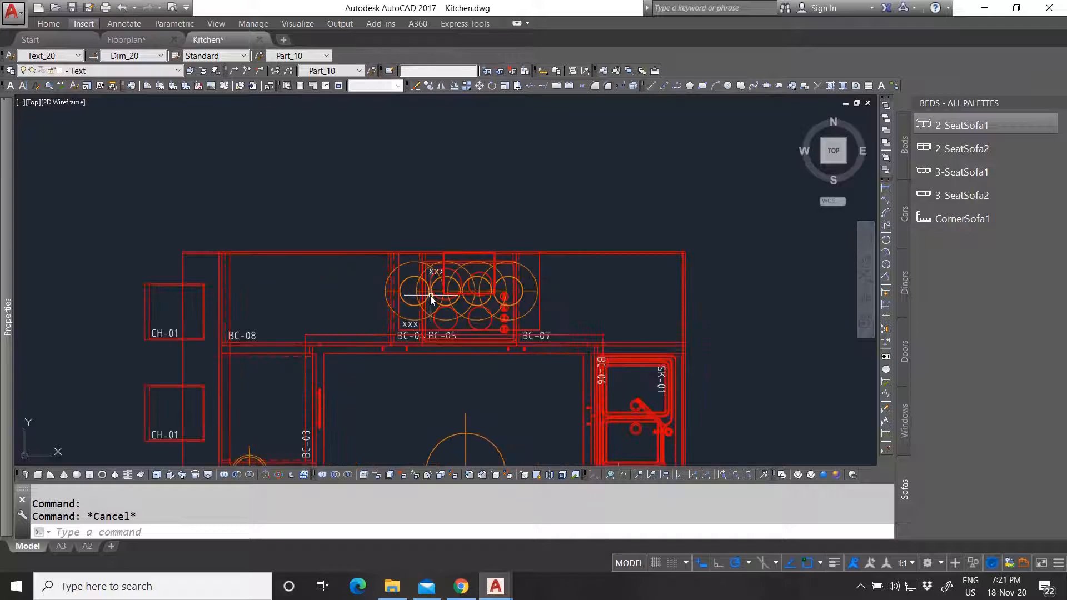
Select the Inductie stove block above cabinet BC-05 and set its item attribute to ST-01.
{"action": "scroll", "coordinate": [430, 298], "scroll_direction": "up", "scroll_amount": 3}
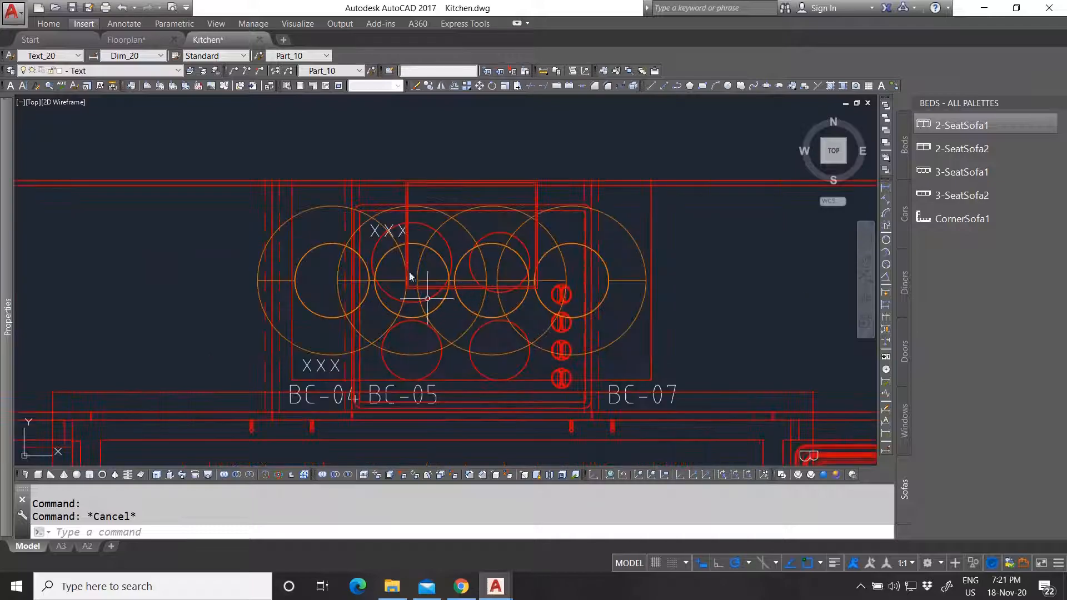
{"action": "left_click", "coordinate": [395, 367]}
{"action": "key", "text": "ctrl+1"}
{"action": "left_click", "coordinate": [222, 469]}
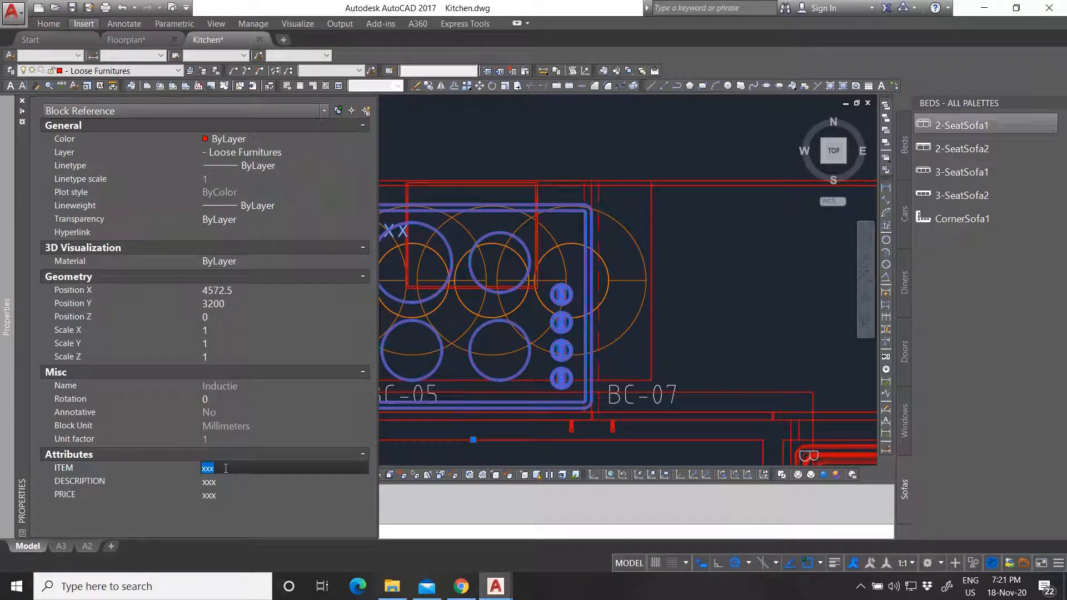
{"action": "type", "text": "ST-01"}
Set the stove block's description to "Build-in stove" and its price to 500, then clear the selection.
{"action": "left_click", "coordinate": [224, 483]}
{"action": "type", "text": "S"}
{"action": "key", "text": "BackSpace"}
{"action": "type", "text": "Build"}
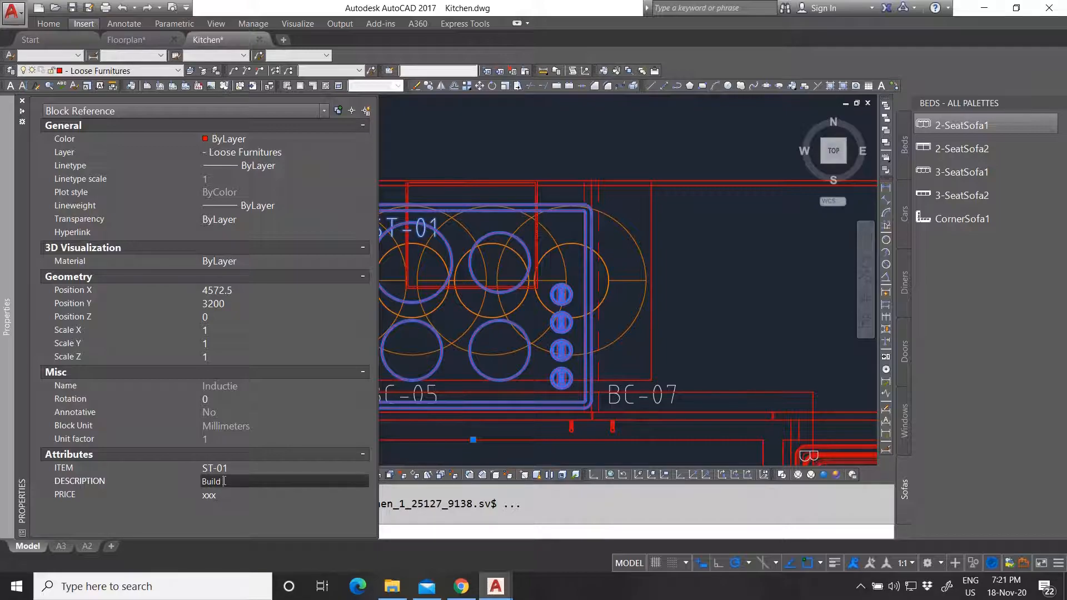
{"action": "type", "text": "-In stove"}
{"action": "left_click", "coordinate": [225, 495]}
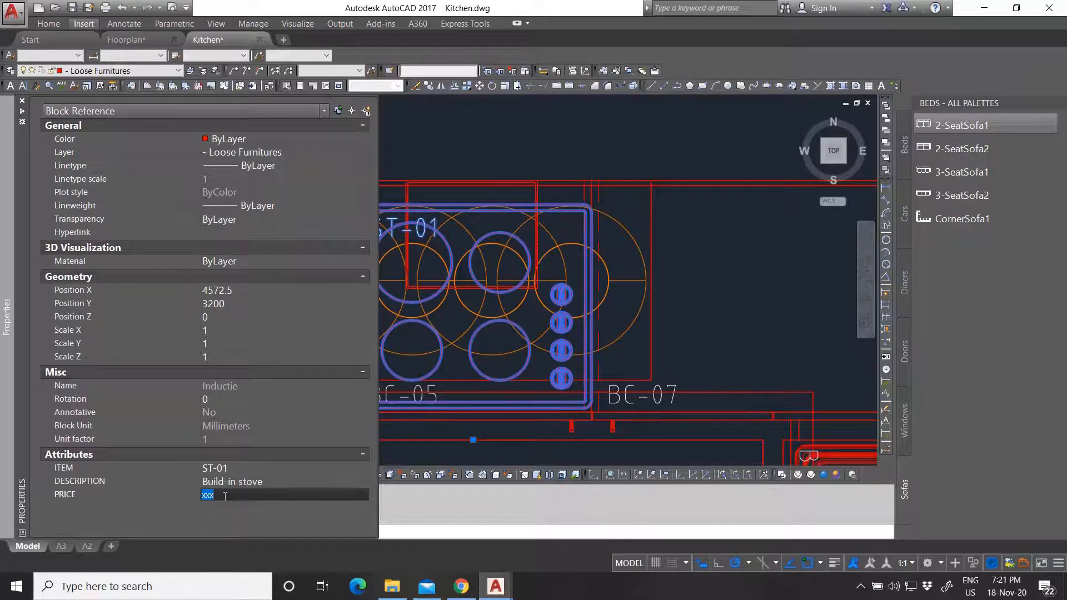
{"action": "type", "text": "500"}
{"action": "key", "text": "Return"}
{"action": "key", "text": "Escape"}
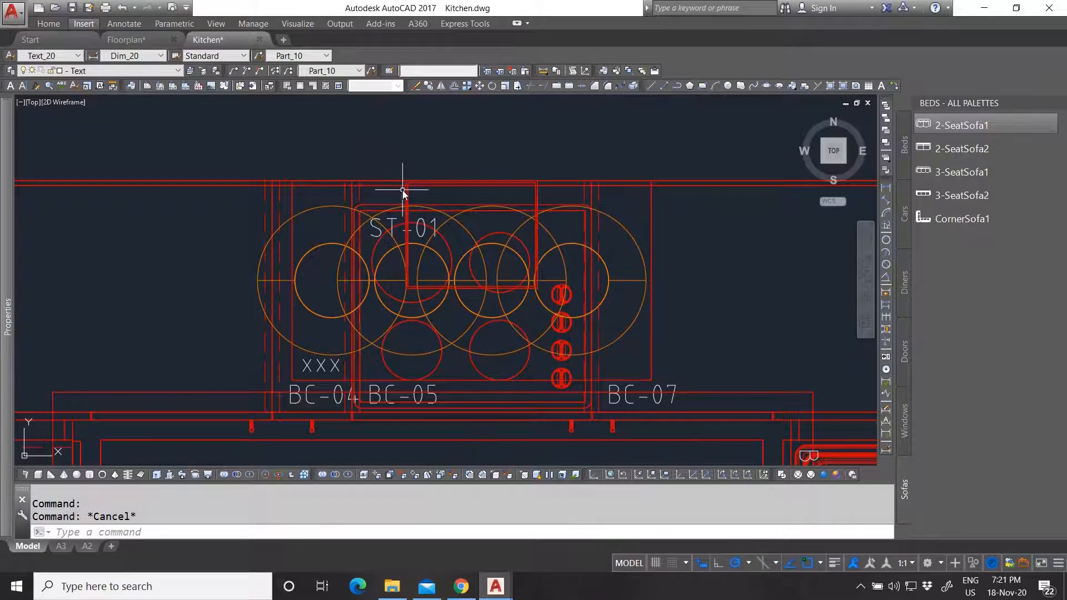
Select the Kap extractor hood block over the stove and set its item attribute to KP-01.
{"action": "left_click", "coordinate": [404, 190]}
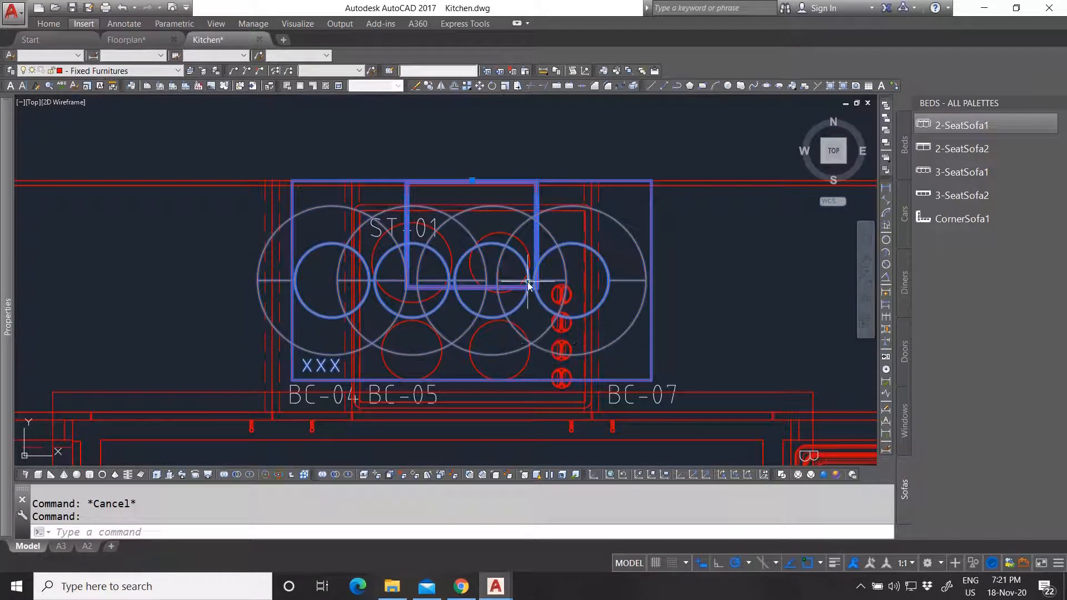
{"action": "mouse_move", "coordinate": [7, 356]}
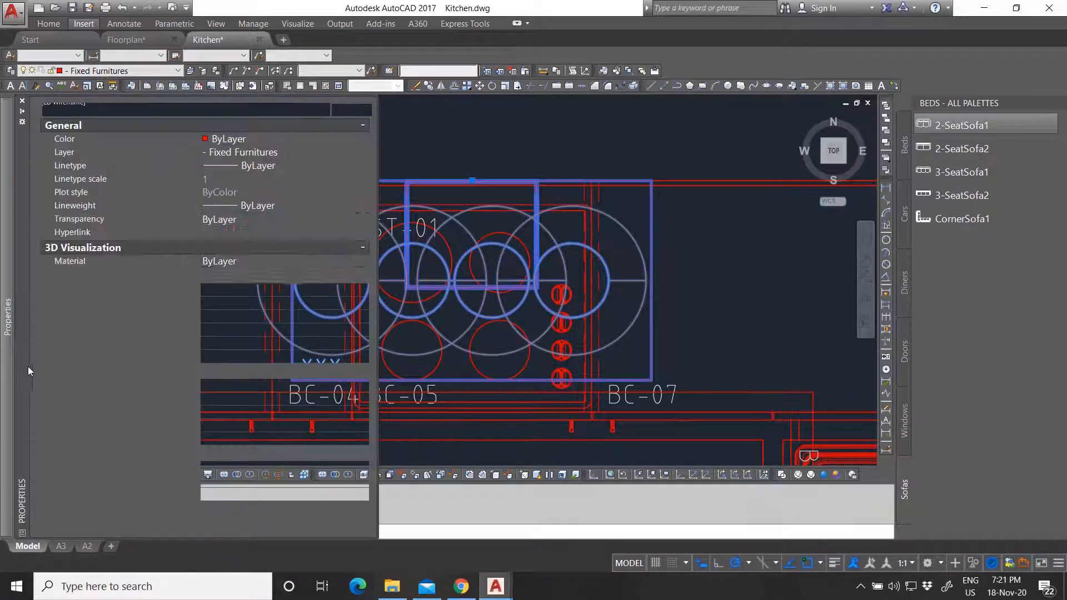
{"action": "left_click", "coordinate": [230, 469]}
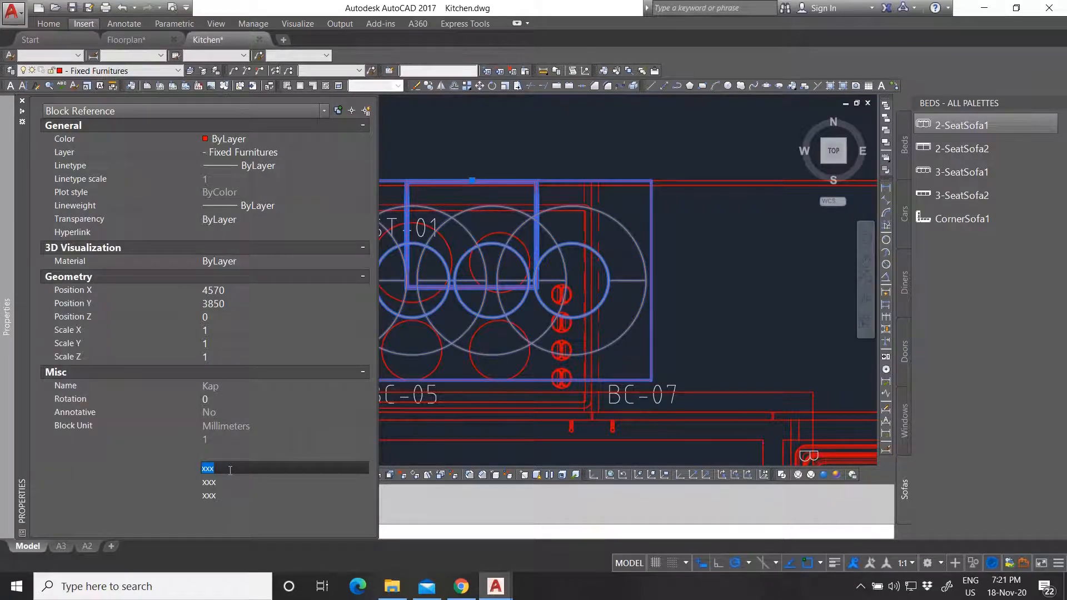
{"action": "type", "text": "K"}
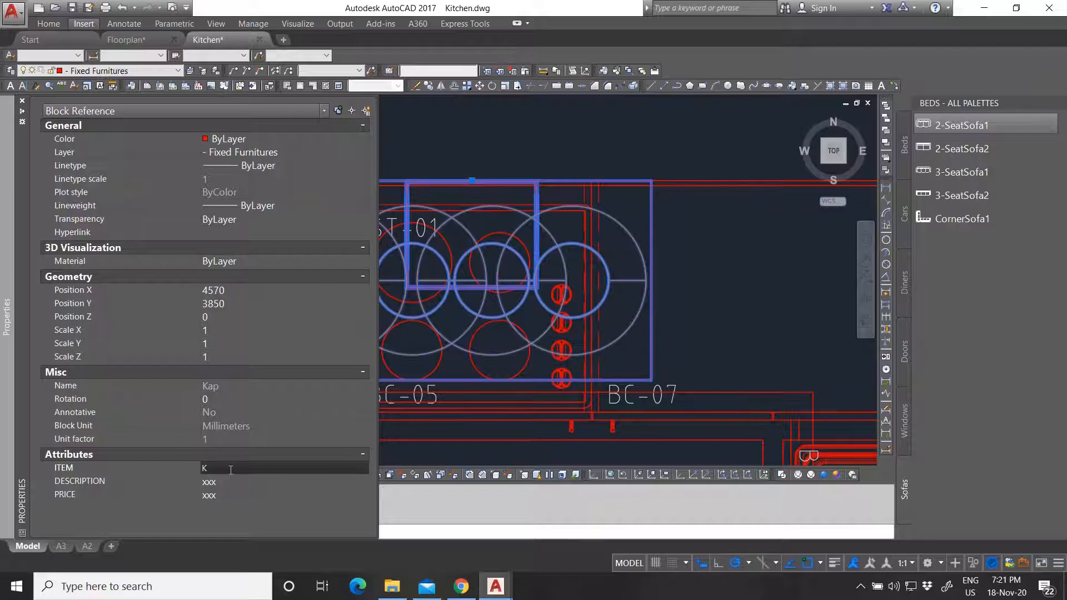
{"action": "type", "text": "P-01"}
Set the Kap block's description to "Exhaust" and its price to 400, then deselect it.
{"action": "left_click", "coordinate": [232, 482]}
{"action": "type", "text": "Exhaust"}
{"action": "left_click", "coordinate": [235, 494]}
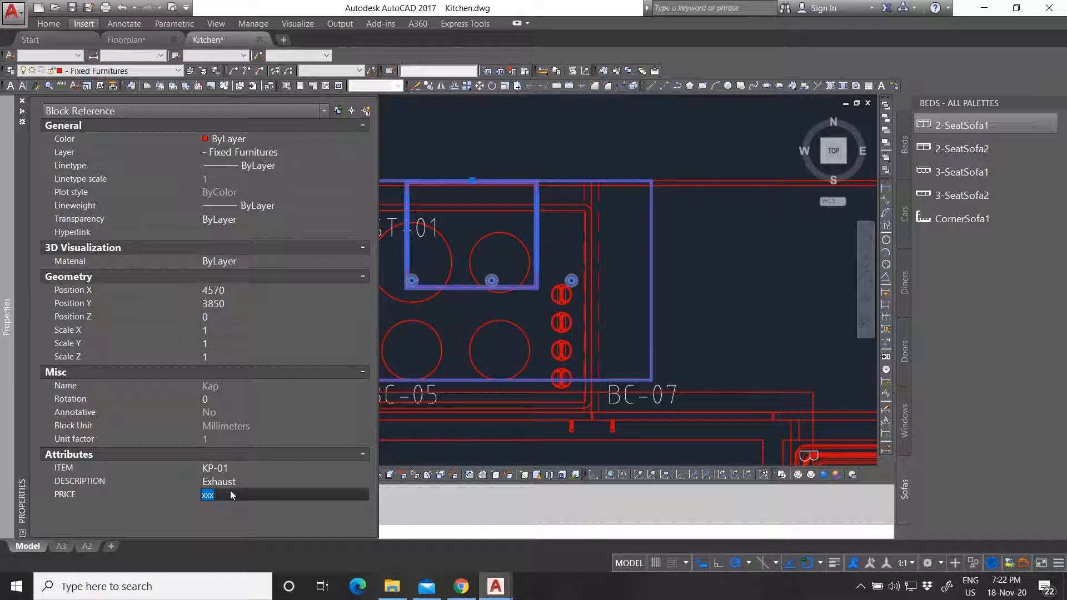
{"action": "type", "text": "400"}
{"action": "key", "text": "BackSpace"}
{"action": "key", "text": "BackSpace"}
{"action": "type", "text": "00"}
{"action": "key", "text": "Return"}
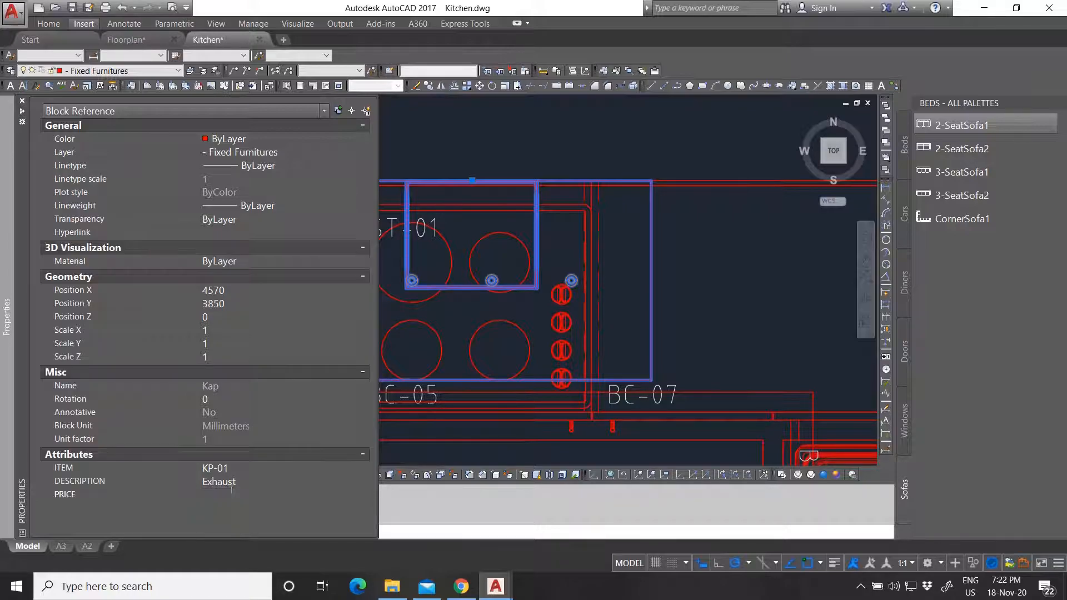
{"action": "key", "text": "Escape"}
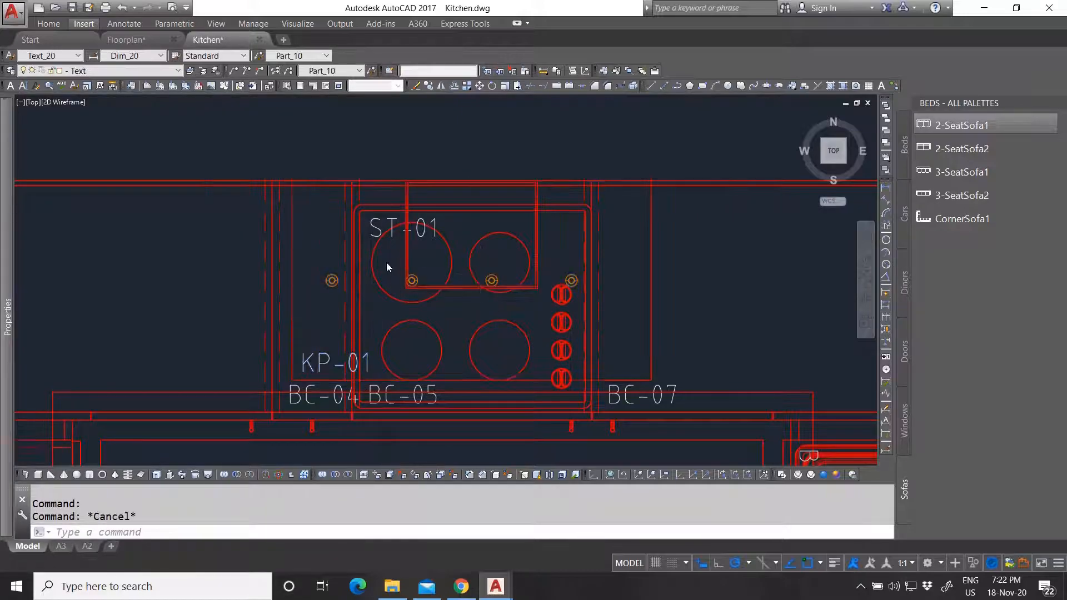
{"action": "scroll", "coordinate": [385, 262], "scroll_direction": "down", "scroll_amount": 6}
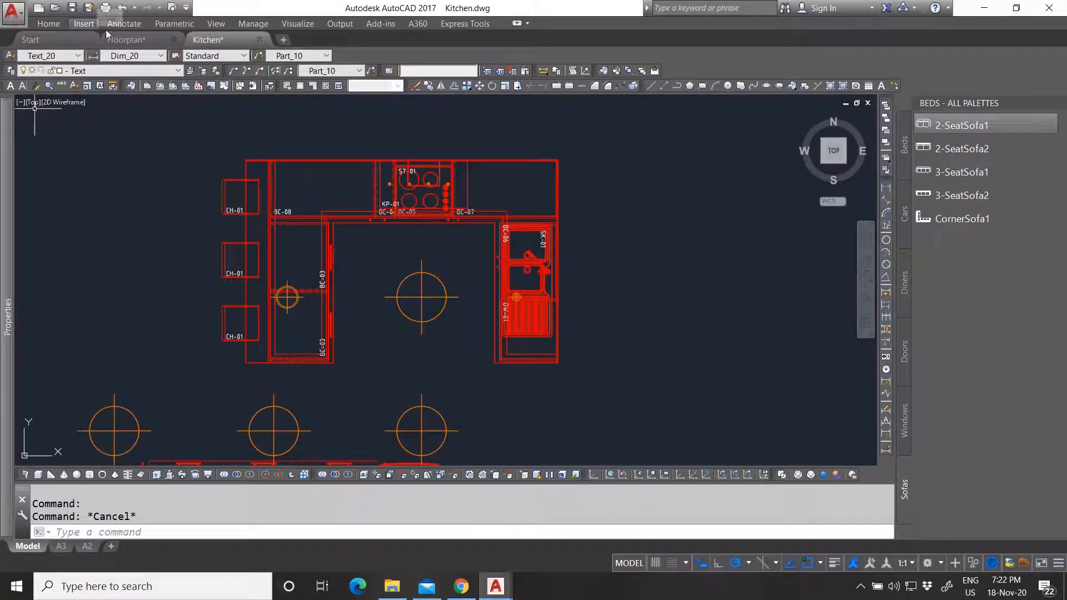
{"action": "left_click", "coordinate": [86, 25]}
{"action": "left_click", "coordinate": [168, 66]}
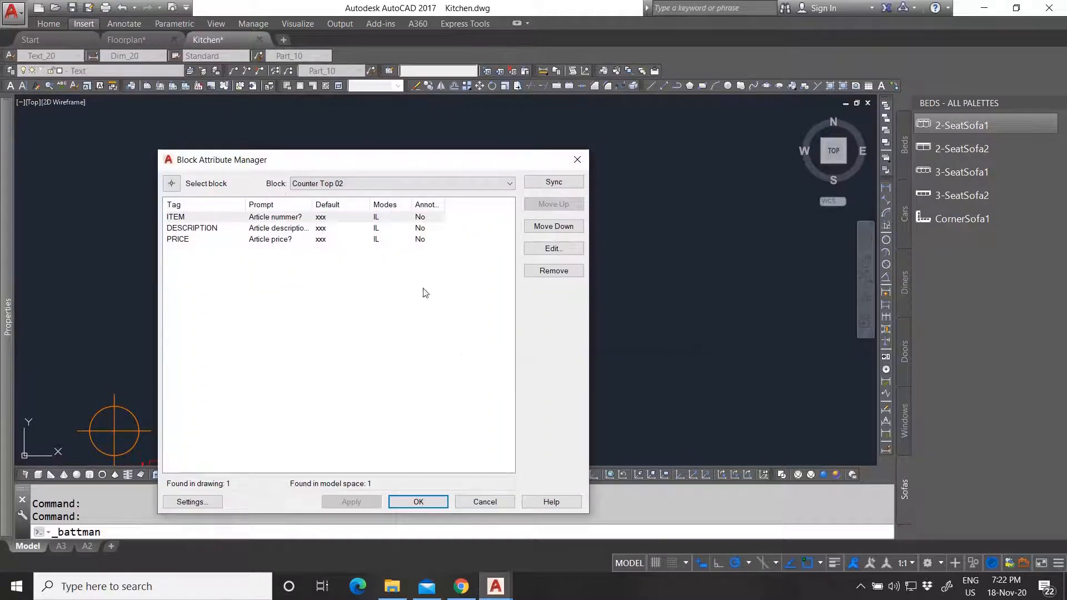
{"action": "left_click", "coordinate": [484, 502]}
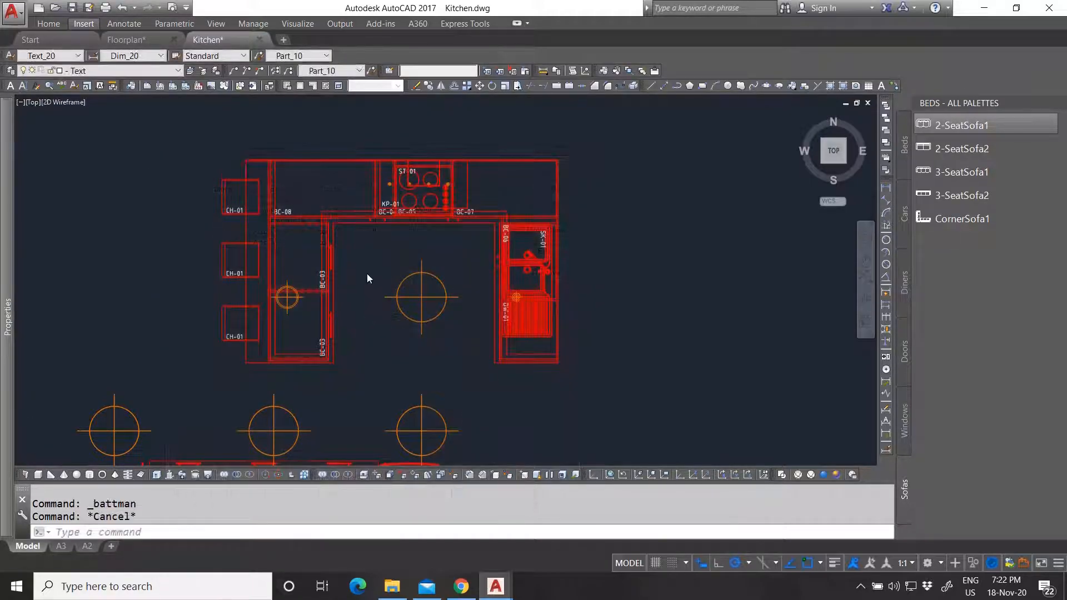
Inspect the item labels across the U-shaped kitchen layout and the straight cabinet row below it.
{"action": "scroll", "coordinate": [361, 311], "scroll_direction": "down", "scroll_amount": 2}
{"action": "scroll", "coordinate": [310, 397], "scroll_direction": "up", "scroll_amount": 5}
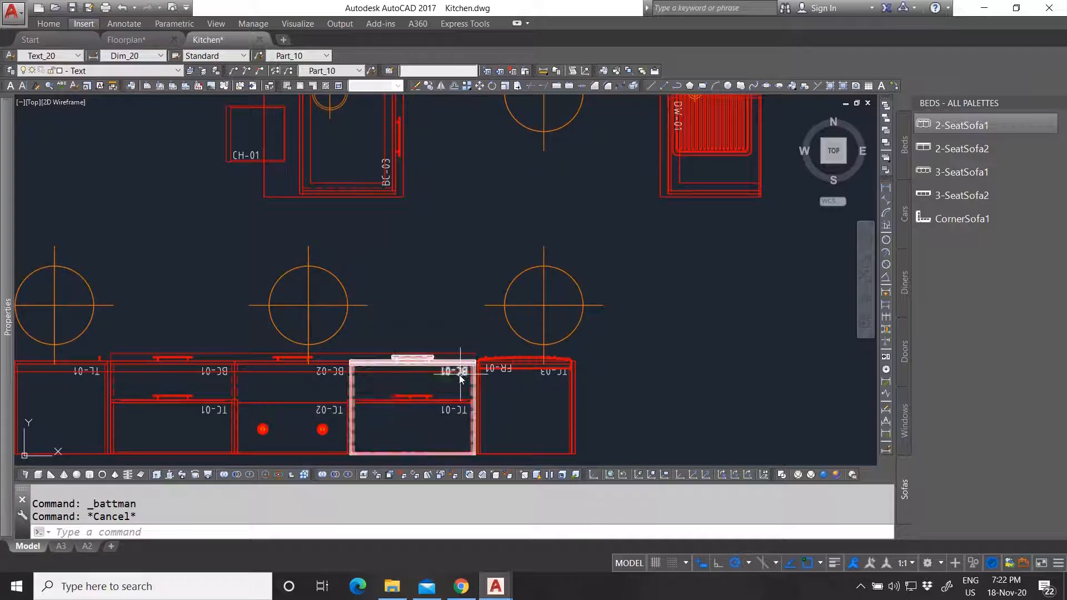
{"action": "scroll", "coordinate": [466, 383], "scroll_direction": "down", "scroll_amount": 2}
{"action": "scroll", "coordinate": [631, 147], "scroll_direction": "up", "scroll_amount": 5}
{"action": "scroll", "coordinate": [503, 275], "scroll_direction": "down", "scroll_amount": 3}
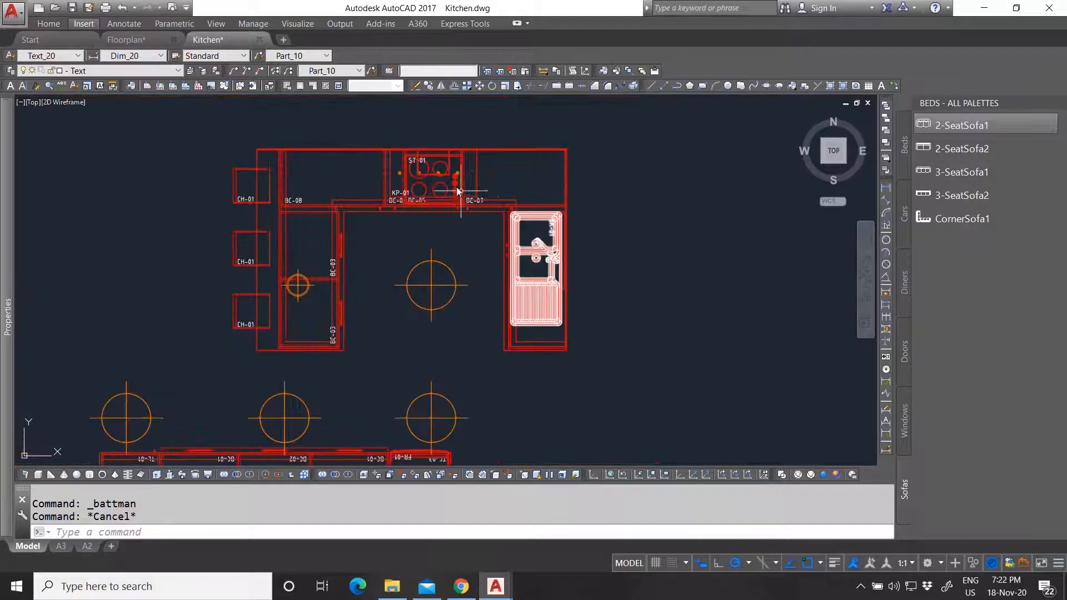
{"action": "scroll", "coordinate": [481, 203], "scroll_direction": "up", "scroll_amount": 2}
{"action": "scroll", "coordinate": [484, 202], "scroll_direction": "down", "scroll_amount": 3}
{"action": "scroll", "coordinate": [379, 255], "scroll_direction": "up", "scroll_amount": 2}
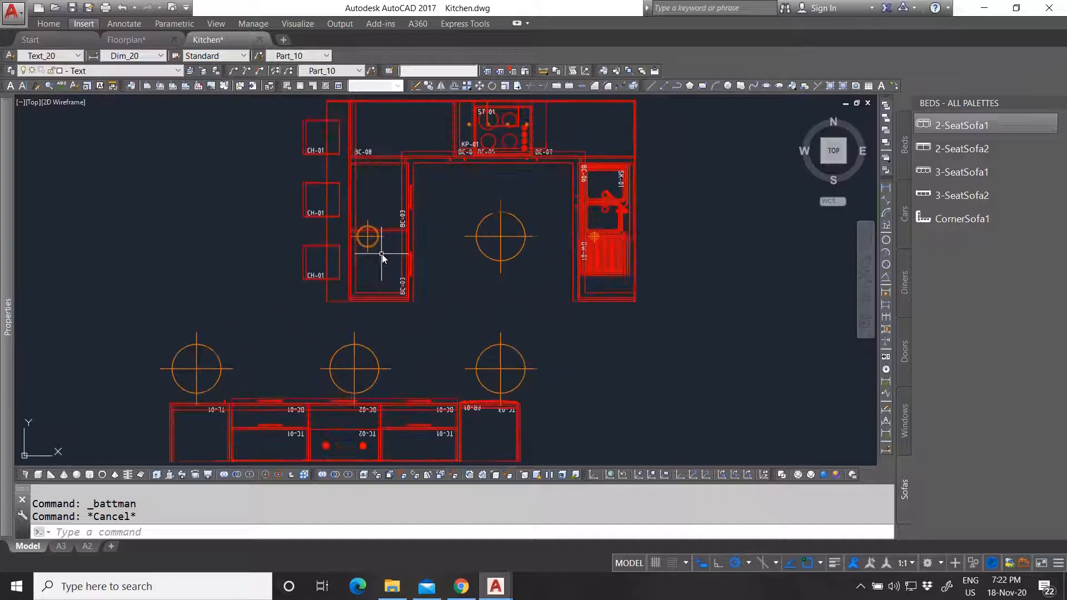
{"action": "scroll", "coordinate": [545, 136], "scroll_direction": "up", "scroll_amount": 5}
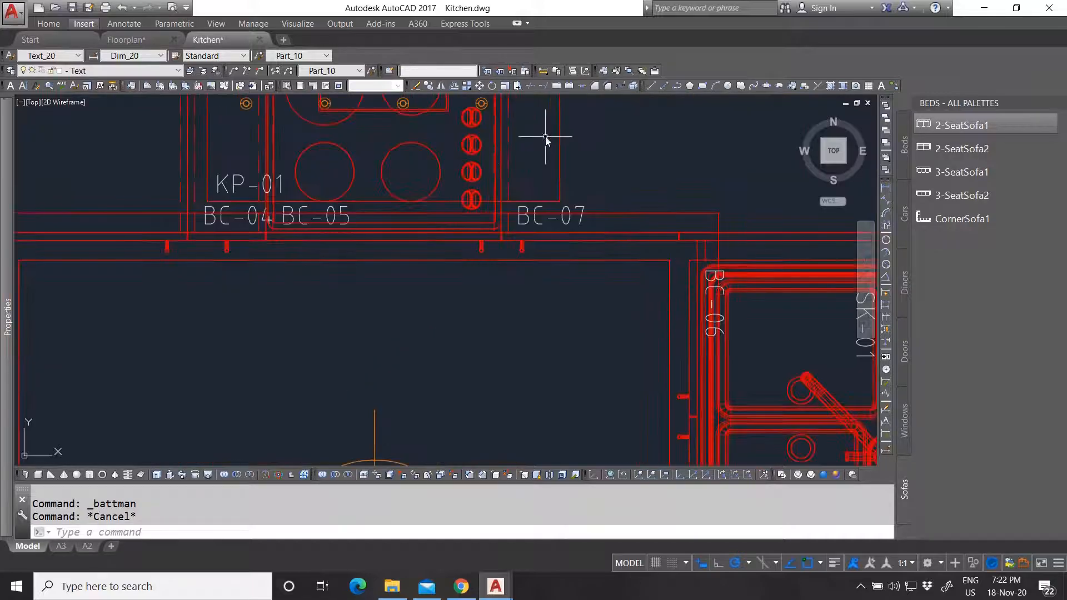
{"action": "scroll", "coordinate": [420, 225], "scroll_direction": "down", "scroll_amount": 8}
{"action": "scroll", "coordinate": [428, 251], "scroll_direction": "up", "scroll_amount": 4}
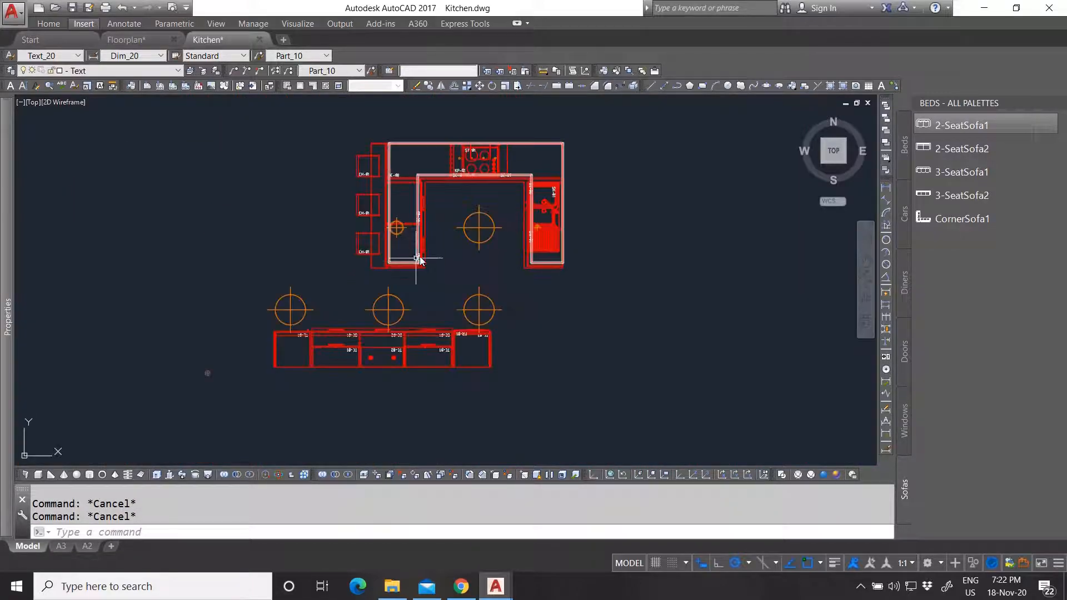
{"action": "scroll", "coordinate": [444, 256], "scroll_direction": "down", "scroll_amount": 3}
{"action": "scroll", "coordinate": [536, 273], "scroll_direction": "up", "scroll_amount": 3}
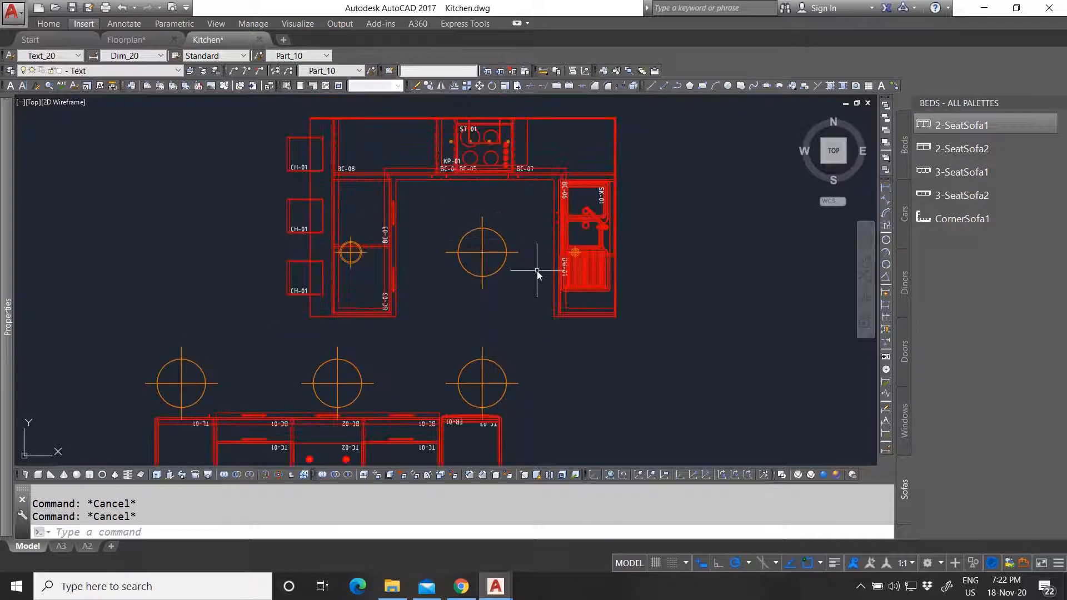
{"action": "scroll", "coordinate": [491, 294], "scroll_direction": "down", "scroll_amount": 3}
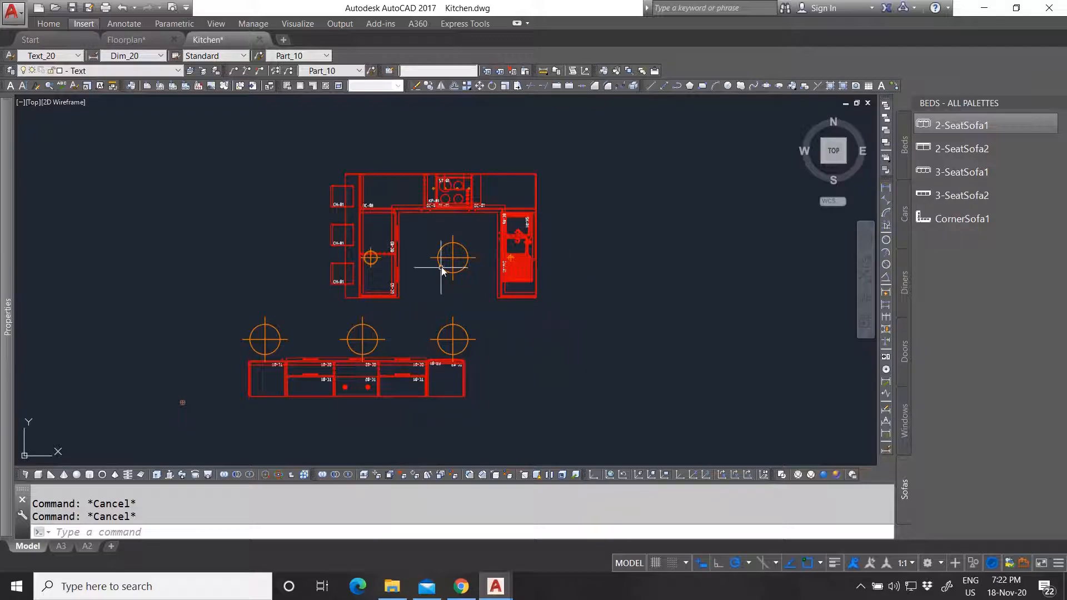
{"action": "scroll", "coordinate": [478, 233], "scroll_direction": "down", "scroll_amount": 2}
{"action": "scroll", "coordinate": [509, 270], "scroll_direction": "up", "scroll_amount": 2}
{"action": "scroll", "coordinate": [447, 281], "scroll_direction": "up", "scroll_amount": 2}
{"action": "scroll", "coordinate": [458, 286], "scroll_direction": "down", "scroll_amount": 4}
{"action": "scroll", "coordinate": [475, 298], "scroll_direction": "up", "scroll_amount": 2}
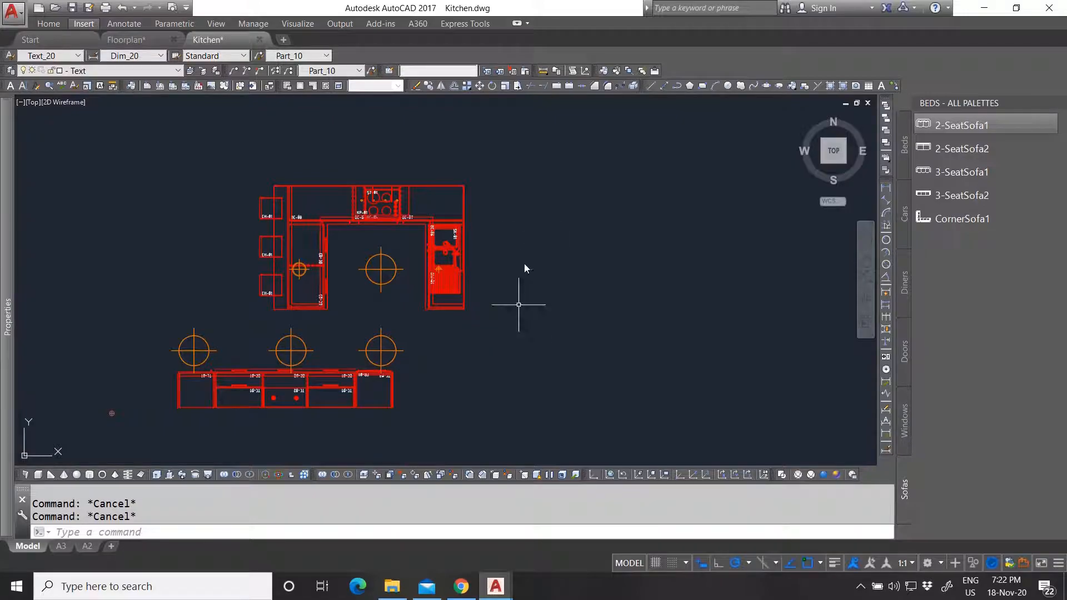
Start a new data extraction without using a previous extraction as template and save it as Kitchen.dxe.
{"action": "left_click", "coordinate": [84, 24]}
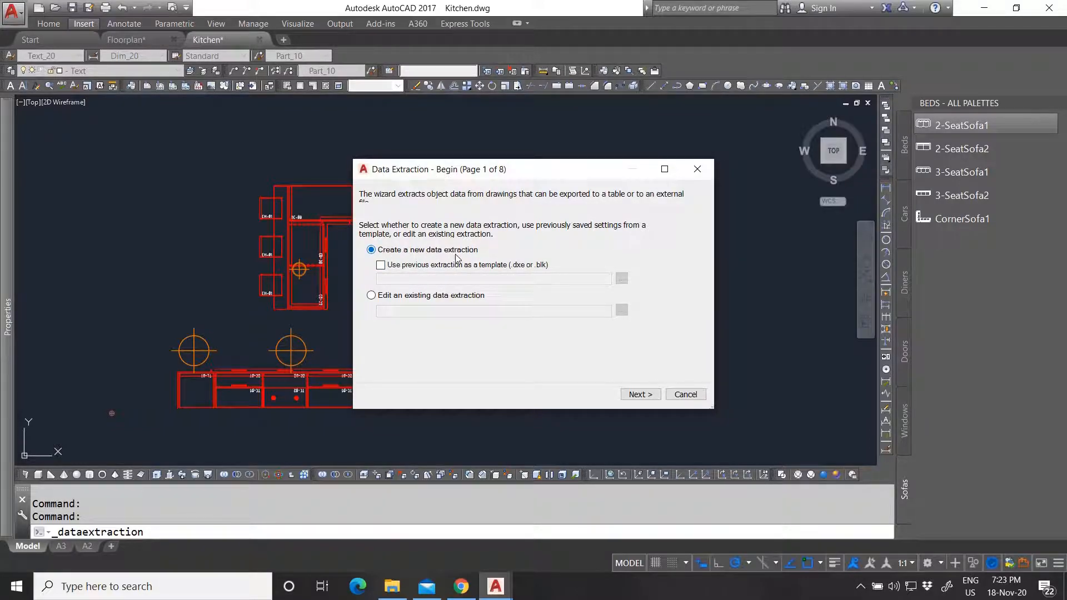
{"action": "left_click", "coordinate": [380, 266]}
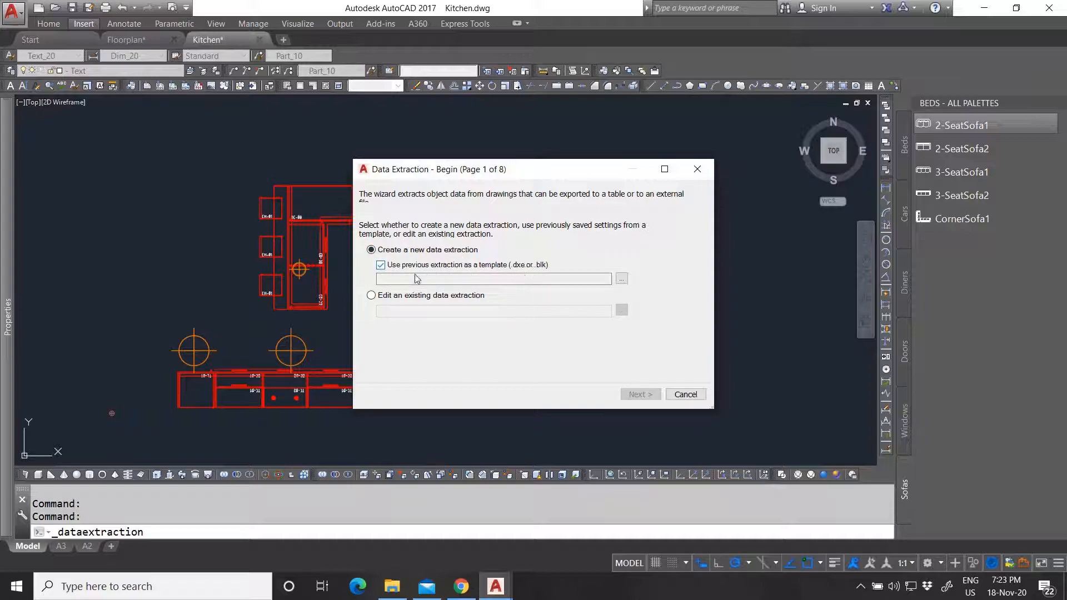
{"action": "left_click", "coordinate": [371, 295]}
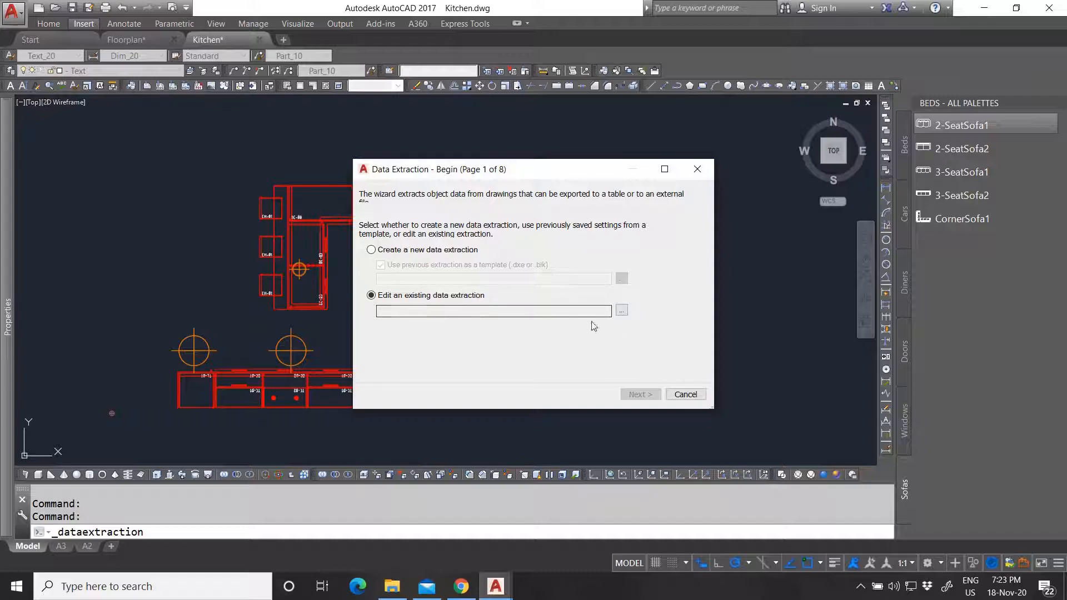
{"action": "left_click", "coordinate": [371, 250]}
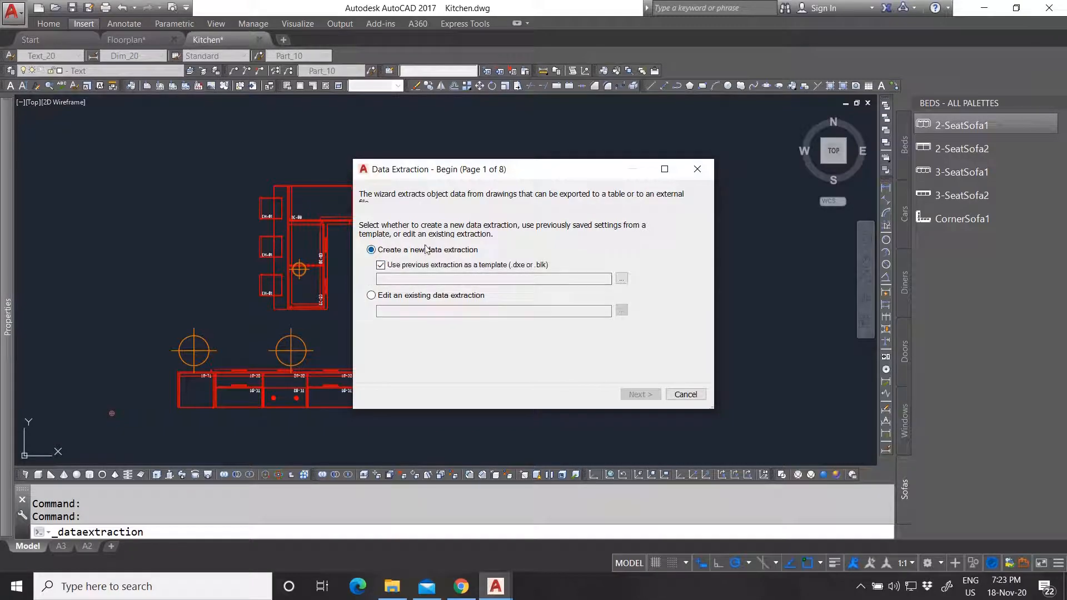
{"action": "left_click", "coordinate": [380, 265]}
{"action": "left_click", "coordinate": [645, 395]}
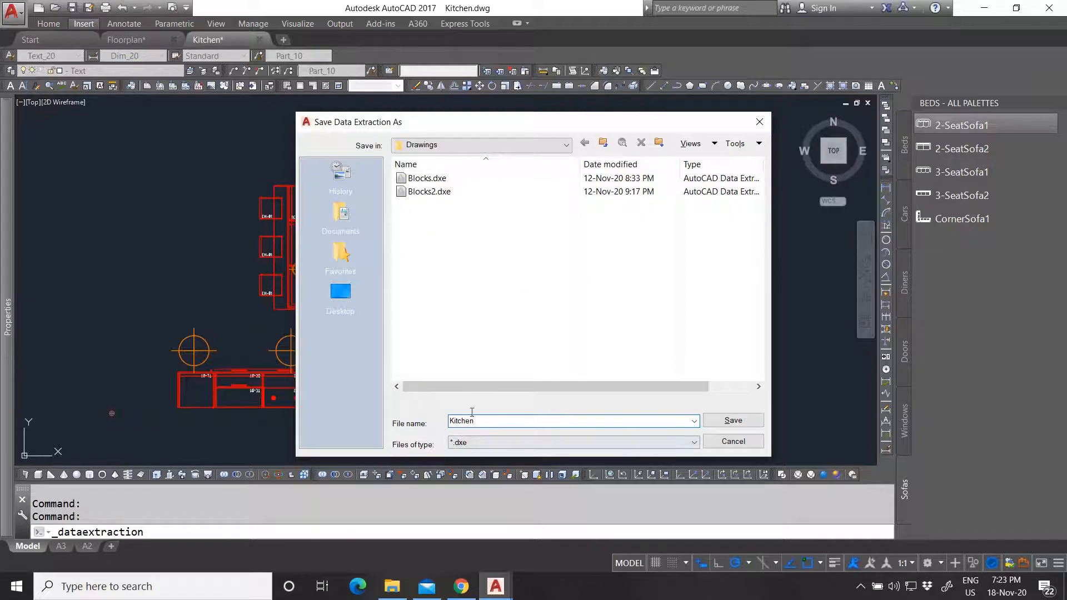
{"action": "left_click", "coordinate": [733, 422]}
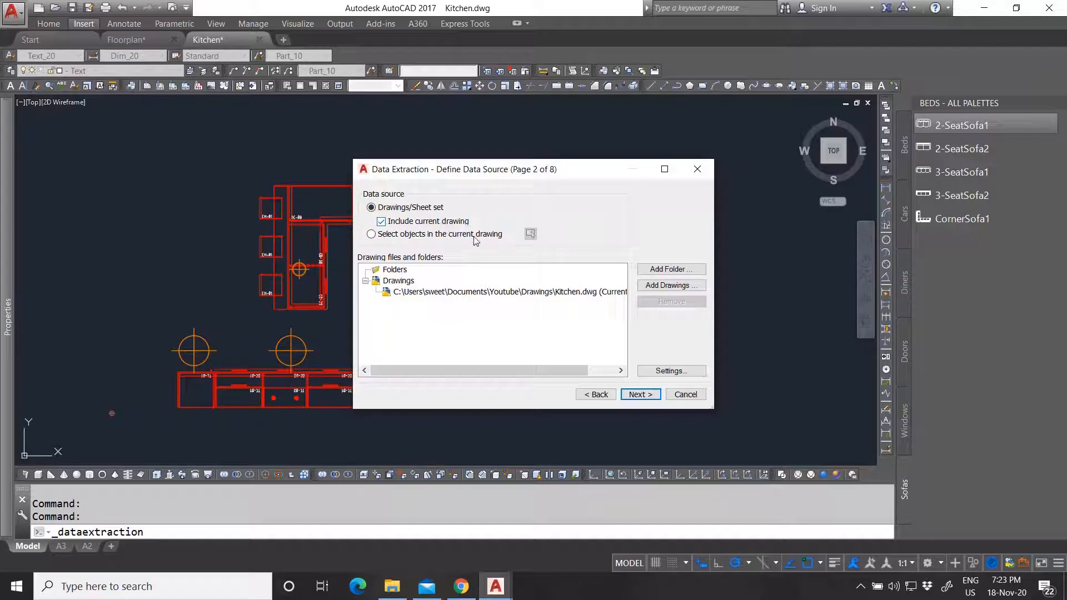
Use Drawings/Sheet set with the current drawing included as the extraction's data source and proceed to object selection.
{"action": "left_click", "coordinate": [393, 238]}
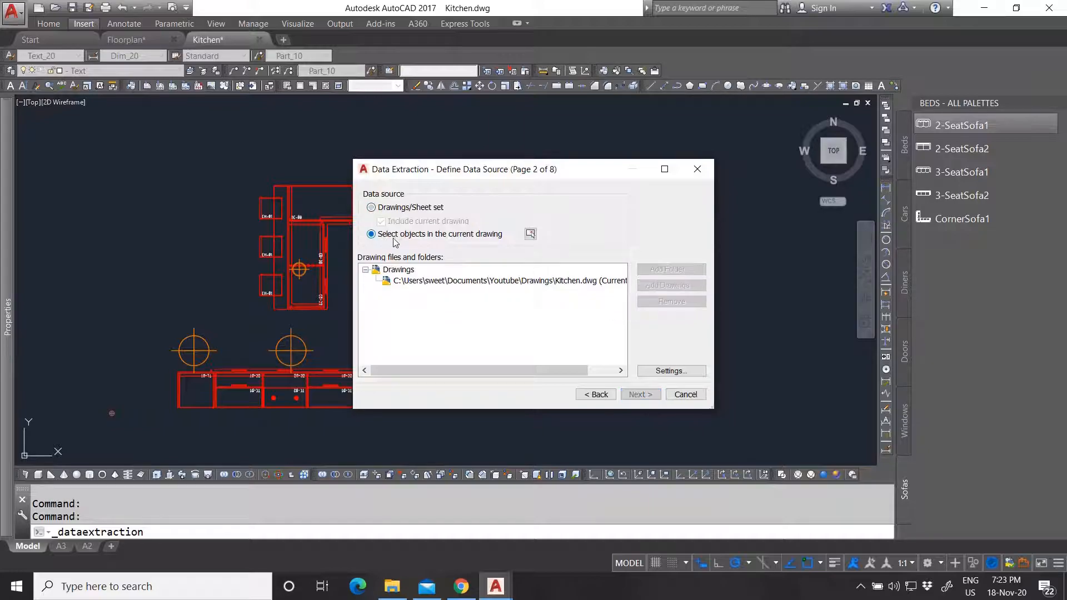
{"action": "left_click", "coordinate": [371, 209]}
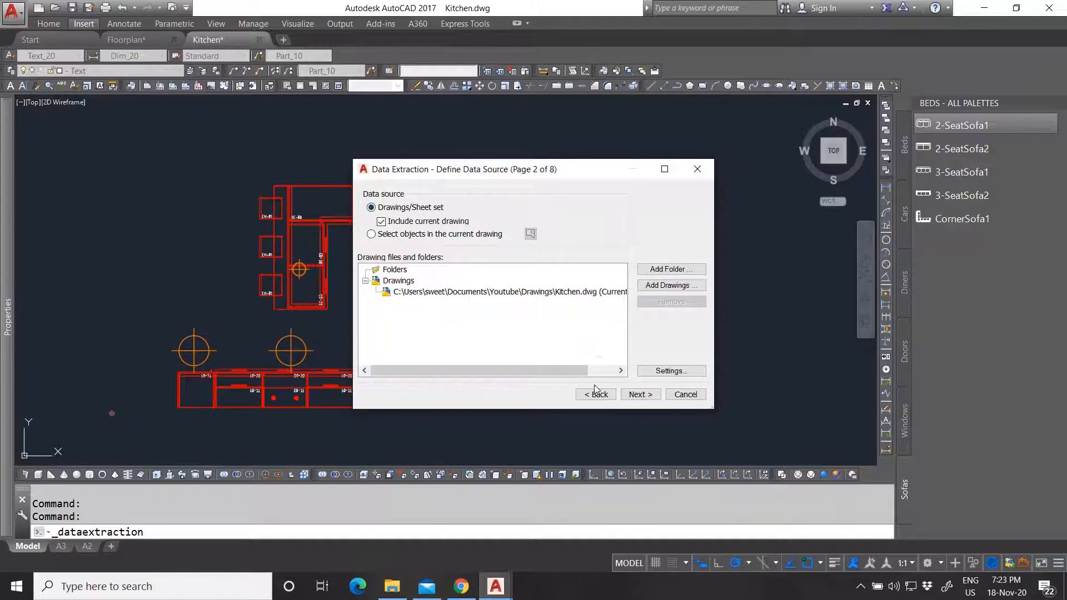
{"action": "left_click", "coordinate": [628, 395]}
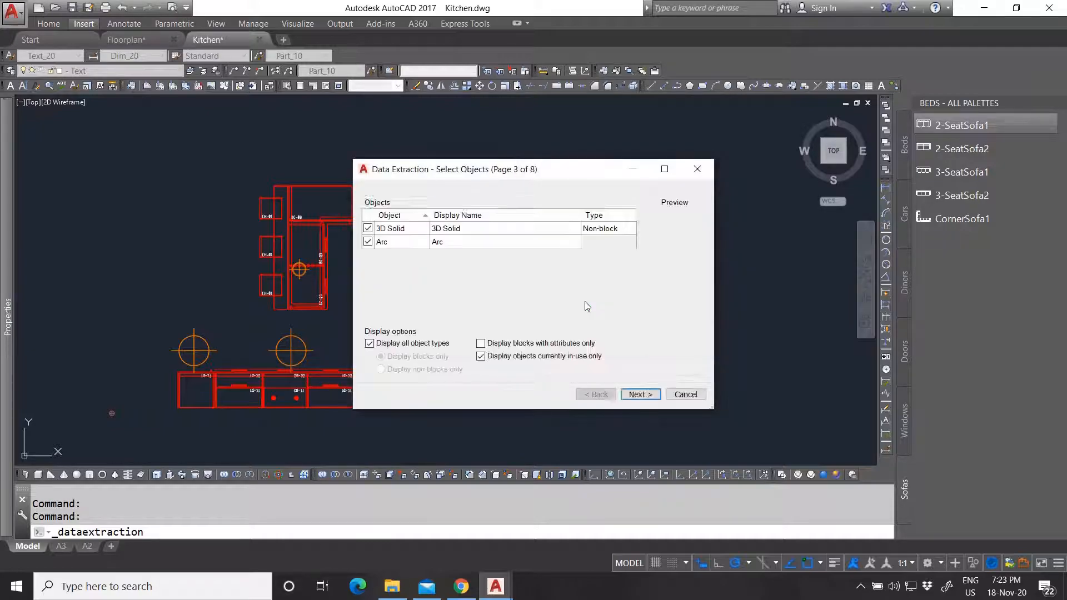
Review the objects found for extraction and limit the list to blocks only.
{"action": "left_click_drag", "start_coordinate": [479, 409], "coordinate": [472, 492]}
{"action": "scroll", "coordinate": [473, 321], "scroll_direction": "down", "scroll_amount": 2}
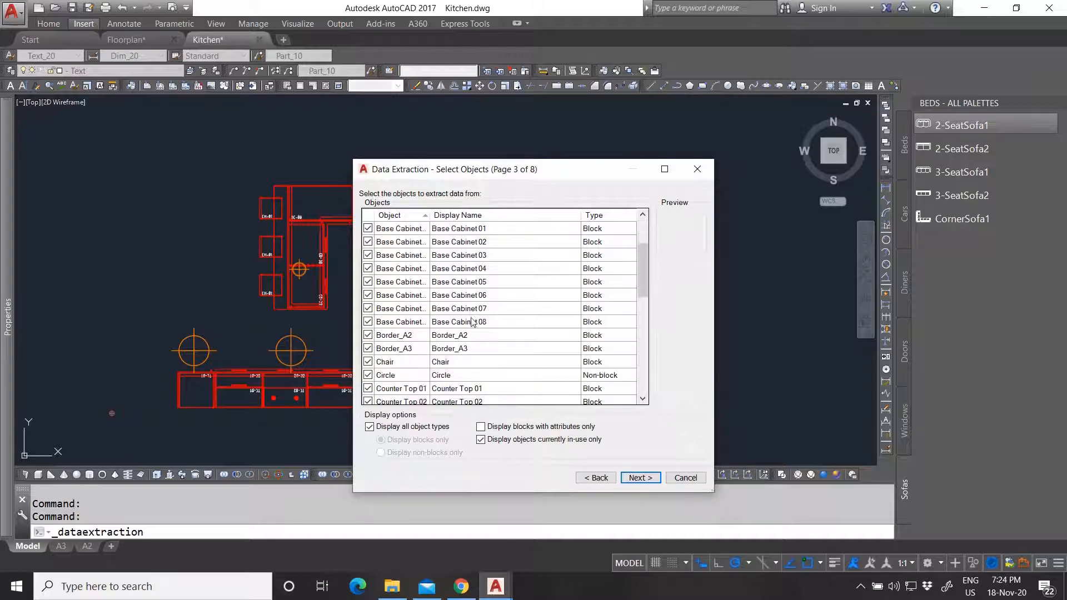
{"action": "scroll", "coordinate": [471, 327], "scroll_direction": "down", "scroll_amount": 8}
{"action": "scroll", "coordinate": [467, 342], "scroll_direction": "up", "scroll_amount": 4}
{"action": "scroll", "coordinate": [468, 344], "scroll_direction": "up", "scroll_amount": 5}
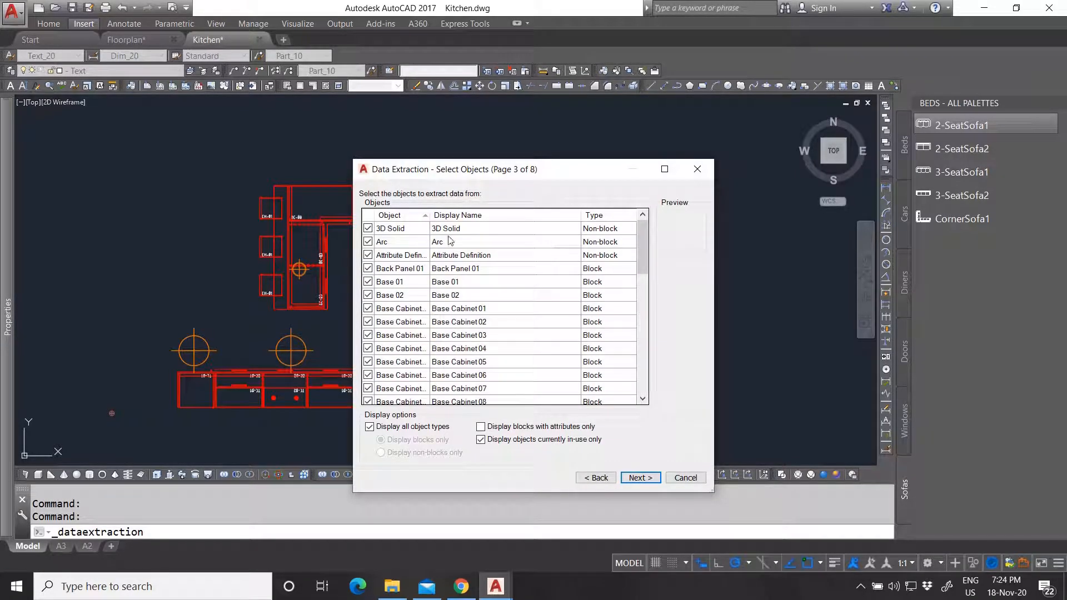
{"action": "scroll", "coordinate": [501, 278], "scroll_direction": "down", "scroll_amount": 5}
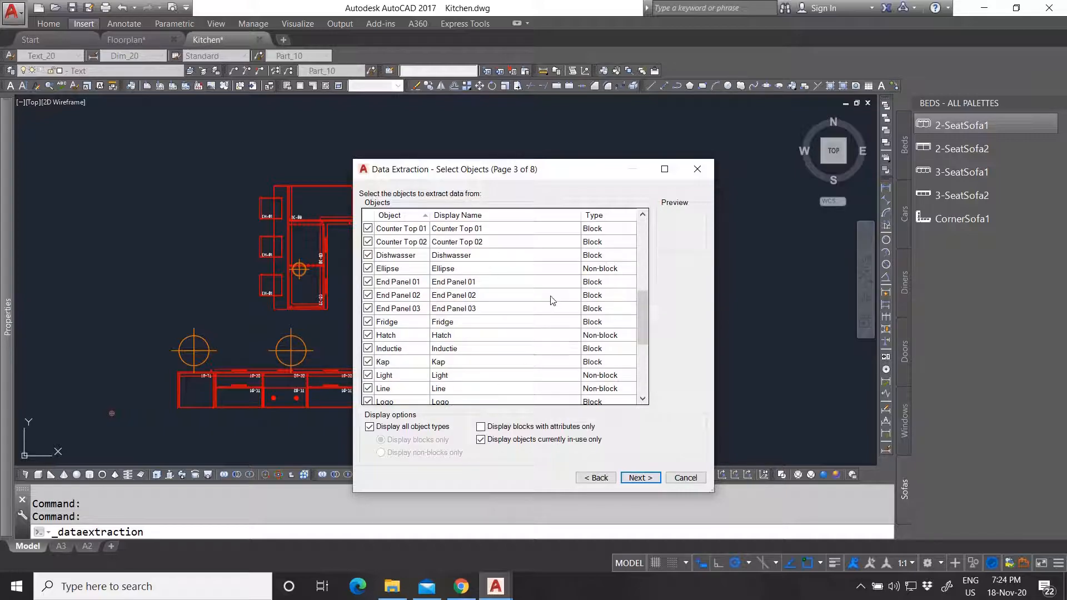
{"action": "scroll", "coordinate": [438, 314], "scroll_direction": "down", "scroll_amount": 3}
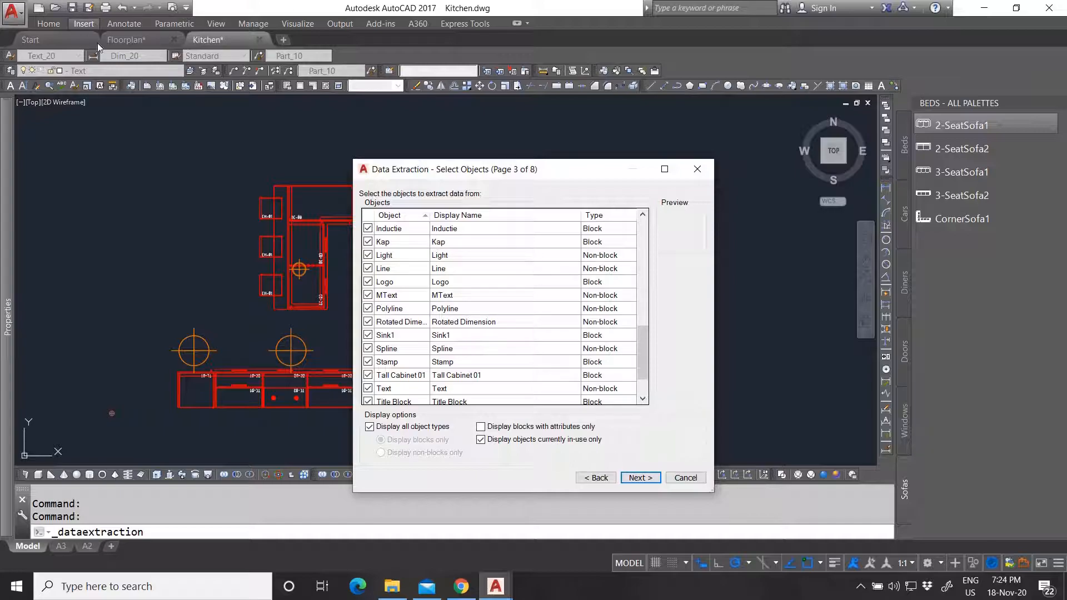
{"action": "left_click", "coordinate": [371, 427]}
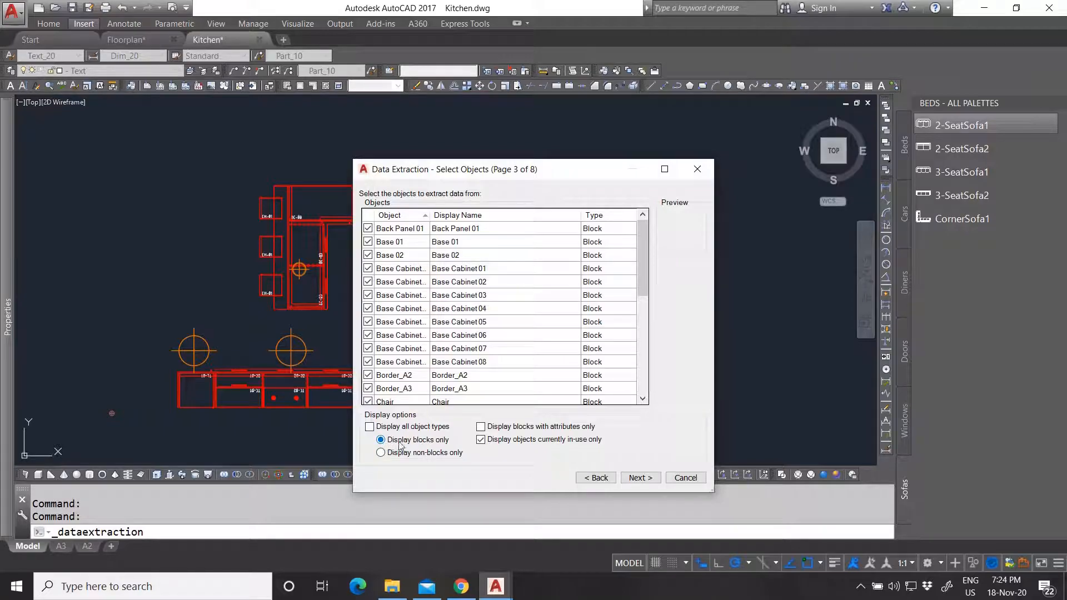
Exclude the Logo and Stamp blocks from the data extraction.
{"action": "left_click_drag", "start_coordinate": [642, 276], "coordinate": [642, 374]}
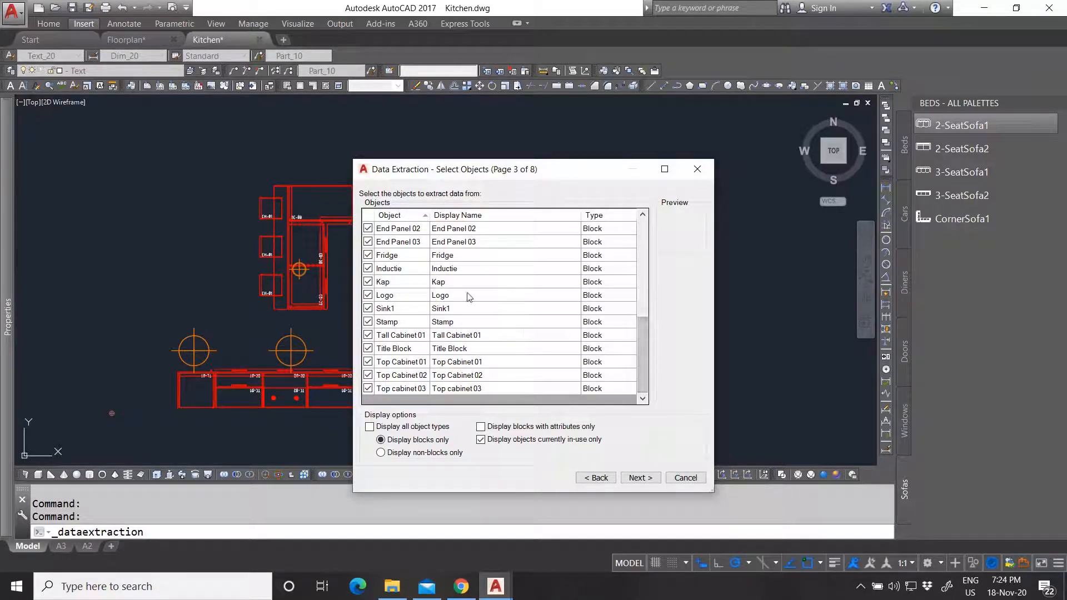
{"action": "mouse_move", "coordinate": [642, 353]}
{"action": "left_mouse_down"}
{"action": "mouse_move", "coordinate": [639, 239]}
{"action": "mouse_move", "coordinate": [644, 358]}
{"action": "left_mouse_up"}
{"action": "left_click", "coordinate": [369, 296]}
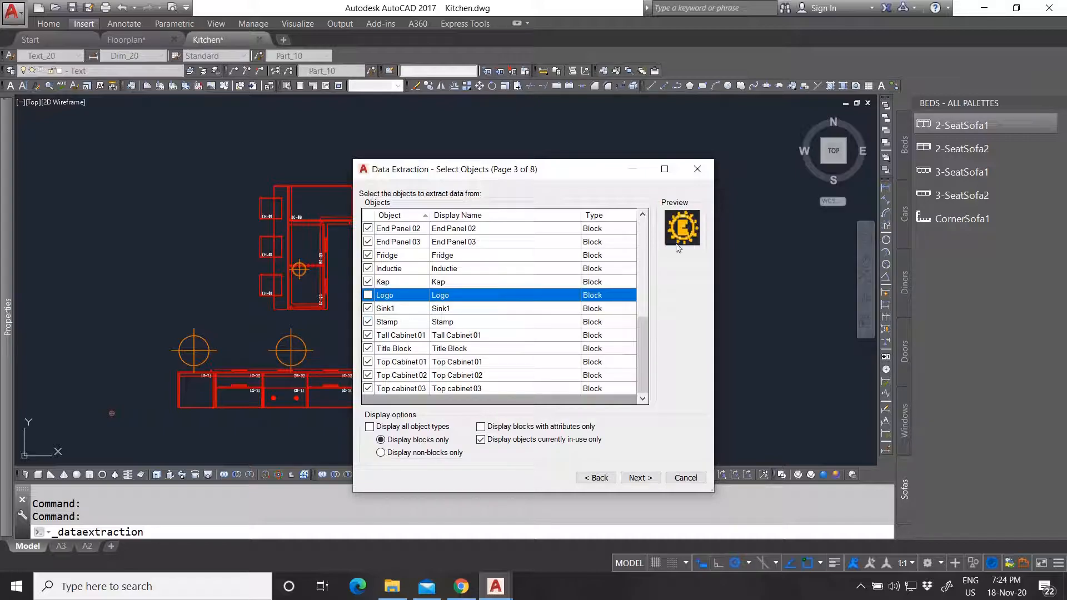
{"action": "left_click", "coordinate": [368, 323]}
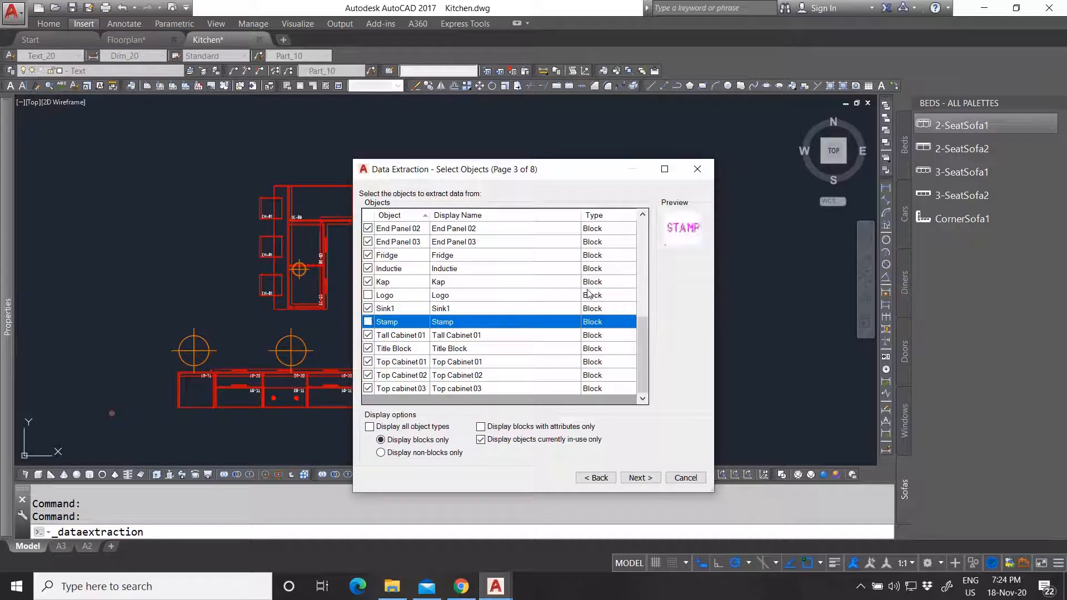
Limit the object list to blocks with attributes and check which blocks are listed.
{"action": "left_click_drag", "start_coordinate": [642, 355], "coordinate": [645, 393]}
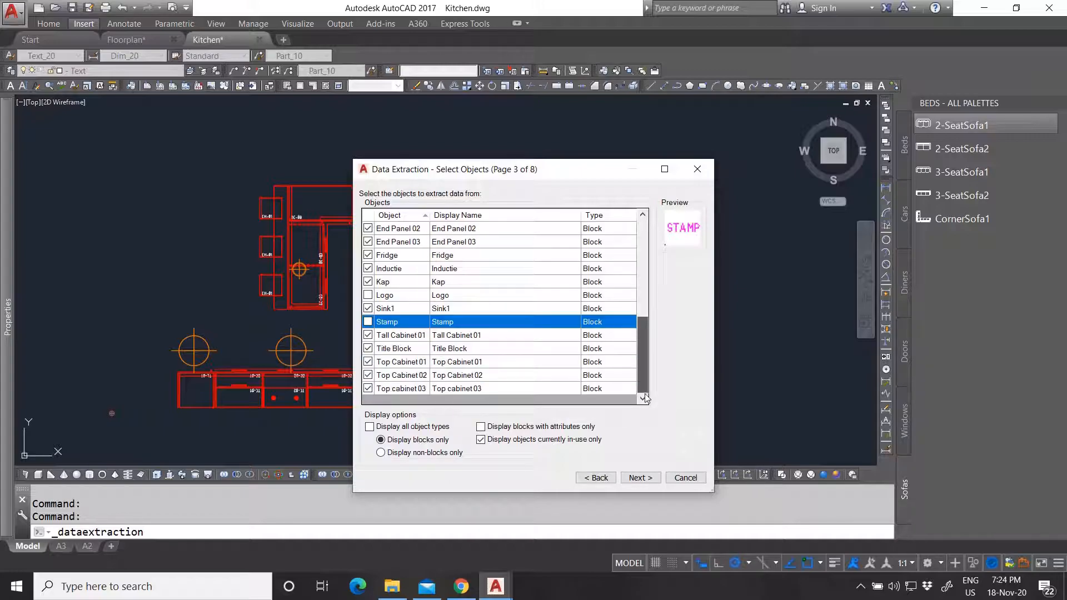
{"action": "left_click", "coordinate": [496, 428]}
{"action": "mouse_move", "coordinate": [637, 339]}
{"action": "left_mouse_down"}
{"action": "mouse_move", "coordinate": [647, 252]}
{"action": "mouse_move", "coordinate": [652, 343]}
{"action": "mouse_move", "coordinate": [639, 351]}
{"action": "left_mouse_up"}
{"action": "scroll", "coordinate": [505, 362], "scroll_direction": "up", "scroll_amount": 5}
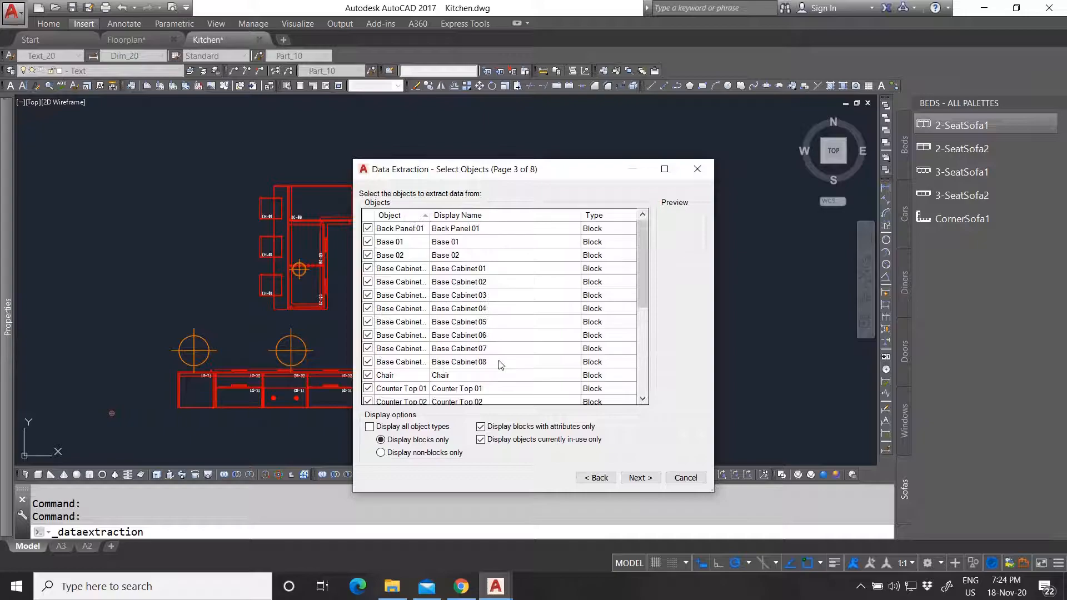
{"action": "scroll", "coordinate": [475, 300], "scroll_direction": "down", "scroll_amount": 3}
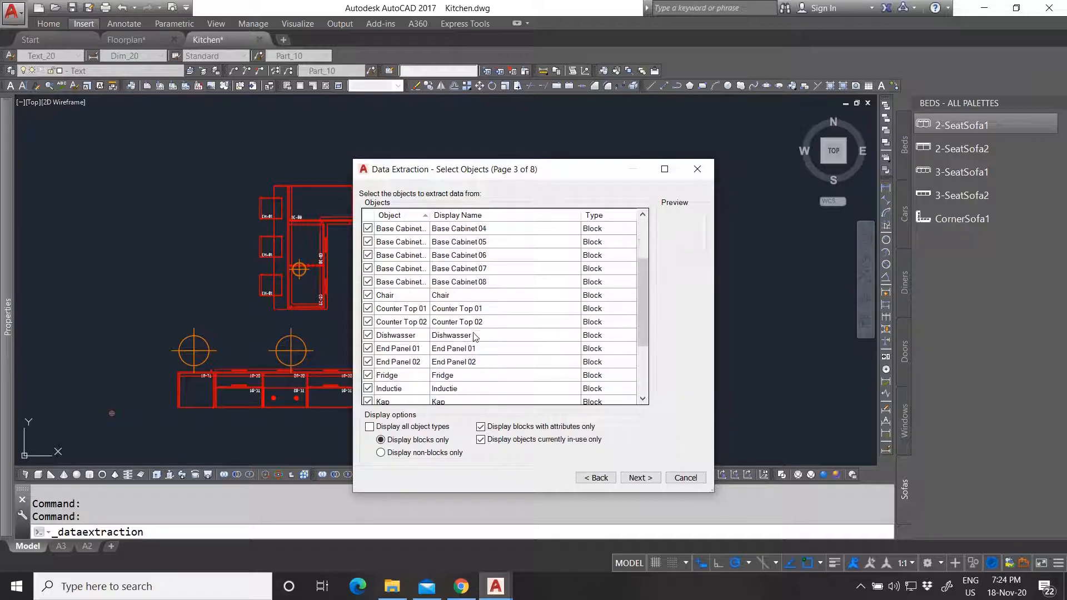
{"action": "scroll", "coordinate": [474, 340], "scroll_direction": "up", "scroll_amount": 3}
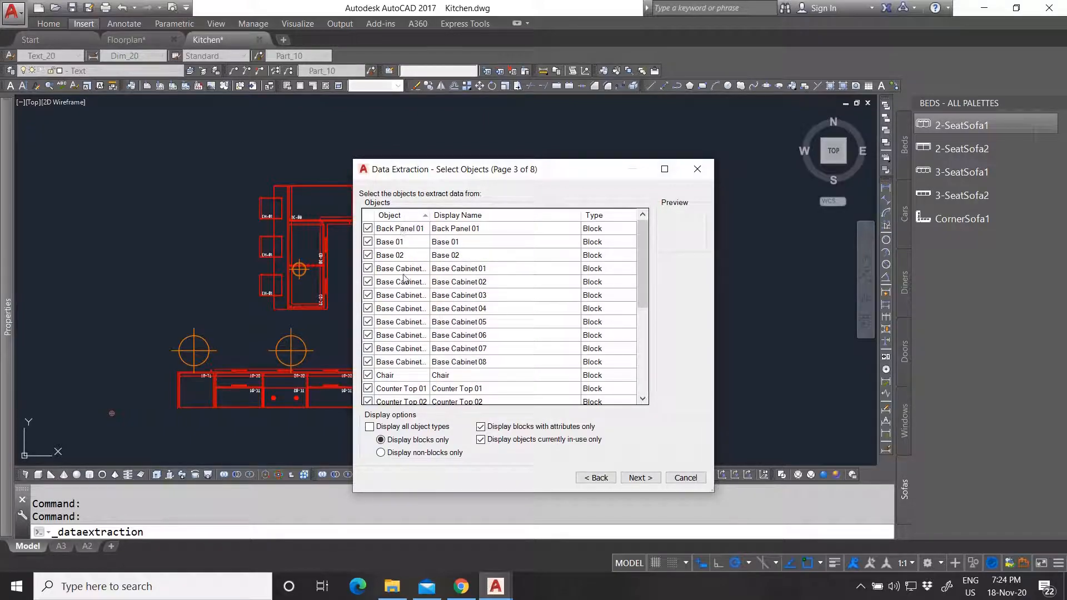
{"action": "scroll", "coordinate": [425, 339], "scroll_direction": "down", "scroll_amount": 5}
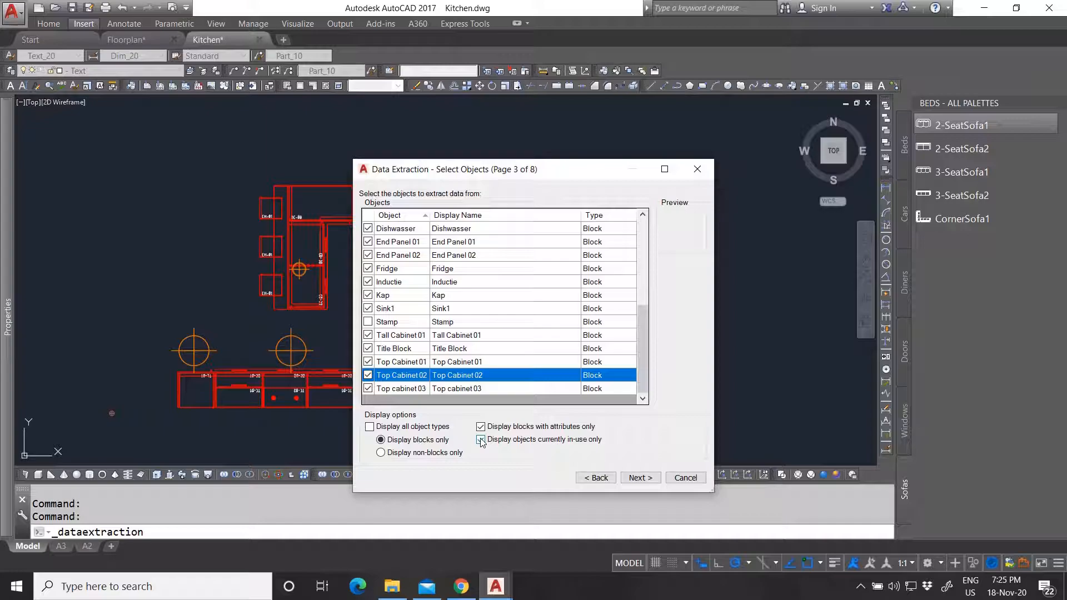
{"action": "scroll", "coordinate": [622, 337], "scroll_direction": "up", "scroll_amount": 5}
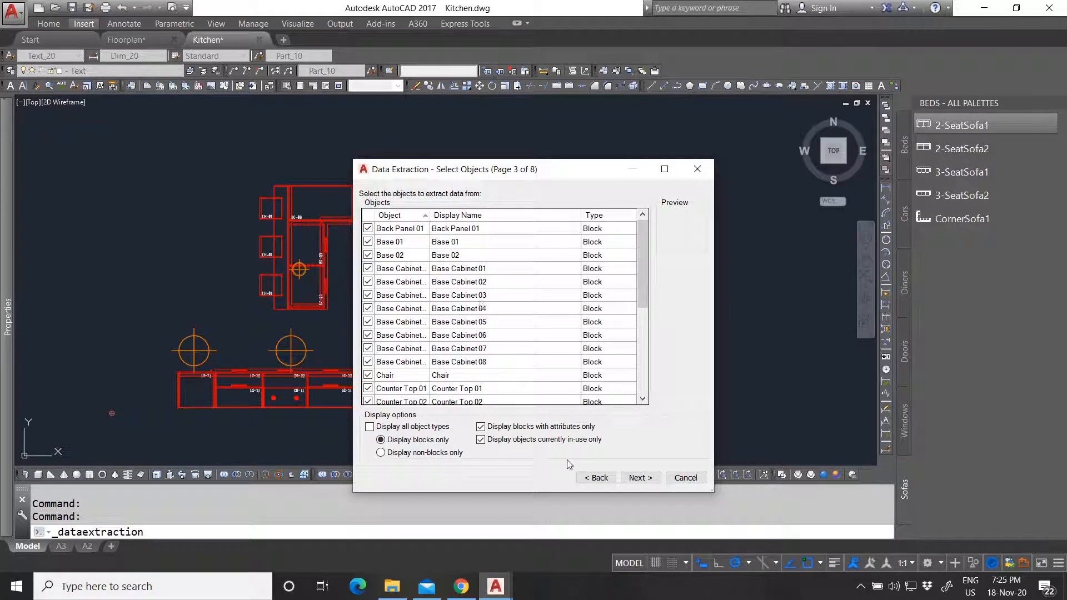
{"action": "left_click", "coordinate": [693, 479]}
{"action": "left_click", "coordinate": [617, 304]}
{"action": "scroll", "coordinate": [532, 283], "scroll_direction": "down", "scroll_amount": 5}
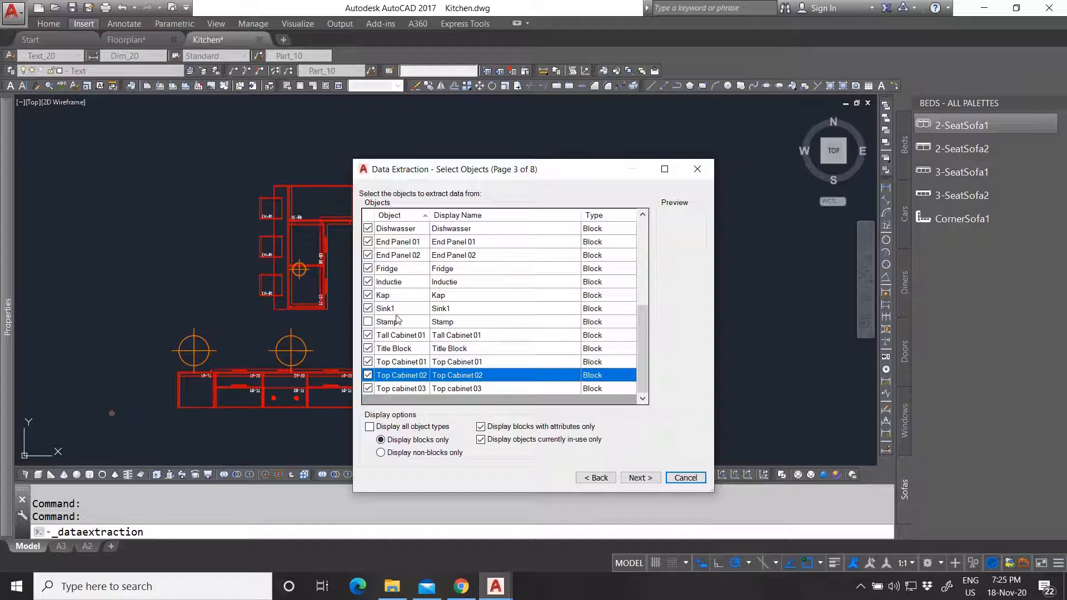
{"action": "scroll", "coordinate": [404, 371], "scroll_direction": "up", "scroll_amount": 3}
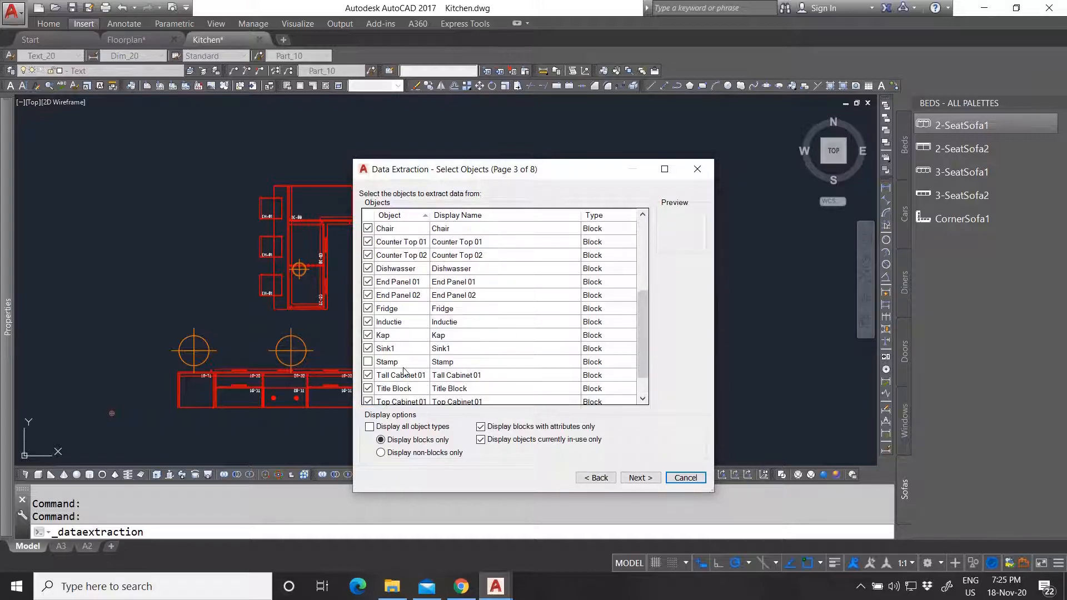
{"action": "scroll", "coordinate": [406, 371], "scroll_direction": "down", "scroll_amount": 3}
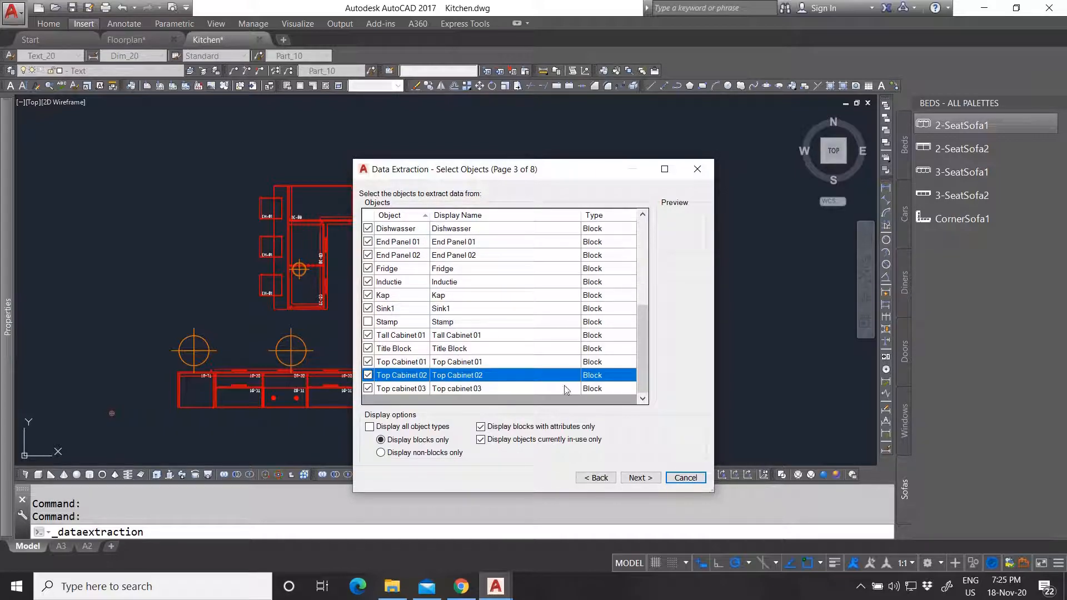
Compare the block list with the option to display only objects currently in use switched off and on.
{"action": "left_click", "coordinate": [480, 440]}
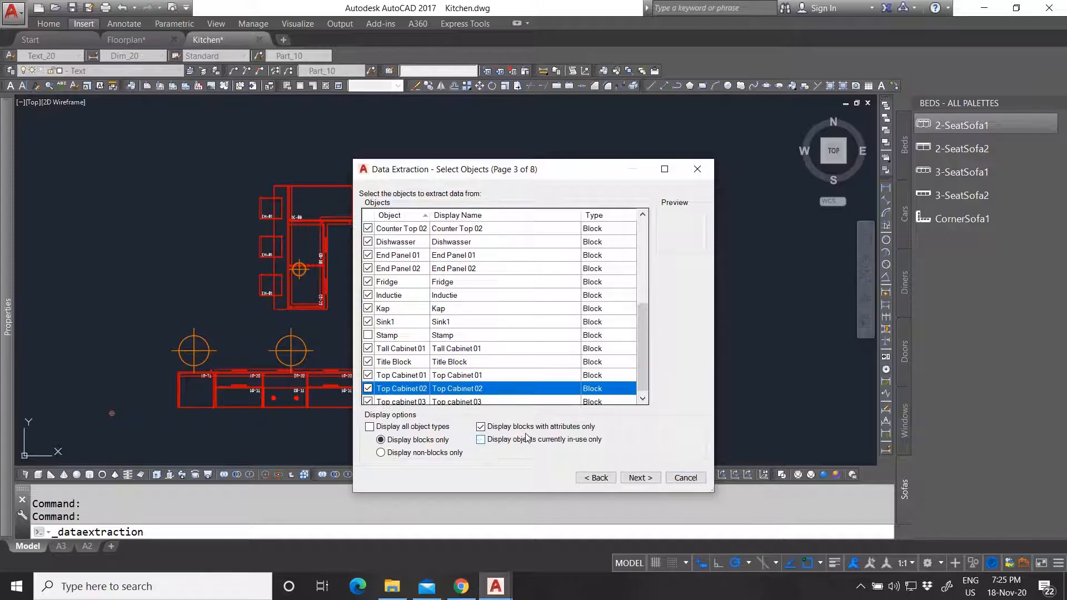
{"action": "scroll", "coordinate": [481, 364], "scroll_direction": "up", "scroll_amount": 3}
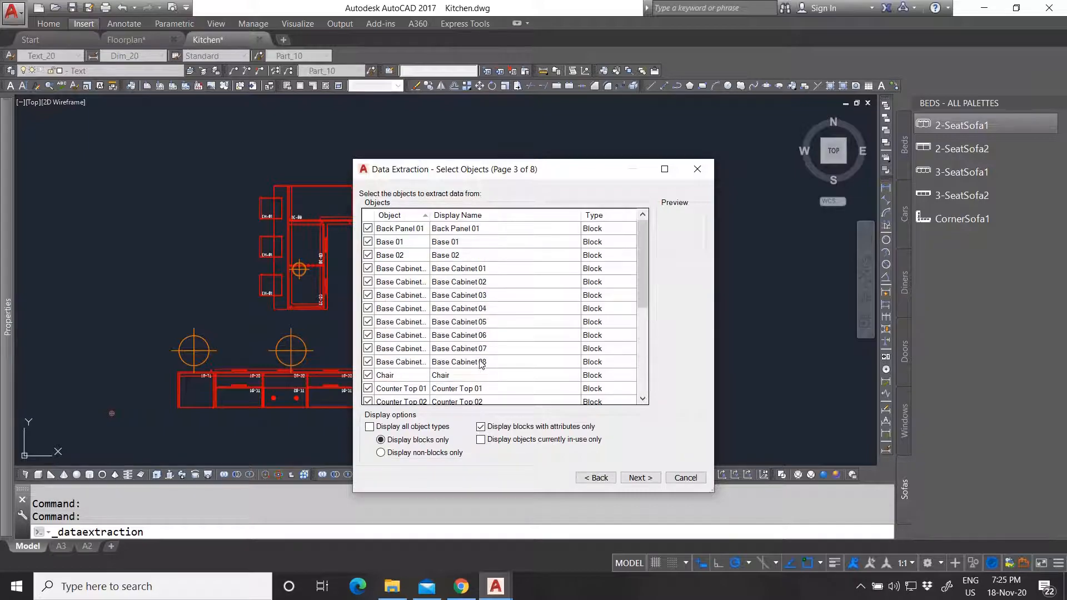
{"action": "scroll", "coordinate": [481, 364], "scroll_direction": "down", "scroll_amount": 5}
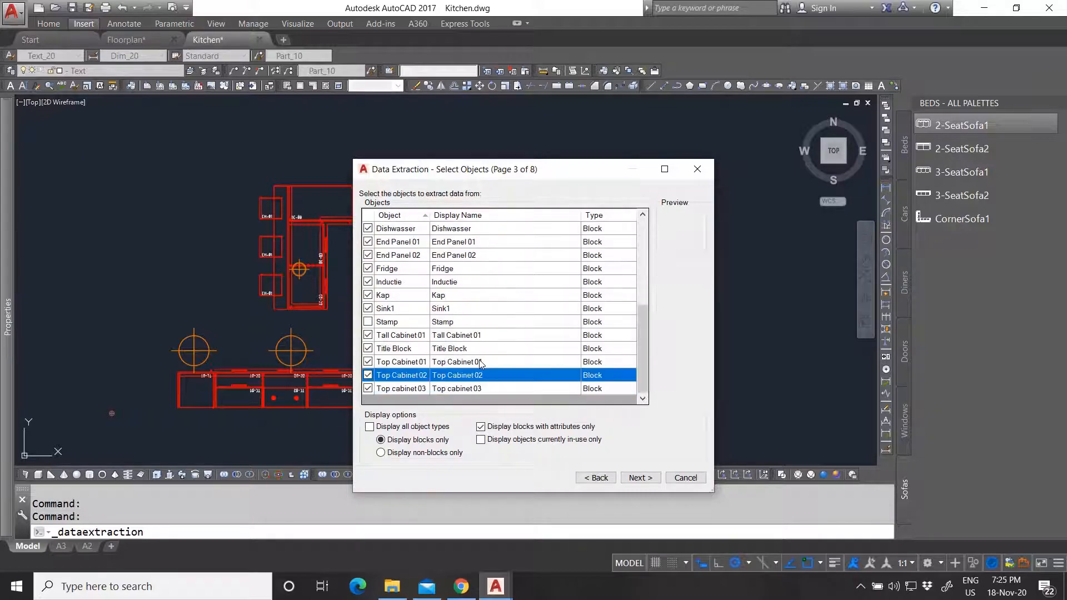
{"action": "left_click", "coordinate": [480, 440]}
{"action": "scroll", "coordinate": [453, 364], "scroll_direction": "up", "scroll_amount": 3}
{"action": "scroll", "coordinate": [453, 365], "scroll_direction": "up", "scroll_amount": 2}
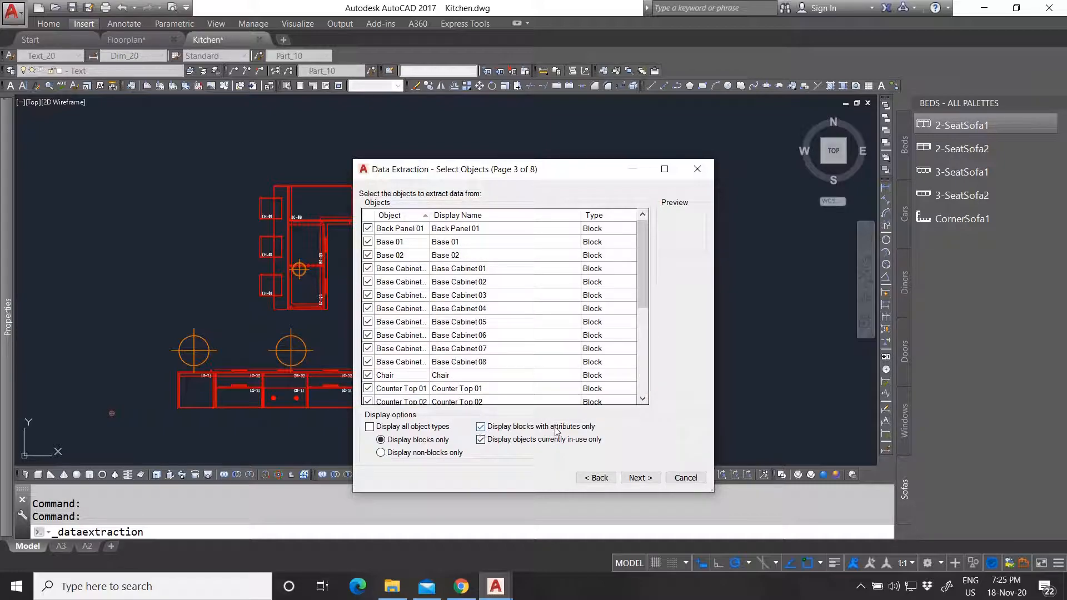
{"action": "scroll", "coordinate": [627, 399], "scroll_direction": "down", "scroll_amount": 5}
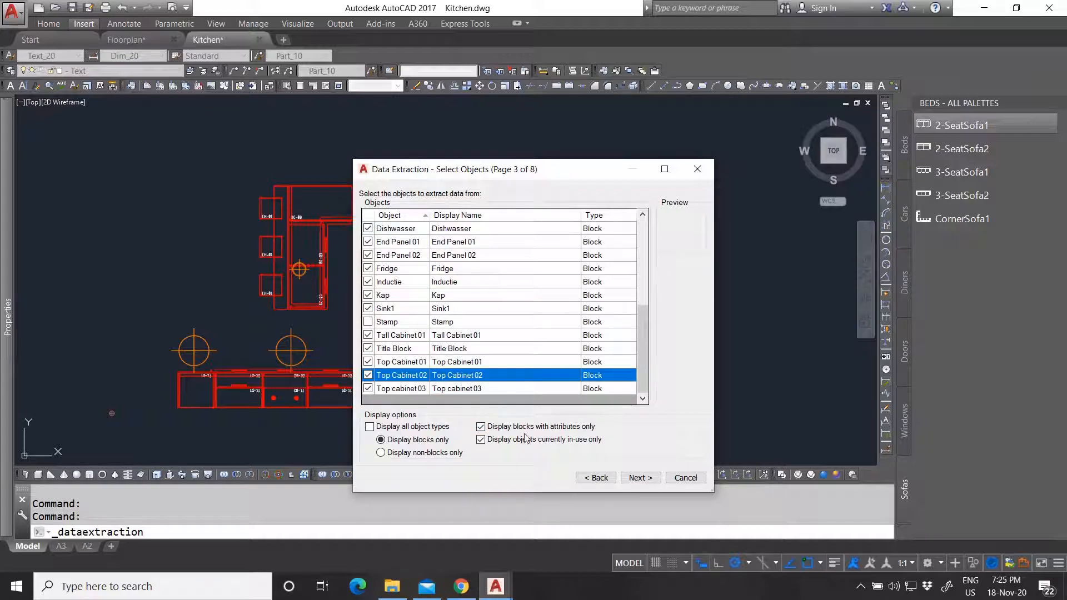
{"action": "left_click", "coordinate": [481, 442]}
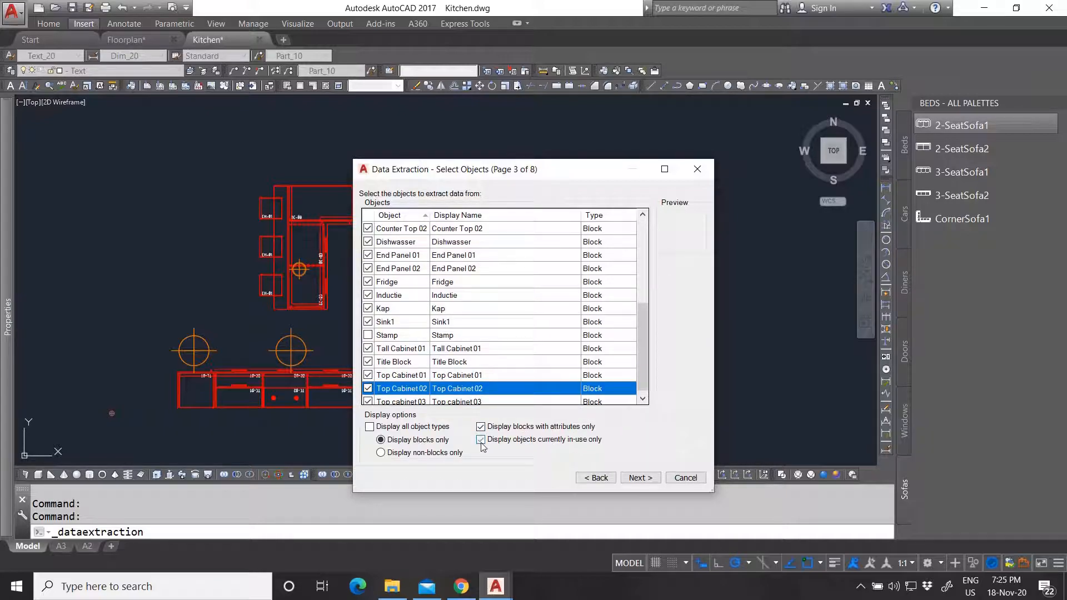
{"action": "left_click", "coordinate": [481, 443]}
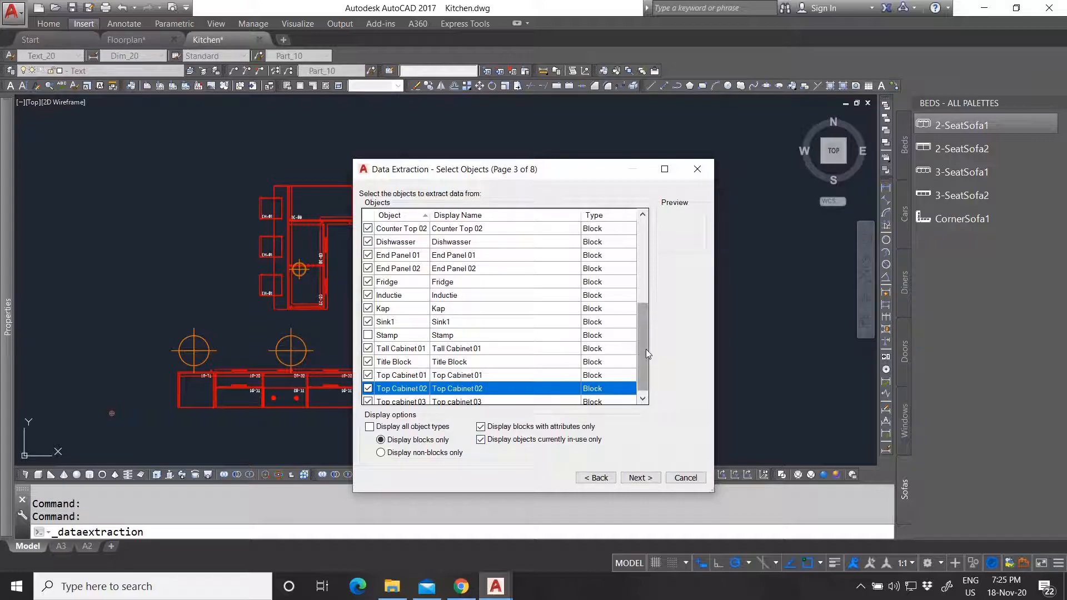
{"action": "left_click", "coordinate": [481, 440]}
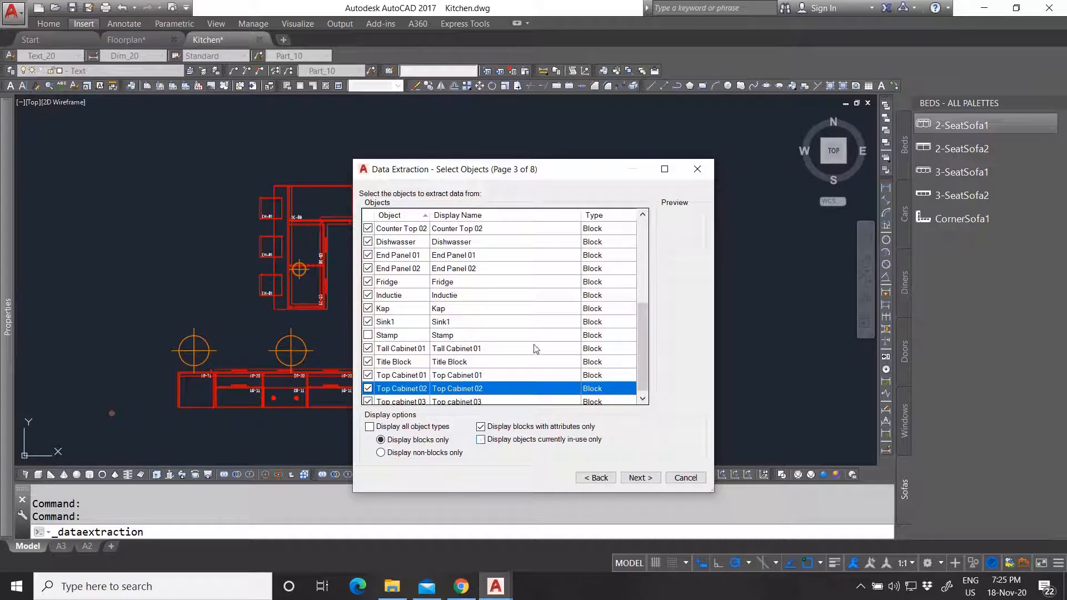
{"action": "scroll", "coordinate": [536, 348], "scroll_direction": "down", "scroll_amount": 1}
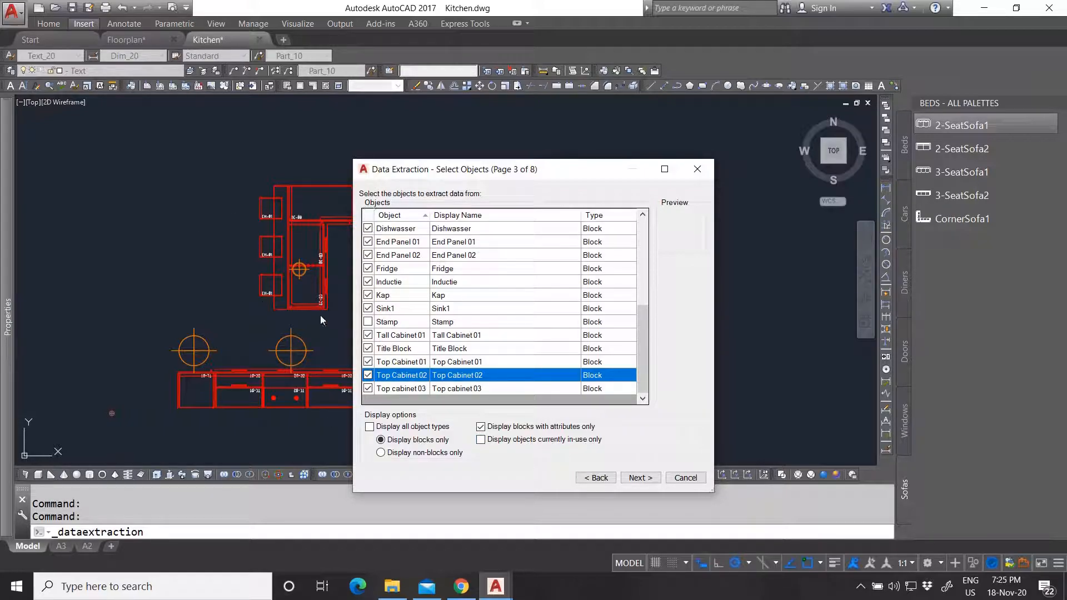
{"action": "scroll", "coordinate": [593, 341], "scroll_direction": "up", "scroll_amount": 4}
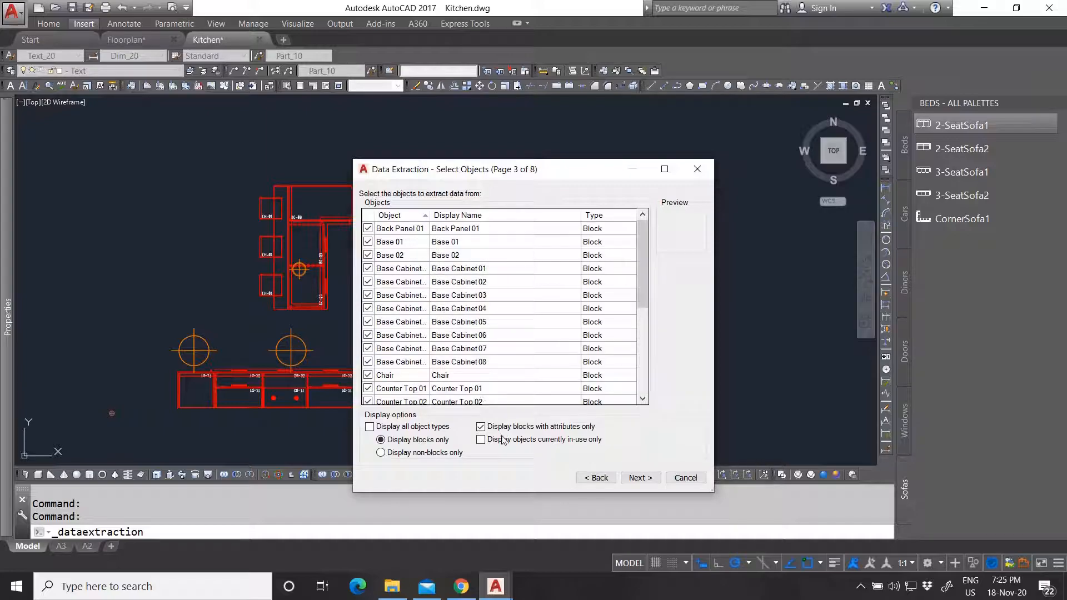
{"action": "left_click", "coordinate": [480, 440]}
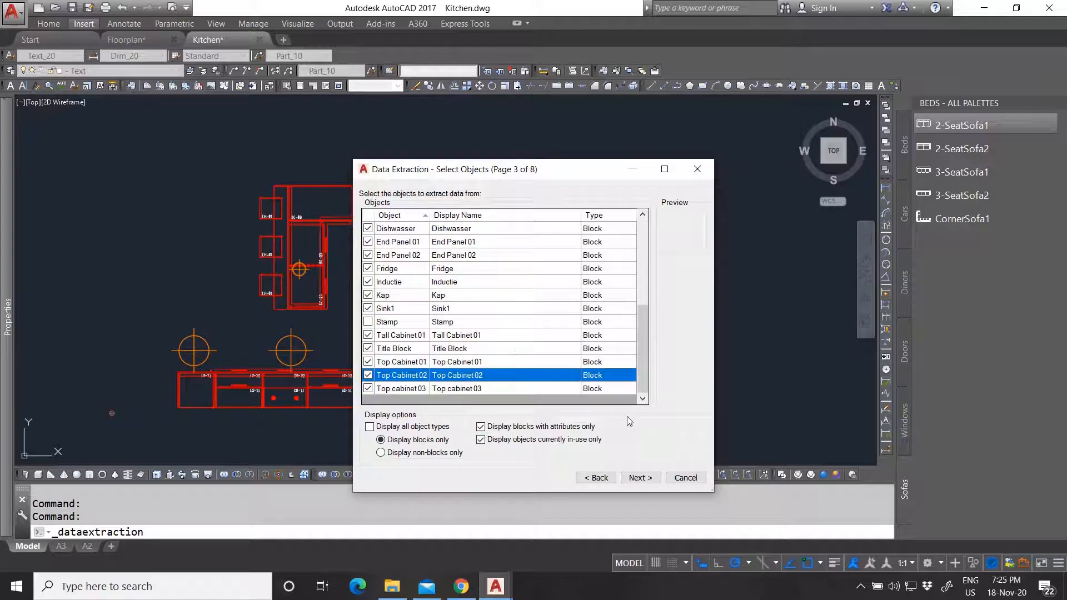
Accept the object selection, proceed to property selection and look through the extractable properties.
{"action": "left_click", "coordinate": [640, 478]}
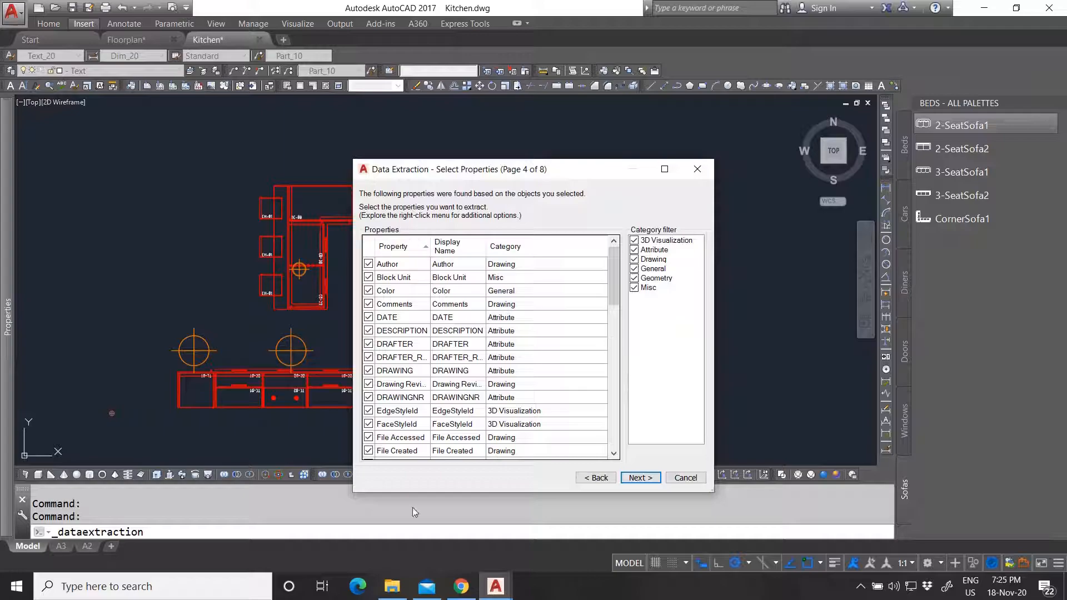
{"action": "scroll", "coordinate": [445, 358], "scroll_direction": "down", "scroll_amount": 10}
{"action": "scroll", "coordinate": [442, 392], "scroll_direction": "down", "scroll_amount": 2}
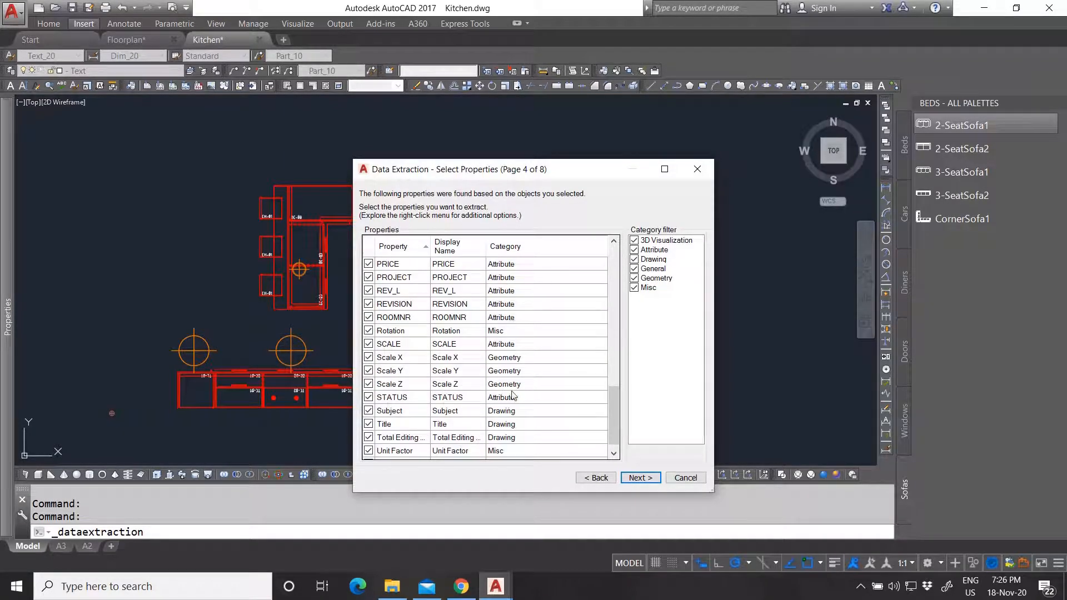
{"action": "scroll", "coordinate": [516, 381], "scroll_direction": "down", "scroll_amount": 1}
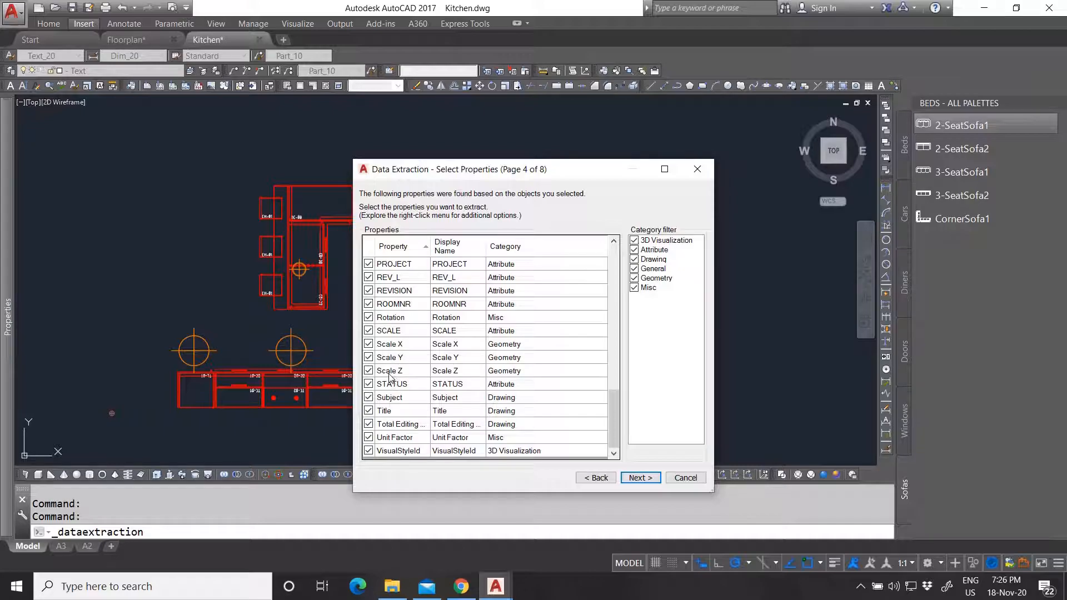
{"action": "scroll", "coordinate": [449, 424], "scroll_direction": "up", "scroll_amount": 6}
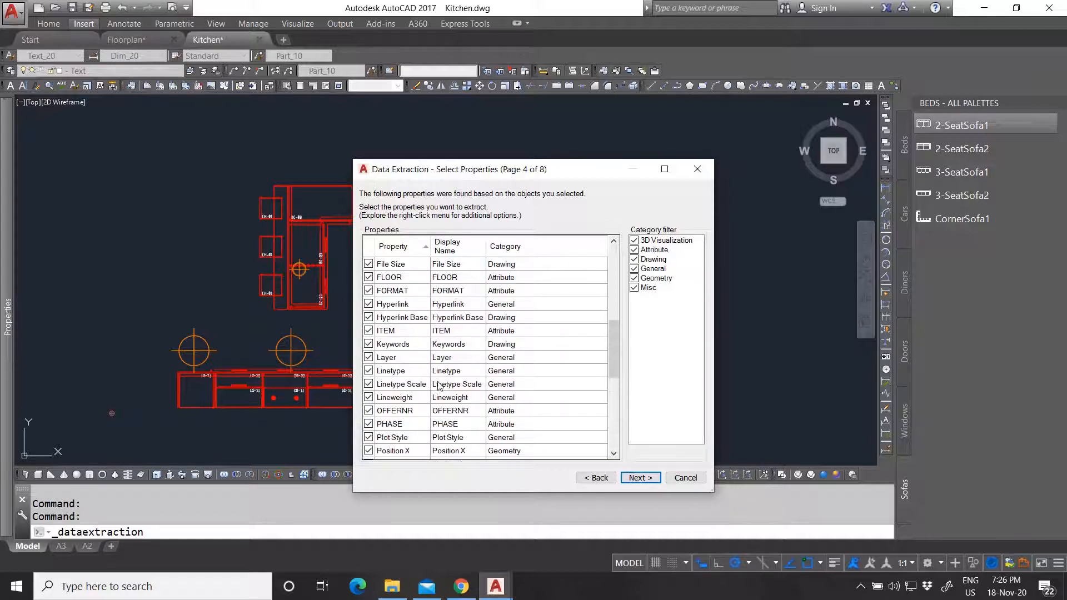
{"action": "scroll", "coordinate": [439, 386], "scroll_direction": "up", "scroll_amount": 6}
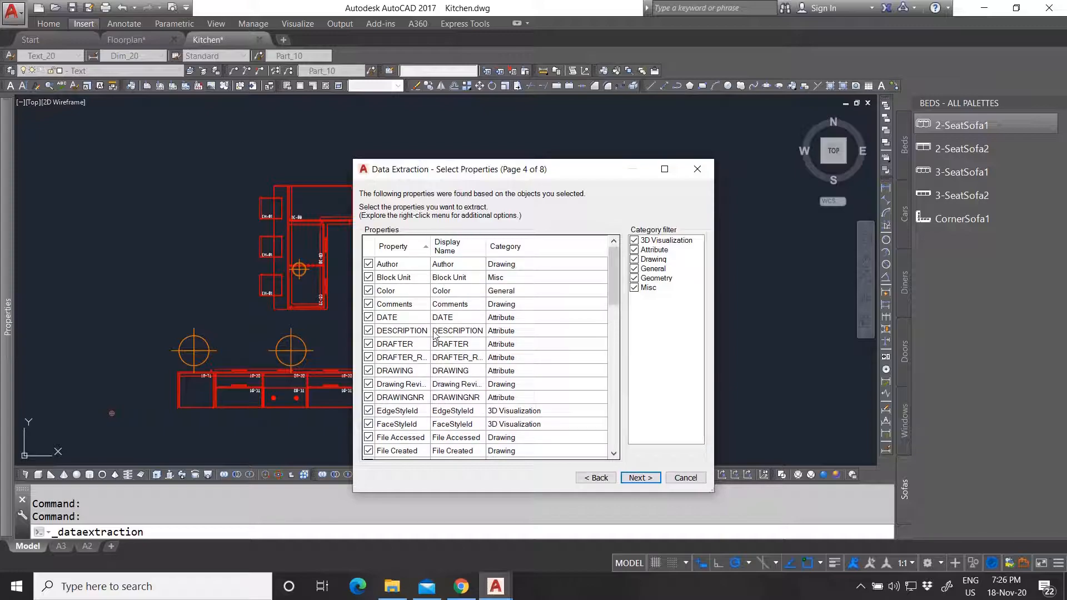
Filter the properties to the Attribute category only, excluding 3D Visualization, Drawing, General, Geometry and Misc.
{"action": "left_click", "coordinate": [634, 240]}
{"action": "left_click", "coordinate": [634, 258]}
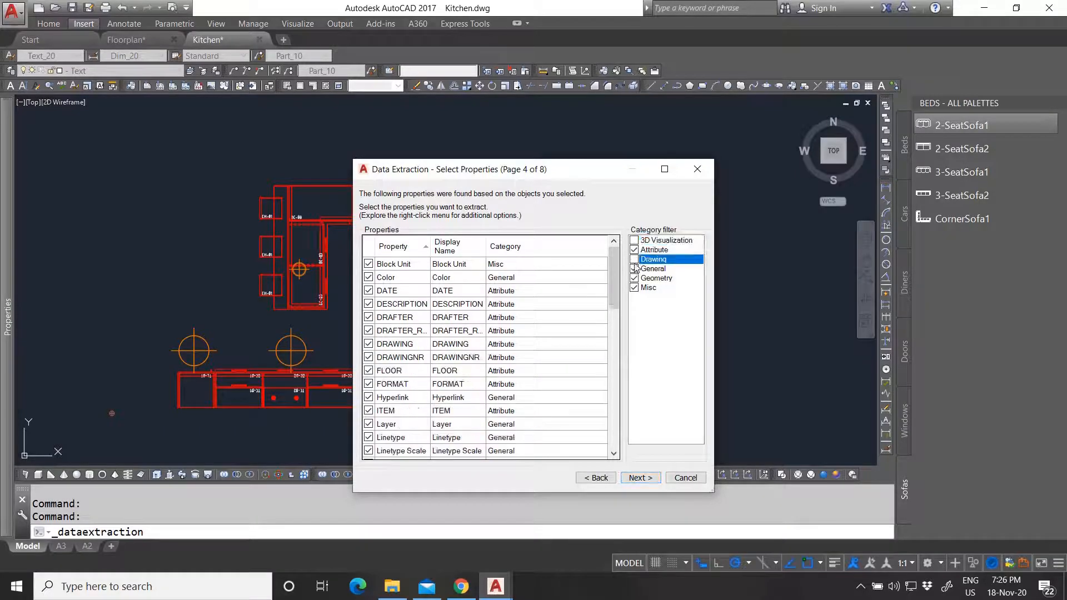
{"action": "left_click", "coordinate": [634, 268]}
{"action": "left_click", "coordinate": [634, 278]}
{"action": "left_click", "coordinate": [634, 287]}
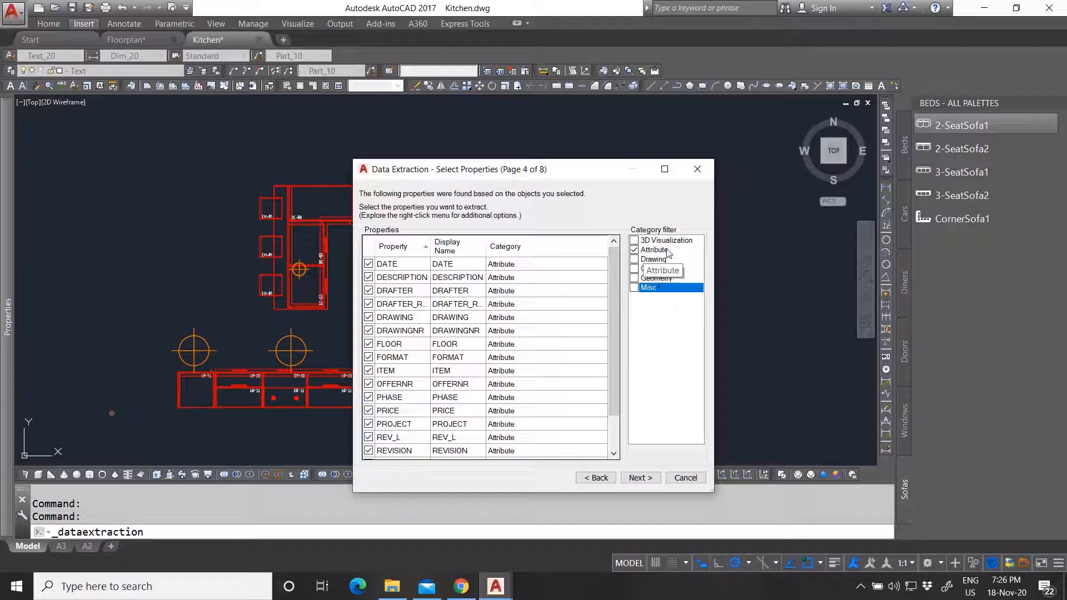
Exclude the DATE, DRAFTER, DRAFTER_R…, DRAWING, DRAWINGNR and FLOOR attributes from the extraction, keeping DESCRIPTION.
{"action": "scroll", "coordinate": [610, 269], "scroll_direction": "down", "scroll_amount": 1}
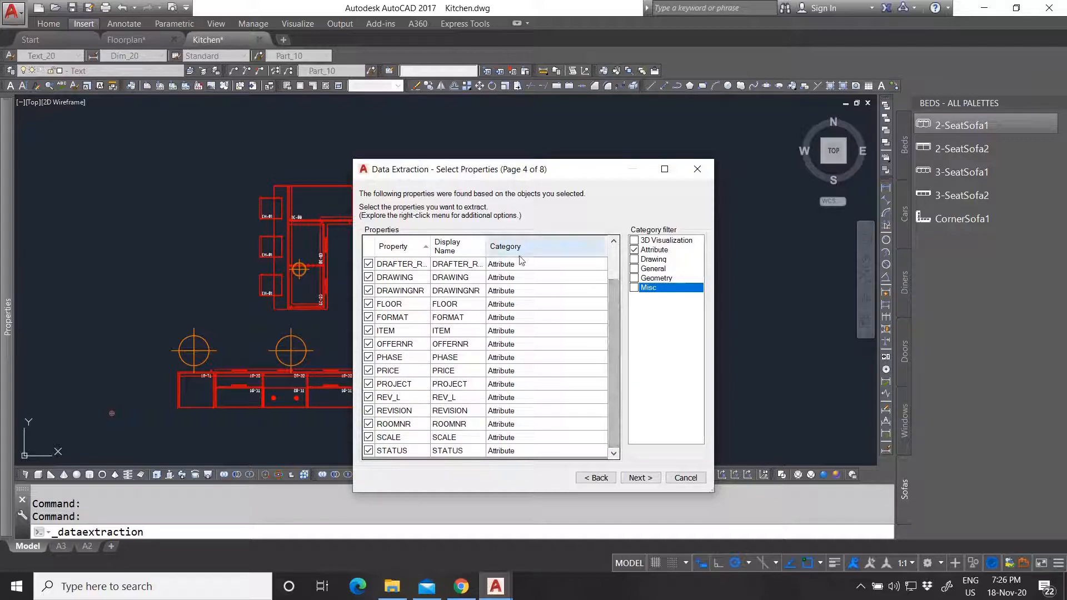
{"action": "scroll", "coordinate": [519, 366], "scroll_direction": "up", "scroll_amount": 1}
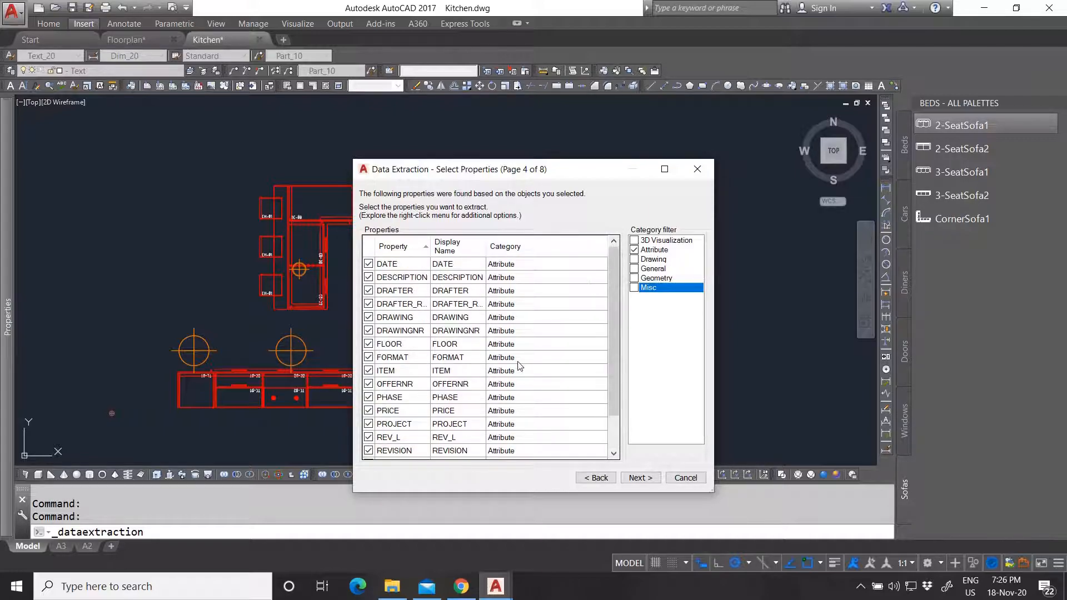
{"action": "scroll", "coordinate": [518, 365], "scroll_direction": "down", "scroll_amount": 1}
{"action": "scroll", "coordinate": [405, 311], "scroll_direction": "up", "scroll_amount": 1}
{"action": "left_click", "coordinate": [369, 264]}
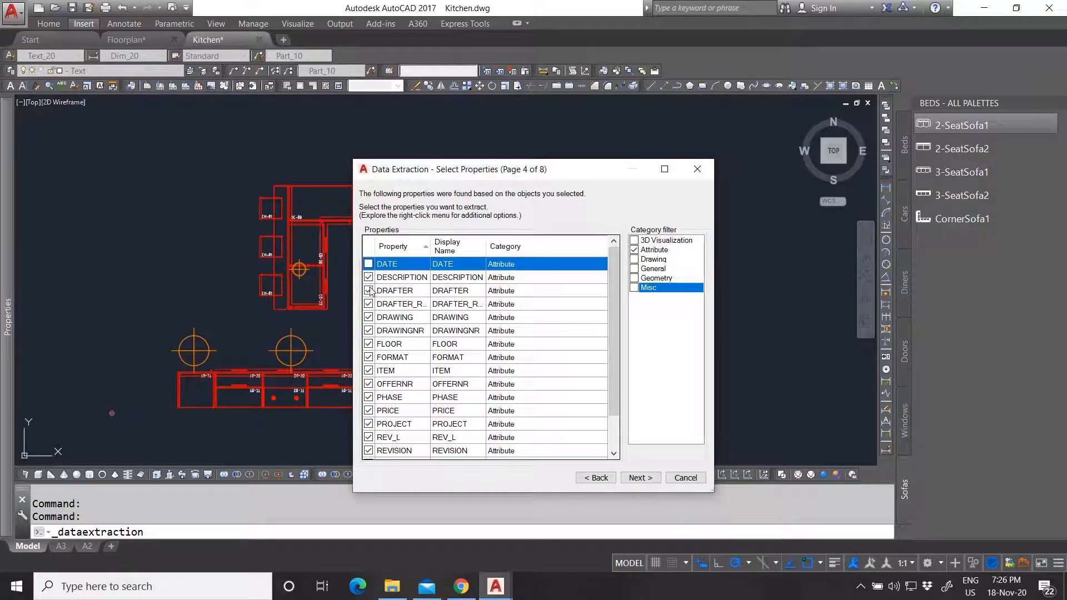
{"action": "left_click", "coordinate": [368, 290]}
{"action": "left_click", "coordinate": [368, 304]}
{"action": "left_click", "coordinate": [368, 330]}
{"action": "left_click", "coordinate": [368, 345]}
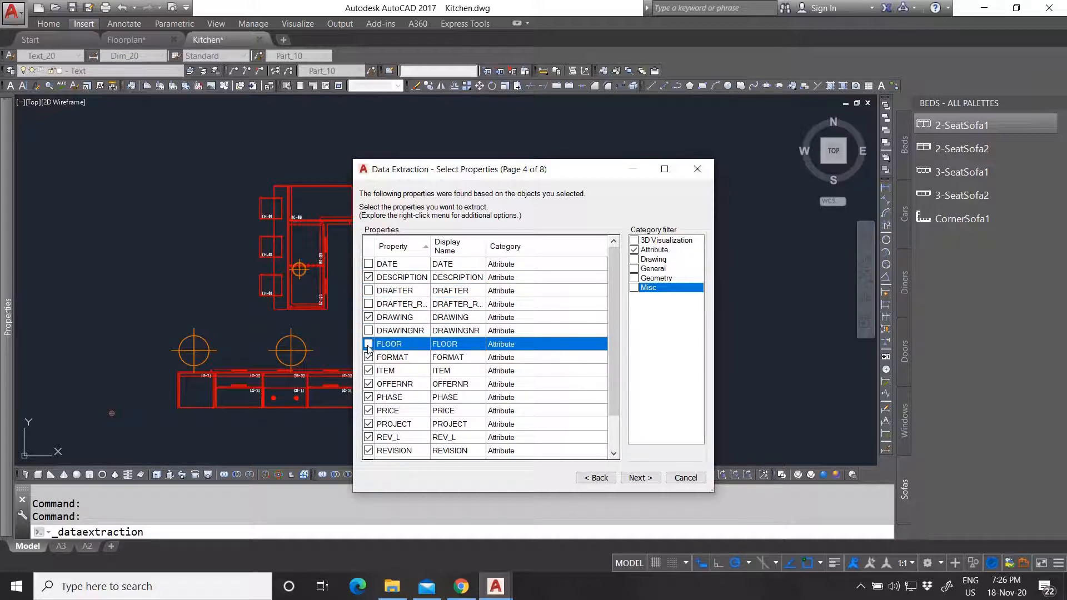
{"action": "left_click", "coordinate": [368, 319]}
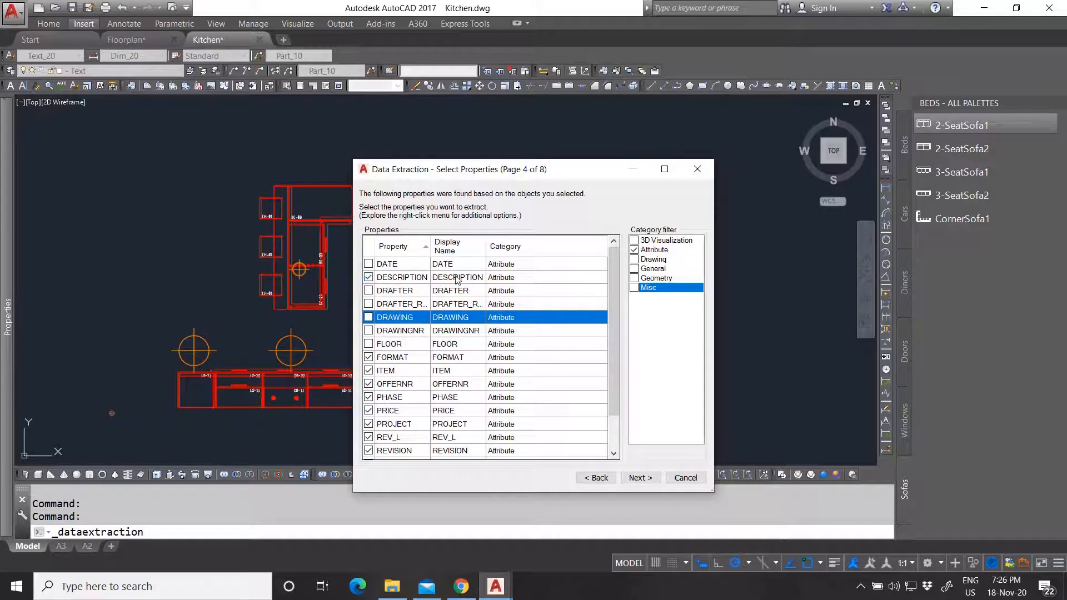
Exclude the FORMAT, OFFERNR and PHASE attributes from the extraction while keeping ITEM selected.
{"action": "scroll", "coordinate": [435, 338], "scroll_direction": "down", "scroll_amount": 1}
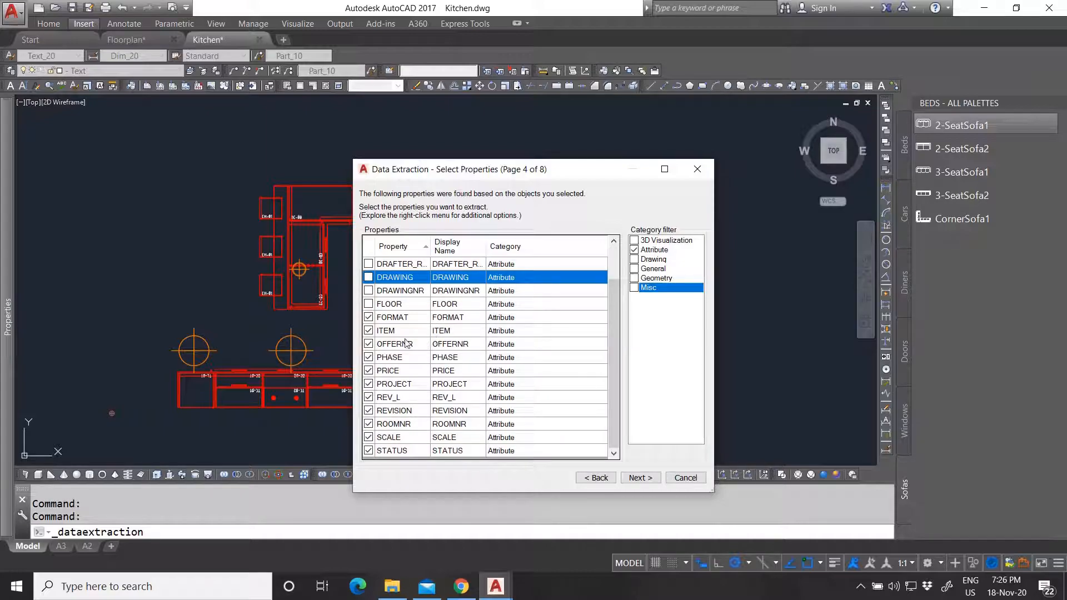
{"action": "left_click", "coordinate": [369, 317]}
{"action": "left_click", "coordinate": [368, 331]}
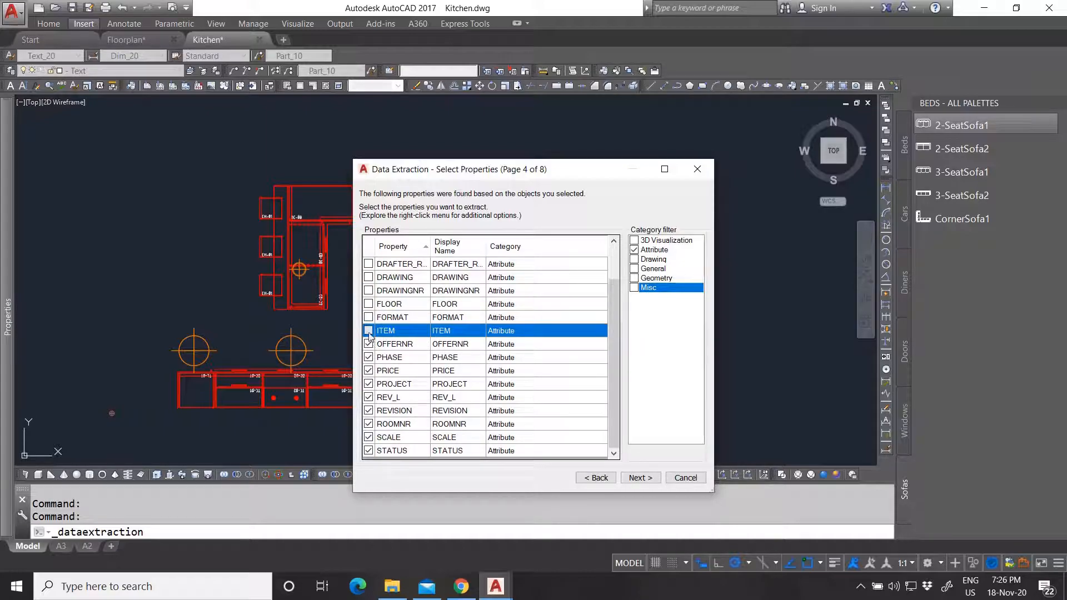
{"action": "left_click", "coordinate": [369, 334]}
{"action": "left_click", "coordinate": [371, 343]}
{"action": "left_click", "coordinate": [368, 357]}
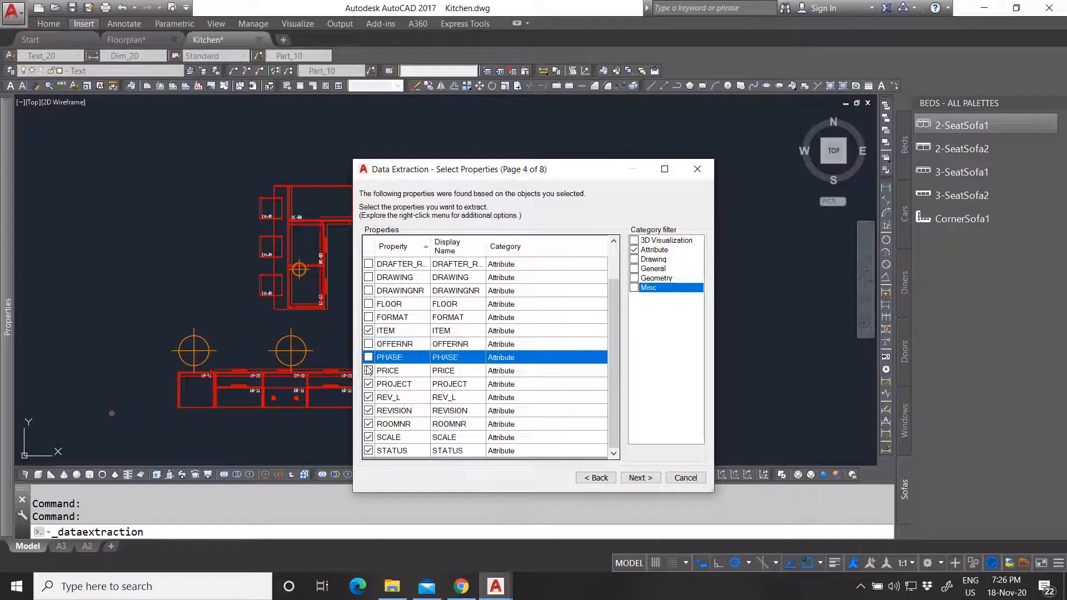
Exclude the PROJECT, REV_L, REVISION, ROOMNR, SCALE and STATUS attributes while keeping PRICE selected.
{"action": "left_click", "coordinate": [369, 370]}
{"action": "left_click", "coordinate": [368, 384]}
{"action": "left_click", "coordinate": [369, 398]}
{"action": "left_click", "coordinate": [368, 411]}
{"action": "left_click", "coordinate": [369, 424]}
{"action": "left_click", "coordinate": [369, 437]}
{"action": "left_click", "coordinate": [368, 451]}
{"action": "left_click", "coordinate": [369, 437]}
{"action": "left_click", "coordinate": [370, 424]}
{"action": "scroll", "coordinate": [370, 424], "scroll_direction": "up", "scroll_amount": 1}
{"action": "scroll", "coordinate": [401, 389], "scroll_direction": "down", "scroll_amount": 1}
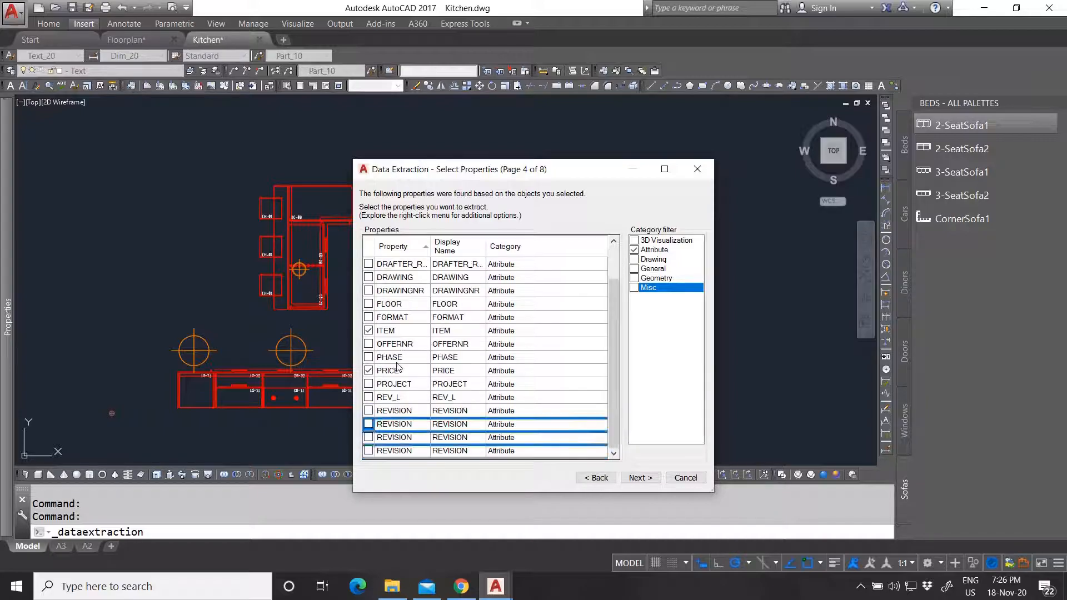
Review the selected properties, proceed to data refinement and look through the extracted rows for unwanted blocks.
{"action": "right_click", "coordinate": [523, 309]}
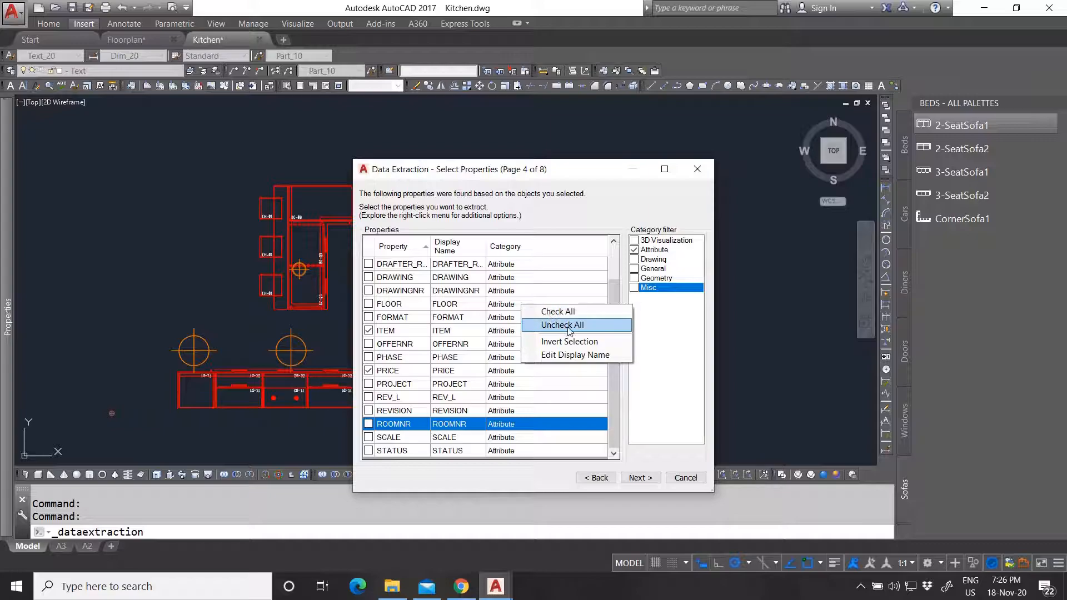
{"action": "key", "text": "Escape"}
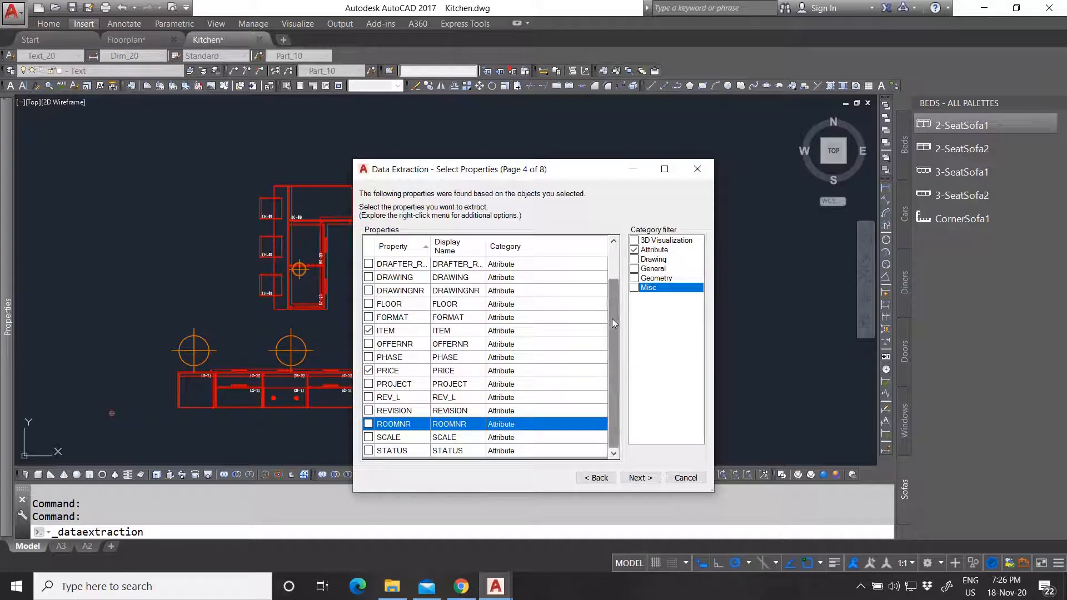
{"action": "scroll", "coordinate": [612, 319], "scroll_direction": "up", "scroll_amount": 1}
{"action": "scroll", "coordinate": [397, 317], "scroll_direction": "down", "scroll_amount": 1}
{"action": "scroll", "coordinate": [396, 317], "scroll_direction": "up", "scroll_amount": 1}
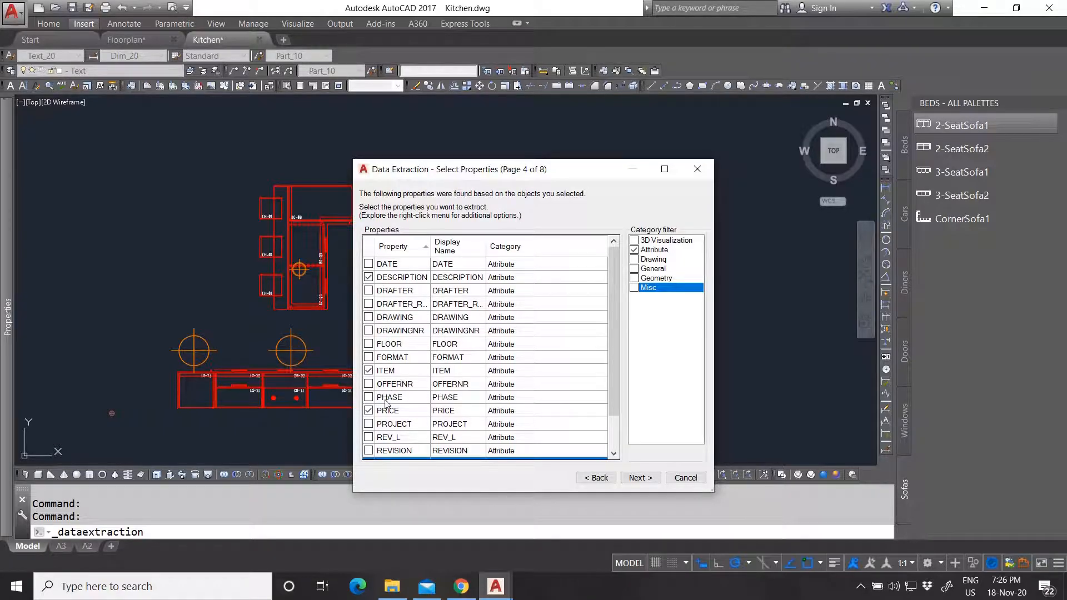
{"action": "scroll", "coordinate": [464, 367], "scroll_direction": "down", "scroll_amount": 1}
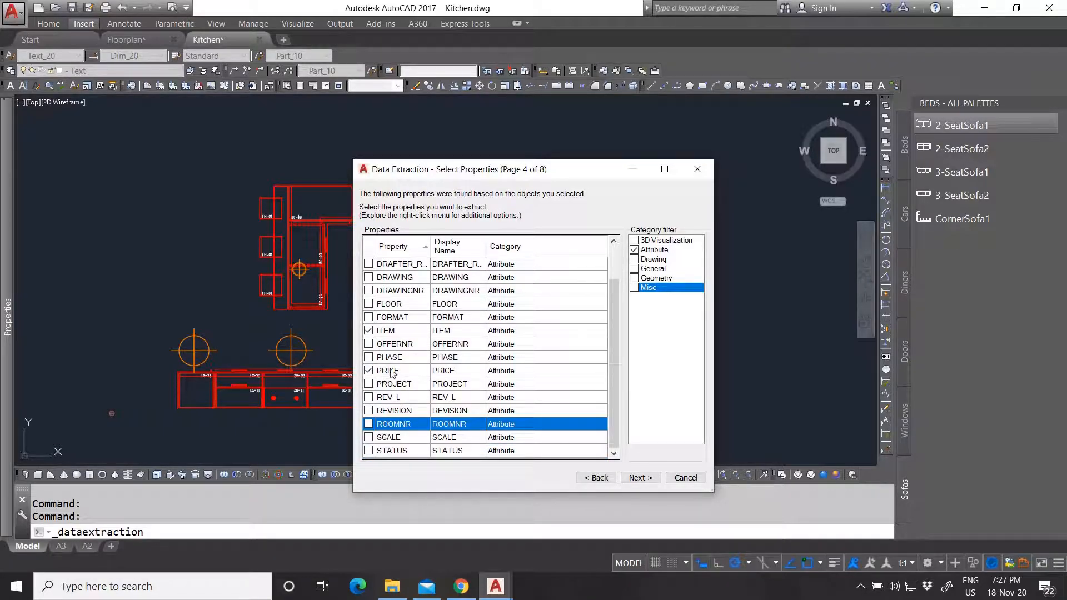
{"action": "left_click", "coordinate": [636, 477]}
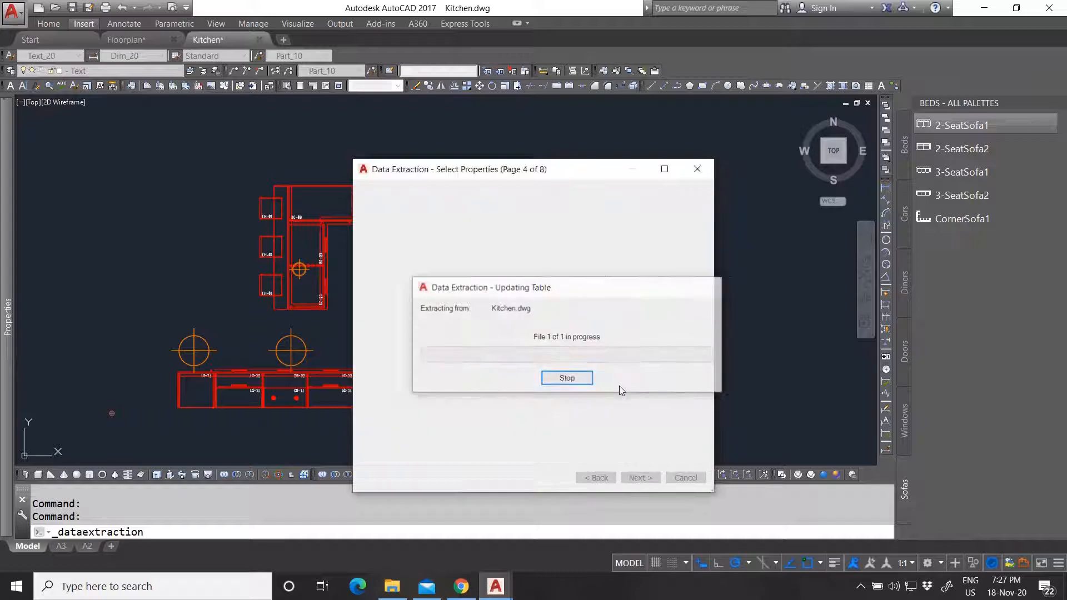
{"action": "scroll", "coordinate": [496, 332], "scroll_direction": "down", "scroll_amount": 3}
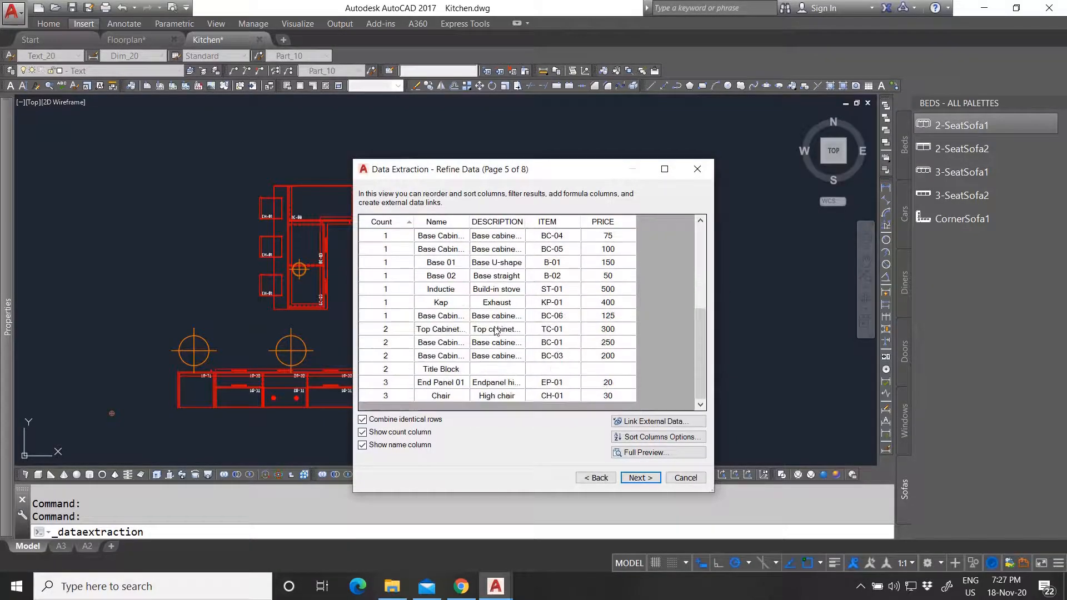
{"action": "scroll", "coordinate": [496, 331], "scroll_direction": "up", "scroll_amount": 5}
{"action": "scroll", "coordinate": [515, 297], "scroll_direction": "down", "scroll_amount": 3}
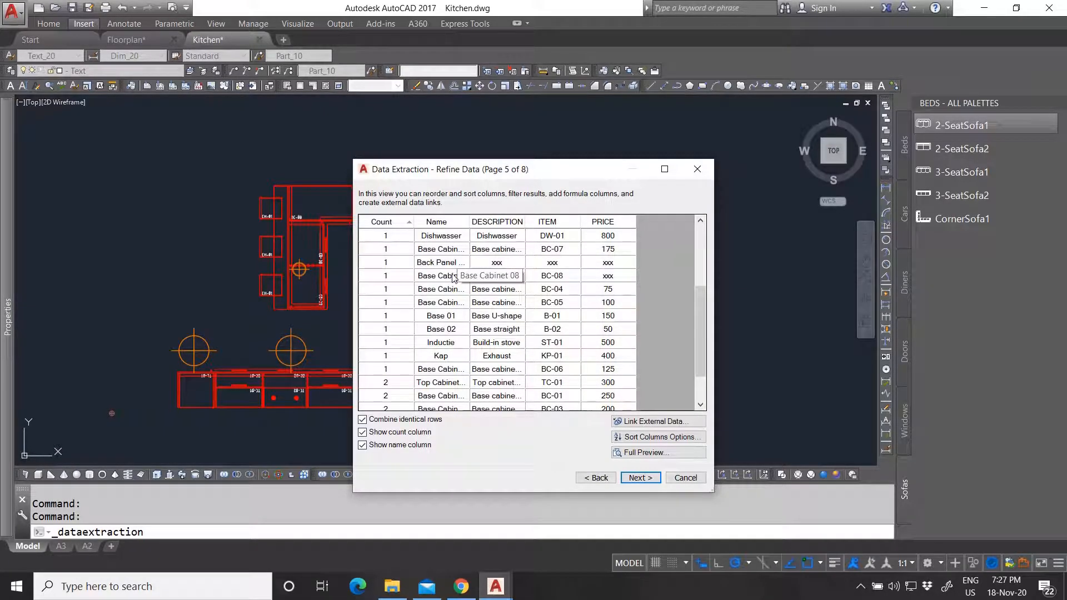
{"action": "scroll", "coordinate": [621, 280], "scroll_direction": "down", "scroll_amount": 2}
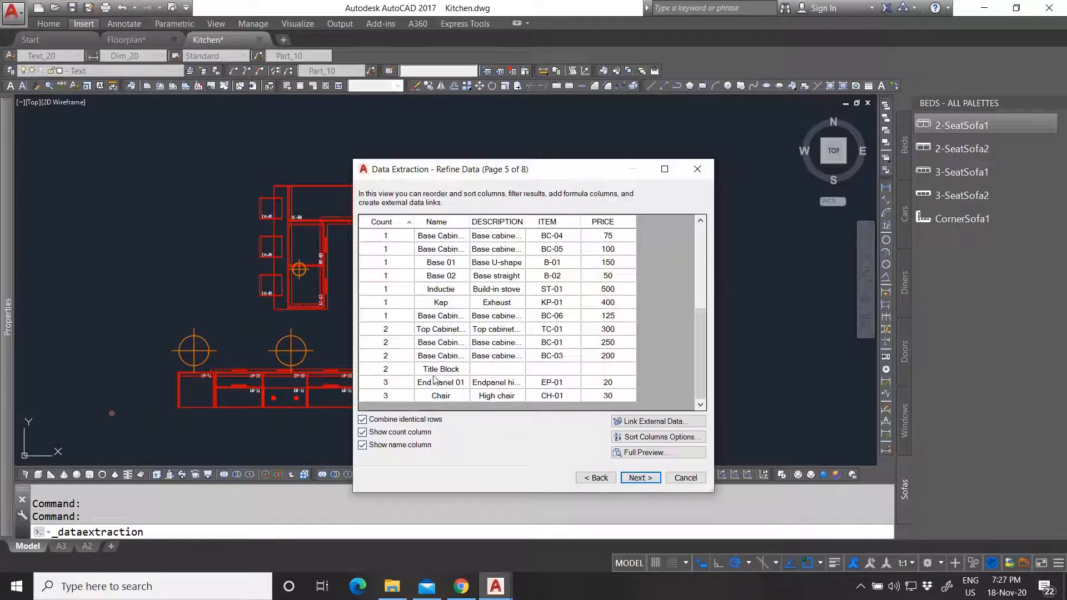
{"action": "scroll", "coordinate": [447, 370], "scroll_direction": "up", "scroll_amount": 5}
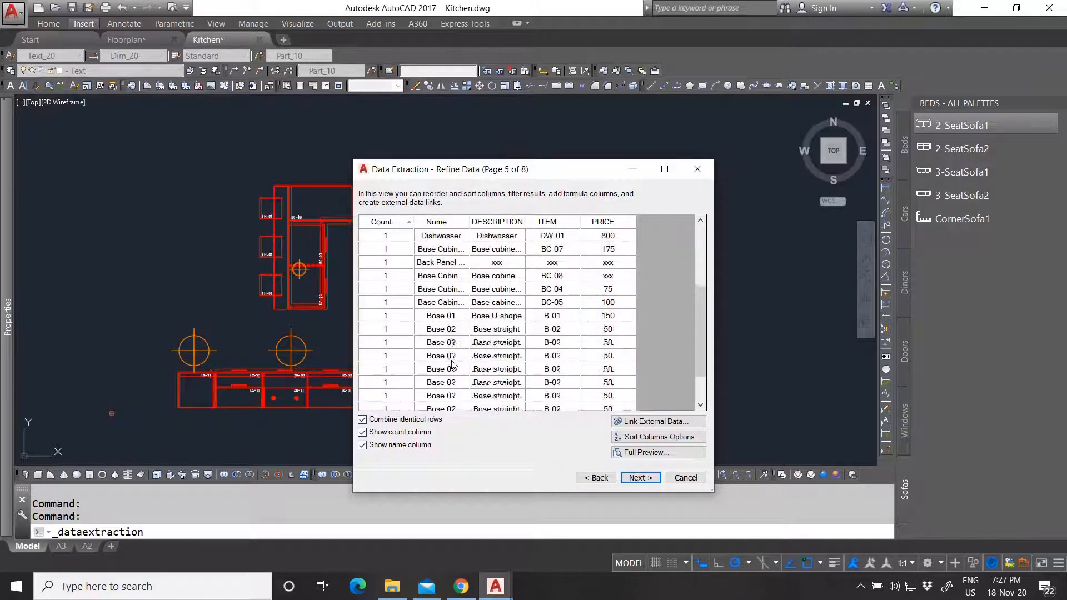
{"action": "scroll", "coordinate": [452, 365], "scroll_direction": "down", "scroll_amount": 2}
Return to the object selection, exclude Title Block from the extraction and regenerate the data table for refinement.
{"action": "left_click", "coordinate": [595, 477]}
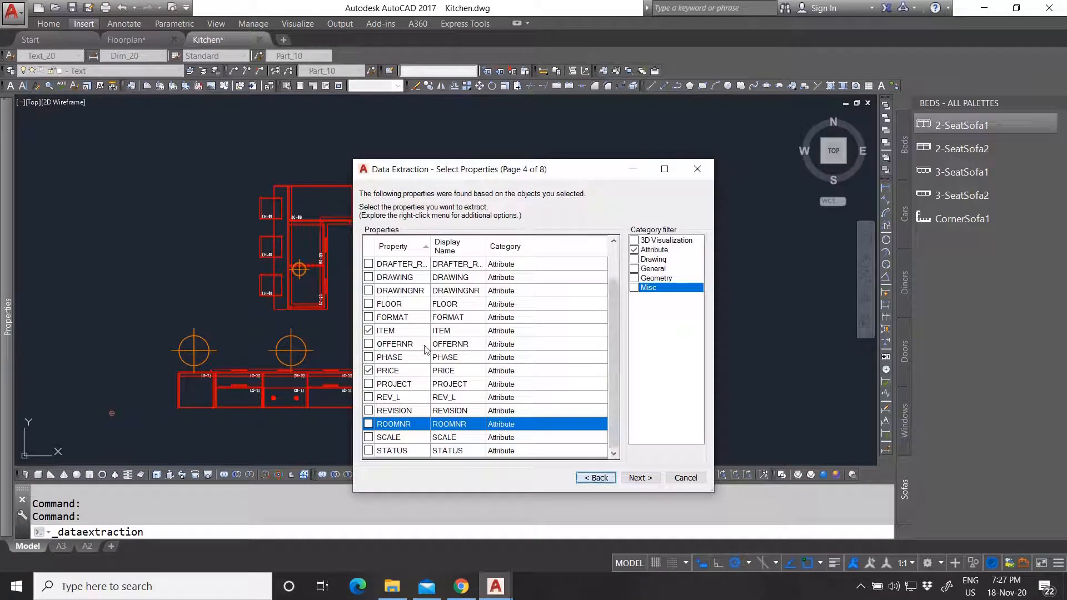
{"action": "left_click", "coordinate": [595, 477]}
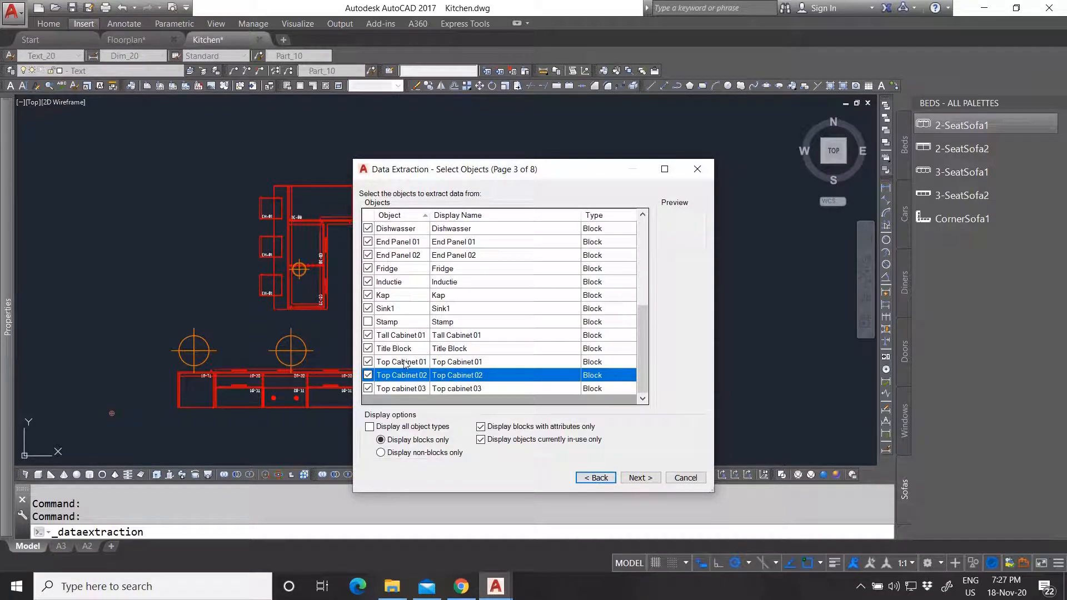
{"action": "left_click", "coordinate": [368, 349]}
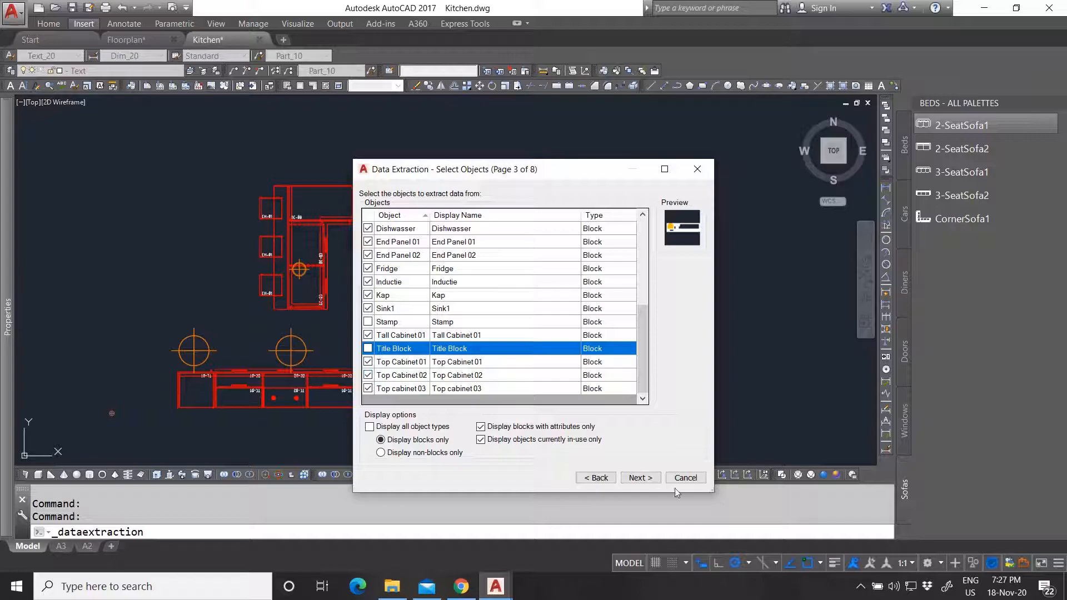
{"action": "left_click", "coordinate": [639, 478]}
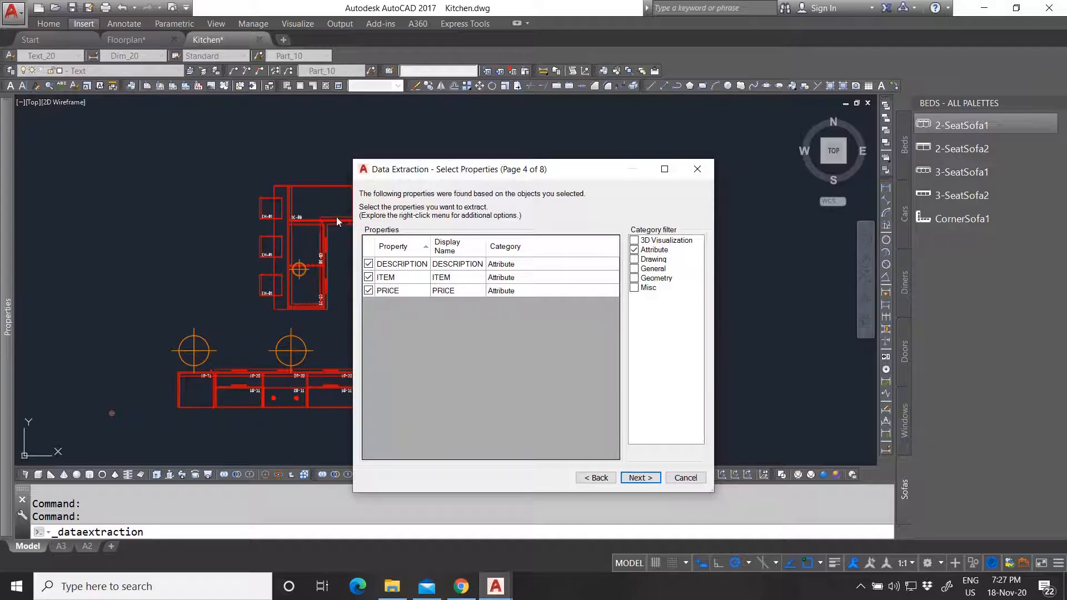
{"action": "left_click", "coordinate": [639, 477]}
{"action": "scroll", "coordinate": [597, 356], "scroll_direction": "down", "scroll_amount": 4}
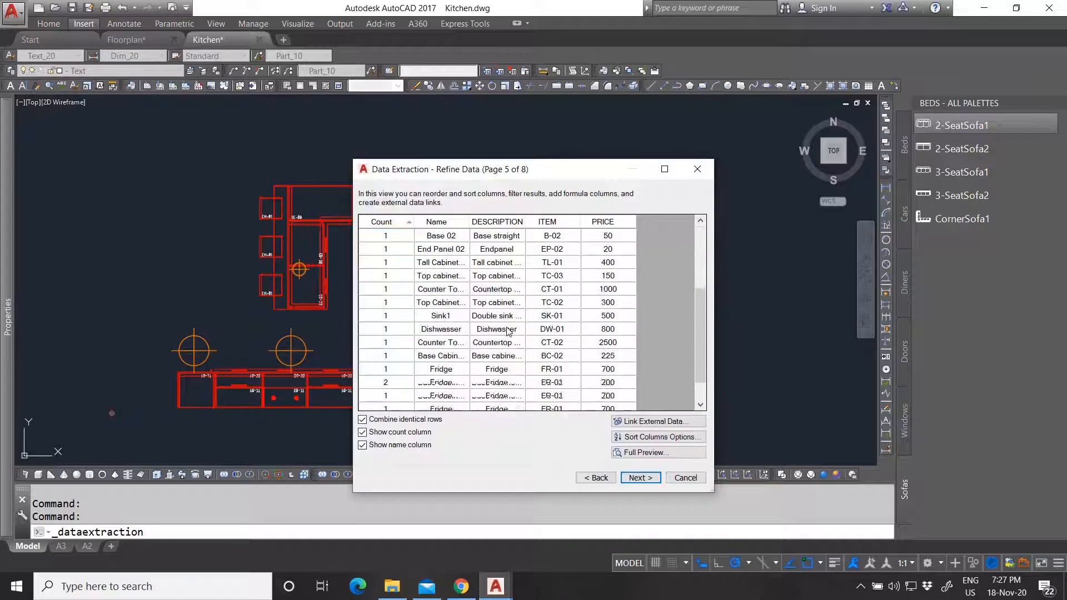
{"action": "scroll", "coordinate": [510, 336], "scroll_direction": "up", "scroll_amount": 4}
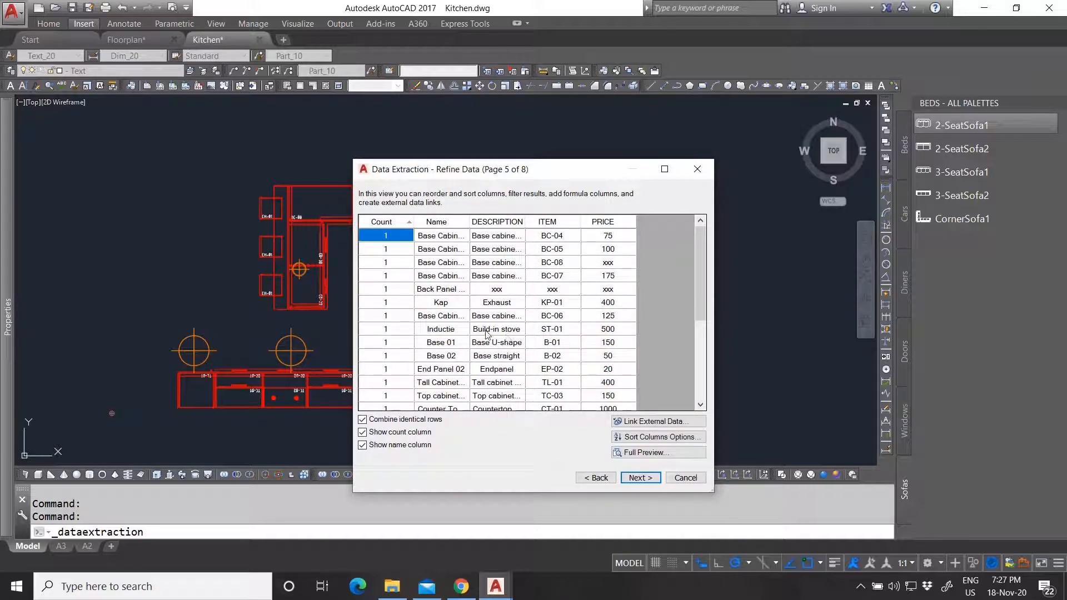
Widen the Name and DESCRIPTION columns and enlarge the wizard window to fit the whole table.
{"action": "double_click", "coordinate": [470, 222]}
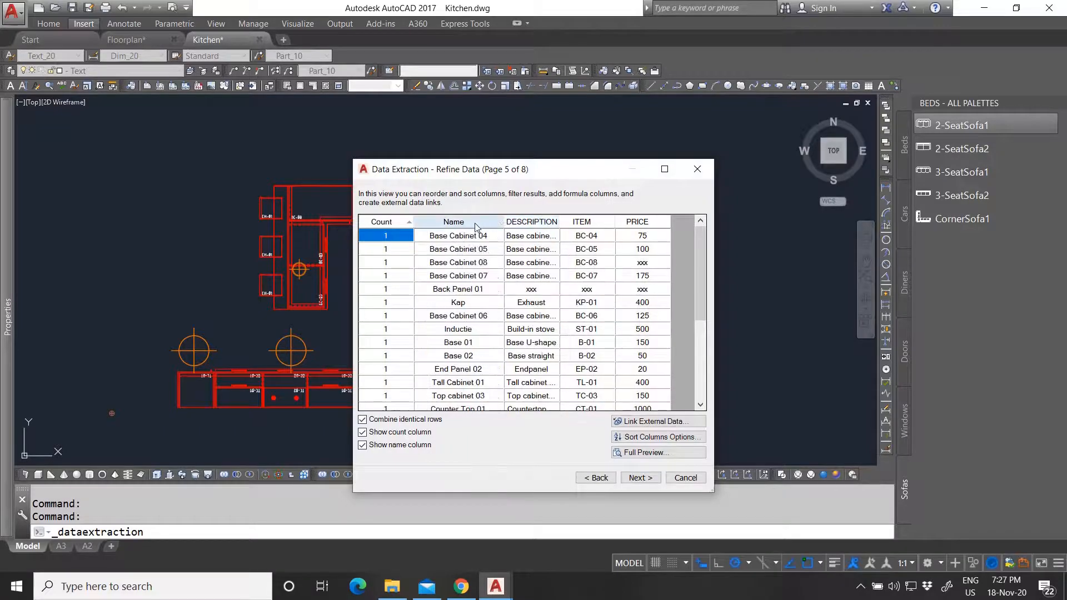
{"action": "double_click", "coordinate": [560, 222]}
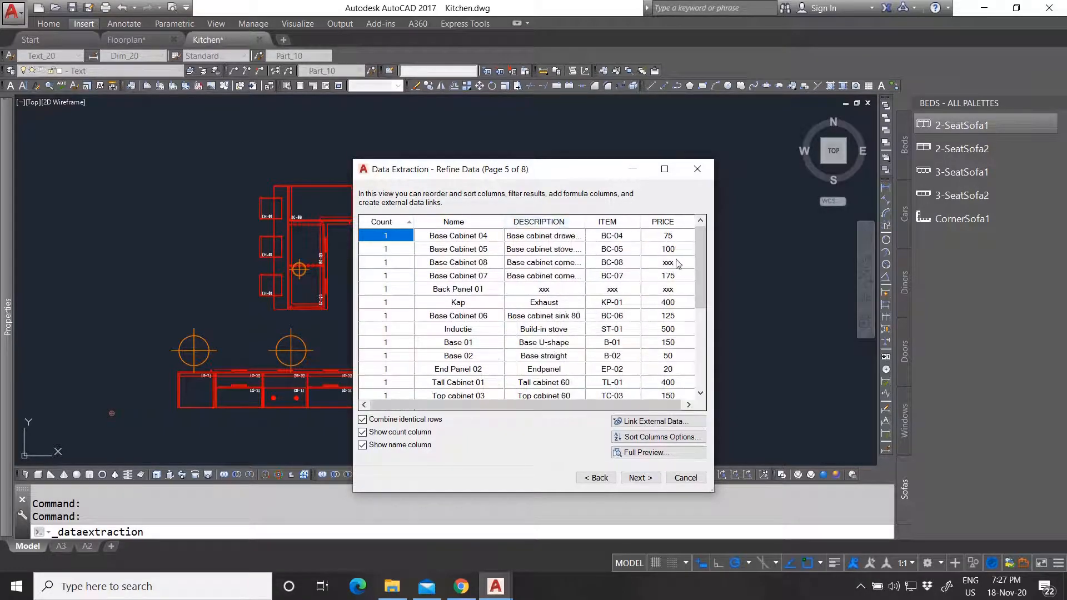
{"action": "left_click_drag", "start_coordinate": [716, 270], "coordinate": [828, 276]}
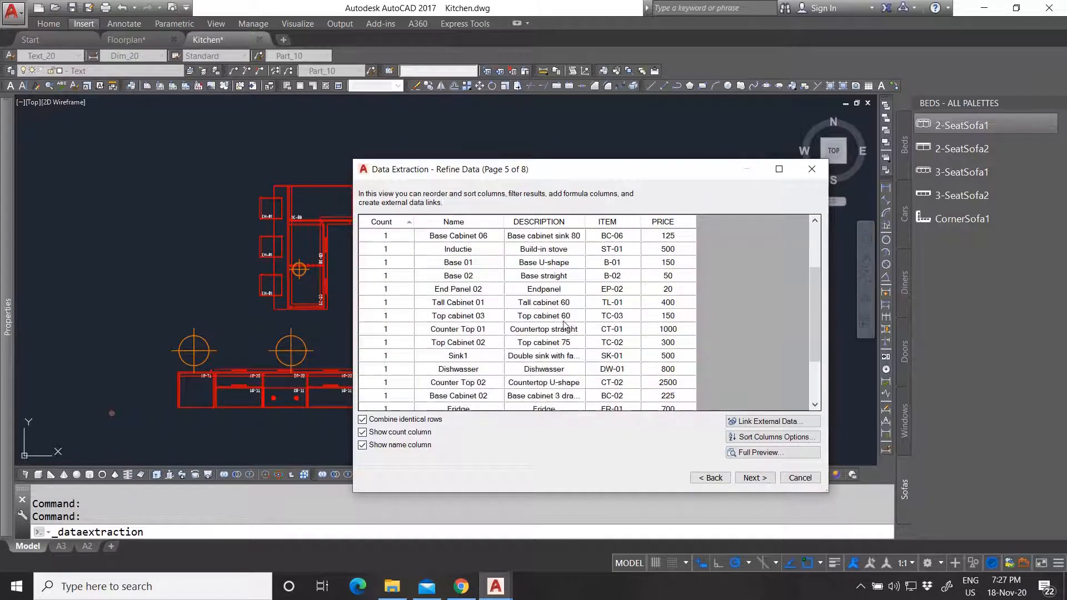
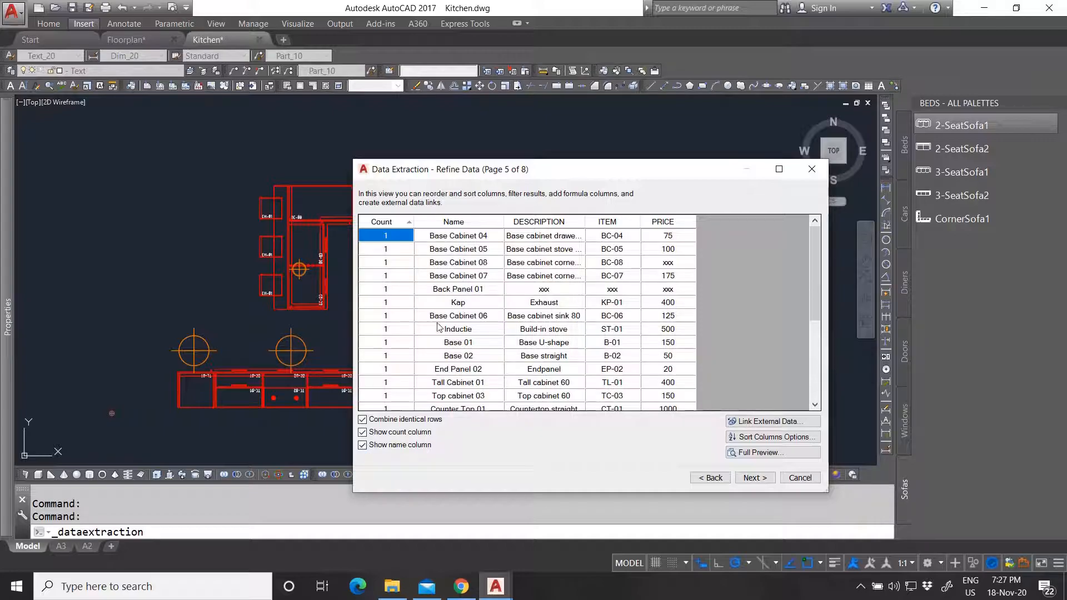
Hide the name column in the extracted data table and look through the remaining rows.
{"action": "left_click", "coordinate": [362, 445]}
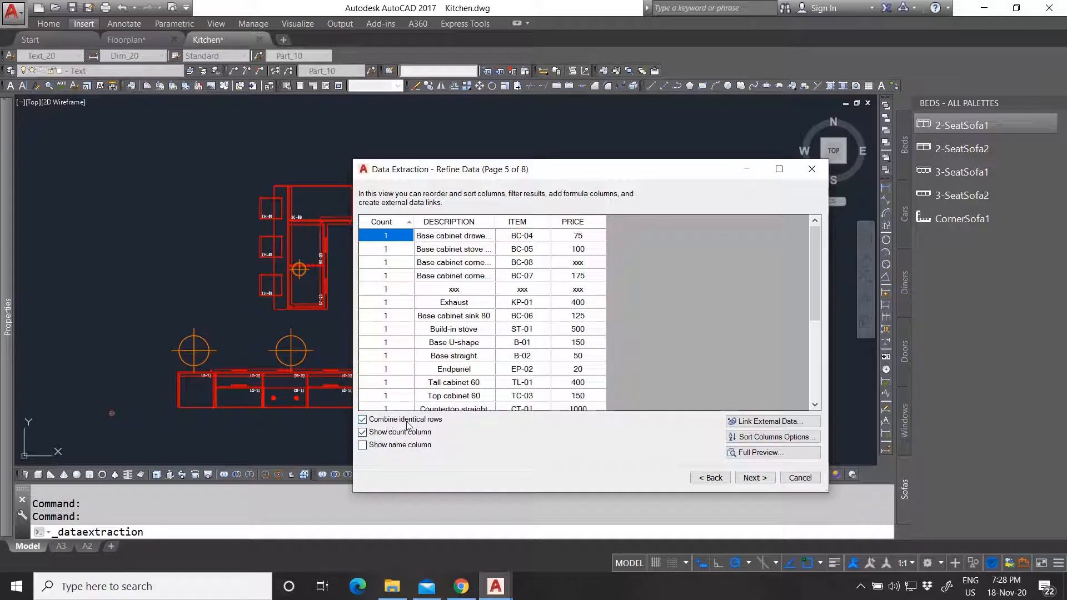
{"action": "scroll", "coordinate": [467, 289], "scroll_direction": "down", "scroll_amount": 4}
{"action": "scroll", "coordinate": [470, 322], "scroll_direction": "up", "scroll_amount": 4}
{"action": "scroll", "coordinate": [482, 253], "scroll_direction": "down", "scroll_amount": 4}
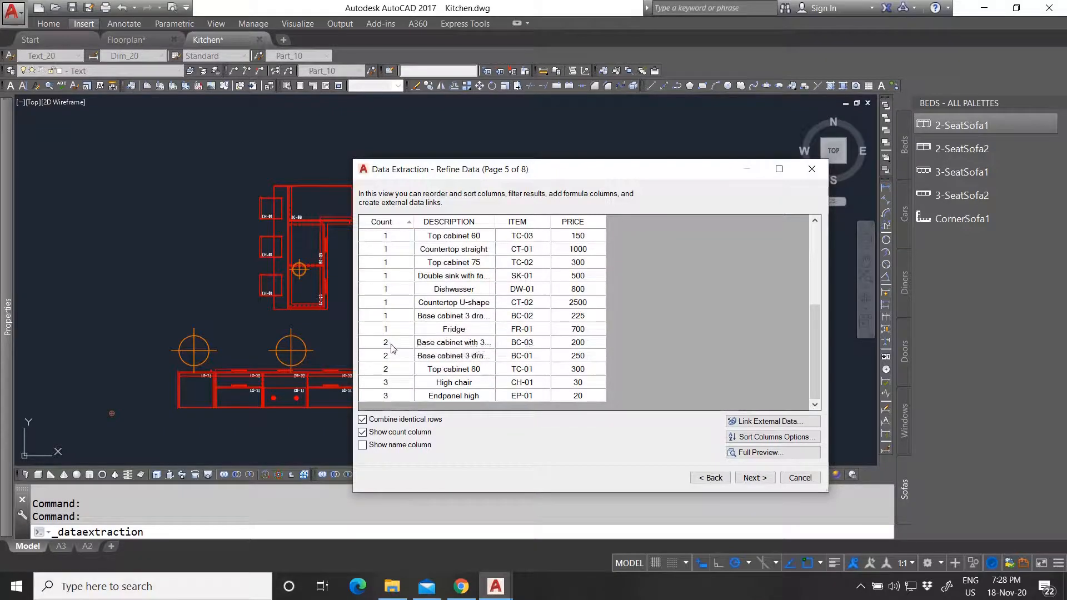
Compare the table with identical rows listed separately and combined, leaving the rows combined.
{"action": "left_click", "coordinate": [363, 419]}
{"action": "scroll", "coordinate": [414, 347], "scroll_direction": "down", "scroll_amount": 3}
{"action": "scroll", "coordinate": [416, 349], "scroll_direction": "down", "scroll_amount": 2}
{"action": "scroll", "coordinate": [416, 368], "scroll_direction": "up", "scroll_amount": 6}
{"action": "left_click", "coordinate": [363, 419]}
{"action": "scroll", "coordinate": [396, 384], "scroll_direction": "down", "scroll_amount": 4}
{"action": "scroll", "coordinate": [405, 324], "scroll_direction": "up", "scroll_amount": 4}
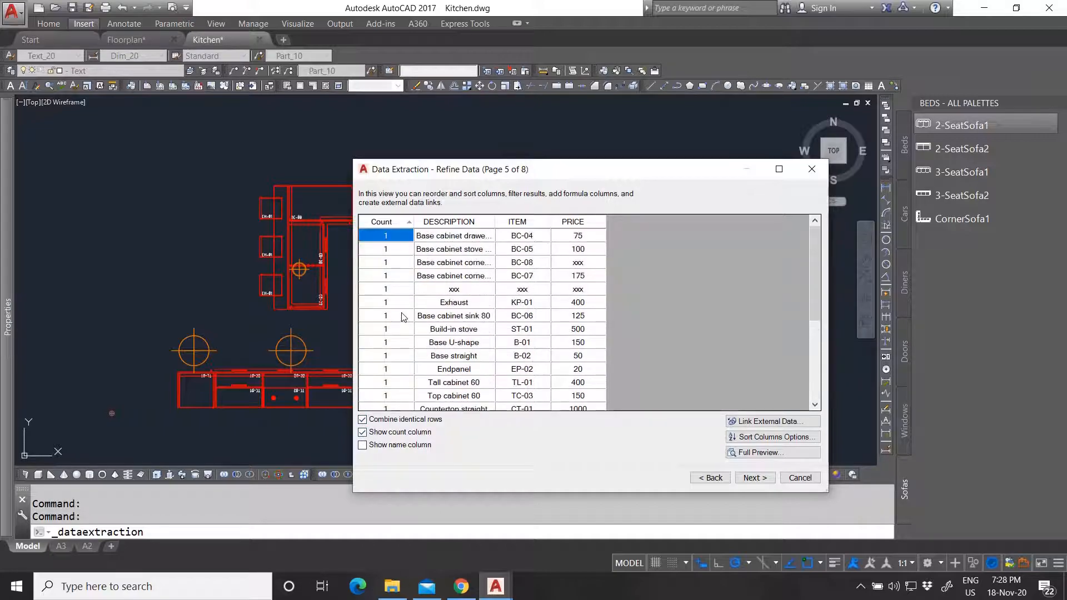
{"action": "scroll", "coordinate": [414, 350], "scroll_direction": "down", "scroll_amount": 4}
{"action": "scroll", "coordinate": [420, 364], "scroll_direction": "up", "scroll_amount": 5}
{"action": "scroll", "coordinate": [452, 353], "scroll_direction": "down", "scroll_amount": 3}
{"action": "scroll", "coordinate": [452, 354], "scroll_direction": "down", "scroll_amount": 2}
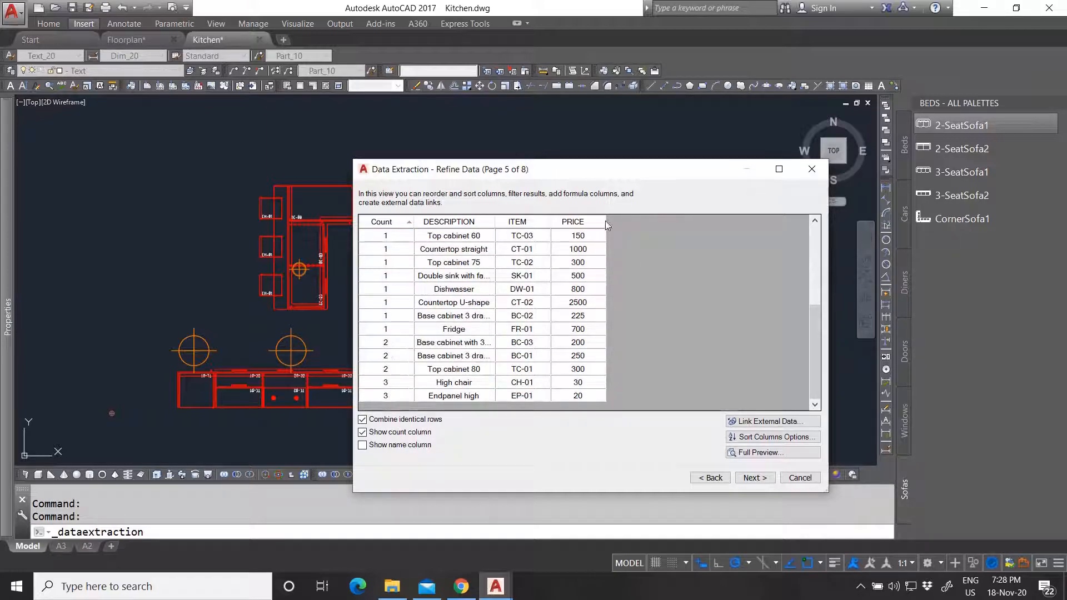
{"action": "scroll", "coordinate": [484, 353], "scroll_direction": "up", "scroll_amount": 5}
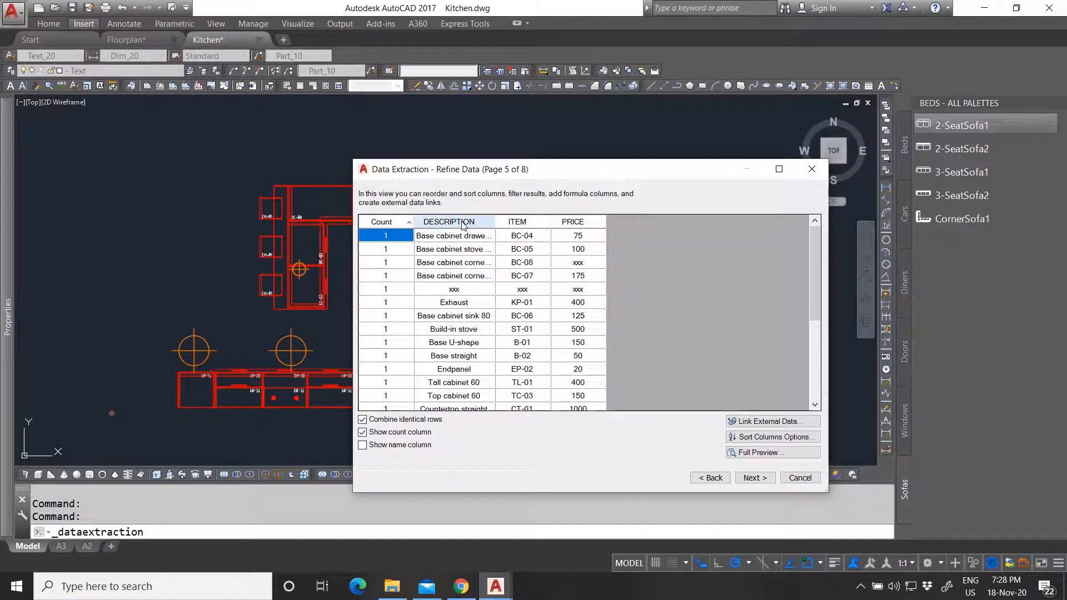
Sort the extracted rows by the ITEM column in ascending order and check the sequence.
{"action": "left_click", "coordinate": [517, 222]}
{"action": "scroll", "coordinate": [529, 274], "scroll_direction": "down", "scroll_amount": 4}
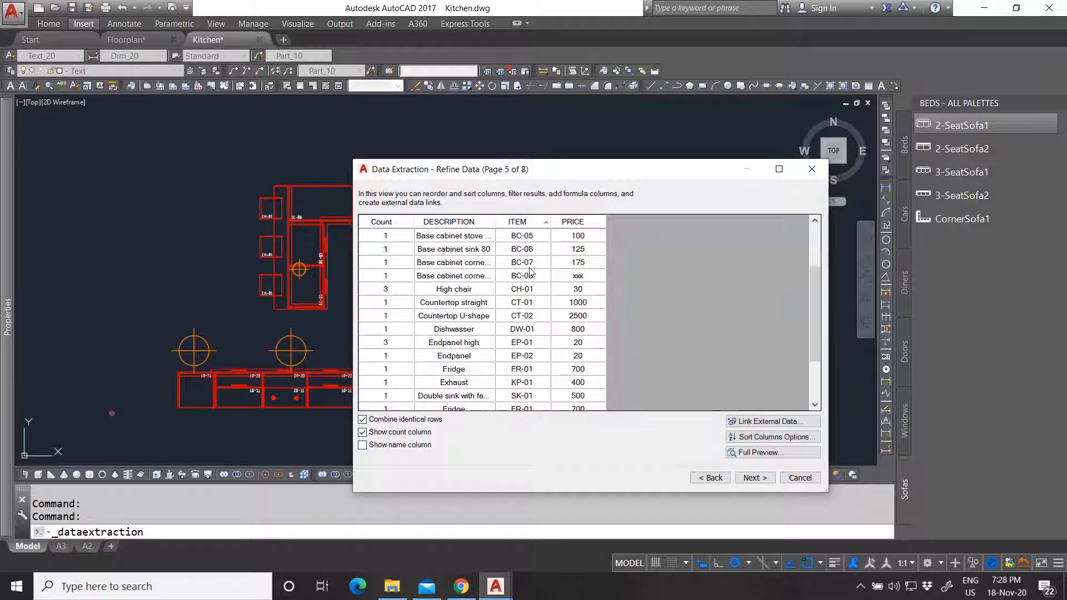
{"action": "scroll", "coordinate": [530, 345], "scroll_direction": "up", "scroll_amount": 4}
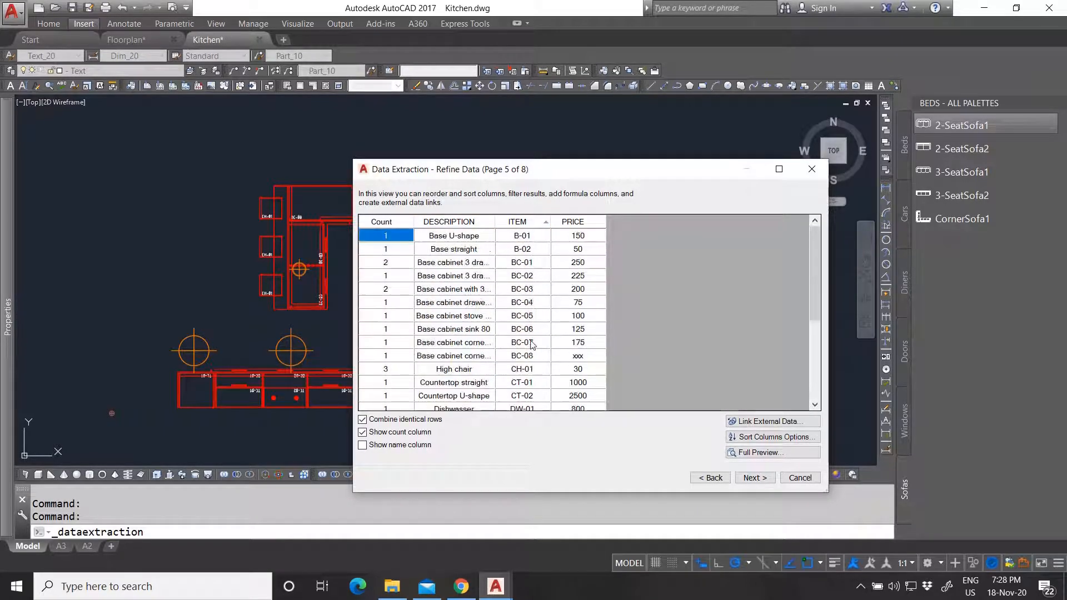
Move the ITEM column ahead of DESCRIPTION in the extracted data table and look through the rows.
{"action": "left_click_drag", "start_coordinate": [520, 223], "coordinate": [438, 228]}
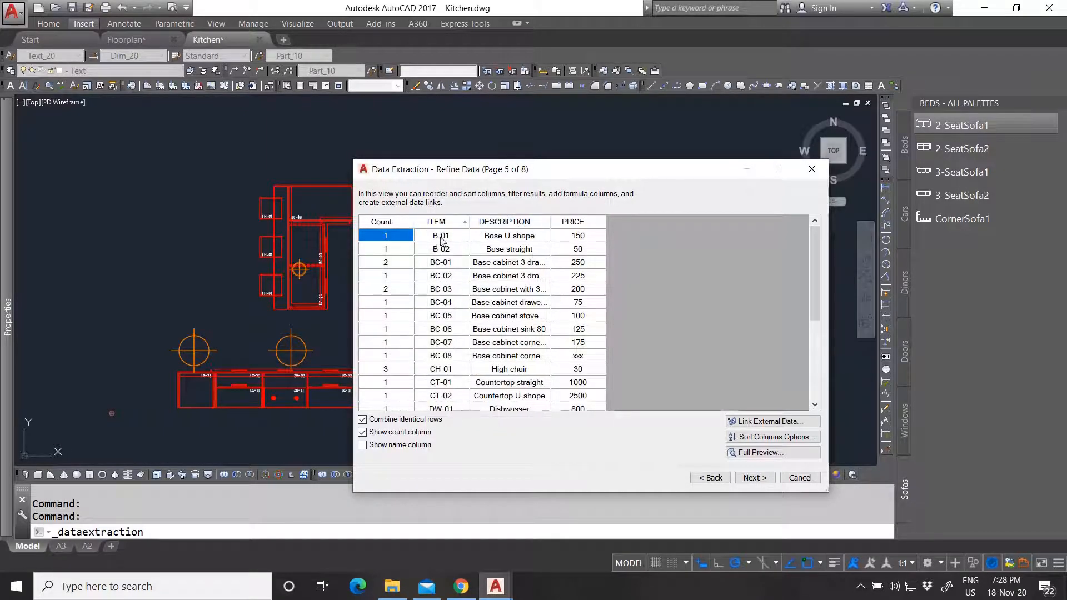
{"action": "scroll", "coordinate": [539, 298], "scroll_direction": "down", "scroll_amount": 1}
{"action": "scroll", "coordinate": [539, 299], "scroll_direction": "down", "scroll_amount": 3}
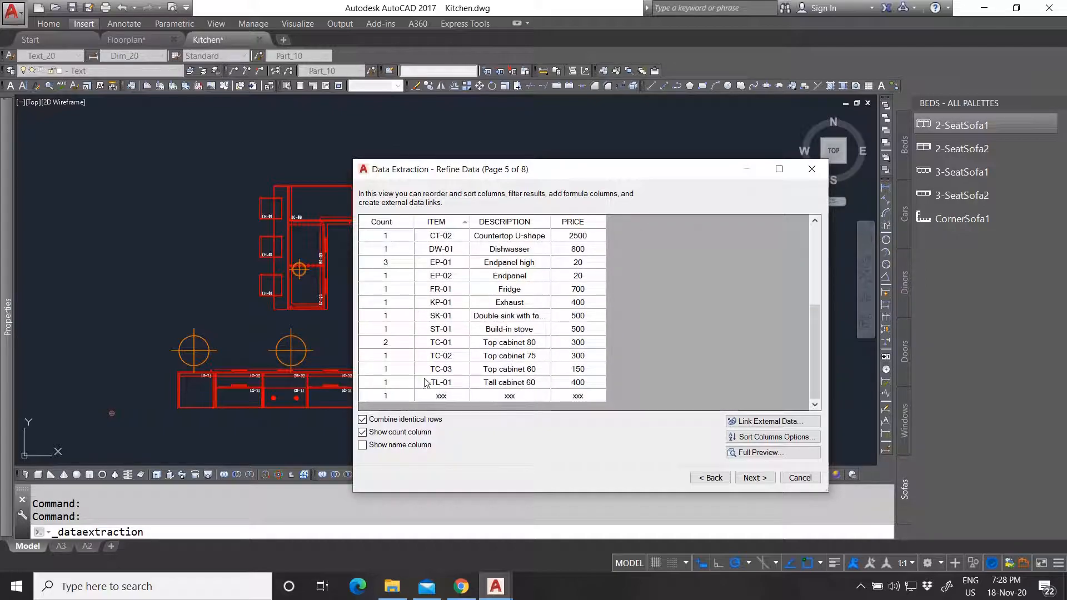
{"action": "scroll", "coordinate": [425, 382], "scroll_direction": "up", "scroll_amount": 4}
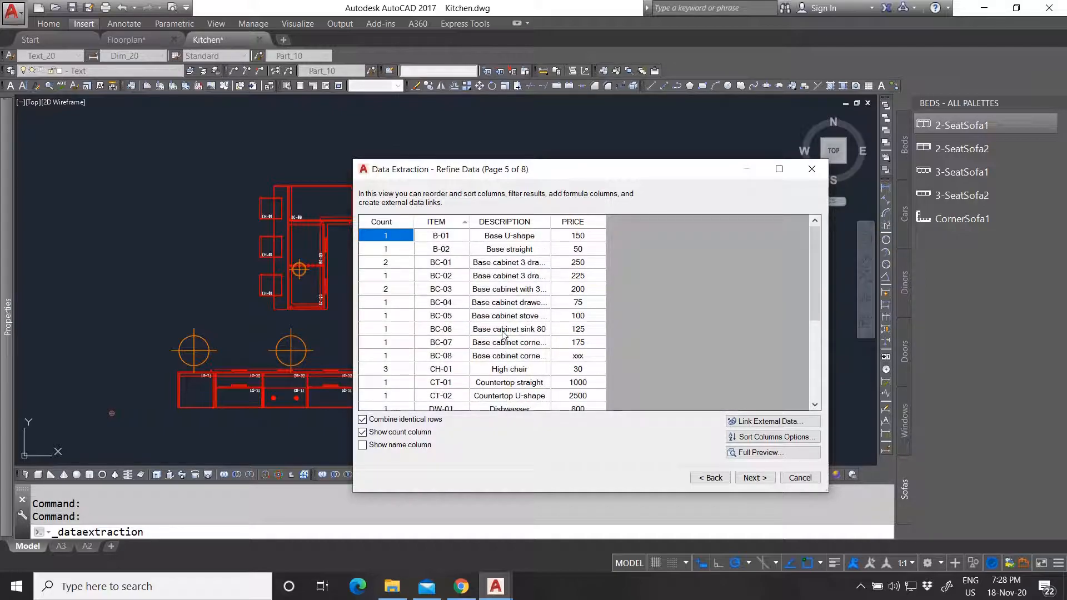
{"action": "scroll", "coordinate": [503, 333], "scroll_direction": "down", "scroll_amount": 4}
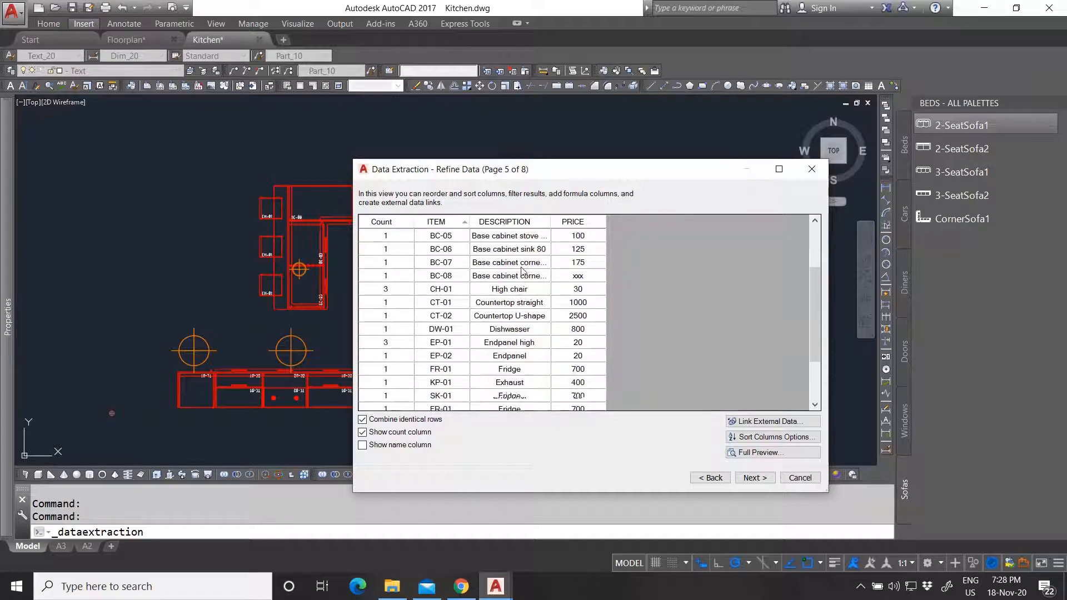
{"action": "scroll", "coordinate": [522, 276], "scroll_direction": "up", "scroll_amount": 4}
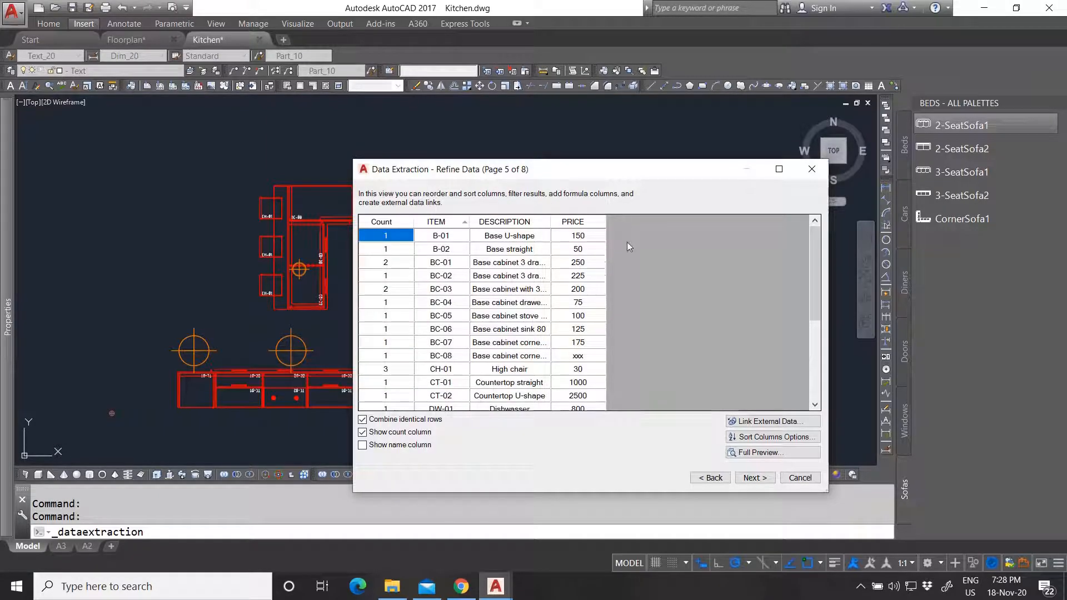
Rename the Count column to AMOUNT, keeping the rows sorted by ITEM in ascending order.
{"action": "right_click", "coordinate": [598, 223]}
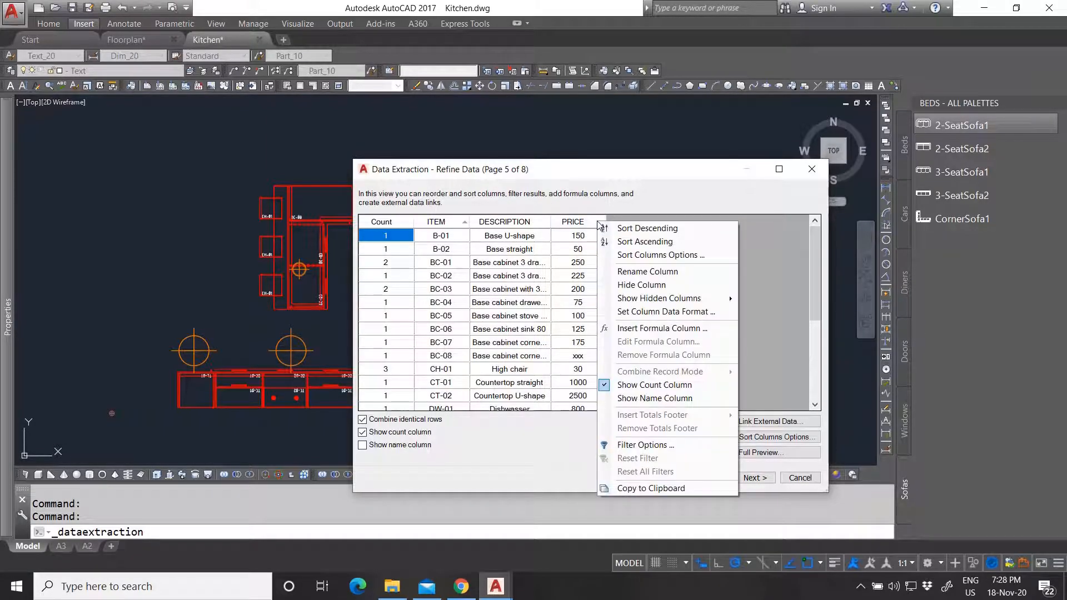
{"action": "right_click", "coordinate": [396, 223]}
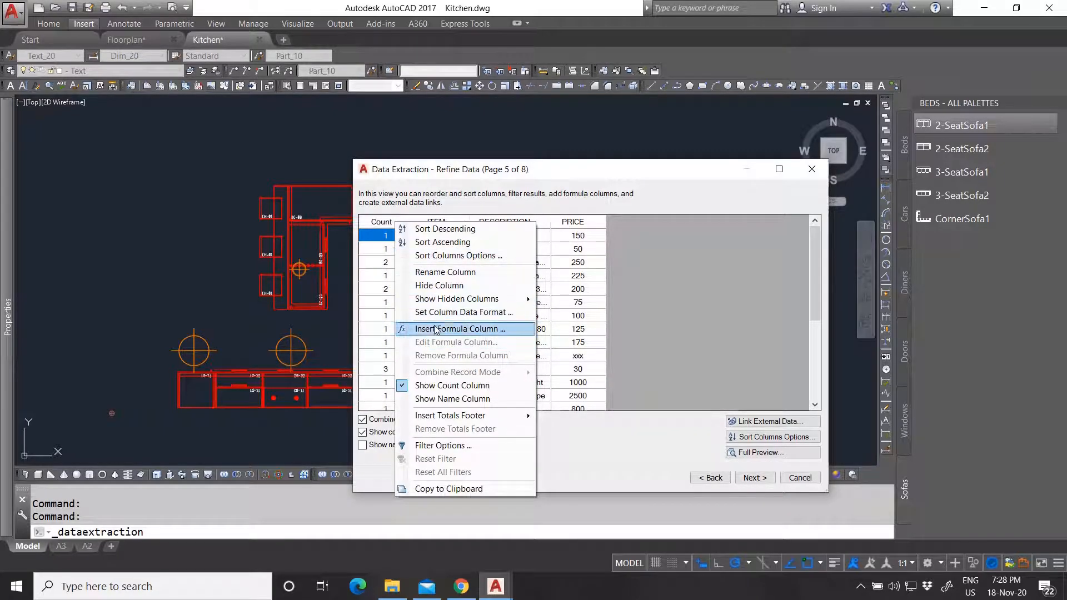
{"action": "left_click", "coordinate": [428, 273]}
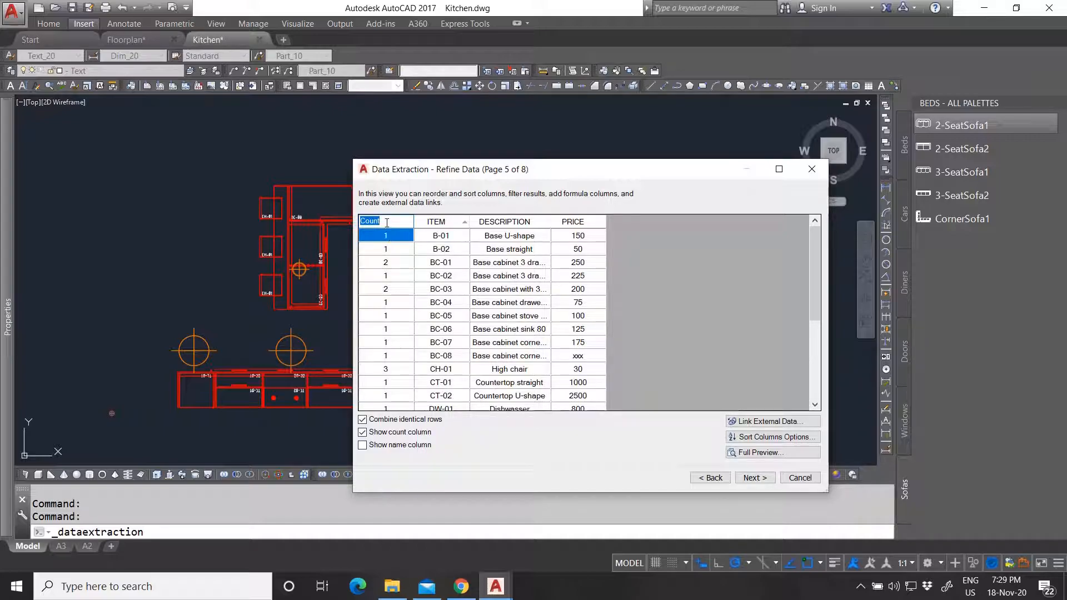
{"action": "type", "text": "AMOUNT"}
{"action": "left_click", "coordinate": [440, 264]}
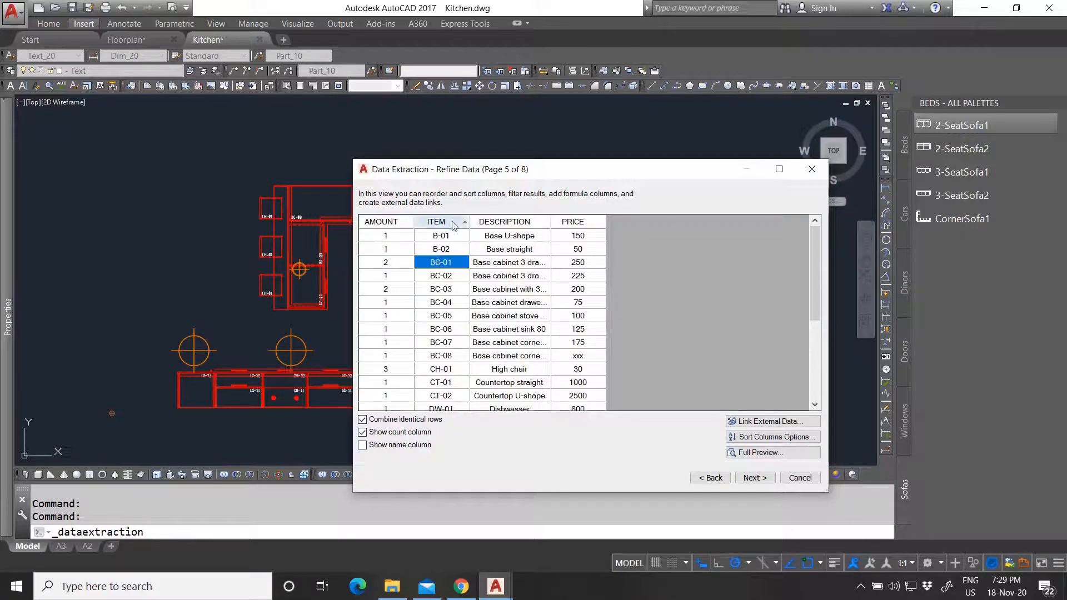
{"action": "left_click", "coordinate": [438, 222]}
{"action": "left_click", "coordinate": [447, 222]}
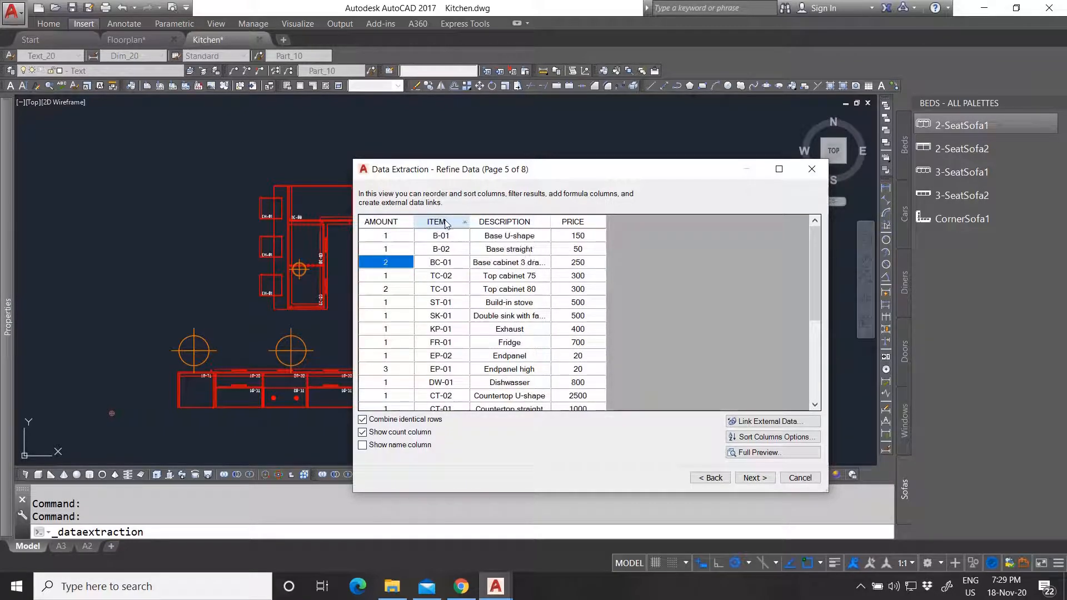
Insert a formula column named TOTAL that multiplies AMOUNT by PRICE.
{"action": "right_click", "coordinate": [587, 222]}
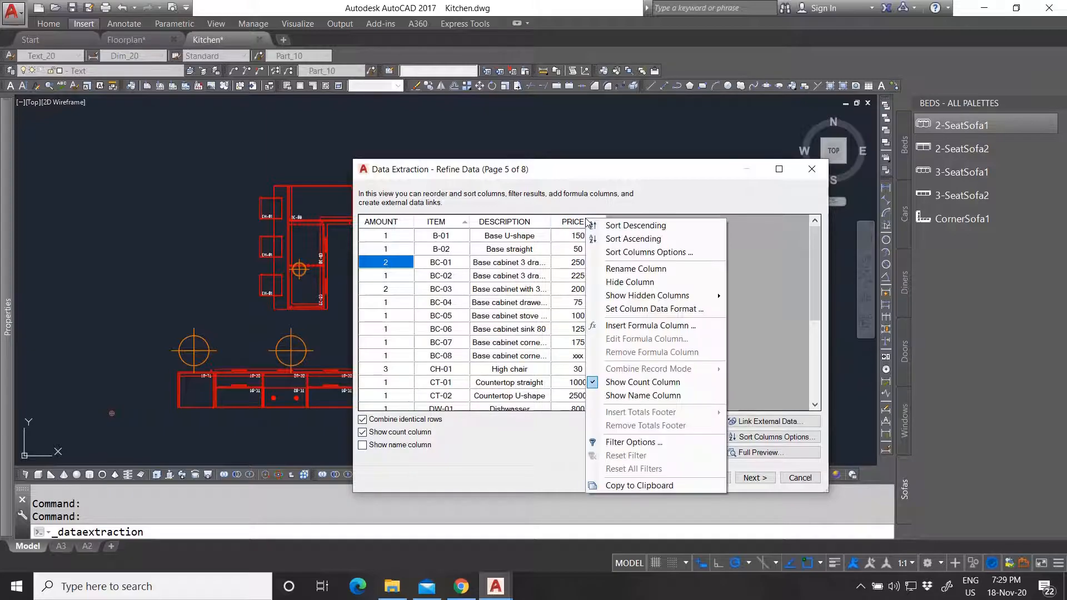
{"action": "left_click", "coordinate": [622, 328]}
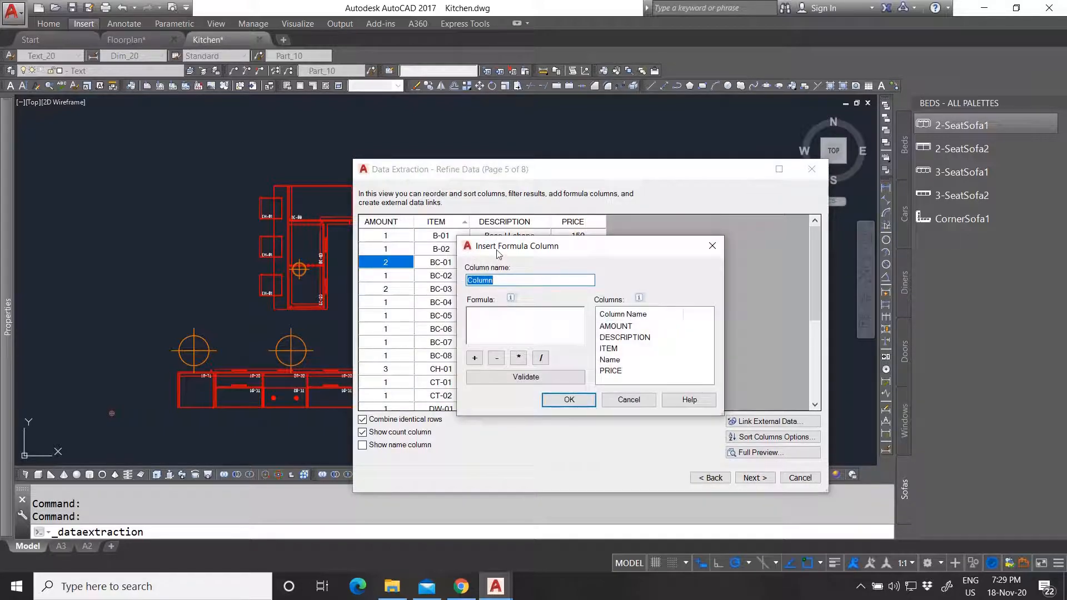
{"action": "type", "text": "TOTAL"}
{"action": "left_click", "coordinate": [627, 327]}
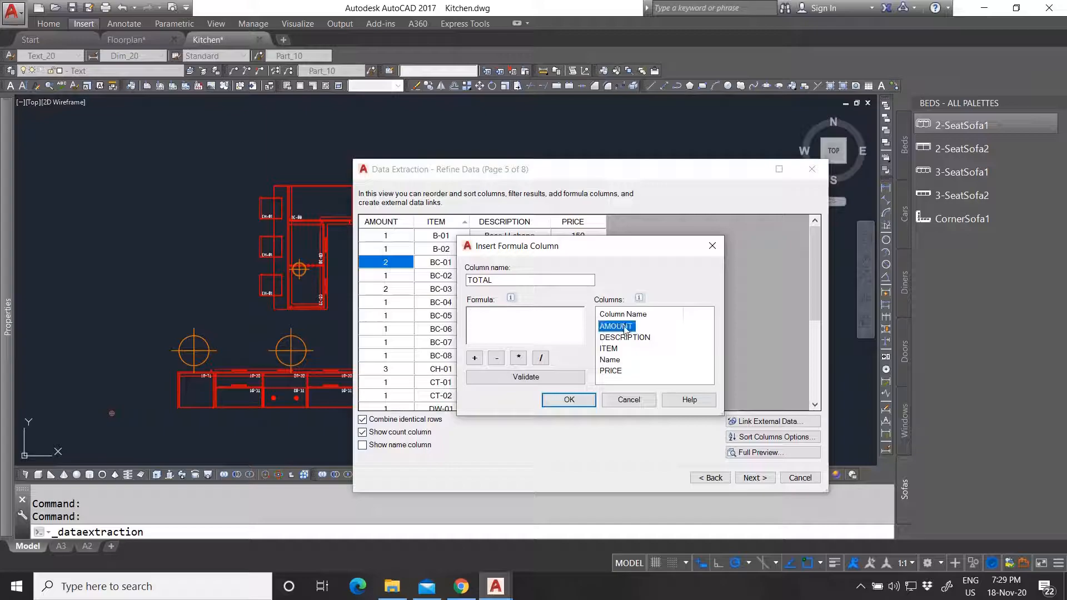
{"action": "left_click_drag", "start_coordinate": [619, 328], "coordinate": [539, 333]}
{"action": "left_click", "coordinate": [533, 317]}
{"action": "left_click", "coordinate": [519, 358]}
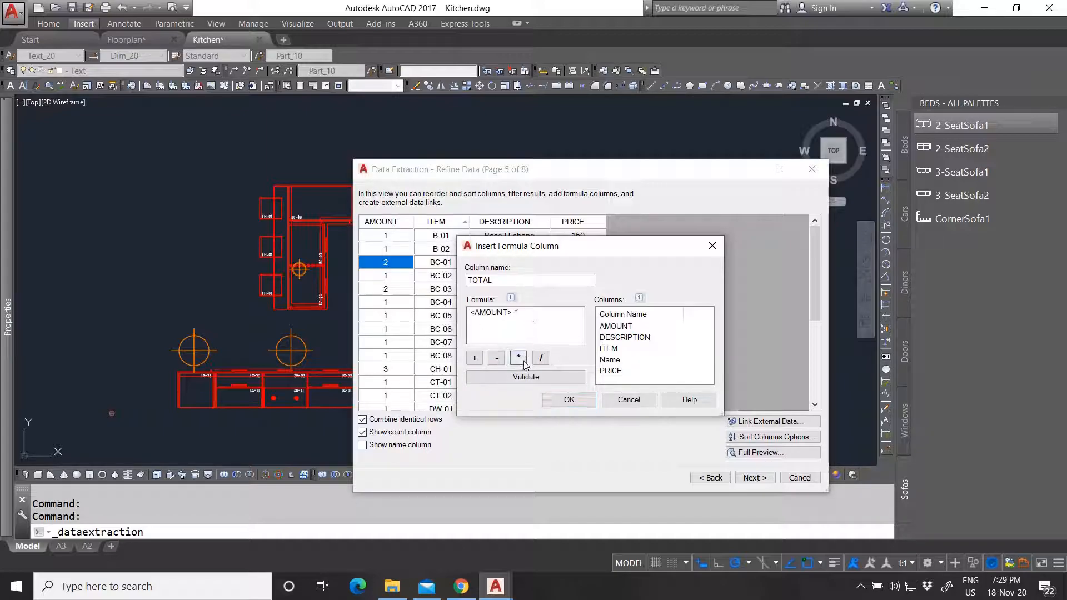
{"action": "left_click", "coordinate": [611, 370]}
{"action": "left_click_drag", "start_coordinate": [611, 371], "coordinate": [542, 333]}
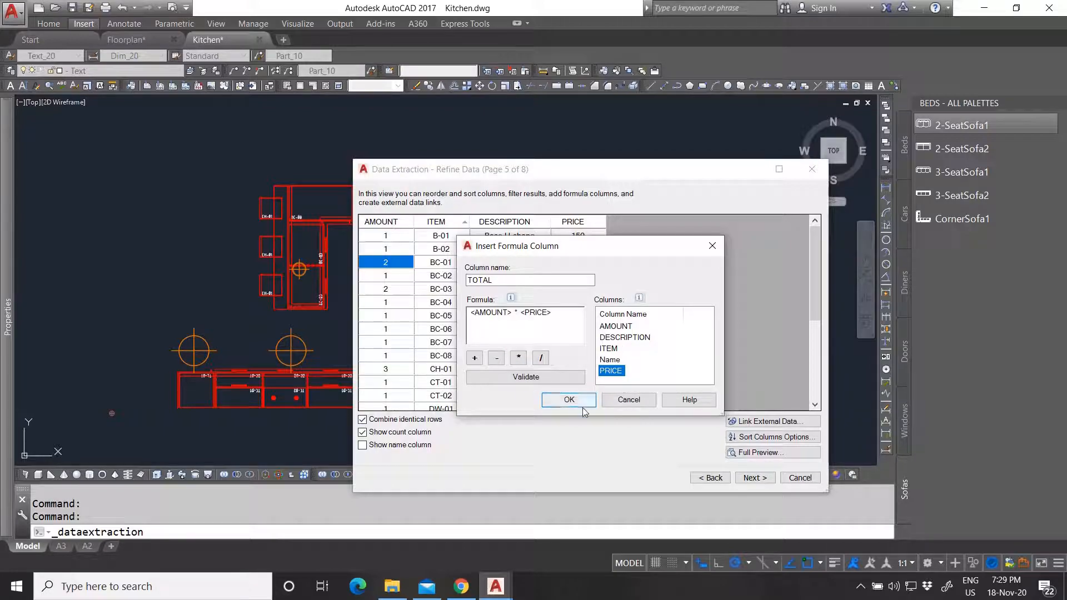
{"action": "left_click", "coordinate": [569, 400]}
Look through the TOTAL values for all rows and review the column's formula without changing it.
{"action": "scroll", "coordinate": [664, 307], "scroll_direction": "down", "scroll_amount": 2}
{"action": "scroll", "coordinate": [665, 318], "scroll_direction": "down", "scroll_amount": 1}
{"action": "scroll", "coordinate": [665, 319], "scroll_direction": "up", "scroll_amount": 3}
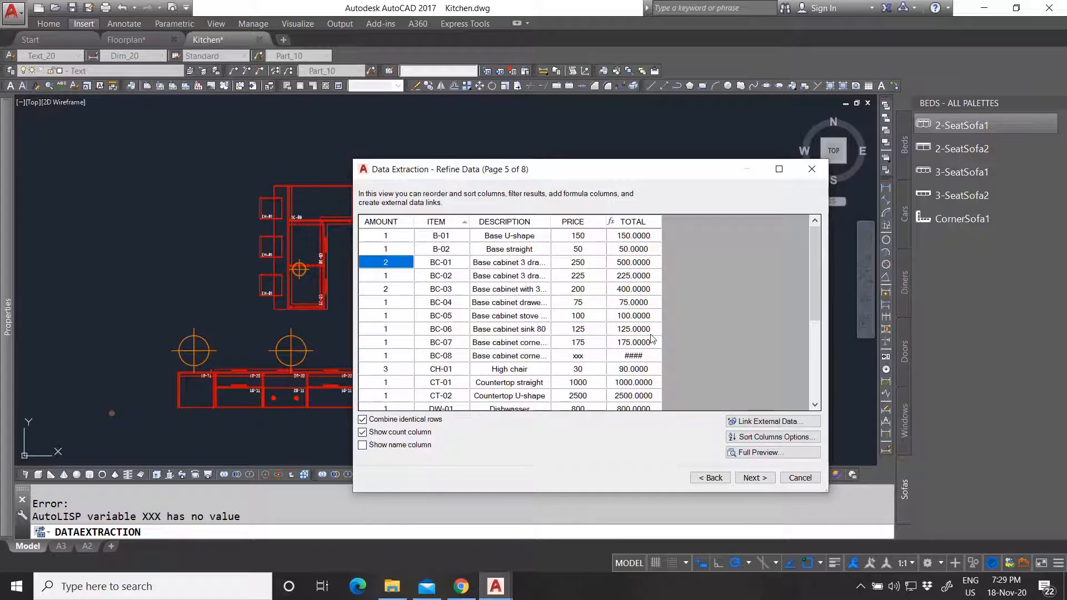
{"action": "scroll", "coordinate": [654, 335], "scroll_direction": "down", "scroll_amount": 4}
{"action": "scroll", "coordinate": [604, 328], "scroll_direction": "up", "scroll_amount": 1}
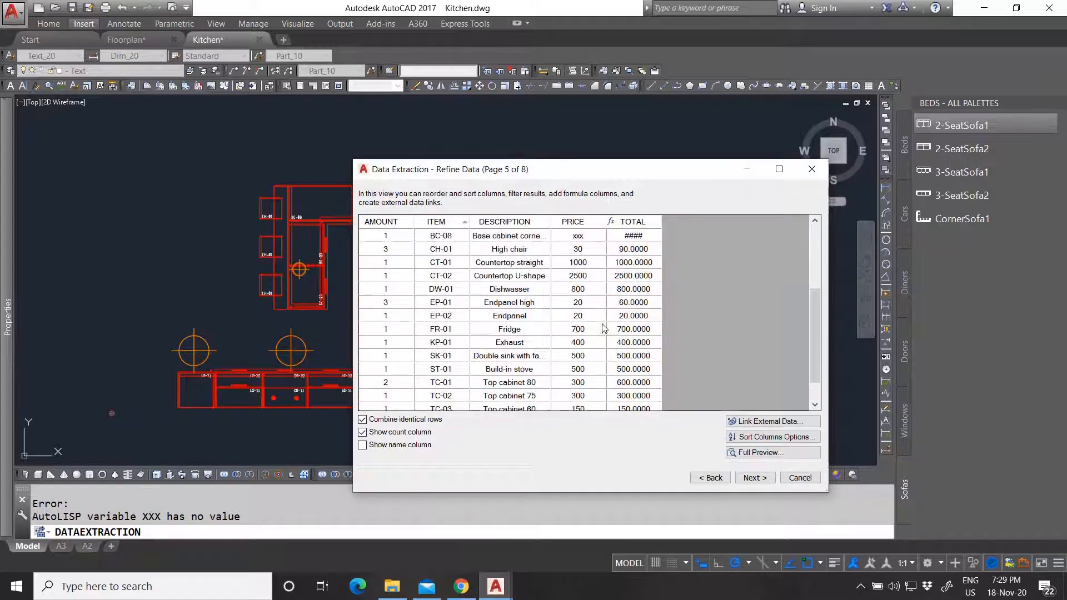
{"action": "scroll", "coordinate": [619, 340], "scroll_direction": "down", "scroll_amount": 1}
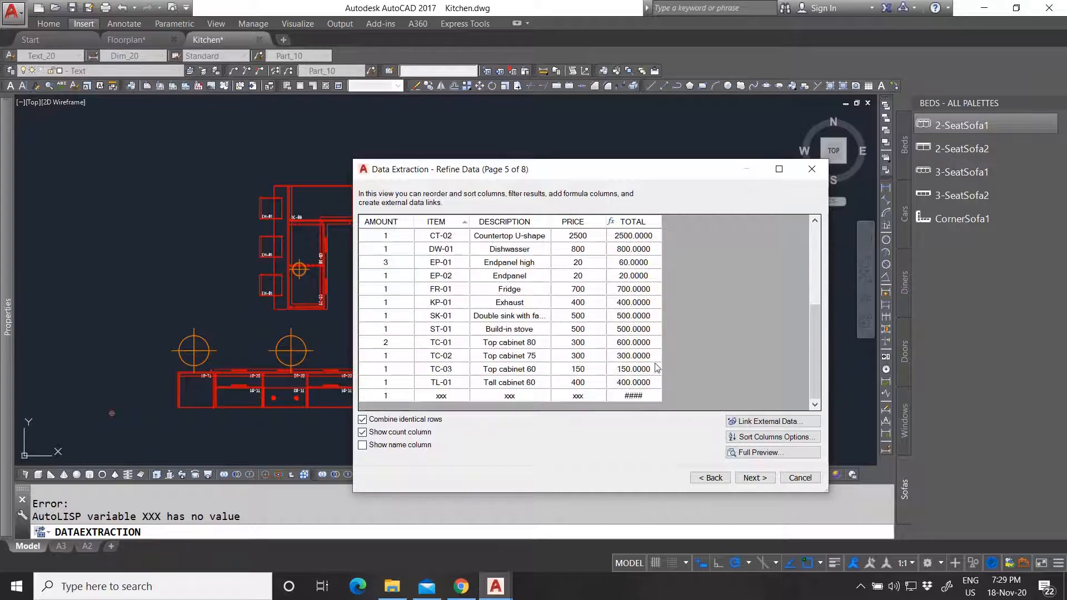
{"action": "scroll", "coordinate": [646, 357], "scroll_direction": "up", "scroll_amount": 4}
{"action": "right_click", "coordinate": [633, 222]}
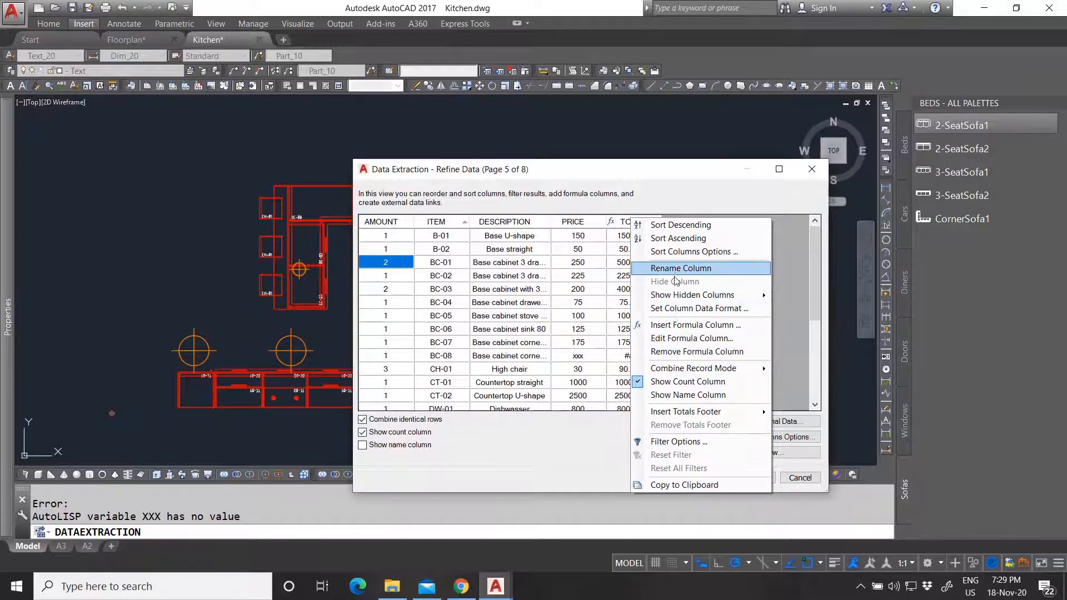
{"action": "left_click", "coordinate": [677, 339]}
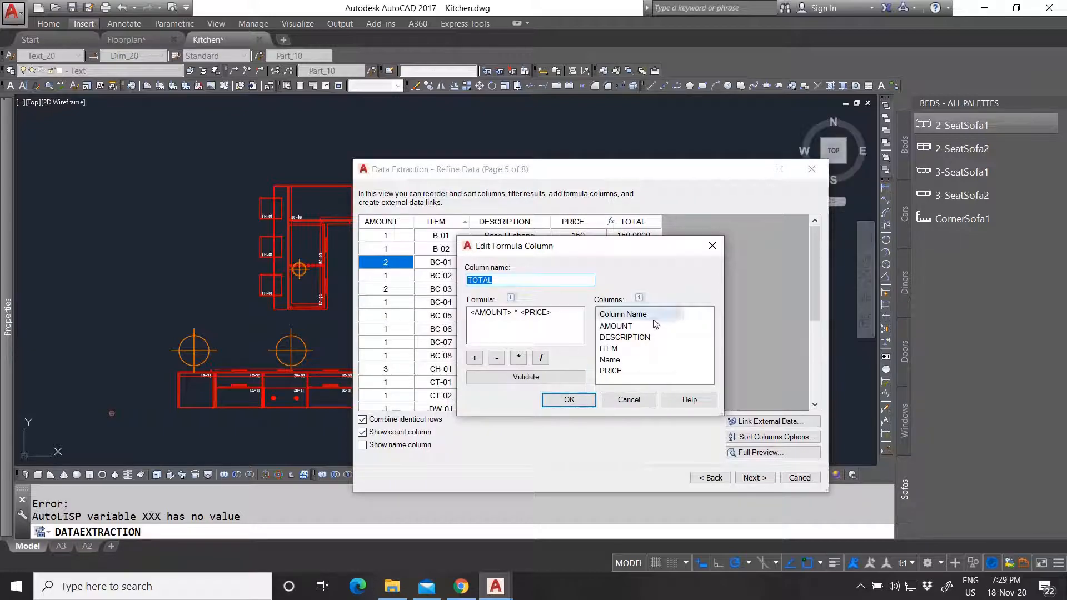
{"action": "left_click", "coordinate": [712, 246]}
Add a Sum totals footer to the TOTAL column and view it at the end of the table.
{"action": "right_click", "coordinate": [640, 224]}
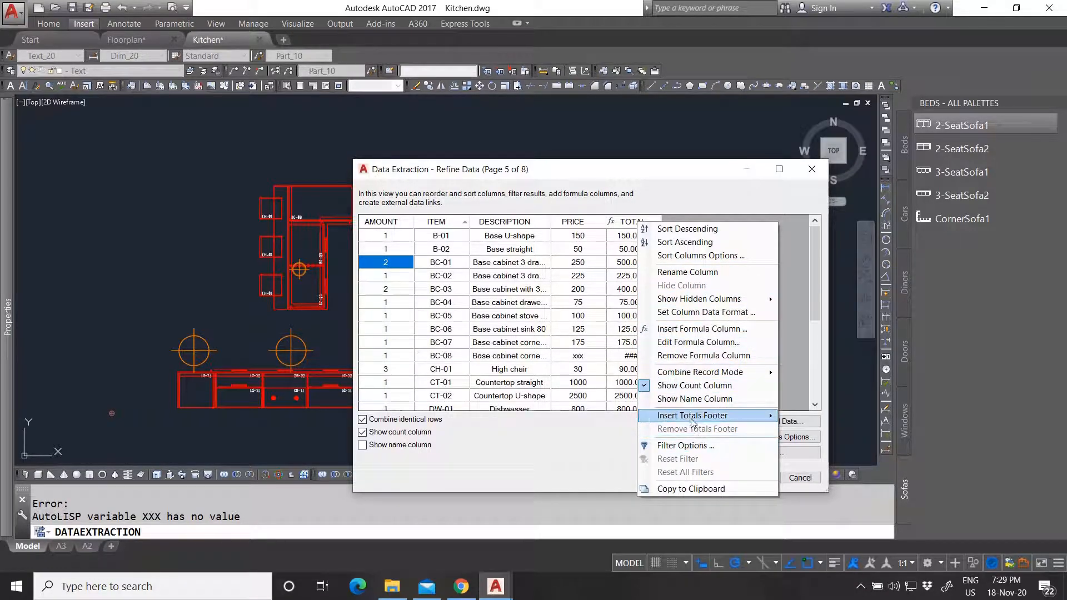
{"action": "mouse_move", "coordinate": [692, 421]}
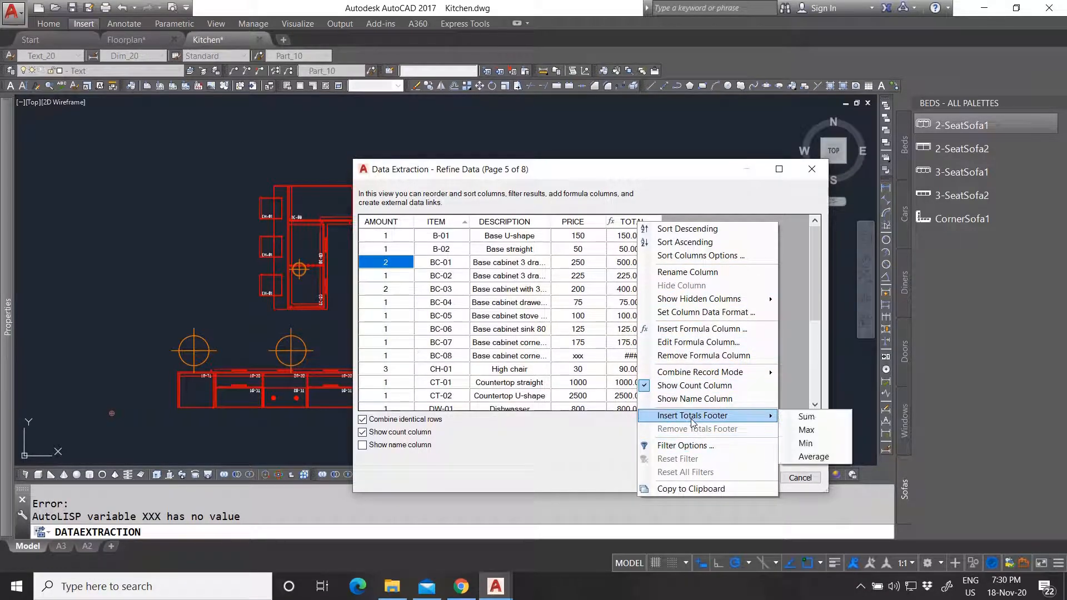
{"action": "left_click", "coordinate": [831, 426]}
{"action": "scroll", "coordinate": [699, 297], "scroll_direction": "down", "scroll_amount": 5}
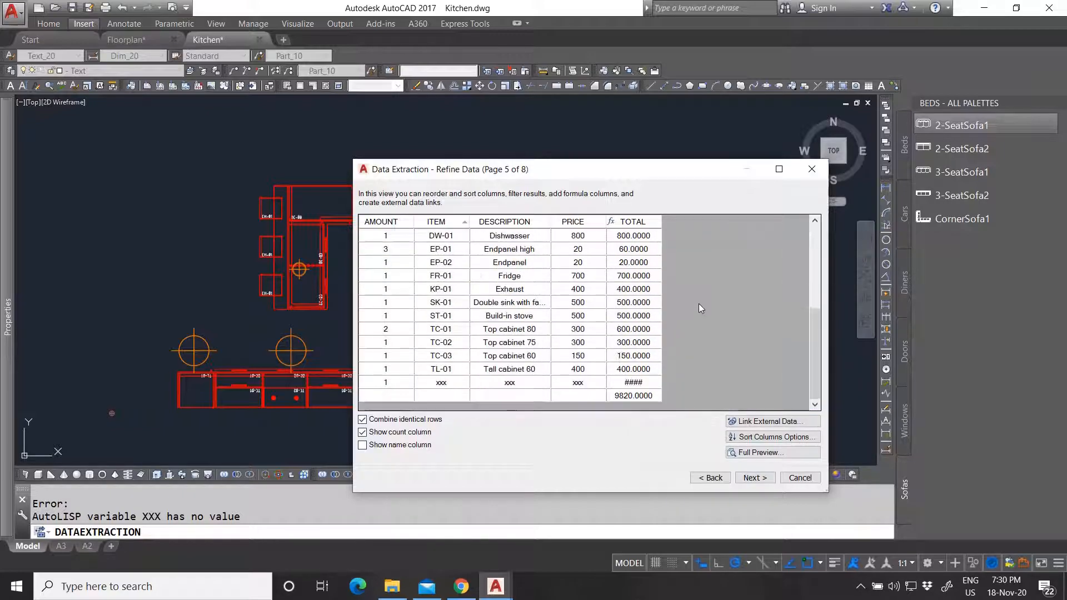
Add a Sum totals footer to the AMOUNT column and check it against the rows.
{"action": "right_click", "coordinate": [378, 398]}
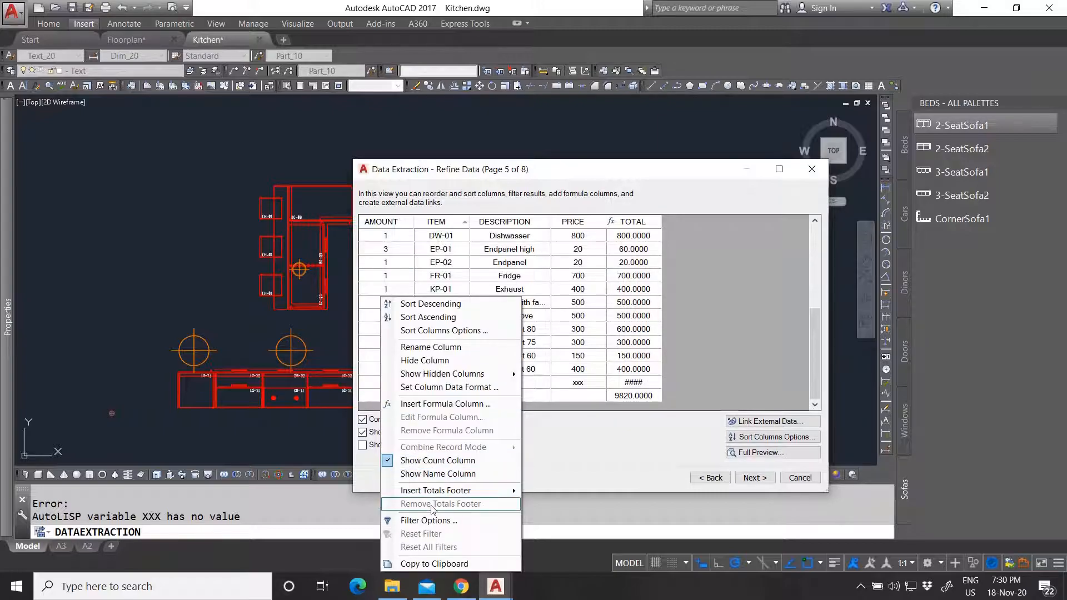
{"action": "mouse_move", "coordinate": [424, 496]}
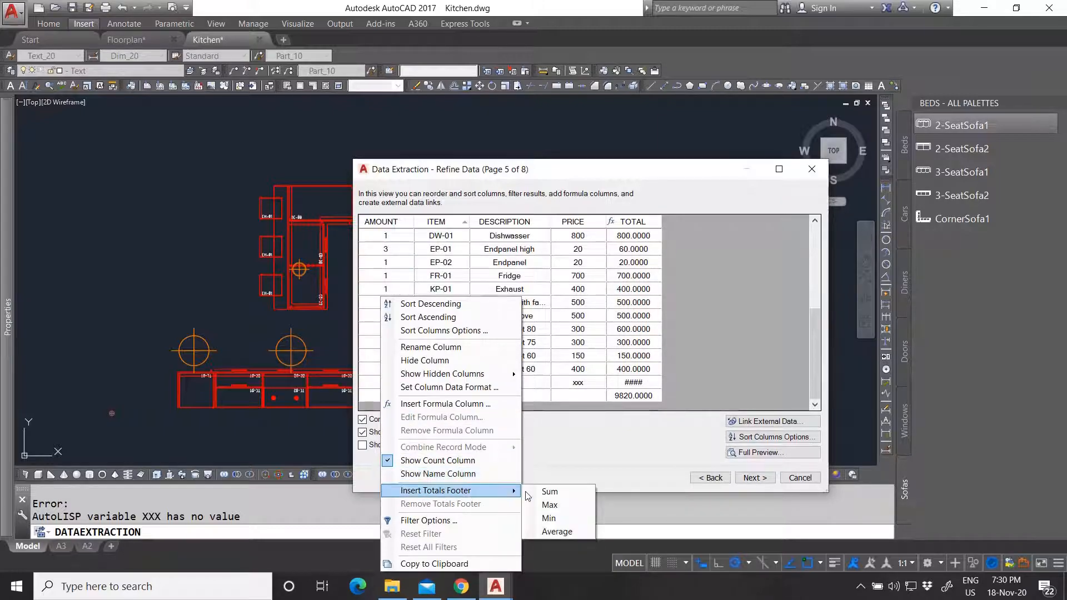
{"action": "left_click", "coordinate": [541, 493]}
{"action": "scroll", "coordinate": [397, 392], "scroll_direction": "up", "scroll_amount": 5}
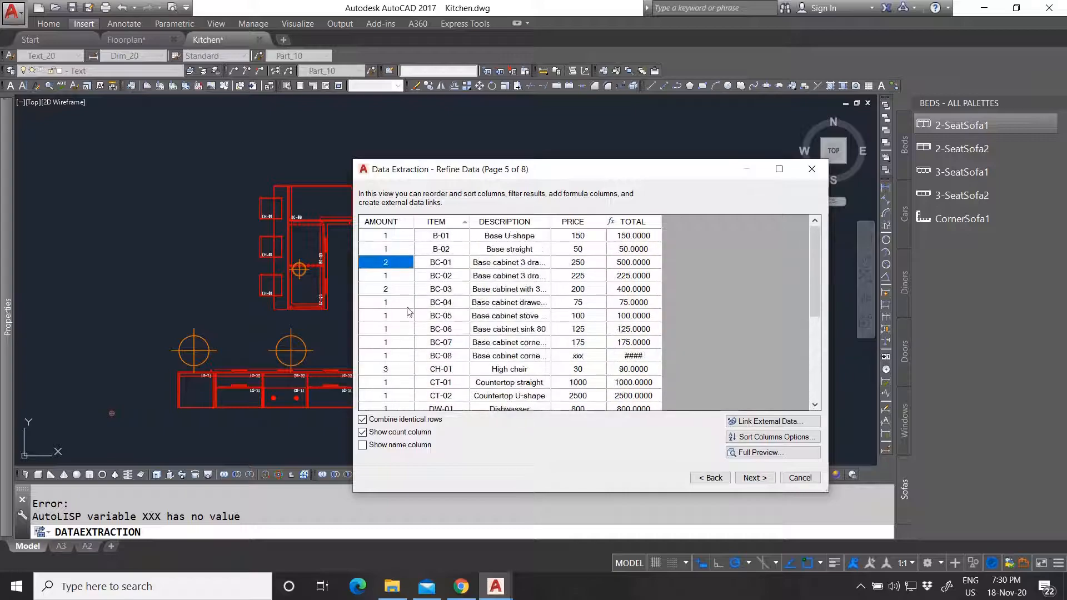
{"action": "scroll", "coordinate": [396, 267], "scroll_direction": "down", "scroll_amount": 5}
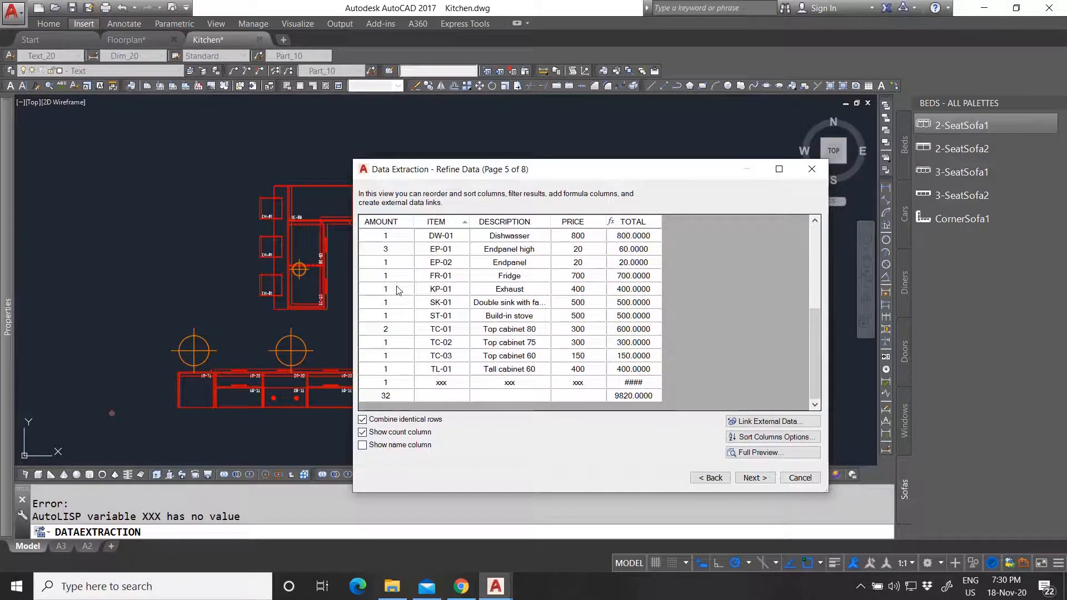
Examine the totals footer options for the AMOUNT and PRICE columns and look through the whole table.
{"action": "right_click", "coordinate": [389, 398]}
{"action": "left_click", "coordinate": [432, 503]}
{"action": "scroll", "coordinate": [727, 375], "scroll_direction": "up", "scroll_amount": 7}
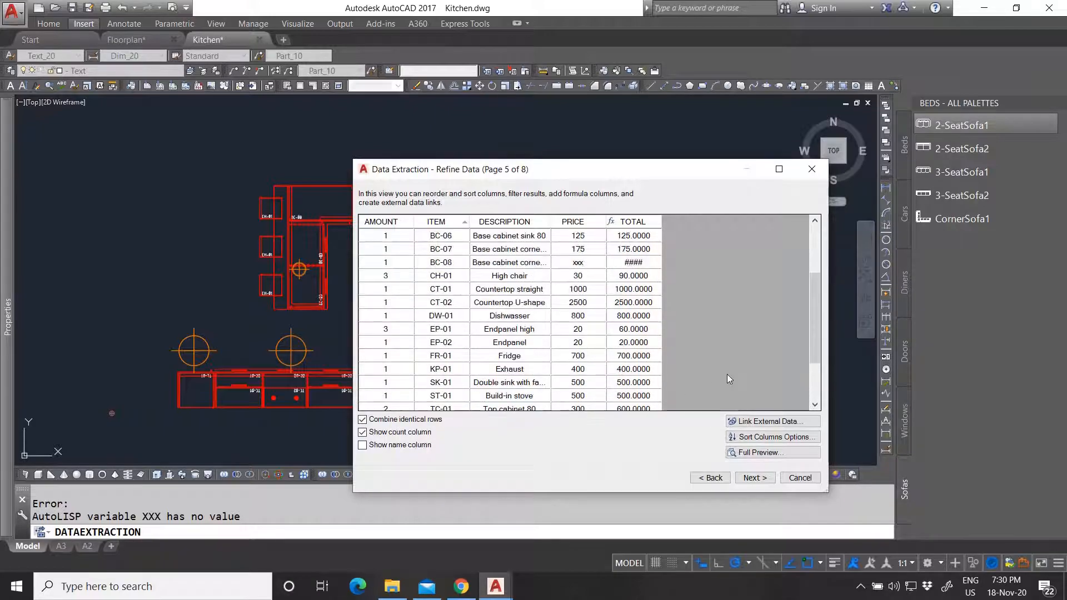
{"action": "scroll", "coordinate": [706, 355], "scroll_direction": "down", "scroll_amount": 5}
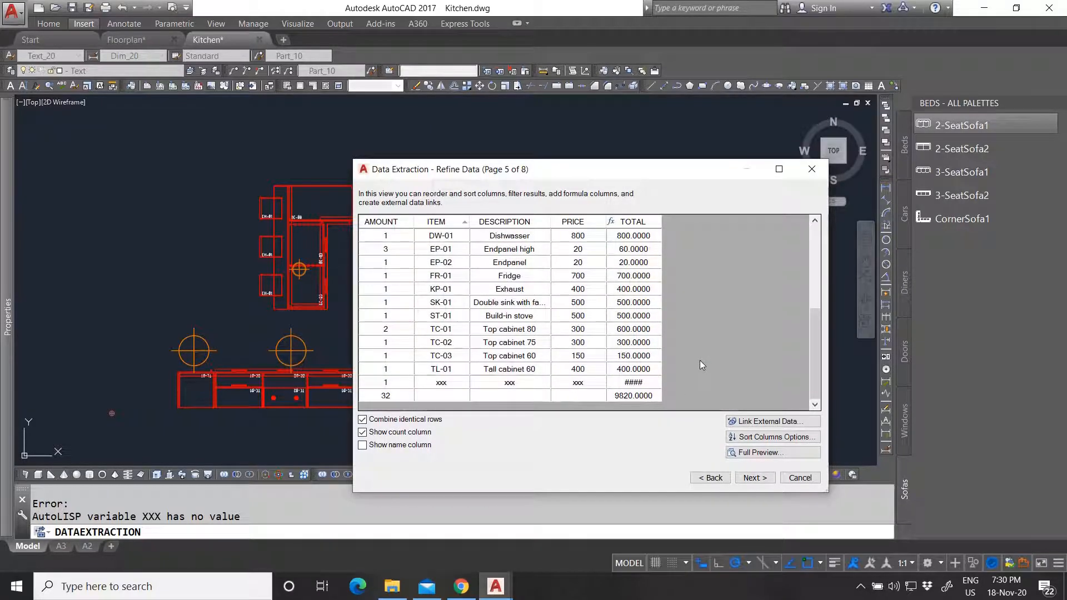
{"action": "right_click", "coordinate": [578, 401]}
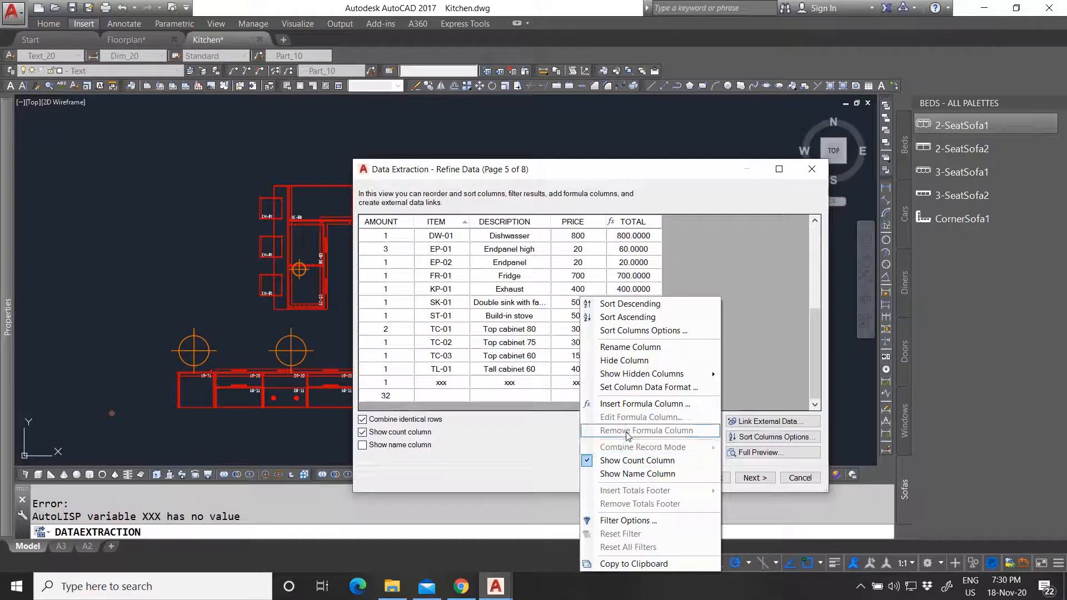
{"action": "left_click", "coordinate": [546, 446]}
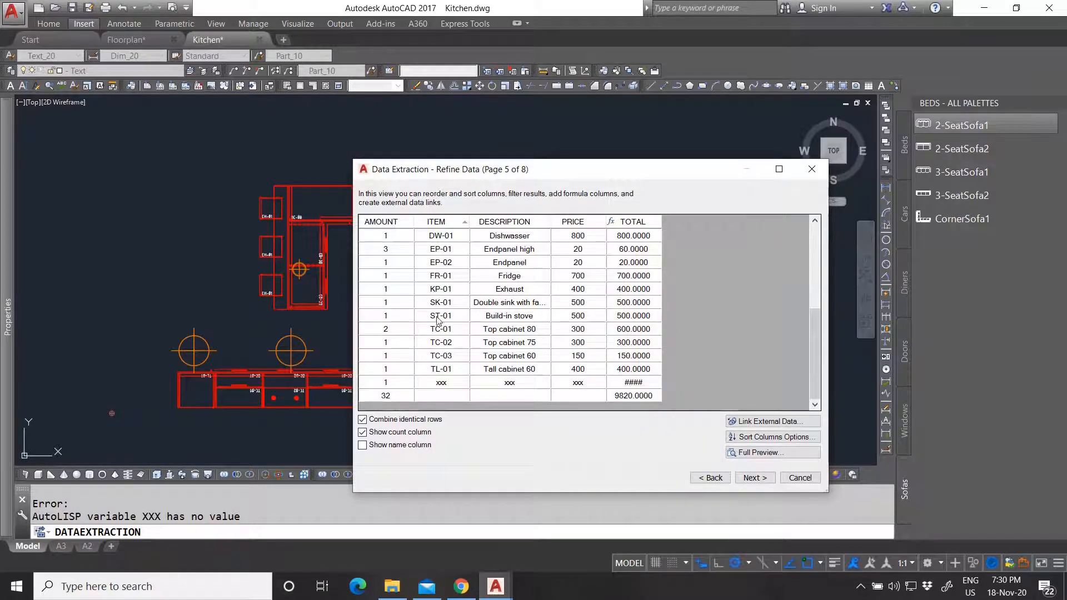
{"action": "scroll", "coordinate": [489, 328], "scroll_direction": "up", "scroll_amount": 5}
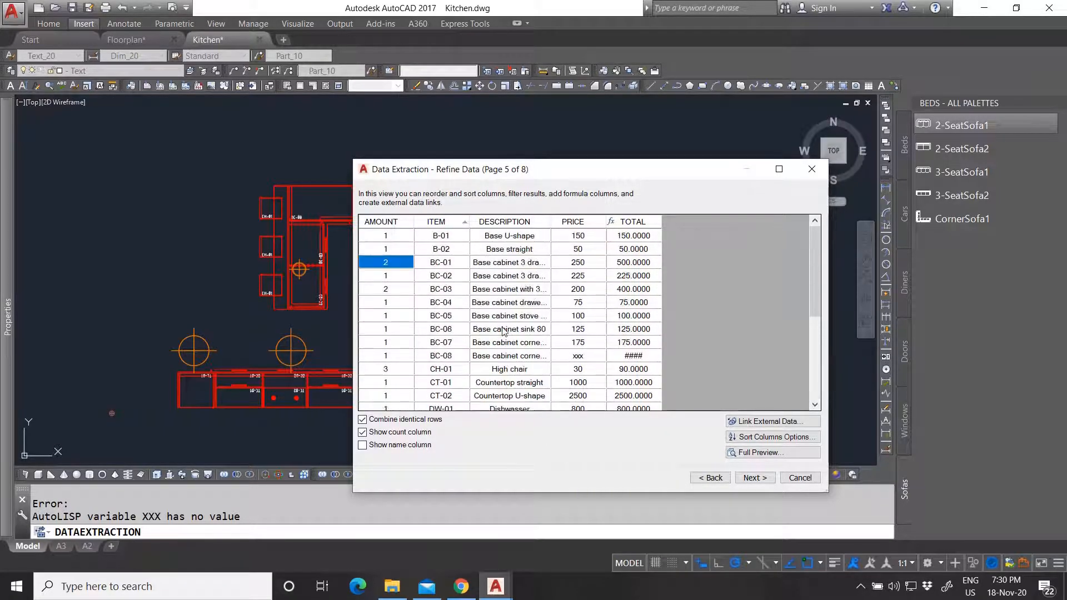
{"action": "scroll", "coordinate": [518, 324], "scroll_direction": "down", "scroll_amount": 5}
{"action": "scroll", "coordinate": [611, 328], "scroll_direction": "up", "scroll_amount": 5}
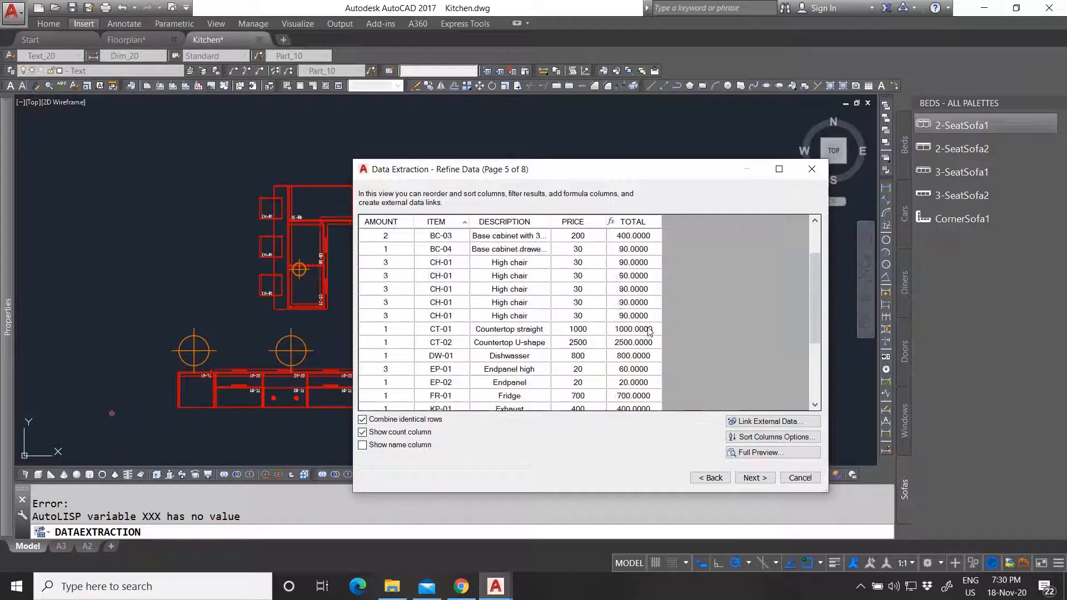
Format the TOTAL column's data as Currency with the € symbol and 0.00 precision.
{"action": "left_click_drag", "start_coordinate": [619, 158], "coordinate": [621, 47]}
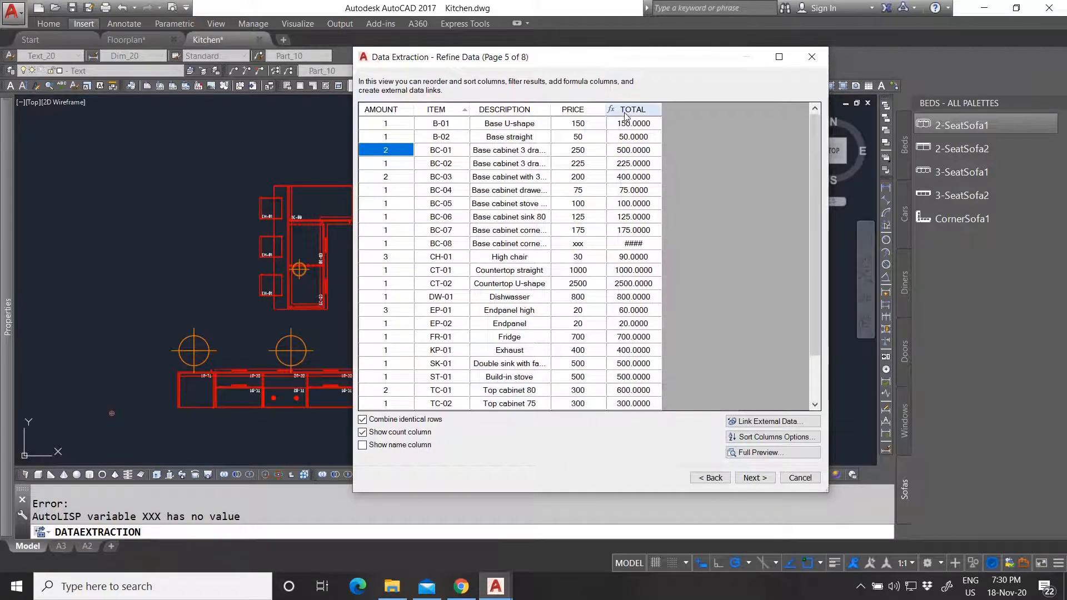
{"action": "right_click", "coordinate": [627, 113]}
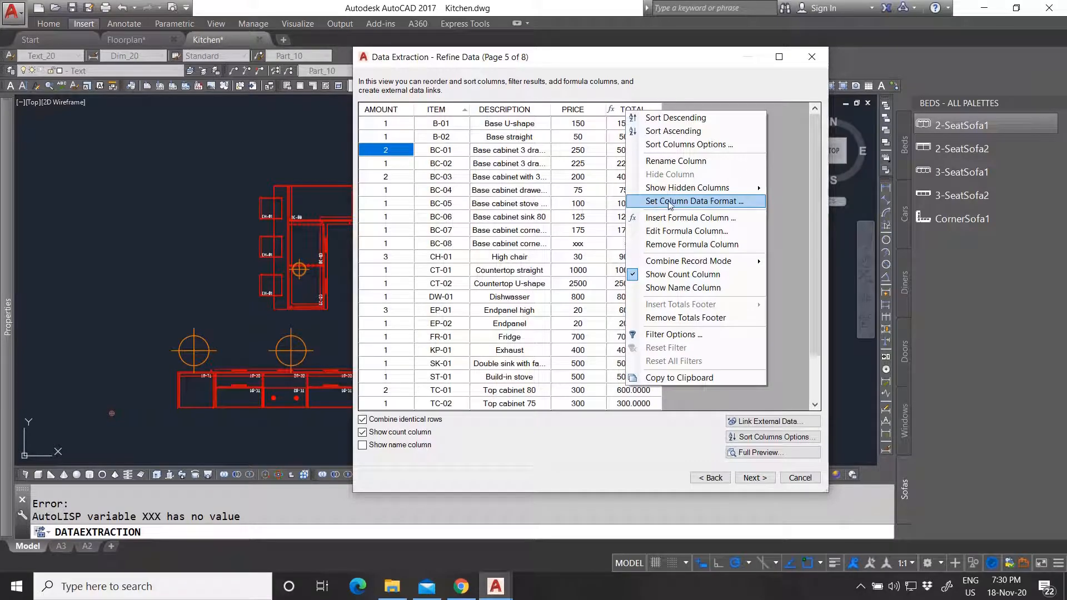
{"action": "left_click", "coordinate": [697, 202]}
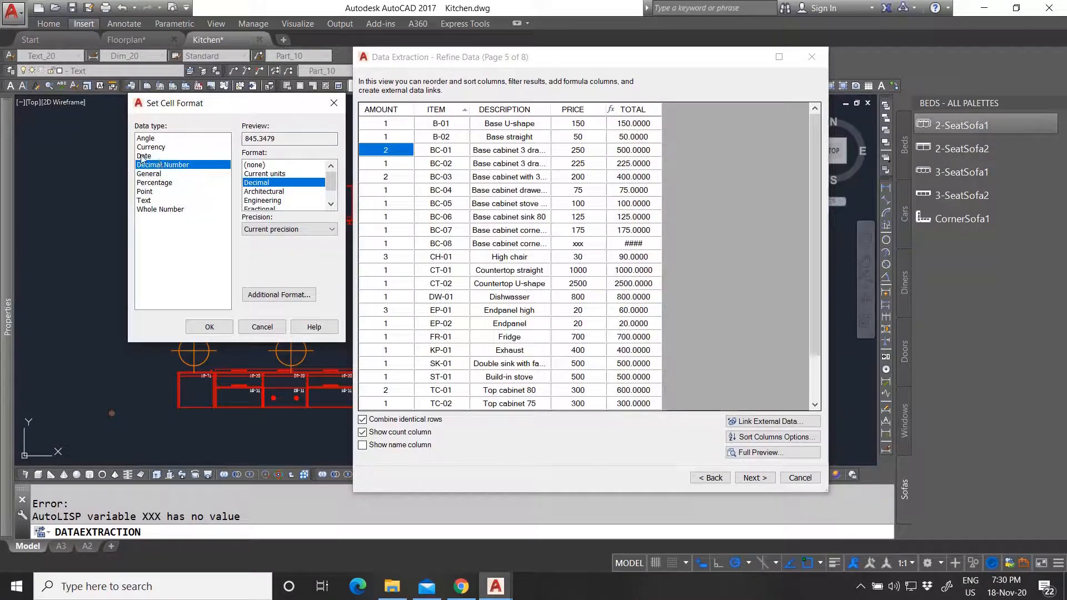
{"action": "left_click", "coordinate": [152, 147]}
{"action": "left_click", "coordinate": [269, 192]}
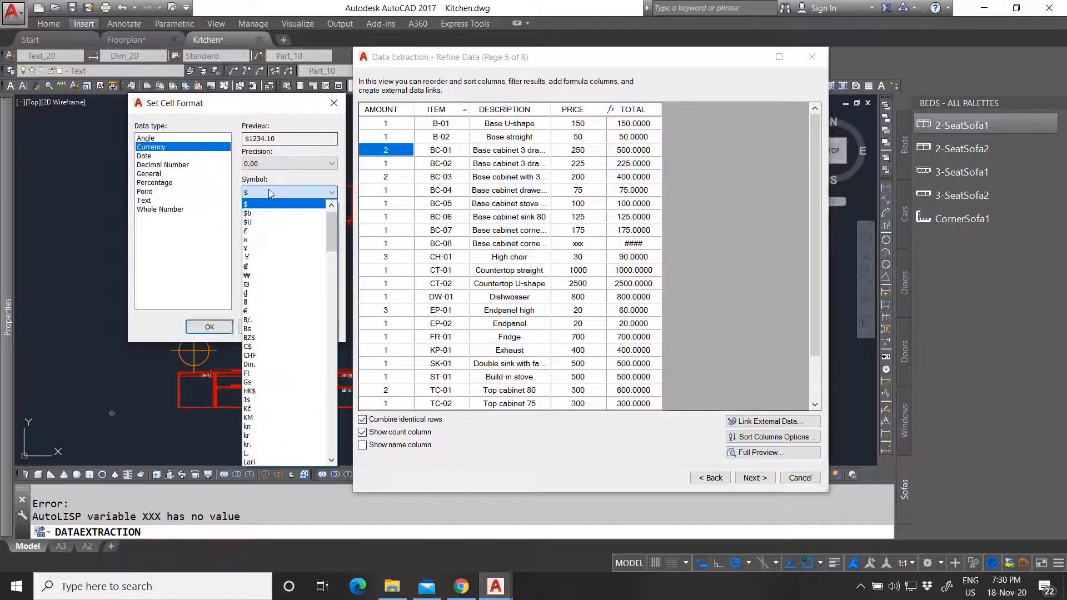
{"action": "scroll", "coordinate": [272, 294], "scroll_direction": "down", "scroll_amount": 2}
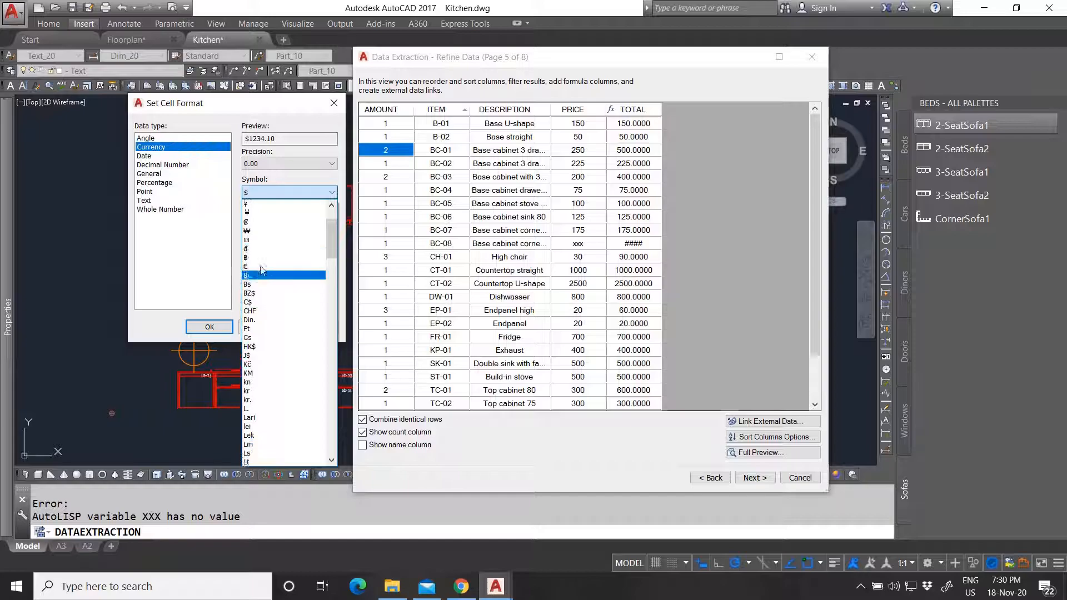
{"action": "scroll", "coordinate": [264, 300], "scroll_direction": "up", "scroll_amount": 1}
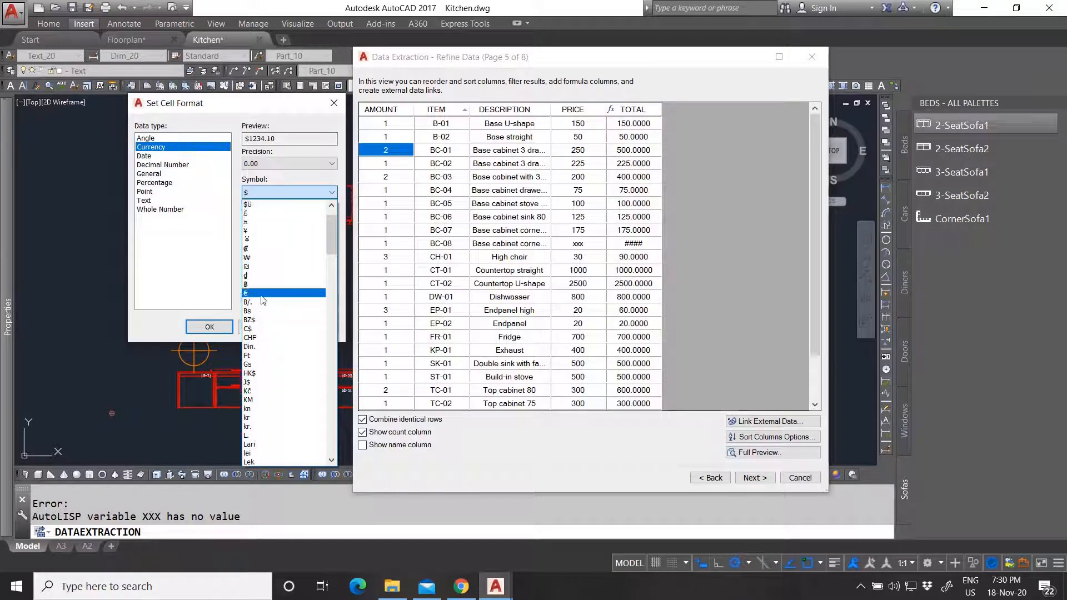
{"action": "left_click", "coordinate": [261, 294]}
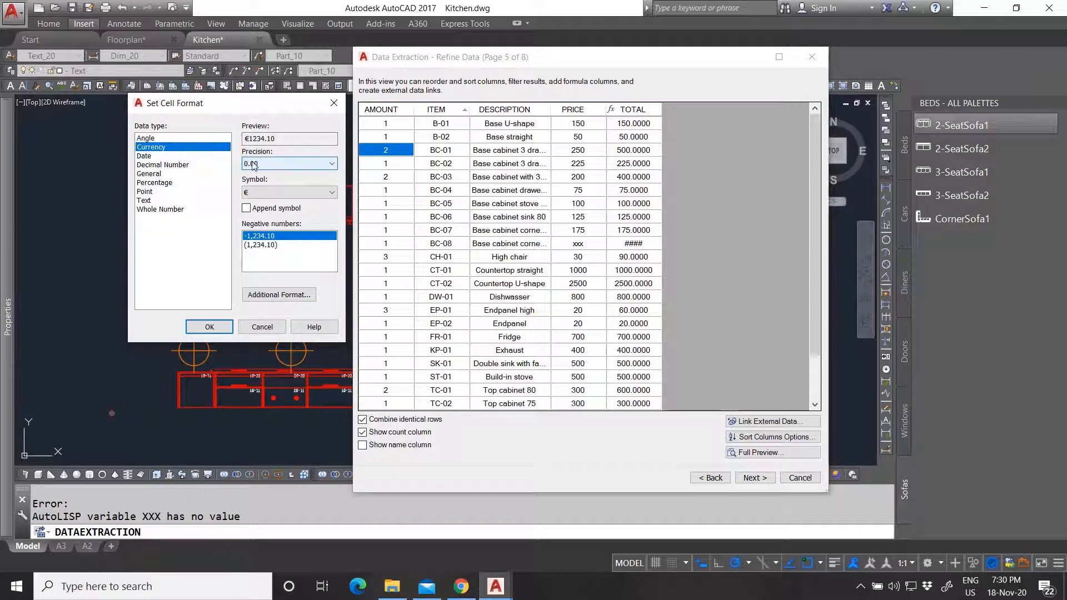
{"action": "left_click", "coordinate": [210, 328]}
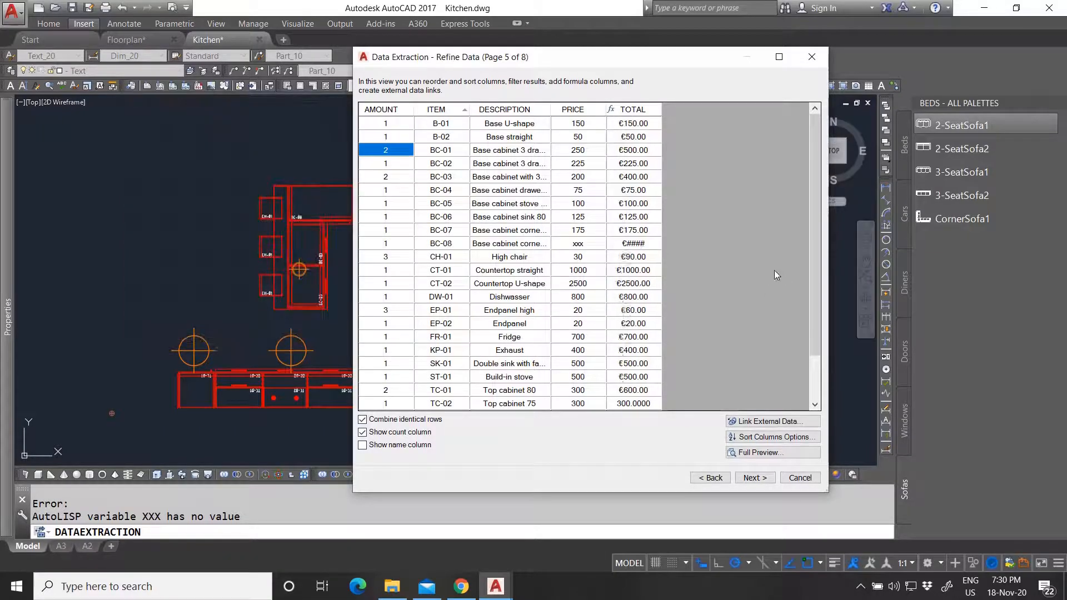
Review the TOTAL column's cell format and its additional format options without changing them.
{"action": "right_click", "coordinate": [629, 111]}
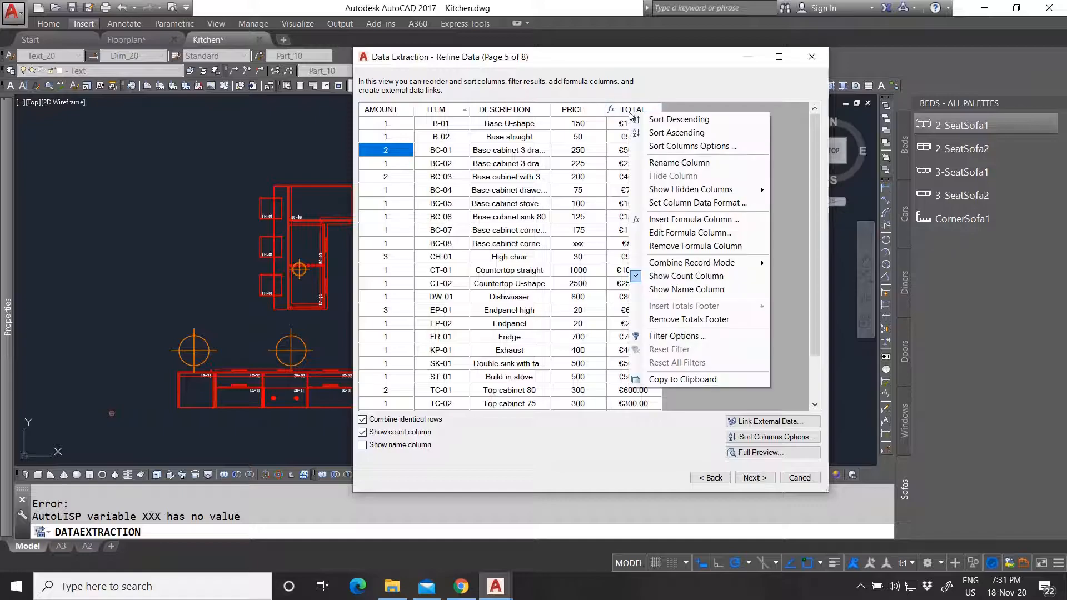
{"action": "left_click", "coordinate": [669, 203]}
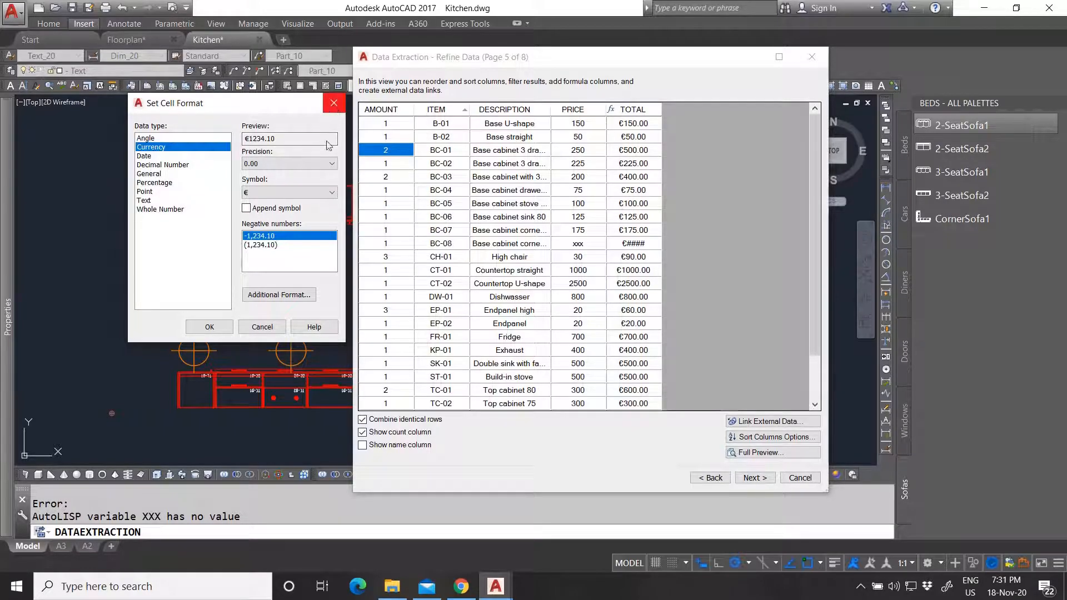
{"action": "left_click", "coordinate": [279, 295]}
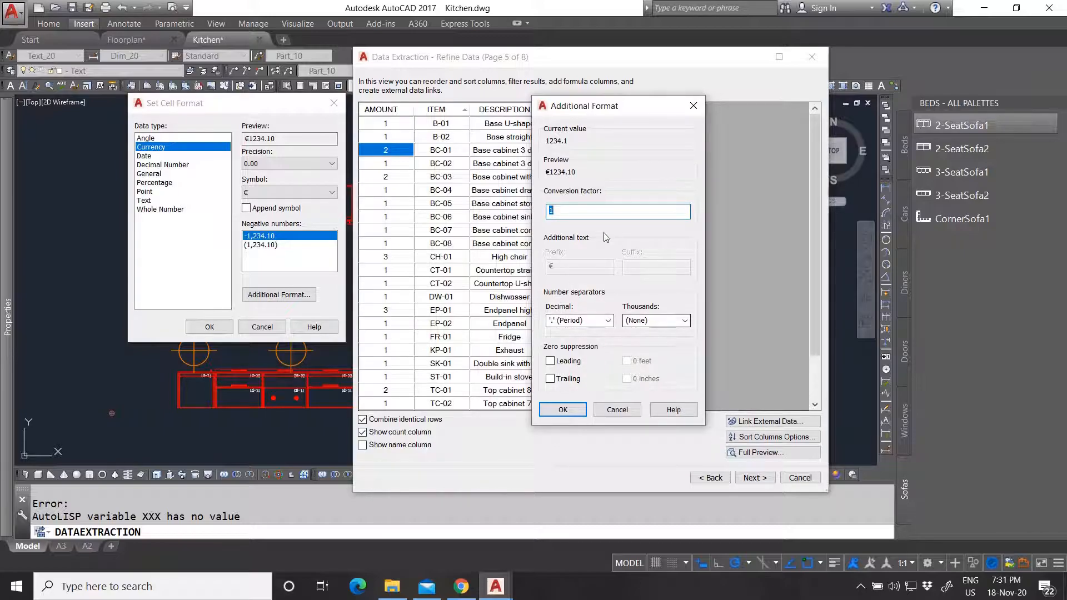
{"action": "left_click", "coordinate": [692, 105]}
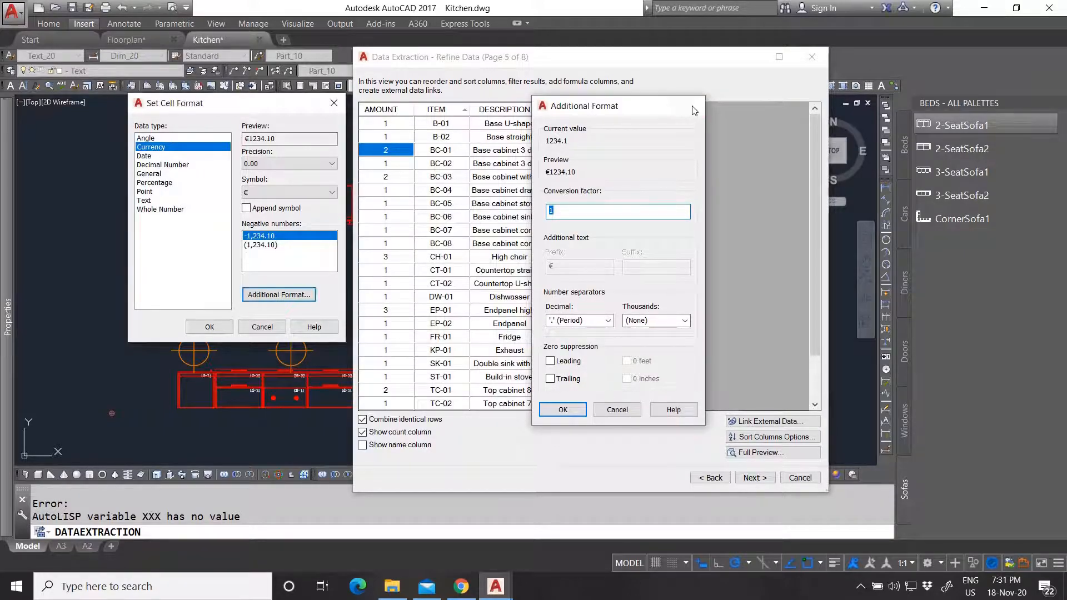
{"action": "left_click", "coordinate": [335, 103]}
Format the PRICE column's data as Currency with the € symbol and 0.00 precision, and check the table through its last row.
{"action": "right_click", "coordinate": [580, 117]}
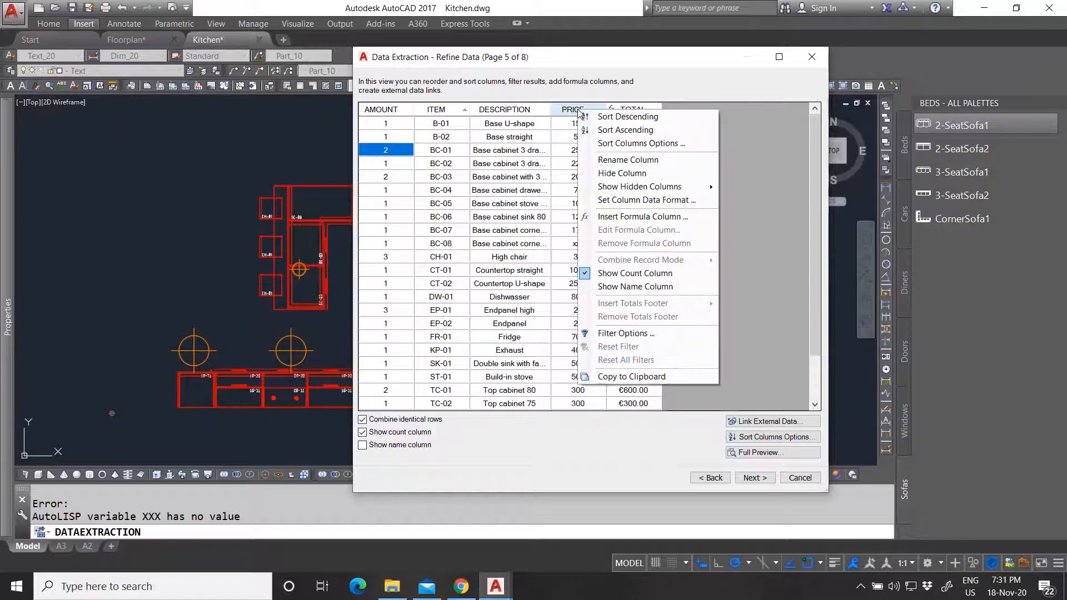
{"action": "left_click", "coordinate": [610, 201]}
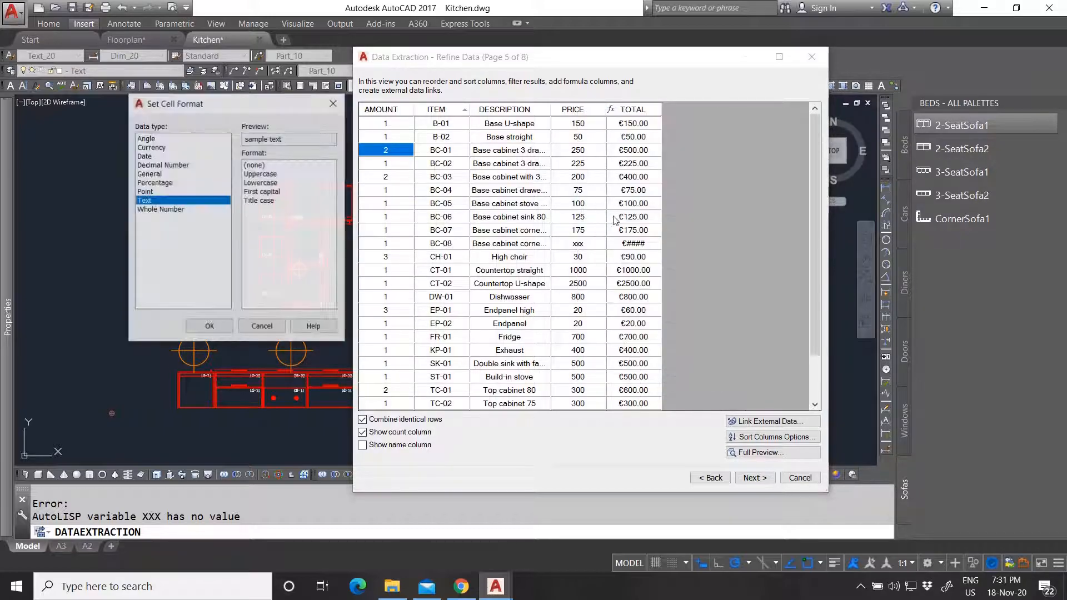
{"action": "left_click", "coordinate": [155, 166]}
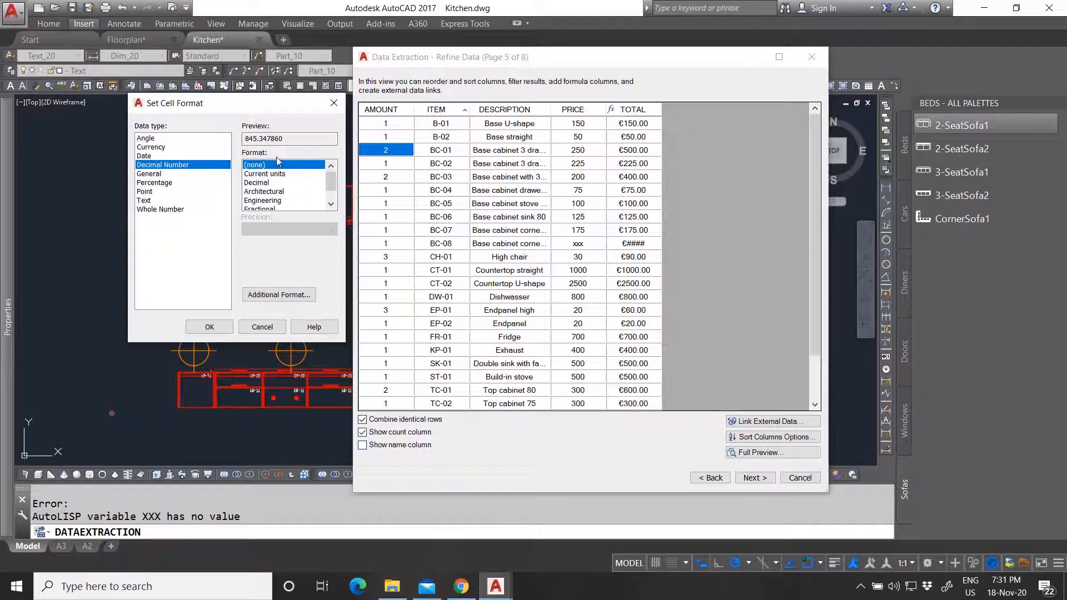
{"action": "left_click", "coordinate": [183, 146]}
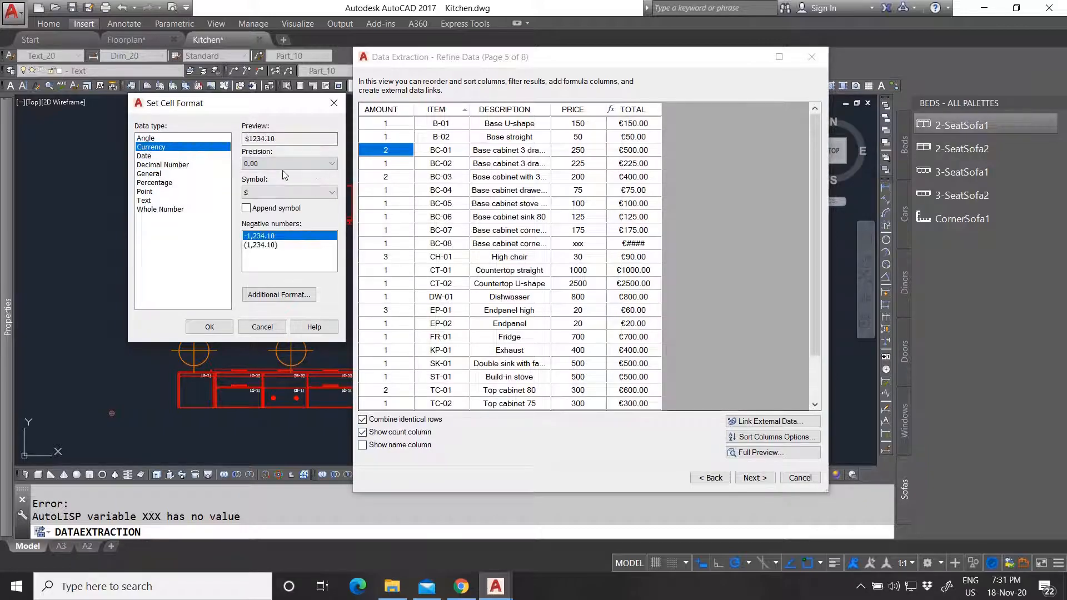
{"action": "left_click", "coordinate": [268, 193]}
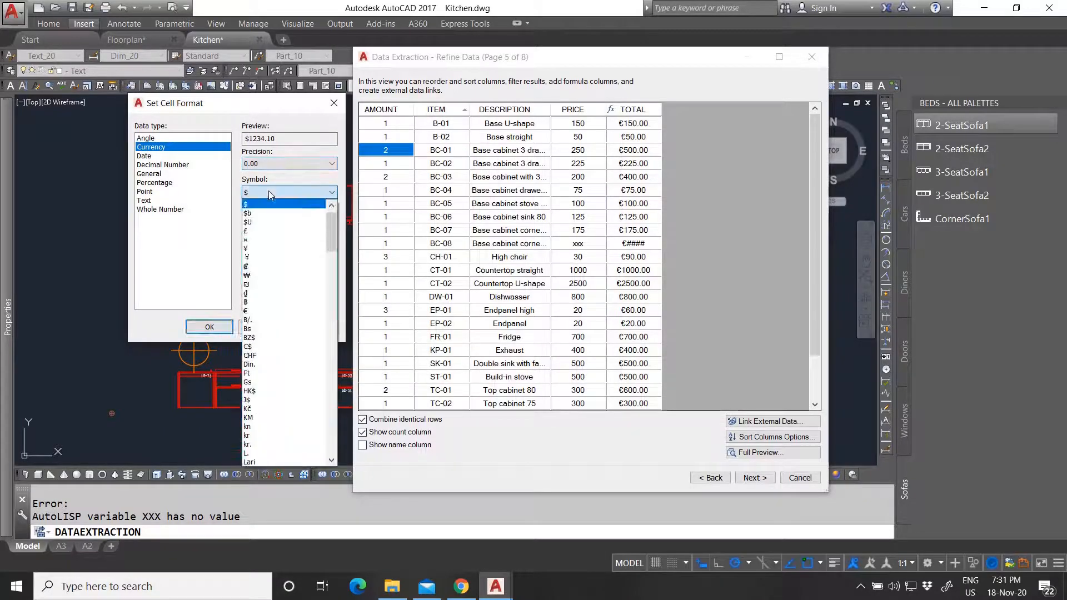
{"action": "left_click", "coordinate": [259, 311]}
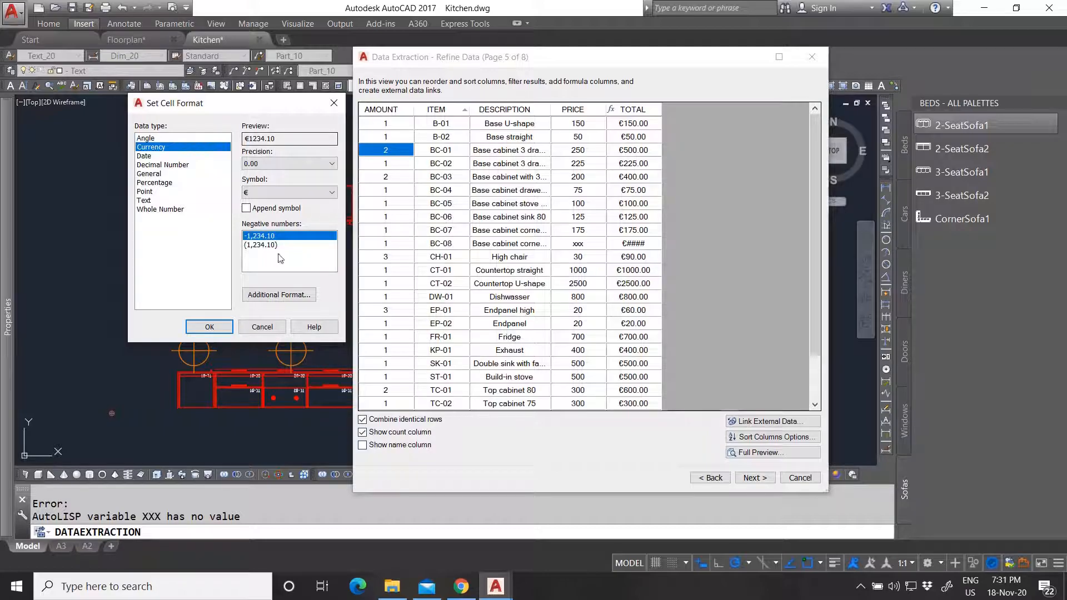
{"action": "left_click", "coordinate": [209, 327]}
{"action": "scroll", "coordinate": [635, 273], "scroll_direction": "down", "scroll_amount": 2}
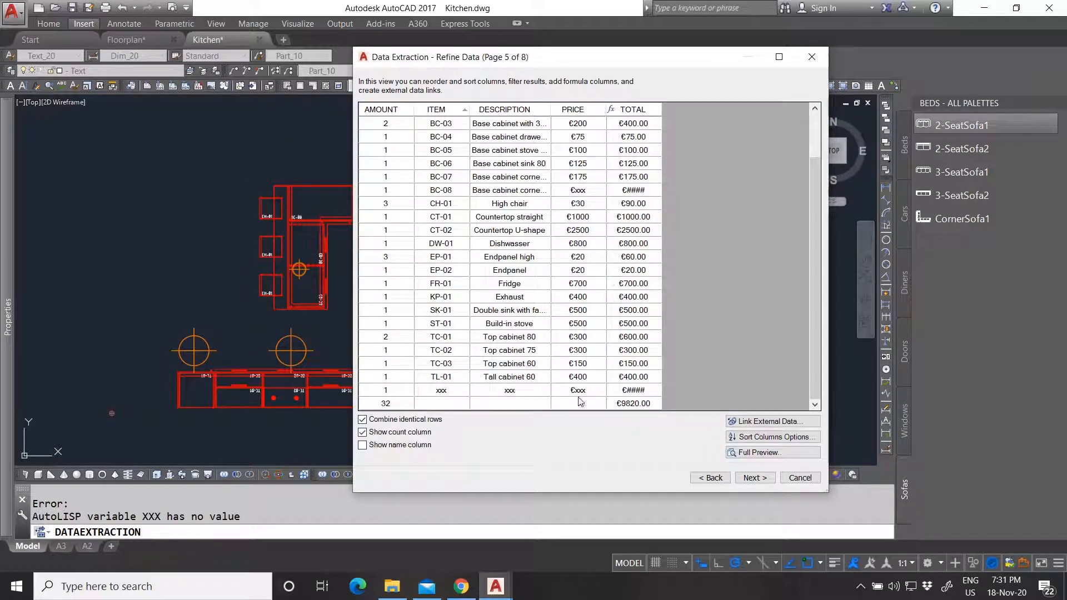
{"action": "scroll", "coordinate": [580, 401], "scroll_direction": "up", "scroll_amount": 2}
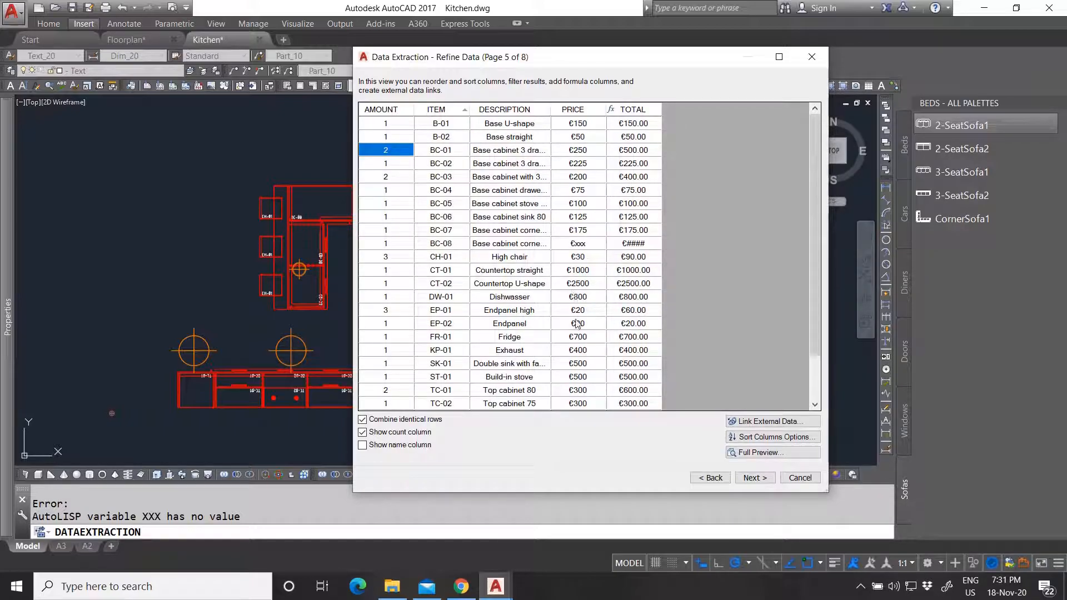
Choose to insert the data extraction table into the drawing, leaving the external file output off.
{"action": "left_click", "coordinate": [756, 478]}
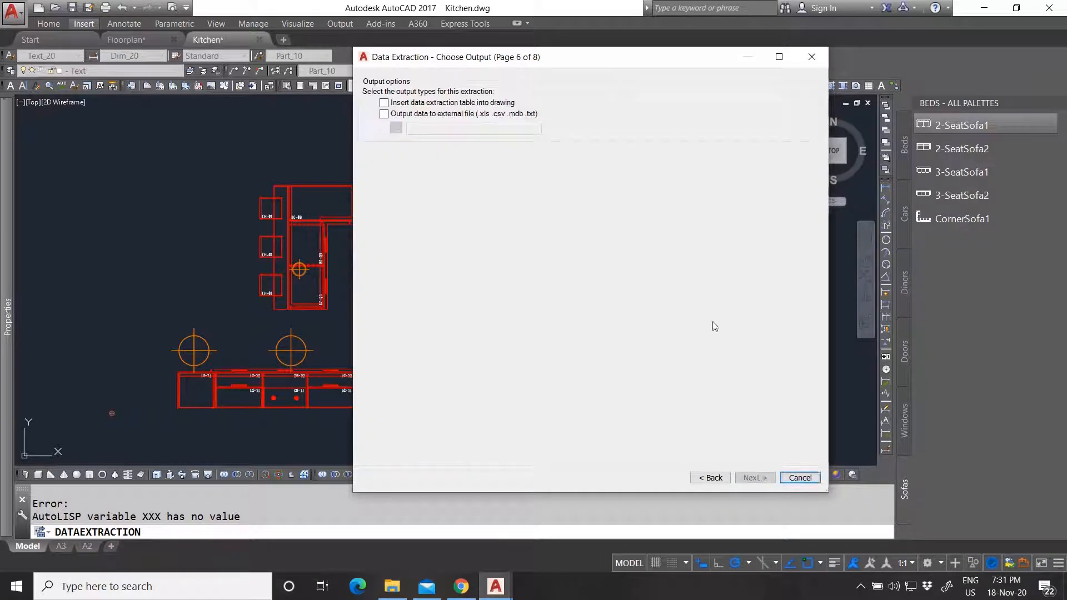
{"action": "left_click", "coordinate": [384, 103]}
{"action": "left_click", "coordinate": [392, 115]}
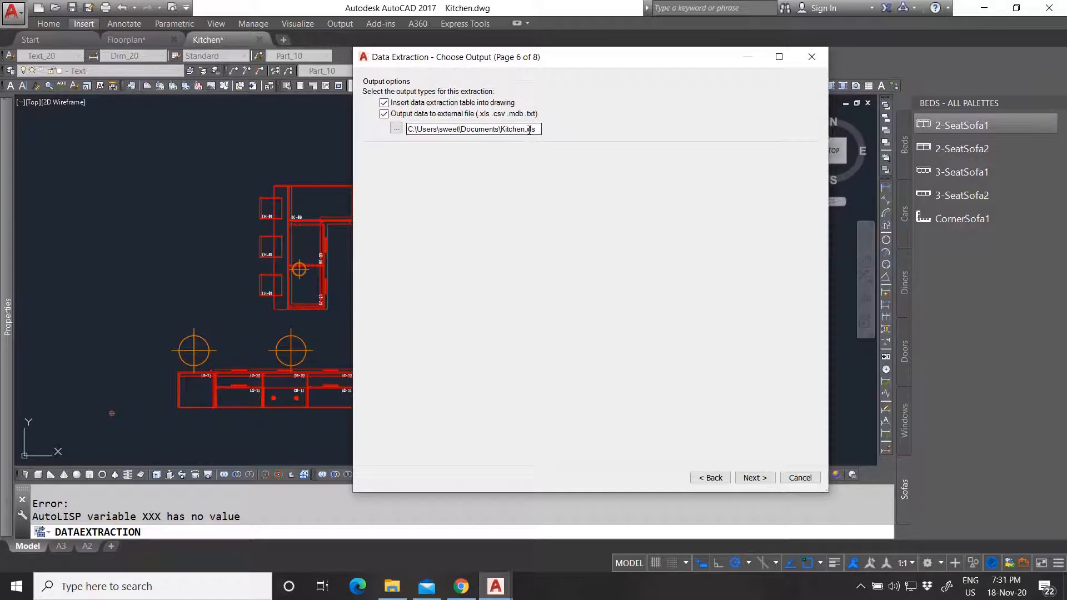
{"action": "left_click", "coordinate": [384, 115]}
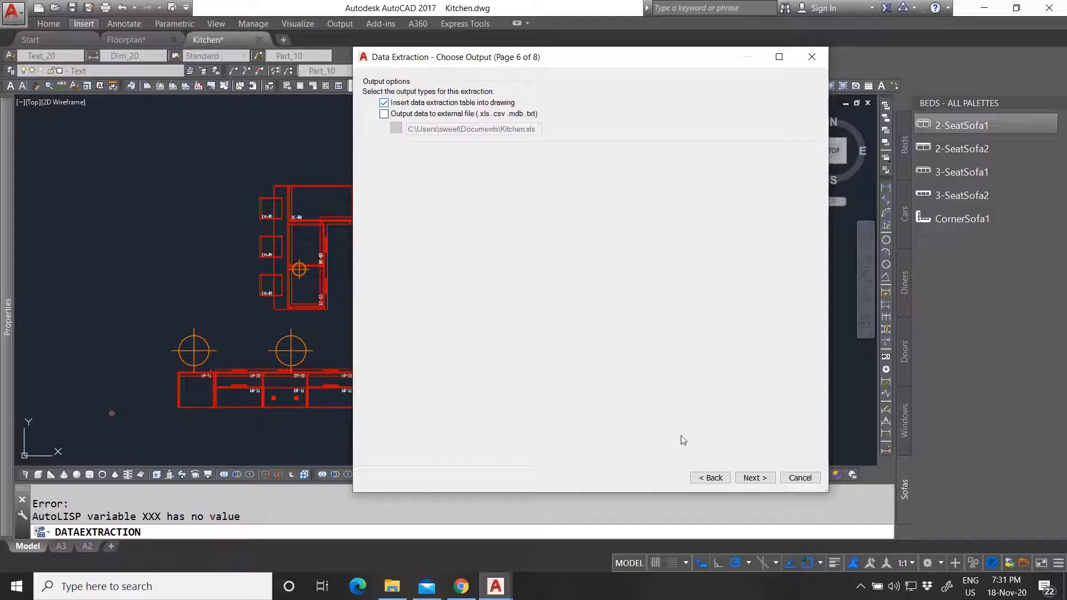
Use the Table_20 table style for the inserted table and enter List as its title.
{"action": "left_click", "coordinate": [754, 477]}
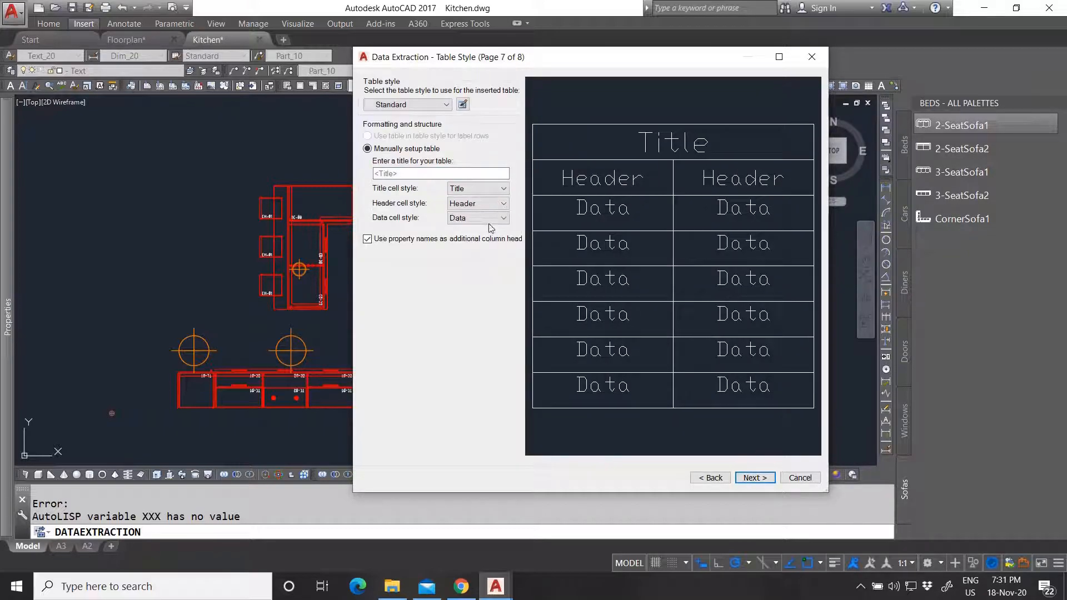
{"action": "left_click", "coordinate": [399, 105]}
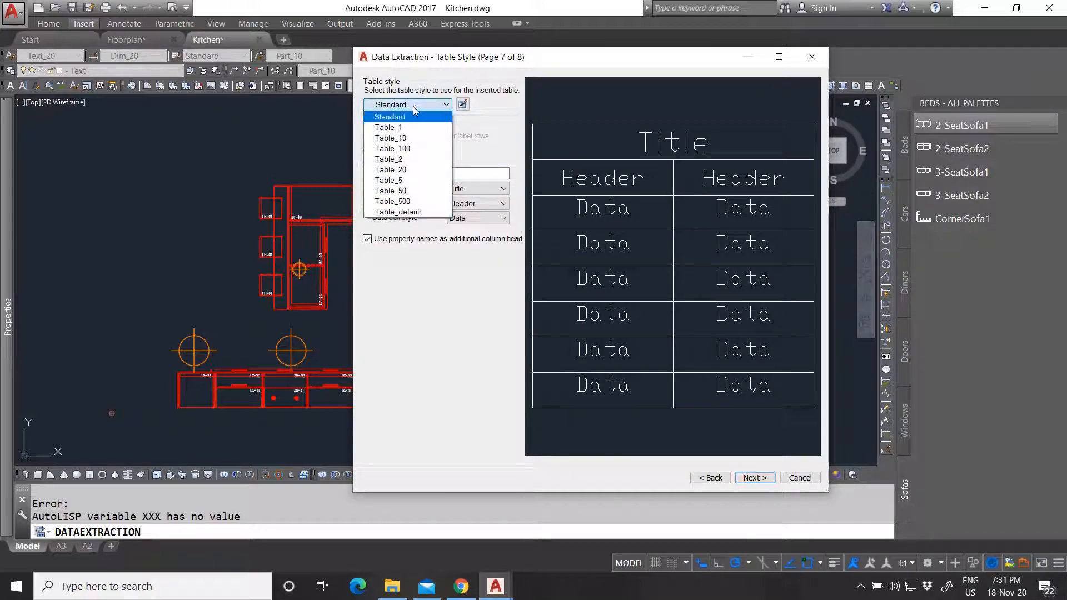
{"action": "left_click", "coordinate": [405, 169]}
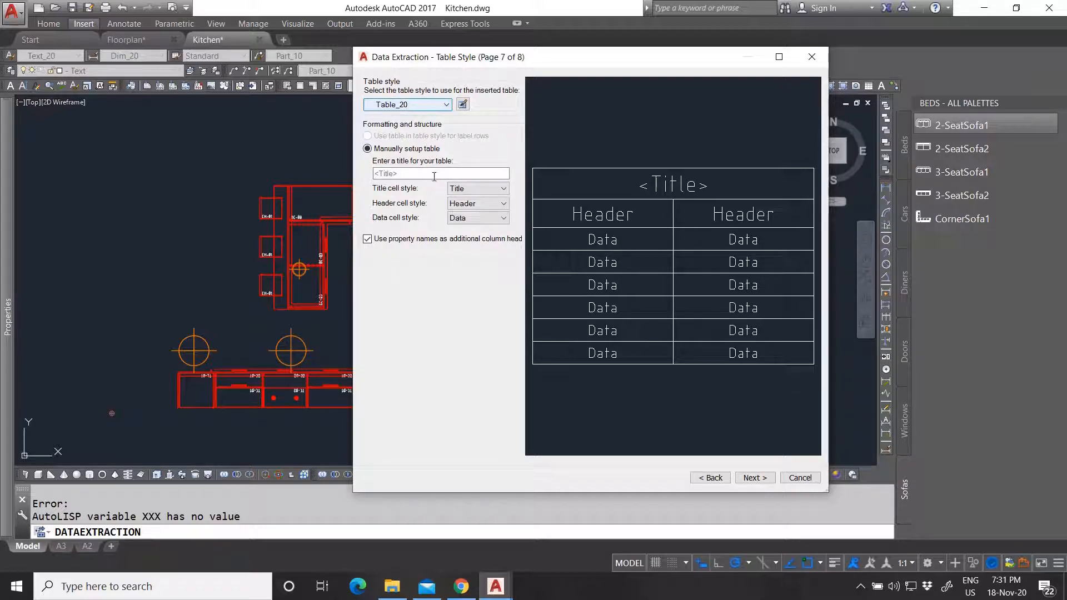
{"action": "left_click", "coordinate": [413, 173]}
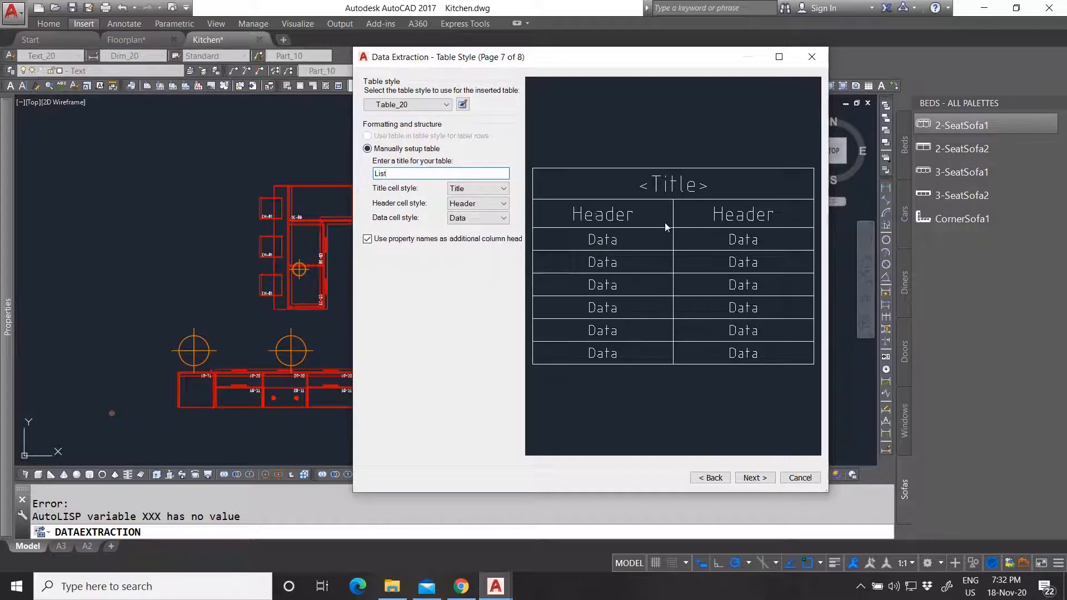
Finish the data extraction and place the table in the empty area to the right of the kitchen plan.
{"action": "left_click", "coordinate": [754, 478]}
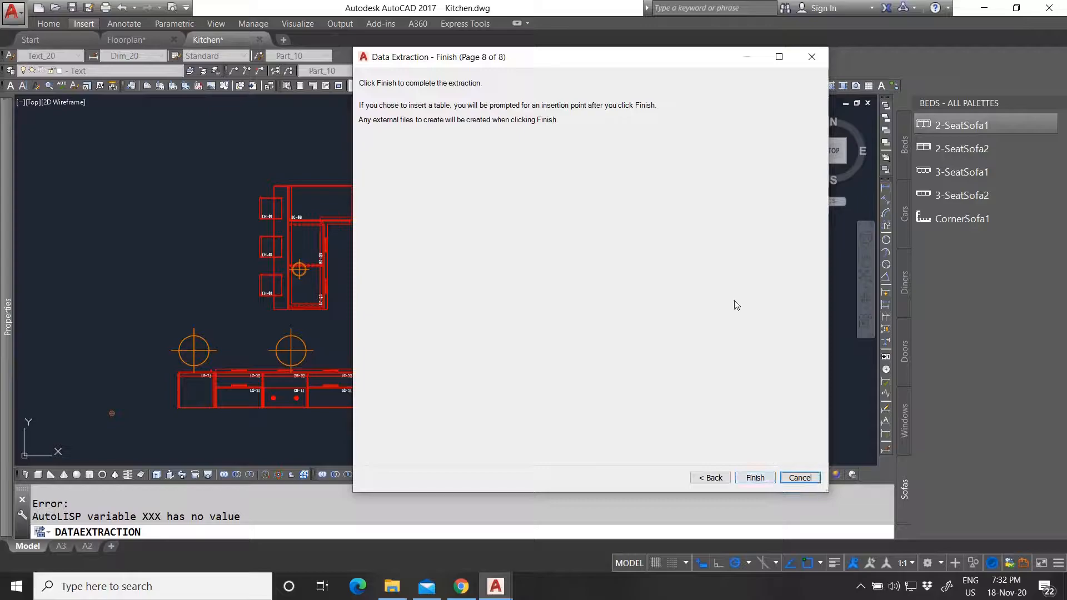
{"action": "left_click", "coordinate": [755, 478]}
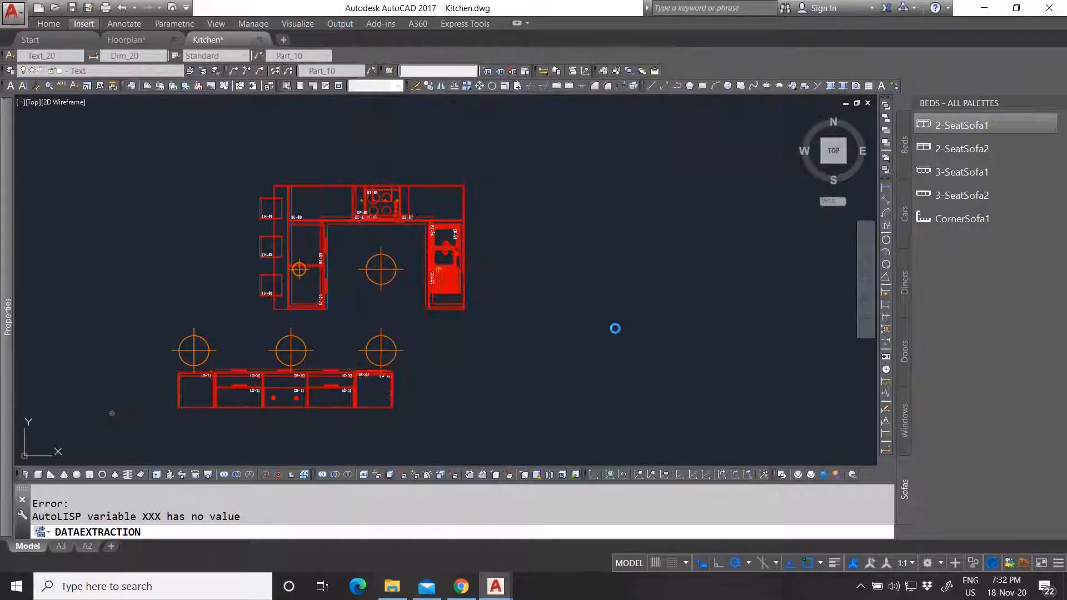
{"action": "scroll", "coordinate": [497, 283], "scroll_direction": "down", "scroll_amount": 4}
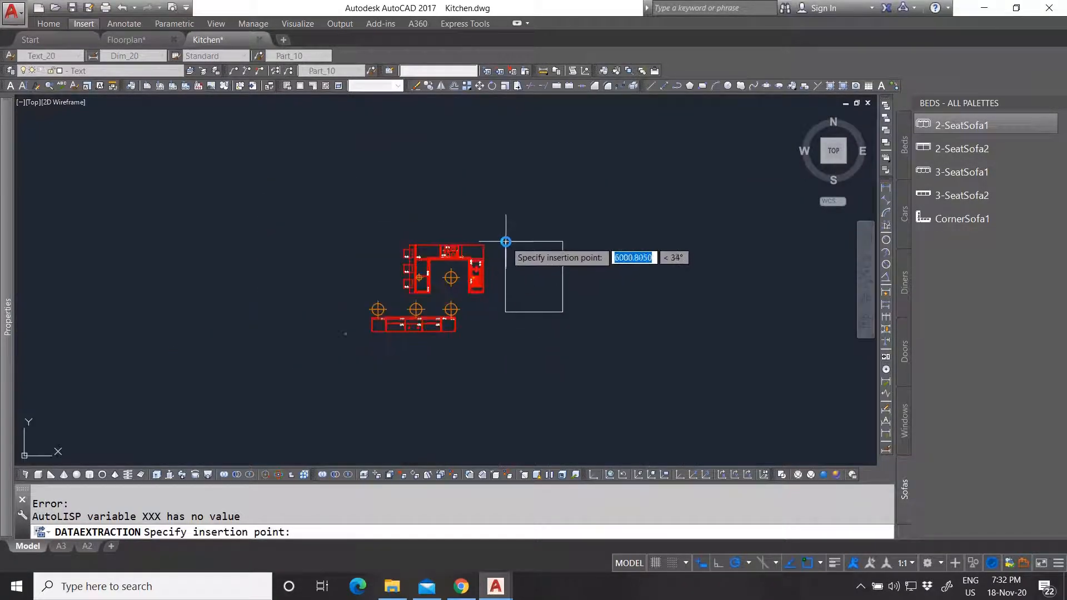
{"action": "scroll", "coordinate": [518, 251], "scroll_direction": "up", "scroll_amount": 4}
{"action": "scroll", "coordinate": [522, 255], "scroll_direction": "down", "scroll_amount": 2}
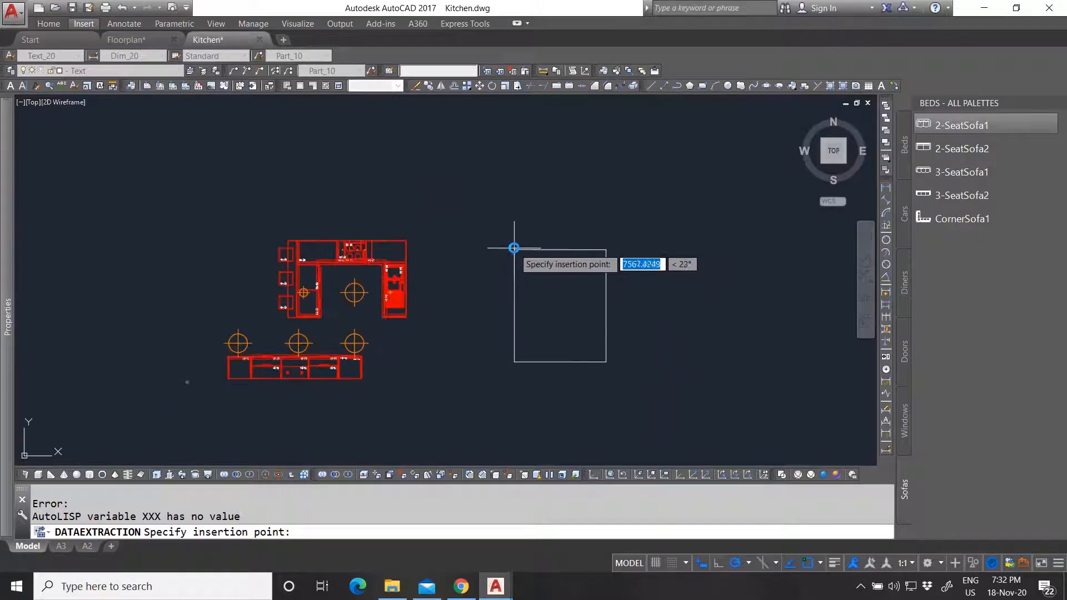
{"action": "left_click", "coordinate": [514, 241]}
Examine the inserted List table's columns and rows from the title down to the totals footer.
{"action": "scroll", "coordinate": [615, 291], "scroll_direction": "up", "scroll_amount": 5}
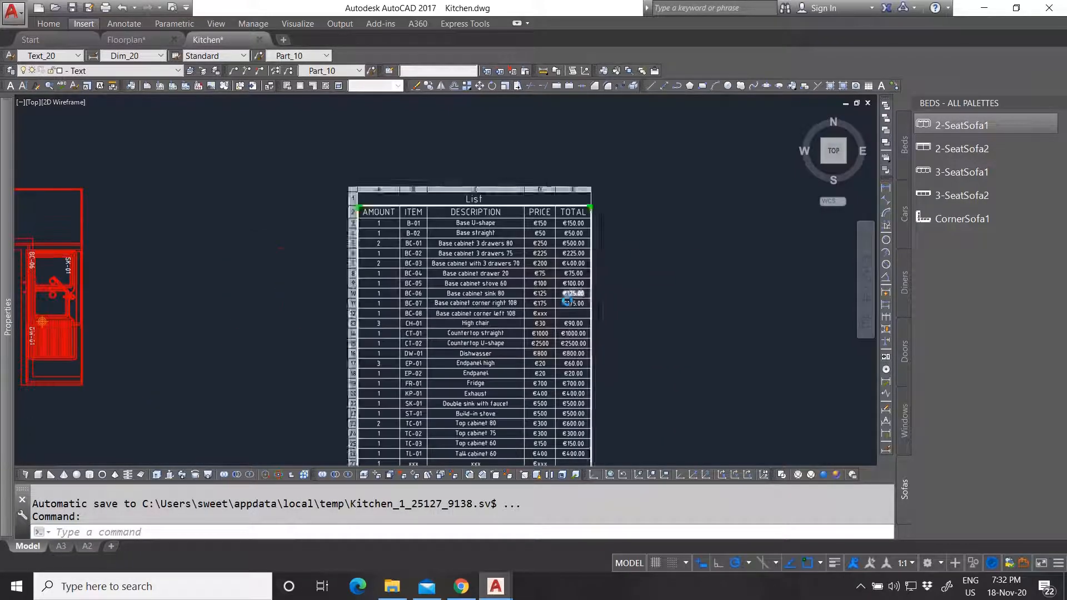
{"action": "scroll", "coordinate": [530, 349], "scroll_direction": "down", "scroll_amount": 4}
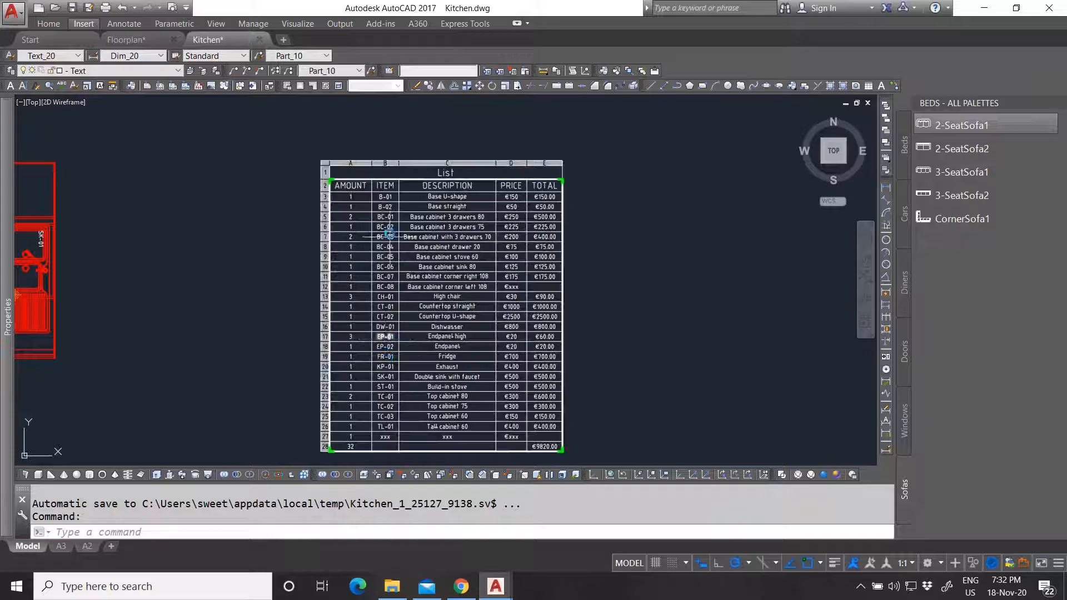
{"action": "scroll", "coordinate": [394, 200], "scroll_direction": "up", "scroll_amount": 4}
{"action": "scroll", "coordinate": [371, 220], "scroll_direction": "down", "scroll_amount": 3}
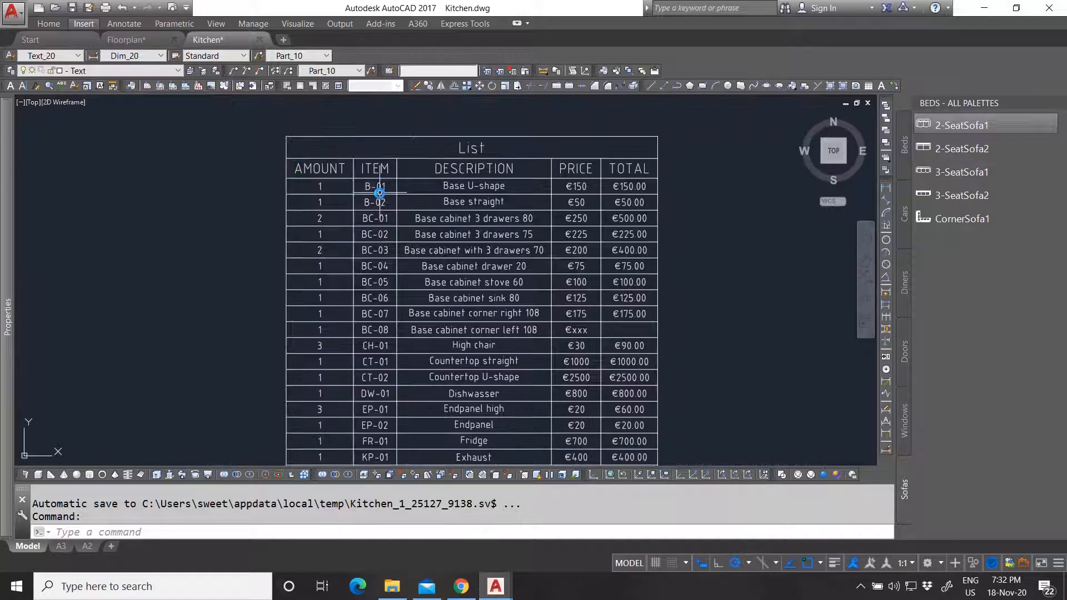
{"action": "scroll", "coordinate": [374, 225], "scroll_direction": "down", "scroll_amount": 4}
{"action": "scroll", "coordinate": [369, 369], "scroll_direction": "up", "scroll_amount": 4}
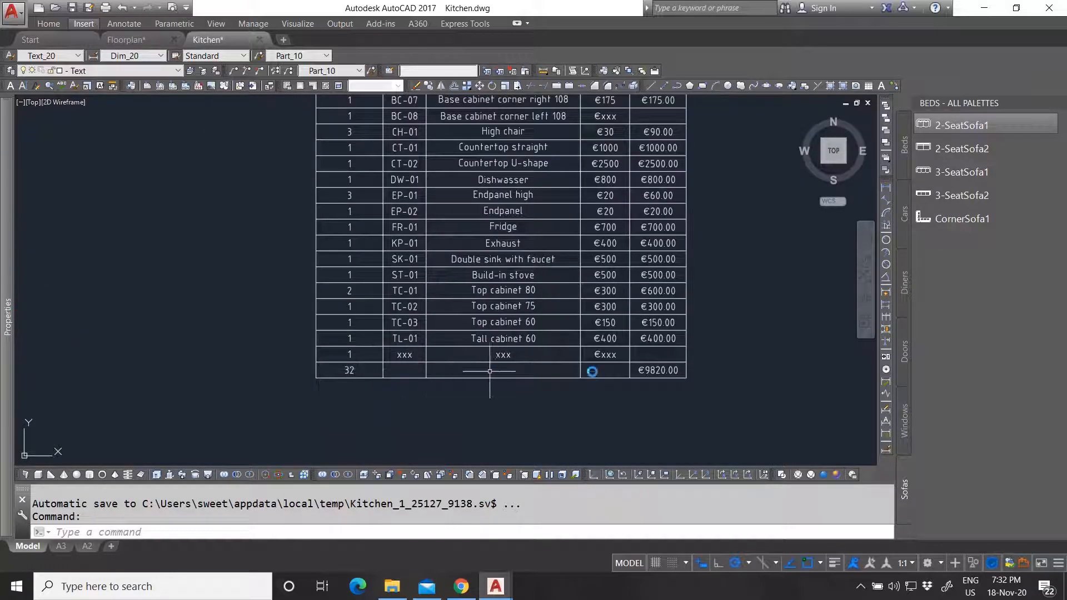
Unlock the three empty cells in the footer row between the amount total and the overall price total.
{"action": "scroll", "coordinate": [658, 363], "scroll_direction": "up", "scroll_amount": 4}
{"action": "scroll", "coordinate": [658, 363], "scroll_direction": "down", "scroll_amount": 2}
{"action": "scroll", "coordinate": [639, 359], "scroll_direction": "up", "scroll_amount": 2}
{"action": "scroll", "coordinate": [562, 369], "scroll_direction": "down", "scroll_amount": 4}
{"action": "scroll", "coordinate": [507, 369], "scroll_direction": "up", "scroll_amount": 2}
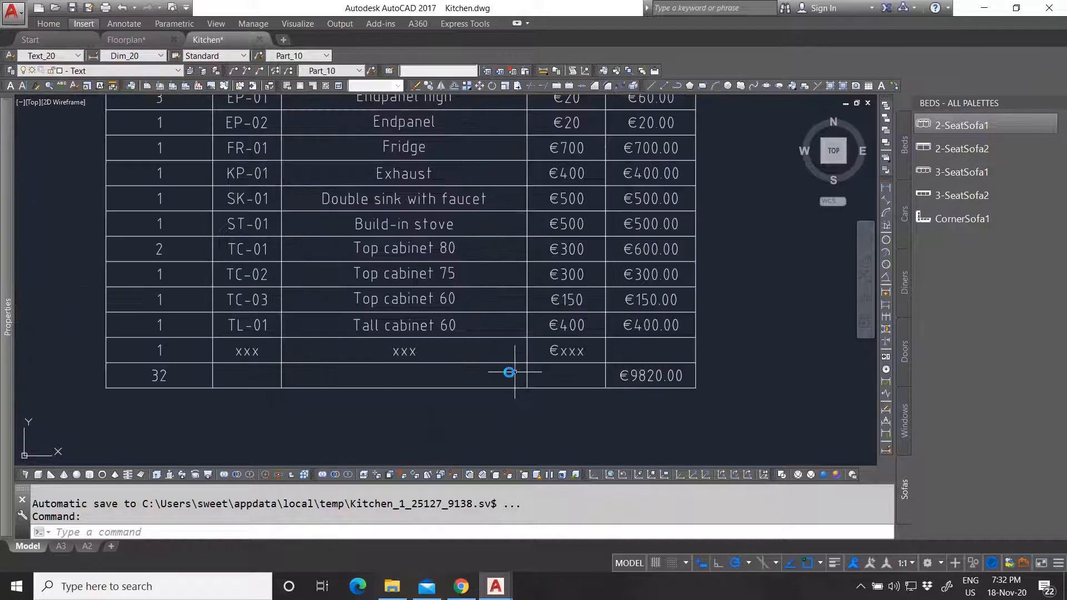
{"action": "left_click", "coordinate": [444, 379]}
{"action": "left_click", "coordinate": [248, 376]}
{"action": "left_click", "coordinate": [542, 375], "text": "shift"}
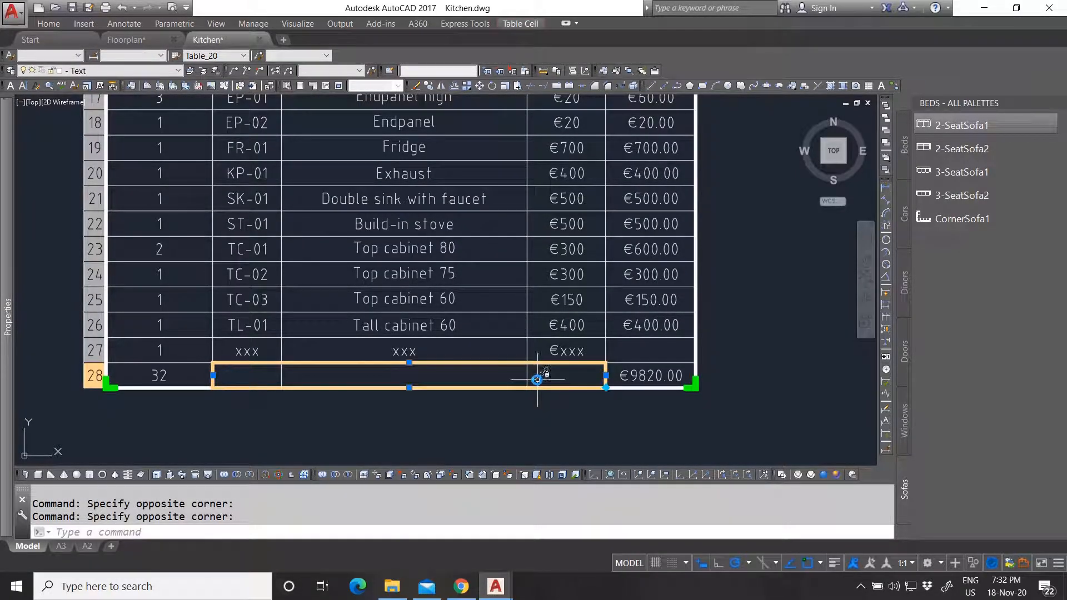
{"action": "left_click", "coordinate": [519, 24]}
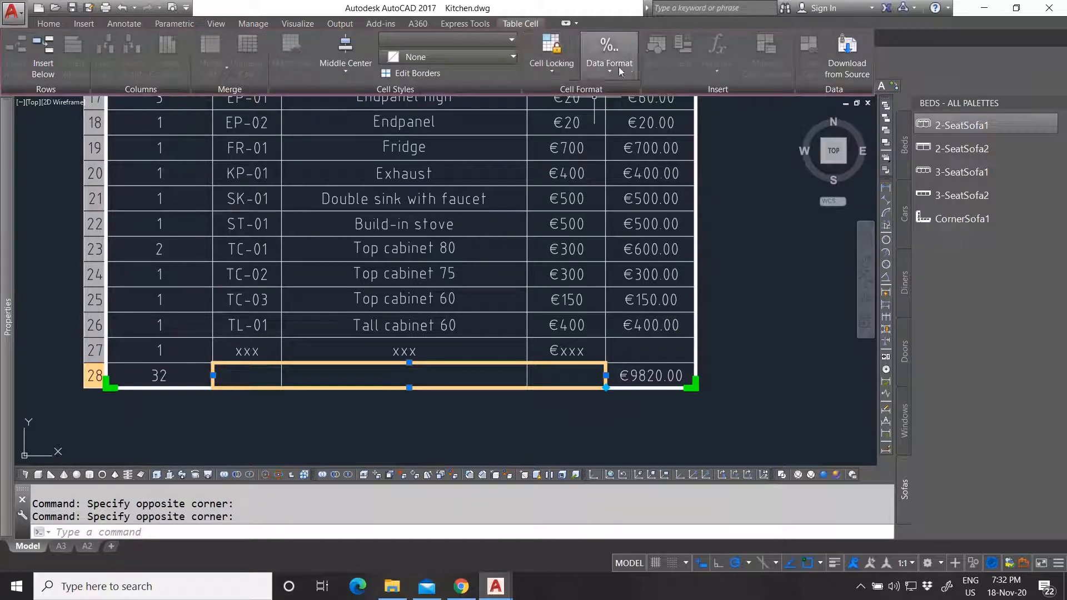
{"action": "left_click", "coordinate": [552, 72]}
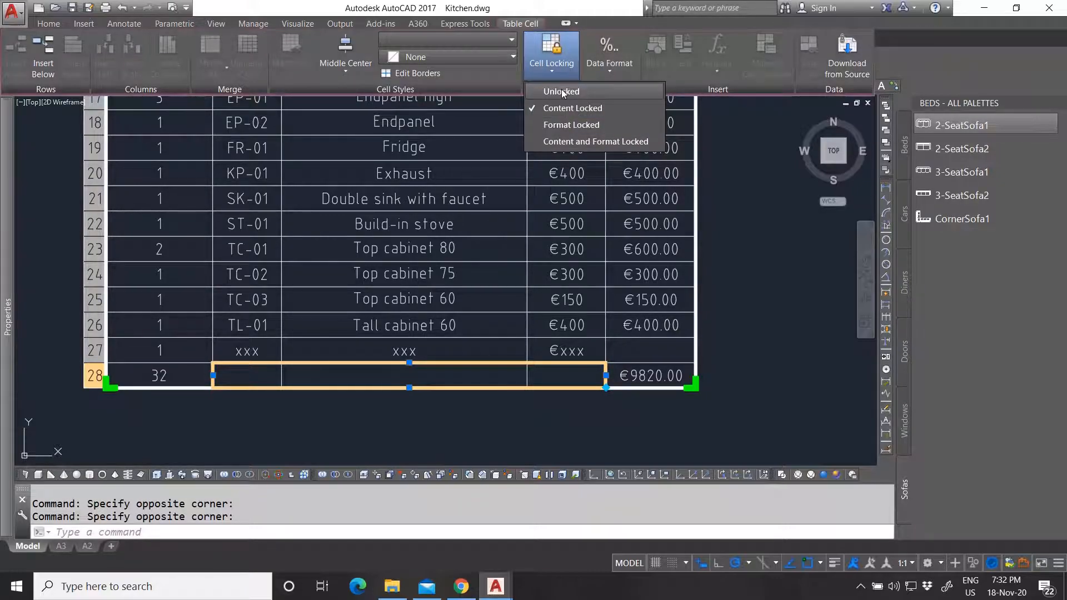
{"action": "left_click", "coordinate": [561, 91]}
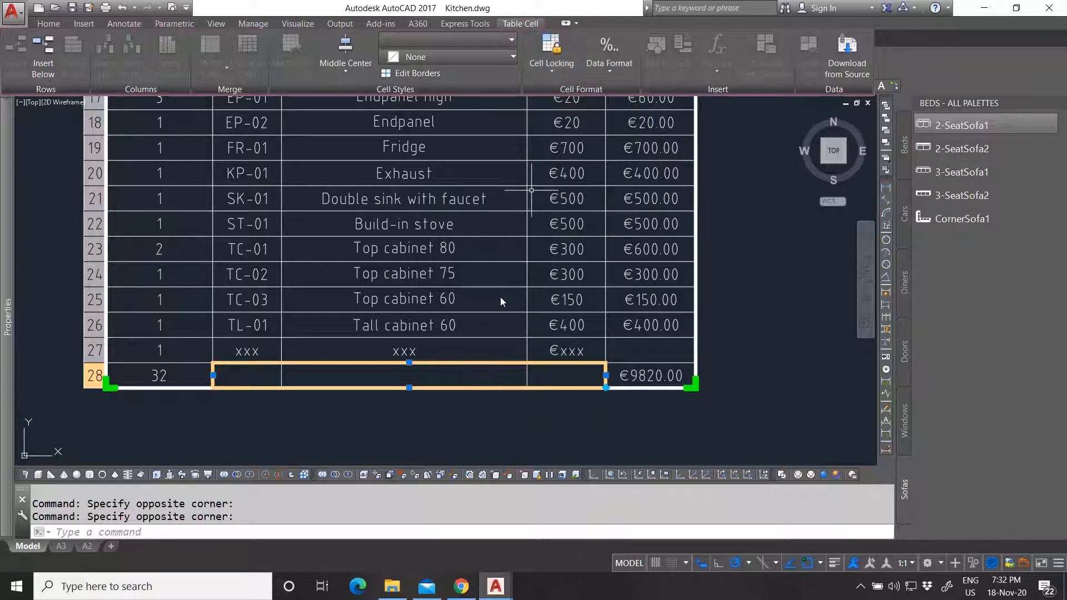
Merge the three unlocked footer cells into a single cell.
{"action": "left_click", "coordinate": [211, 68]}
{"action": "left_click", "coordinate": [256, 96]}
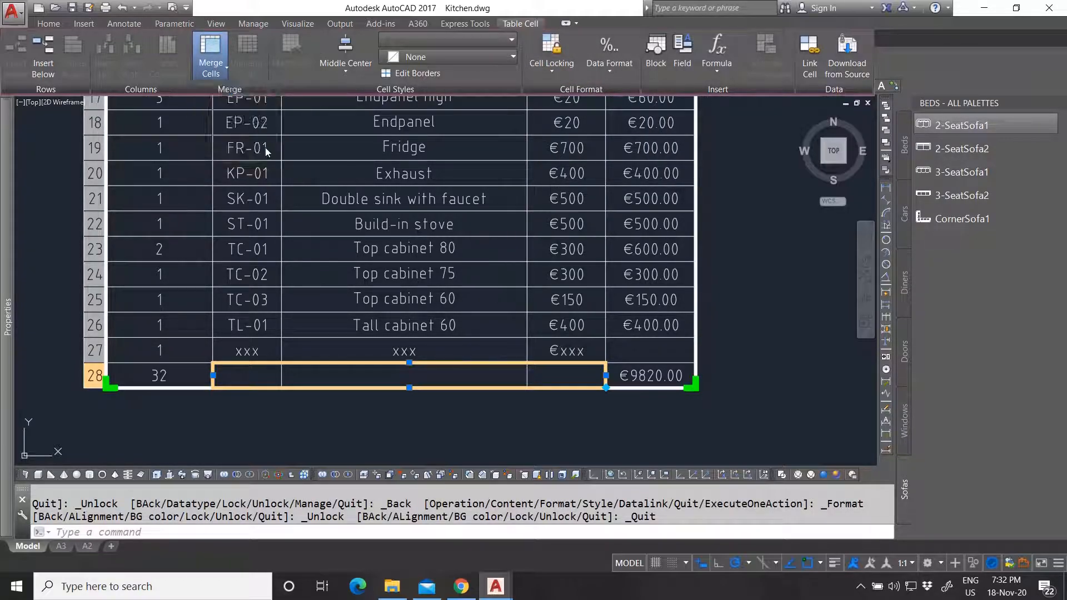
{"action": "key", "text": "Escape"}
Enter Grand total as the text of the merged footer cell.
{"action": "left_click", "coordinate": [494, 377]}
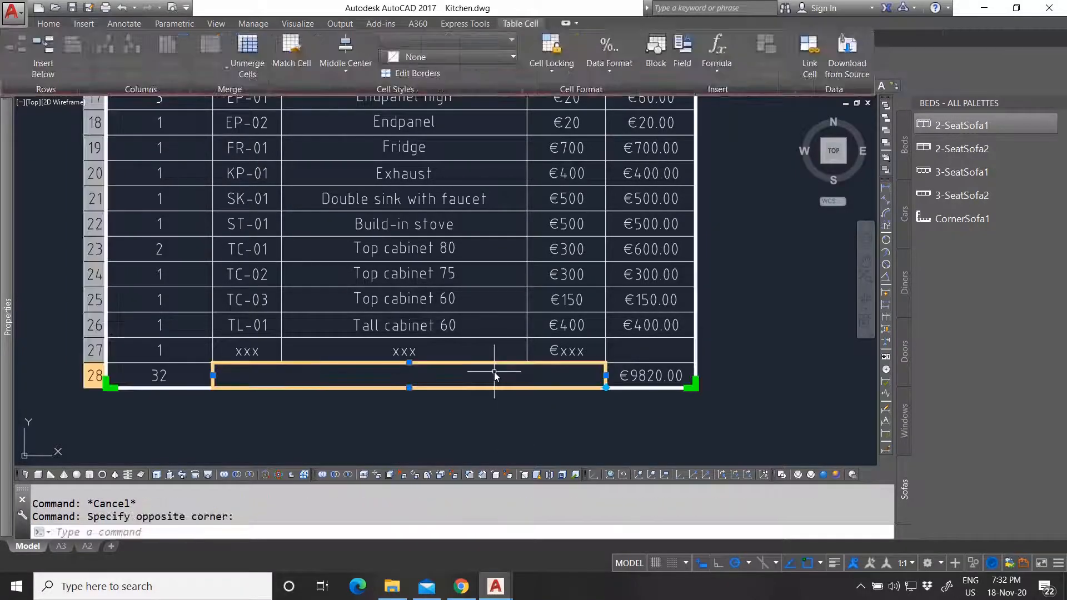
{"action": "type", "text": "Grad"}
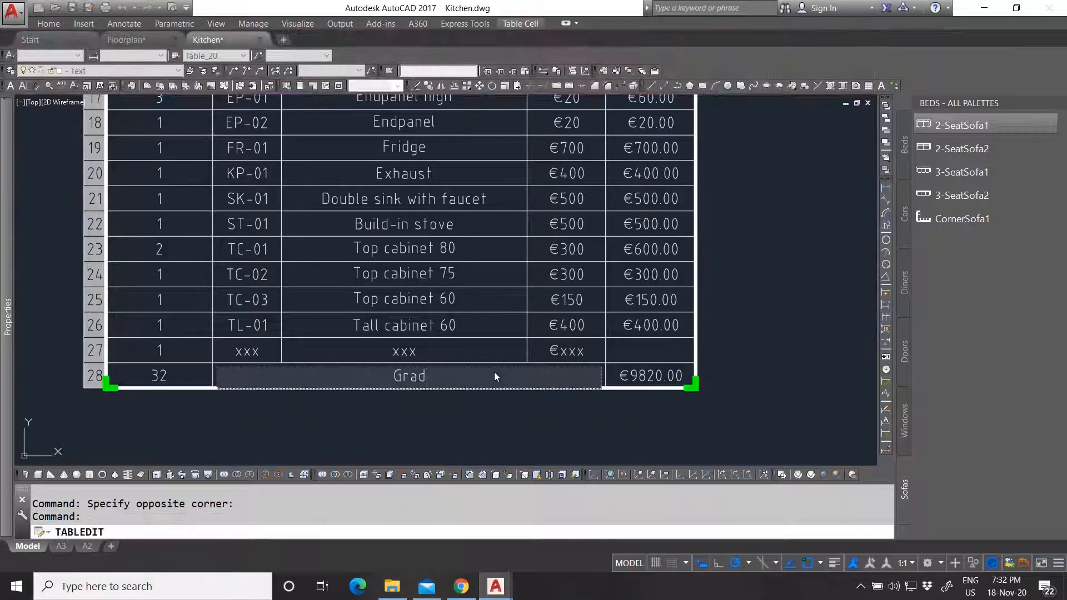
{"action": "key", "text": "BackSpace"}
{"action": "type", "text": "nd total"}
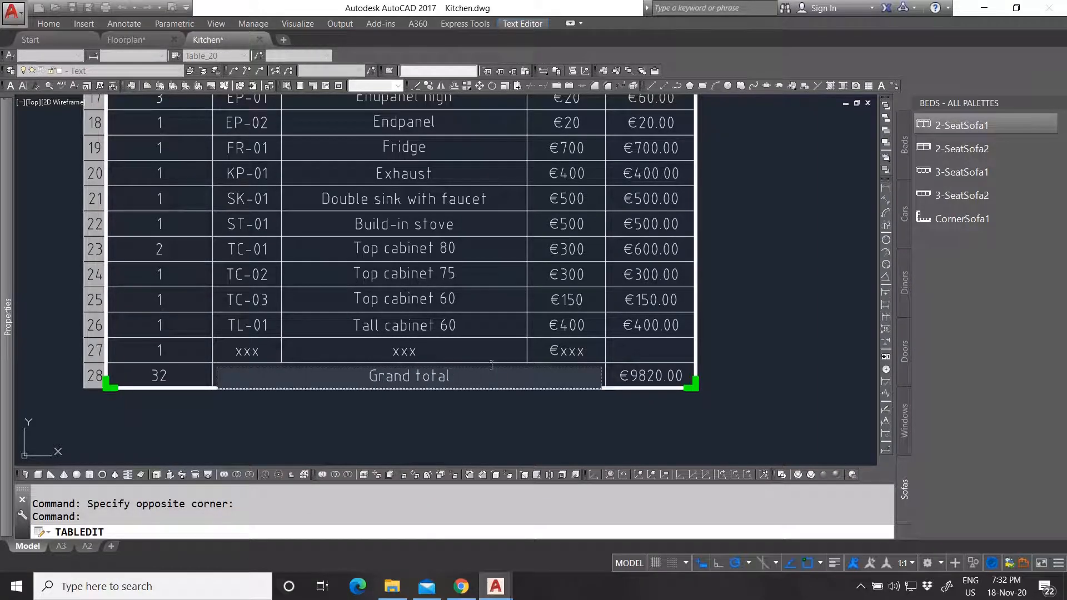
{"action": "left_click", "coordinate": [501, 409]}
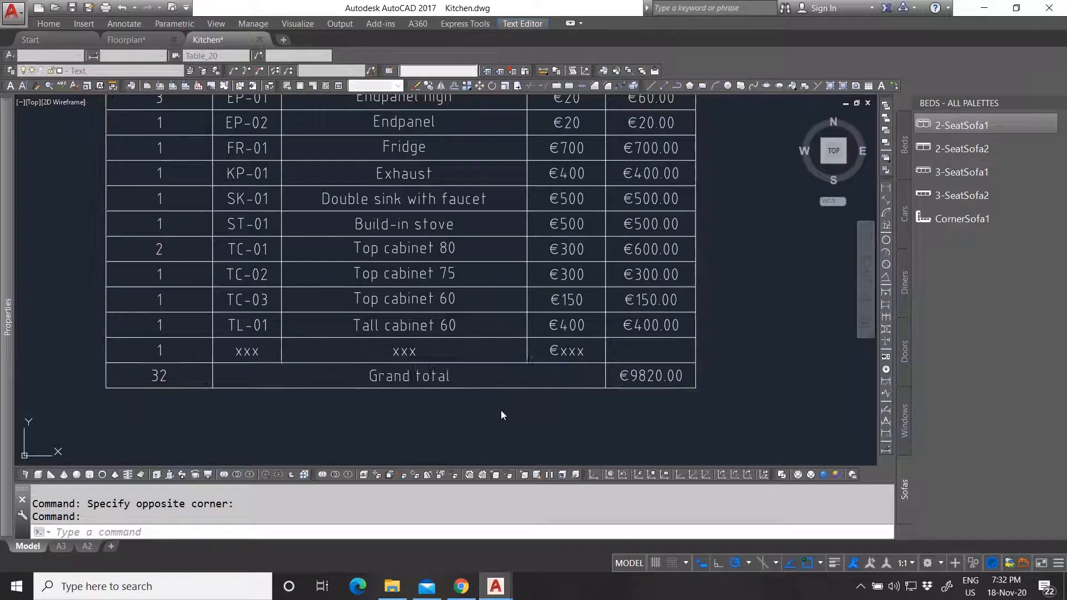
Set the alignment of the Grand total label cell to Middle Right.
{"action": "left_click", "coordinate": [477, 381]}
{"action": "left_click", "coordinate": [518, 24]}
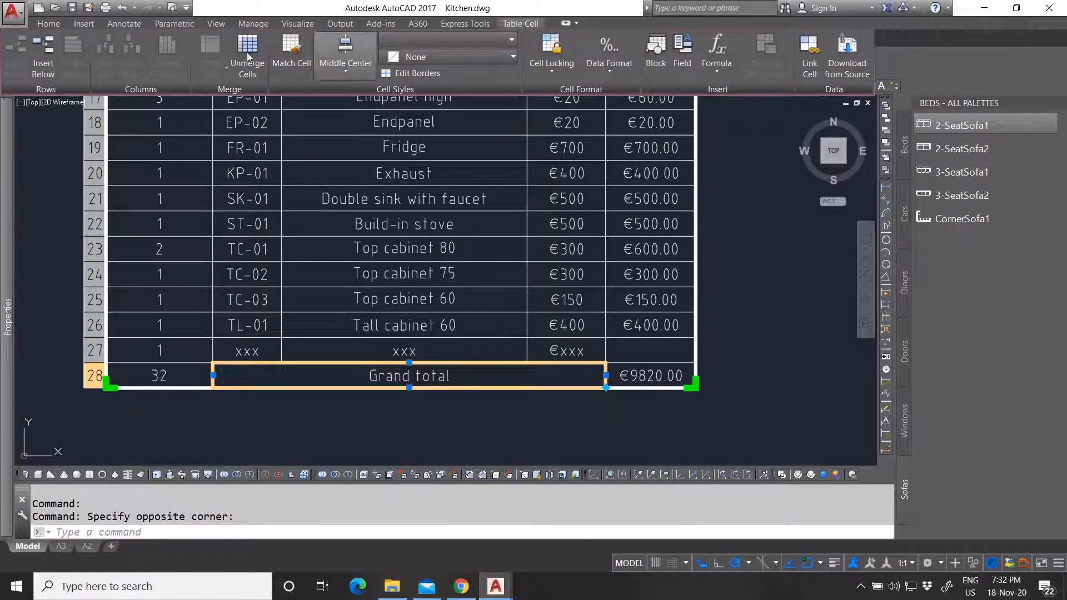
{"action": "left_click", "coordinate": [342, 65]}
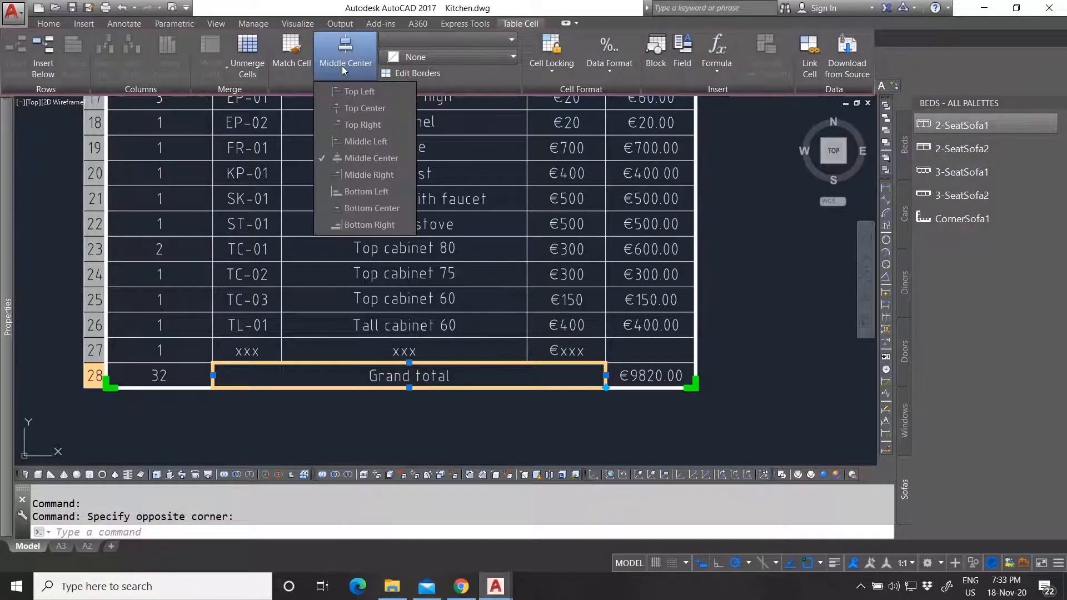
{"action": "left_click", "coordinate": [365, 174]}
{"action": "scroll", "coordinate": [634, 401], "scroll_direction": "up", "scroll_amount": 4}
{"action": "key", "text": "Escape"}
{"action": "scroll", "coordinate": [634, 401], "scroll_direction": "down", "scroll_amount": 6}
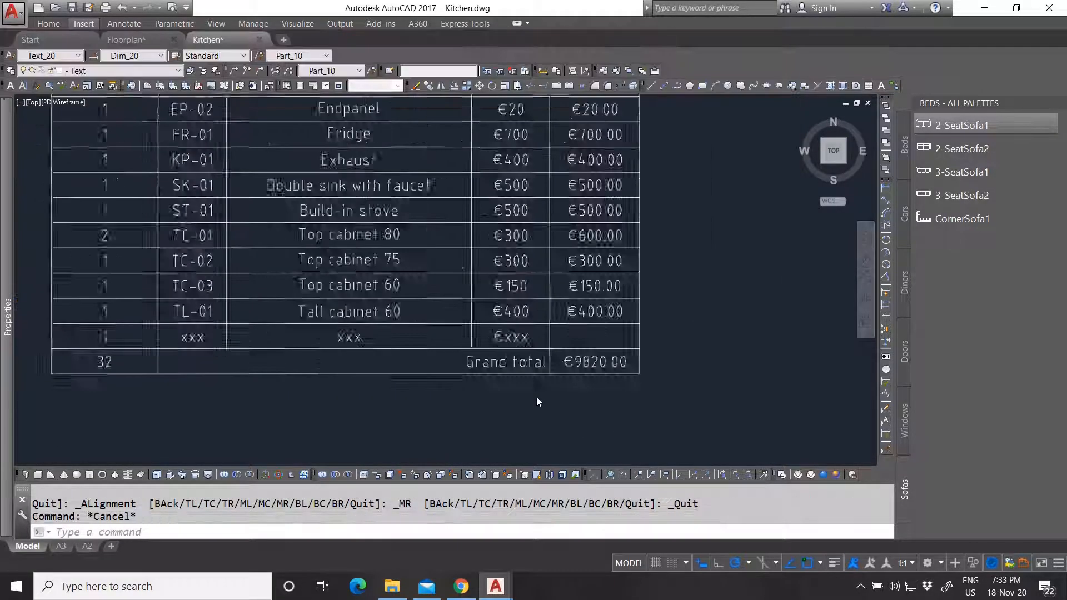
{"action": "scroll", "coordinate": [550, 245], "scroll_direction": "up", "scroll_amount": 4}
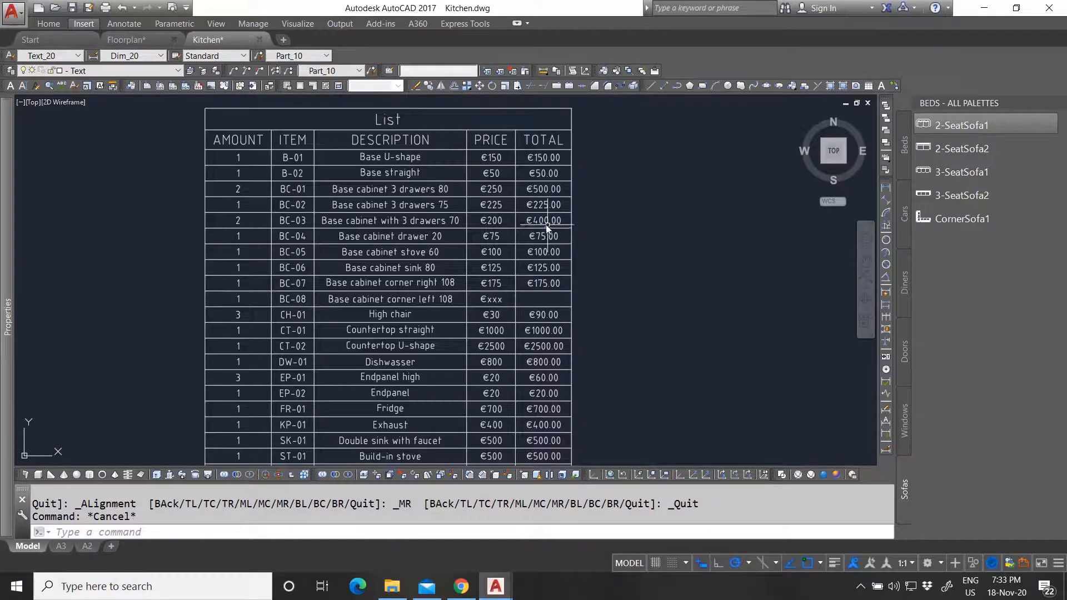
{"action": "left_click", "coordinate": [496, 165]}
{"action": "scroll", "coordinate": [496, 164], "scroll_direction": "down", "scroll_amount": 5}
{"action": "scroll", "coordinate": [507, 380], "scroll_direction": "up", "scroll_amount": 5}
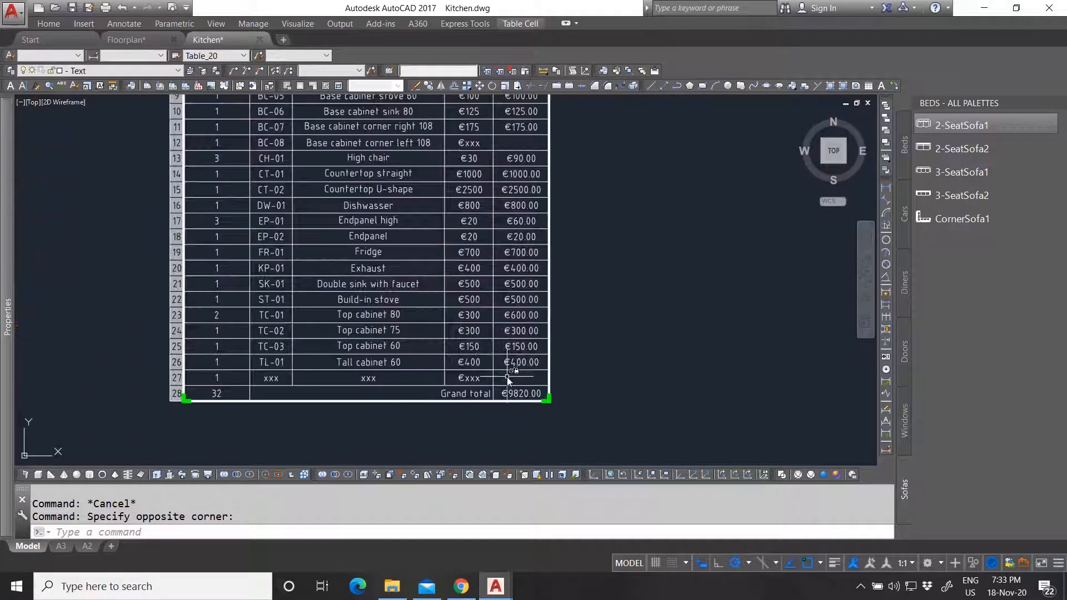
{"action": "left_click", "coordinate": [509, 395], "text": "shift"}
{"action": "key", "text": "Escape"}
Align all PRICE and TOTAL data cells in rows 3 to 27 to Middle Right.
{"action": "left_click", "coordinate": [487, 380]}
{"action": "scroll", "coordinate": [507, 355], "scroll_direction": "down", "scroll_amount": 5}
{"action": "scroll", "coordinate": [514, 219], "scroll_direction": "up", "scroll_amount": 5}
{"action": "left_click", "coordinate": [507, 212], "text": "shift"}
{"action": "left_click", "coordinate": [518, 28]}
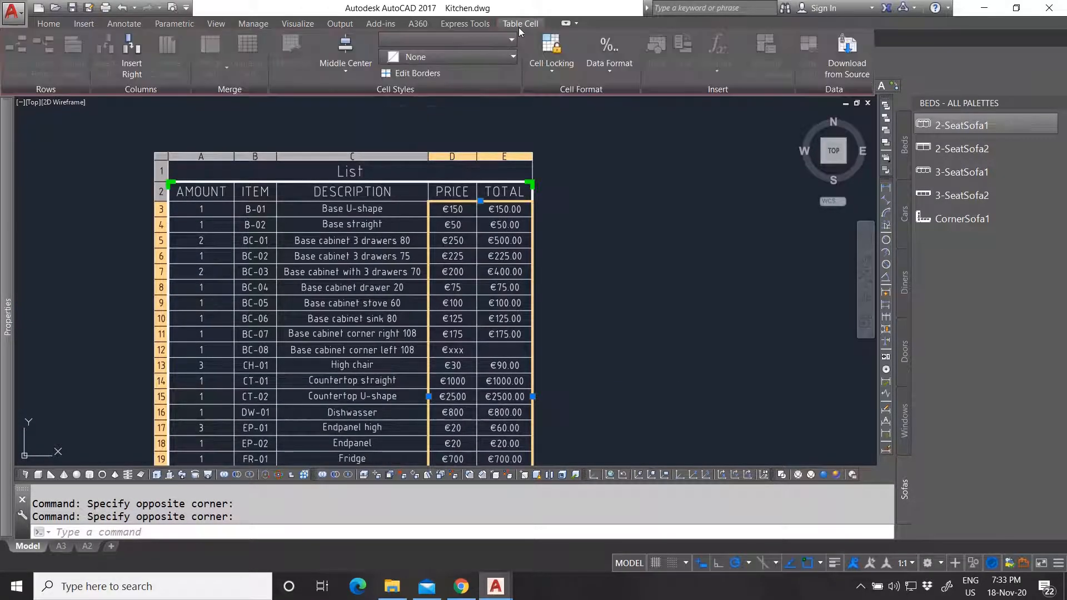
{"action": "left_click", "coordinate": [345, 70]}
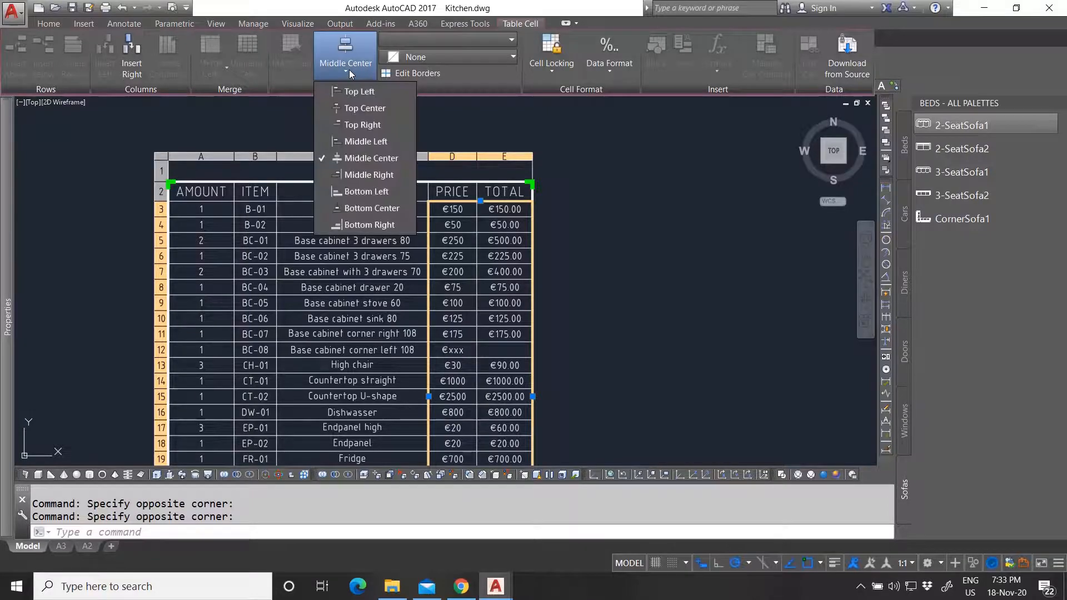
{"action": "left_click", "coordinate": [361, 176]}
Set the footer's overall total amount cell, beside the Grand total label, to Middle Right alignment.
{"action": "scroll", "coordinate": [591, 226], "scroll_direction": "down", "scroll_amount": 4}
{"action": "scroll", "coordinate": [557, 439], "scroll_direction": "up", "scroll_amount": 5}
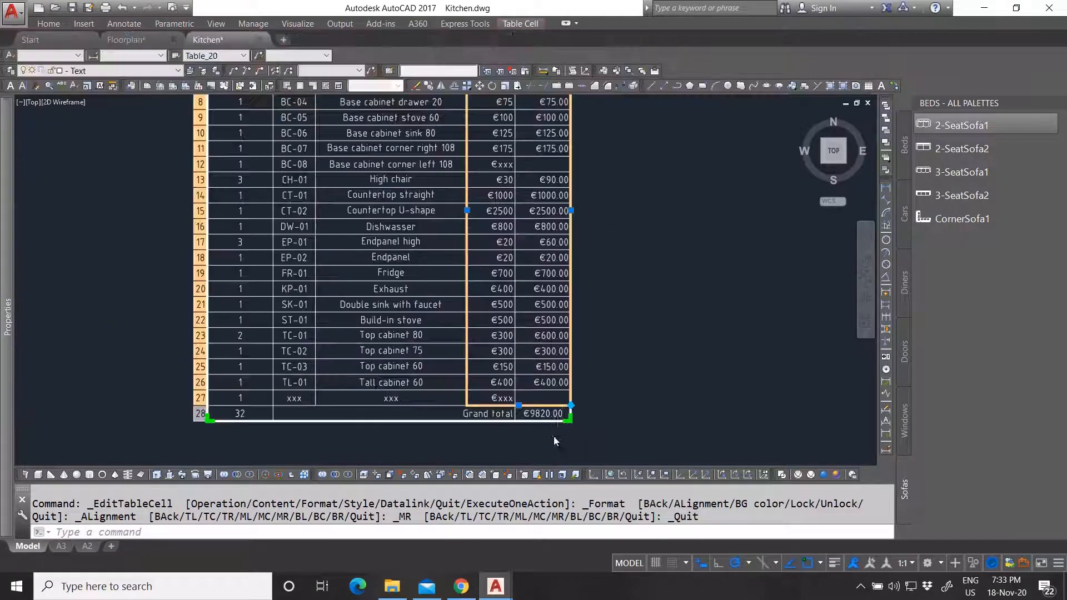
{"action": "scroll", "coordinate": [557, 439], "scroll_direction": "up", "scroll_amount": 3}
{"action": "left_click", "coordinate": [543, 381]}
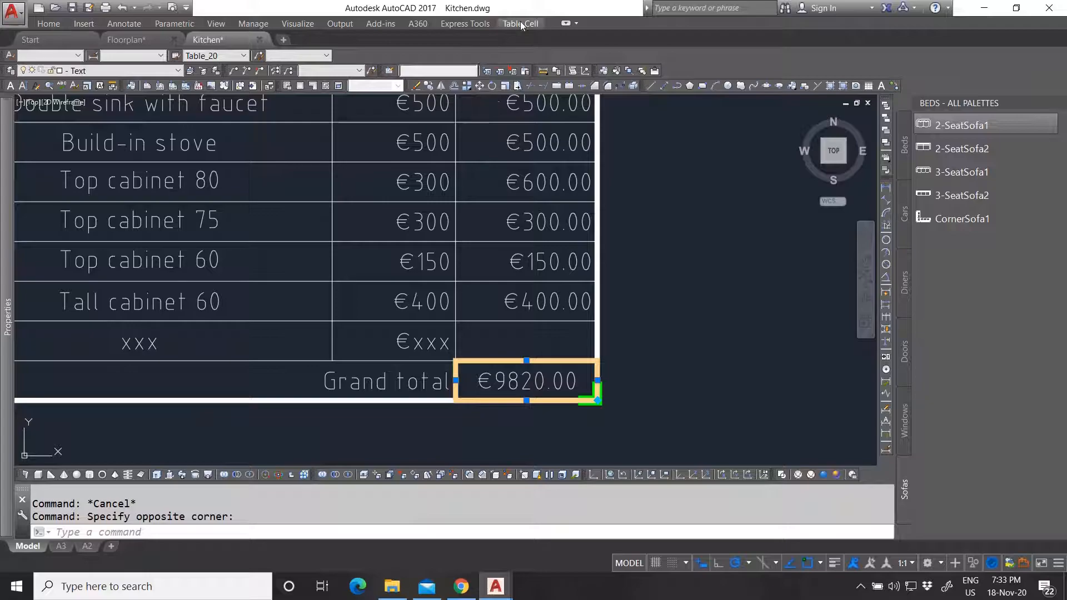
{"action": "left_click", "coordinate": [520, 23]}
{"action": "left_click", "coordinate": [352, 65]}
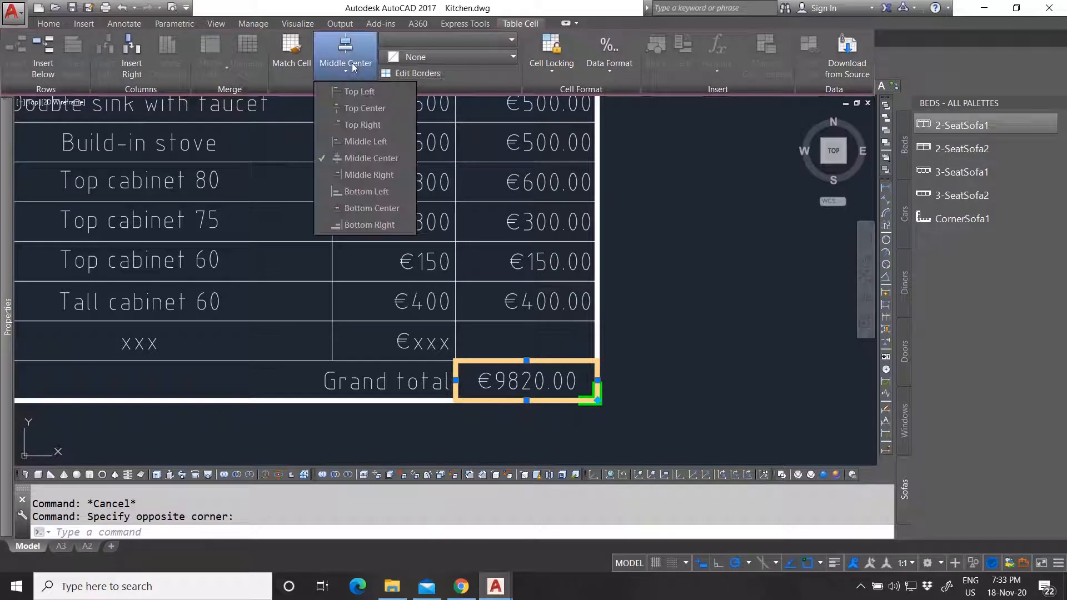
{"action": "left_click", "coordinate": [366, 140]}
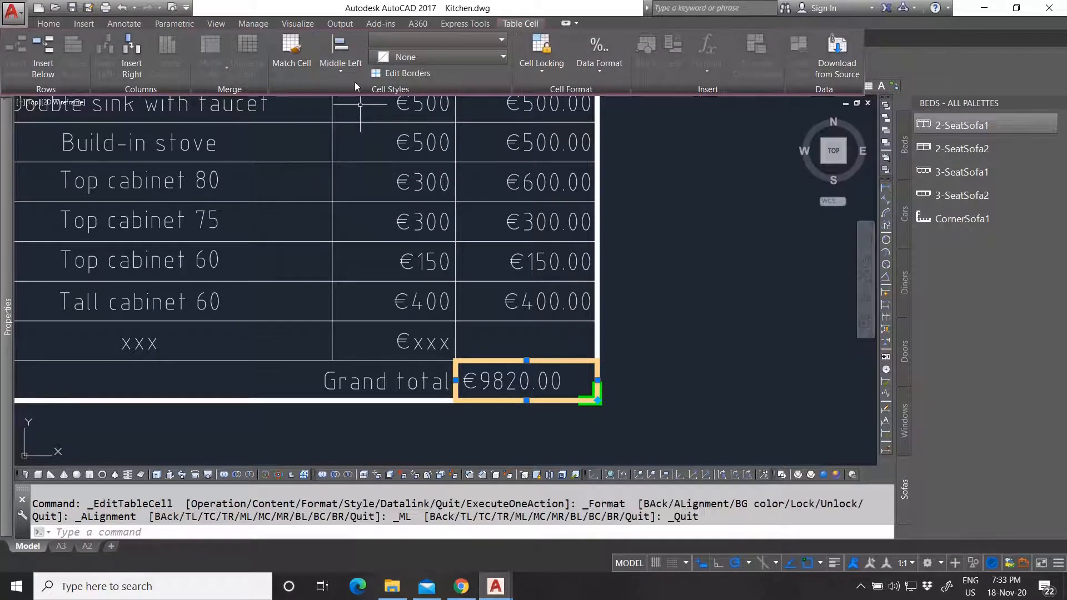
{"action": "left_click", "coordinate": [341, 74]}
{"action": "left_click", "coordinate": [367, 172]}
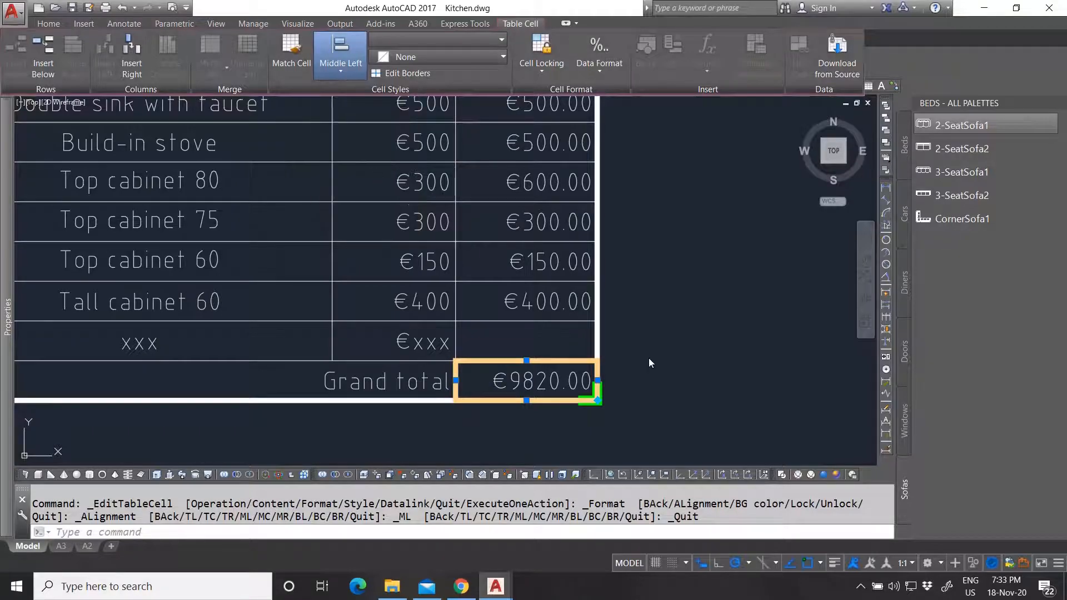
{"action": "key", "text": "Escape"}
Align the DESCRIPTION column's data cells in rows 3 to 27 to Middle Left.
{"action": "scroll", "coordinate": [609, 383], "scroll_direction": "down", "scroll_amount": 3}
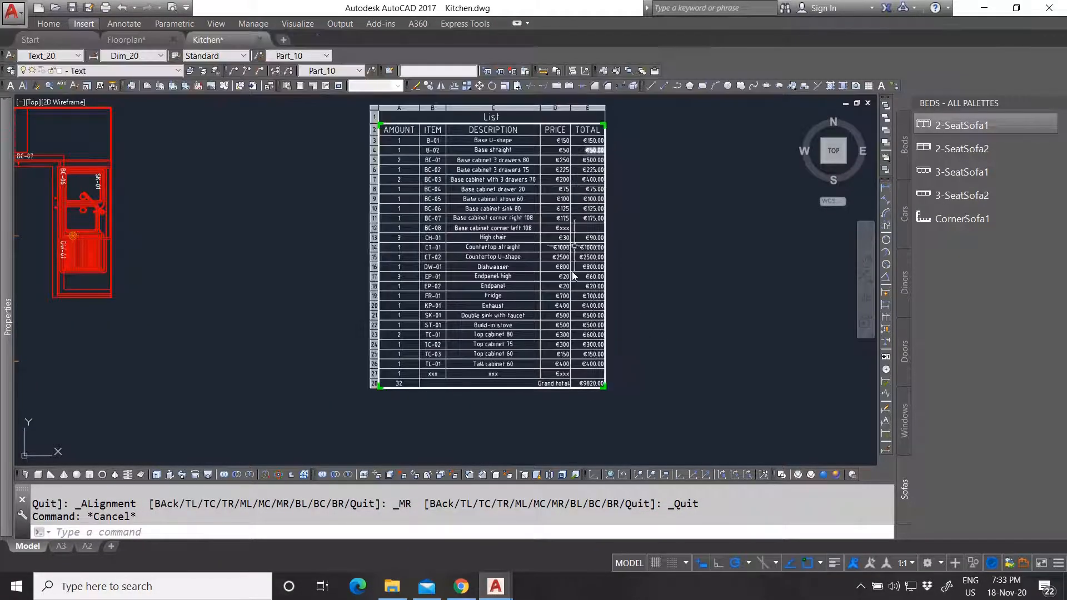
{"action": "left_click", "coordinate": [498, 142]}
{"action": "scroll", "coordinate": [500, 146], "scroll_direction": "up", "scroll_amount": 2}
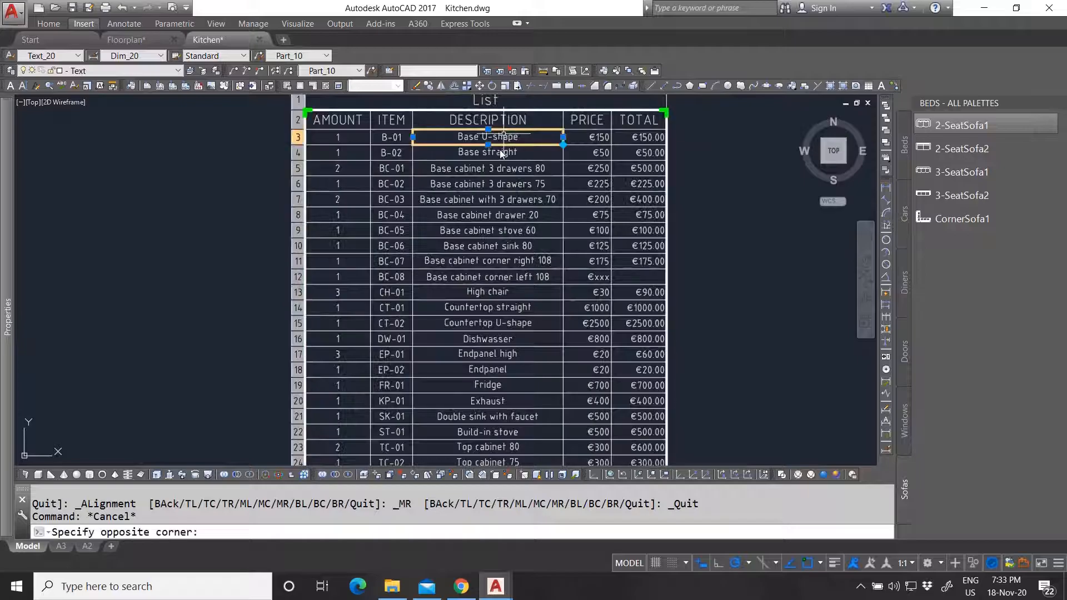
{"action": "scroll", "coordinate": [500, 153], "scroll_direction": "down", "scroll_amount": 4}
{"action": "scroll", "coordinate": [462, 362], "scroll_direction": "up", "scroll_amount": 4}
{"action": "left_click", "coordinate": [481, 370], "text": "shift"}
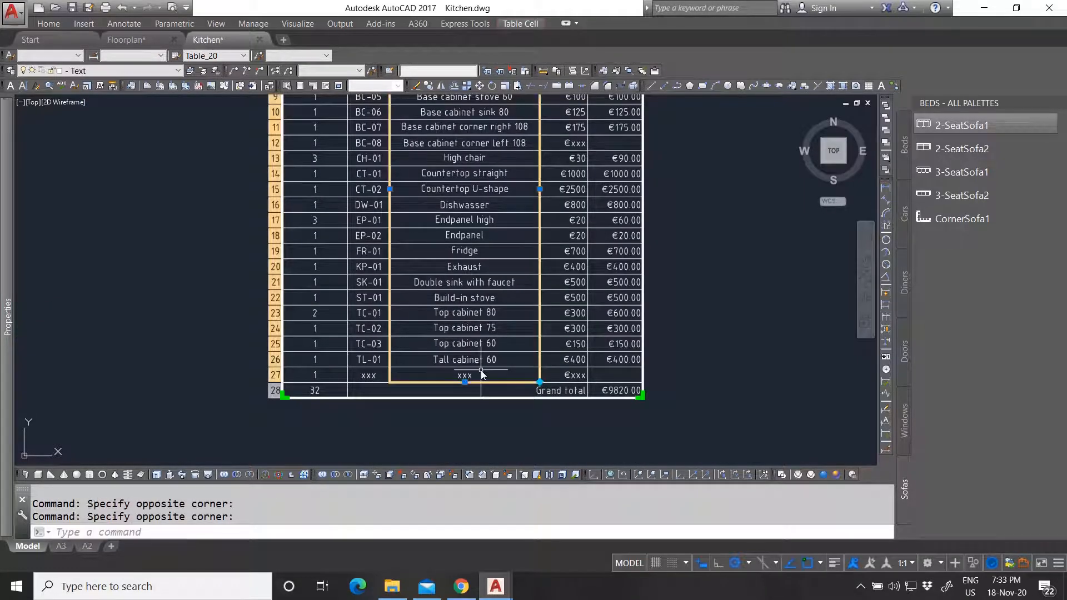
{"action": "scroll", "coordinate": [492, 271], "scroll_direction": "down", "scroll_amount": 4}
{"action": "scroll", "coordinate": [463, 201], "scroll_direction": "up", "scroll_amount": 5}
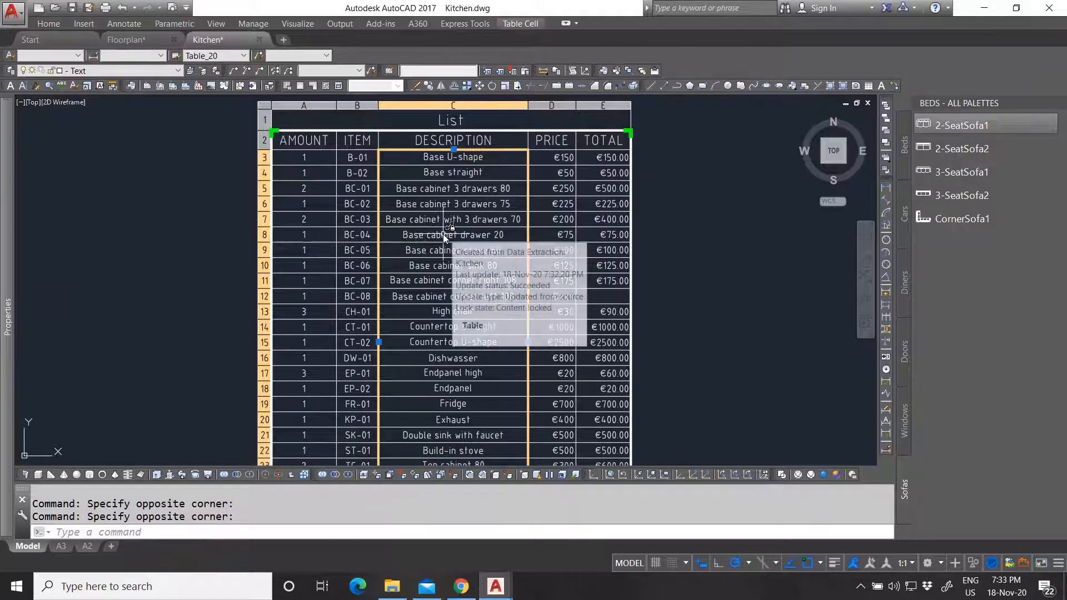
{"action": "left_click", "coordinate": [520, 25]}
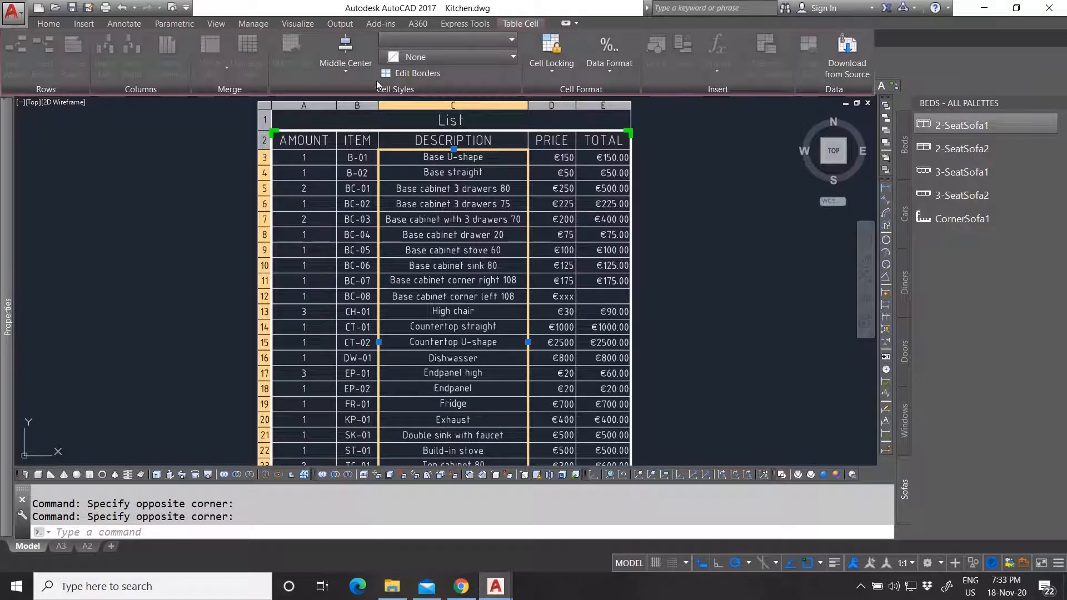
{"action": "left_click", "coordinate": [348, 67]}
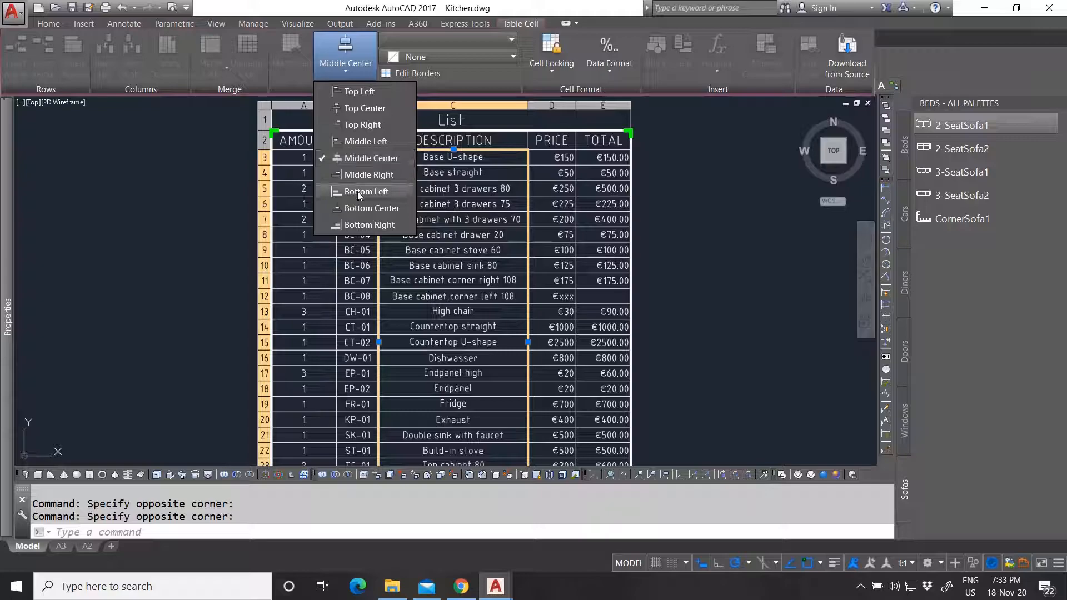
{"action": "left_click", "coordinate": [358, 192]}
{"action": "left_click", "coordinate": [342, 65]}
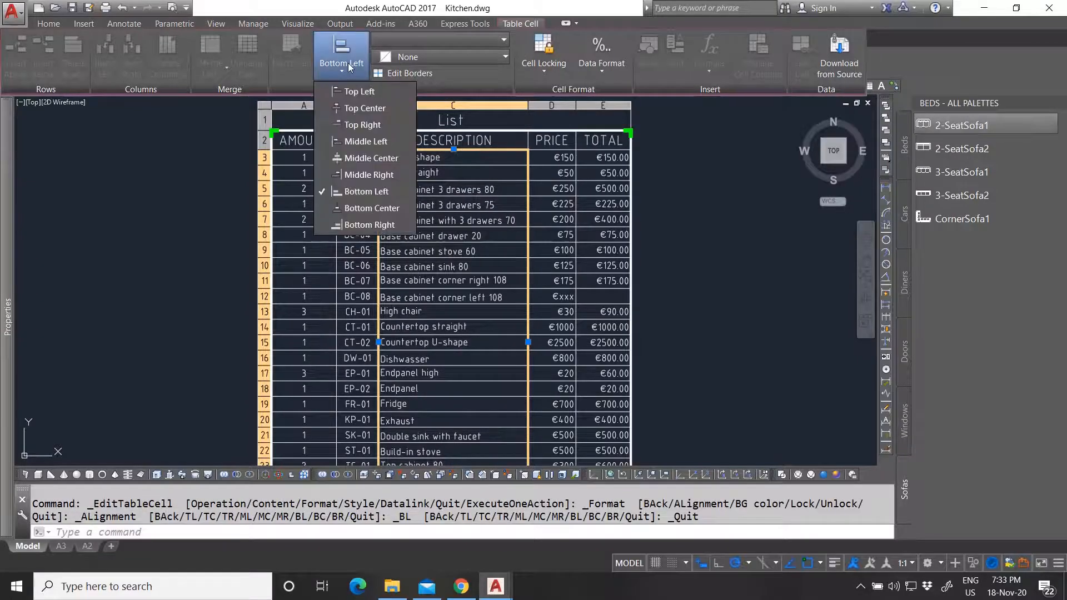
{"action": "left_click", "coordinate": [362, 143]}
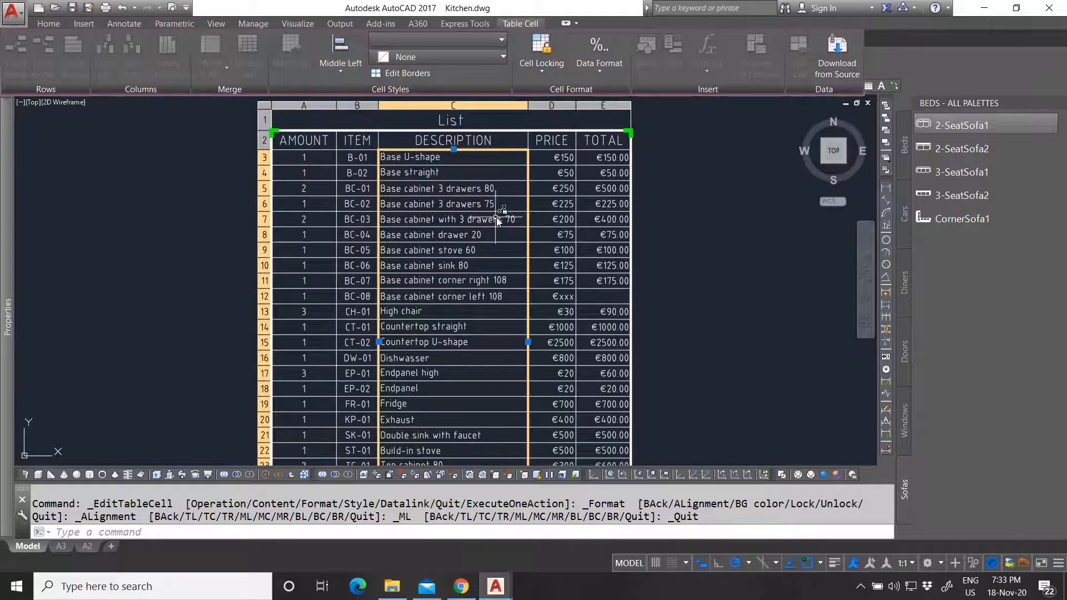
{"action": "key", "text": "Escape"}
Check the List table for rows with placeholder values and look at cabinet BC-08 in the kitchen plan.
{"action": "scroll", "coordinate": [437, 208], "scroll_direction": "down", "scroll_amount": 4}
{"action": "scroll", "coordinate": [422, 184], "scroll_direction": "up", "scroll_amount": 2}
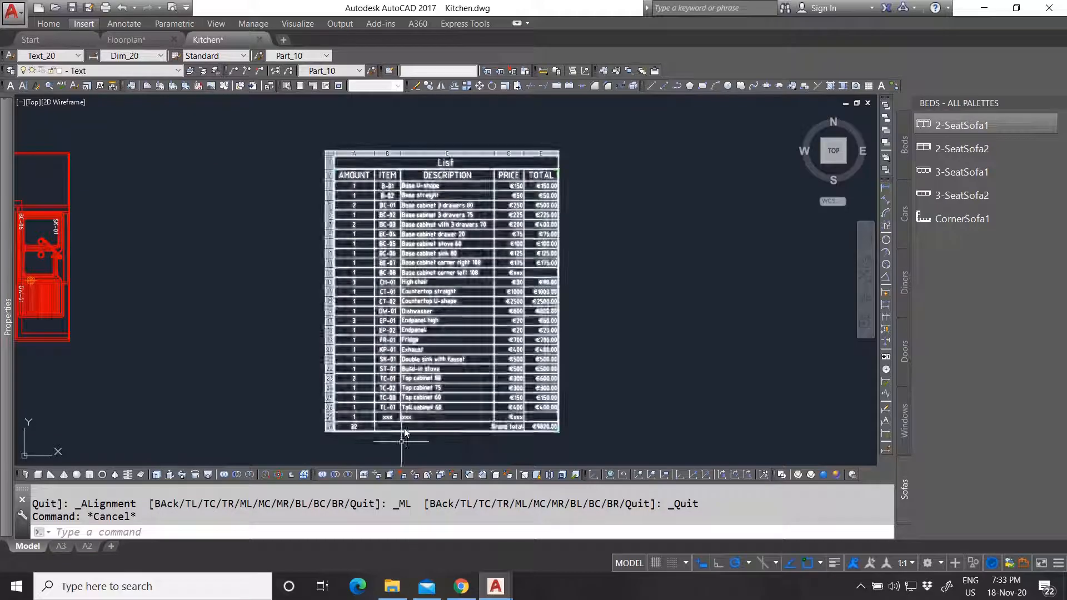
{"action": "scroll", "coordinate": [406, 436], "scroll_direction": "up", "scroll_amount": 6}
{"action": "key", "text": "Escape"}
{"action": "scroll", "coordinate": [455, 318], "scroll_direction": "down", "scroll_amount": 4}
{"action": "scroll", "coordinate": [455, 325], "scroll_direction": "up", "scroll_amount": 2}
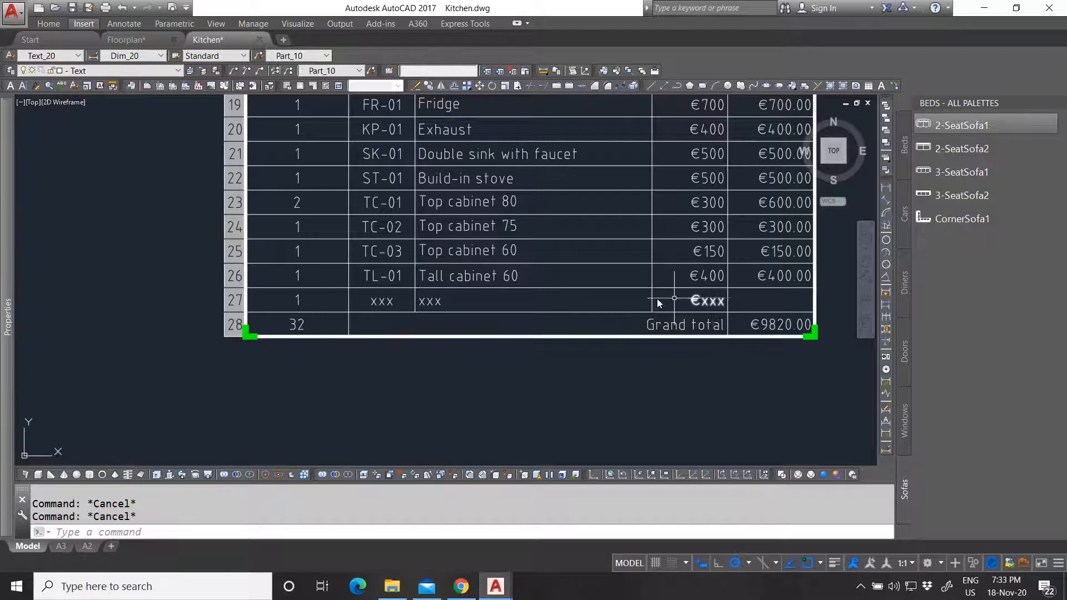
{"action": "scroll", "coordinate": [370, 354], "scroll_direction": "down", "scroll_amount": 4}
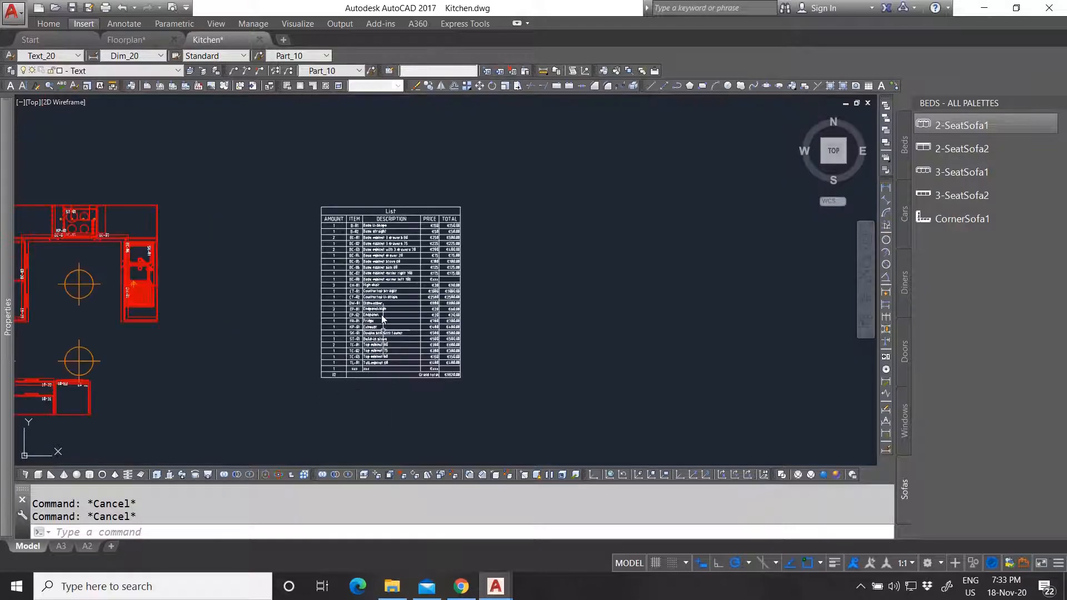
{"action": "scroll", "coordinate": [373, 218], "scroll_direction": "up", "scroll_amount": 3}
{"action": "scroll", "coordinate": [388, 246], "scroll_direction": "down", "scroll_amount": 4}
{"action": "scroll", "coordinate": [452, 319], "scroll_direction": "up", "scroll_amount": 4}
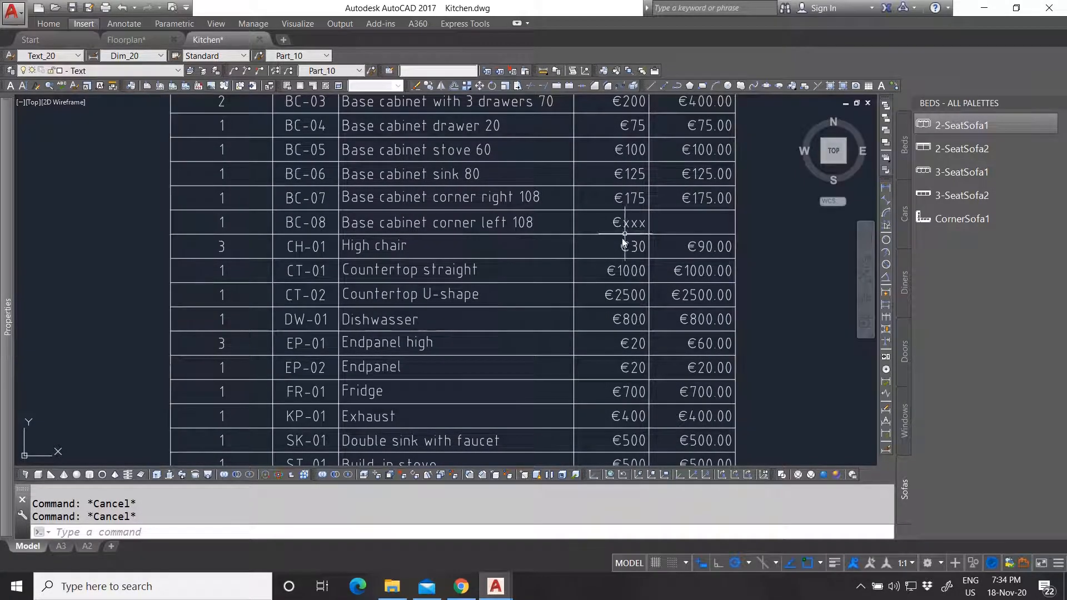
{"action": "scroll", "coordinate": [607, 279], "scroll_direction": "down", "scroll_amount": 5}
{"action": "scroll", "coordinate": [267, 218], "scroll_direction": "up", "scroll_amount": 4}
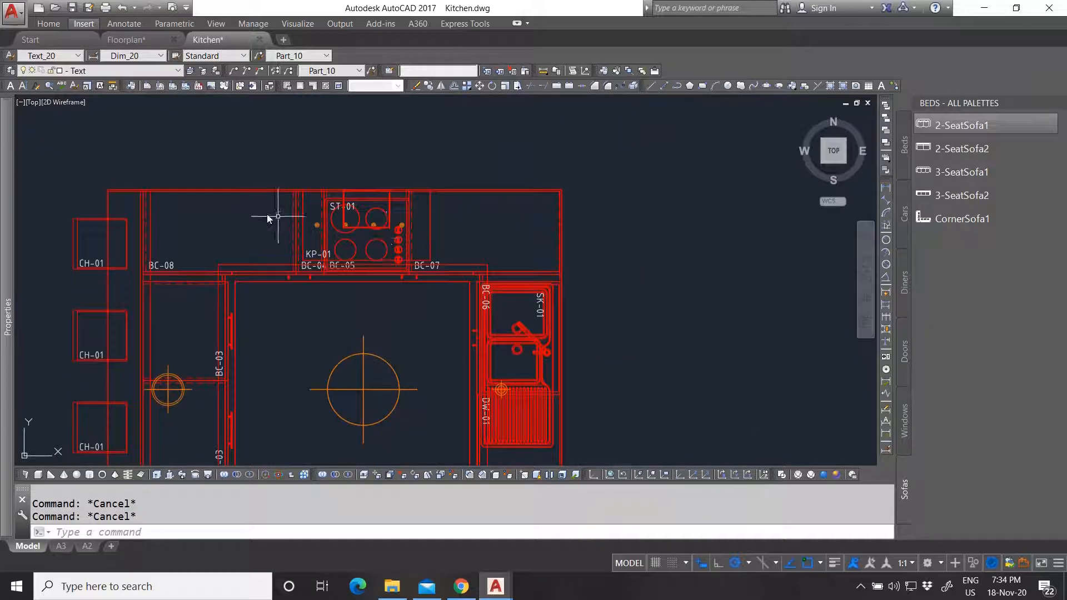
Look up the PRICE attribute of the corner base cabinets BC-08 and BC-07 in the kitchen plan.
{"action": "left_click", "coordinate": [166, 266]}
{"action": "mouse_move", "coordinate": [4, 340]}
{"action": "left_click", "coordinate": [227, 496]}
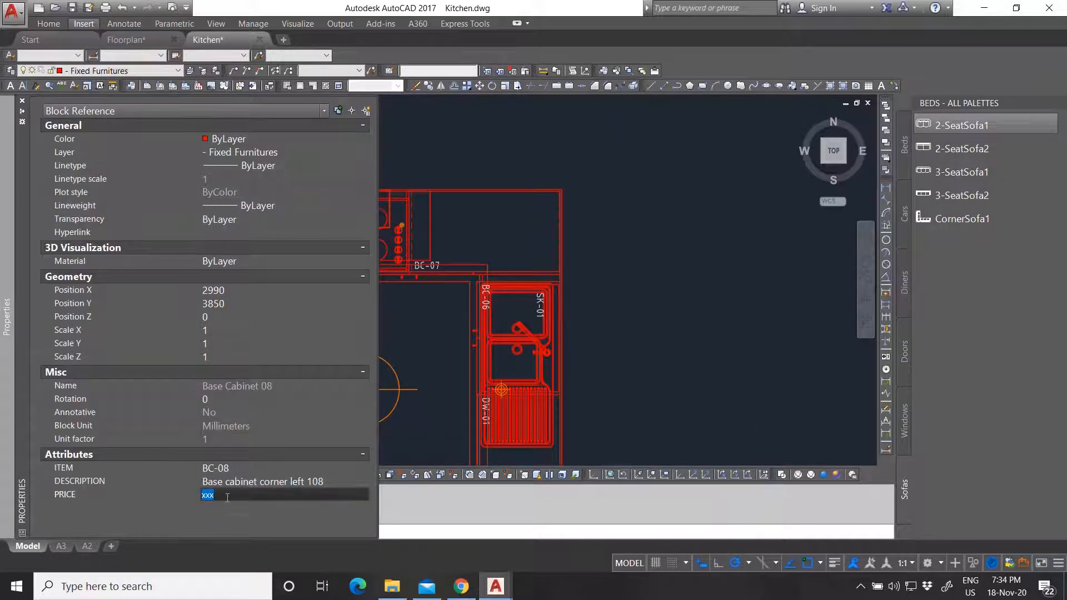
{"action": "key", "text": "Escape"}
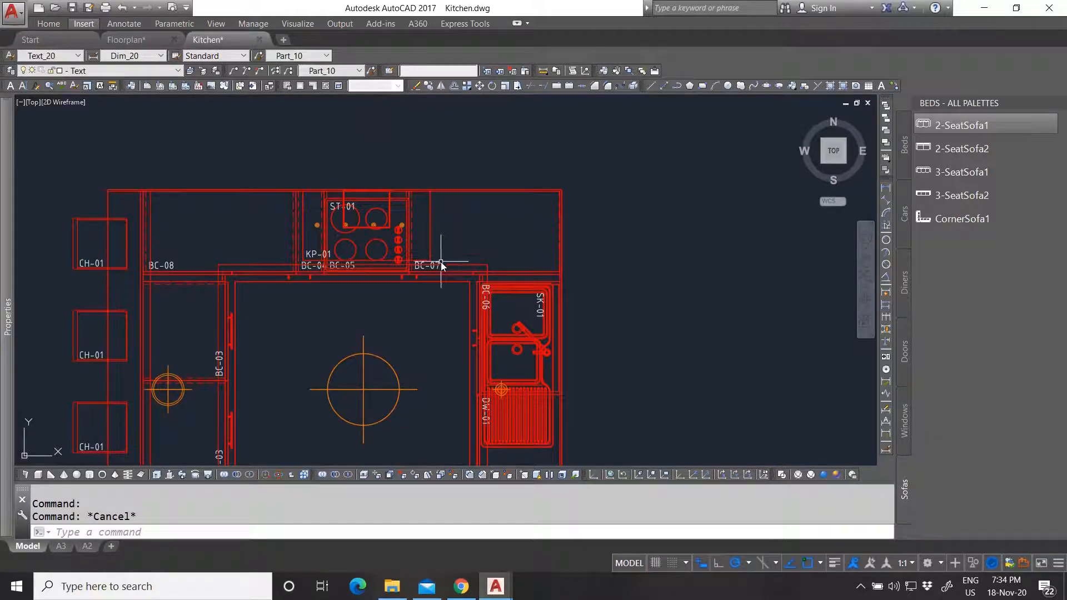
{"action": "left_click", "coordinate": [439, 262]}
{"action": "mouse_move", "coordinate": [8, 255]}
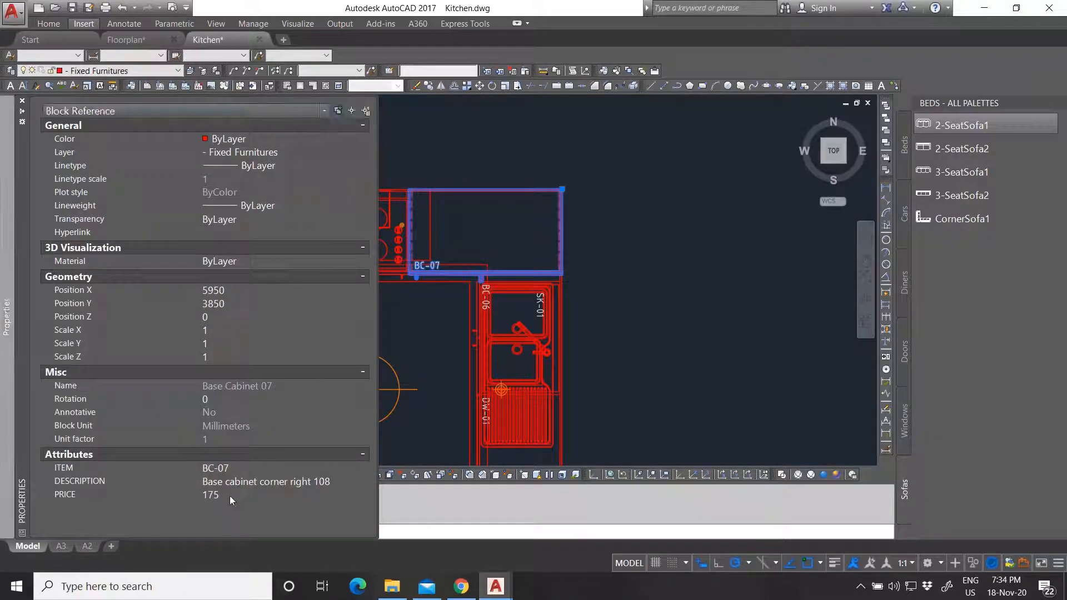
{"action": "key", "text": "Escape"}
{"action": "scroll", "coordinate": [521, 254], "scroll_direction": "down", "scroll_amount": 2}
{"action": "scroll", "coordinate": [392, 259], "scroll_direction": "up", "scroll_amount": 2}
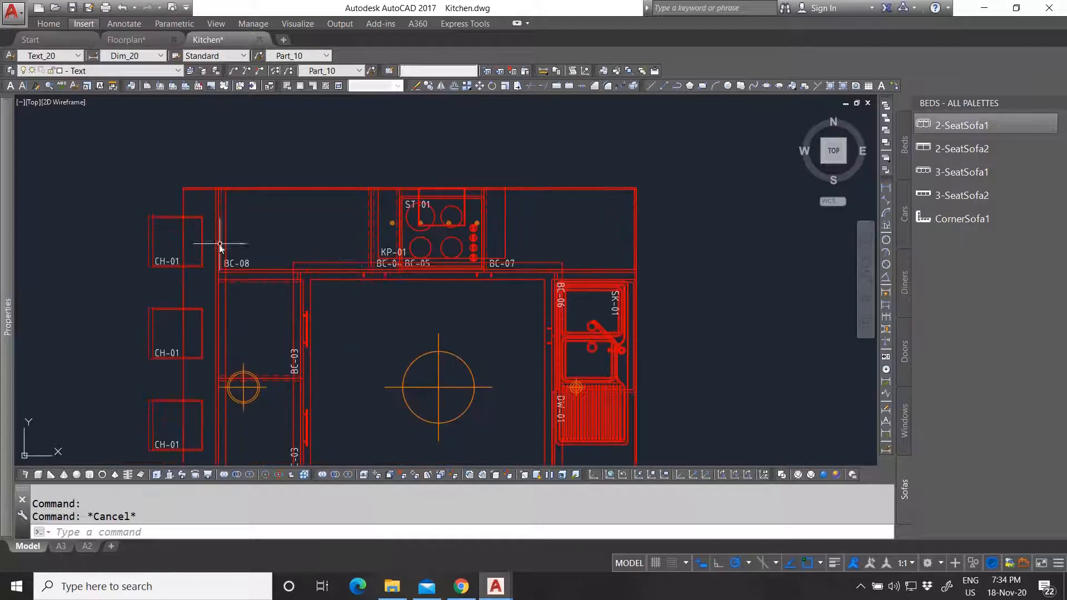
Set the PRICE attribute of corner base cabinet BC-08 to 175.
{"action": "left_click", "coordinate": [245, 270]}
{"action": "mouse_move", "coordinate": [8, 317]}
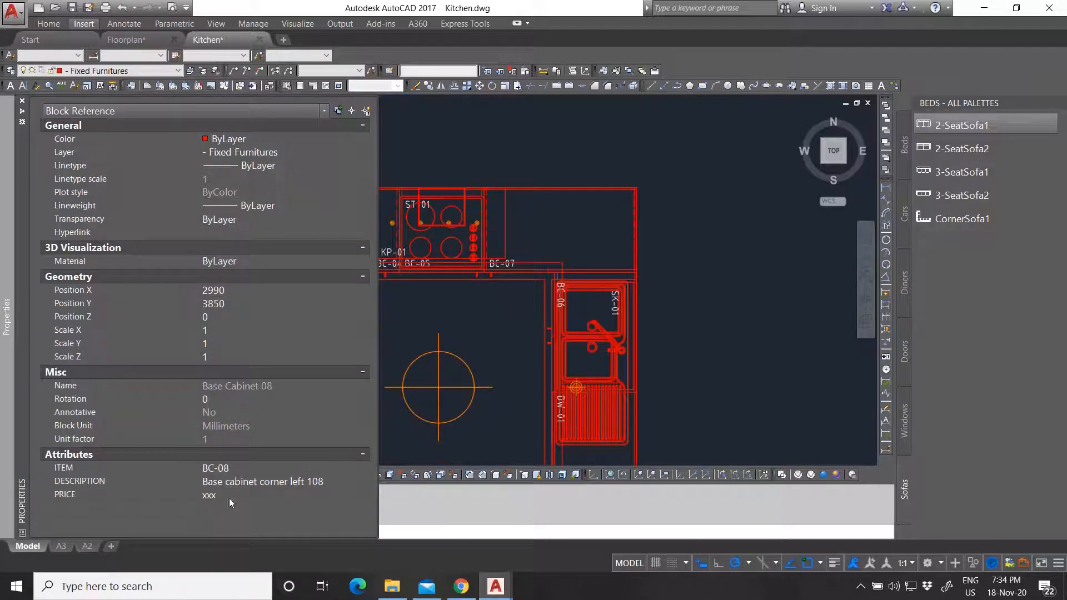
{"action": "left_click", "coordinate": [230, 496]}
{"action": "key", "text": "Return"}
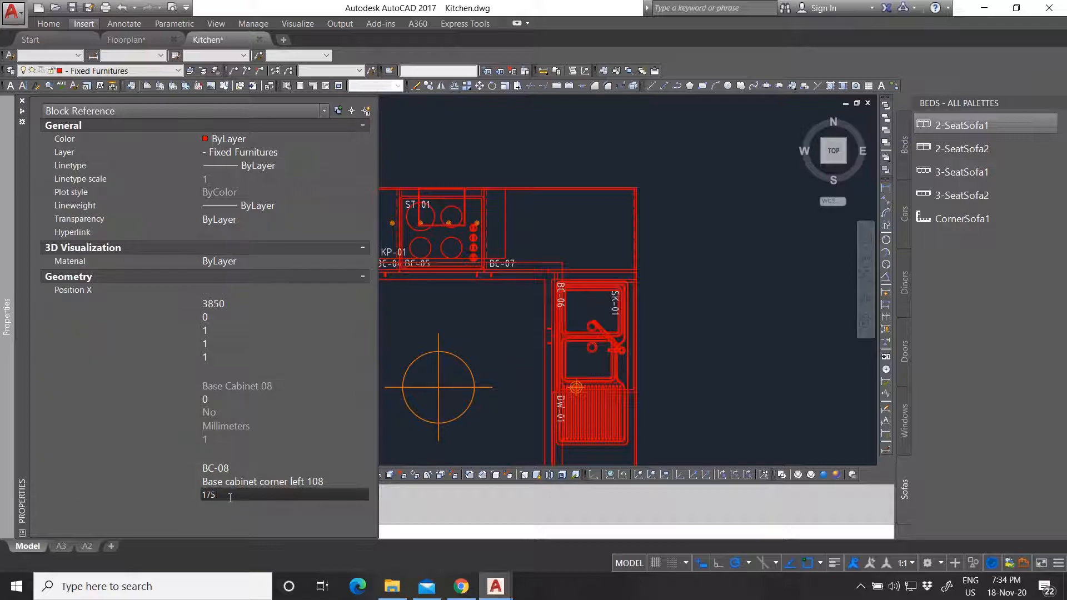
{"action": "key", "text": "Escape"}
Set the ITEM attribute of the back panel block behind the BC-03 cabinets to BP-01.
{"action": "scroll", "coordinate": [333, 261], "scroll_direction": "down", "scroll_amount": 2}
{"action": "scroll", "coordinate": [300, 309], "scroll_direction": "up", "scroll_amount": 4}
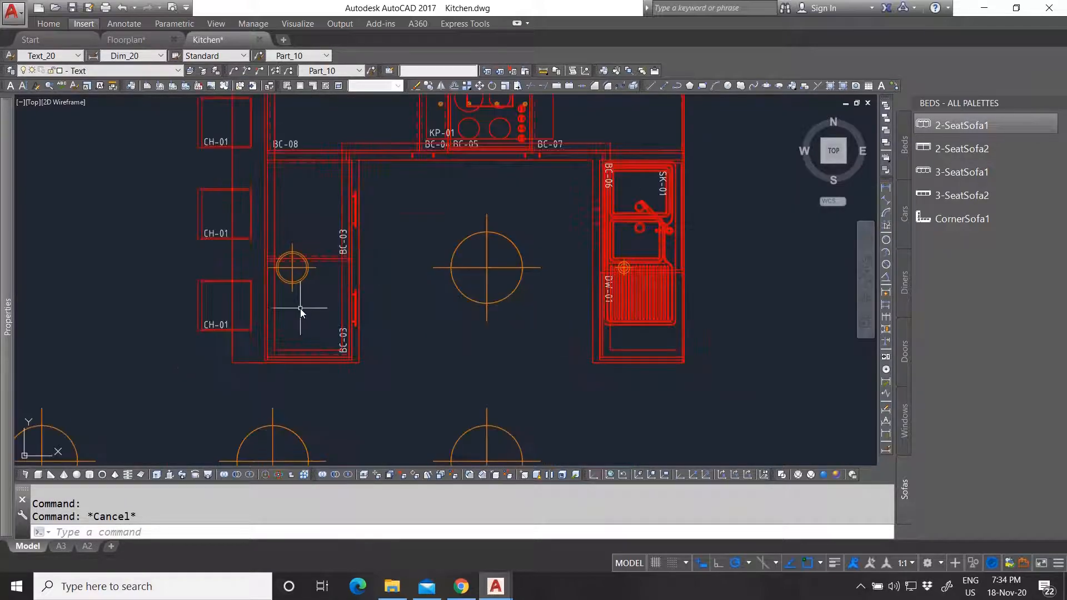
{"action": "scroll", "coordinate": [338, 272], "scroll_direction": "down", "scroll_amount": 3}
{"action": "scroll", "coordinate": [291, 323], "scroll_direction": "up", "scroll_amount": 5}
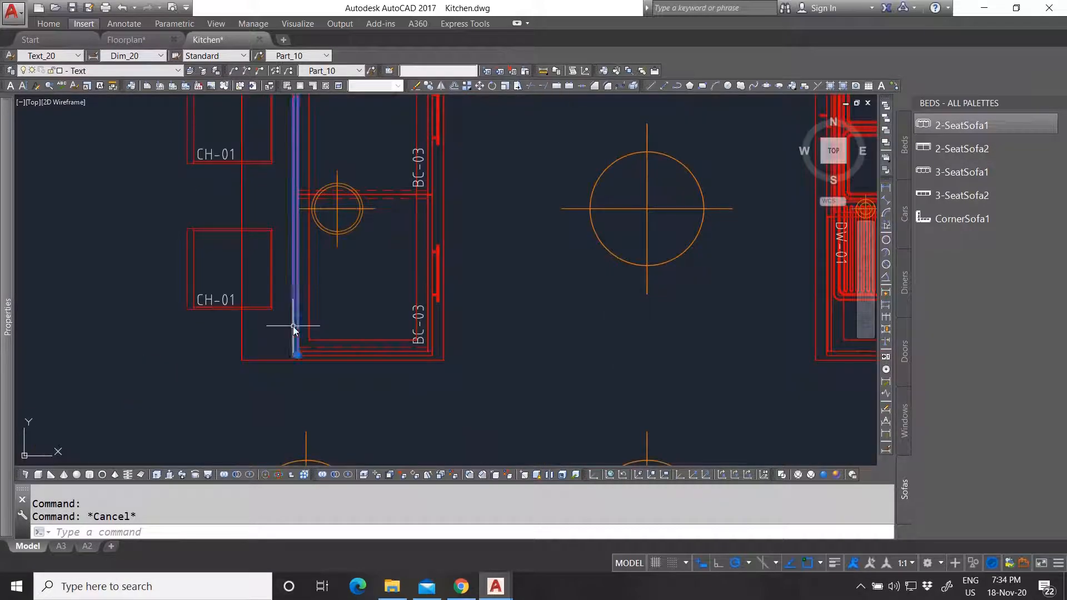
{"action": "left_click", "coordinate": [292, 326]}
{"action": "mouse_move", "coordinate": [7, 384]}
{"action": "left_click", "coordinate": [235, 468]}
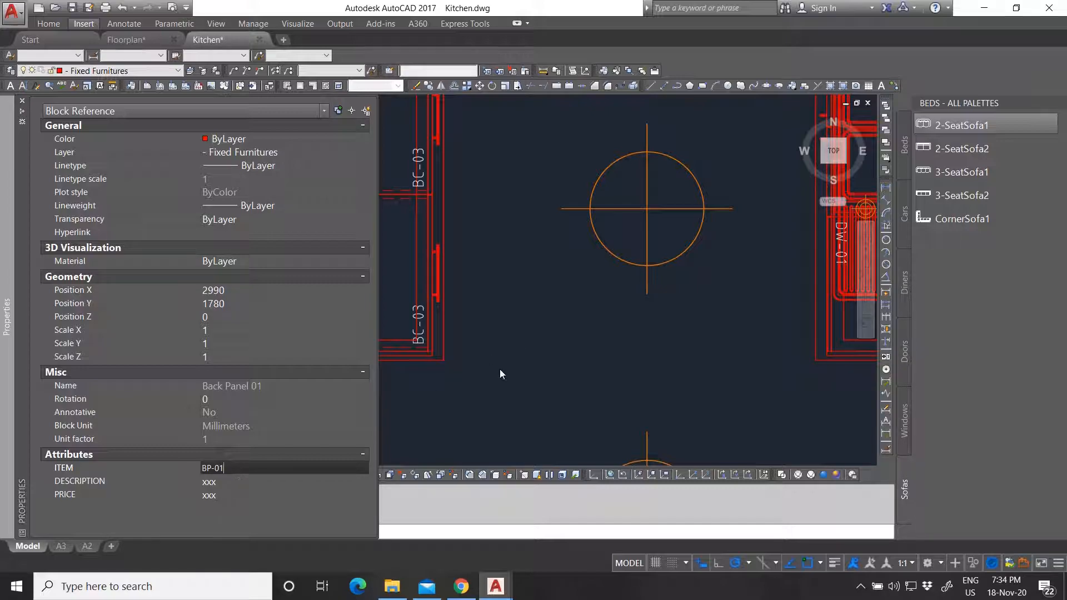
Examine the item codes and descriptions in the List table for the naming pattern used by the other blocks.
{"action": "key", "text": "ctrl+1"}
{"action": "scroll", "coordinate": [274, 386], "scroll_direction": "down", "scroll_amount": 3}
{"action": "scroll", "coordinate": [793, 203], "scroll_direction": "up", "scroll_amount": 5}
{"action": "scroll", "coordinate": [367, 262], "scroll_direction": "down", "scroll_amount": 4}
{"action": "scroll", "coordinate": [631, 216], "scroll_direction": "up", "scroll_amount": 4}
{"action": "scroll", "coordinate": [478, 253], "scroll_direction": "down", "scroll_amount": 4}
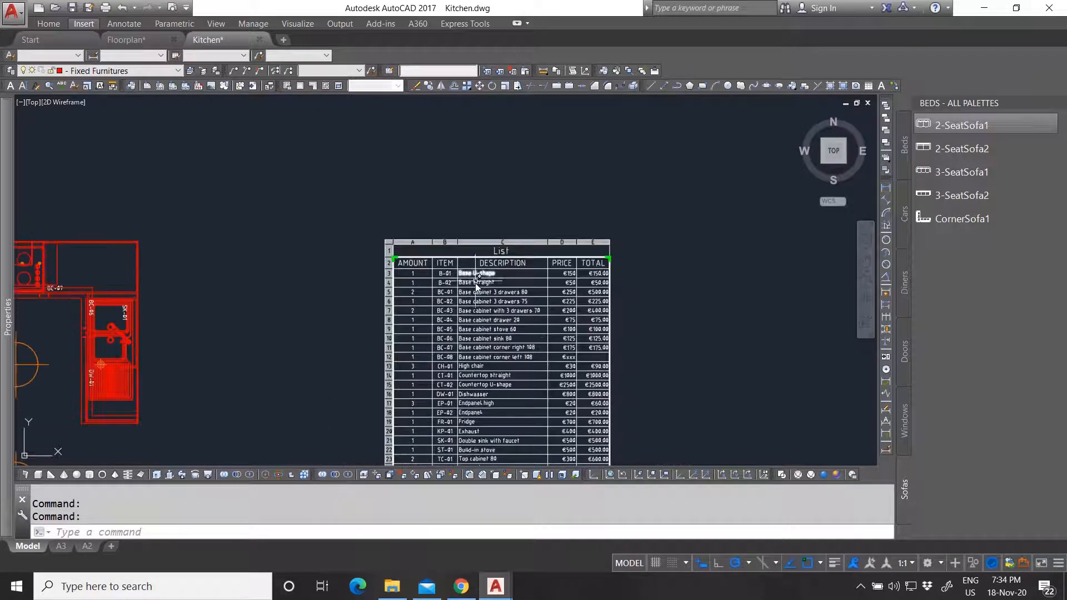
{"action": "scroll", "coordinate": [454, 422], "scroll_direction": "up", "scroll_amount": 4}
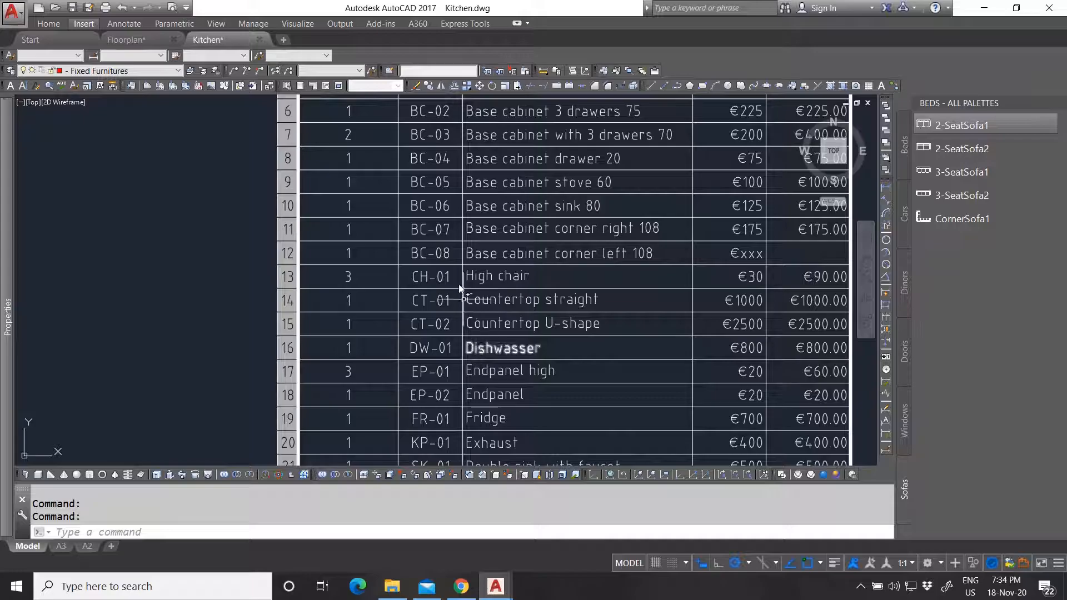
{"action": "scroll", "coordinate": [459, 287], "scroll_direction": "down", "scroll_amount": 3}
{"action": "scroll", "coordinate": [464, 311], "scroll_direction": "up", "scroll_amount": 3}
{"action": "scroll", "coordinate": [478, 356], "scroll_direction": "down", "scroll_amount": 4}
{"action": "scroll", "coordinate": [482, 362], "scroll_direction": "up", "scroll_amount": 3}
{"action": "scroll", "coordinate": [482, 363], "scroll_direction": "down", "scroll_amount": 3}
{"action": "scroll", "coordinate": [478, 239], "scroll_direction": "up", "scroll_amount": 5}
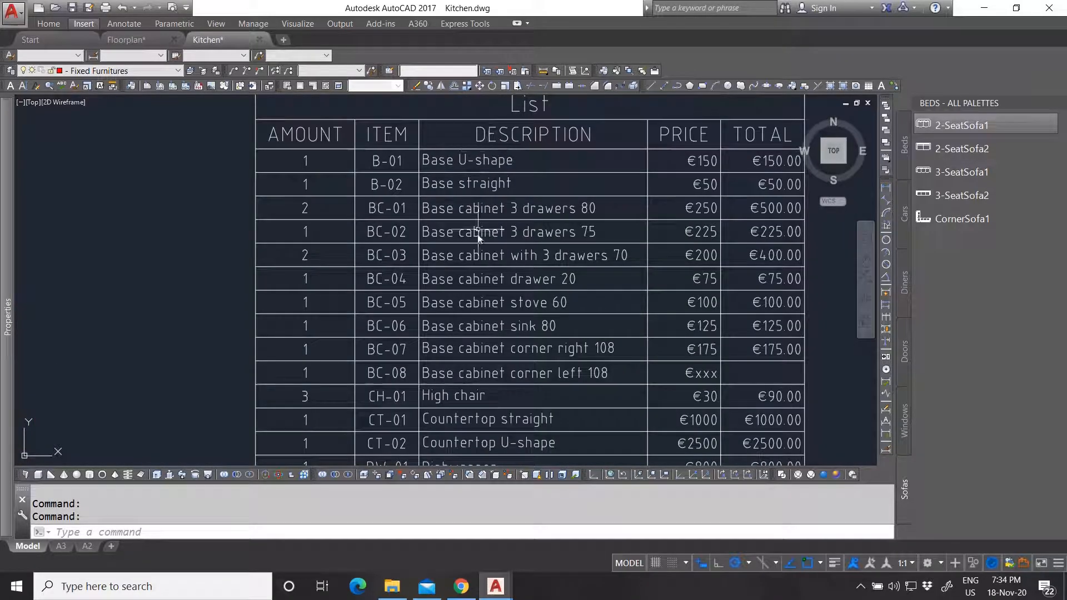
{"action": "scroll", "coordinate": [479, 238], "scroll_direction": "down", "scroll_amount": 3}
{"action": "scroll", "coordinate": [469, 406], "scroll_direction": "up", "scroll_amount": 4}
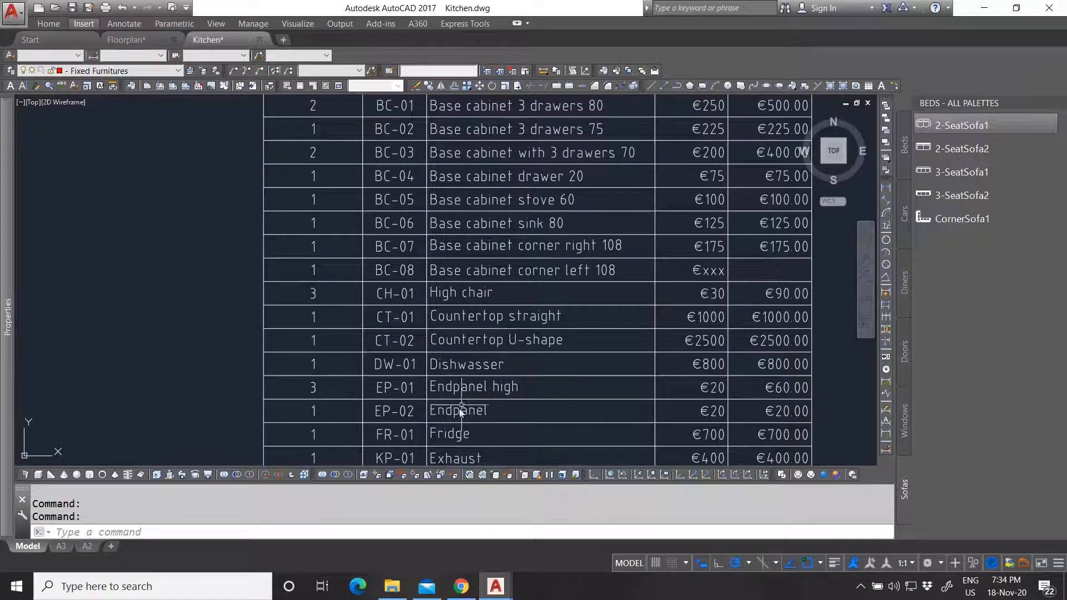
{"action": "scroll", "coordinate": [460, 413], "scroll_direction": "down", "scroll_amount": 4}
{"action": "scroll", "coordinate": [455, 368], "scroll_direction": "up", "scroll_amount": 2}
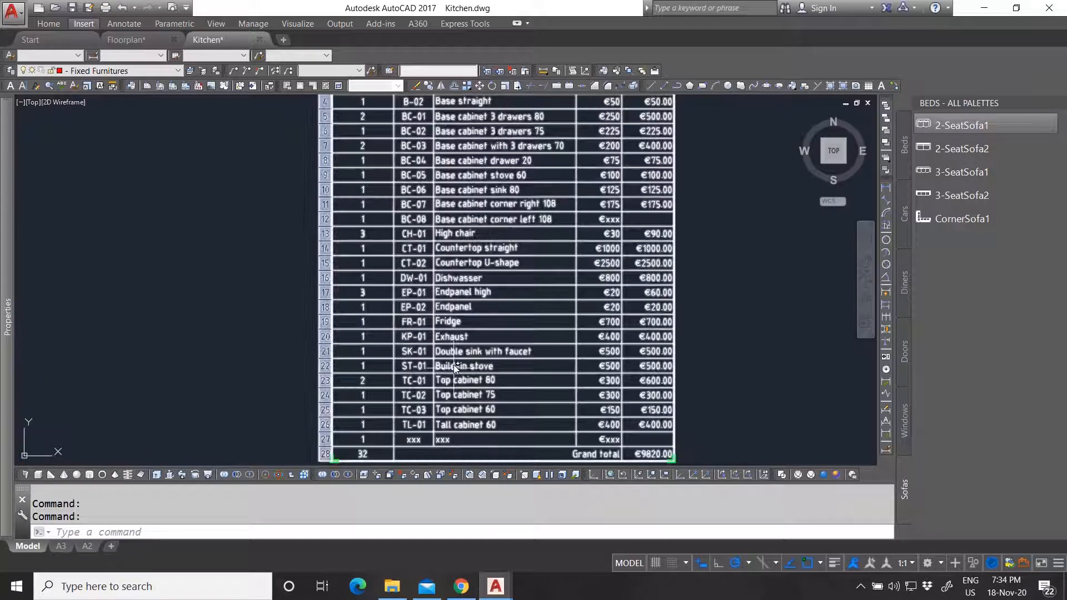
Set the DESCRIPTION attribute of the back panel block BP-01 to "Back panel".
{"action": "key", "text": "Escape"}
{"action": "key", "text": "Escape"}
{"action": "scroll", "coordinate": [548, 293], "scroll_direction": "down", "scroll_amount": 3}
{"action": "scroll", "coordinate": [409, 302], "scroll_direction": "up", "scroll_amount": 5}
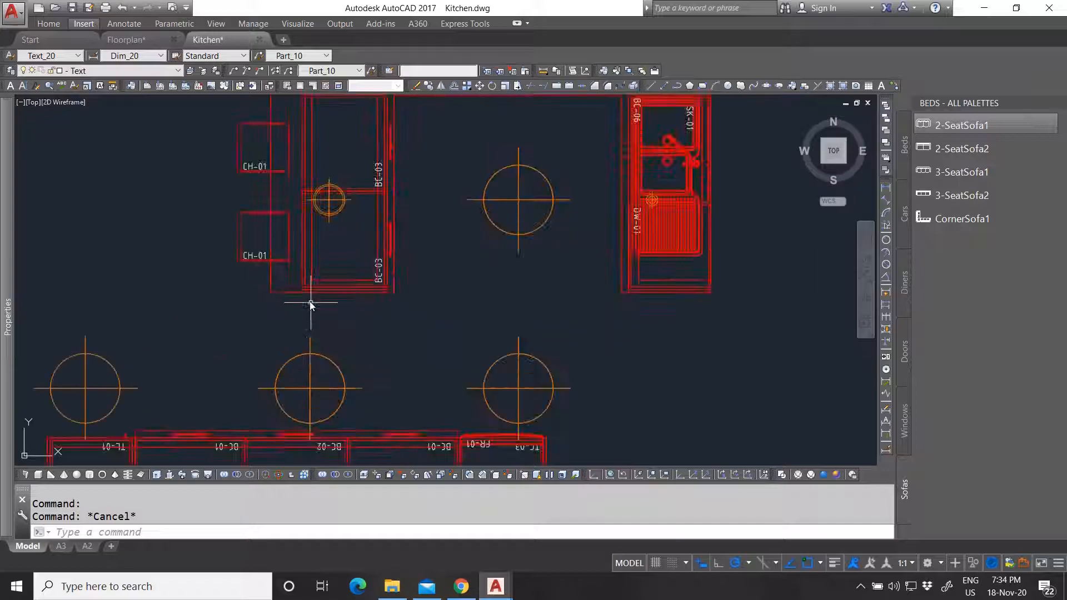
{"action": "scroll", "coordinate": [310, 305], "scroll_direction": "up", "scroll_amount": 3}
{"action": "left_click", "coordinate": [286, 255]}
{"action": "mouse_move", "coordinate": [9, 355]}
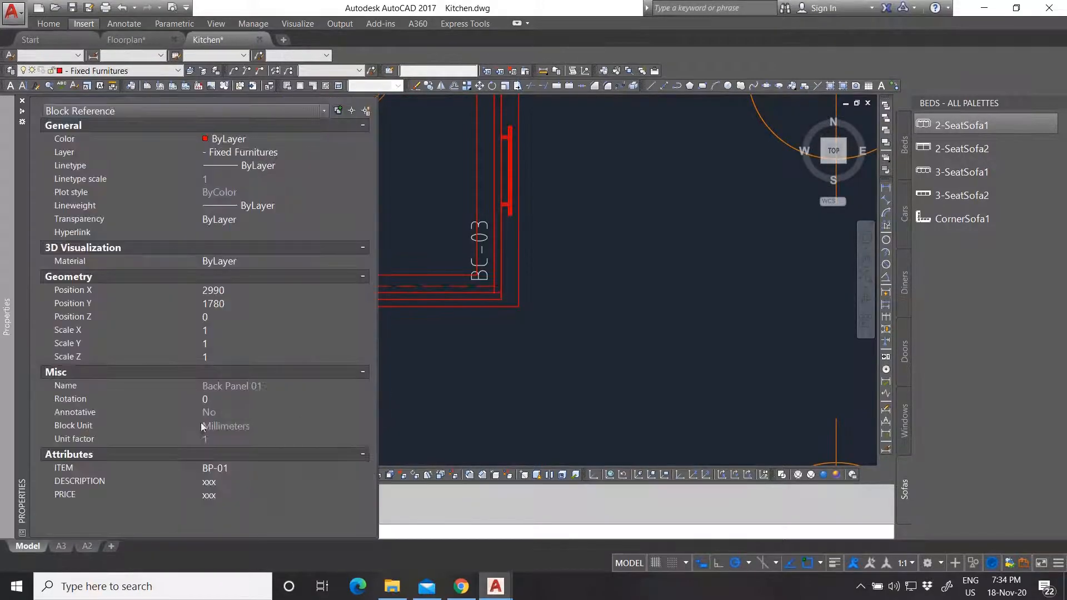
{"action": "left_click", "coordinate": [233, 486]}
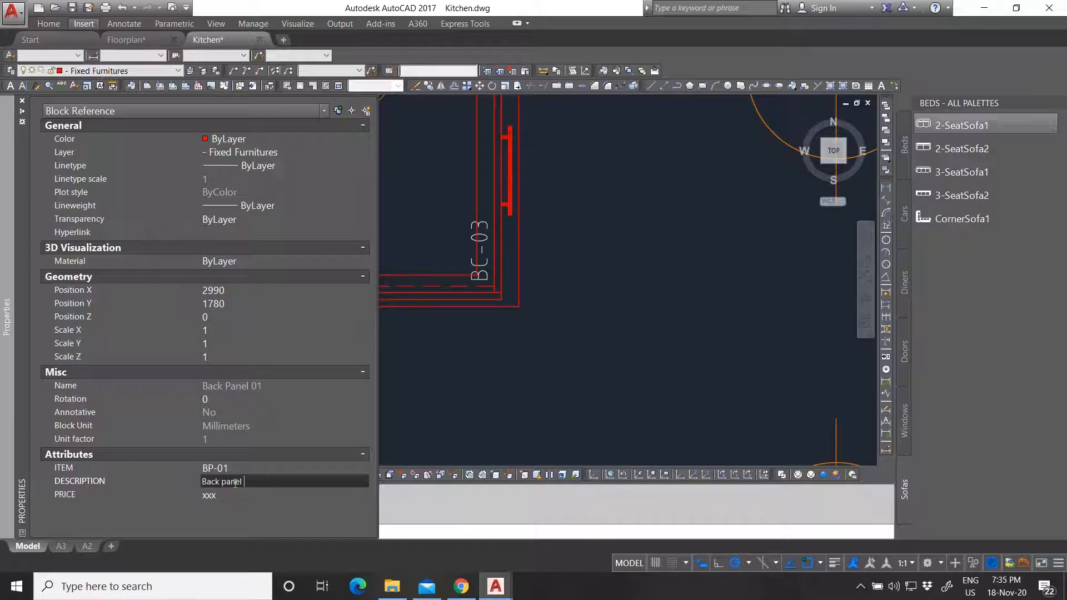
Compare the prices in the List table and set the back panel block's PRICE attribute to 40.
{"action": "left_click", "coordinate": [229, 495]}
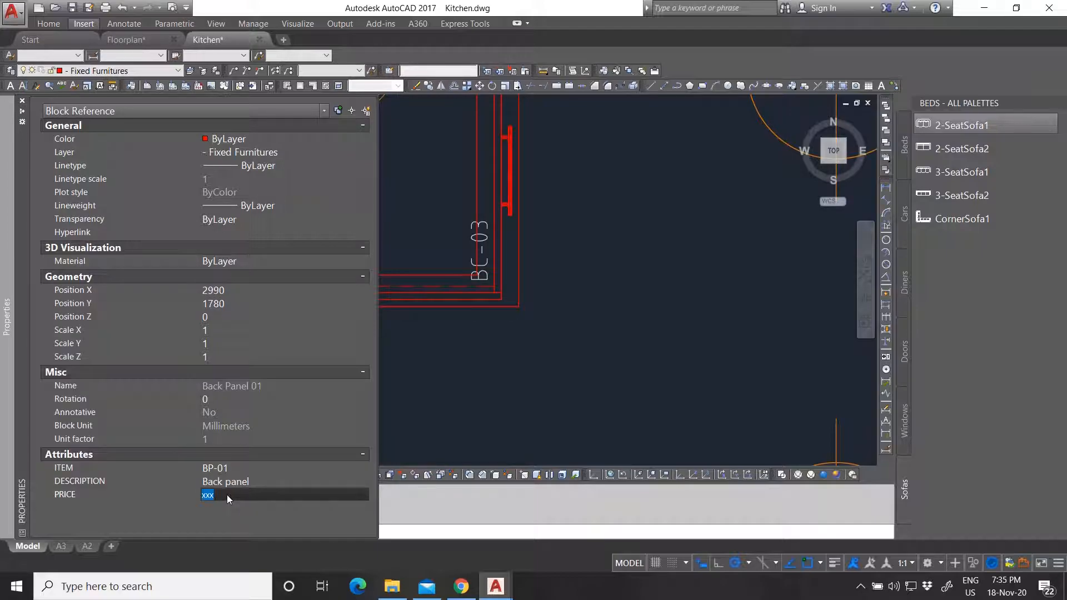
{"action": "scroll", "coordinate": [459, 265], "scroll_direction": "down", "scroll_amount": 6}
{"action": "scroll", "coordinate": [596, 298], "scroll_direction": "up", "scroll_amount": 8}
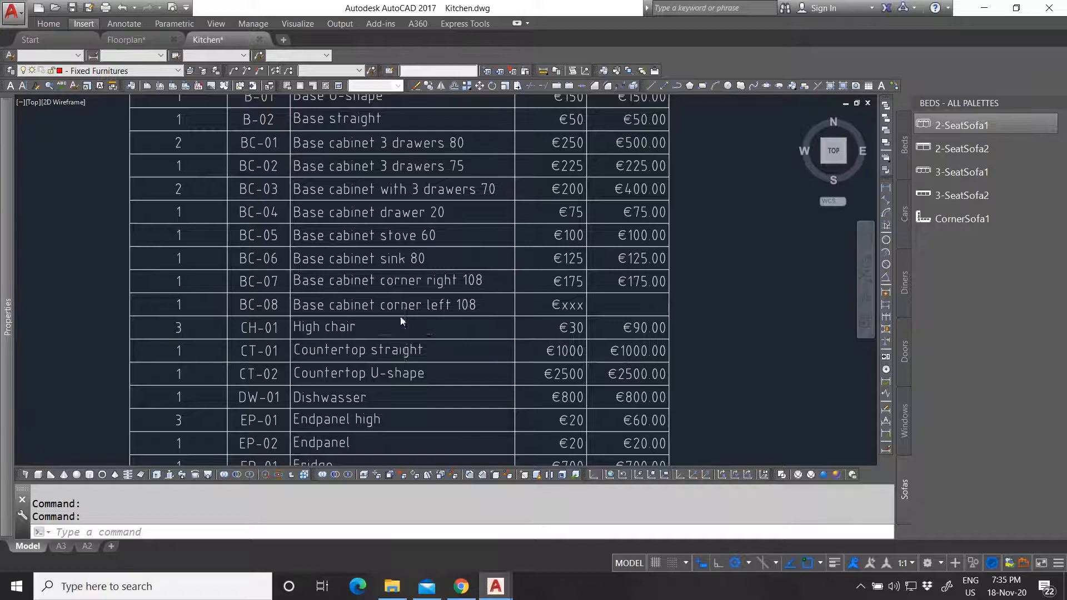
{"action": "scroll", "coordinate": [404, 325], "scroll_direction": "down", "scroll_amount": 2}
{"action": "scroll", "coordinate": [358, 271], "scroll_direction": "up", "scroll_amount": 4}
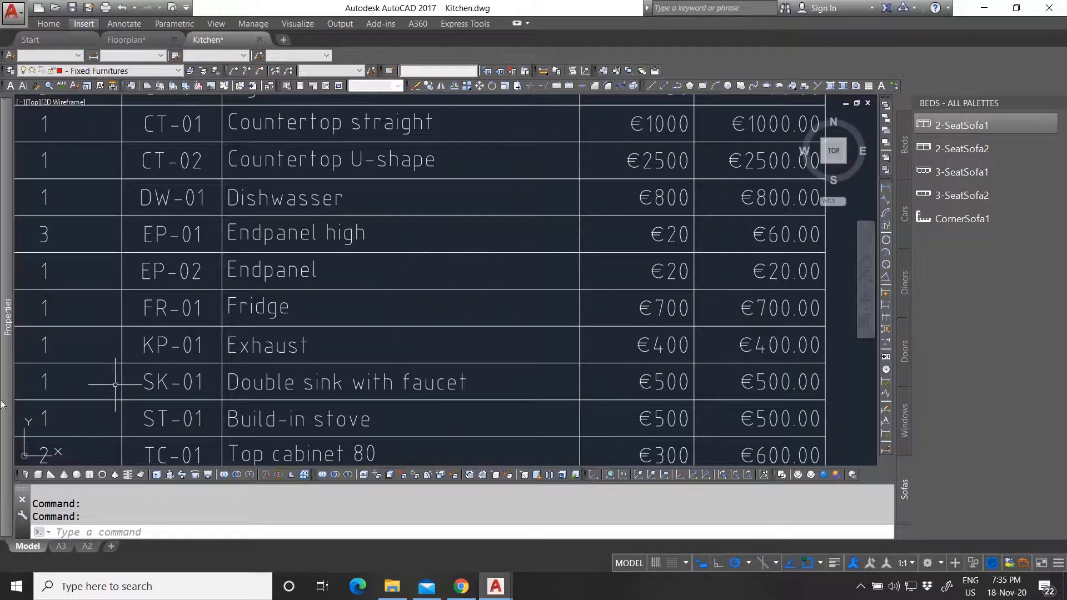
{"action": "mouse_move", "coordinate": [3, 414]}
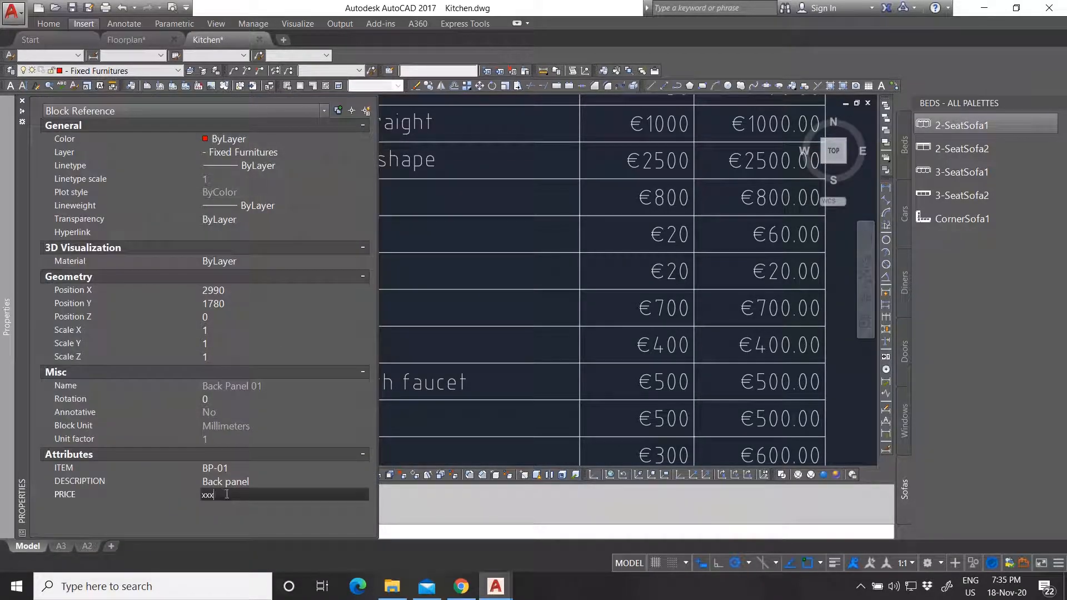
{"action": "key", "text": "Return"}
{"action": "scroll", "coordinate": [558, 365], "scroll_direction": "down", "scroll_amount": 6}
{"action": "key", "text": "Escape"}
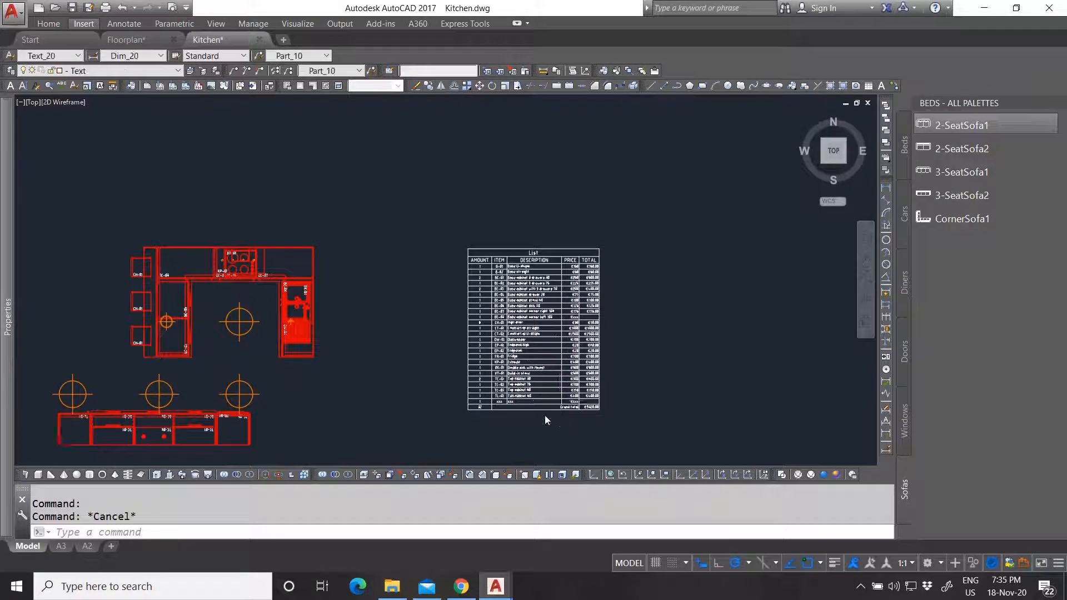
{"action": "scroll", "coordinate": [545, 415], "scroll_direction": "up", "scroll_amount": 4}
{"action": "scroll", "coordinate": [389, 378], "scroll_direction": "down", "scroll_amount": 4}
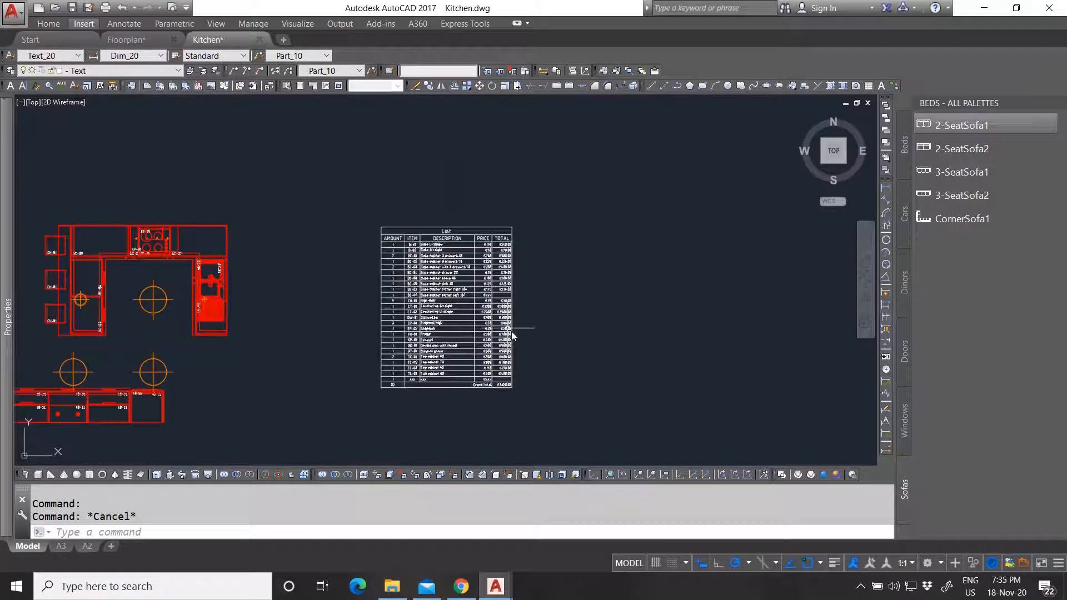
{"action": "scroll", "coordinate": [382, 286], "scroll_direction": "up", "scroll_amount": 2}
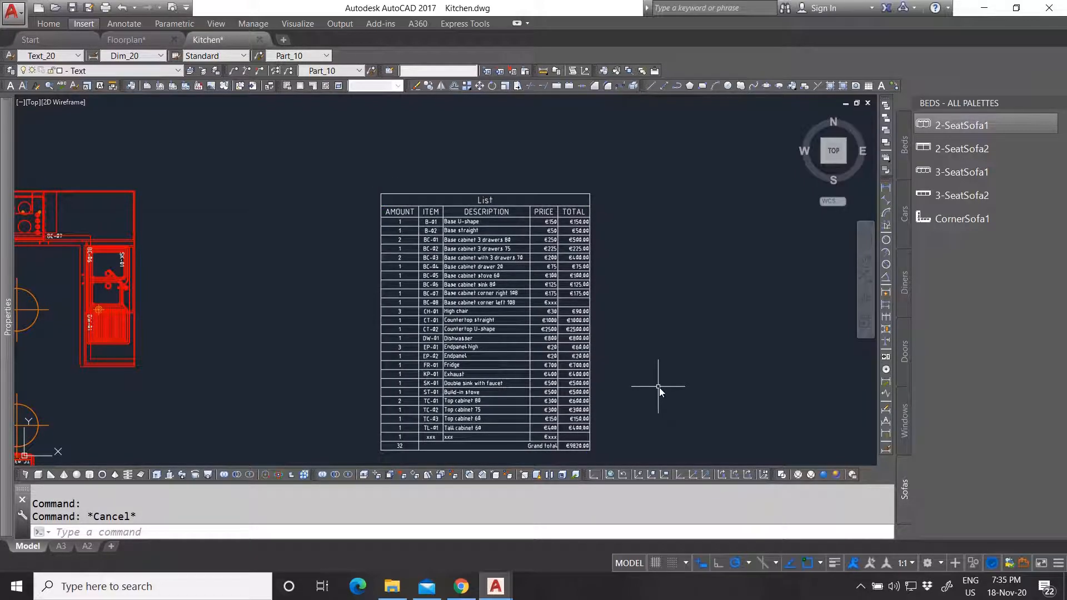
{"action": "scroll", "coordinate": [412, 257], "scroll_direction": "down", "scroll_amount": 2}
{"action": "left_click", "coordinate": [516, 297]}
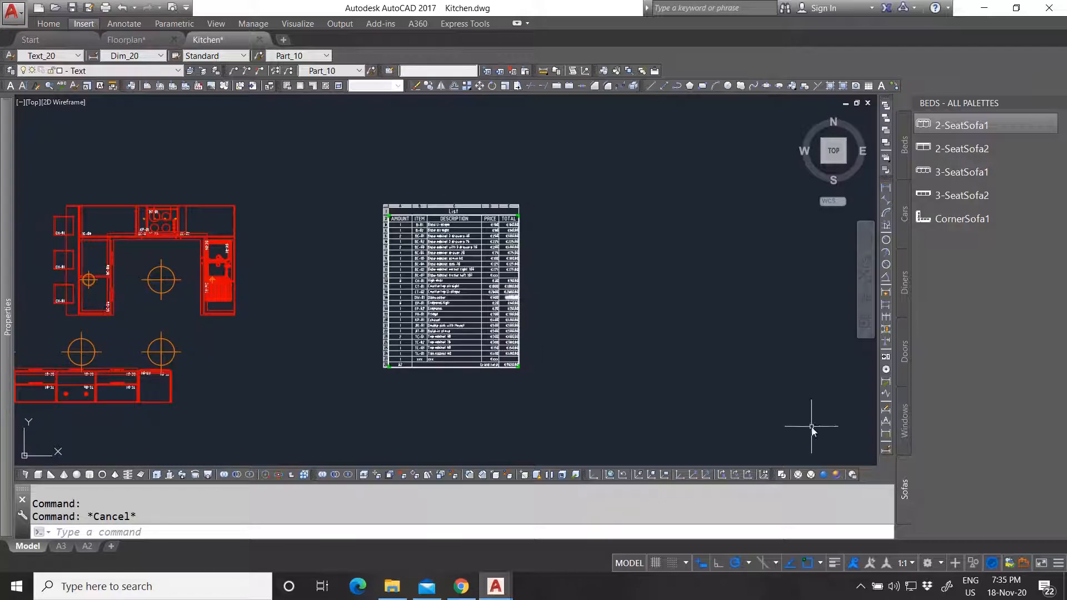
{"action": "key", "text": "Escape"}
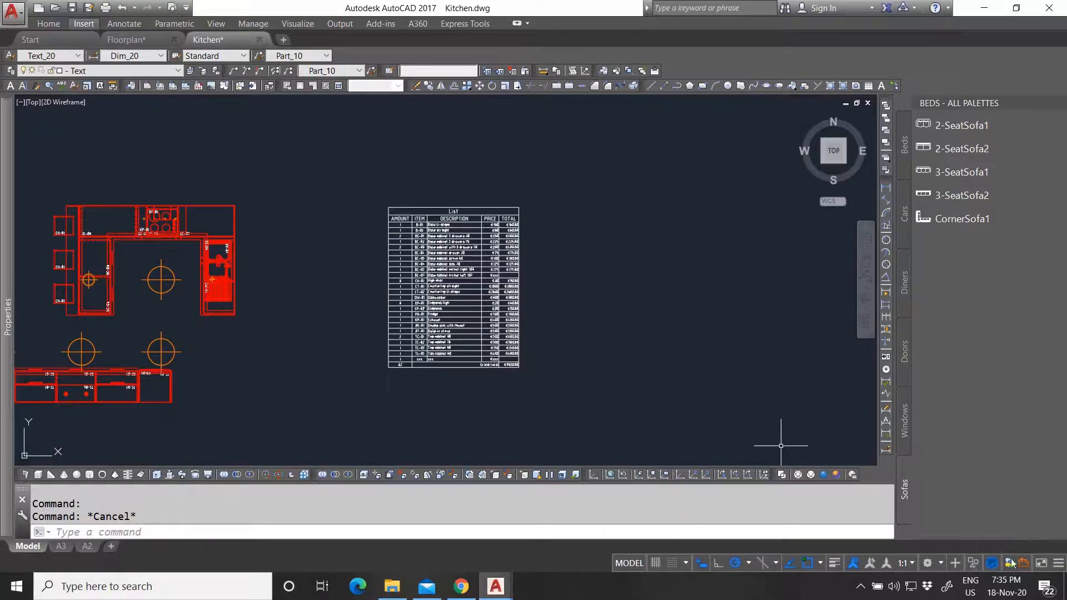
{"action": "left_click", "coordinate": [1058, 564]}
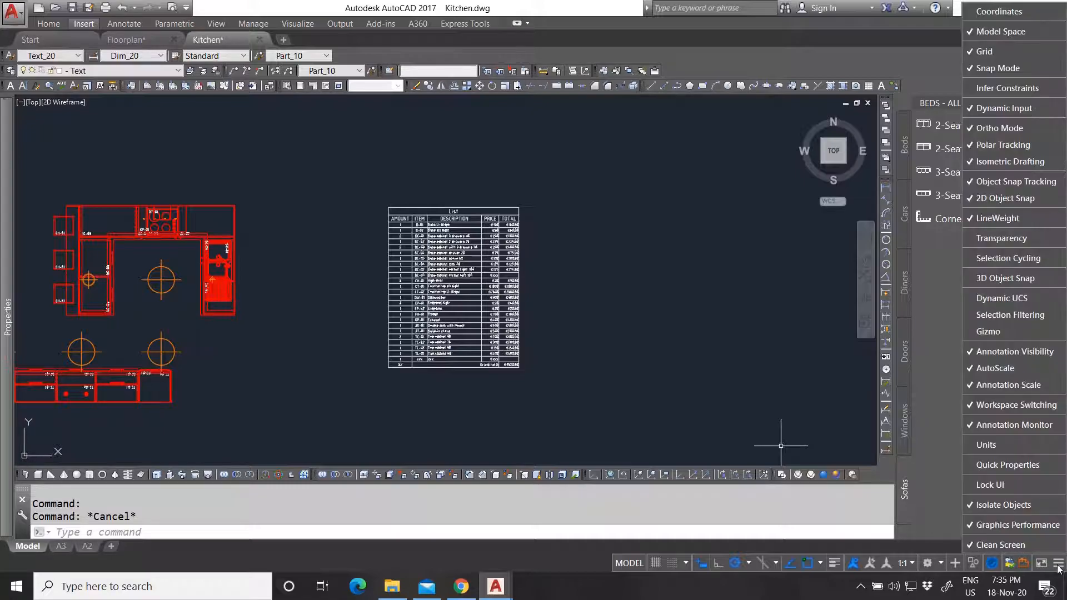
{"action": "left_click", "coordinate": [626, 314]}
{"action": "left_click", "coordinate": [667, 348]}
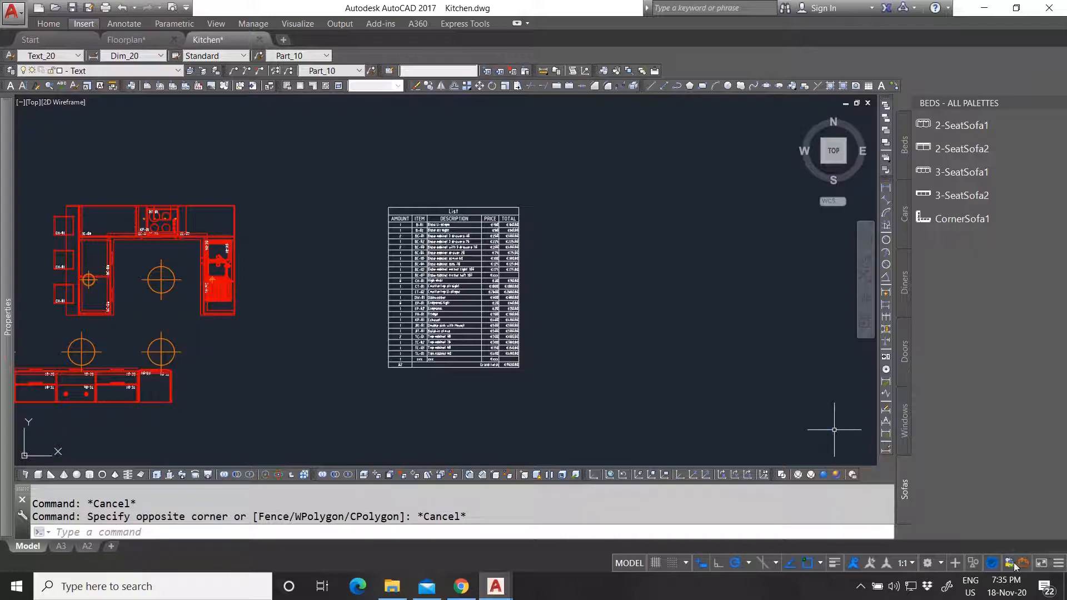
{"action": "left_click", "coordinate": [438, 225]}
{"action": "key", "text": "Escape"}
{"action": "left_click", "coordinate": [87, 25]}
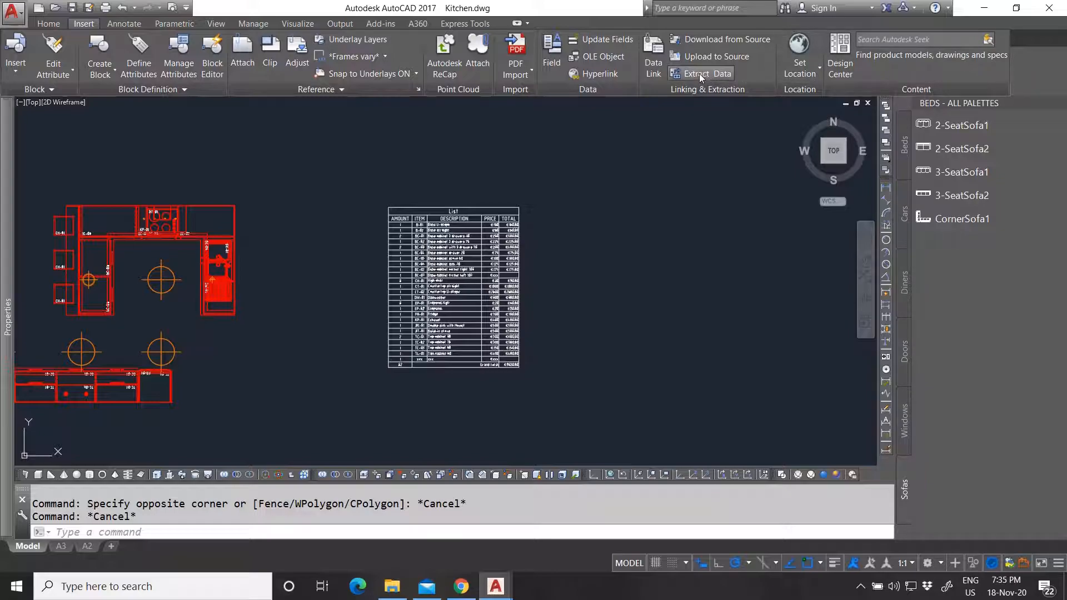
{"action": "key", "text": "Escape"}
Update the List table's data links, choosing to update the contents of the overwritten cells.
{"action": "scroll", "coordinate": [459, 246], "scroll_direction": "up", "scroll_amount": 2}
{"action": "left_click", "coordinate": [486, 160]}
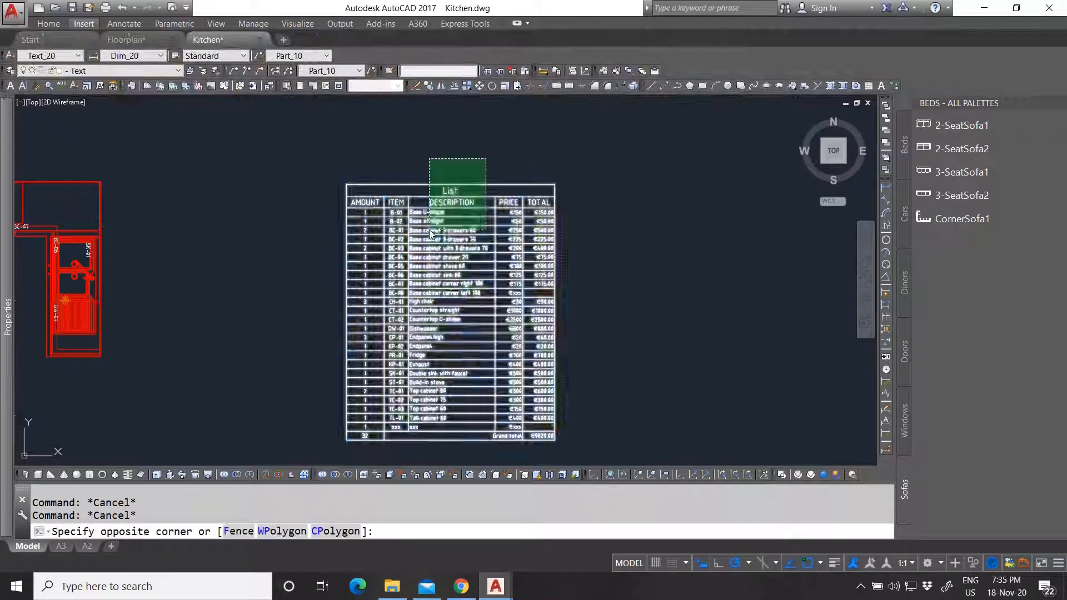
{"action": "left_click", "coordinate": [430, 233]}
{"action": "right_click", "coordinate": [445, 228]}
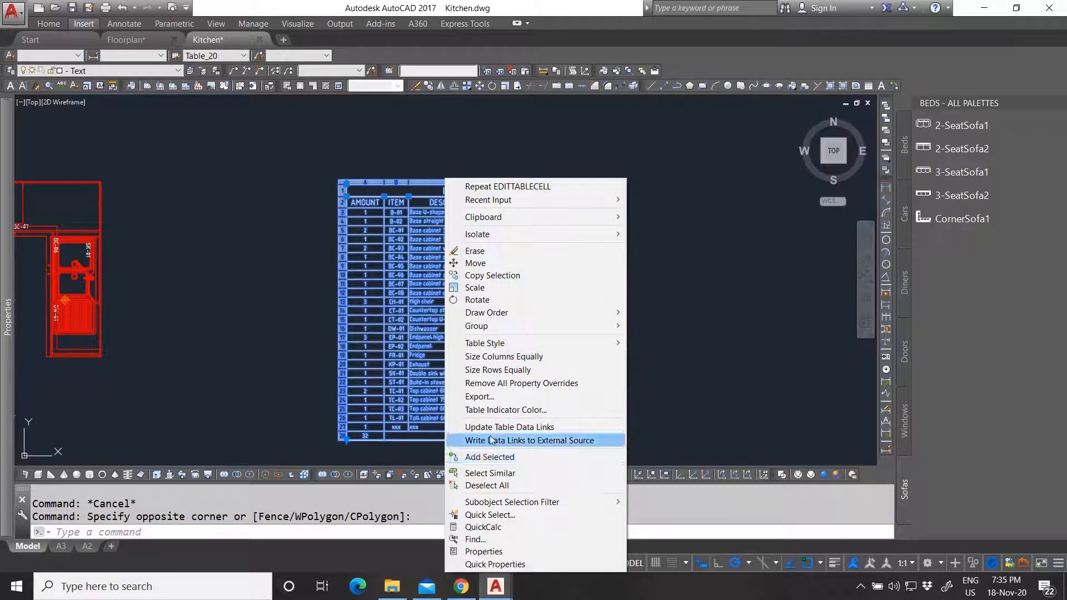
{"action": "left_click", "coordinate": [537, 429]}
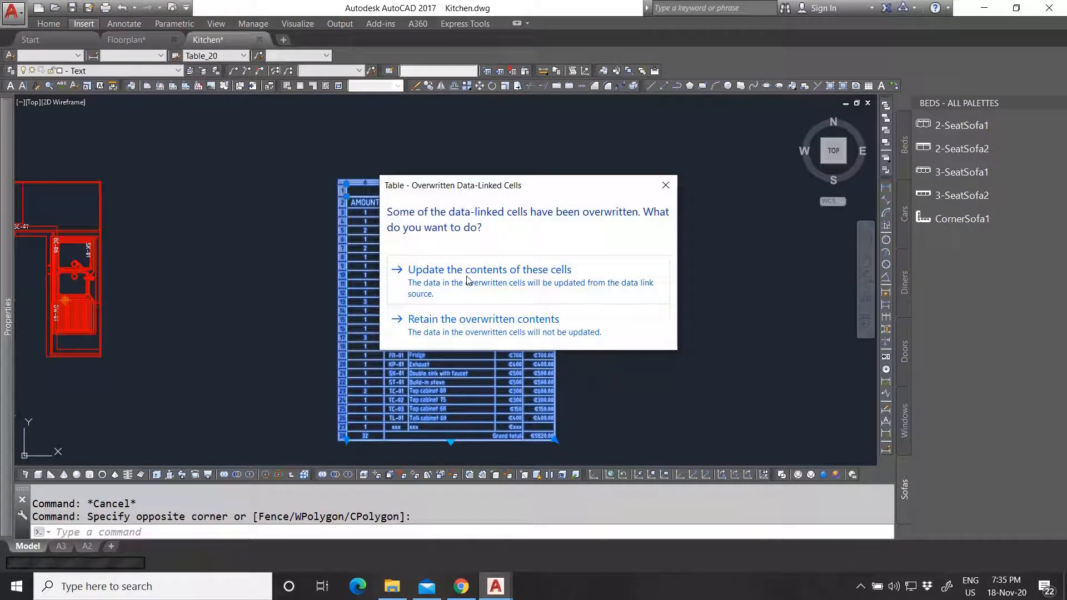
{"action": "left_click", "coordinate": [466, 272]}
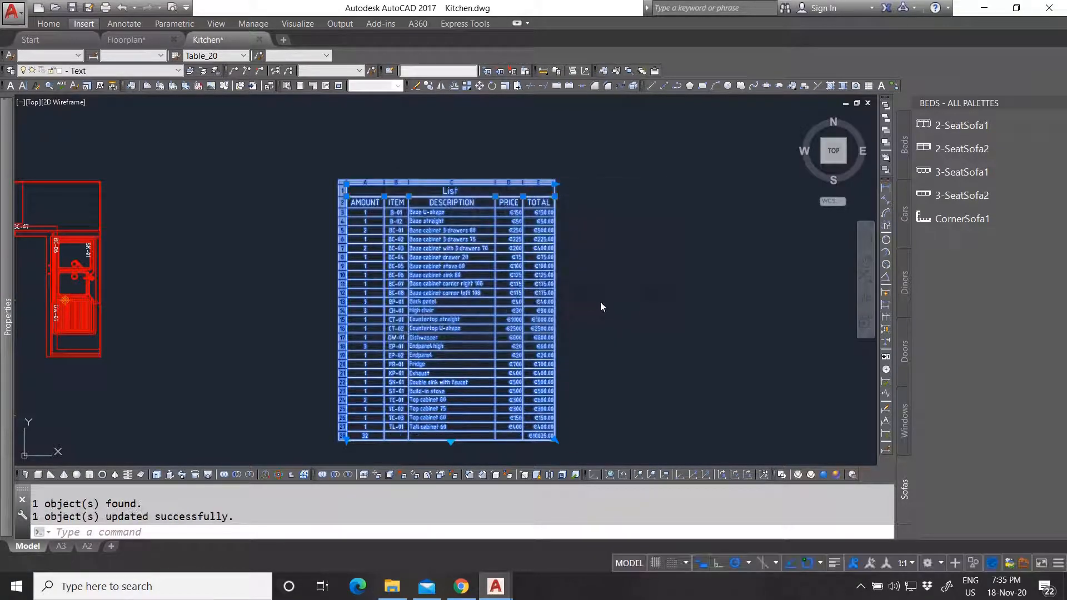
{"action": "key", "text": "Escape"}
Undo the last data link update of the List table.
{"action": "scroll", "coordinate": [496, 459], "scroll_direction": "up", "scroll_amount": 2}
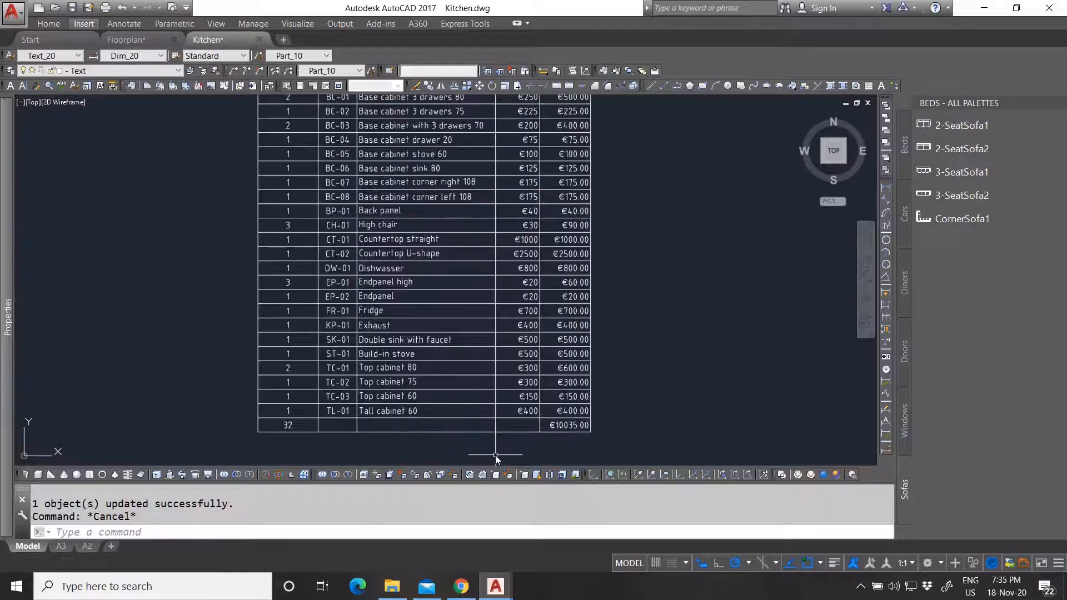
{"action": "left_click", "coordinate": [121, 11]}
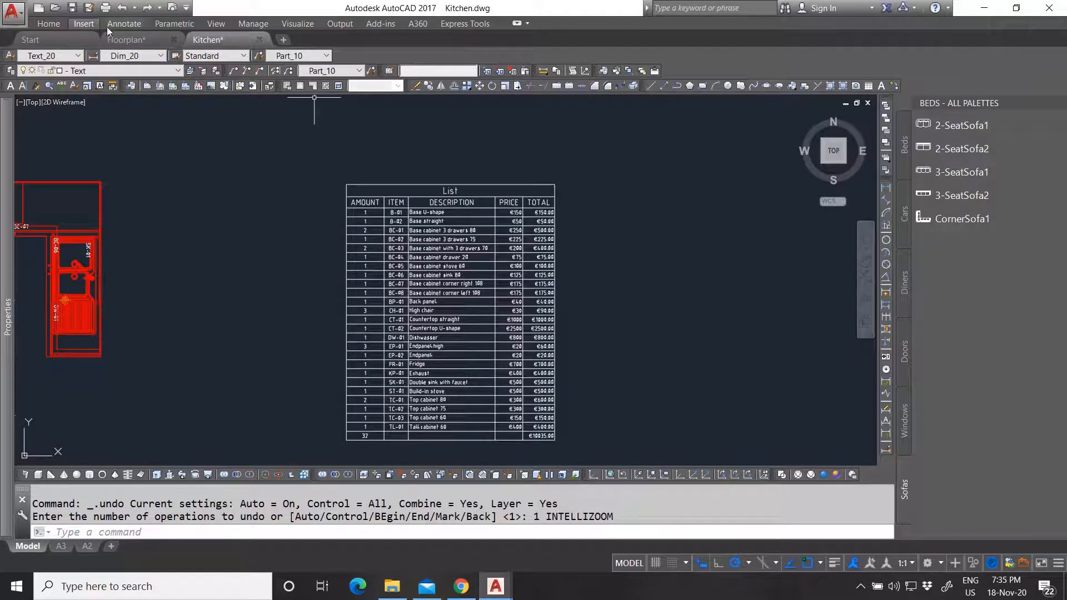
{"action": "left_click", "coordinate": [121, 7]}
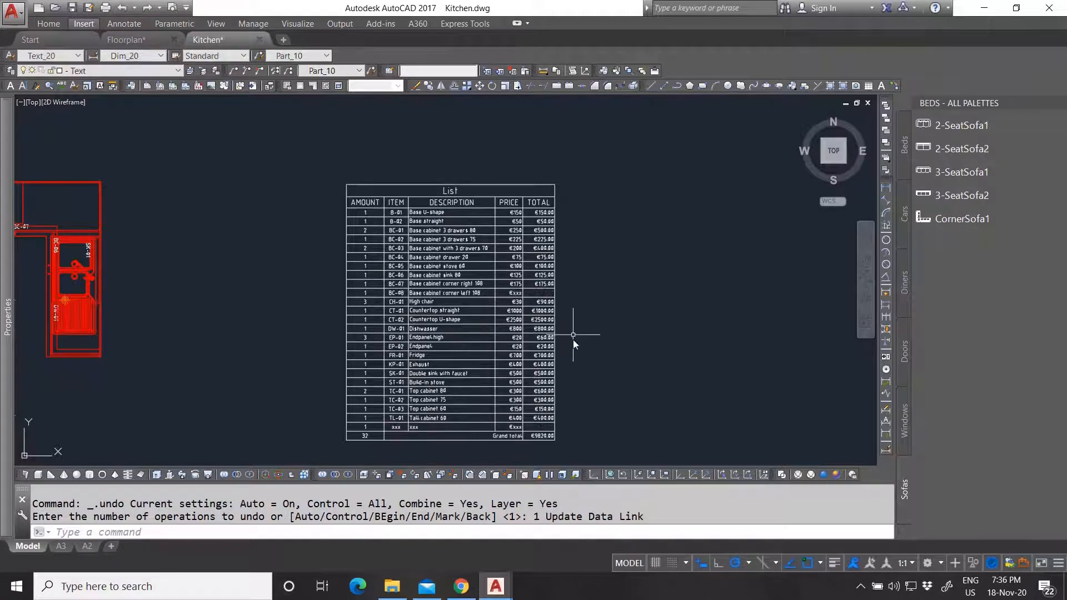
Update the List table's data links, choosing to retain the overwritten contents.
{"action": "scroll", "coordinate": [549, 440], "scroll_direction": "up", "scroll_amount": 2}
{"action": "left_click", "coordinate": [605, 395]}
{"action": "left_click", "coordinate": [473, 302]}
{"action": "scroll", "coordinate": [472, 301], "scroll_direction": "down", "scroll_amount": 4}
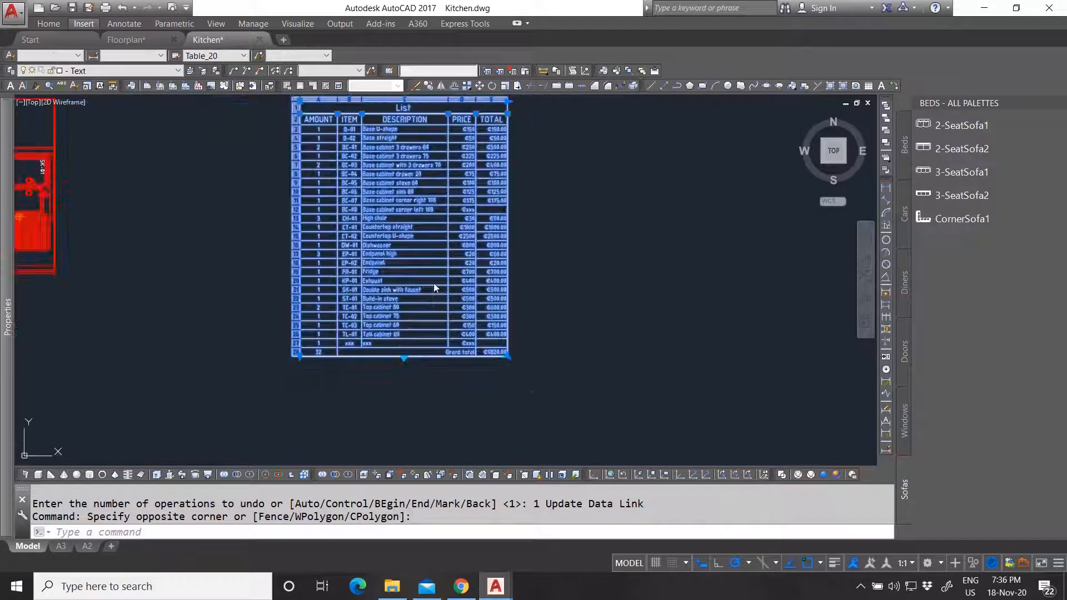
{"action": "right_click", "coordinate": [434, 282]}
{"action": "left_click", "coordinate": [478, 427]}
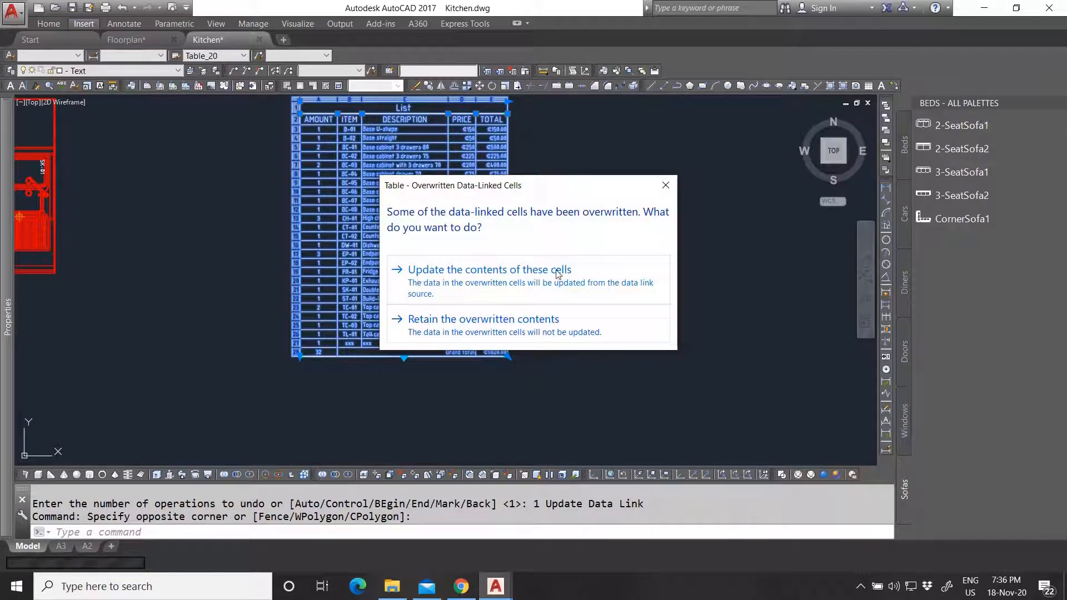
{"action": "left_click", "coordinate": [577, 287]}
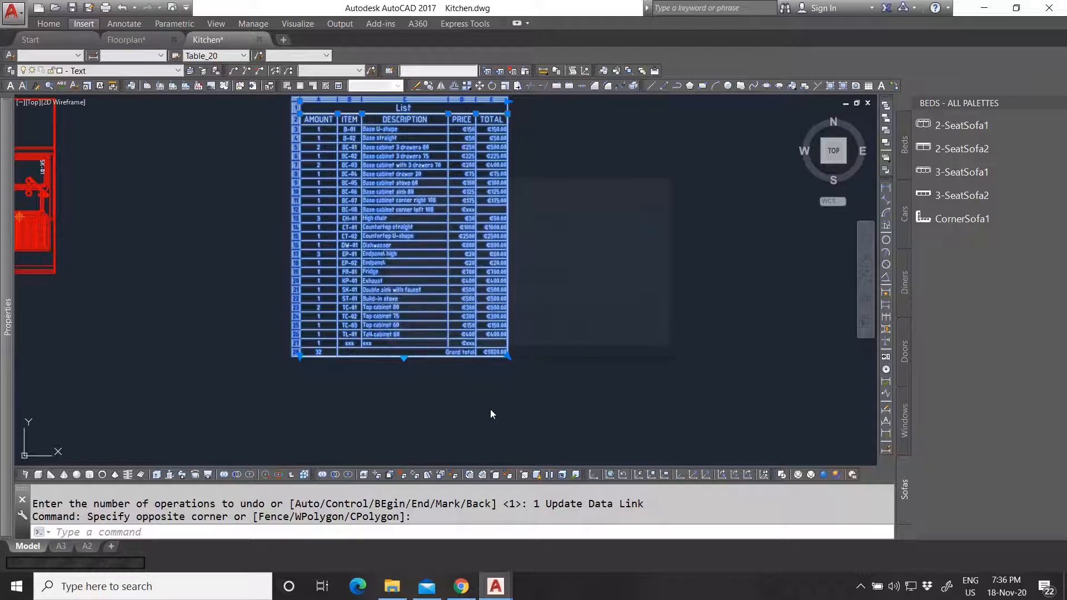
Merge all cells from the Grand total cell to the PRICE column in the List table's last row.
{"action": "scroll", "coordinate": [488, 416], "scroll_direction": "up", "scroll_amount": 5}
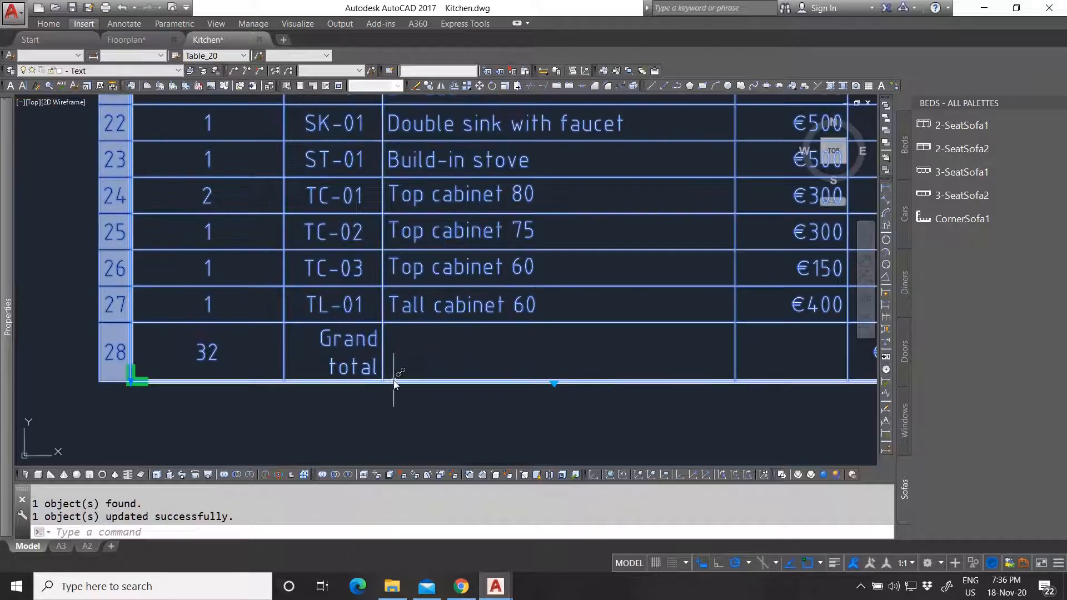
{"action": "scroll", "coordinate": [385, 382], "scroll_direction": "down", "scroll_amount": 3}
{"action": "scroll", "coordinate": [450, 385], "scroll_direction": "up", "scroll_amount": 2}
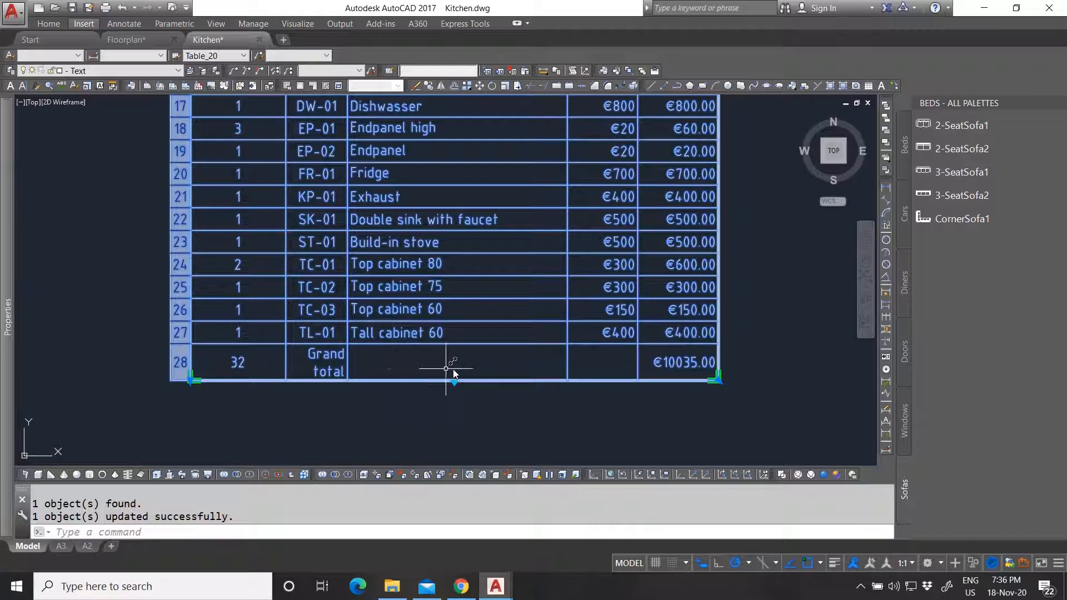
{"action": "key", "text": "Escape"}
{"action": "left_click", "coordinate": [315, 362]}
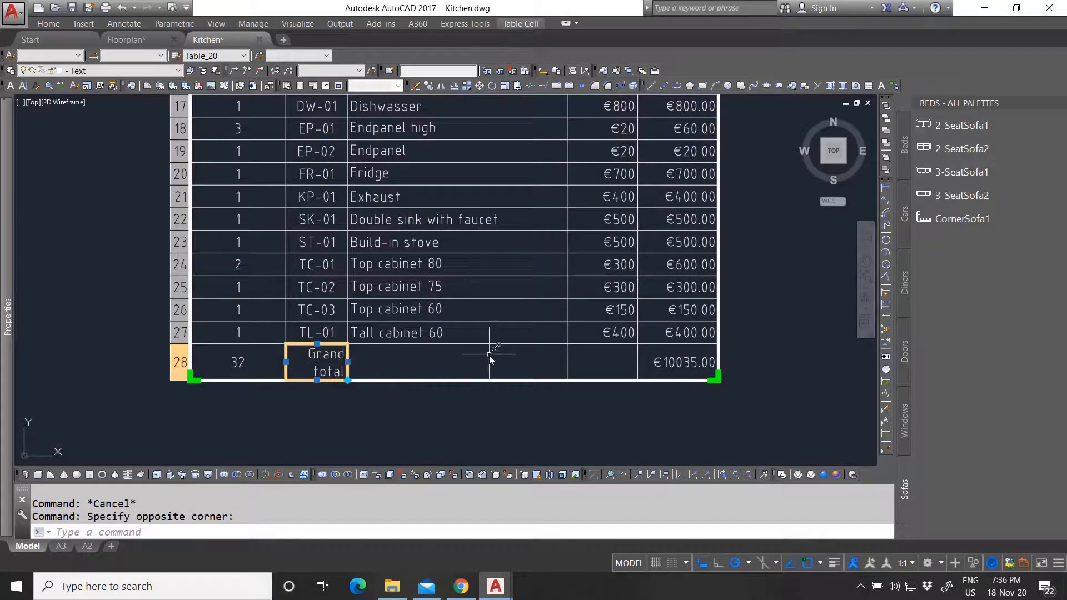
{"action": "left_click", "coordinate": [616, 358], "text": "shift"}
{"action": "left_click", "coordinate": [521, 24]}
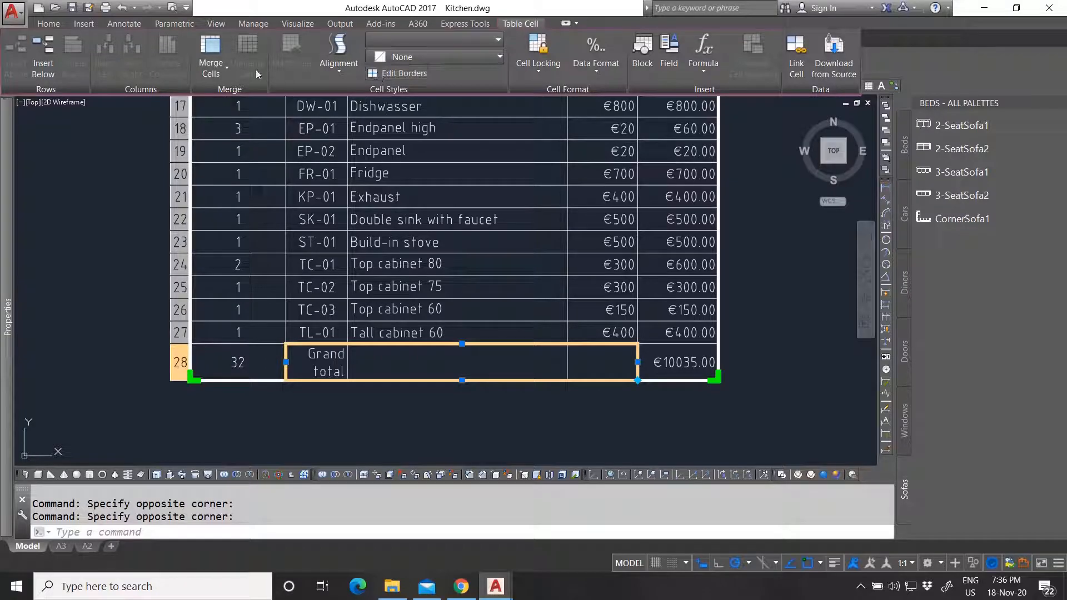
{"action": "left_click", "coordinate": [213, 54]}
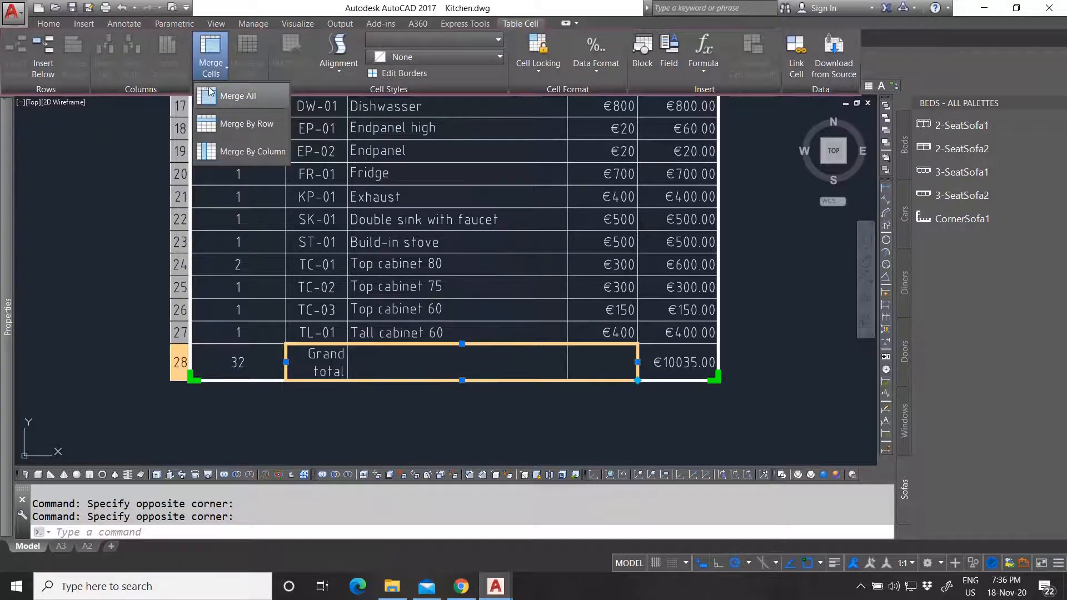
{"action": "left_click", "coordinate": [234, 96]}
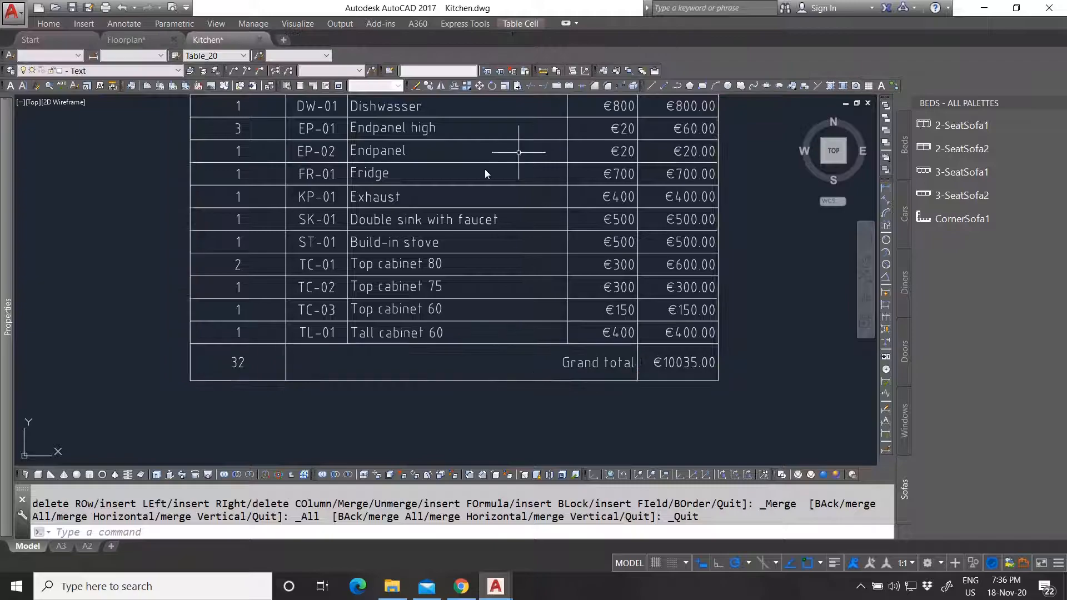
{"action": "key", "text": "Escape"}
Copy the cell height of the Tall cabinet 60 row in the List table.
{"action": "left_click", "coordinate": [209, 337]}
{"action": "left_click", "coordinate": [175, 340]}
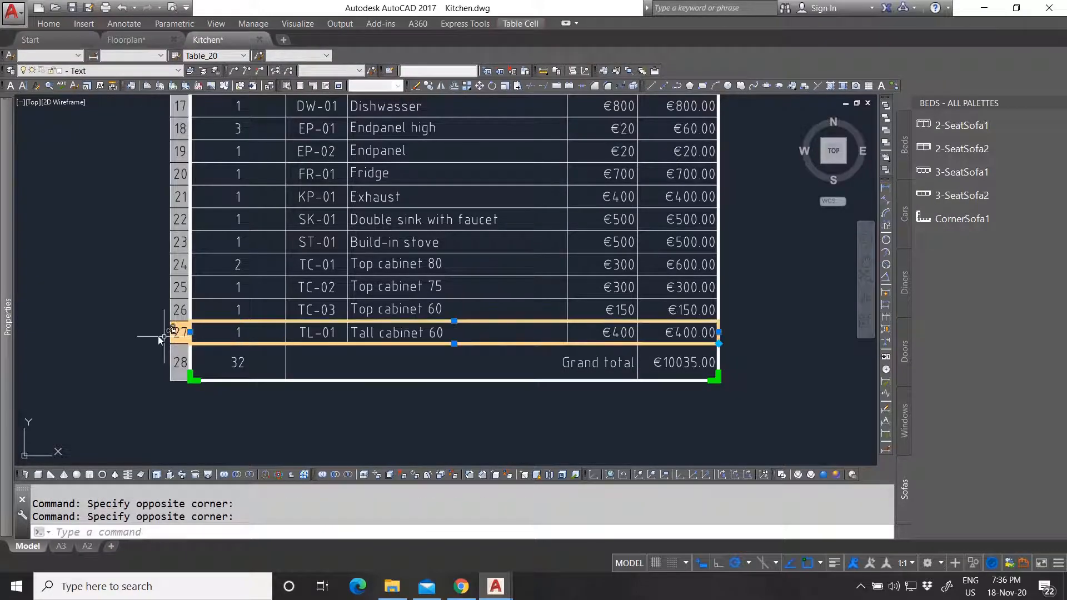
{"action": "mouse_move", "coordinate": [7, 317]}
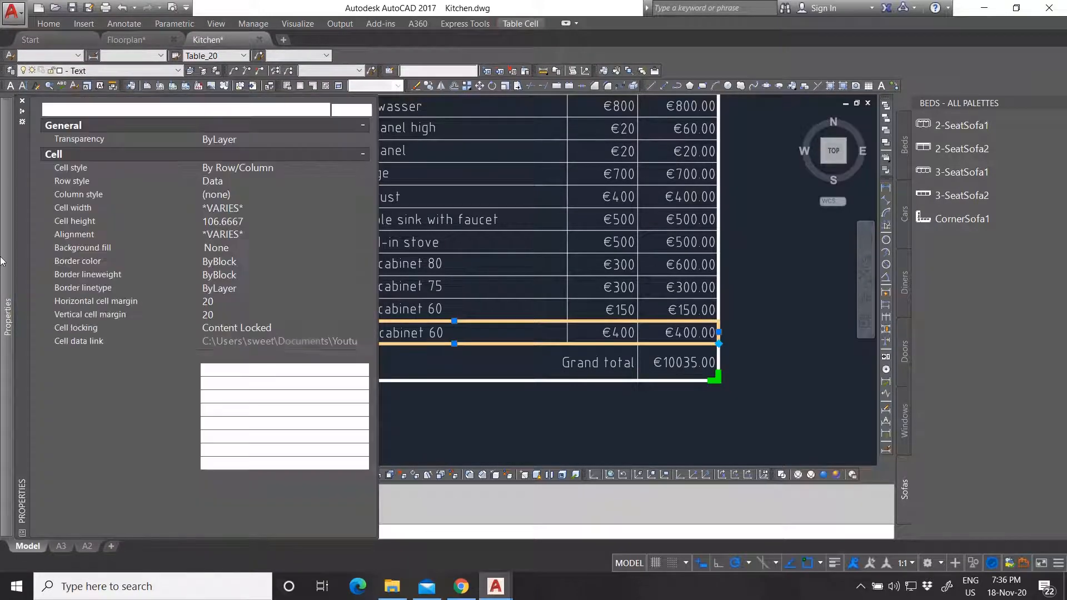
{"action": "left_click", "coordinate": [225, 223]}
{"action": "right_click", "coordinate": [223, 223]}
{"action": "left_click", "coordinate": [250, 262]}
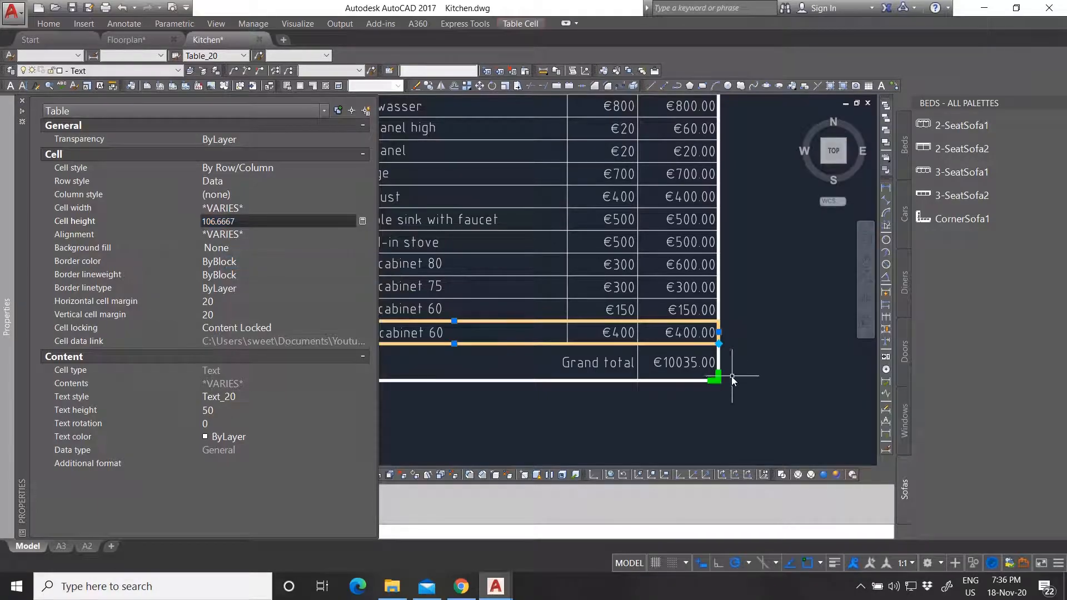
{"action": "key", "text": "Escape"}
Select the whole Grand total row and copy its cell height value.
{"action": "left_click", "coordinate": [207, 366]}
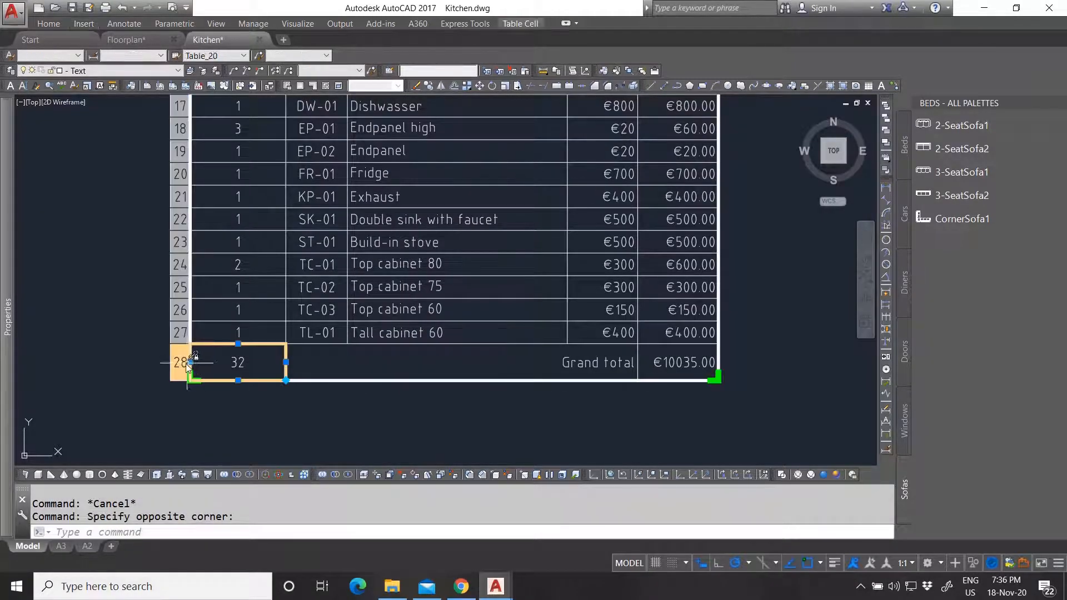
{"action": "left_click", "coordinate": [181, 361]}
{"action": "mouse_move", "coordinate": [7, 317]}
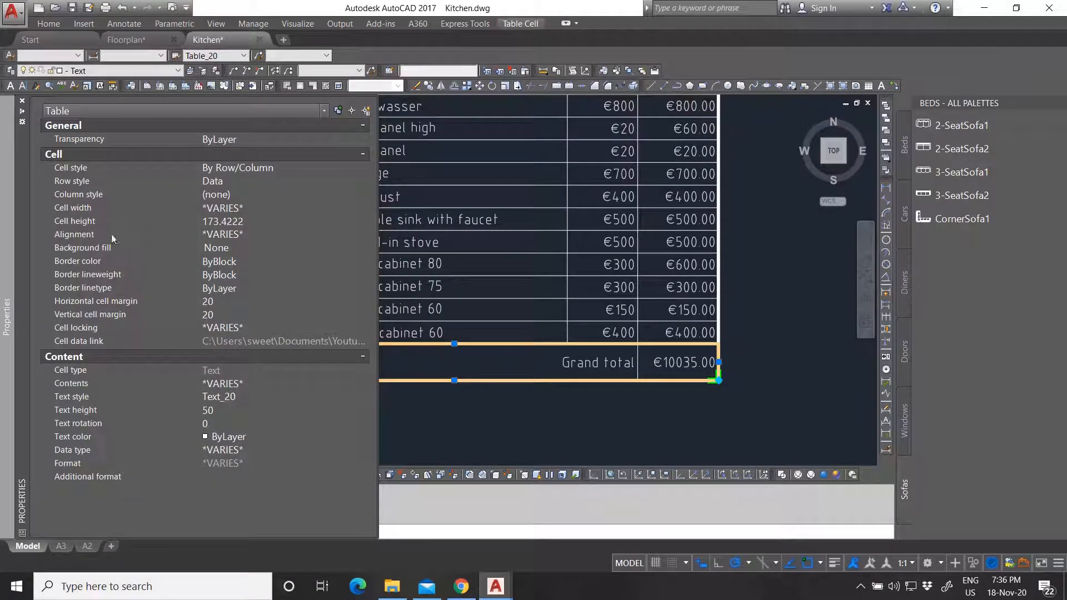
{"action": "left_click", "coordinate": [238, 221]}
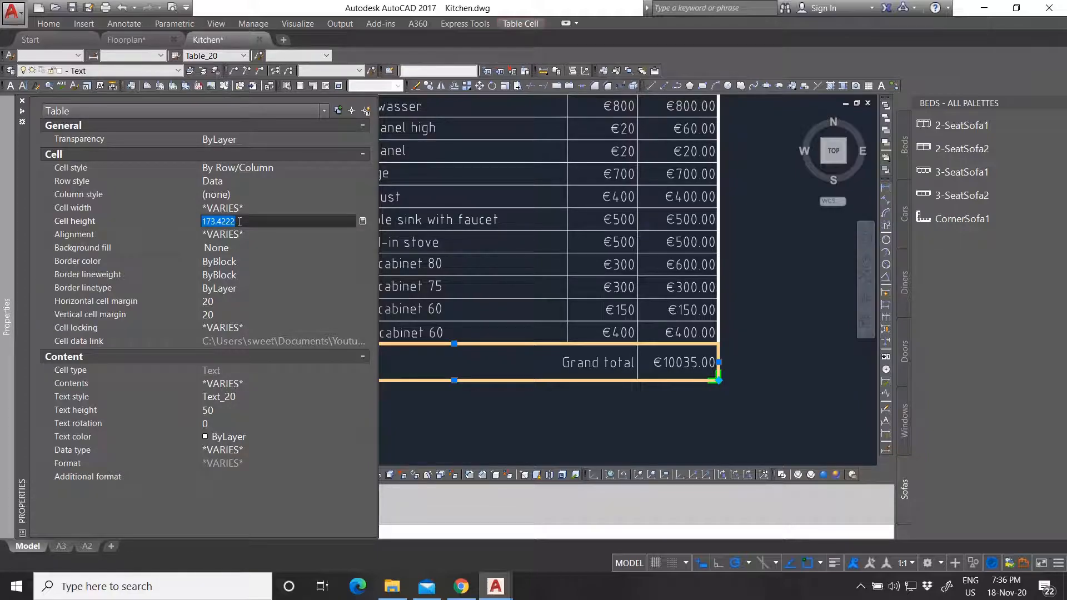
{"action": "right_click", "coordinate": [239, 222]}
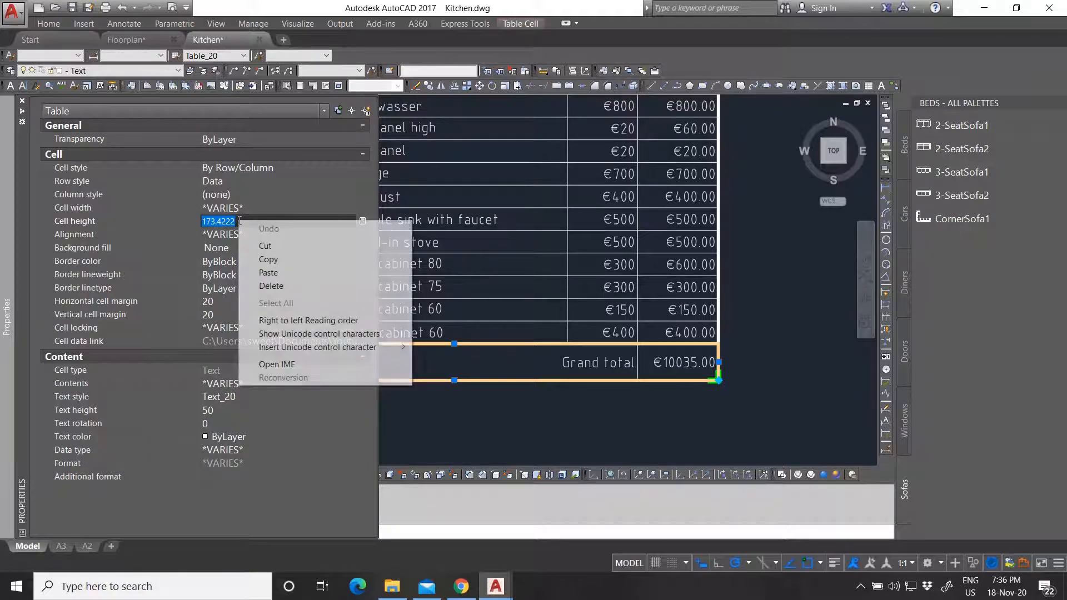
{"action": "left_click", "coordinate": [268, 260]}
{"action": "key", "text": "Escape"}
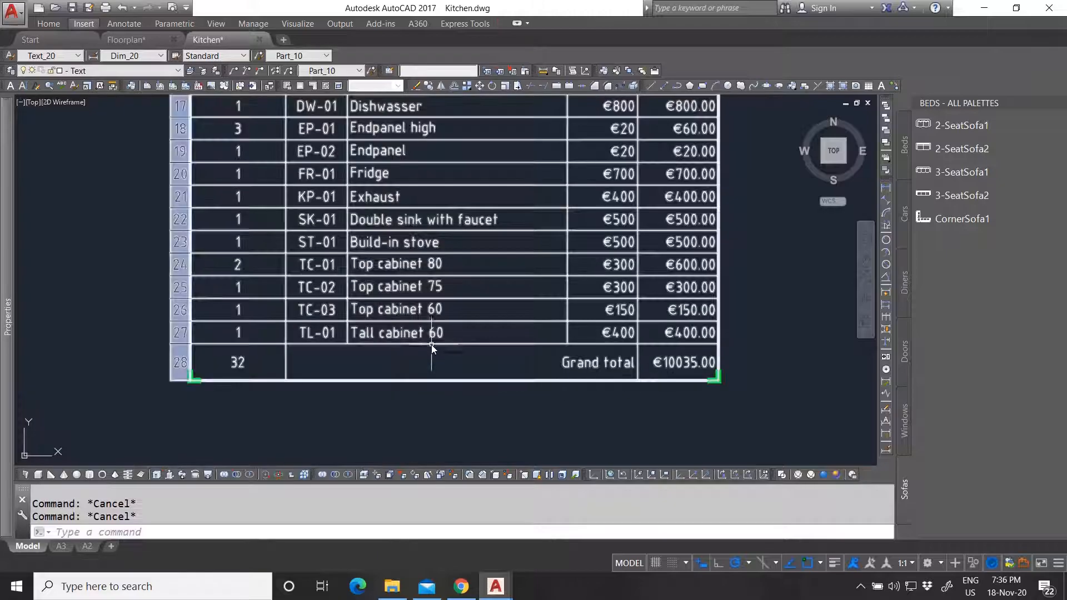
Copy the cell height value of row 27, the row directly above the Grand total row.
{"action": "left_click", "coordinate": [199, 338]}
{"action": "left_click", "coordinate": [183, 338]}
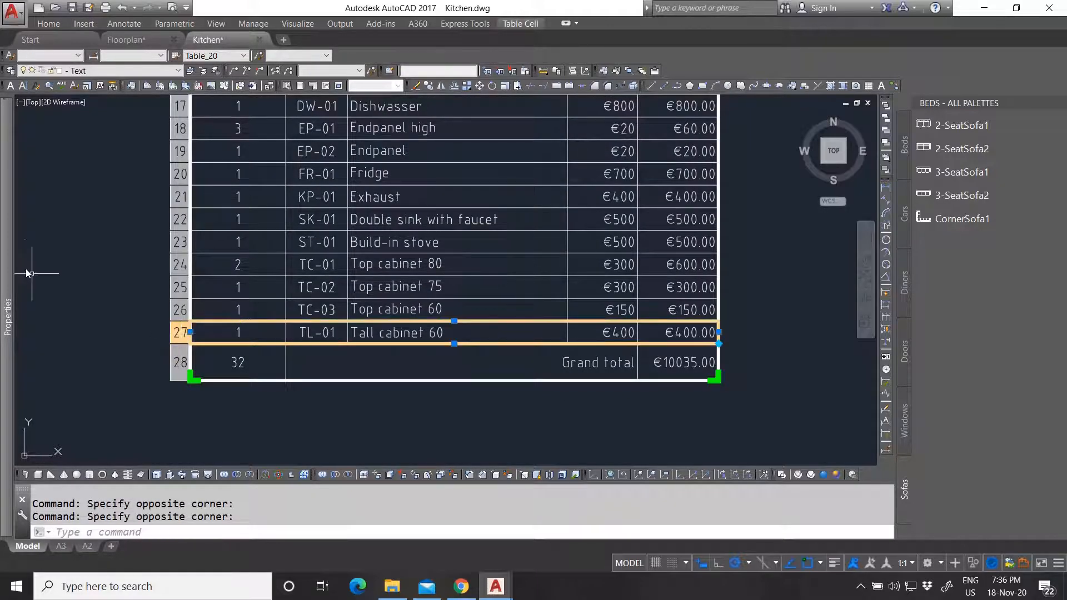
{"action": "mouse_move", "coordinate": [7, 268]}
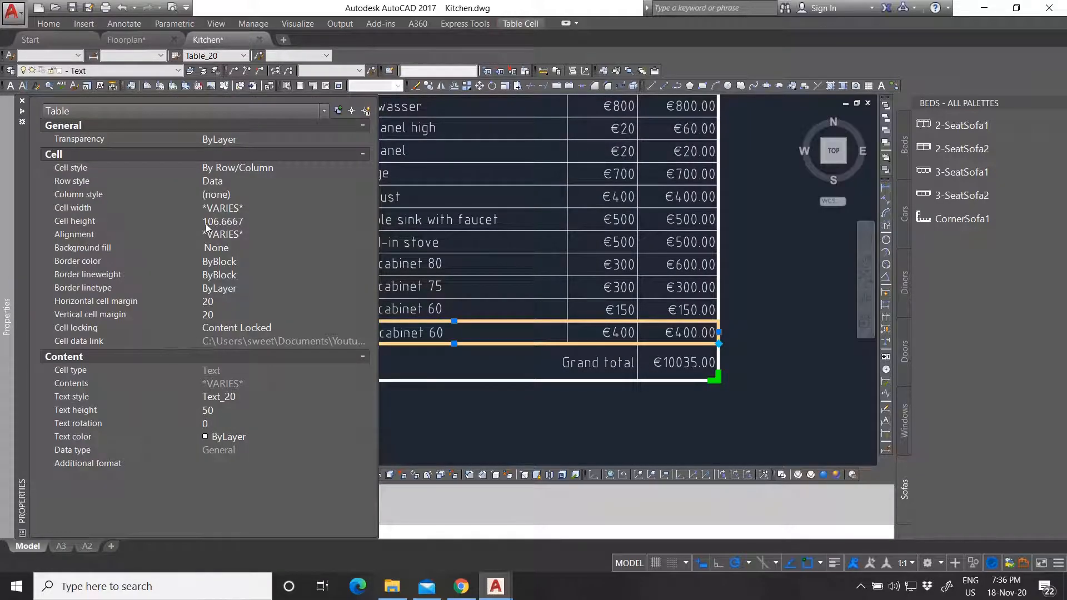
{"action": "left_click", "coordinate": [241, 222]}
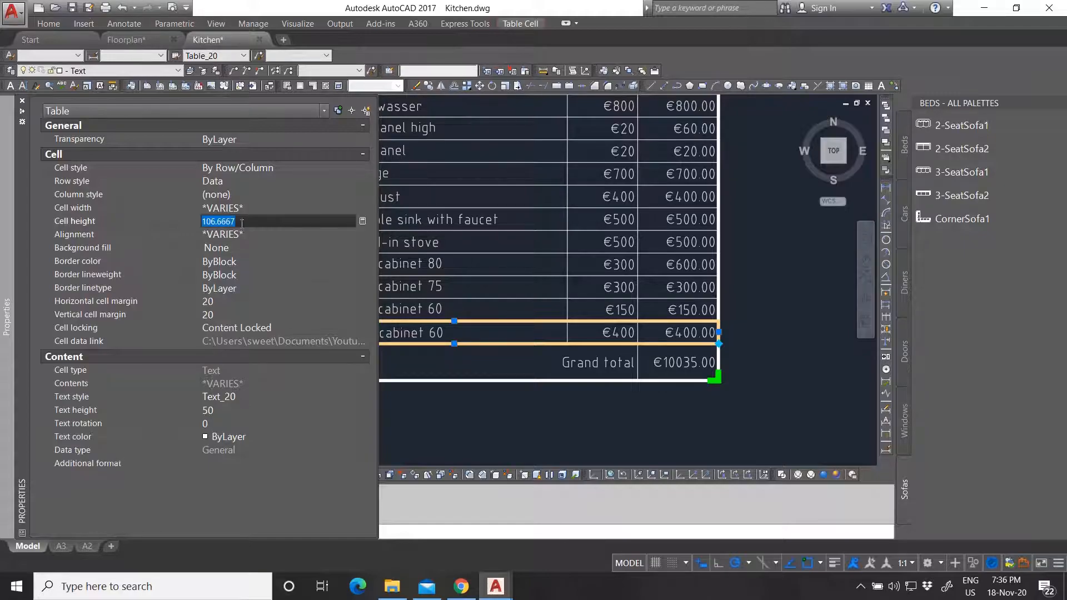
{"action": "right_click", "coordinate": [242, 222]}
{"action": "left_click", "coordinate": [301, 259]}
{"action": "left_click", "coordinate": [599, 388]}
{"action": "key", "text": "Escape"}
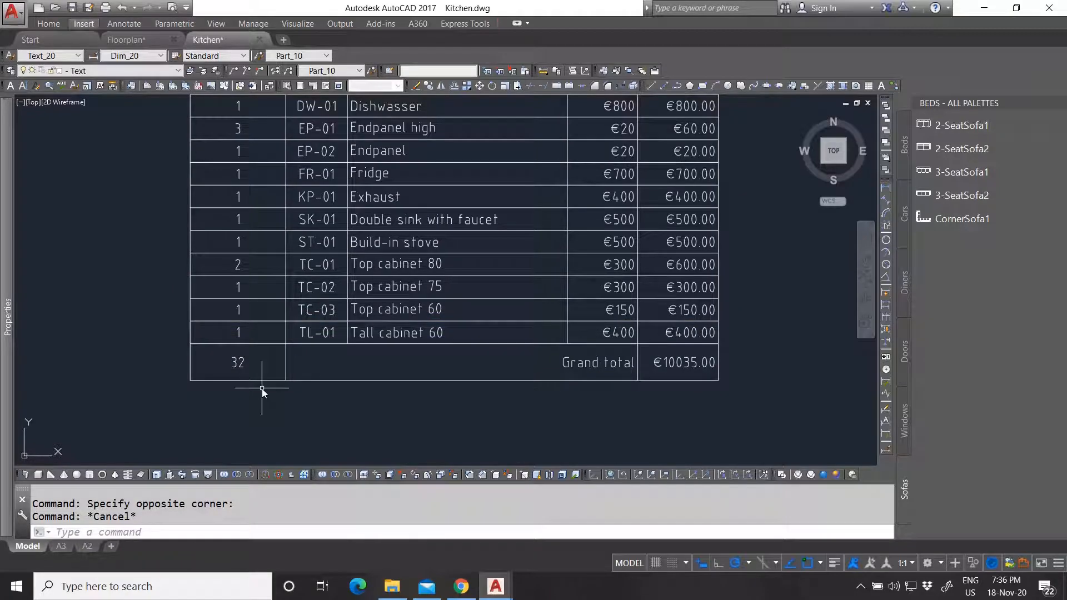
Set the Grand total row's cell height to 106.6667, matching the row above.
{"action": "left_click", "coordinate": [229, 376]}
{"action": "left_click", "coordinate": [178, 361]}
{"action": "mouse_move", "coordinate": [7, 269]}
{"action": "left_click", "coordinate": [233, 222]}
{"action": "right_click", "coordinate": [236, 222]}
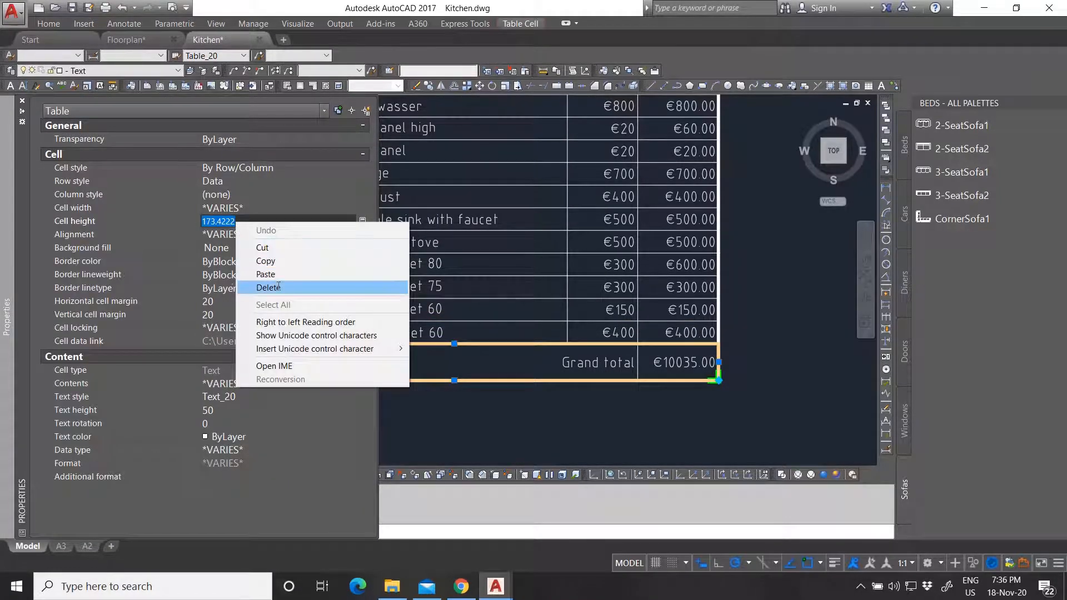
{"action": "left_click", "coordinate": [278, 286]}
{"action": "left_click", "coordinate": [752, 404]}
{"action": "key", "text": "Escape"}
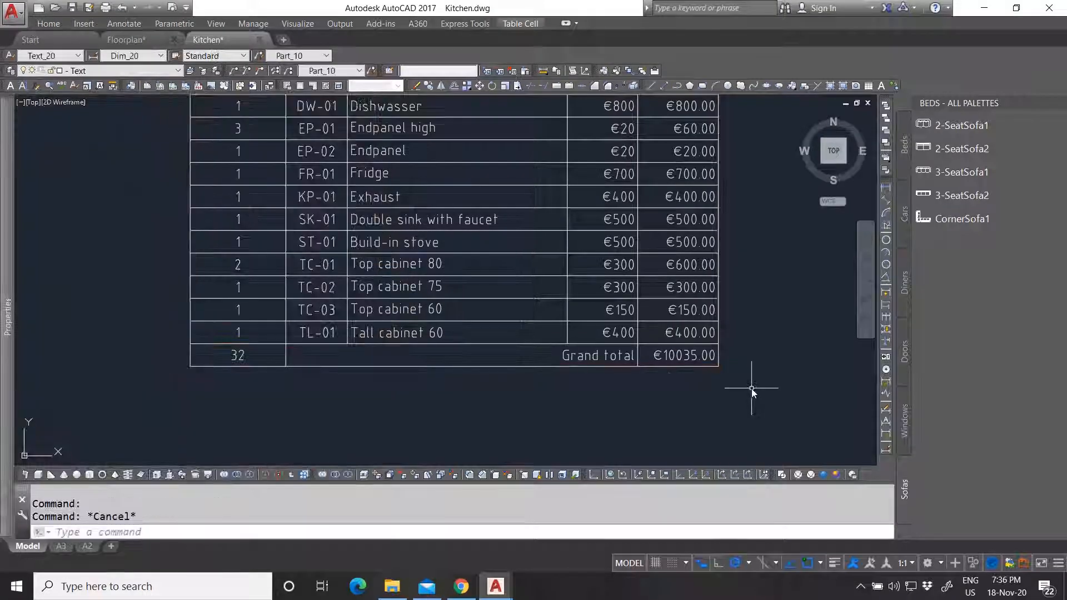
Review the updated List table from its title row down to the Grand total row.
{"action": "scroll", "coordinate": [508, 396], "scroll_direction": "down", "scroll_amount": 6}
{"action": "scroll", "coordinate": [572, 412], "scroll_direction": "up", "scroll_amount": 7}
{"action": "scroll", "coordinate": [450, 435], "scroll_direction": "down", "scroll_amount": 3}
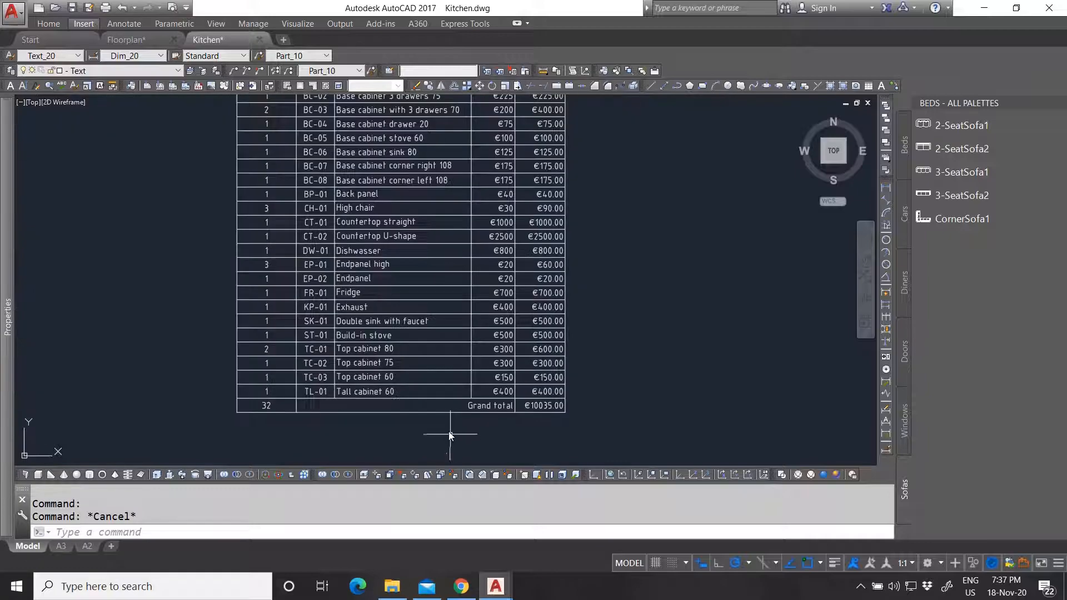
{"action": "scroll", "coordinate": [481, 390], "scroll_direction": "down", "scroll_amount": 3}
{"action": "scroll", "coordinate": [534, 222], "scroll_direction": "up", "scroll_amount": 3}
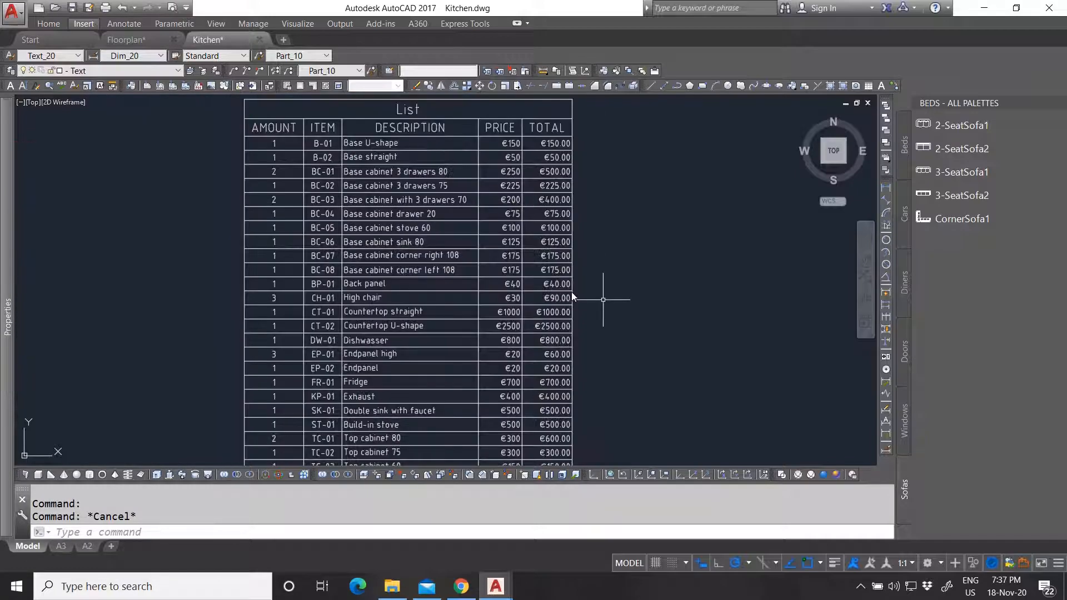
{"action": "scroll", "coordinate": [553, 339], "scroll_direction": "down", "scroll_amount": 4}
{"action": "scroll", "coordinate": [596, 333], "scroll_direction": "up", "scroll_amount": 4}
{"action": "scroll", "coordinate": [595, 320], "scroll_direction": "down", "scroll_amount": 2}
{"action": "scroll", "coordinate": [595, 320], "scroll_direction": "up", "scroll_amount": 2}
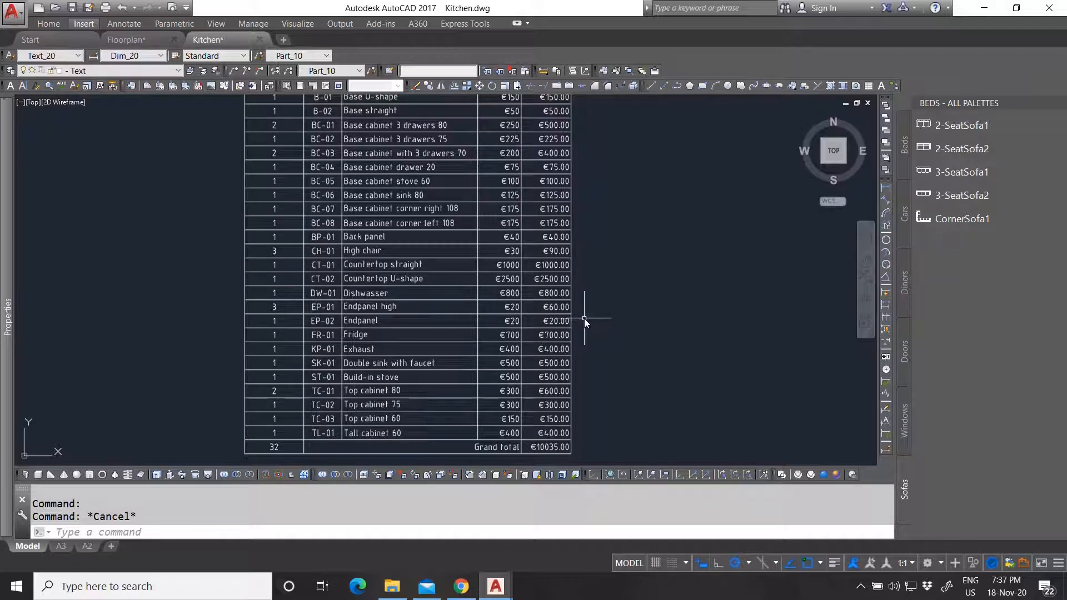
{"action": "scroll", "coordinate": [402, 304], "scroll_direction": "down", "scroll_amount": 2}
Examine the Grand total amount in the List table and view the whole table beside the kitchen layout.
{"action": "left_click", "coordinate": [388, 198]}
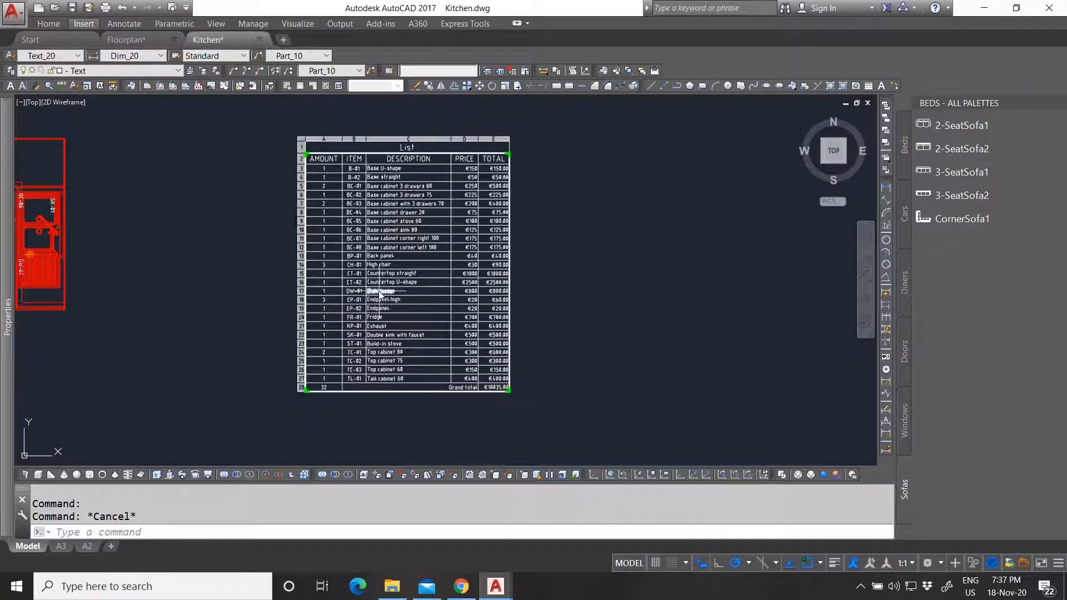
{"action": "scroll", "coordinate": [478, 389], "scroll_direction": "up", "scroll_amount": 5}
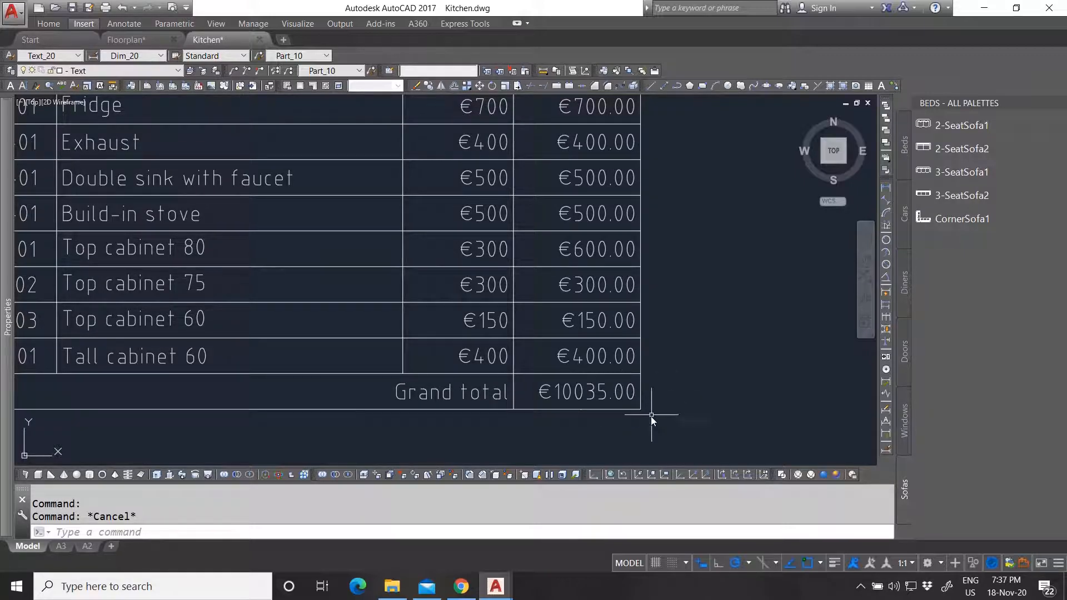
{"action": "scroll", "coordinate": [653, 413], "scroll_direction": "up", "scroll_amount": 4}
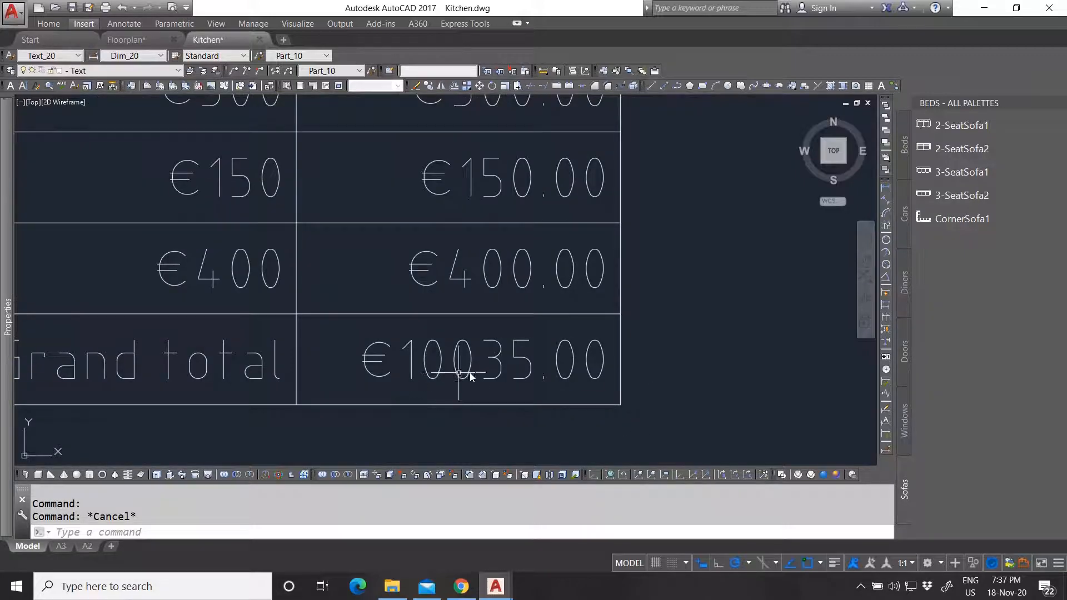
{"action": "scroll", "coordinate": [500, 377], "scroll_direction": "down", "scroll_amount": 10}
{"action": "scroll", "coordinate": [509, 410], "scroll_direction": "up", "scroll_amount": 8}
{"action": "scroll", "coordinate": [487, 408], "scroll_direction": "down", "scroll_amount": 6}
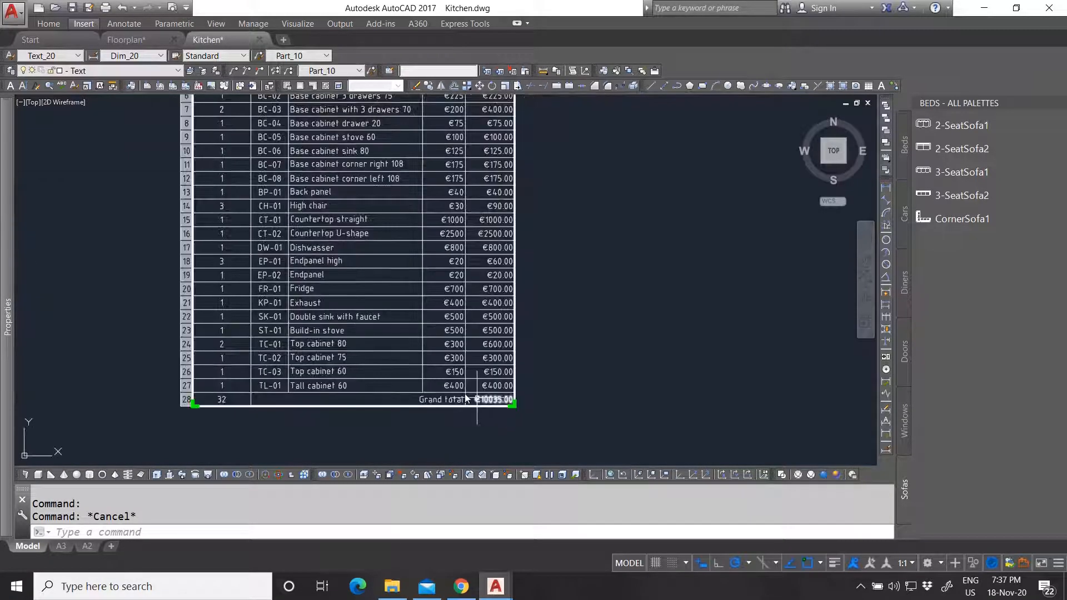
{"action": "scroll", "coordinate": [466, 399], "scroll_direction": "down", "scroll_amount": 2}
{"action": "key", "text": "Escape"}
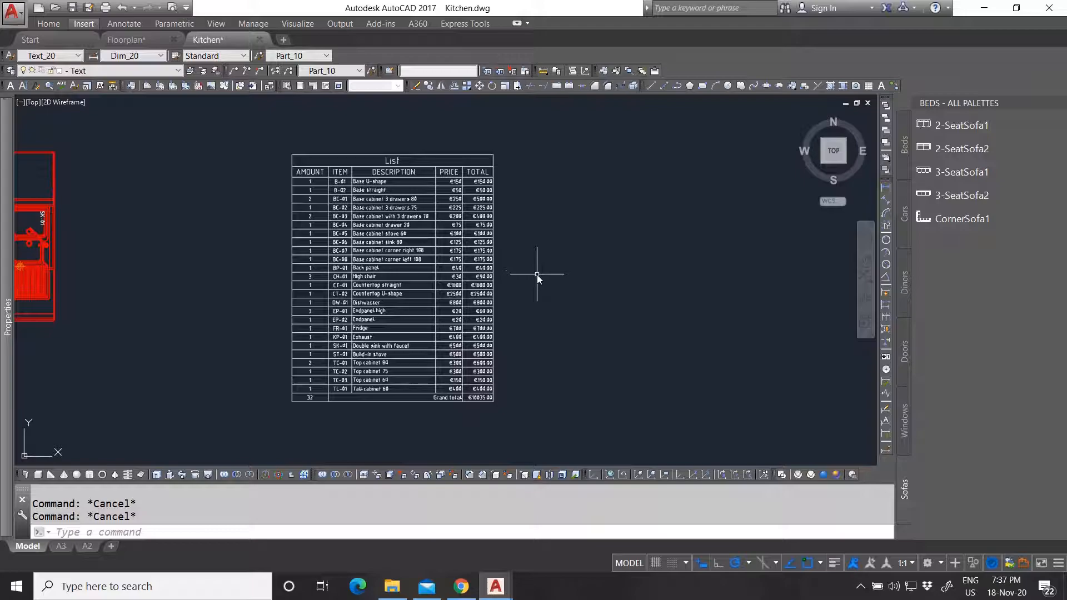
{"action": "scroll", "coordinate": [537, 274], "scroll_direction": "down", "scroll_amount": 3}
{"action": "scroll", "coordinate": [388, 274], "scroll_direction": "up", "scroll_amount": 2}
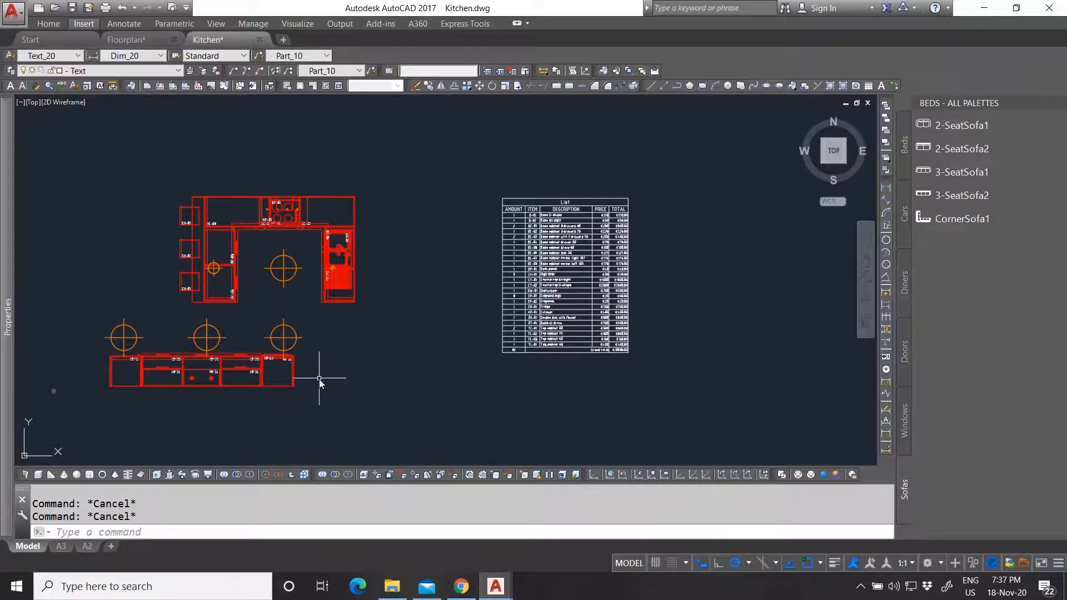
Delete the three CH-01 high chairs beside the U-shaped kitchen counter.
{"action": "scroll", "coordinate": [231, 284], "scroll_direction": "up", "scroll_amount": 4}
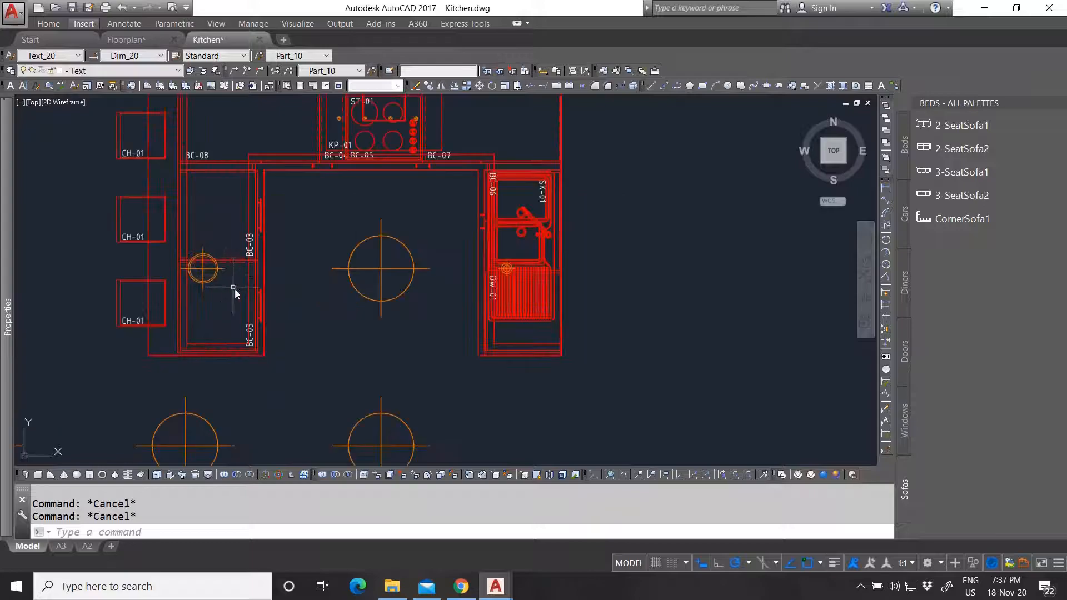
{"action": "scroll", "coordinate": [249, 333], "scroll_direction": "up", "scroll_amount": 5}
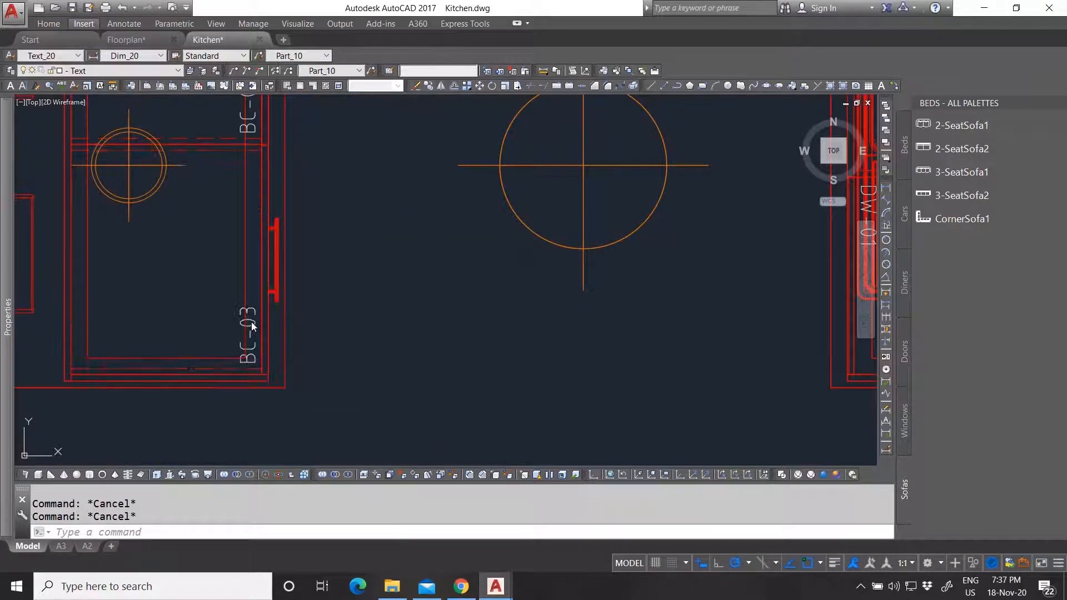
{"action": "left_click", "coordinate": [251, 324]}
{"action": "scroll", "coordinate": [343, 309], "scroll_direction": "down", "scroll_amount": 5}
{"action": "key", "text": "Escape"}
{"action": "scroll", "coordinate": [303, 239], "scroll_direction": "up", "scroll_amount": 3}
{"action": "scroll", "coordinate": [389, 290], "scroll_direction": "down", "scroll_amount": 3}
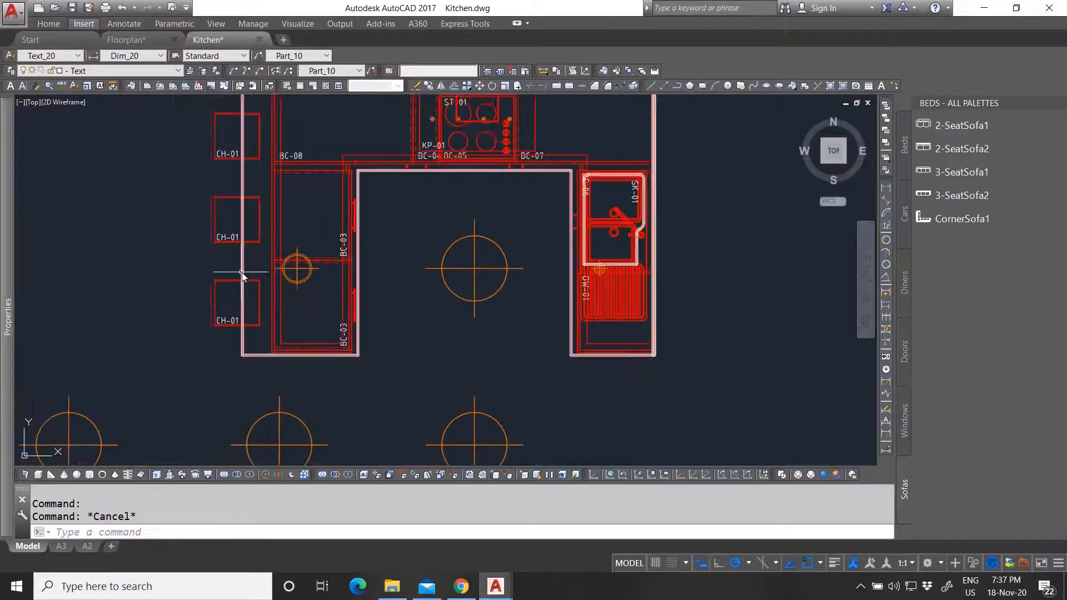
{"action": "left_click", "coordinate": [231, 296]}
{"action": "left_click", "coordinate": [206, 162]}
{"action": "left_click", "coordinate": [214, 177]}
{"action": "left_click", "coordinate": [204, 155]}
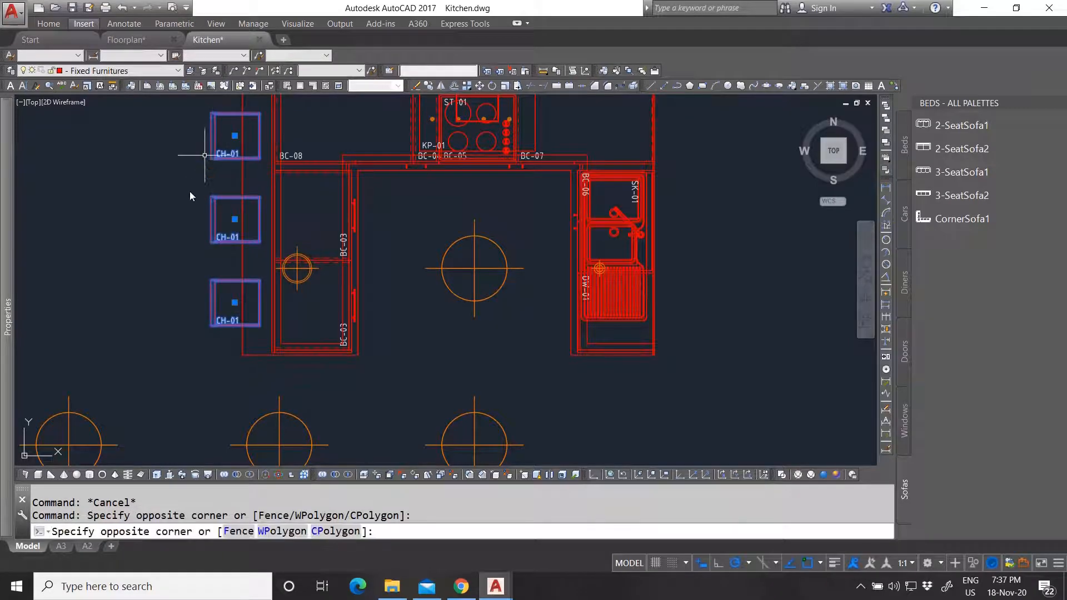
{"action": "key", "text": "Delete"}
Update the data links of the whole List table to reflect the chair removal.
{"action": "scroll", "coordinate": [223, 286], "scroll_direction": "down", "scroll_amount": 5}
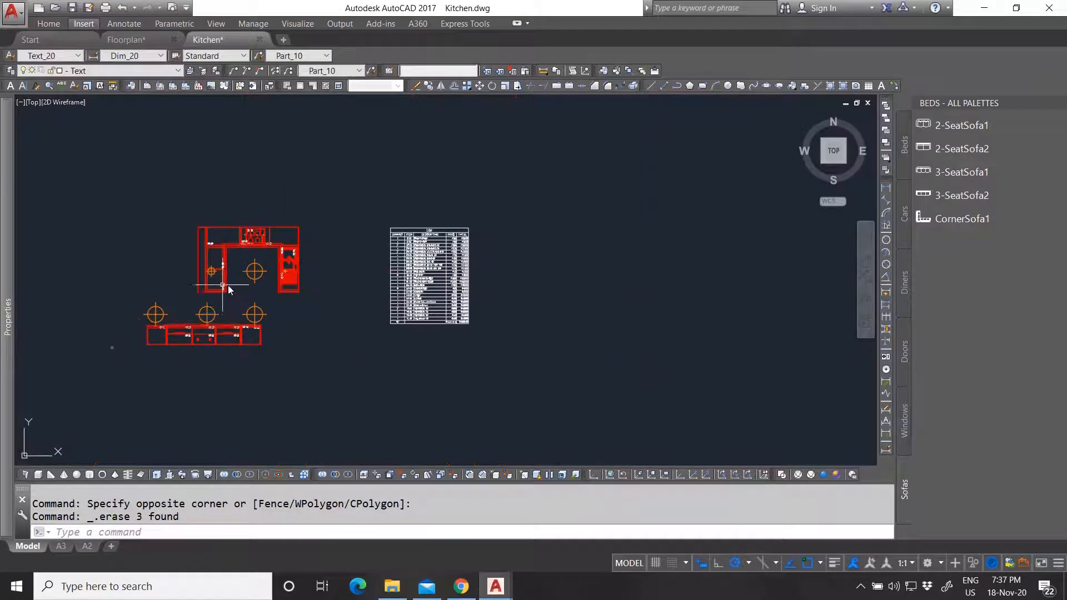
{"action": "scroll", "coordinate": [458, 325], "scroll_direction": "up", "scroll_amount": 4}
{"action": "middle_click_drag", "start_coordinate": [458, 328], "coordinate": [442, 275]}
{"action": "right_click", "coordinate": [443, 276]}
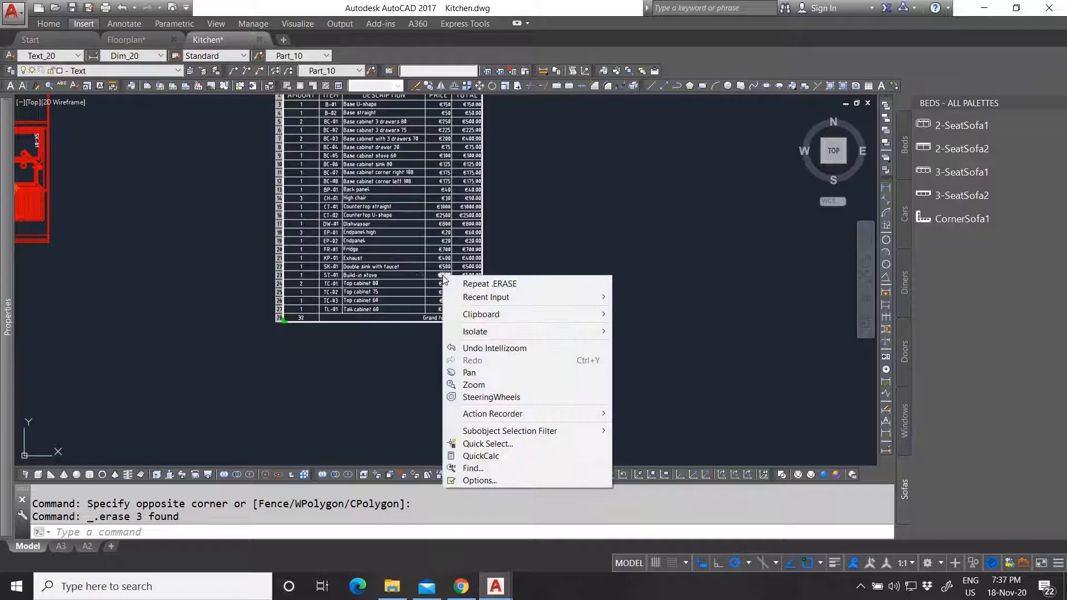
{"action": "left_click", "coordinate": [548, 249]}
{"action": "left_click", "coordinate": [342, 200]}
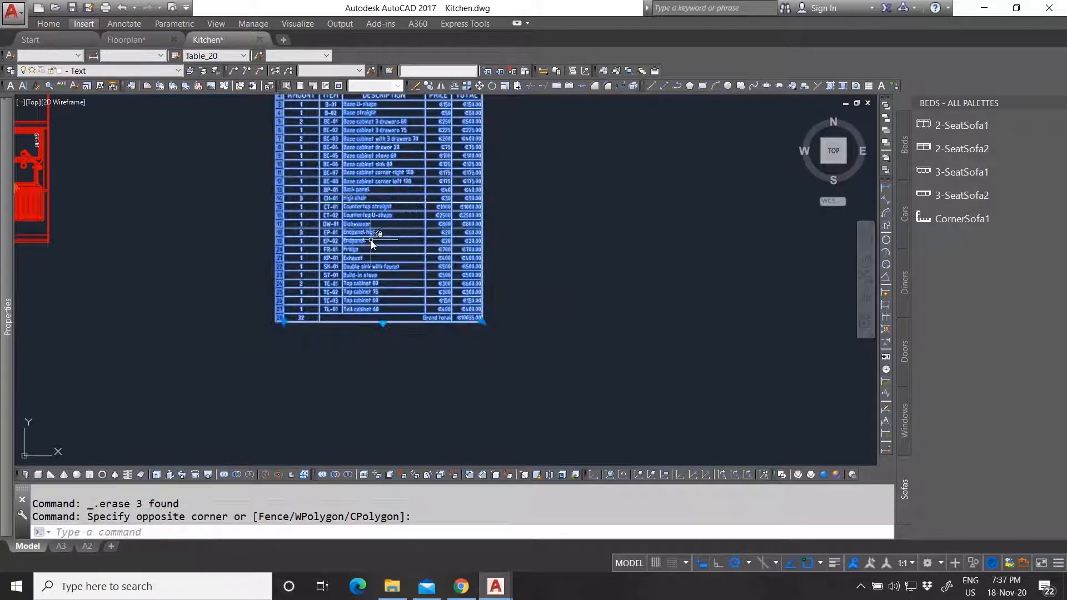
{"action": "right_click", "coordinate": [371, 240]}
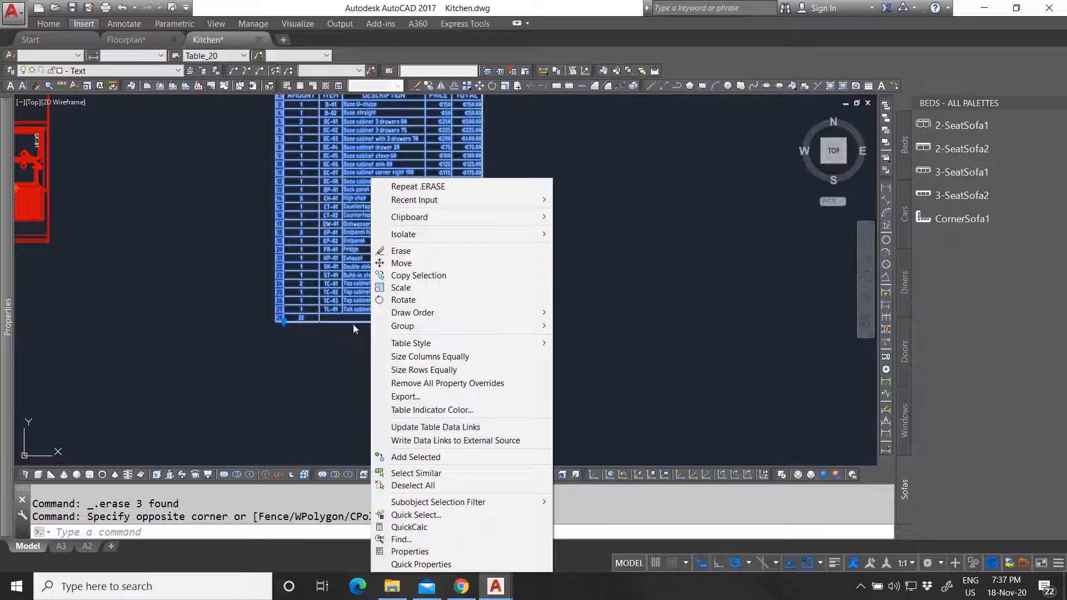
{"action": "left_click", "coordinate": [446, 427]}
{"action": "left_click", "coordinate": [466, 280]}
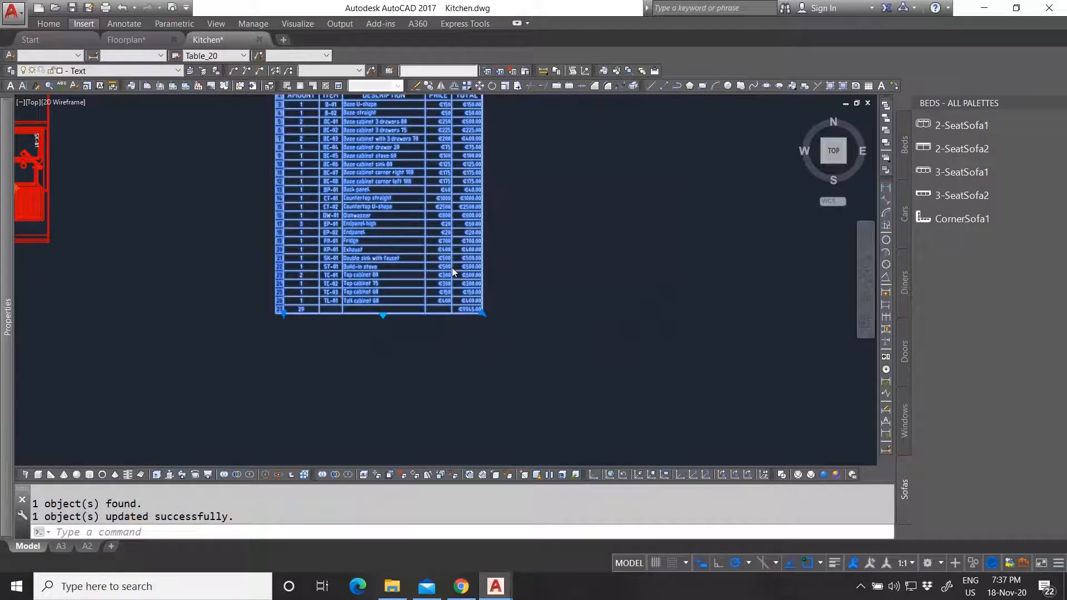
Examine the refreshed List table's item rows and the total amount in its bottom row, and clear the selection.
{"action": "scroll", "coordinate": [452, 268], "scroll_direction": "up", "scroll_amount": 4}
{"action": "scroll", "coordinate": [439, 300], "scroll_direction": "down", "scroll_amount": 4}
{"action": "scroll", "coordinate": [406, 287], "scroll_direction": "up", "scroll_amount": 5}
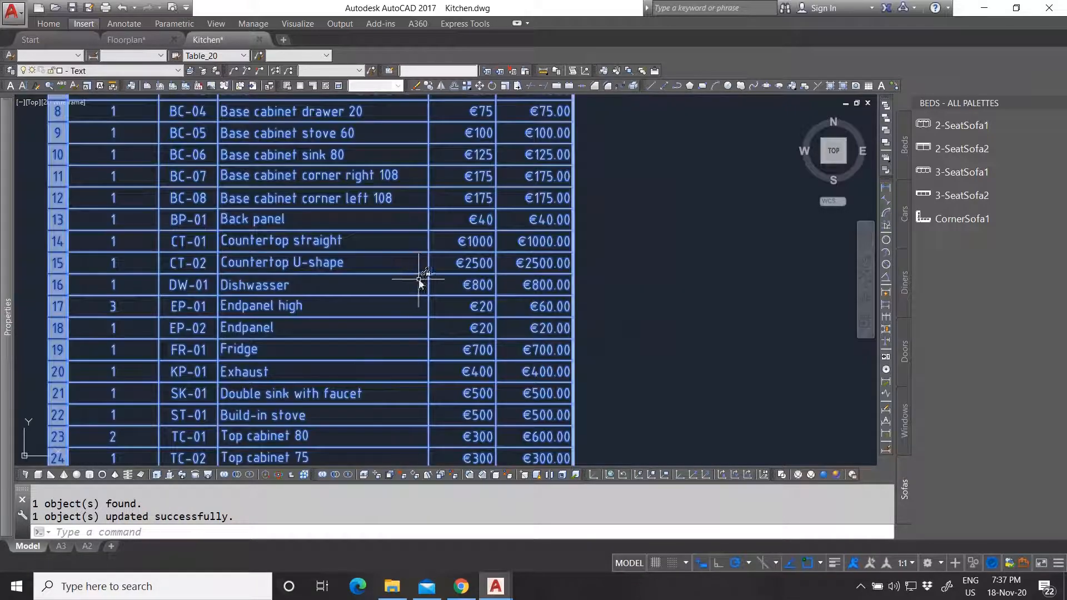
{"action": "scroll", "coordinate": [464, 391], "scroll_direction": "down", "scroll_amount": 3}
{"action": "scroll", "coordinate": [465, 361], "scroll_direction": "up", "scroll_amount": 5}
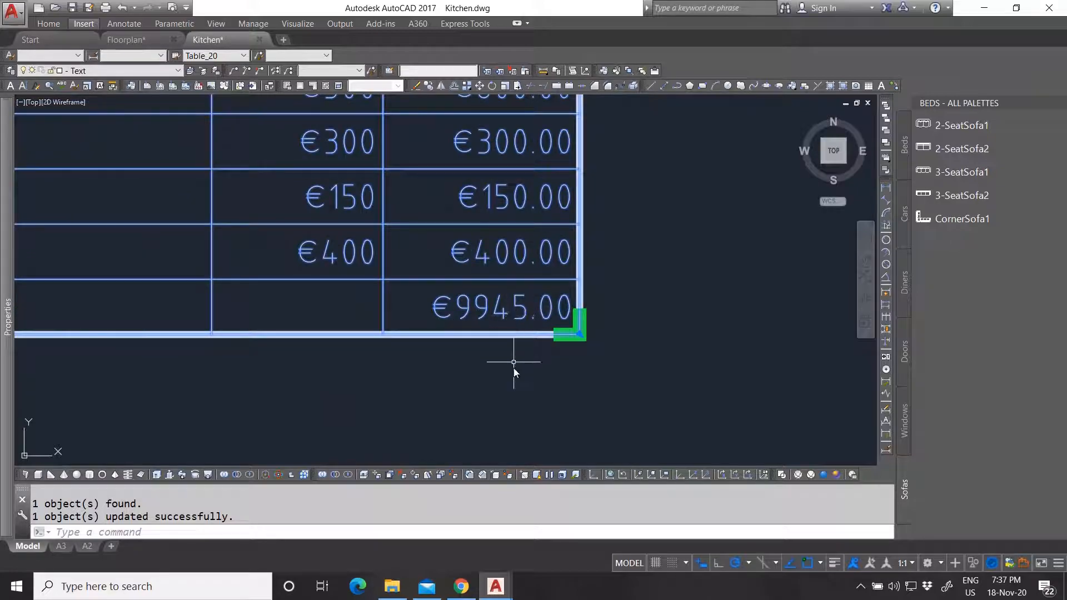
{"action": "scroll", "coordinate": [514, 364], "scroll_direction": "down", "scroll_amount": 5}
{"action": "key", "text": "Escape"}
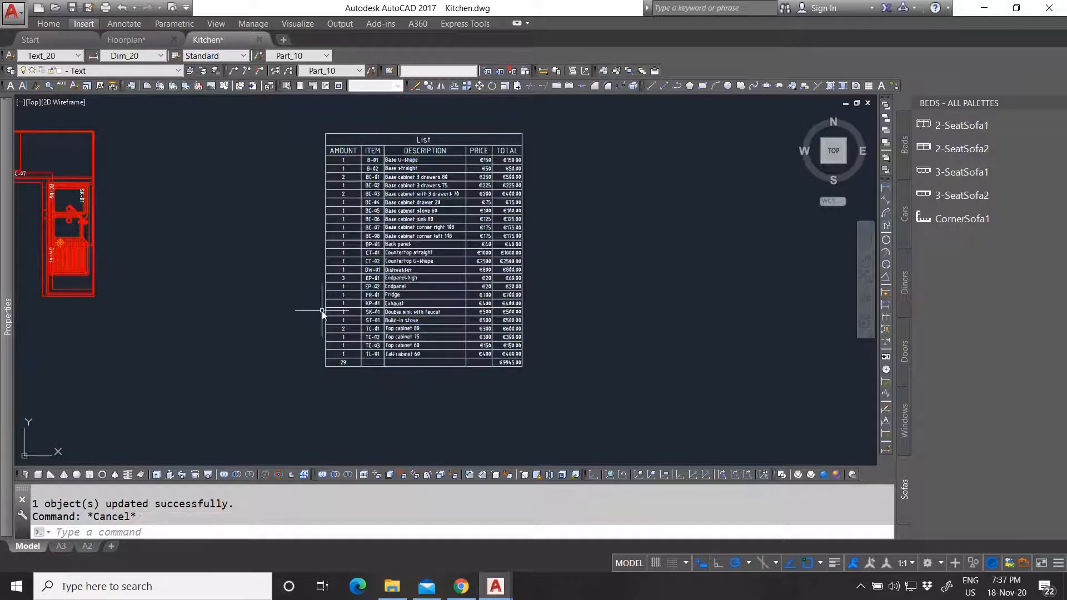
Undo the last data link update of the List table.
{"action": "type", "text": "u"}
{"action": "key", "text": "Return"}
{"action": "type", "text": "u"}
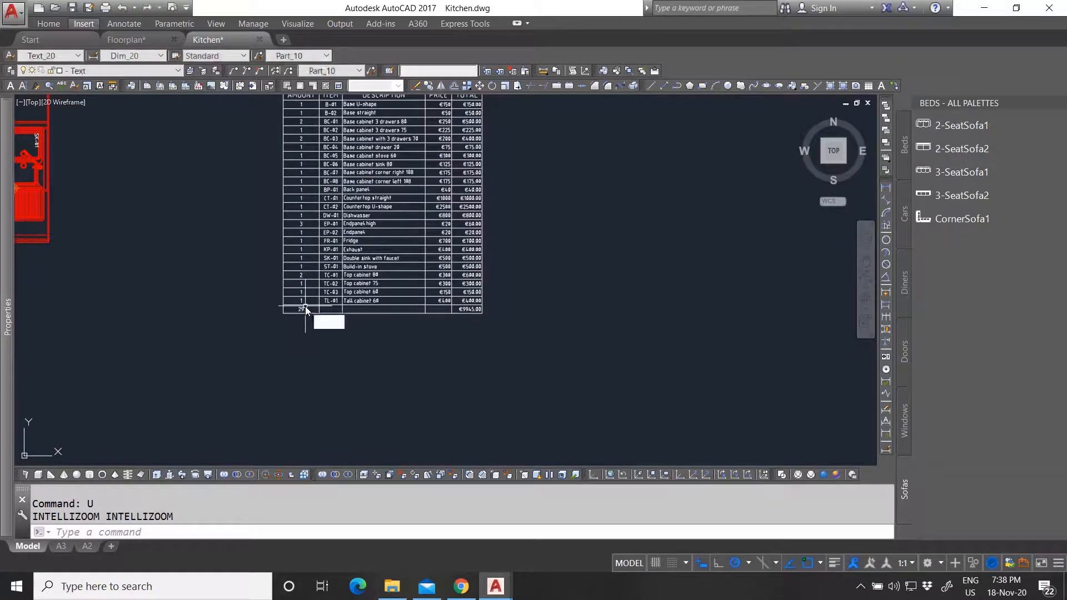
{"action": "key", "text": "Return"}
{"action": "scroll", "coordinate": [474, 334], "scroll_direction": "down", "scroll_amount": 2}
{"action": "scroll", "coordinate": [381, 324], "scroll_direction": "down", "scroll_amount": 2}
{"action": "middle_click_drag", "start_coordinate": [386, 324], "coordinate": [513, 344]}
{"action": "scroll", "coordinate": [397, 309], "scroll_direction": "up", "scroll_amount": 2}
{"action": "scroll", "coordinate": [689, 275], "scroll_direction": "up", "scroll_amount": 2}
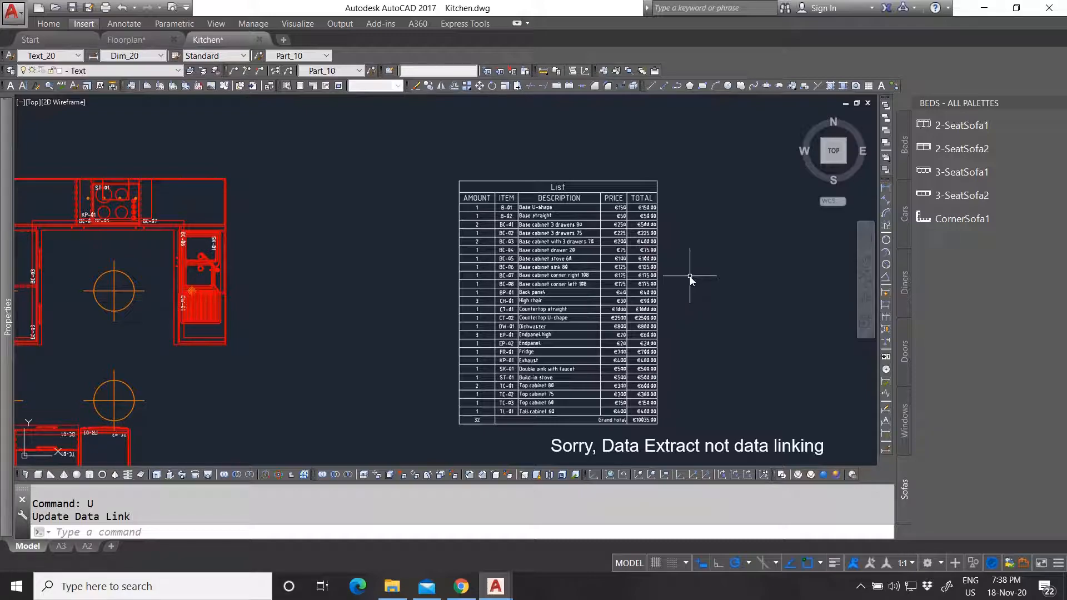
{"action": "scroll", "coordinate": [690, 277], "scroll_direction": "down", "scroll_amount": 2}
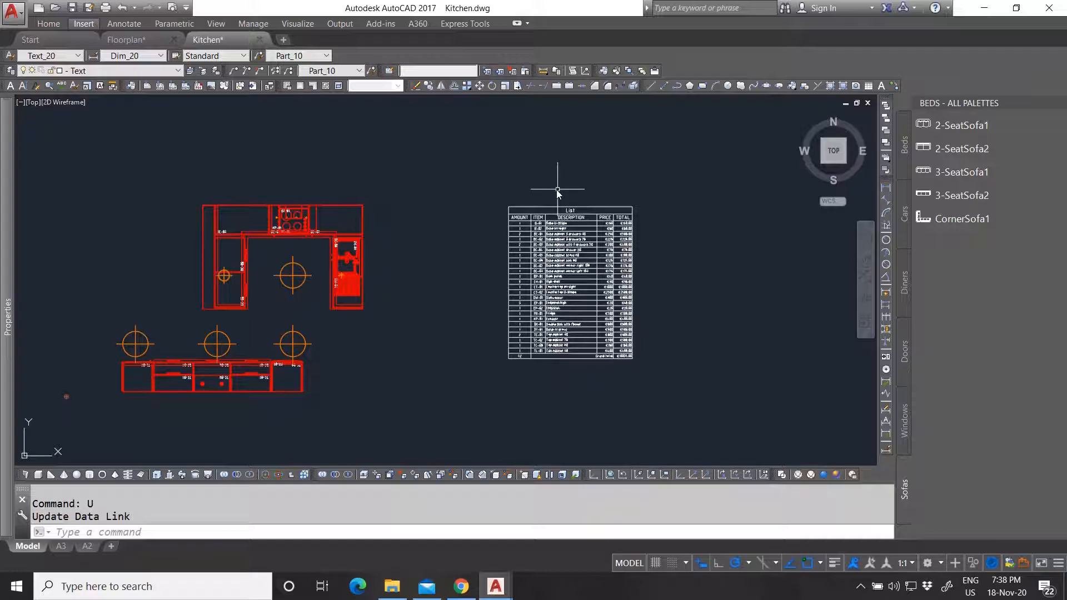
Open the A3 layout and review its kitchen plan and isometric viewports.
{"action": "left_click", "coordinate": [84, 546]}
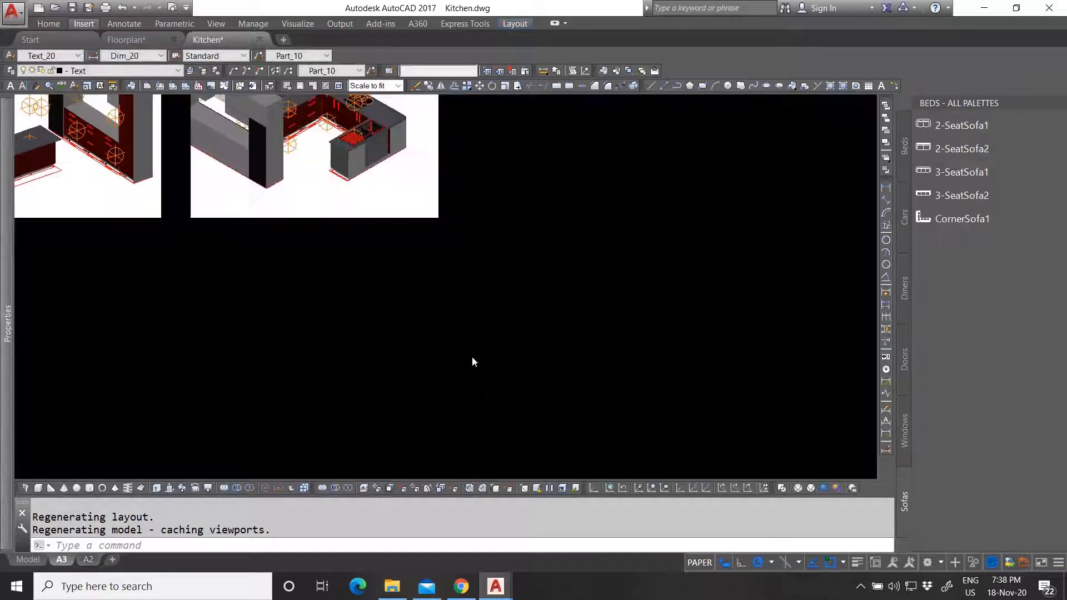
{"action": "scroll", "coordinate": [385, 353], "scroll_direction": "down", "scroll_amount": 4}
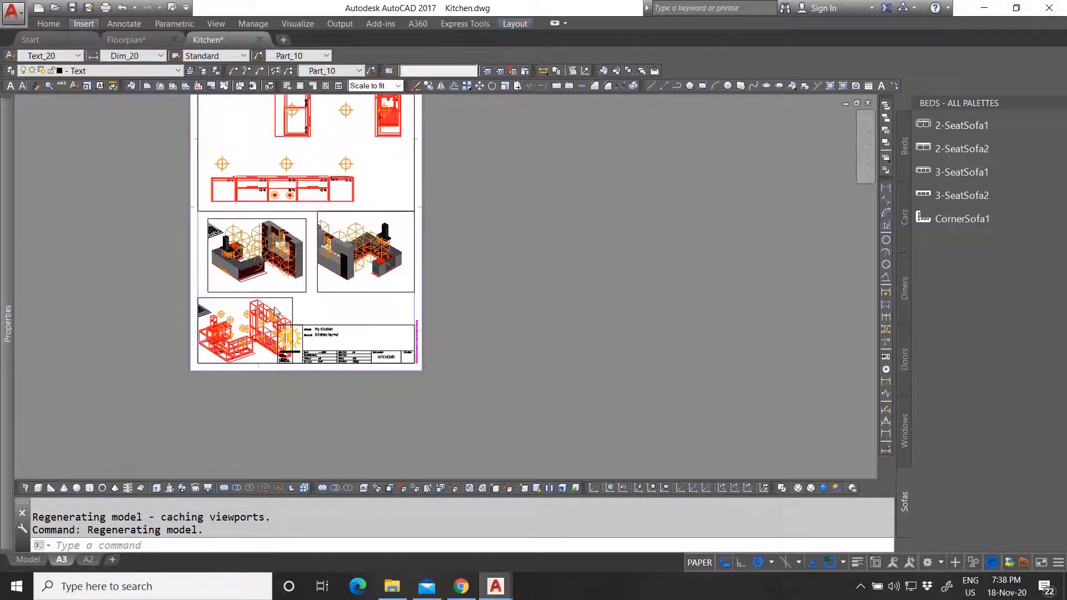
{"action": "scroll", "coordinate": [313, 324], "scroll_direction": "down", "scroll_amount": 2}
{"action": "scroll", "coordinate": [244, 300], "scroll_direction": "up", "scroll_amount": 5}
{"action": "left_click", "coordinate": [446, 347]}
{"action": "key", "text": "Escape"}
Open the A2 layout, examine the table shown inside its isometric viewports, and return to model space.
{"action": "left_click", "coordinate": [88, 560]}
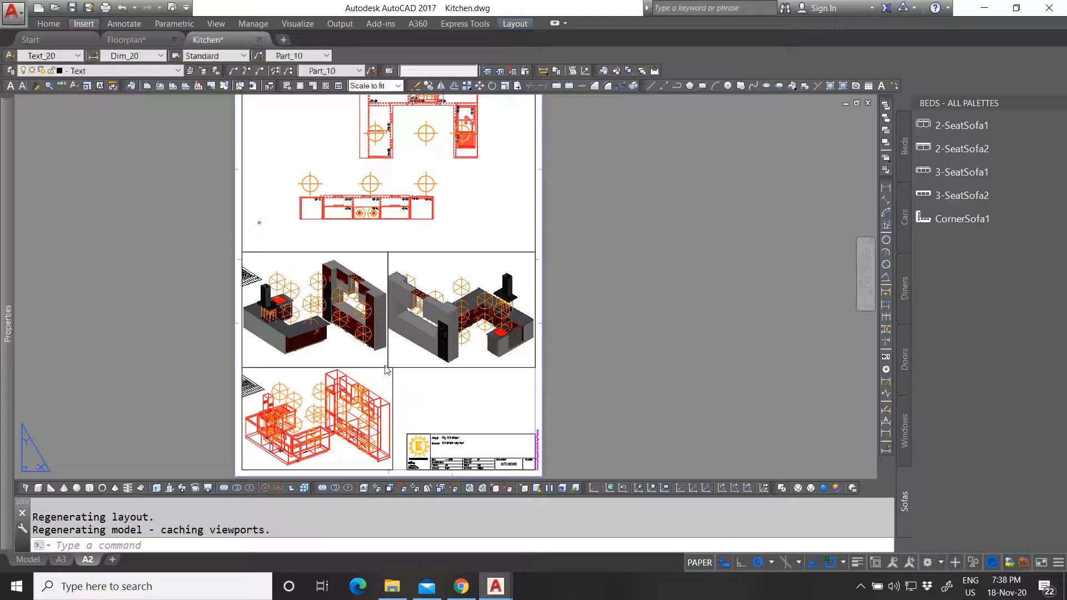
{"action": "left_click", "coordinate": [411, 390]}
{"action": "key", "text": "Escape"}
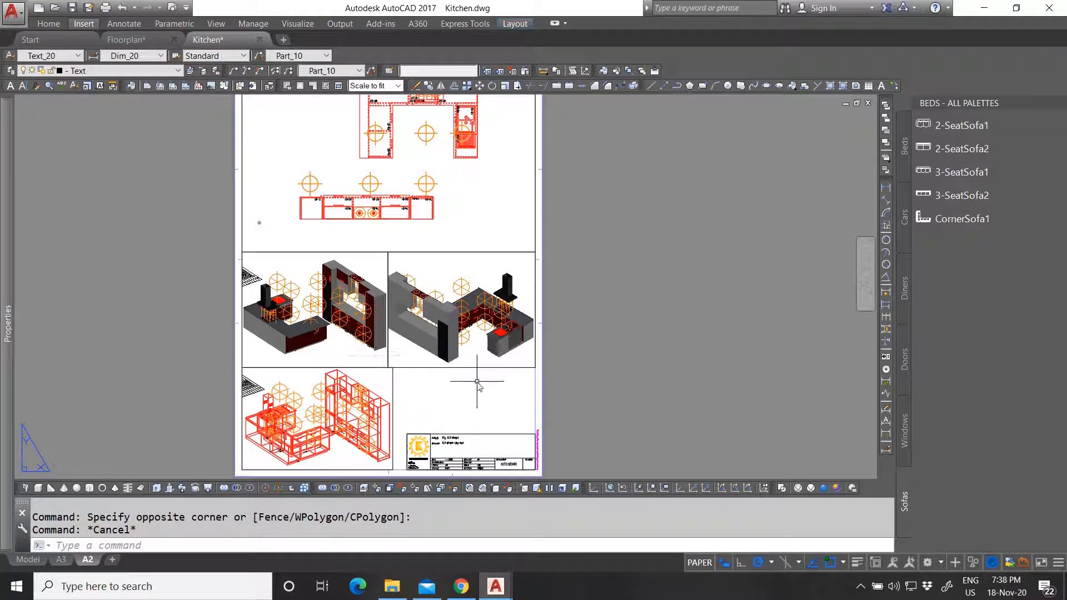
{"action": "scroll", "coordinate": [255, 405], "scroll_direction": "up", "scroll_amount": 5}
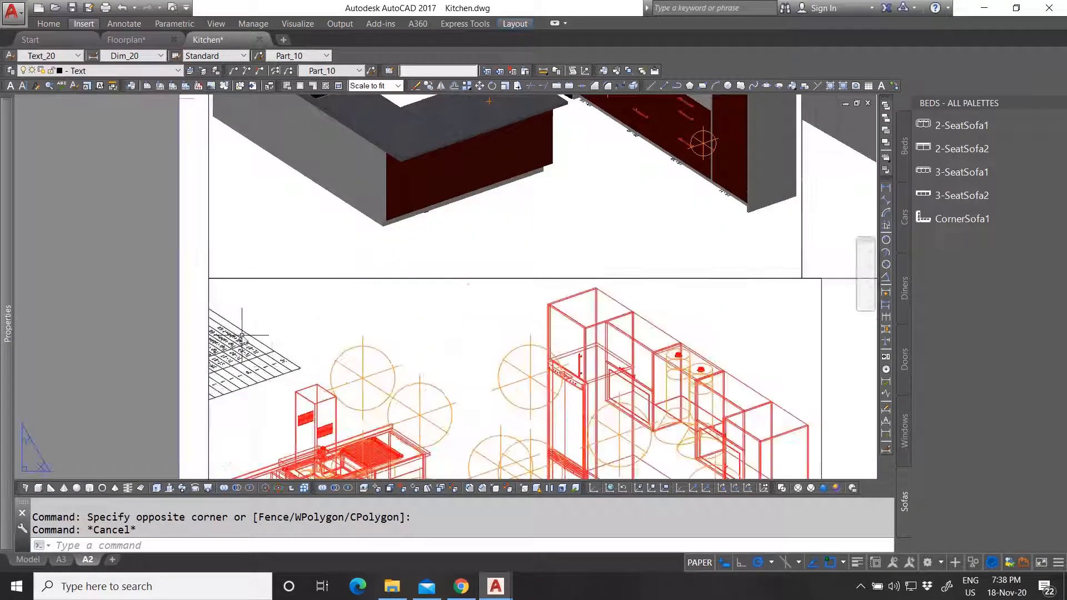
{"action": "scroll", "coordinate": [267, 355], "scroll_direction": "down", "scroll_amount": 6}
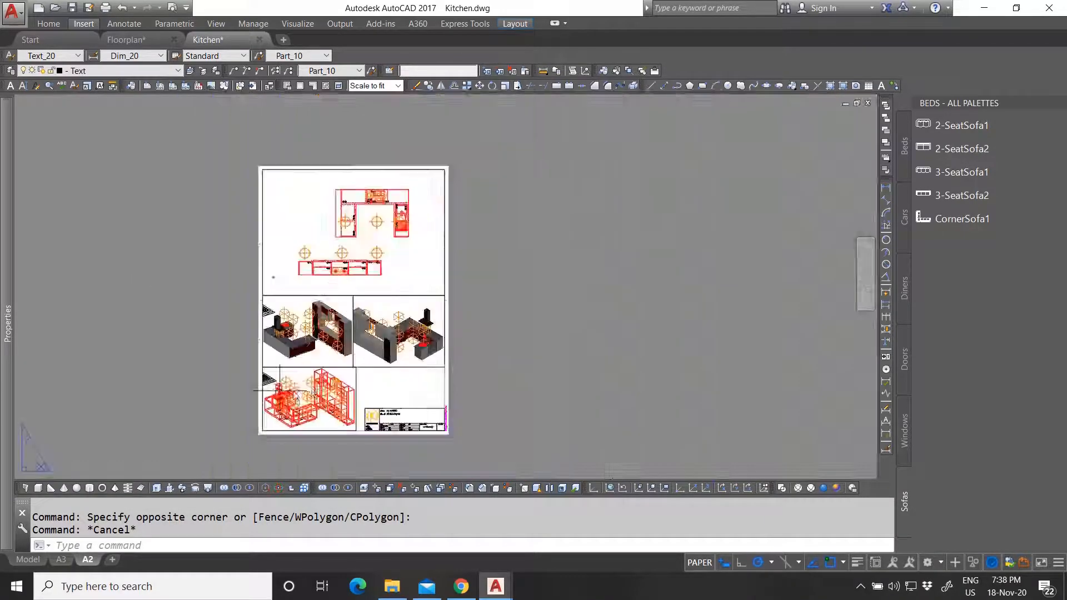
{"action": "scroll", "coordinate": [377, 384], "scroll_direction": "up", "scroll_amount": 2}
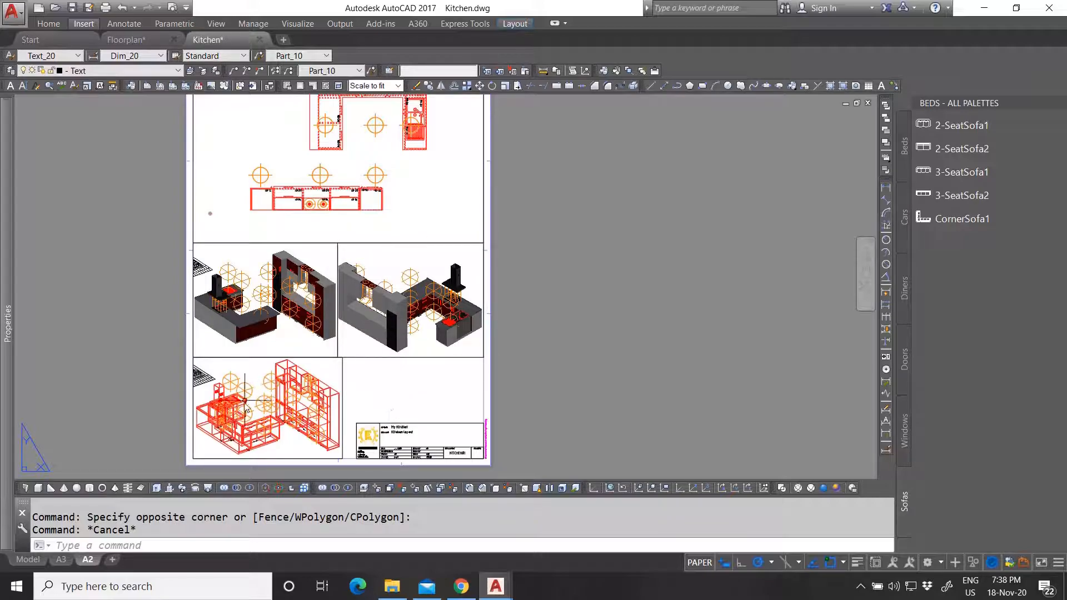
{"action": "left_click", "coordinate": [27, 559]}
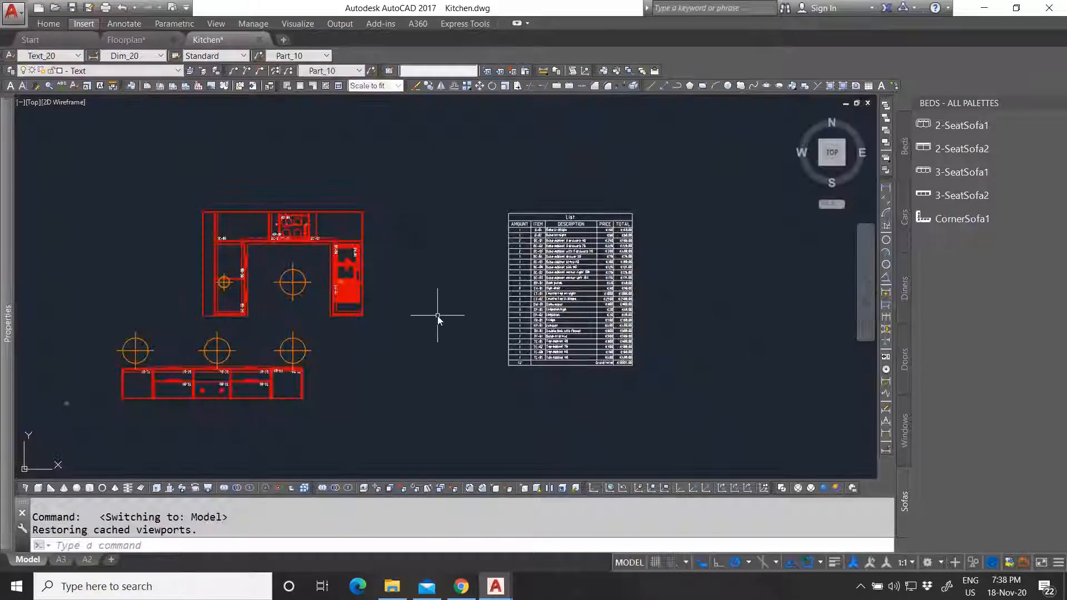